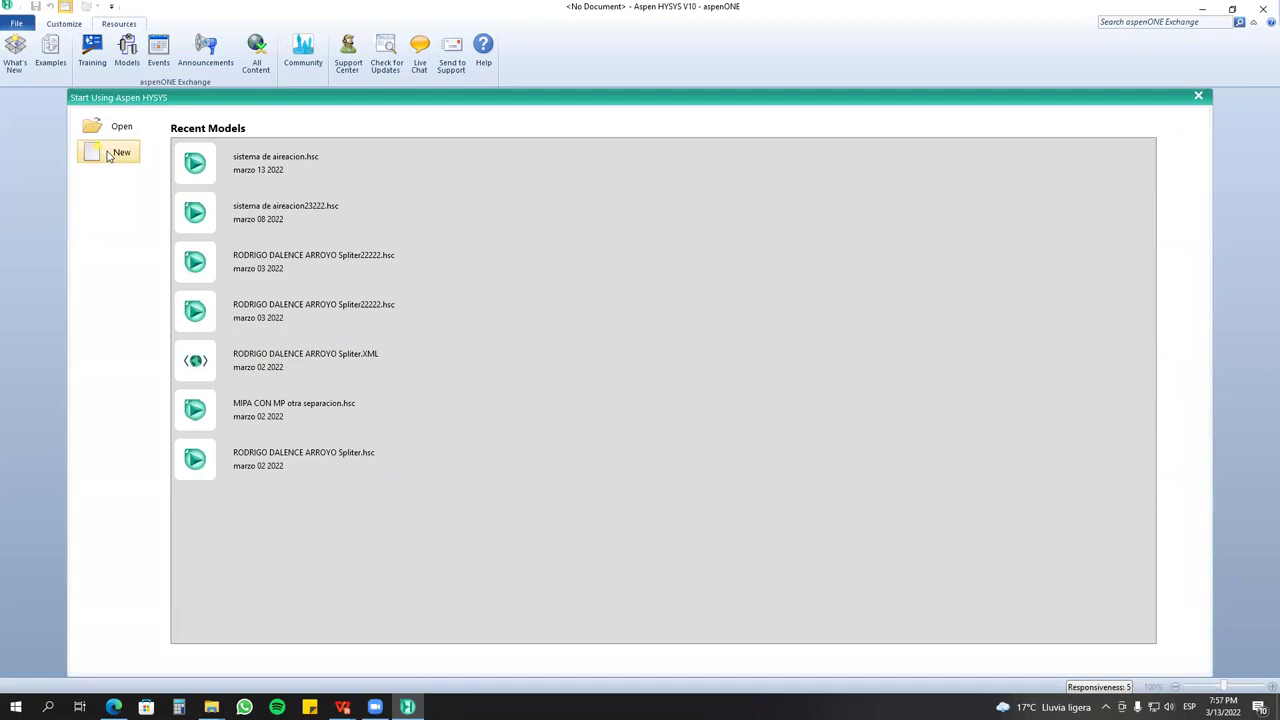
Create a new case, close the Petroleum Assays page and add a new component list.
left_click(124, 163)
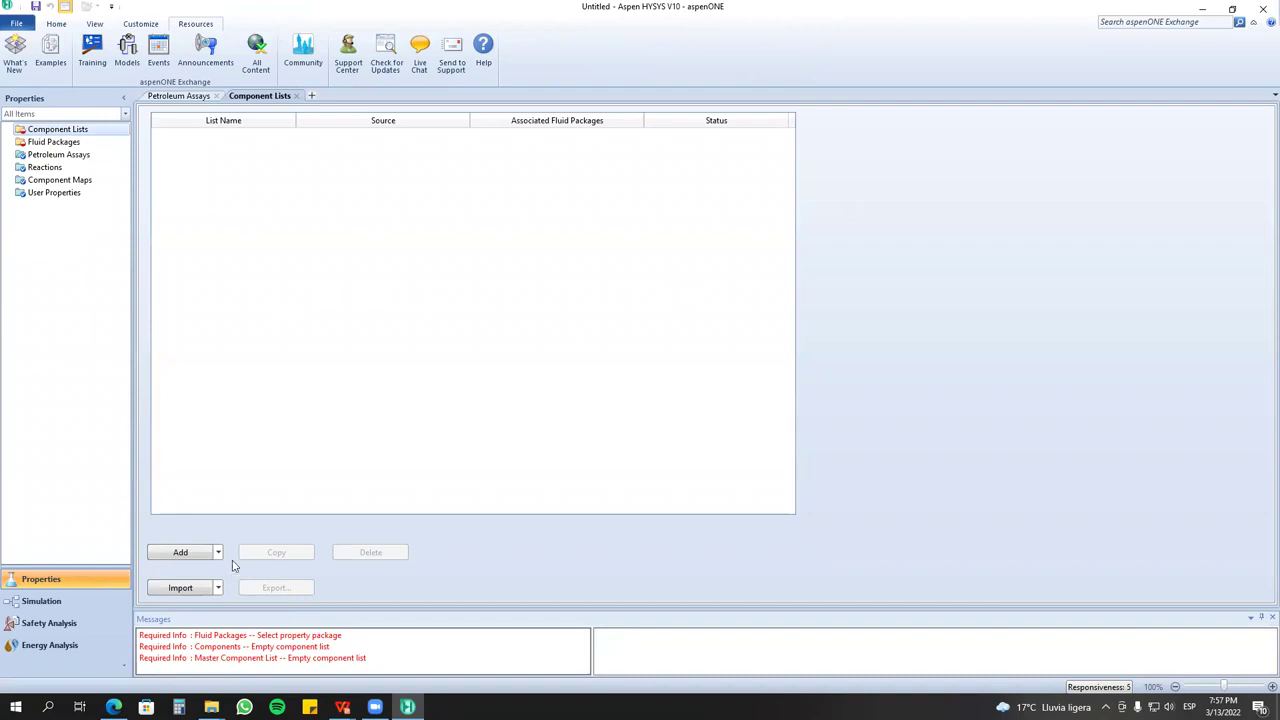
left_click(216, 96)
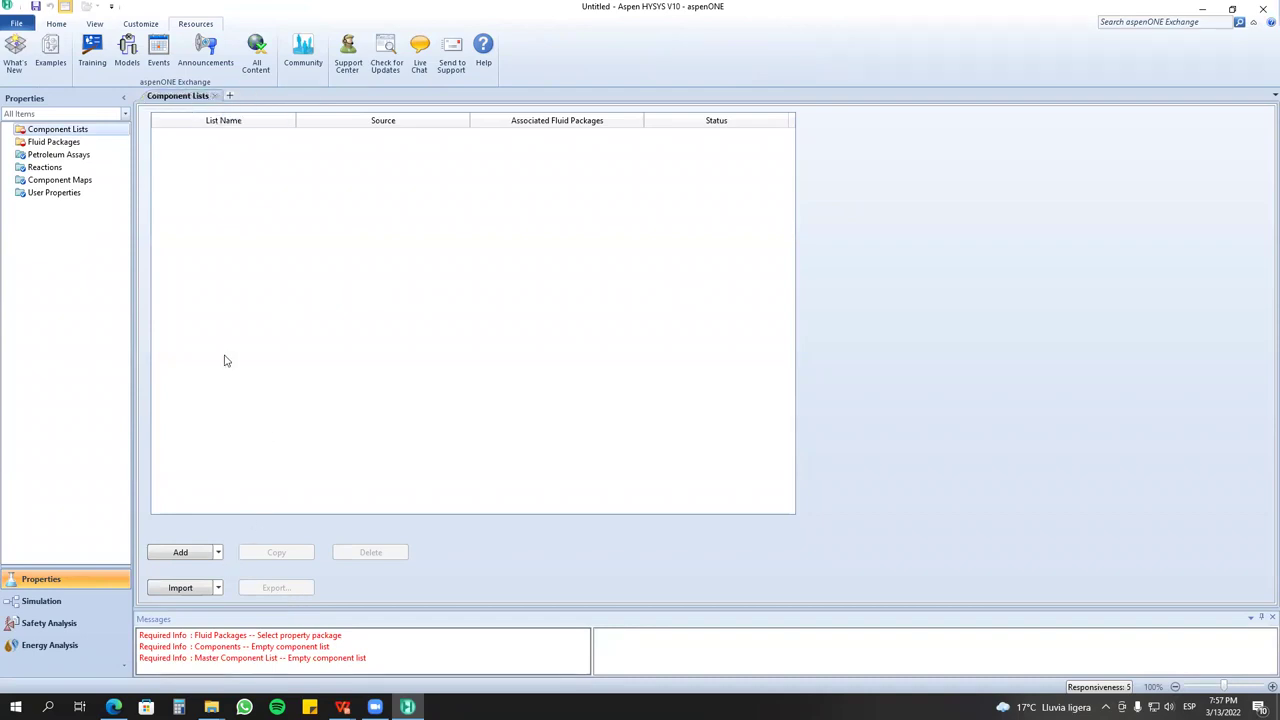
left_click(180, 552)
scroll(628, 420, "down", 2)
scroll(625, 420, "up", 2)
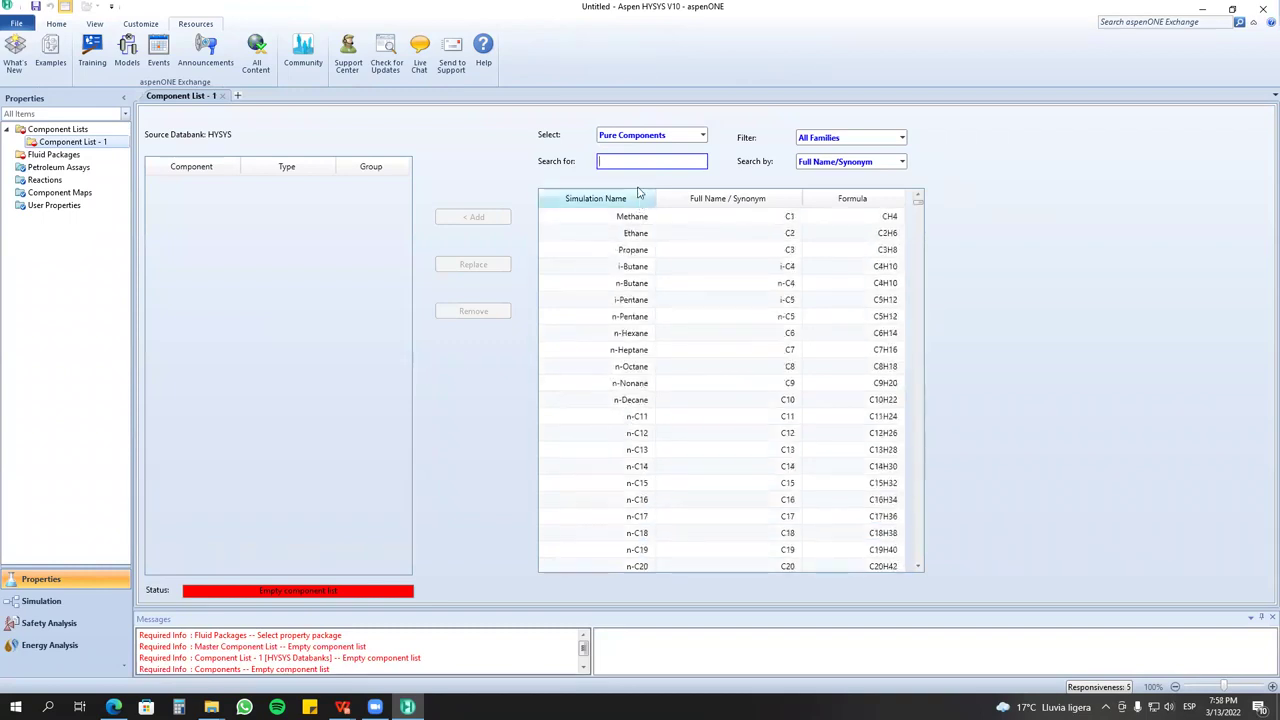
Search the pure components for water and add H2O to the component list.
type("water")
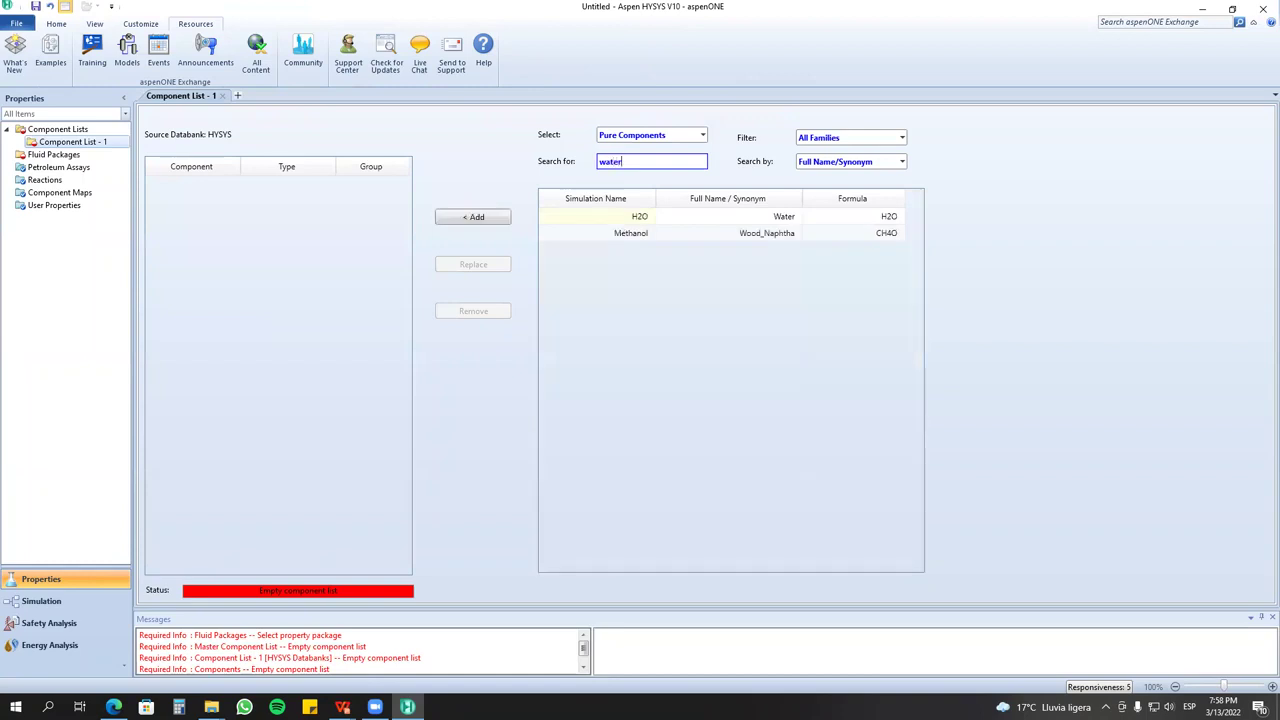
left_click(641, 222)
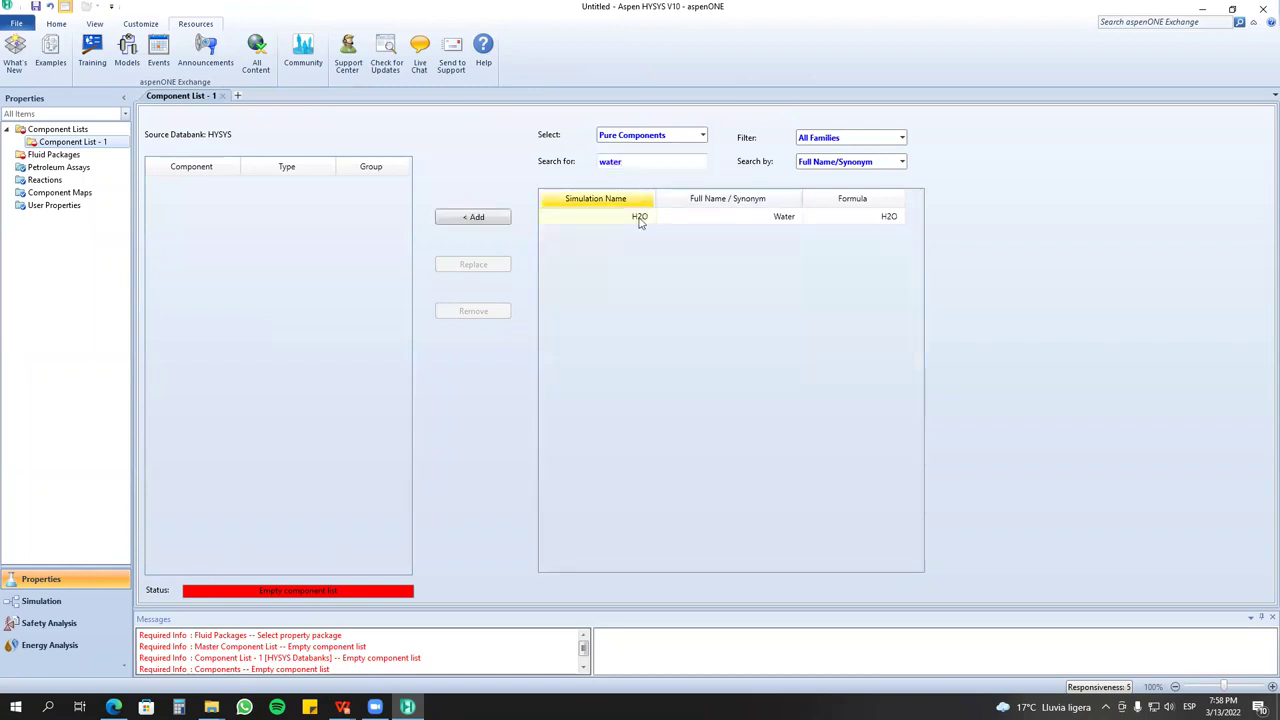
double_click(641, 222)
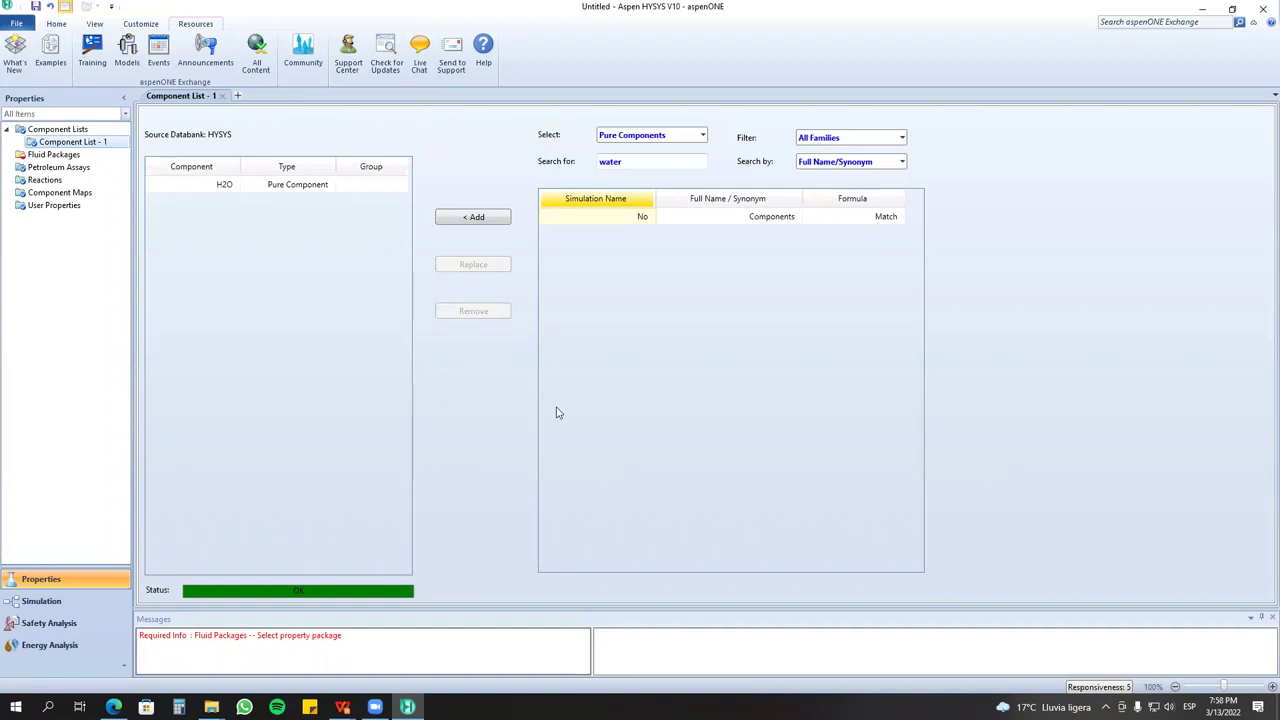
Search the pure components for air and add Air to the component list.
left_click(657, 166)
type("air")
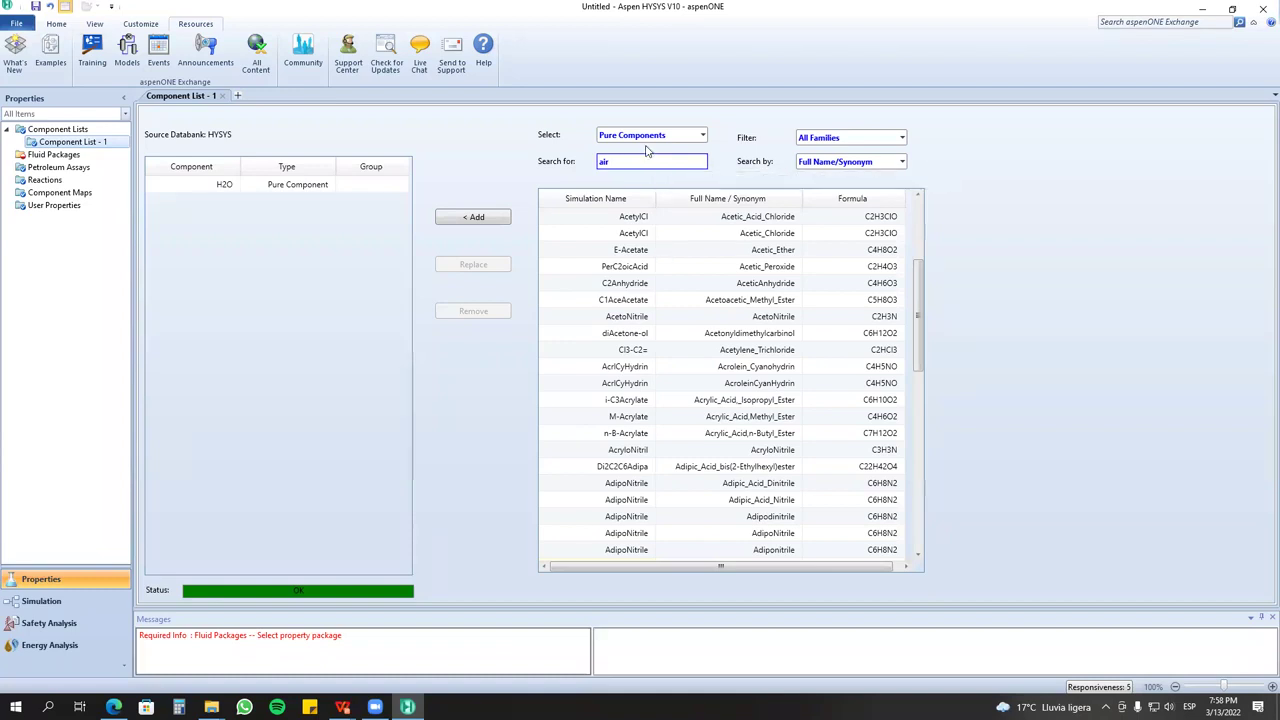
scroll(652, 294, "down", 1)
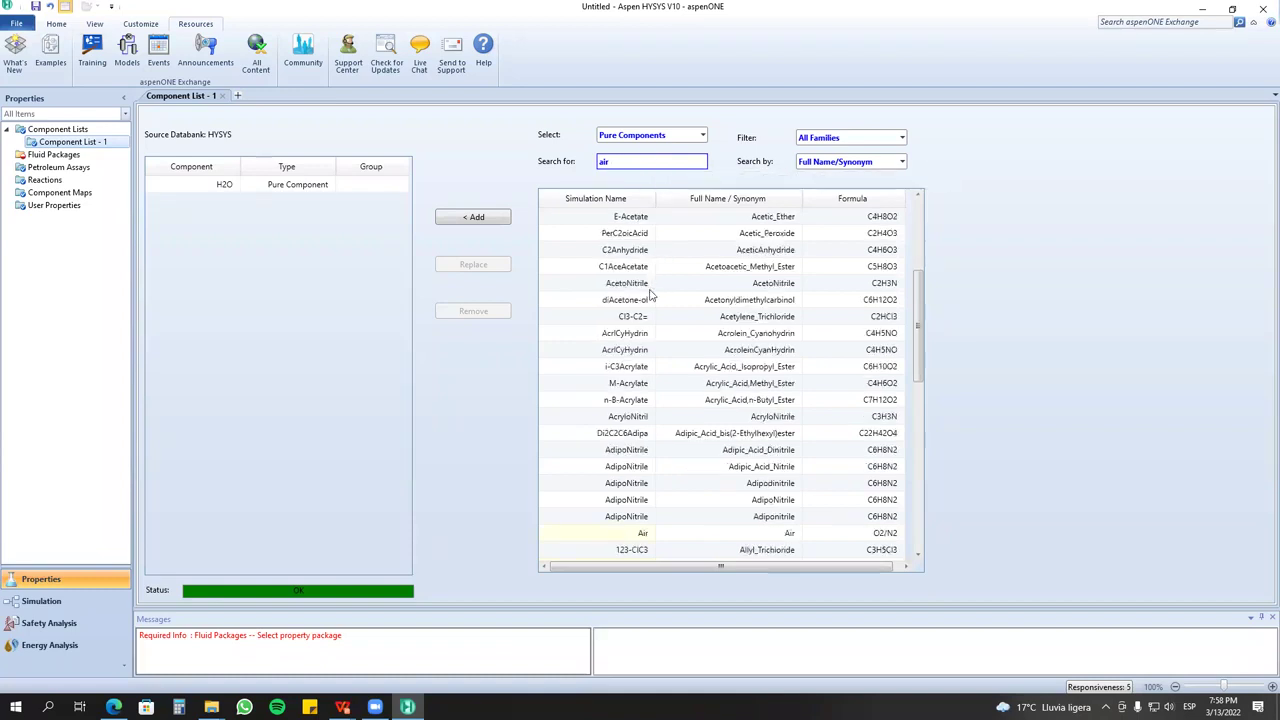
double_click(614, 536)
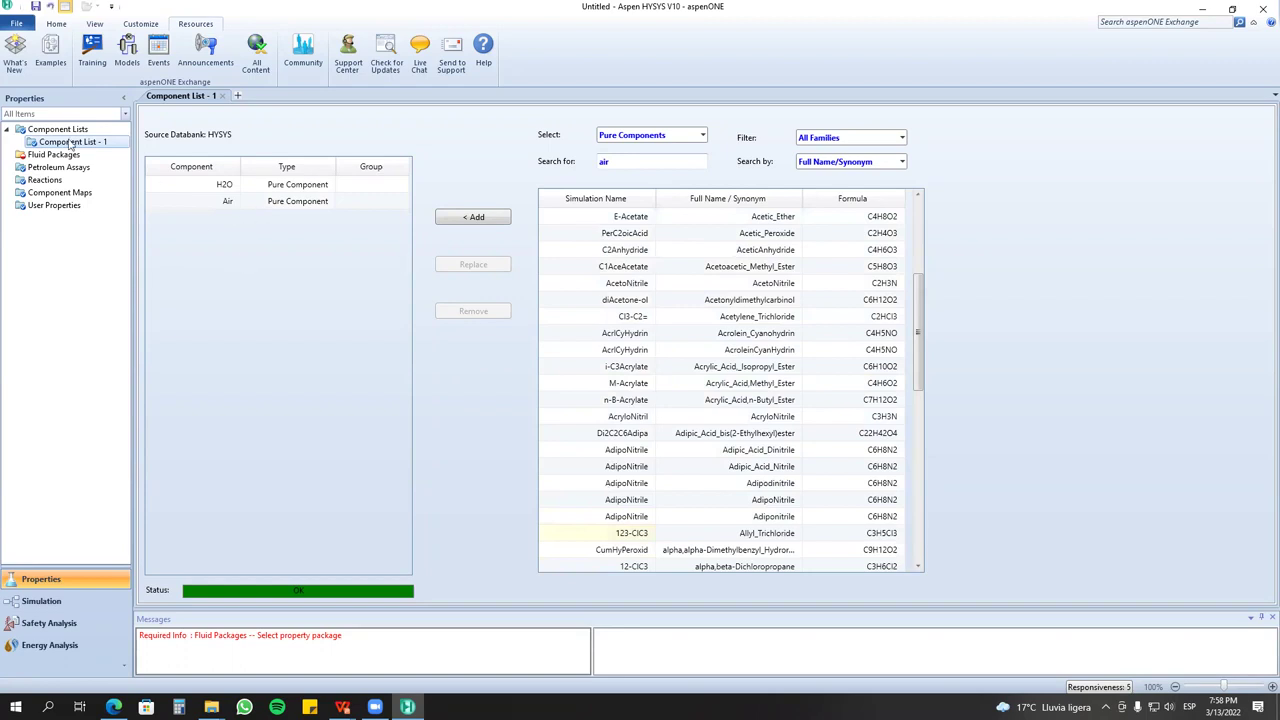
Open the fluid packages page and consult the Methods Assistant's property package advice for the Chemical process type.
left_click(70, 154)
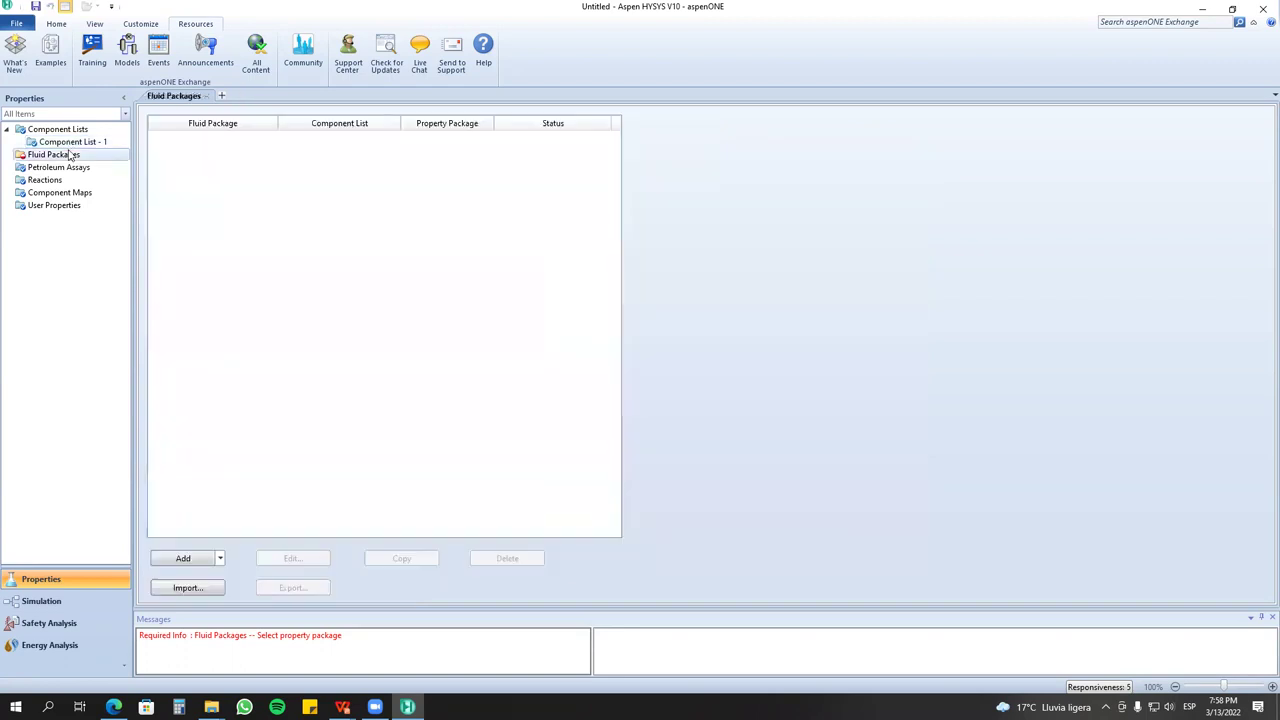
left_click(56, 23)
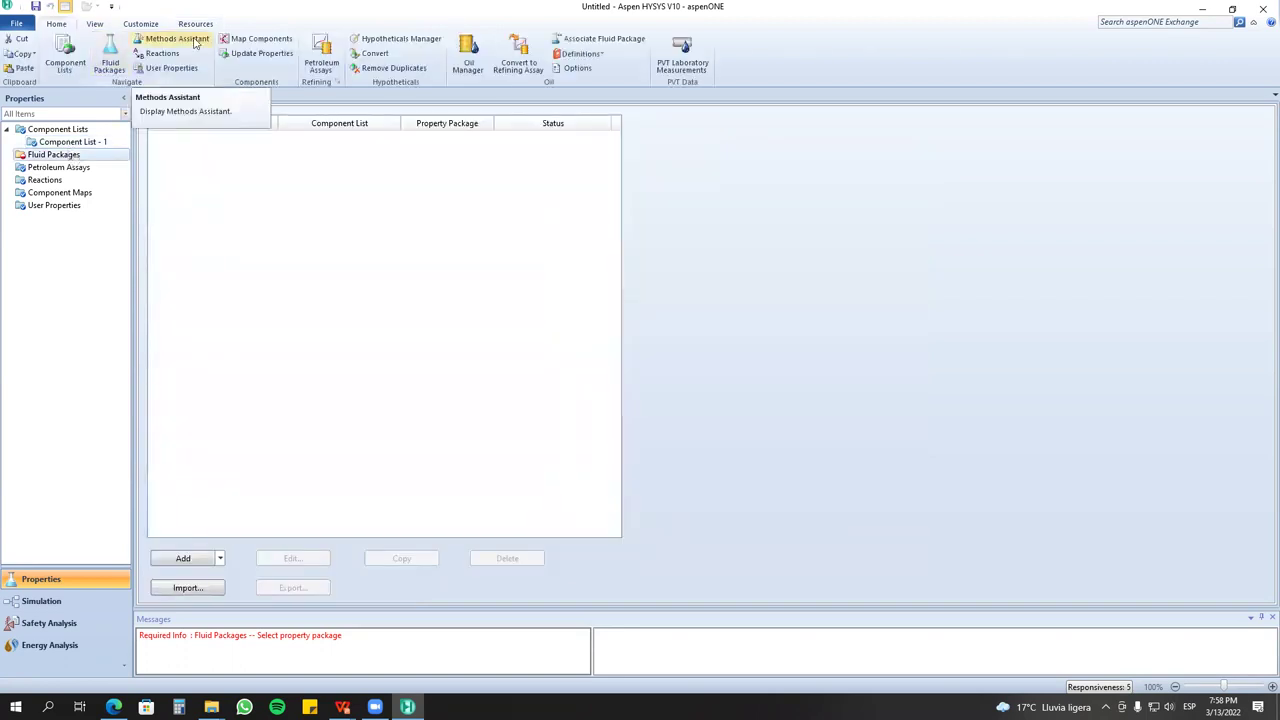
left_click(195, 40)
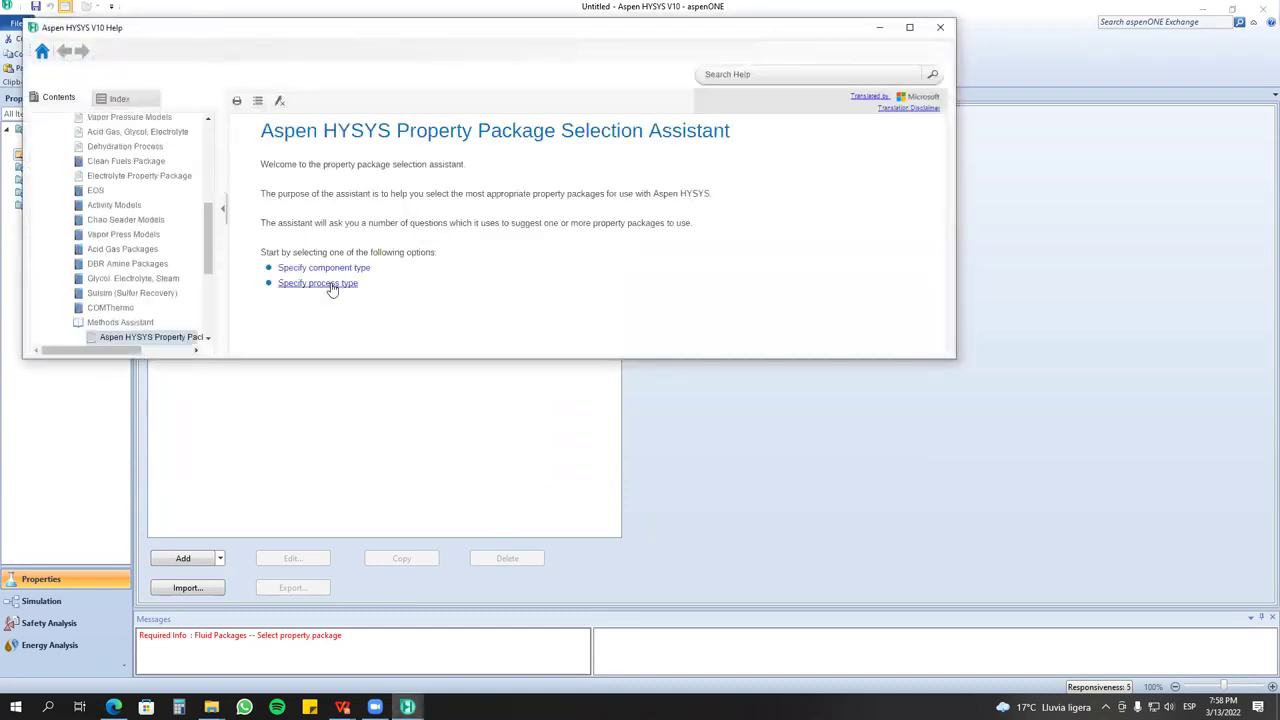
left_click(334, 284)
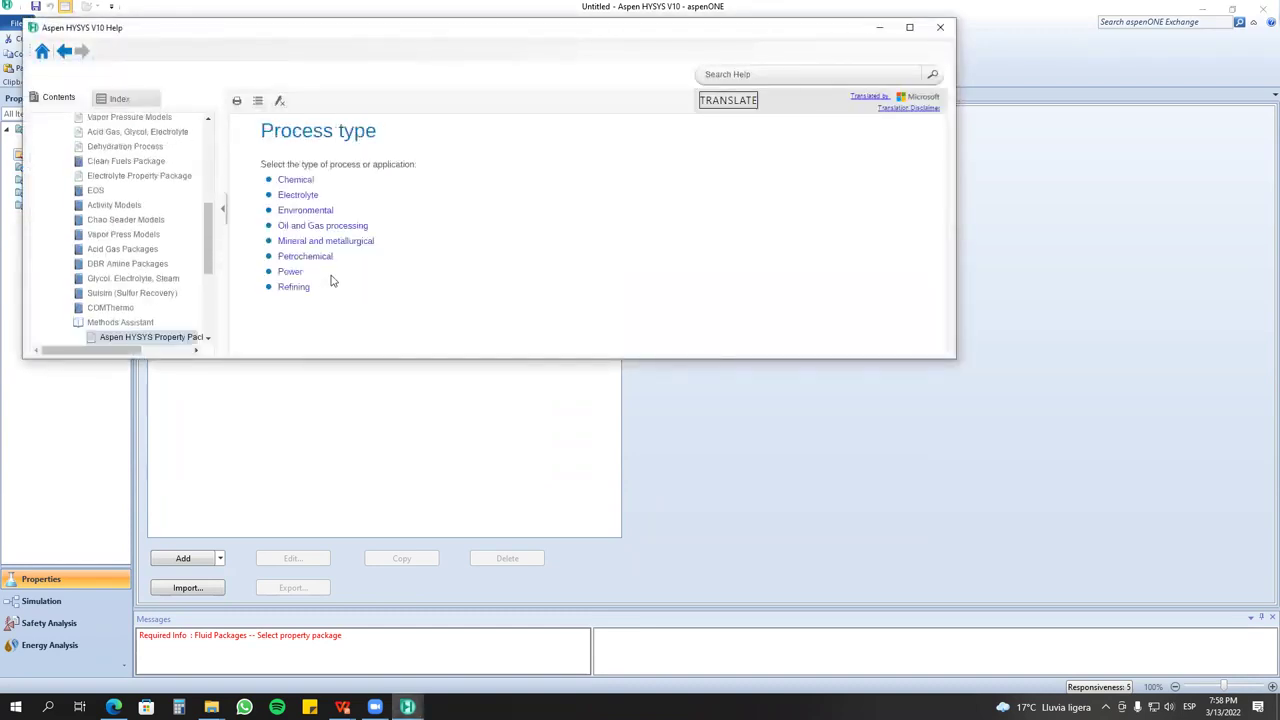
left_click(298, 182)
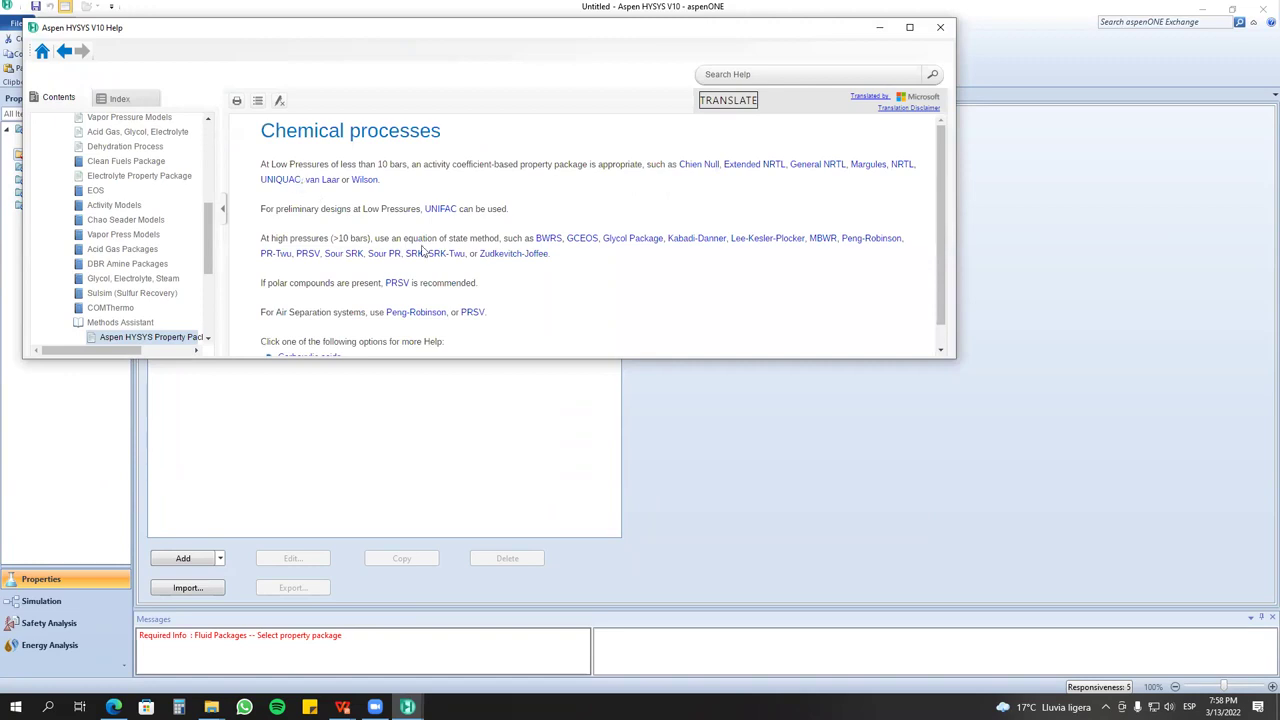
scroll(440, 312, "down", 1)
Return to the assistant's start page and look up the ASME Steam package under component type, special components, water only.
left_click(63, 51)
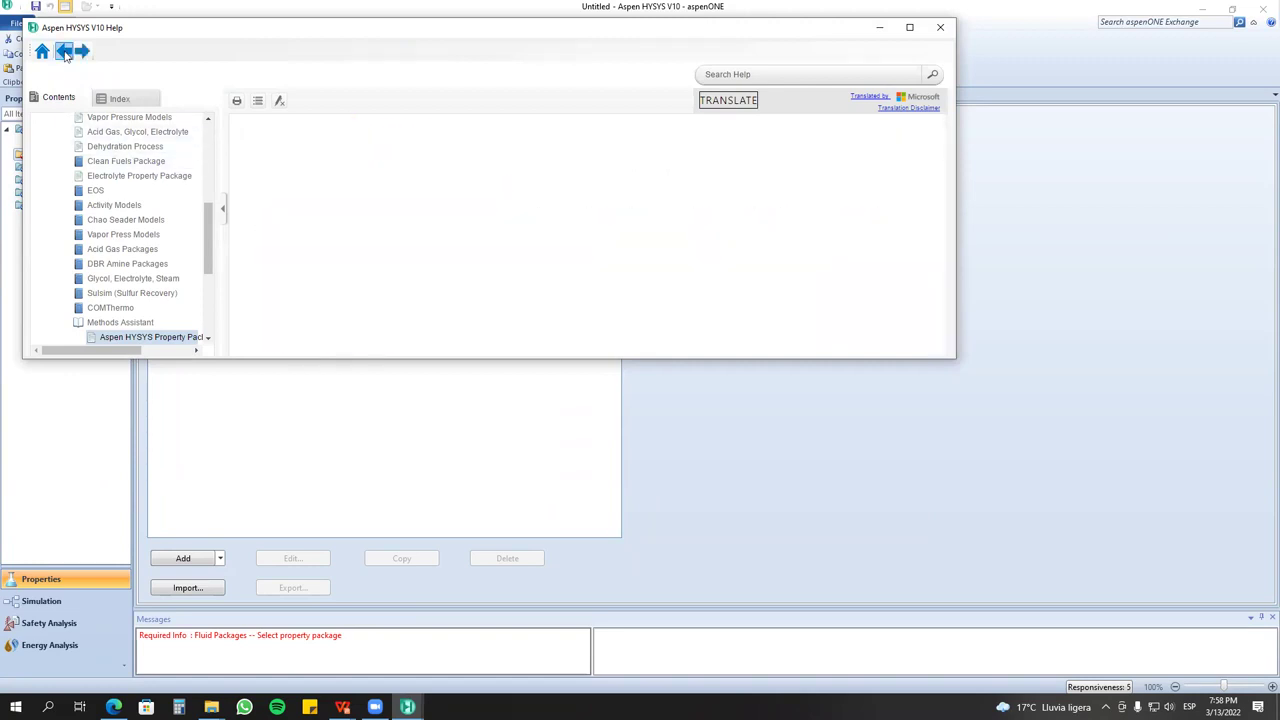
left_click(64, 51)
left_click(333, 268)
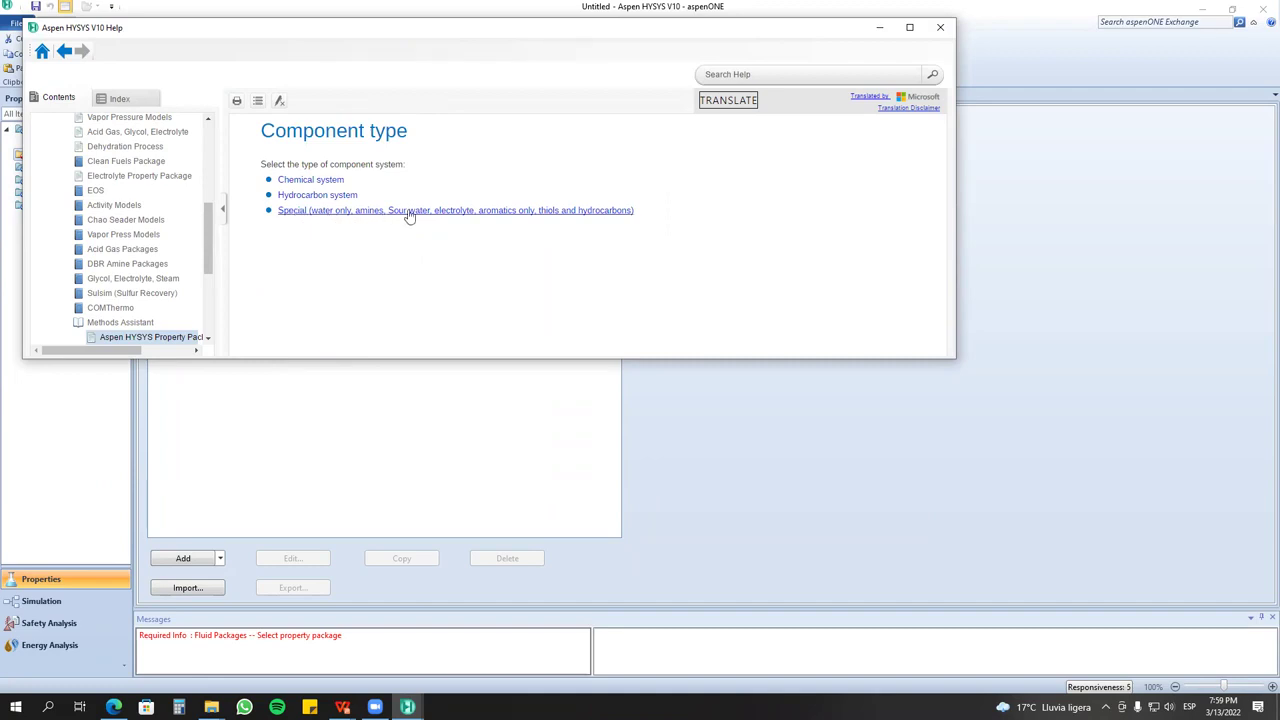
left_click(309, 212)
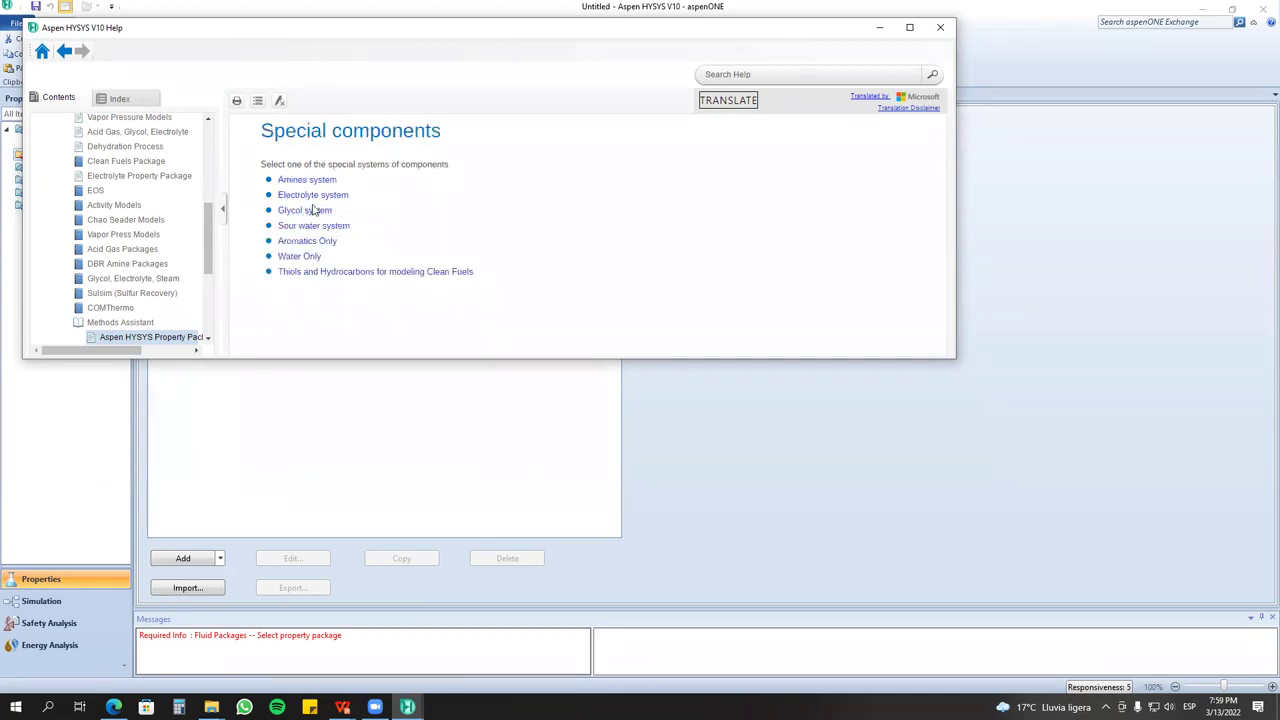
left_click(314, 258)
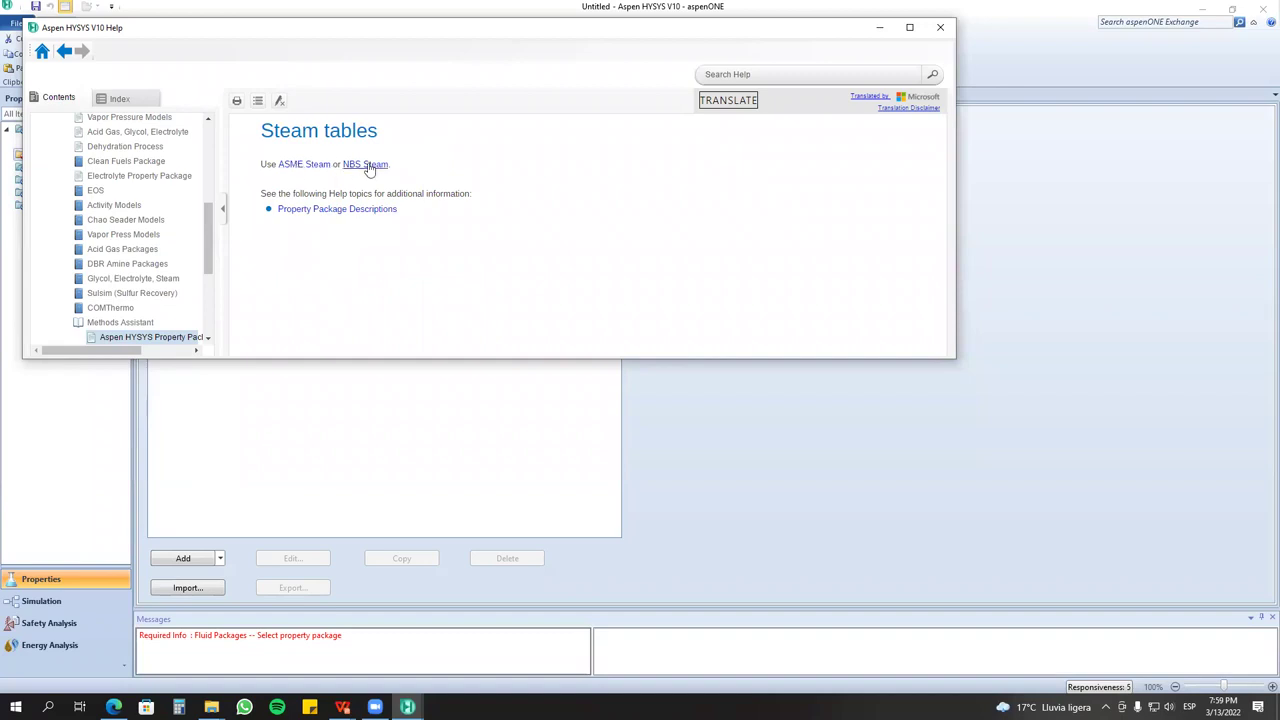
left_click(296, 165)
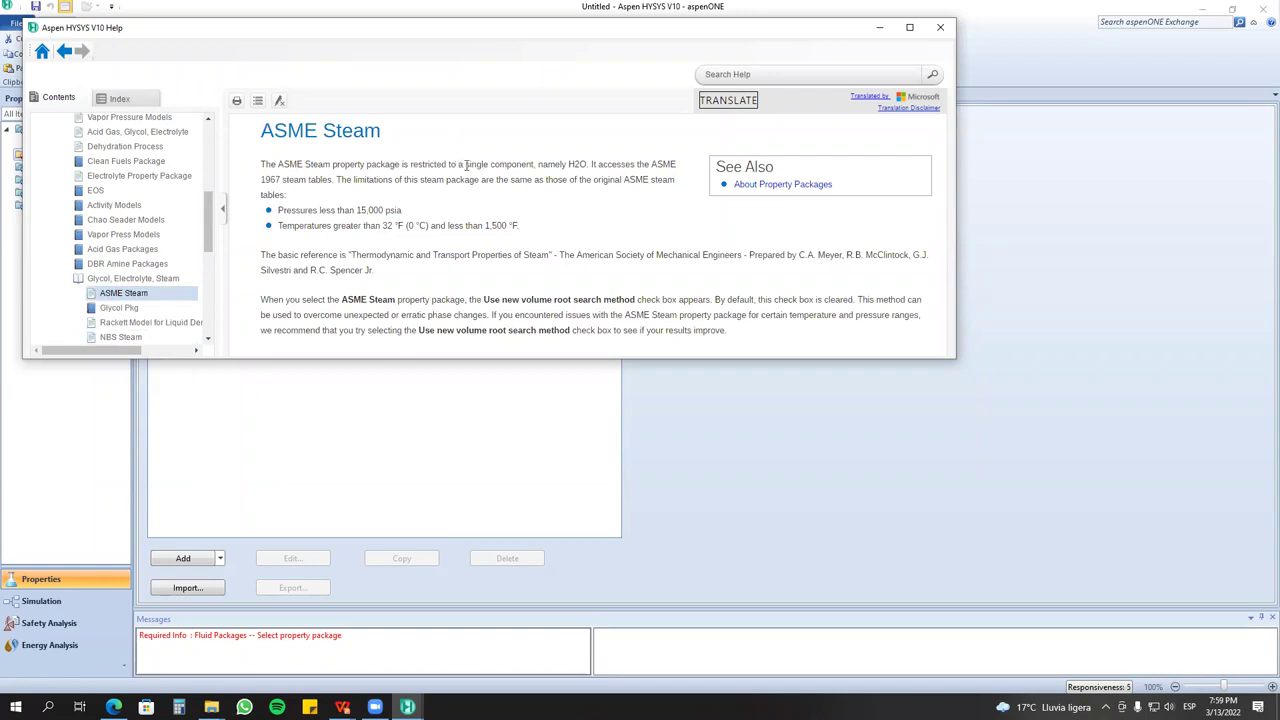
left_click_drag(568, 164, 594, 166)
left_click(594, 166)
Read the NBS Steam description for its component restriction and close the help window.
left_click(72, 55)
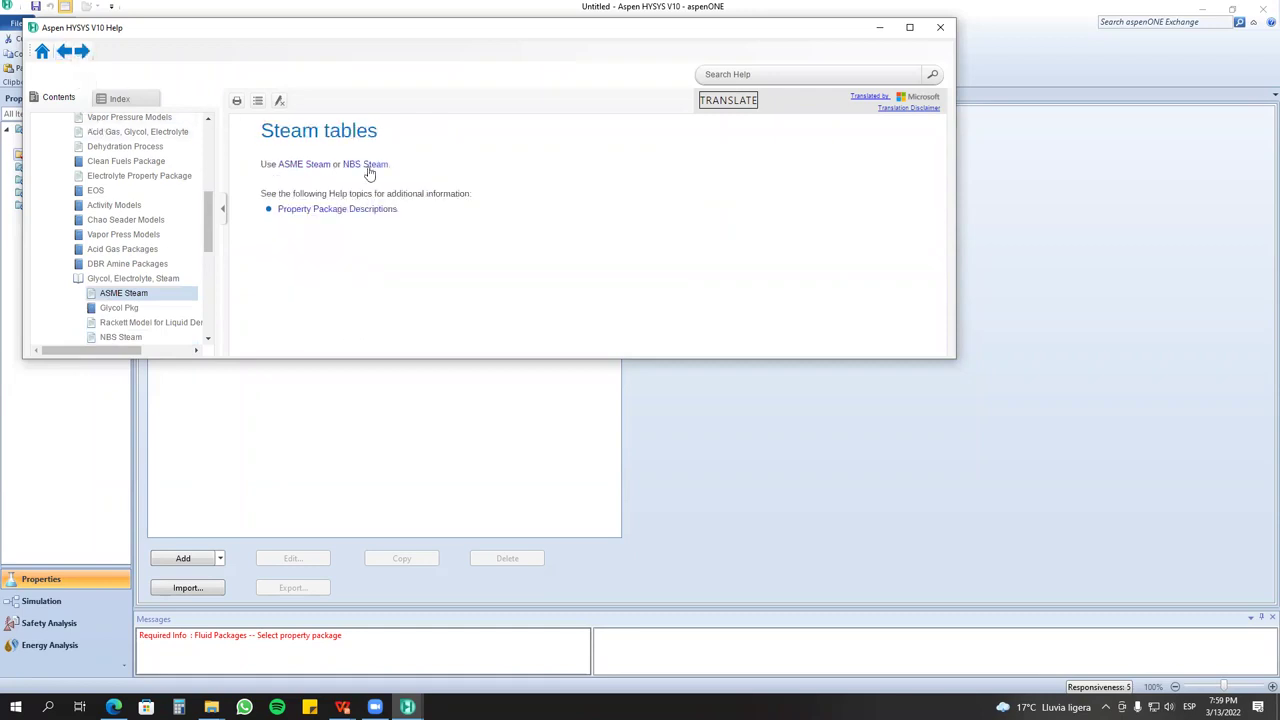
left_click(368, 168)
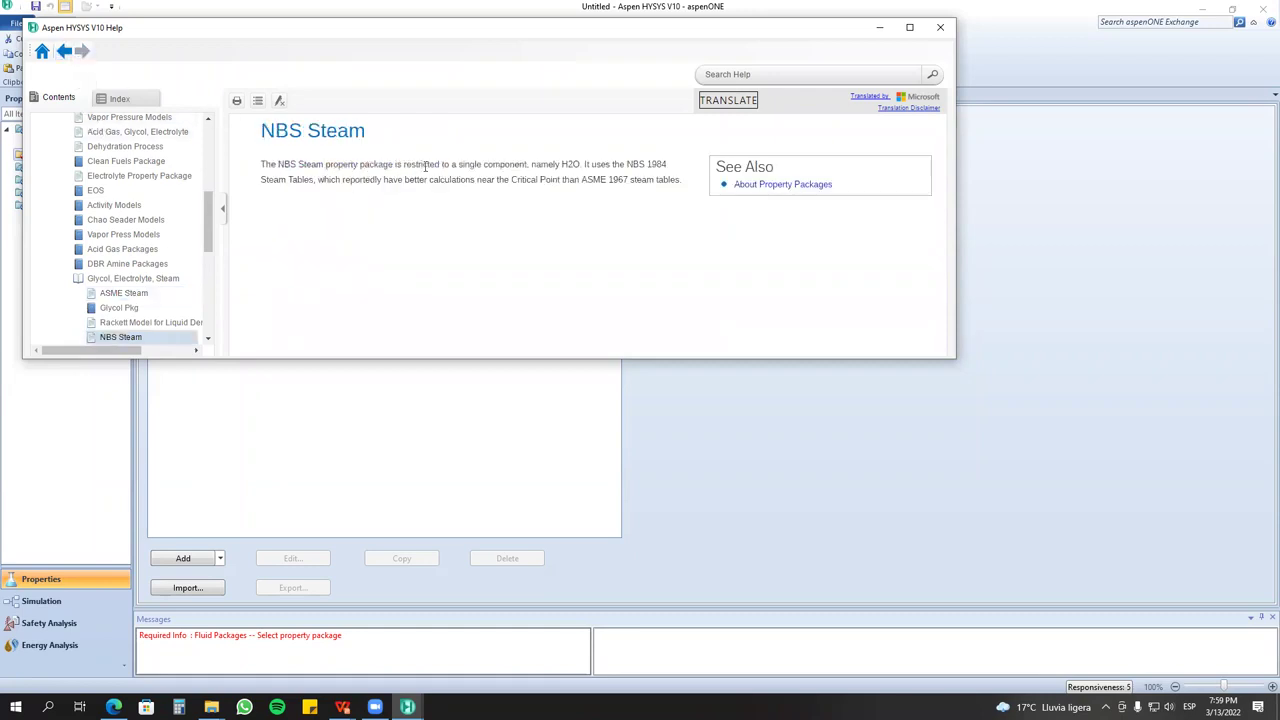
left_click_drag(458, 163, 582, 164)
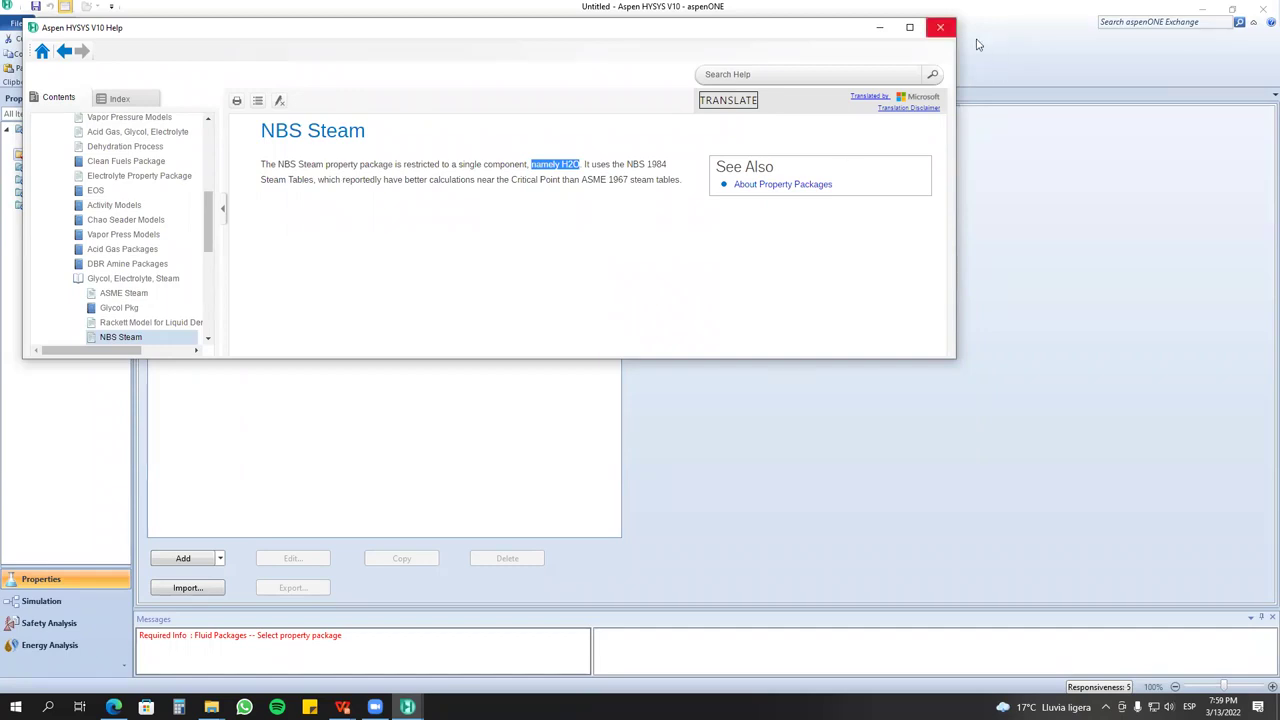
left_click(940, 27)
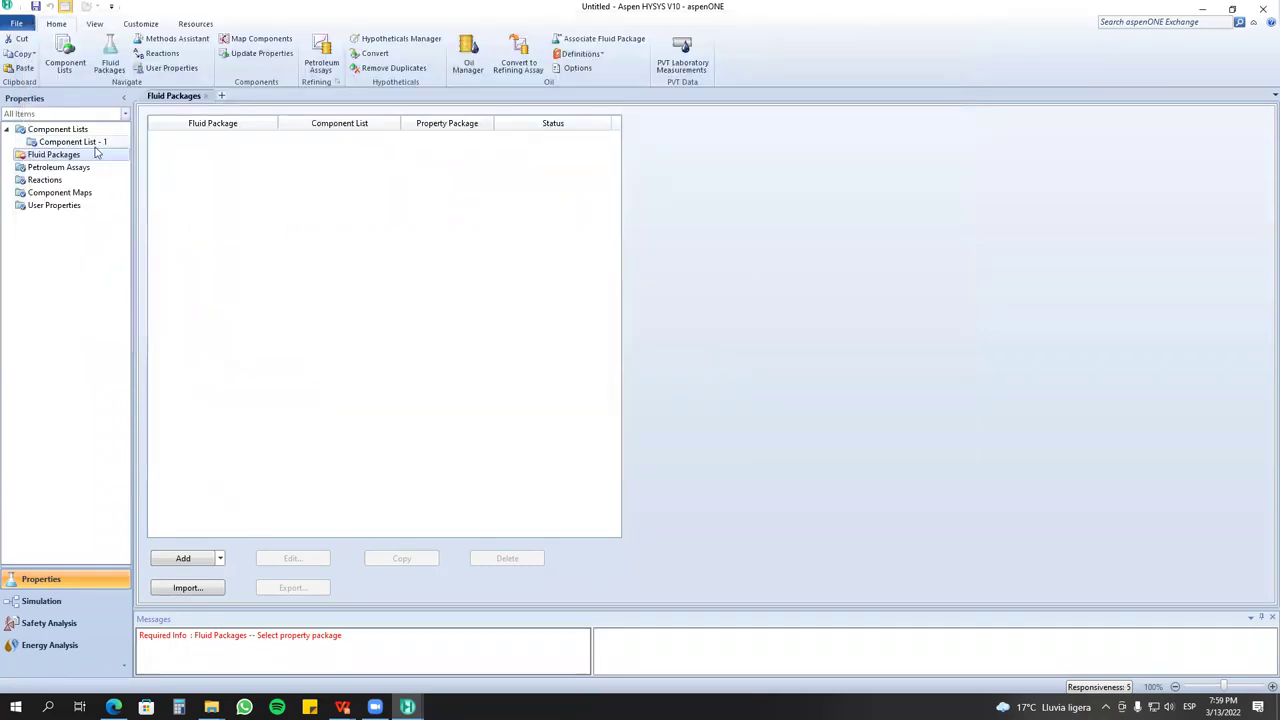
Reopen Component List - 1, and show slide 11 on multi-stage compression systems enlarged in the WPS Office presentation.
left_click(94, 145)
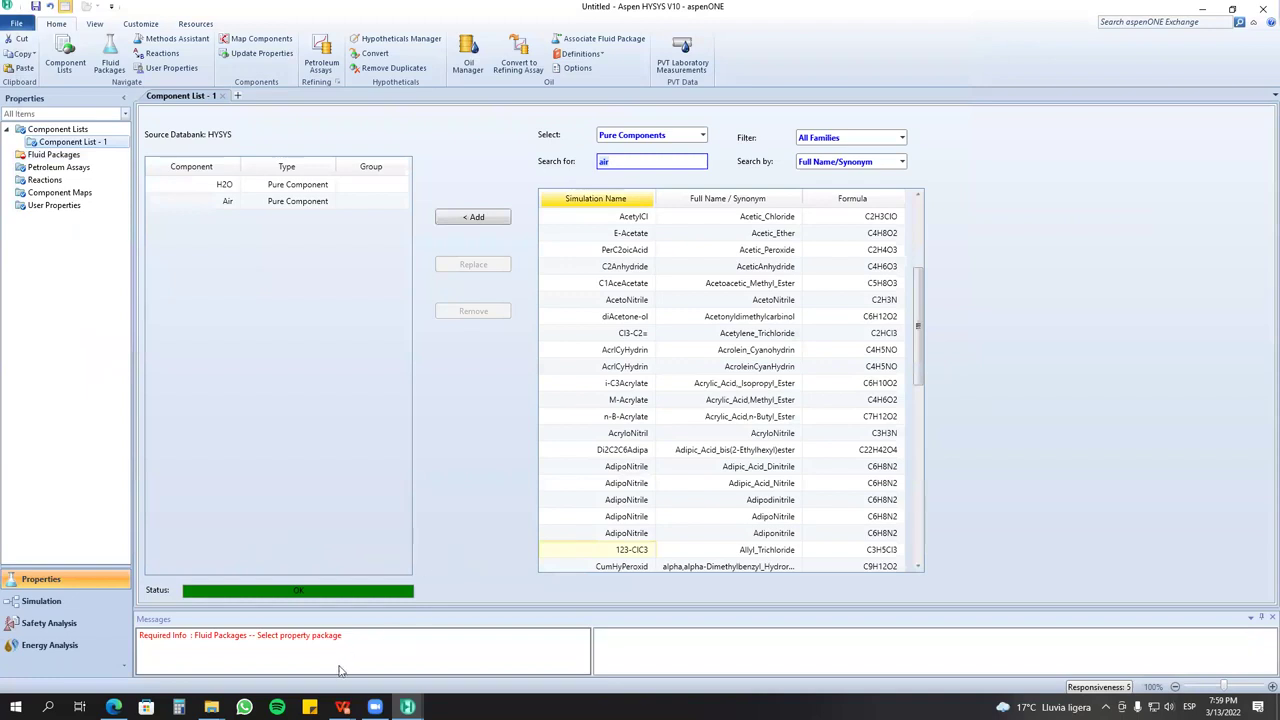
mouse_move(343, 707)
left_click(268, 652)
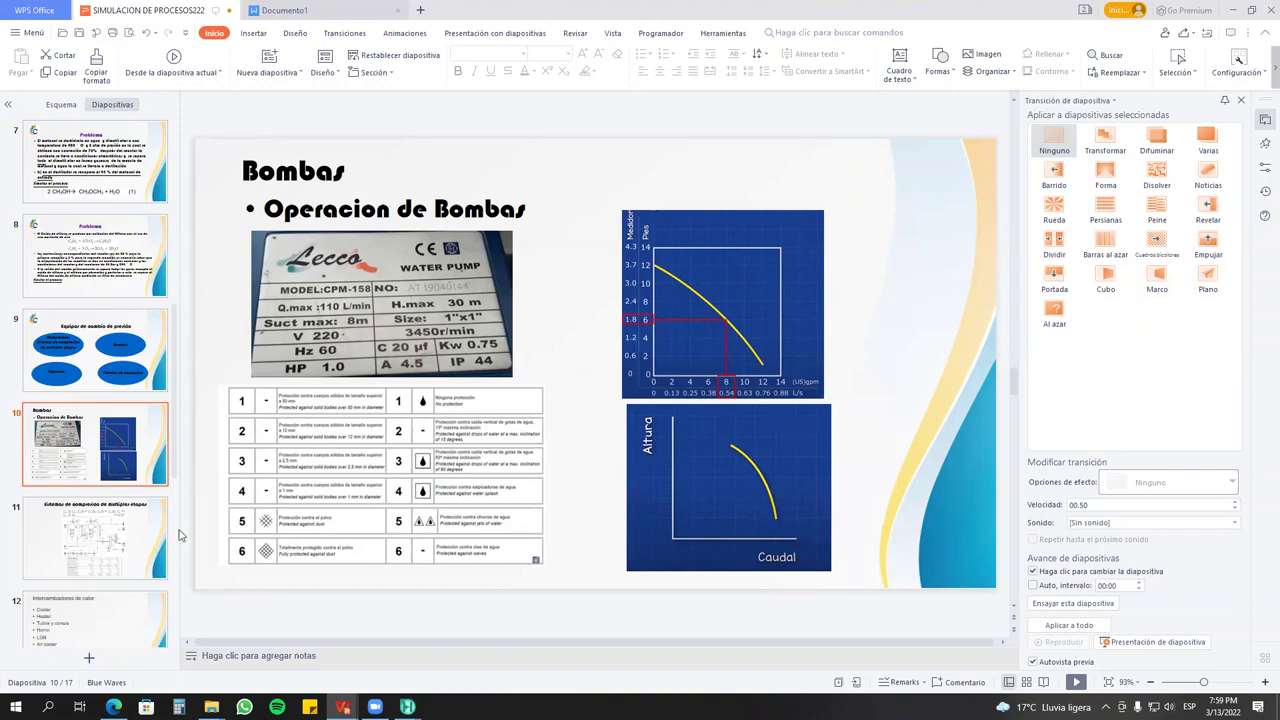
left_click(103, 535)
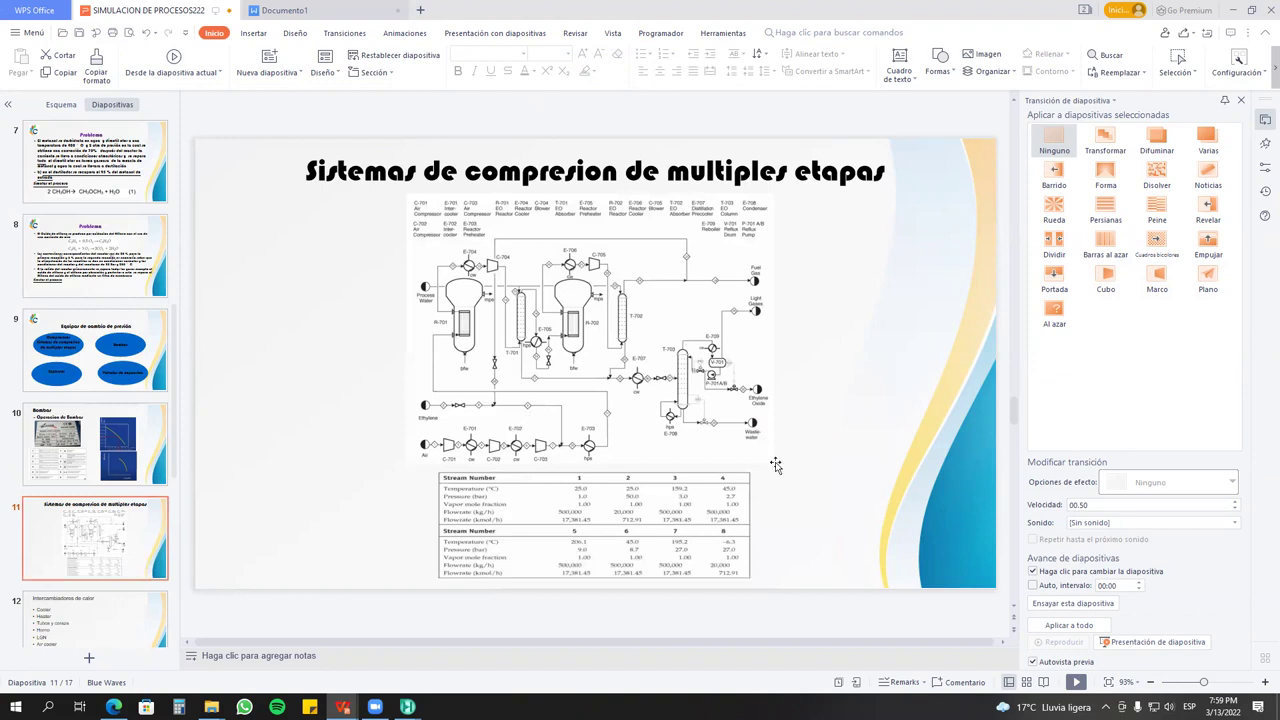
left_click(1212, 683)
left_click_drag(1212, 683, 1222, 683)
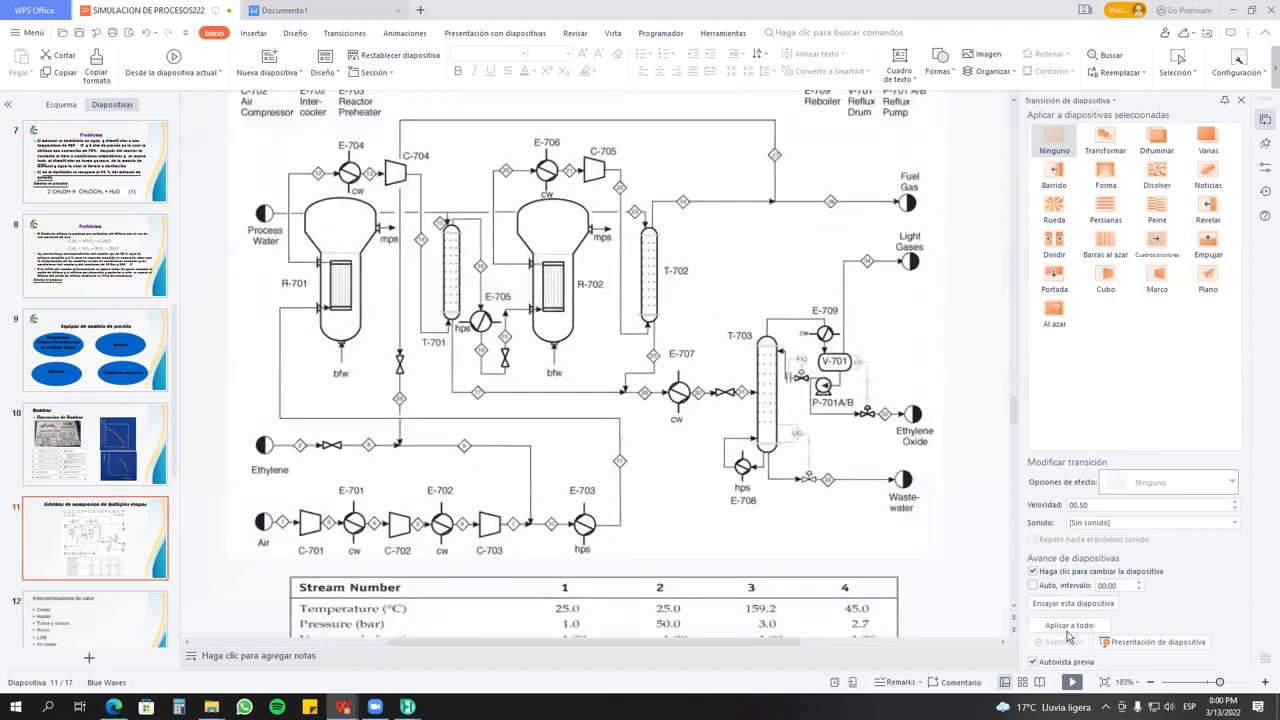
Examine the process flow diagram's air compressor train and the stream table on the slide.
scroll(342, 515, "down", 1)
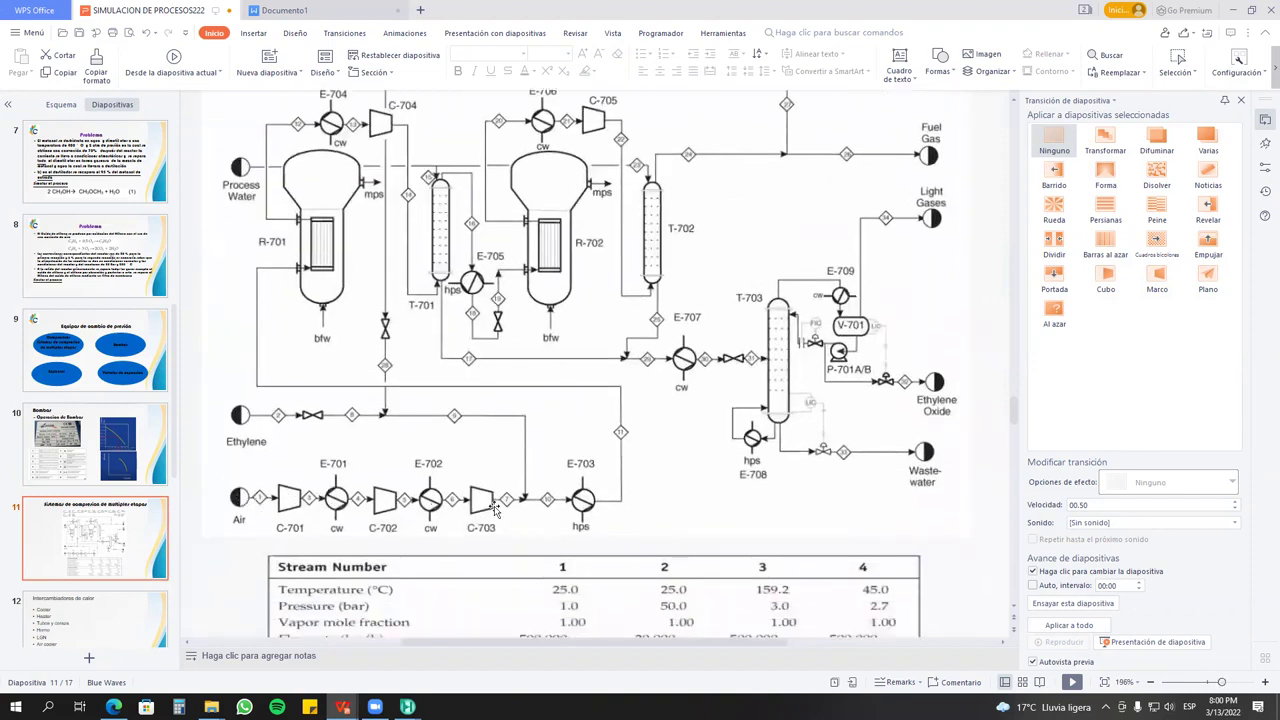
scroll(484, 499, "up", 1)
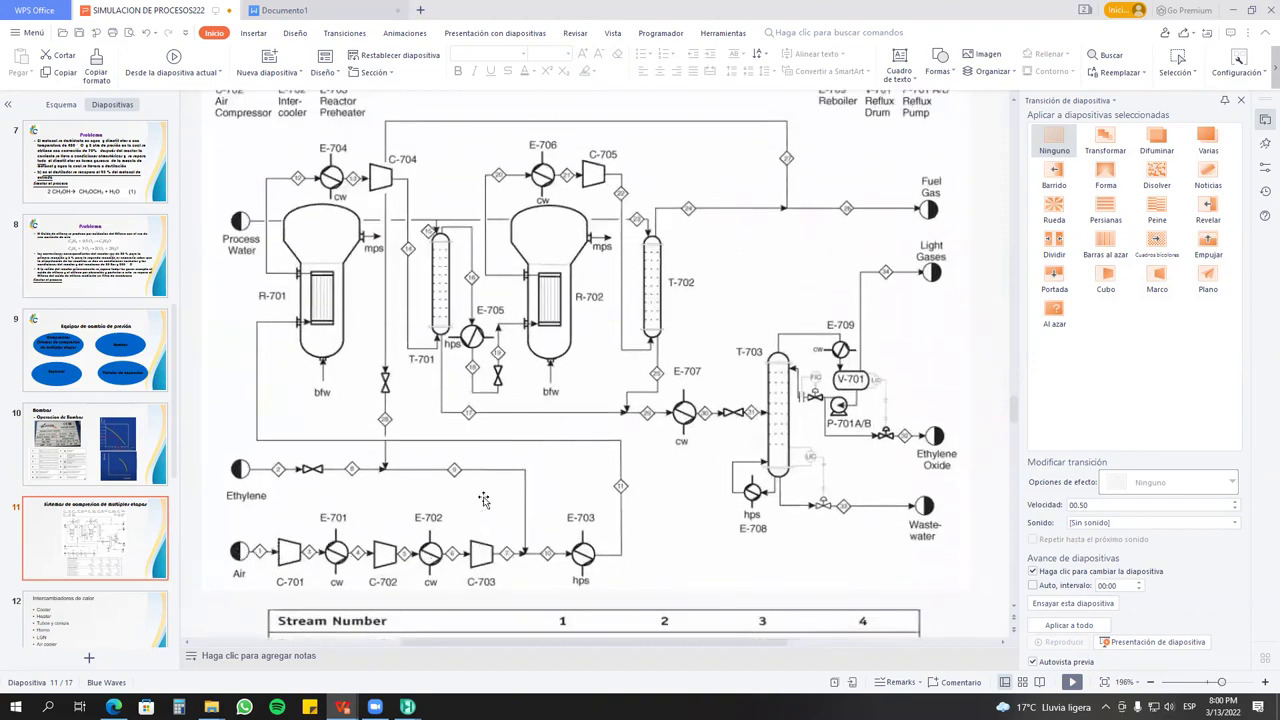
scroll(484, 499, "up", 2)
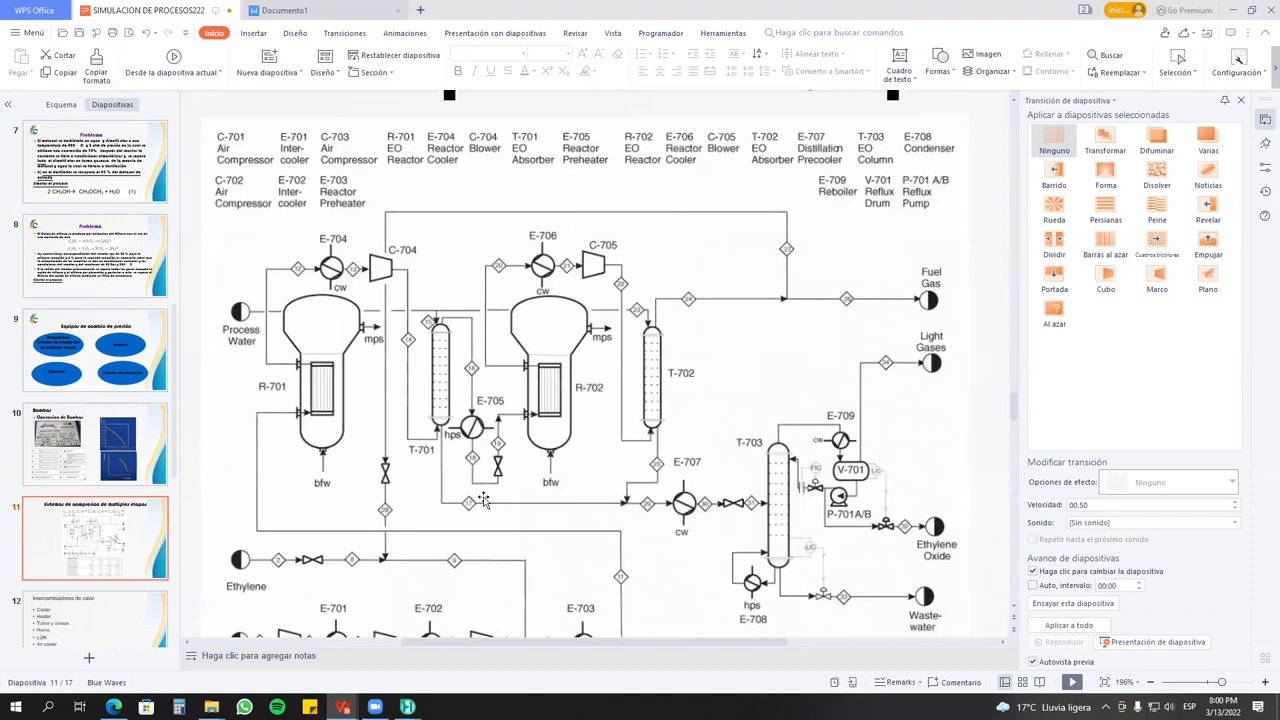
scroll(483, 499, "down", 2)
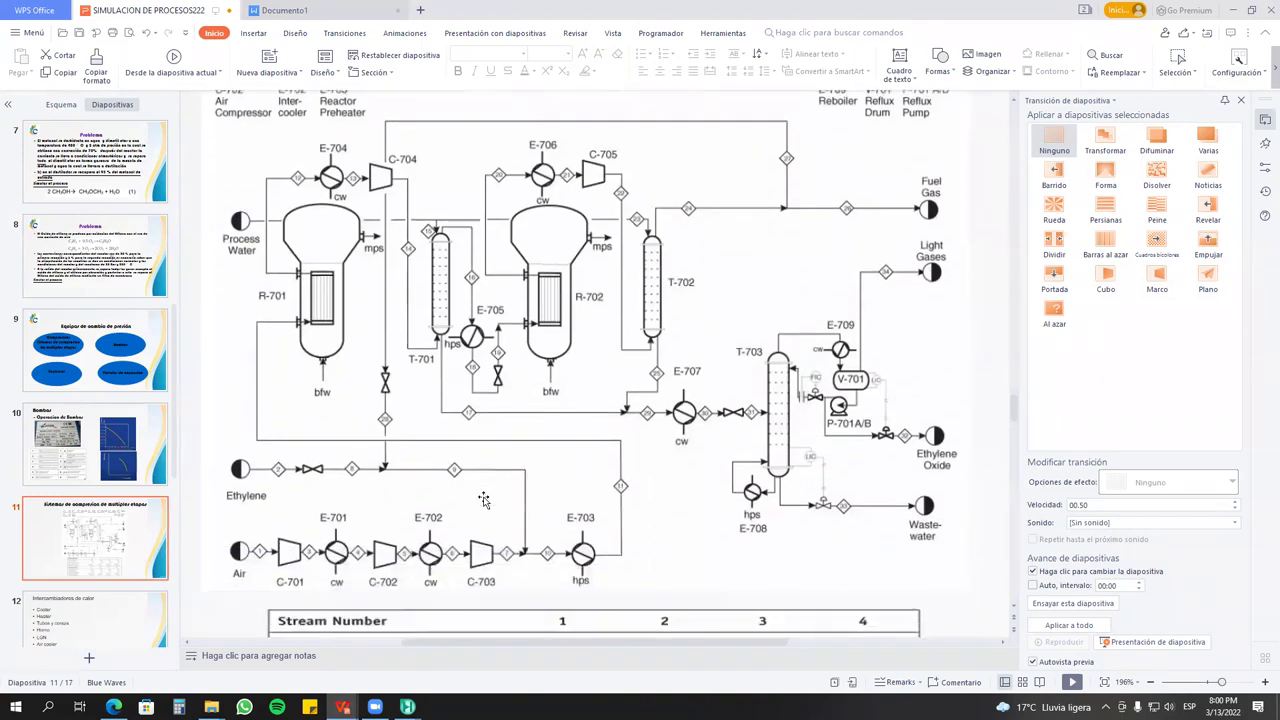
scroll(483, 499, "down", 1)
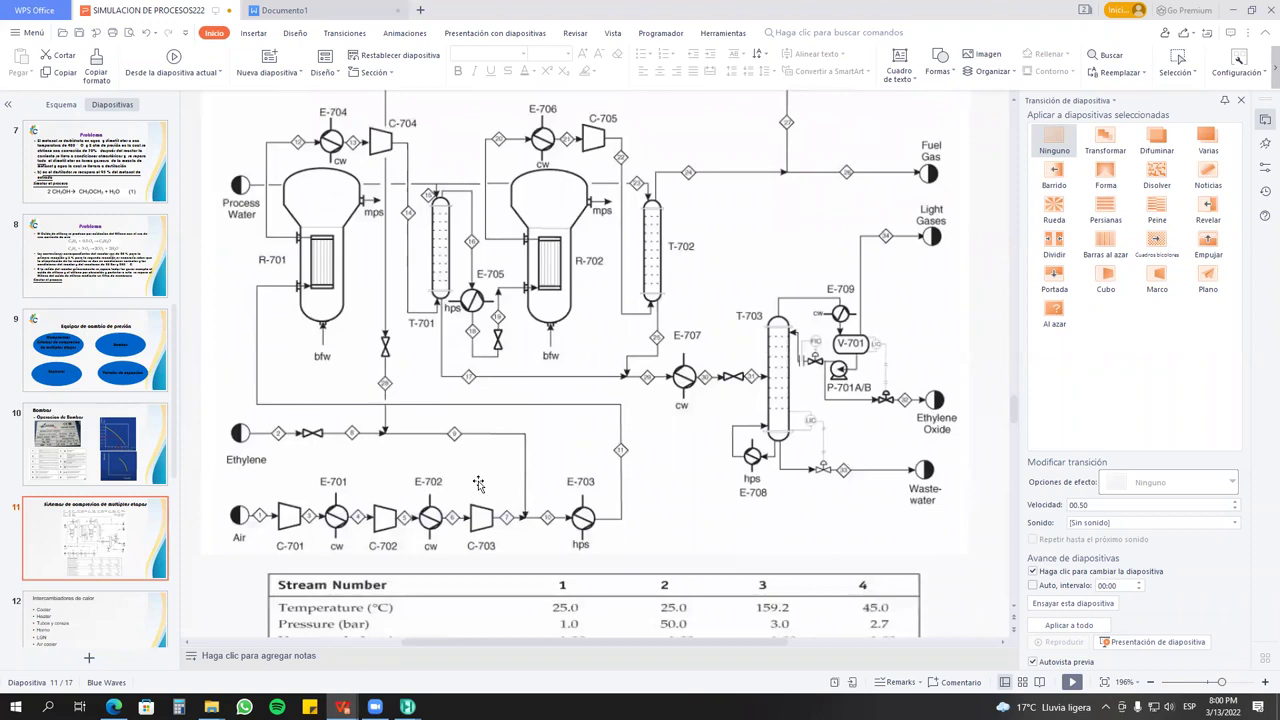
scroll(479, 484, "down", 2)
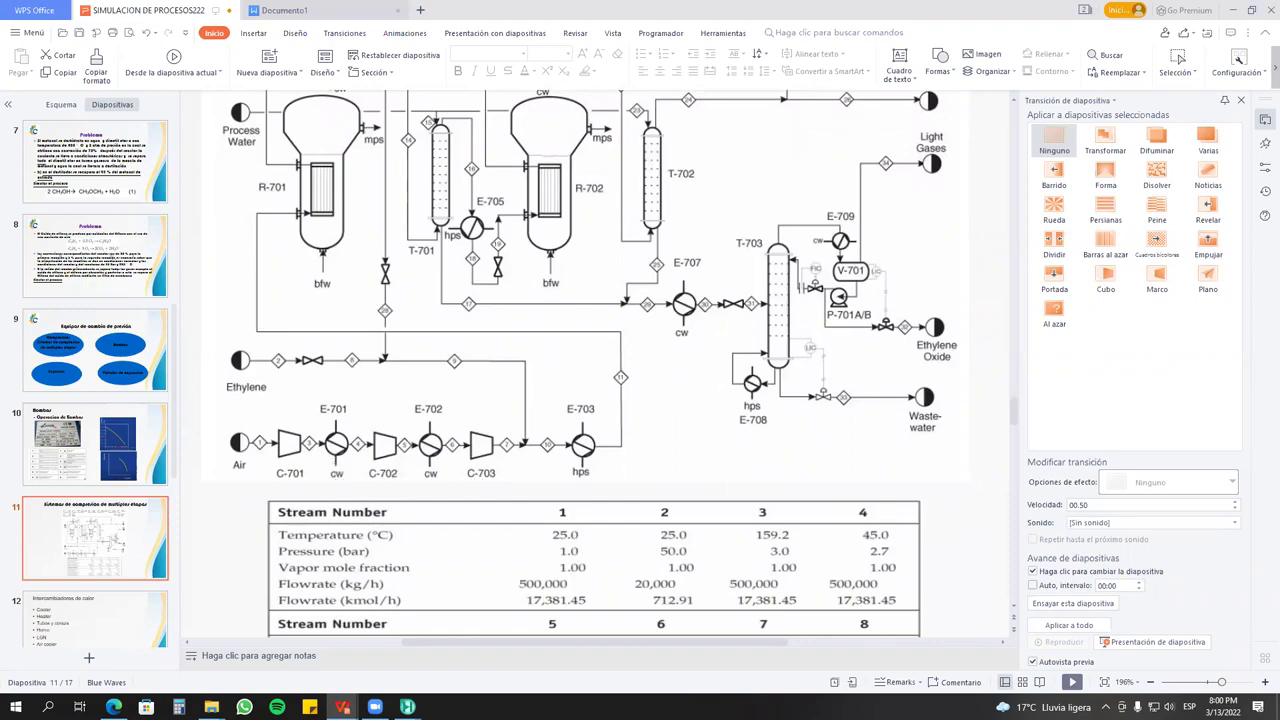
Switch back to Aspen HYSYS and briefly open the property package selection assistant.
mouse_move(407, 707)
left_click(373, 633)
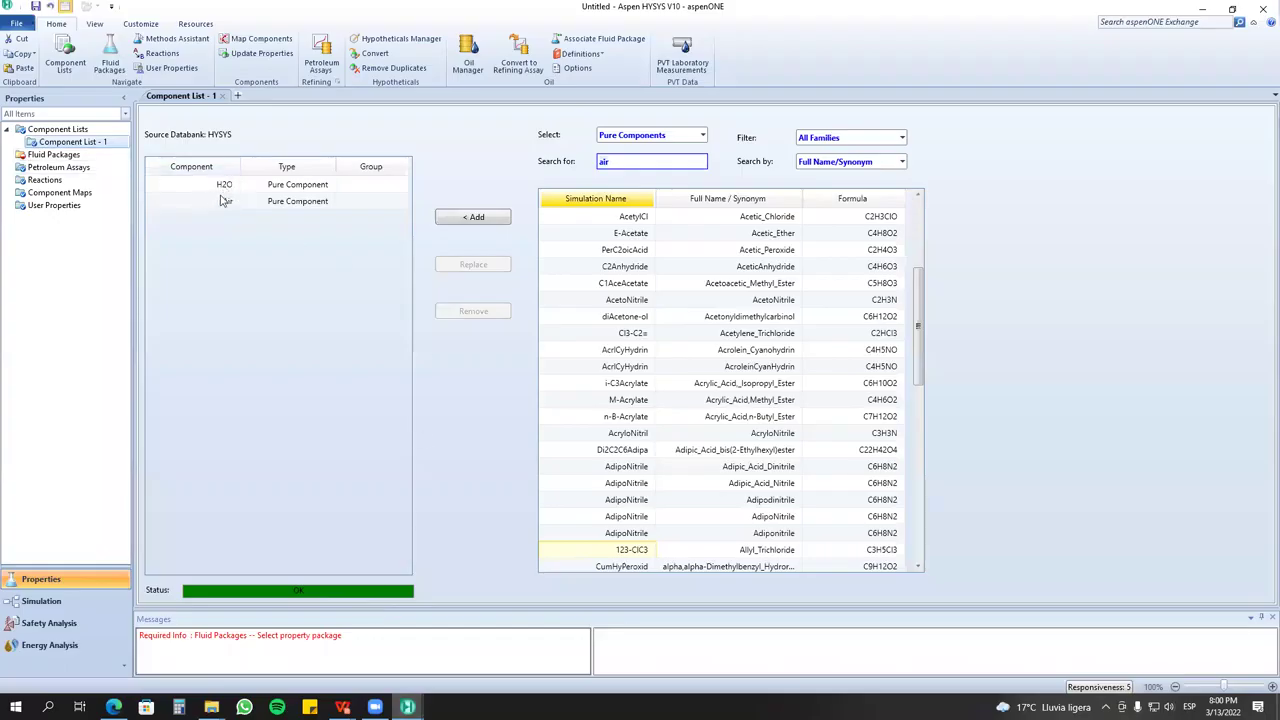
left_click(193, 42)
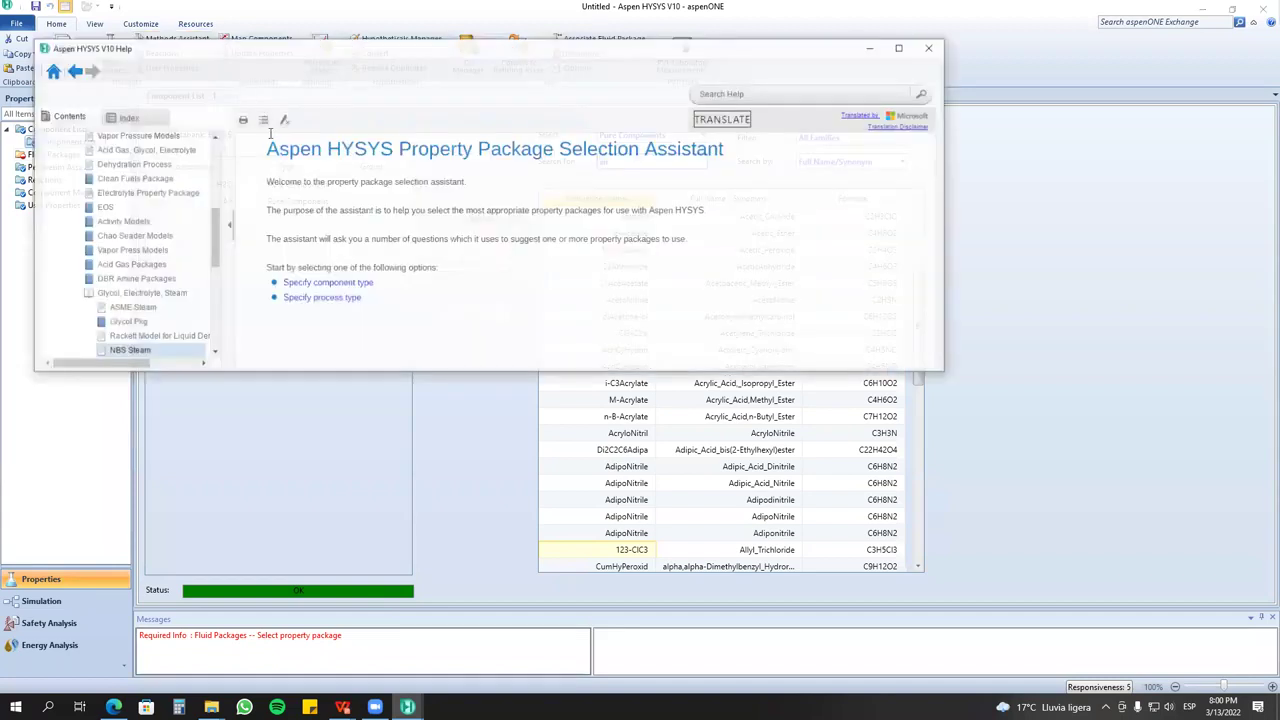
left_click(940, 27)
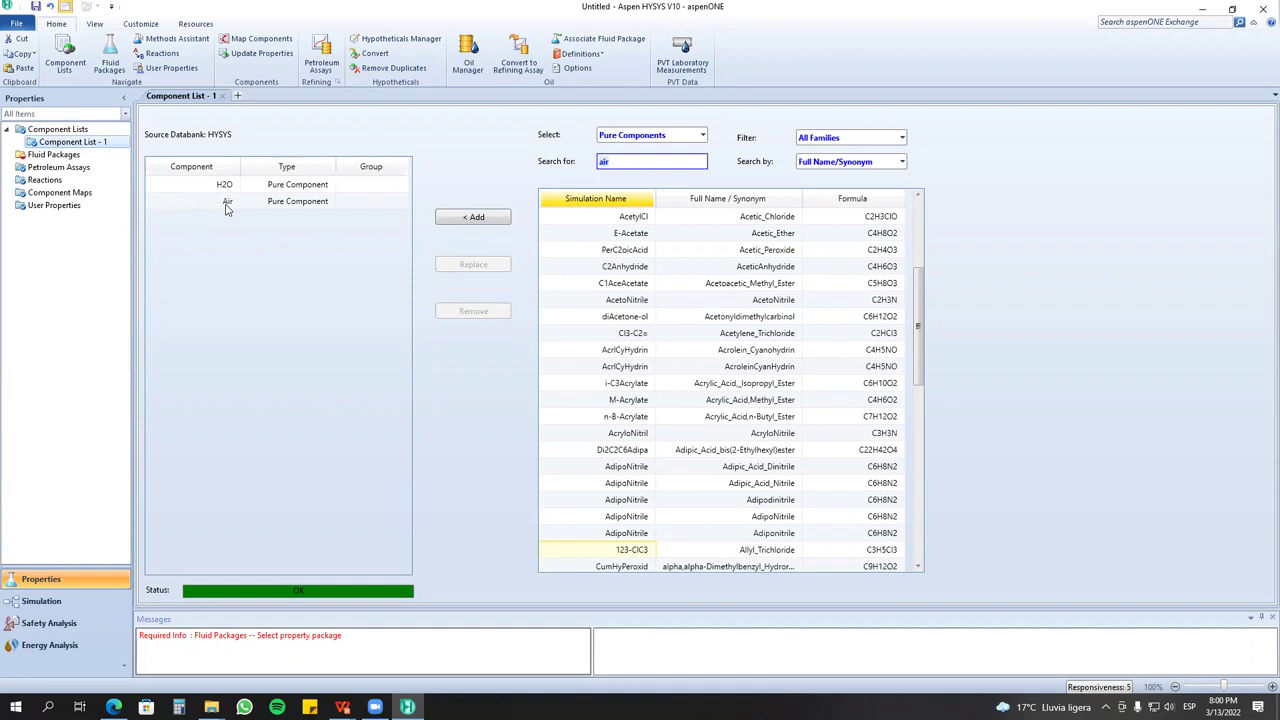
Look up the property packages recommended for a chemical system above 10 bar in the selection assistant, and close the help window.
left_click(170, 38)
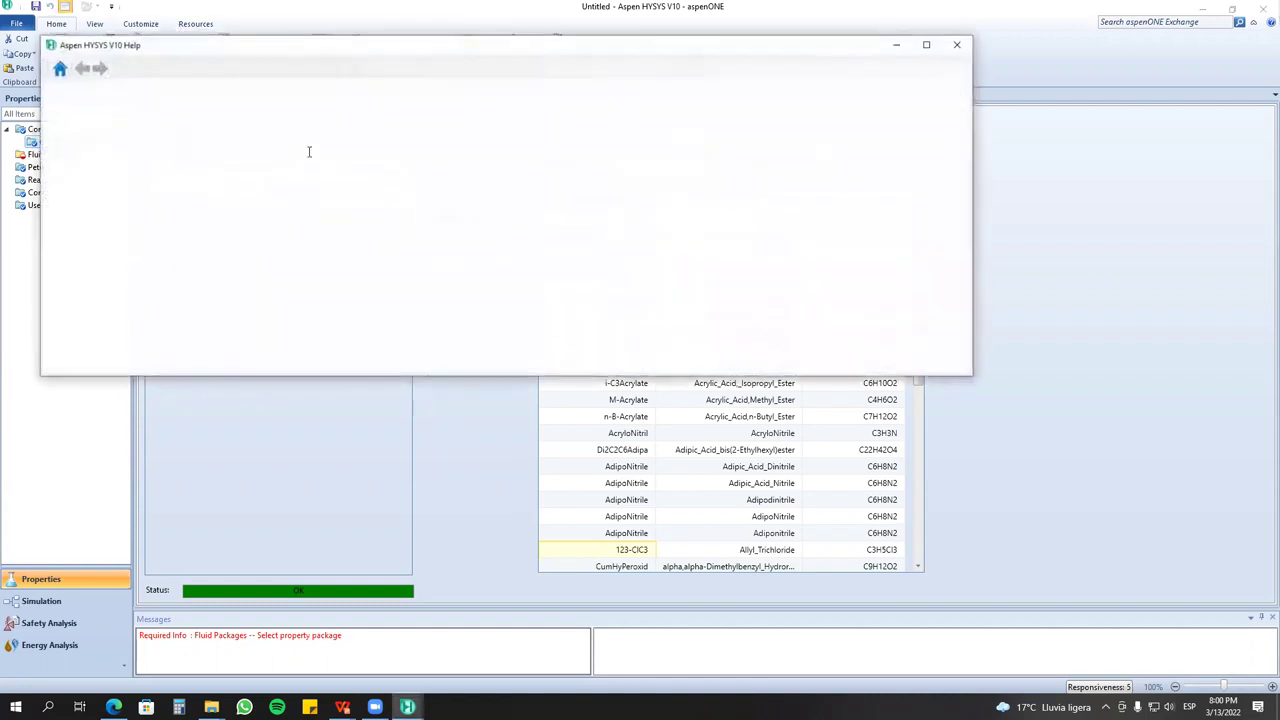
left_click(357, 287)
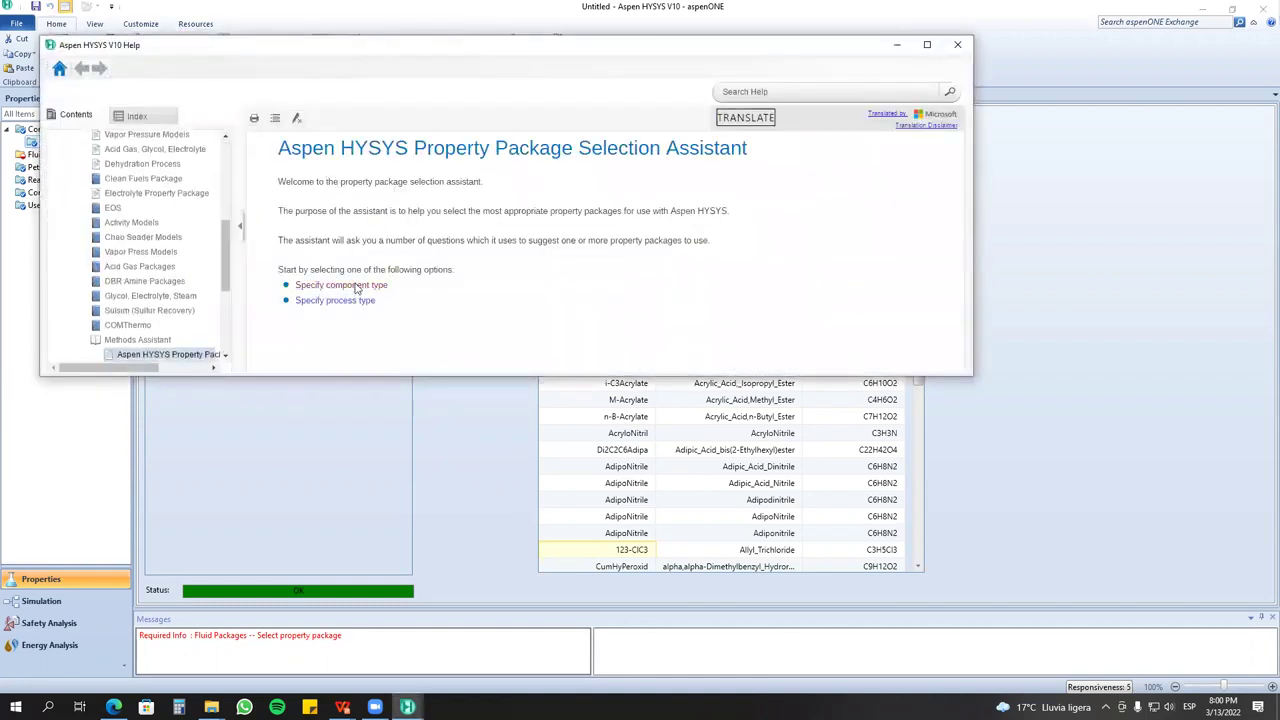
left_click(312, 196)
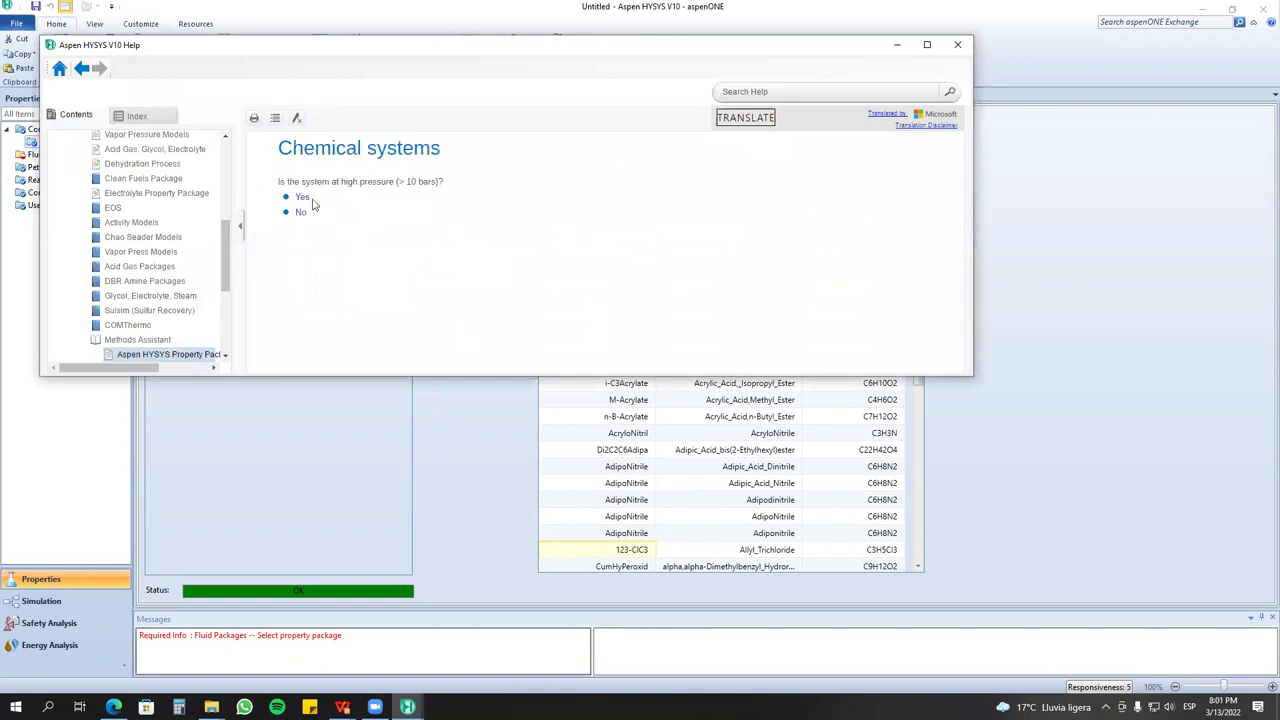
left_click(303, 197)
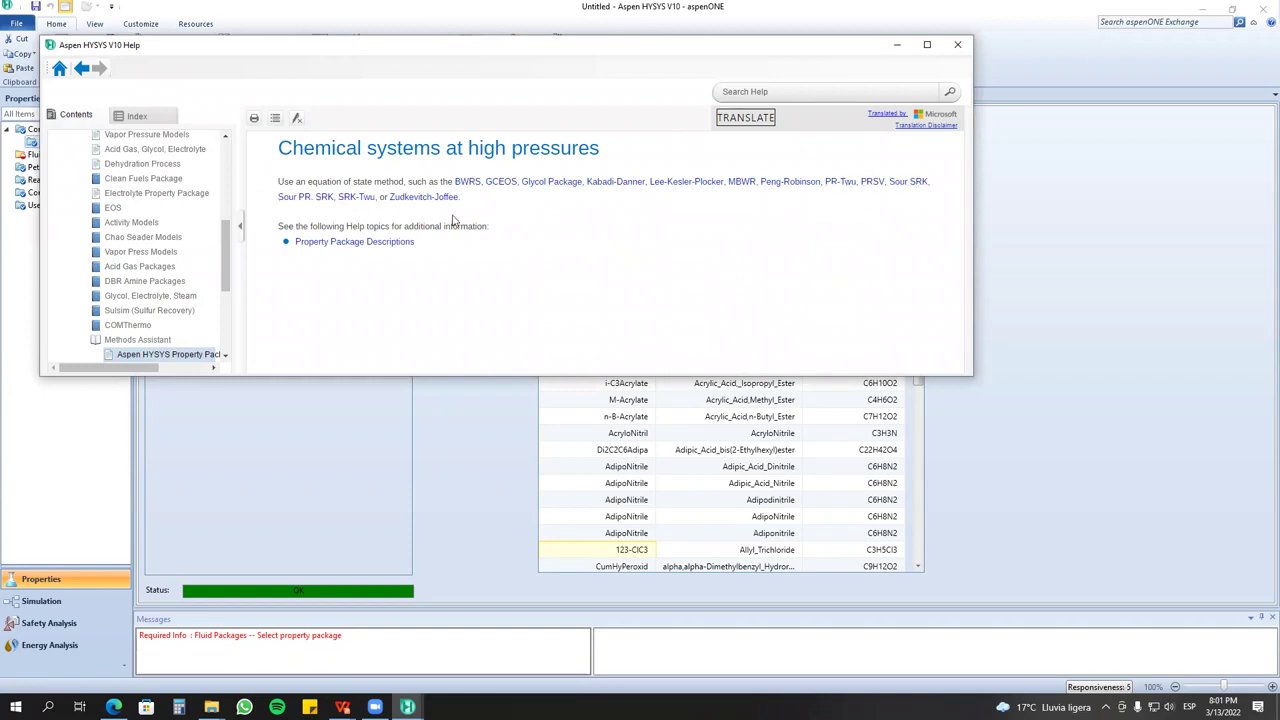
left_click(84, 68)
left_click(84, 68)
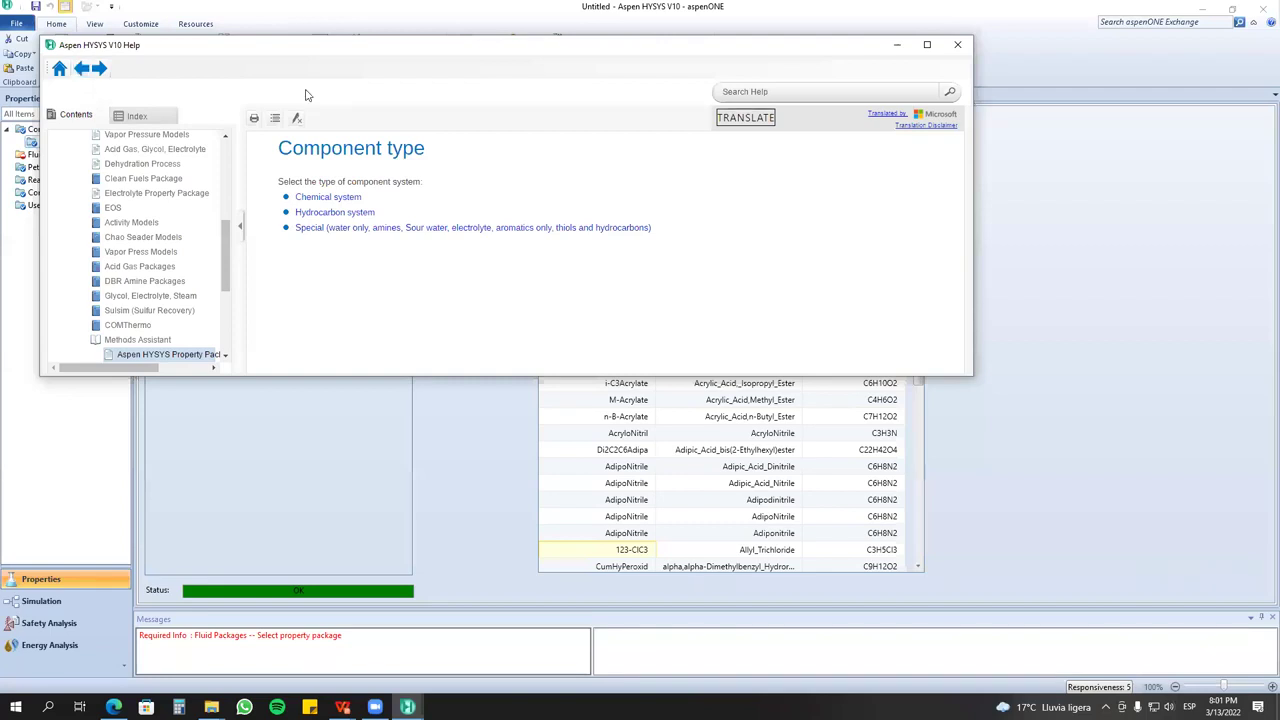
left_click(957, 45)
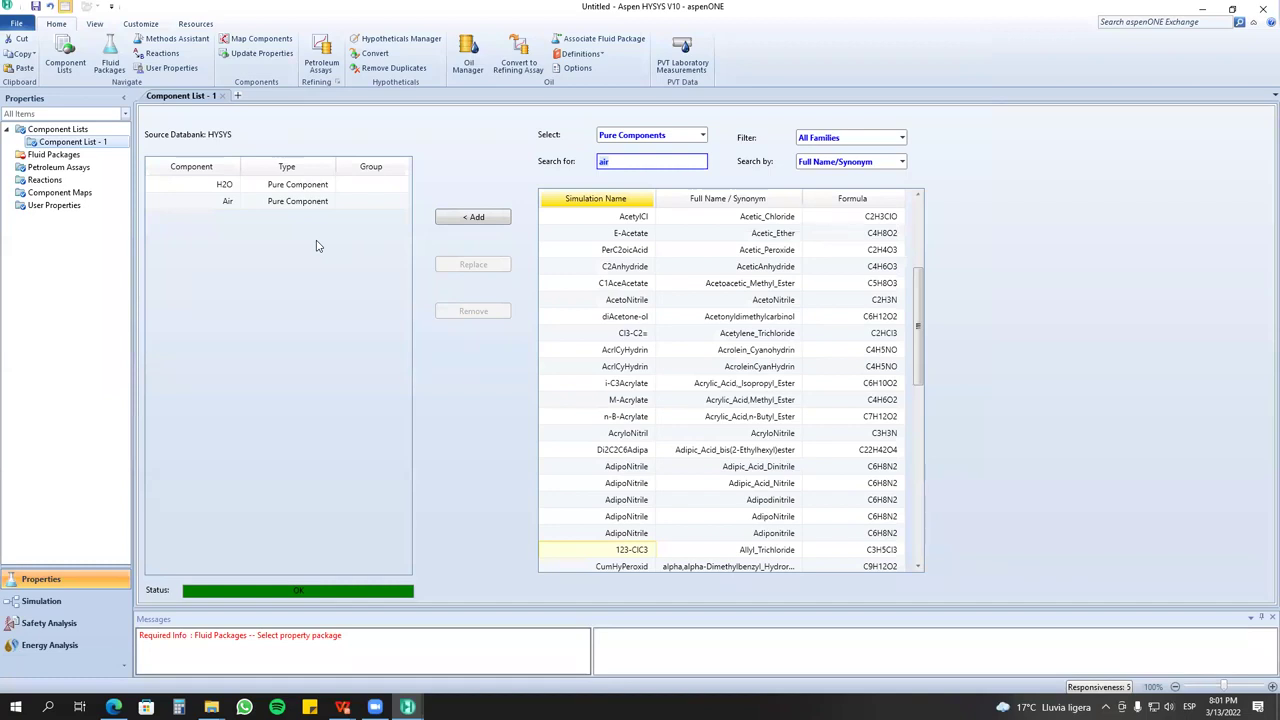
Remove Air from Component List - 1 and add a fluid package that uses the ASME Steam property package.
left_click(222, 202)
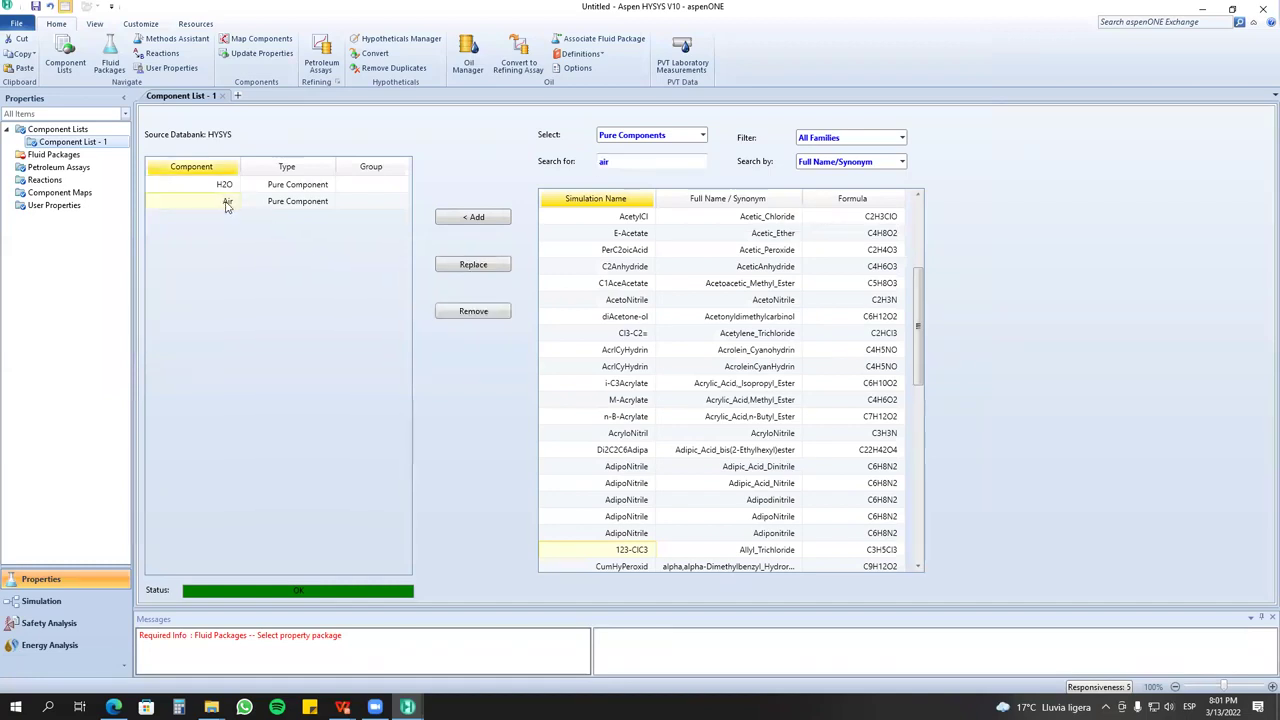
left_click(493, 314)
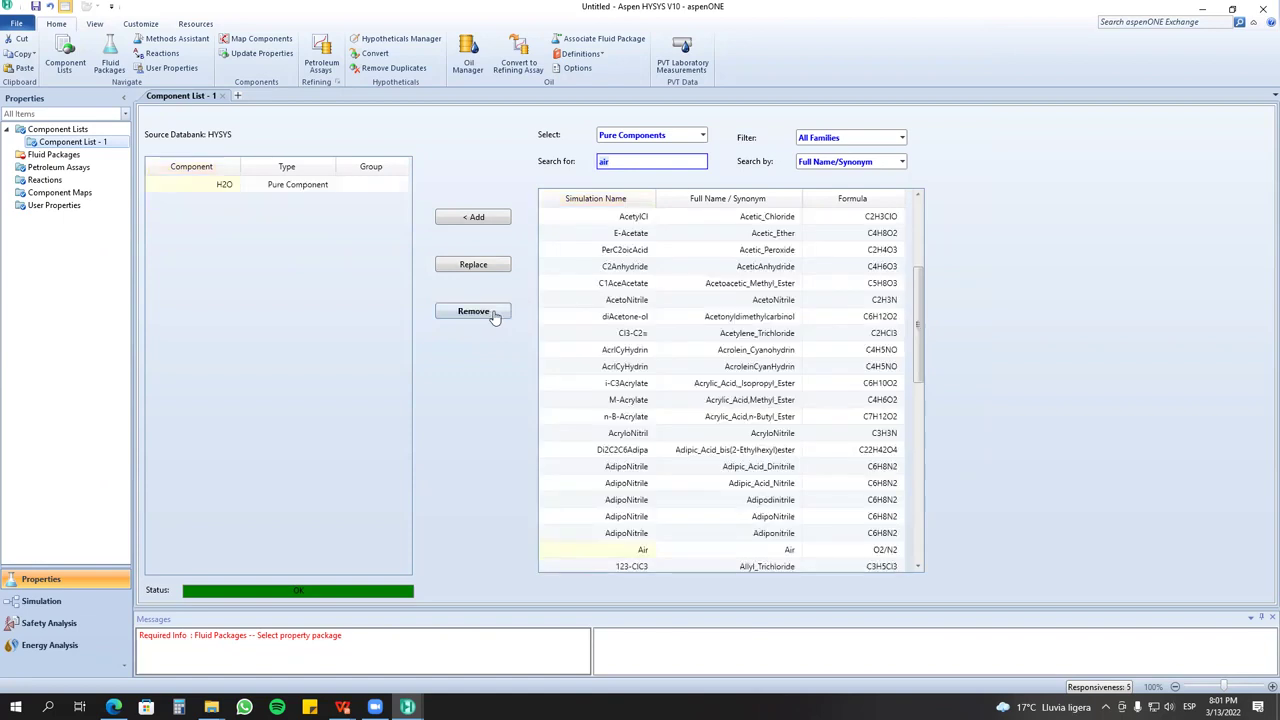
left_click(60, 155)
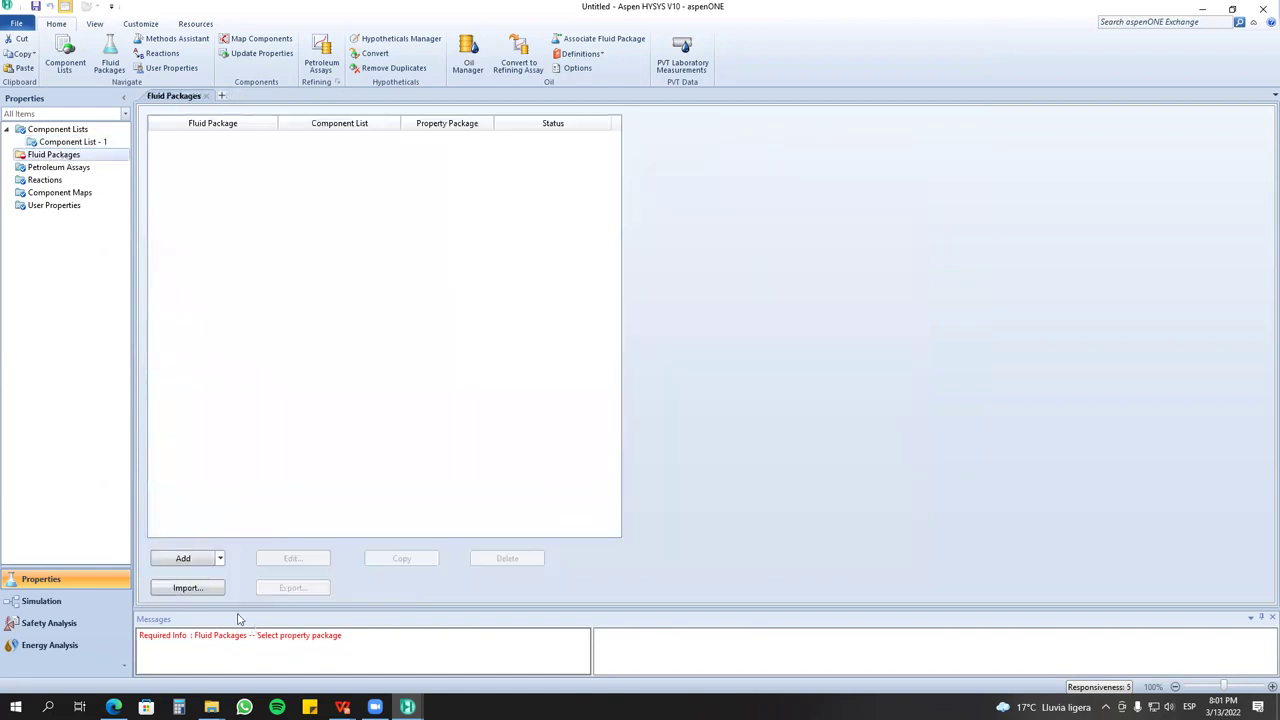
left_click(186, 557)
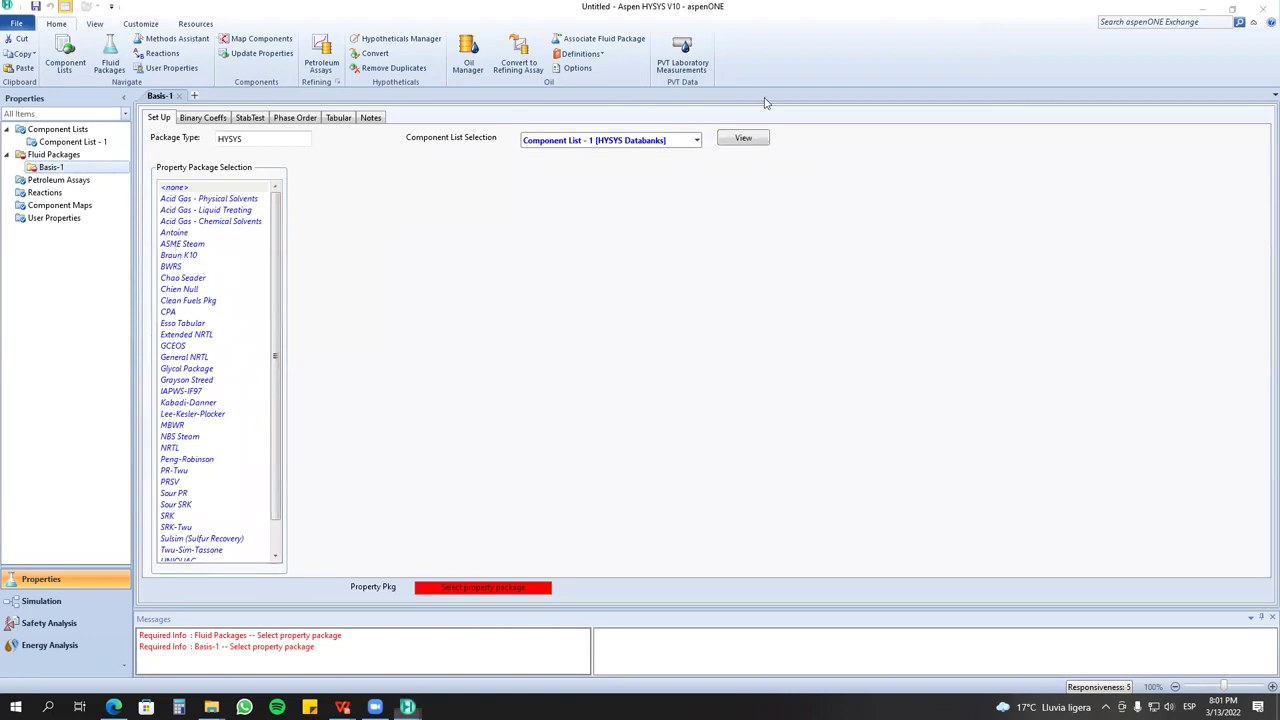
left_click(180, 244)
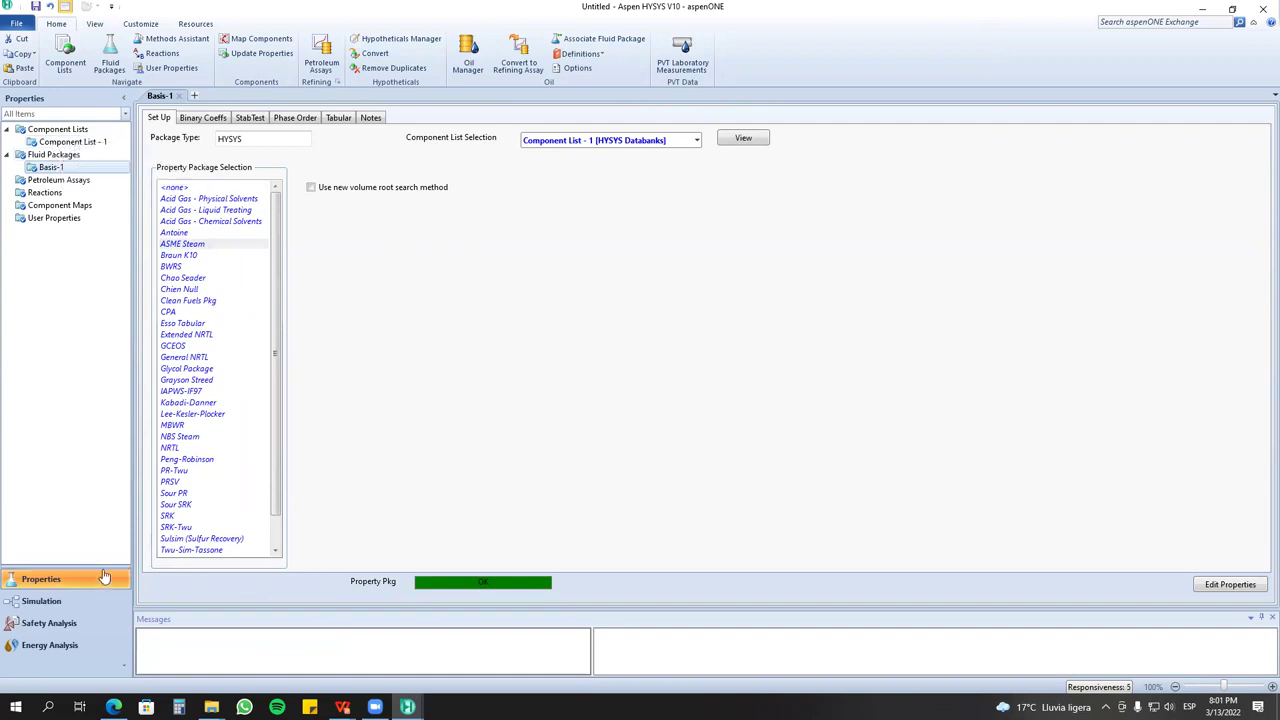
Enter the simulation environment and insert the text "Curvas de operacion de bombas" on the flowsheet.
left_click(76, 600)
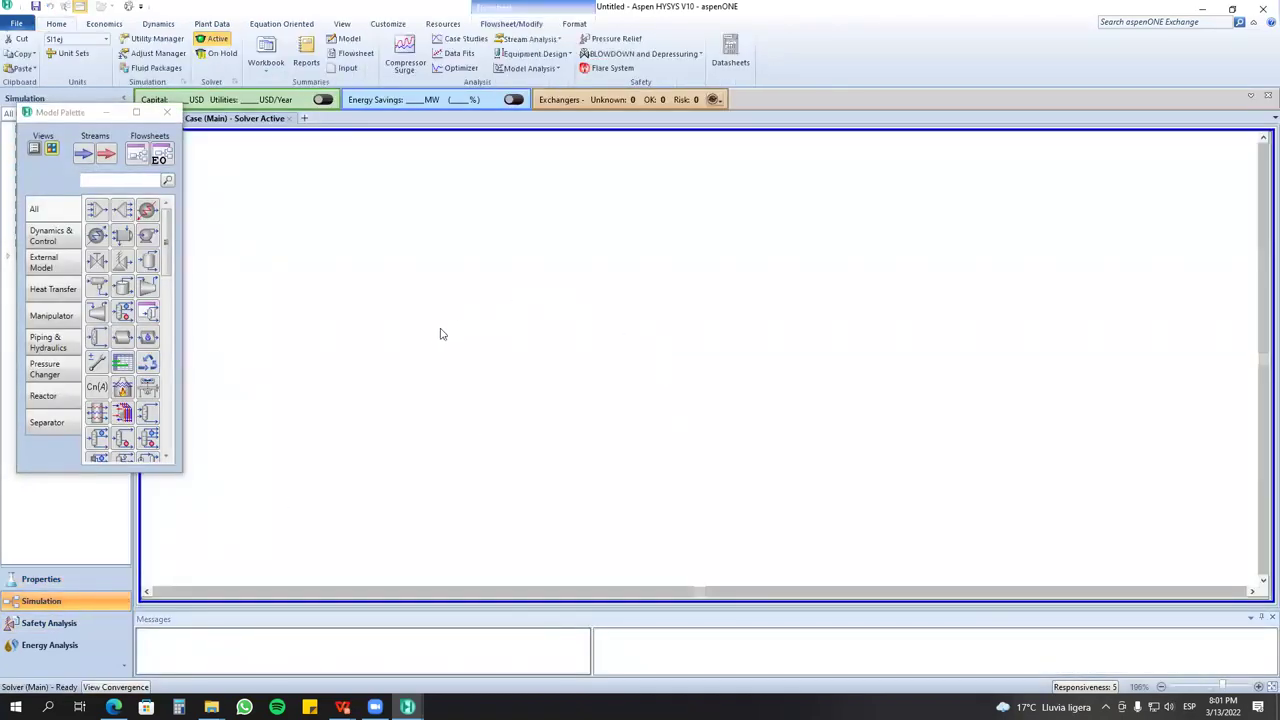
left_click(532, 25)
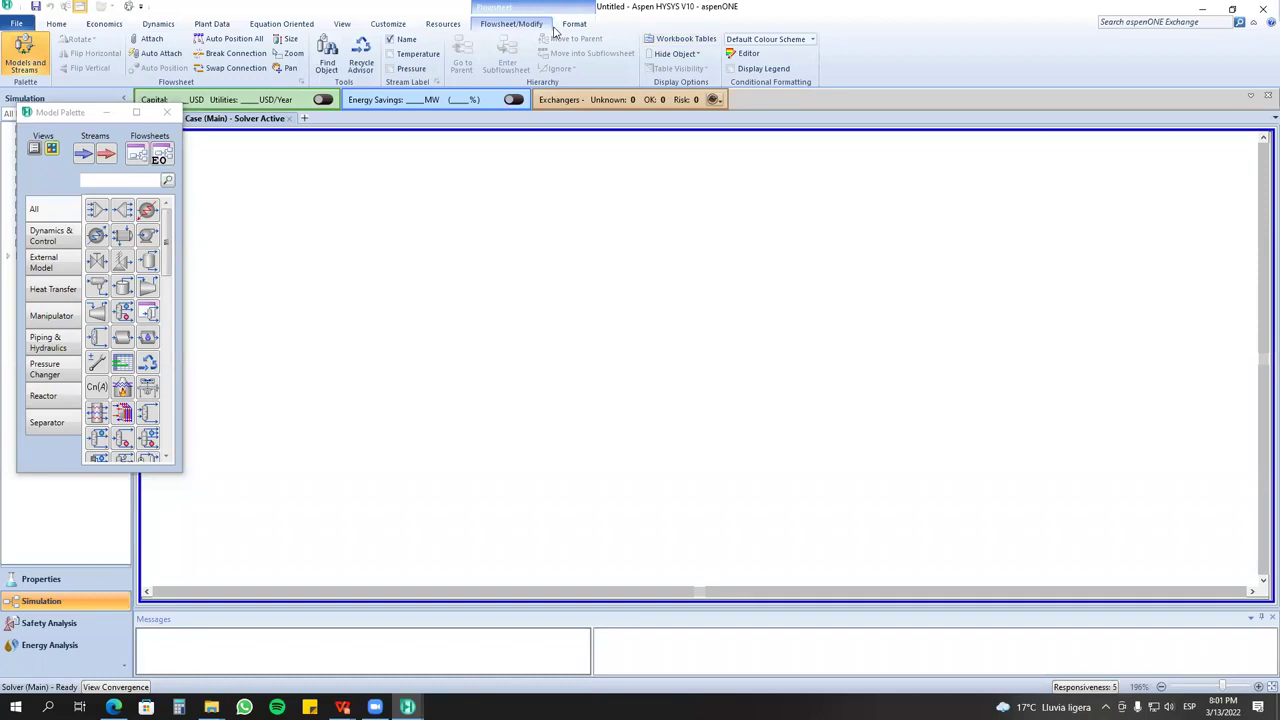
left_click(570, 24)
left_click(22, 40)
left_click(690, 200)
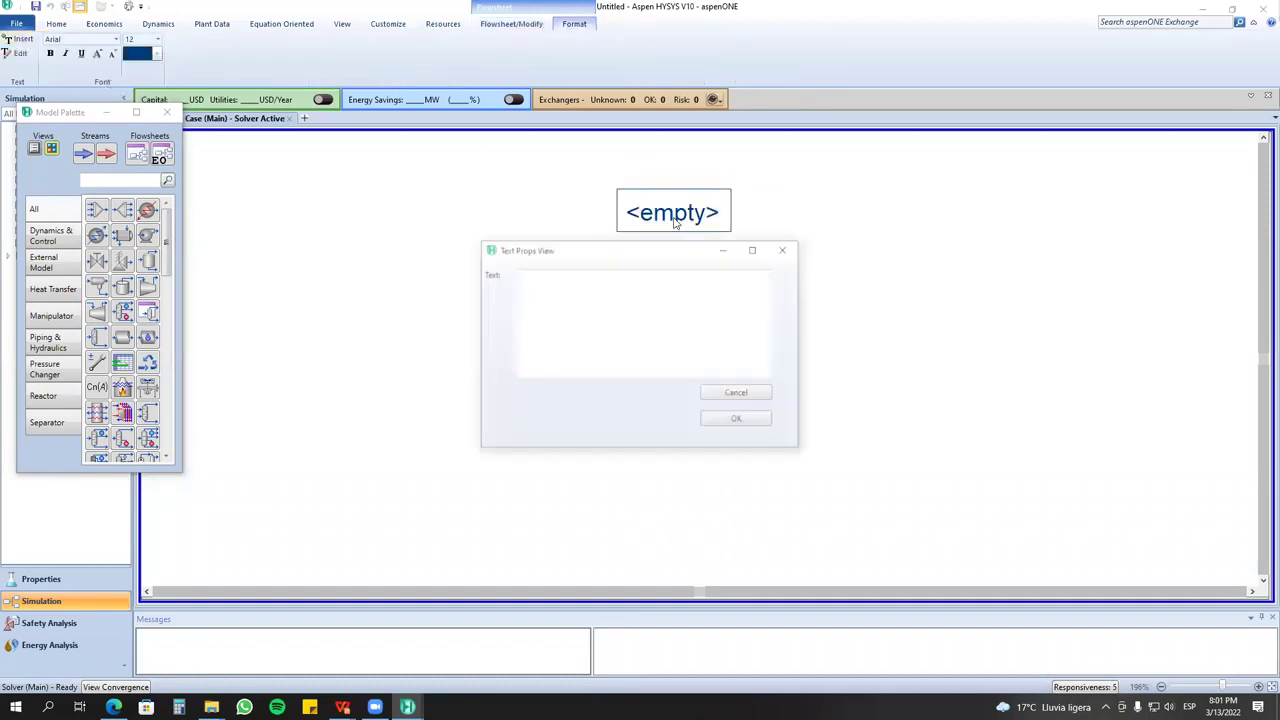
left_click(620, 293)
type("Curvas de")
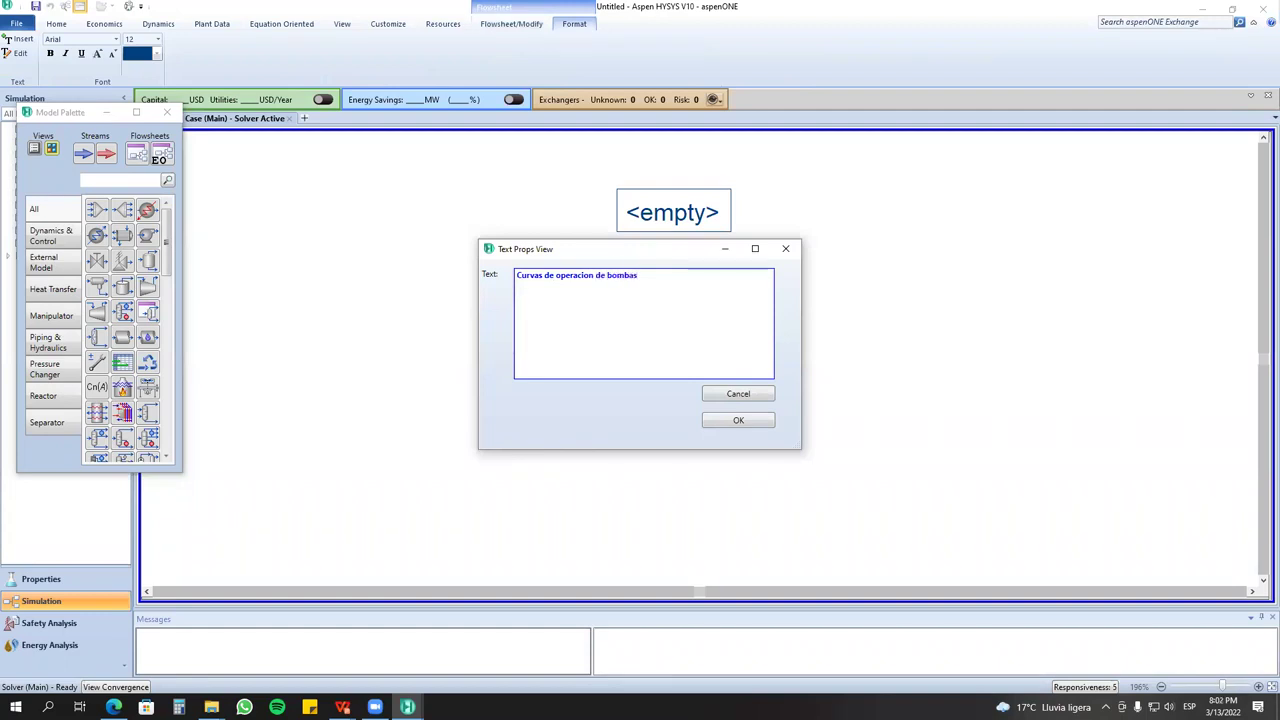
left_click(735, 428)
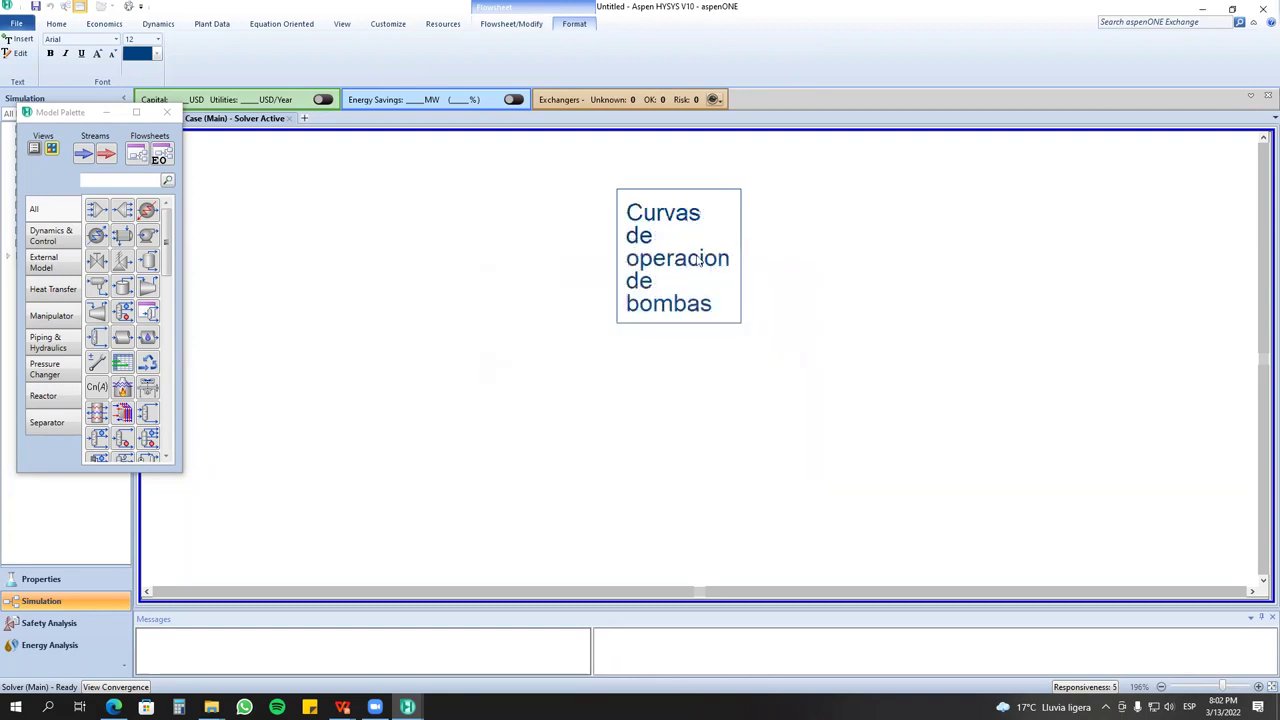
Move the title text toward the upper-left of the flowsheet and widen its box so it fits on one line.
left_click_drag(699, 261, 528, 245)
right_click(533, 245)
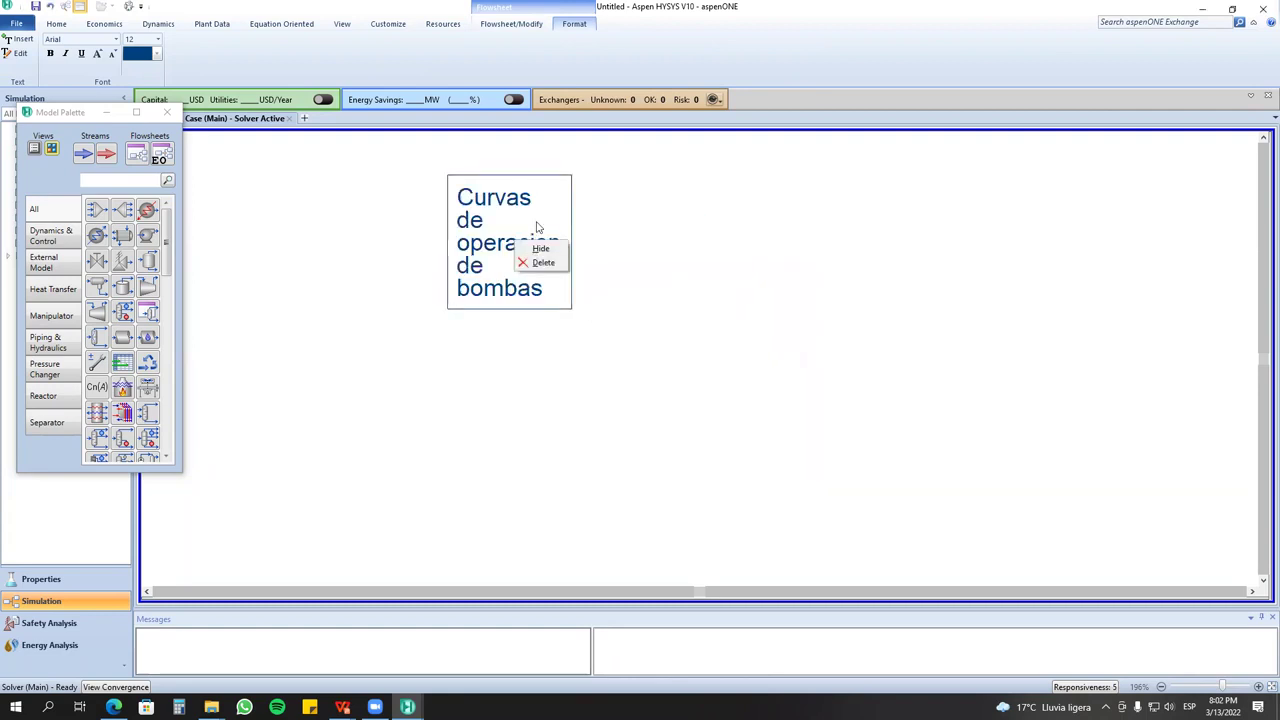
left_click(410, 159)
left_click(515, 24)
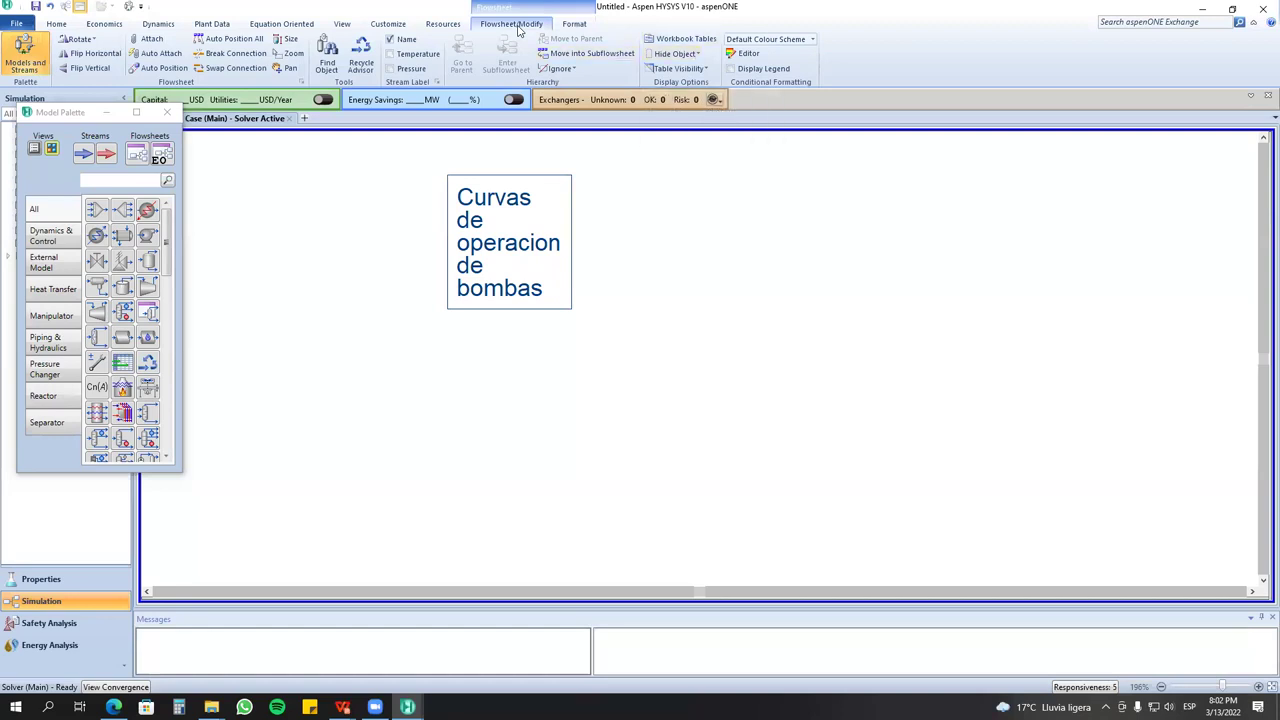
left_click(286, 39)
left_click_drag(571, 243, 815, 245)
left_click(755, 263)
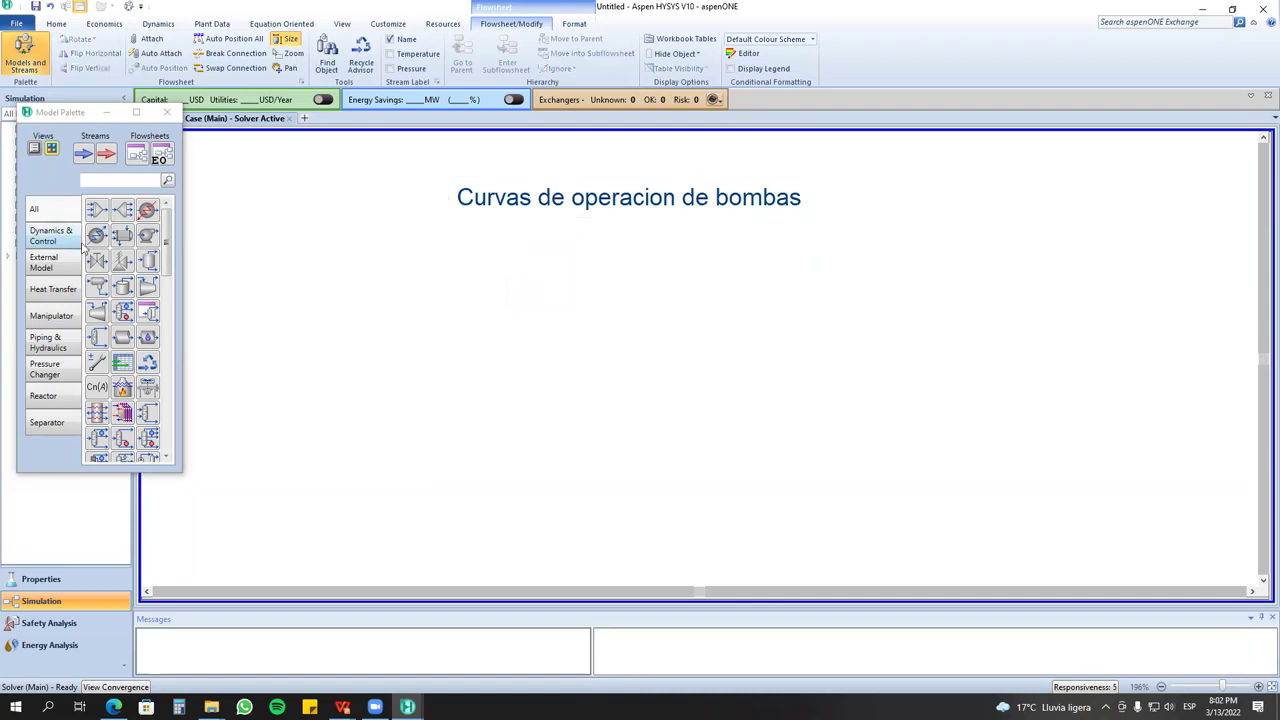
Place a material stream below the title and set its temperature to 25 °C and pressure to 1 atm.
left_click(84, 152)
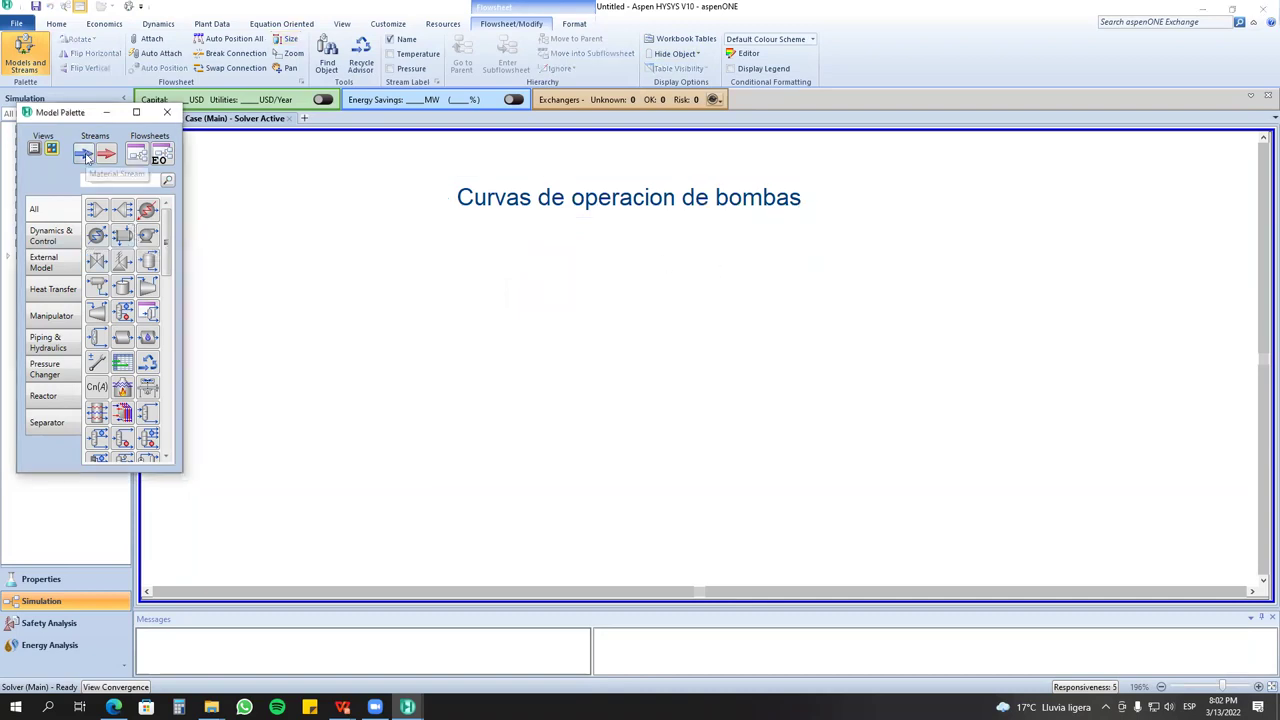
left_click(418, 338)
double_click(440, 336)
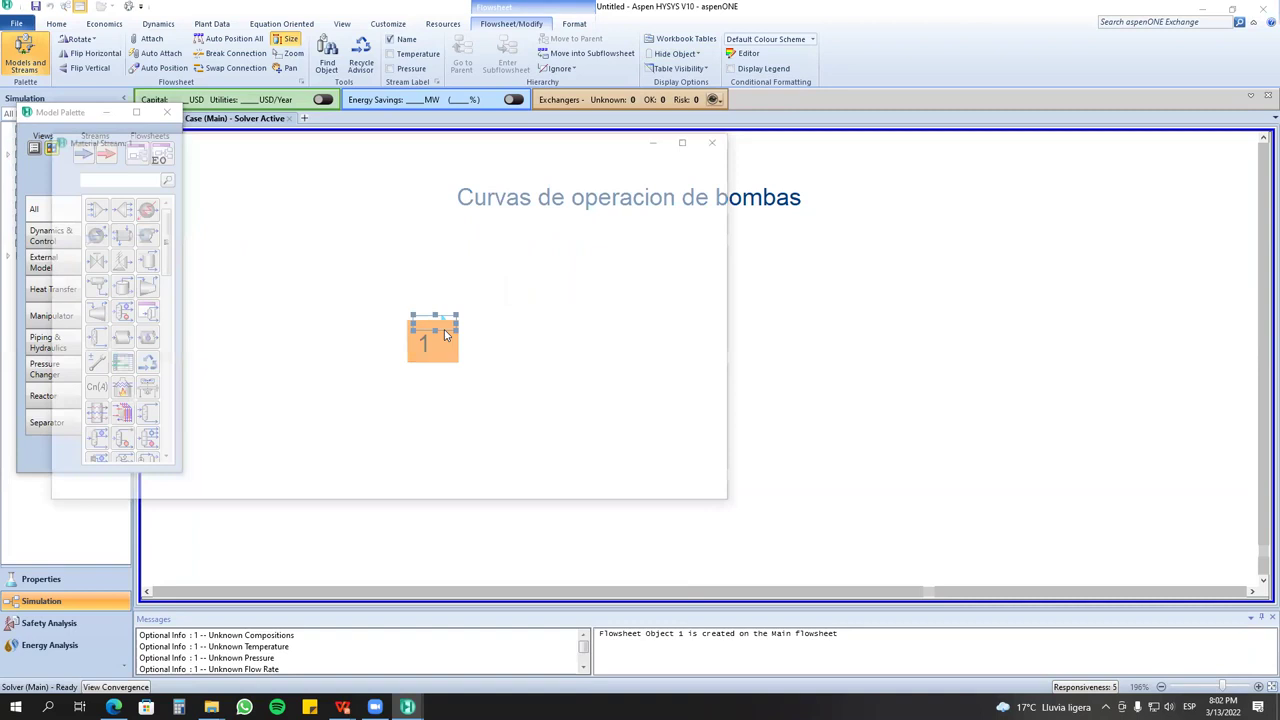
left_click(354, 205)
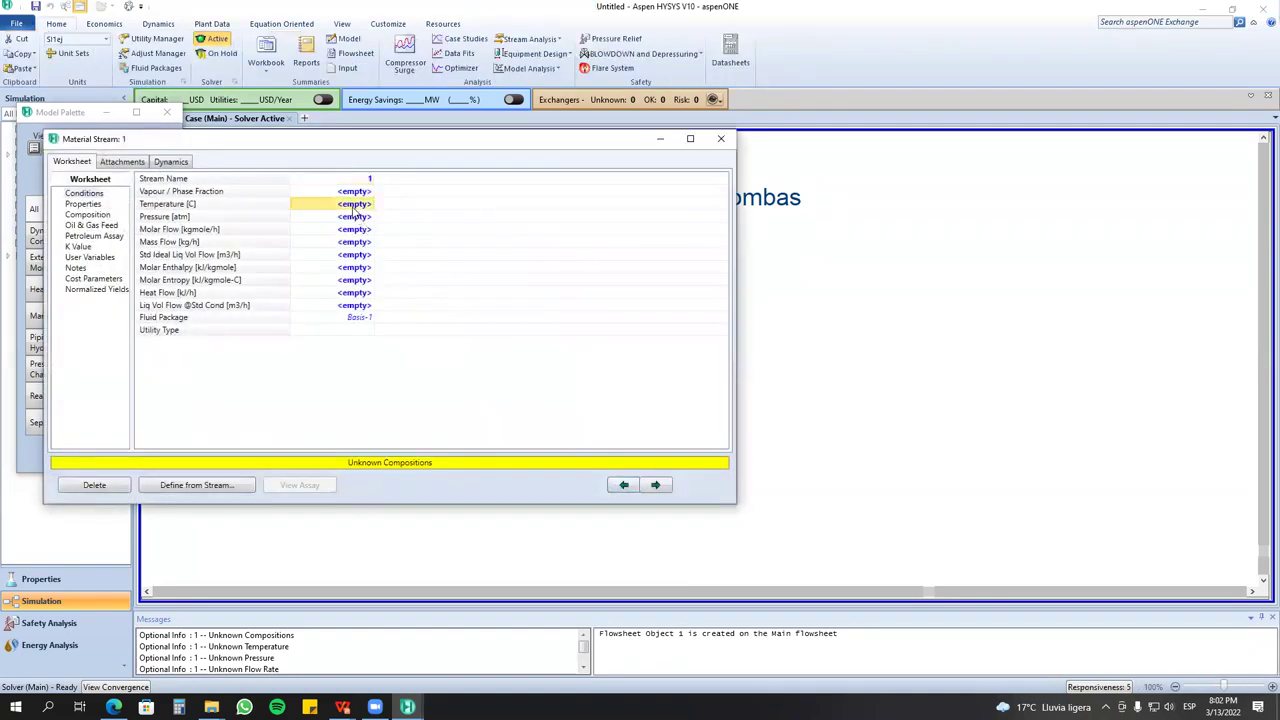
key("XF86AudioRaiseVolume")
type("25")
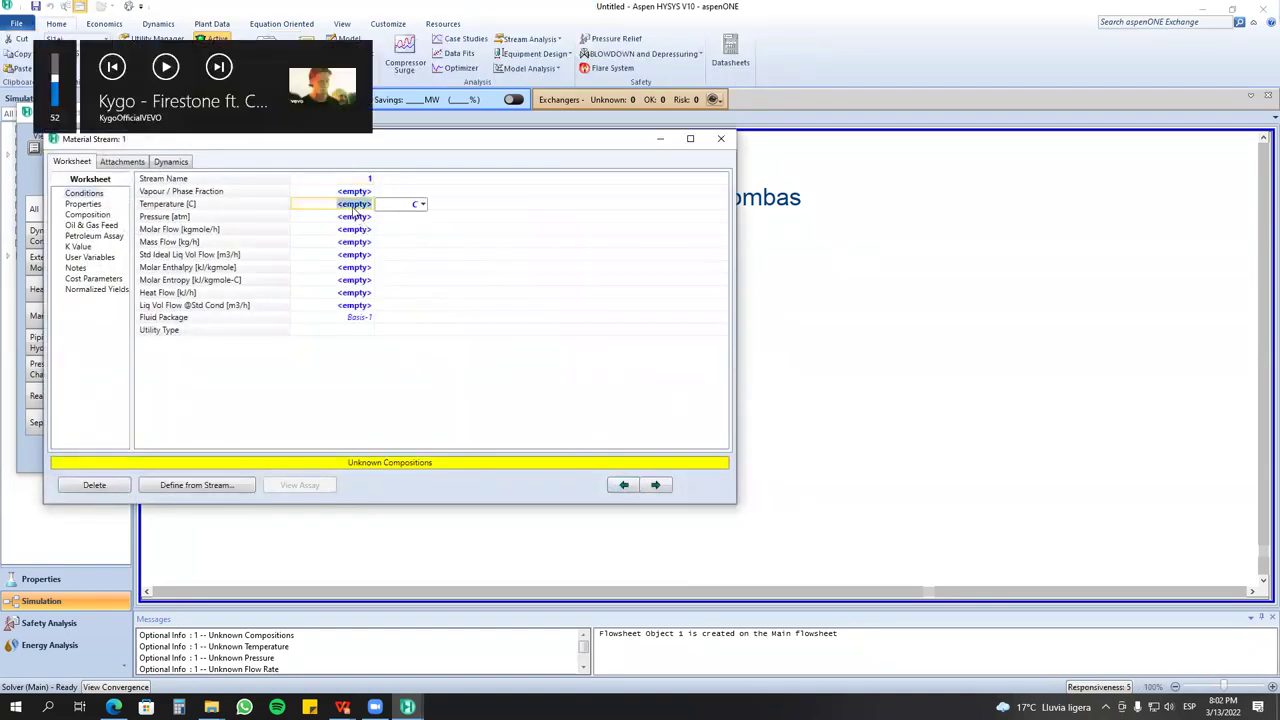
key("Return")
type("1")
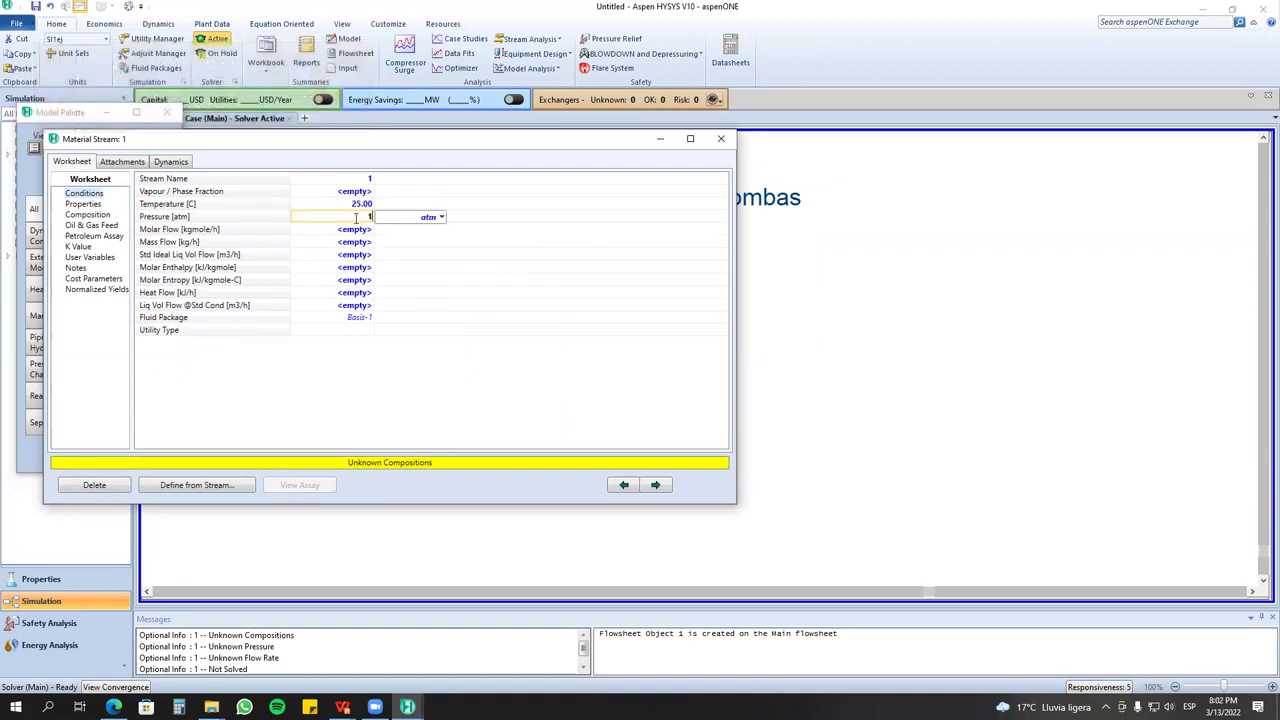
key("Return")
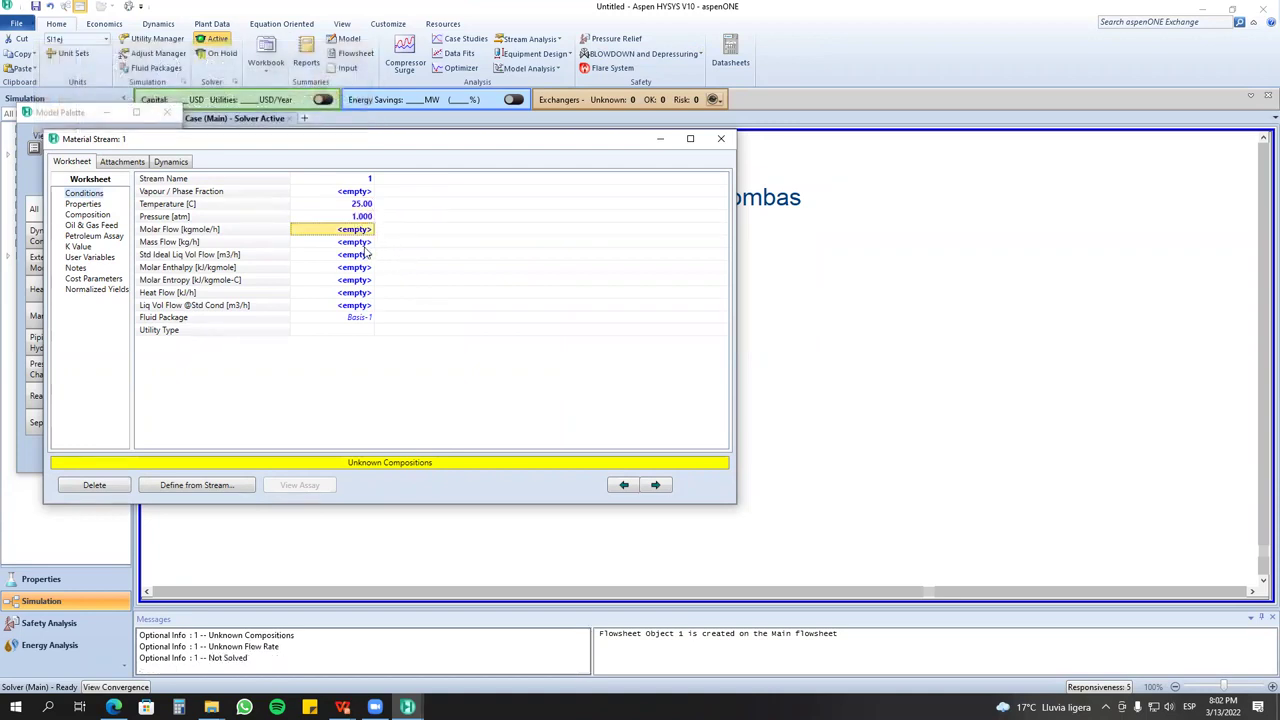
Set the H2O mole fraction of stream 1 to 1.
left_click(103, 216)
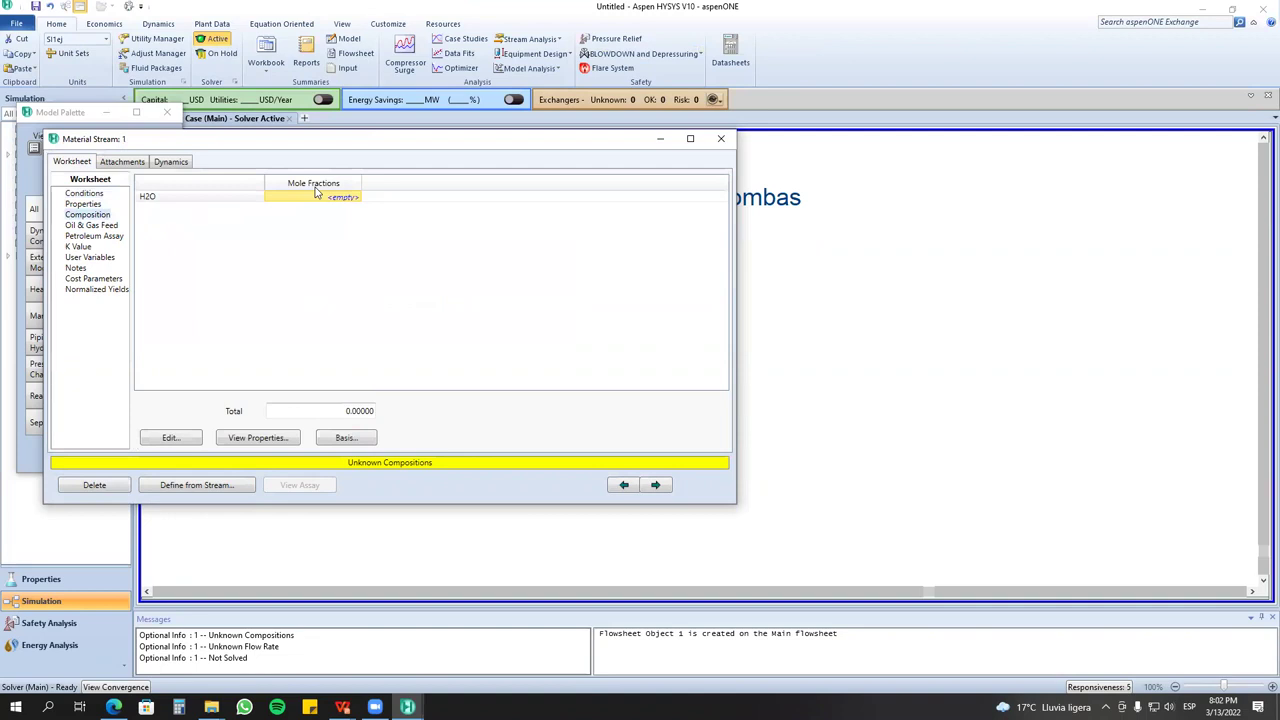
type("1")
key("Return")
left_click(695, 486)
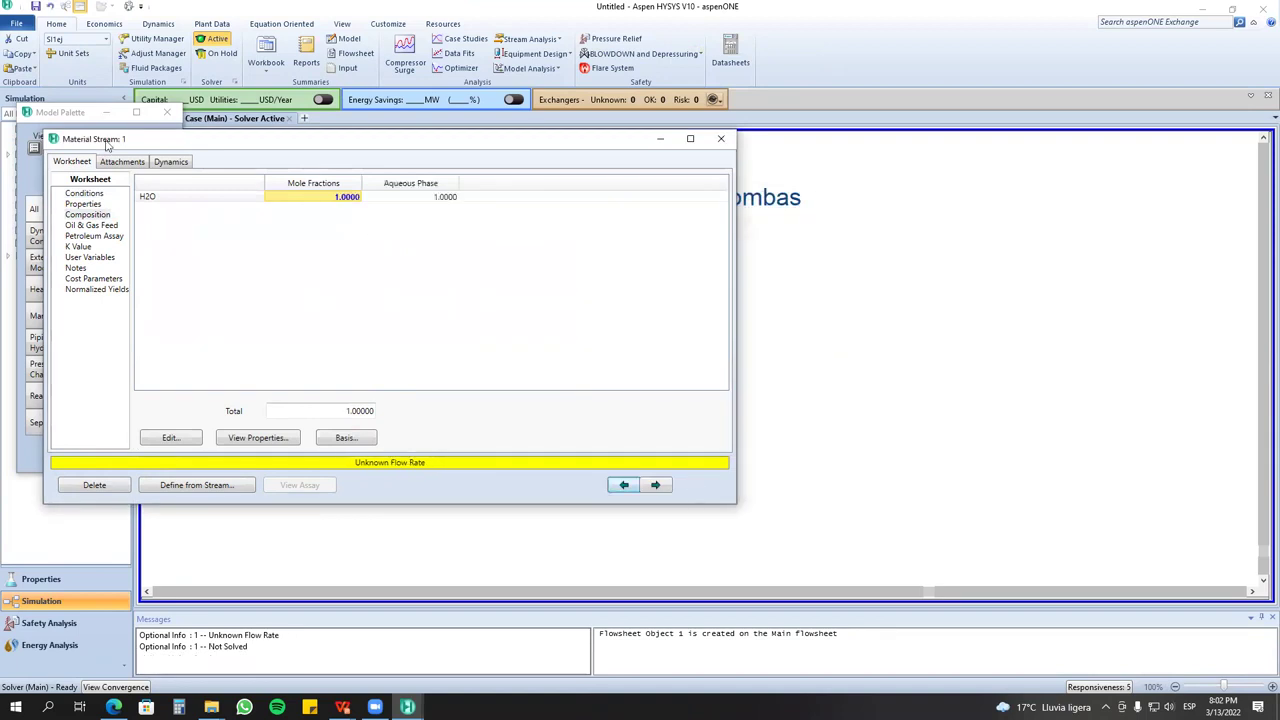
Set stream 1's standard ideal liquid volume flow to 40 m3/h and close the stream window.
left_click(75, 196)
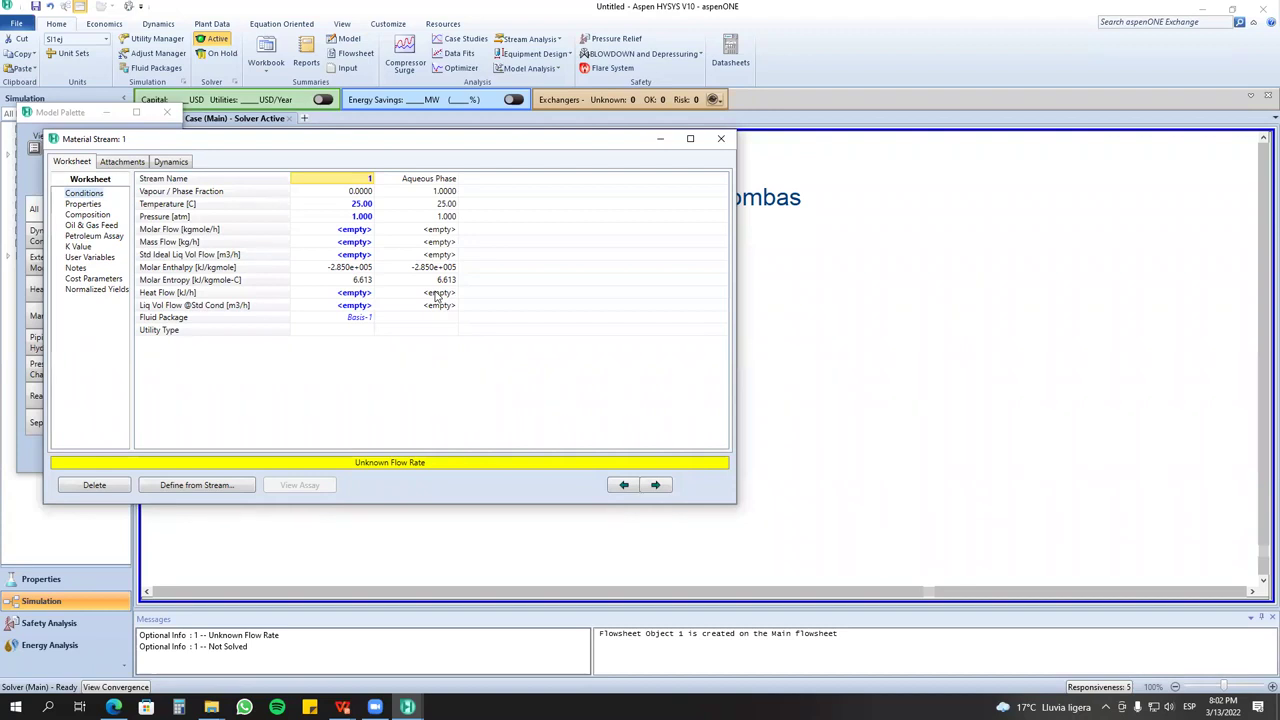
left_click(340, 257)
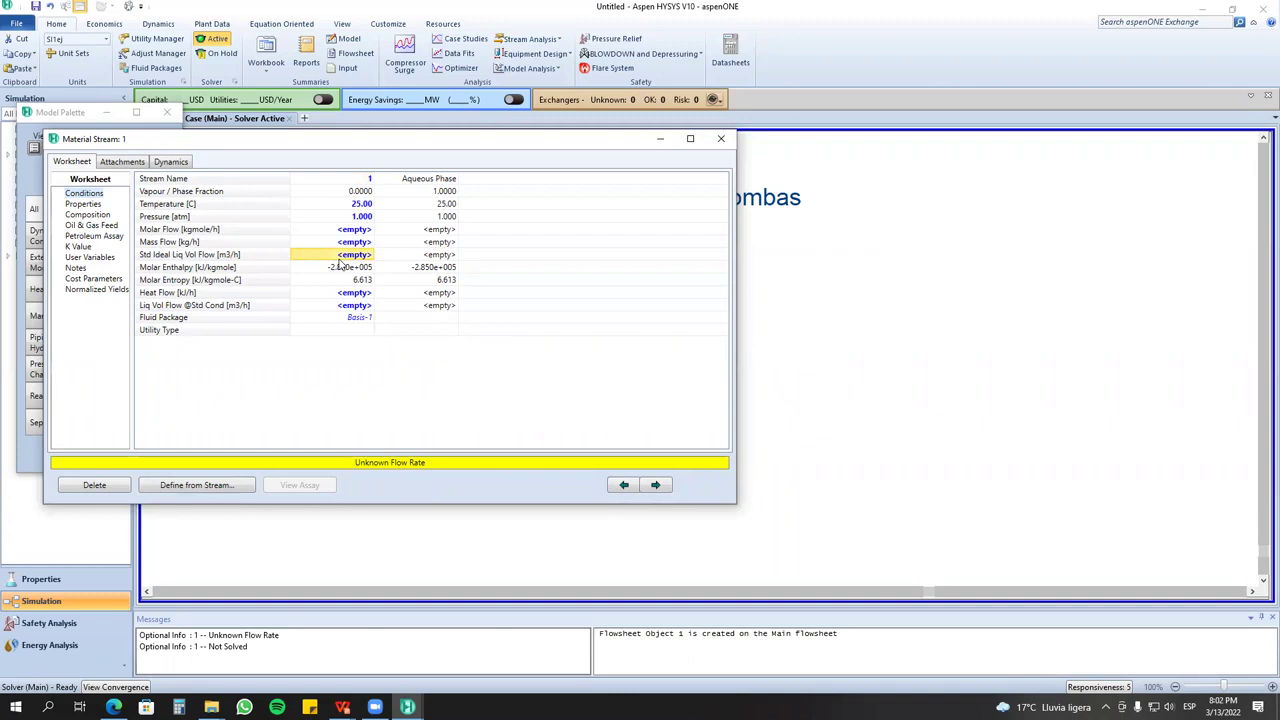
type("40")
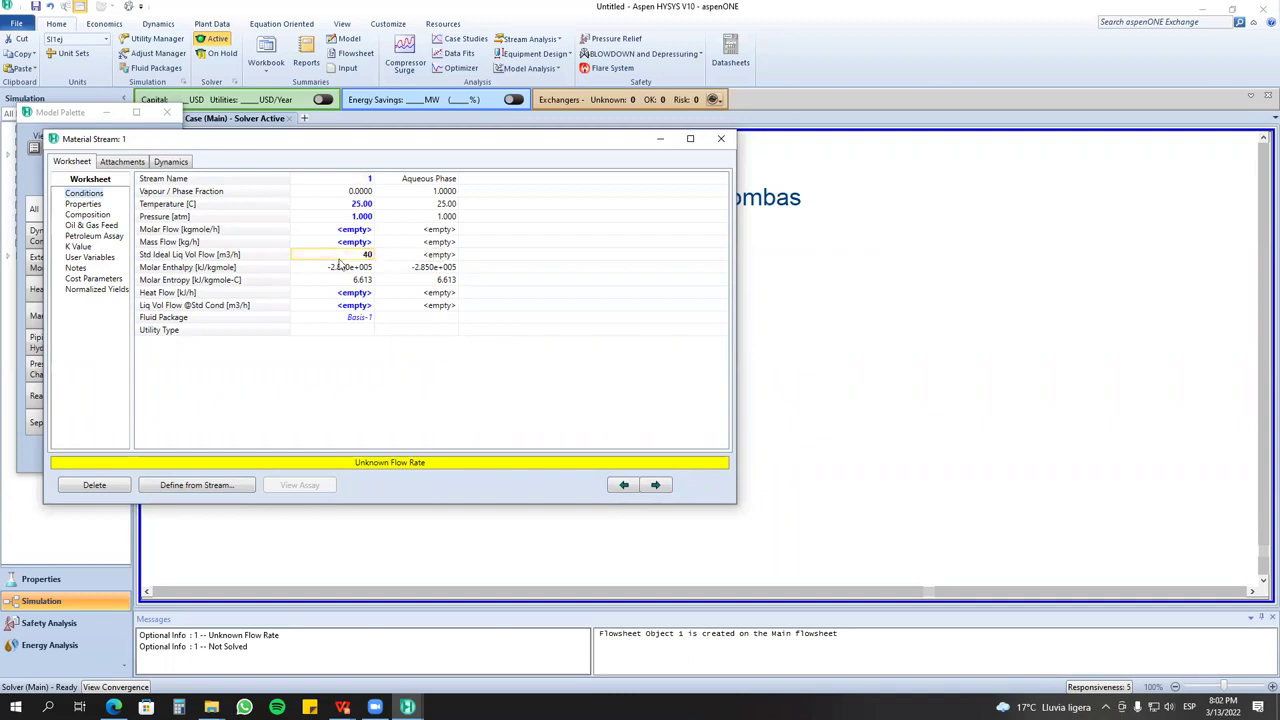
key("Return")
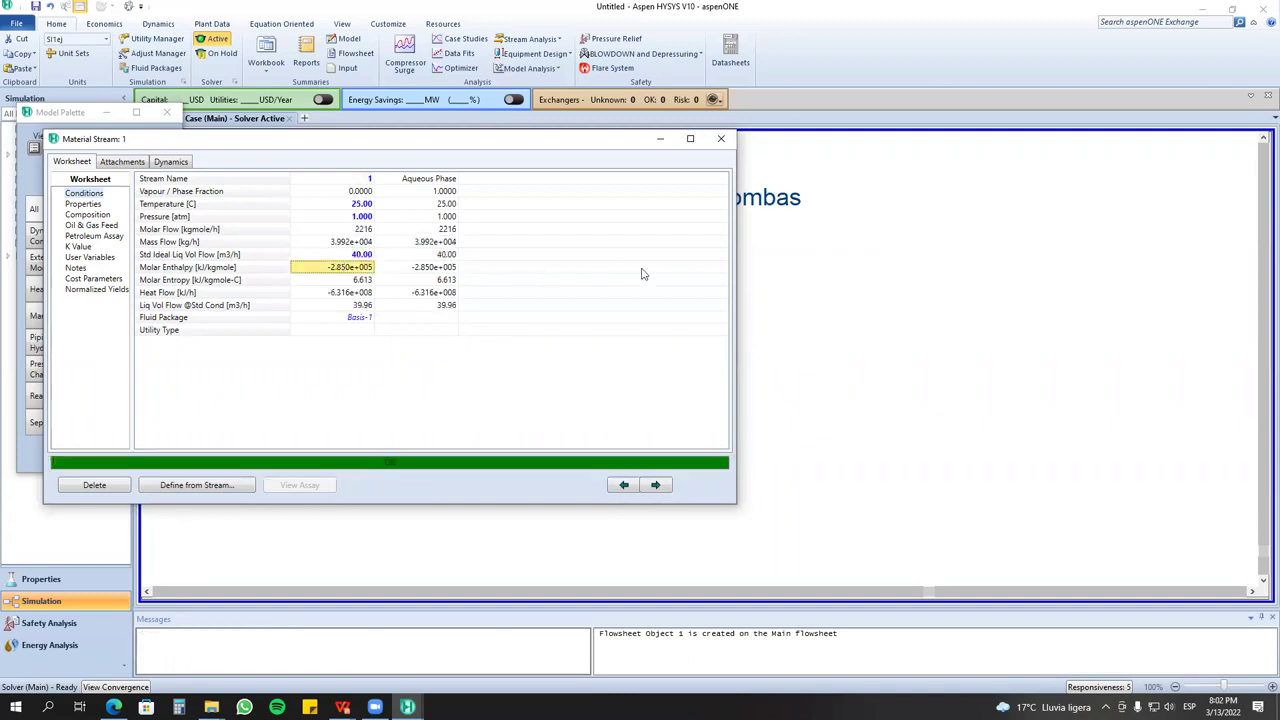
left_click(721, 138)
Place a pump between stream 1 and a new material stream, and add an energy stream below the pump.
left_click_drag(148, 235, 533, 362)
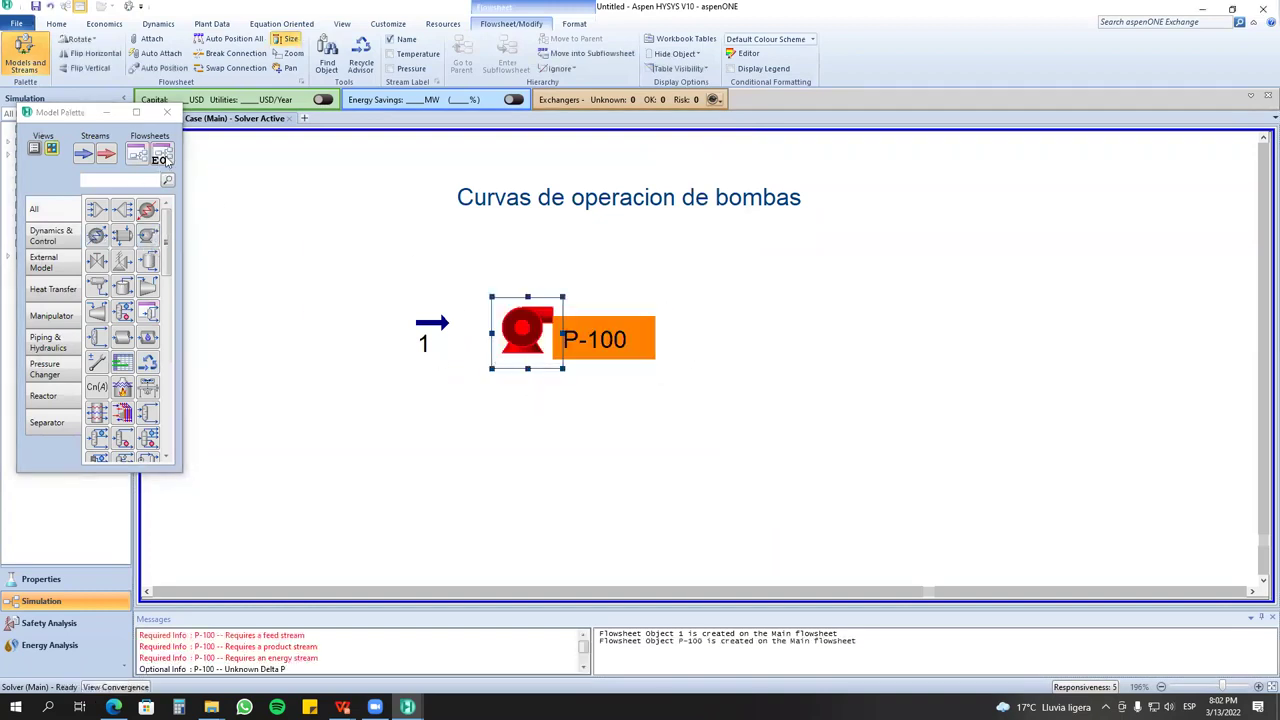
left_click(294, 42)
left_click_drag(83, 153, 669, 322)
left_click_drag(106, 153, 492, 398)
Connect pump P-100 with stream 1 as inlet, stream 2 as outlet and Q-100 as energy stream.
left_click(522, 334)
double_click(522, 334)
type("1")
left_click(457, 263)
left_click(435, 283)
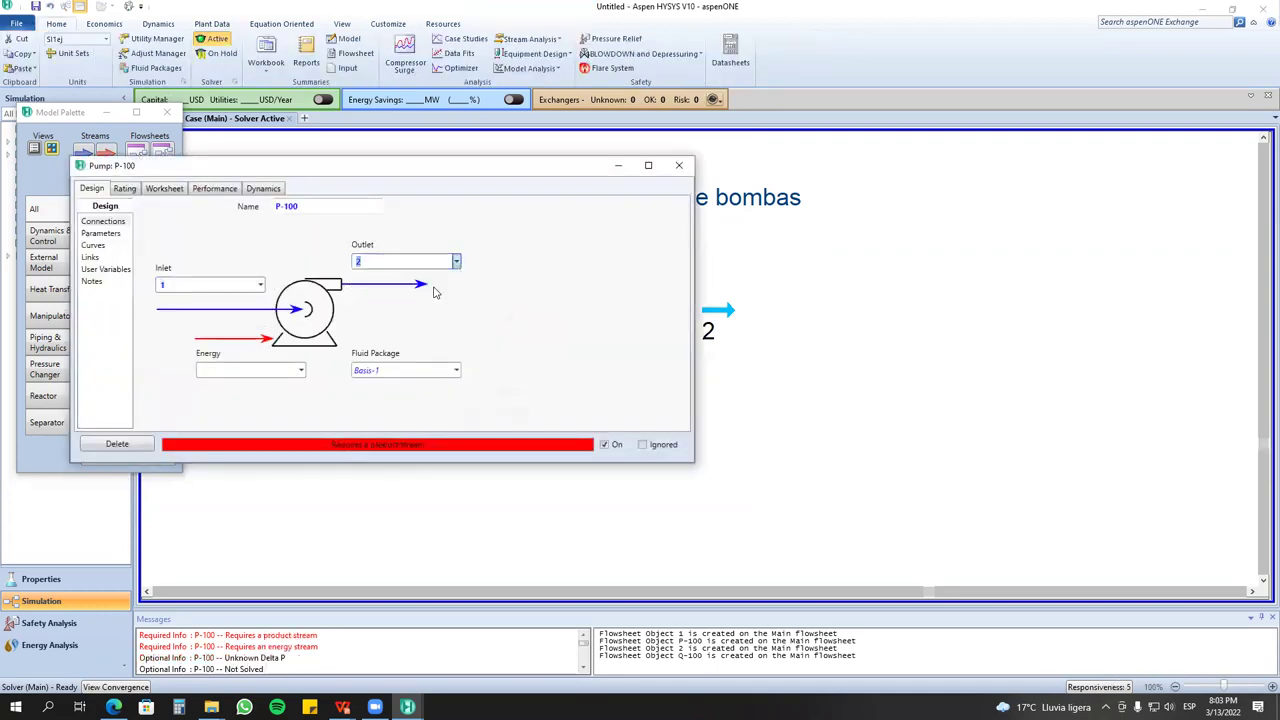
left_click(301, 370)
left_click(286, 390)
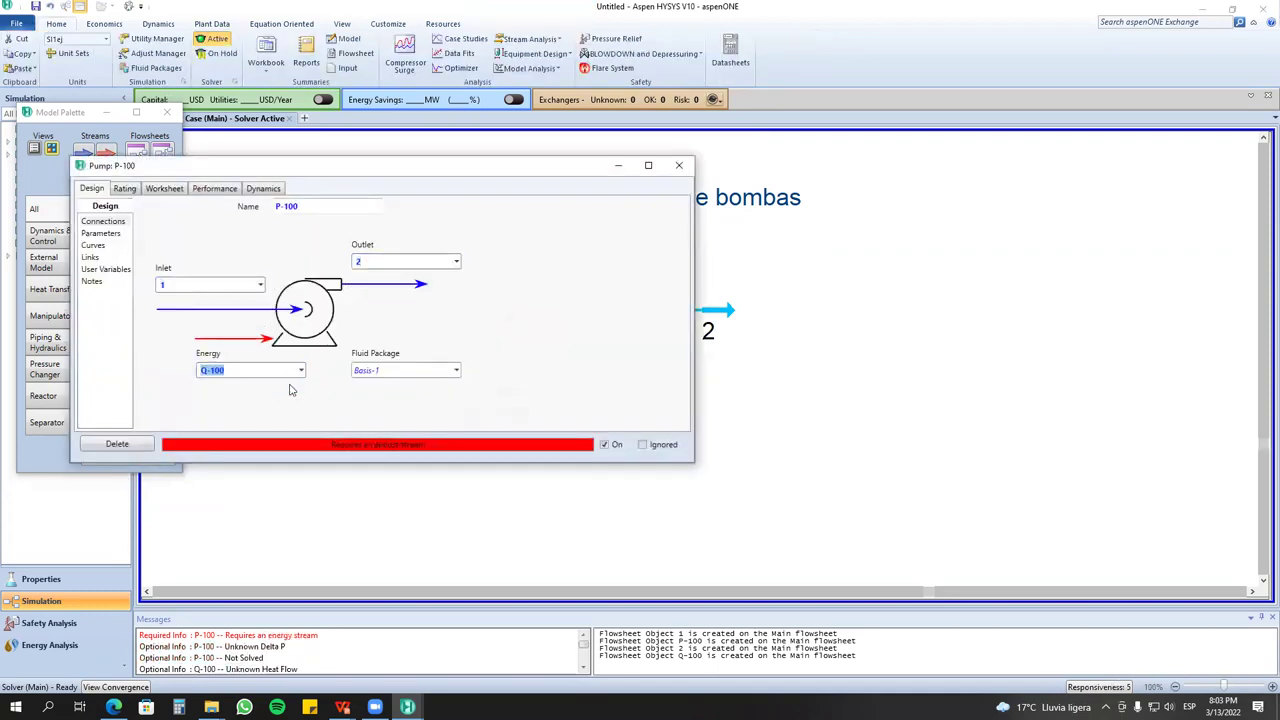
Set the pressure of outlet stream 2 to 4 atm and close the stream and pump windows.
left_click(100, 234)
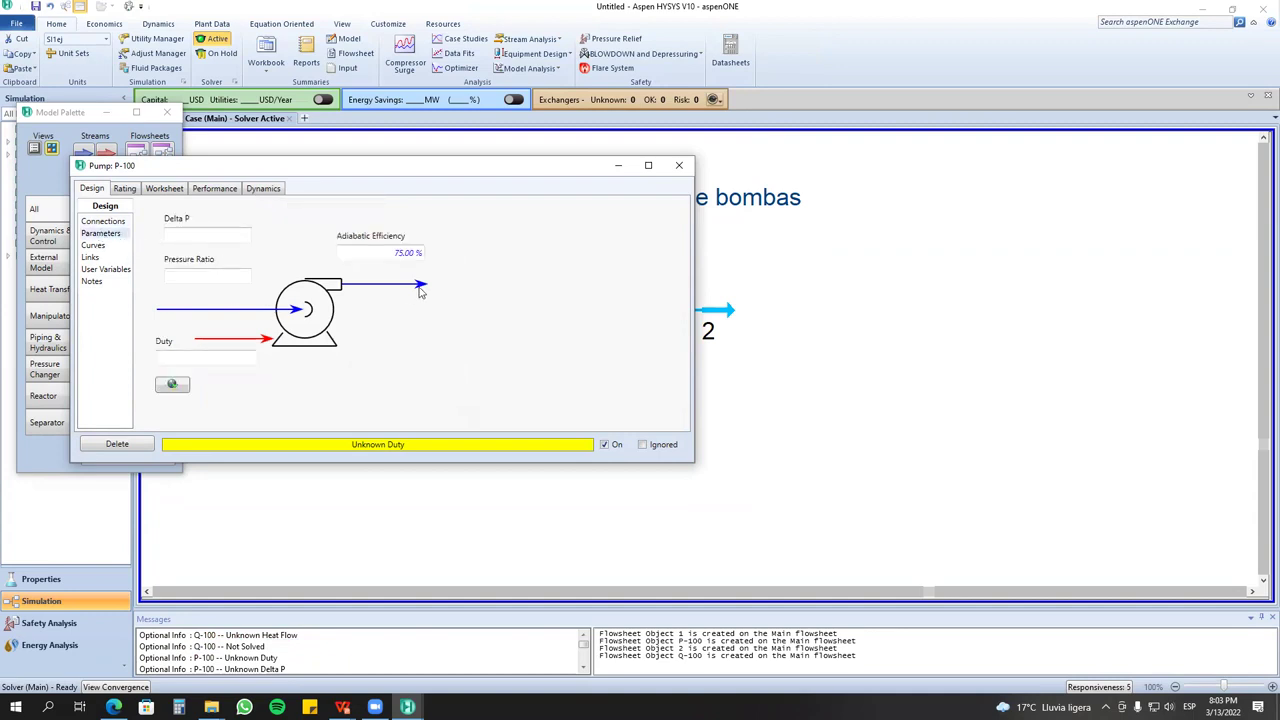
left_click(735, 317)
double_click(735, 317)
left_click(390, 273)
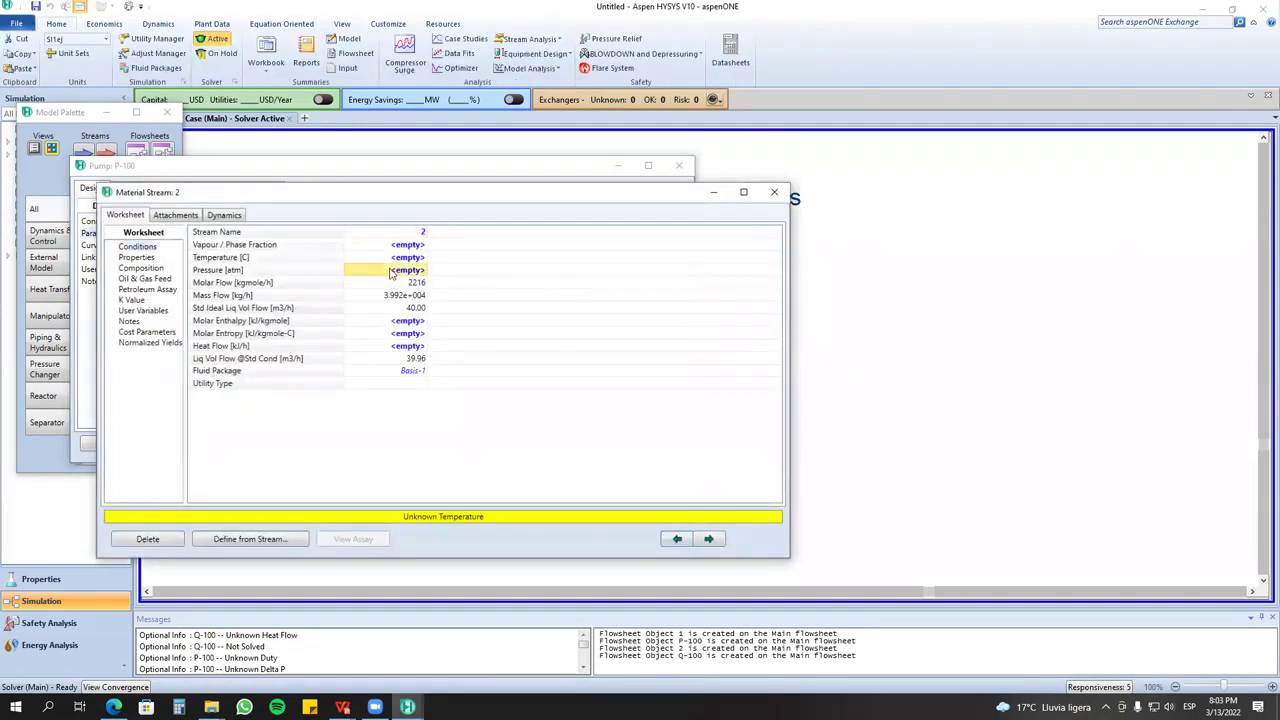
type("4")
key("Return")
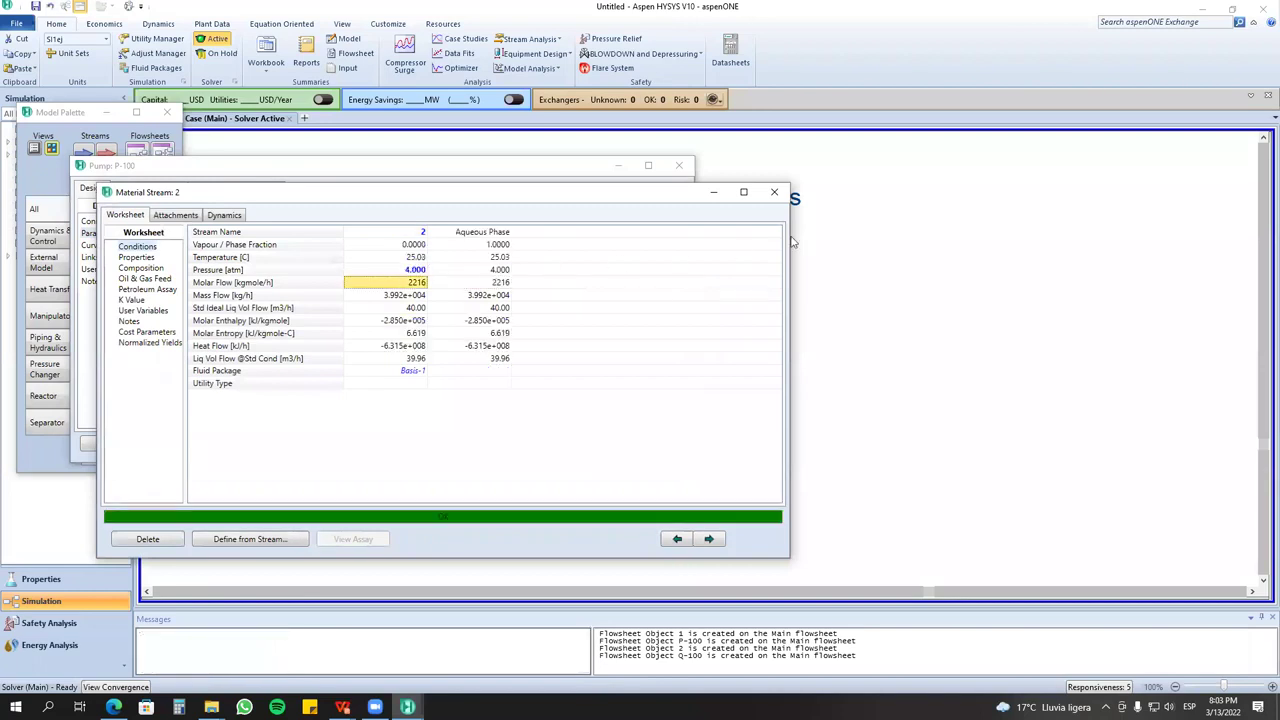
left_click(775, 192)
left_click(679, 165)
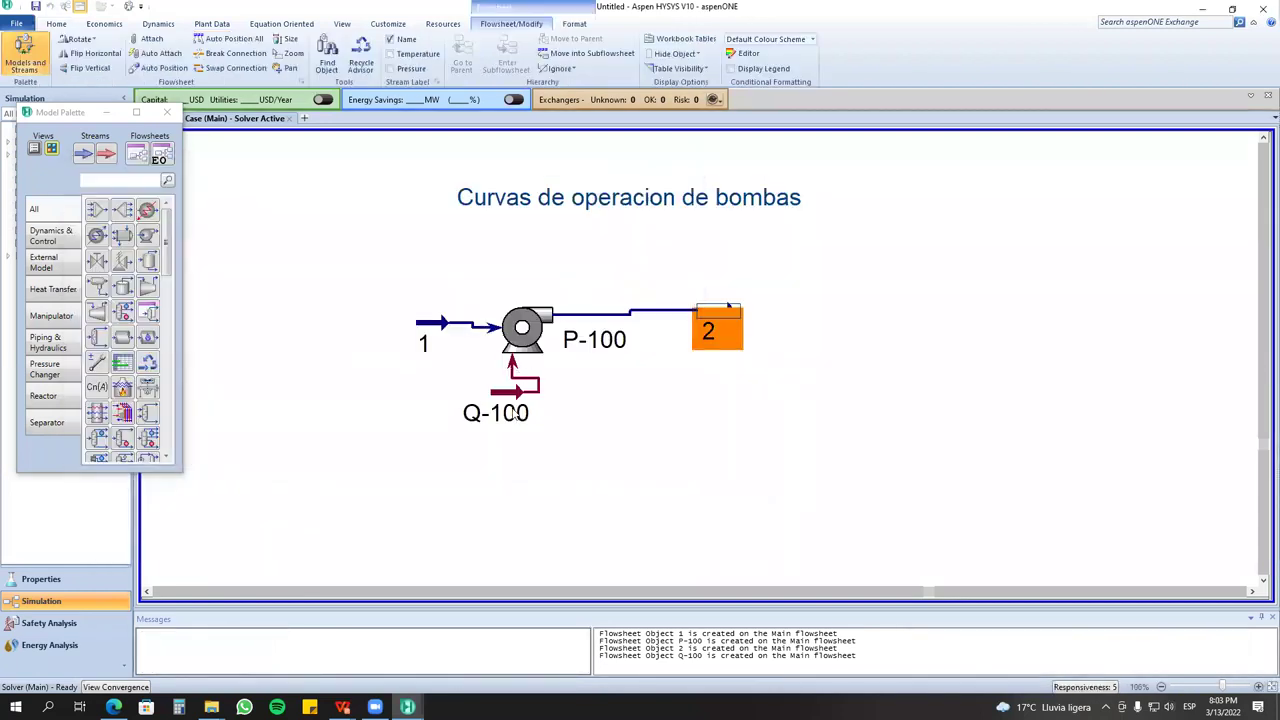
Move Q-100 and stream 1 further left of the pump and bring stream 2 closer so the connections run cleanly.
left_click(452, 410)
left_click_drag(452, 410, 391, 410)
left_click(577, 449)
left_click(396, 337)
left_click_drag(396, 337, 393, 337)
left_click_drag(706, 330, 656, 330)
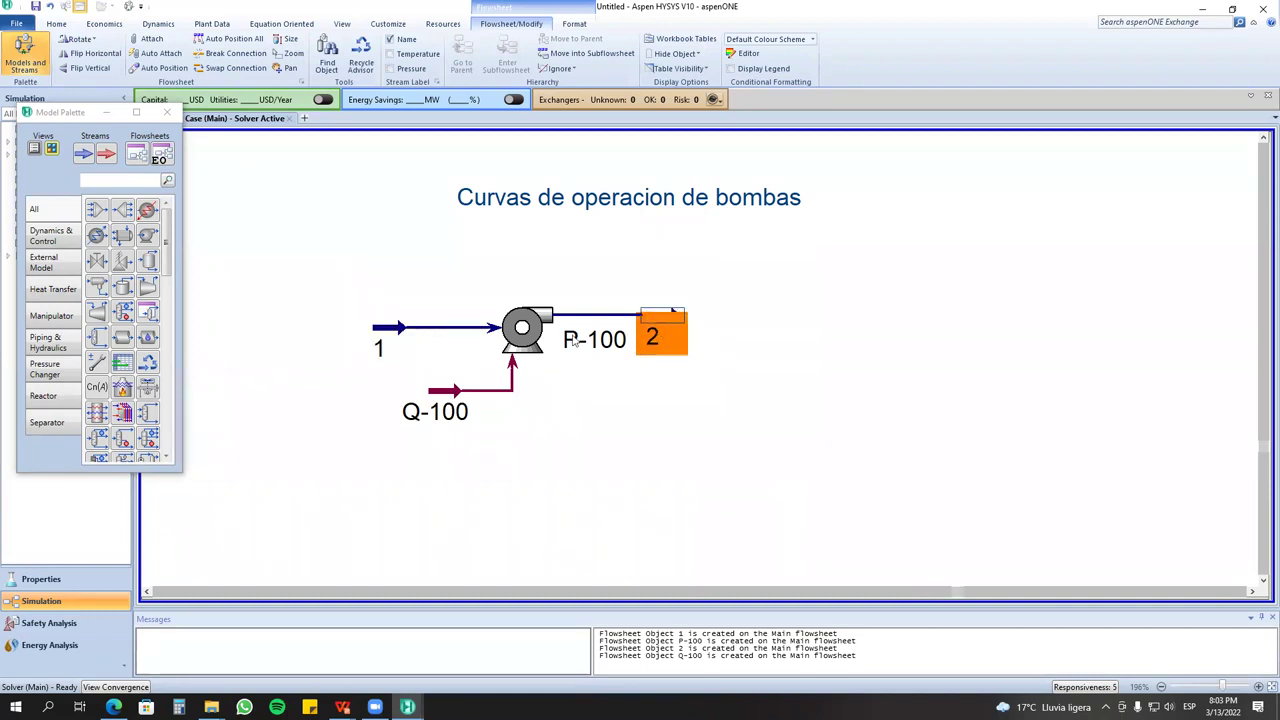
Open pump P-100 and view its design parameters, including the calculated duty.
mouse_move(545, 338)
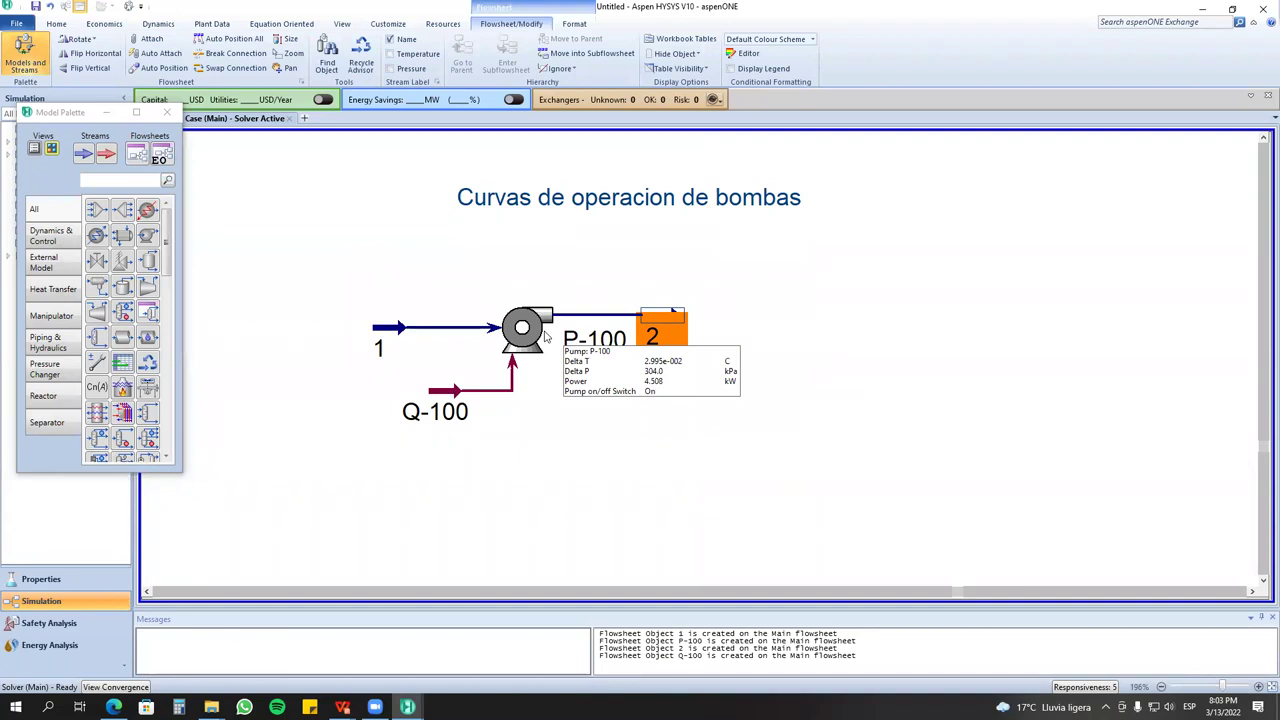
left_click(481, 386)
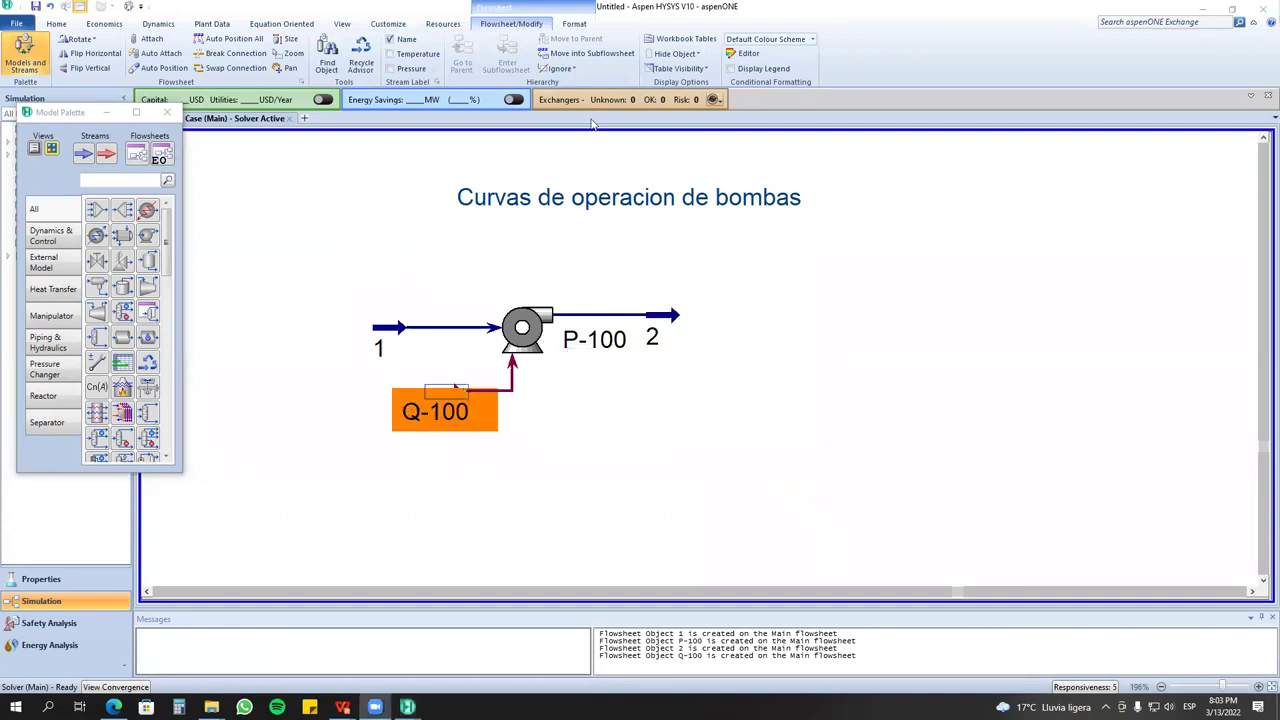
left_click(526, 437)
double_click(522, 327)
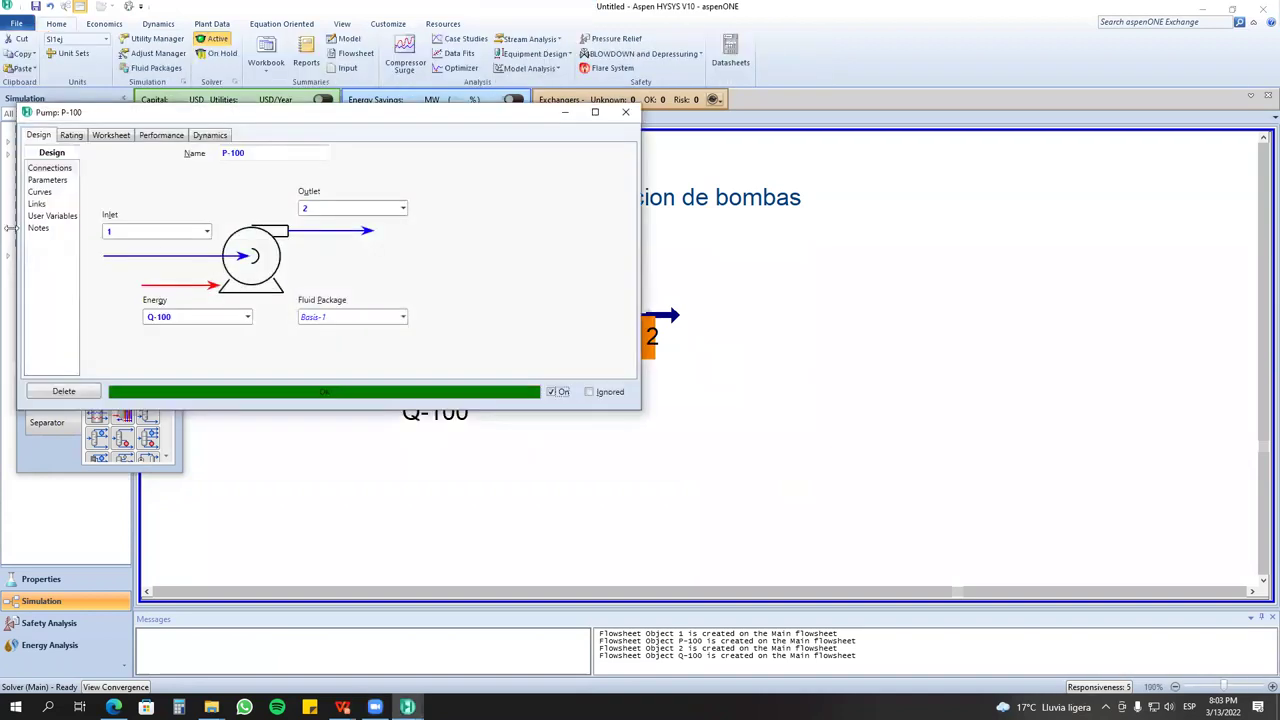
left_click(47, 178)
left_click(158, 305)
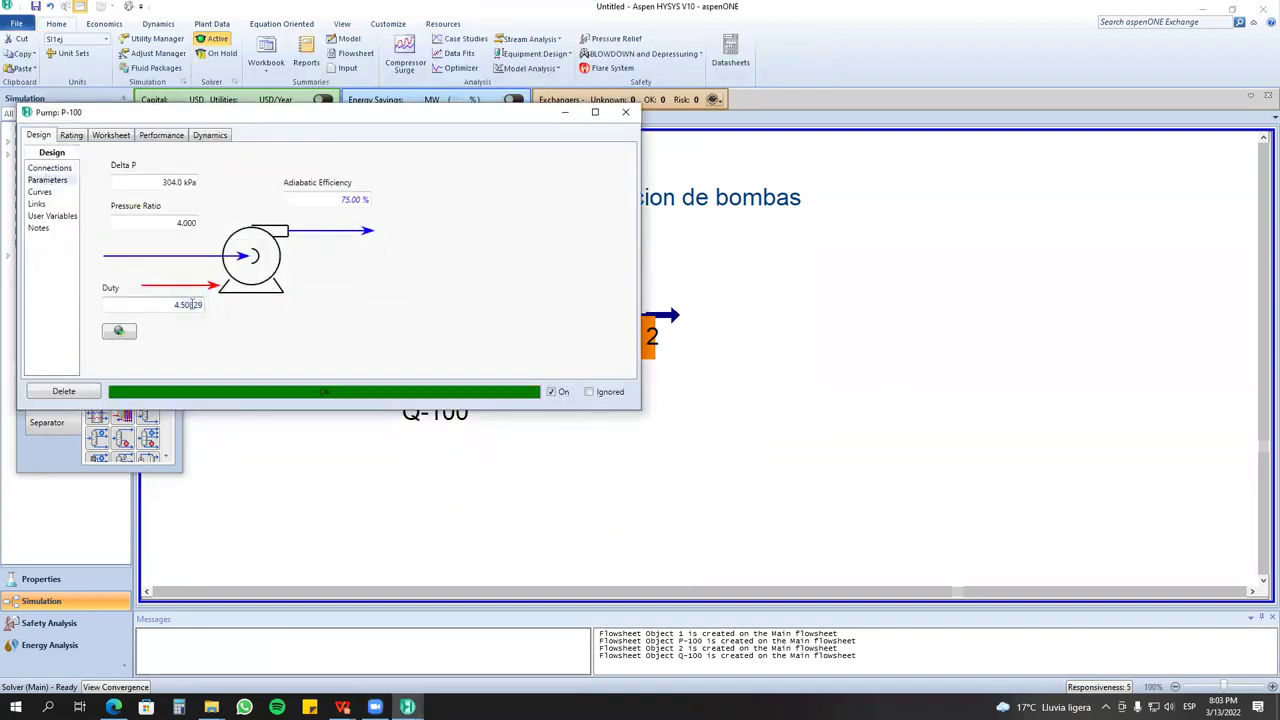
Open the HYSYS help and look up the Pump topic in its index.
left_click(443, 24)
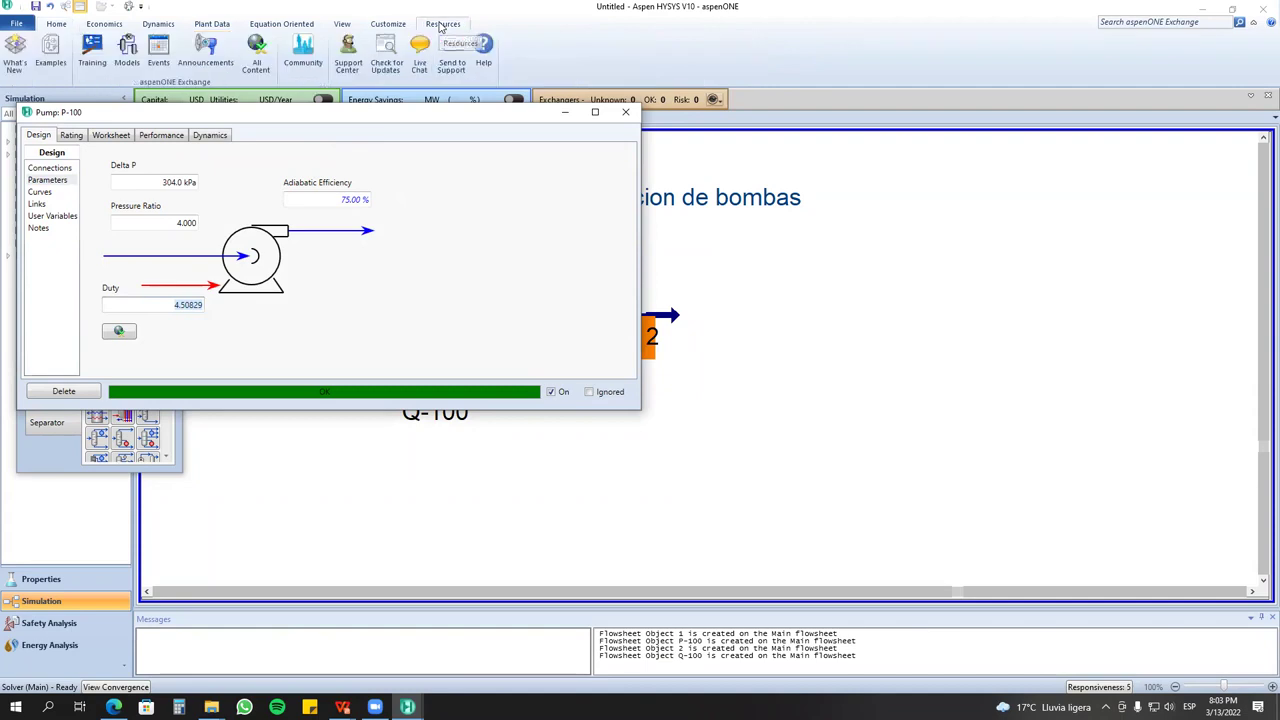
left_click(483, 52)
left_click(140, 115)
type("pump")
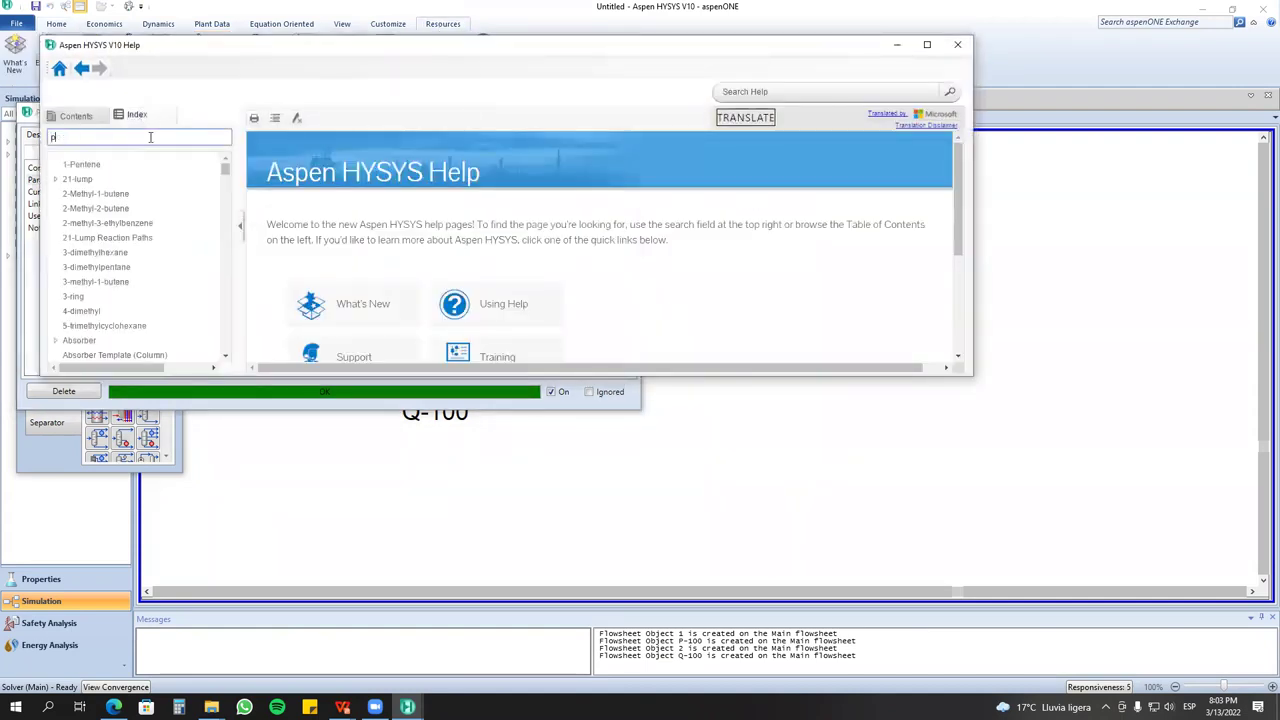
left_click(137, 198)
scroll(385, 298, "down", 10)
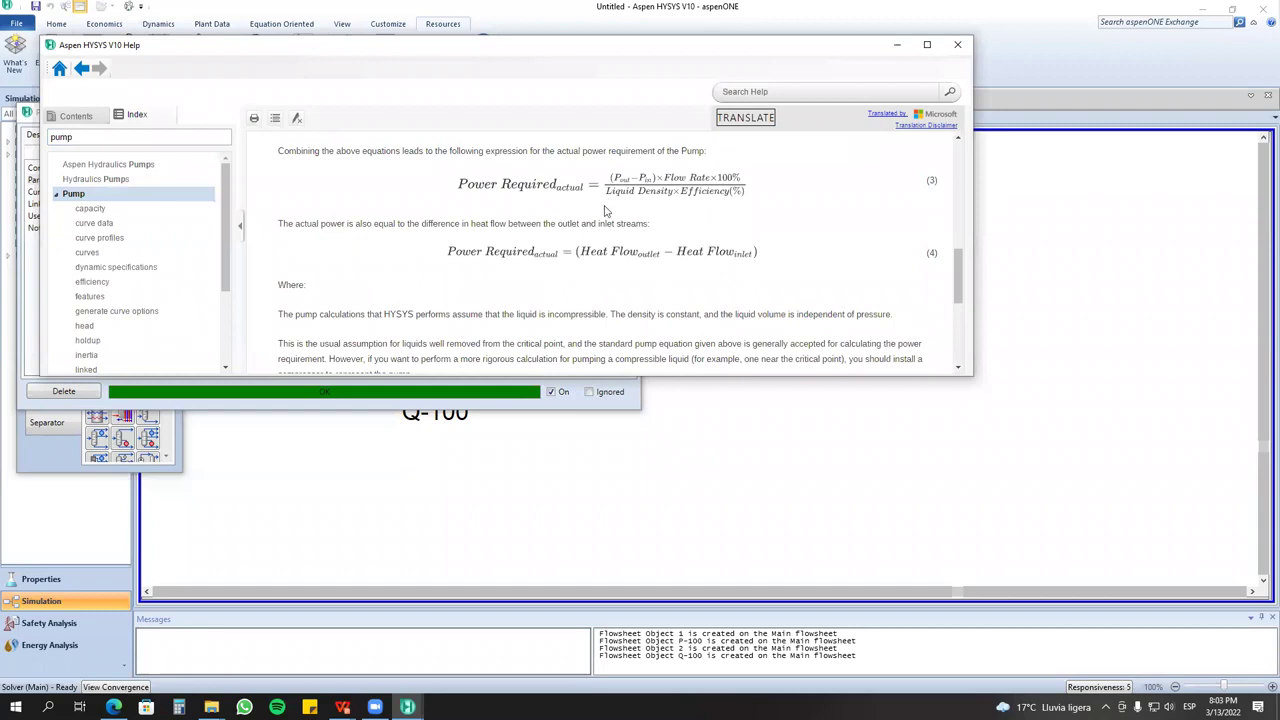
Read the pump's ideal power, actual power and efficiency equations in the help topic.
scroll(607, 282, "down", 5)
scroll(605, 286, "up", 3)
scroll(555, 325, "down", 3)
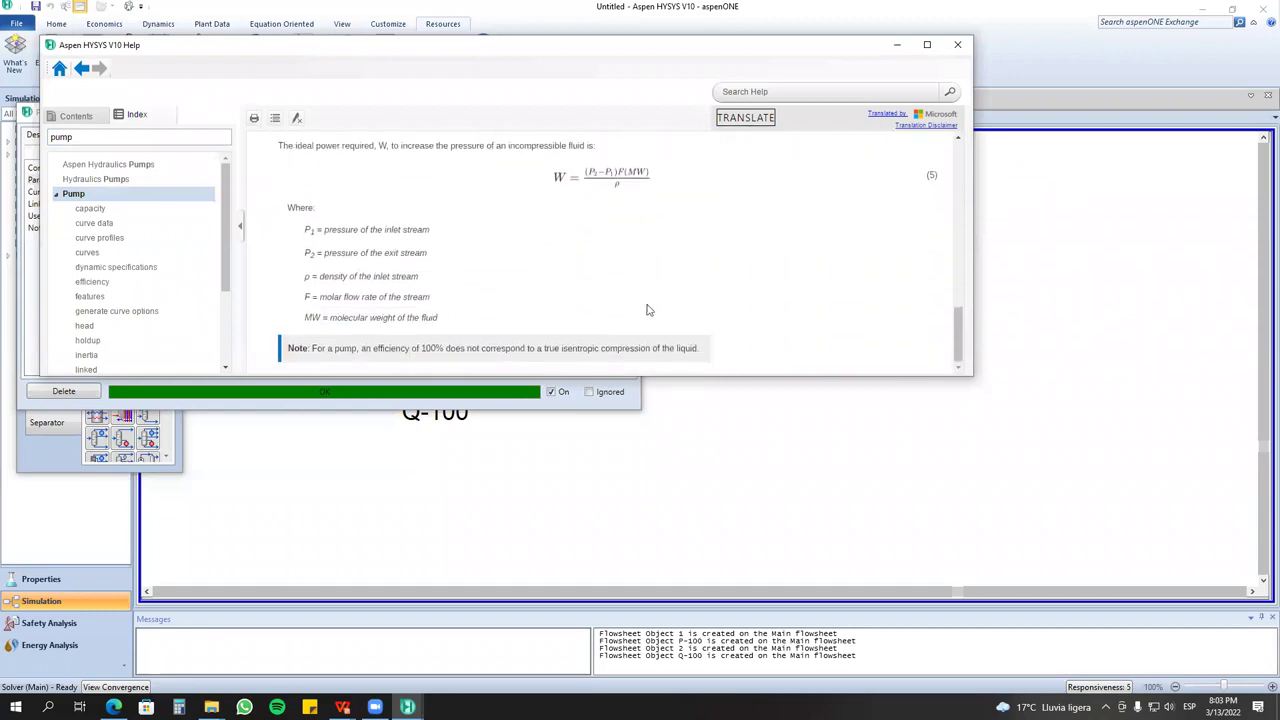
scroll(647, 310, "up", 3)
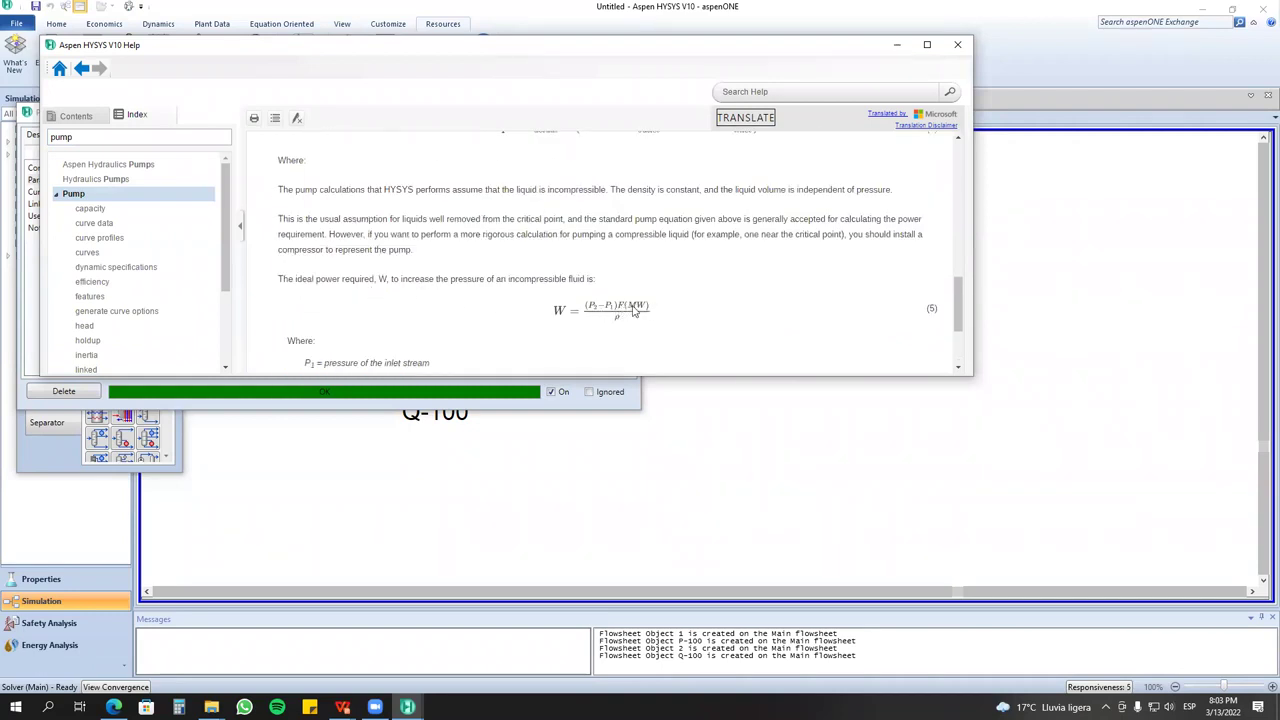
scroll(628, 337, "up", 5)
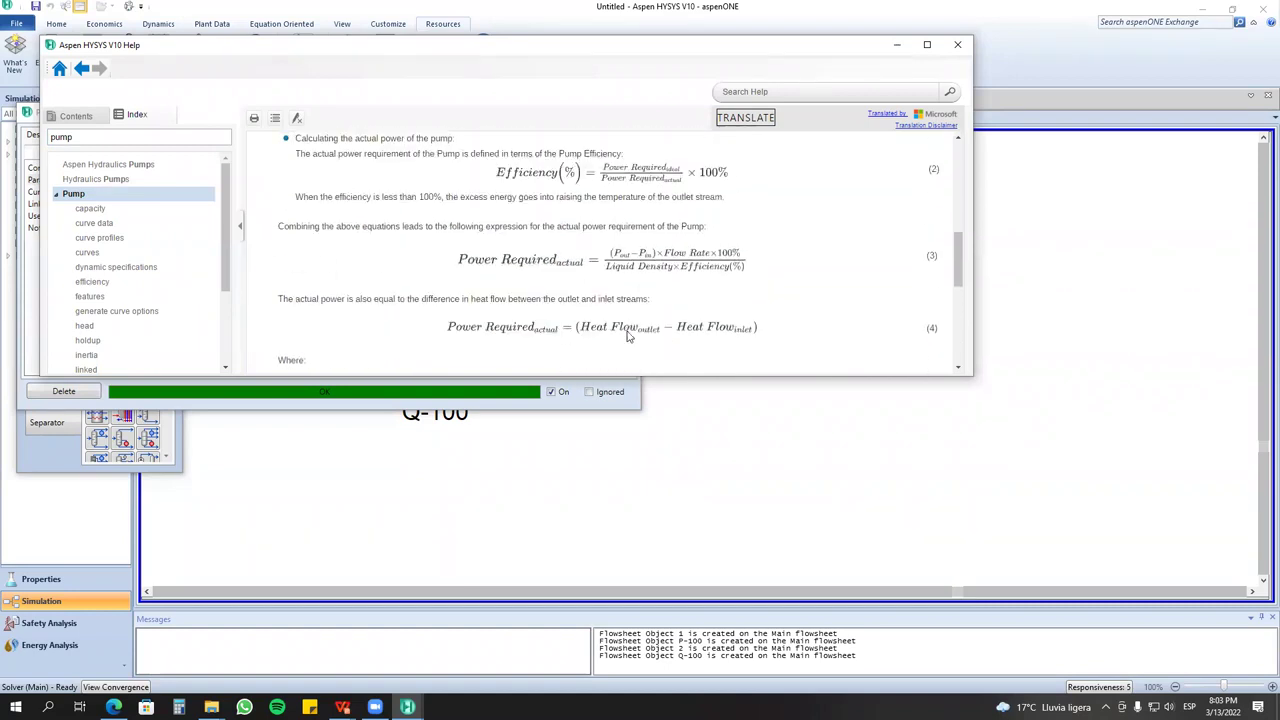
scroll(628, 337, "up", 2)
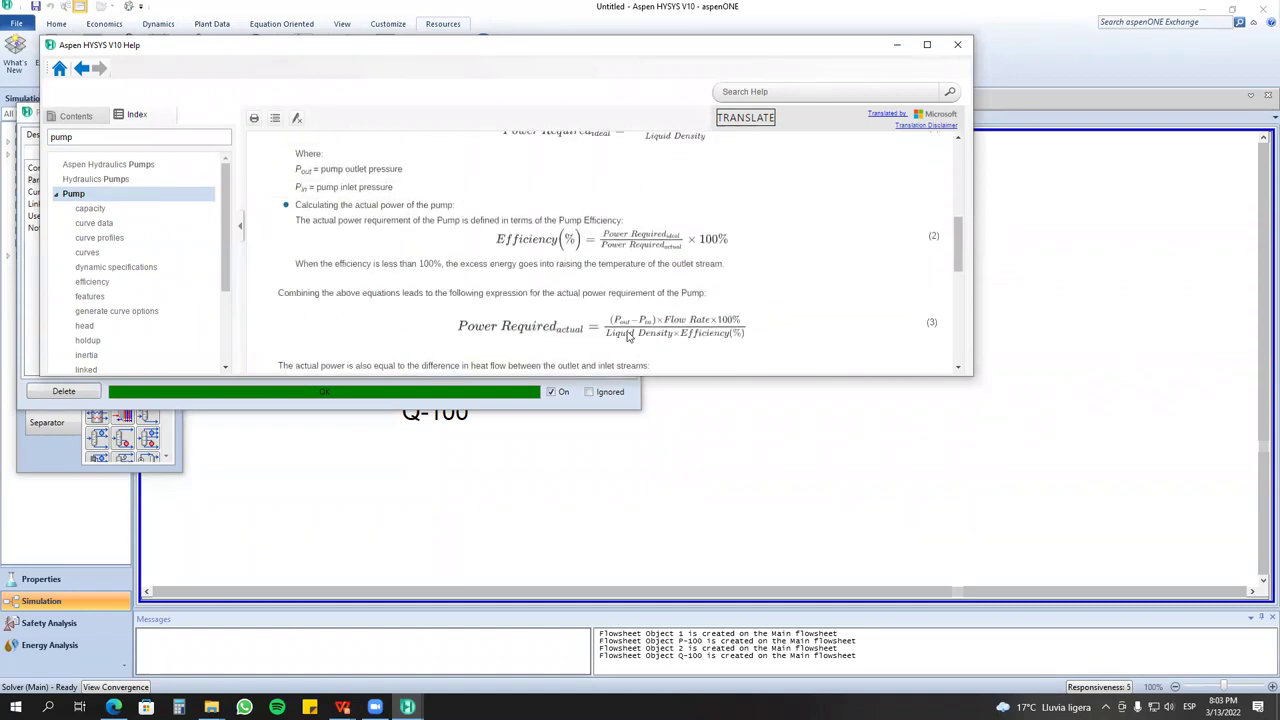
scroll(628, 337, "up", 2)
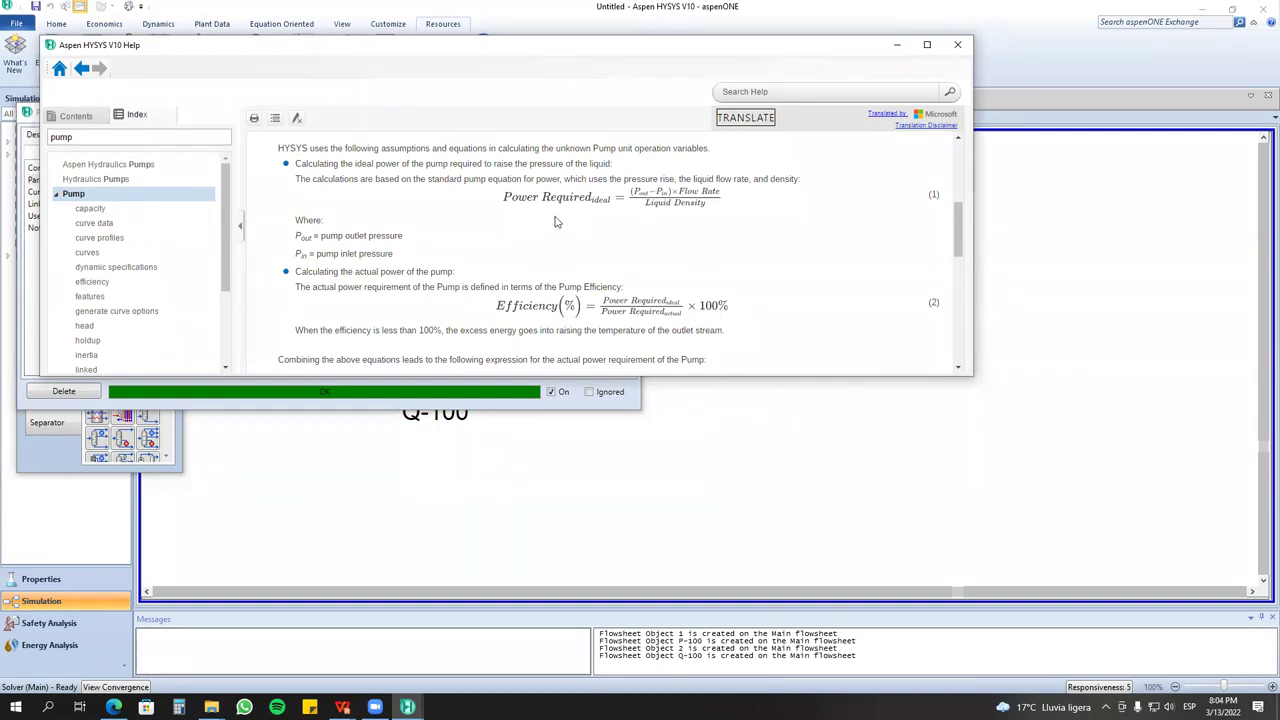
Dismiss the help and pump P-100 windows and return to the flowsheet with nothing selected.
key("XF86AudioPlay")
key("XF86AudioLowerVolume")
key("XF86AudioLowerVolume")
key("XF86AudioLowerVolume")
left_click(741, 389)
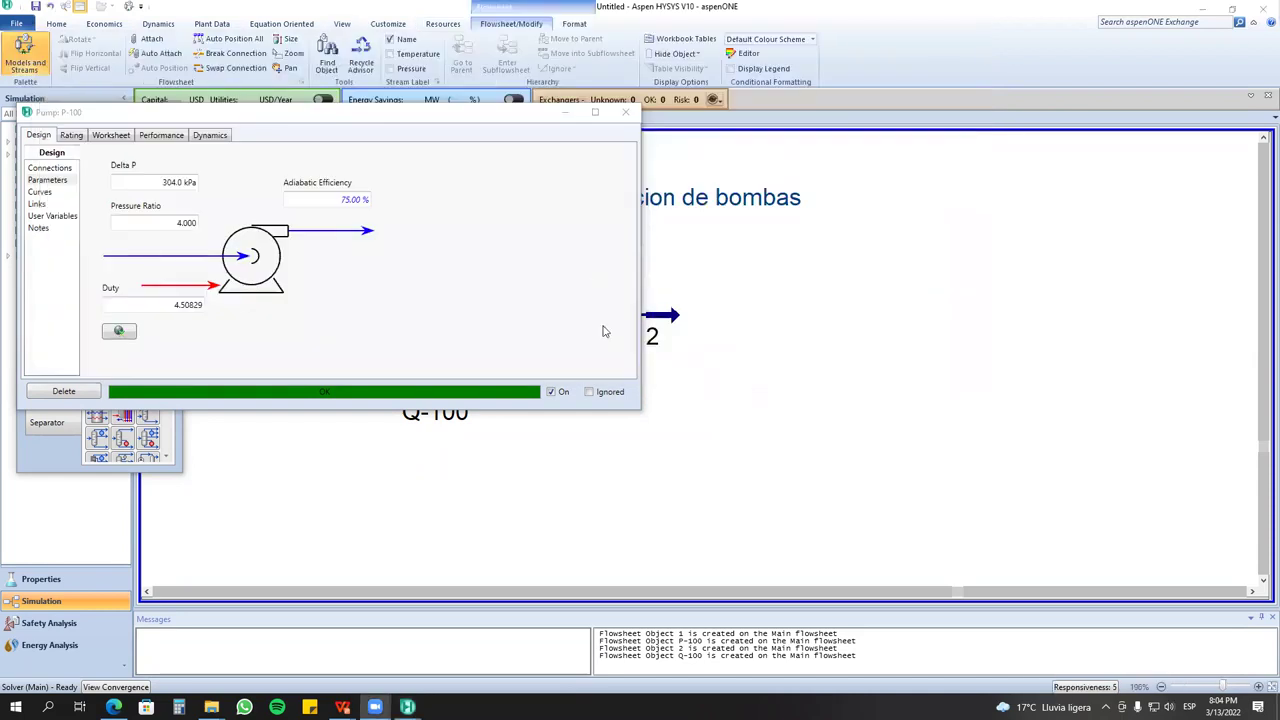
key("Escape")
left_click_drag(318, 260, 724, 410)
left_click(745, 437)
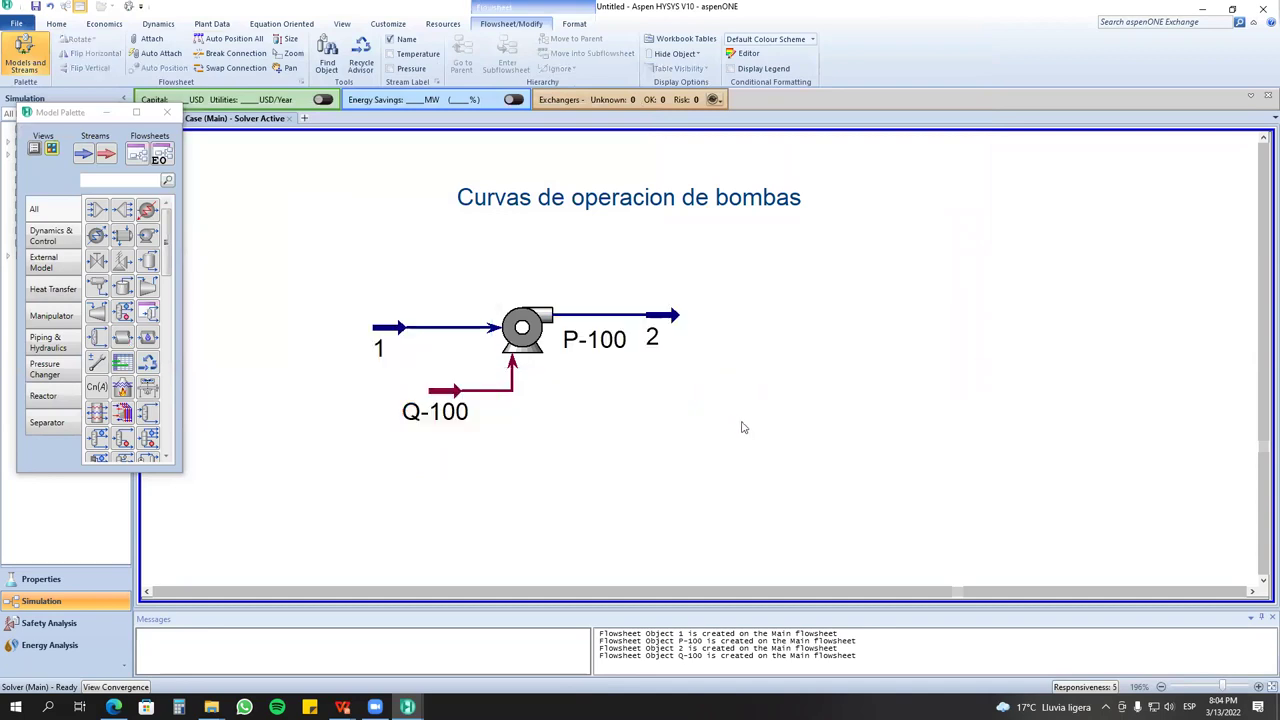
Shift stream 1 slightly right and stream 2 slightly left, both closer to the pump.
left_click_drag(397, 344, 414, 338)
left_click(678, 314)
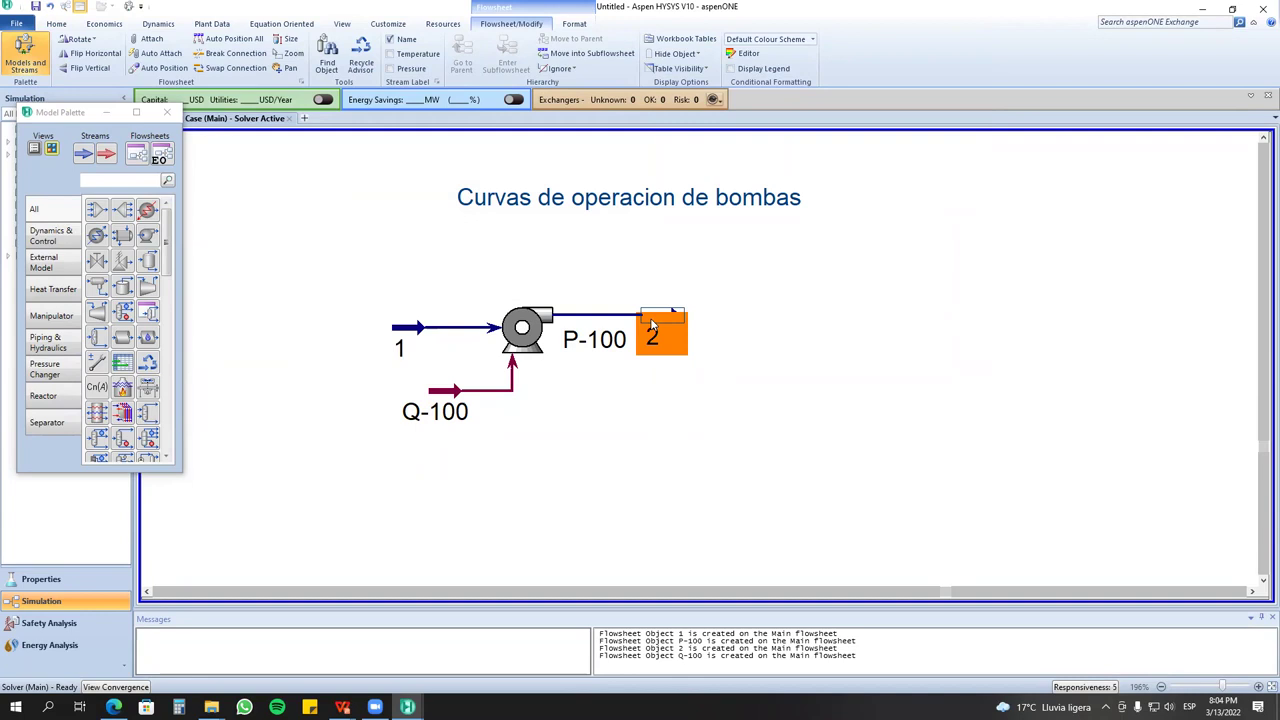
left_click(371, 258)
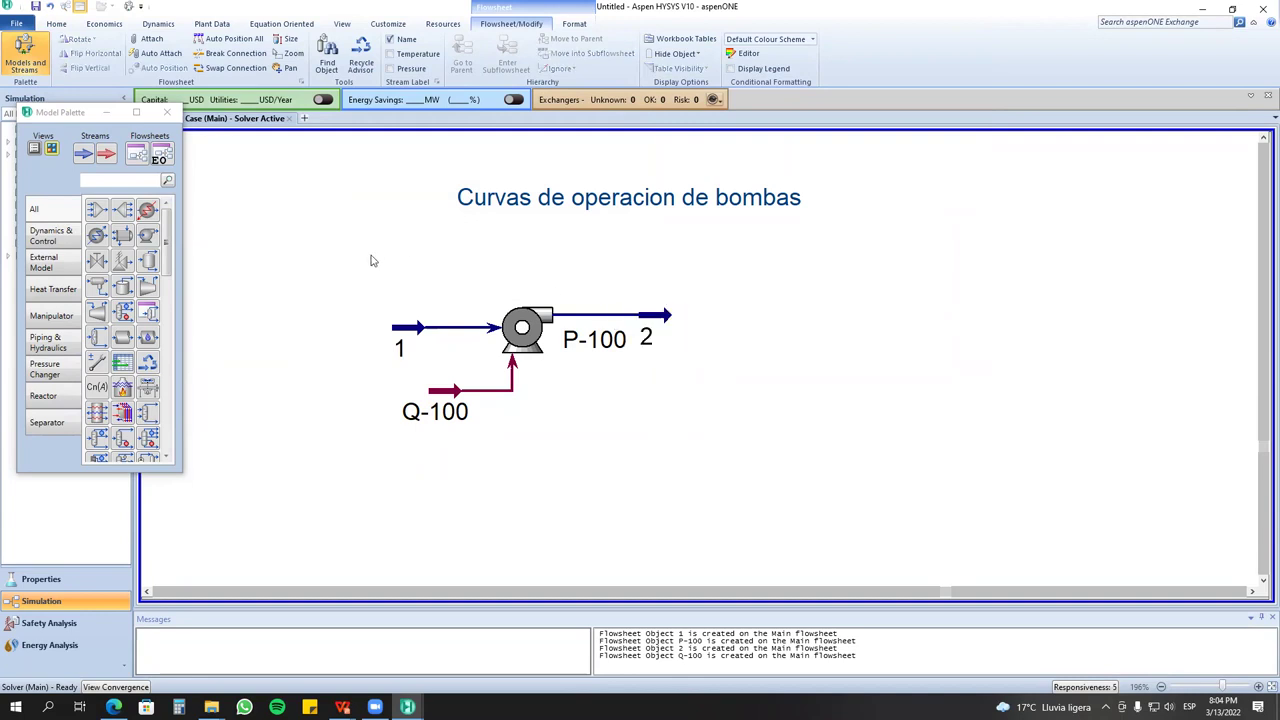
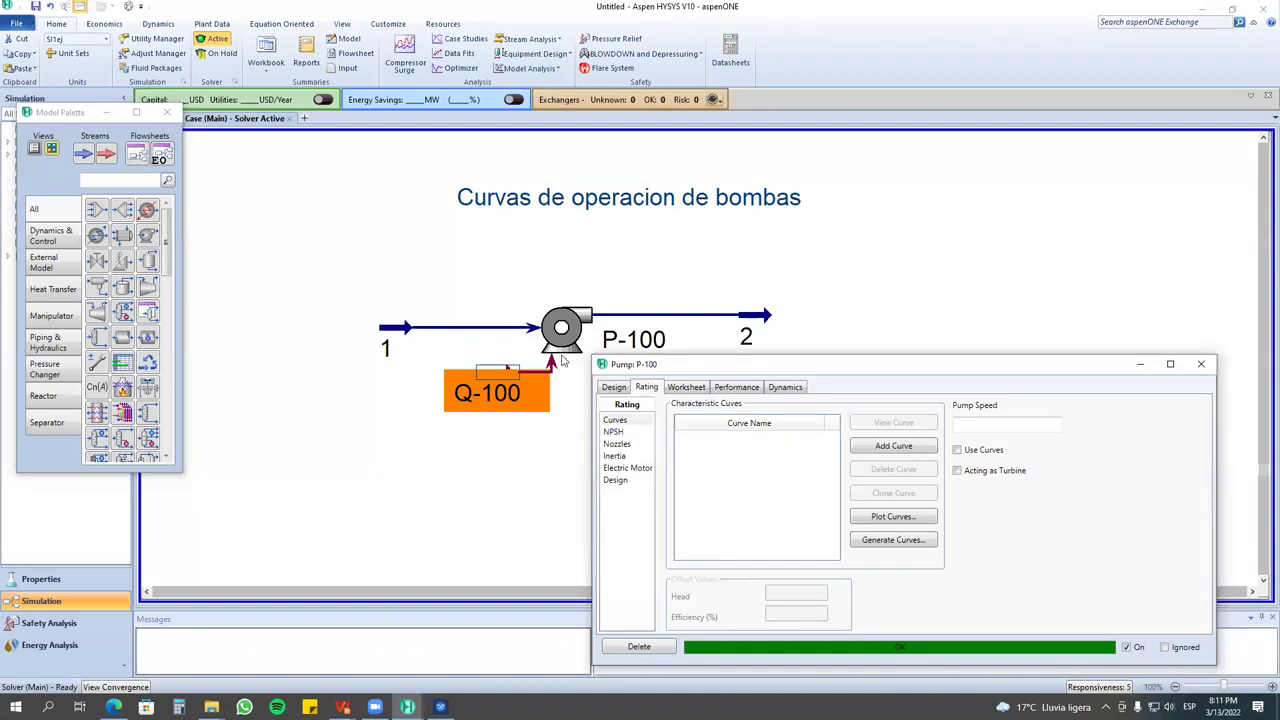
Place Q-100 lower, stream 1 closer and stream 2 above the pump outlet, moving the pump window clear of the flowsheet.
left_click(490, 432)
left_click_drag(473, 447, 473, 446)
left_click_drag(407, 342, 476, 340)
left_click_drag(760, 335, 716, 273)
left_click(755, 370)
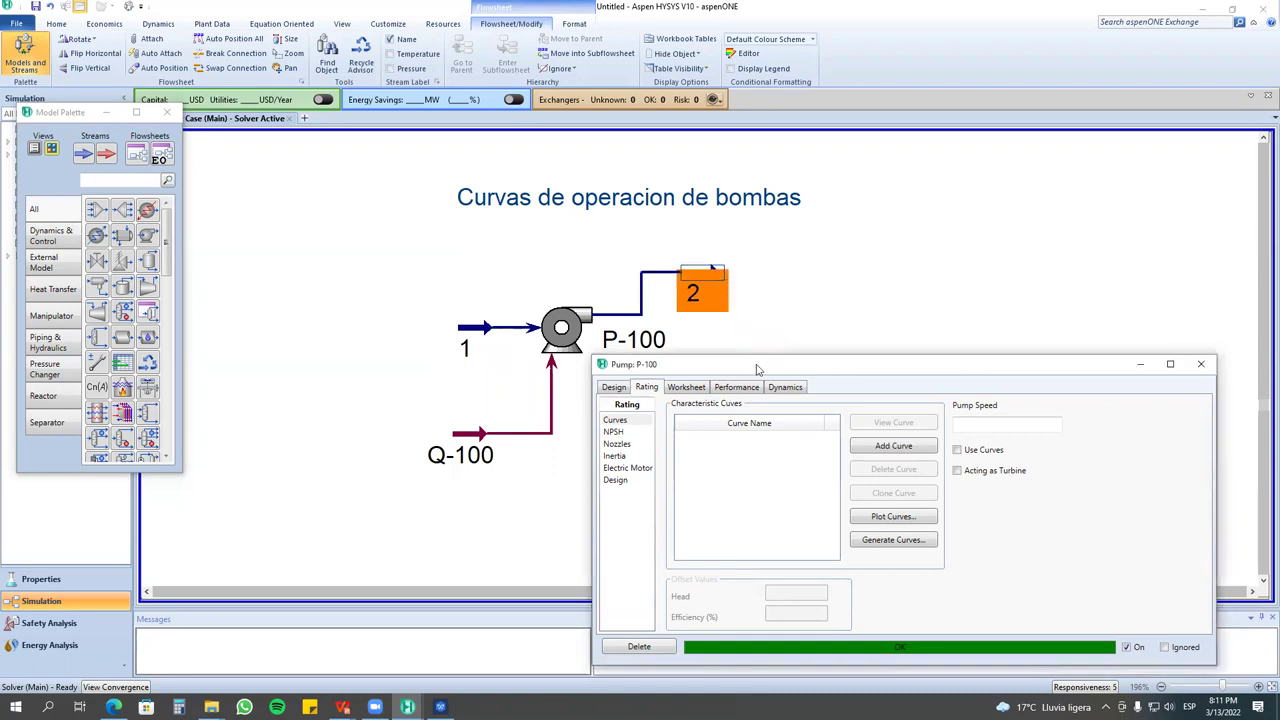
left_click_drag(757, 370, 883, 353)
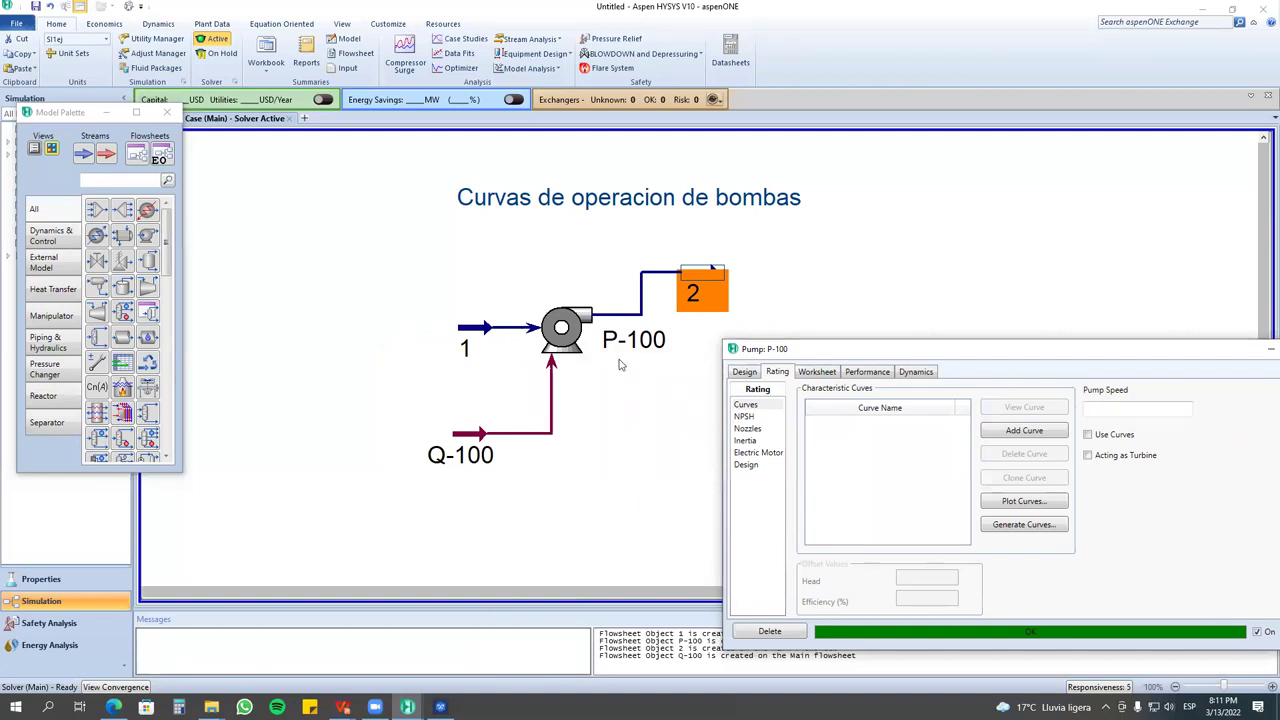
left_click(576, 339)
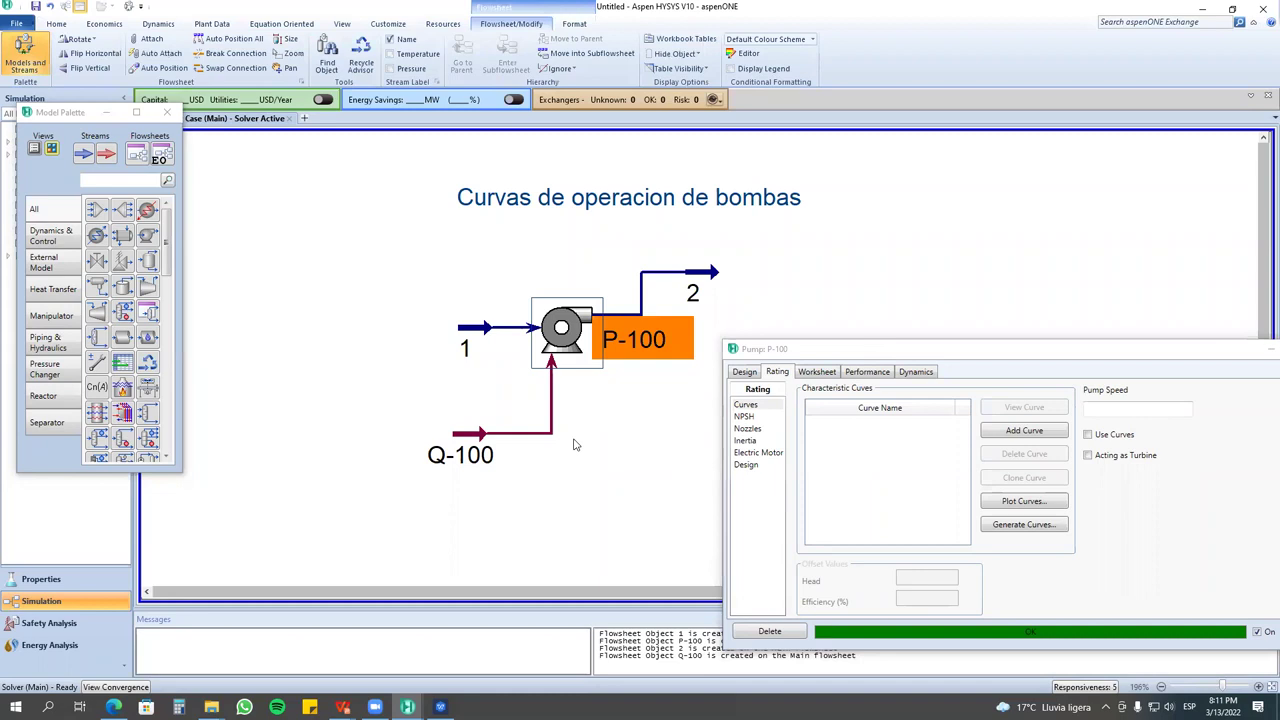
Open the Datos Bombas Y Datso compresores spreadsheet from the Clase Bombas folder and view the compressor performance curves.
mouse_move(211, 707)
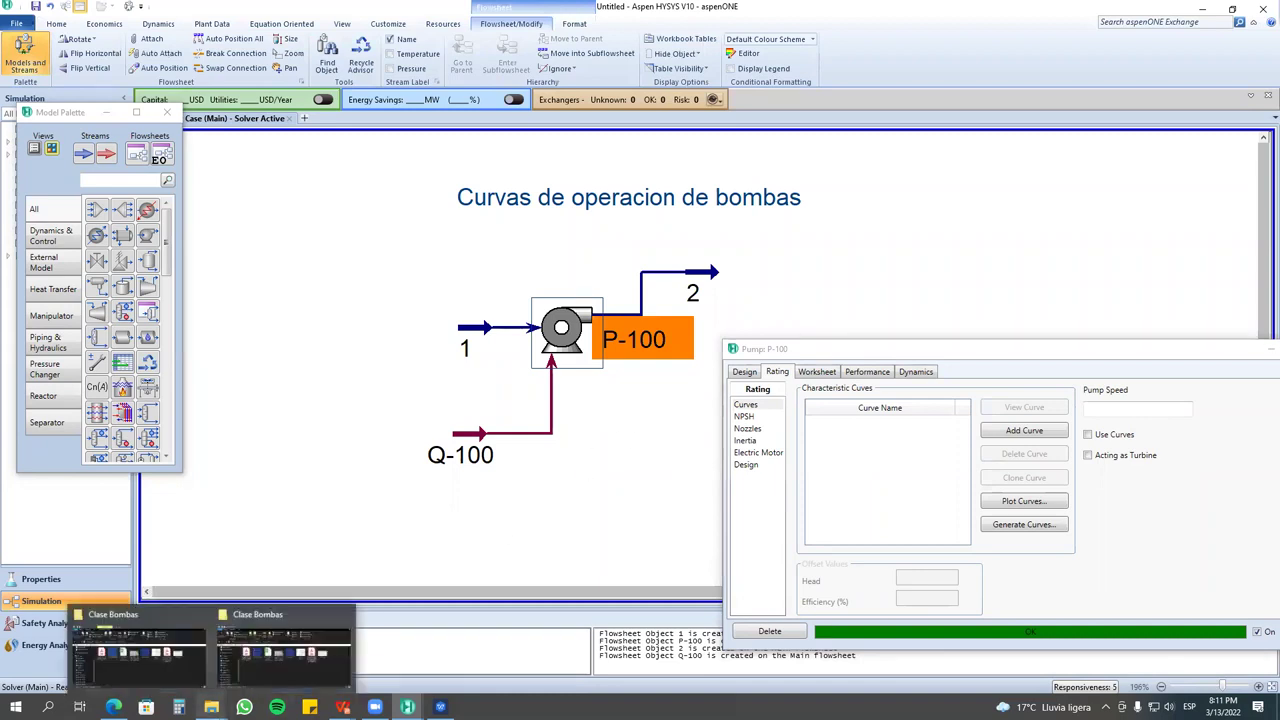
left_click(278, 628)
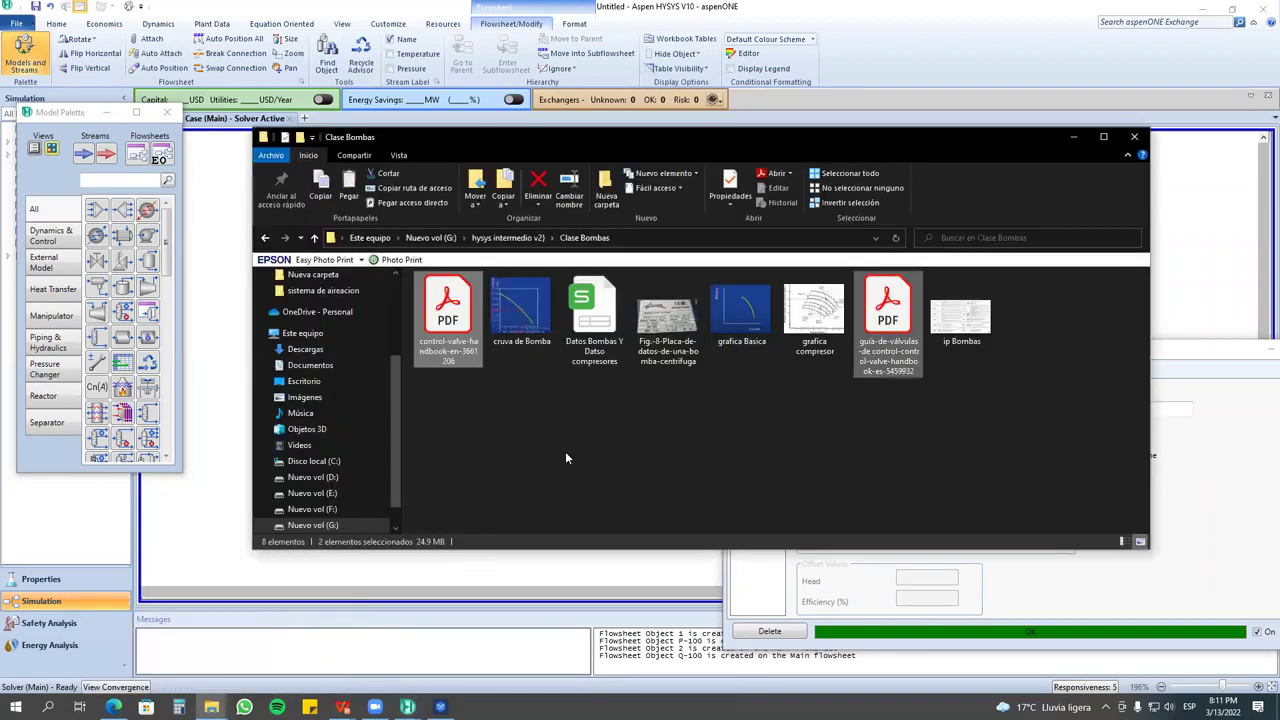
double_click(598, 355)
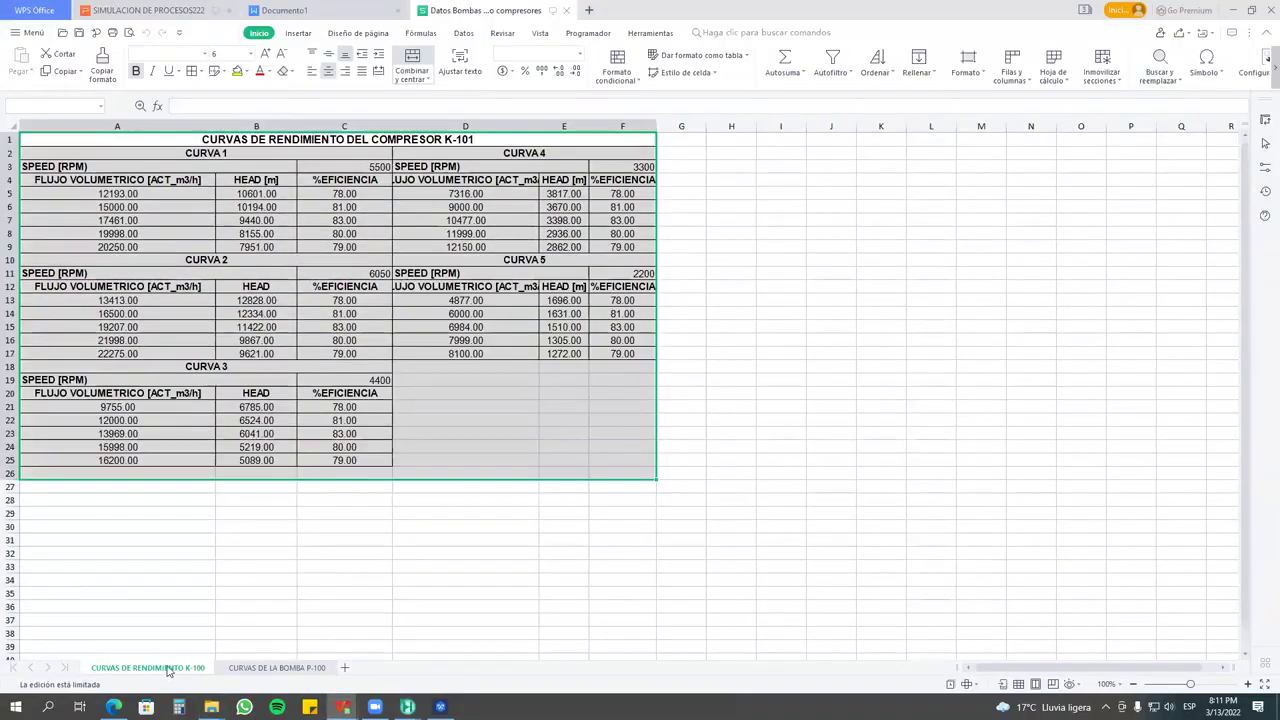
left_click(213, 603)
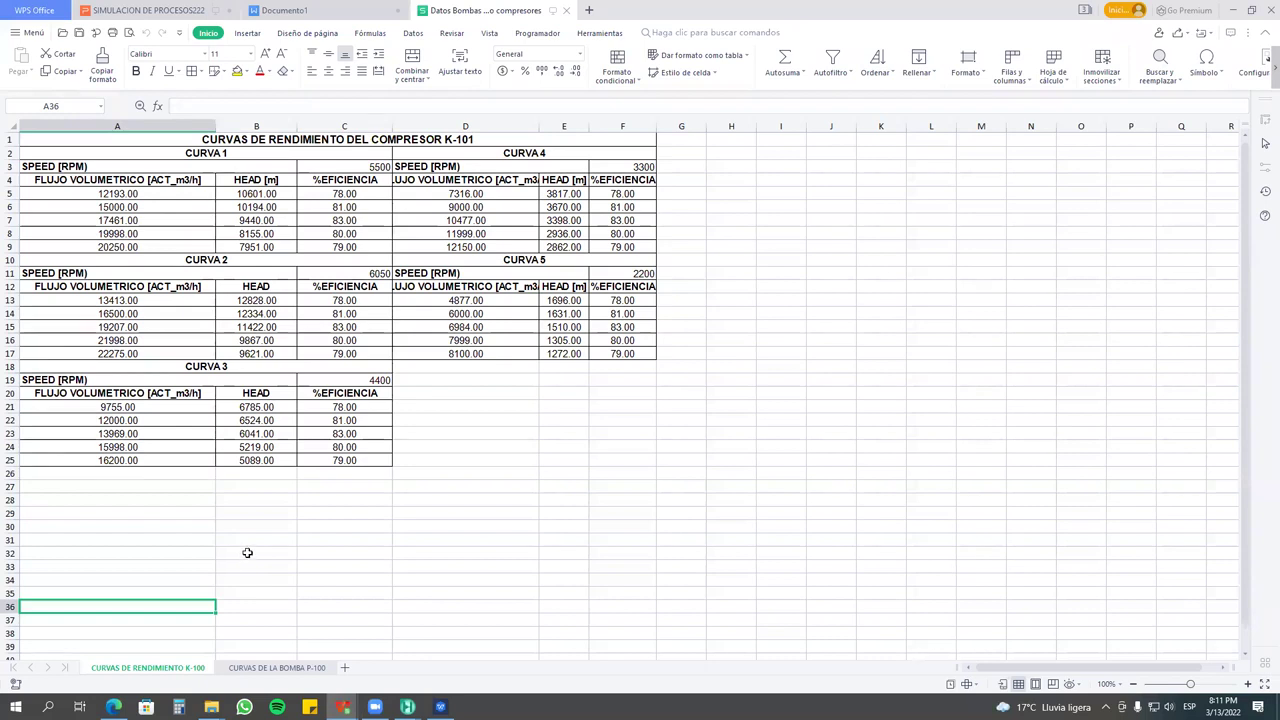
left_click_drag(91, 181, 201, 236)
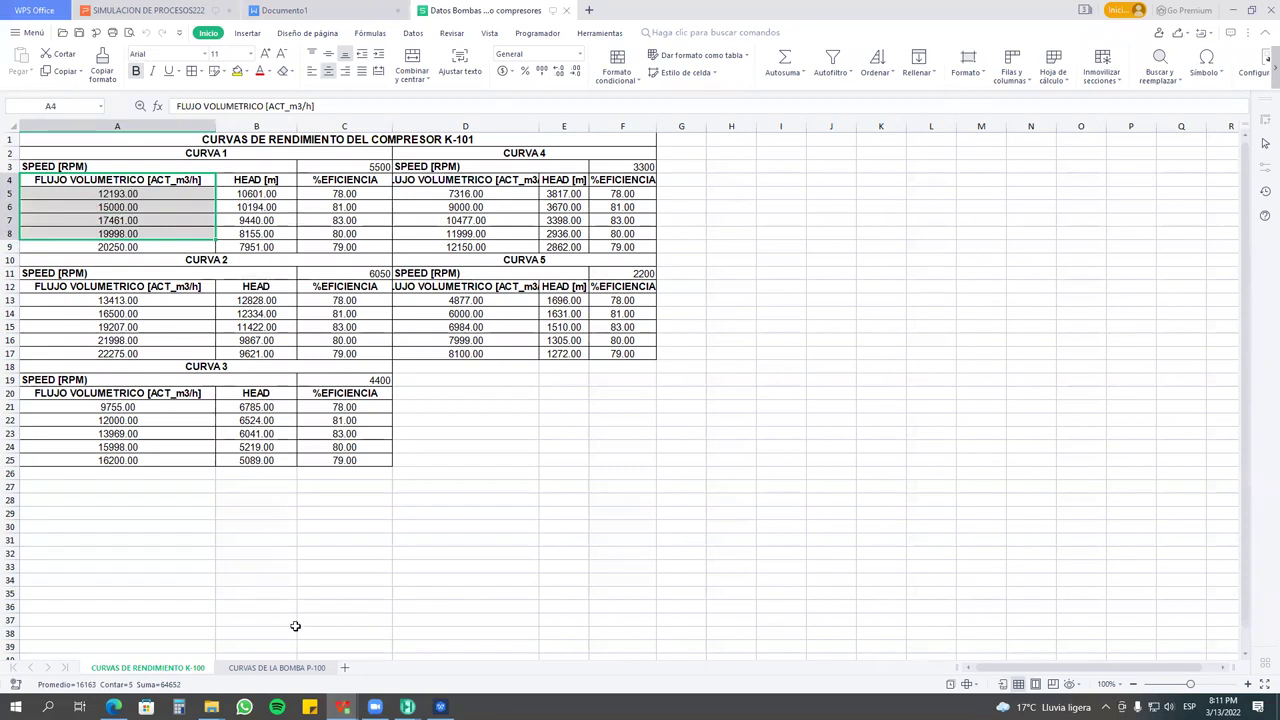
Switch to the CURVAS DE LA BOMBA P-100 sheet and examine the head data for impellers 241,3, 223,8 and 206,3.
left_click(287, 667)
scroll(259, 487, "up", 3)
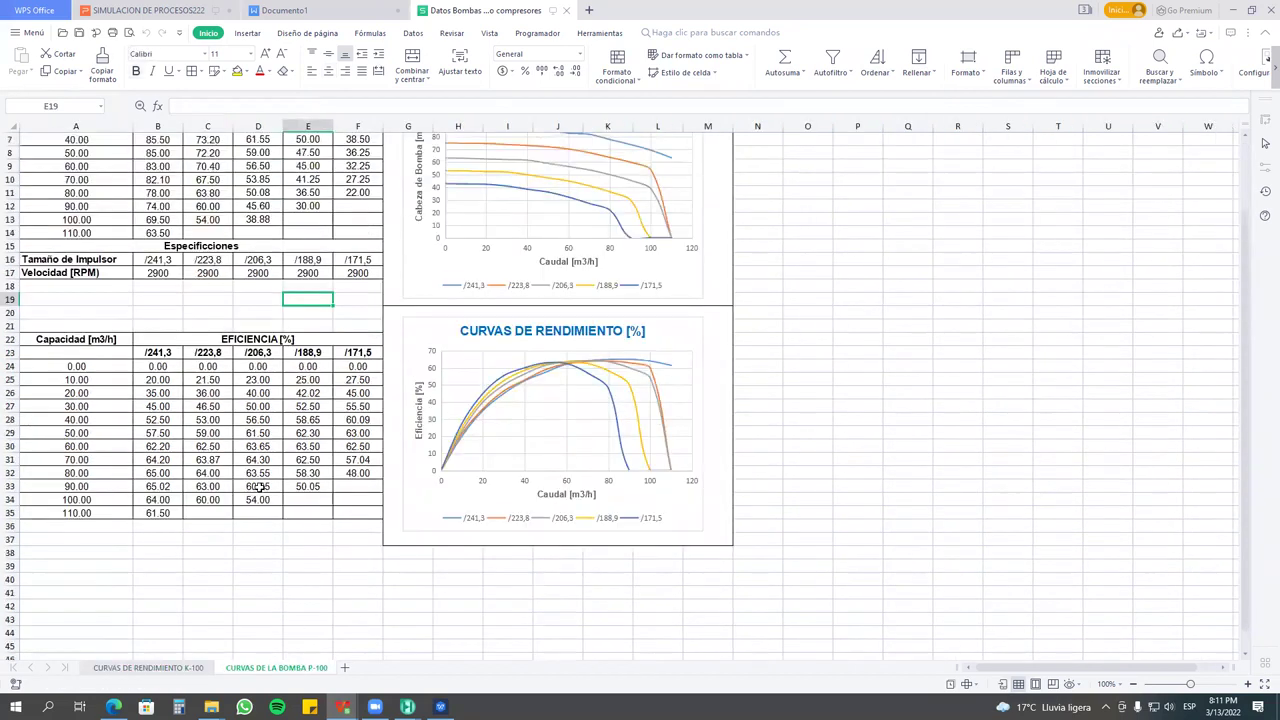
scroll(259, 487, "up", 2)
left_click_drag(159, 168, 166, 296)
left_click_drag(222, 169, 224, 300)
left_click_drag(266, 180, 258, 272)
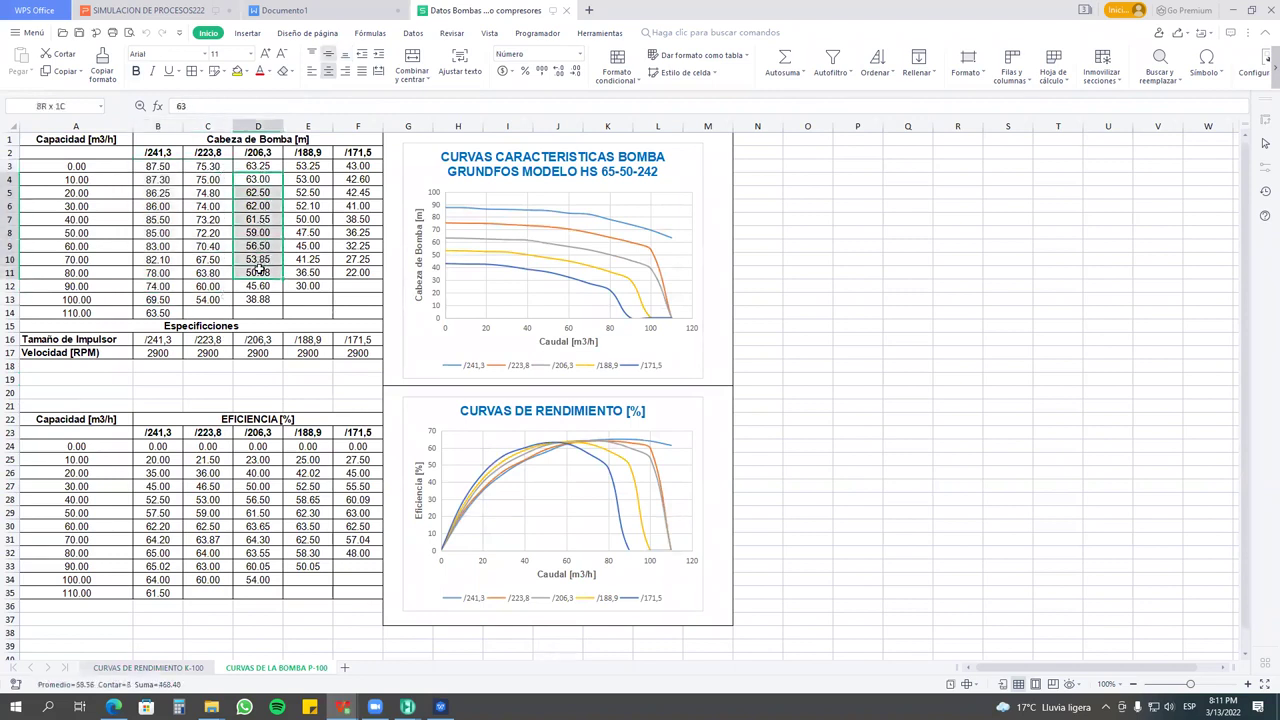
Examine the capacity column and the head data headings for impellers 241,3, 223,8, 206,3, 188,9 and 171,5.
left_click_drag(100, 165, 97, 310)
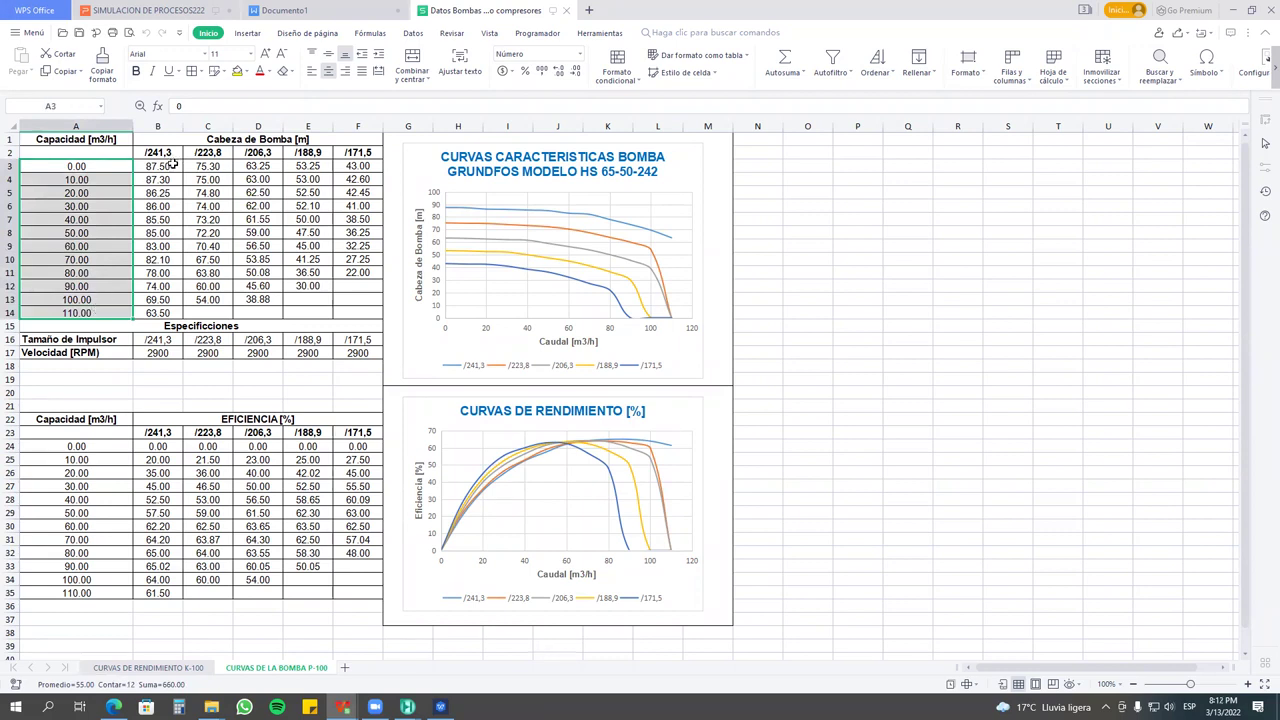
left_click_drag(172, 164, 166, 287)
left_click(205, 152)
left_click(258, 152)
left_click(306, 152)
left_click(364, 152)
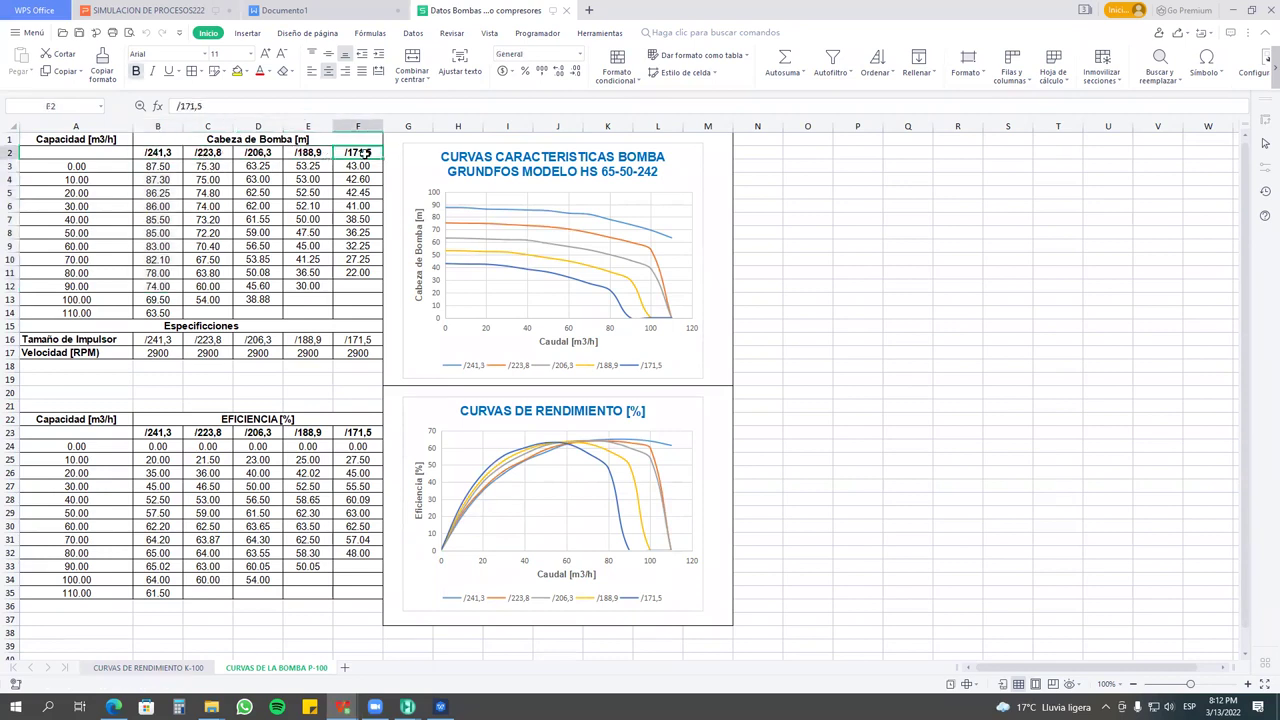
Examine the impeller size and speed specifications listed below the head table.
left_click(140, 340)
left_click(204, 342)
left_click(250, 341)
left_click(312, 341)
left_click(150, 354)
left_click(190, 355)
left_click(266, 354)
left_click(325, 354)
left_click(376, 353)
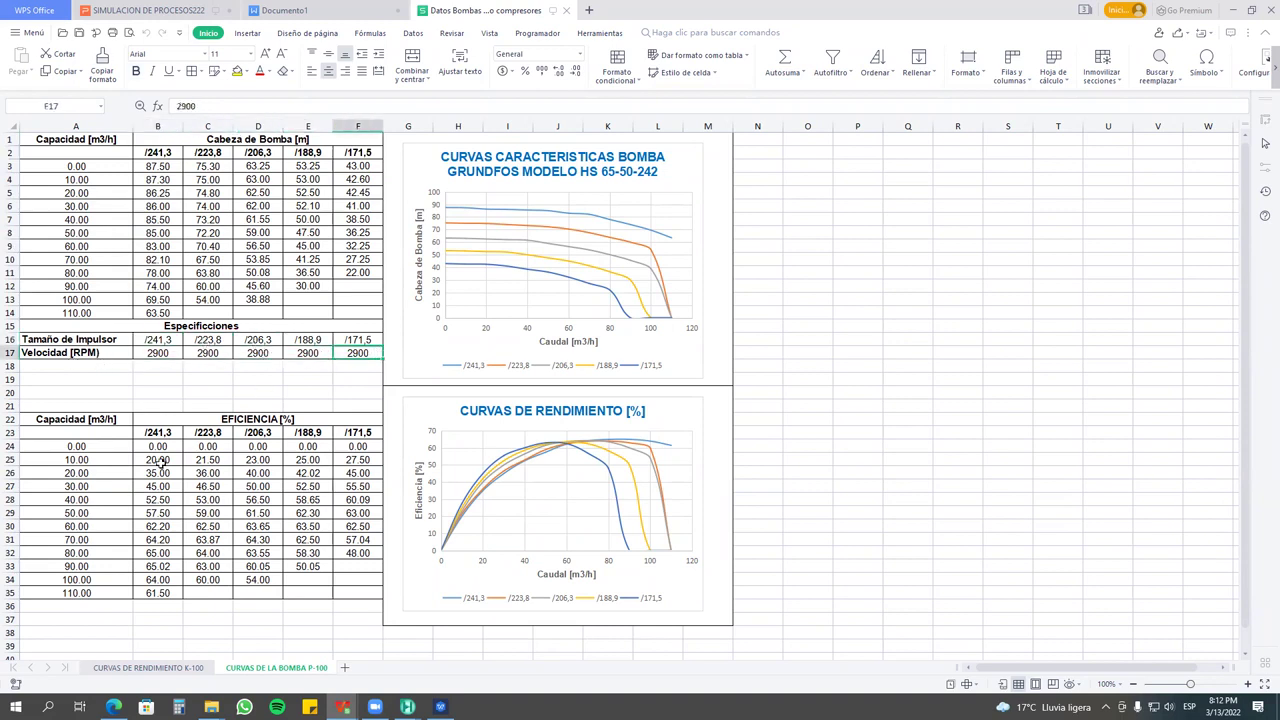
Examine the efficiency data for impellers 241,3, 223,8 and 206,3, along with the overall tables and curve charts.
left_click_drag(158, 447, 160, 566)
left_click_drag(232, 455, 215, 593)
left_click_drag(263, 447, 262, 580)
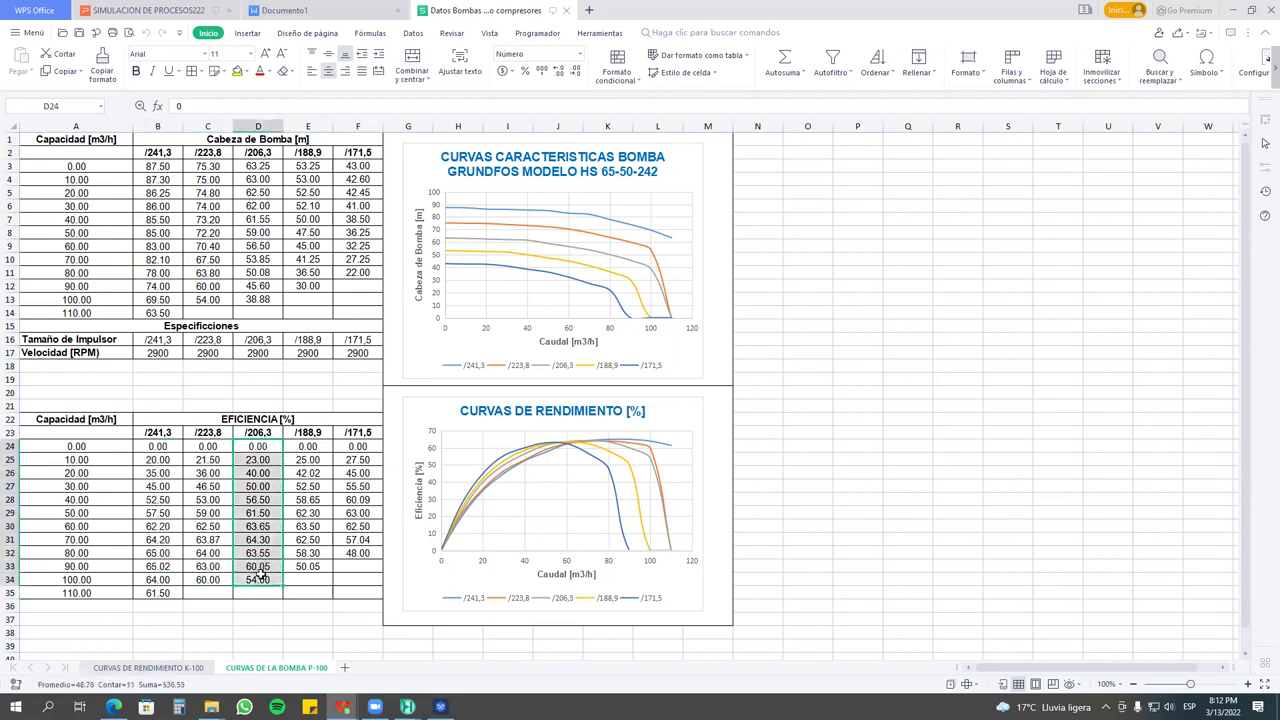
scroll(771, 571, "down", 1)
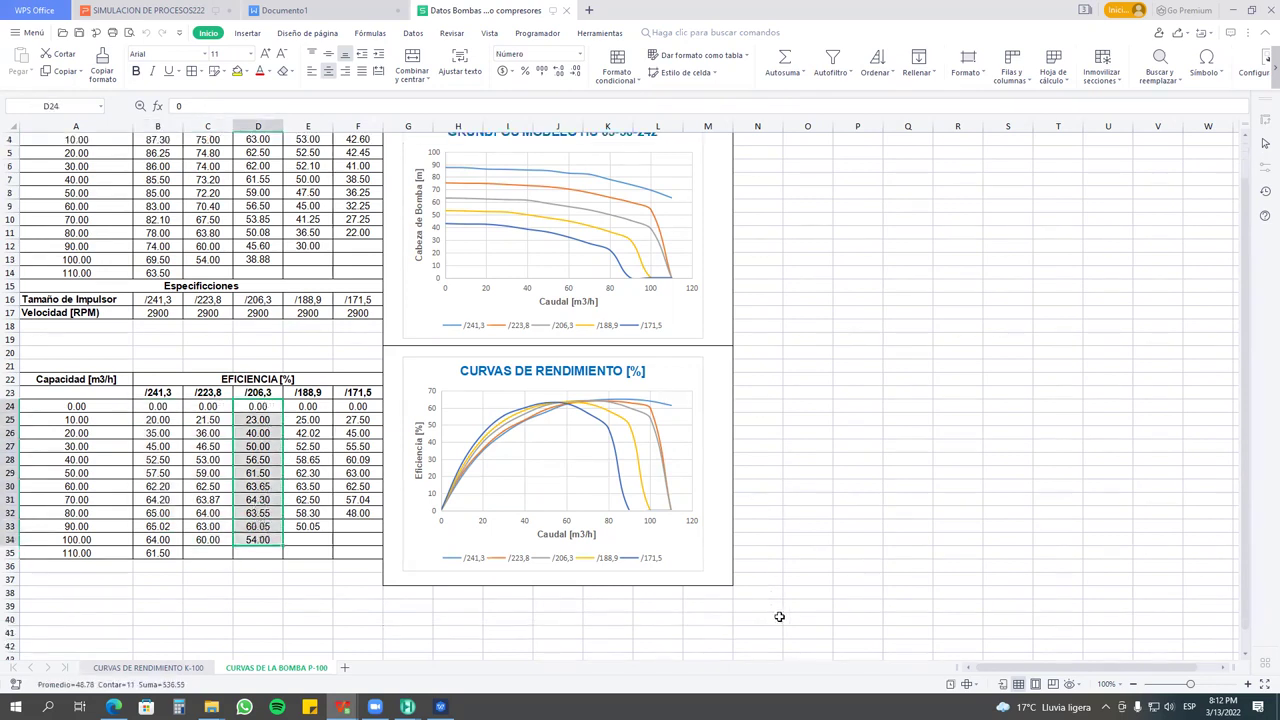
left_click(779, 610)
left_click_drag(758, 605, 85, 194)
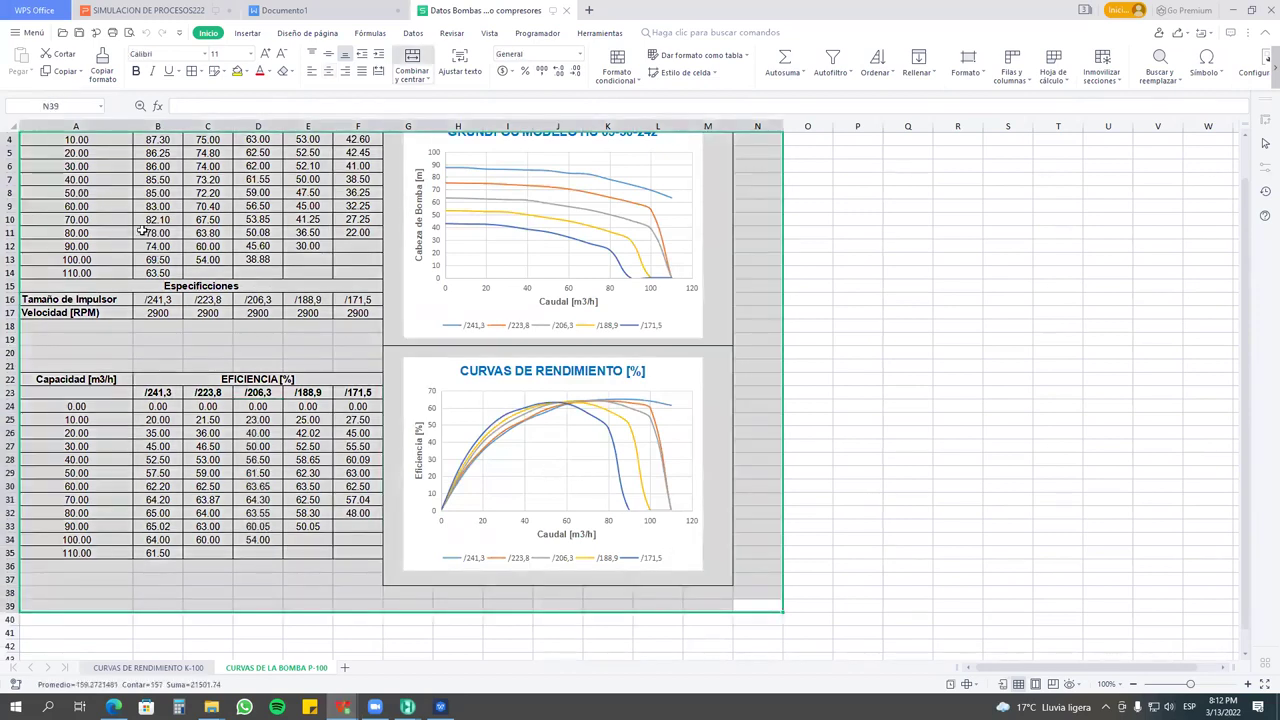
left_click(855, 455)
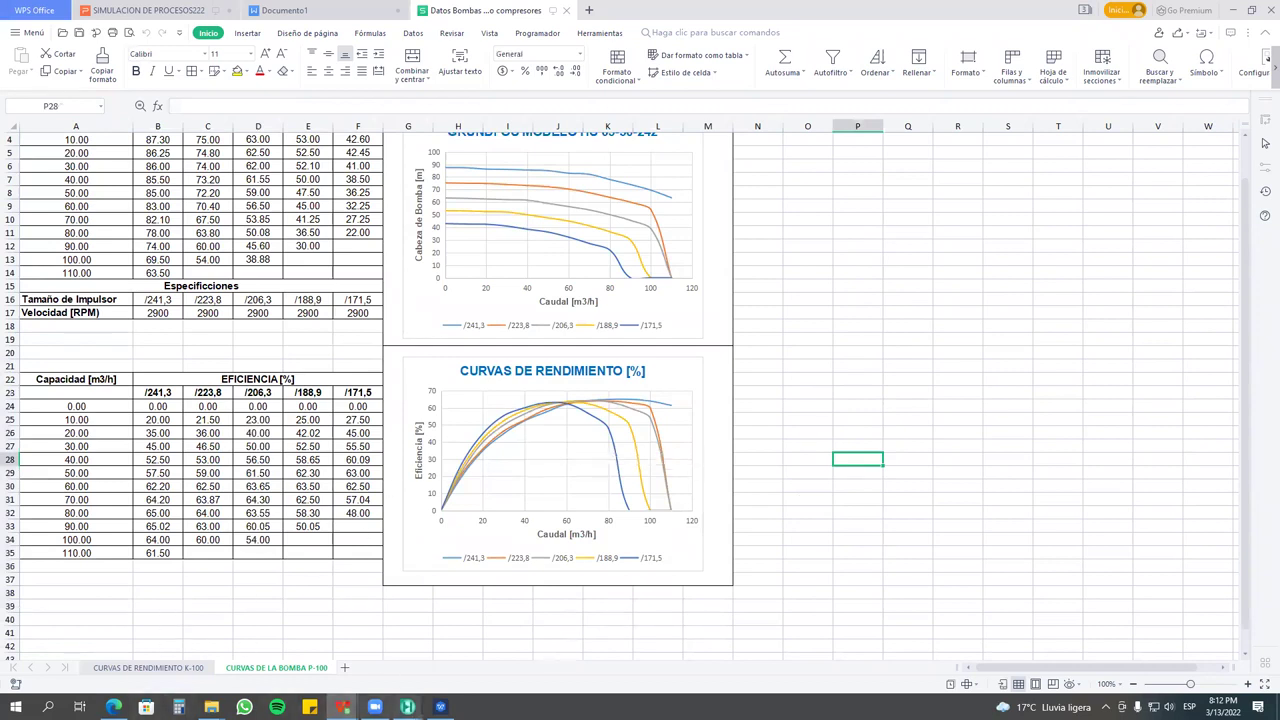
Switch to Aspen HYSYS, place a compressor on the flowsheet near the pump and view its rating curves page.
mouse_move(407, 707)
left_click(247, 620)
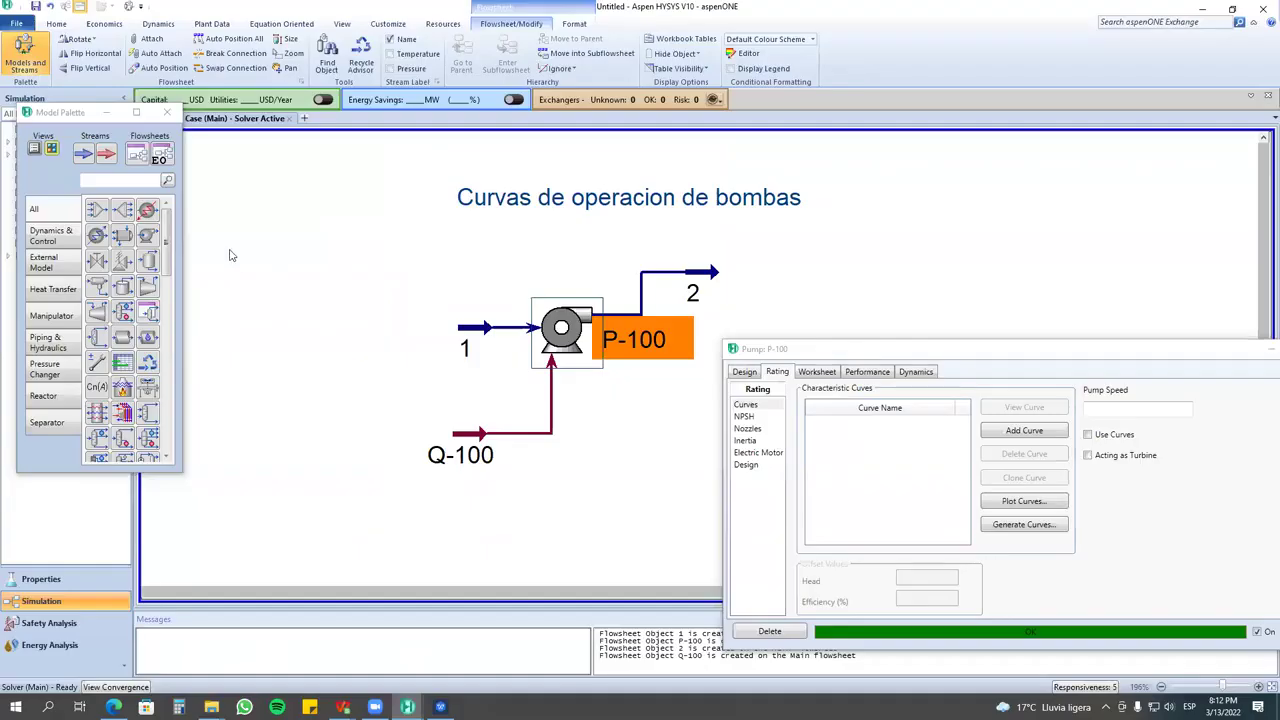
left_click_drag(117, 312, 302, 290)
double_click(349, 270)
left_click(85, 207)
left_click(80, 195)
left_click(100, 161)
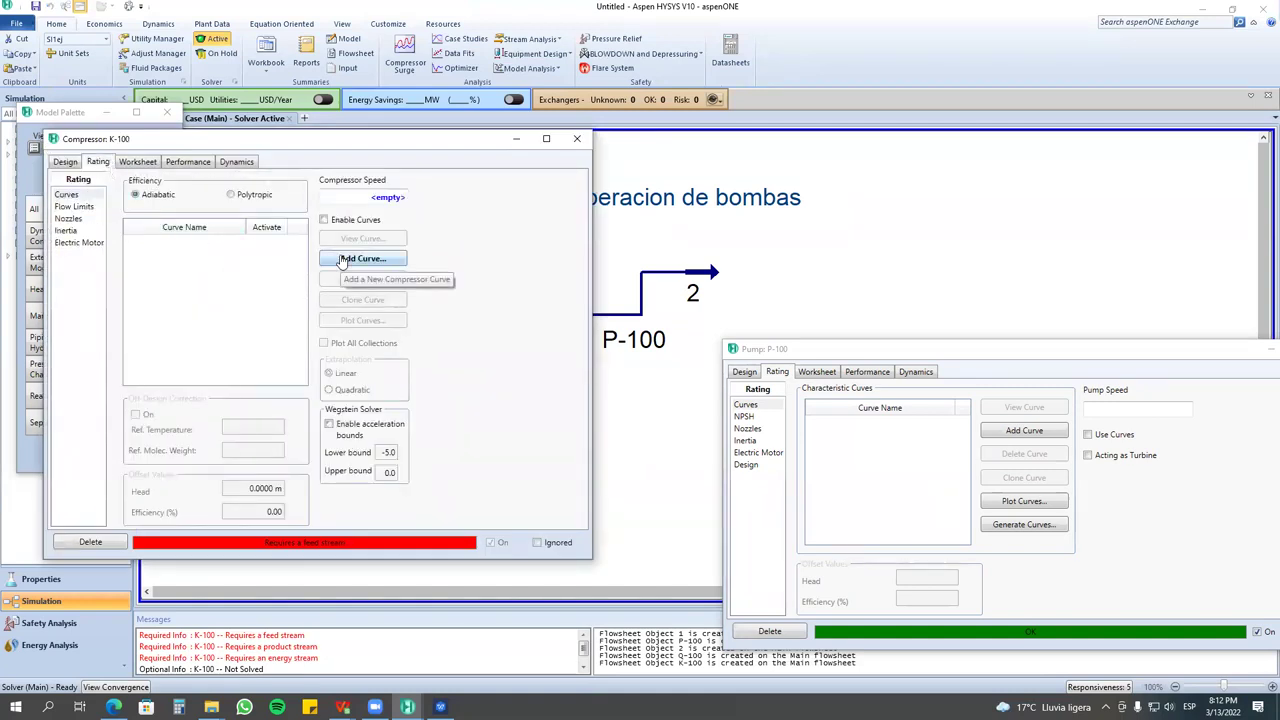
Close the compressor window and delete compressor K-100 from the flowsheet.
left_click(576, 140)
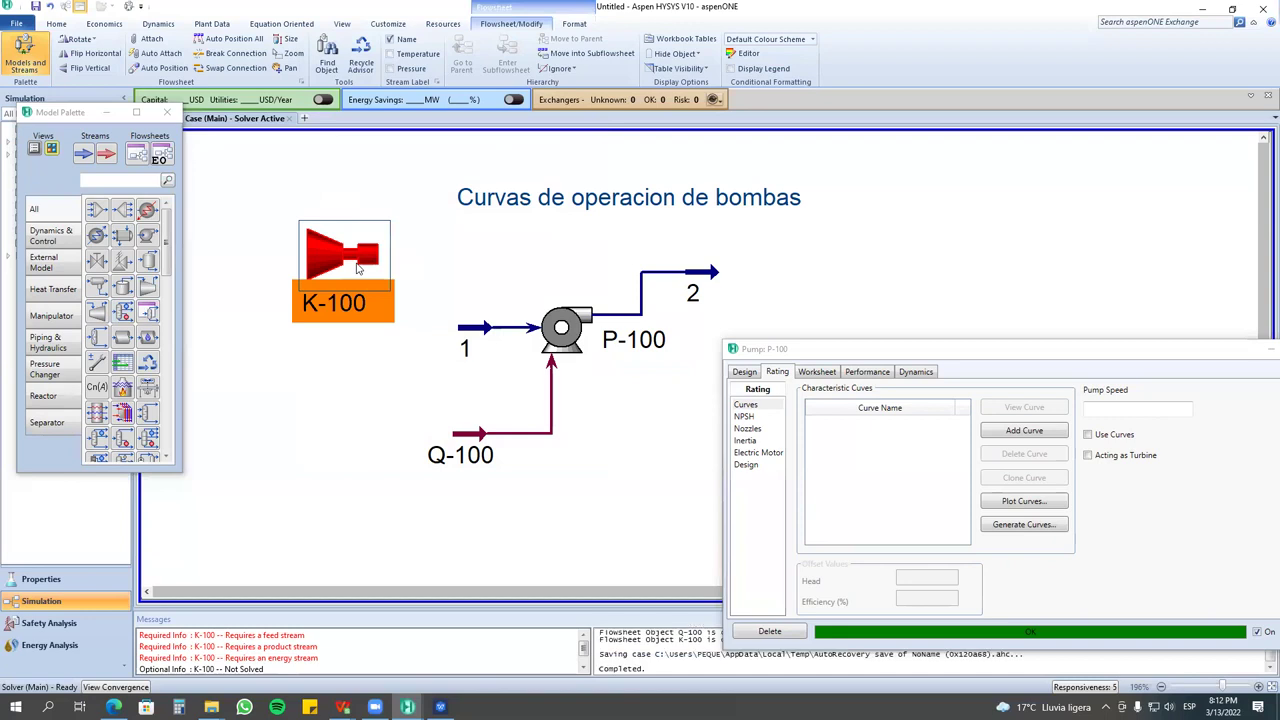
key("Delete")
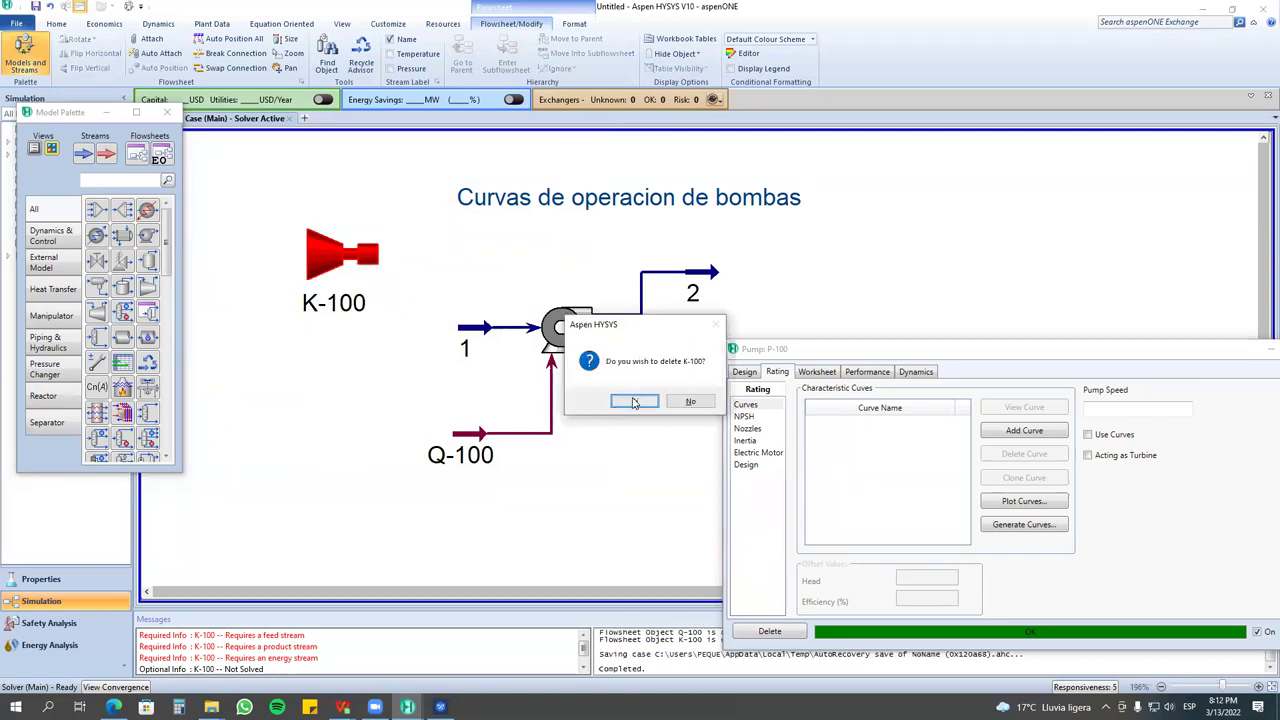
left_click(632, 402)
Move the pump window aside and shift the pump with all its streams left on the flowsheet.
left_click_drag(859, 349, 575, 241)
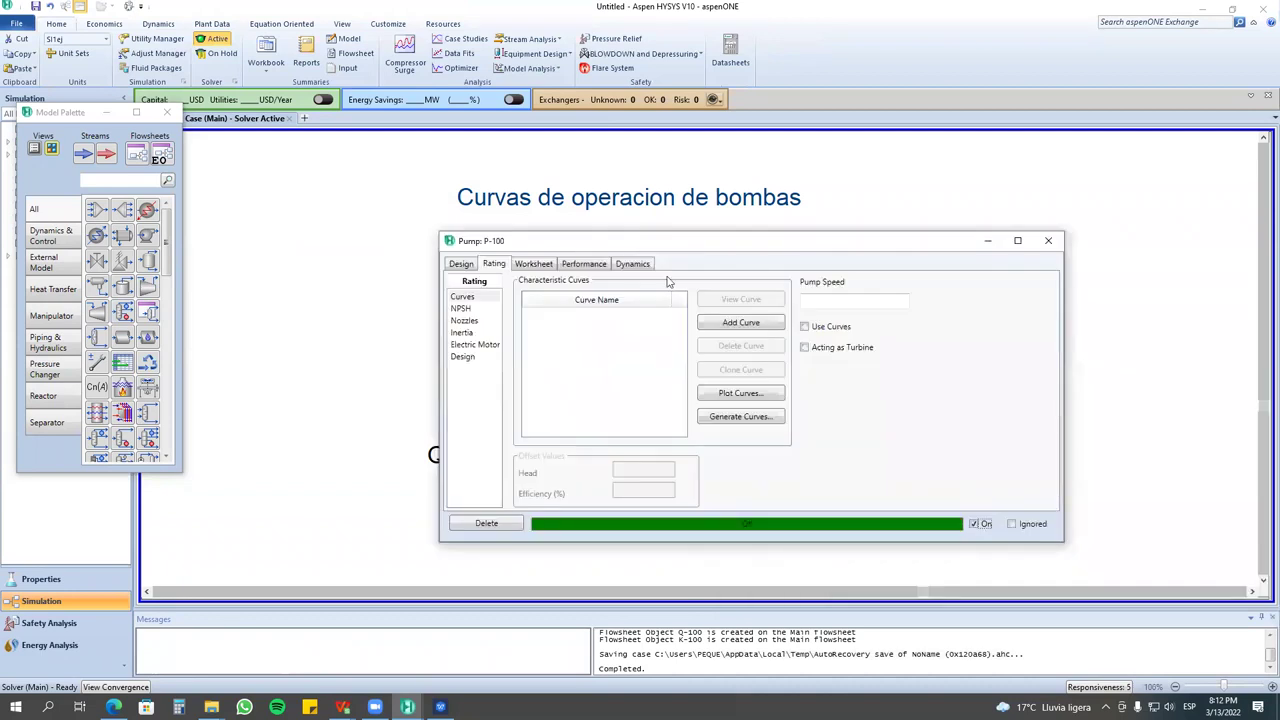
left_click_drag(667, 242, 924, 315)
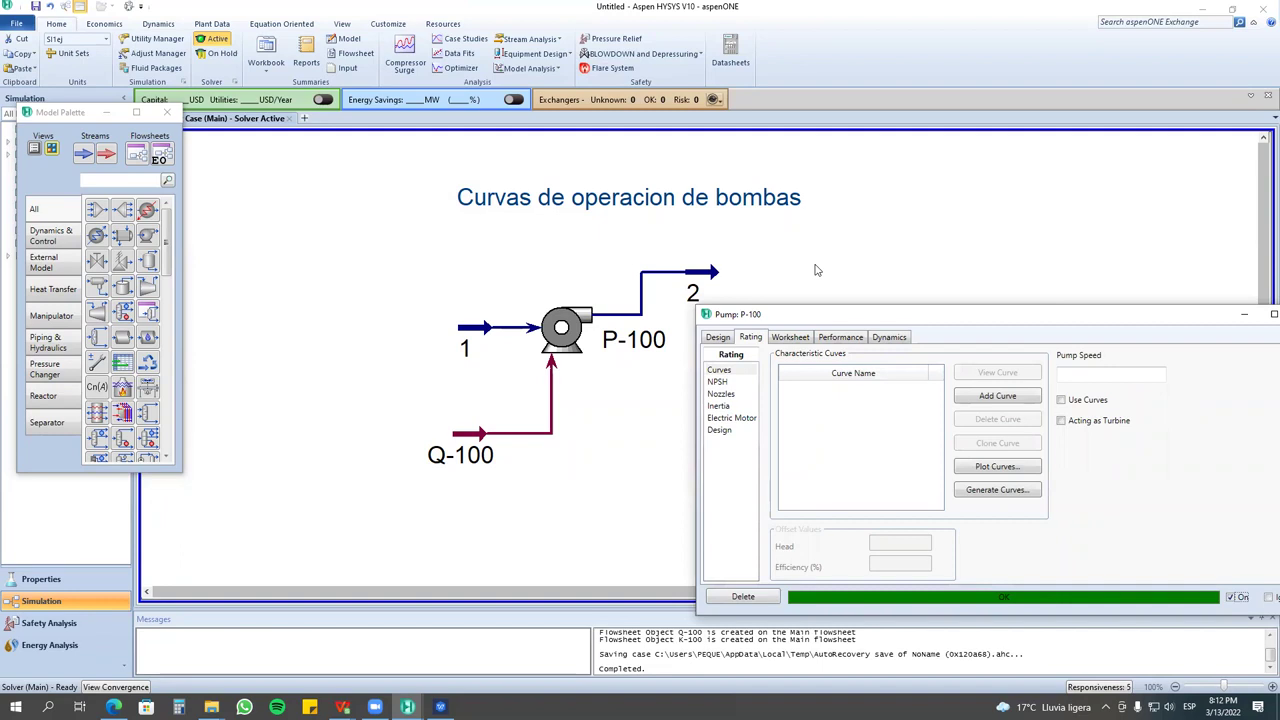
key("XF86AudioRaiseVolume")
left_click(928, 261)
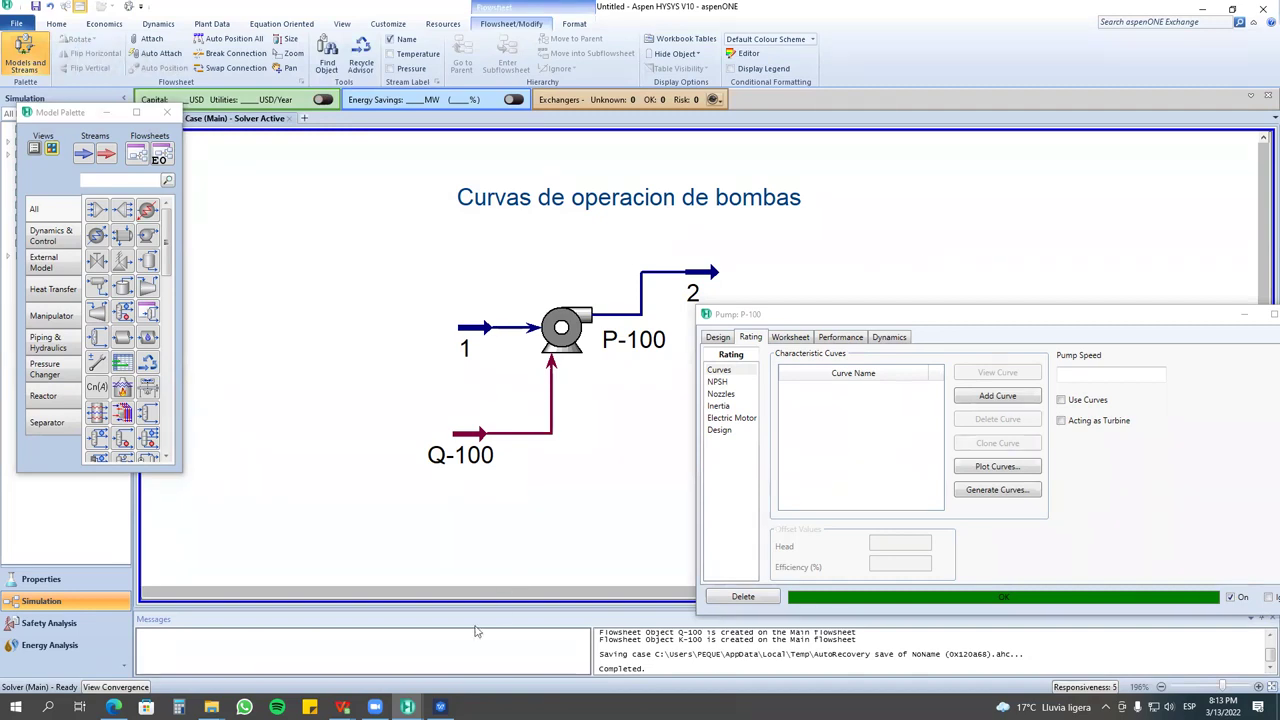
left_click_drag(405, 234, 787, 517)
left_click_drag(558, 327, 451, 317)
left_click(737, 212)
Lower stream 2 level with the pump outlet, shifting stream 1 slightly left and Q-100 closer to the pump.
left_click_drag(588, 274, 595, 317)
left_click(670, 241)
left_click_drag(376, 320, 346, 320)
left_click(403, 422)
left_click_drag(403, 422, 442, 411)
left_click(494, 400)
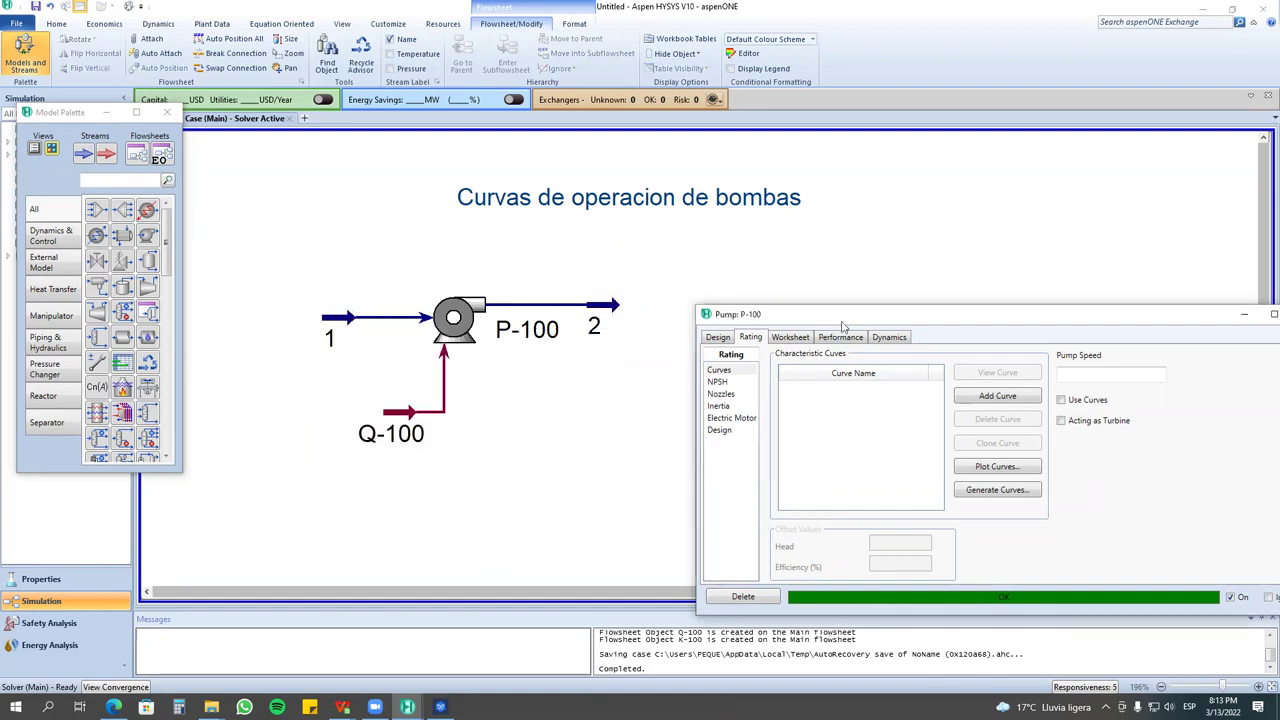
Bring the P-100 window fully into view and add four empty characteristic curves, closing each curve window.
left_click_drag(846, 328, 631, 263)
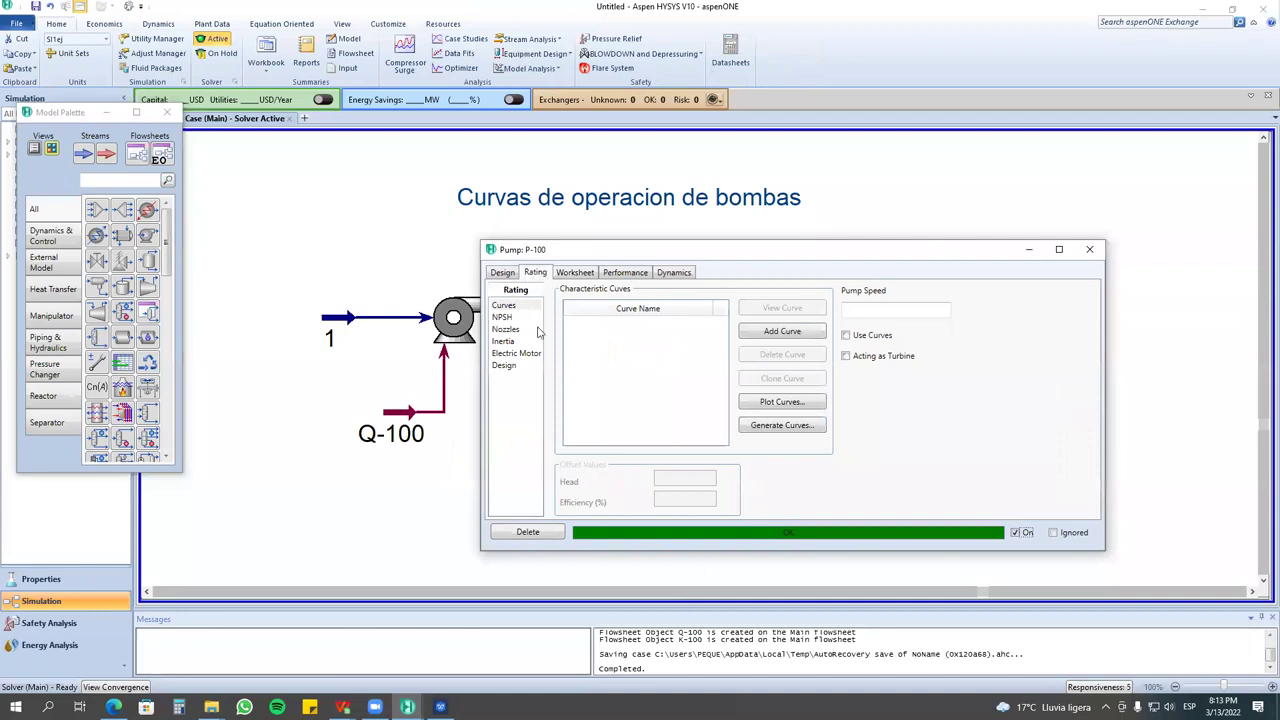
left_click(782, 331)
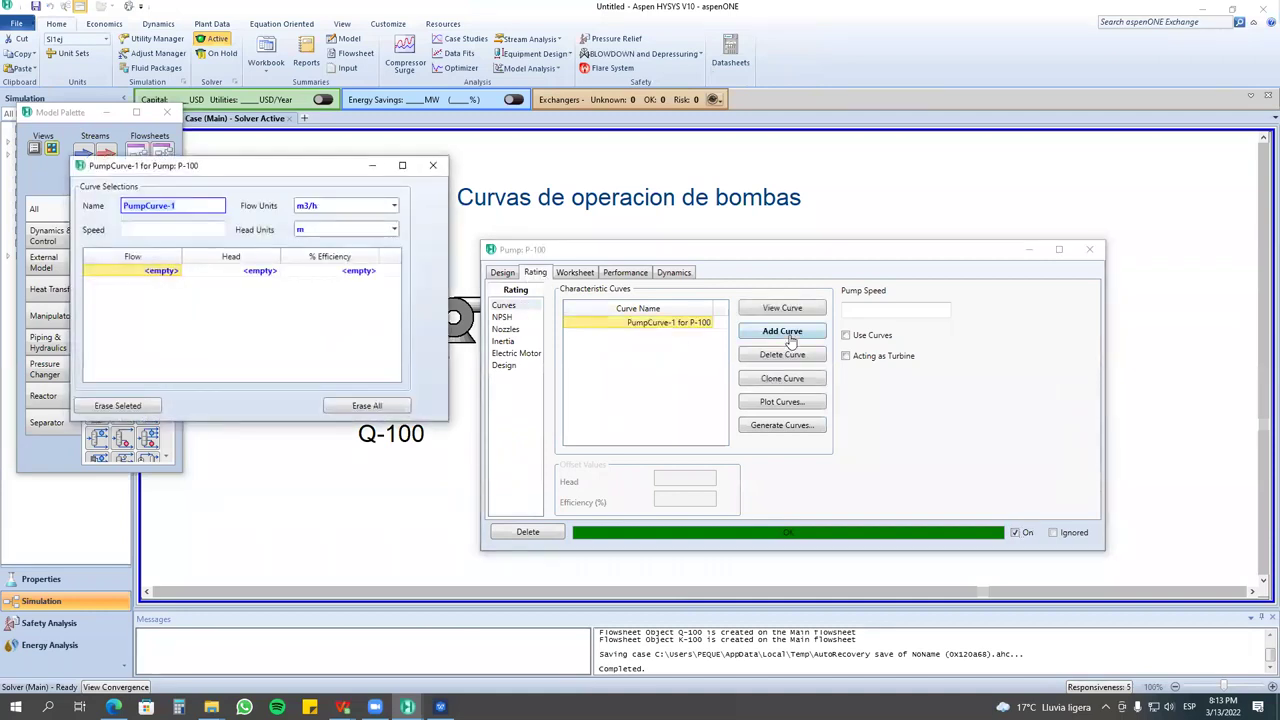
left_click(433, 165)
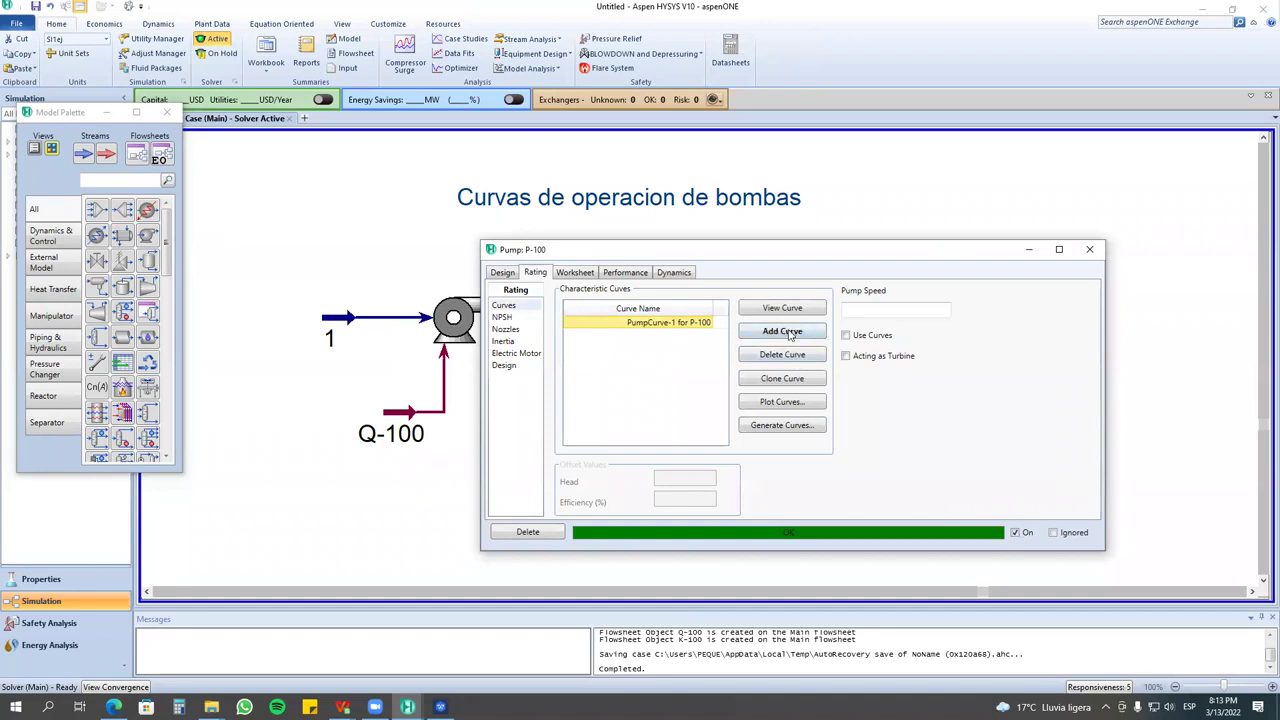
left_click(465, 194)
left_click(788, 335)
left_click(386, 108)
left_click(782, 331)
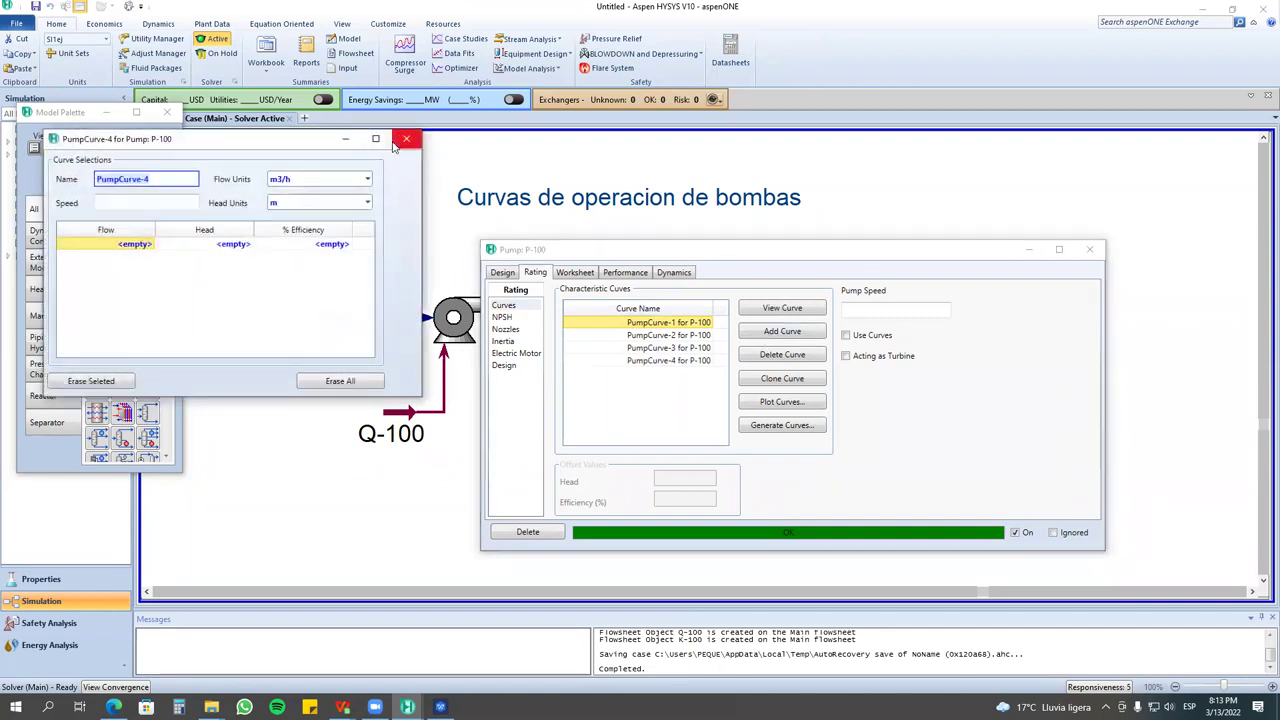
left_click(412, 139)
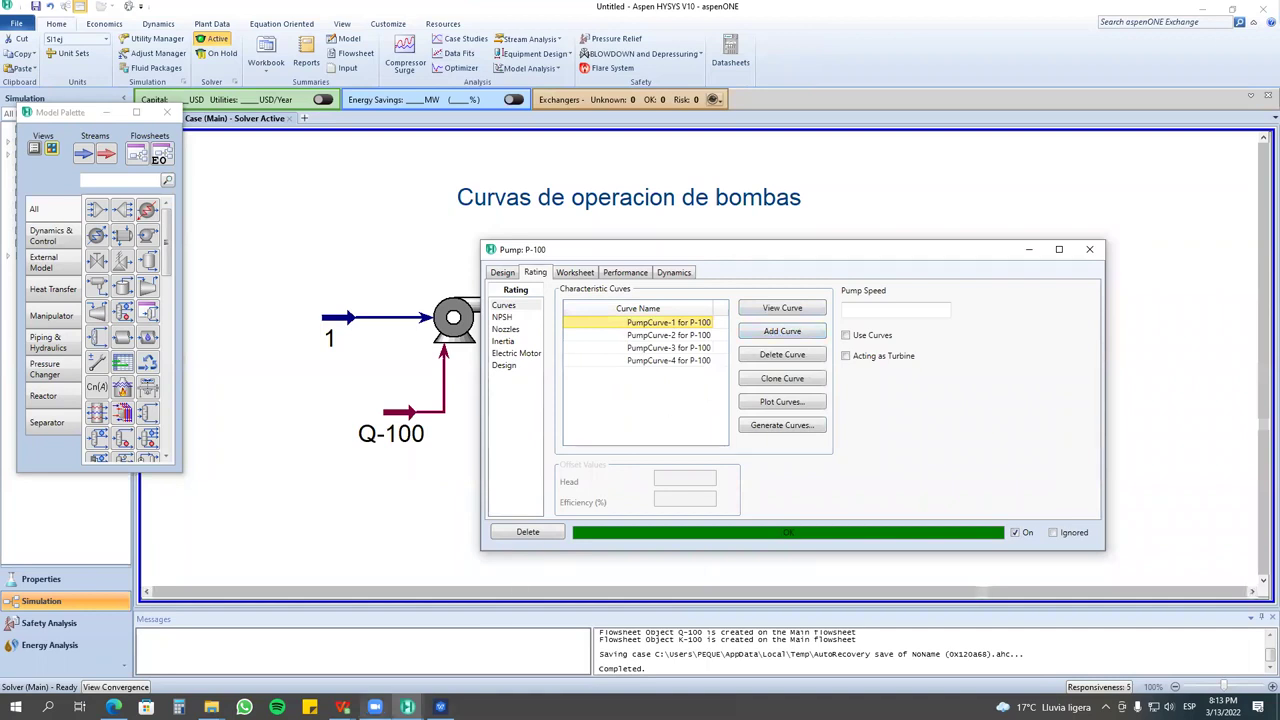
Switch to the pump data spreadsheet and review the head columns for the five impellers.
mouse_move(342, 707)
left_click(441, 636)
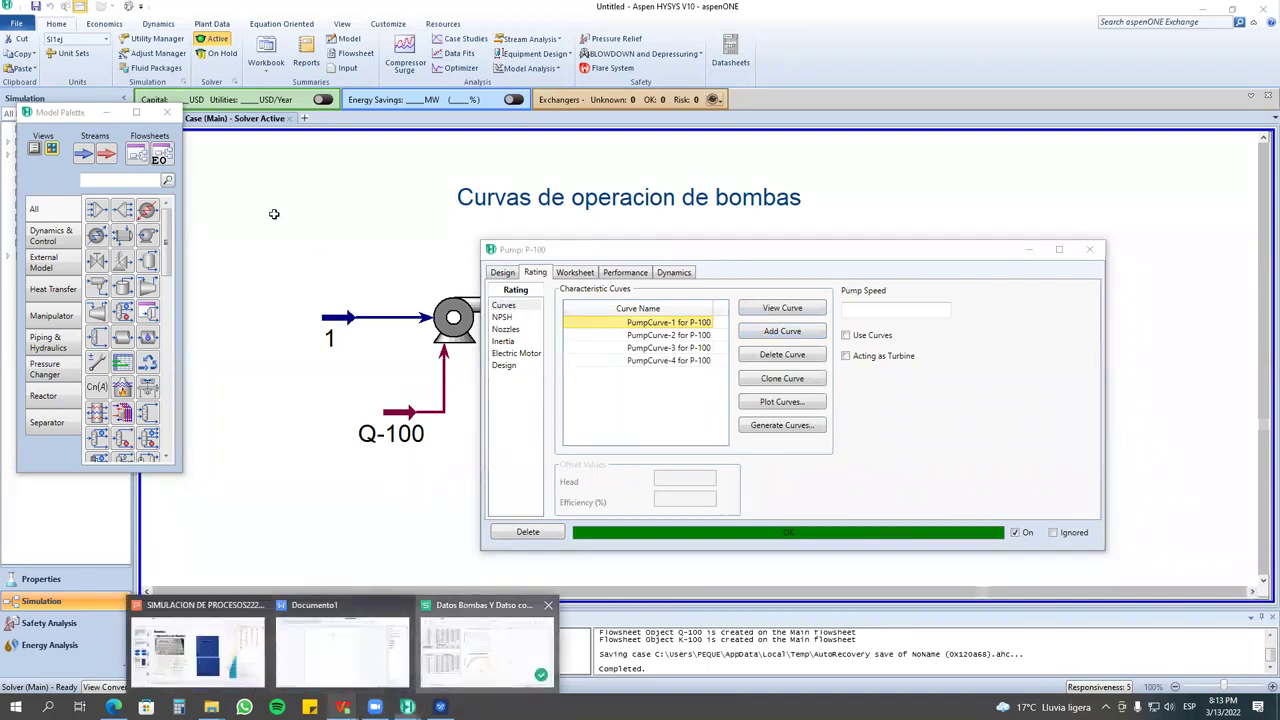
scroll(207, 240, "up", 1)
left_click_drag(172, 167, 212, 286)
left_click_drag(258, 166, 258, 287)
left_click_drag(306, 166, 306, 272)
left_click(351, 168)
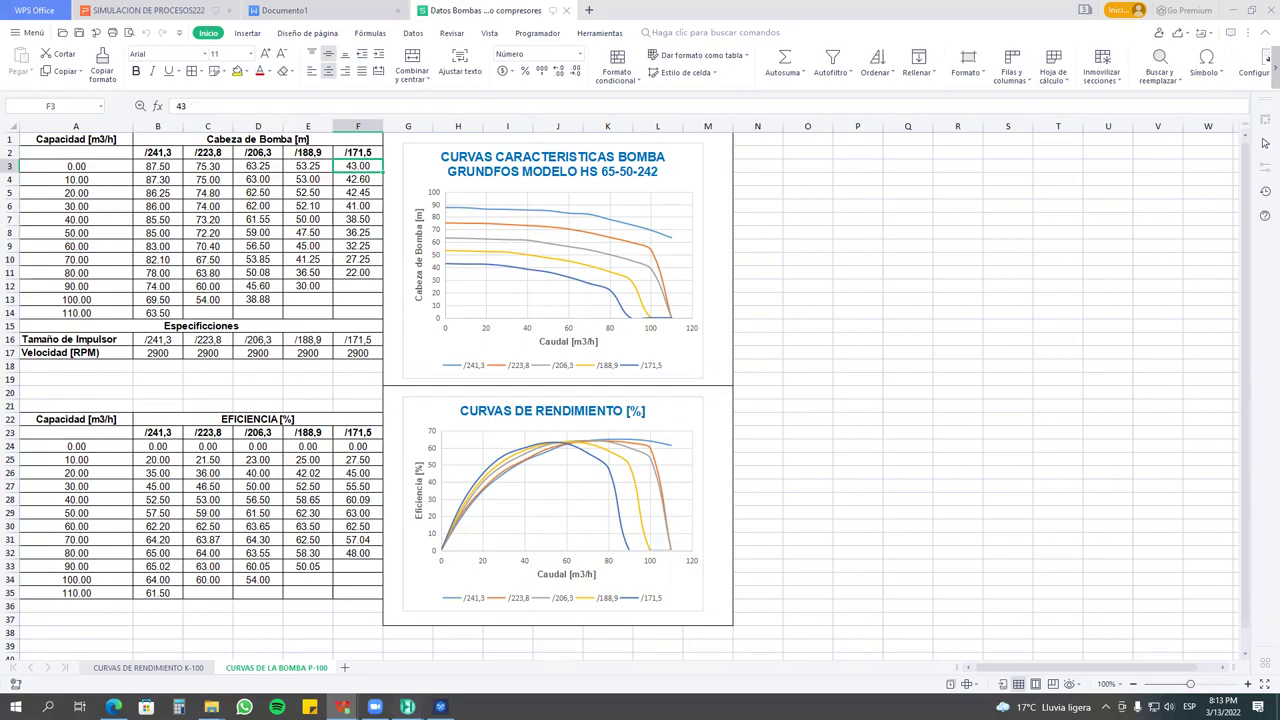
Return to the P-100 window in Aspen HYSYS and add a fifth empty curve, closing its window.
mouse_move(408, 707)
left_click(585, 650)
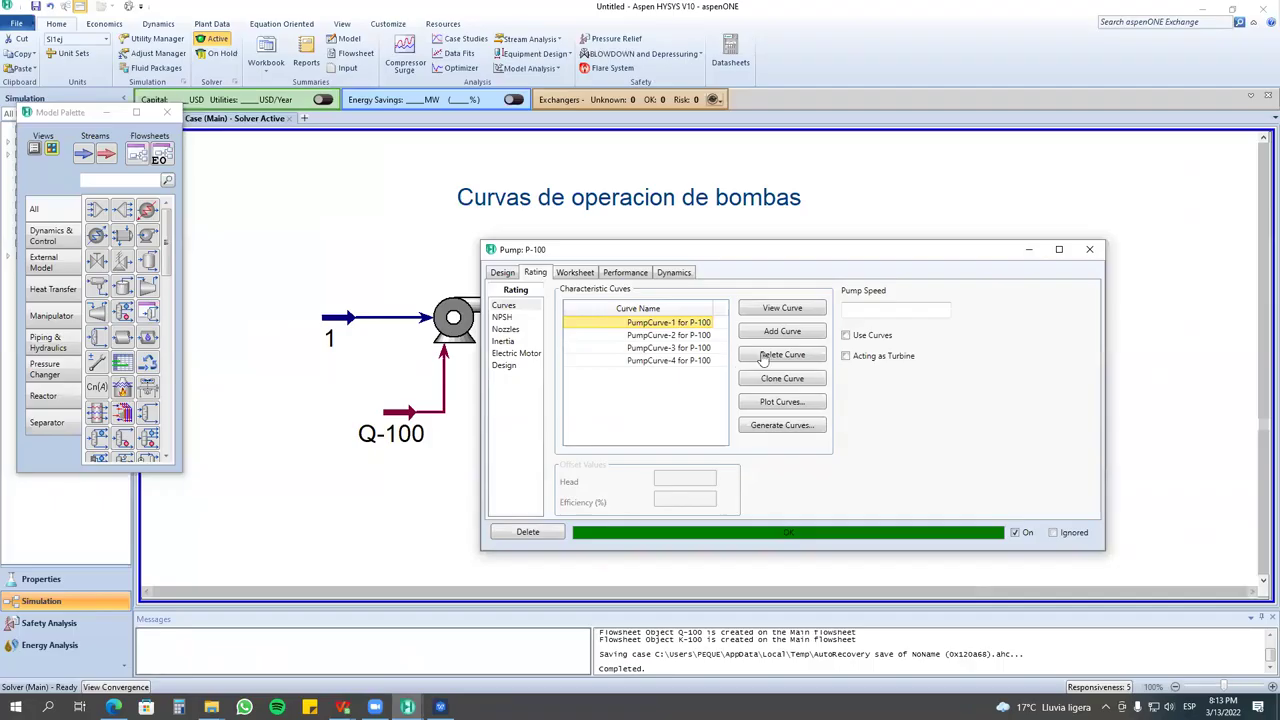
left_click(781, 331)
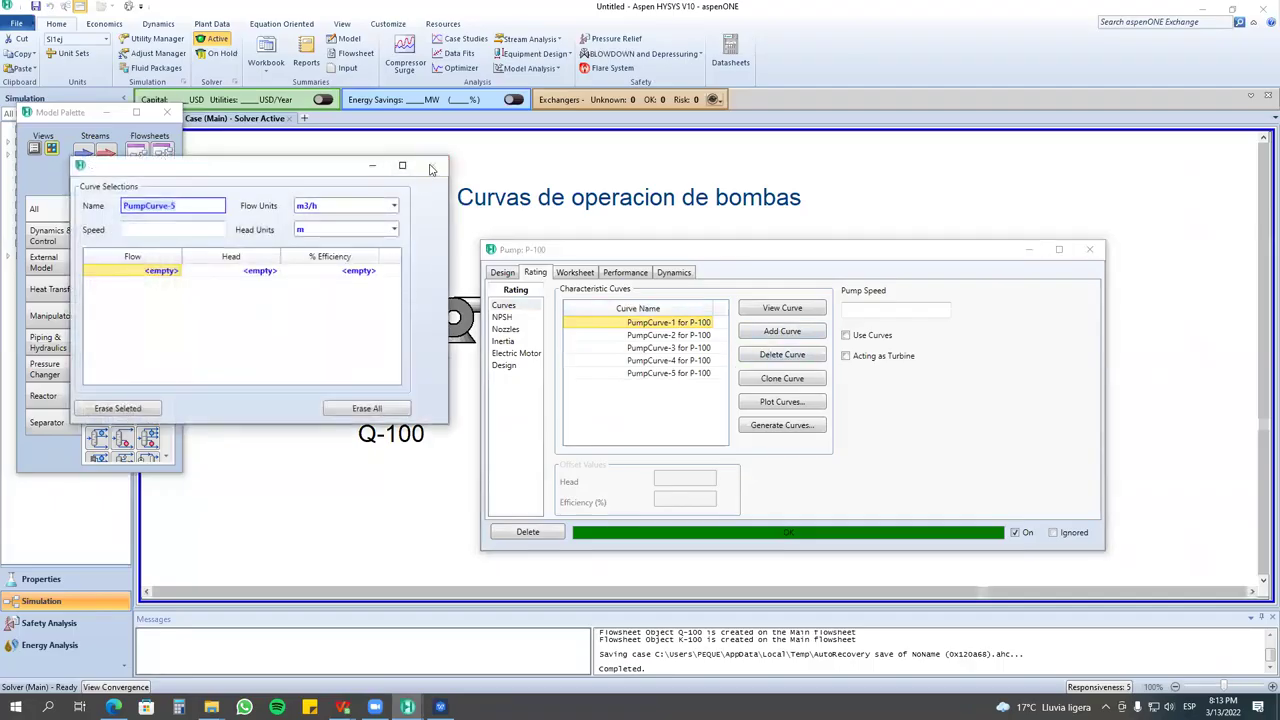
left_click(444, 160)
Switch to the pump data spreadsheet and copy the head table's capacity values from 0 to 110 m3/h.
mouse_move(342, 707)
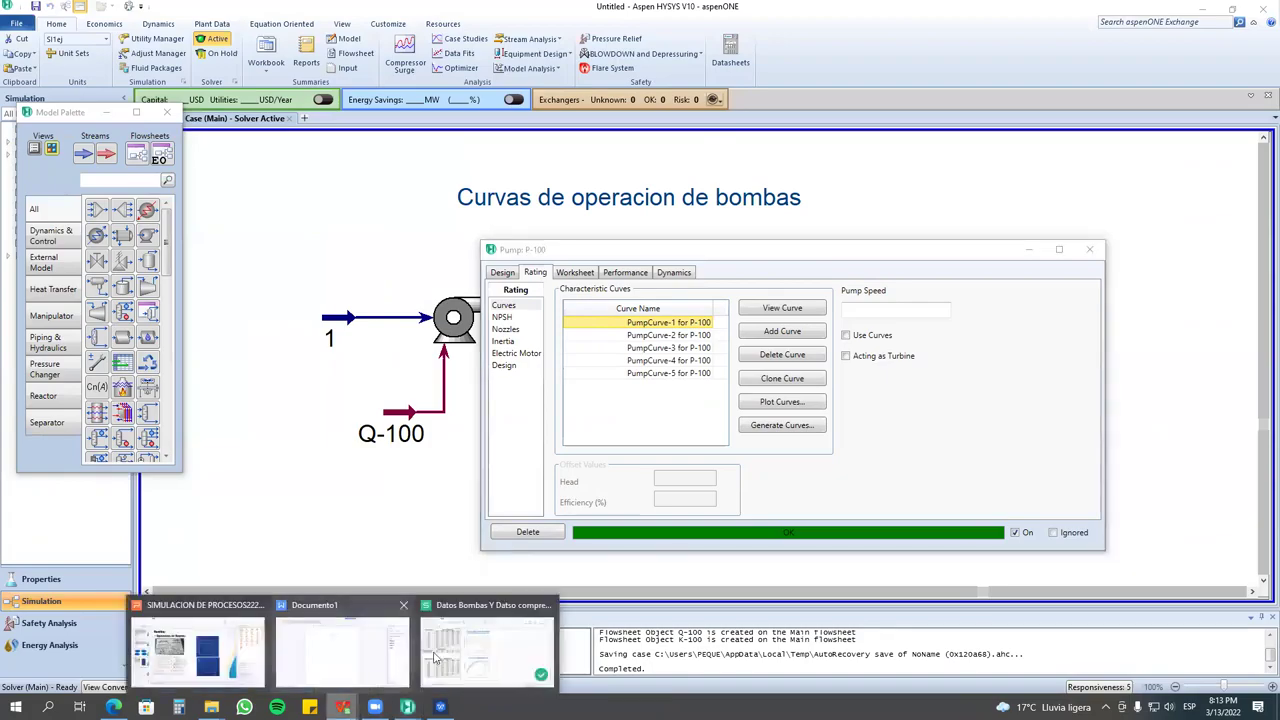
left_click(437, 650)
left_click_drag(104, 166, 88, 311)
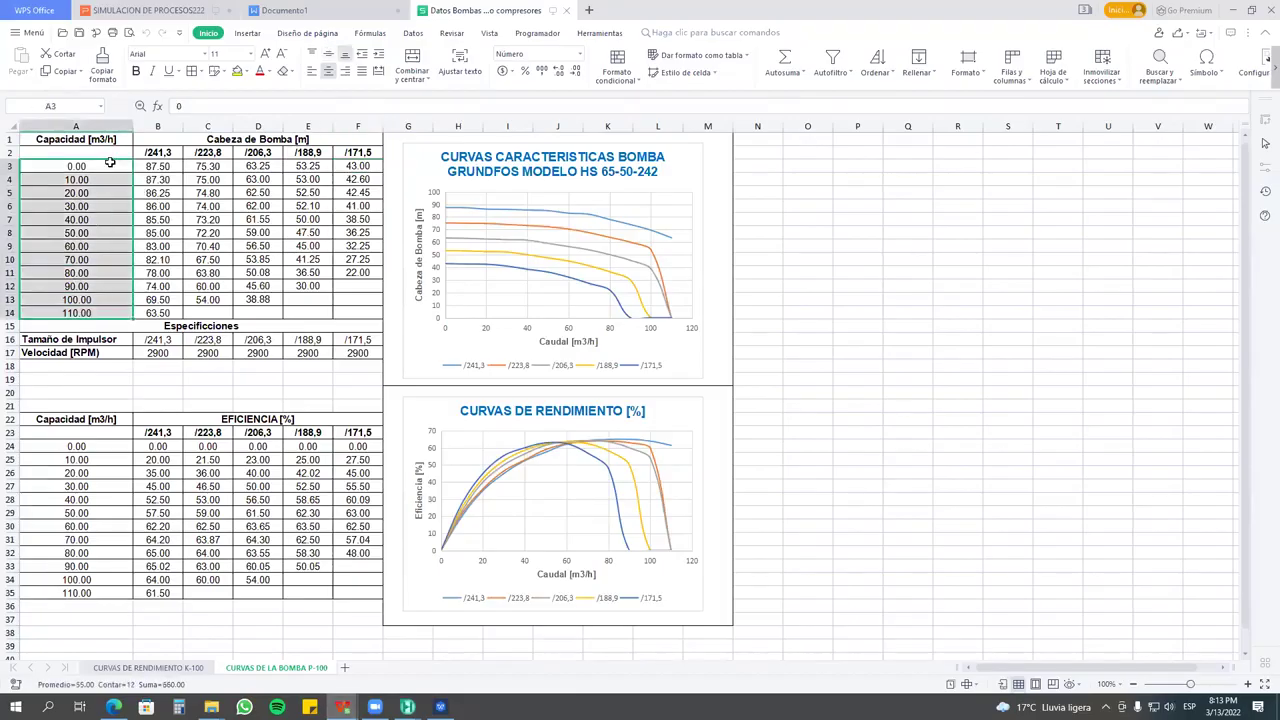
right_click(110, 163)
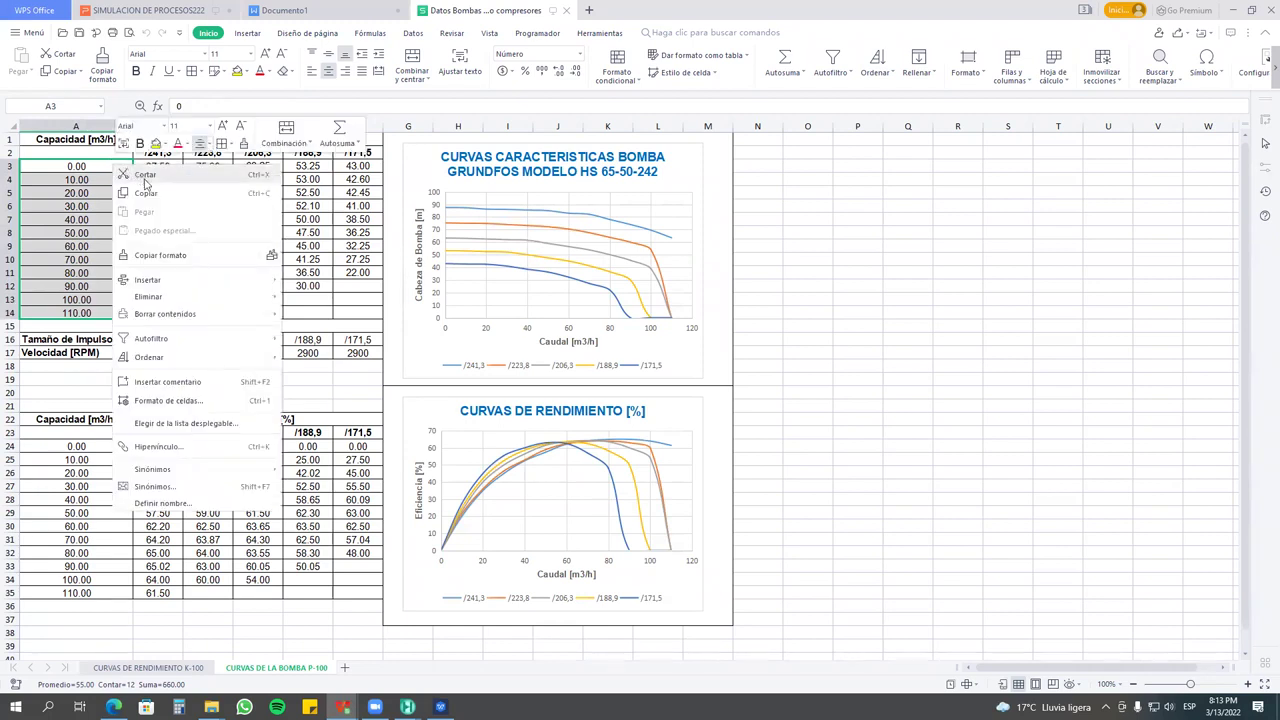
left_click(160, 172)
Open PumpCurve-1 of P-100 in Aspen HYSYS, paste the capacity values as its flow data and check the rows.
mouse_move(407, 707)
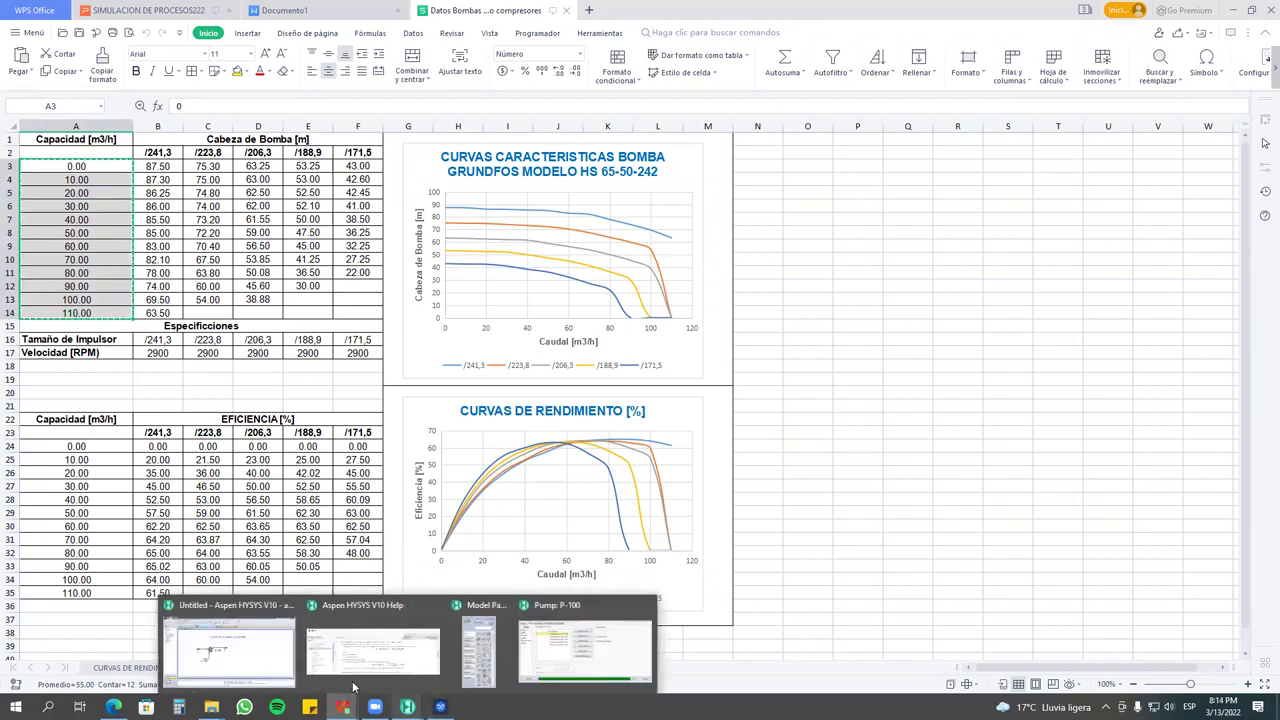
left_click(585, 652)
double_click(695, 323)
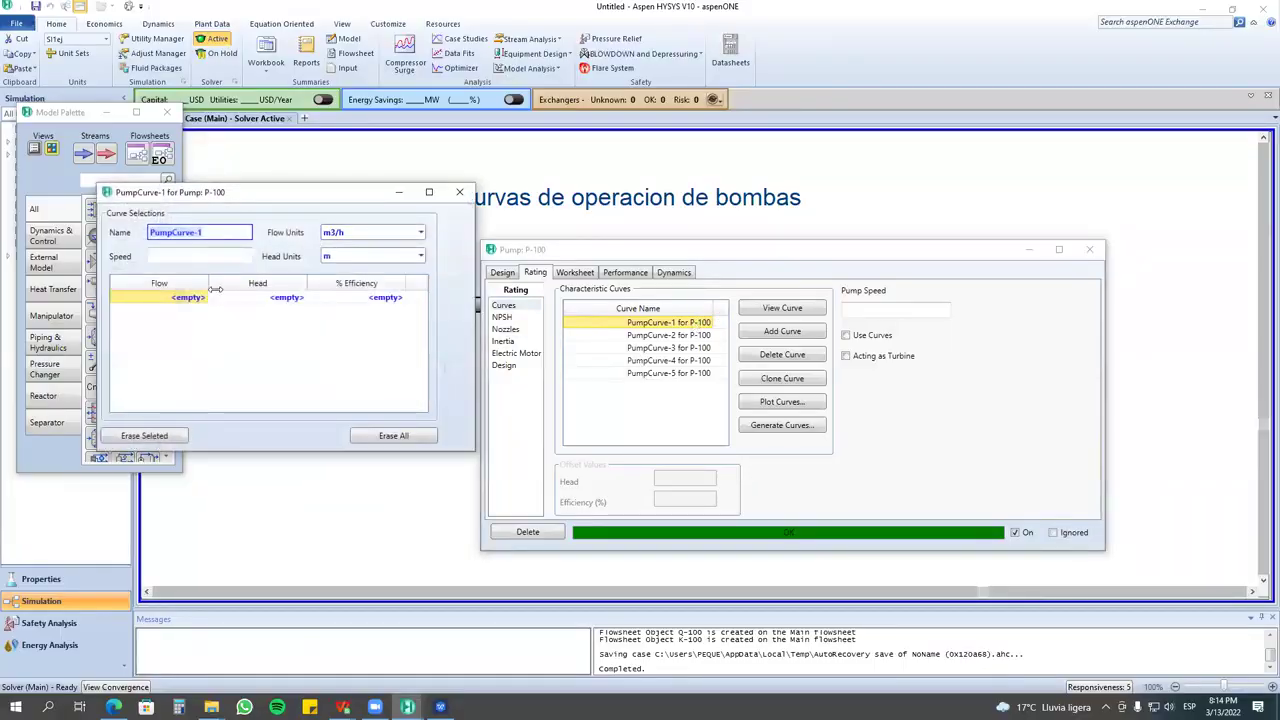
key("ctrl+v")
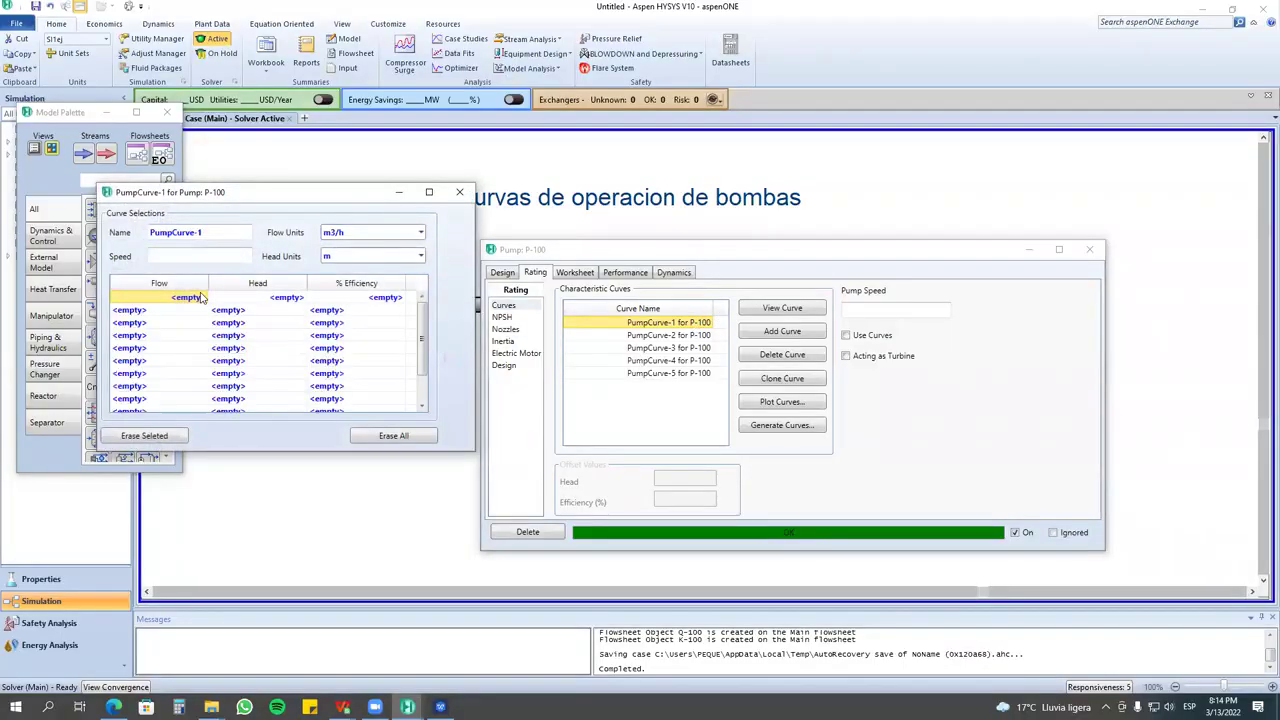
scroll(198, 372, "up", 1)
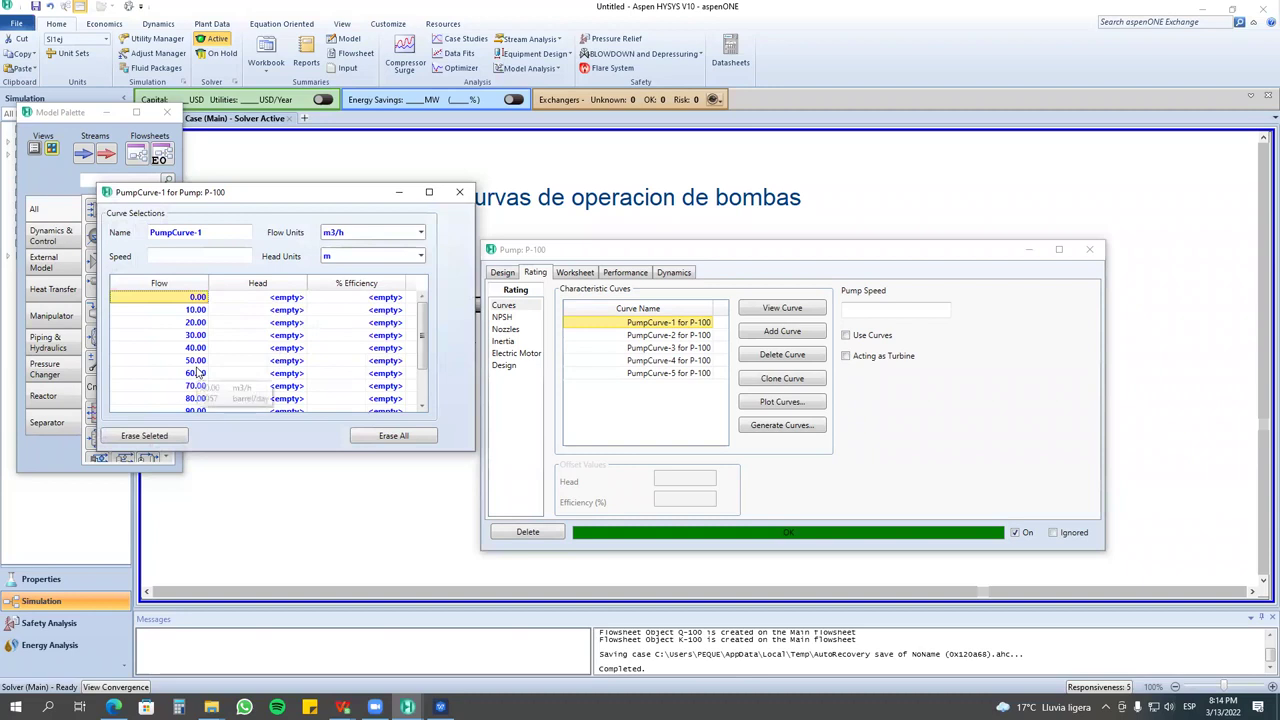
scroll(210, 355, "down", 2)
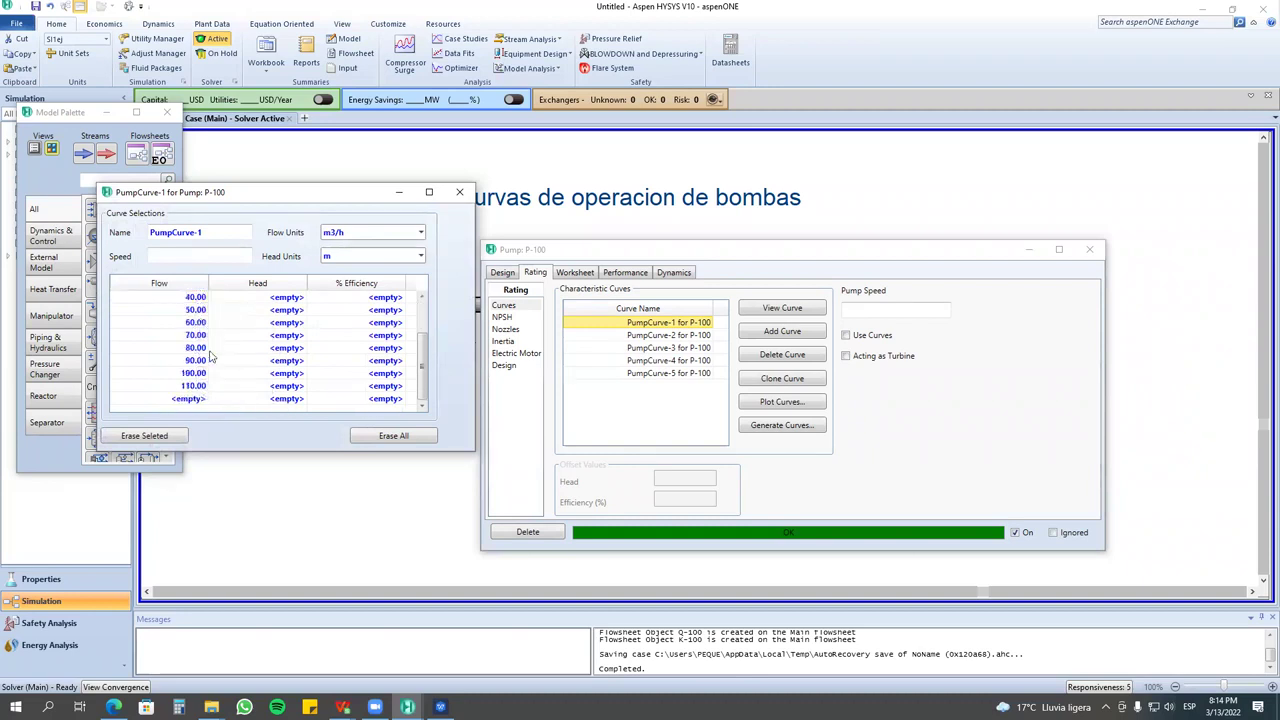
scroll(200, 393, "up", 2)
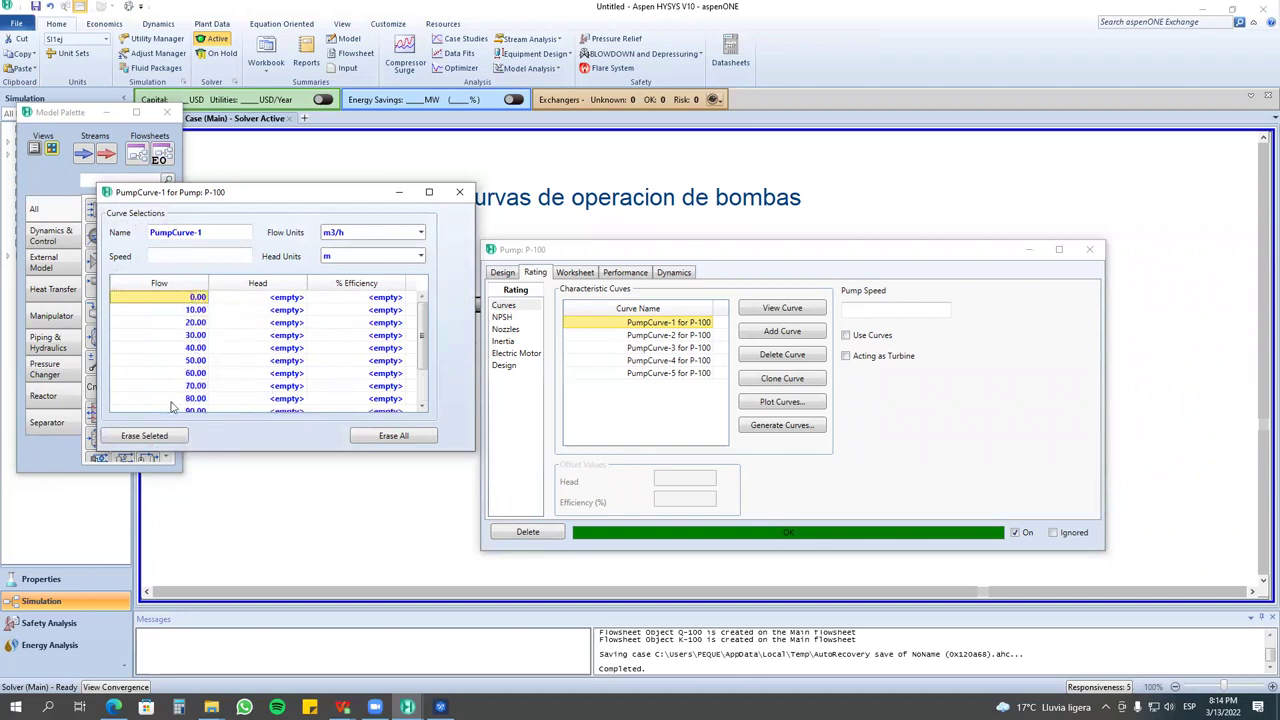
scroll(204, 362, "down", 2)
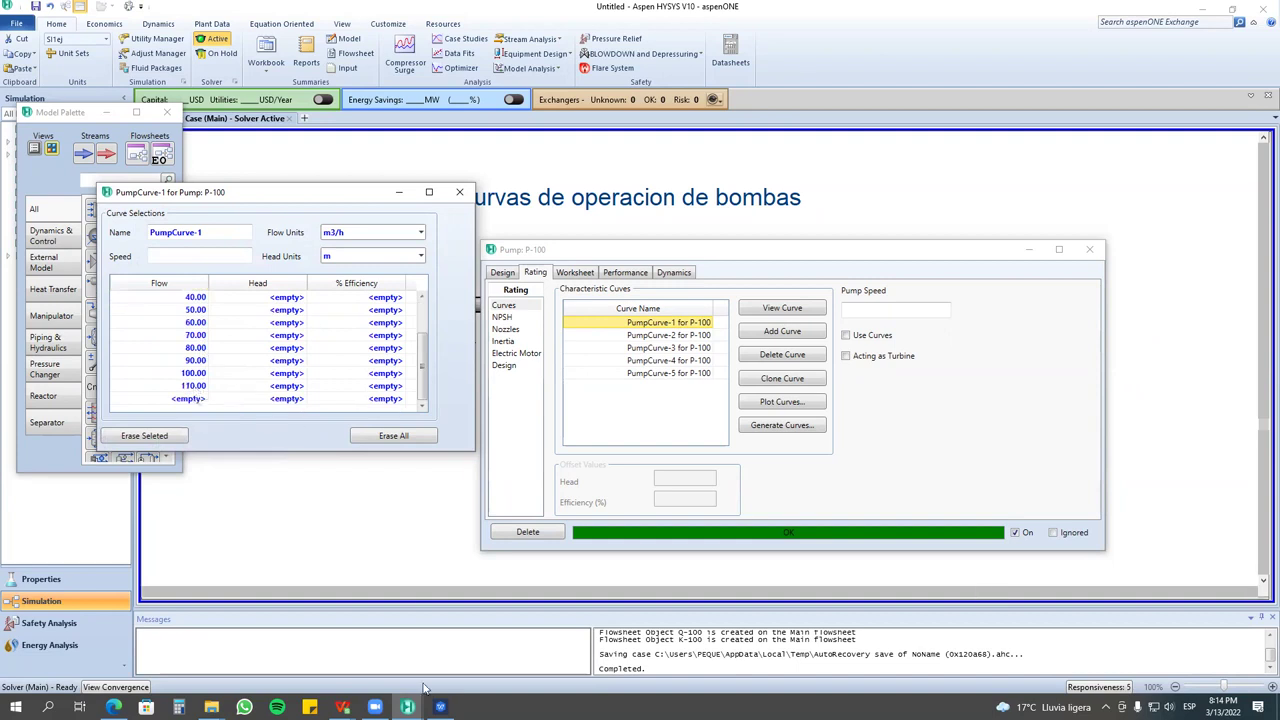
Switch to the pump data spreadsheet and check the /241,3 head column and the other impellers' speed cells.
mouse_move(342, 707)
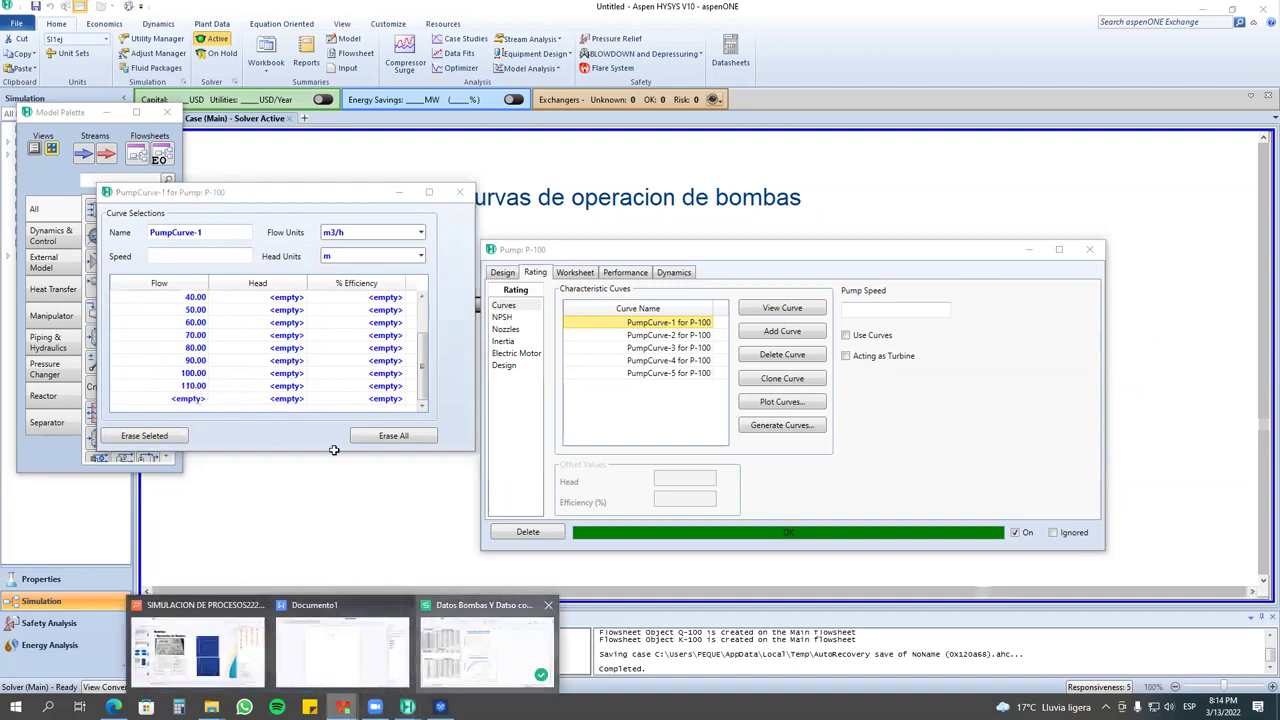
left_click(482, 650)
left_click_drag(163, 166, 162, 316)
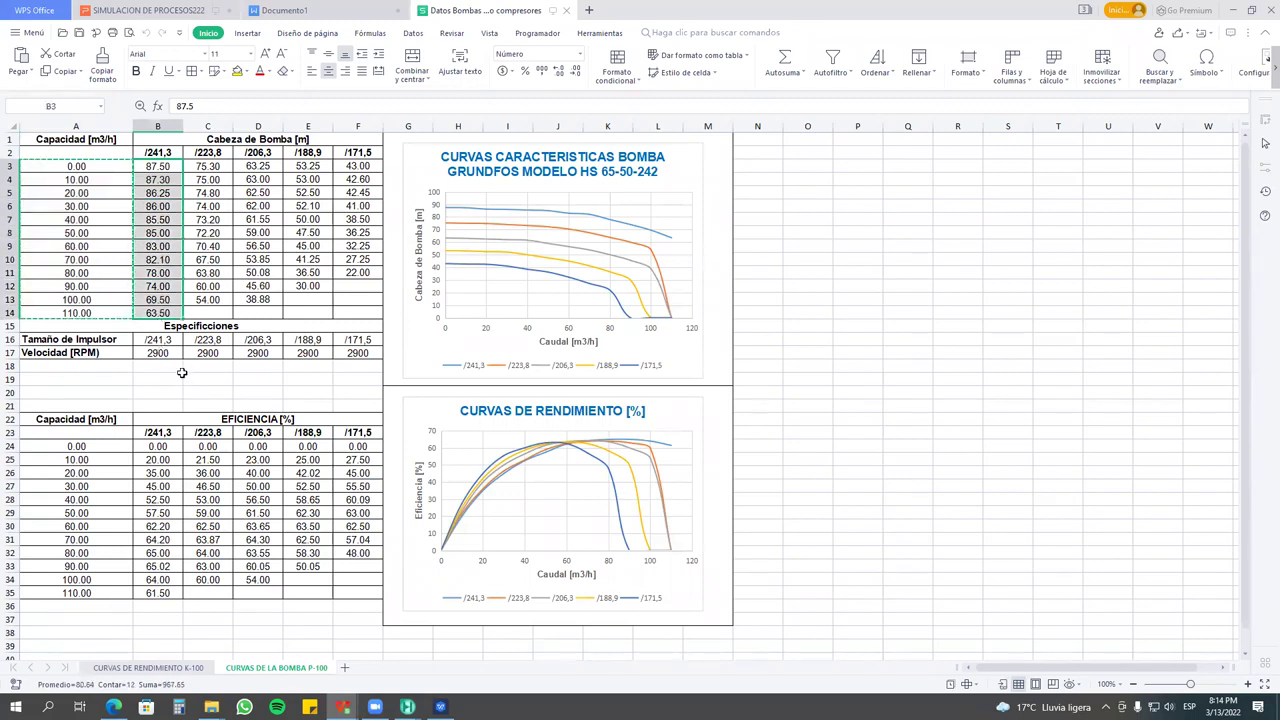
left_click(212, 354)
left_click(260, 353)
left_click(322, 354)
left_click(354, 354)
Set the speeds of impellers /223,8, /206,3, /188,9 and /171,5 to 2750, 2500, 1800 and 1200 RPM, and review the speed row.
left_click(210, 354)
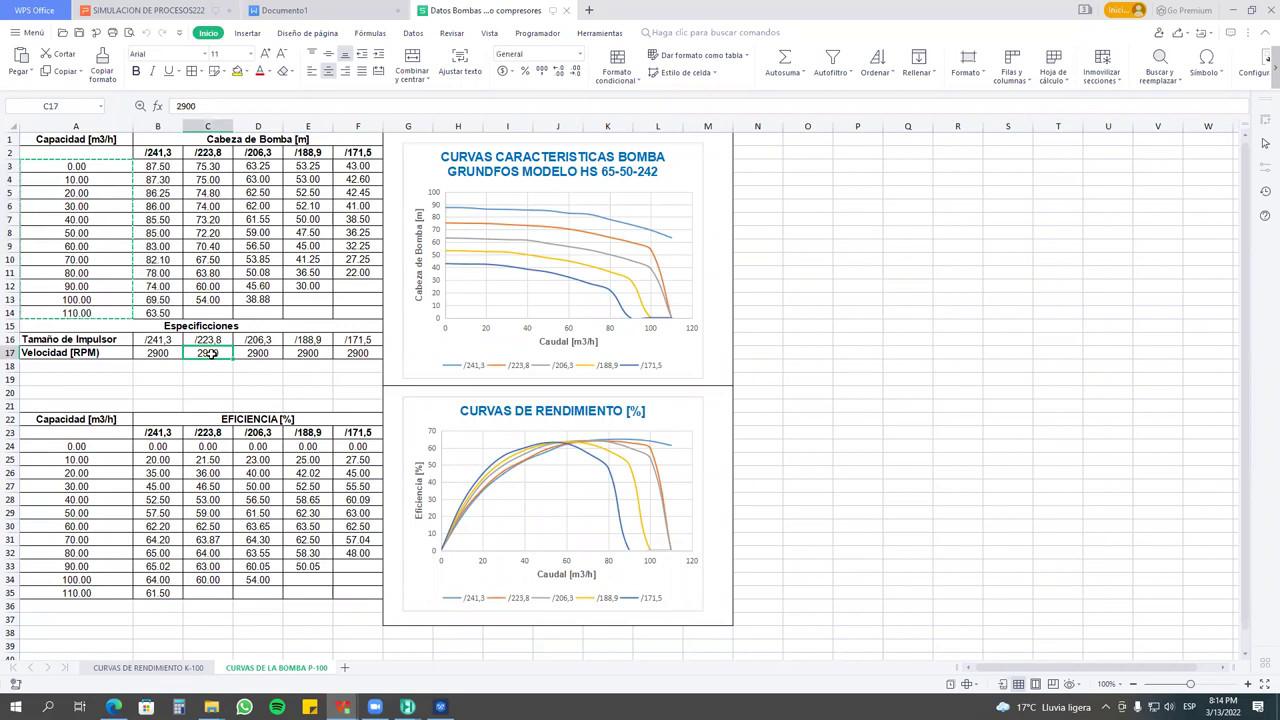
type("2")
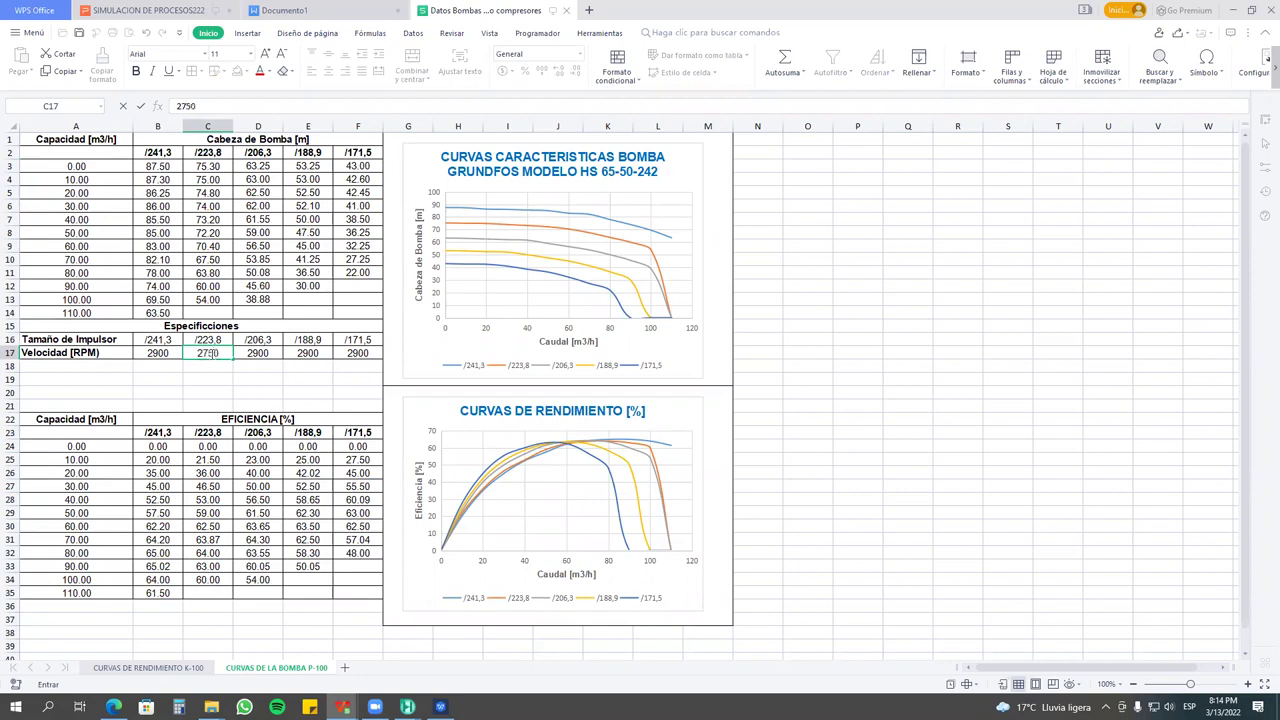
key("Tab")
type("2500")
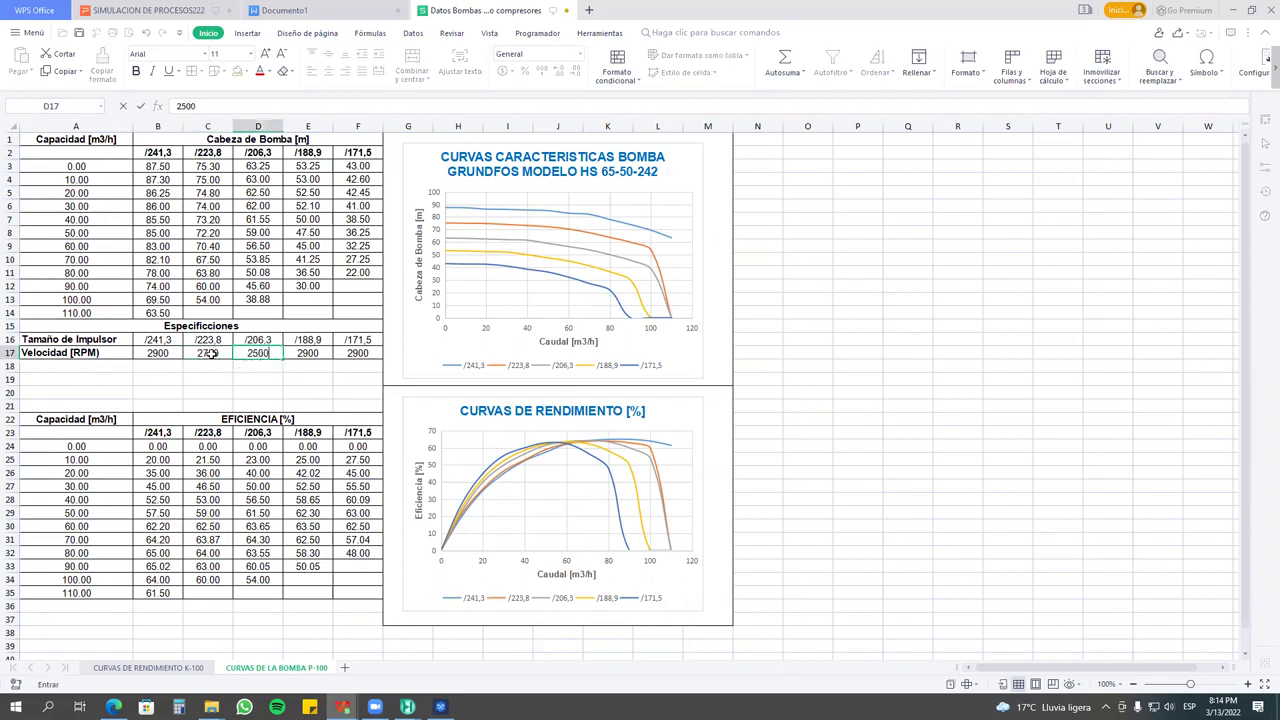
key("Return")
key("Up")
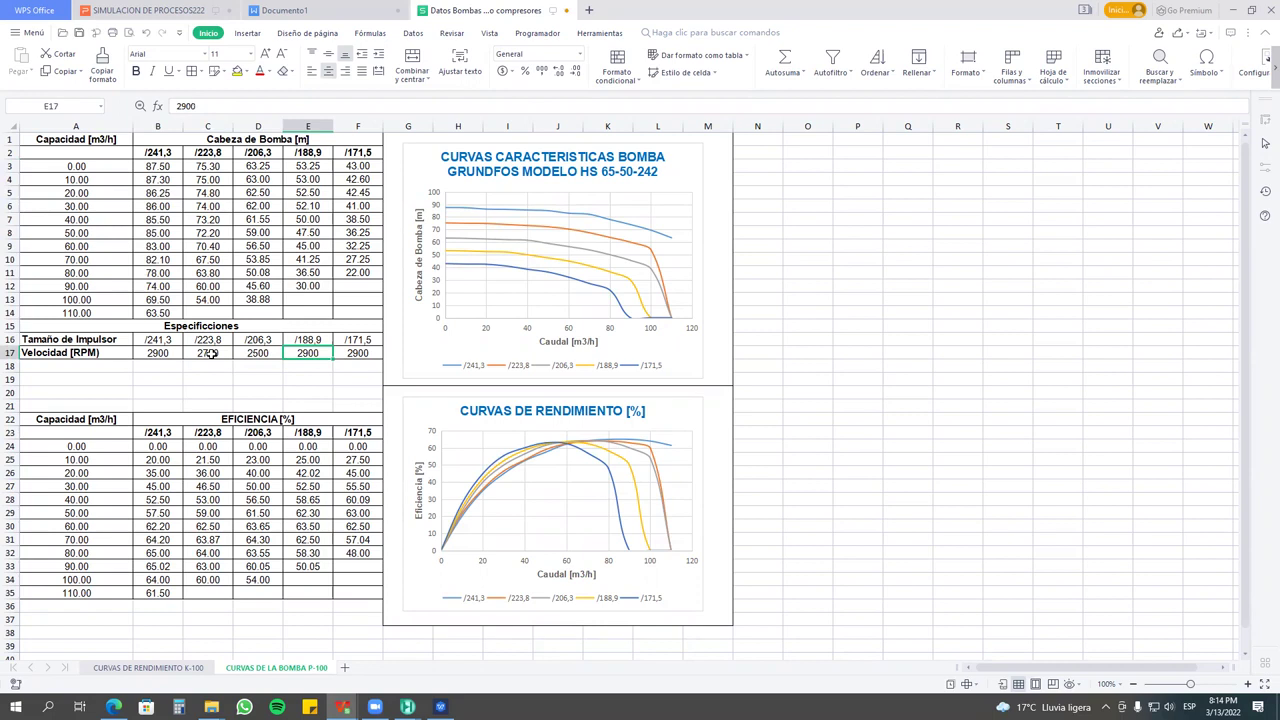
type("1800")
key("Tab")
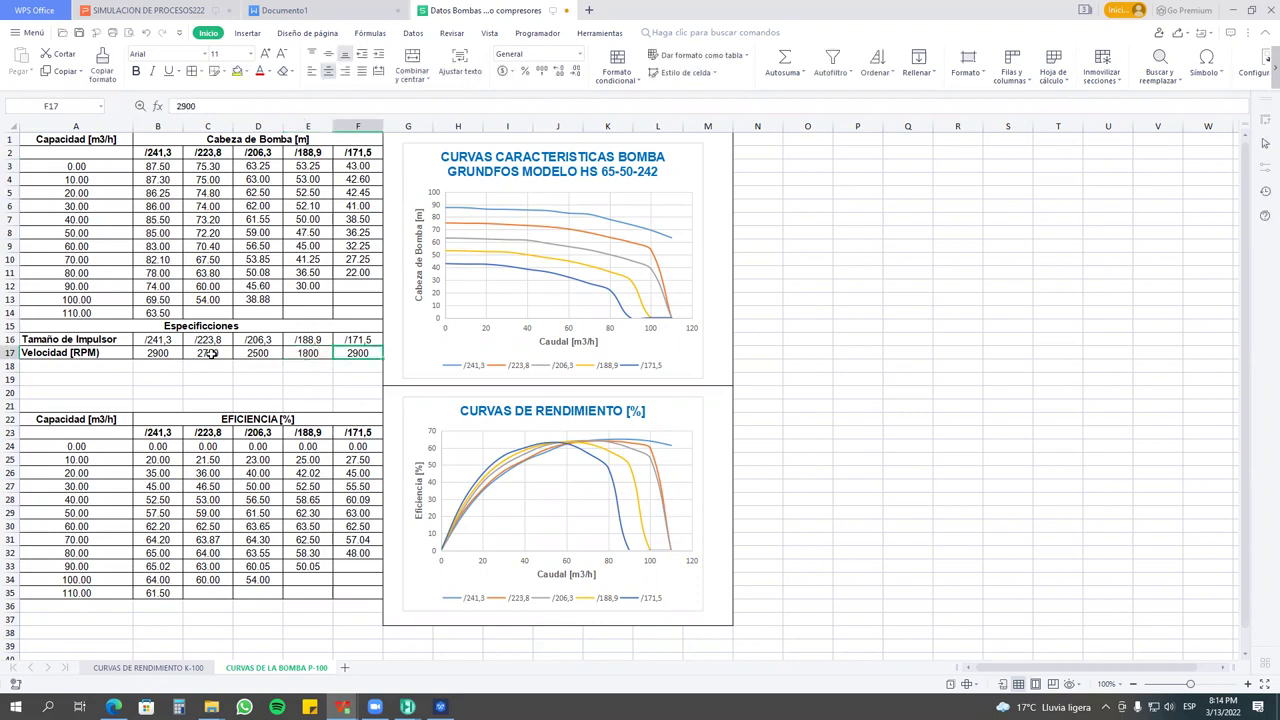
type("1200")
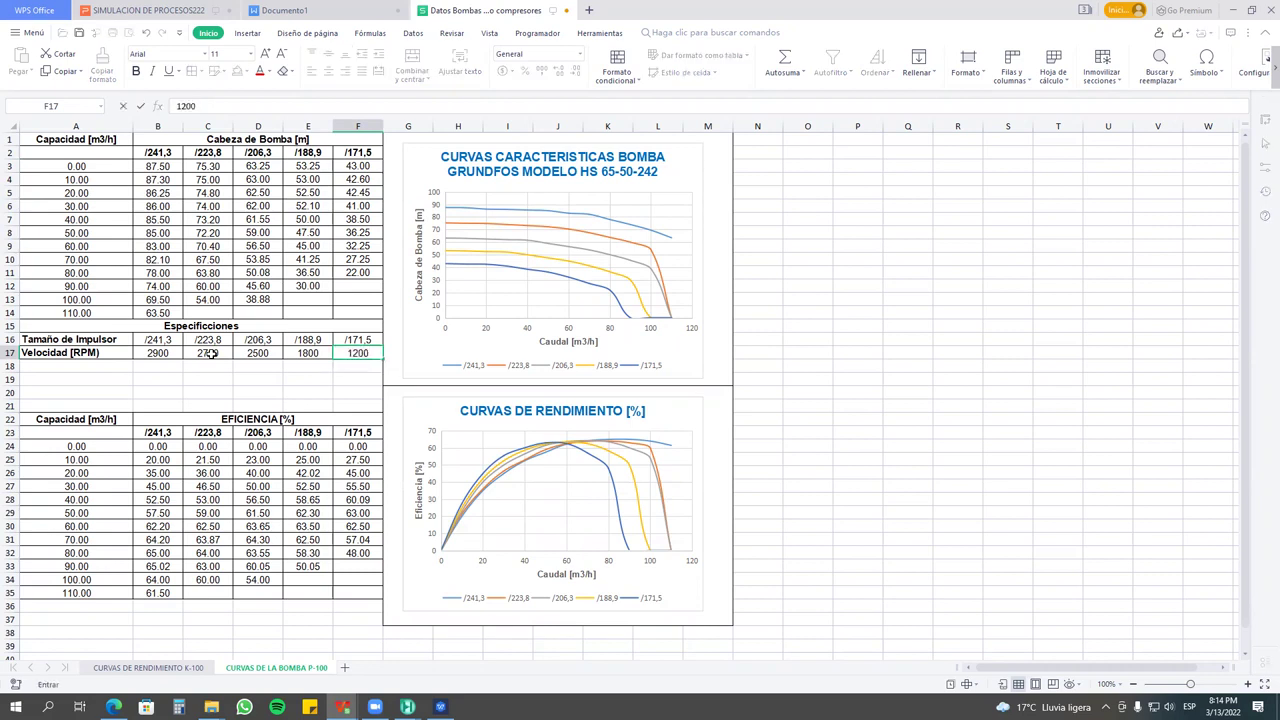
key("Return")
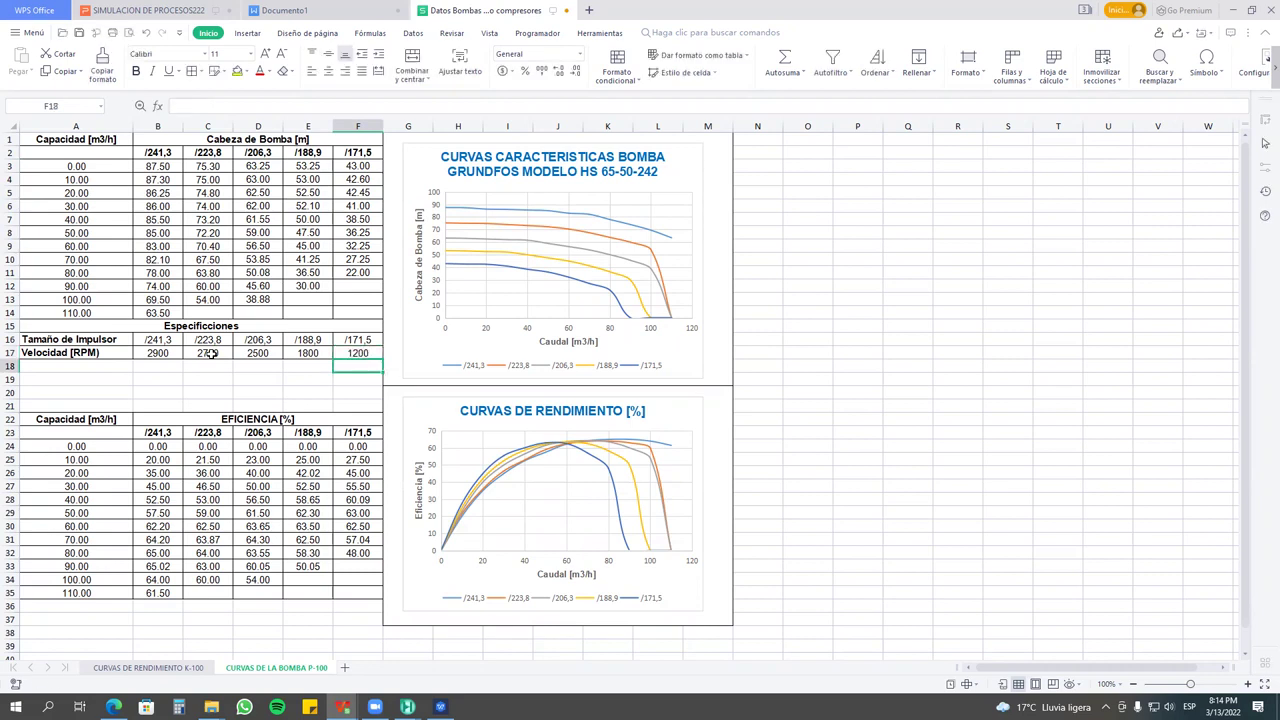
left_click_drag(147, 356, 366, 357)
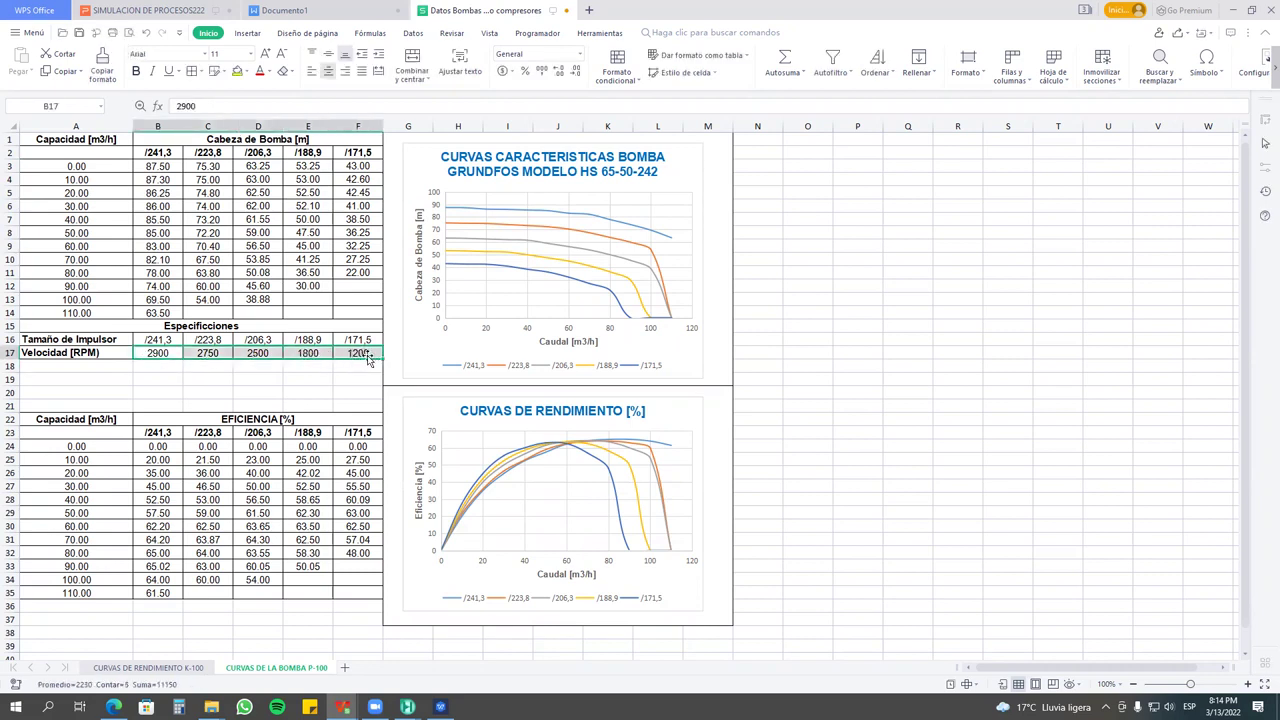
left_click_drag(160, 354, 337, 355)
Copy the /241,3 impeller's head values and paste them into PumpCurve-1's head data in Aspen HYSYS, starting at the 40 m3/h row.
left_click_drag(172, 163, 168, 314)
right_click(158, 170)
left_click(192, 198)
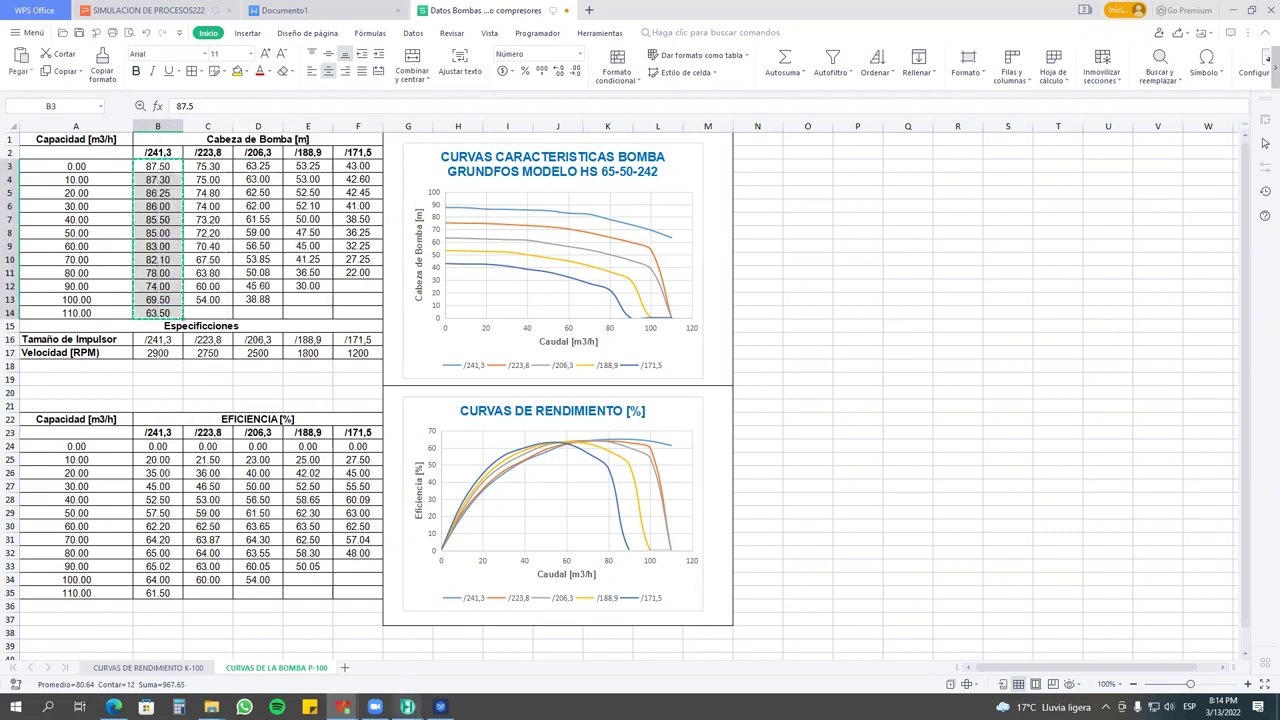
mouse_move(407, 706)
left_click(652, 646)
left_click(270, 297)
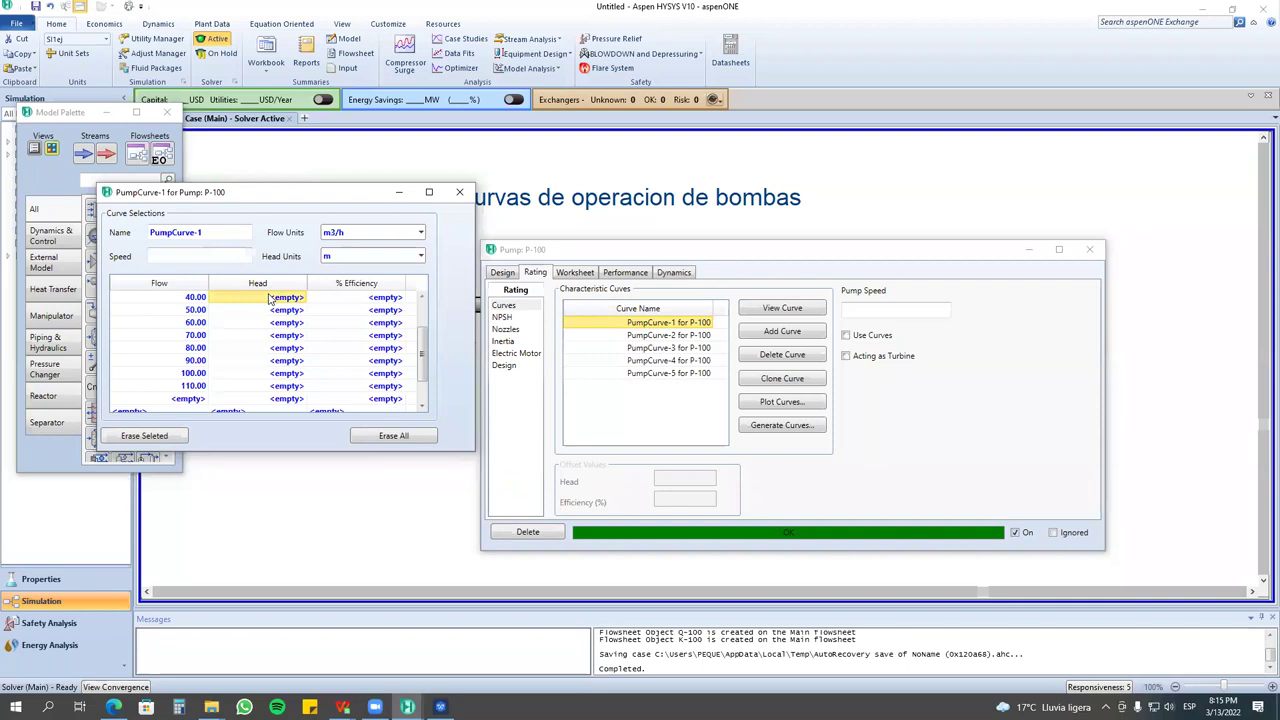
key("ctrl+v")
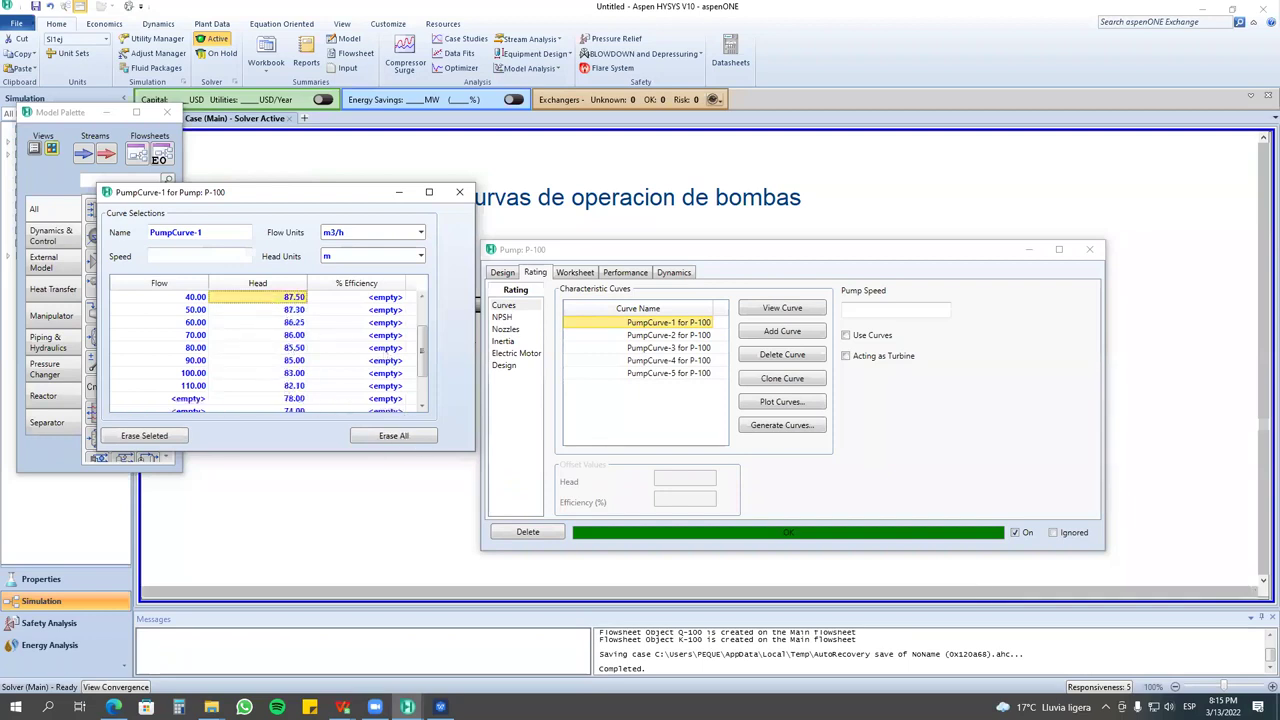
Switch to the pump data spreadsheet and copy the /241,3 impeller's efficiency values.
mouse_move(342, 706)
left_click(487, 648)
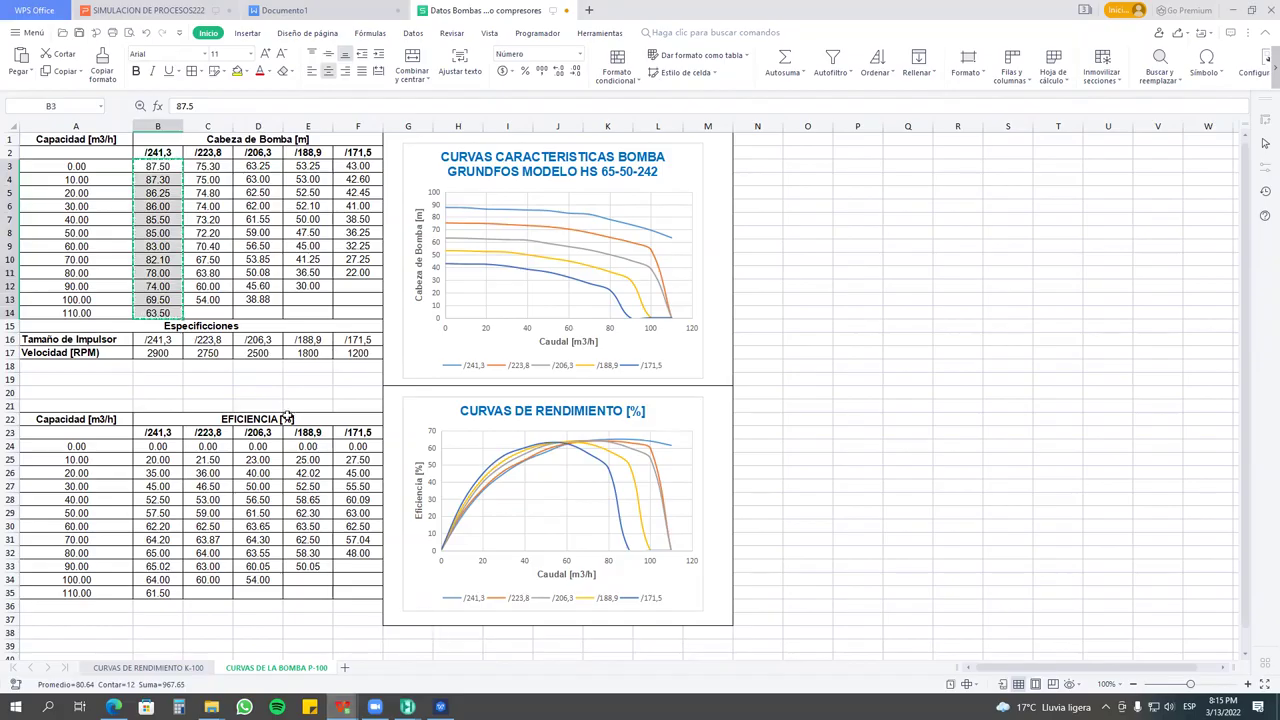
left_click_drag(168, 448, 160, 593)
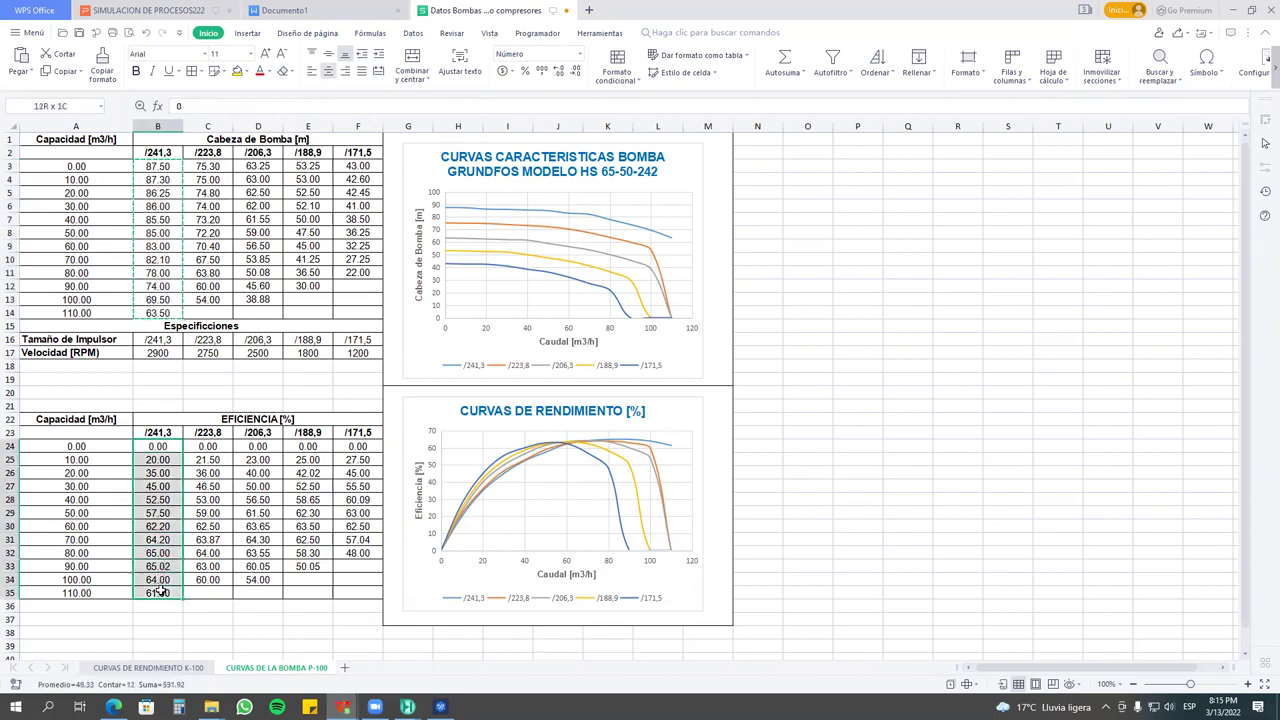
right_click(171, 456)
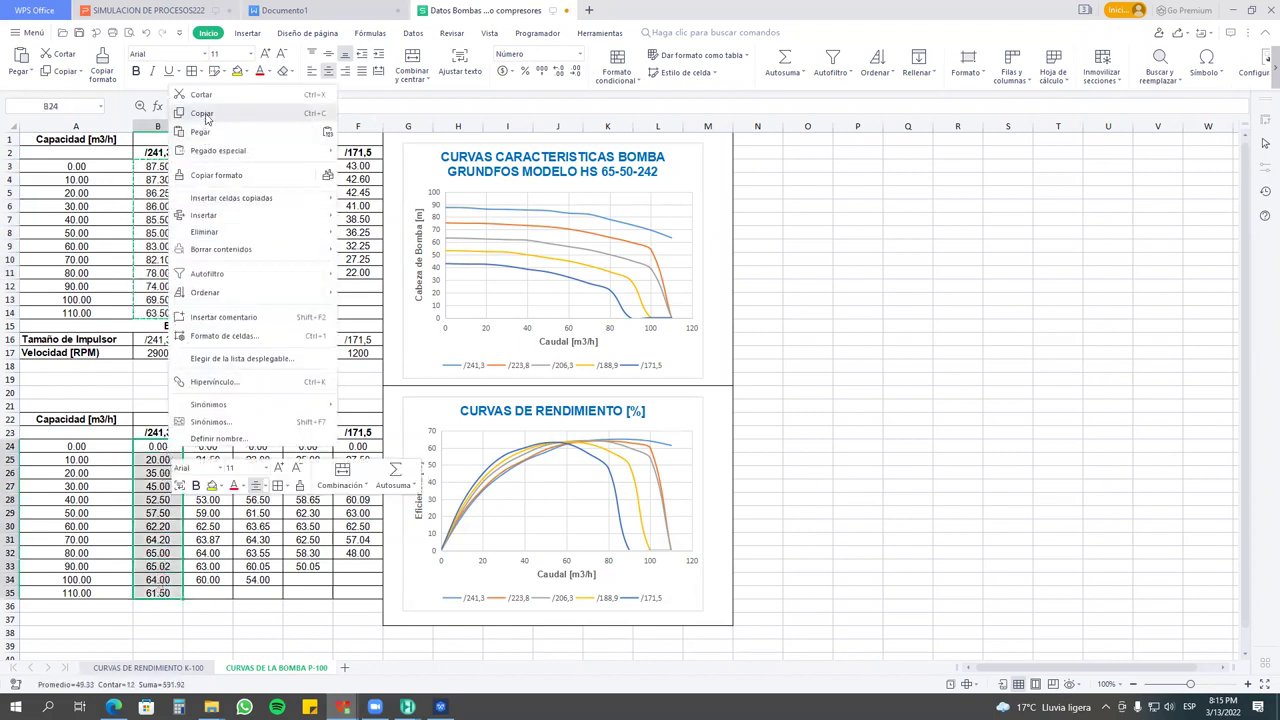
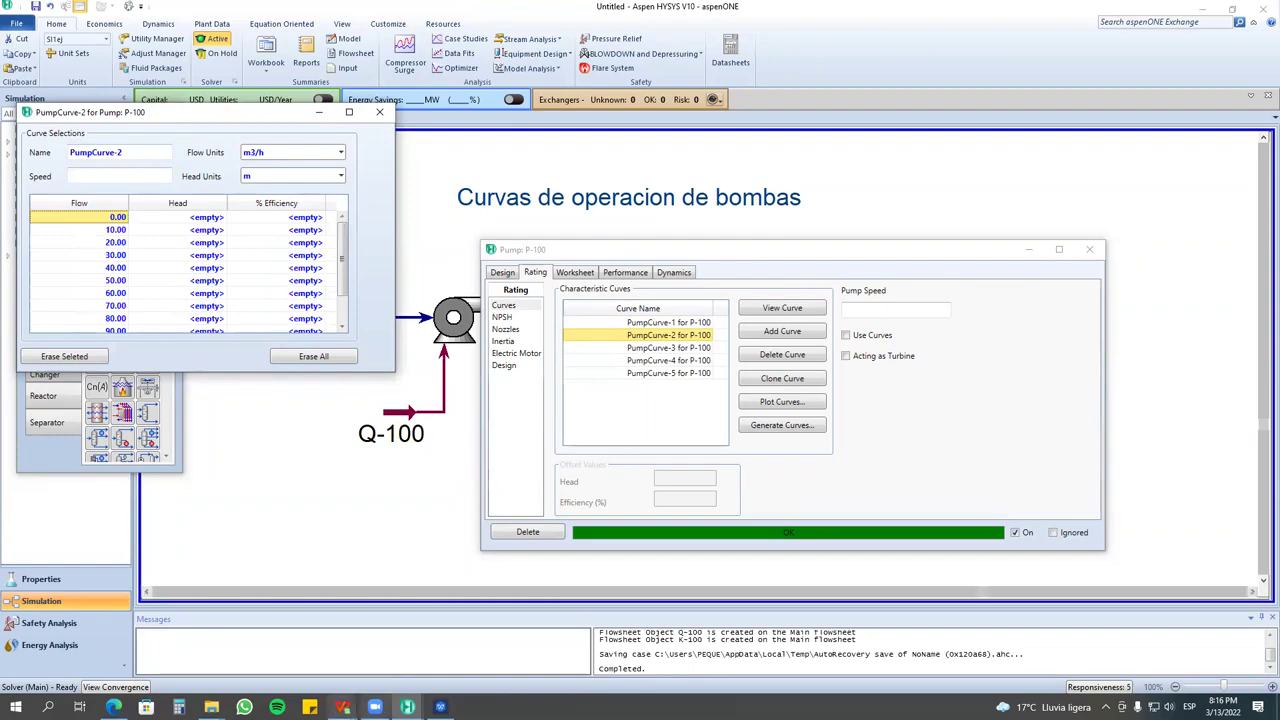
Copy the /223,8 impeller's head values from the spreadsheet and paste them into PumpCurve-2's head data in Aspen HYSYS, starting at zero flow.
left_click(452, 637)
left_click_drag(207, 167, 210, 299)
right_click(214, 172)
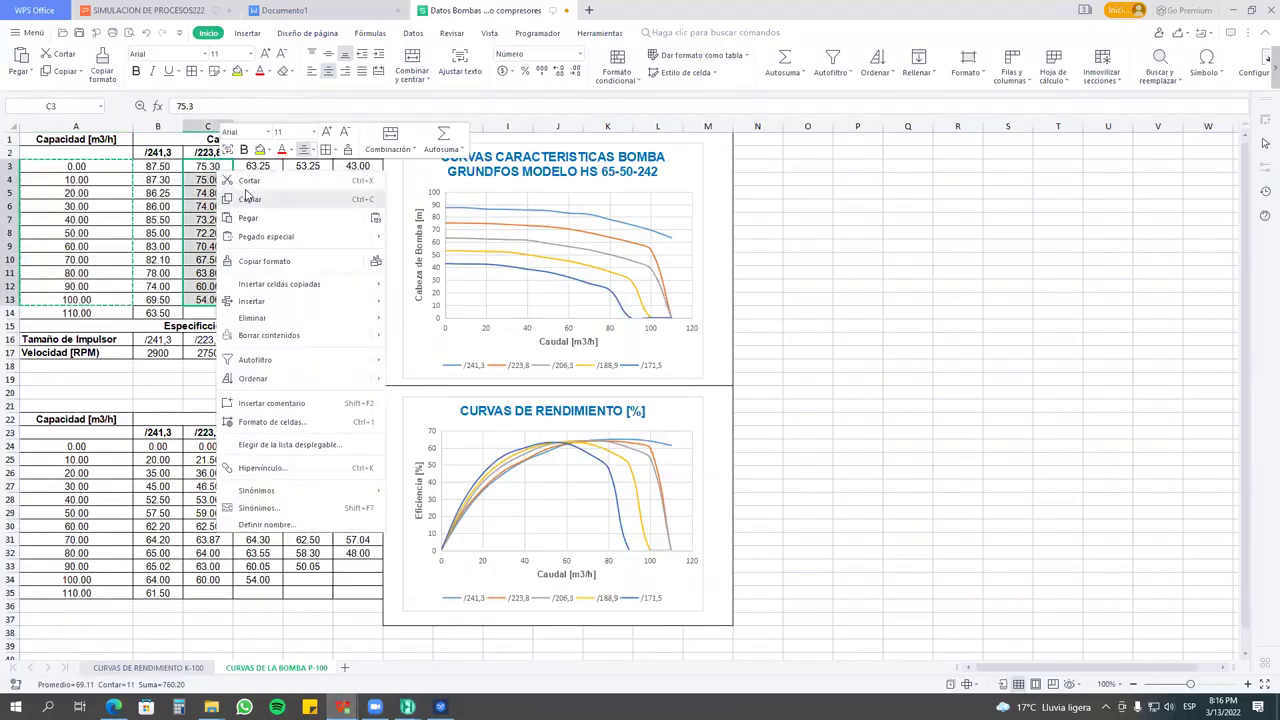
left_click(249, 199)
mouse_move(407, 707)
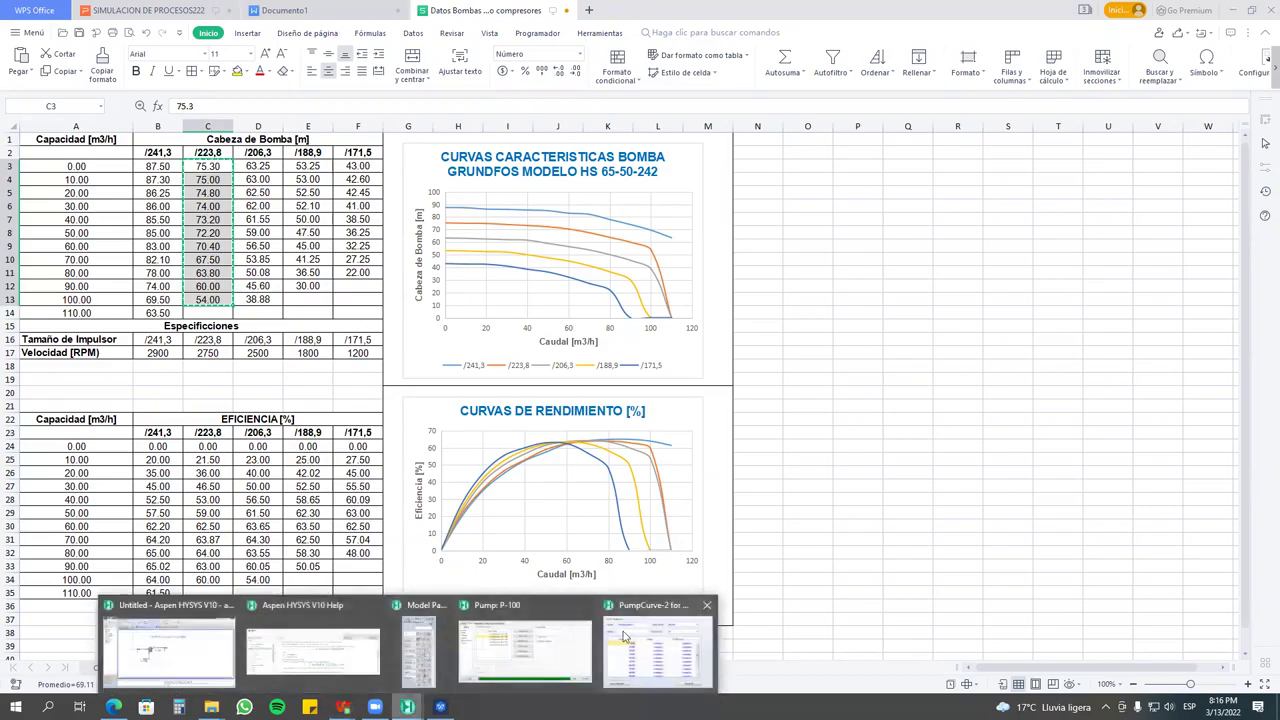
left_click(487, 663)
left_click(207, 217)
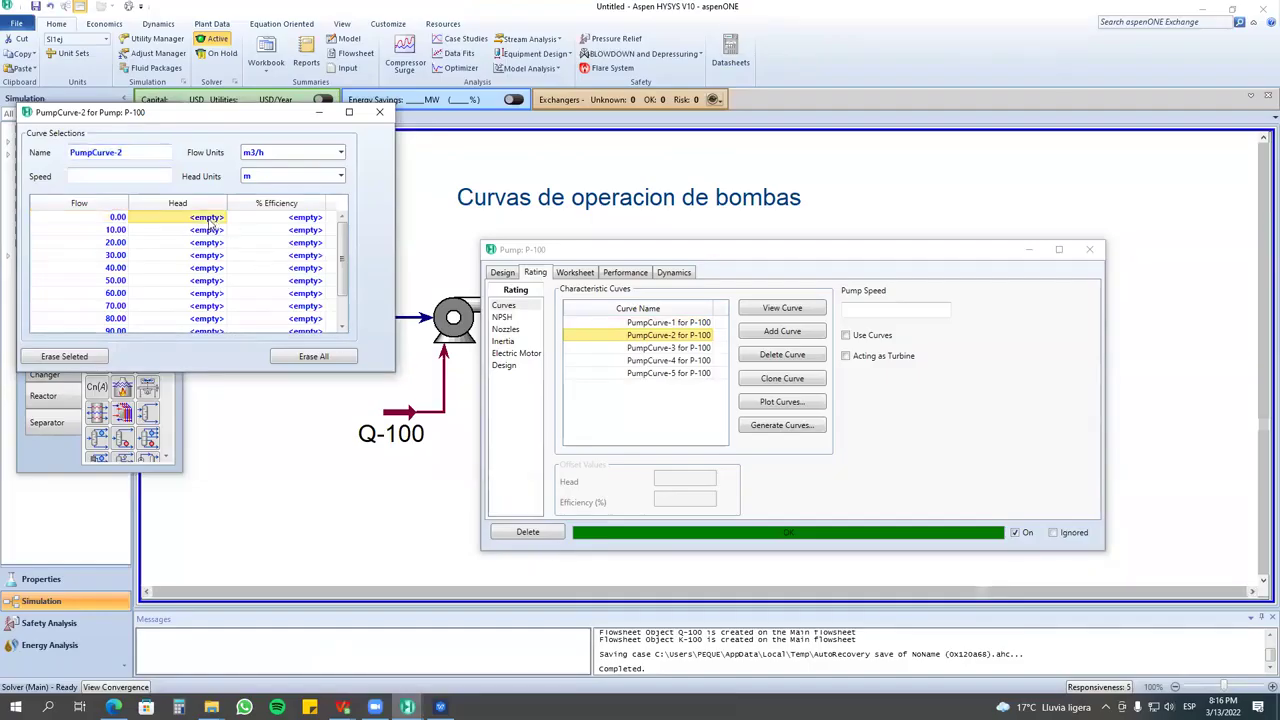
key("ctrl+v")
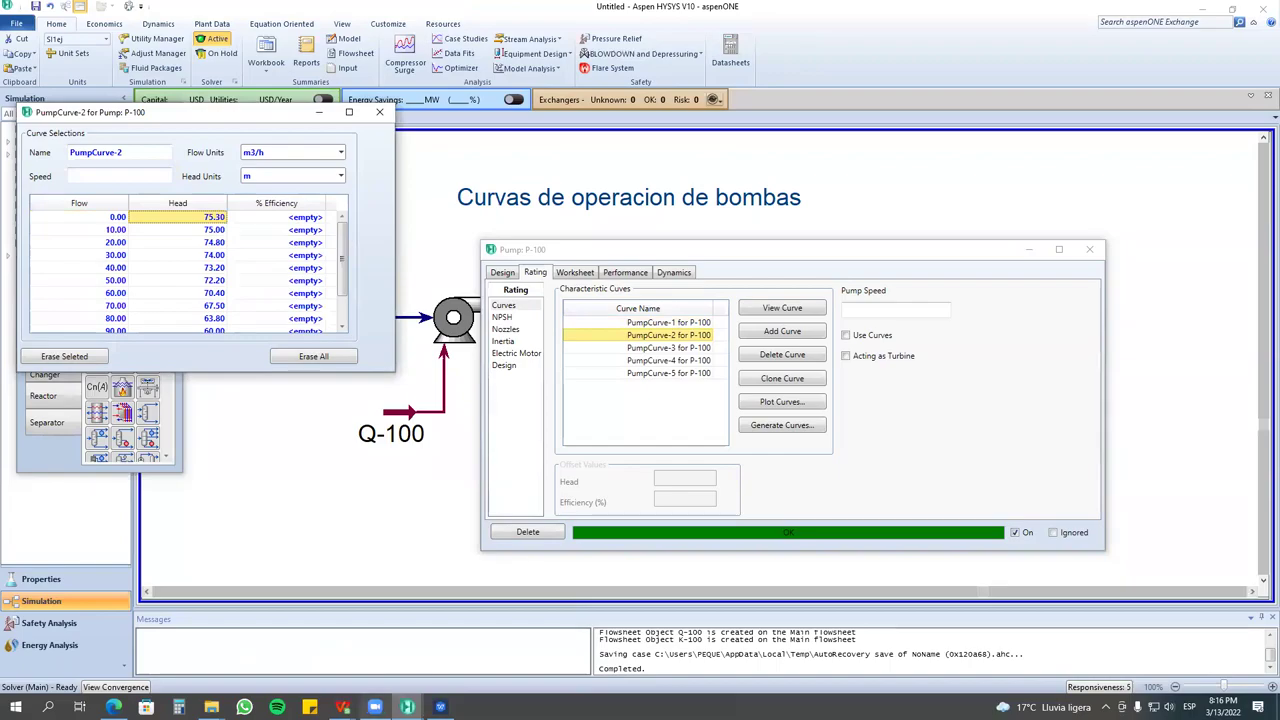
Copy the /223,8 impeller's efficiency values from the spreadsheet and paste them into PumpCurve-2's efficiency data in Aspen HYSYS.
mouse_move(345, 705)
left_click(487, 650)
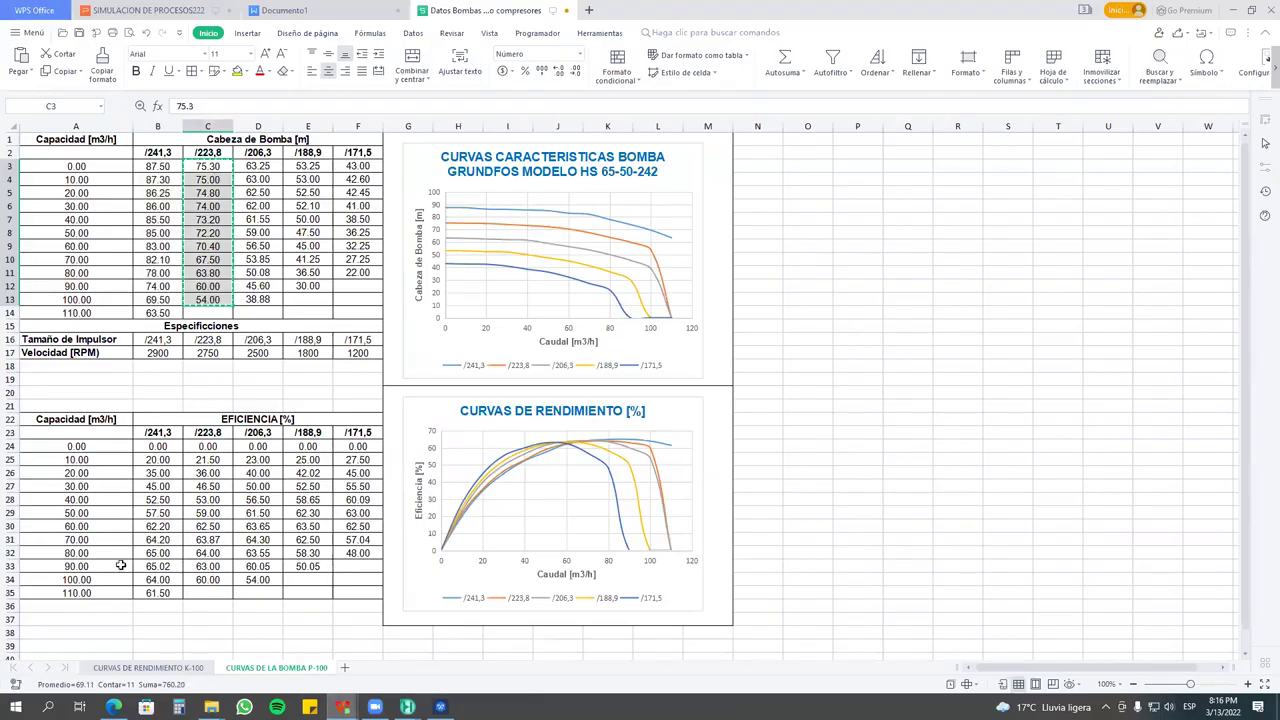
left_click_drag(216, 447, 222, 580)
key("ctrl+c")
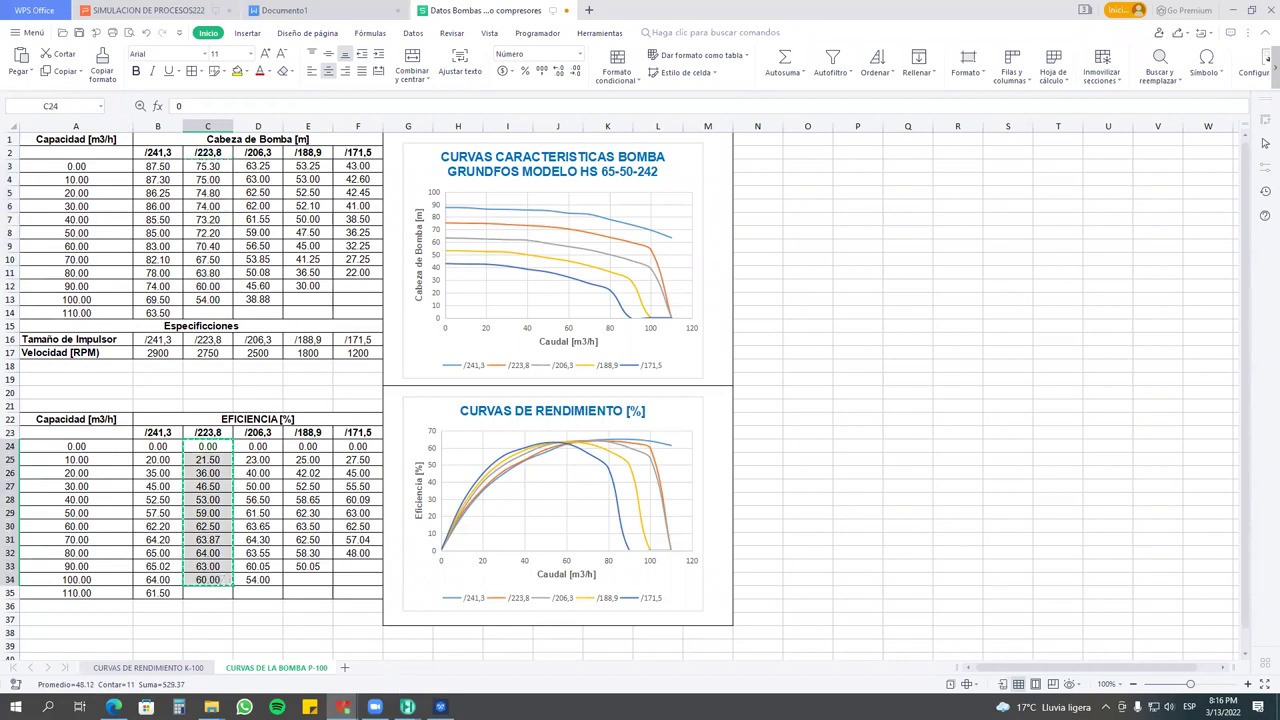
mouse_move(407, 707)
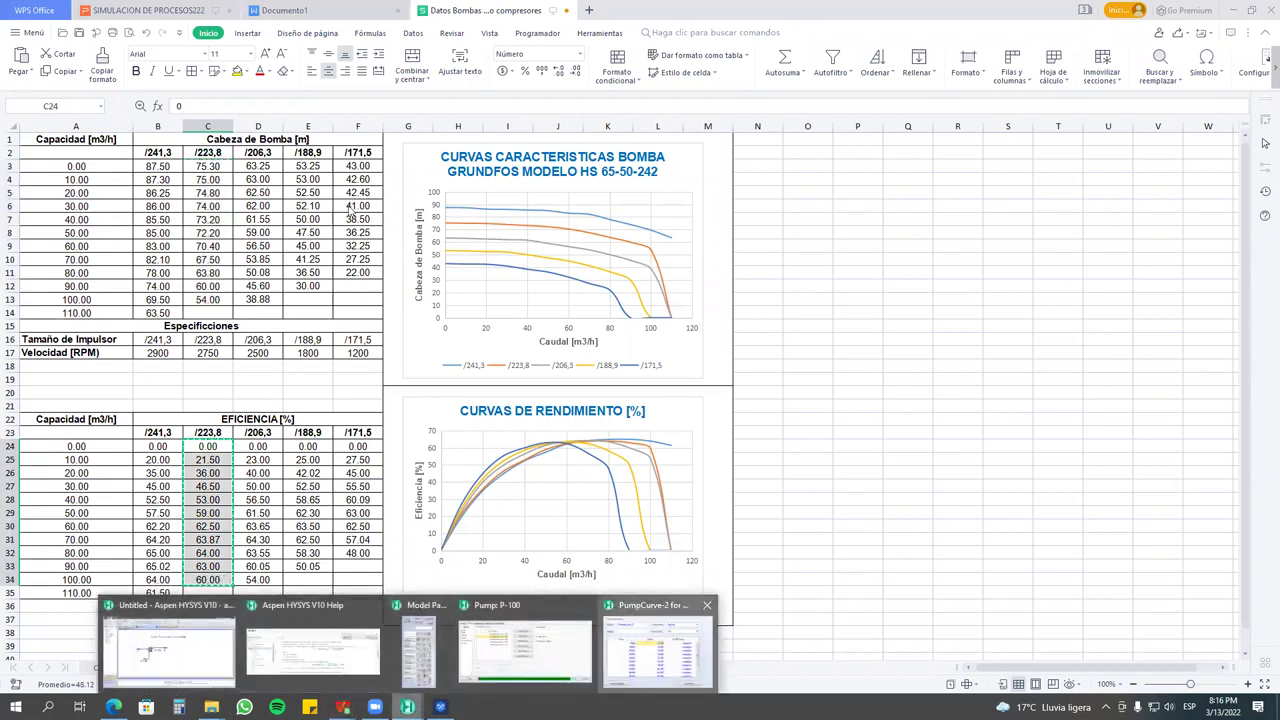
left_click(614, 606)
left_click(302, 218)
key("ctrl+v")
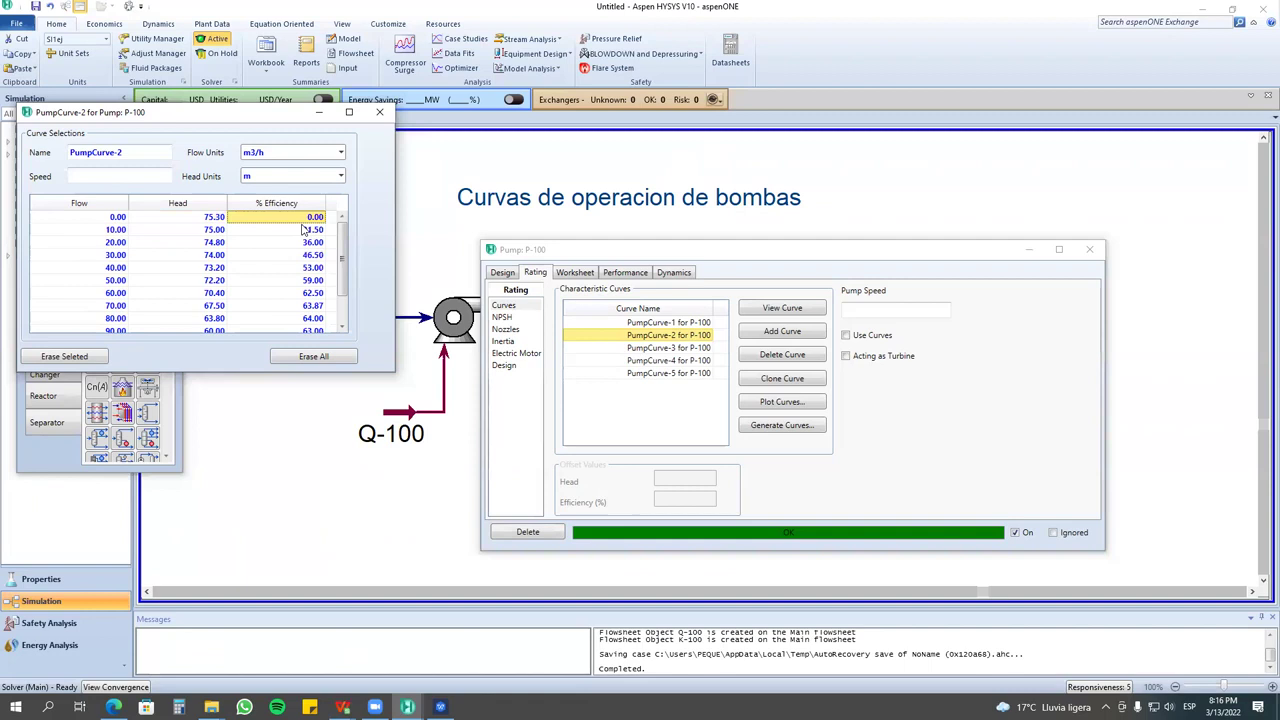
Set the speed of PumpCurve-2 to 2700 rpm and close its window.
left_click(133, 171)
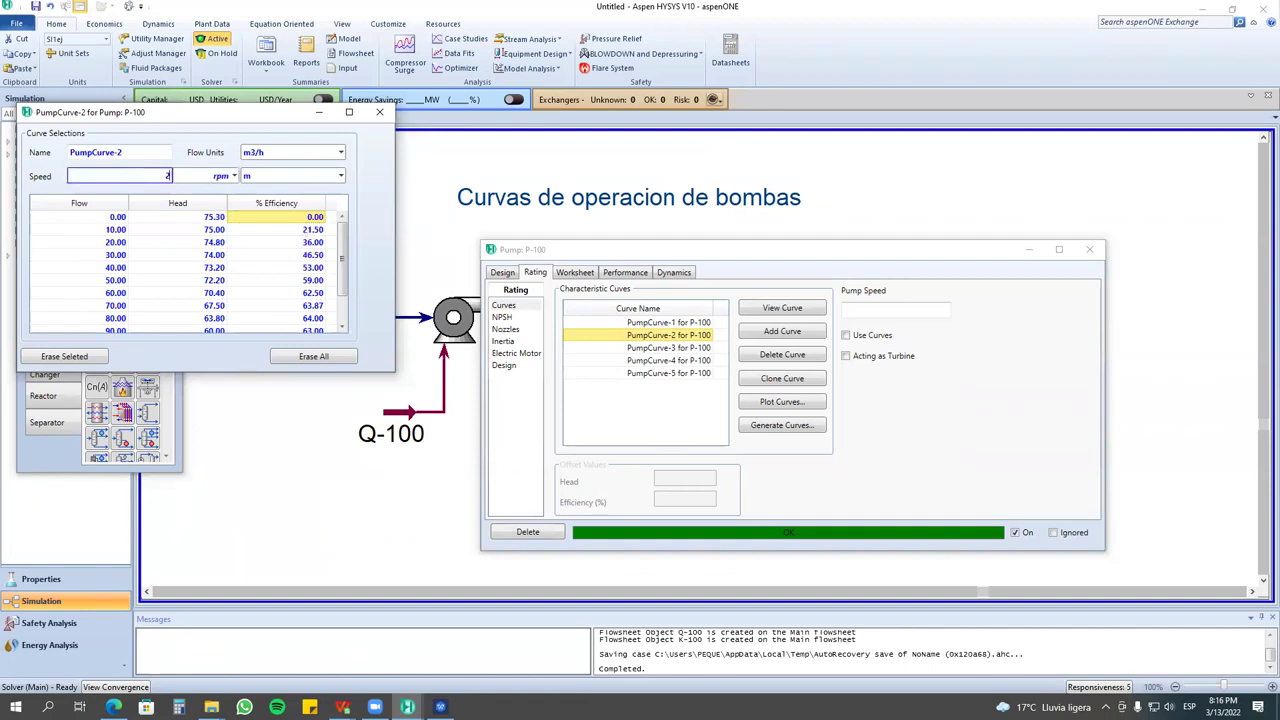
type("2700")
key("Return")
left_click(380, 112)
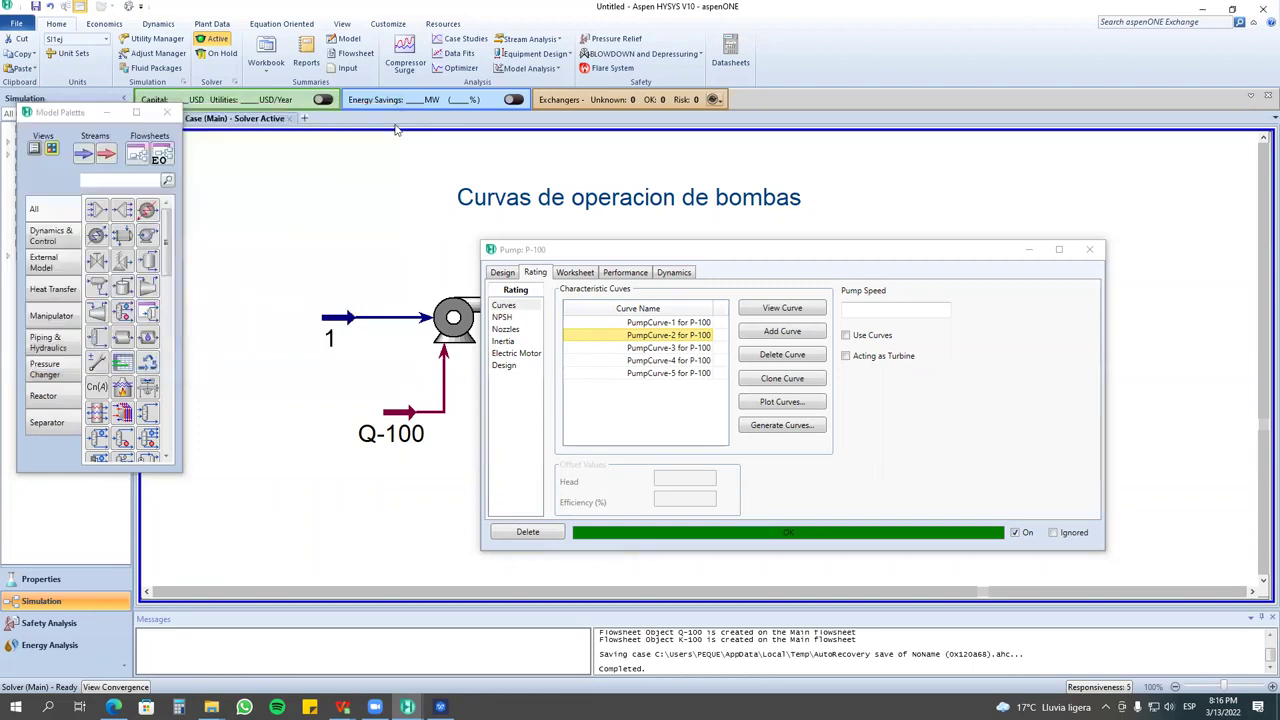
Open PumpCurve-3 of P-100 and paste the spreadsheet's capacity values from 0 to 100 m3/h as its flow data.
left_click(674, 347)
double_click(674, 347)
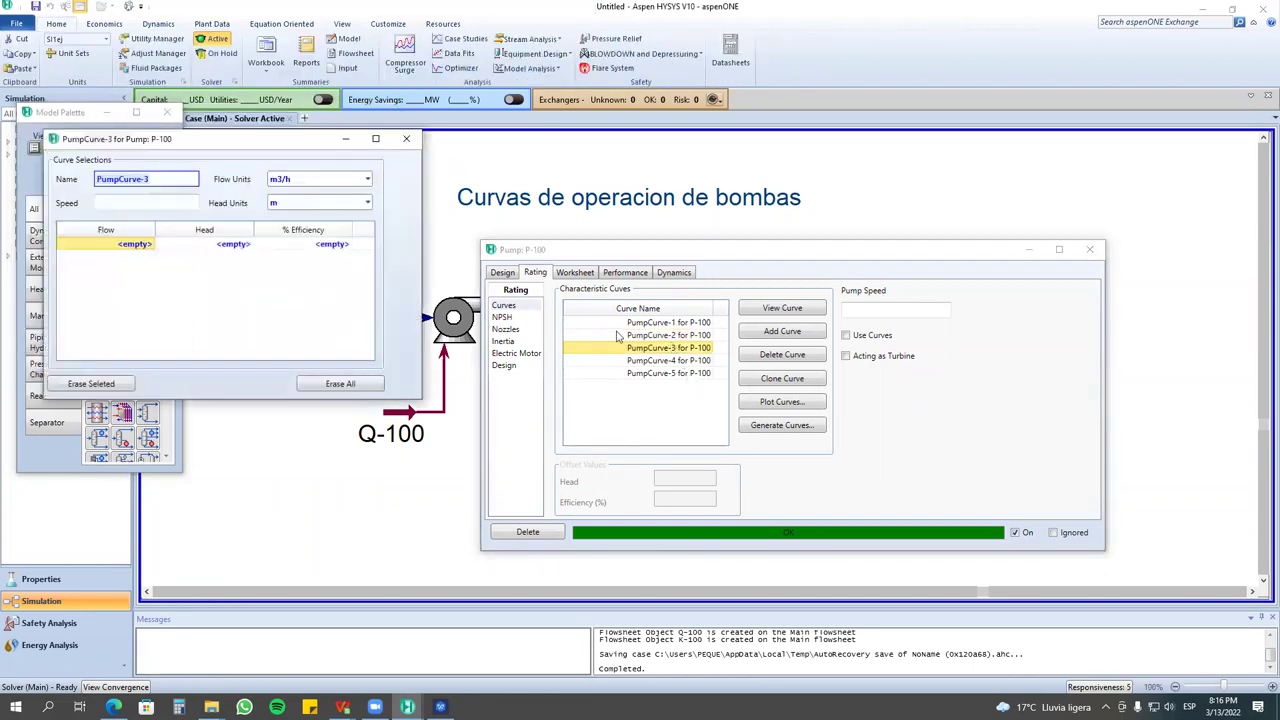
mouse_move(342, 707)
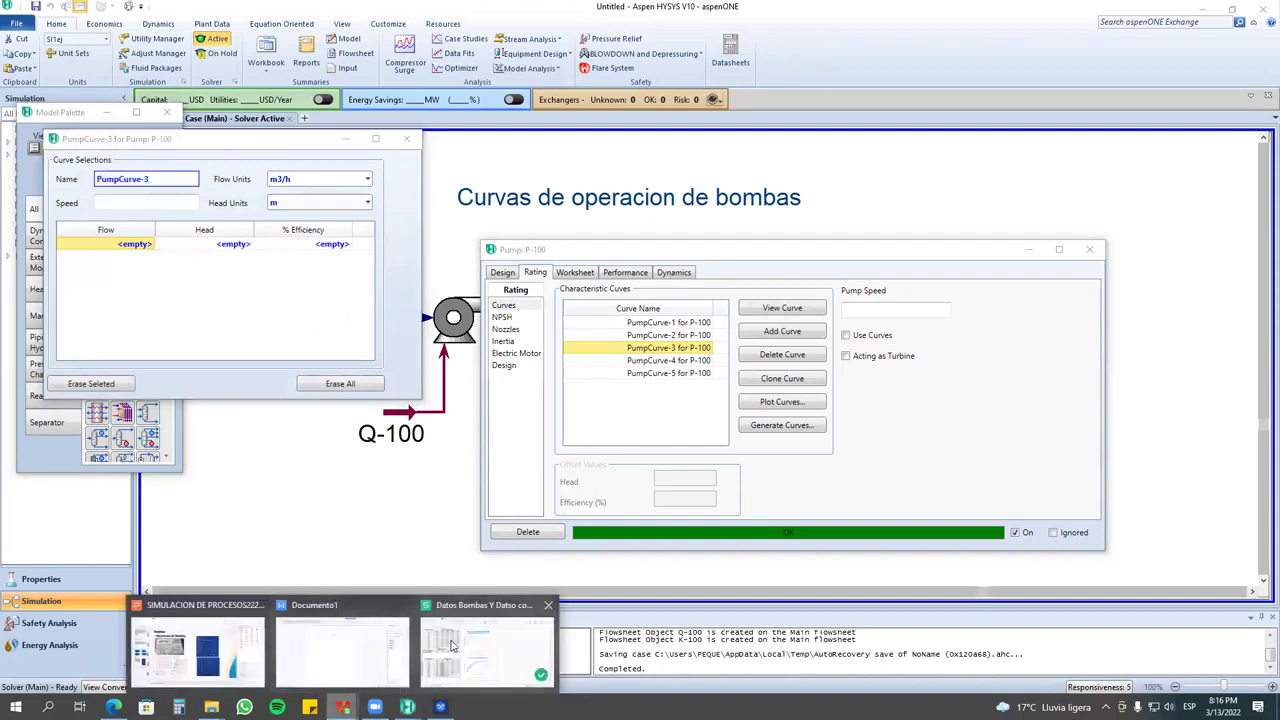
left_click(452, 645)
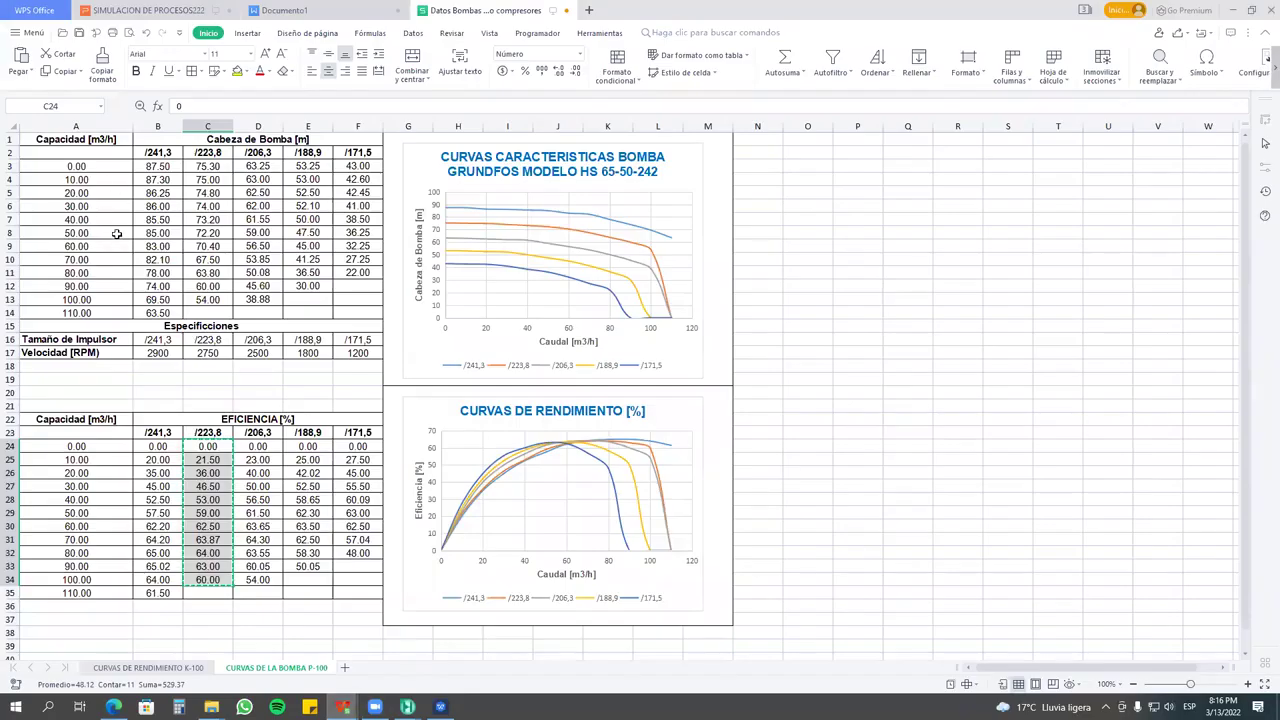
left_click_drag(125, 164, 110, 299)
right_click(110, 299)
left_click(144, 326)
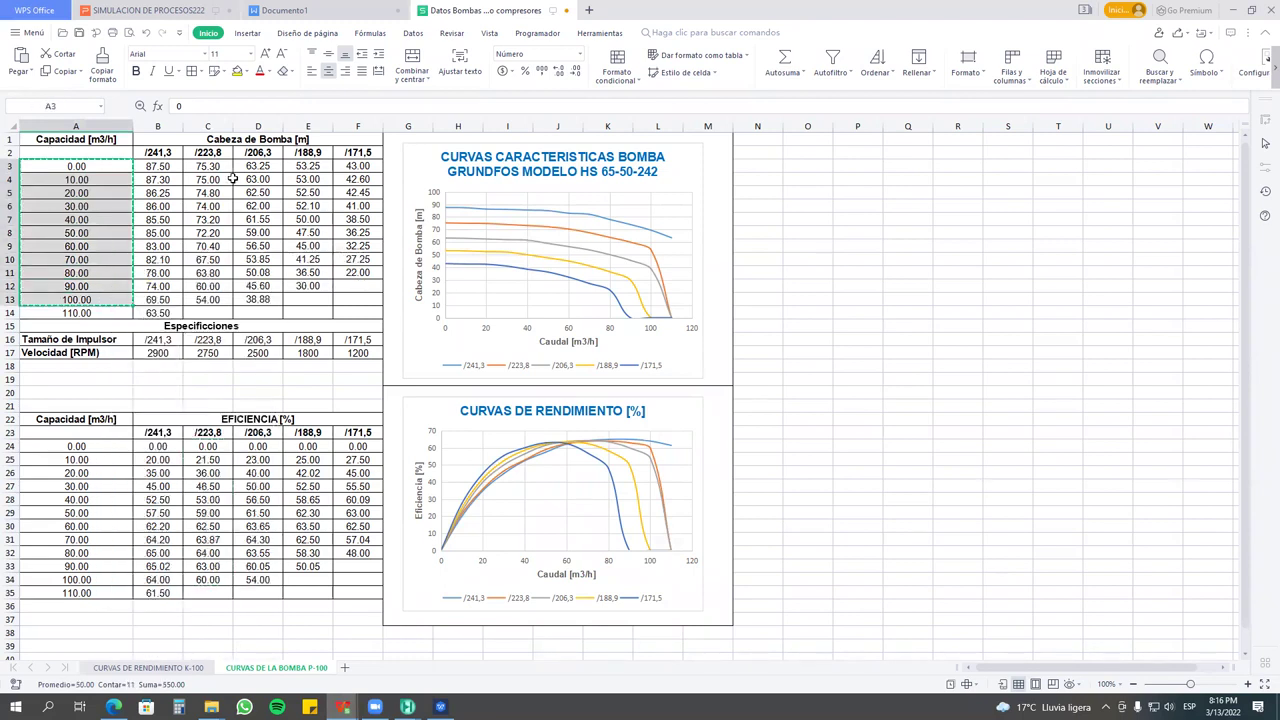
mouse_move(440, 707)
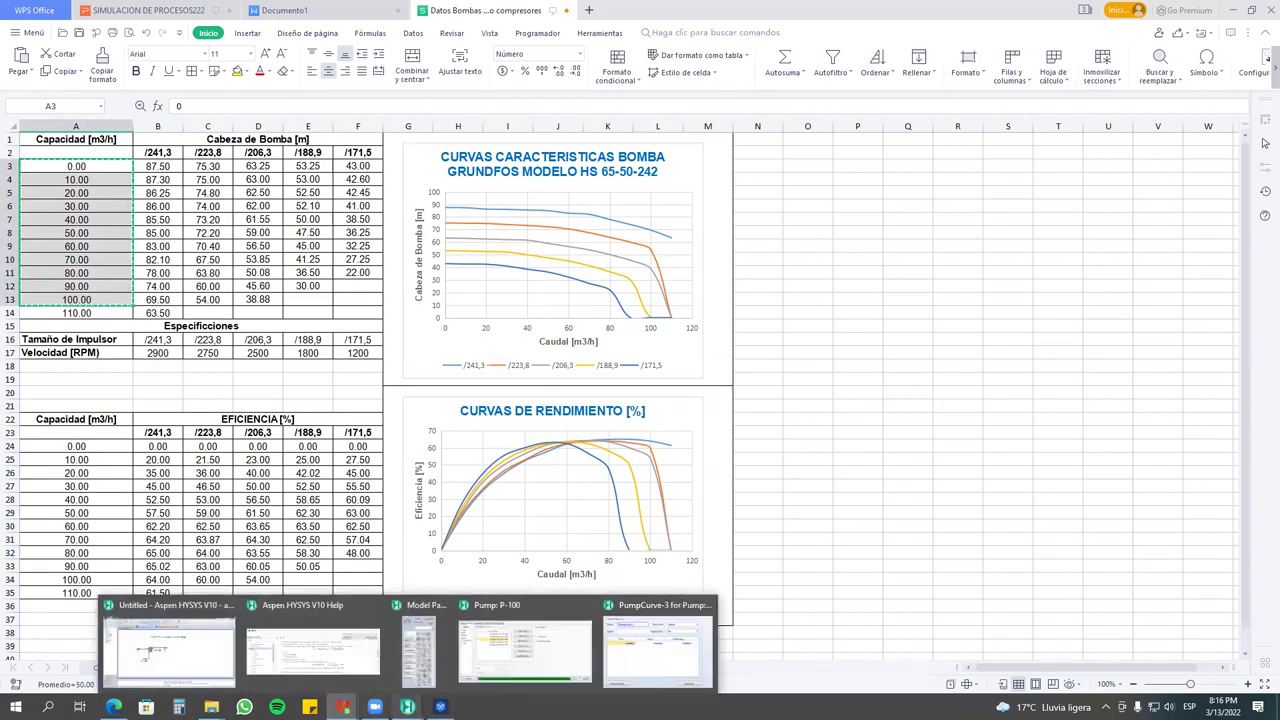
left_click(656, 648)
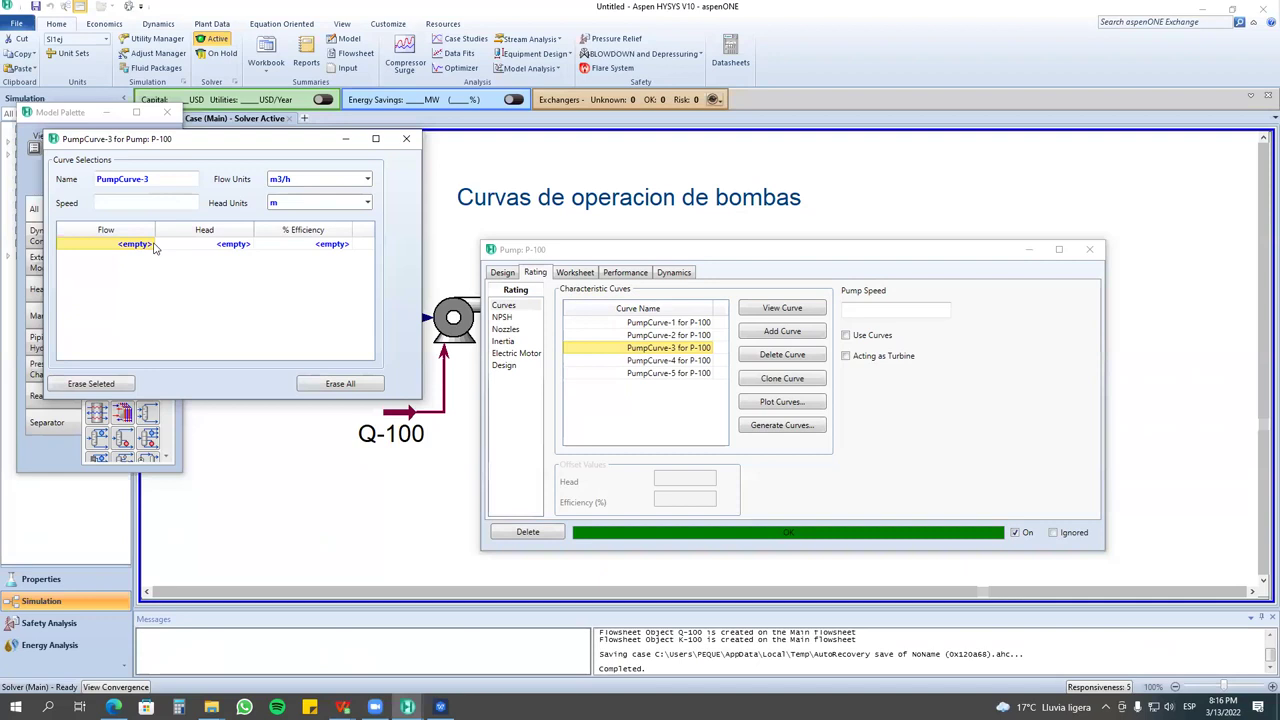
key("ctrl+v")
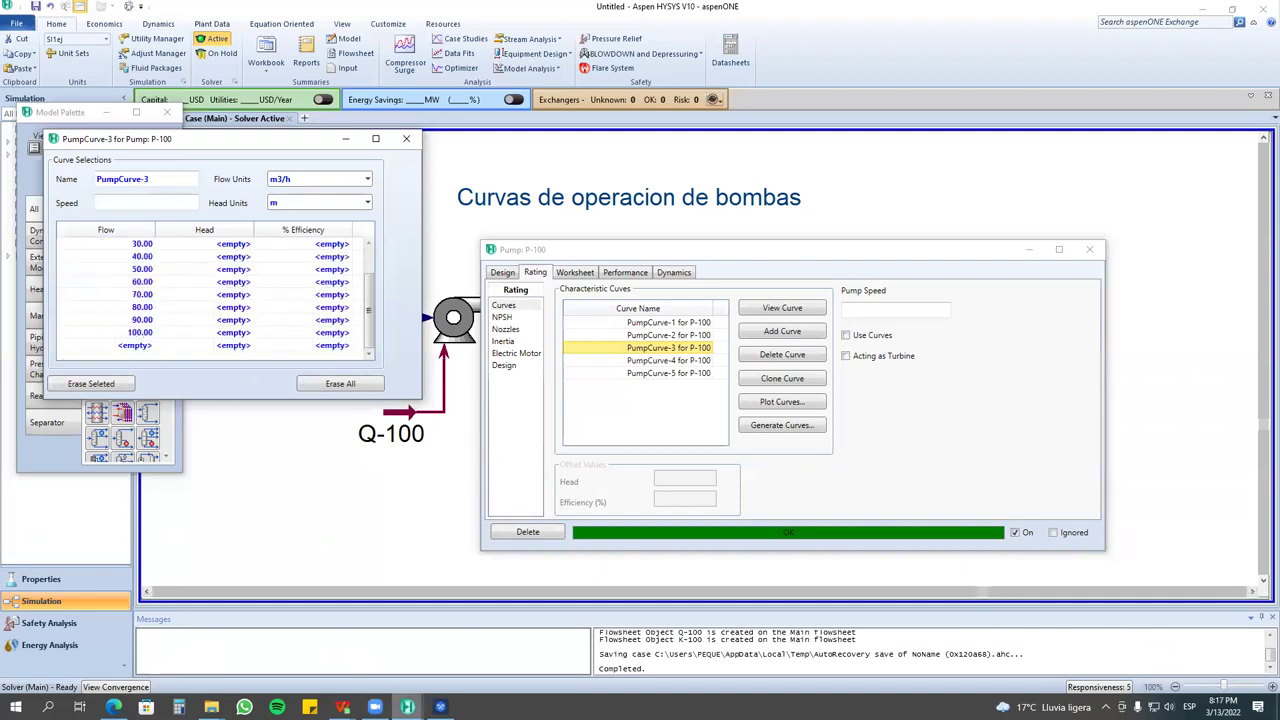
mouse_move(407, 707)
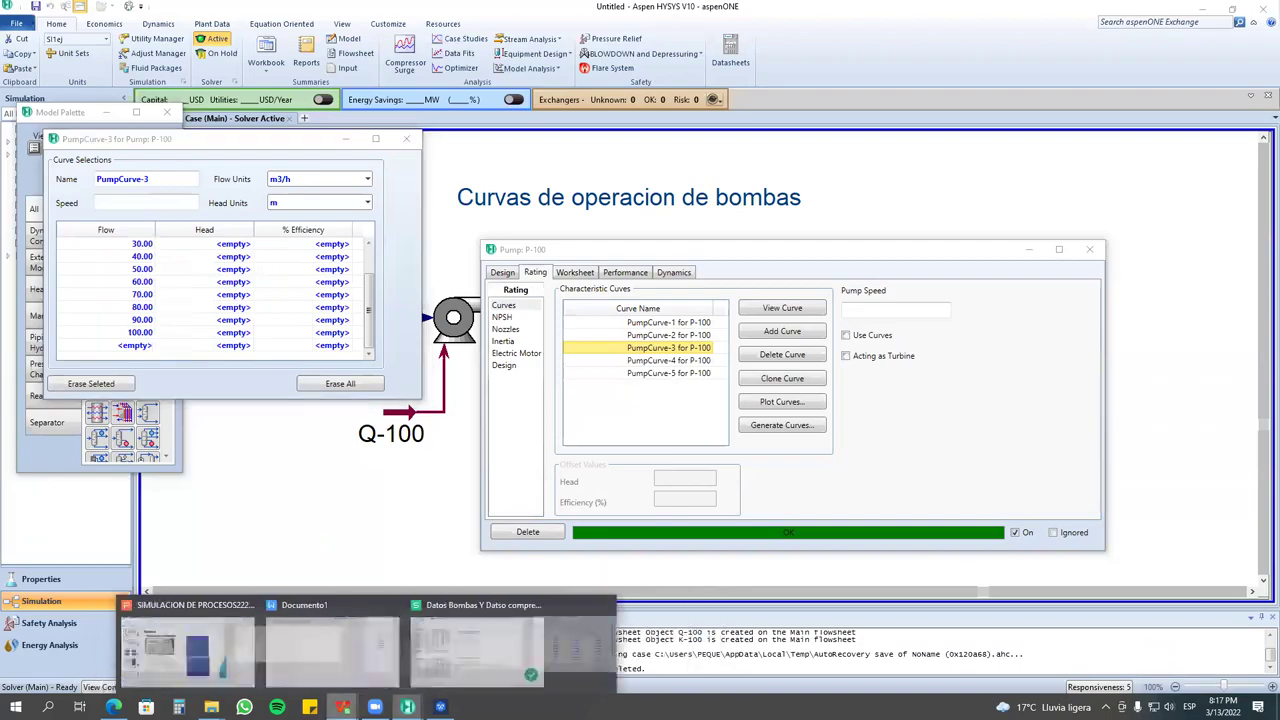
Copy the /206,3 impeller's head values from the spreadsheet and paste them into PumpCurve-3's head data in Aspen HYSYS, starting at zero flow.
left_click(545, 645)
left_click_drag(257, 166, 257, 297)
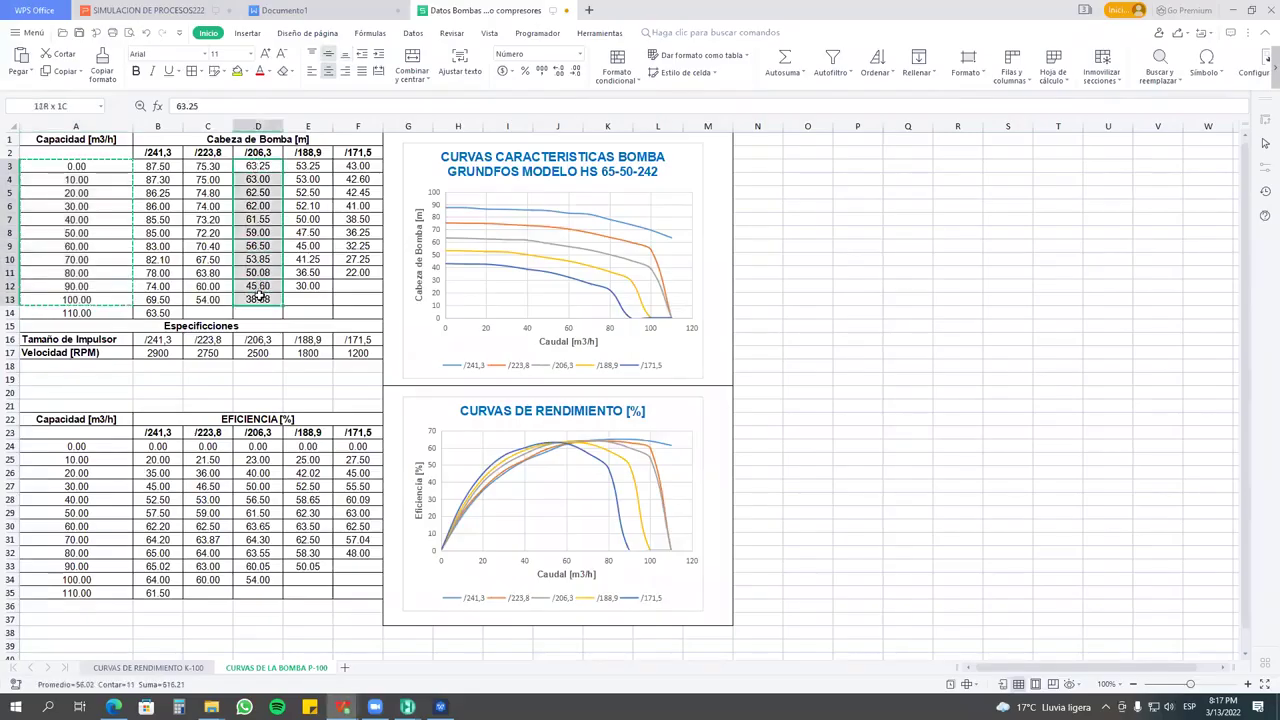
right_click(257, 168)
left_click(290, 196)
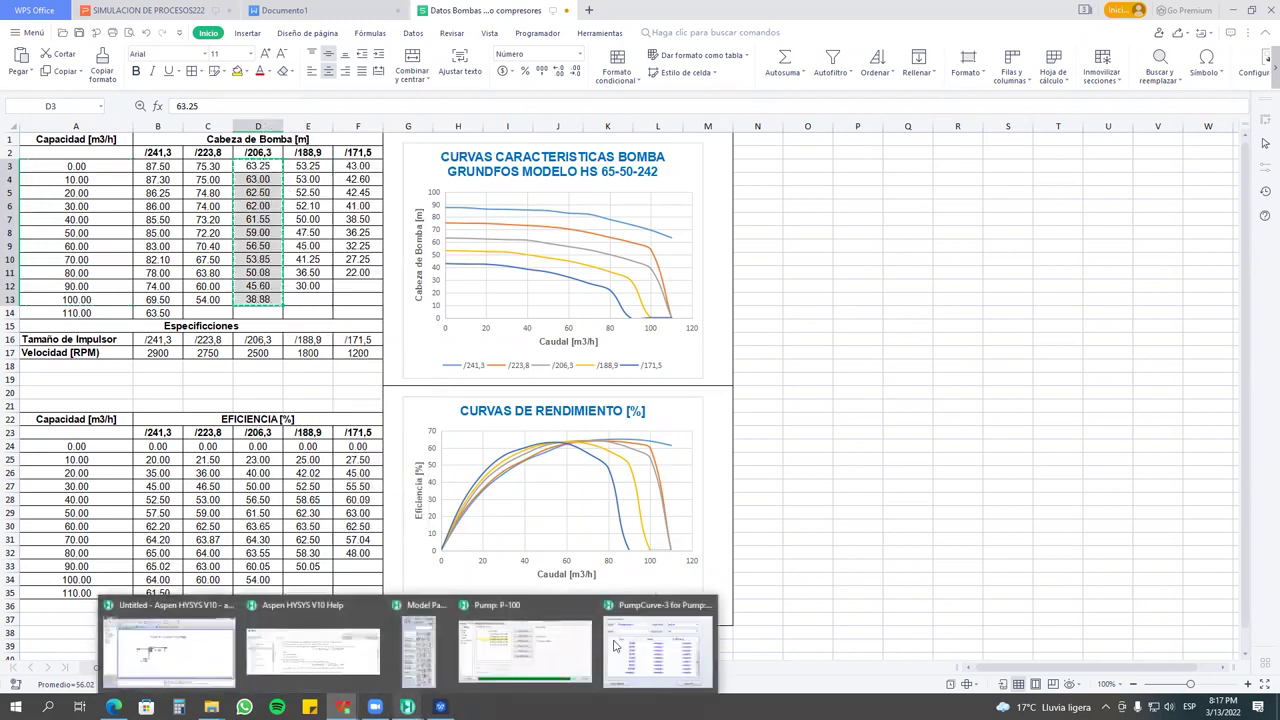
left_click(658, 648)
left_click(228, 245)
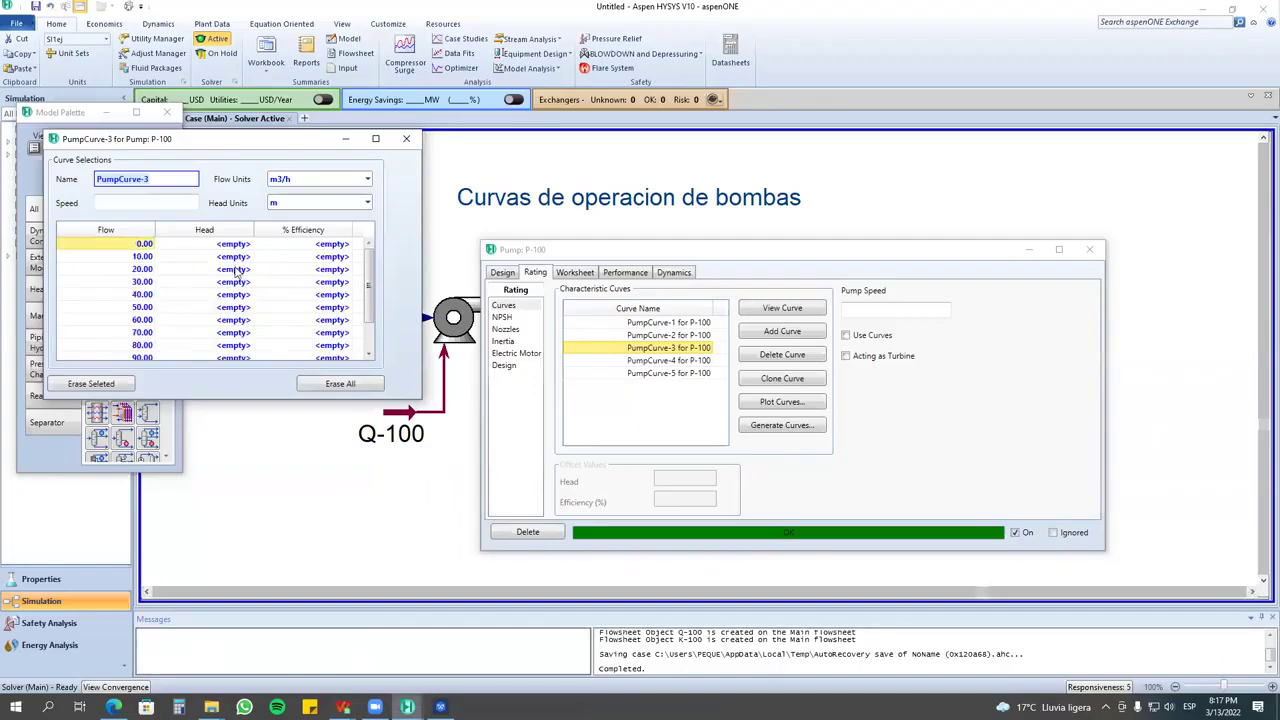
key("ctrl+v")
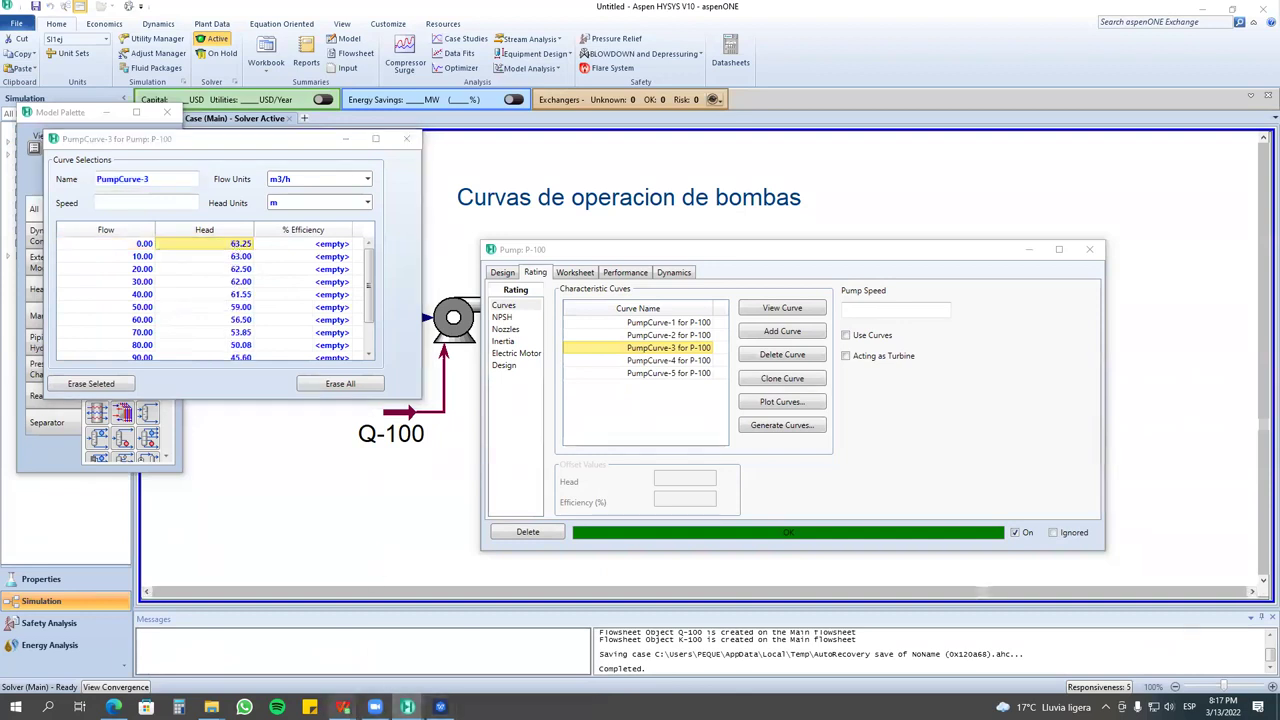
Copy the /206,3 impeller's efficiency values from the spreadsheet and paste them into PumpCurve-3's efficiency data in Aspen HYSYS.
mouse_move(342, 707)
left_click(488, 650)
left_click_drag(265, 444, 267, 575)
key("ctrl+c")
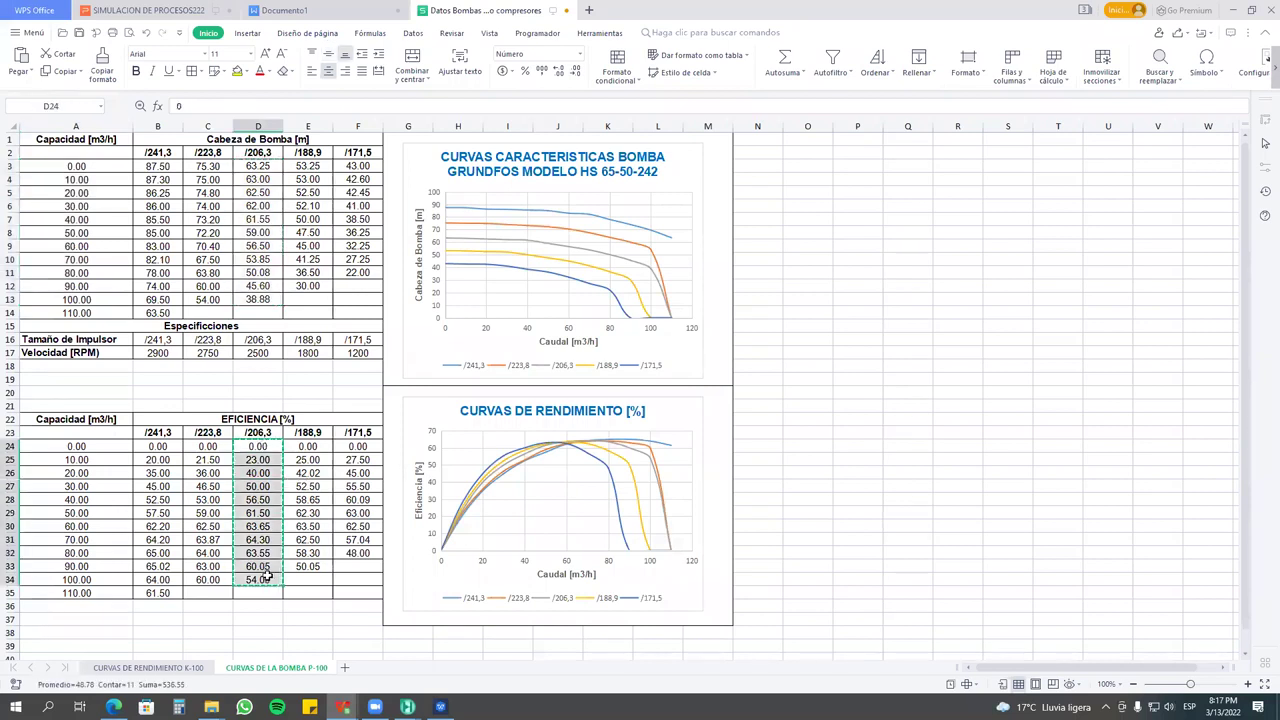
mouse_move(407, 707)
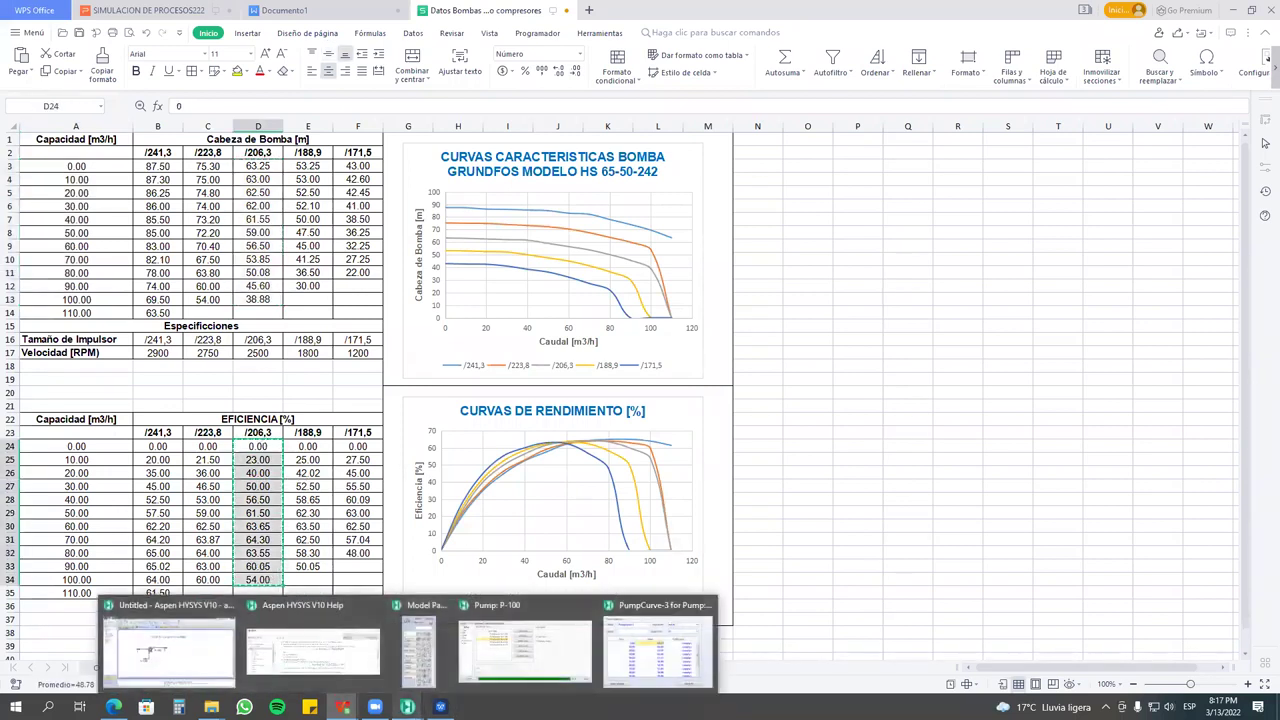
left_click(657, 650)
left_click(338, 257)
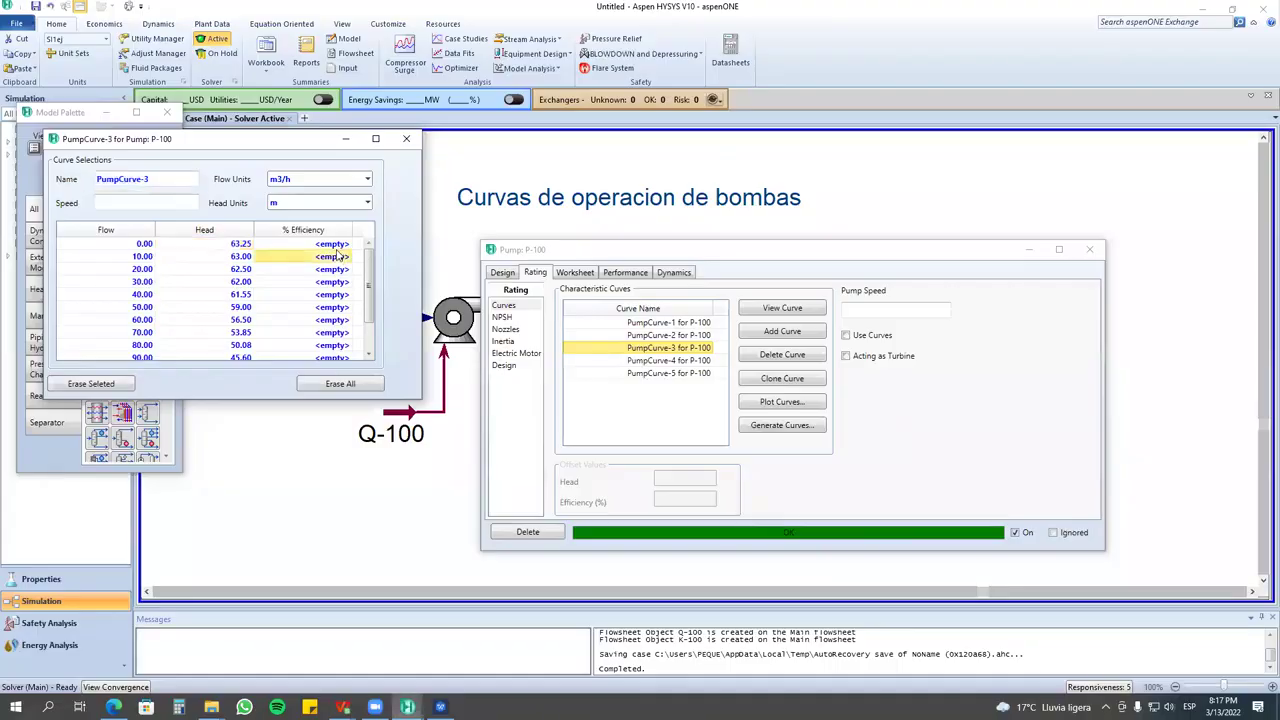
left_click(337, 244)
key("ctrl+v")
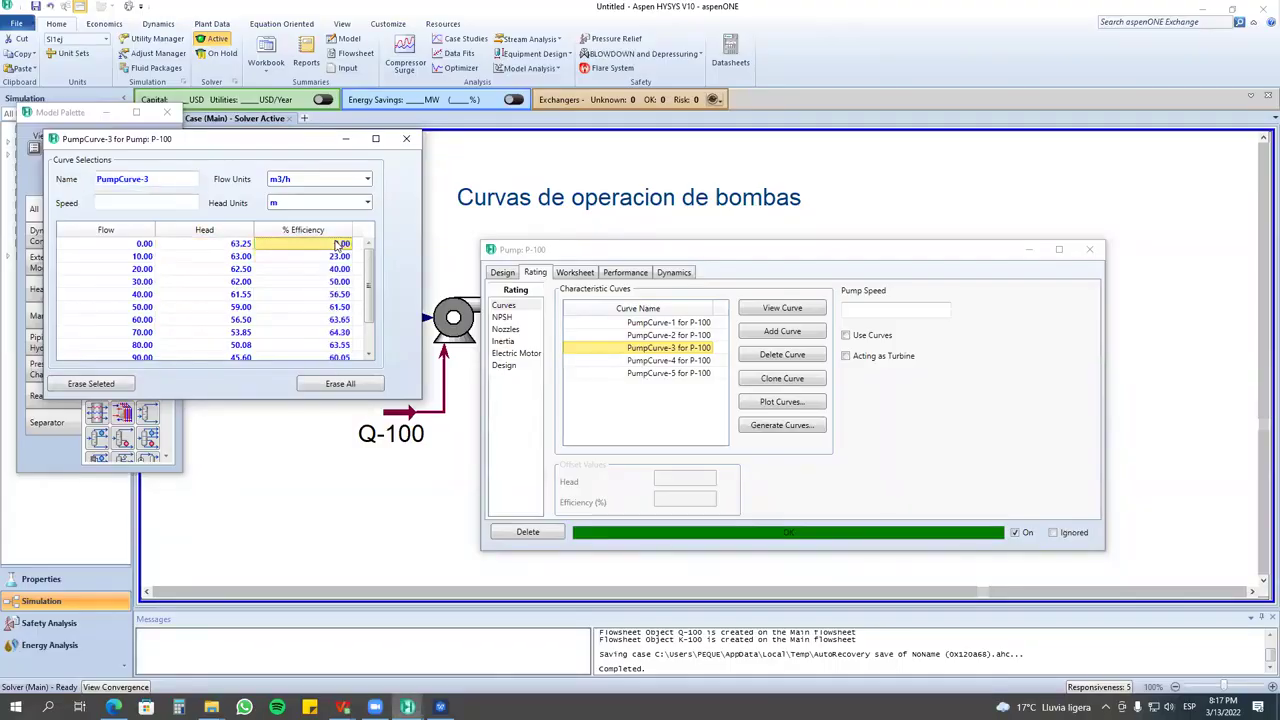
Set the speed of PumpCurve-3 to 2500 rpm and close its window.
left_click(169, 202)
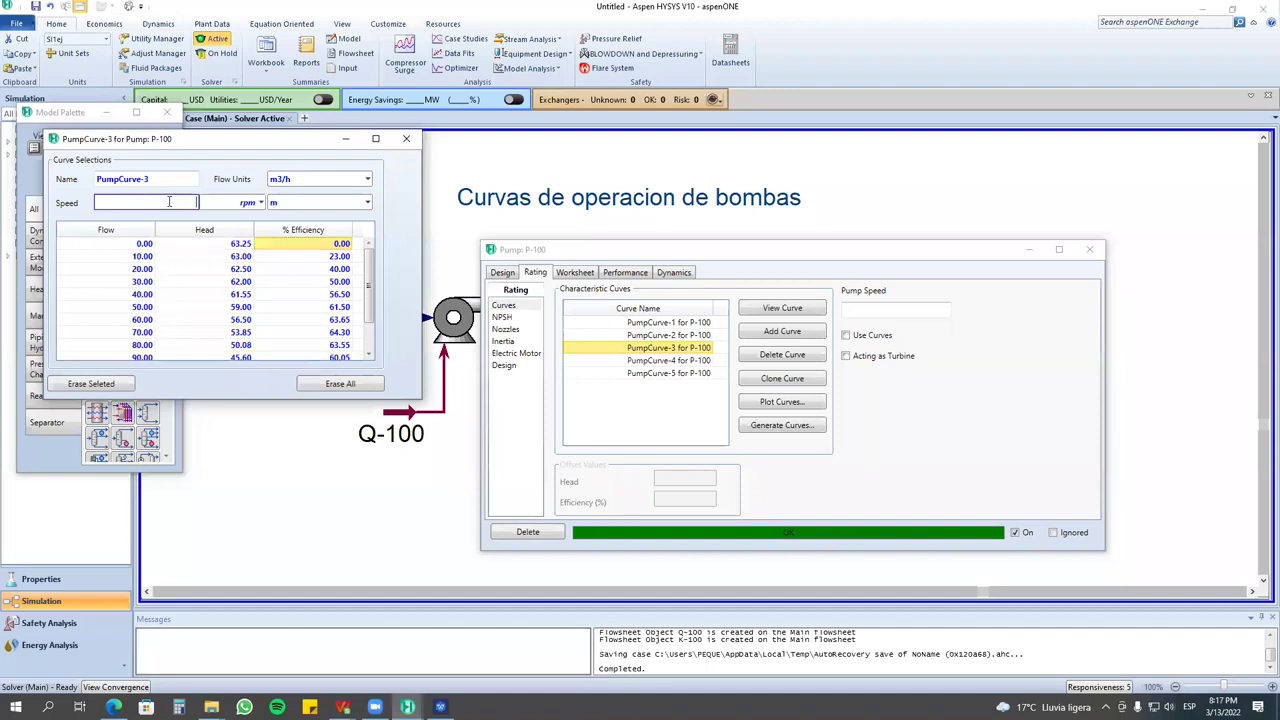
type("2500")
key("Return")
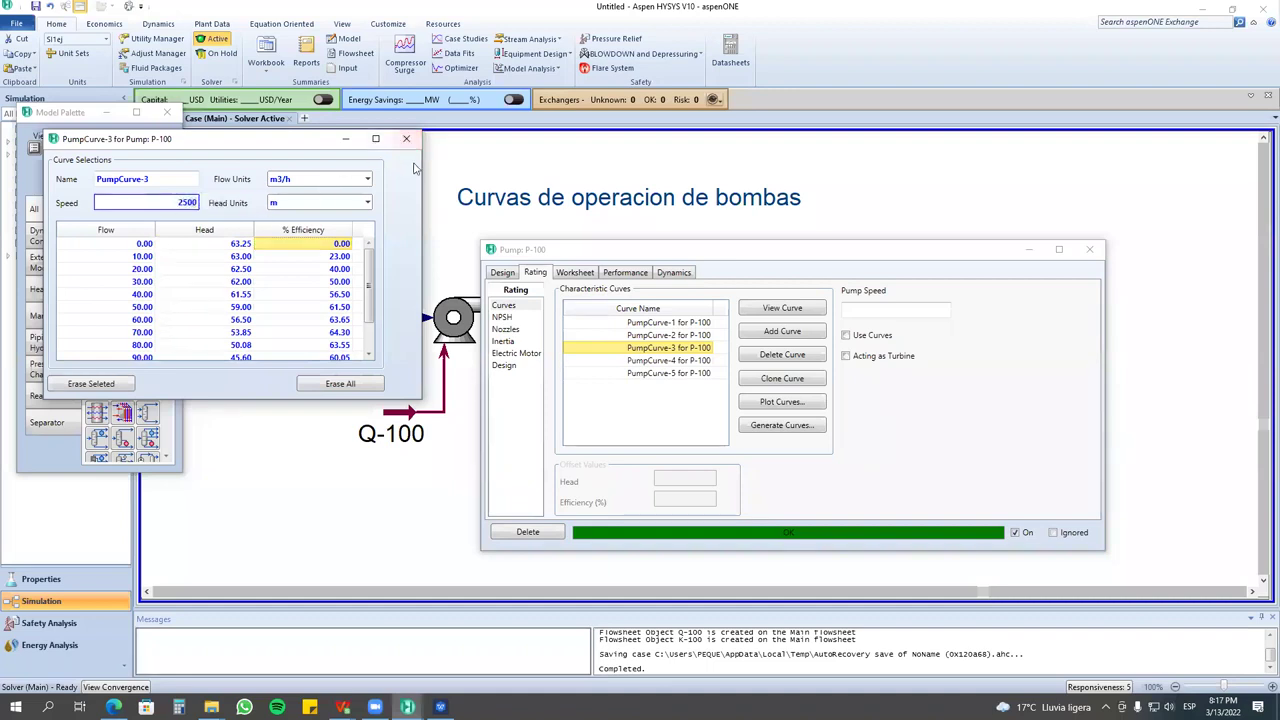
left_click(407, 139)
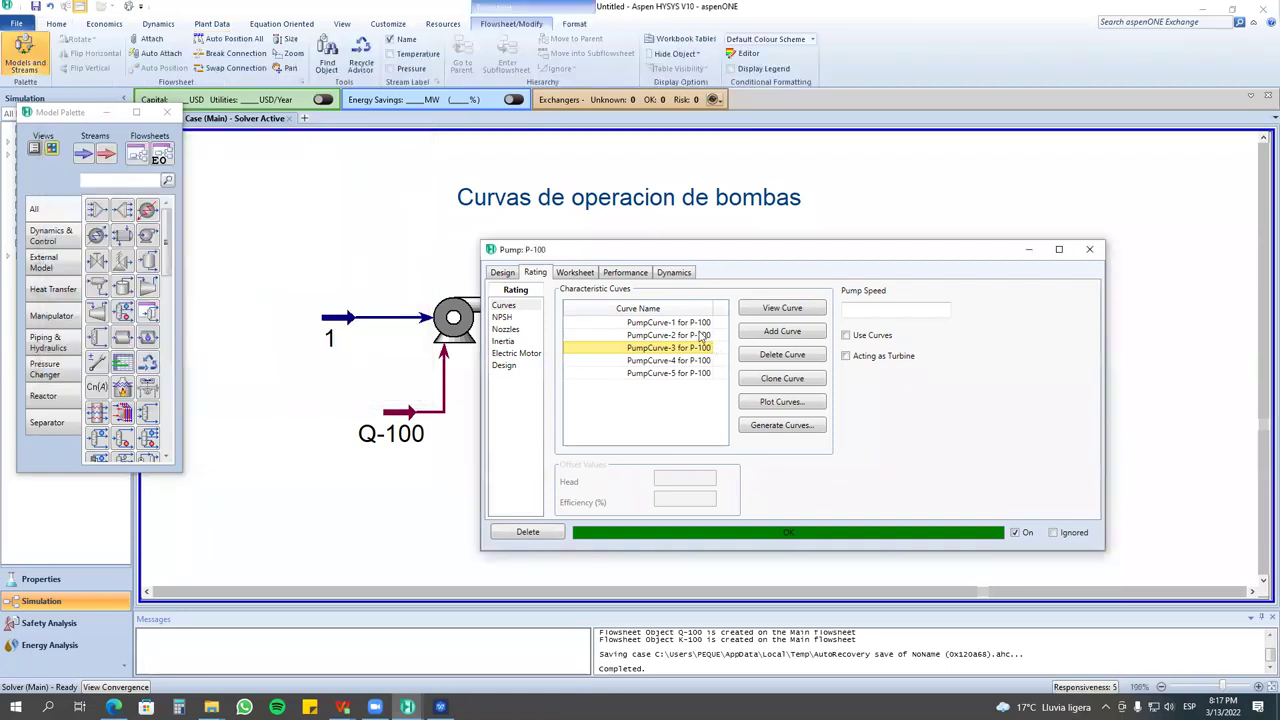
Open PumpCurve-4 of P-100 and paste the spreadsheet's capacity values from 0 to 90 m3/h as its flow data.
double_click(668, 335)
left_click(435, 165)
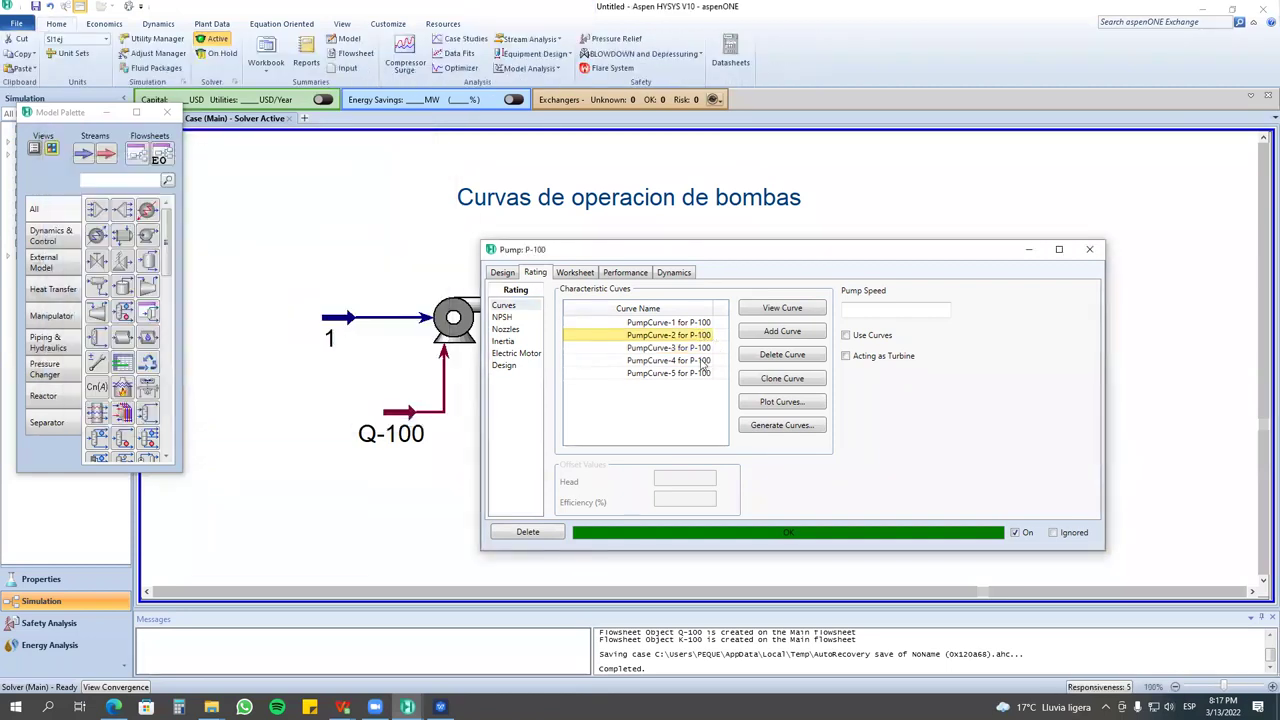
double_click(668, 360)
left_click(209, 255)
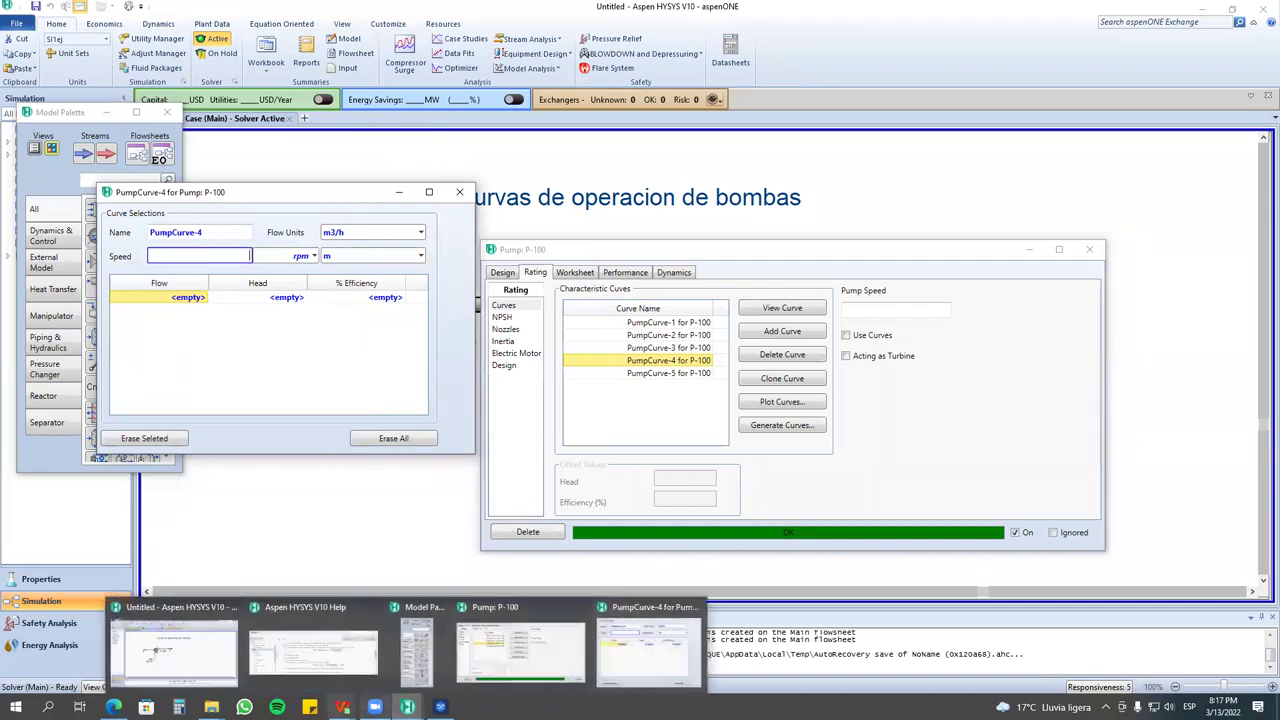
left_click(341, 689)
left_click(443, 654)
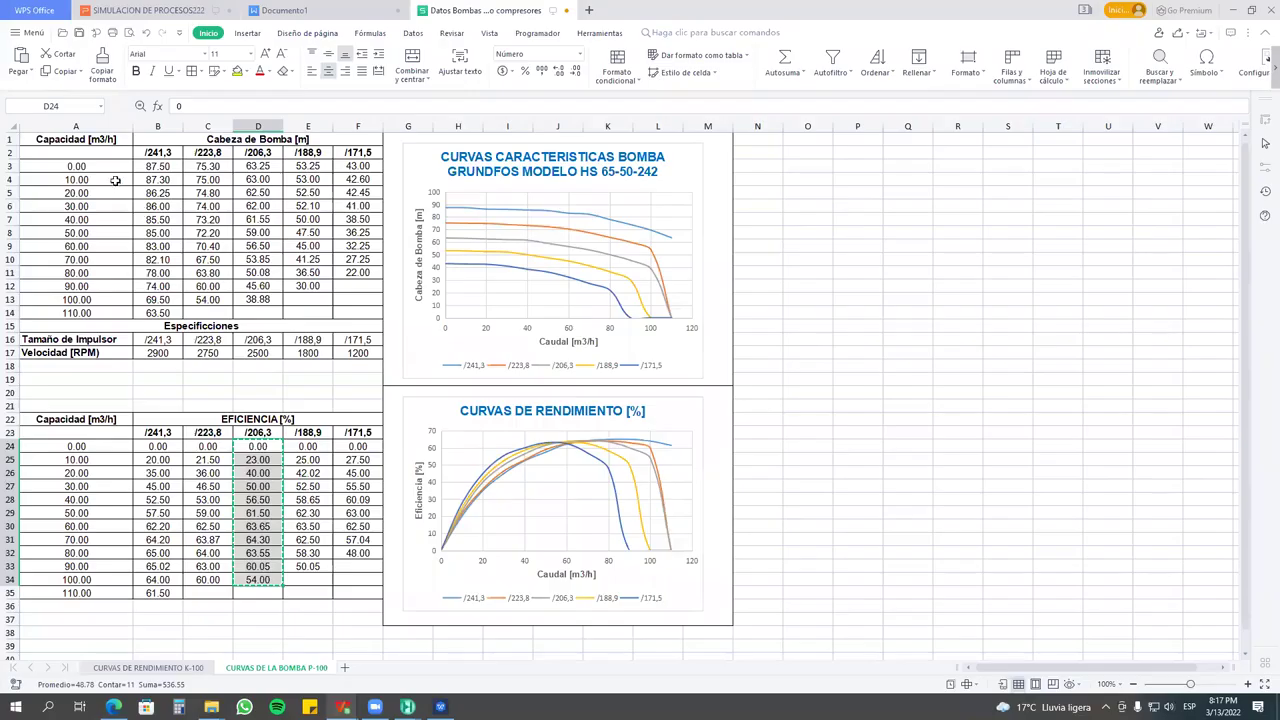
left_click_drag(116, 163, 118, 288)
right_click(118, 287)
left_click(168, 314)
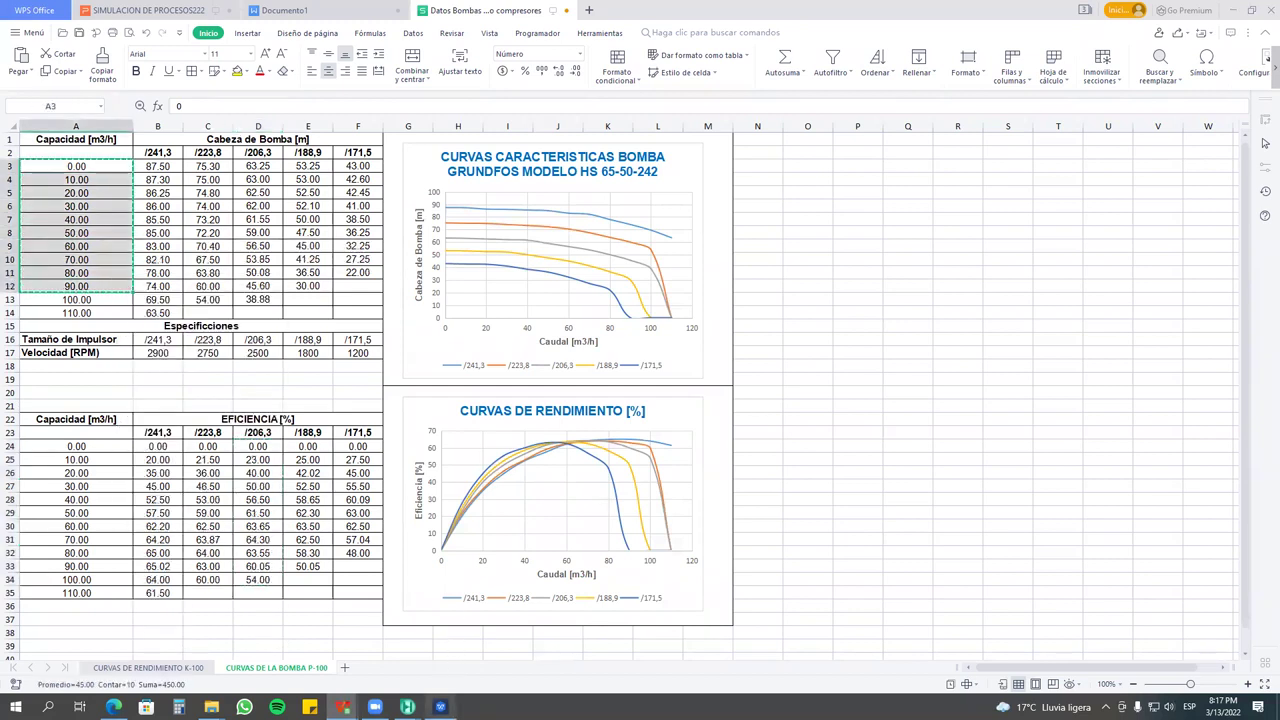
left_click(441, 707)
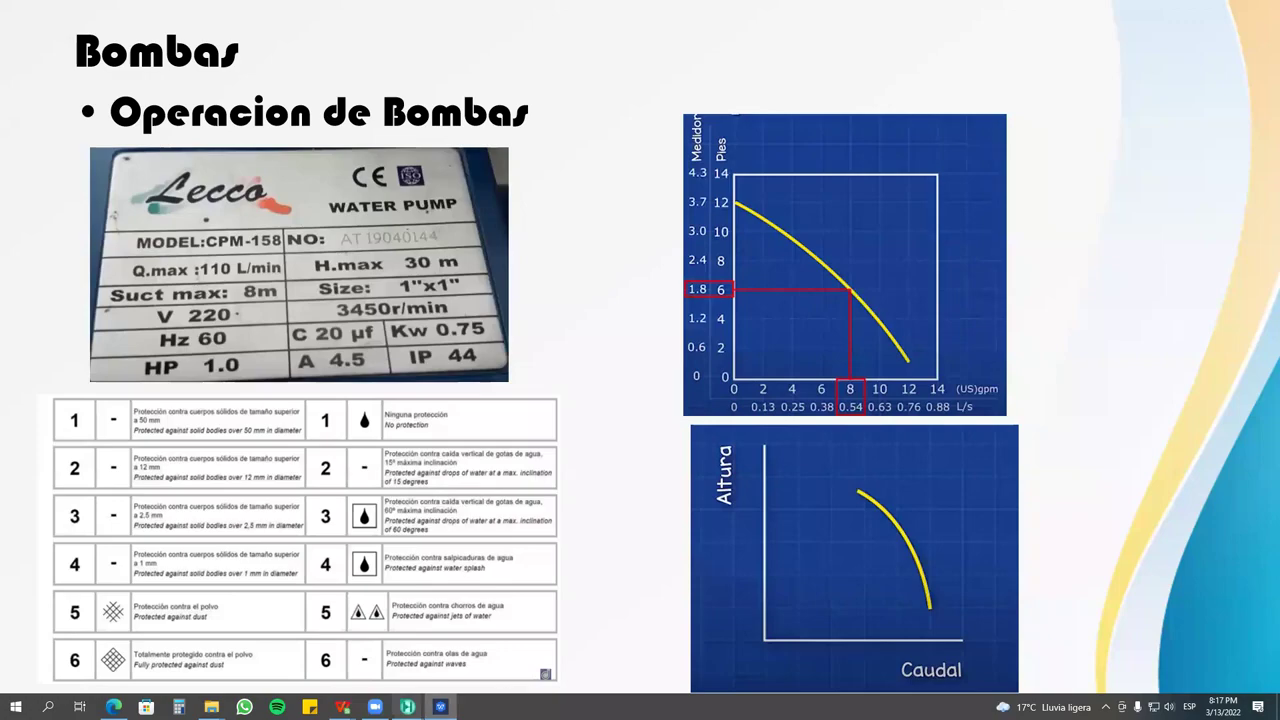
mouse_move(407, 707)
left_click(627, 652)
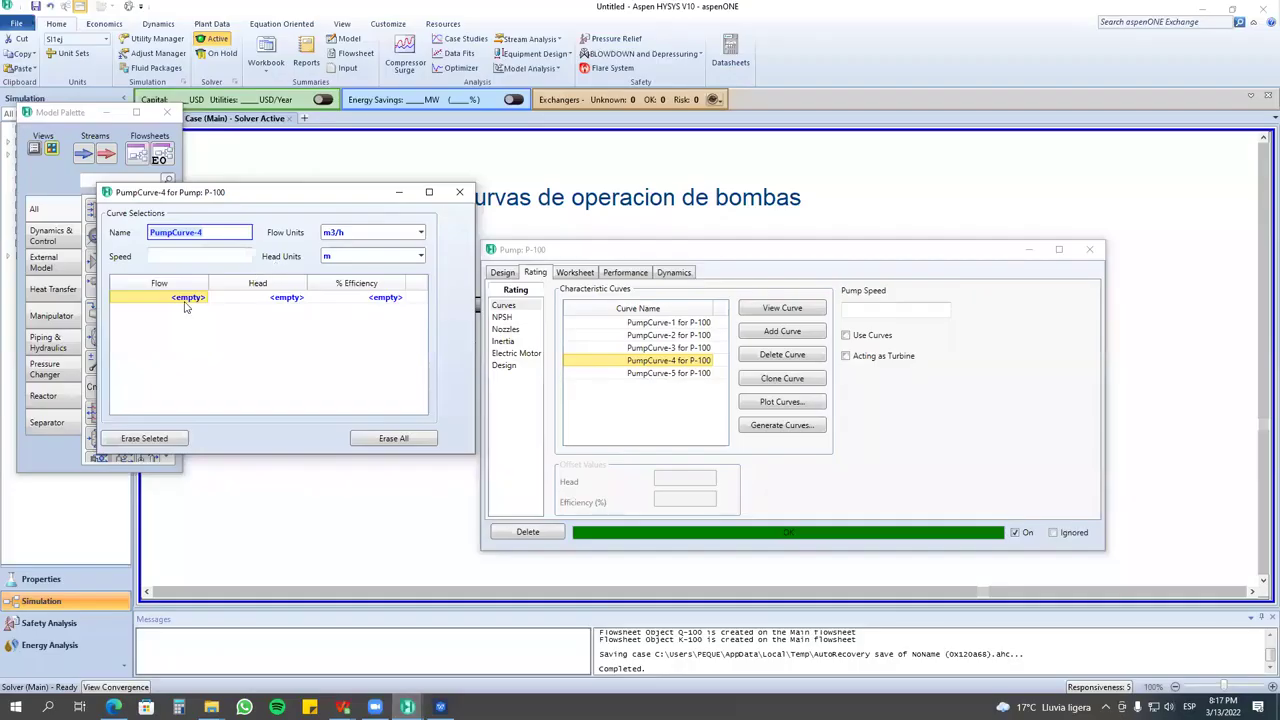
key("ctrl+v")
Copy the /188,9 impeller's head values from the spreadsheet and paste them into PumpCurve-4's head data in Aspen HYSYS, starting at zero flow.
left_click(342, 707)
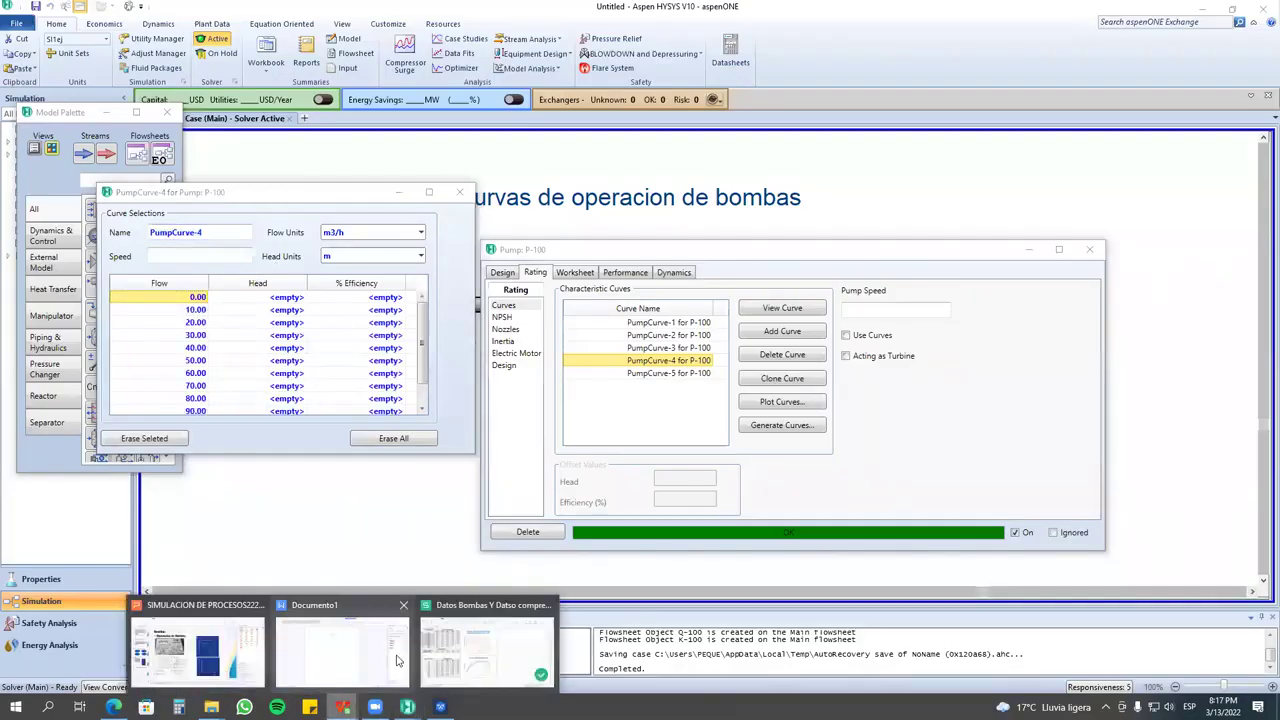
left_click(455, 645)
left_click_drag(315, 167, 315, 287)
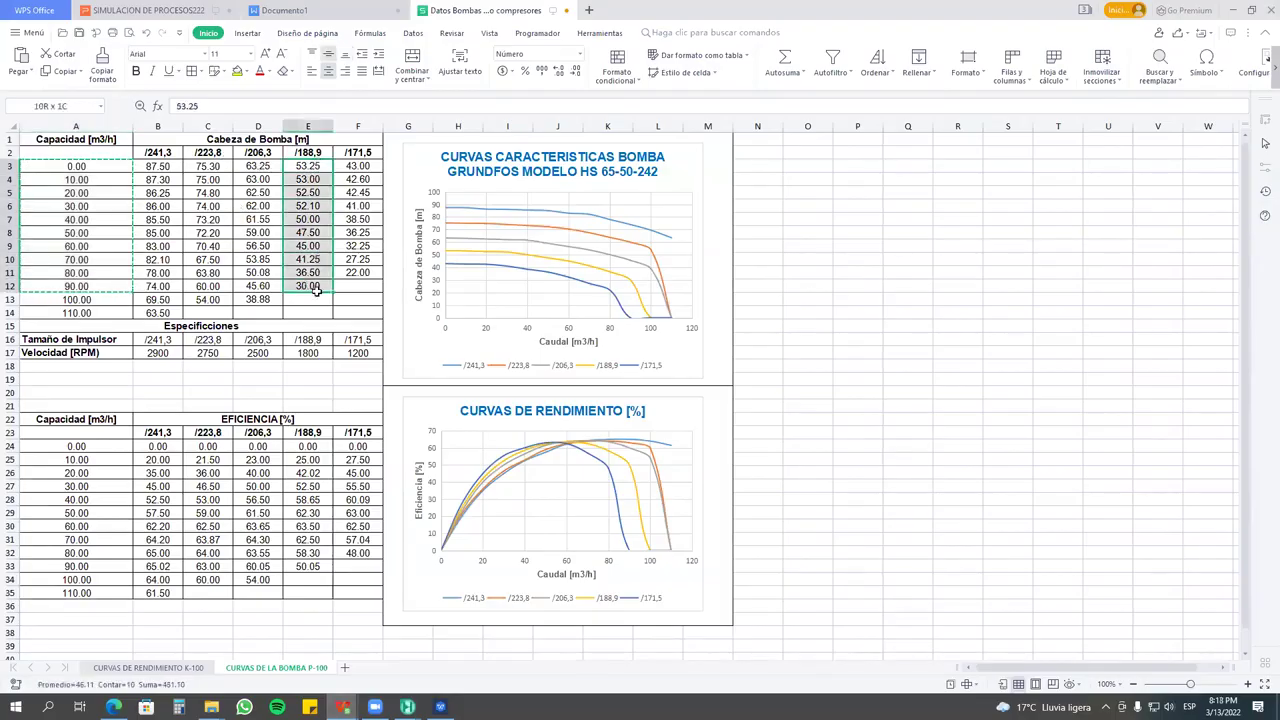
right_click(315, 287)
left_click(350, 313)
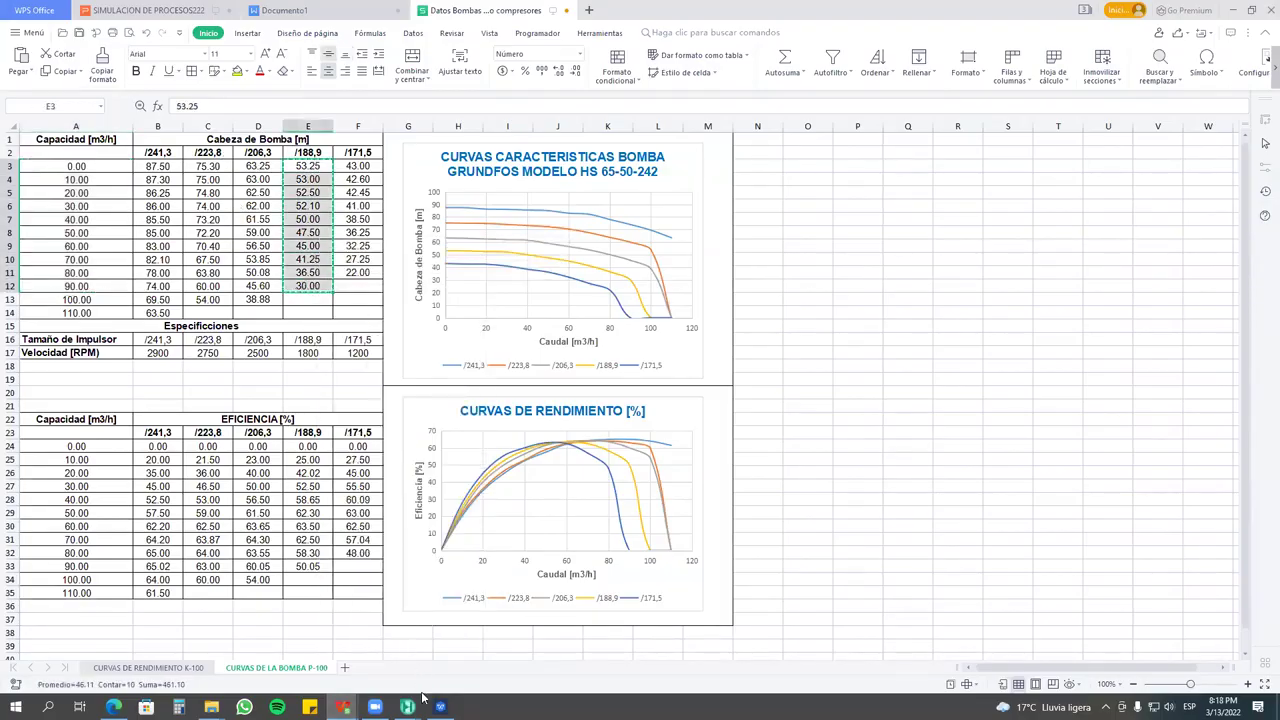
mouse_move(407, 707)
left_click(420, 650)
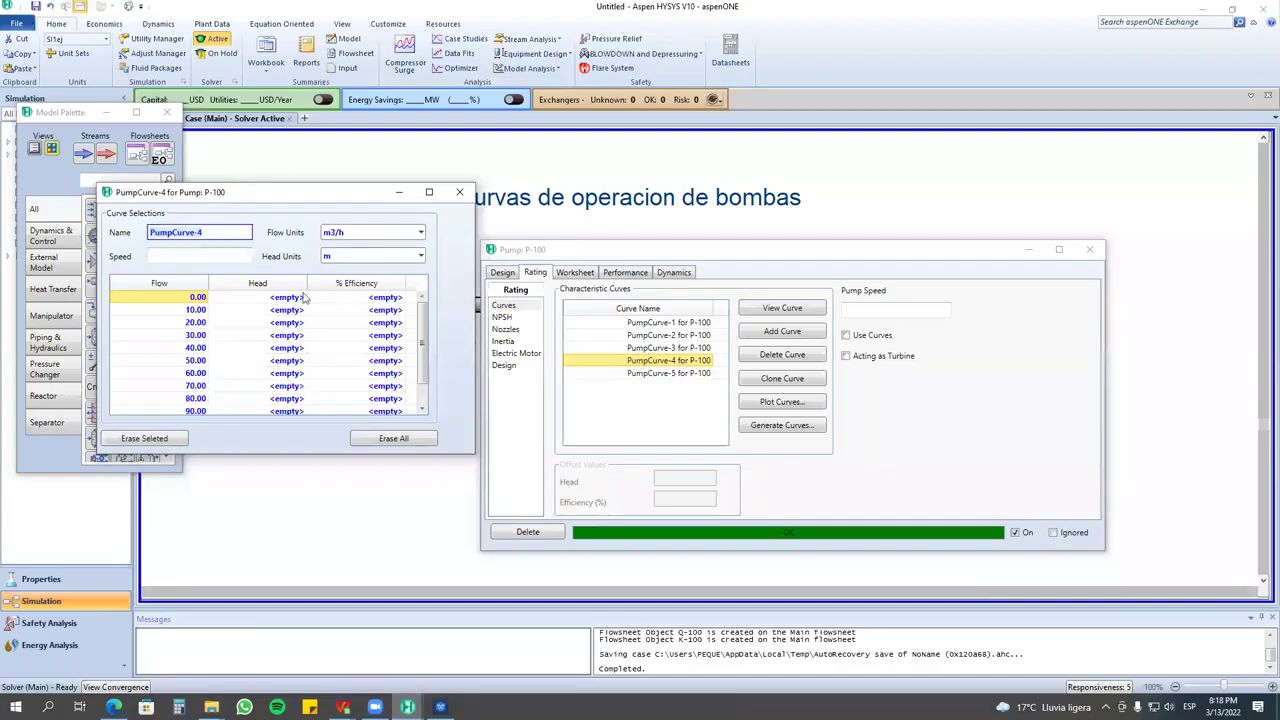
key("ctrl+v")
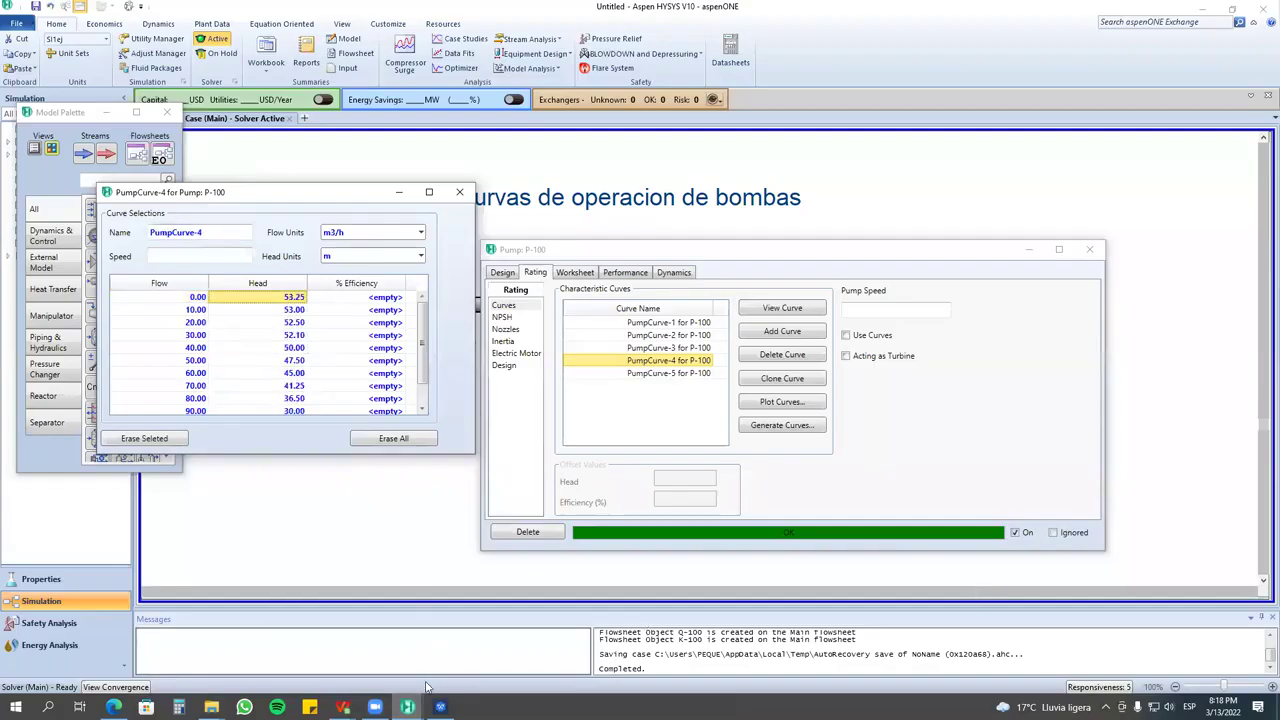
Copy the /188,9 impeller's efficiency values from the spreadsheet and paste them into PumpCurve-4's efficiency data in Aspen HYSYS.
left_click(343, 707)
left_click(448, 645)
left_click_drag(310, 446, 308, 566)
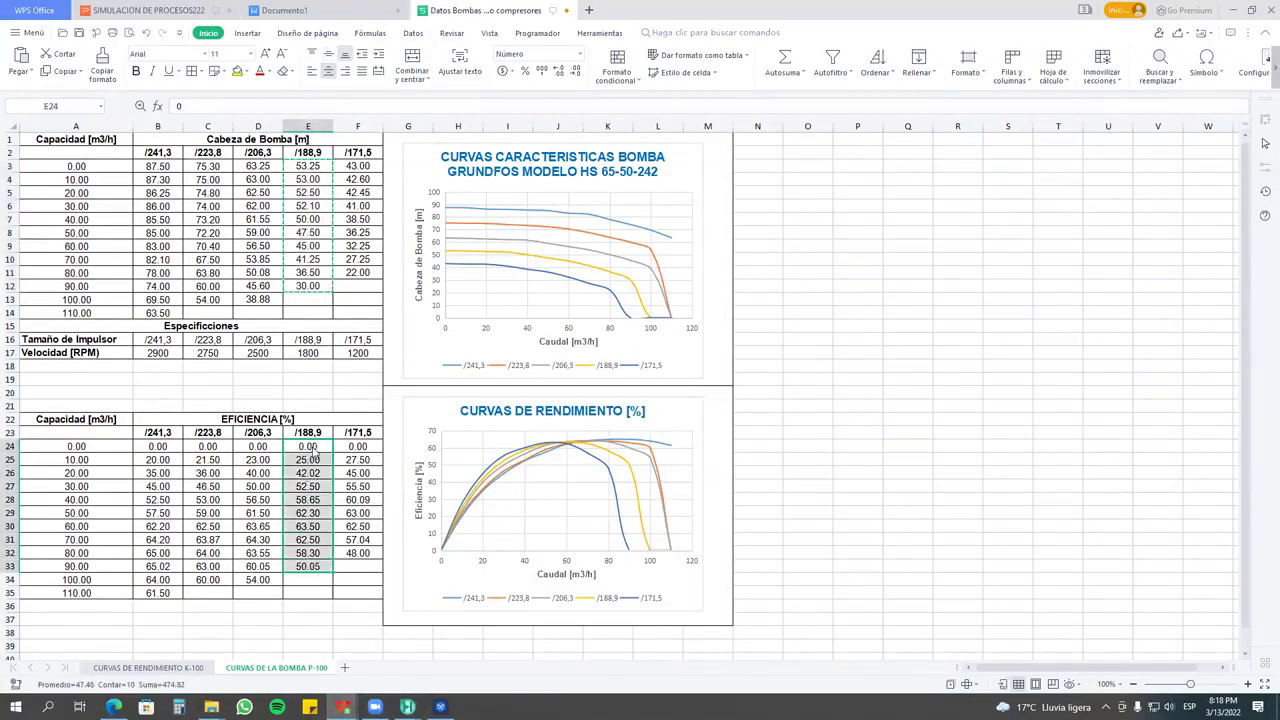
right_click(308, 475)
left_click(345, 114)
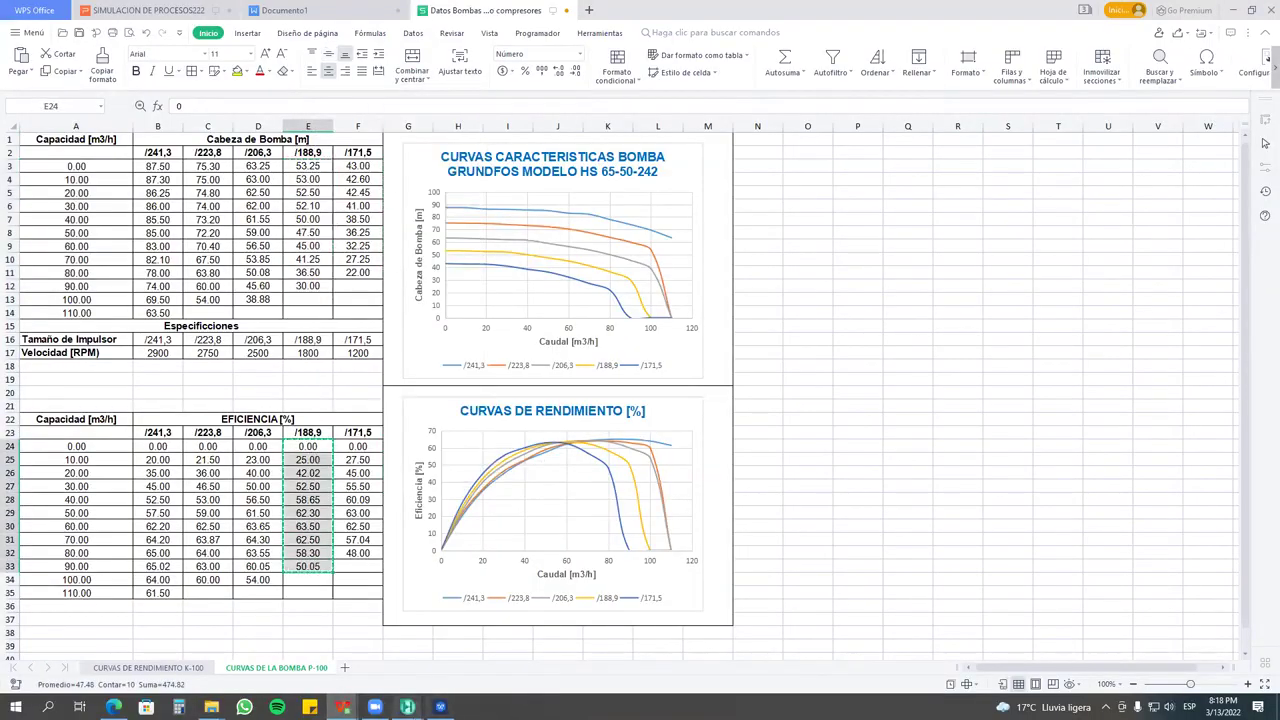
mouse_move(407, 707)
left_click(658, 625)
left_click(379, 300)
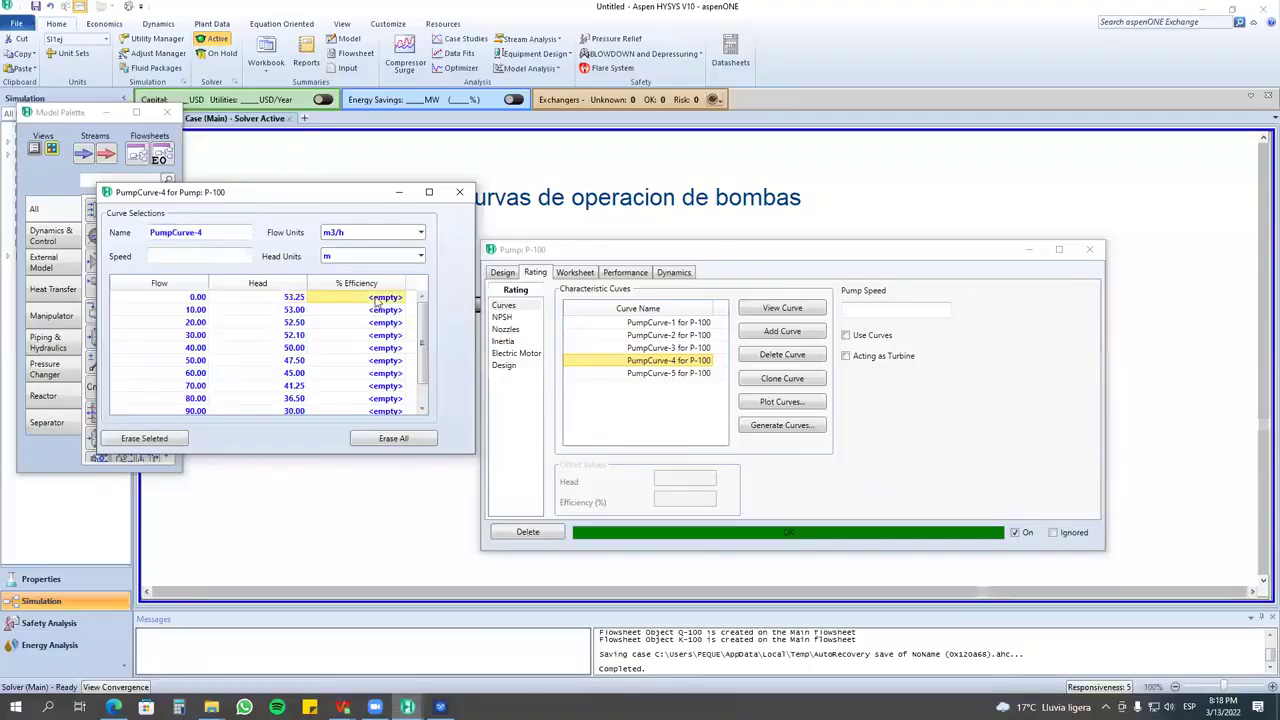
key("ctrl+v")
Look up the /188,9 impeller's speed in the spreadsheet, set PumpCurve-4's speed to 1800 rpm and close its window.
left_click(211, 256)
left_click(343, 707)
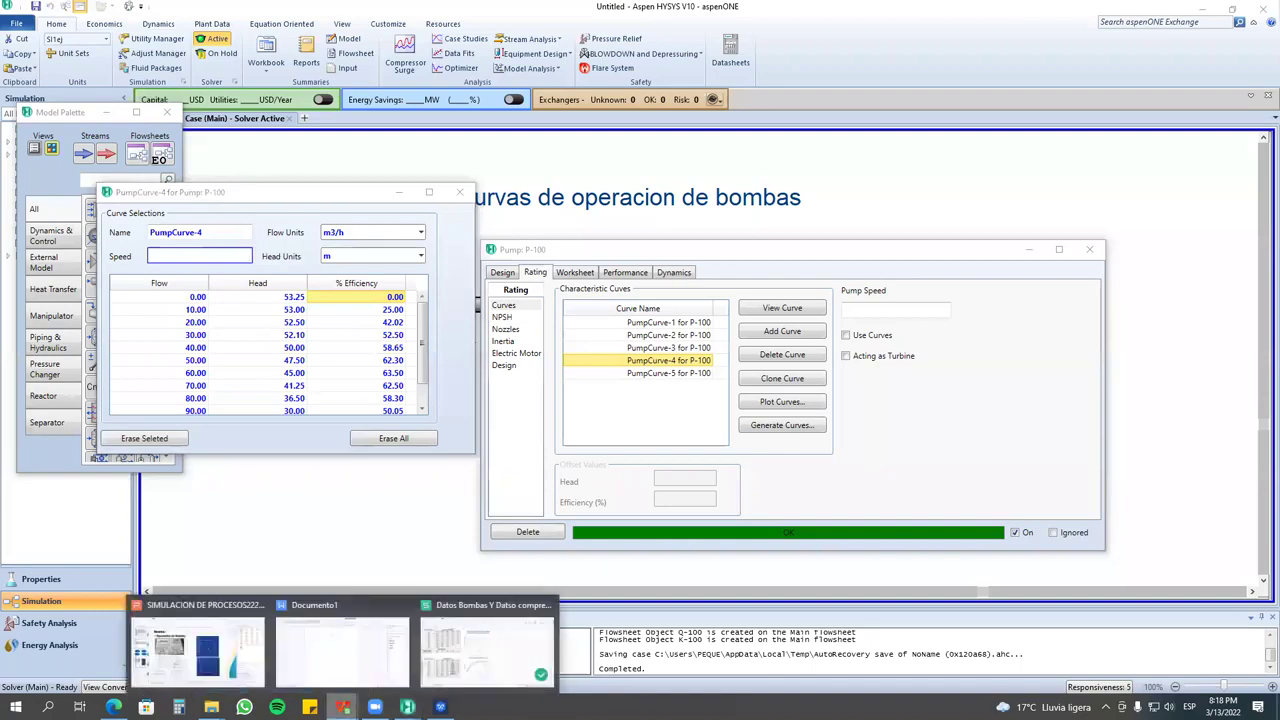
left_click(456, 643)
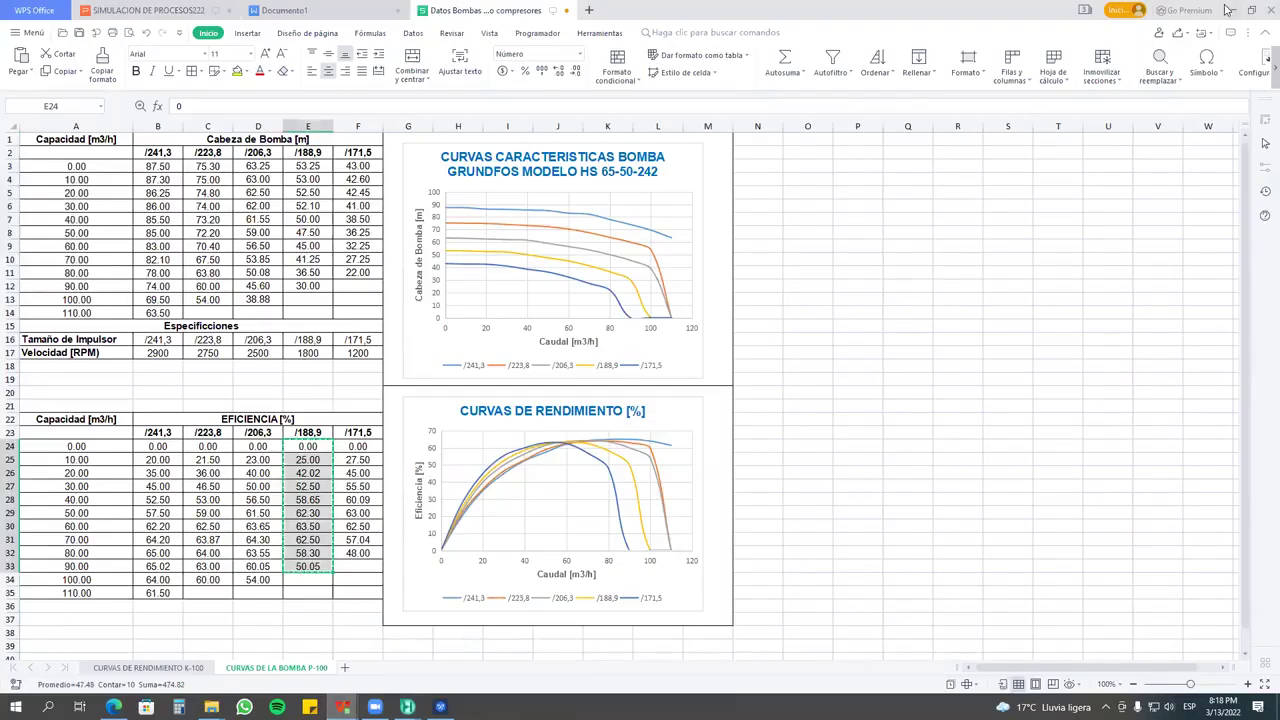
left_click(407, 707)
left_click(643, 643)
left_click(217, 255)
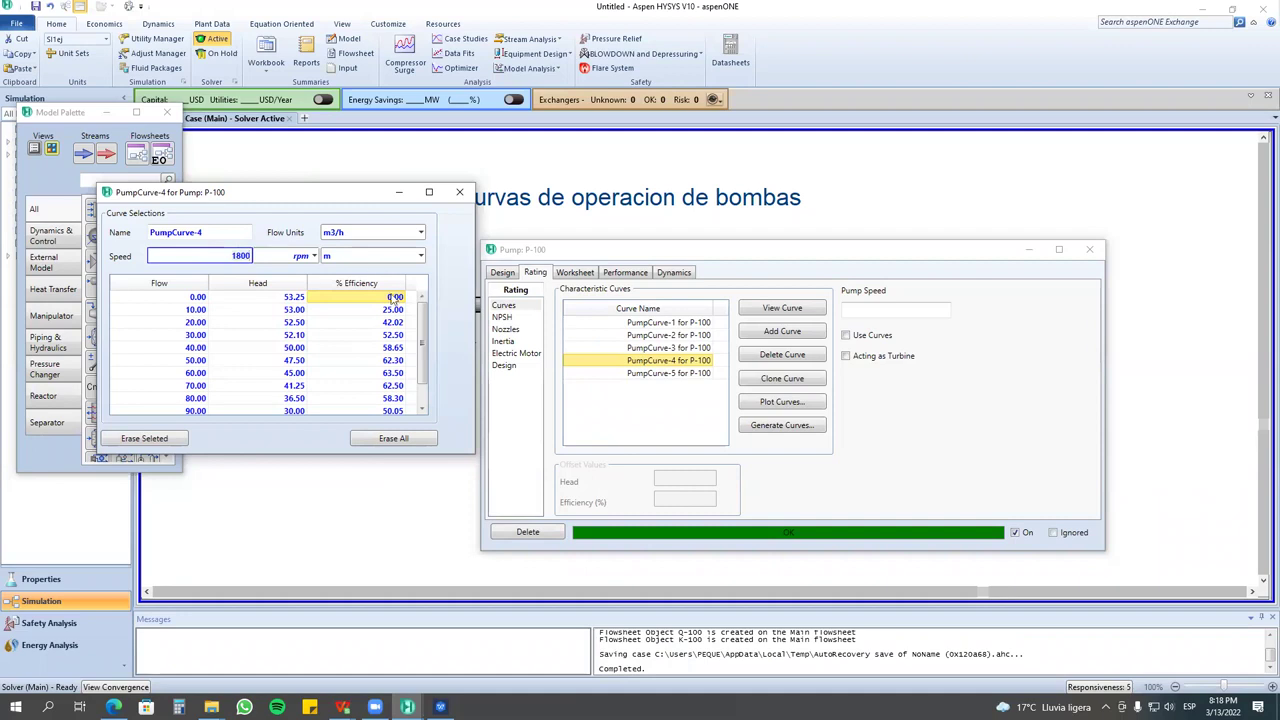
key("Return")
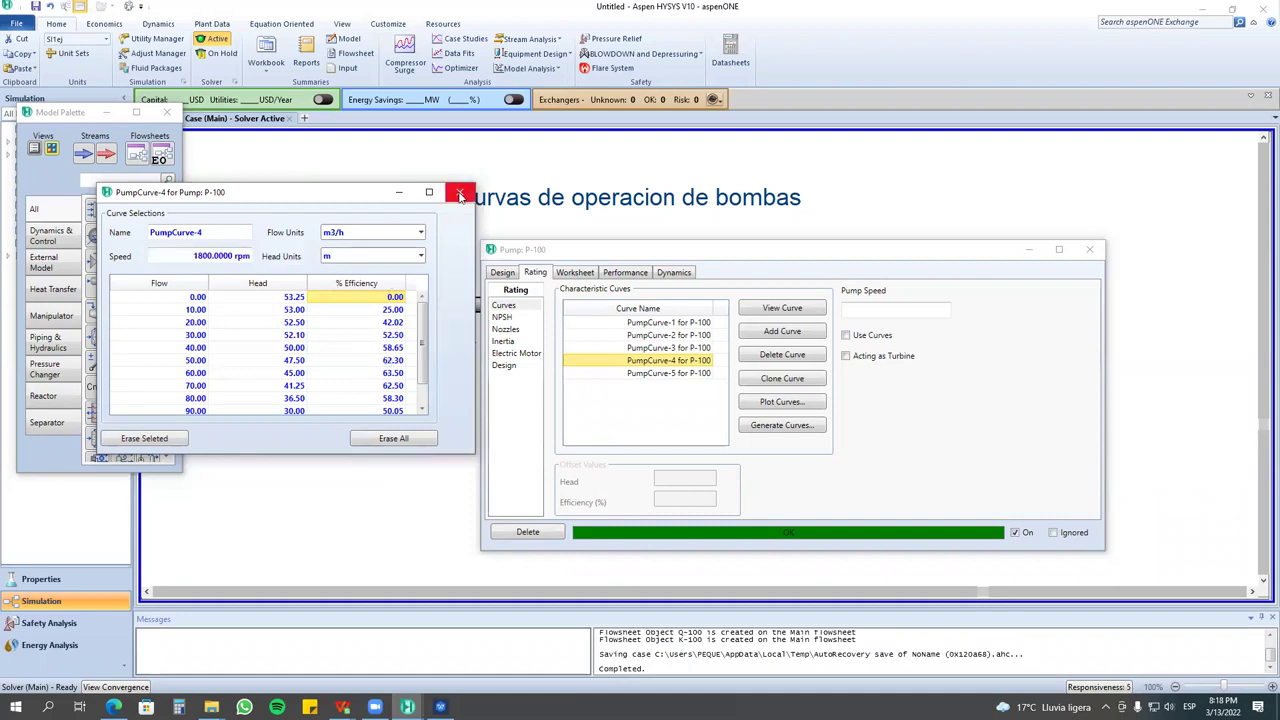
left_click(459, 193)
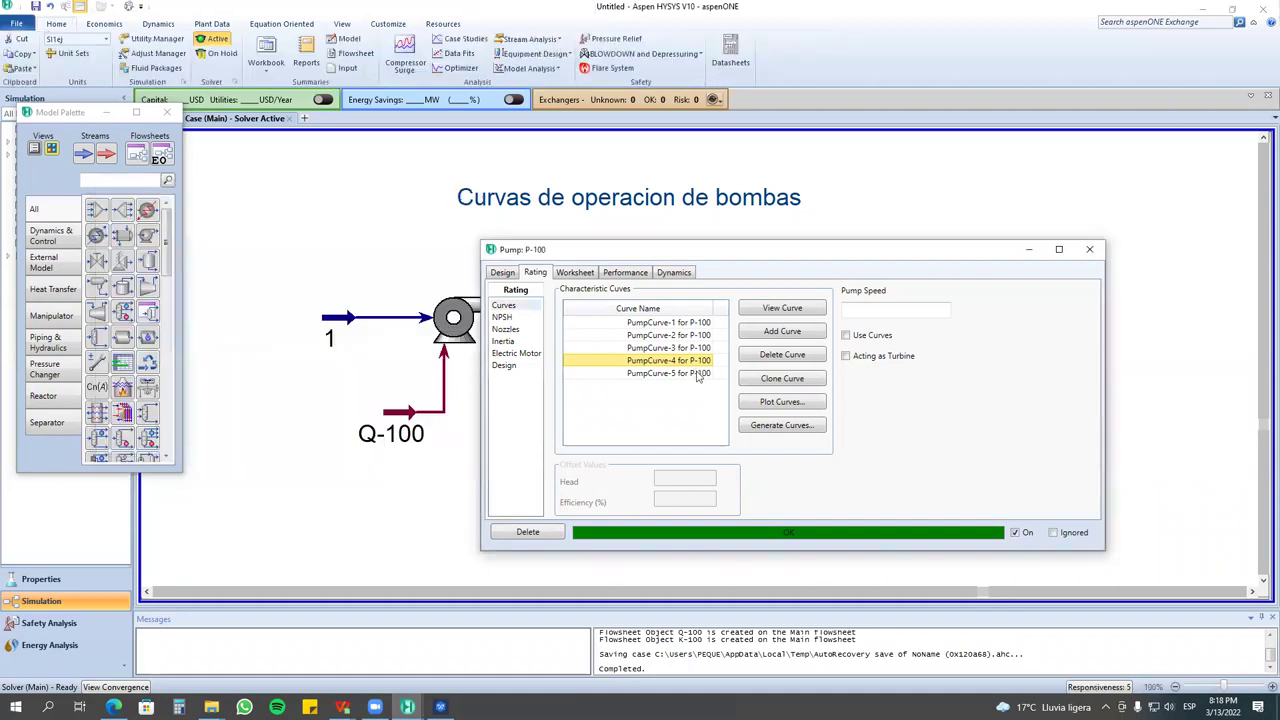
Delete the empty PumpCurve-5 from P-100's characteristic curves.
left_click(697, 374)
right_click(697, 376)
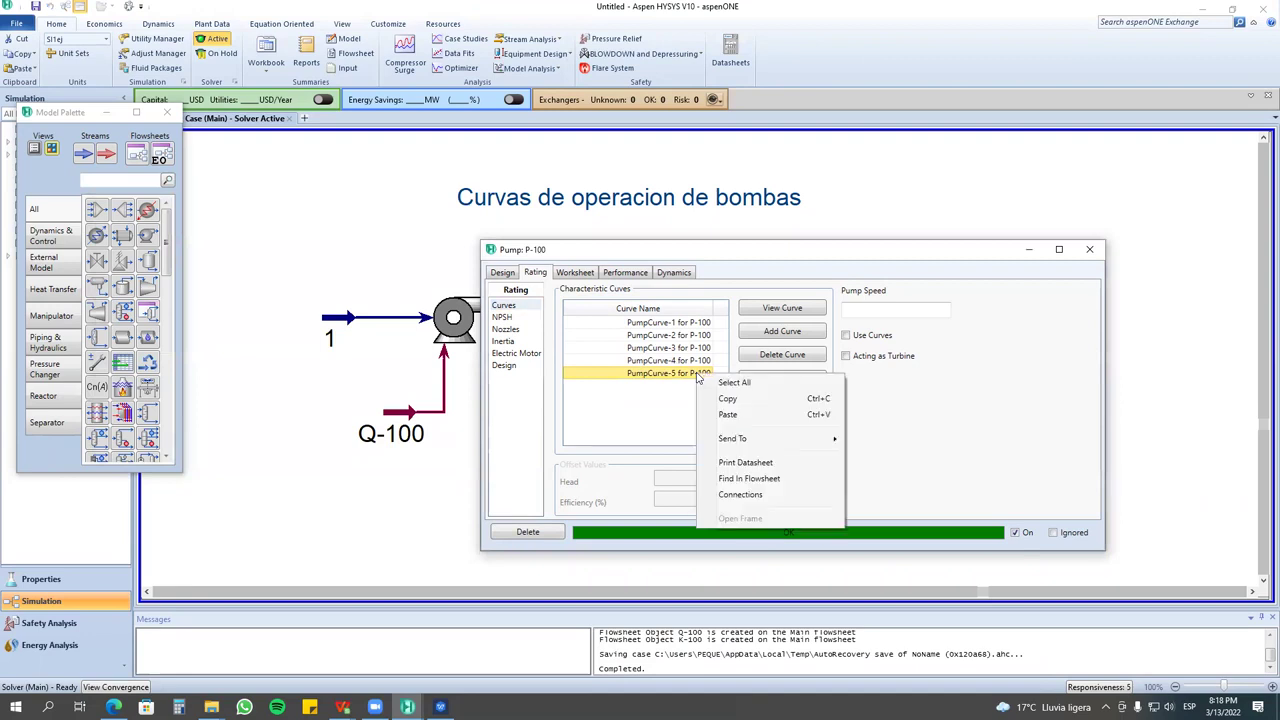
left_click(672, 378)
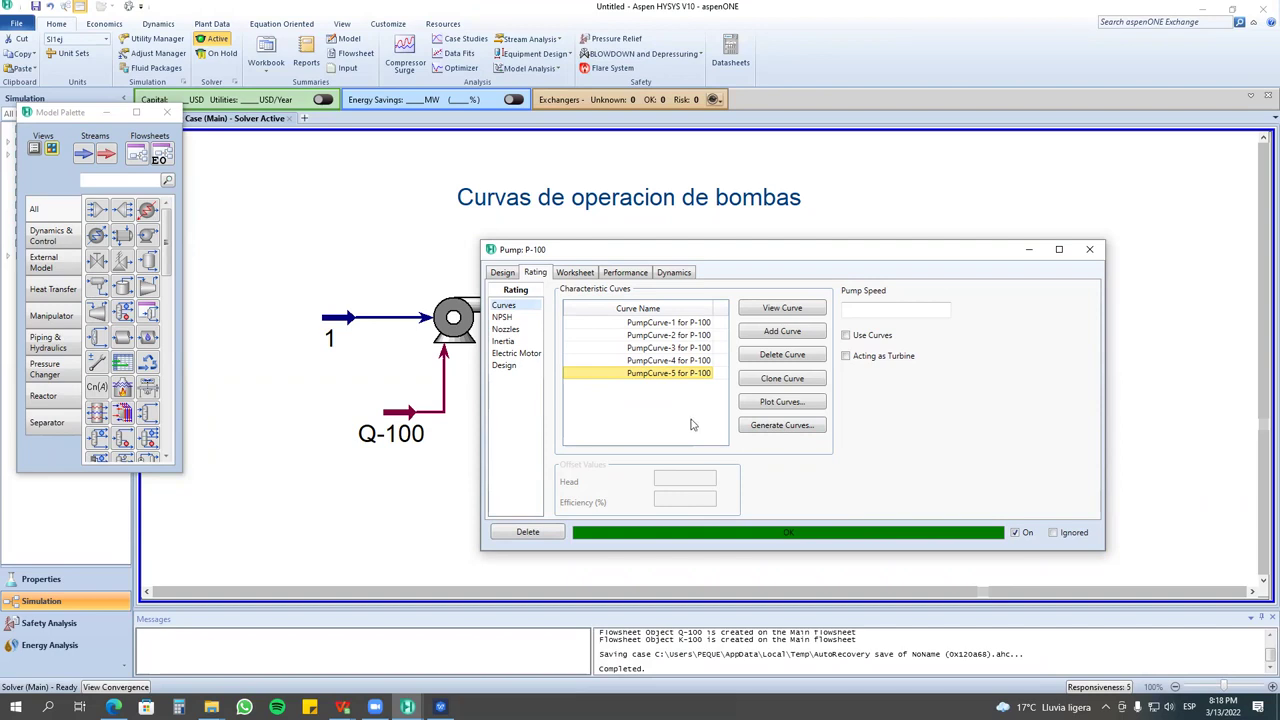
left_click(782, 354)
Plot the head curves of pump P-100 against flow.
left_click(666, 360)
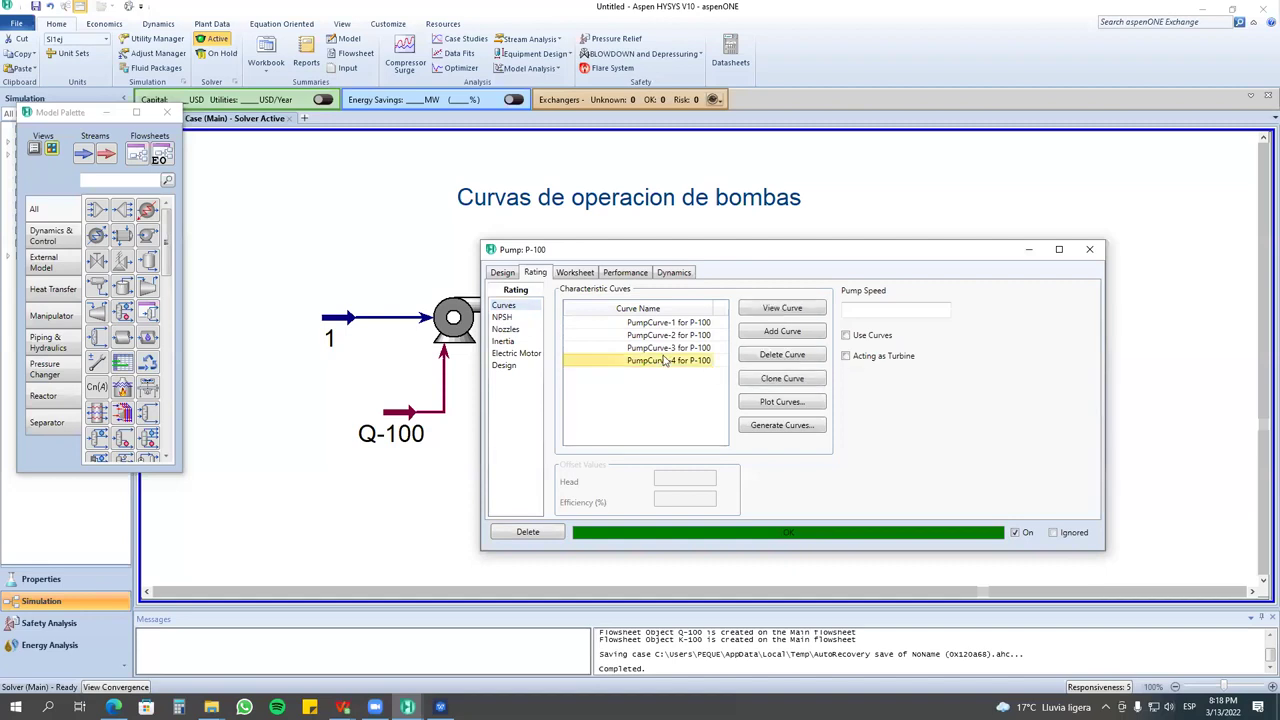
left_click(770, 401)
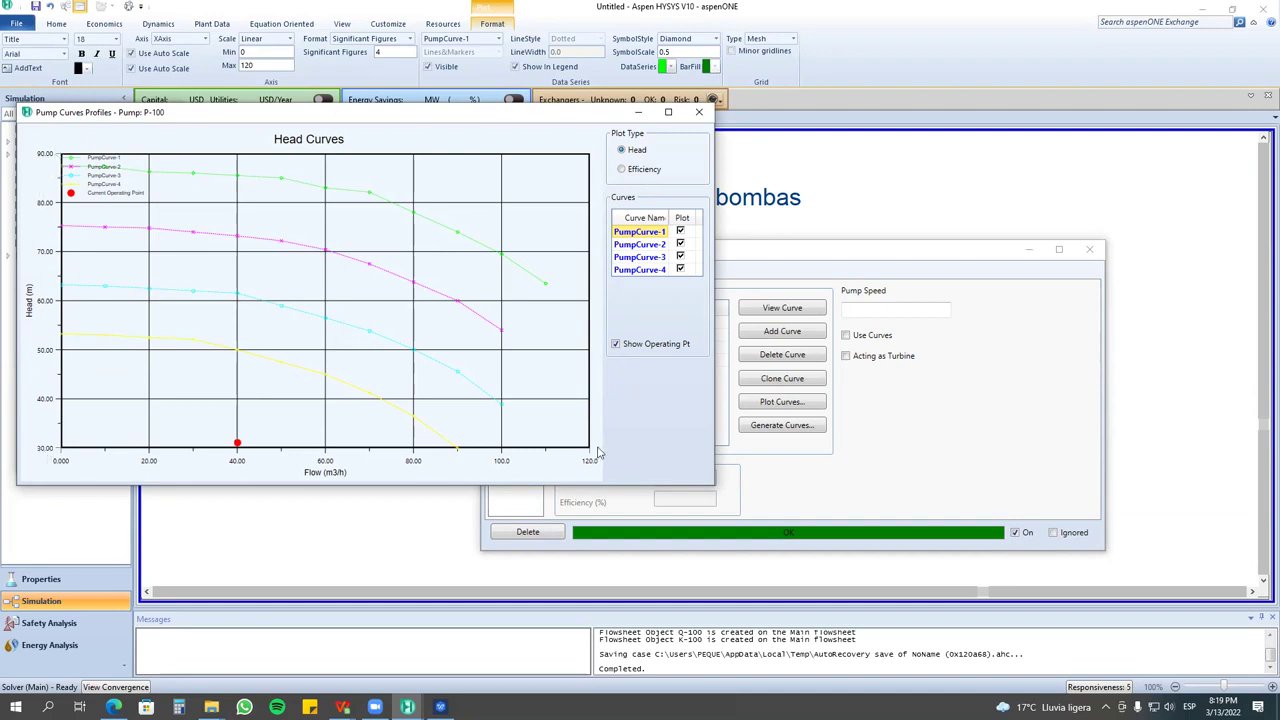
mouse_move(343, 707)
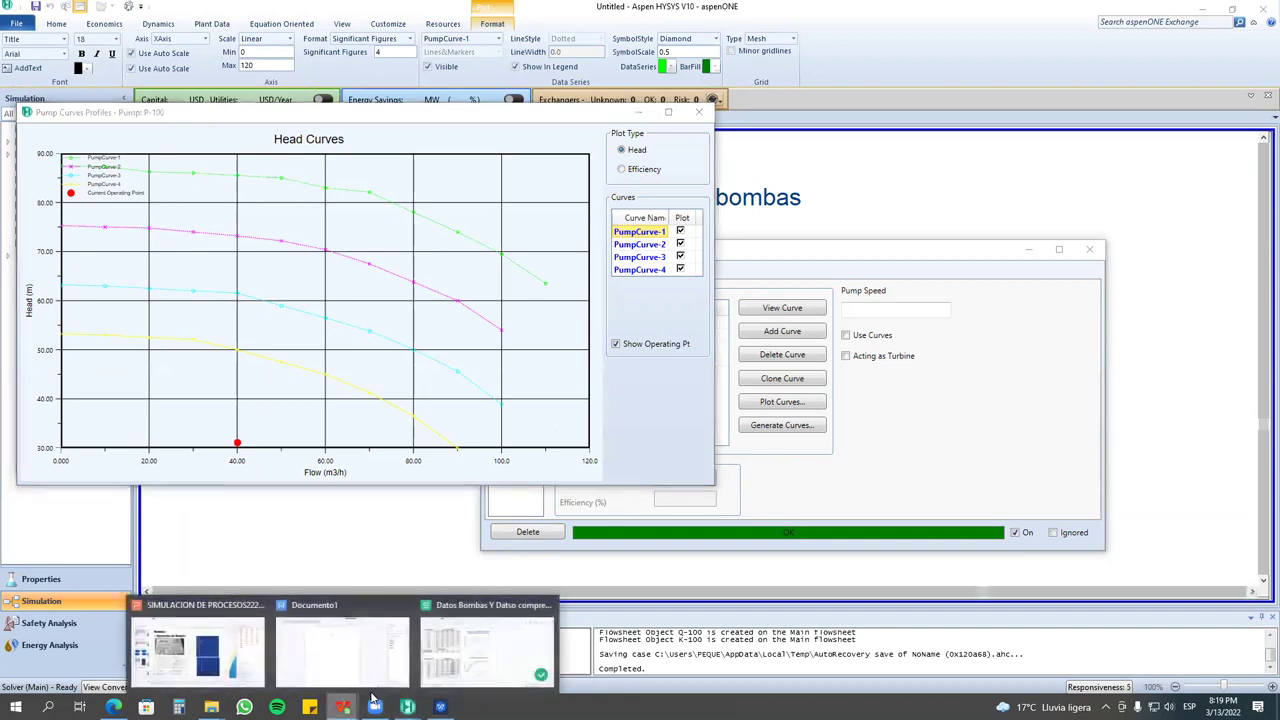
Review the pump operation slide in the WPS presentation, return to P-100's head curve plot in Aspen HYSYS and close the plot.
left_click(236, 662)
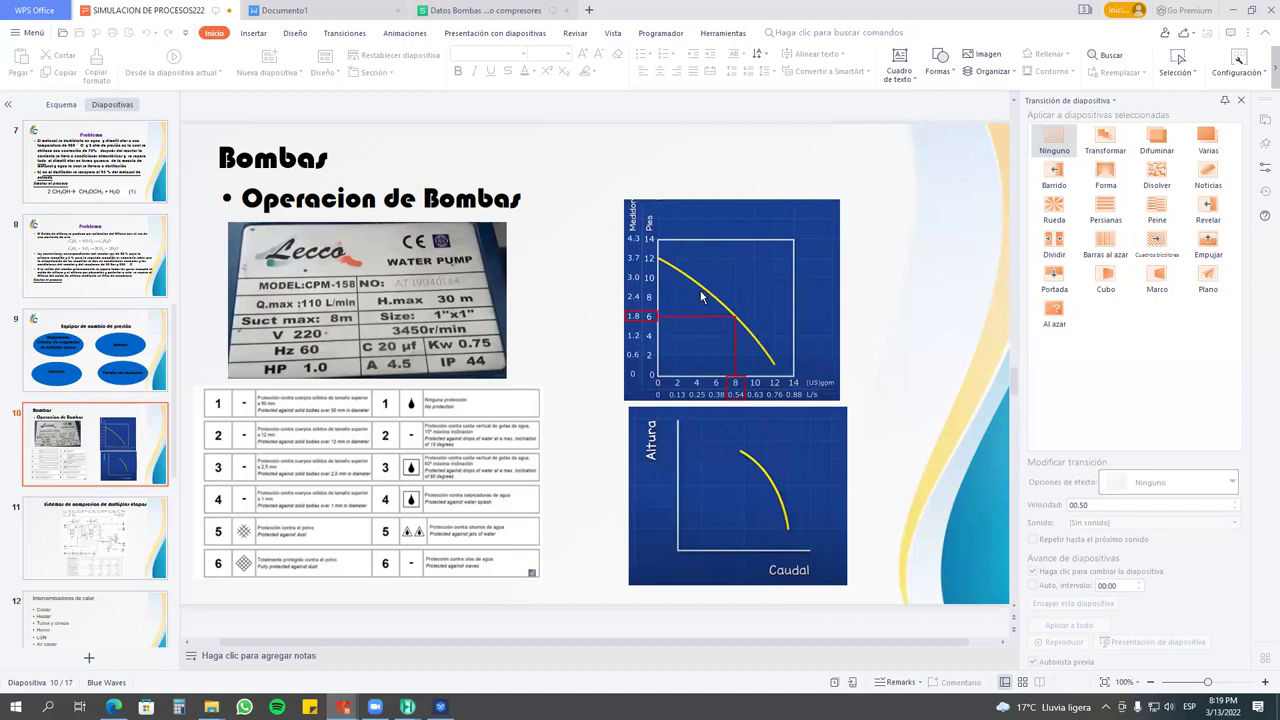
mouse_move(408, 707)
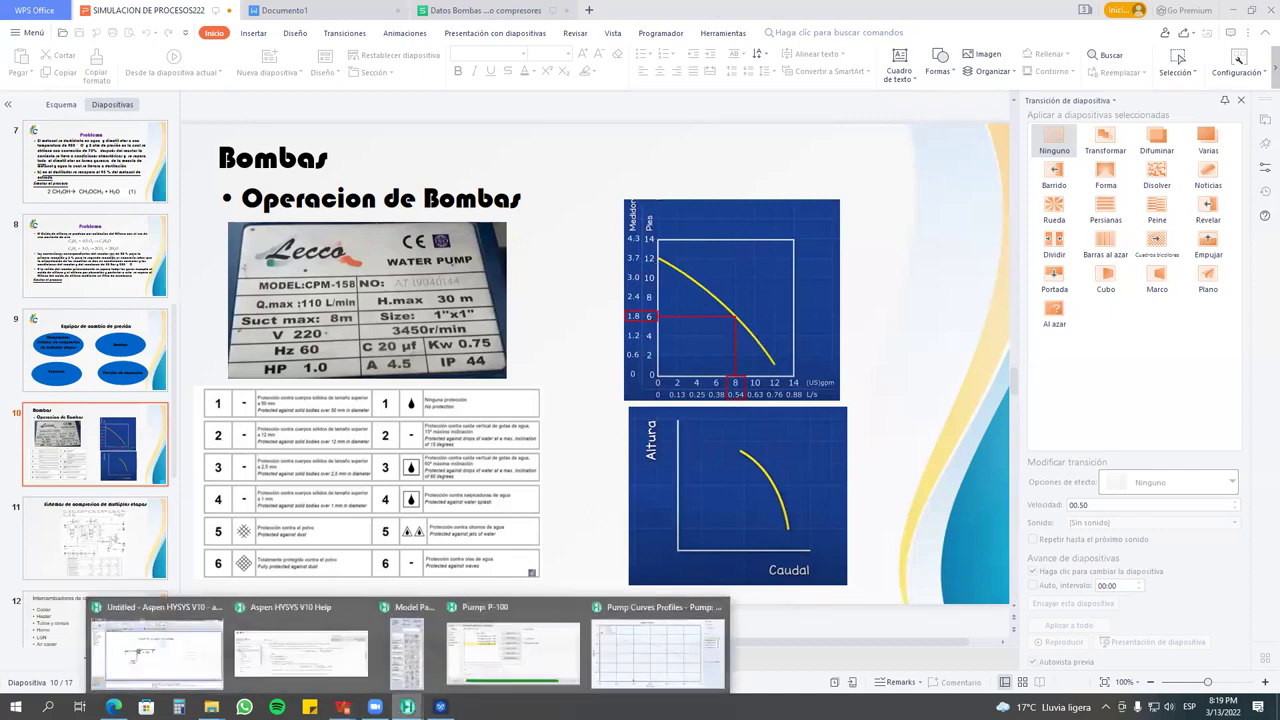
left_click(643, 640)
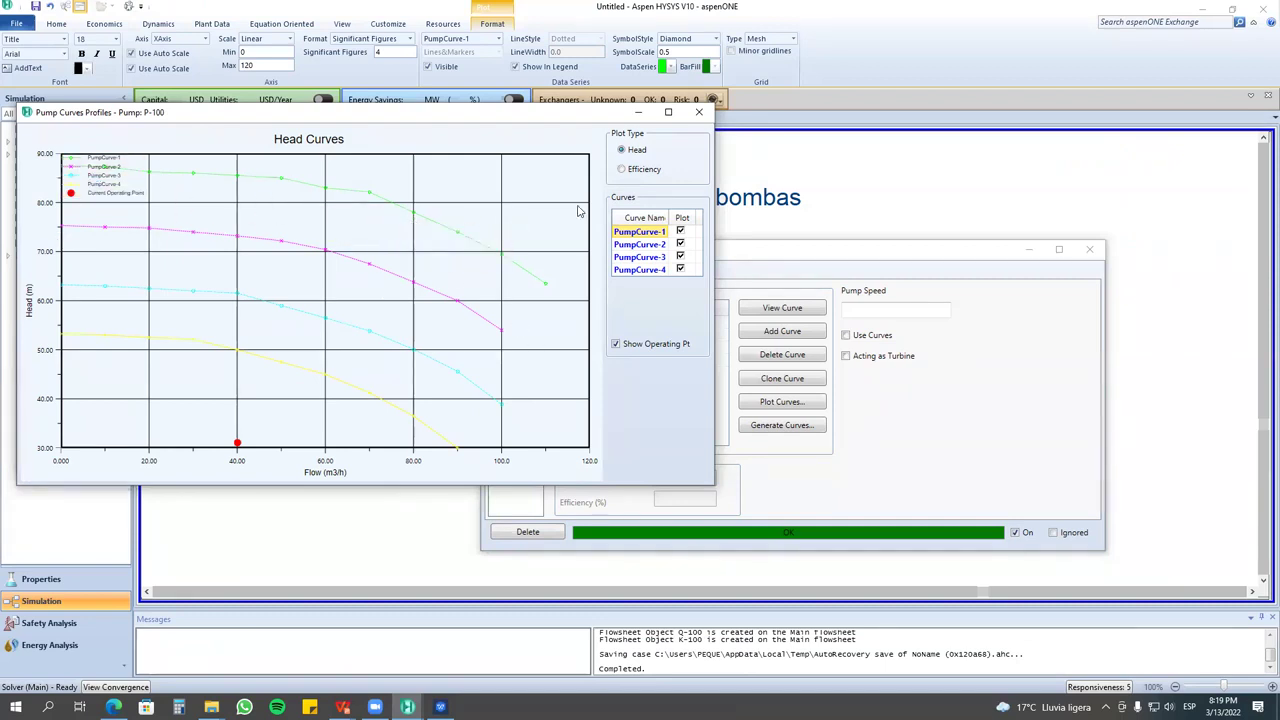
left_click(699, 112)
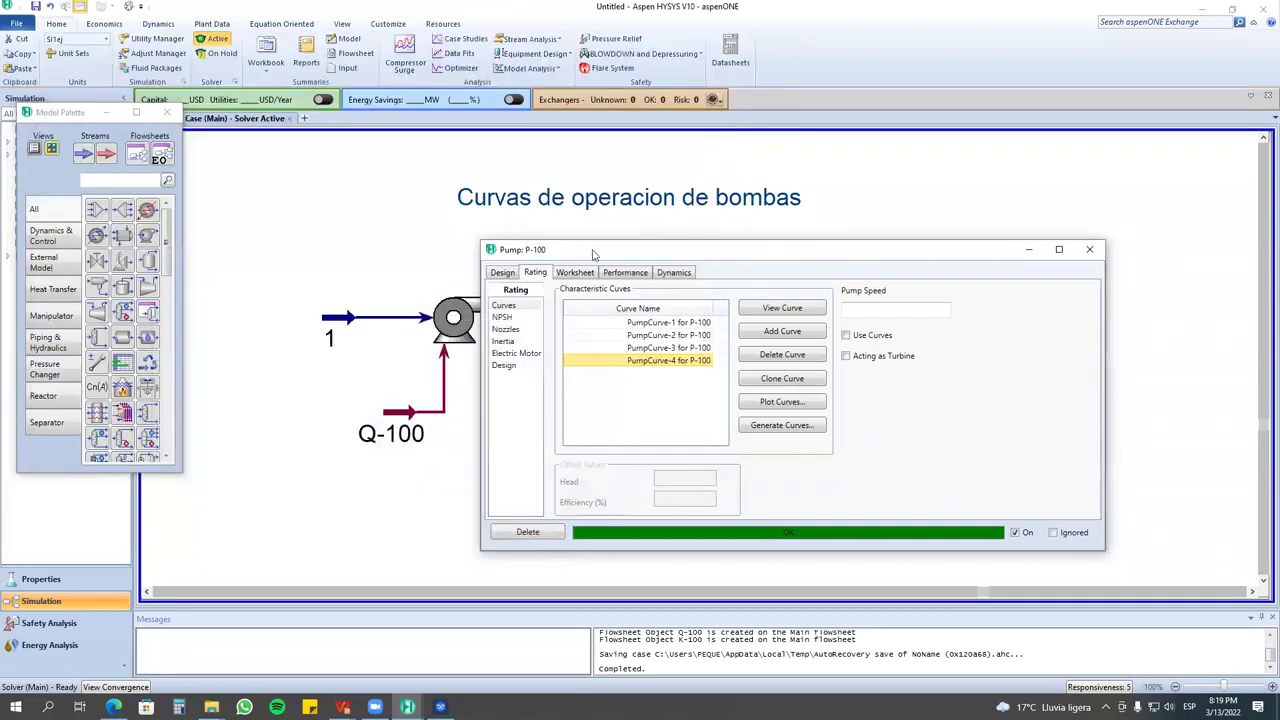
Make pump P-100 use its characteristic curves and clear its adiabatic efficiency specification.
left_click_drag(591, 258, 372, 303)
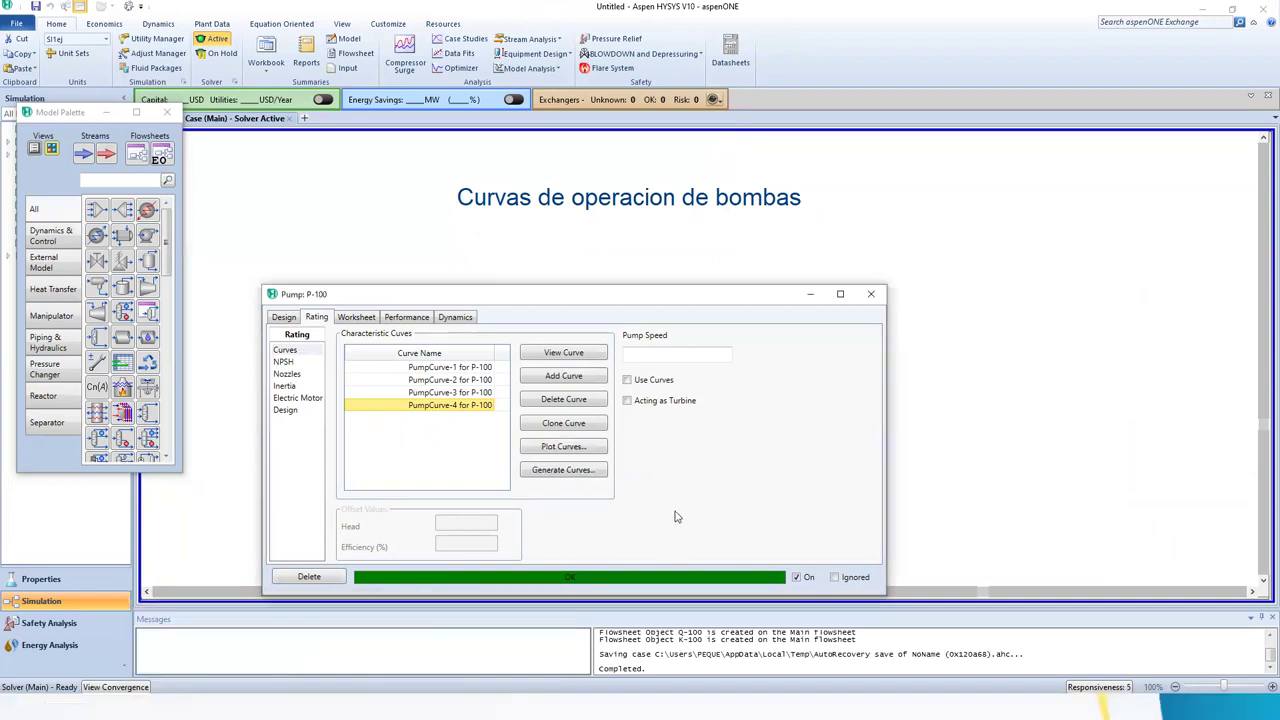
left_click(627, 380)
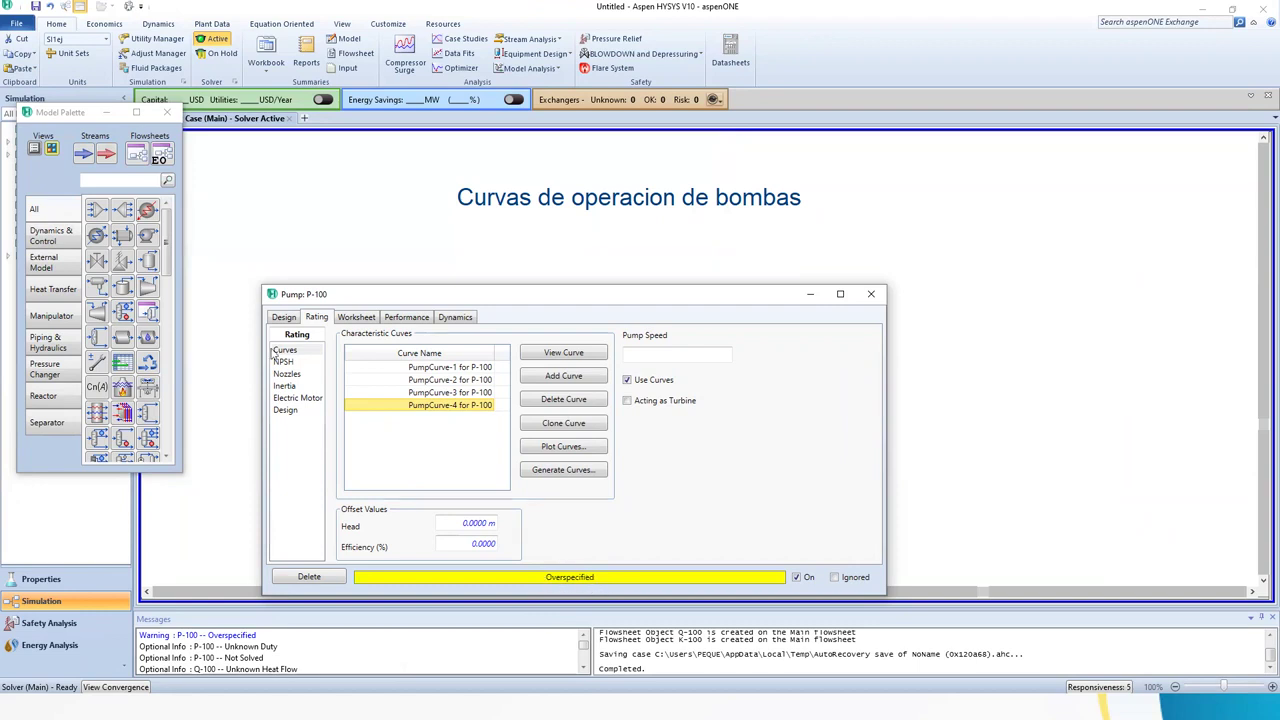
left_click(280, 319)
left_click(293, 362)
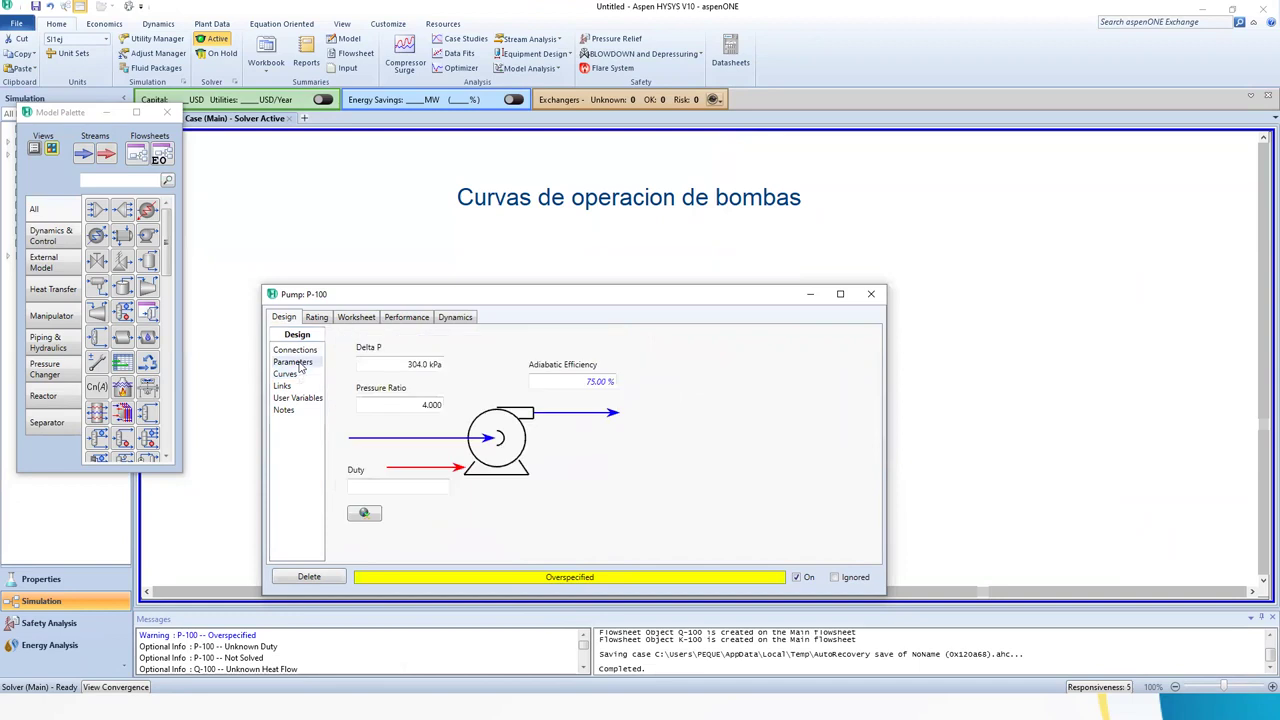
left_click(584, 383)
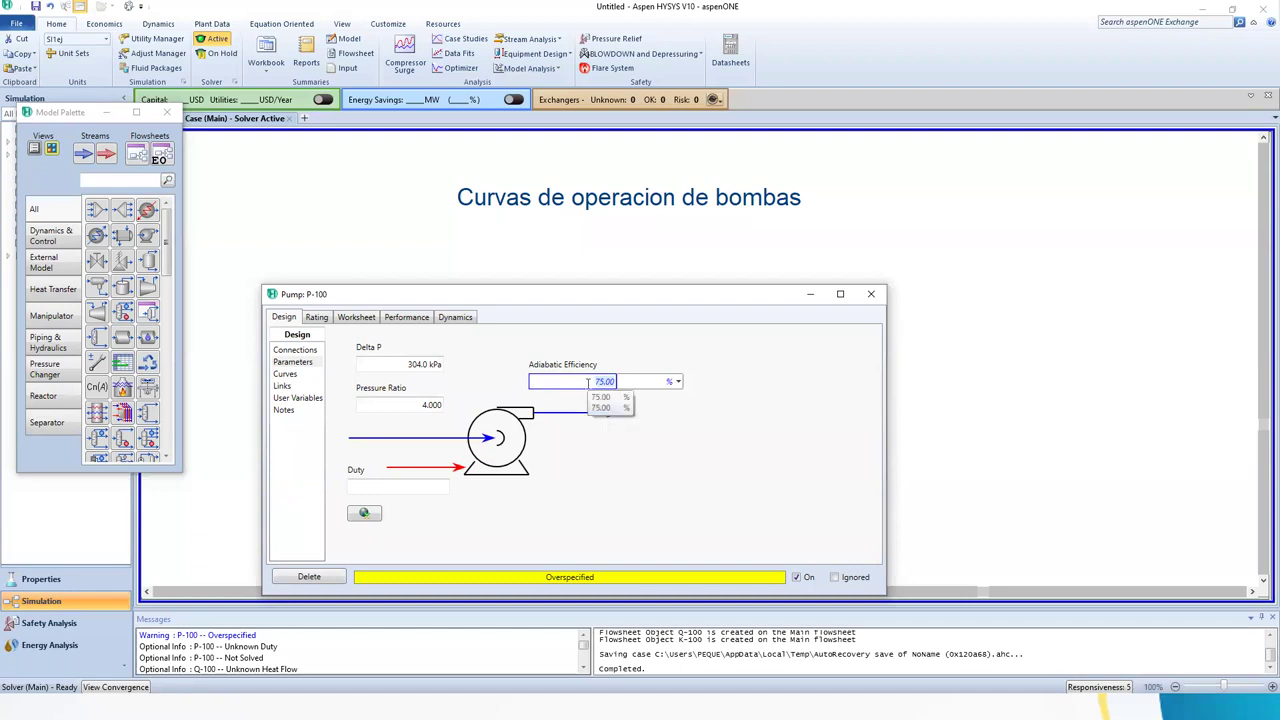
key("BackSpace")
key("Return")
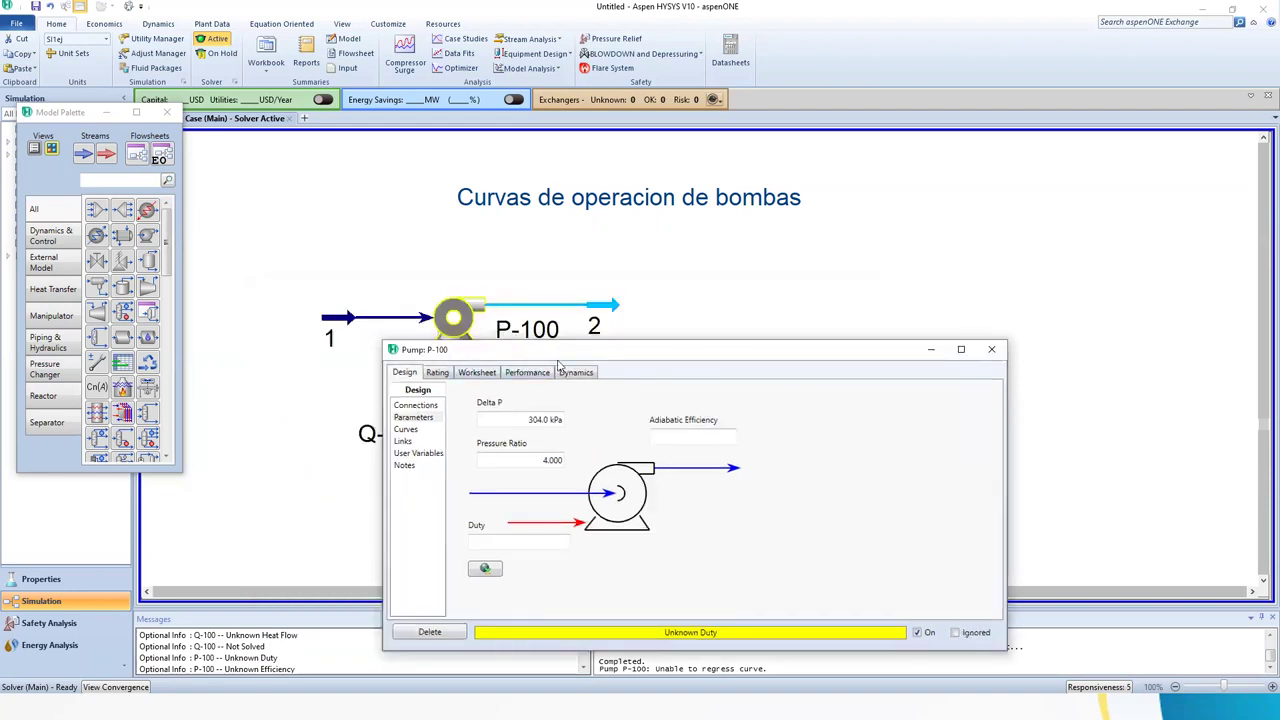
Inspect the conditions of outlet stream 2, in particular its pressure specification.
left_click_drag(558, 365, 722, 360)
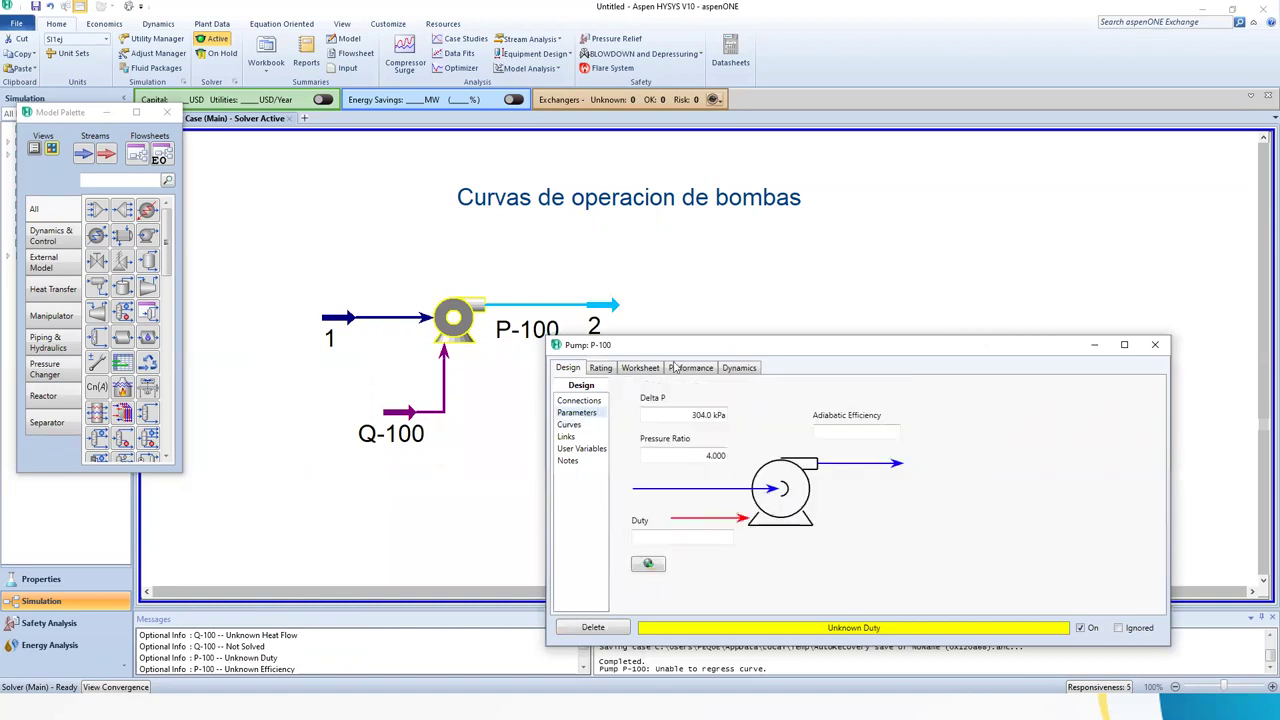
double_click(600, 318)
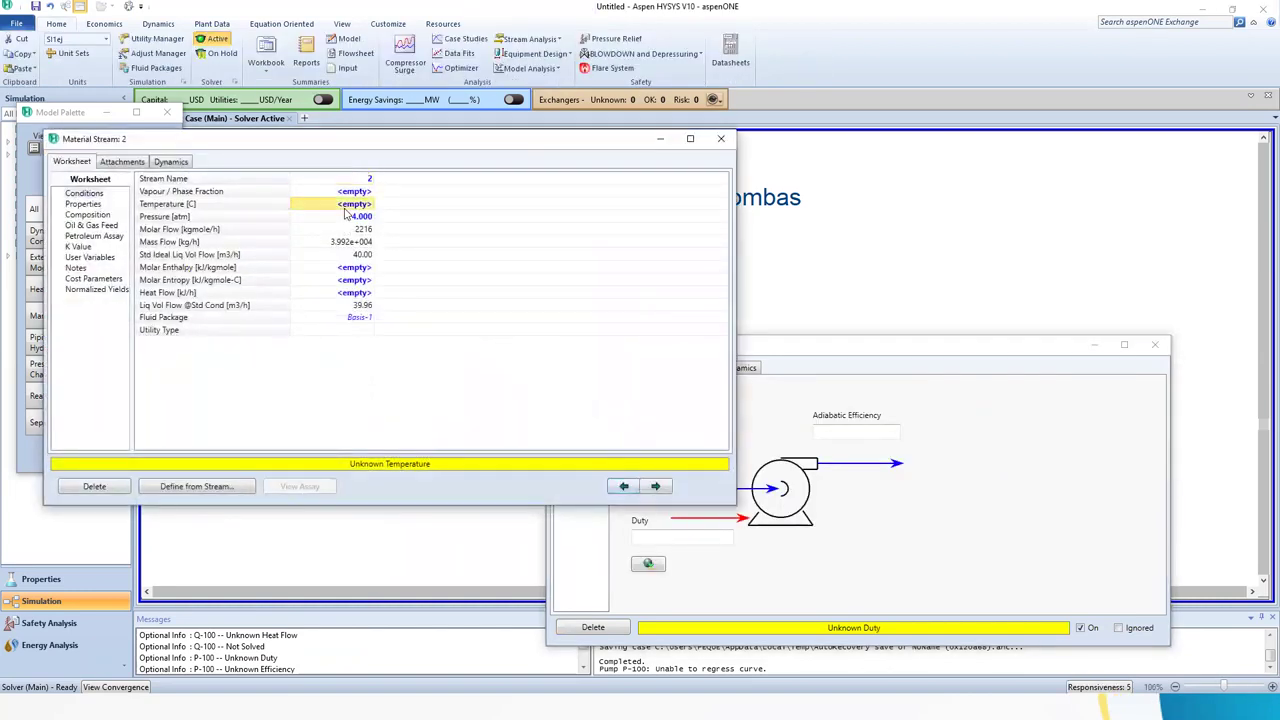
left_click(362, 217)
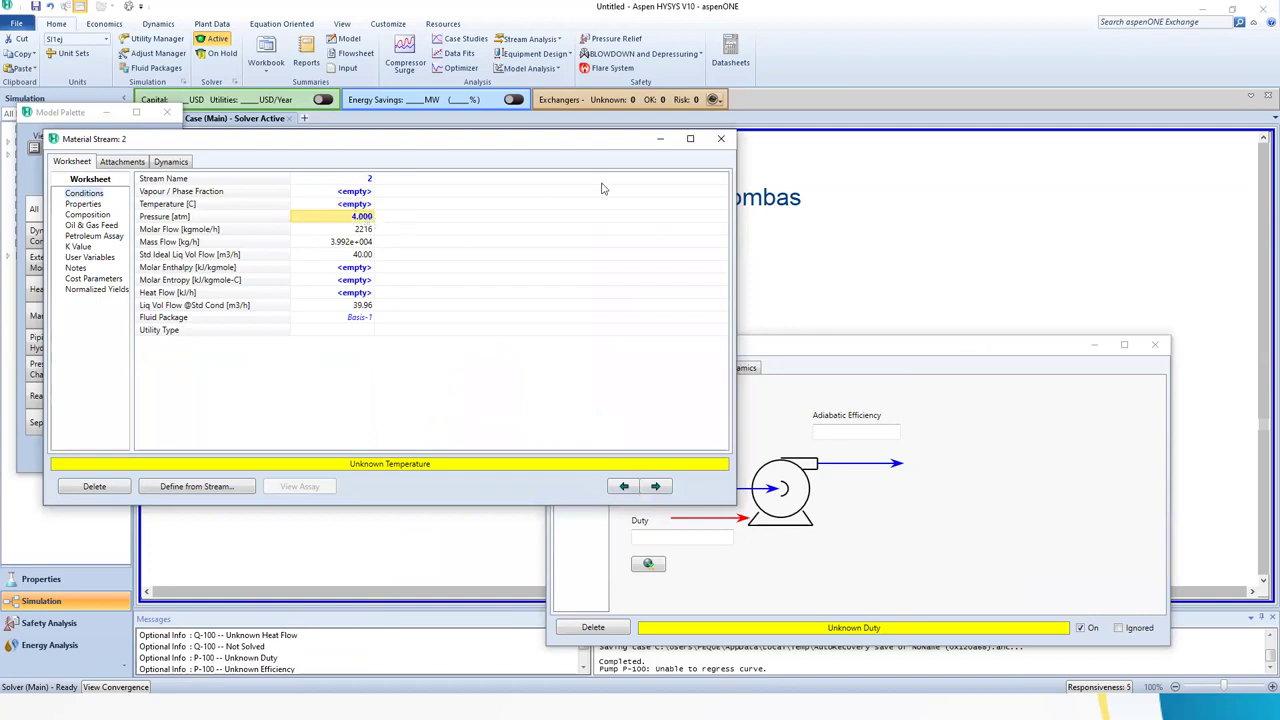
Try a standard ideal liquid volume flow of 20 m3/h in stream 1 and change it to 10 m3/h.
left_click_drag(570, 145, 467, 417)
left_click(352, 328)
double_click(352, 328)
left_click(388, 281)
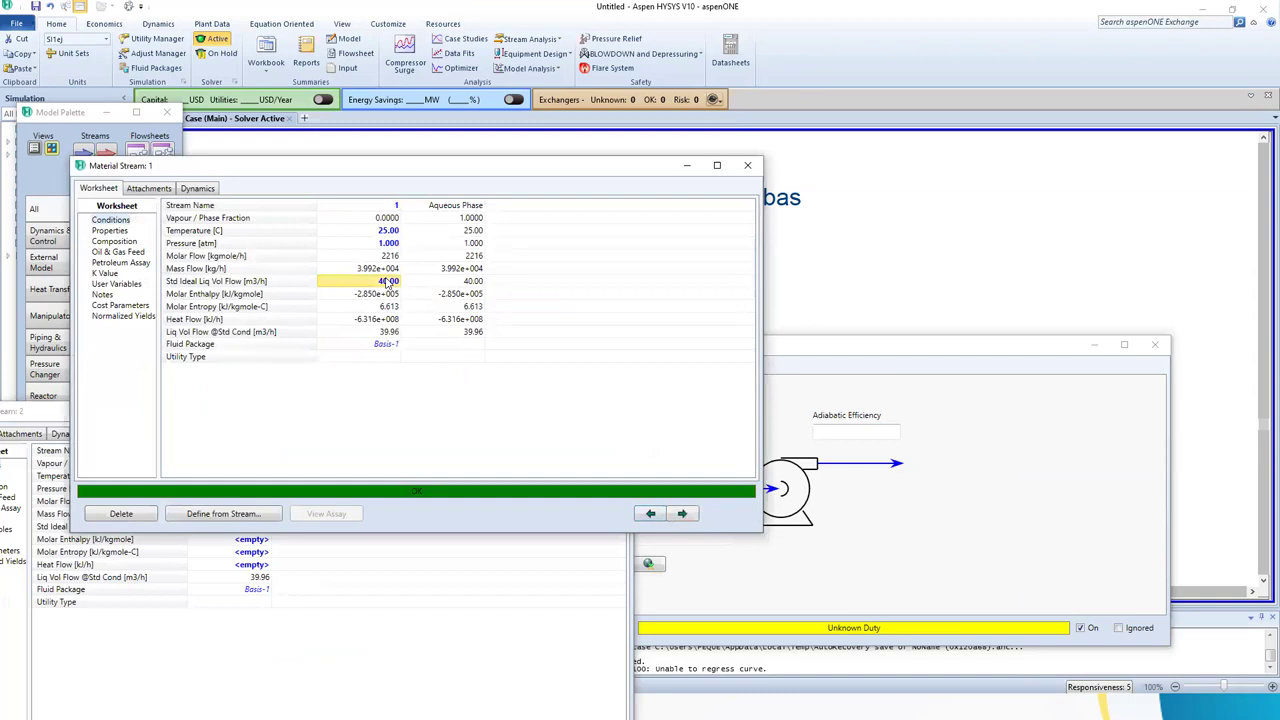
type("2")
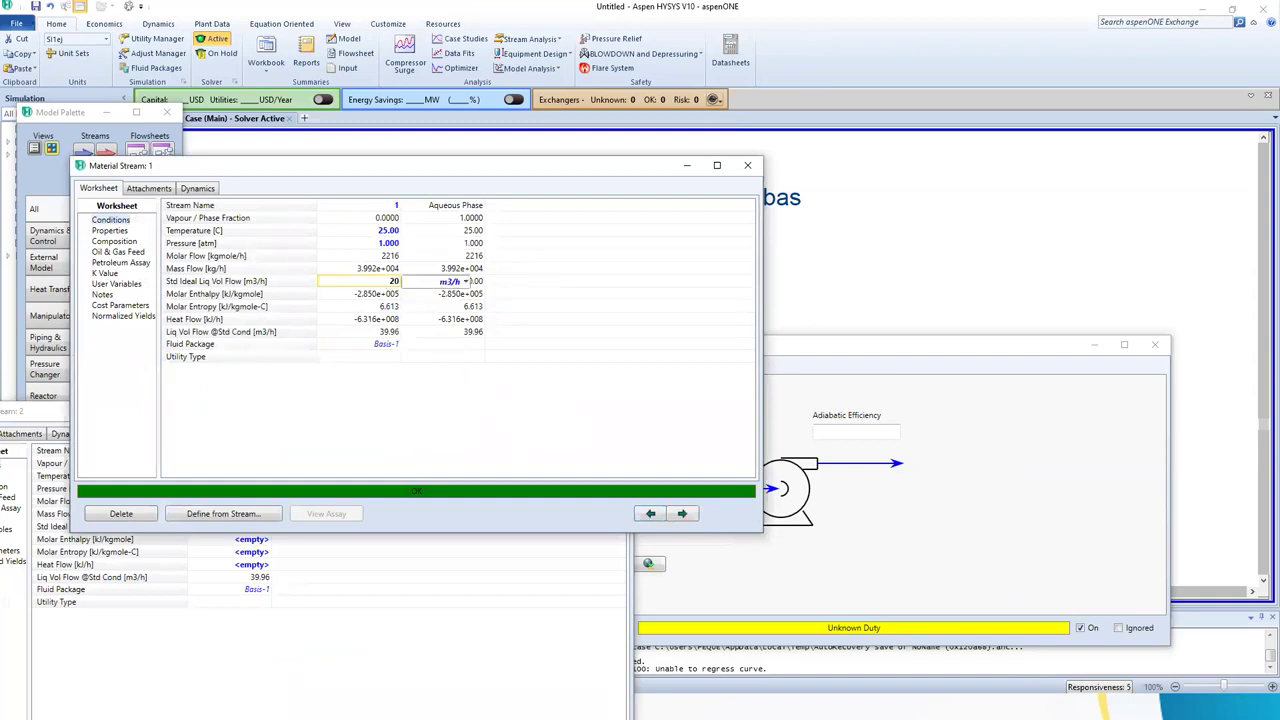
type("0")
key("Return")
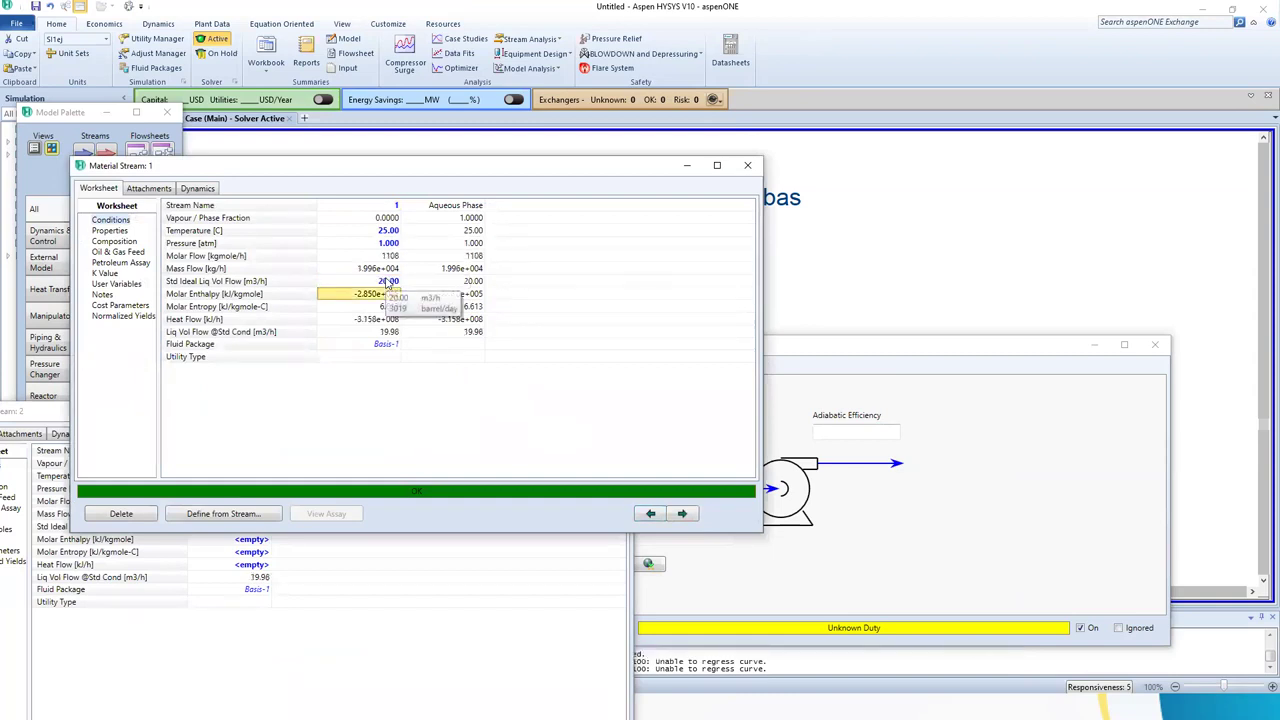
left_click(388, 282)
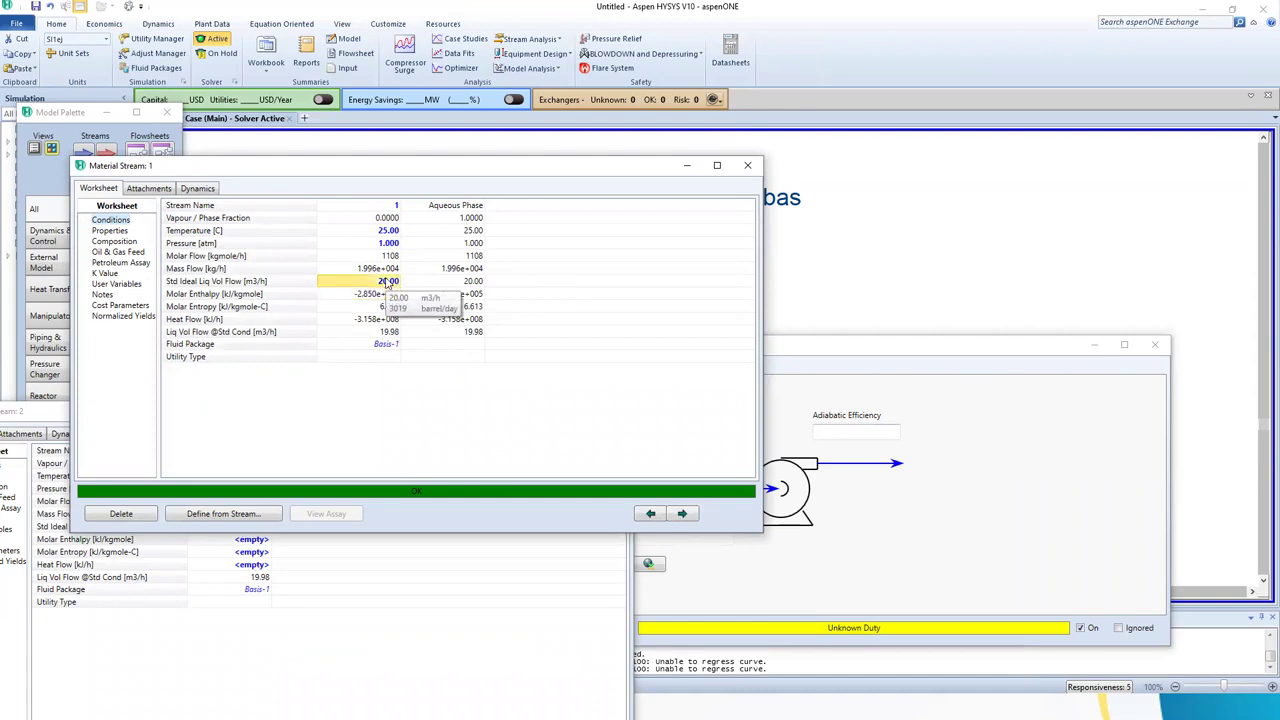
type("10")
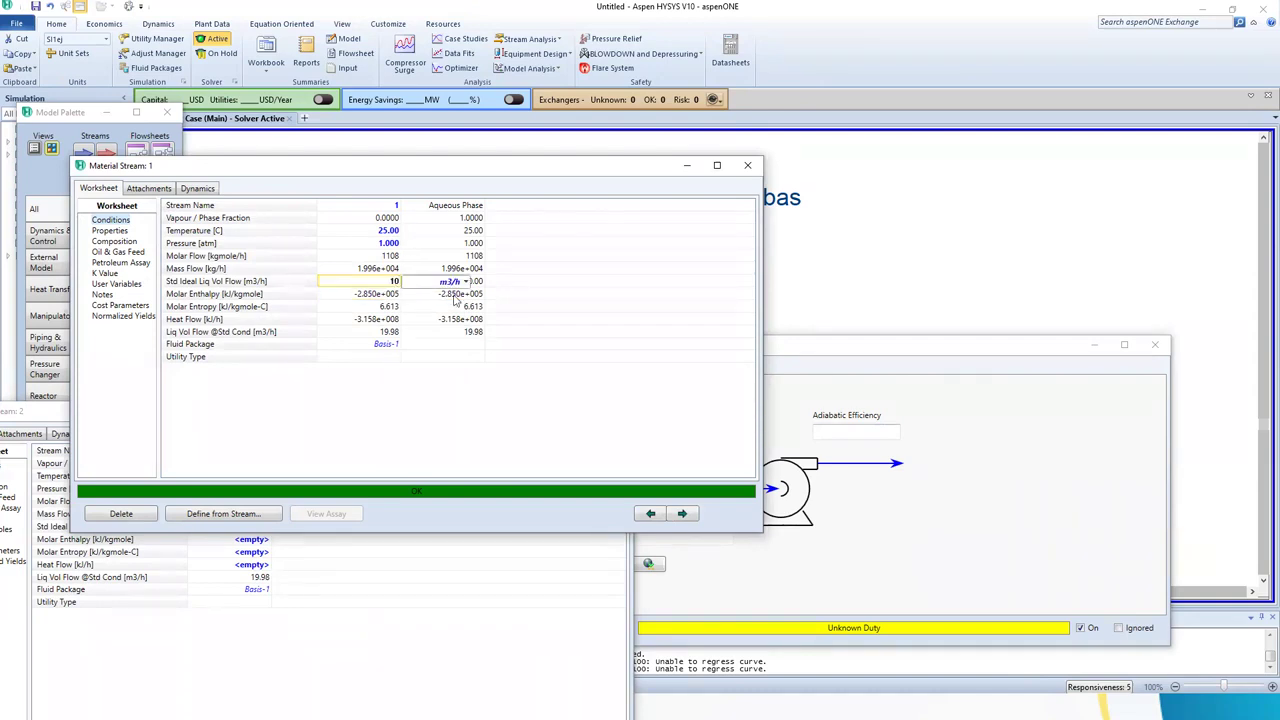
key("Return")
Check P-100's status and read its solver messages, putting away the windows that cover them.
left_click(846, 591)
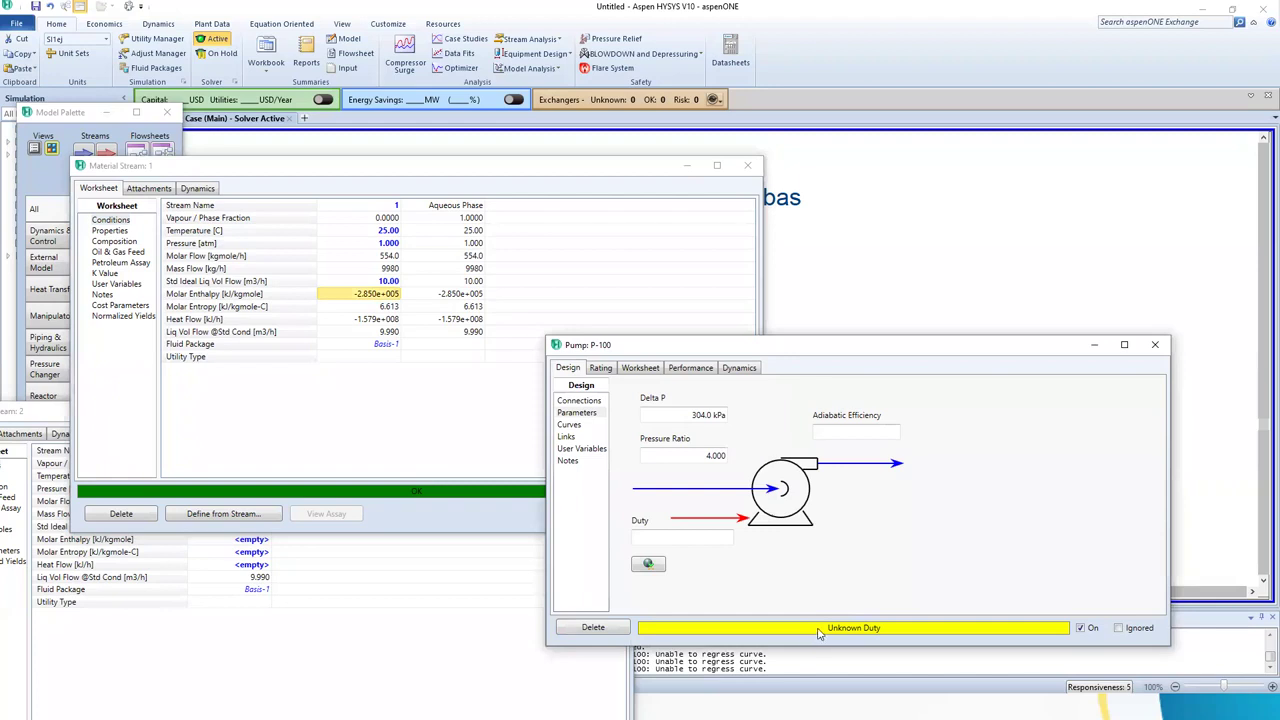
left_click(1094, 344)
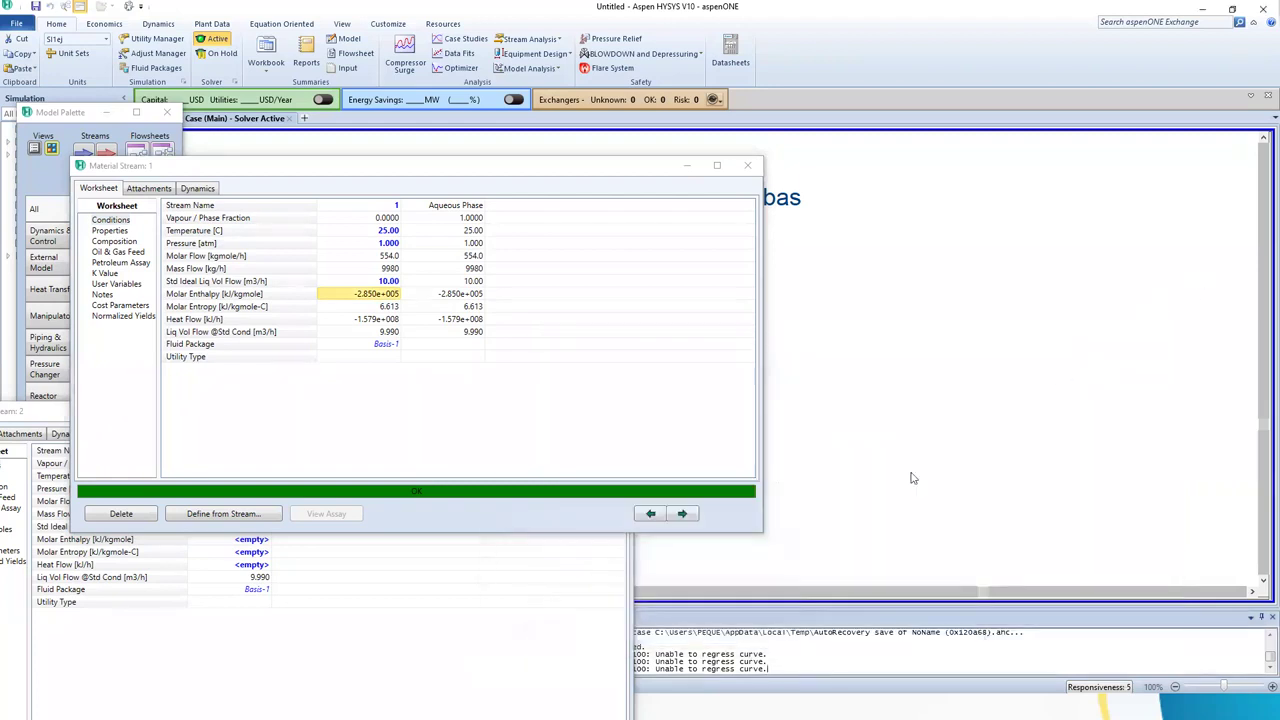
left_click(567, 557)
left_click(618, 410)
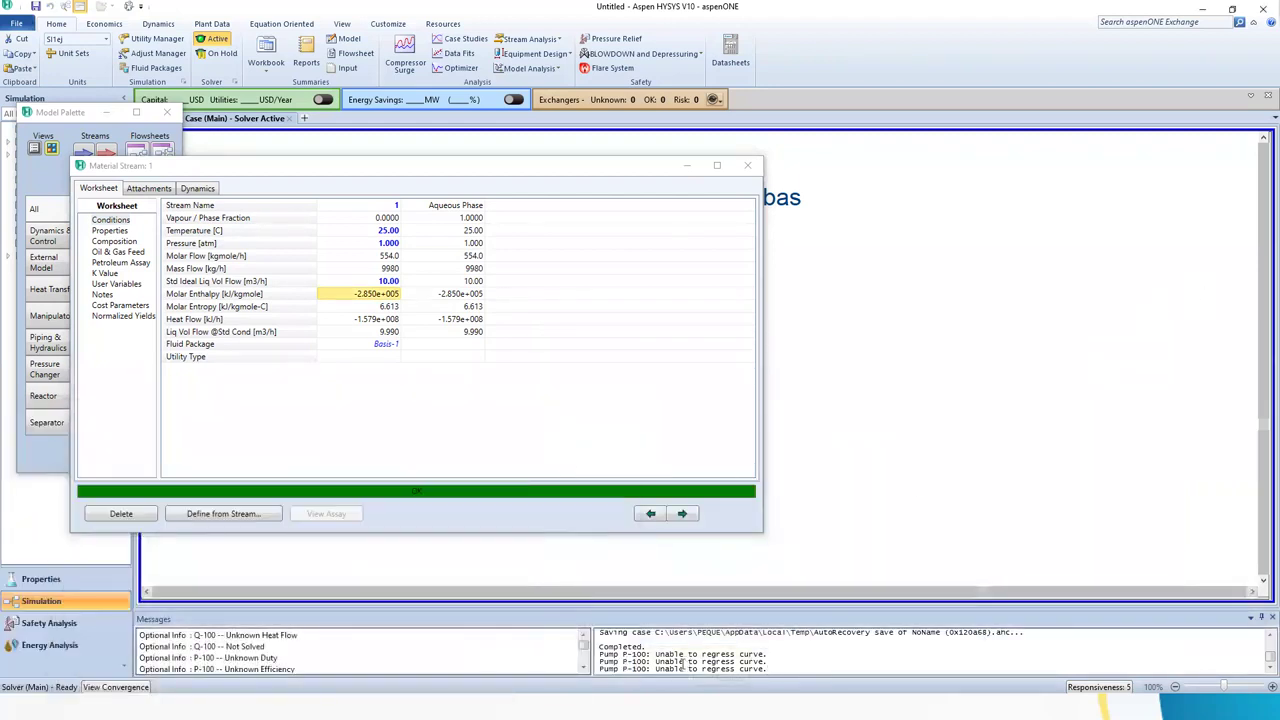
left_click_drag(659, 650, 763, 654)
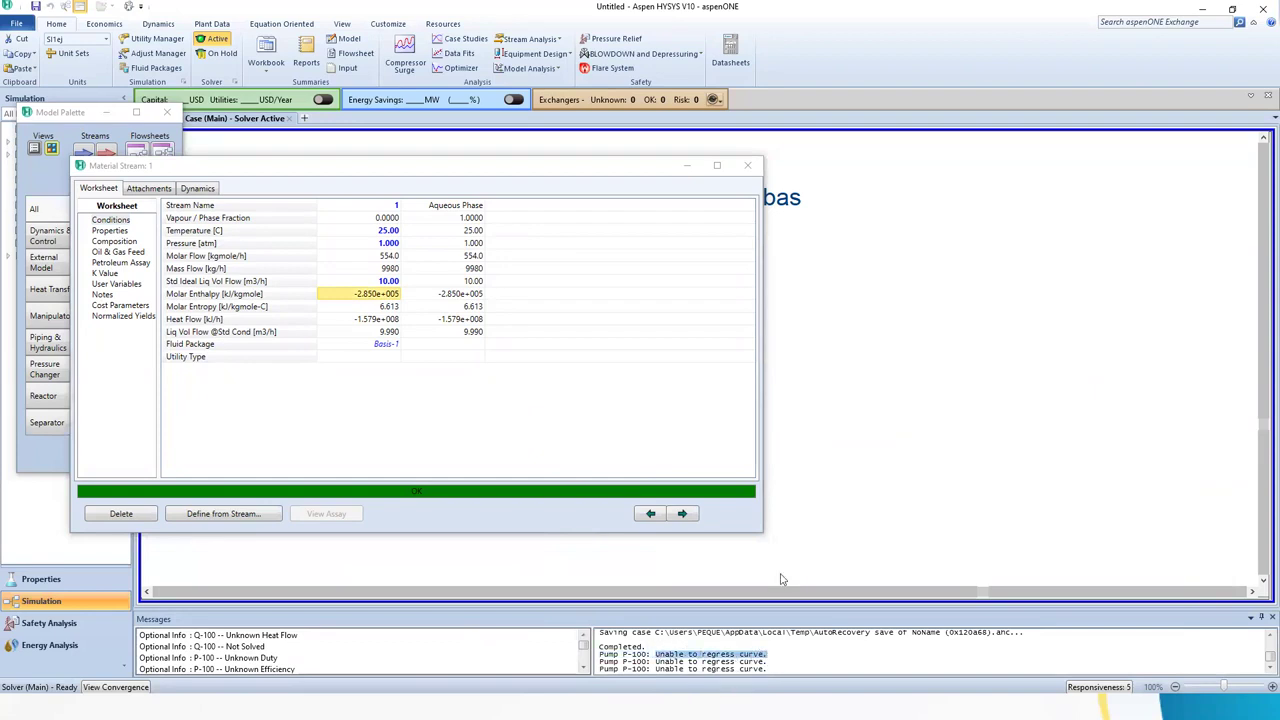
Close stream 1's window and reopen P-100 at its characteristic curve rating settings.
left_click(747, 165)
double_click(462, 328)
left_click_drag(805, 351, 745, 245)
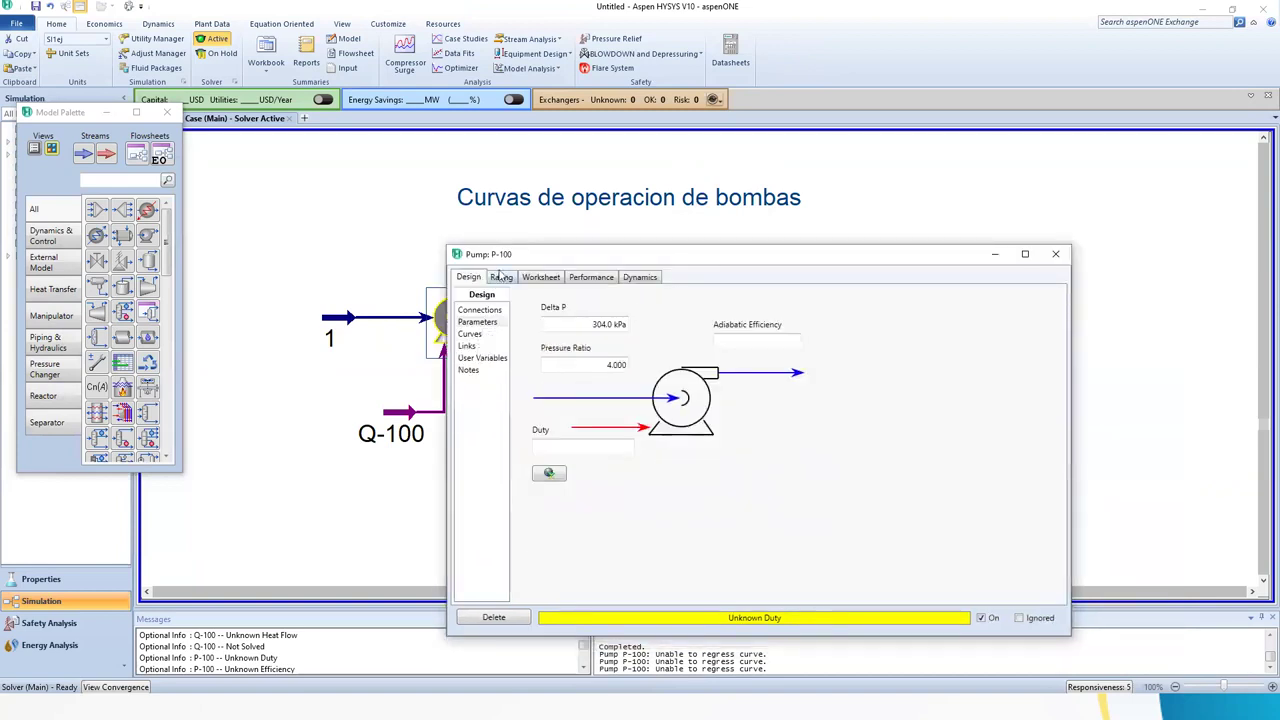
left_click(501, 277)
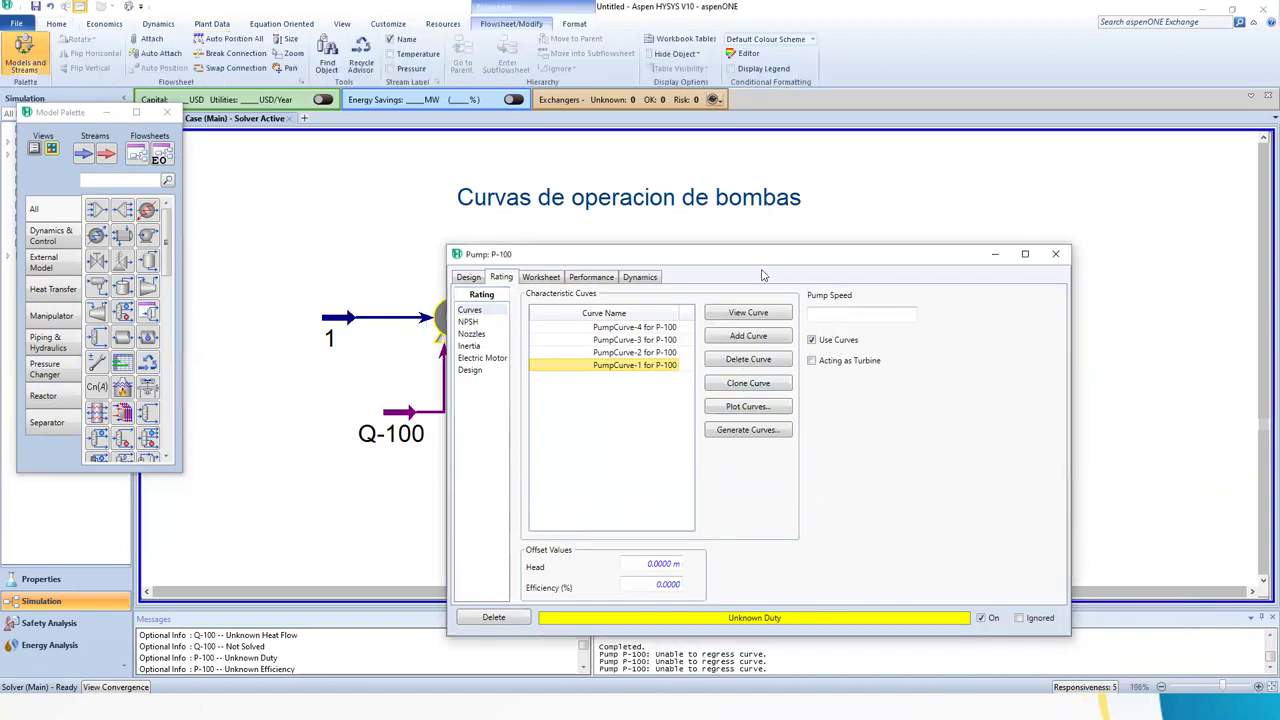
Clear the pressure specification of outlet stream 2 and put its window away.
left_click_drag(766, 256, 610, 312)
double_click(610, 312)
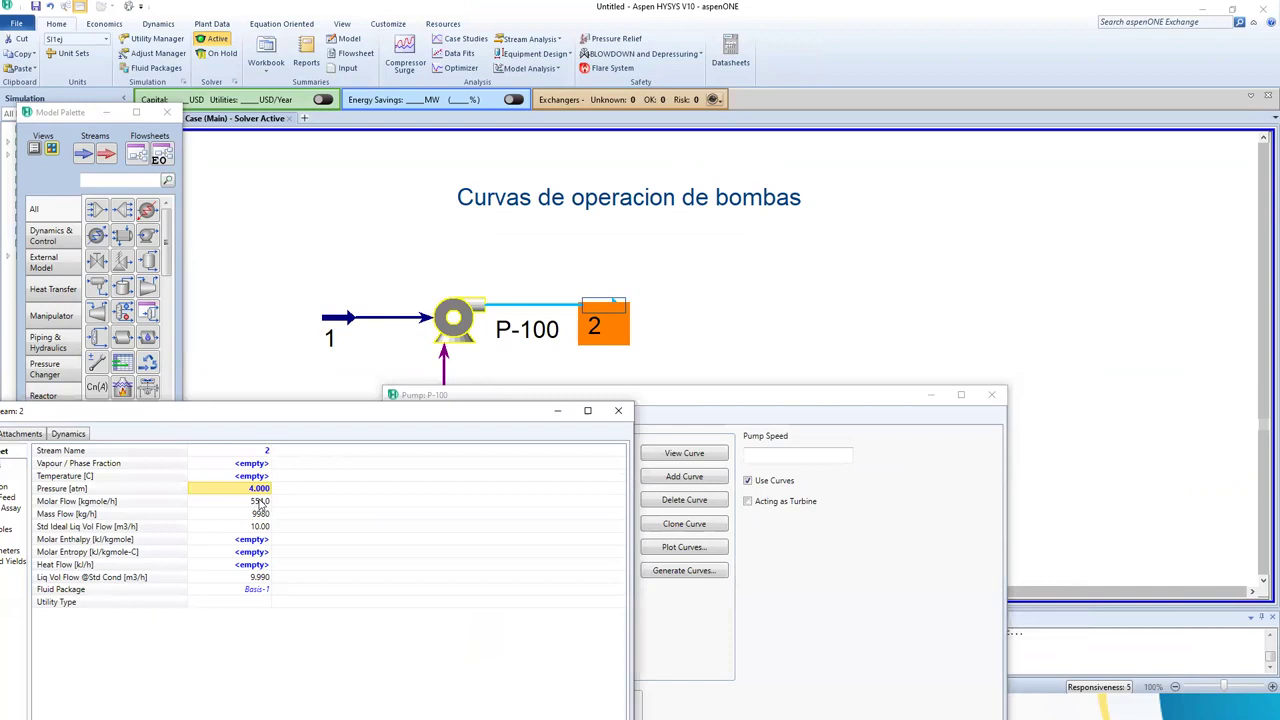
left_click(557, 410)
Look up PumpCurve-4's speed and set P-100's pump speed to 1800 rpm.
left_click(772, 456)
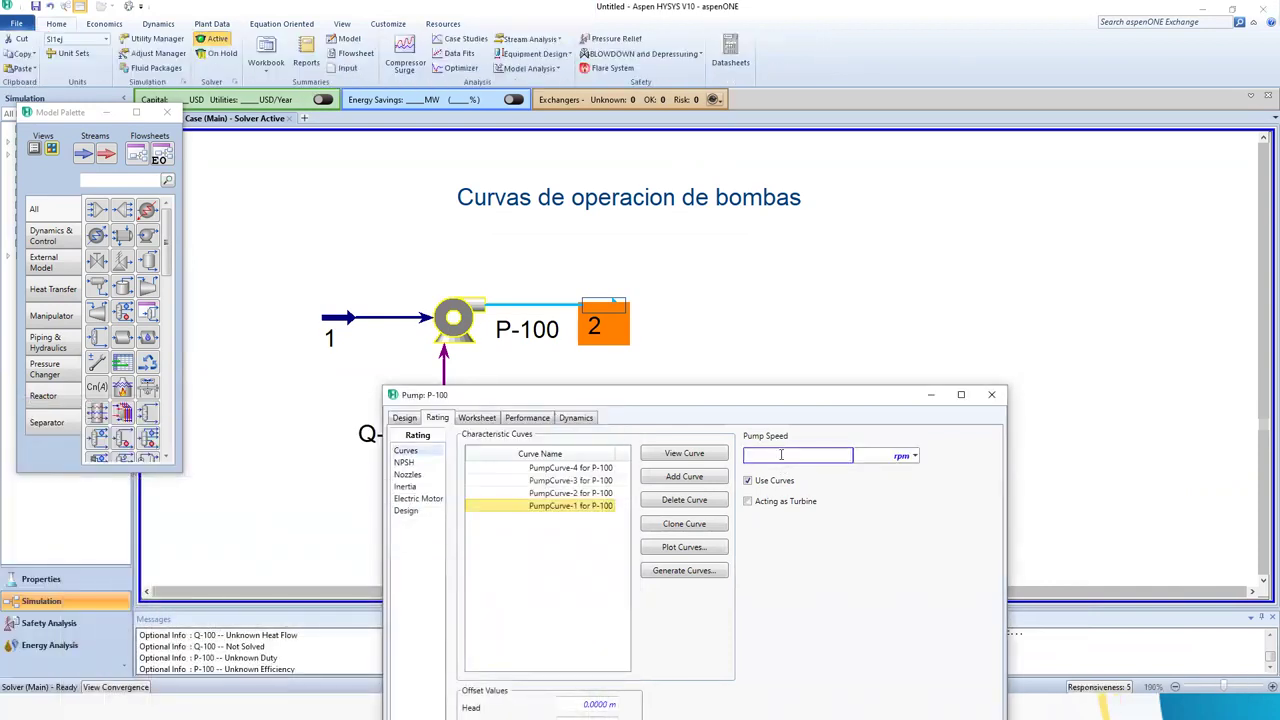
left_click(549, 473)
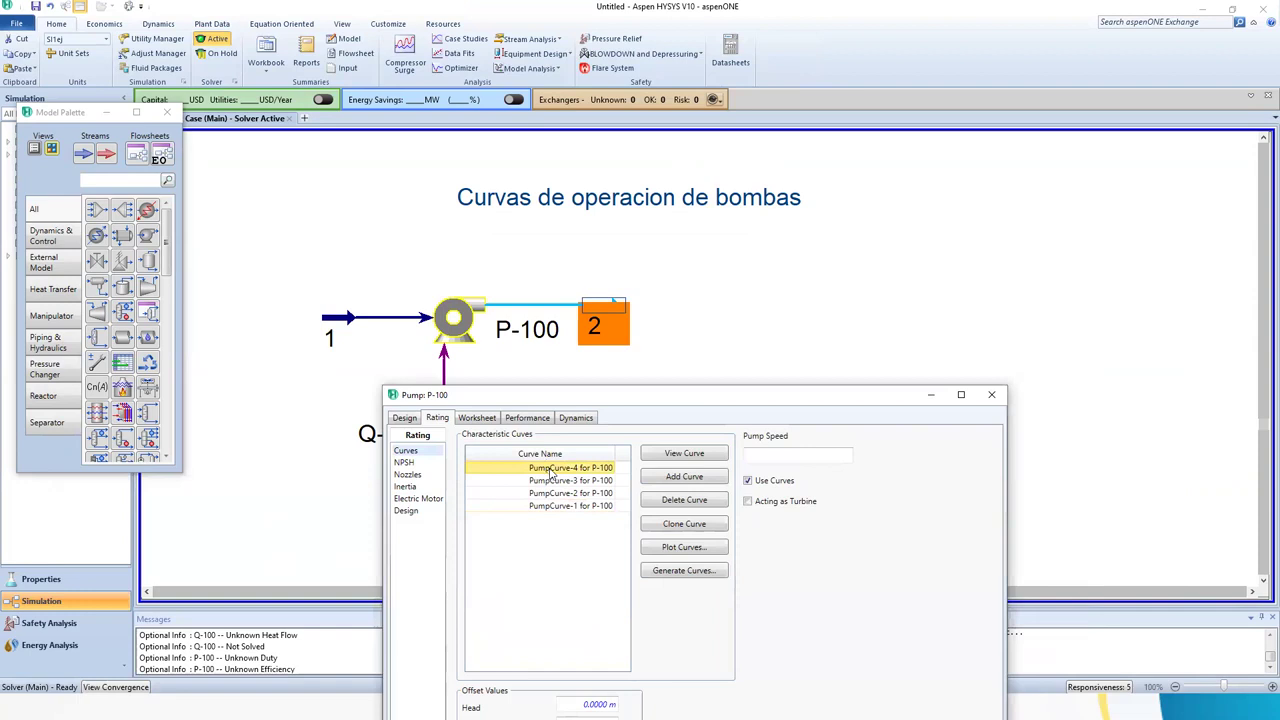
double_click(549, 473)
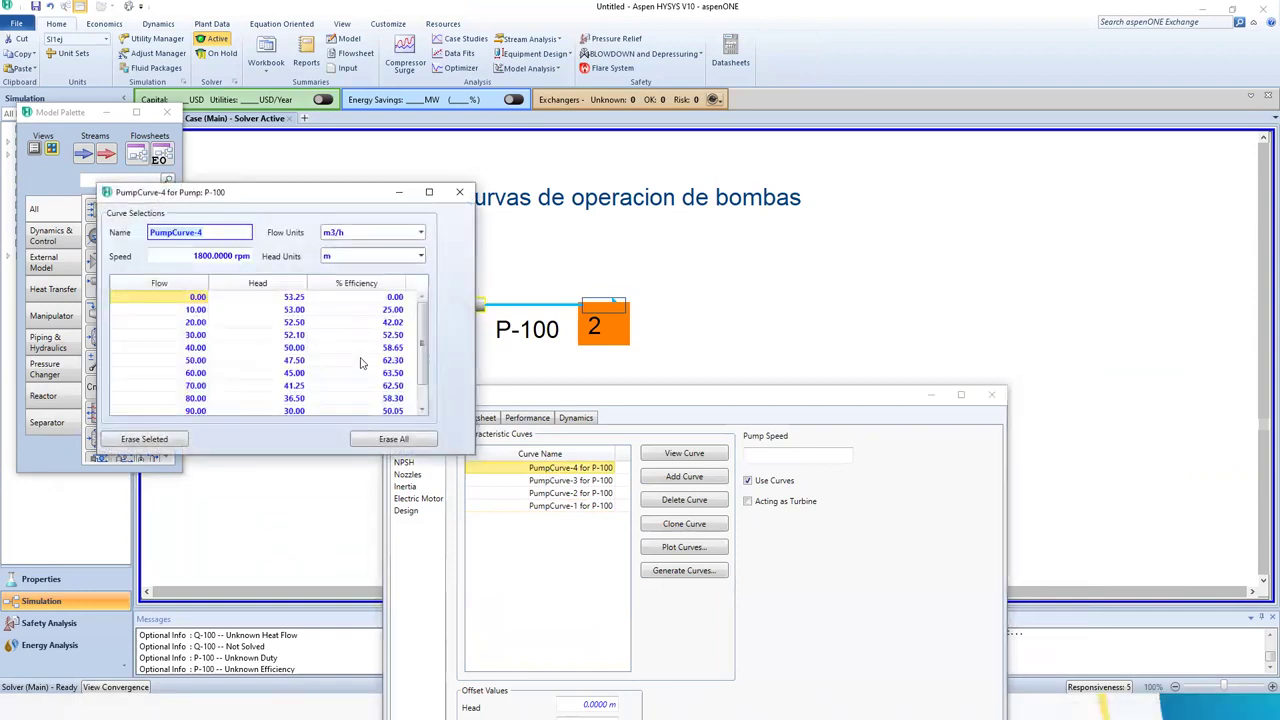
left_click(463, 192)
left_click(833, 455)
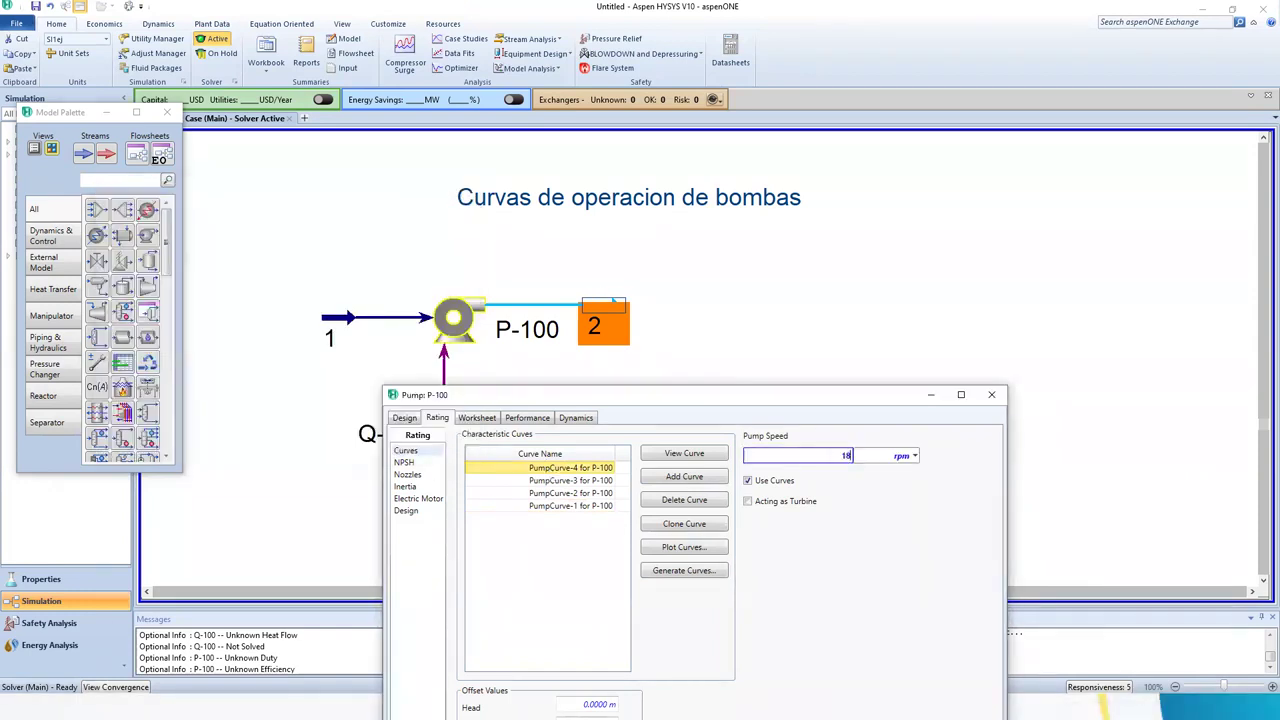
key("Return")
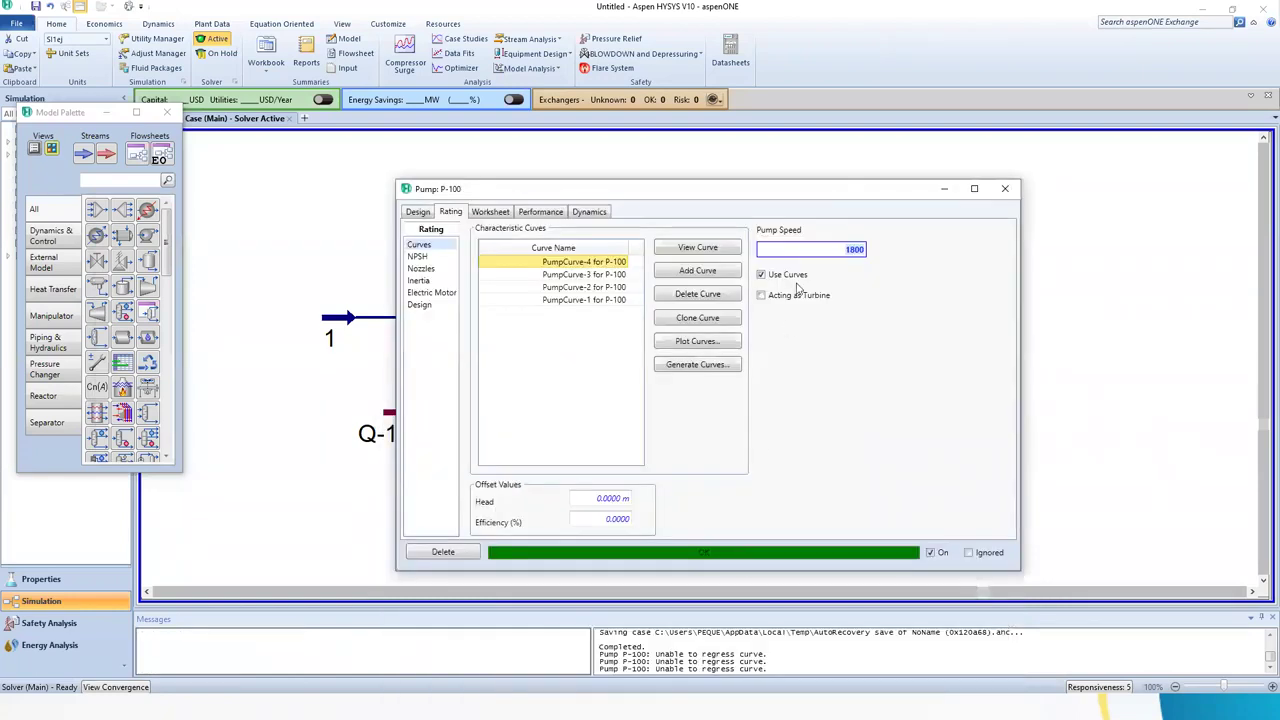
Check the calculated pressure of outlet stream 2 for the 1800 rpm pump speed and close the stream.
left_click_drag(808, 201, 655, 420)
double_click(604, 322)
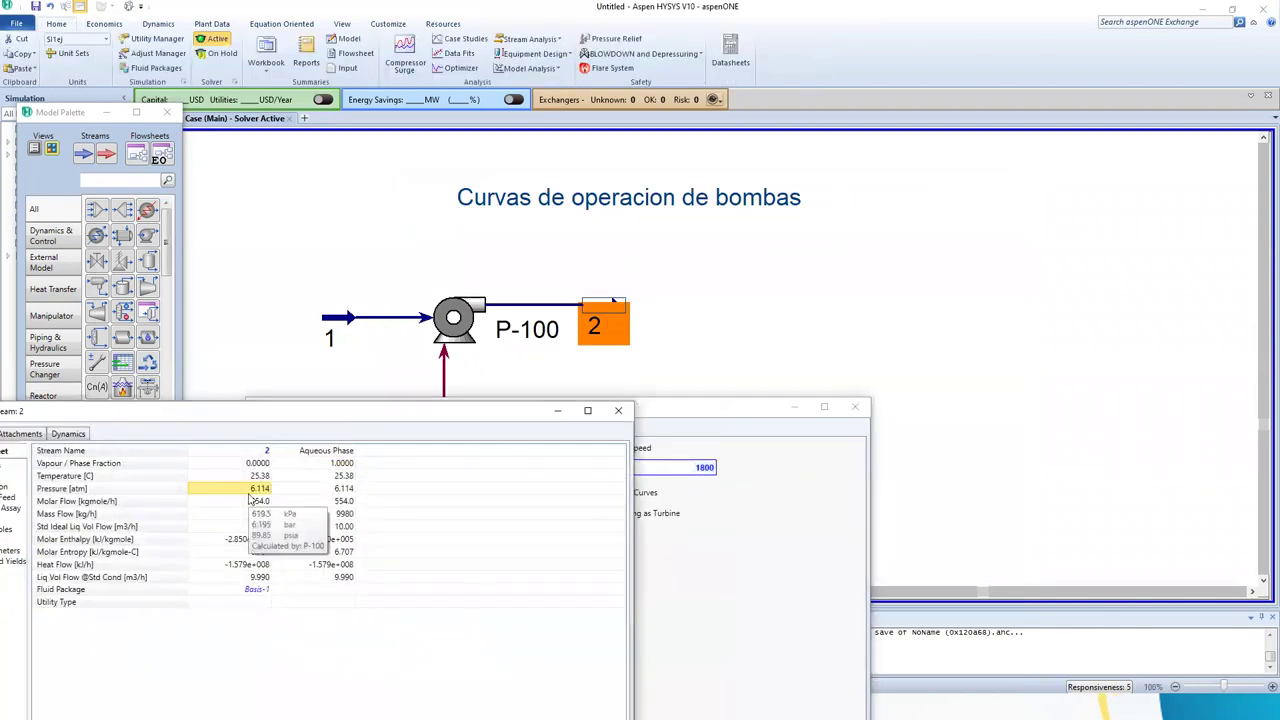
left_click(620, 409)
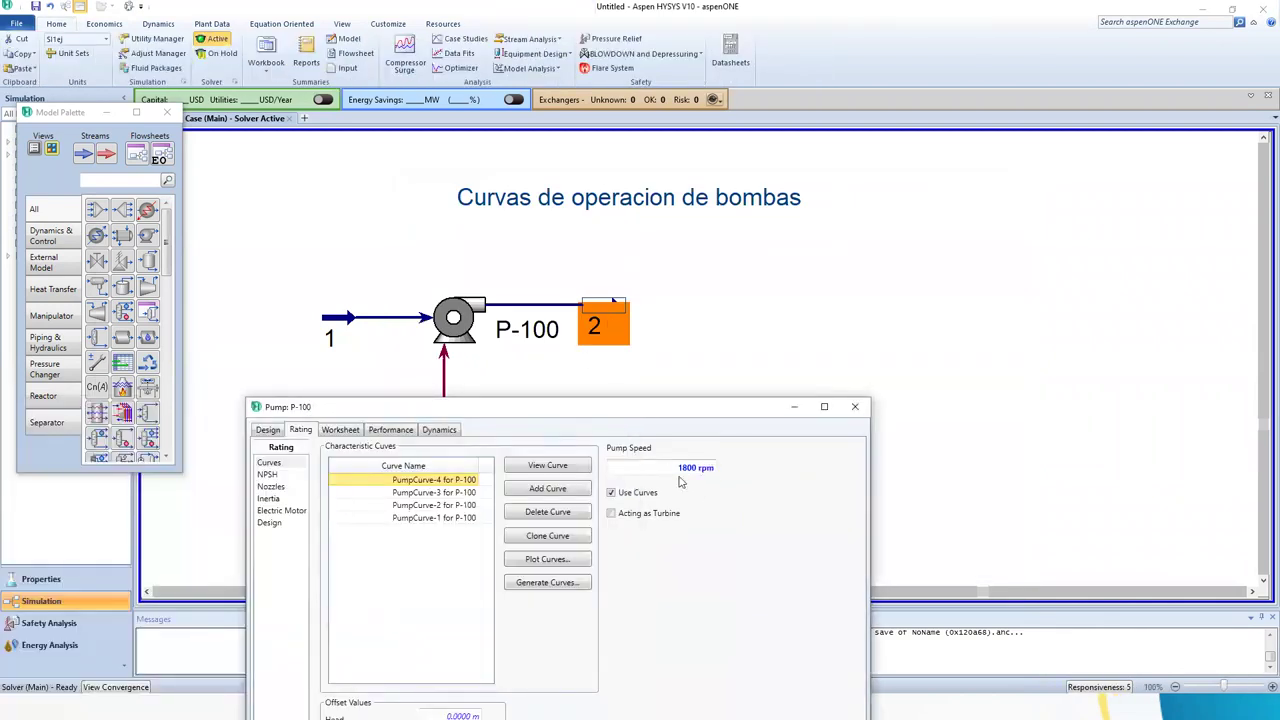
Look up PumpCurve-3's speed and set P-100's pump speed to 2500 rpm.
double_click(488, 492)
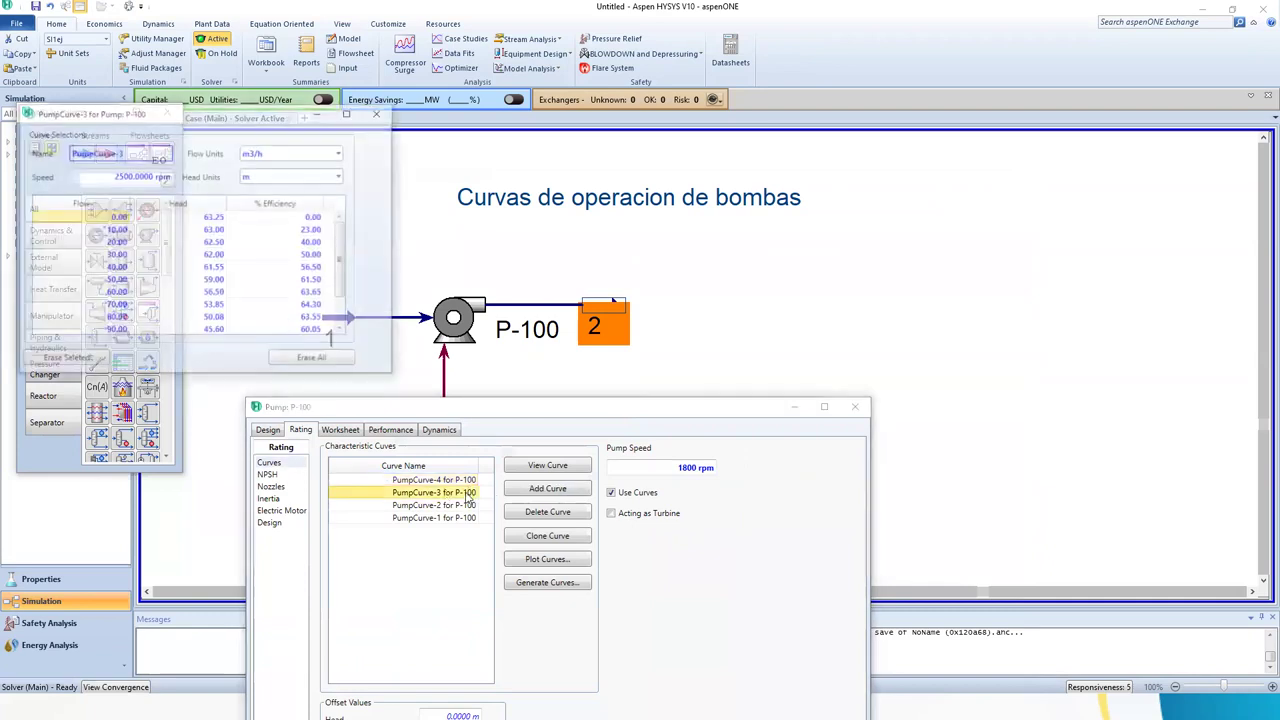
left_click(380, 112)
left_click(670, 467)
type("2")
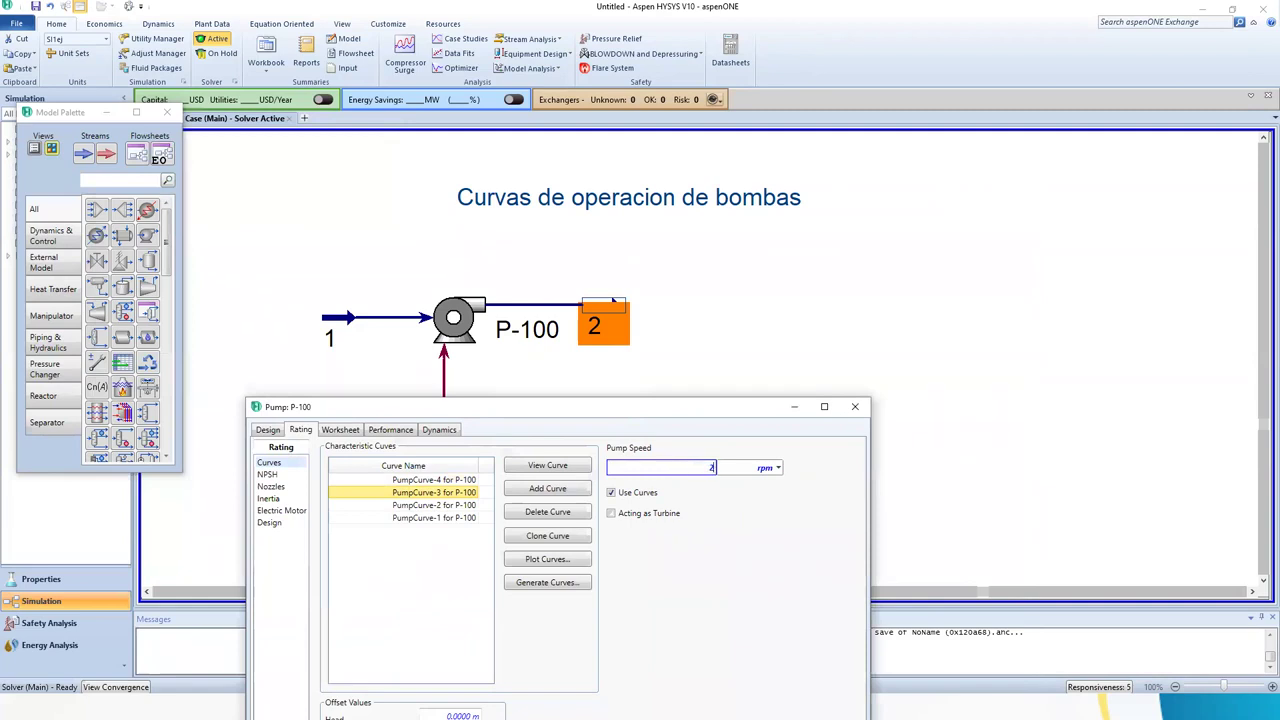
type("500")
key("Return")
Check the calculated pressure of outlet stream 2 for the 2500 rpm pump speed and close the stream.
left_click(597, 320)
double_click(597, 320)
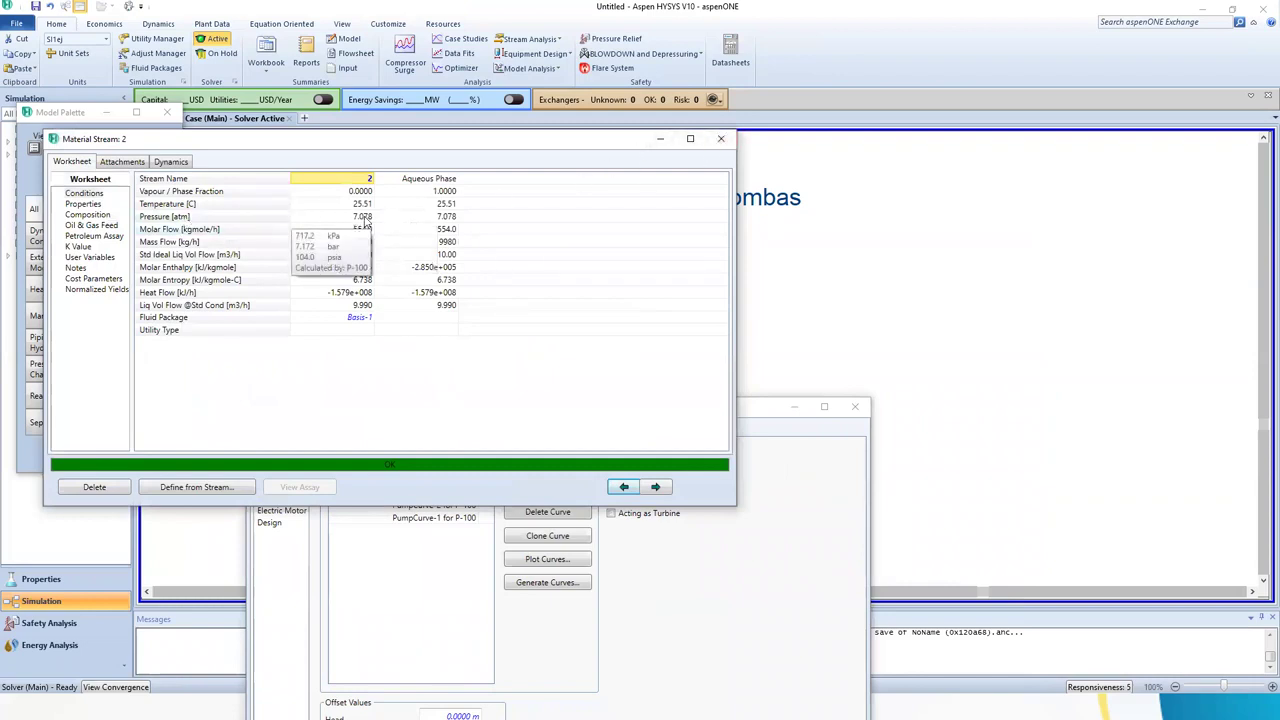
left_click(720, 138)
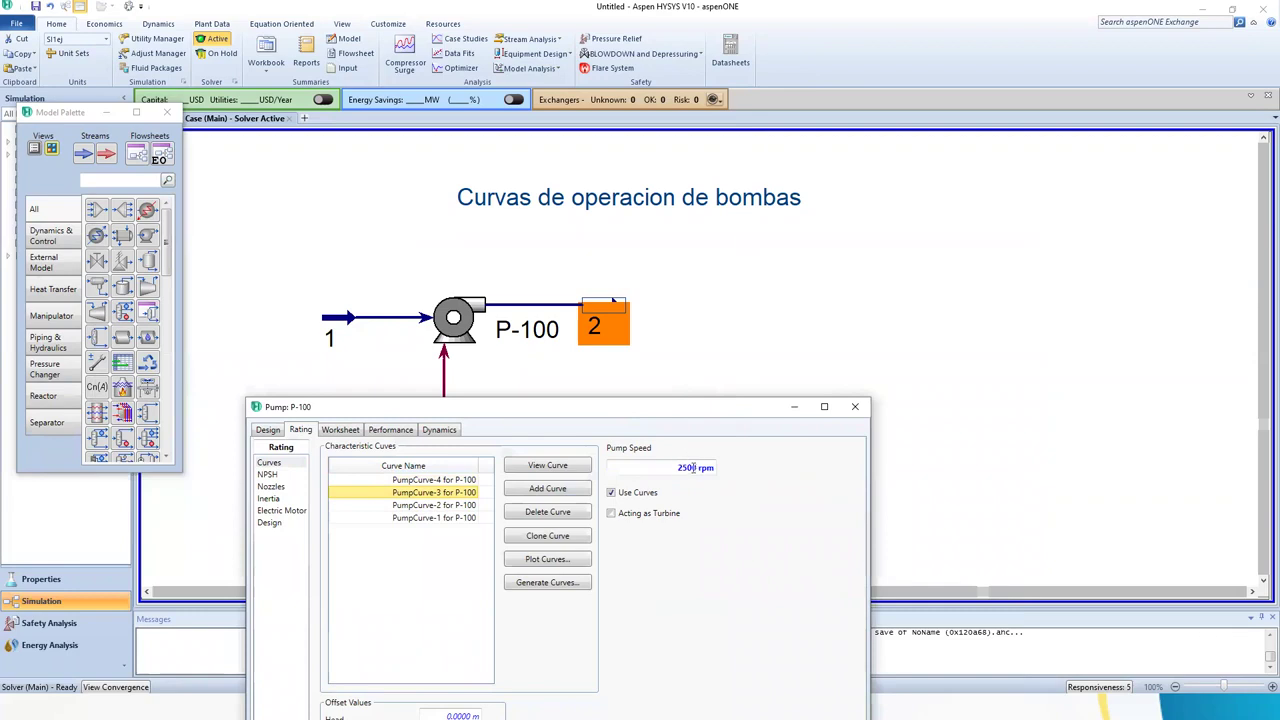
Clear P-100's pump speed so it is calculated instead of specified.
left_click(680, 469)
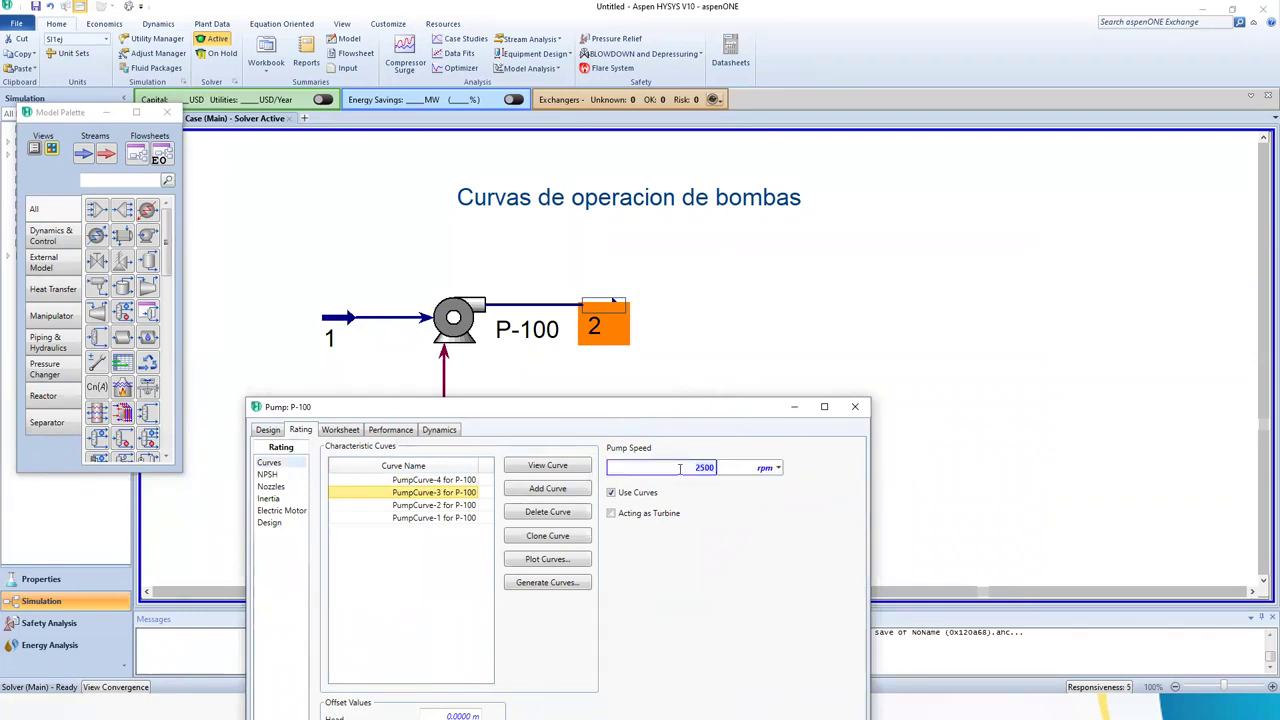
key("BackSpace")
key("Return")
left_click(624, 340)
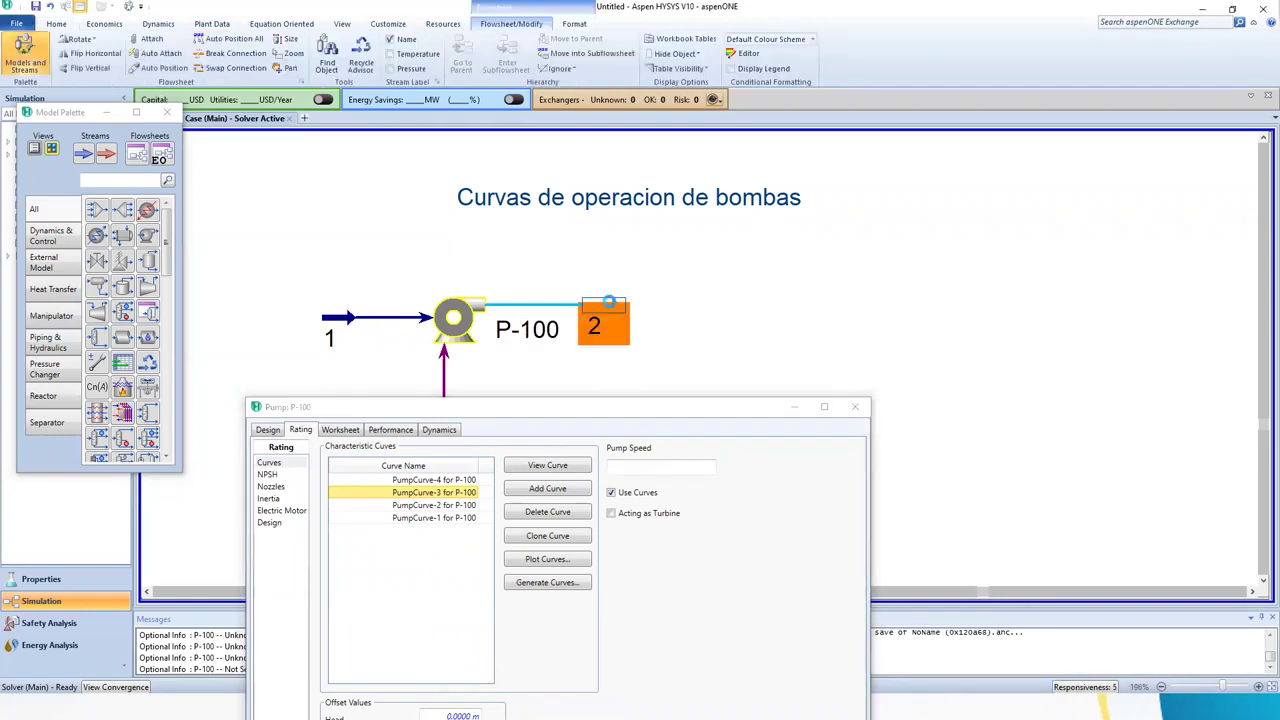
Set outlet stream 2's pressure to 10 atm.
double_click(609, 302)
left_click(370, 243)
type("1")
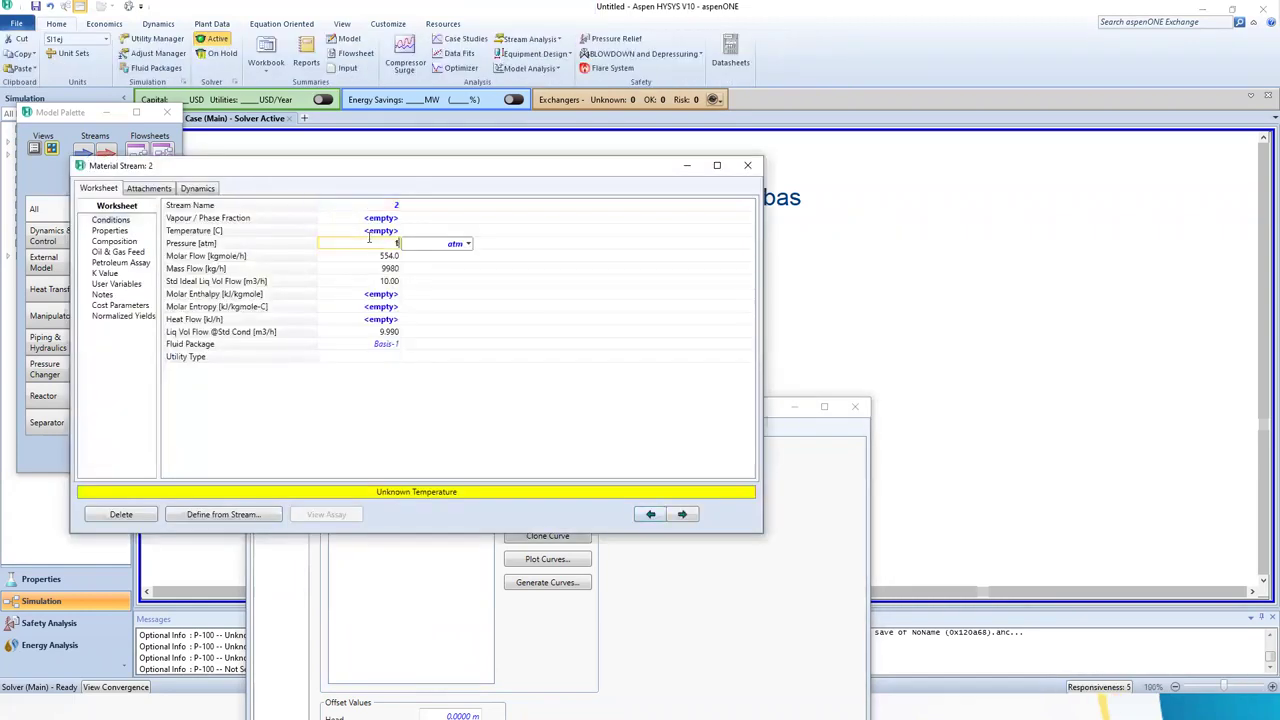
key("Return")
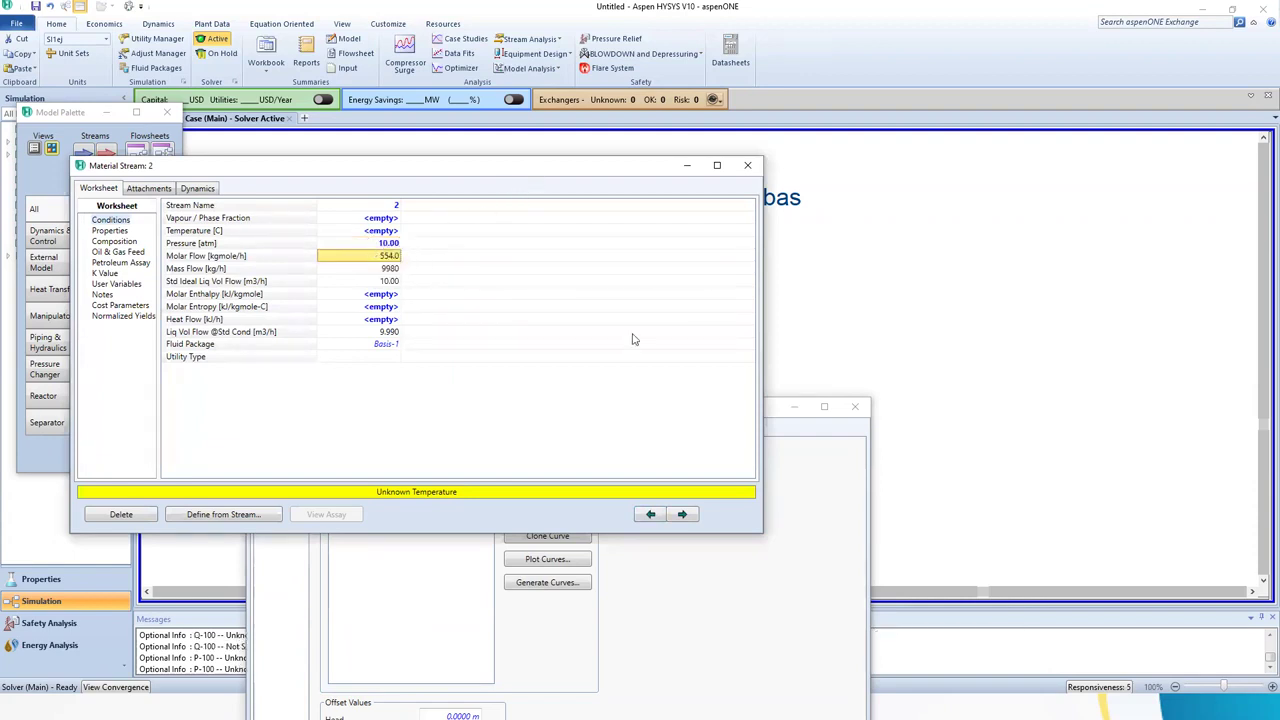
Set outlet stream 2's pressure to 7 atm and check the pump speed calculated for P-100.
left_click_drag(450, 165, 636, 268)
left_click(575, 347)
type("7")
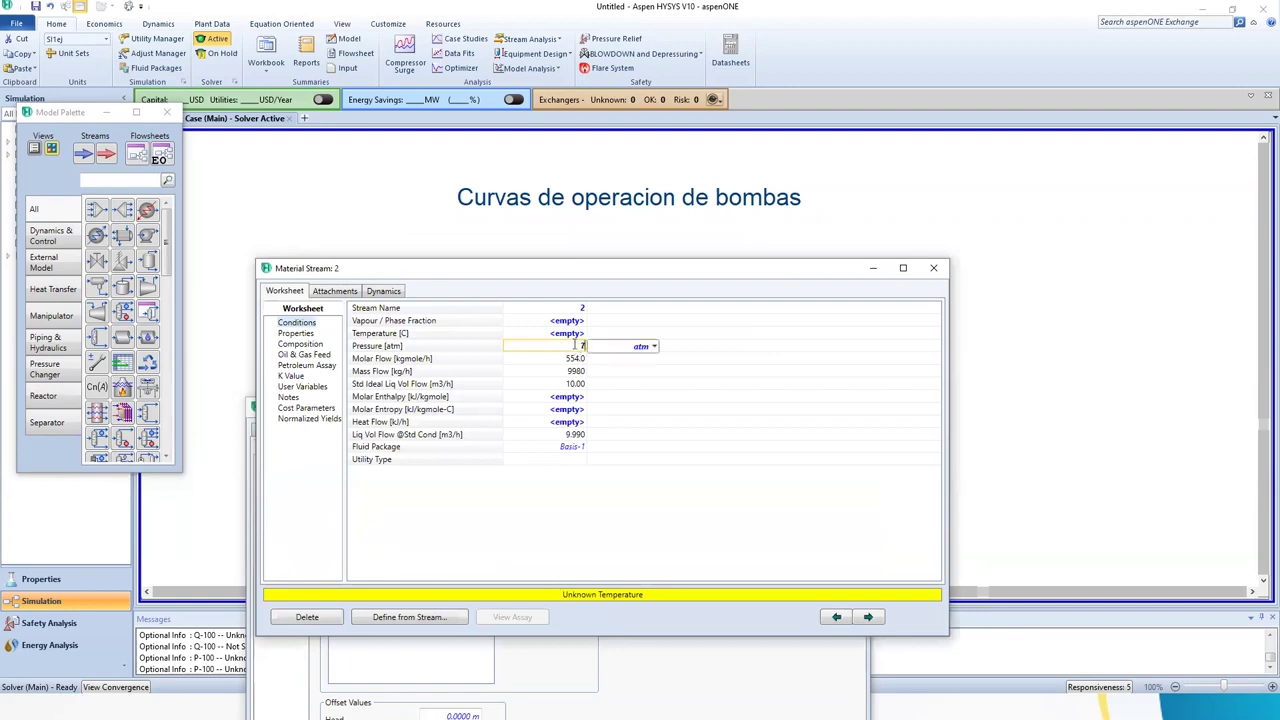
key("Return")
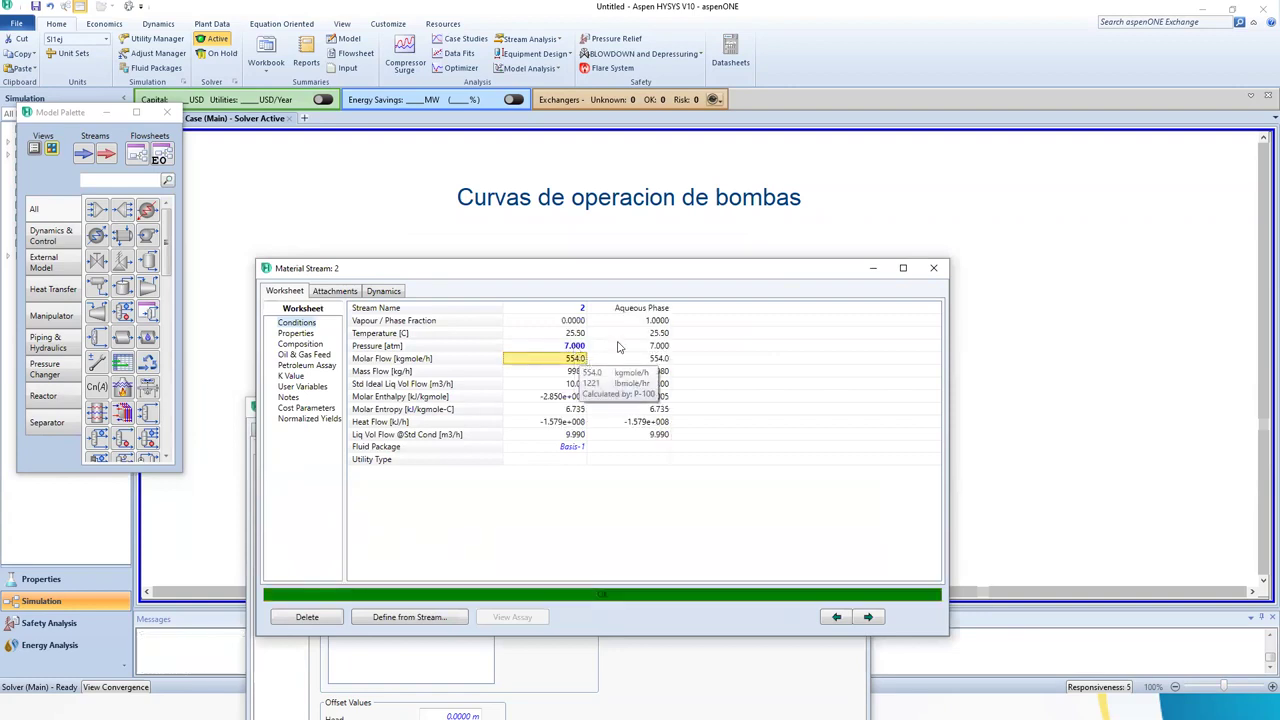
left_click_drag(714, 273, 649, 542)
left_click_drag(615, 406, 652, 216)
left_click(261, 536)
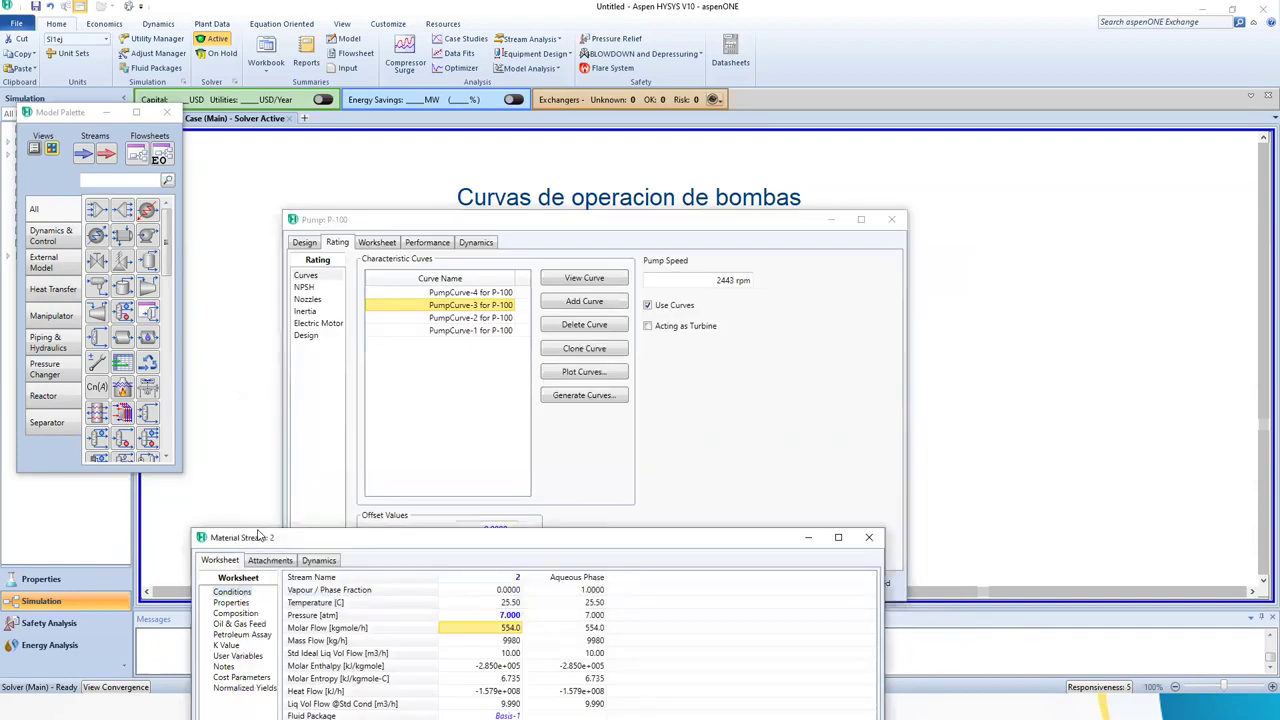
Review inlet stream 1's volumetric flow, P-100's calculated speed and stream 2's specified pressure, and close their windows.
left_click(659, 219)
left_click_drag(659, 224, 647, 398)
double_click(336, 328)
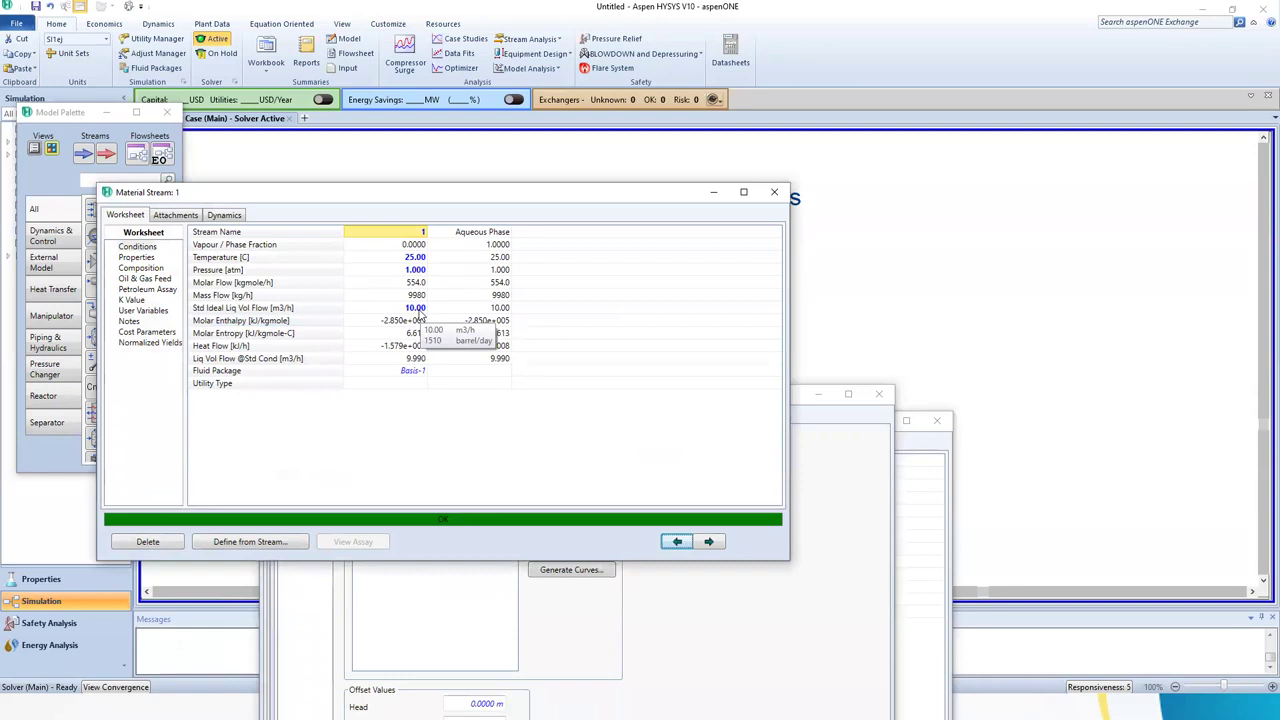
left_click(418, 310)
left_click(820, 510)
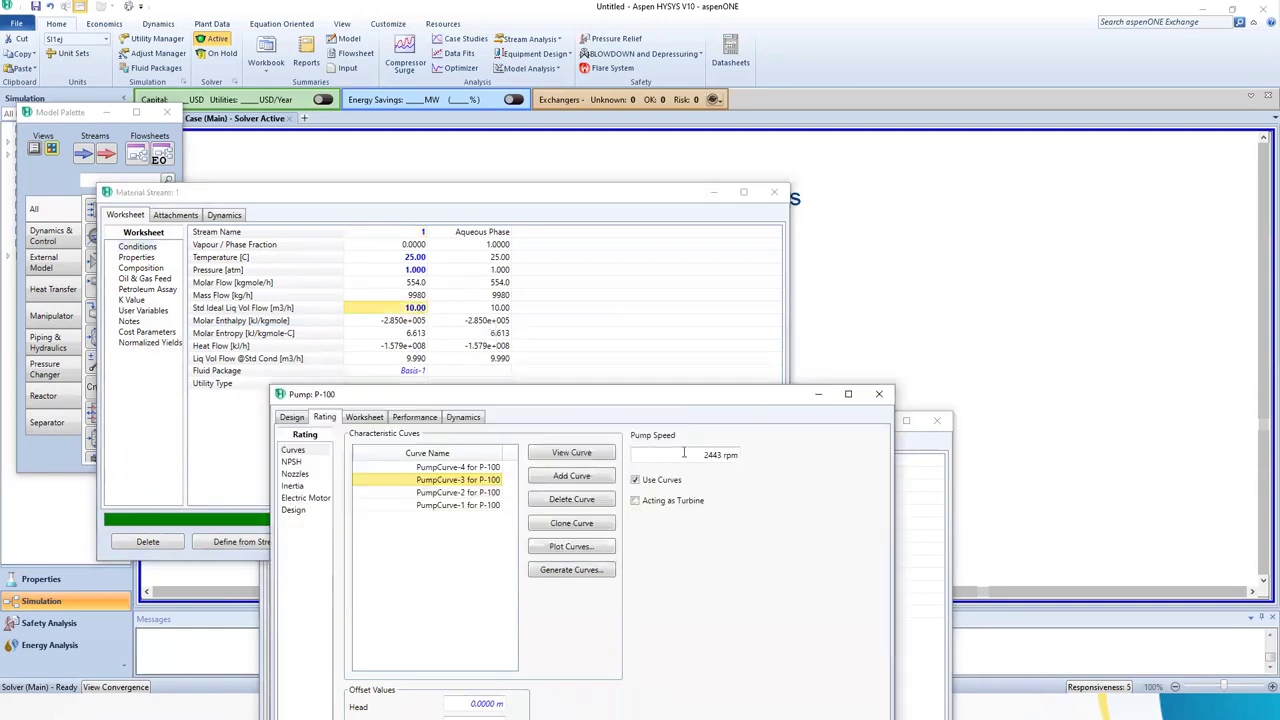
left_click(920, 480)
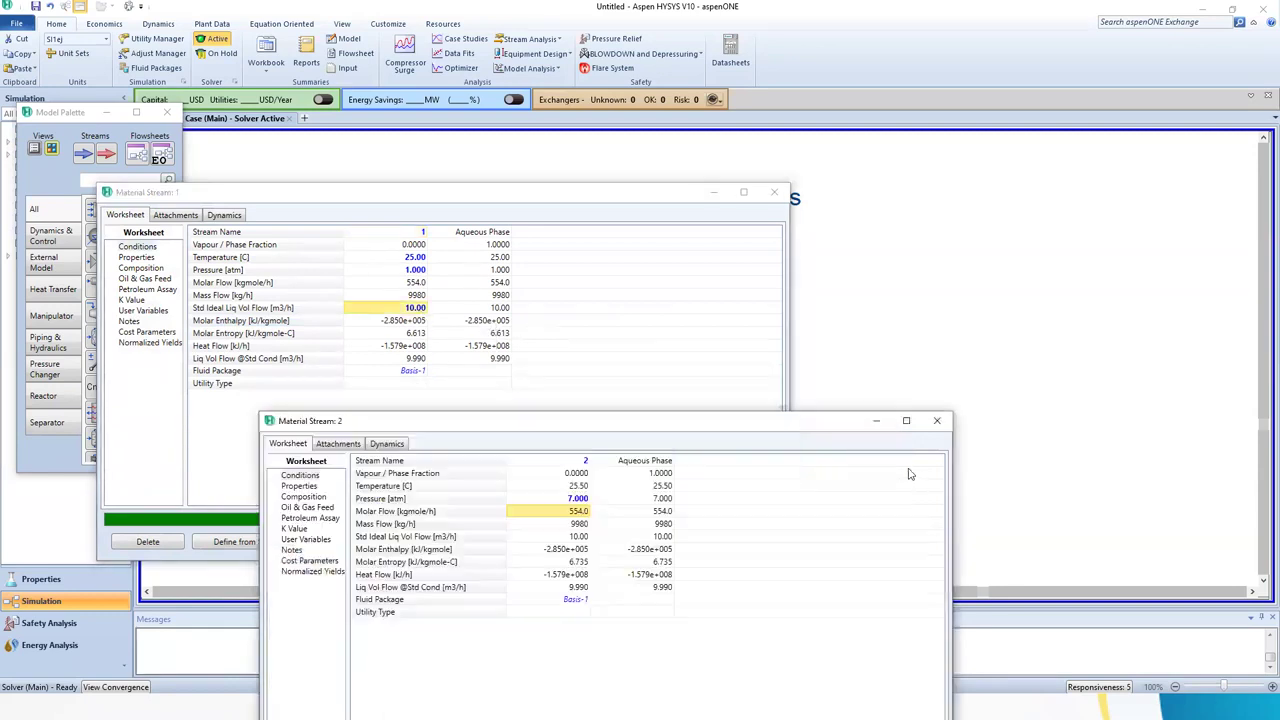
left_click(574, 499)
left_click_drag(637, 425, 404, 233)
left_click(703, 231)
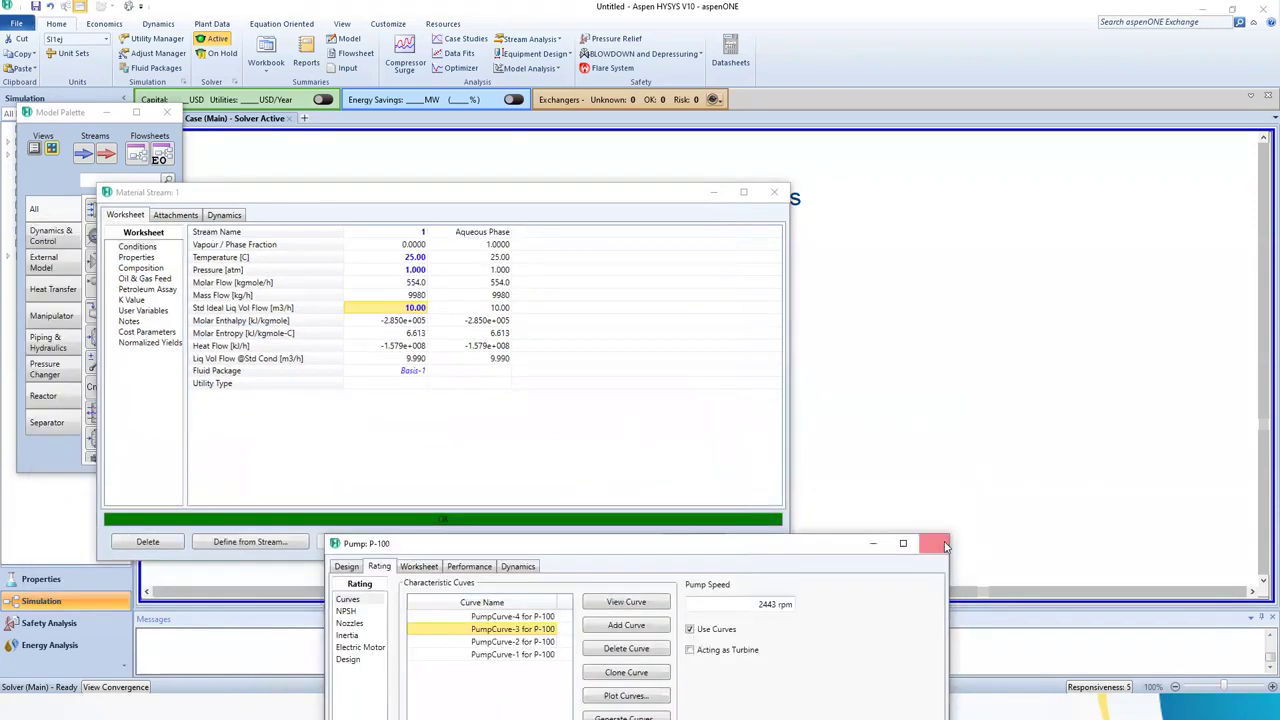
left_click(945, 545)
left_click(773, 191)
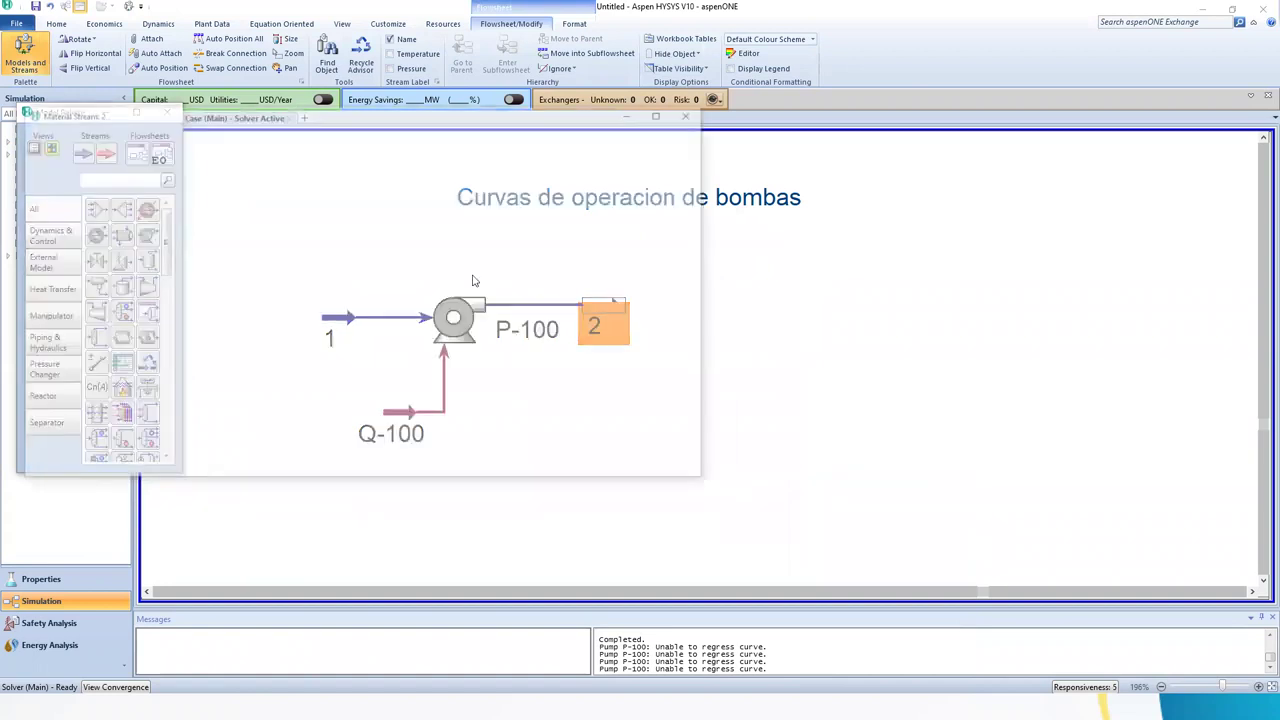
Raise outlet stream 2's pressure to 10 atm.
left_click(339, 191)
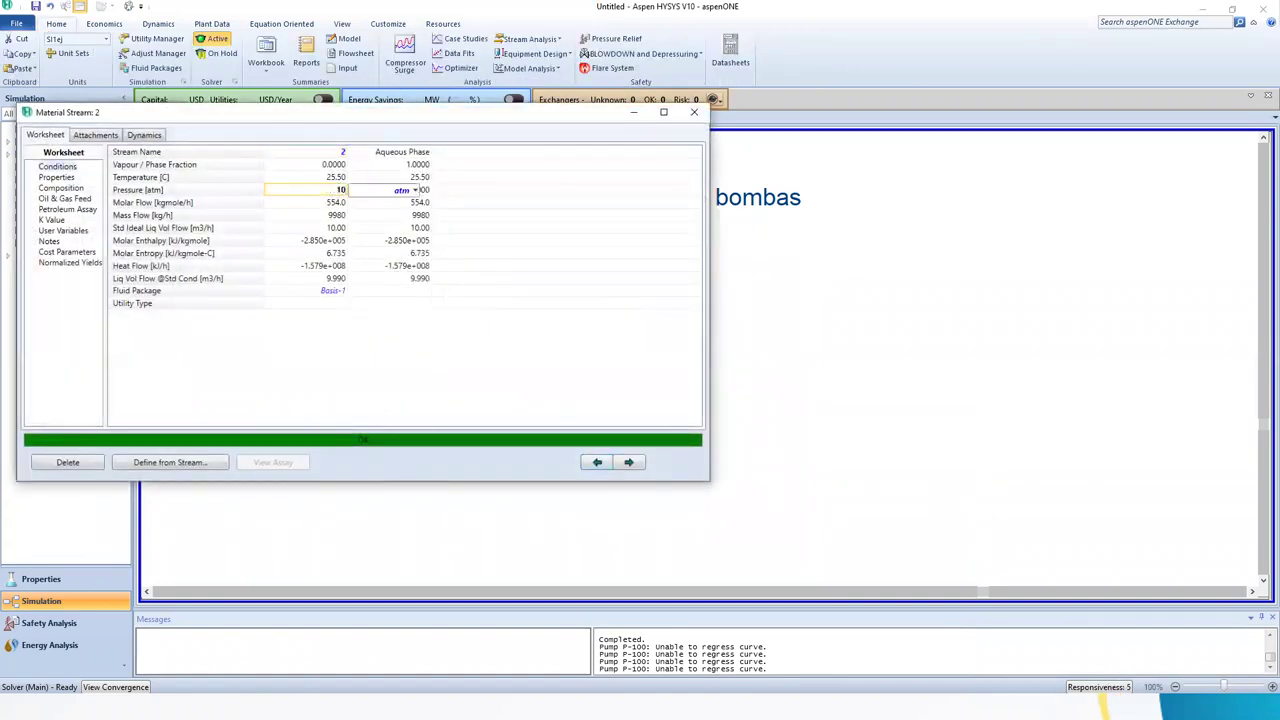
key("Return")
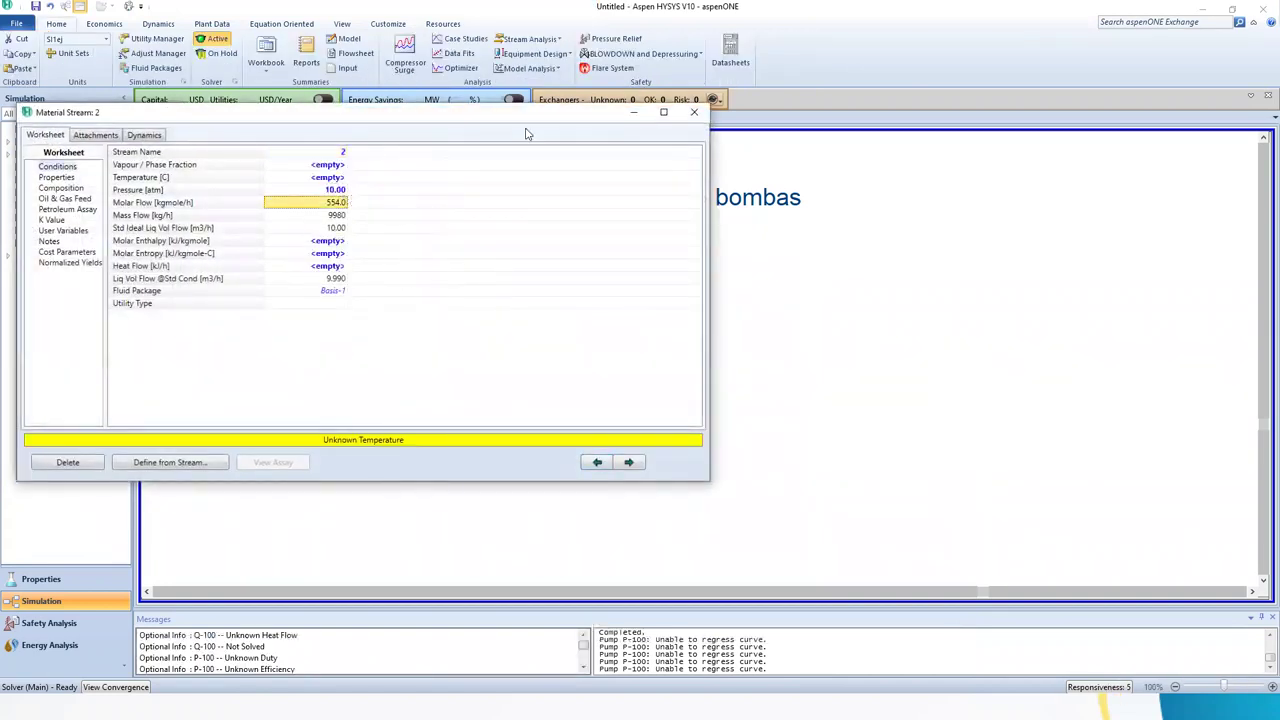
left_click_drag(527, 133, 760, 477)
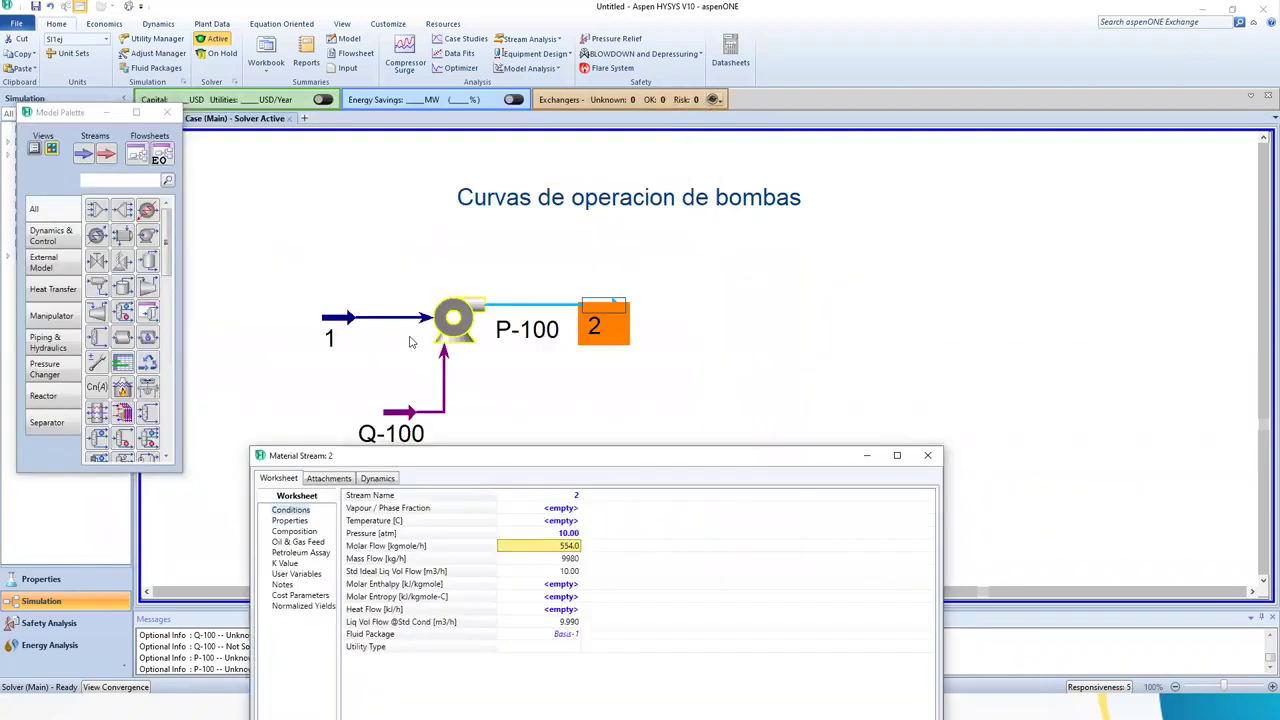
Open P-100's curves and inlet stream 1 to examine them alongside stream 2's specified pressure.
double_click(451, 323)
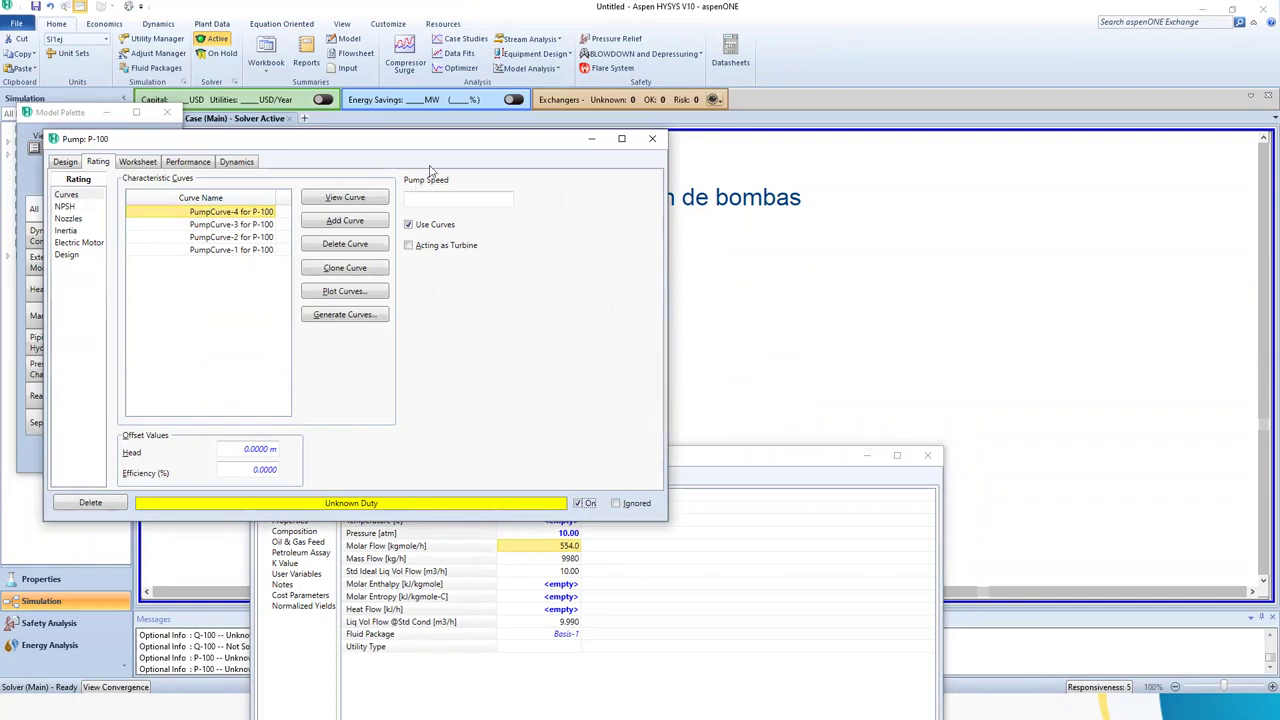
left_click_drag(473, 150, 669, 577)
double_click(410, 337)
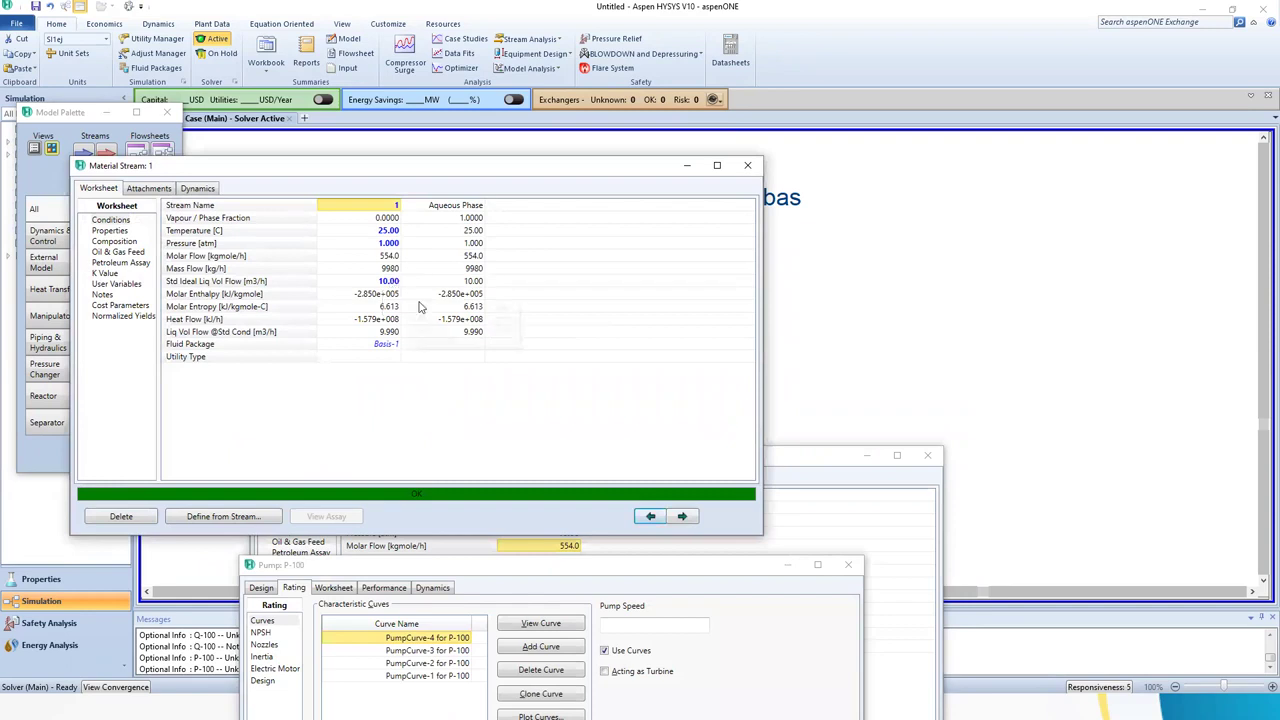
left_click(843, 481)
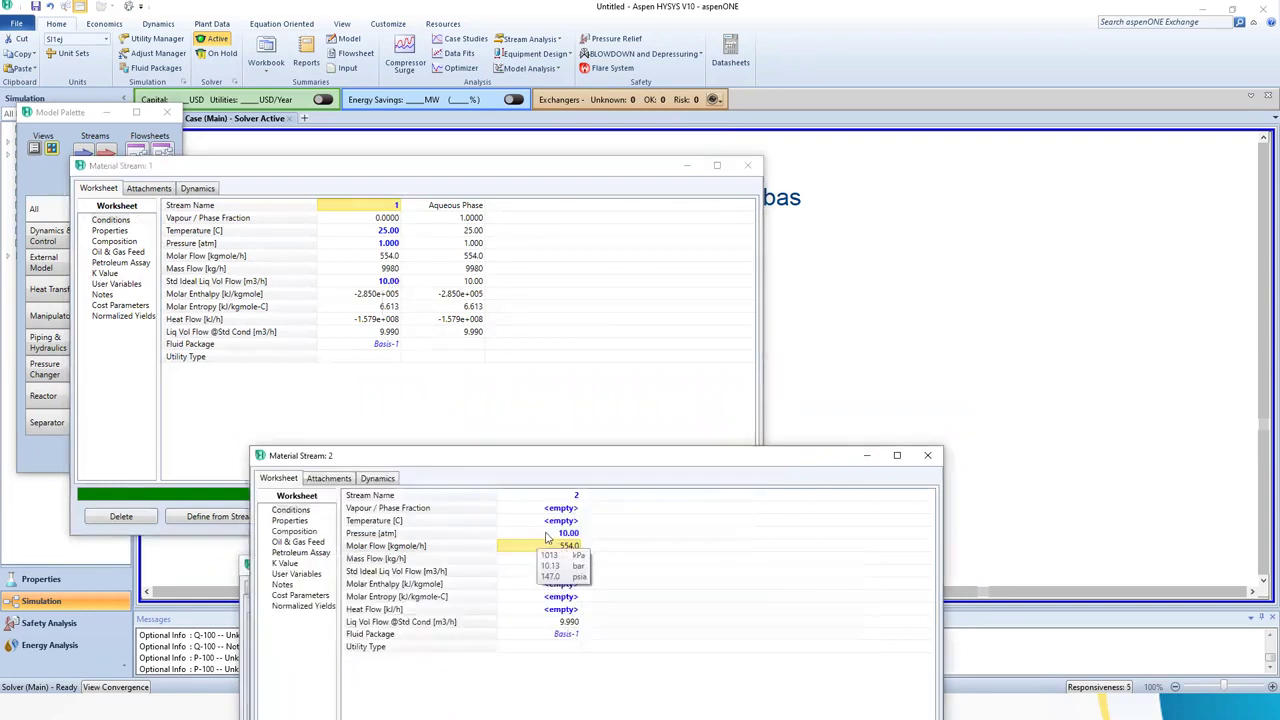
left_click(556, 535)
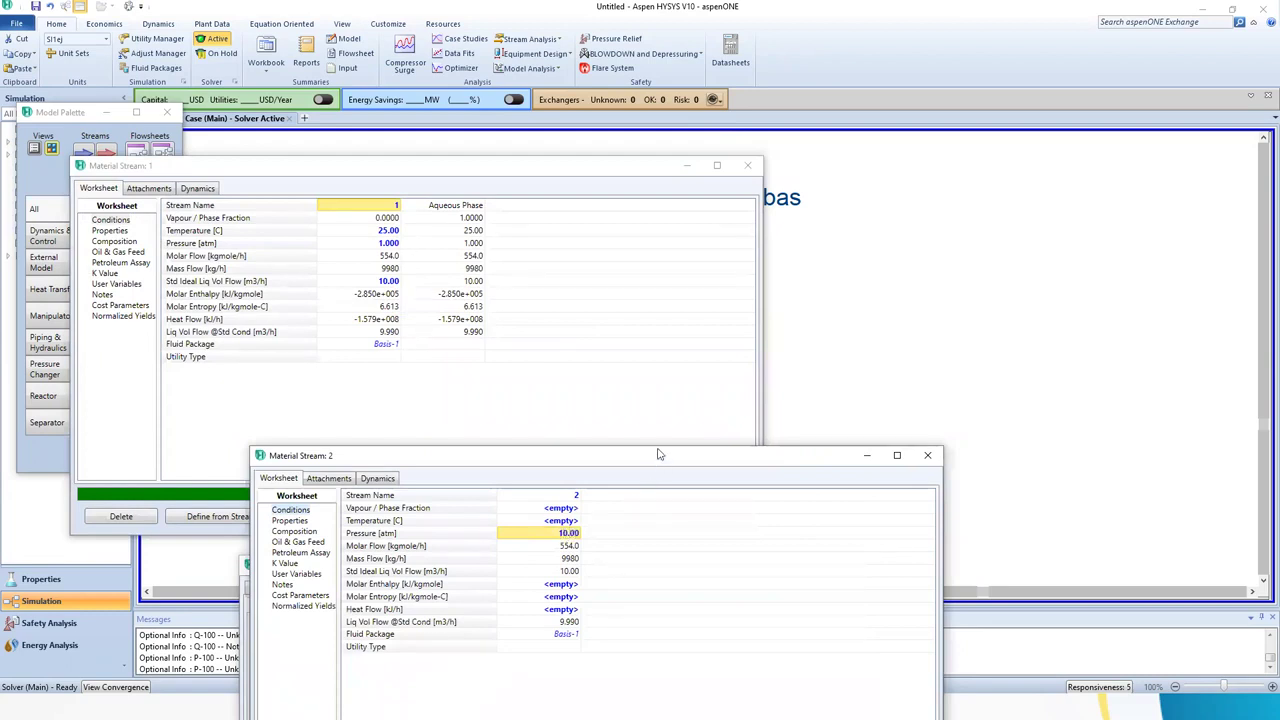
Bring P-100's curve list into view, look up the speed of PumpCurve-4 and close the curve.
double_click(783, 205)
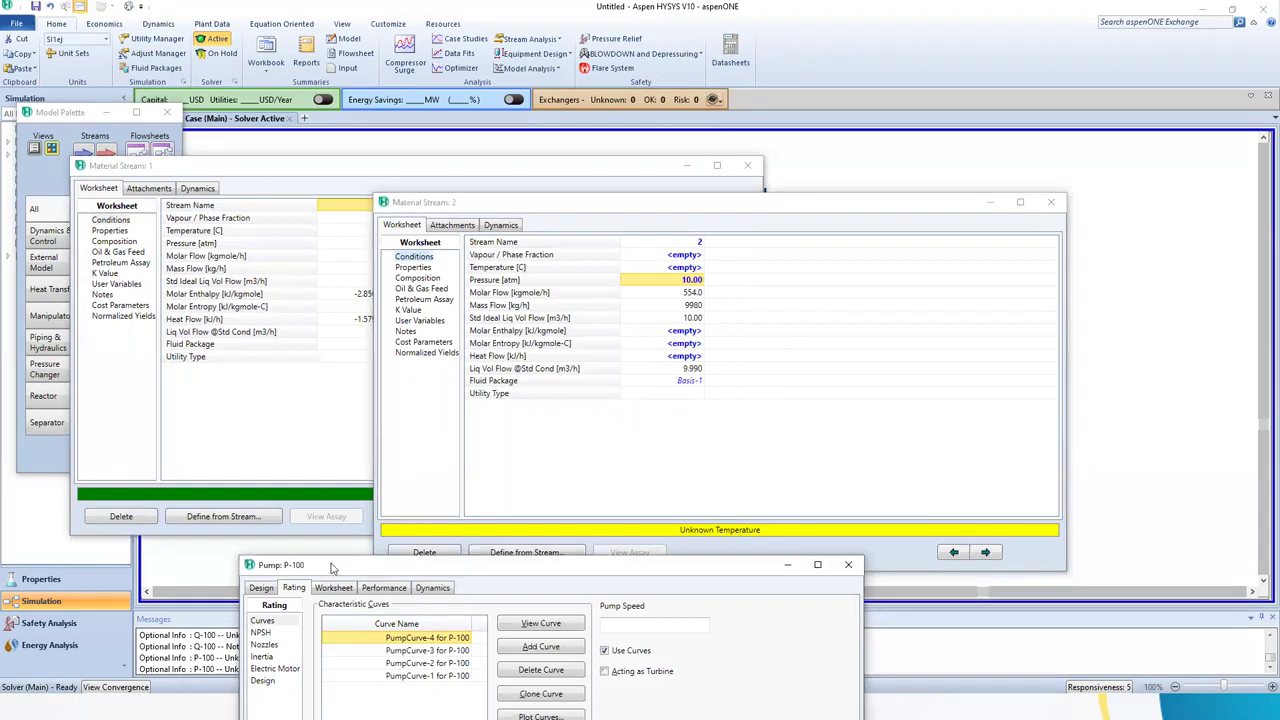
left_click_drag(333, 568, 234, 256)
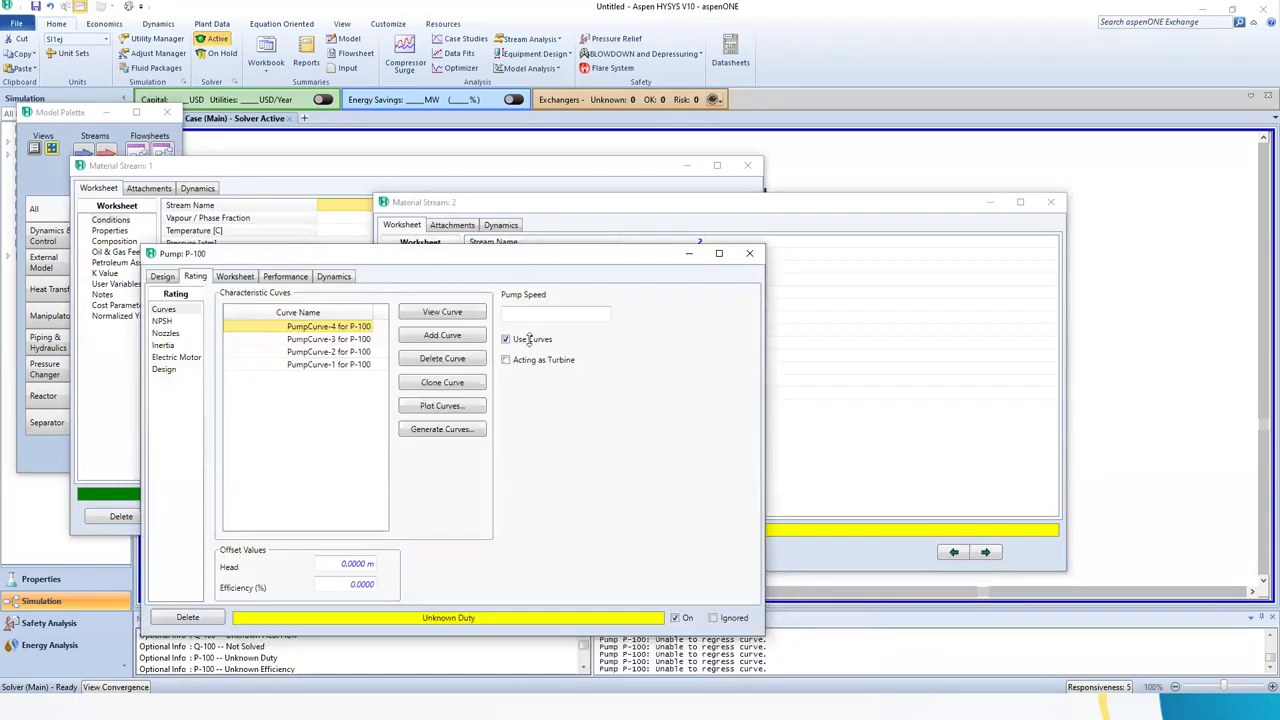
left_click_drag(529, 337, 529, 341)
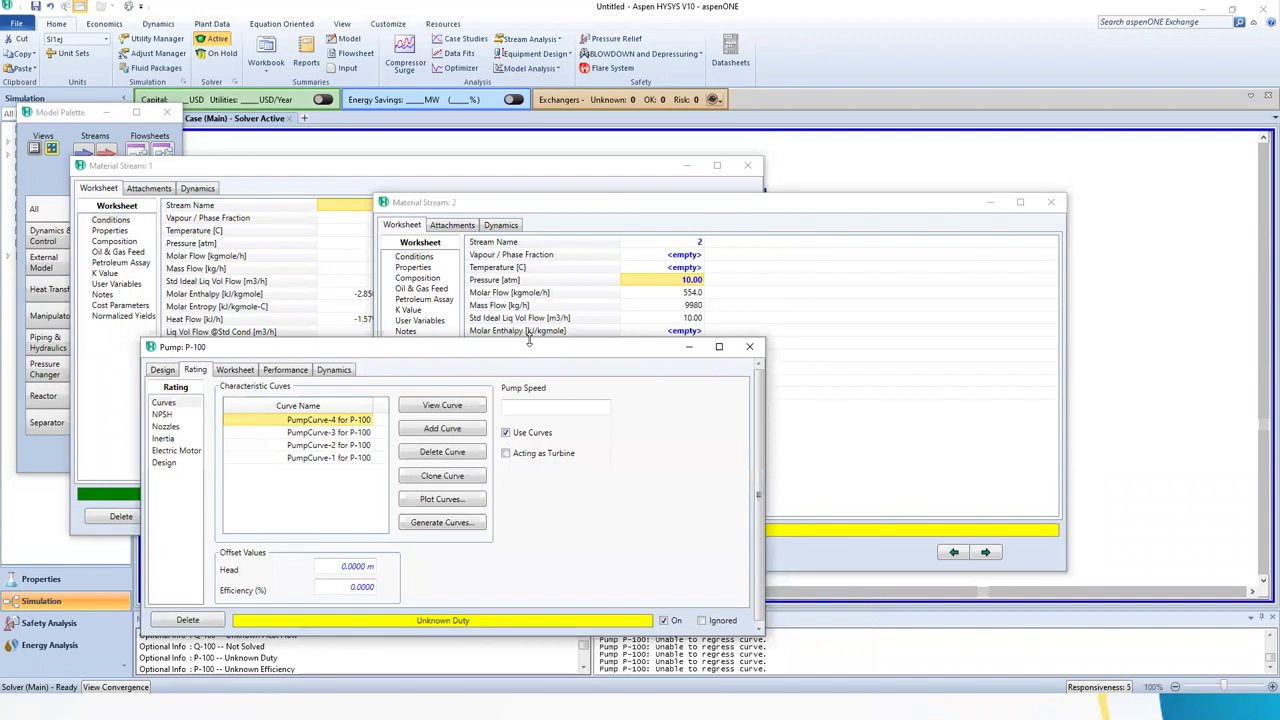
double_click(325, 421)
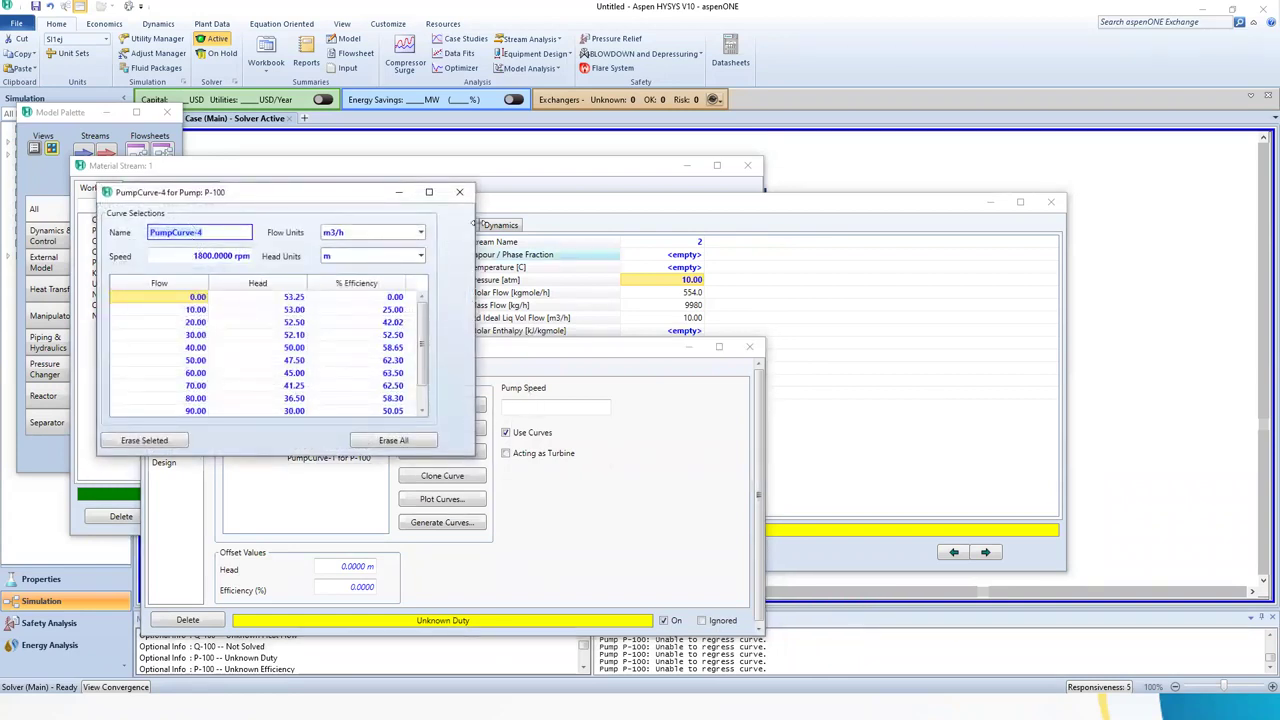
left_click(459, 192)
Clear outlet stream 2's specified pressure and set P-100's pump speed to 1800 rpm.
left_click(697, 284)
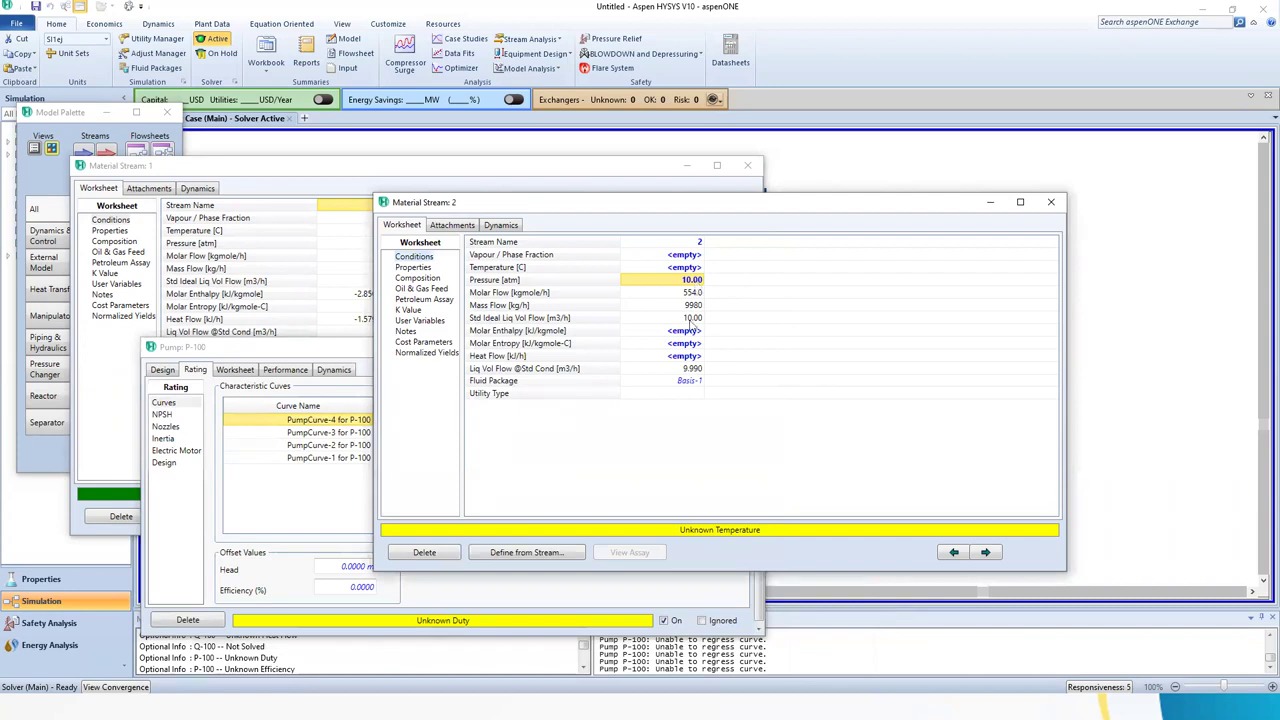
key("Delete")
left_click(300, 515)
left_click(576, 408)
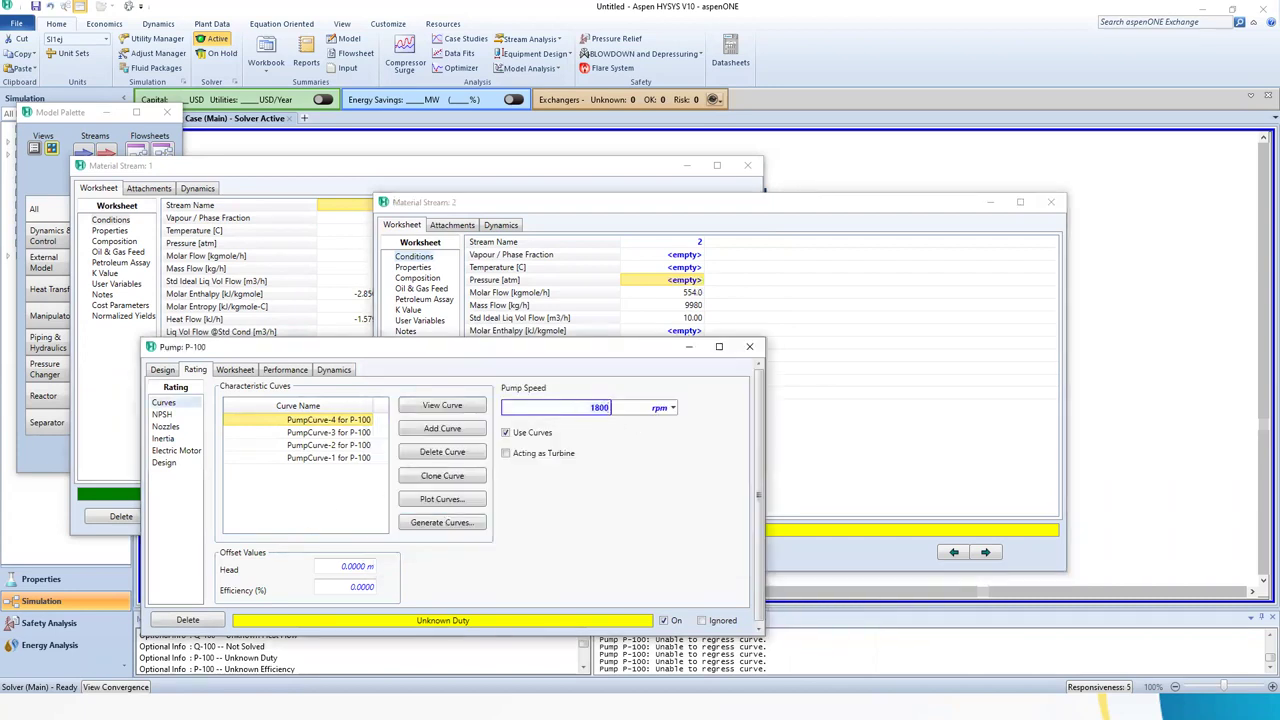
key("Return")
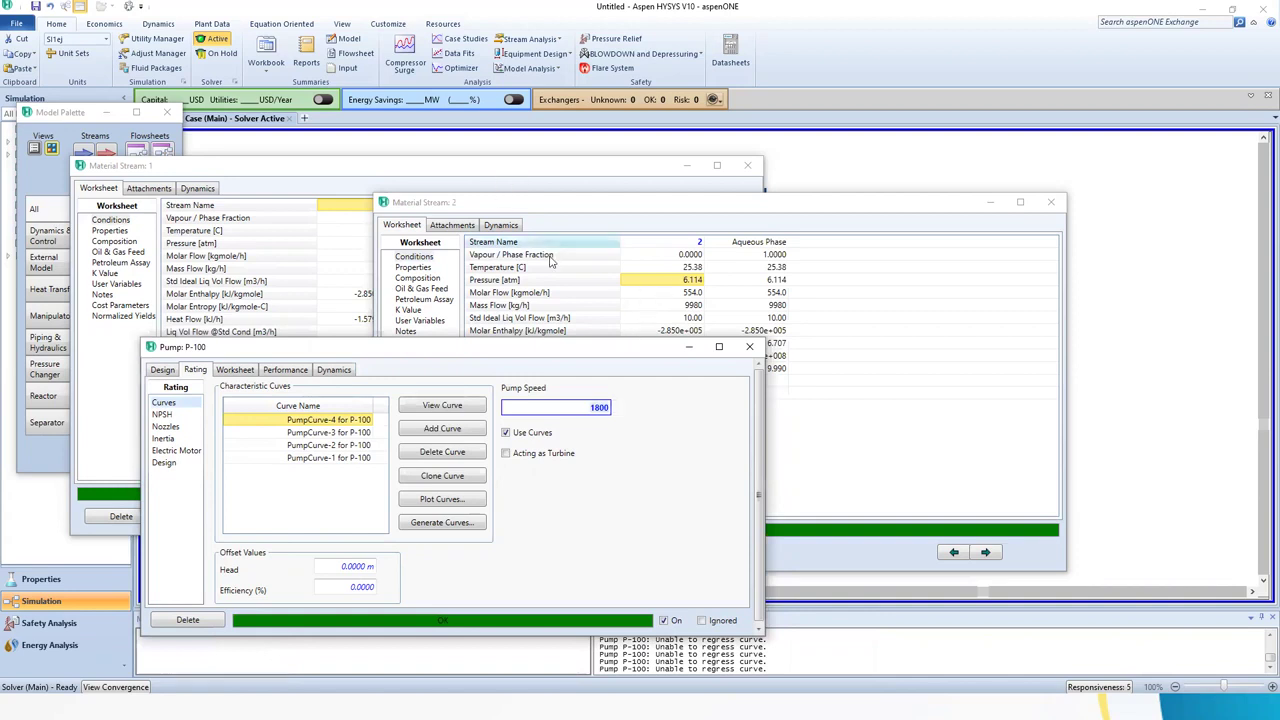
Arrange the stream 1, stream 2 and P-100 windows so their main values are visible together, narrowing the stream 1 window.
left_click(645, 206)
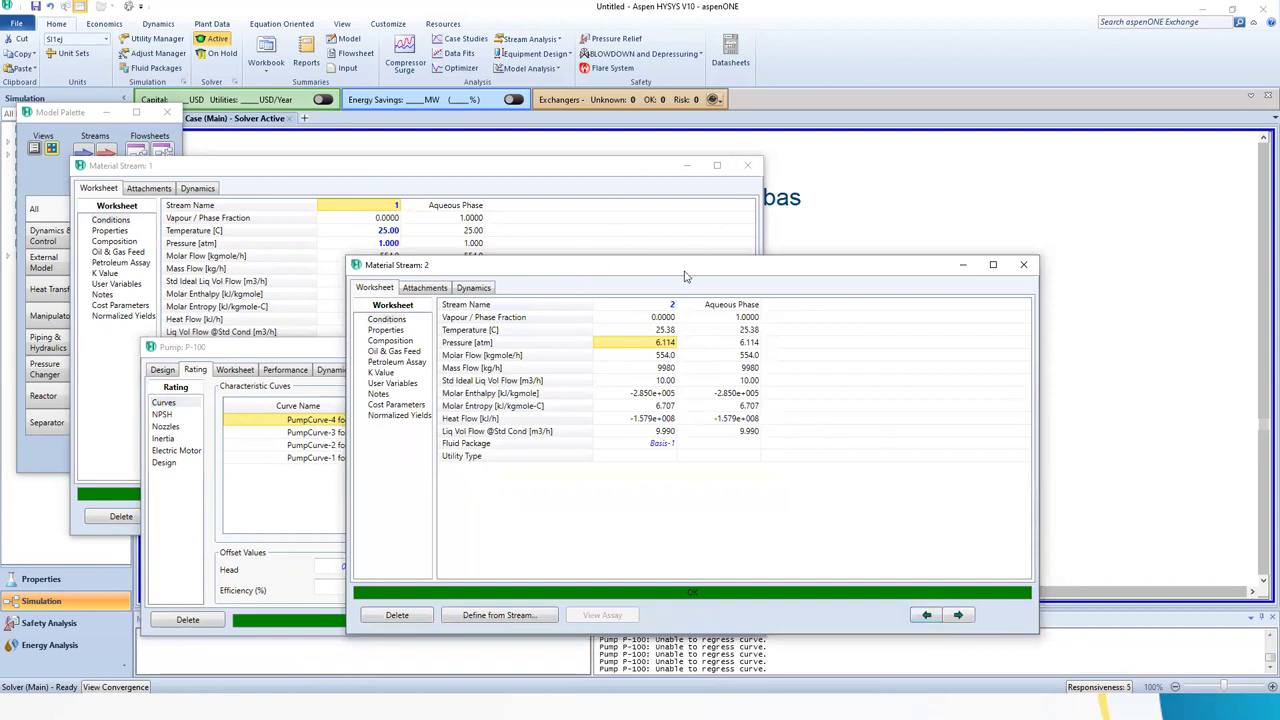
left_click_drag(686, 276, 899, 129)
left_click(420, 358)
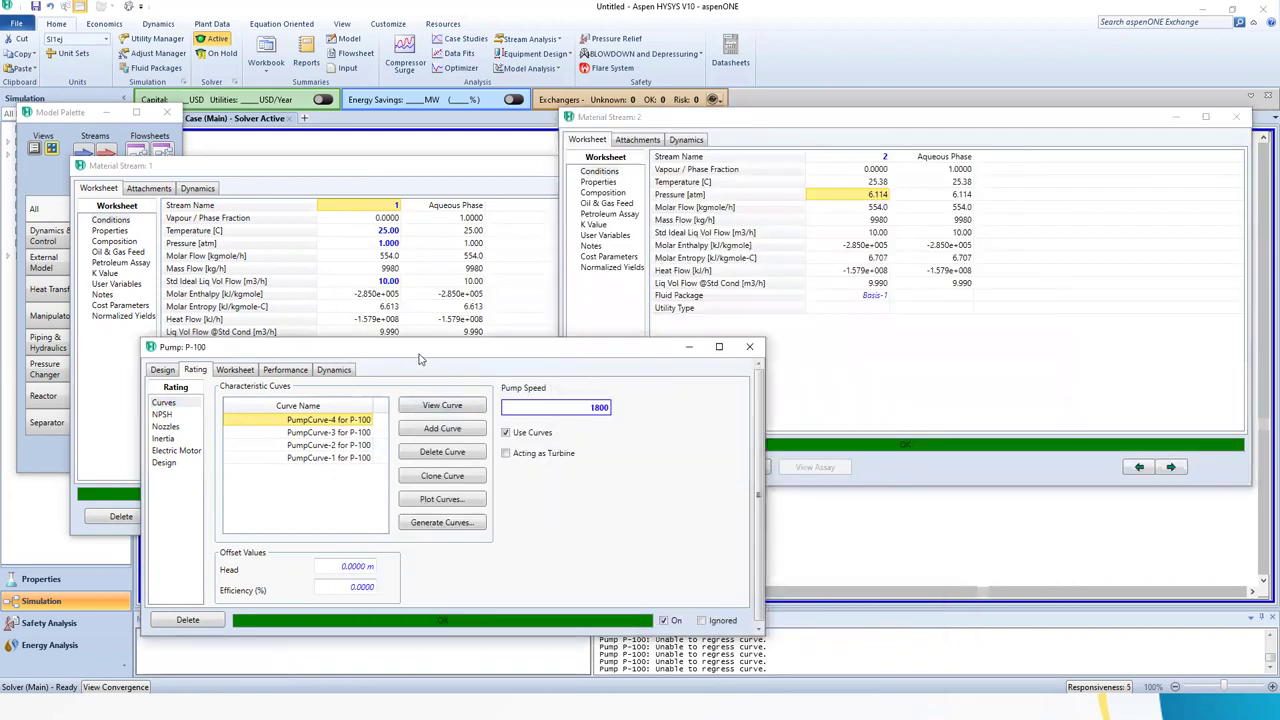
left_click_drag(420, 358, 873, 360)
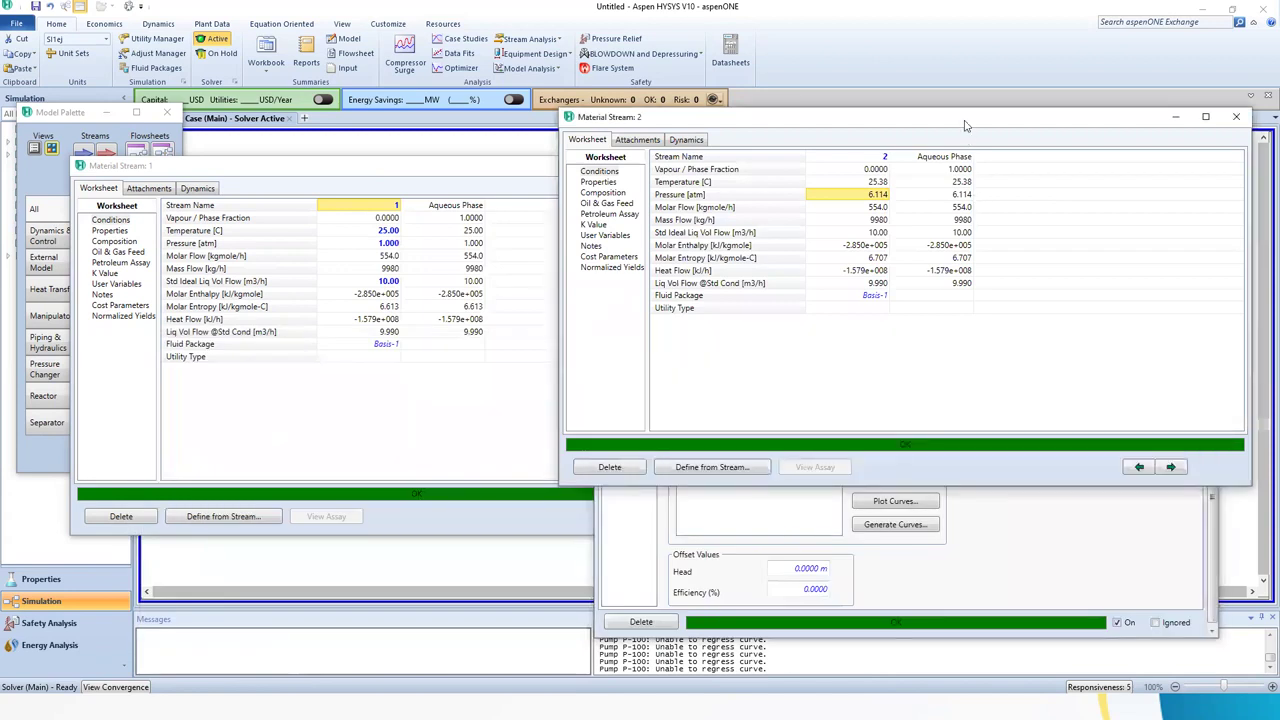
left_click_drag(965, 125, 912, 125)
left_click(1030, 538)
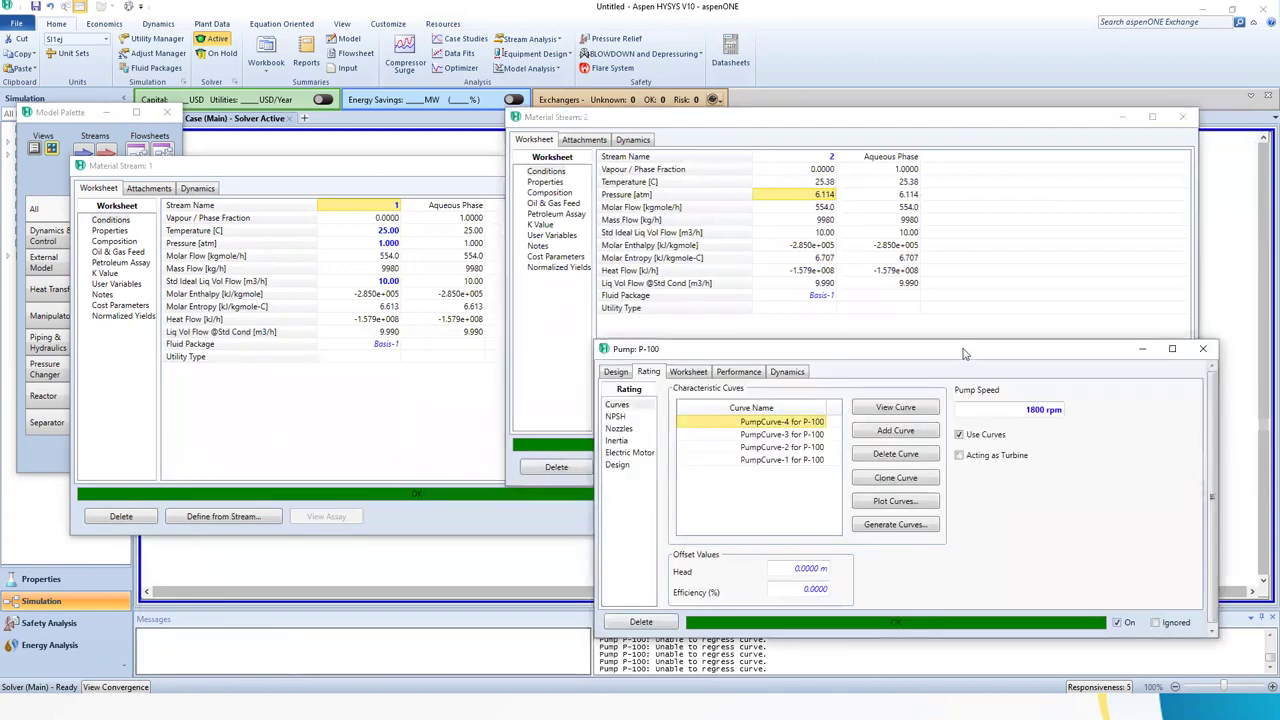
left_click_drag(965, 353, 880, 352)
left_click_drag(375, 172, 295, 164)
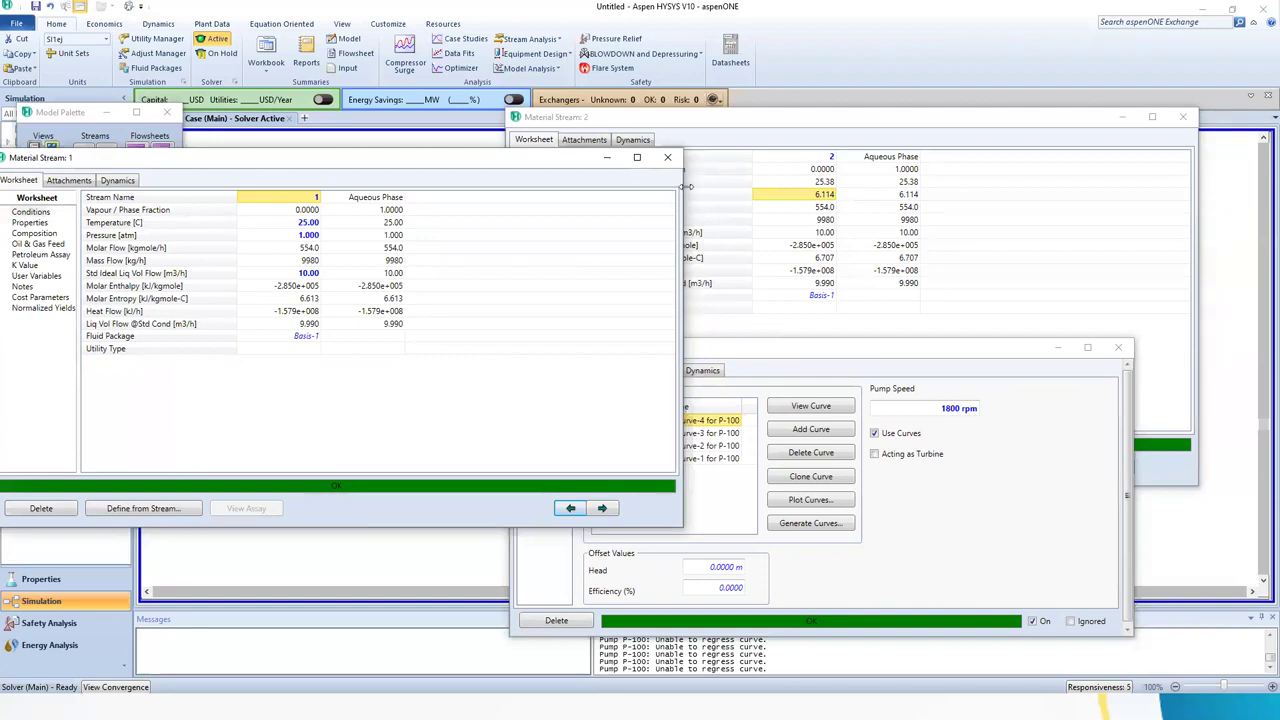
left_click_drag(686, 186, 397, 188)
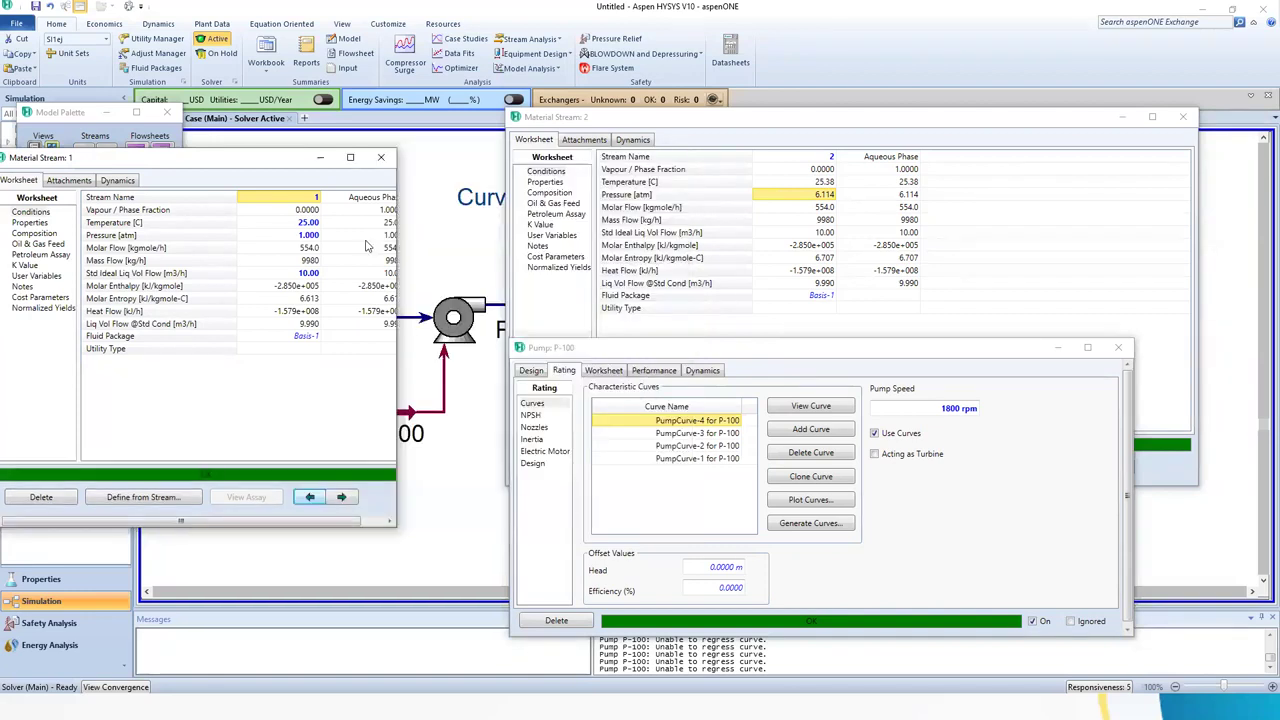
Set inlet stream 1's standard ideal liquid volume flow to 20 m3/h.
left_click(298, 275)
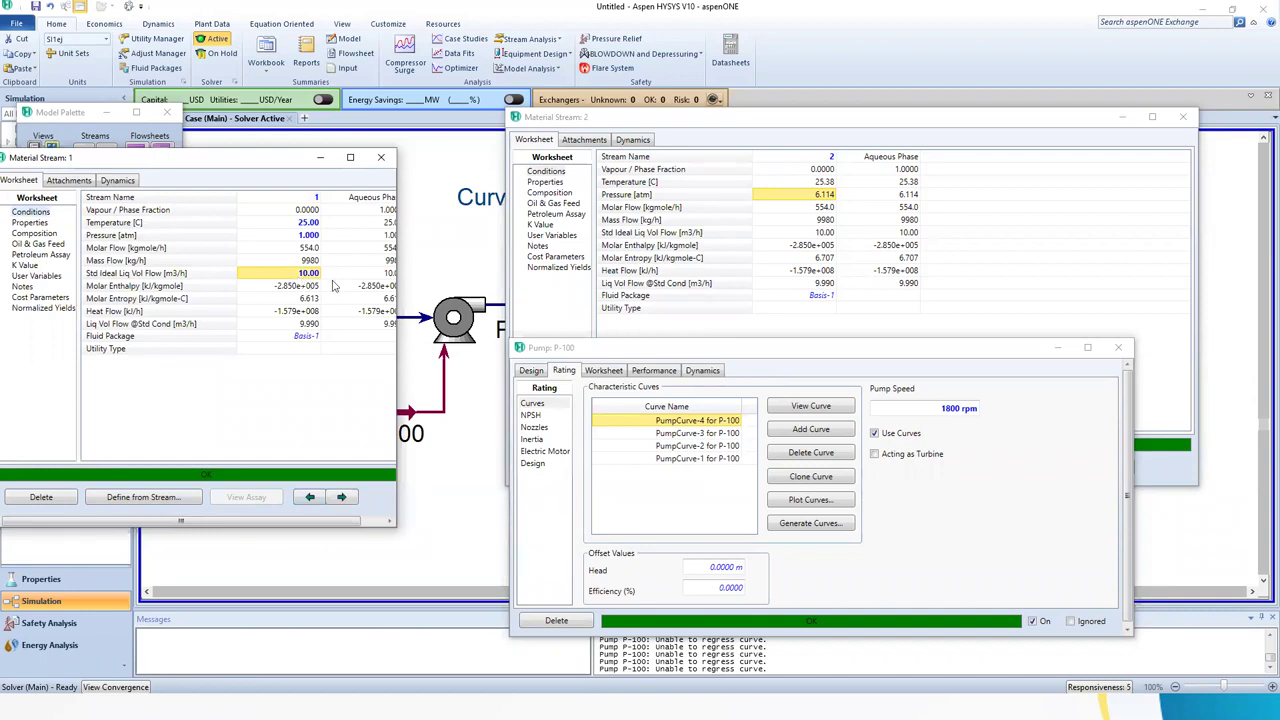
left_click(252, 278)
type("20")
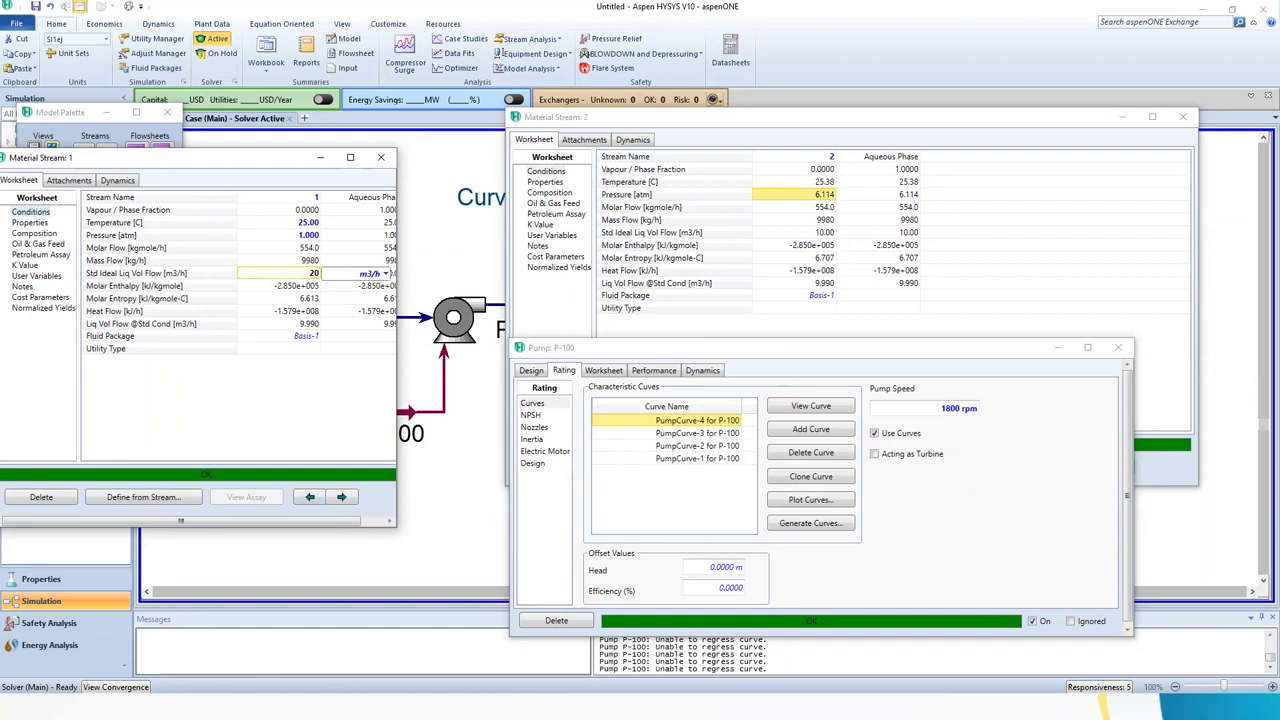
key("Return")
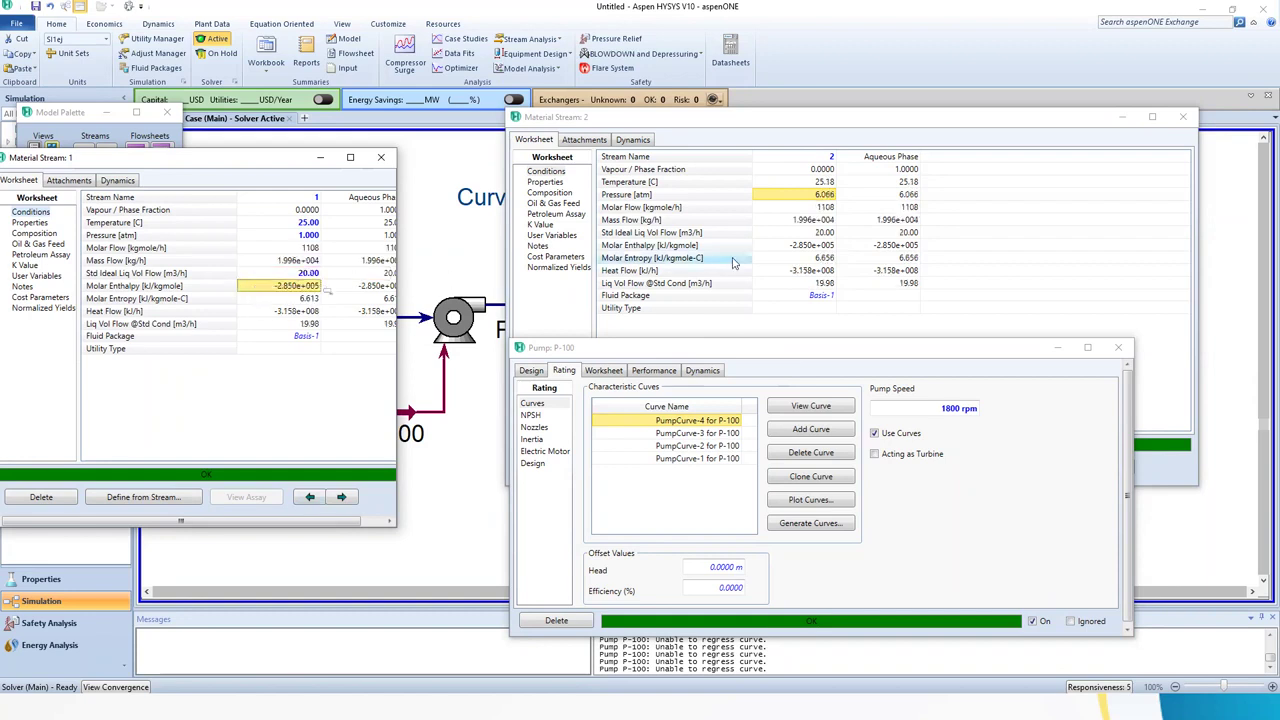
Set inlet stream 1's standard ideal liquid volume flow to 40 m3/h and check the pressure of outlet stream 2.
mouse_move(826, 199)
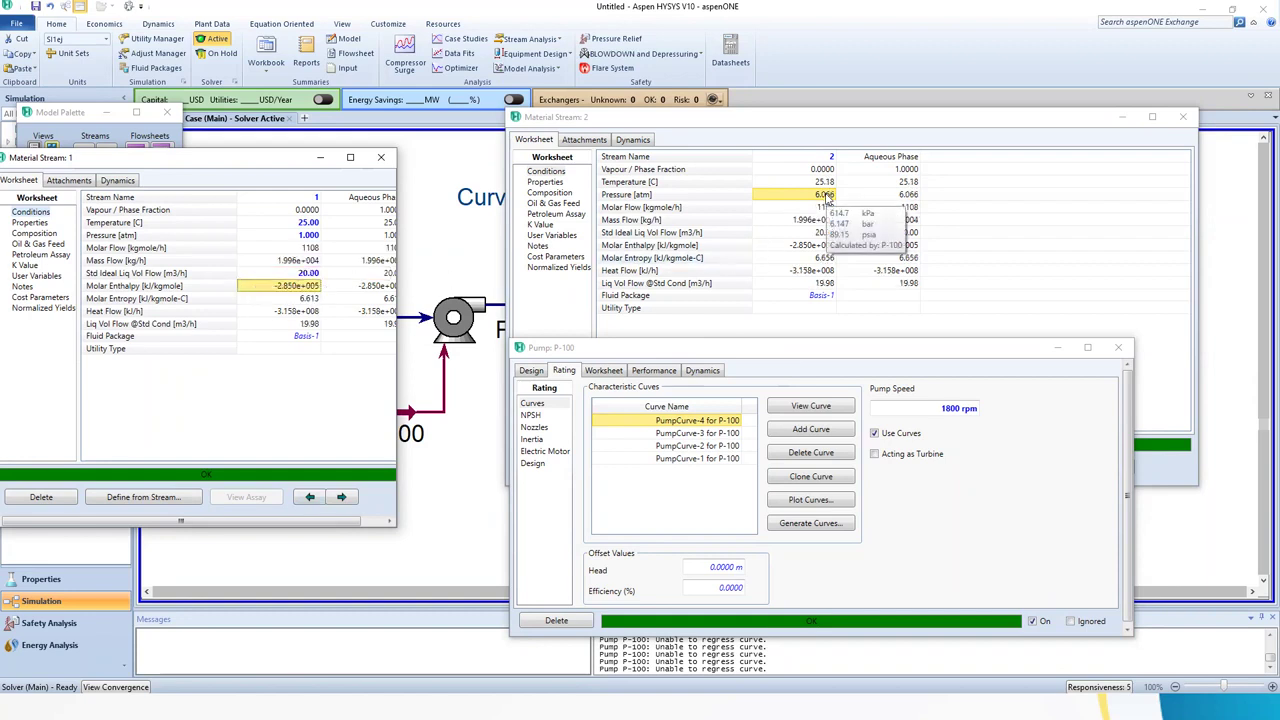
left_click(295, 274)
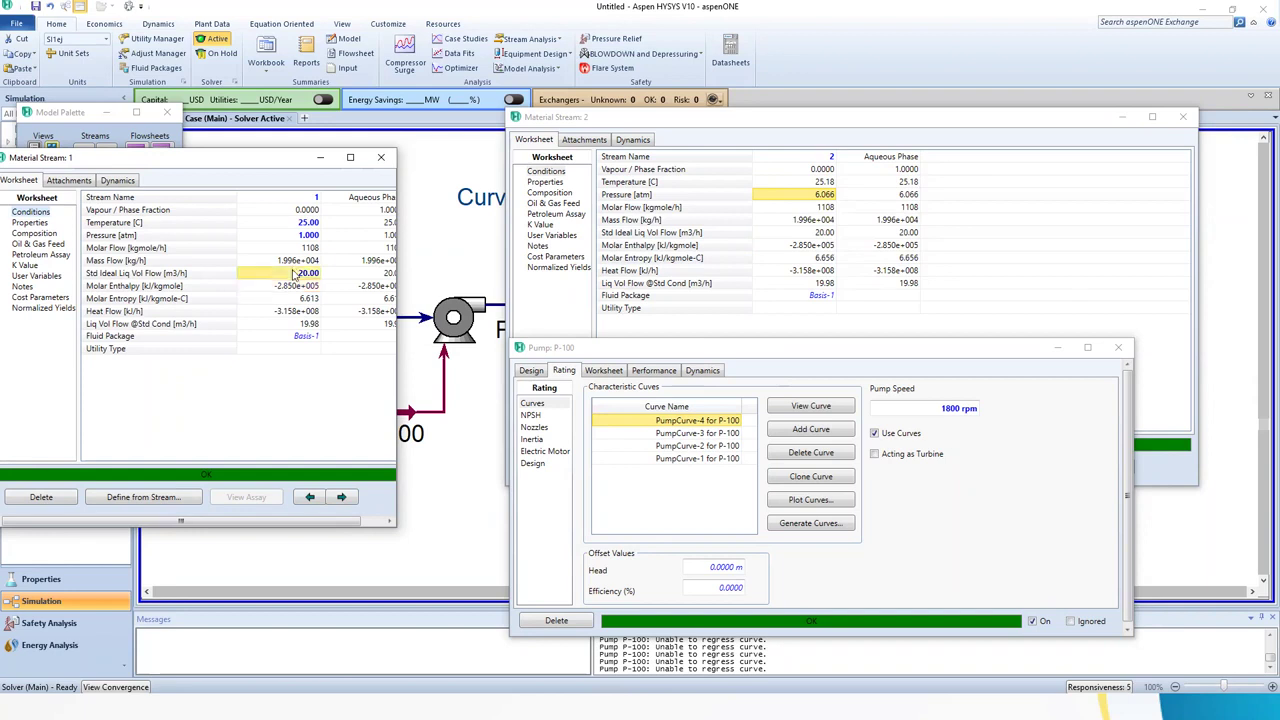
type("40")
key("Return")
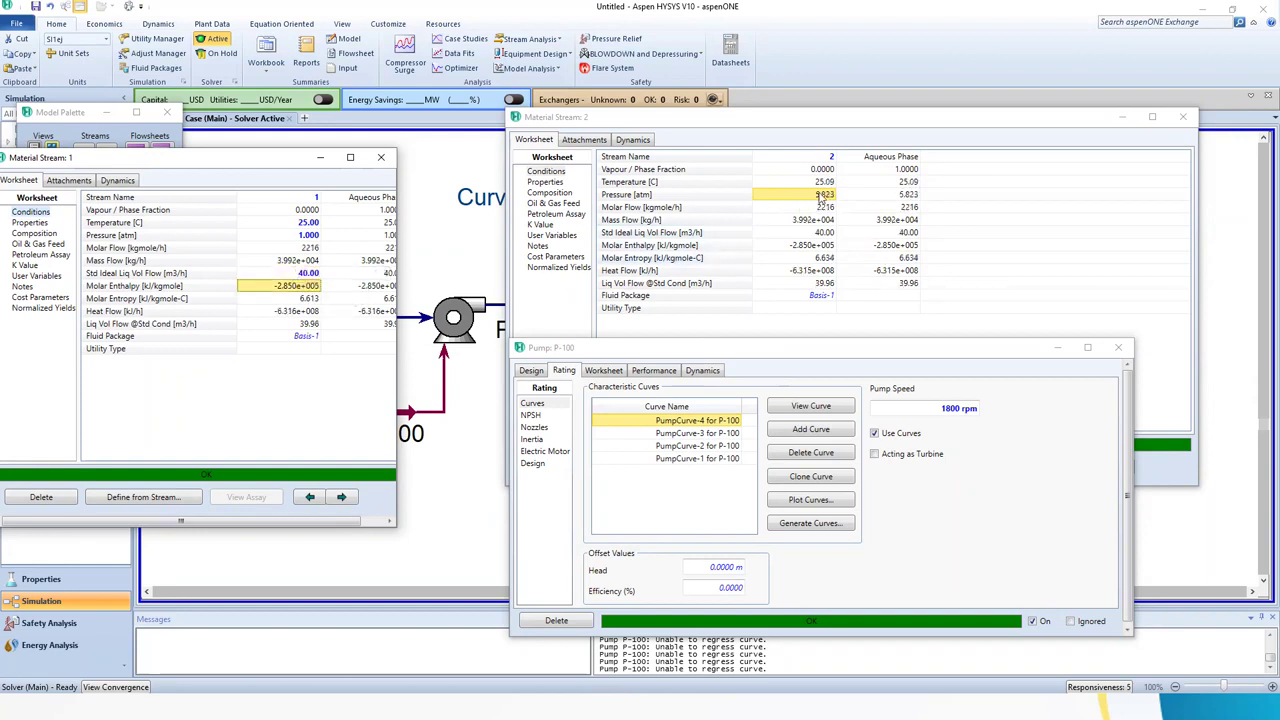
mouse_move(819, 200)
left_click(261, 277)
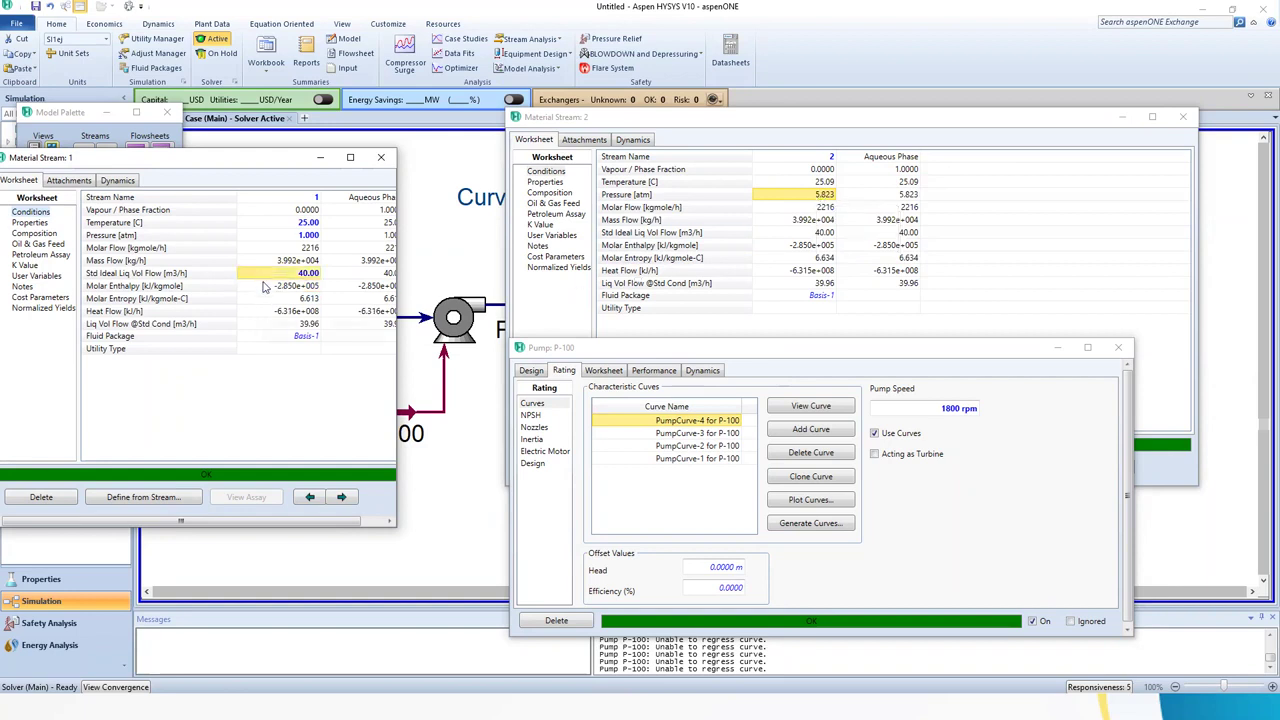
mouse_move(266, 289)
Move the stream 2 window clear of P-100 and review the pump's design parameters, including adiabatic efficiency and duty.
left_click(430, 387)
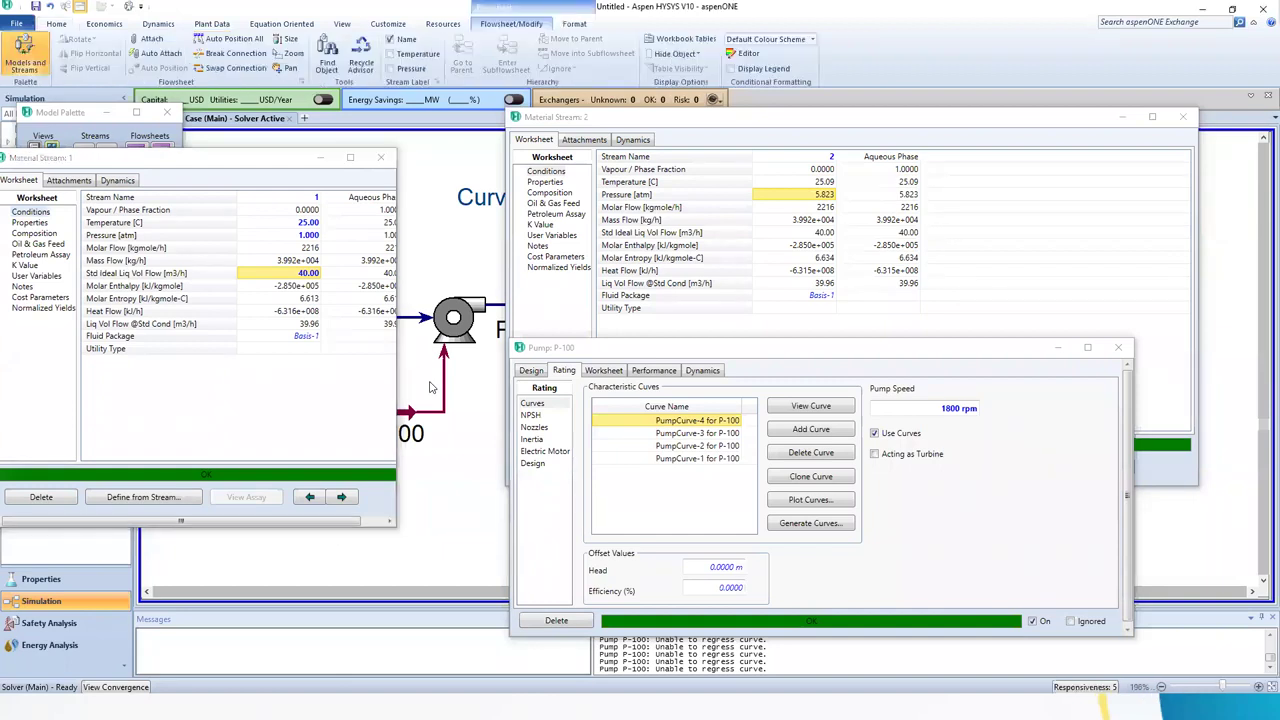
left_click(438, 319)
left_click(681, 127)
left_click_drag(681, 122, 709, 87)
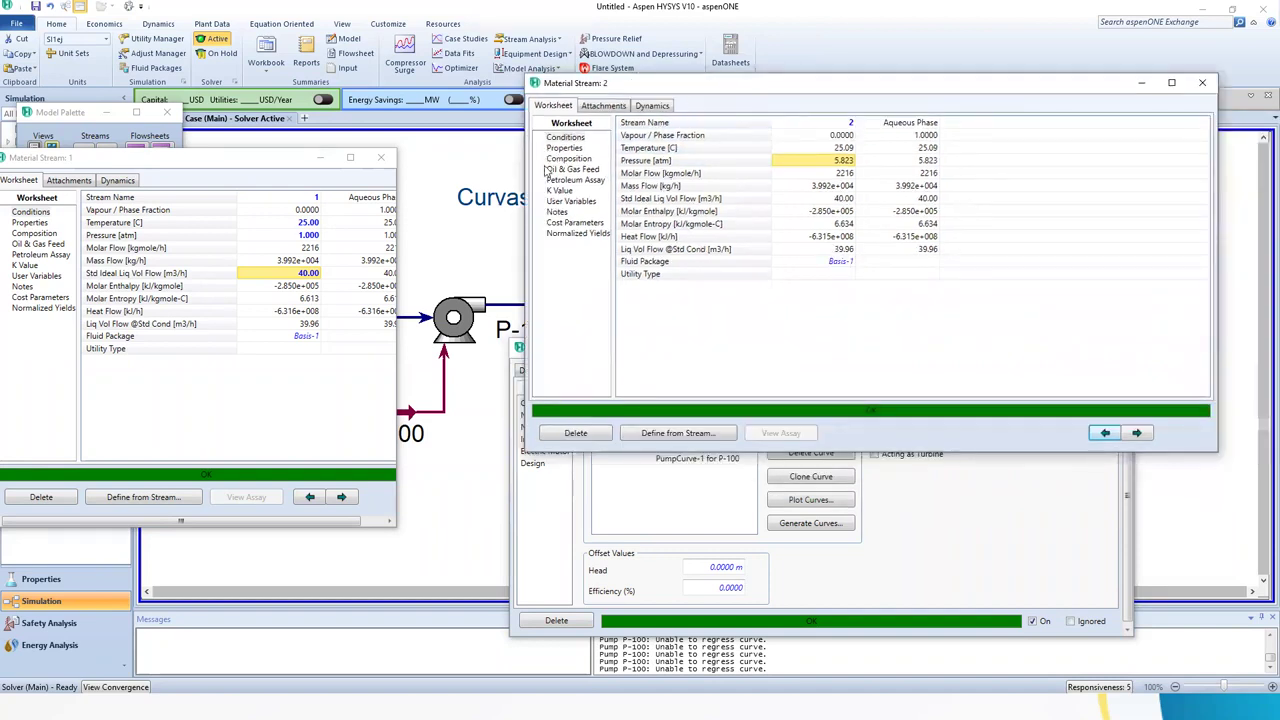
left_click(625, 537)
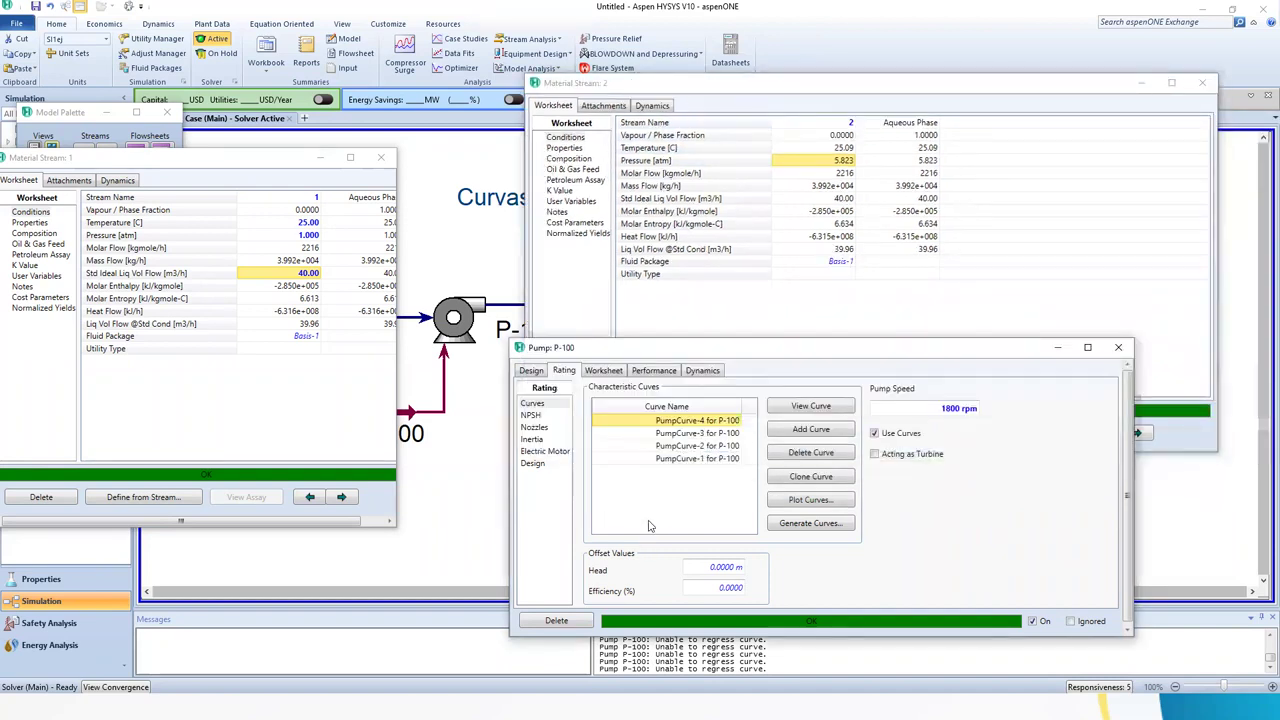
left_click(526, 370)
left_click(545, 415)
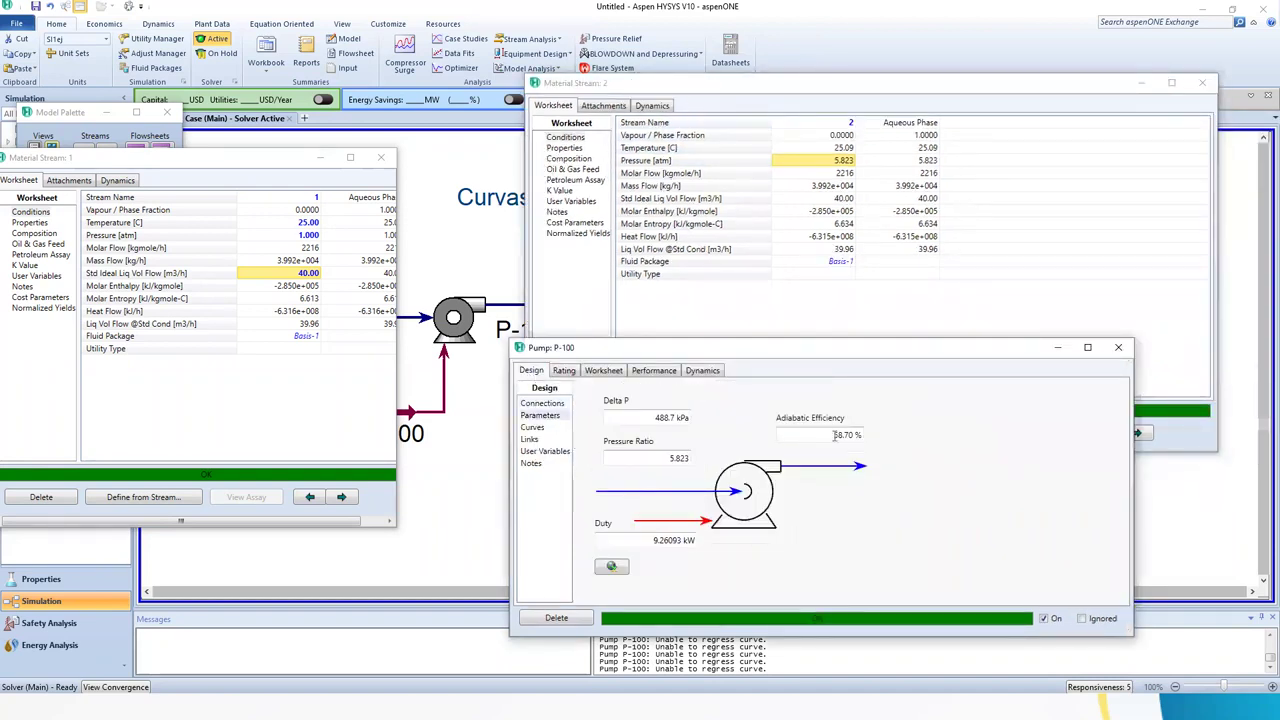
left_click(647, 543)
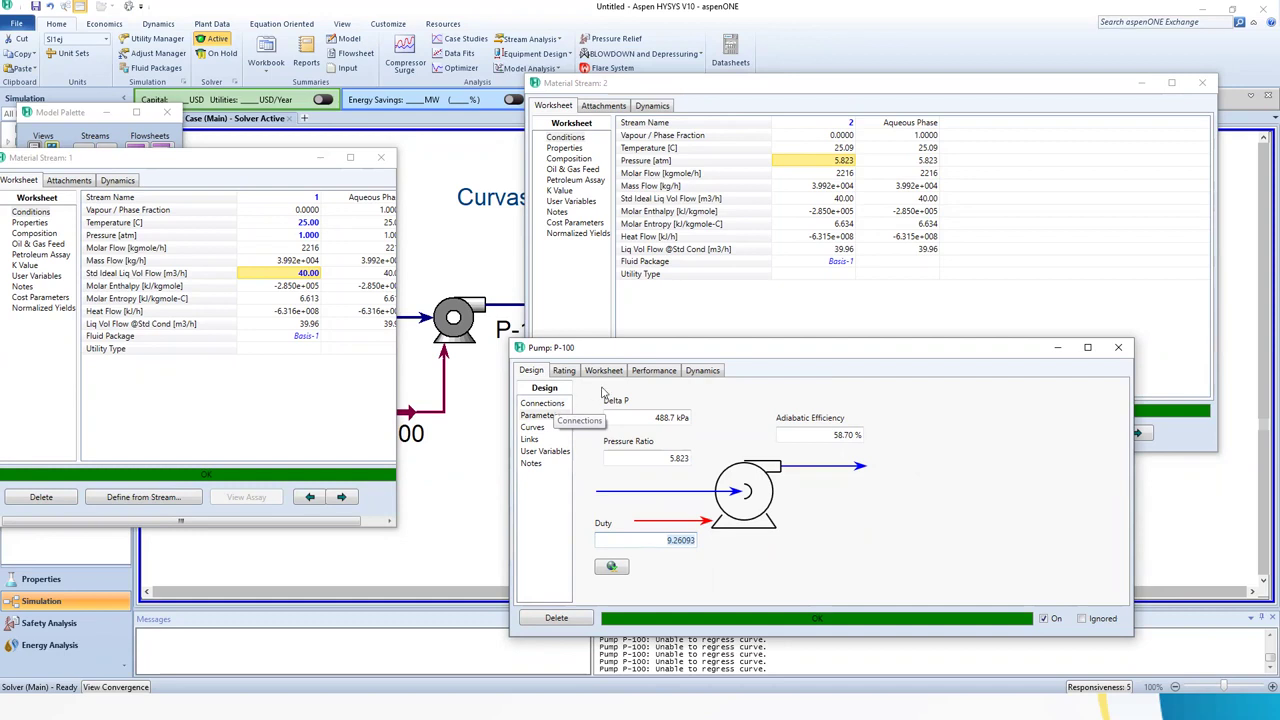
Close the P-100 and stream 2 windows to clear the flowsheet view.
left_click(1118, 347)
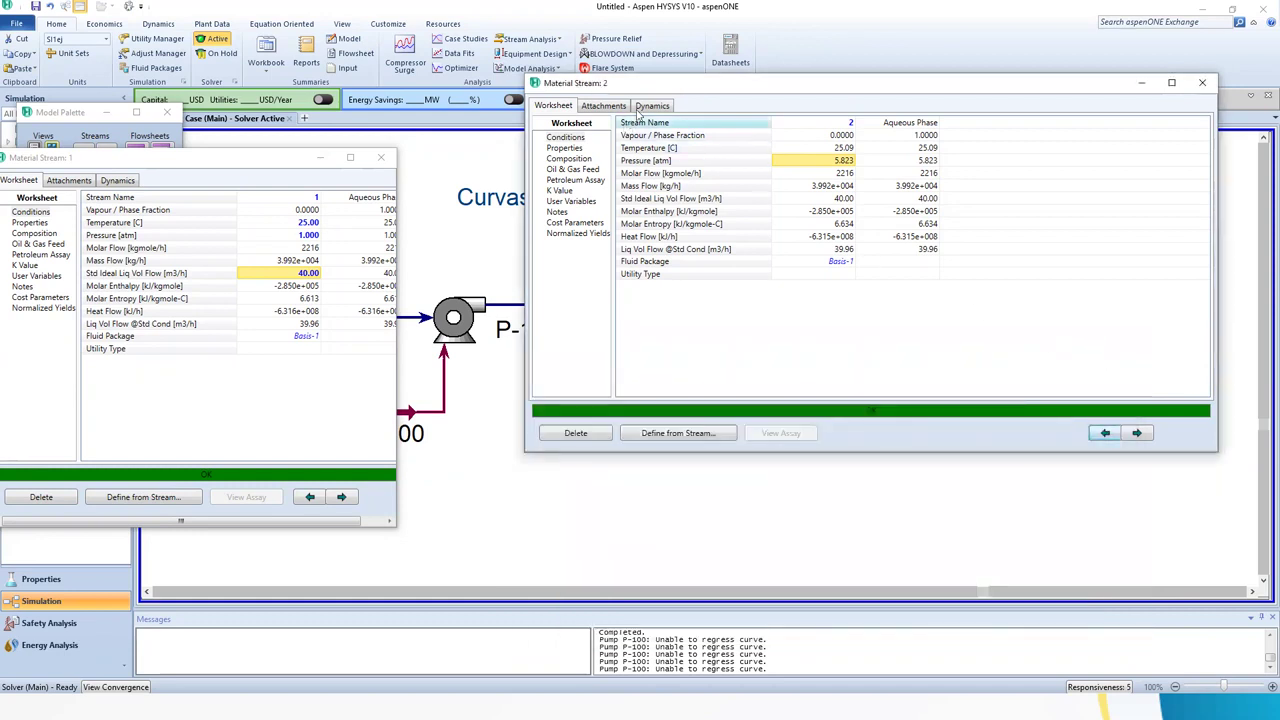
left_click_drag(689, 94, 585, 160)
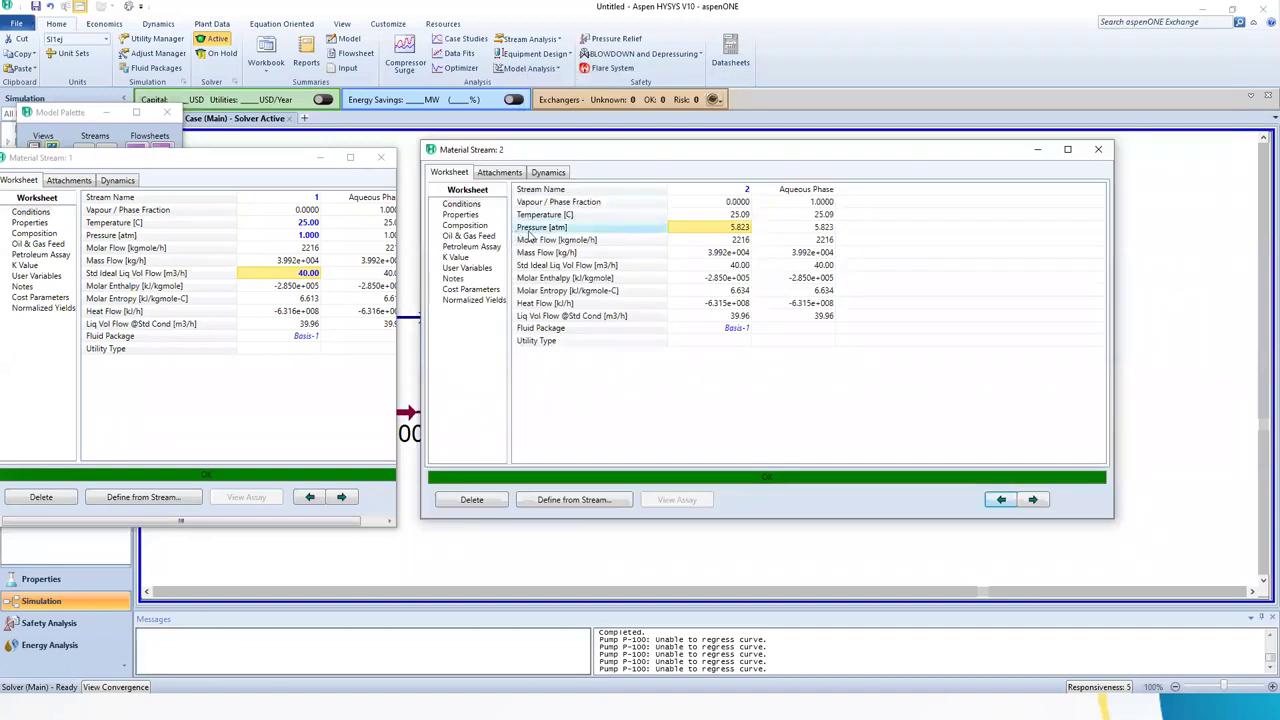
left_click_drag(977, 149, 738, 192)
left_click(858, 191)
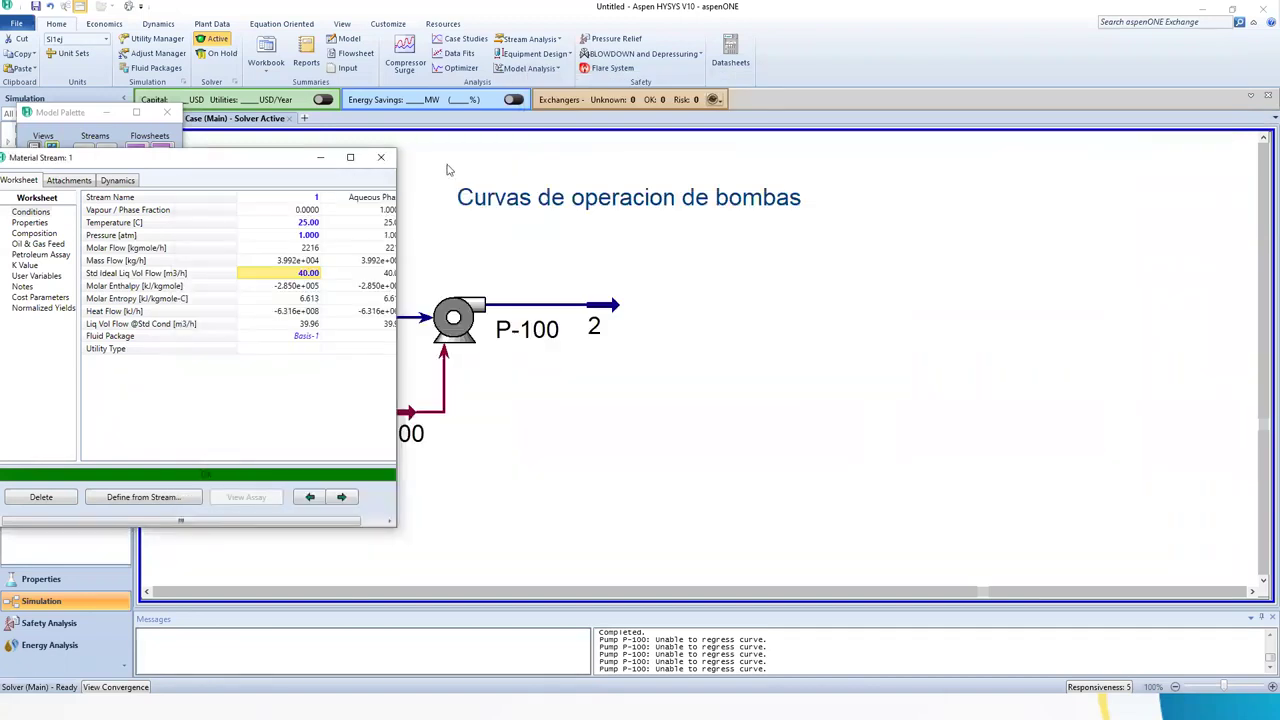
Reopen P-100, review its design parameters, and place its rating curves and pump speed below the flowsheet's process line.
double_click(470, 345)
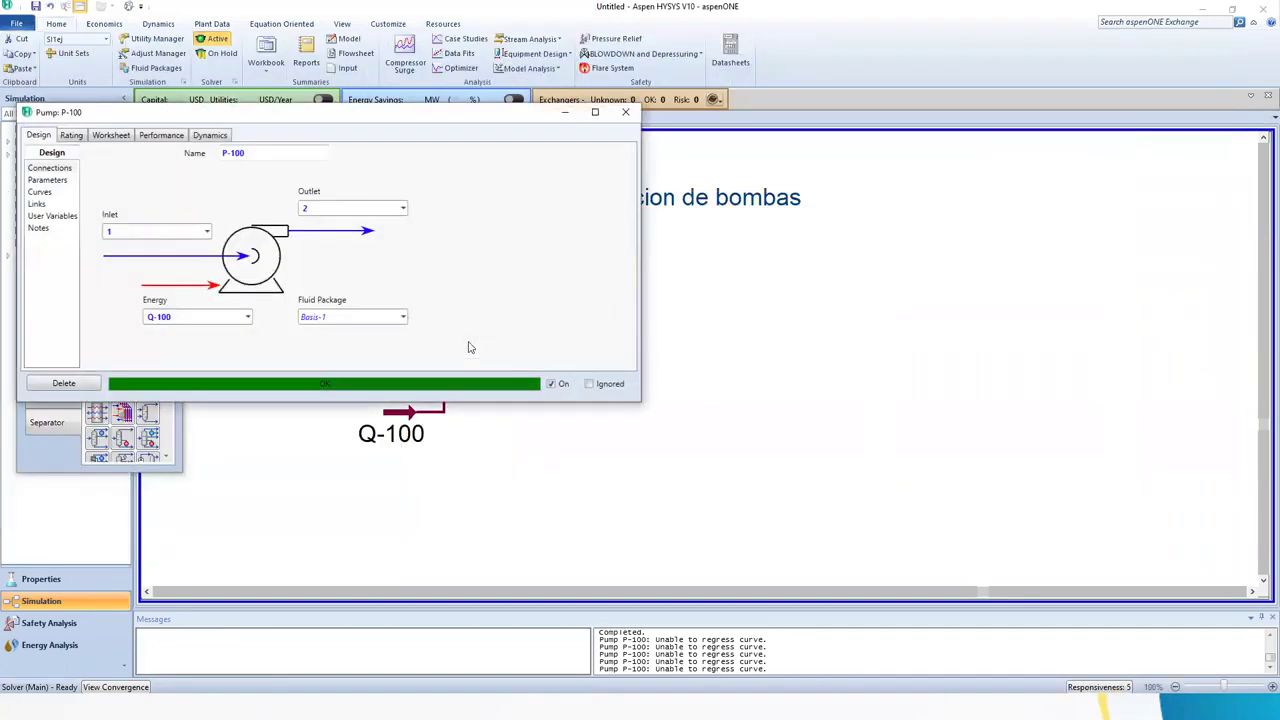
left_click(47, 180)
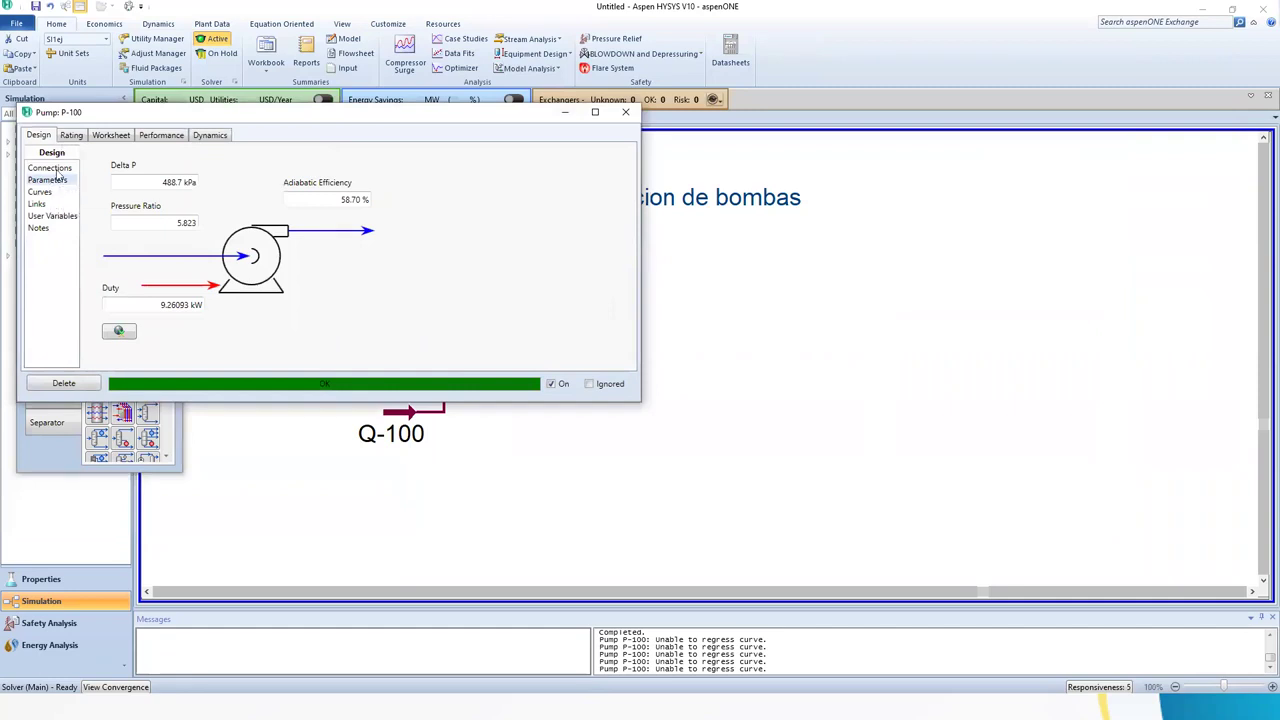
left_click(58, 170)
left_click(73, 135)
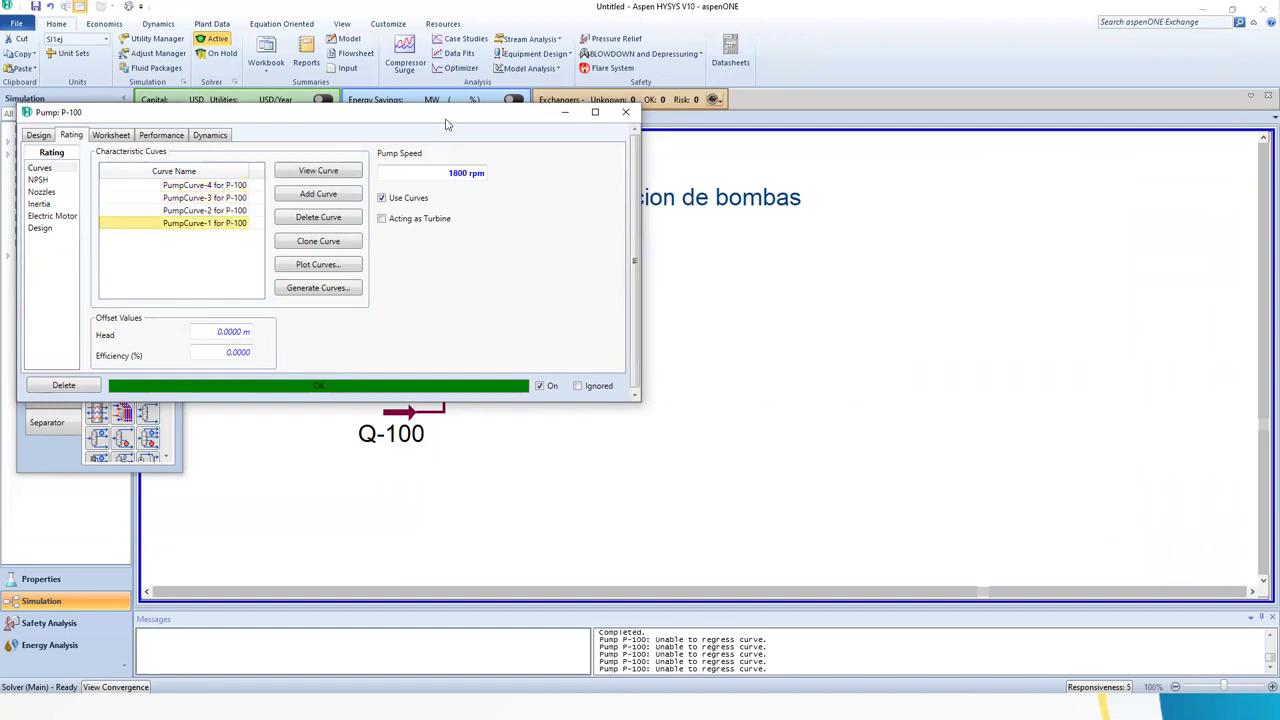
left_click_drag(447, 124, 650, 413)
left_click(637, 462)
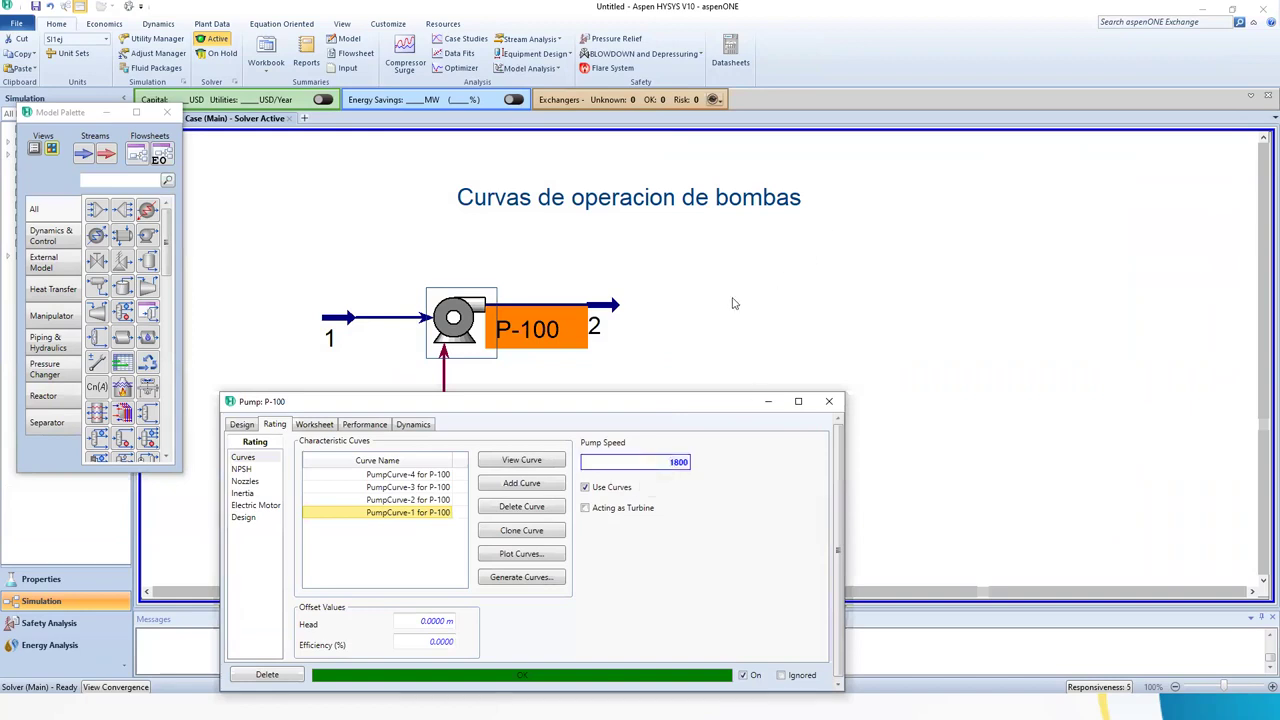
left_click(514, 302)
mouse_move(474, 317)
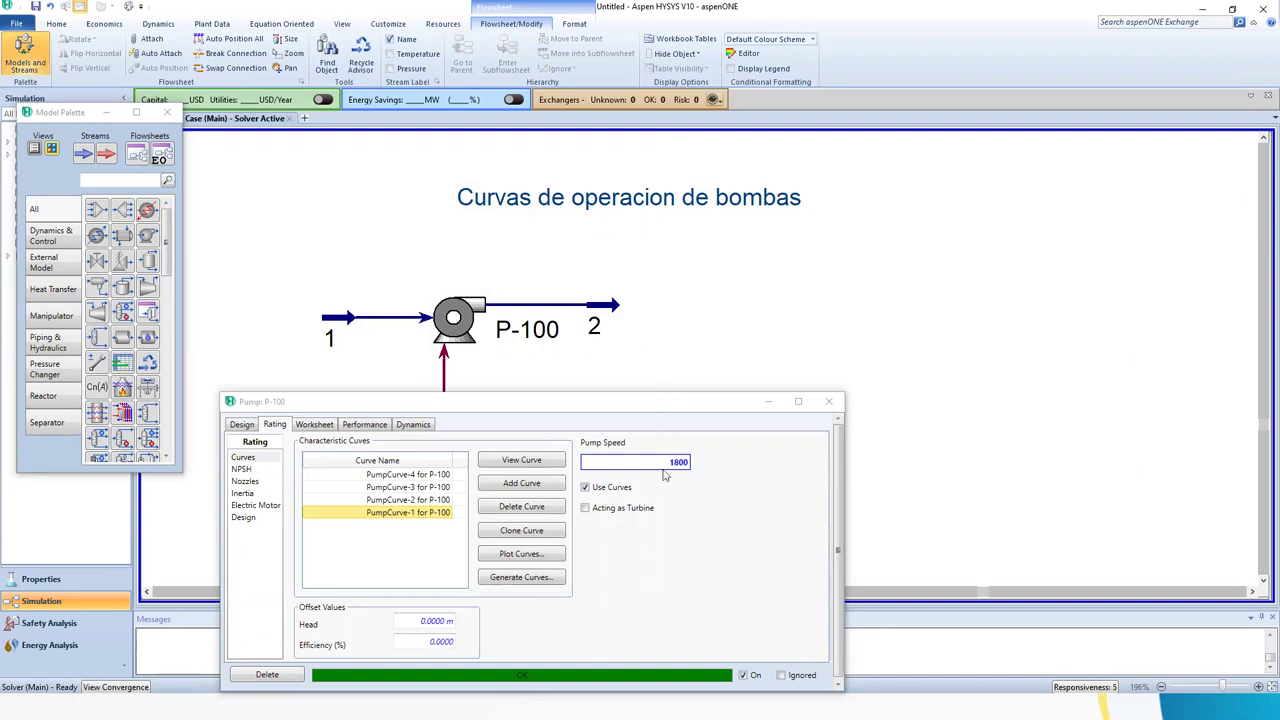
left_click(441, 487)
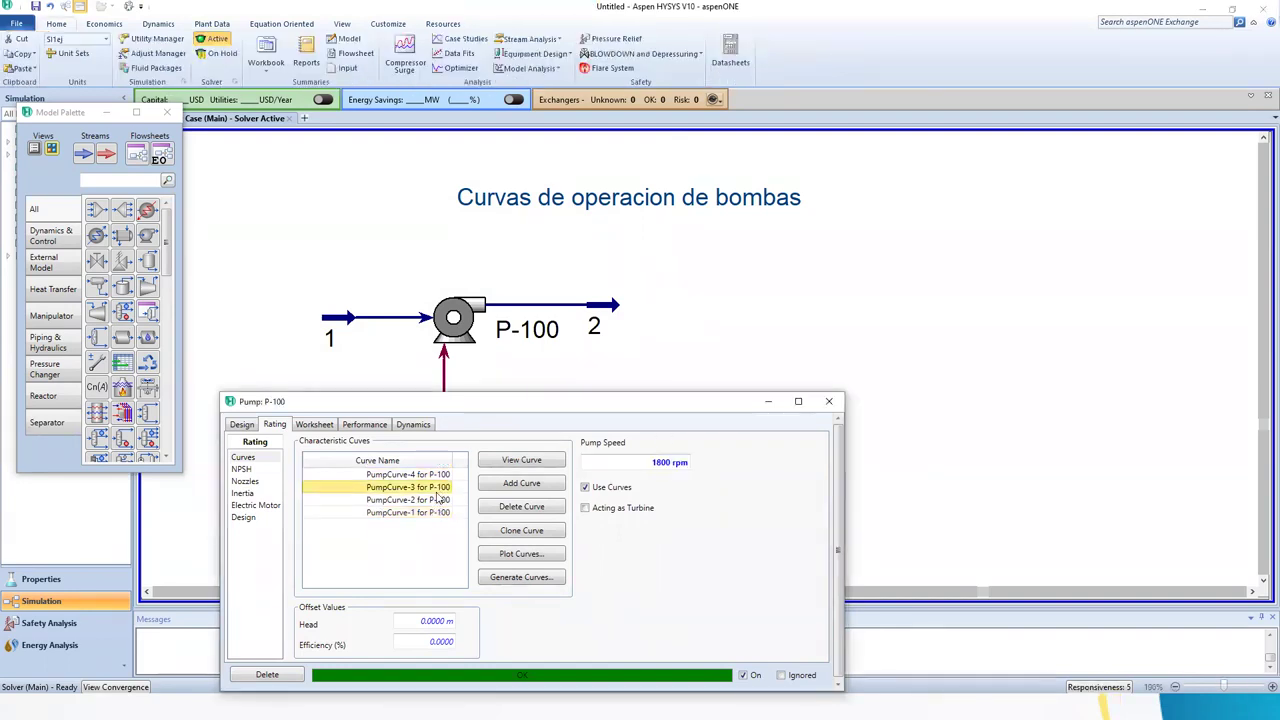
Inspect inlet stream 1's conditions and outlet stream 2's pressure, closing each stream window after viewing it.
left_click(340, 318)
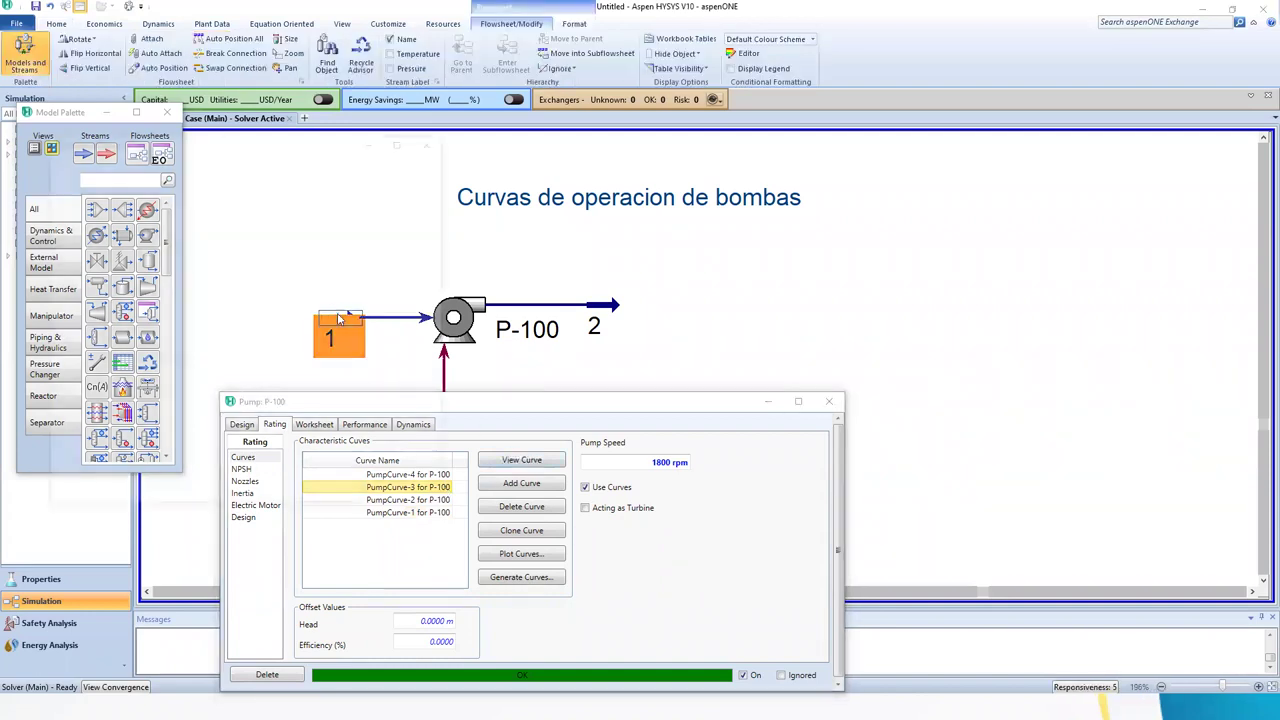
double_click(340, 318)
left_click(437, 135)
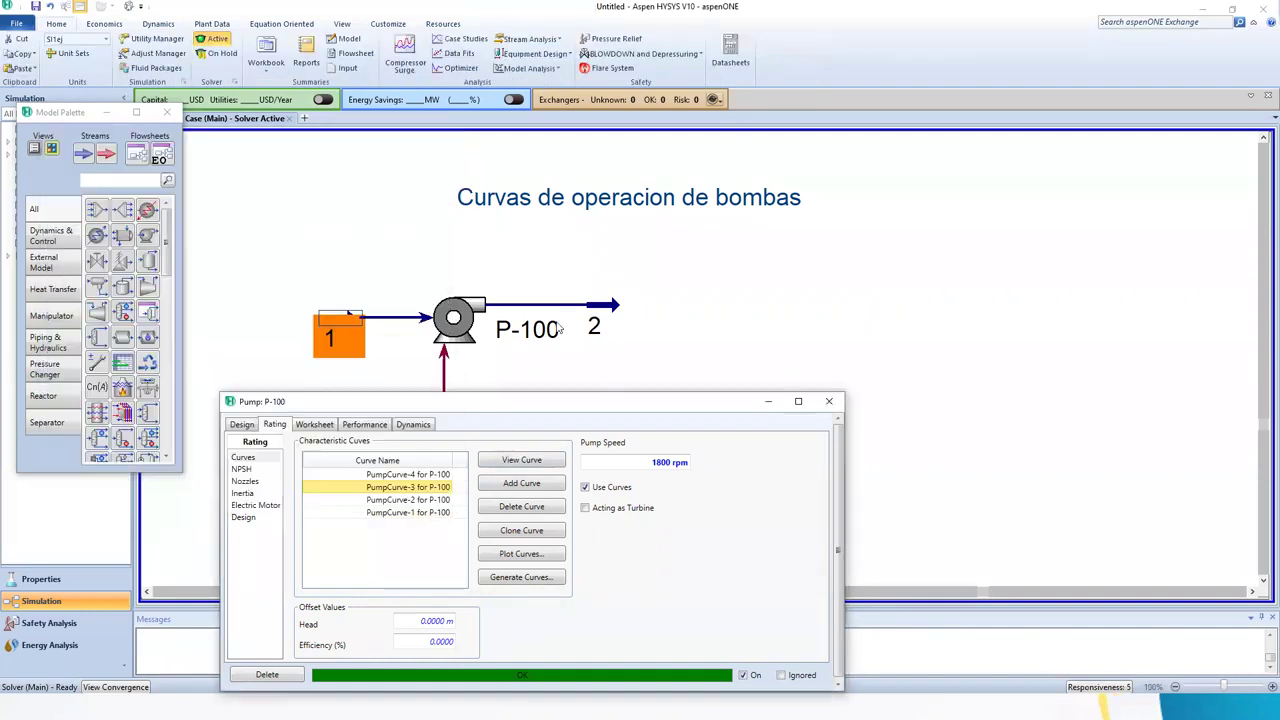
left_click(653, 463)
left_click(726, 522)
double_click(603, 306)
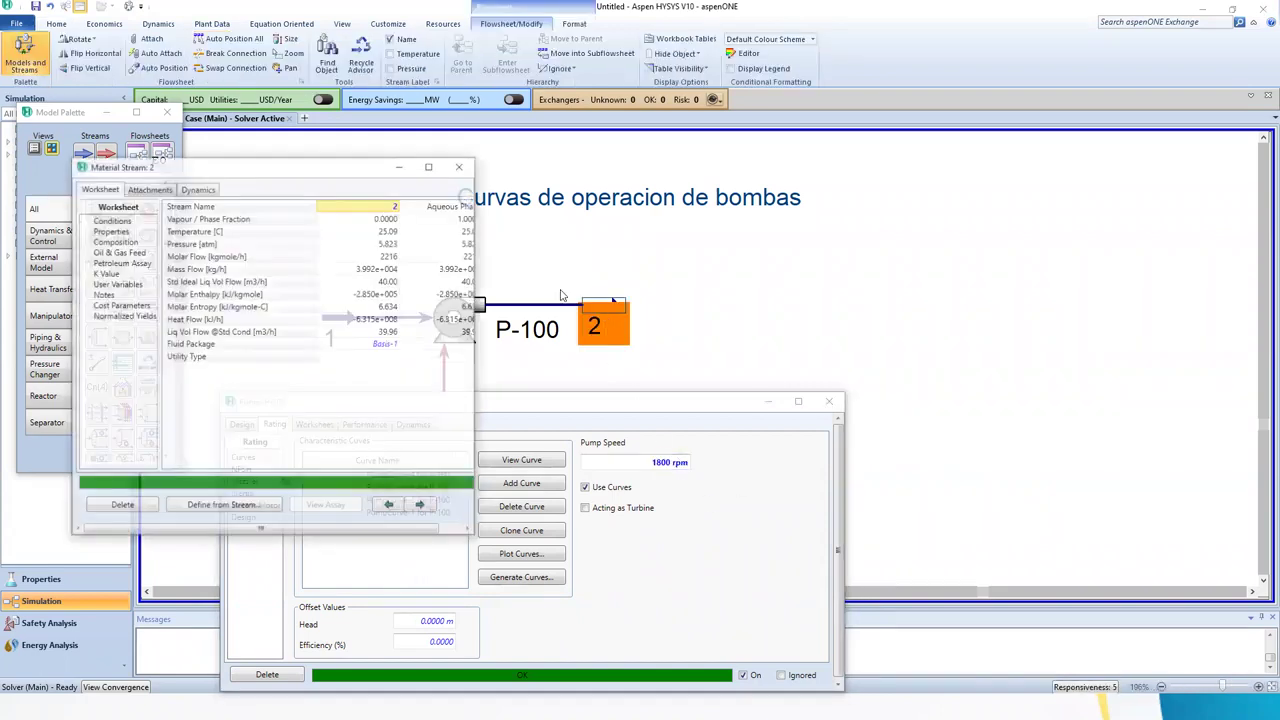
mouse_move(393, 245)
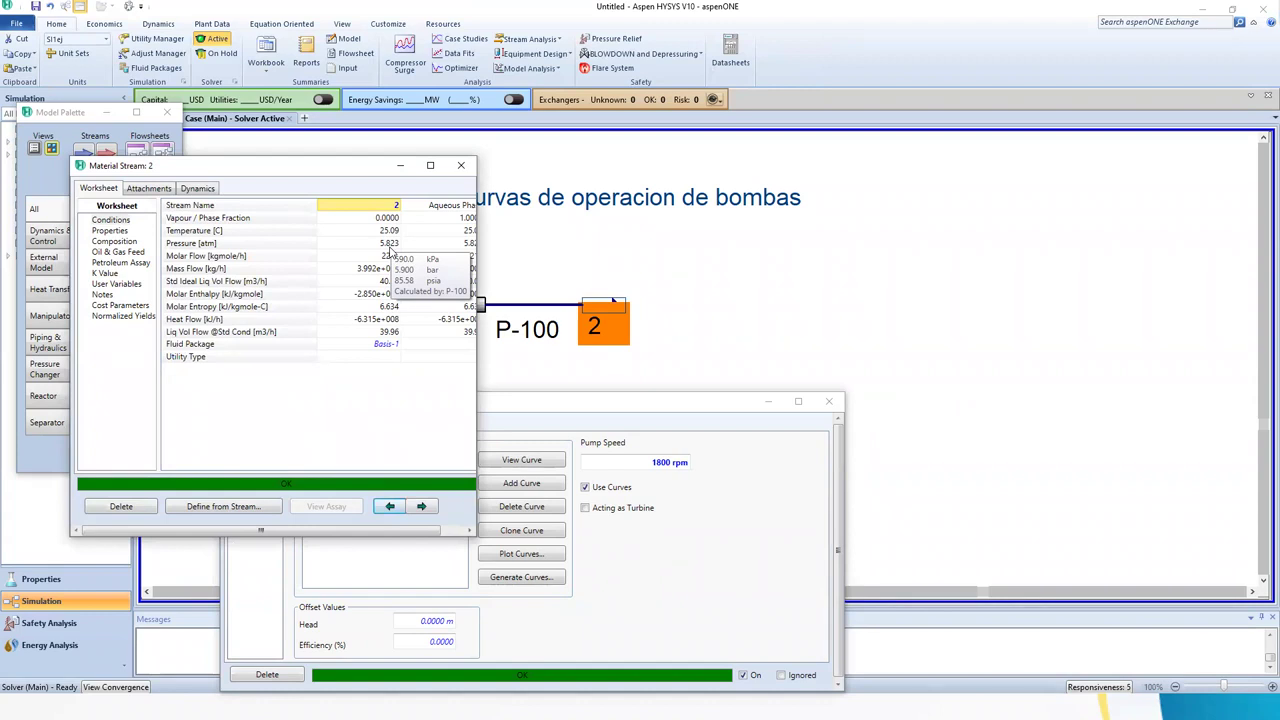
left_click(461, 165)
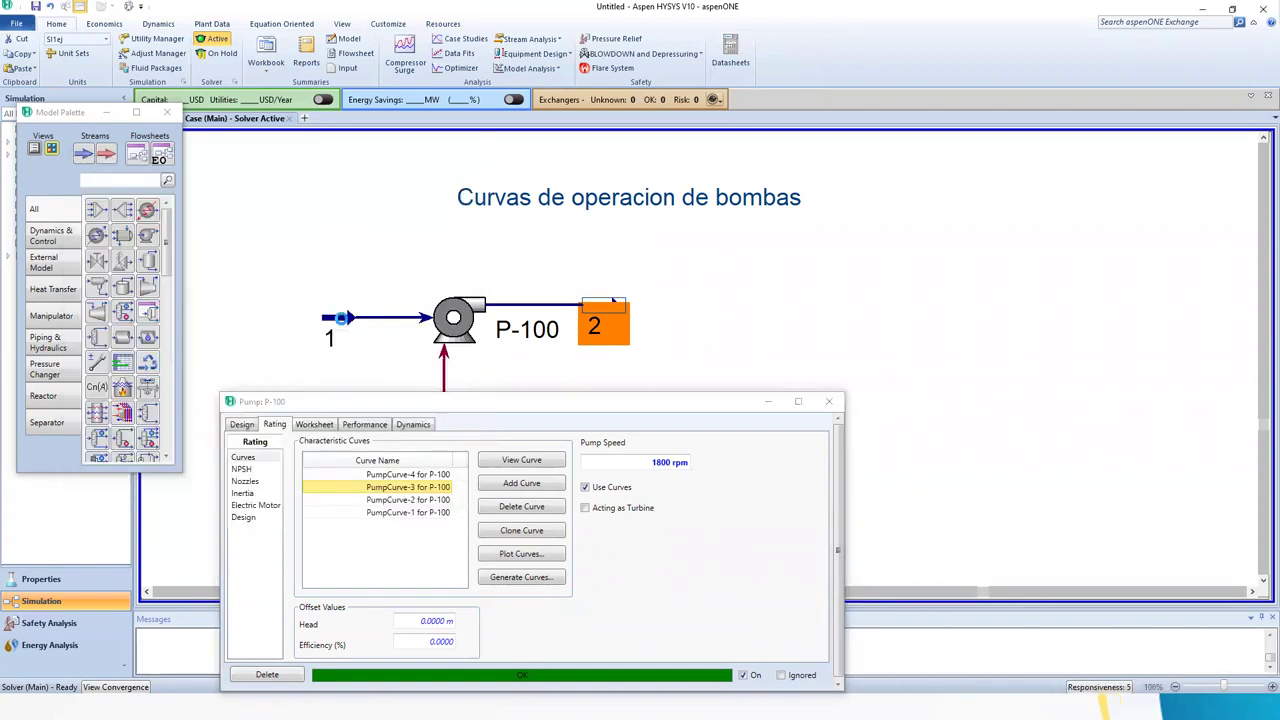
Set inlet stream 1's standard ideal liquid volume flow to 30 m3/h and check outlet stream 2's pressure.
double_click(341, 318)
left_click(413, 308)
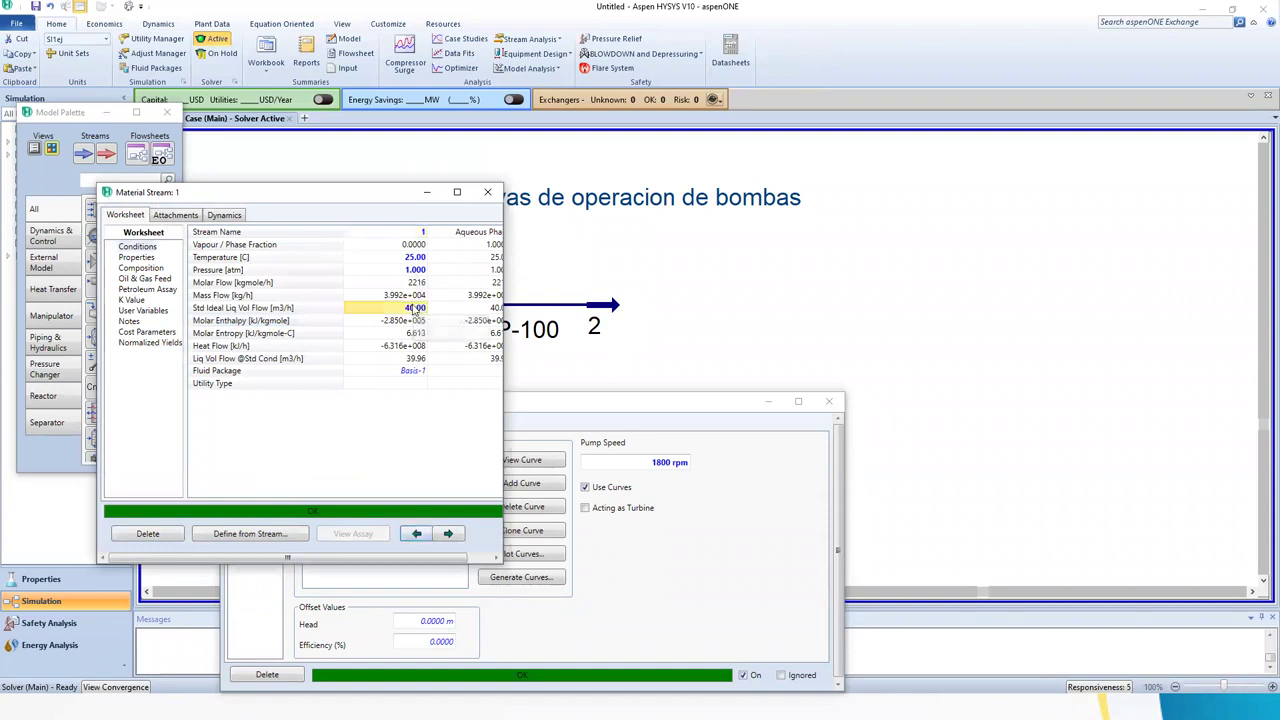
type("30")
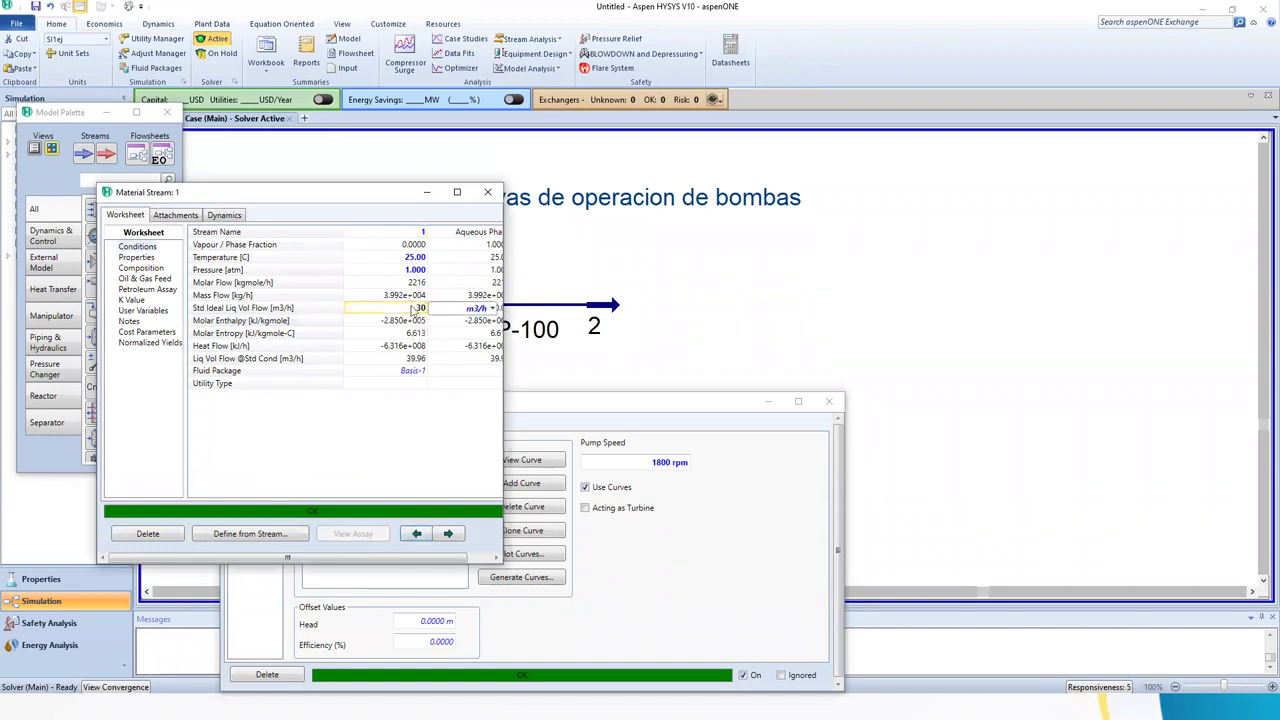
key("Return")
left_click(602, 304)
double_click(602, 304)
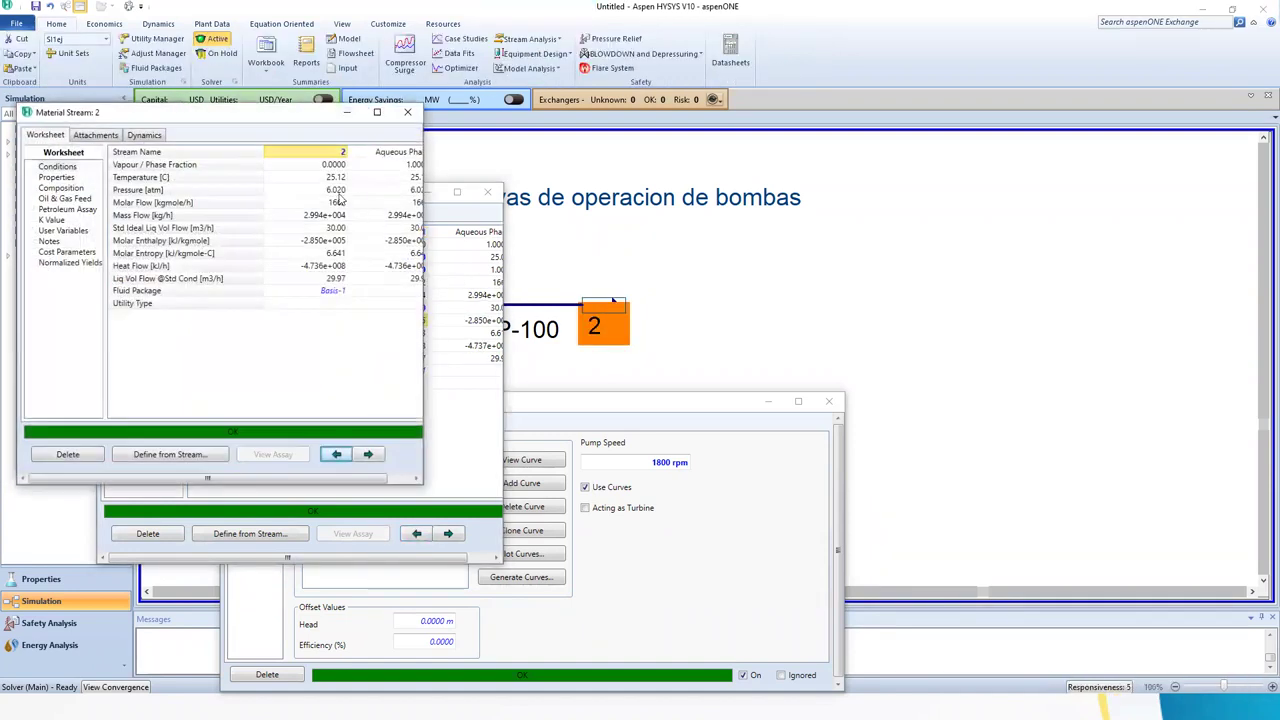
left_click(407, 111)
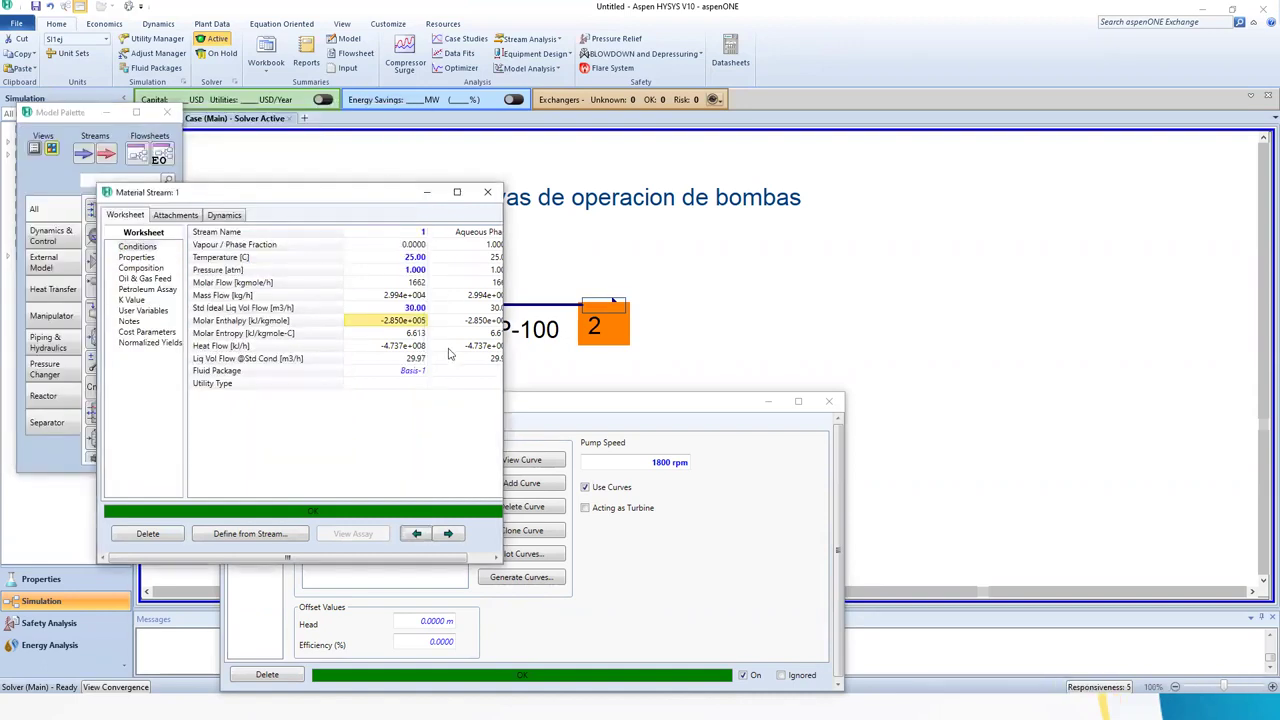
Move the stream 1 window beside the P-100 window so the inlet flow and pump speed can be read together.
left_click(536, 416)
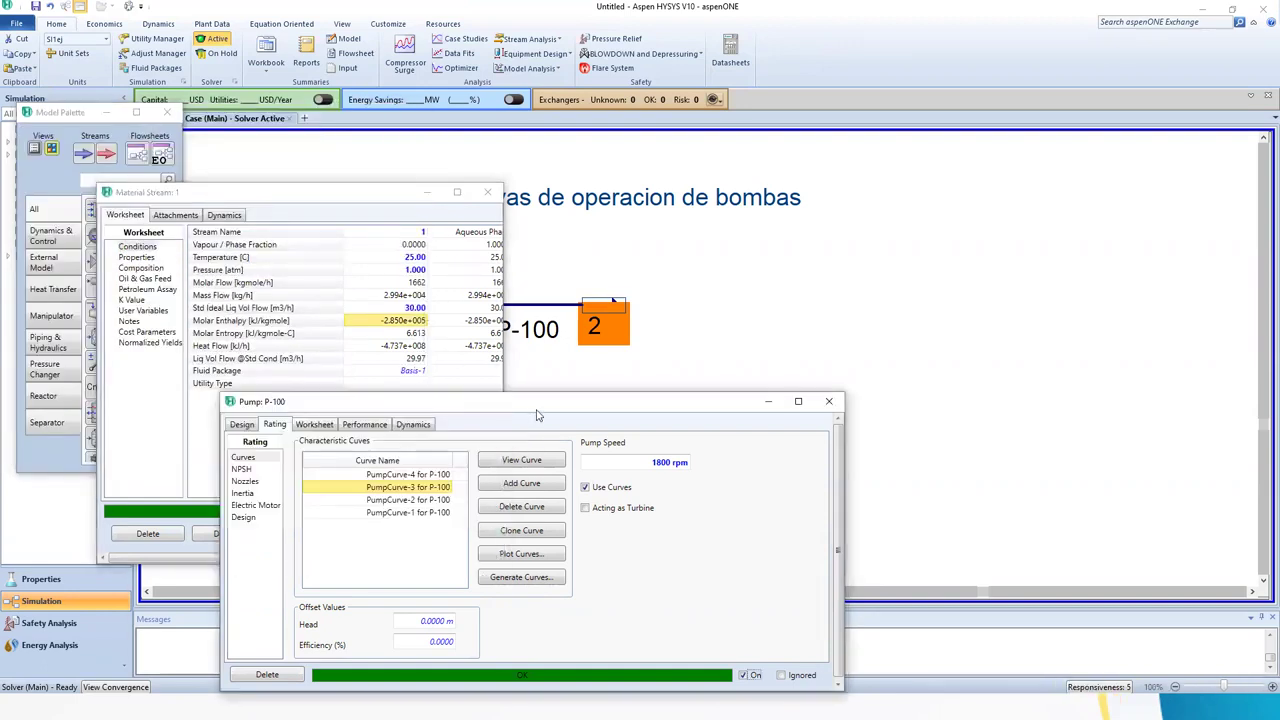
left_click(355, 198)
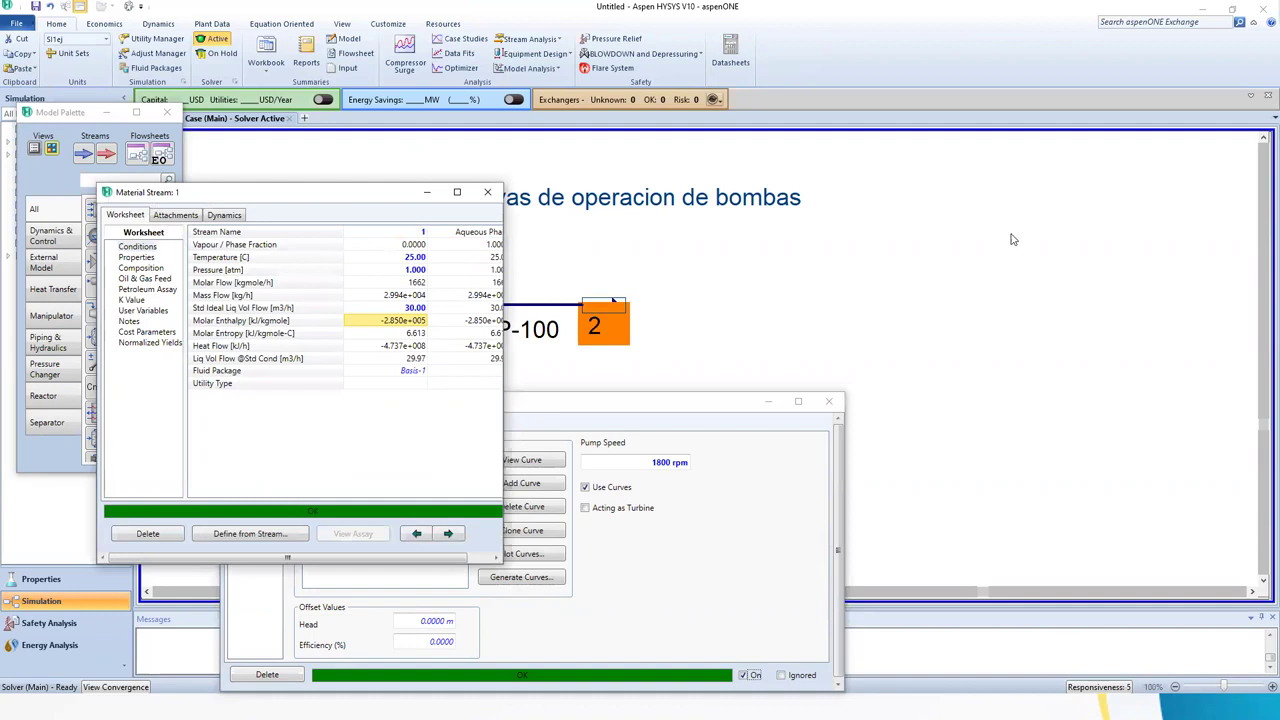
left_click(675, 398)
left_click_drag(911, 235, 955, 385)
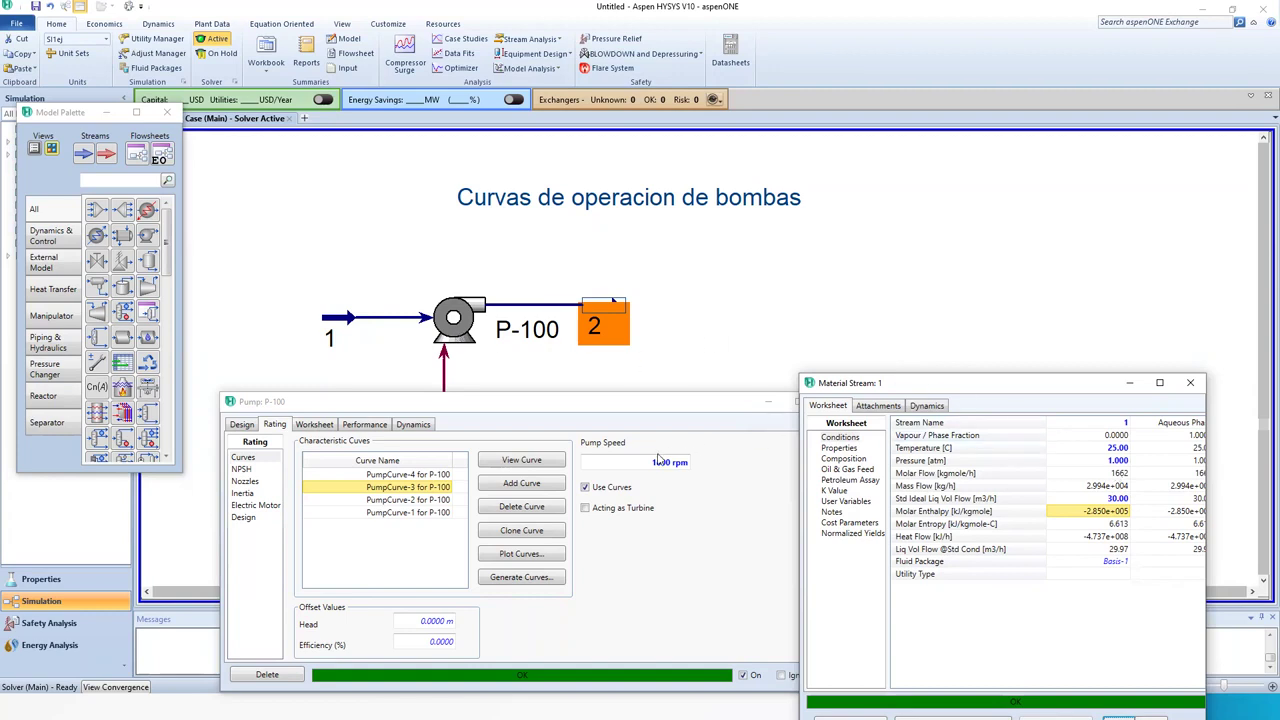
Move outlet stream 2 closer to P-100 in the flowsheet and open its conditions to check the pressure.
left_click(332, 317)
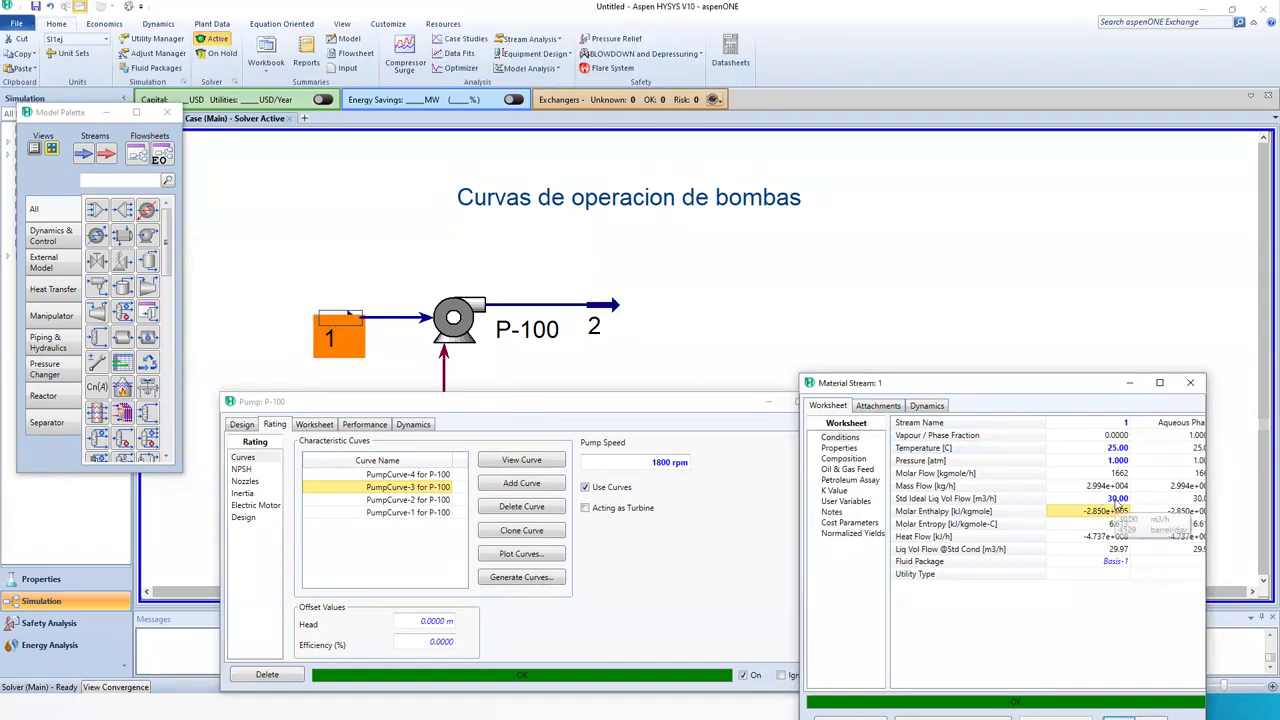
double_click(591, 310)
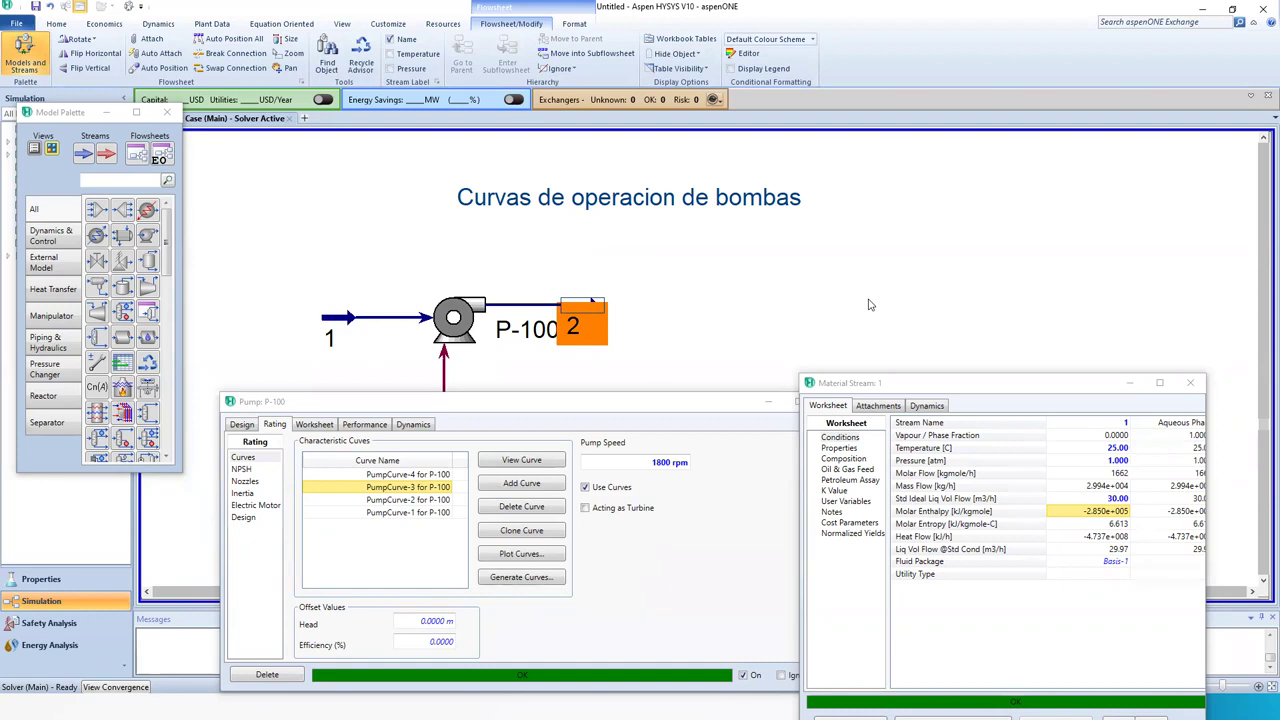
left_click(680, 320)
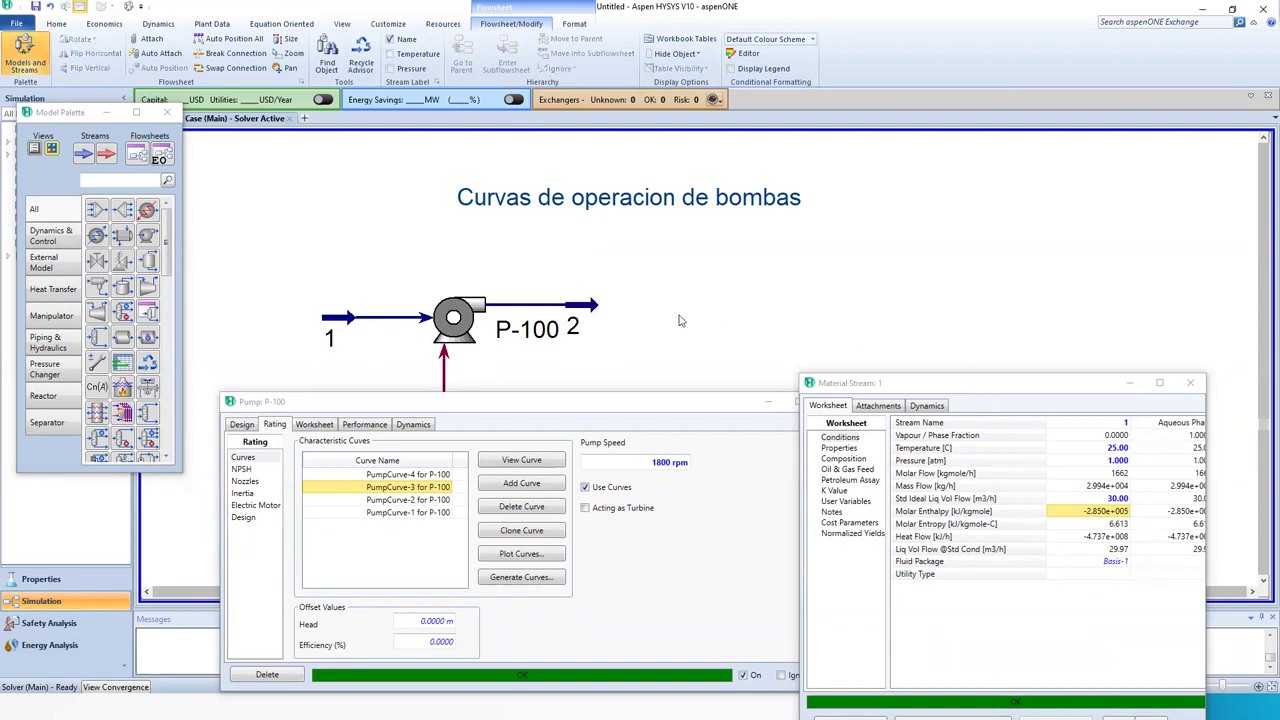
double_click(575, 318)
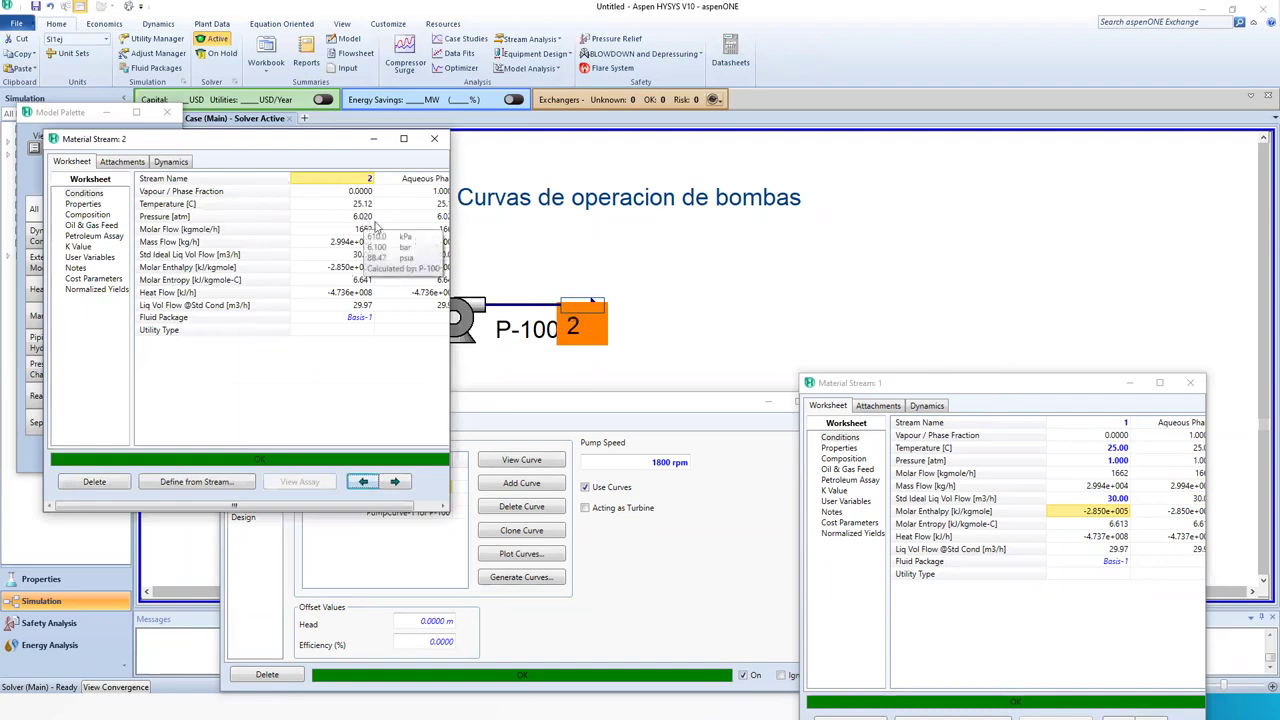
left_click(650, 292)
left_click_drag(616, 280, 894, 327)
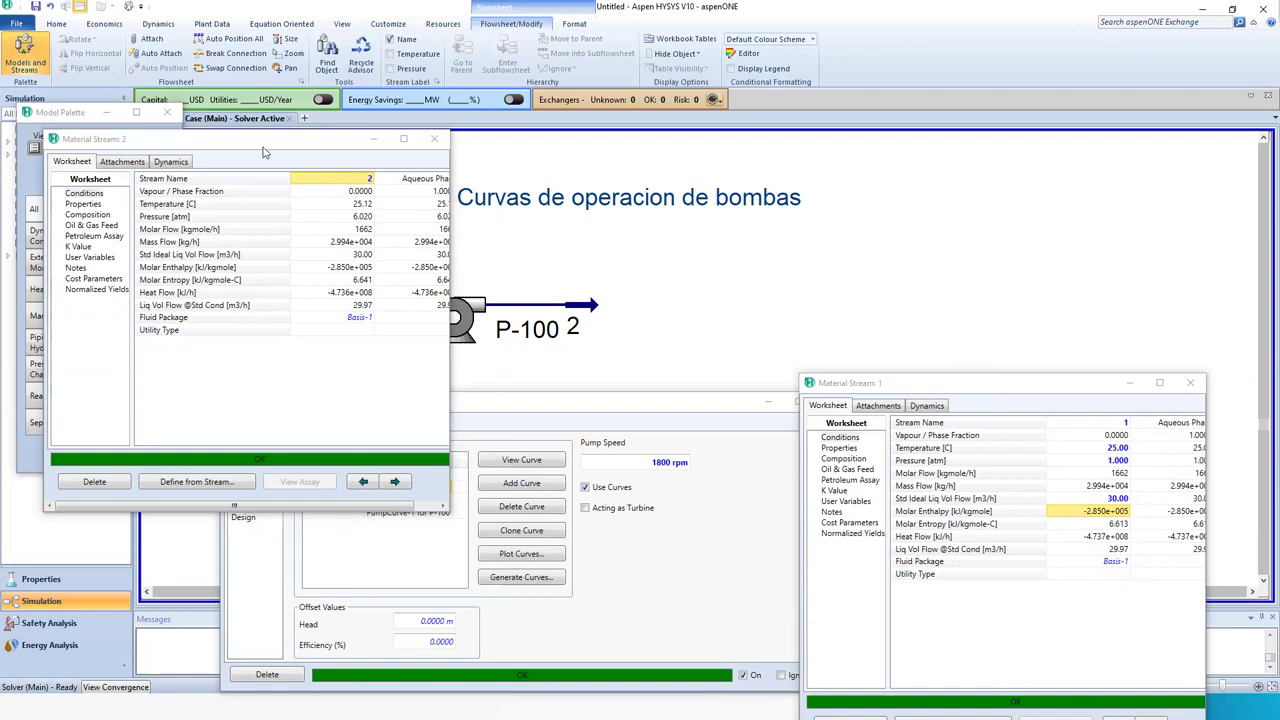
Place a pipe segment downstream of stream 2 in the flowsheet and close stream 2's window.
left_click(78, 114)
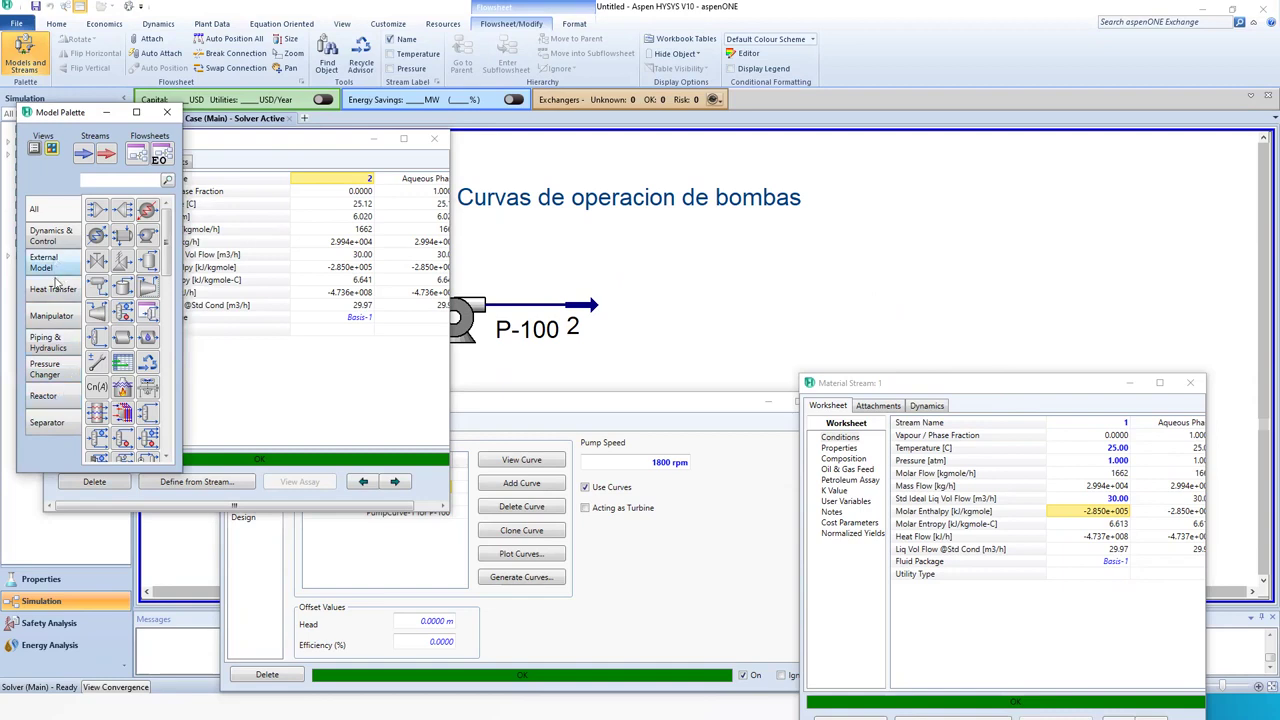
left_click(68, 340)
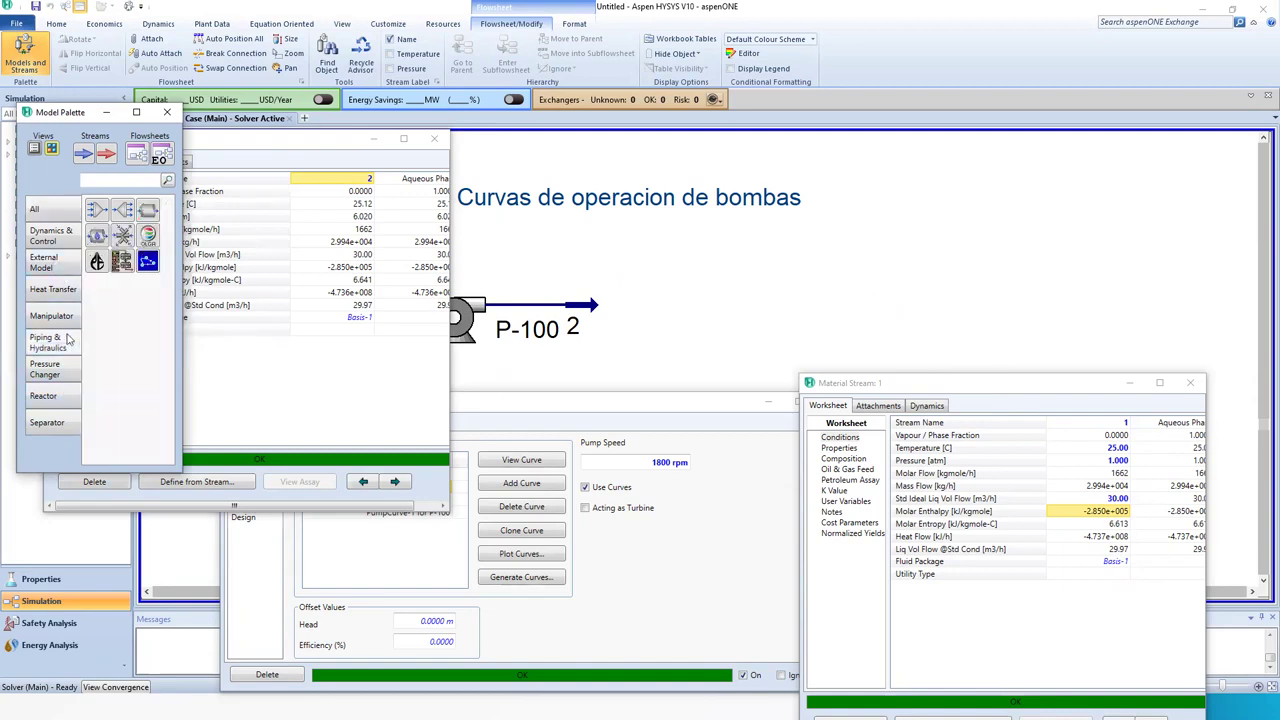
left_click(147, 214)
left_click(630, 334)
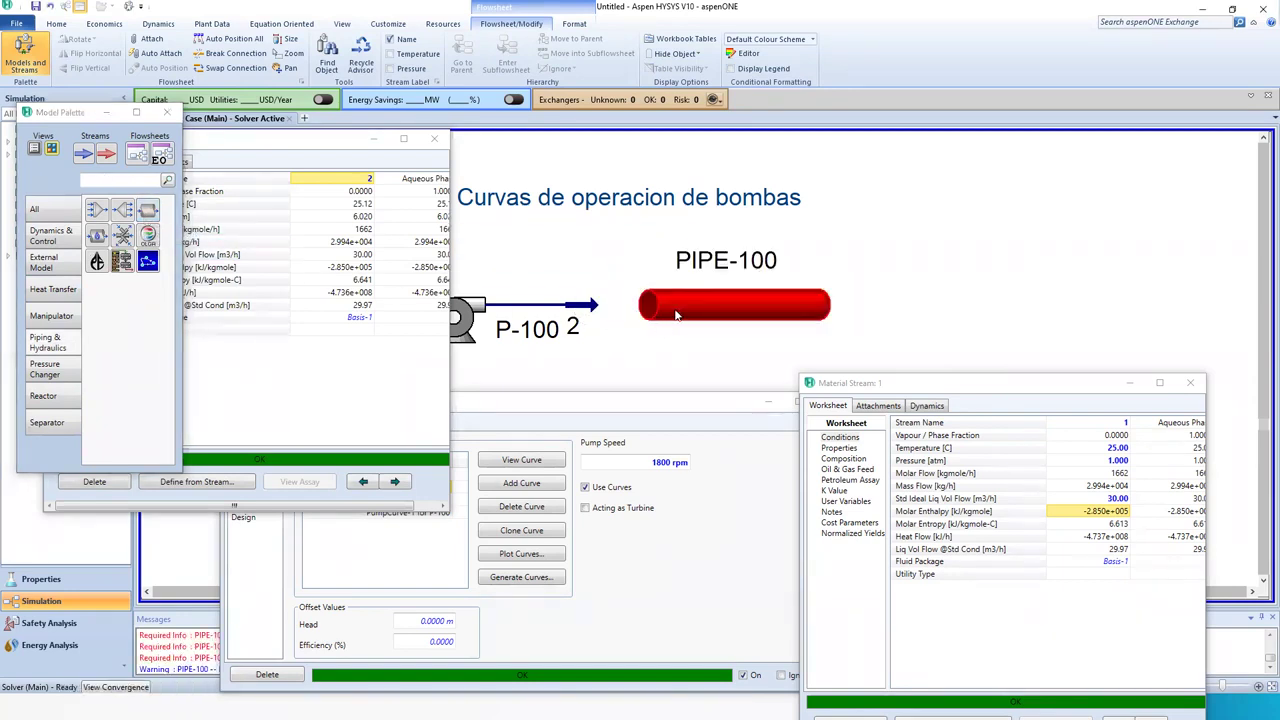
left_click(240, 146)
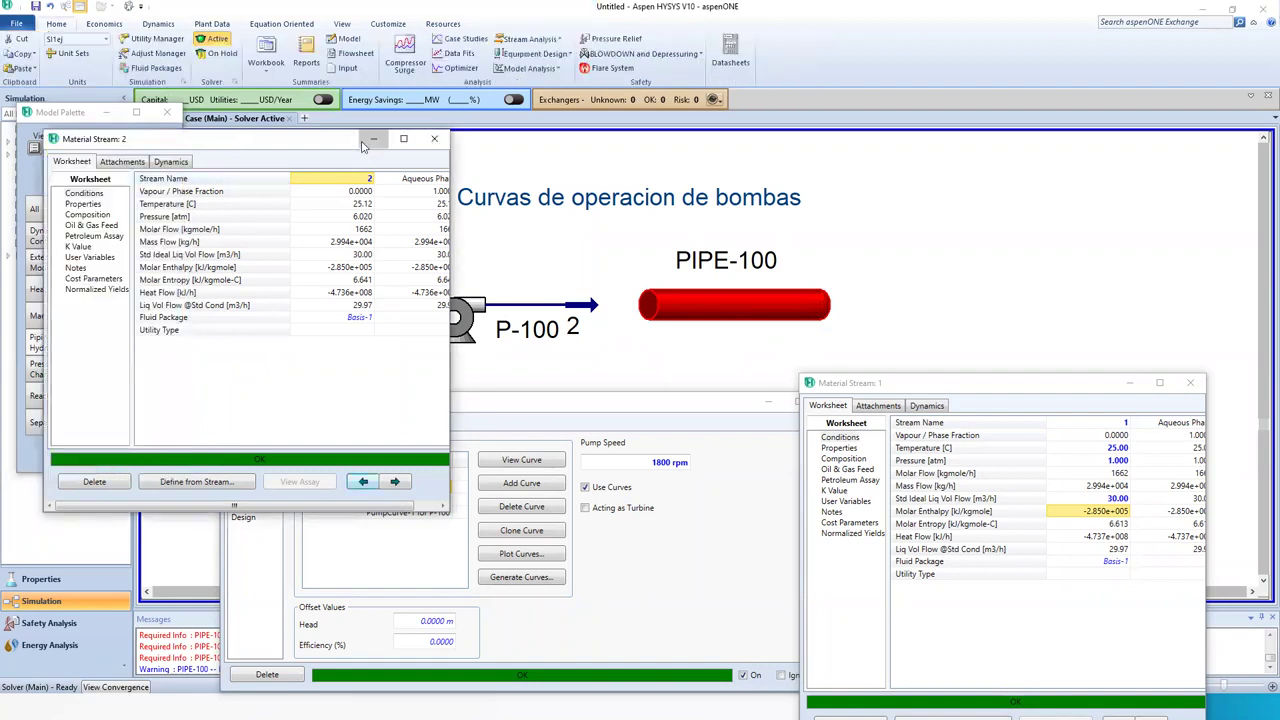
left_click(434, 138)
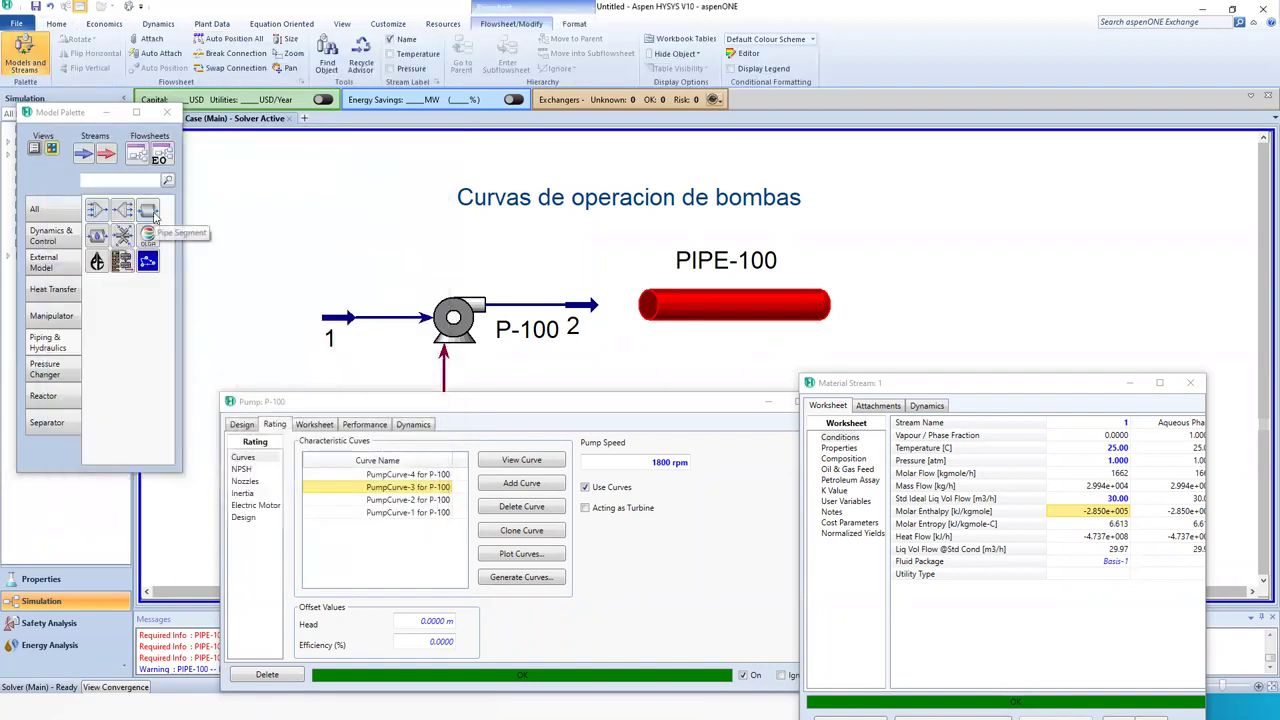
Add a material stream after PIPE-100 and an energy stream below it, and shift the P-100 and stream 1 windows clear of the flowsheet.
left_click_drag(84, 153, 868, 318)
left_click_drag(107, 153, 681, 370)
left_click(590, 406)
left_click_drag(590, 406, 543, 435)
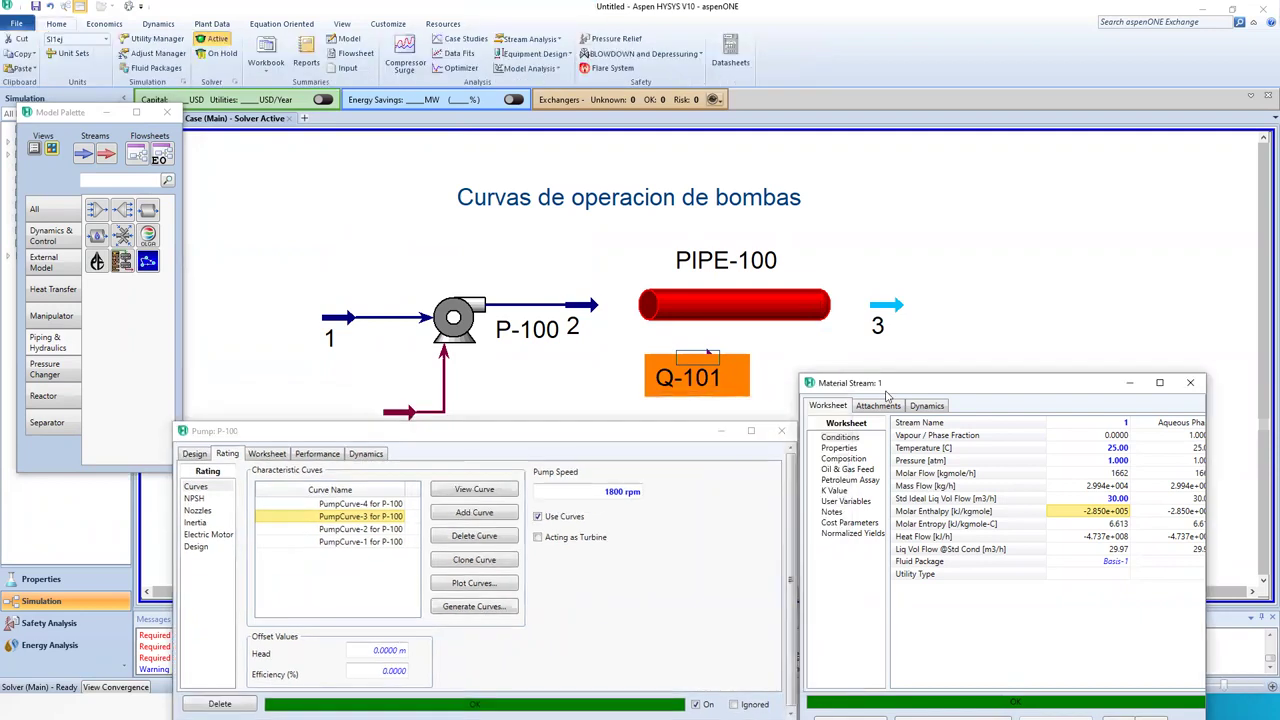
left_click_drag(885, 391, 902, 428)
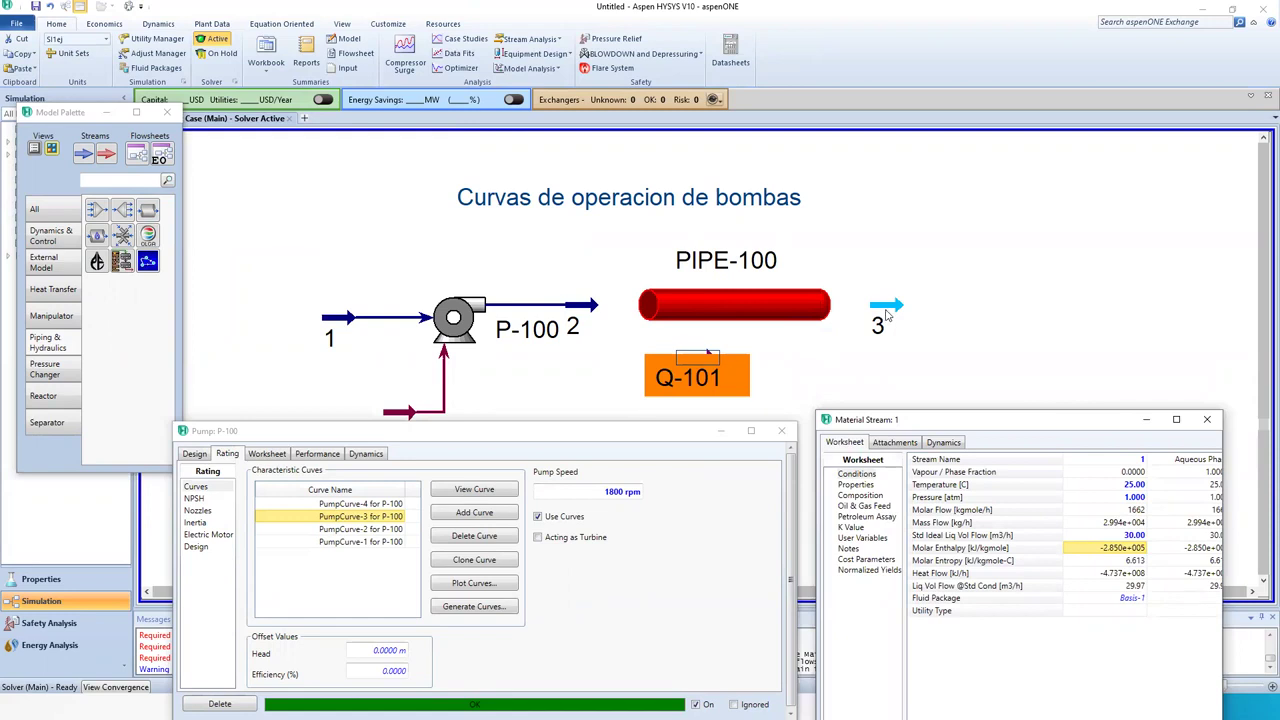
Connect PIPE-100 with stream 2 as inlet, stream 3 as outlet and Q-101 as energy stream.
double_click(730, 305)
left_click(258, 260)
left_click(262, 277)
left_click(432, 259)
left_click(420, 290)
left_click(433, 378)
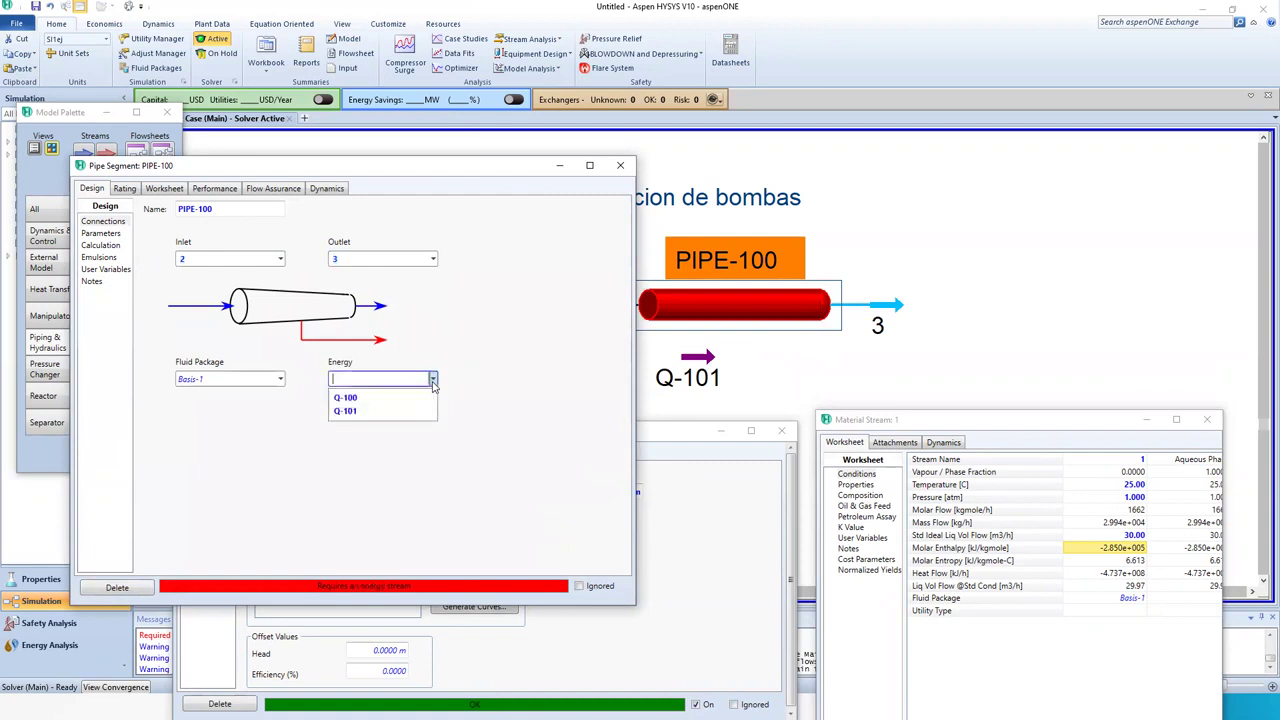
left_click(413, 411)
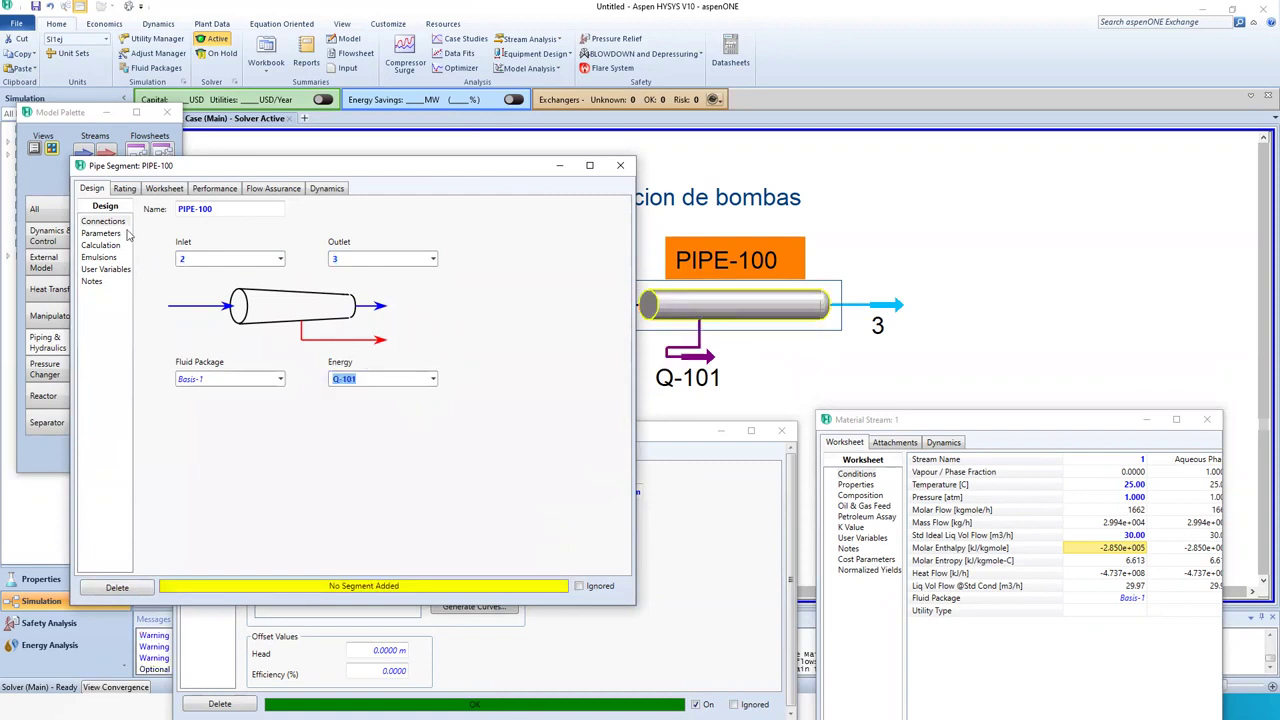
Append a segment to PIPE-100's length-elevation profile and set its length to 10.
left_click(124, 189)
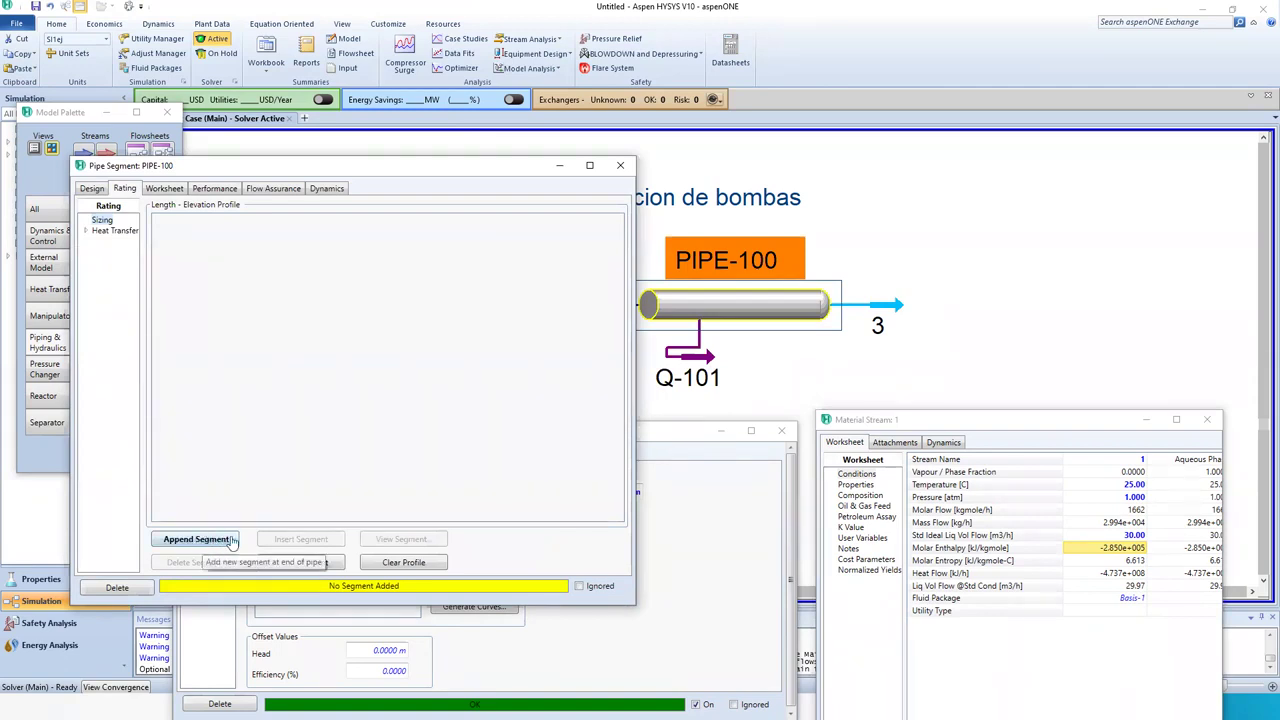
left_click(197, 539)
left_click(339, 262)
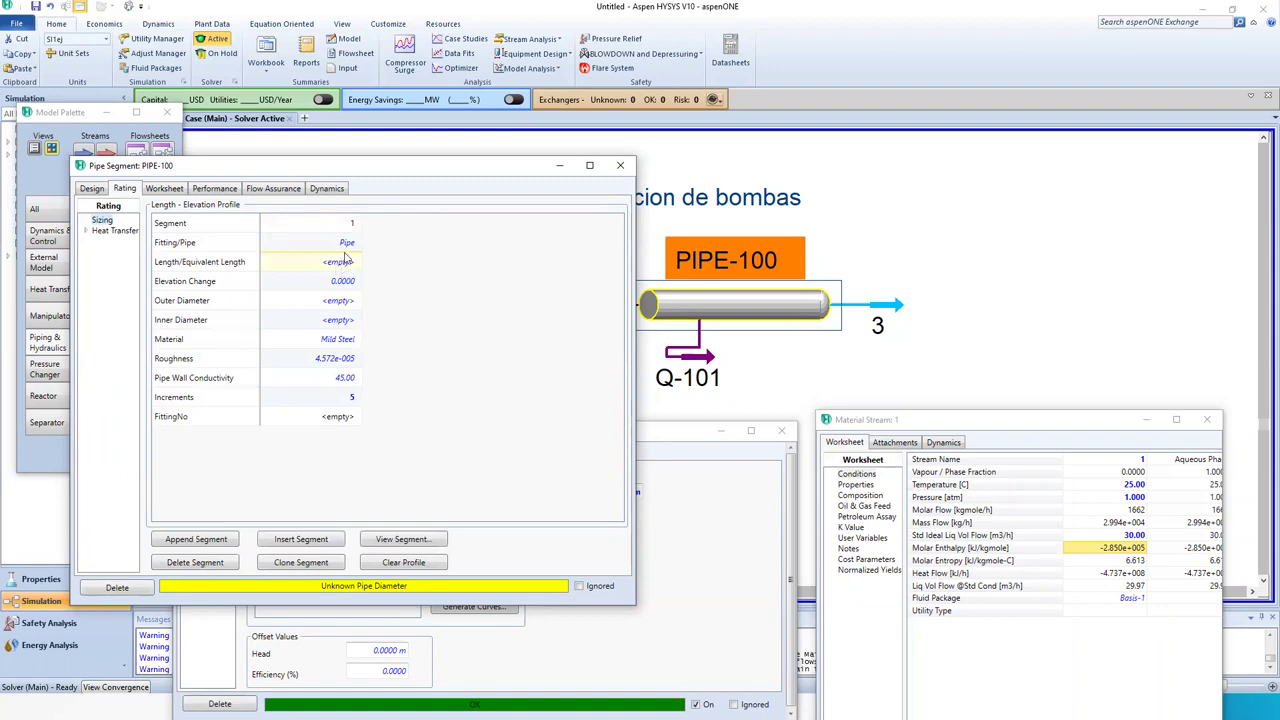
type("10")
key("Return")
Specify PIPE-100's segment as Schedule 40 with a 450 mm nominal diameter and close the pipe information.
double_click(344, 304)
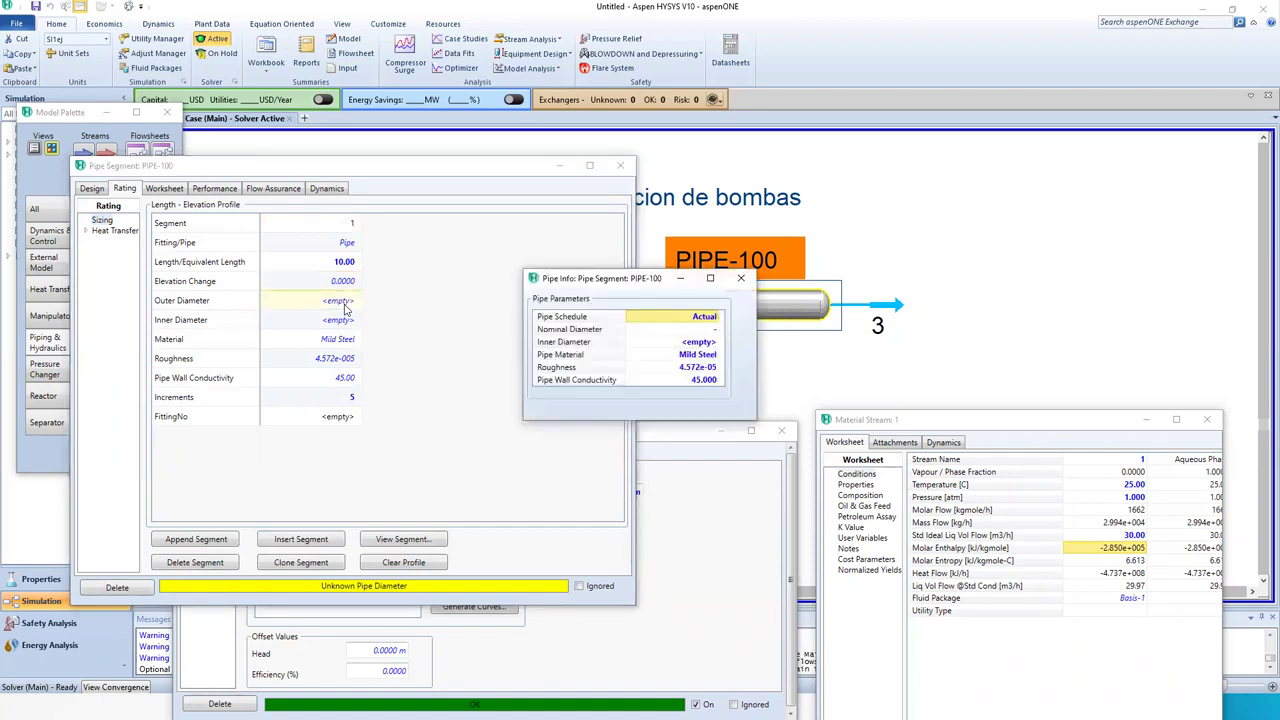
left_click(717, 318)
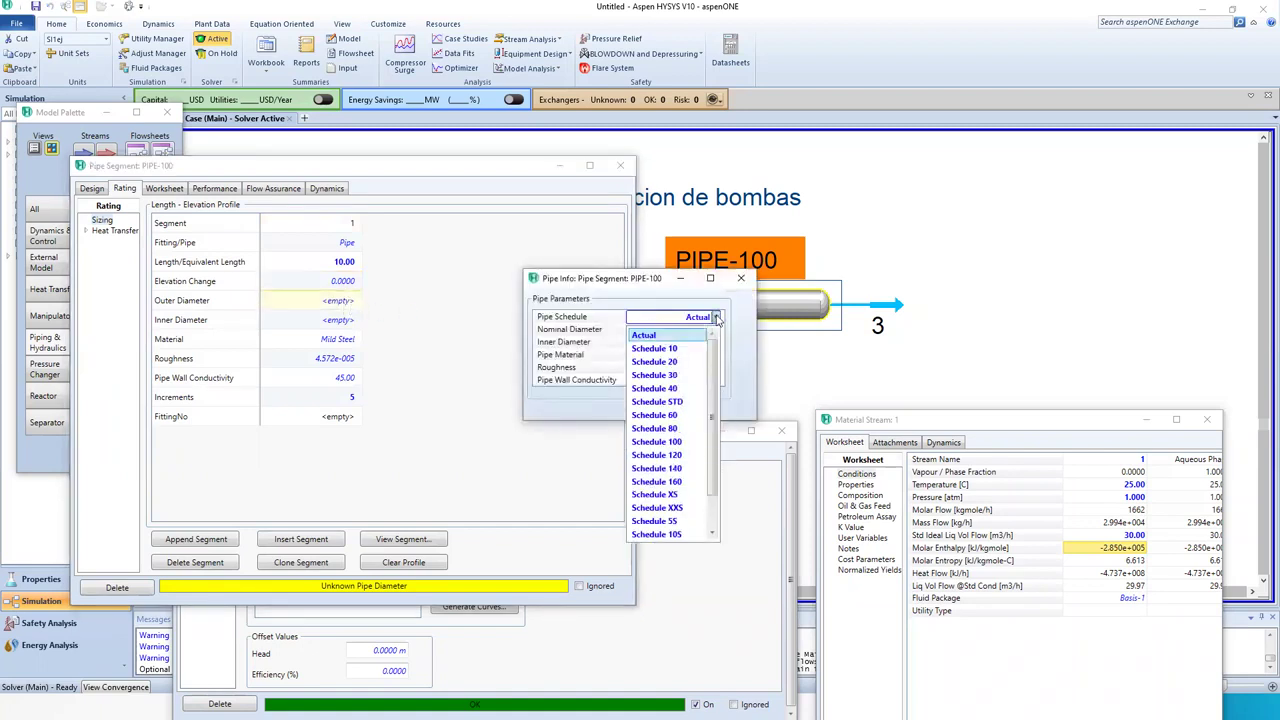
left_click(680, 389)
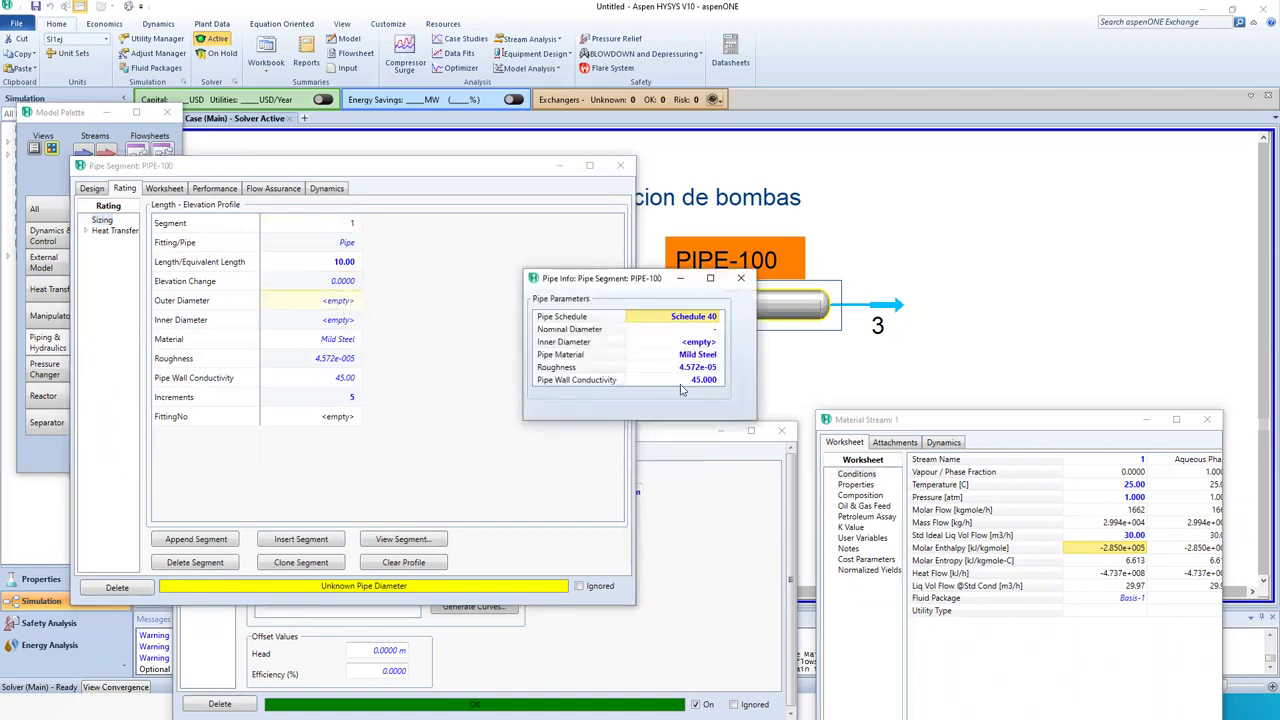
left_click(715, 330)
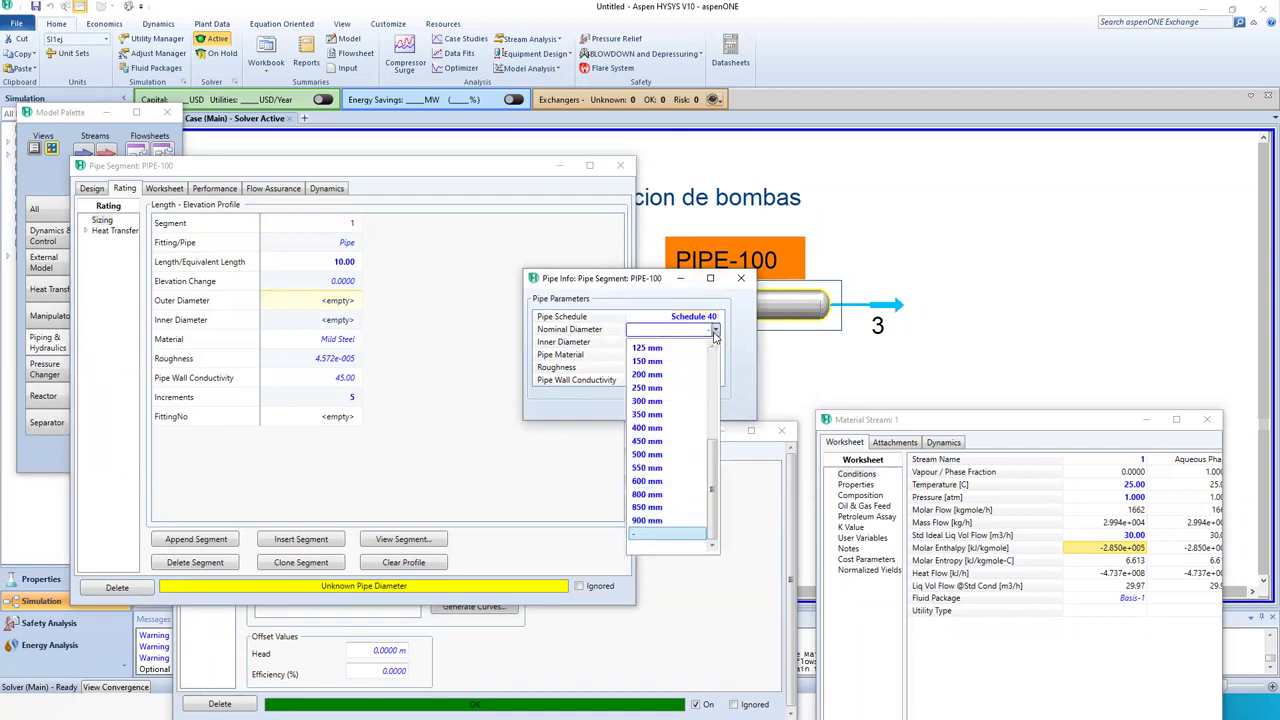
left_click(662, 441)
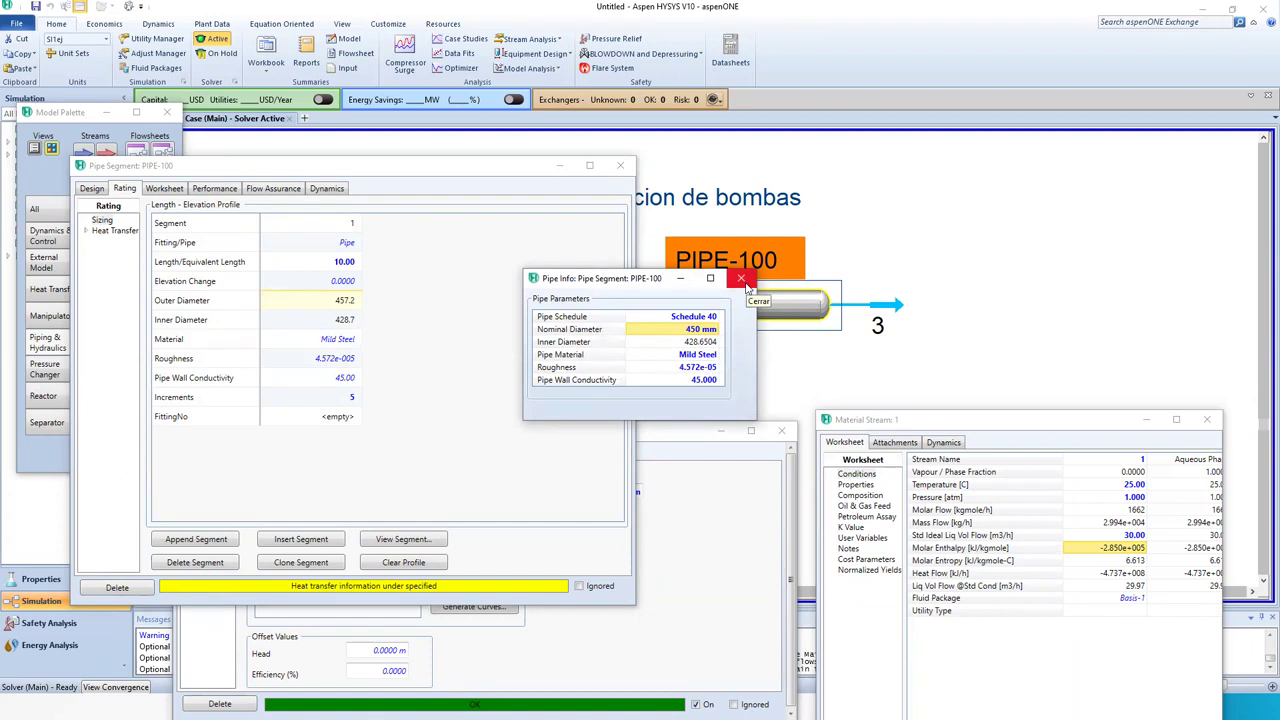
left_click(741, 279)
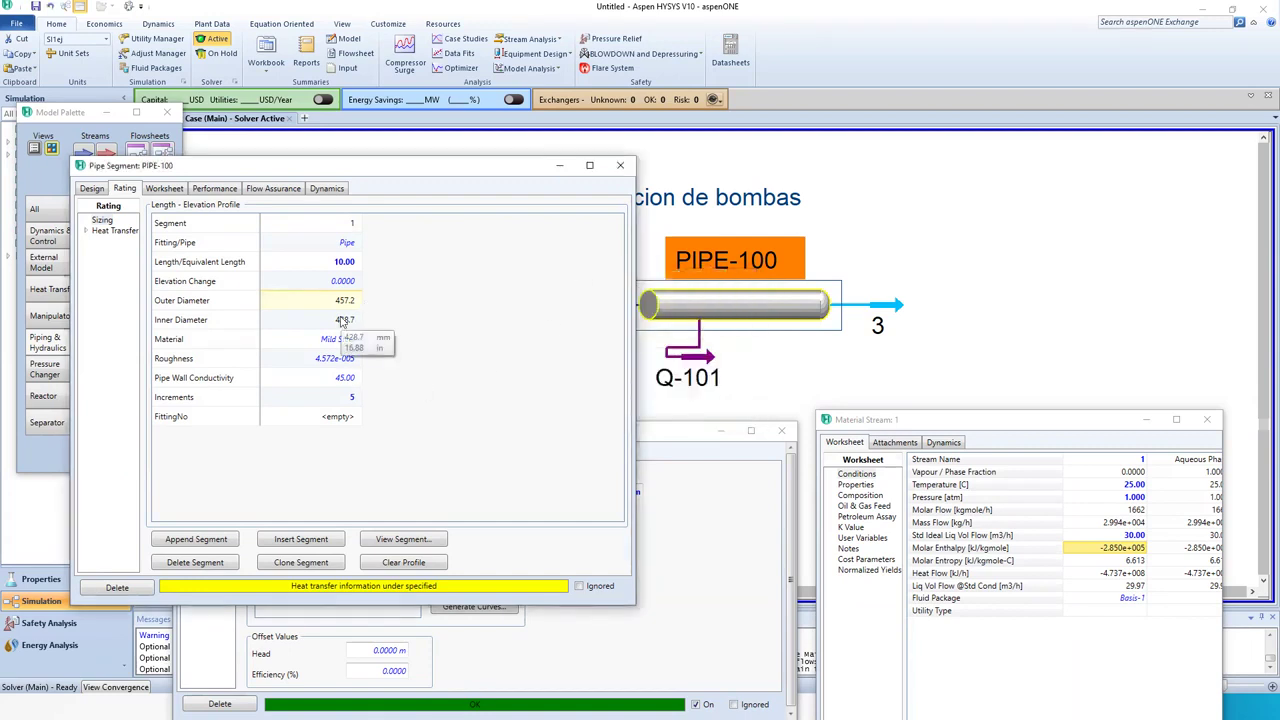
Set PIPE-100's overall heat loss to 0 kJ/h, close its window and compare the pressures of streams 2 and 3.
left_click(115, 231)
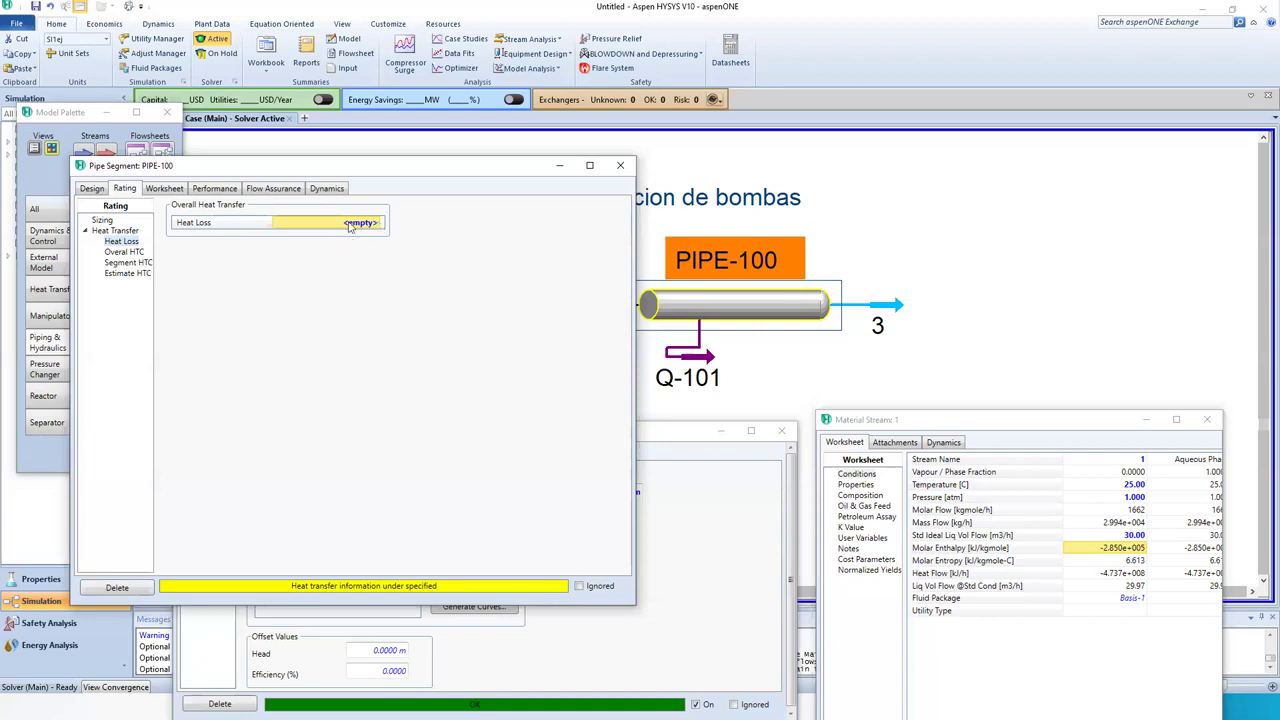
left_click(350, 223)
type("0")
key("Return")
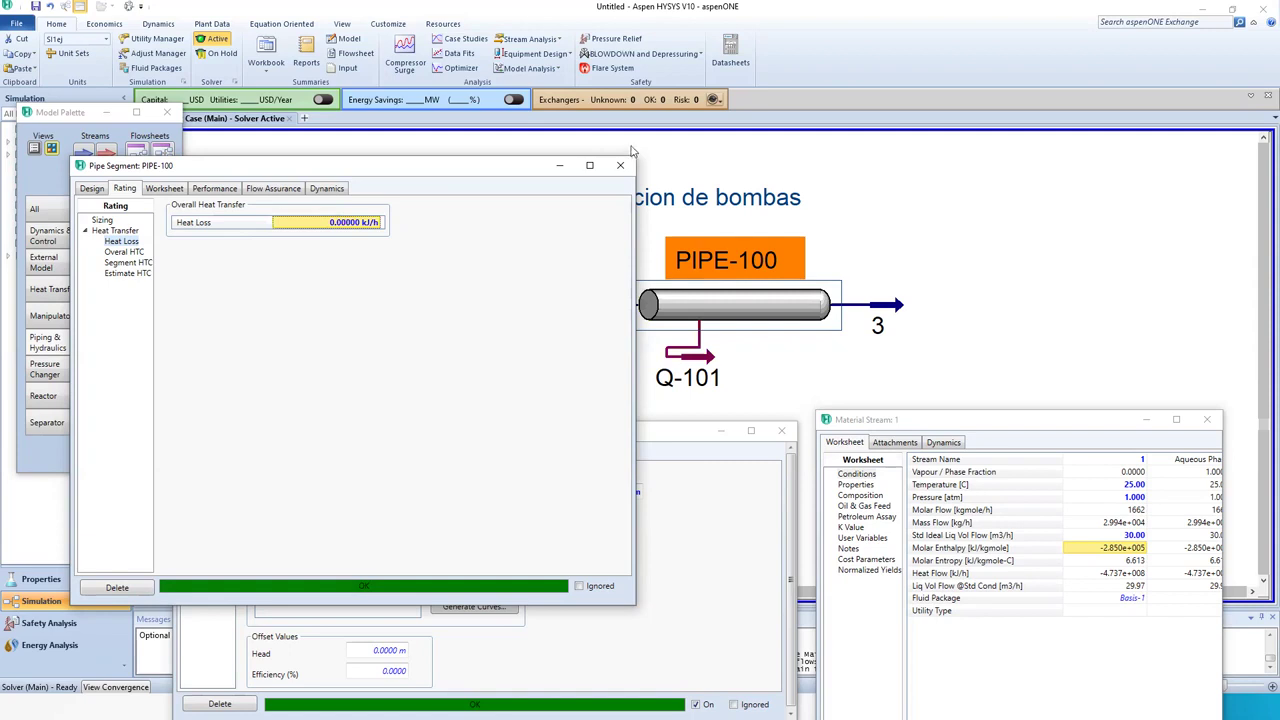
left_click(620, 165)
left_click(573, 312)
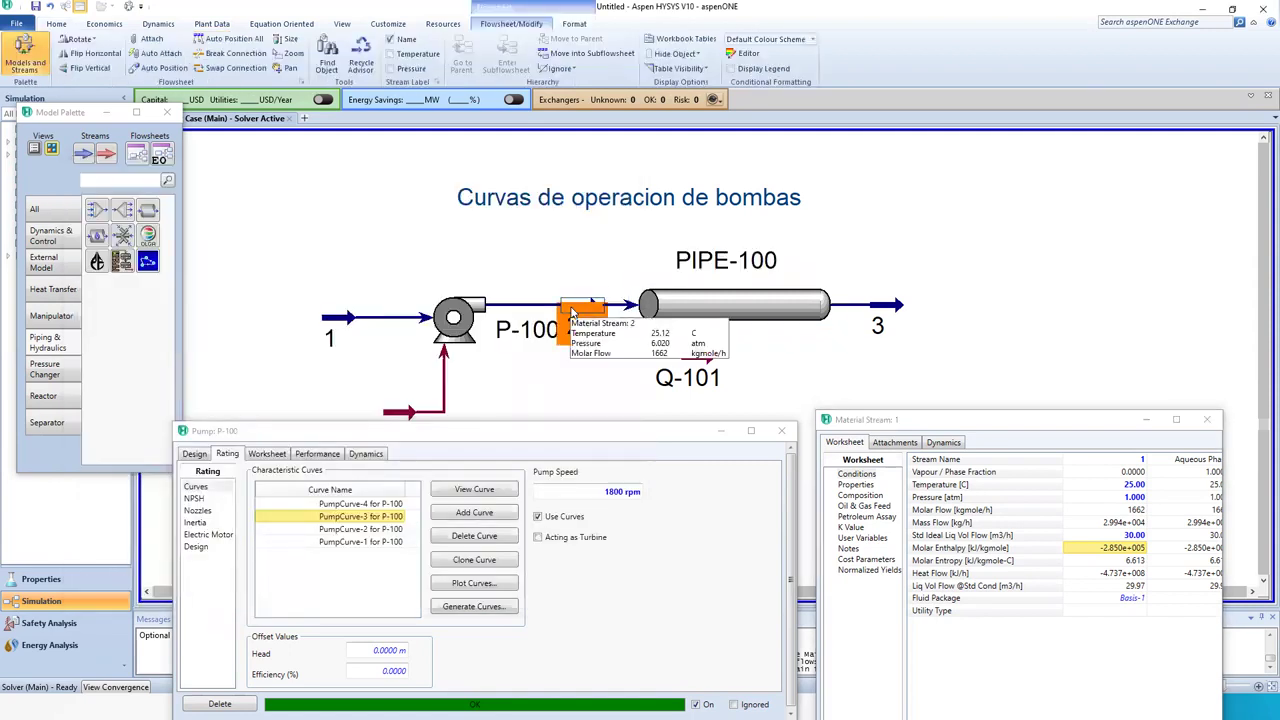
left_click(893, 308)
Reopen PIPE-100, set its segment length to 100 and check the pressure of outlet stream 3.
double_click(735, 305)
left_click(359, 289)
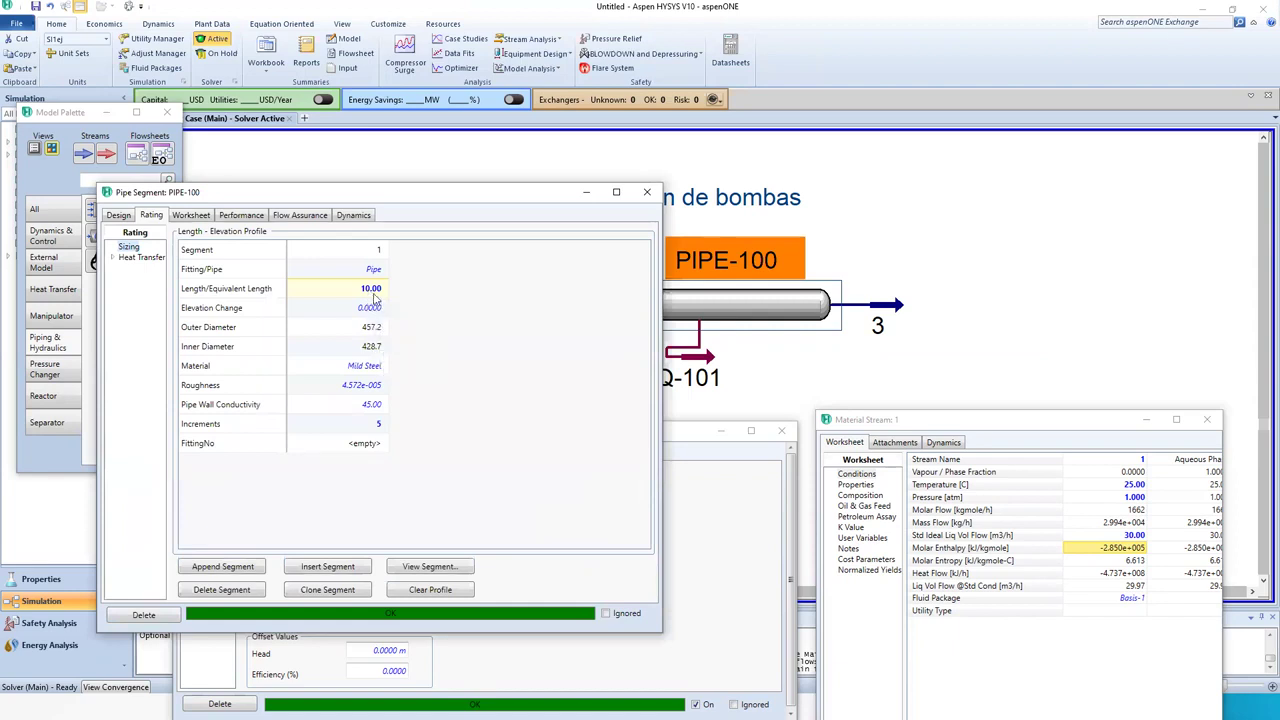
type("1")
type("00.0")
key("Return")
left_click(897, 305)
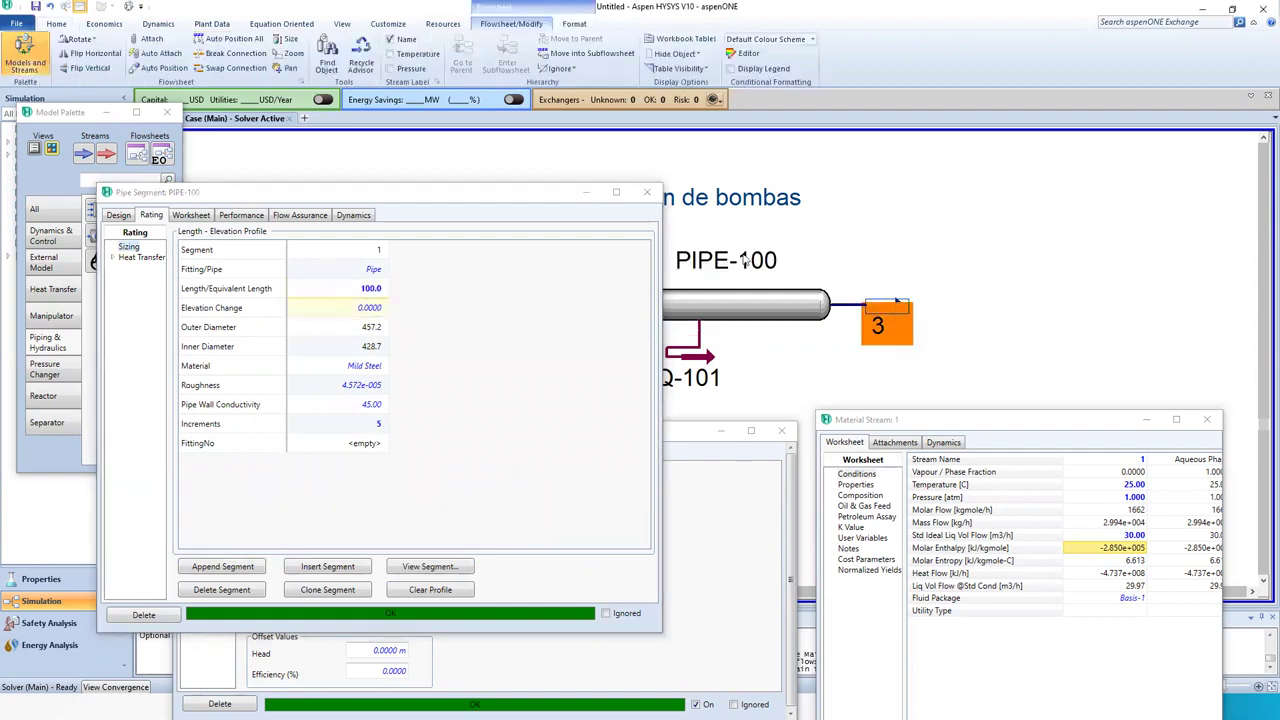
Reduce the nominal diameter of PIPE-100's segment to 200 mm and close the pipe information.
left_click(390, 315)
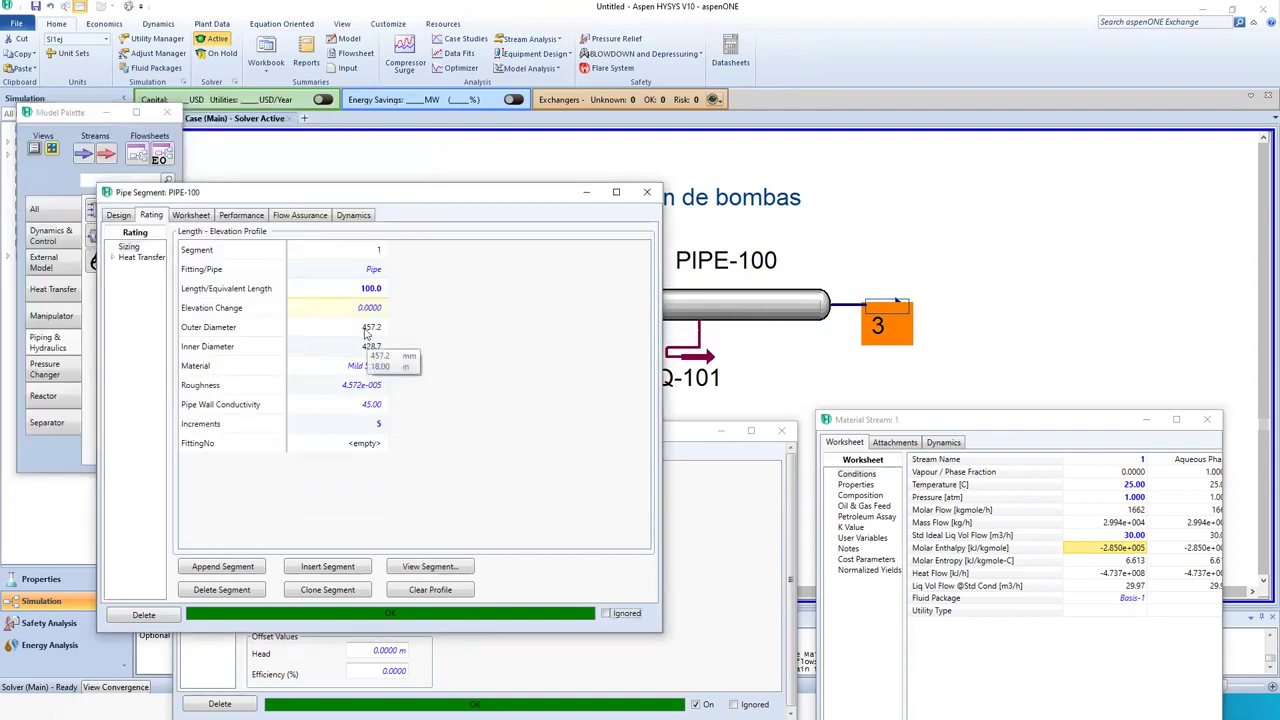
double_click(367, 334)
left_click(716, 356)
left_click(716, 356)
left_click(690, 329)
left_click(716, 330)
left_click(647, 387)
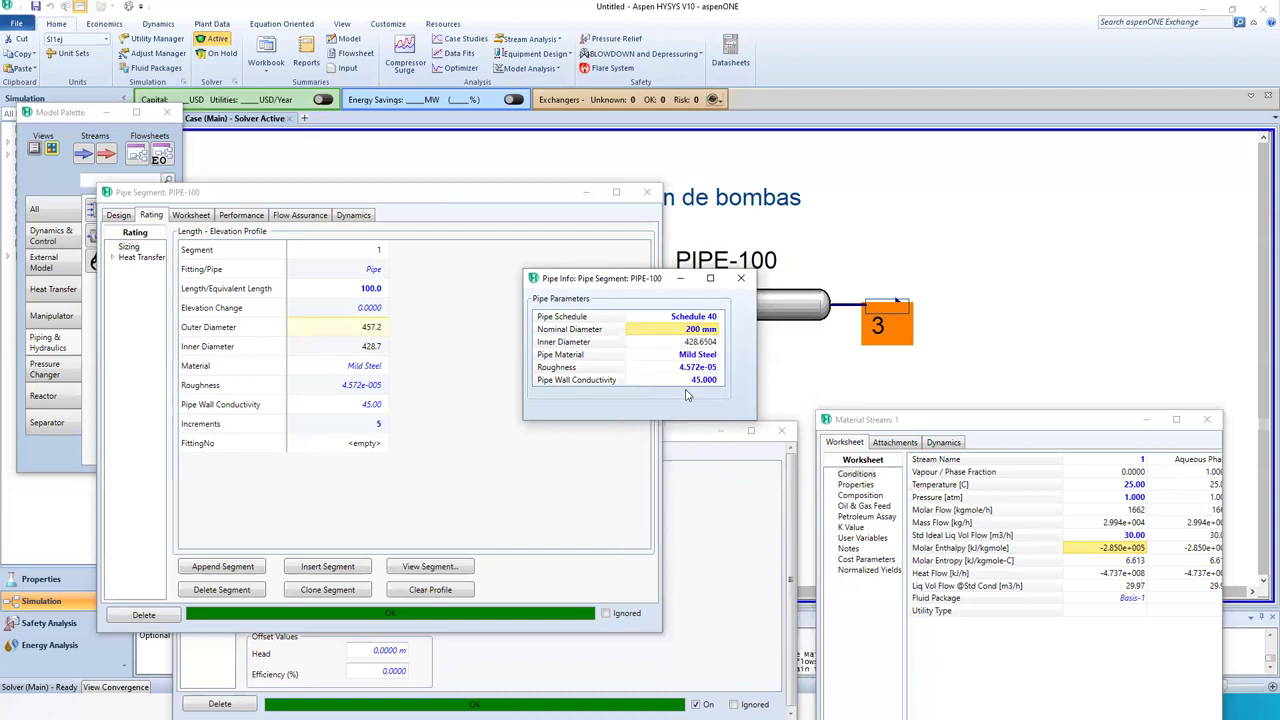
left_click(740, 278)
Inspect stream 3's pressure in its conditions, closing the stream 3 and PIPE-100 windows after viewing.
double_click(628, 299)
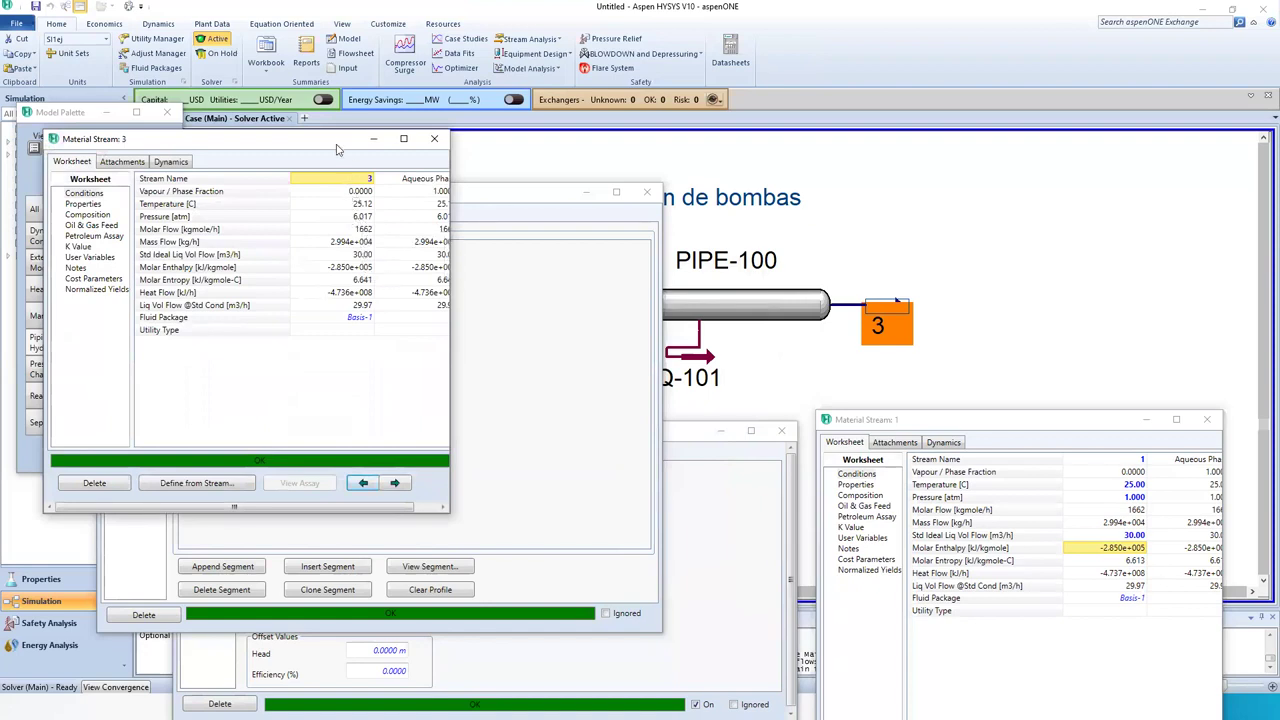
left_click_drag(337, 148, 316, 382)
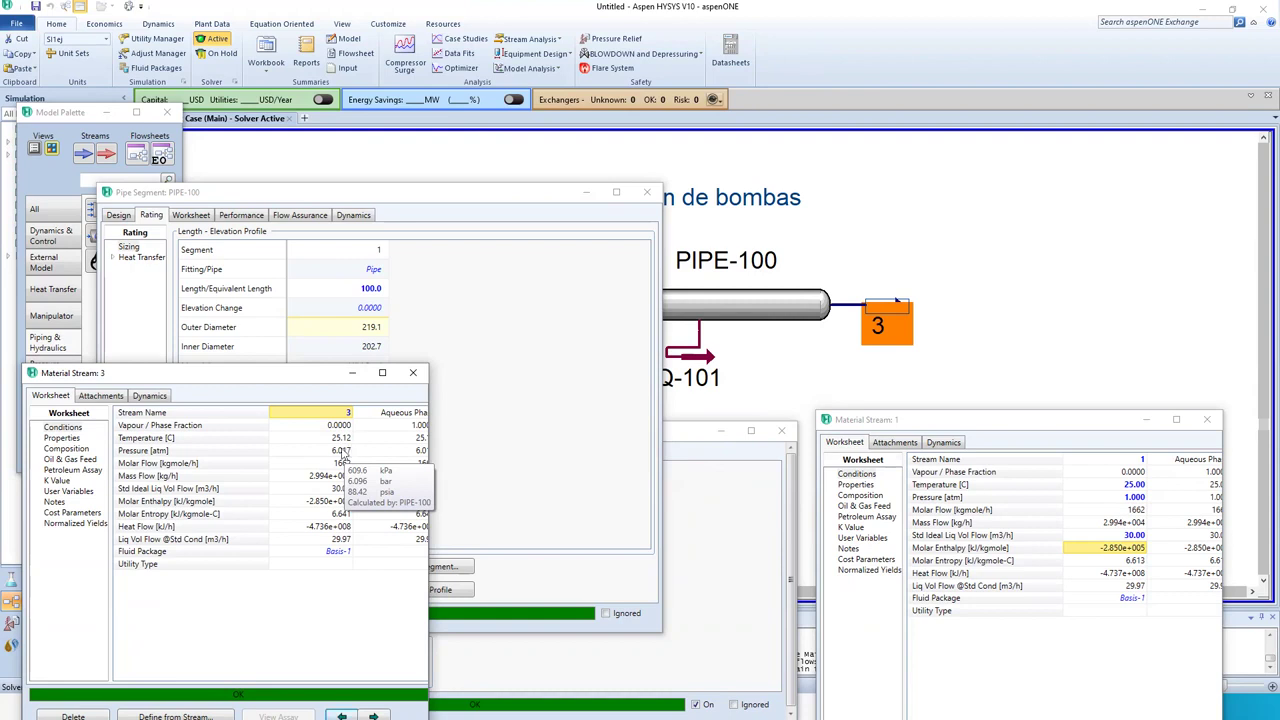
left_click(413, 372)
left_click(650, 192)
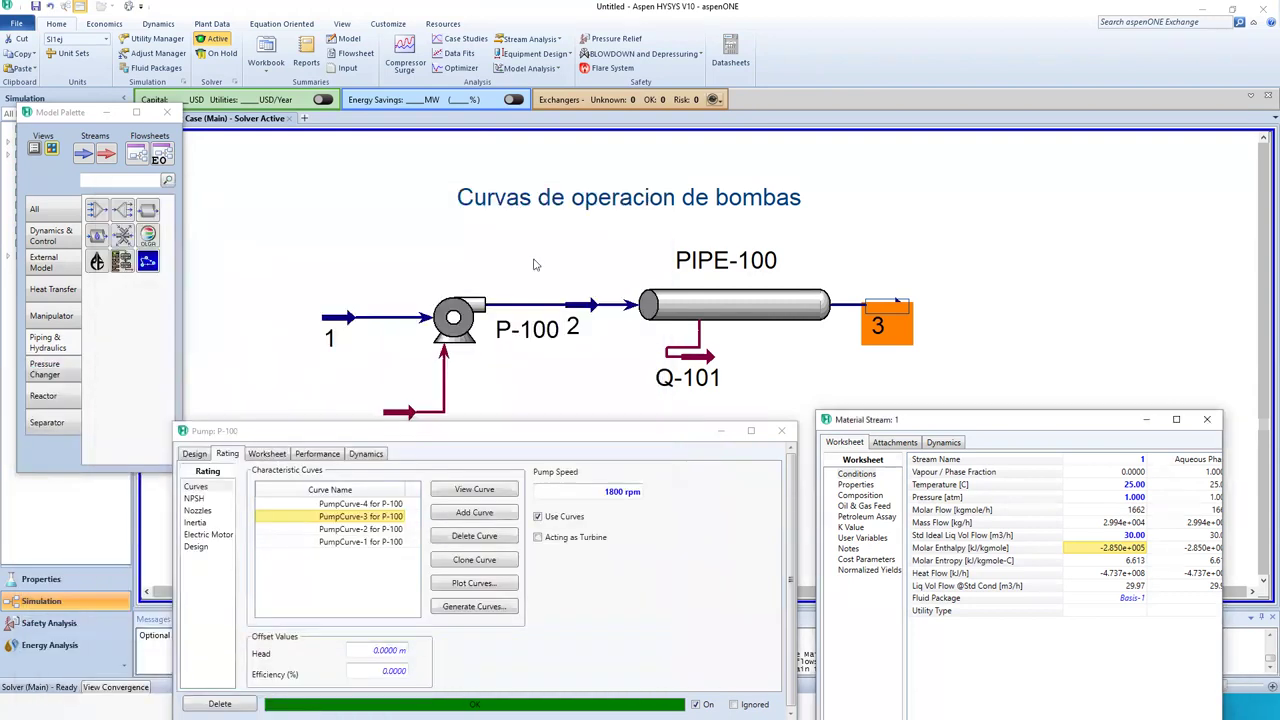
Shift stream 2, P-100 and its energy stream toward inlet stream 1 in the flowsheet, and select PumpCurve-4 in the pump's curve list.
left_click_drag(580, 312, 563, 308)
left_click(562, 378)
left_click_drag(483, 330, 445, 330)
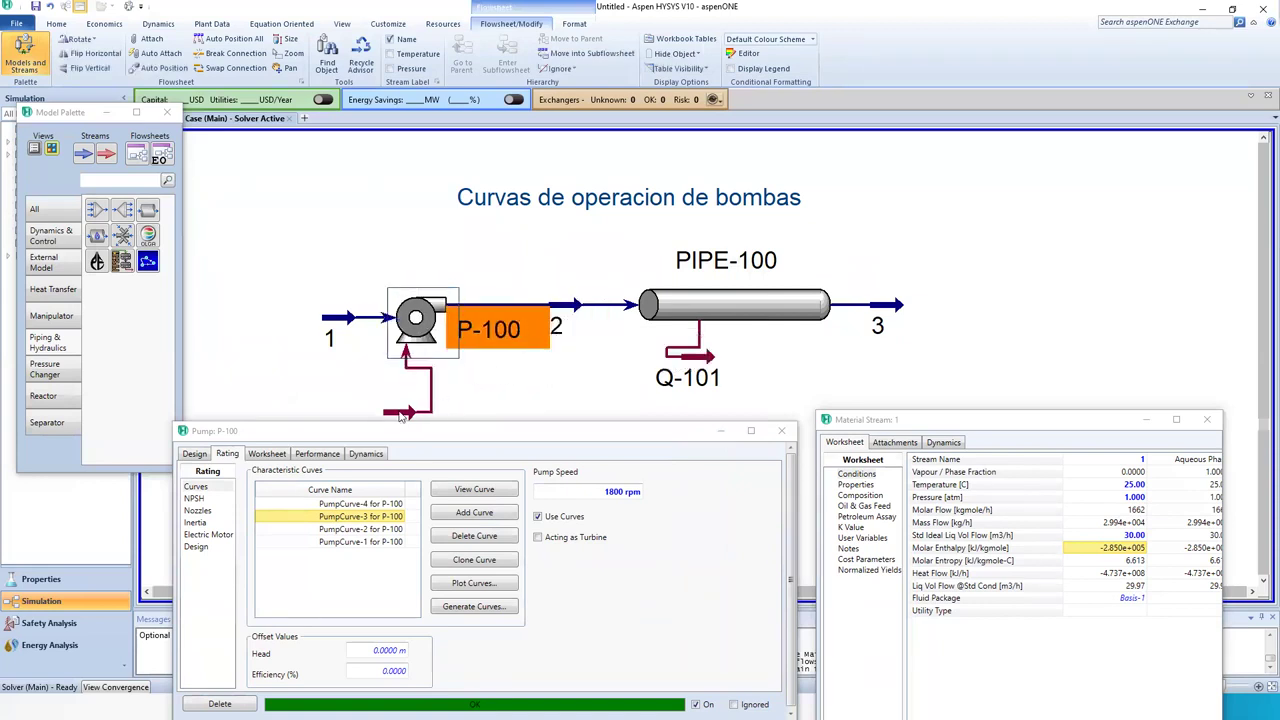
left_click_drag(400, 416, 366, 414)
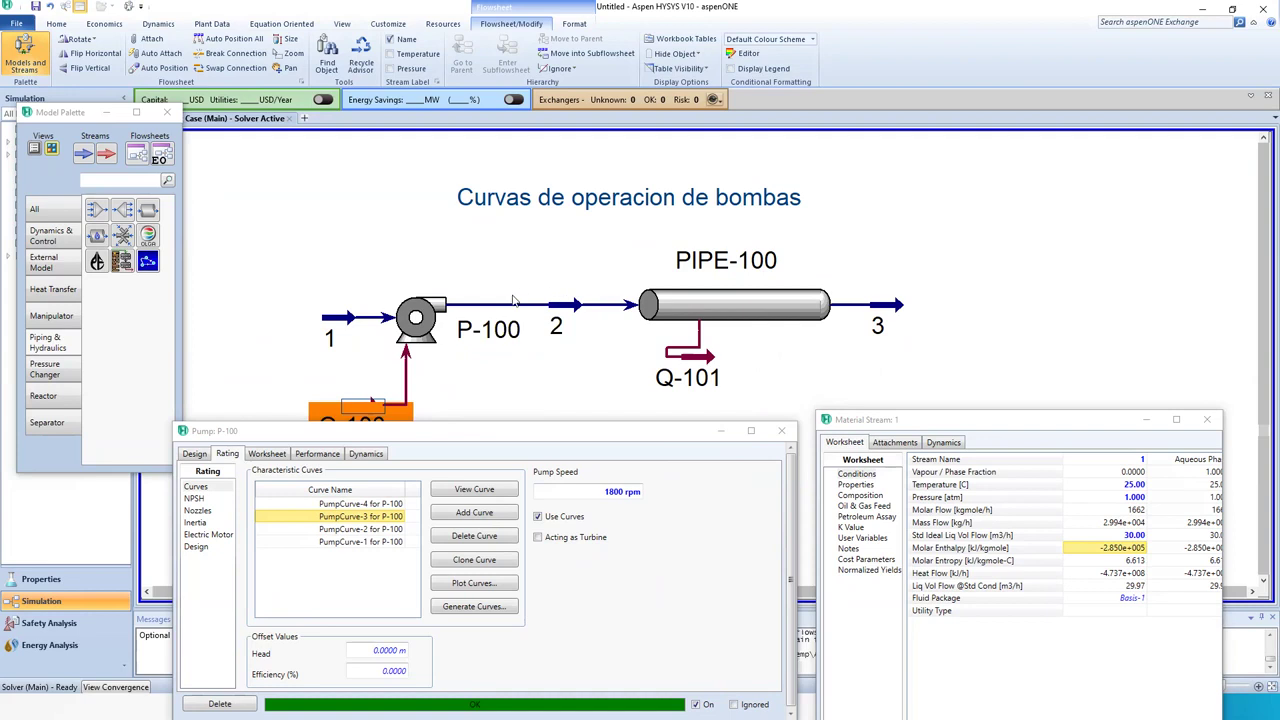
left_click_drag(362, 505, 413, 484)
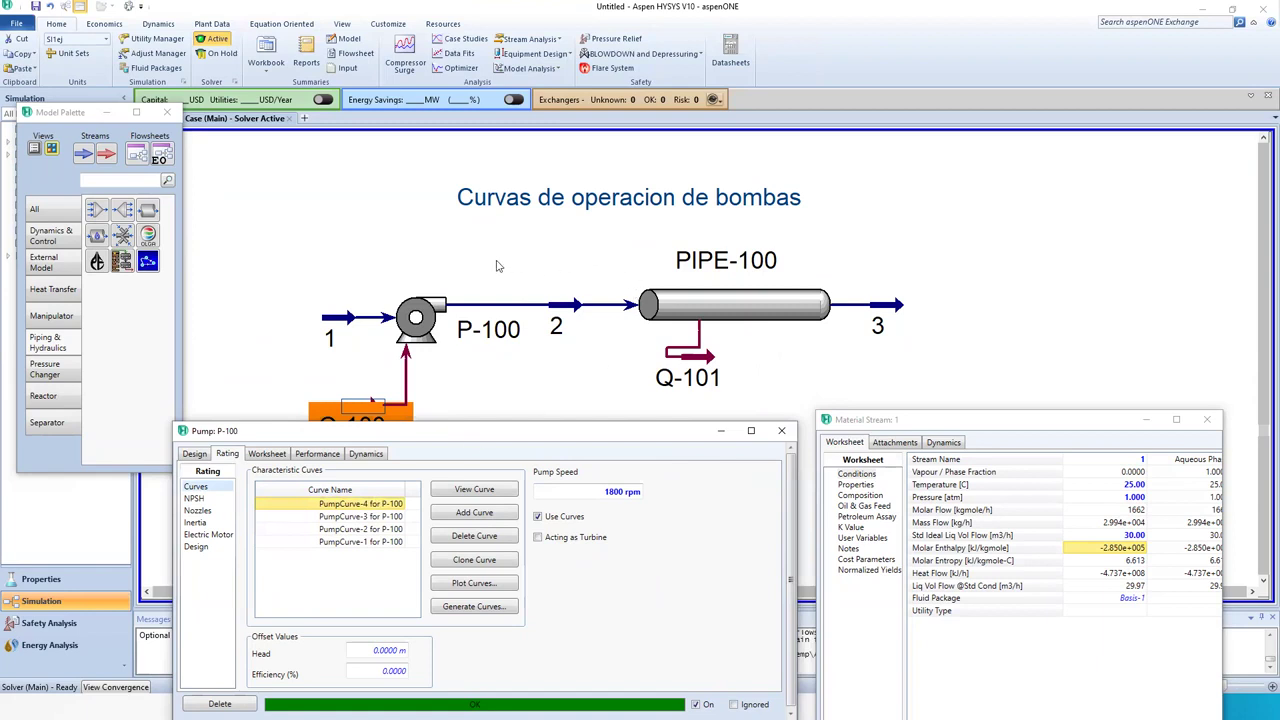
Move stream 3 farther from PIPE-100, shift PIPE-100 toward stream 2, and raise Q-100 closer to P-100 in the flowsheet.
left_click_drag(489, 247, 1009, 367)
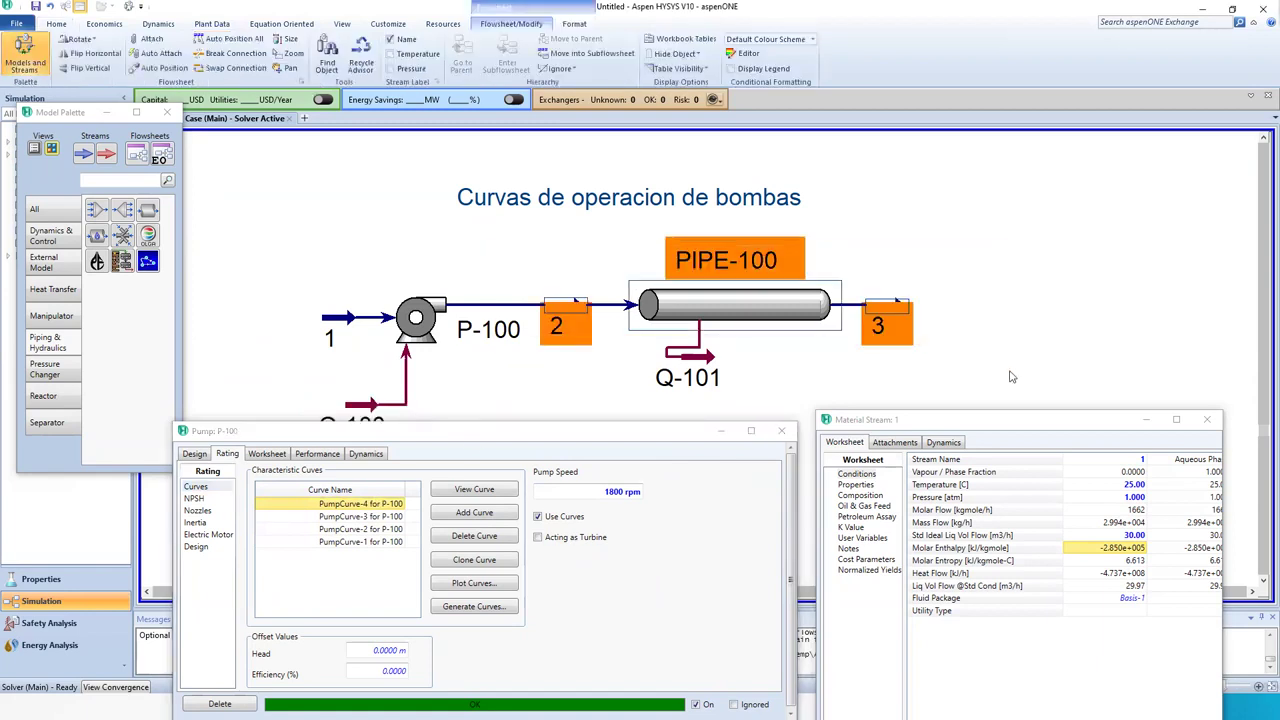
left_click(950, 345)
left_click_drag(875, 311, 964, 313)
left_click_drag(779, 312, 751, 313)
mouse_move(970, 315)
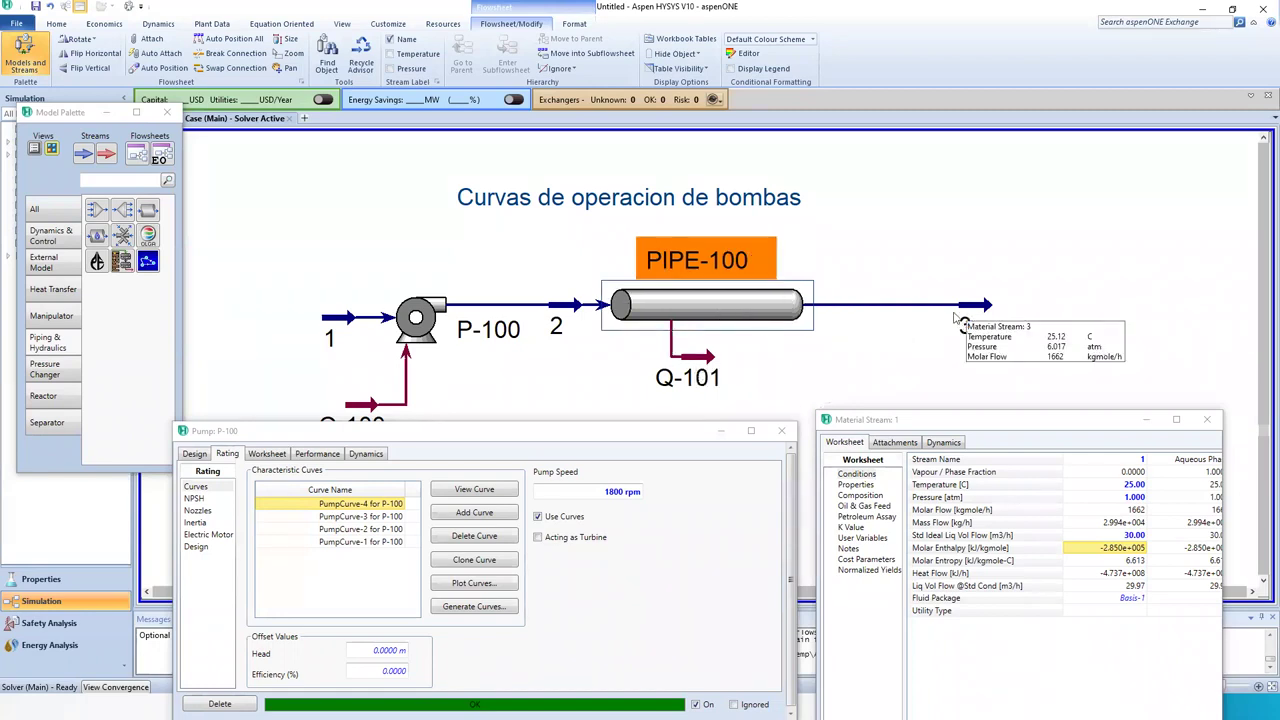
left_click(887, 338)
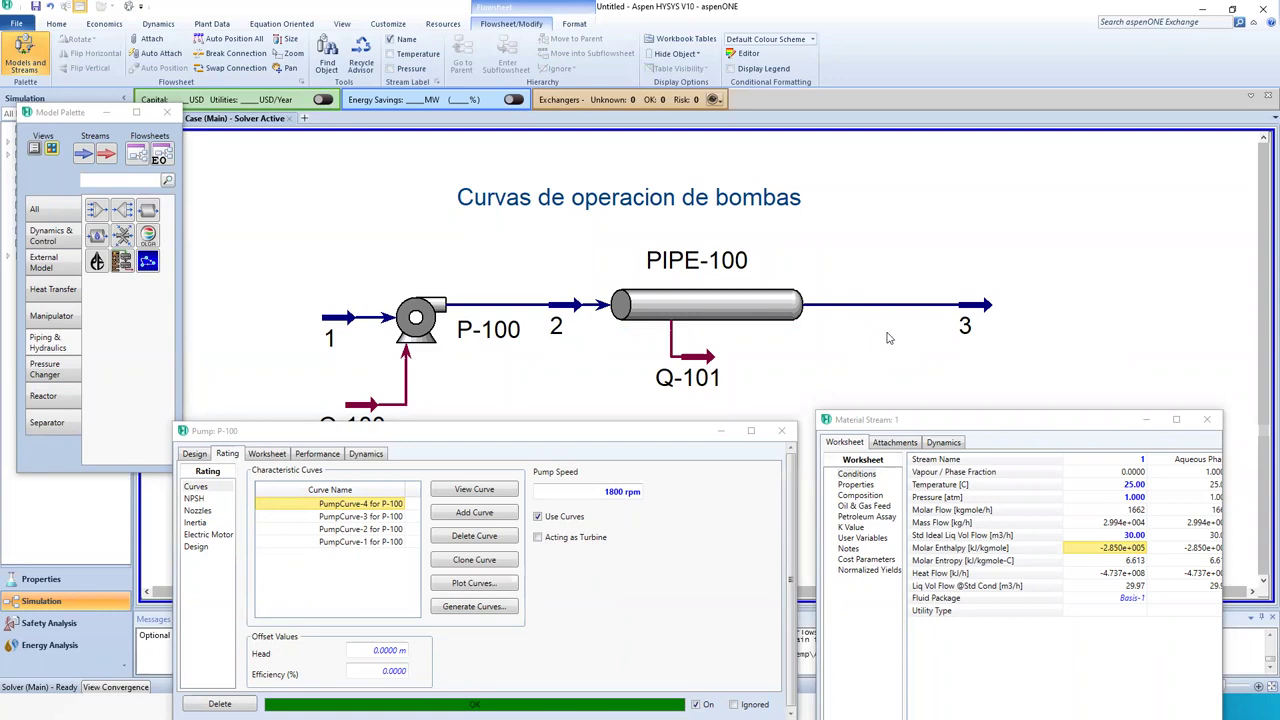
left_click_drag(365, 405, 366, 380)
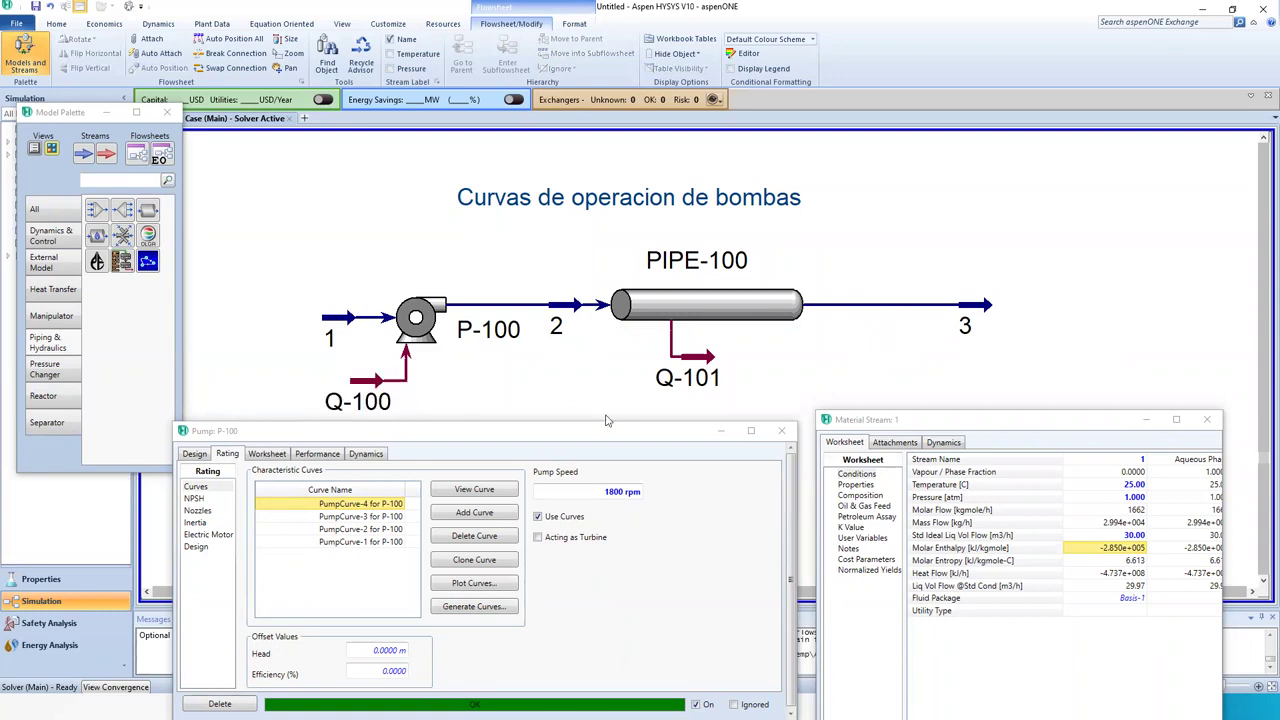
Select PumpCurve-3 in P-100's curve list, view the "Operacion de Bombas" slide in WPS Office, and return to Aspen HYSYS.
left_click(380, 516)
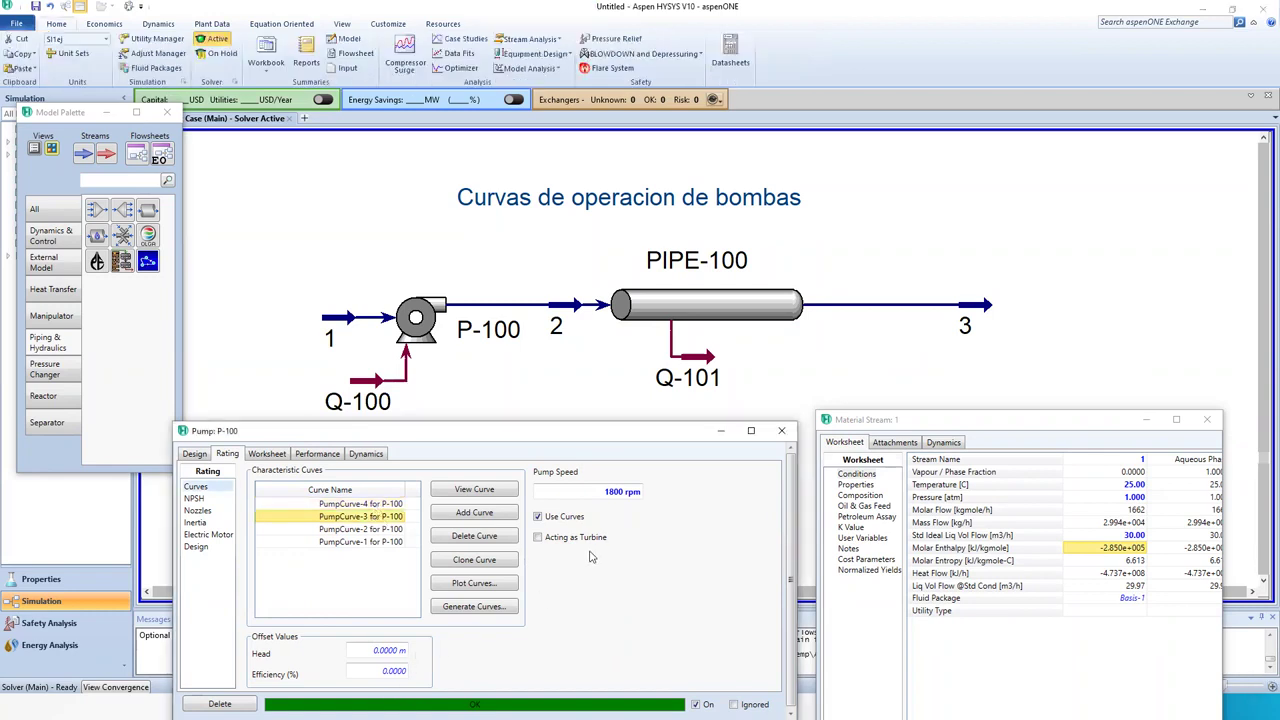
key("super")
mouse_move(345, 709)
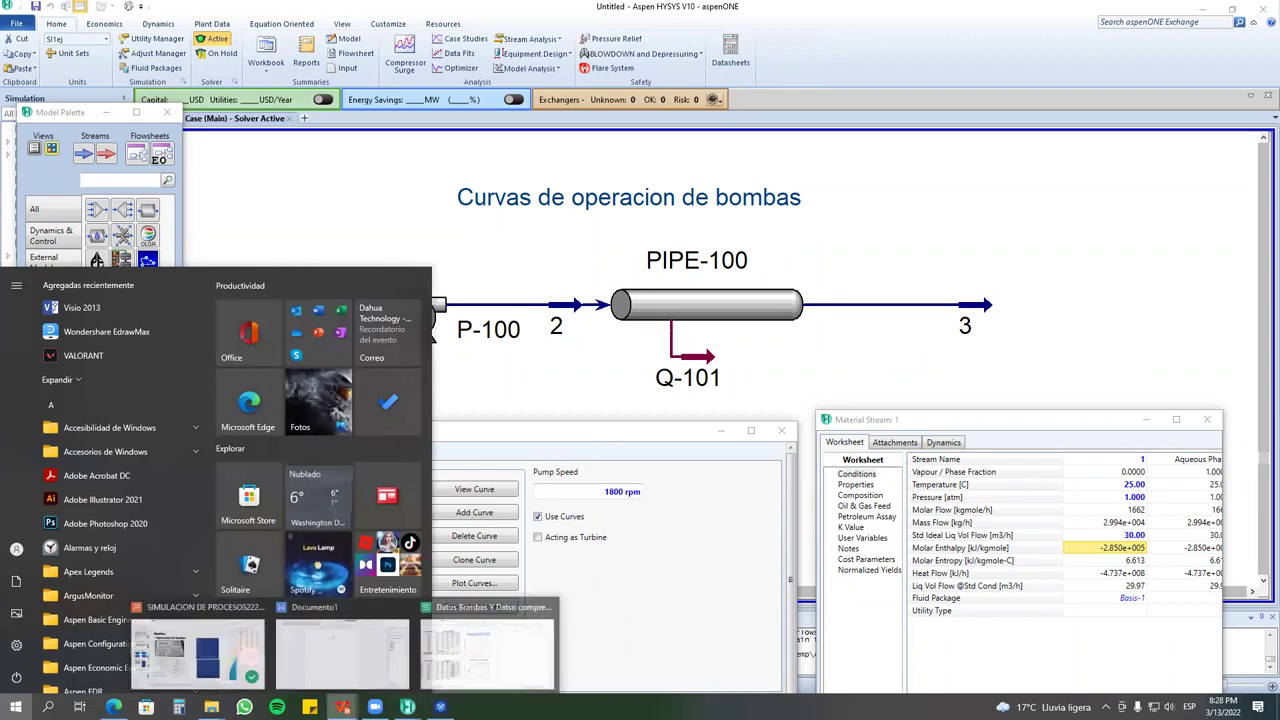
left_click(487, 650)
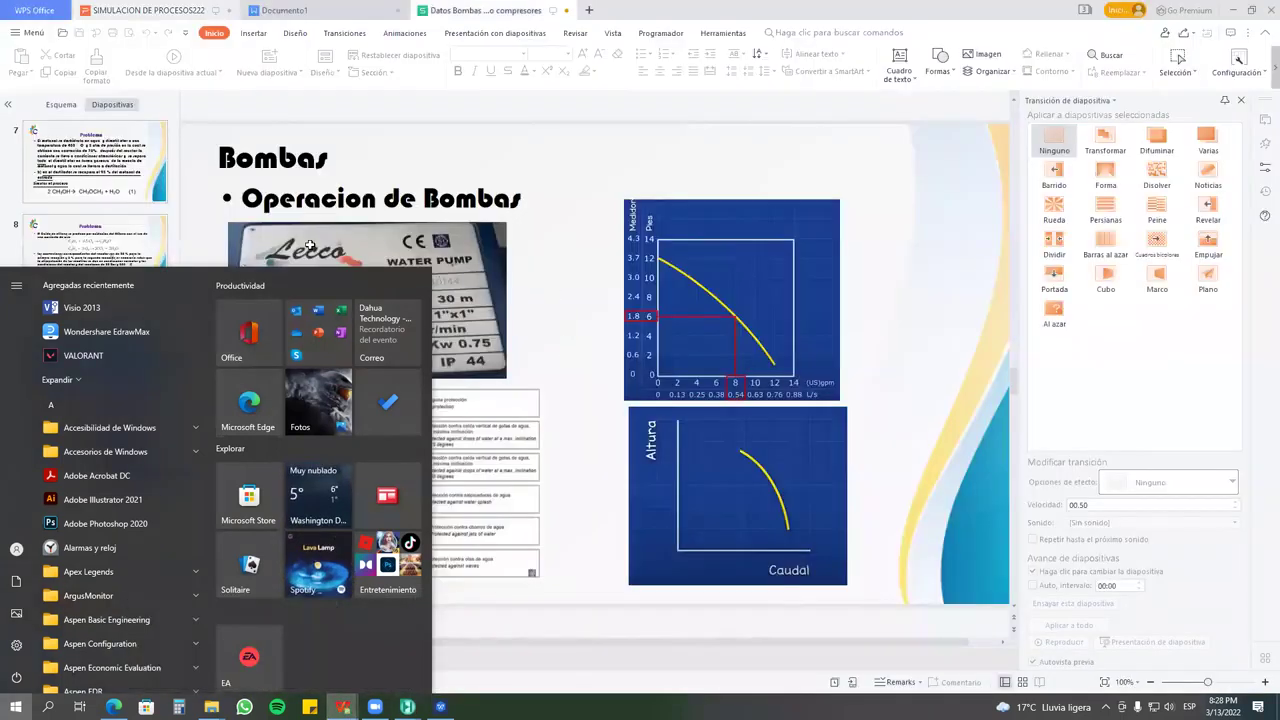
left_click_drag(168, 166, 170, 274)
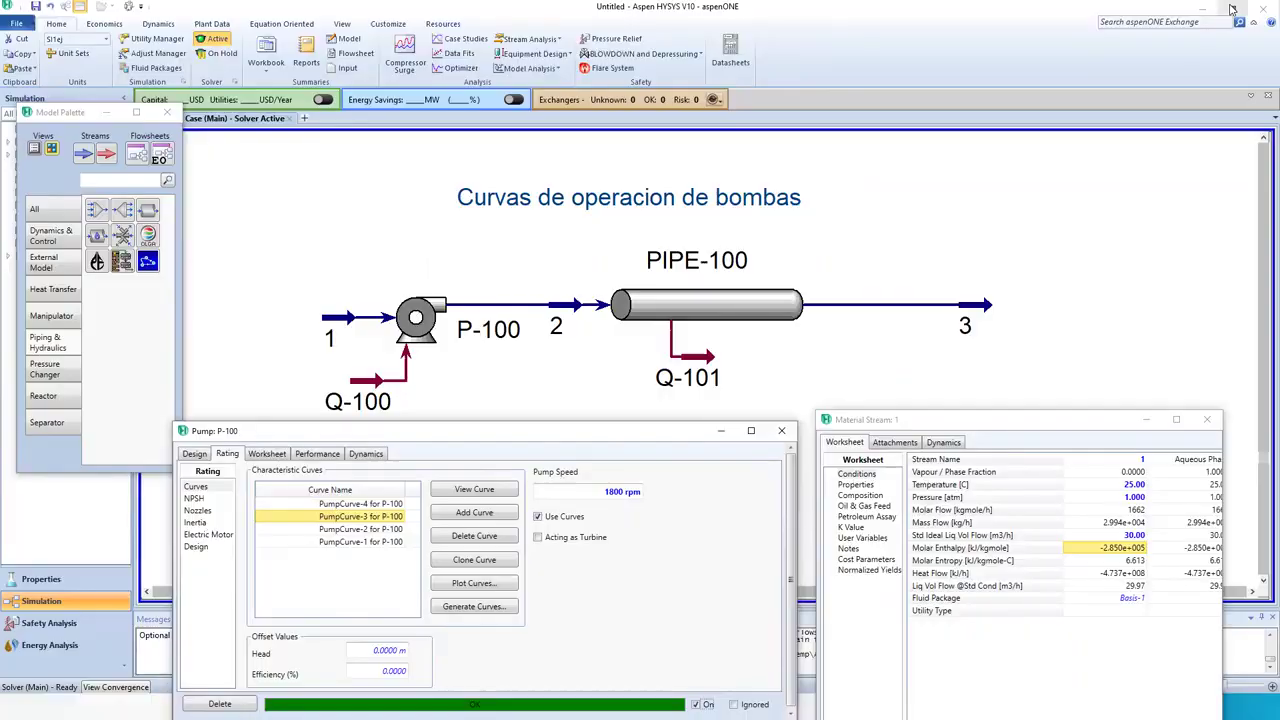
left_click(1233, 10)
mouse_move(670, 308)
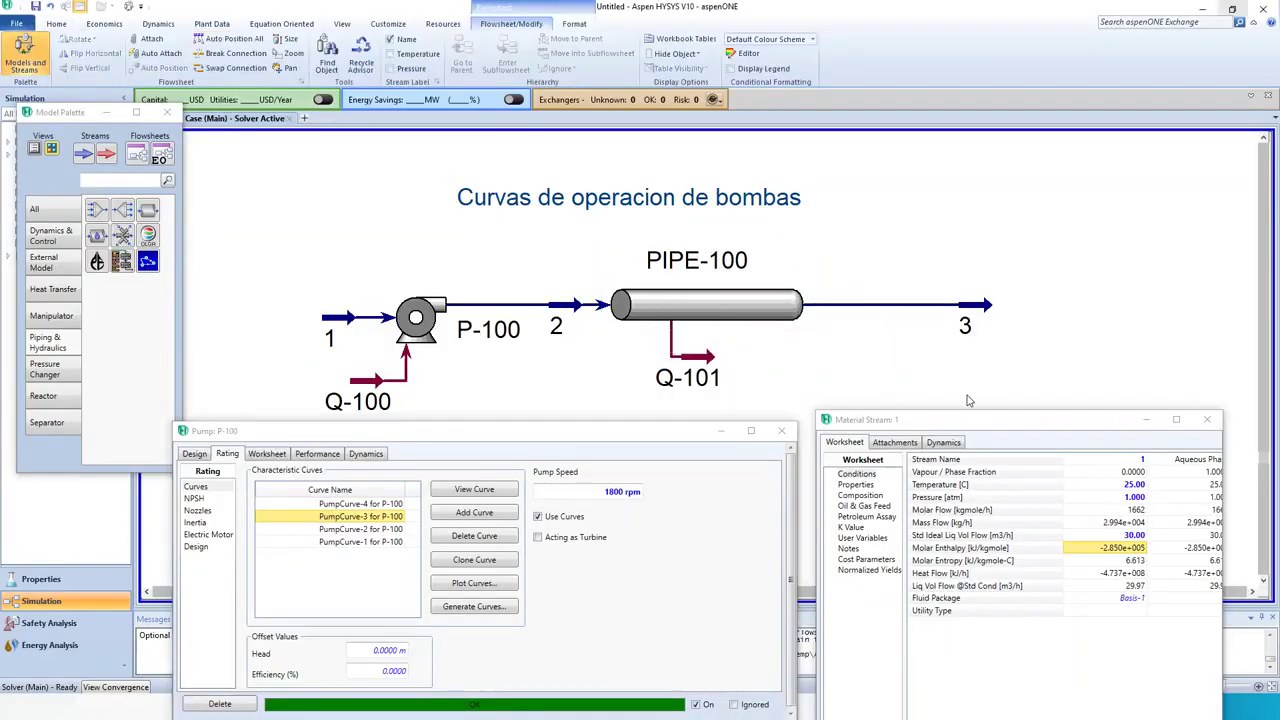
Close the stream 1 and P-100 windows to show the whole flowsheet.
left_click(1208, 421)
left_click(782, 431)
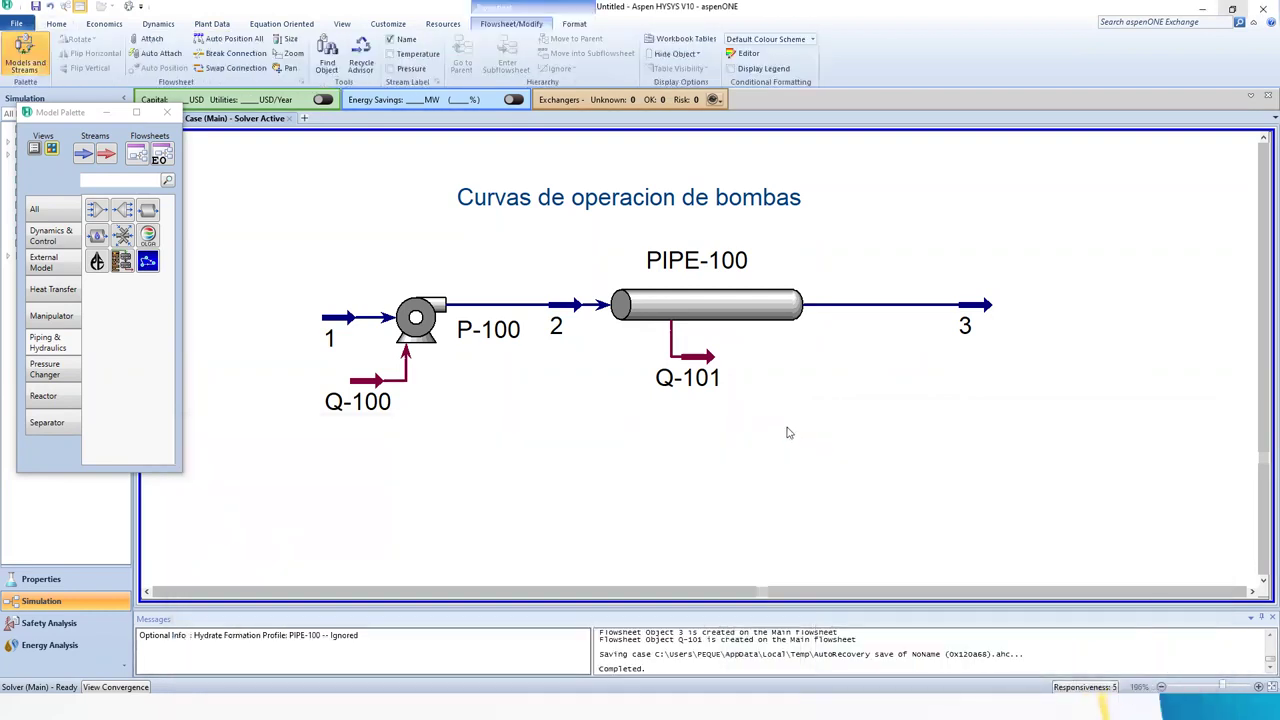
scroll(801, 463, "down", 2)
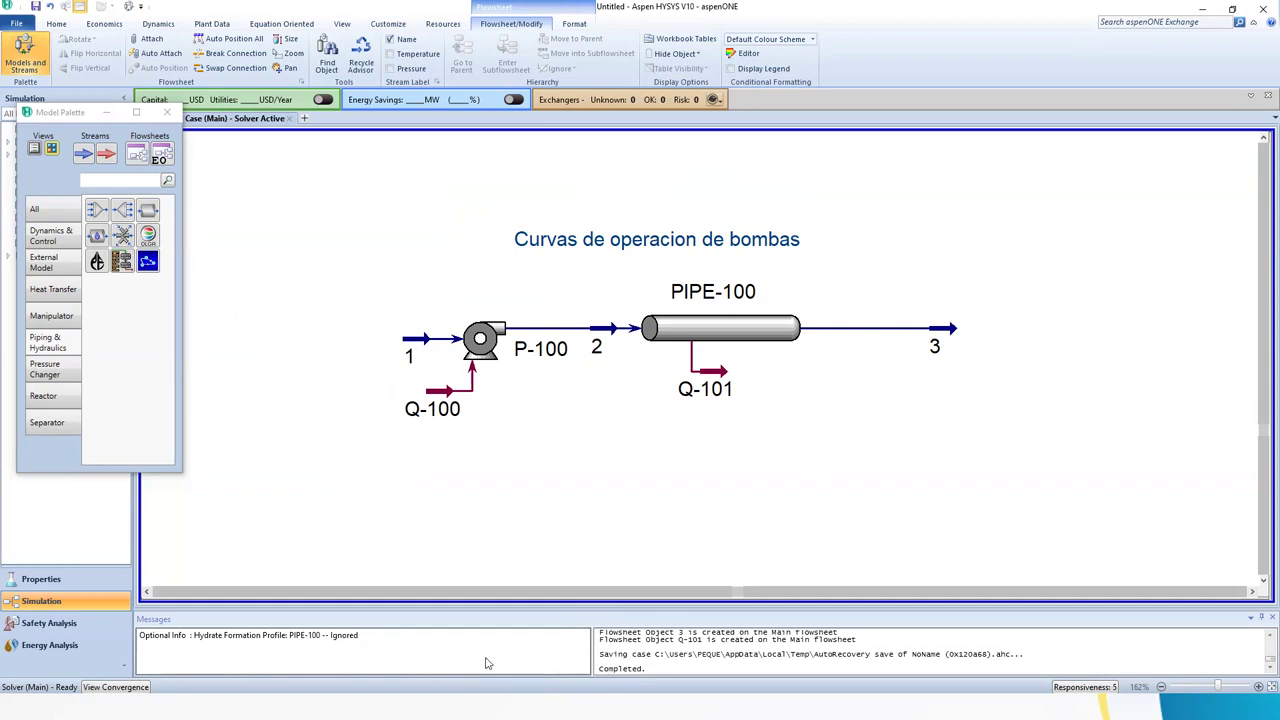
key("F11")
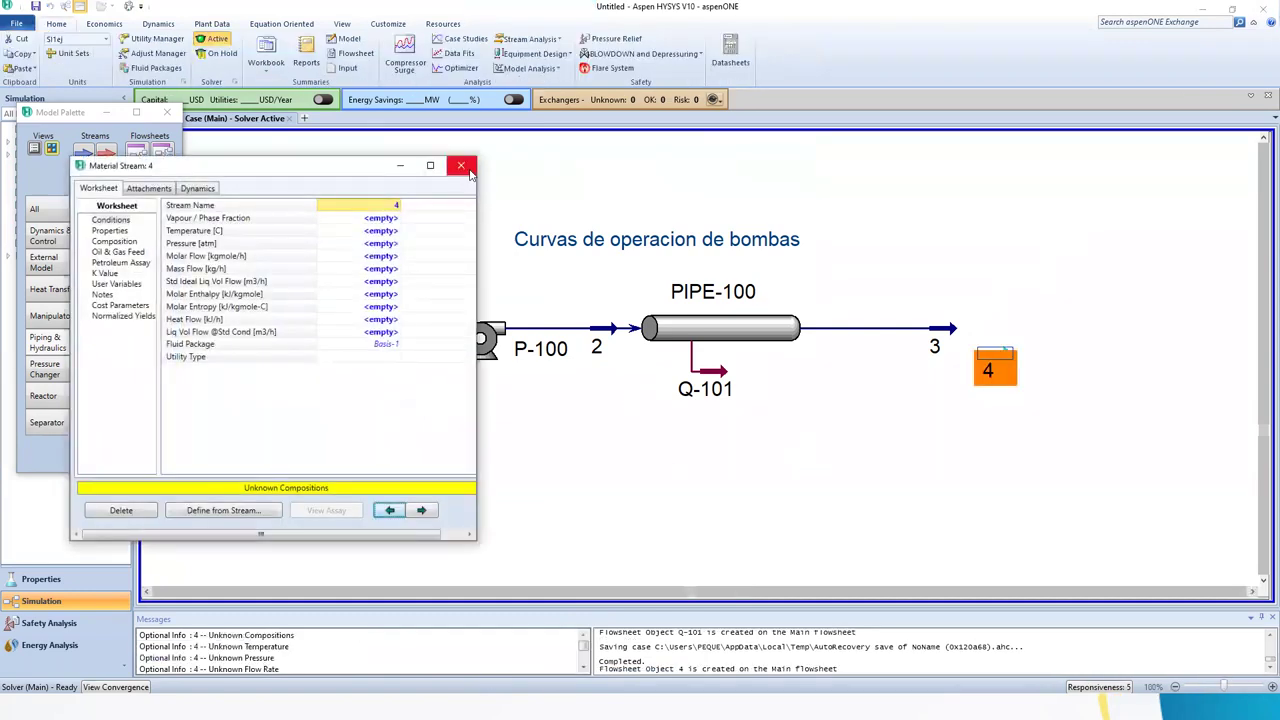
left_click(470, 168)
mouse_move(1007, 367)
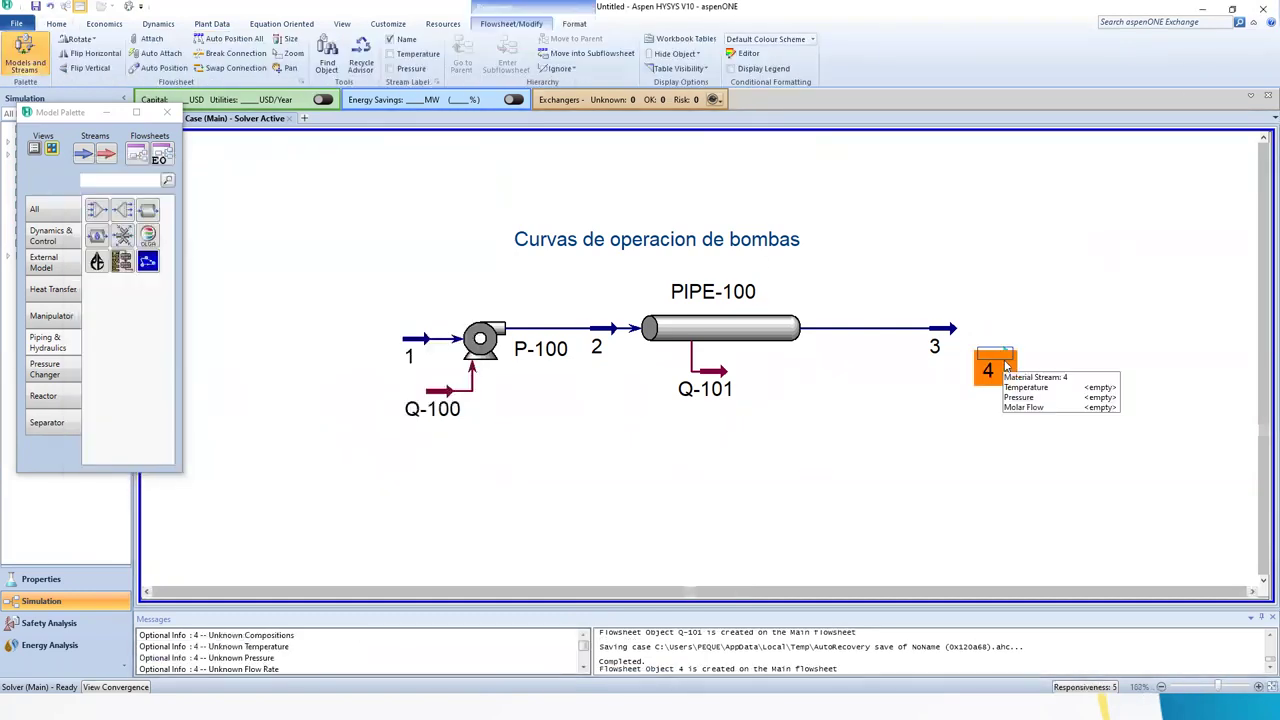
key("Delete")
left_click(630, 406)
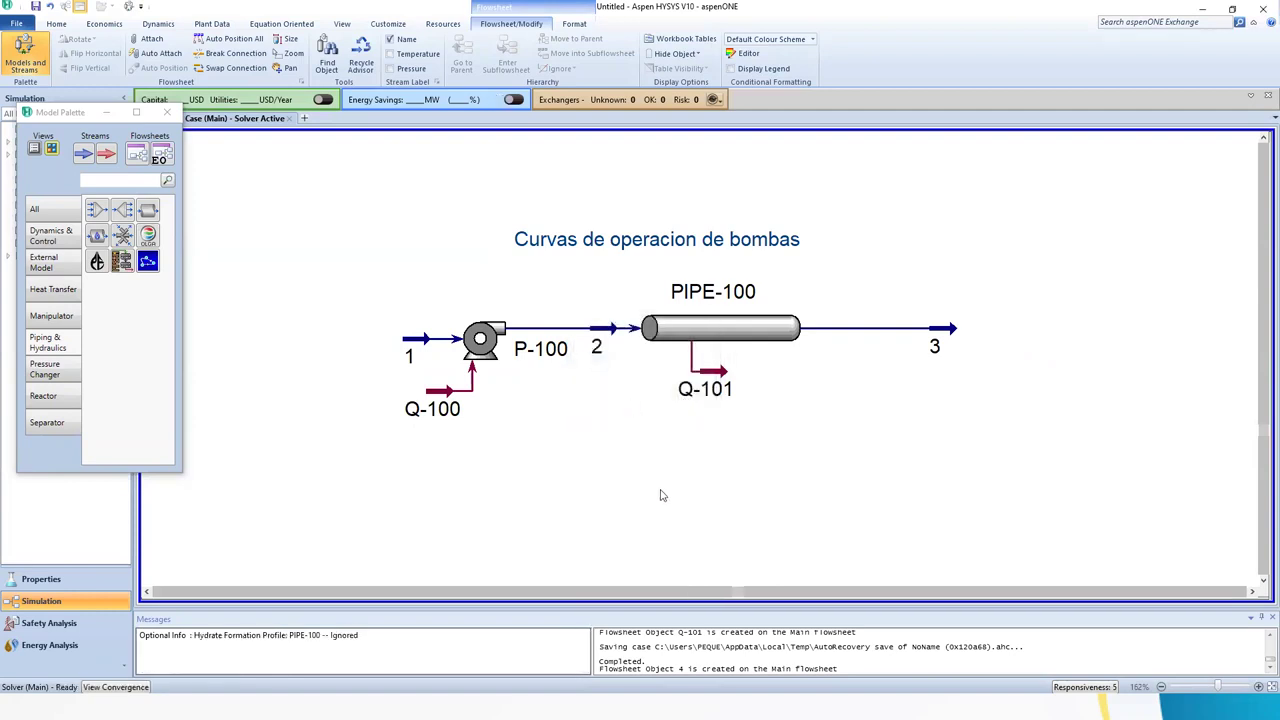
key("F1")
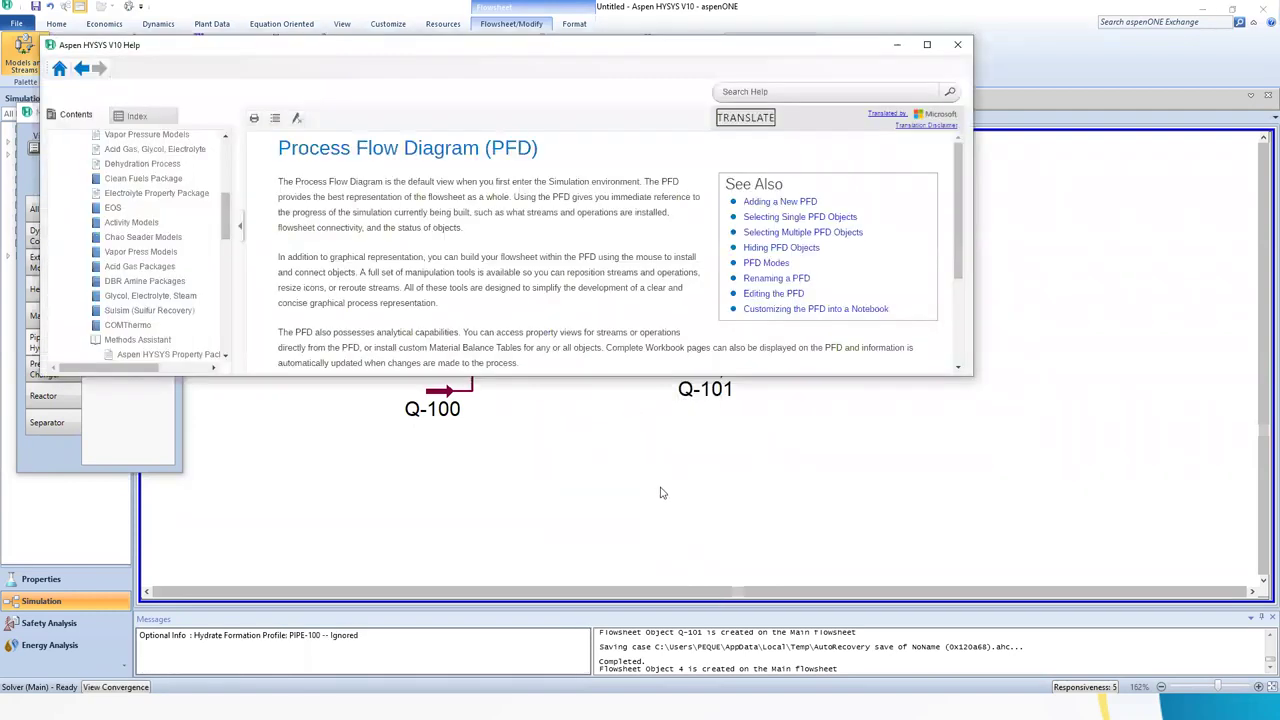
left_click(972, 40)
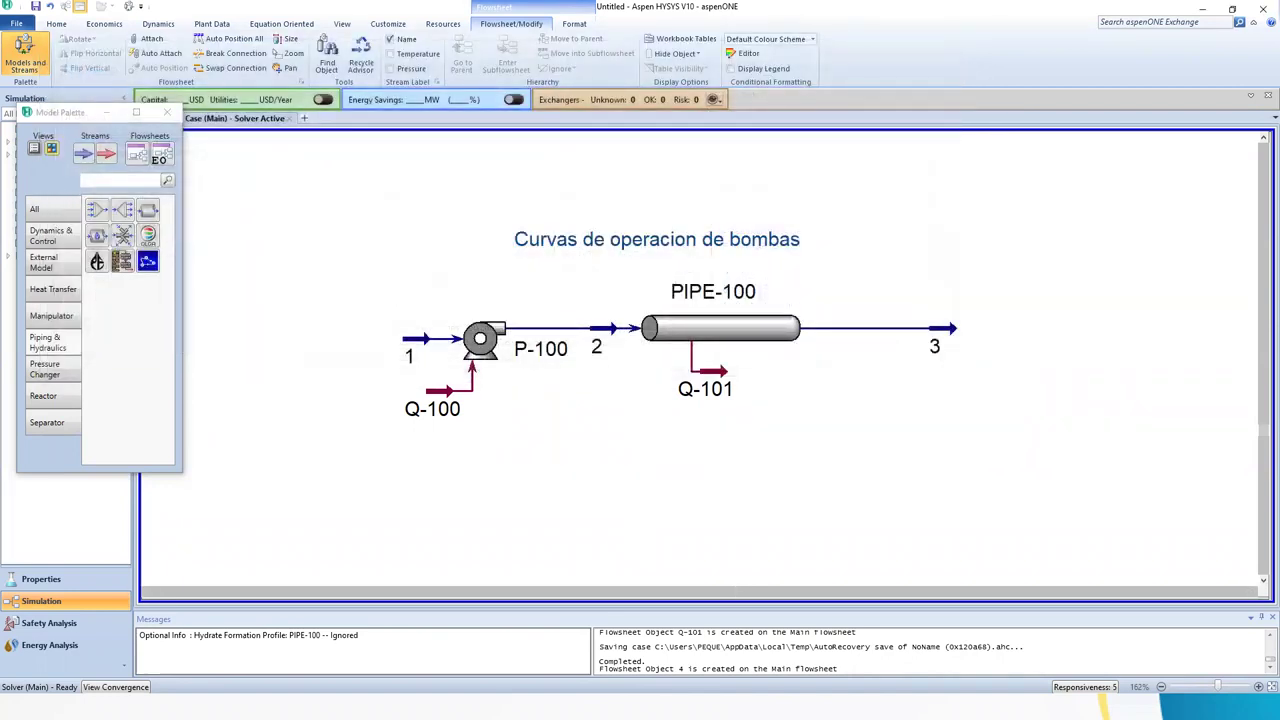
mouse_move(343, 707)
key("super")
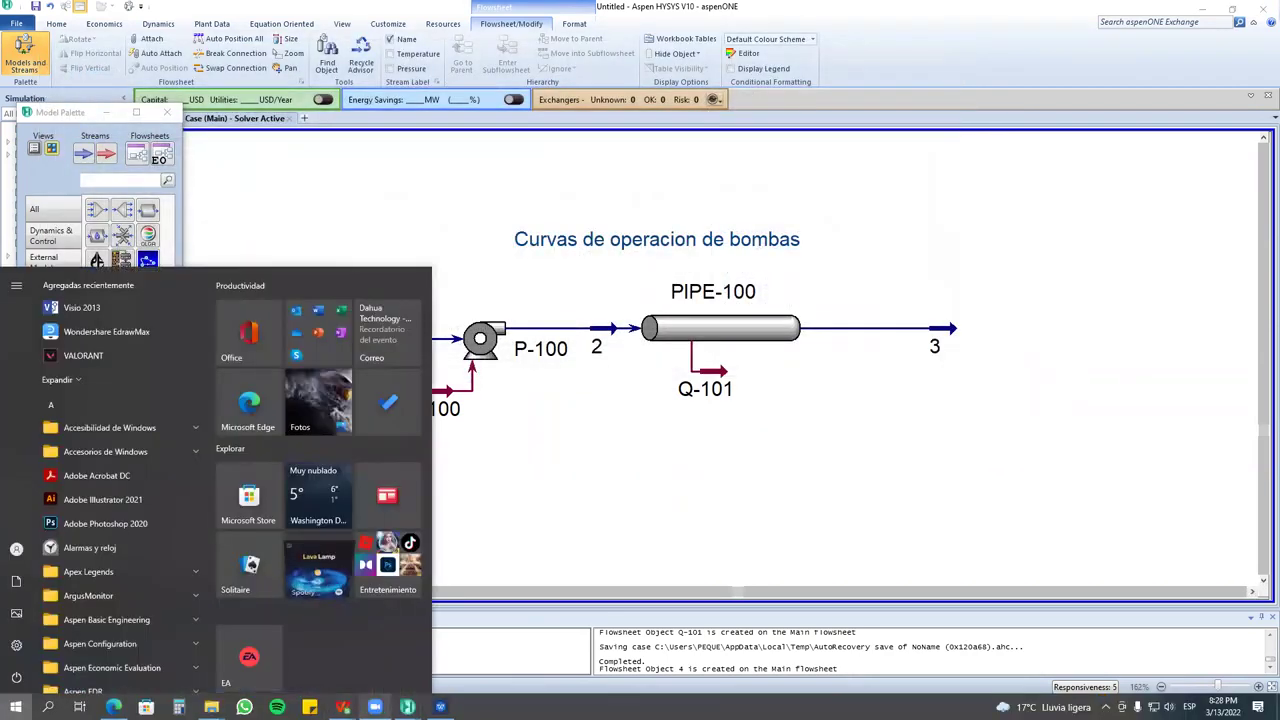
right_click(487, 707)
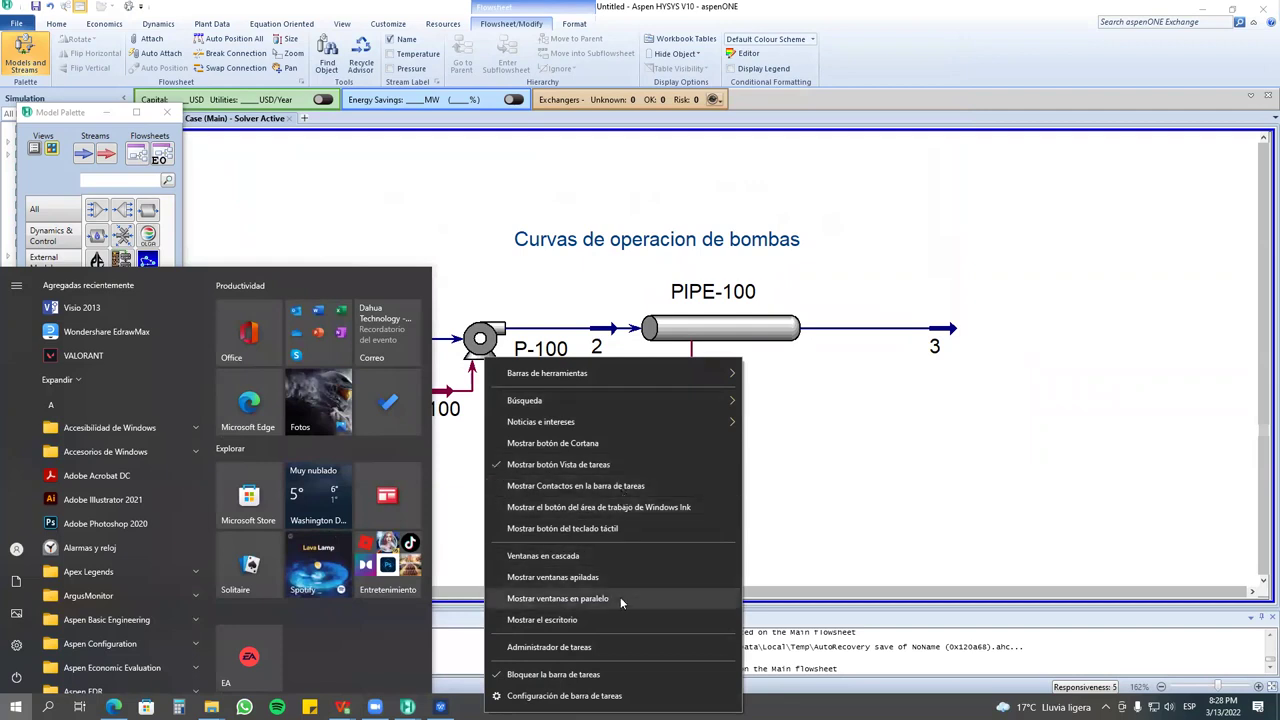
left_click(845, 536)
left_click(845, 536)
Open P-100, highlight all four pump curves from PumpCurve-4 to PumpCurve-1 for review, and close the pump window.
scroll(840, 550, "down", 5)
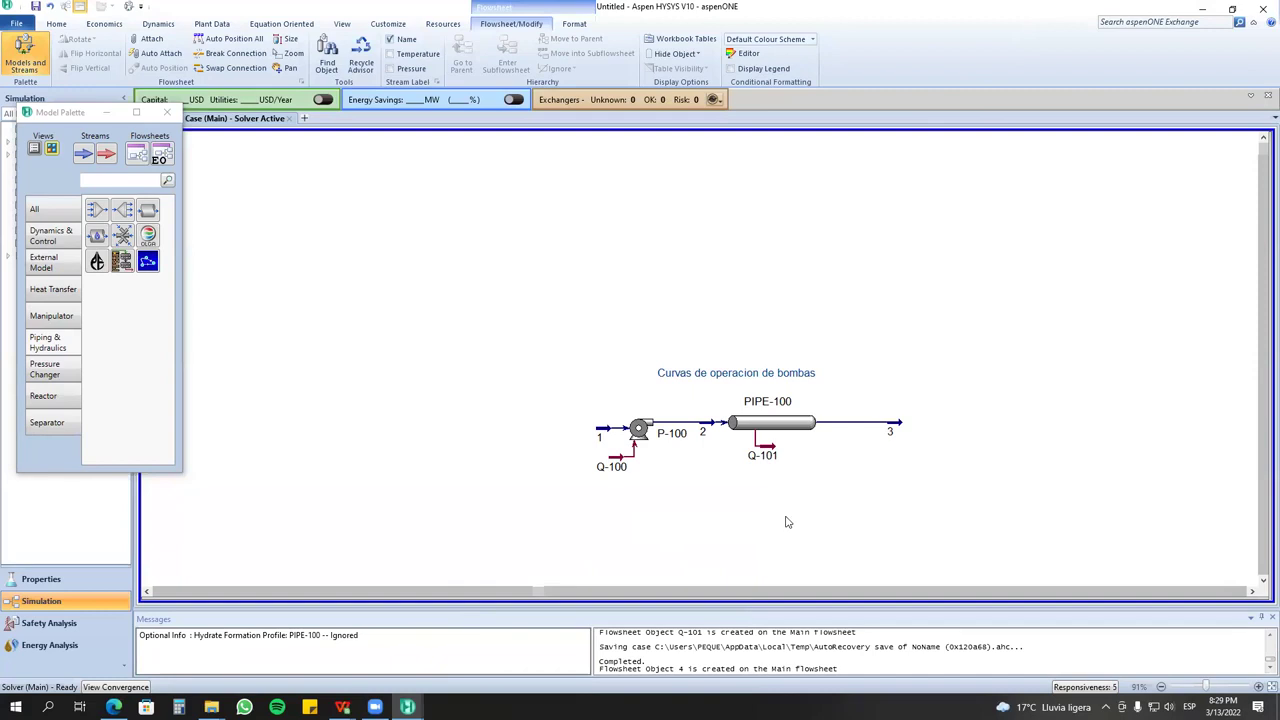
scroll(786, 521, "up", 2)
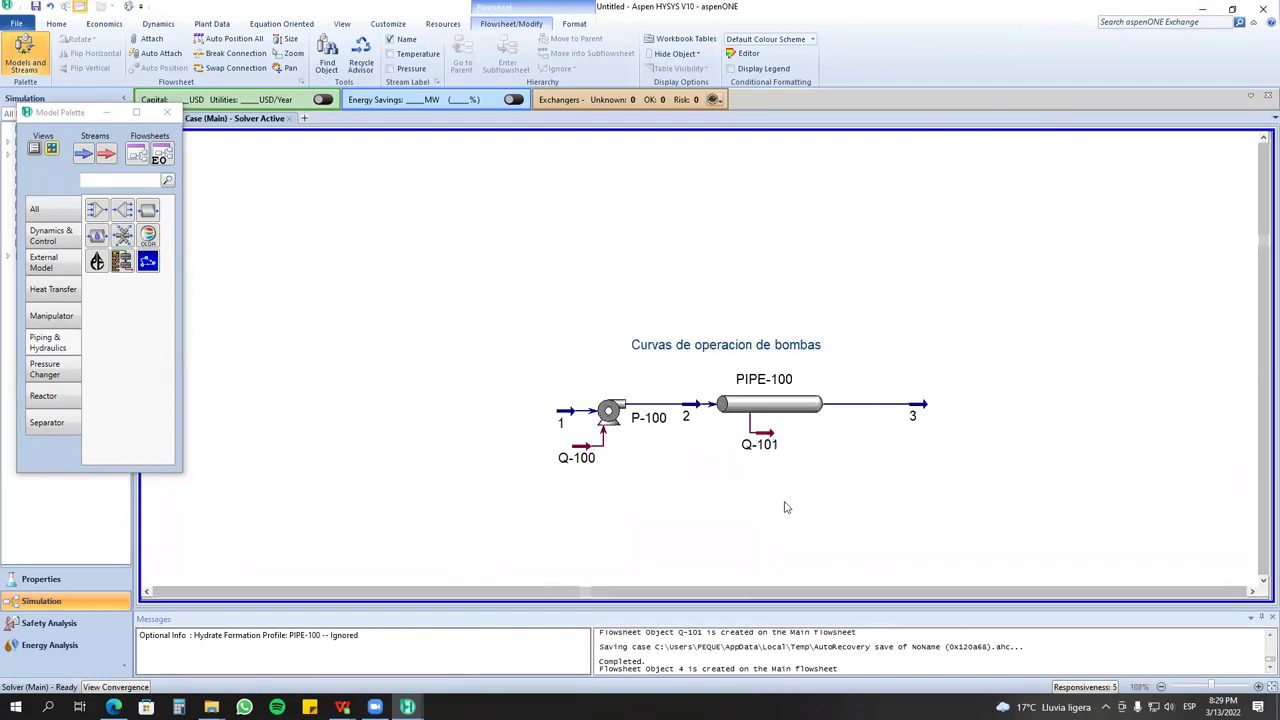
double_click(603, 414)
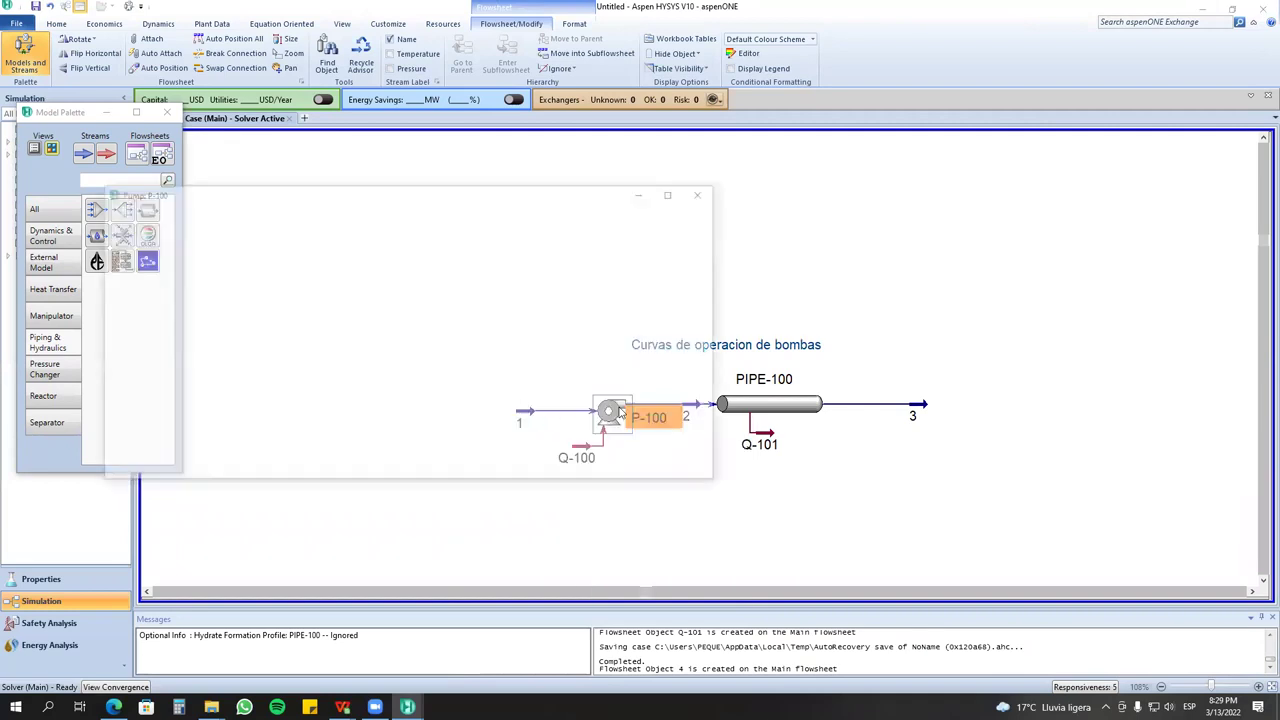
left_click(311, 291, "shift")
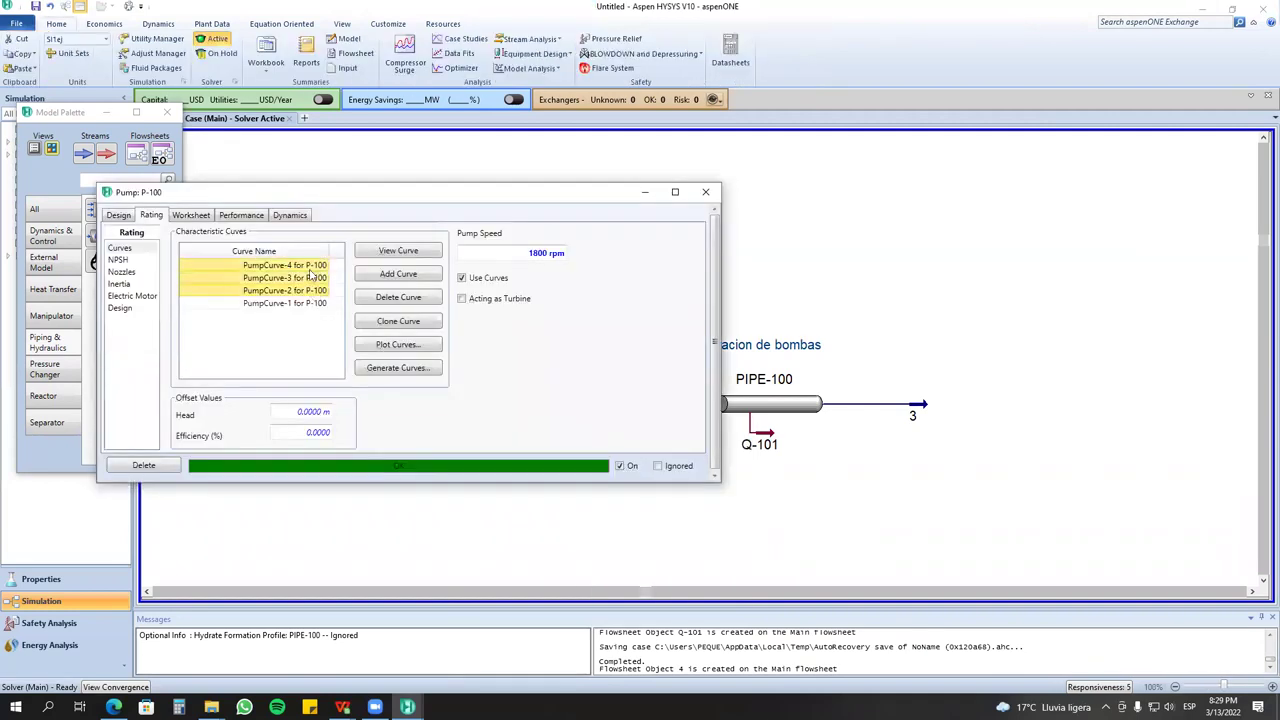
left_click(311, 304, "shift")
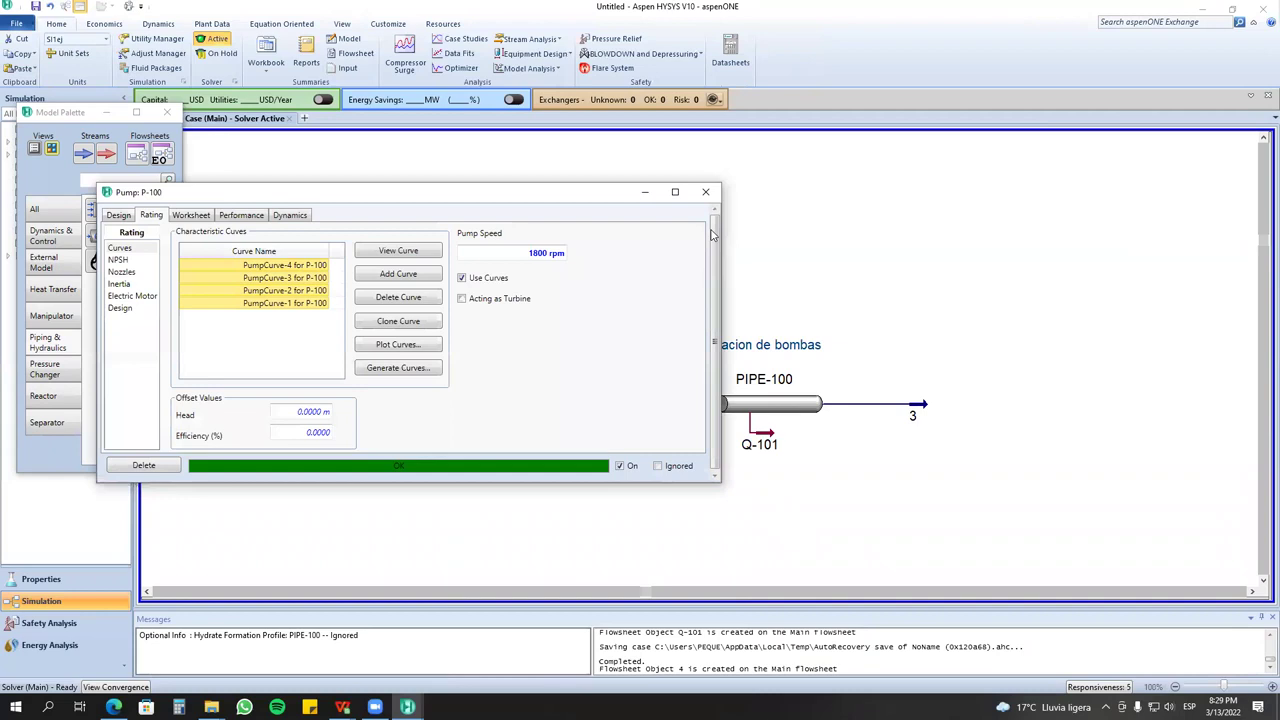
left_click(705, 191)
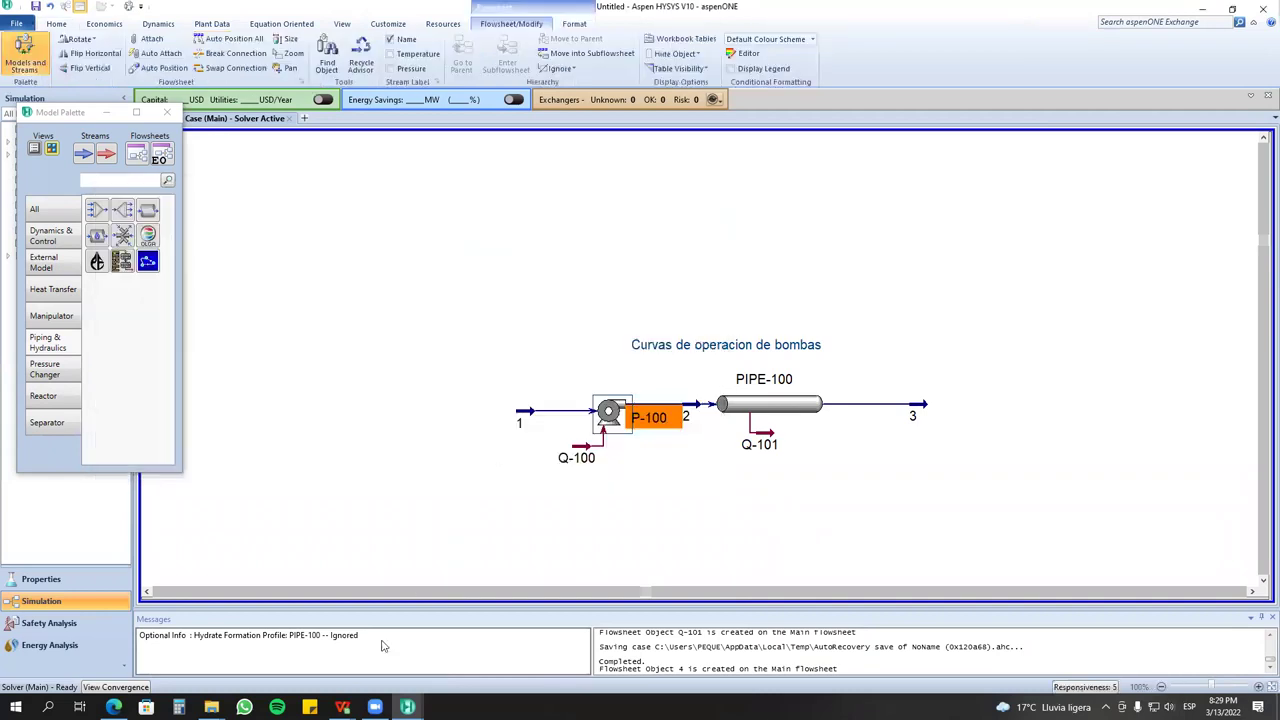
Switch to the WPS Office presentation and show slide 10, "Operacion de Bombas", with the water pump nameplate.
left_click(342, 707)
left_click(110, 428)
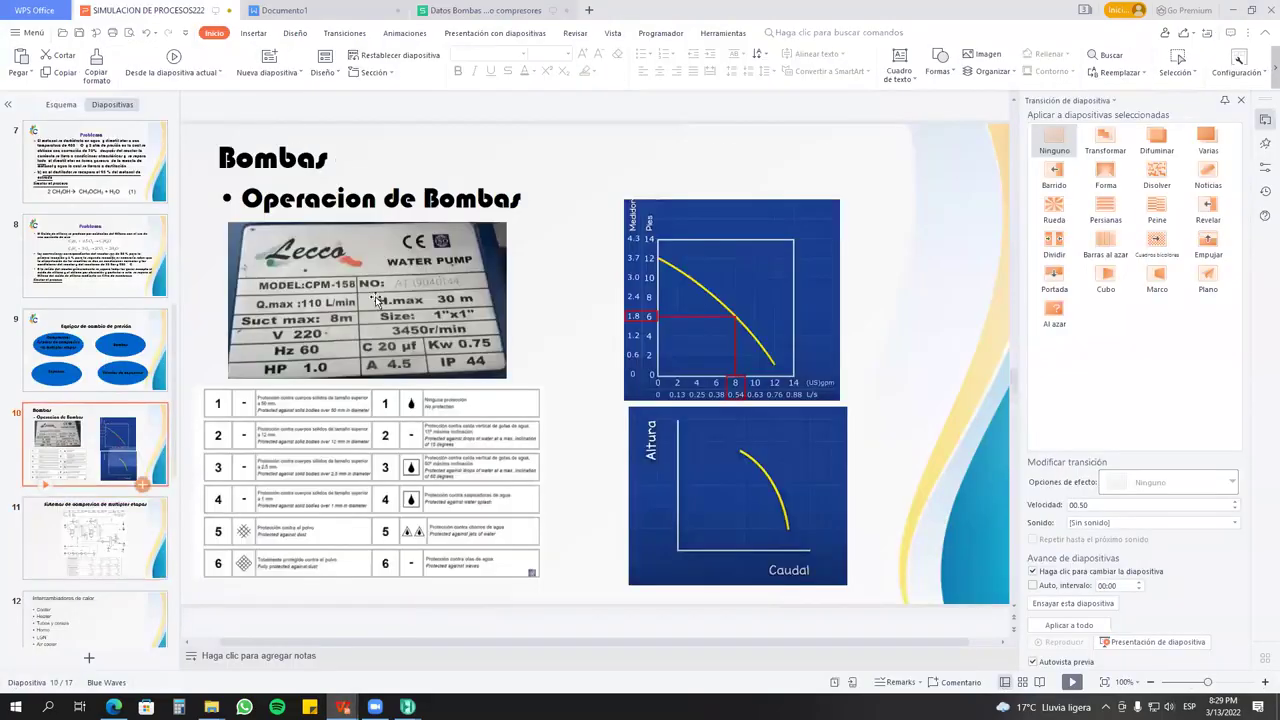
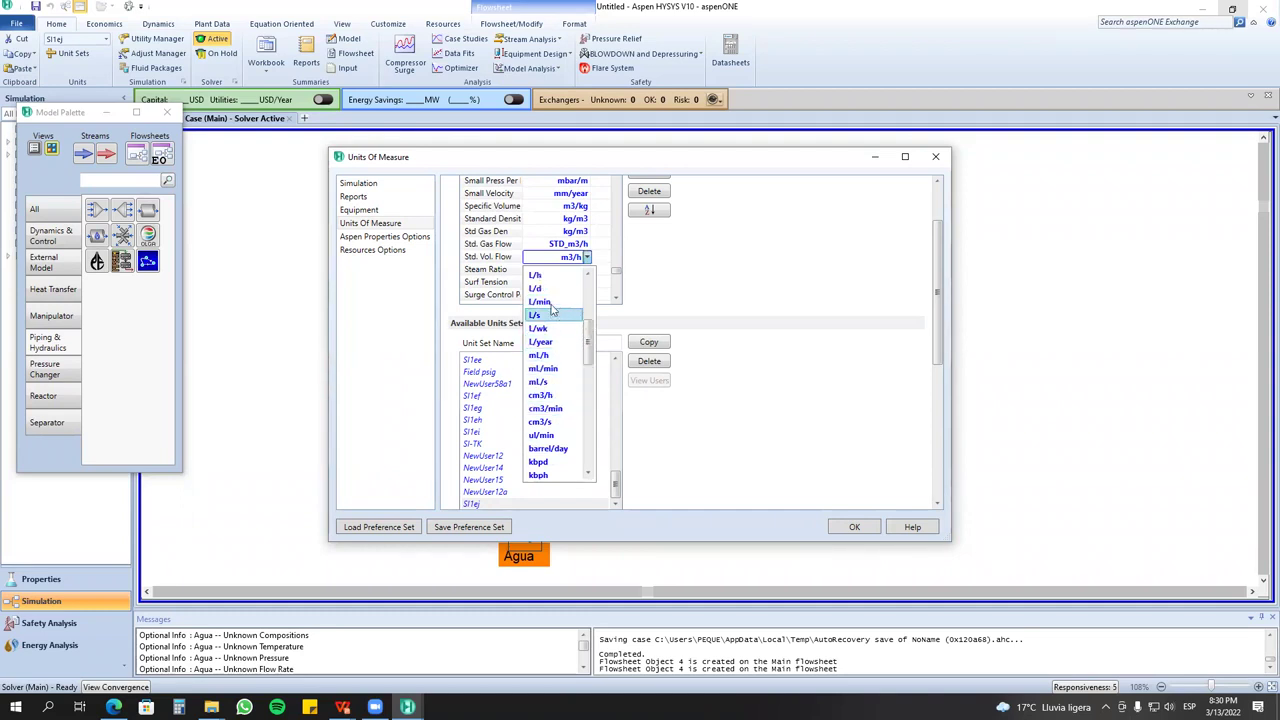
Set the Std. Vol. Flow unit to L/min, accept the unit settings, and check the flow units in stream Agua.
left_click(545, 301)
left_click(852, 527)
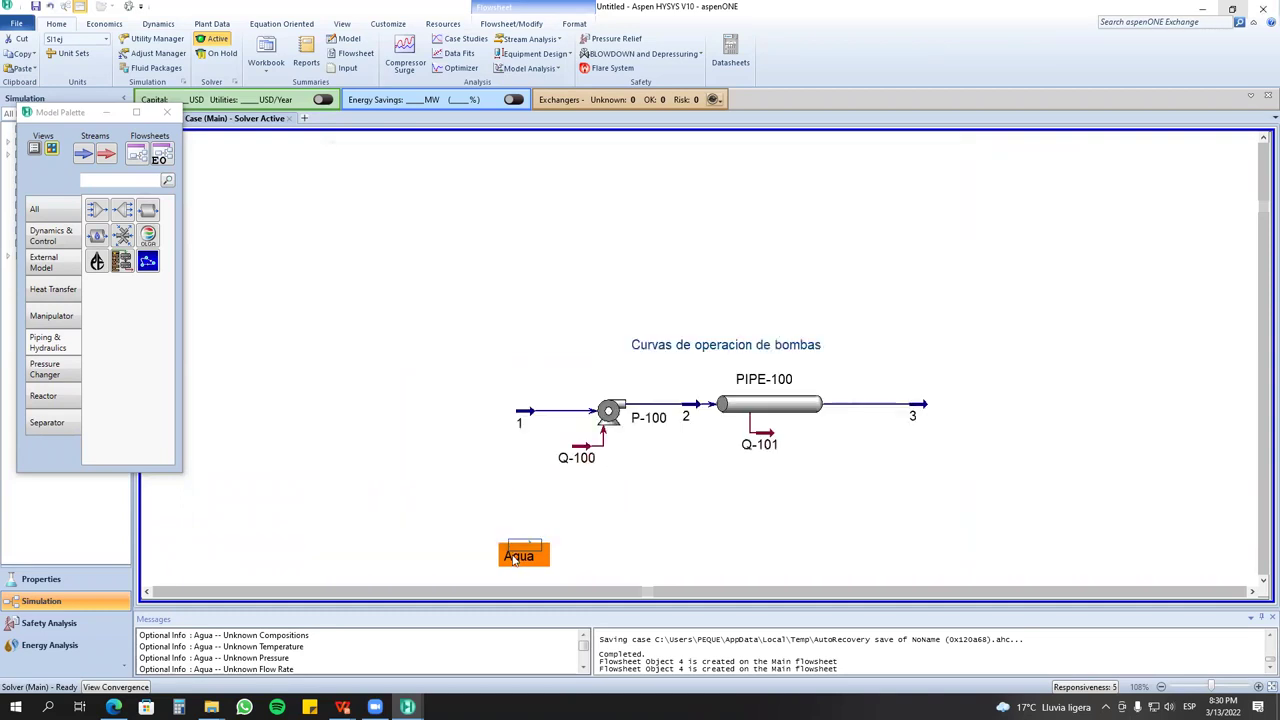
double_click(516, 548)
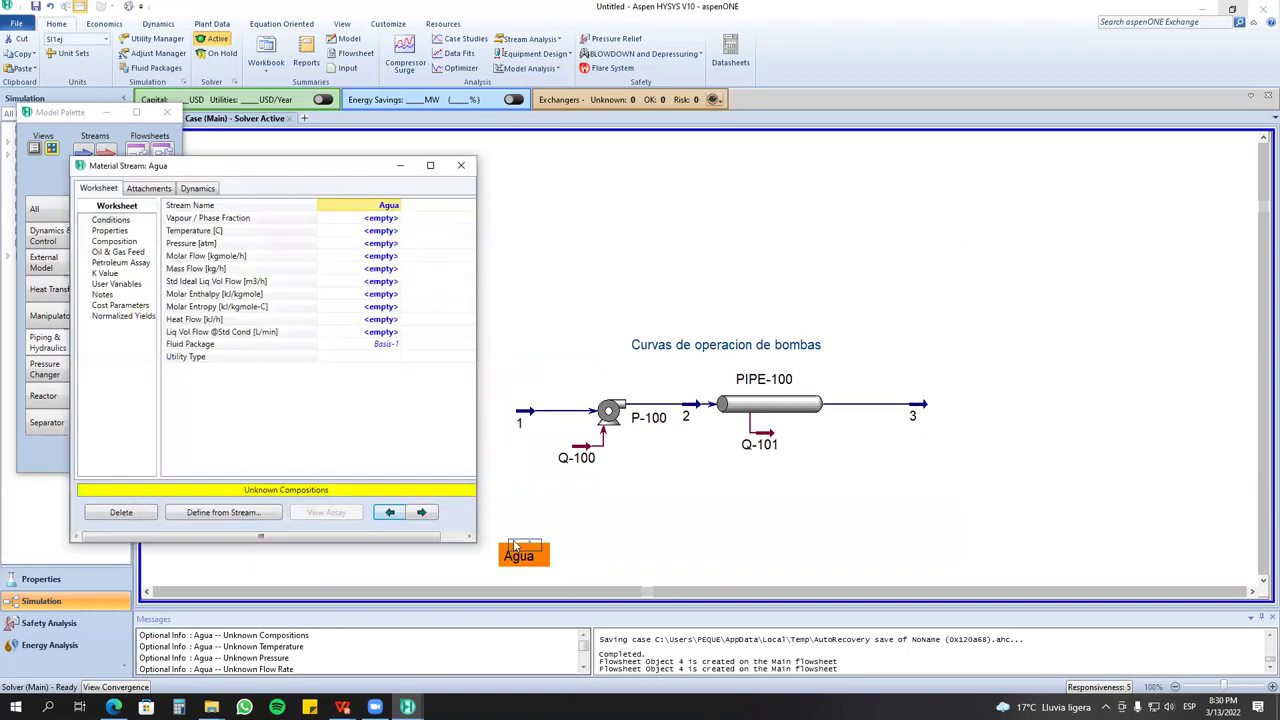
left_click(249, 285)
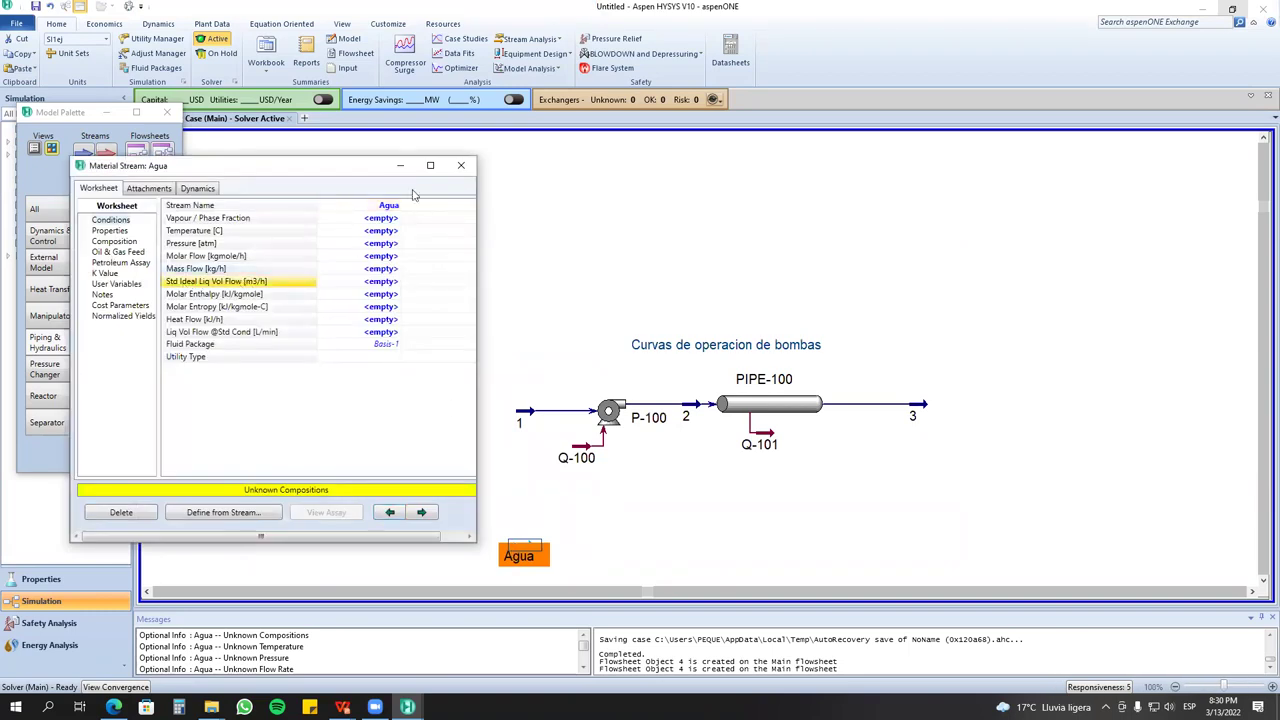
left_click(461, 165)
Reopen the Units Of Measure settings for unit set SI1ej, enlarge the dialog, and cancel the new user conversion.
left_click(71, 56)
scroll(535, 281, "down", 3)
scroll(535, 281, "up", 3)
scroll(535, 281, "up", 3)
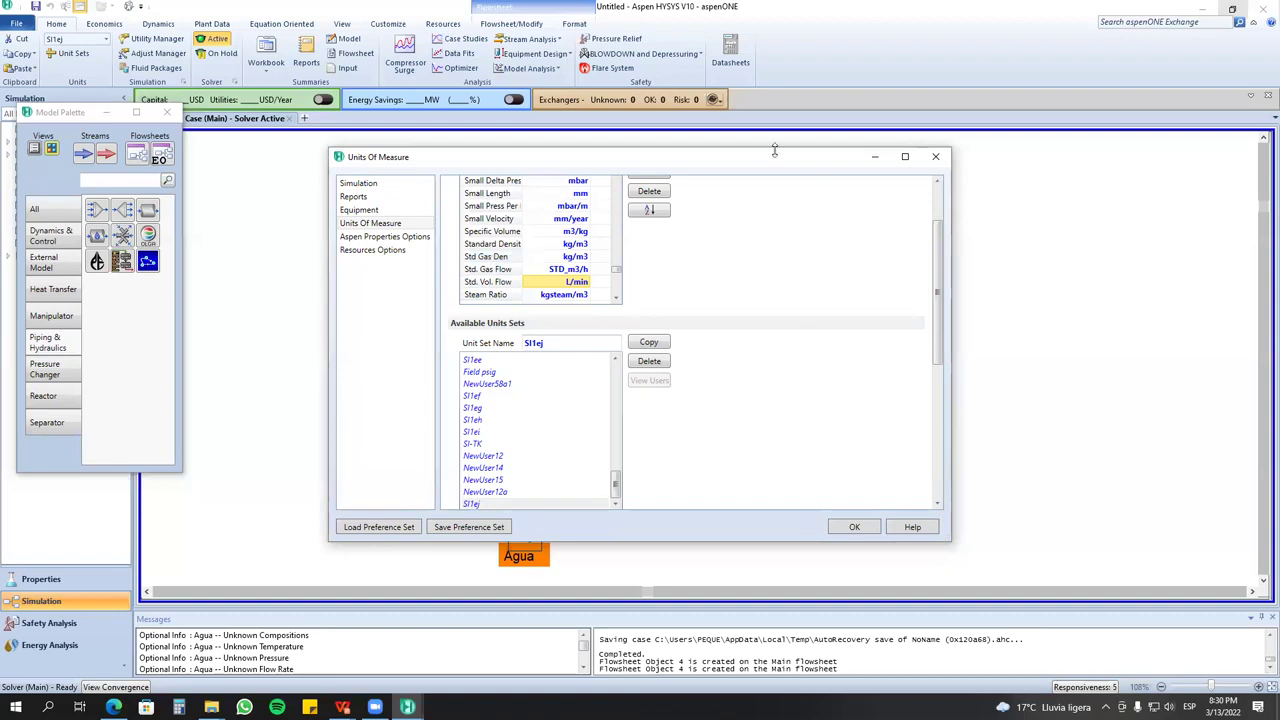
left_click_drag(774, 150, 774, 80)
left_click_drag(940, 178, 934, 127)
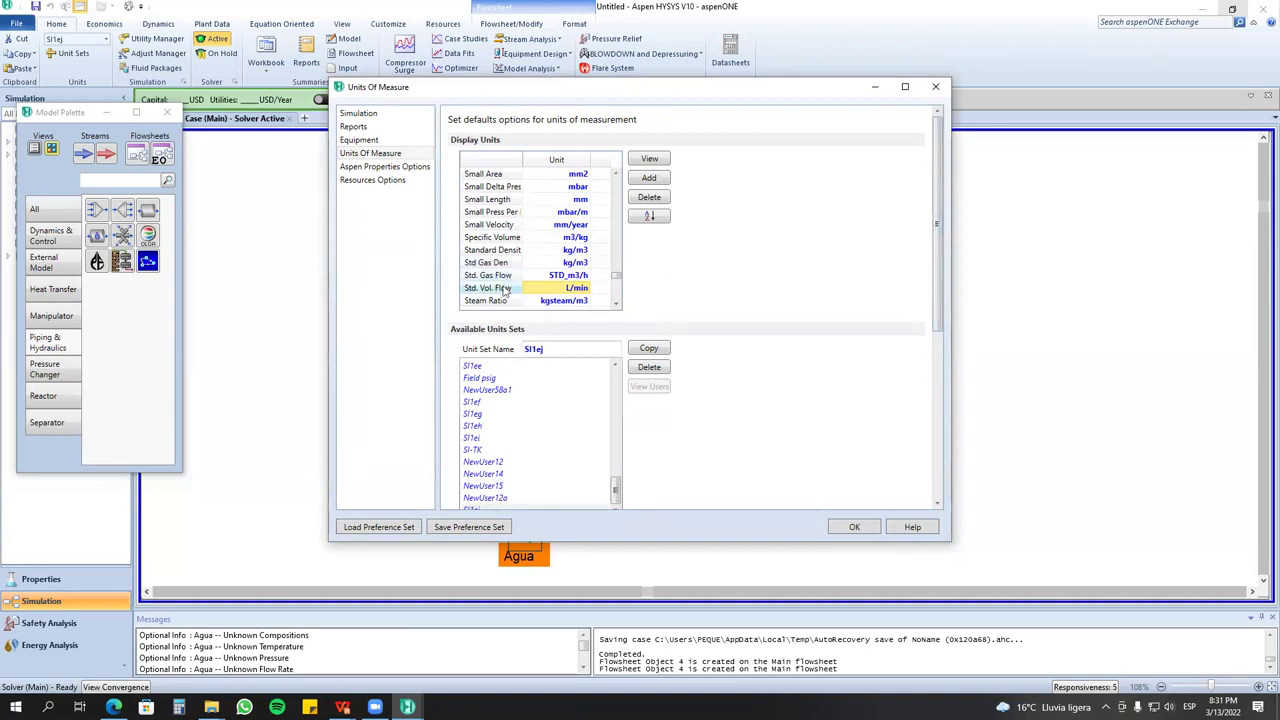
left_click(649, 178)
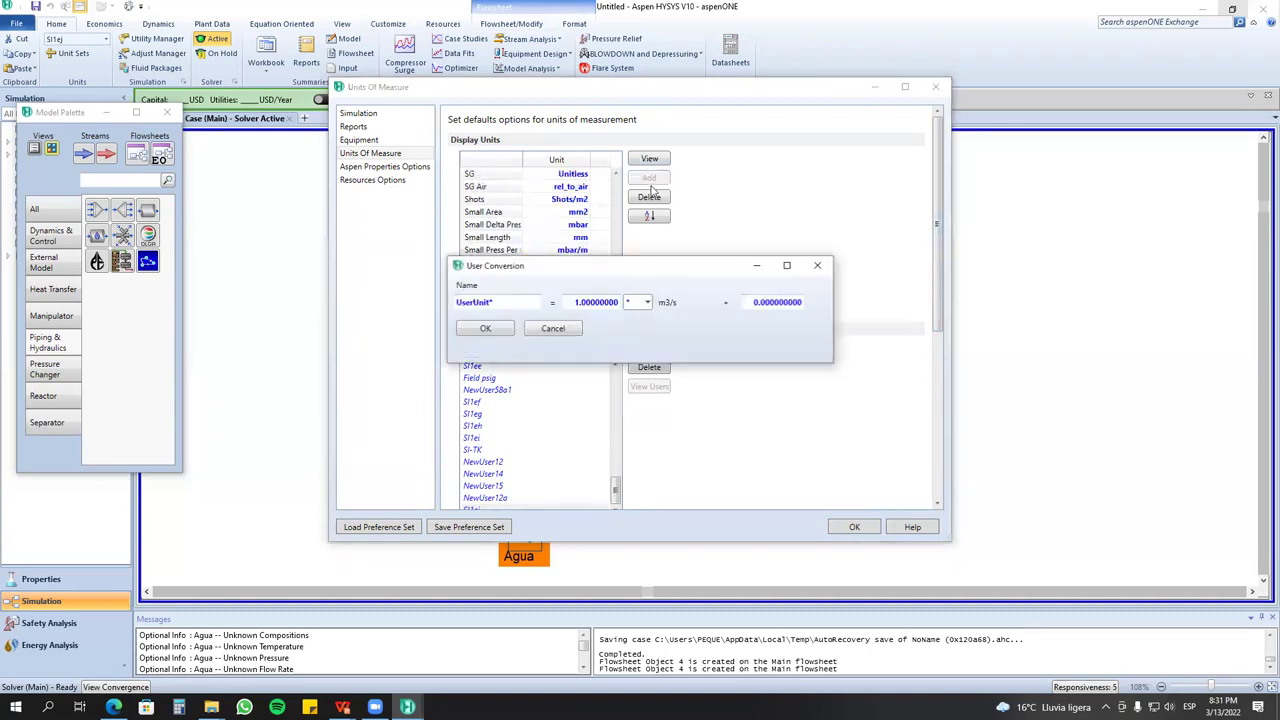
left_click(817, 265)
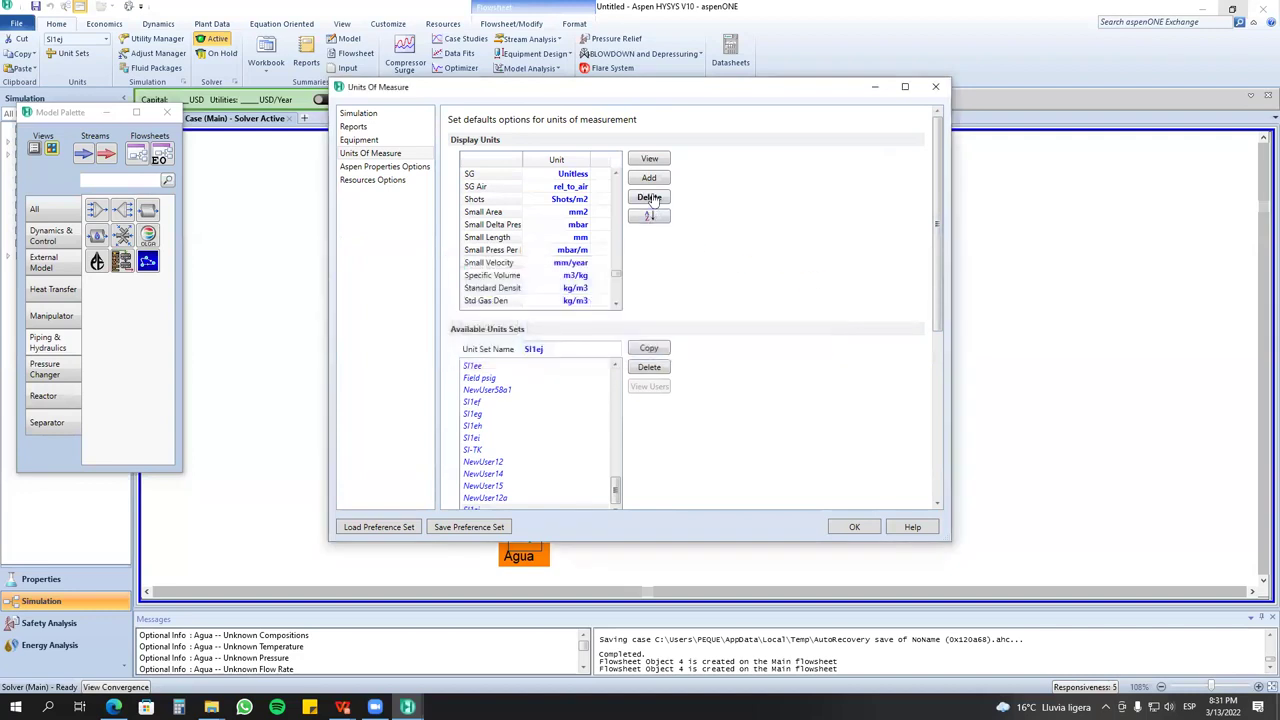
Examine the display units of set SI1ej to locate the Std. Vol. Flow unit, and close the Units Of Measure window.
scroll(570, 280, "up", 2)
left_click(570, 277)
scroll(570, 280, "up", 10)
scroll(570, 280, "up", 10)
scroll(570, 280, "up", 10)
scroll(570, 280, "up", 10)
scroll(570, 280, "up", 2)
scroll(570, 280, "up", 2)
left_click_drag(617, 195, 615, 297)
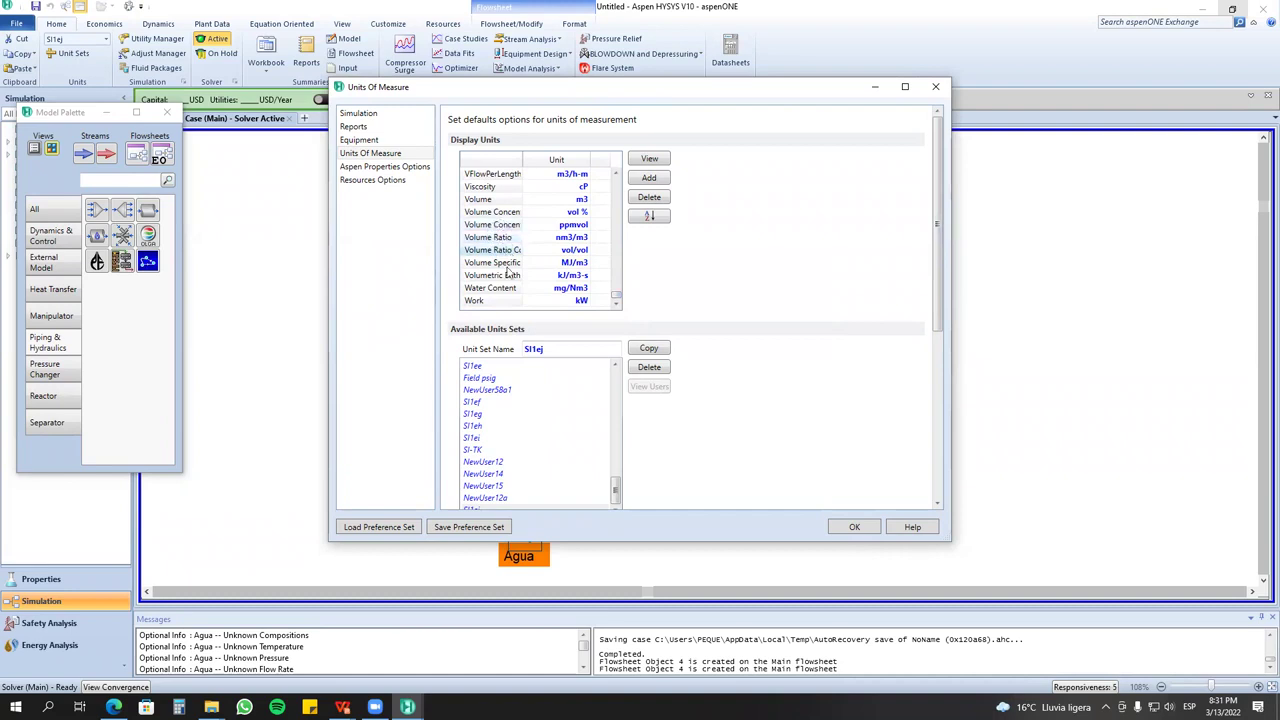
scroll(508, 289, "up", 1)
scroll(508, 289, "up", 1)
scroll(508, 289, "up", 6)
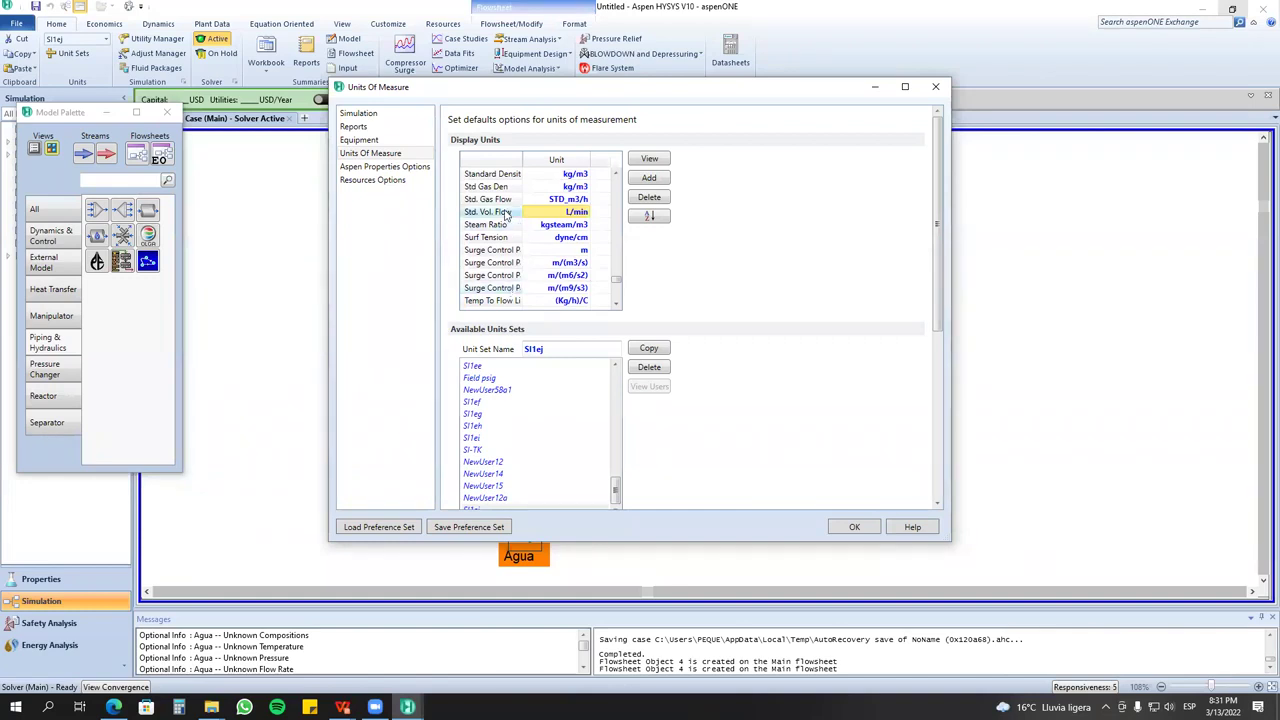
left_click(935, 86)
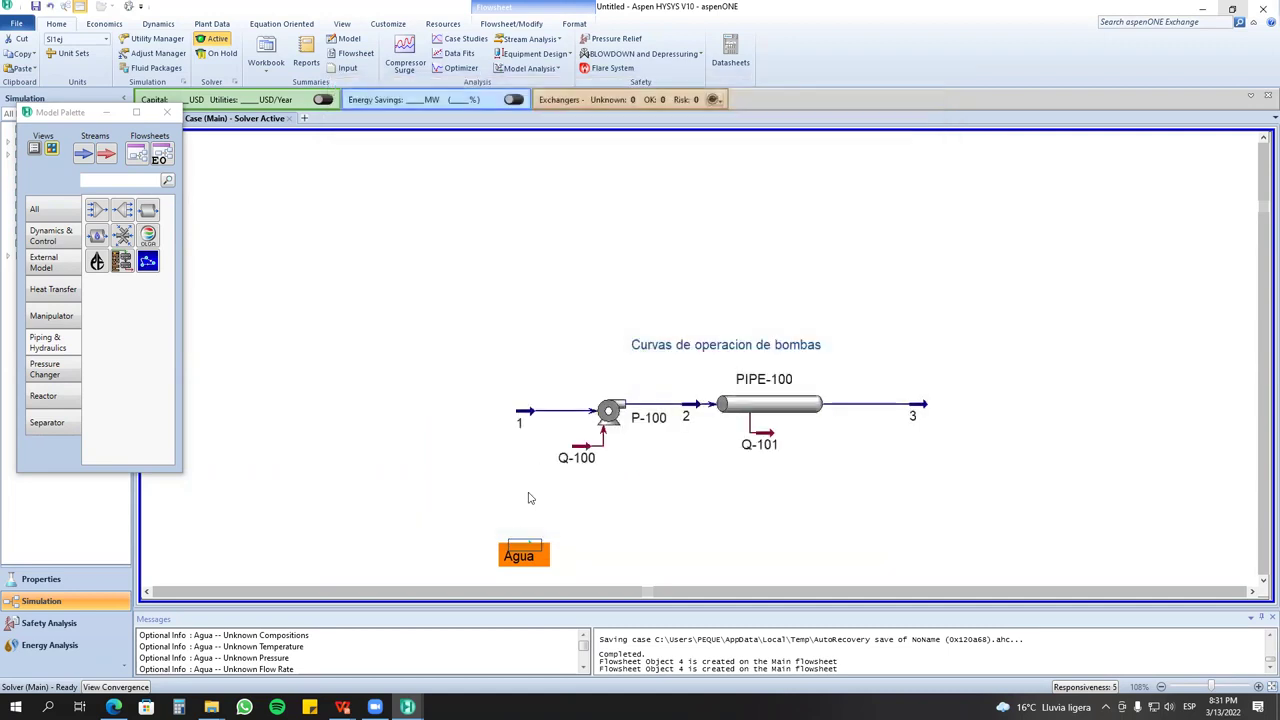
double_click(515, 555)
left_click(335, 359)
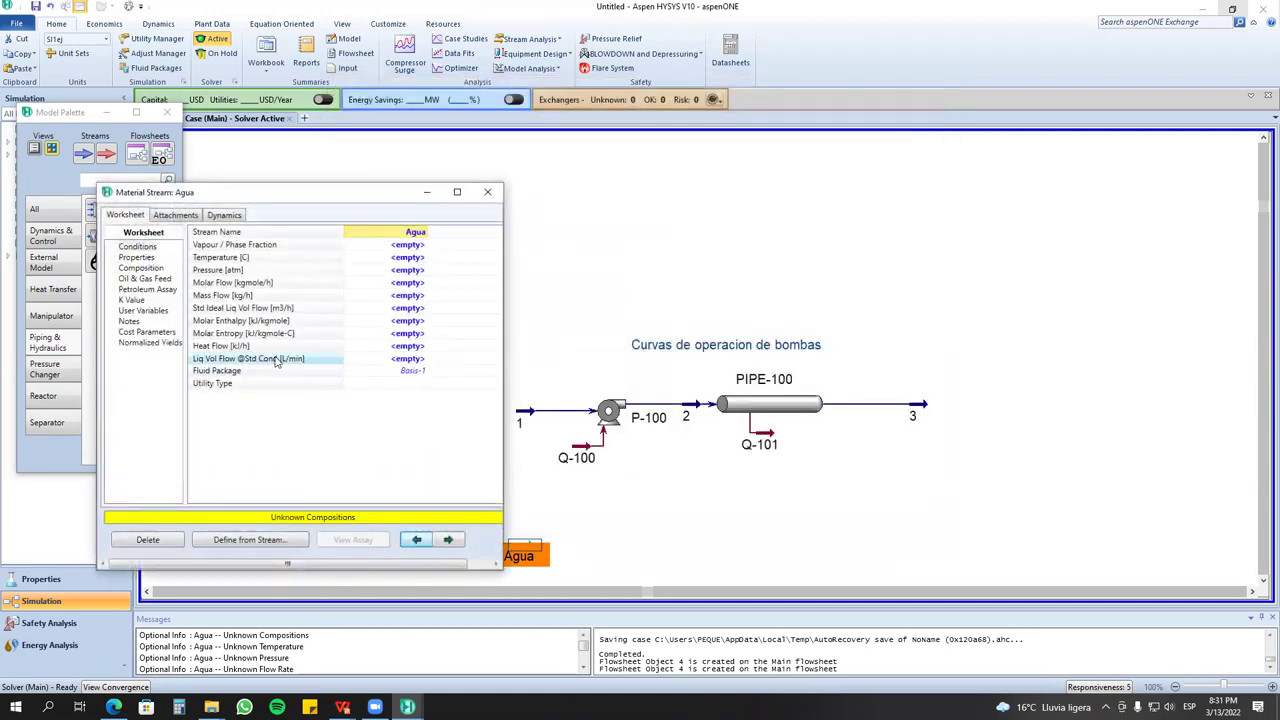
left_click(398, 360)
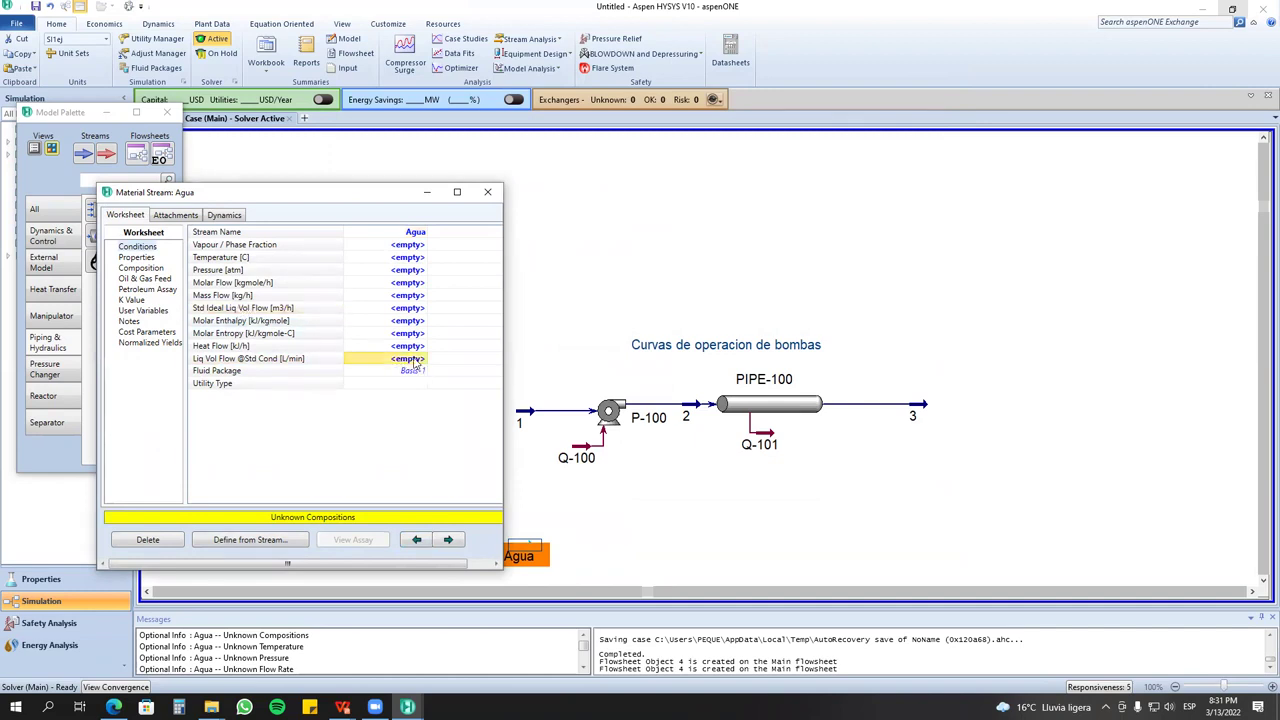
left_click(415, 363)
type("100")
key("Return")
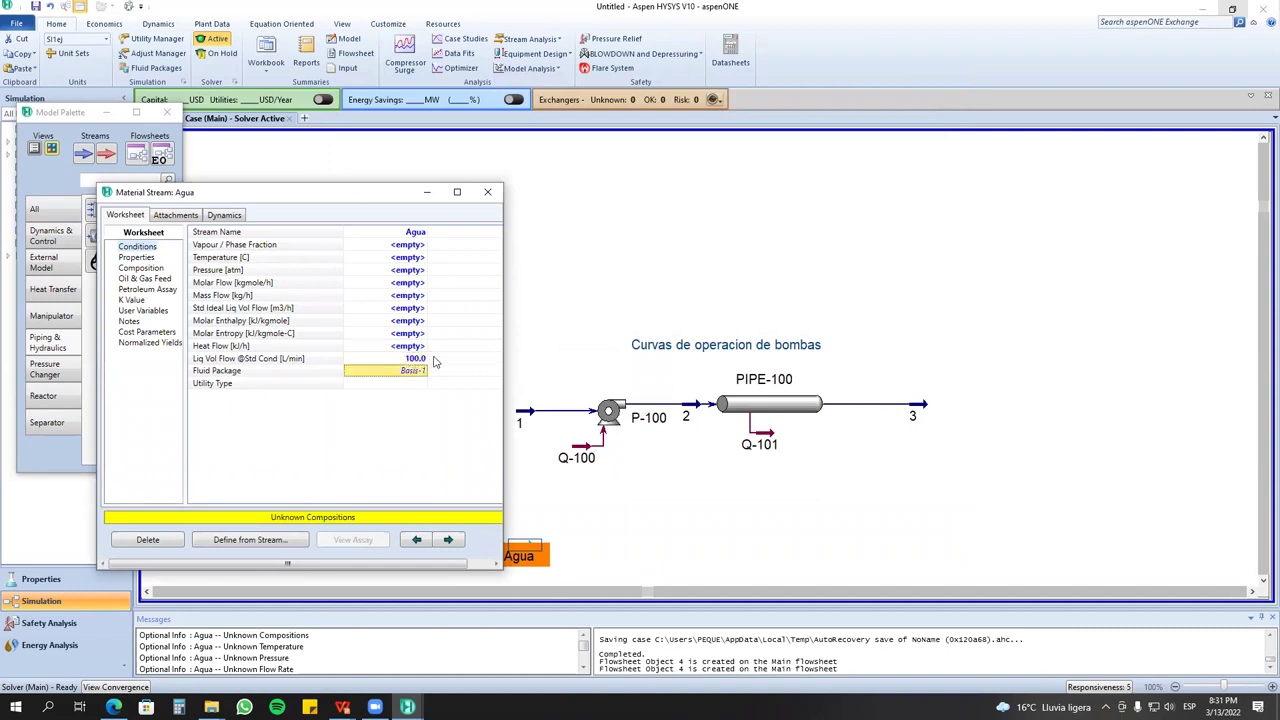
Enter a mole fraction of 1 for H2O in the composition of stream Agua.
left_click(141, 269)
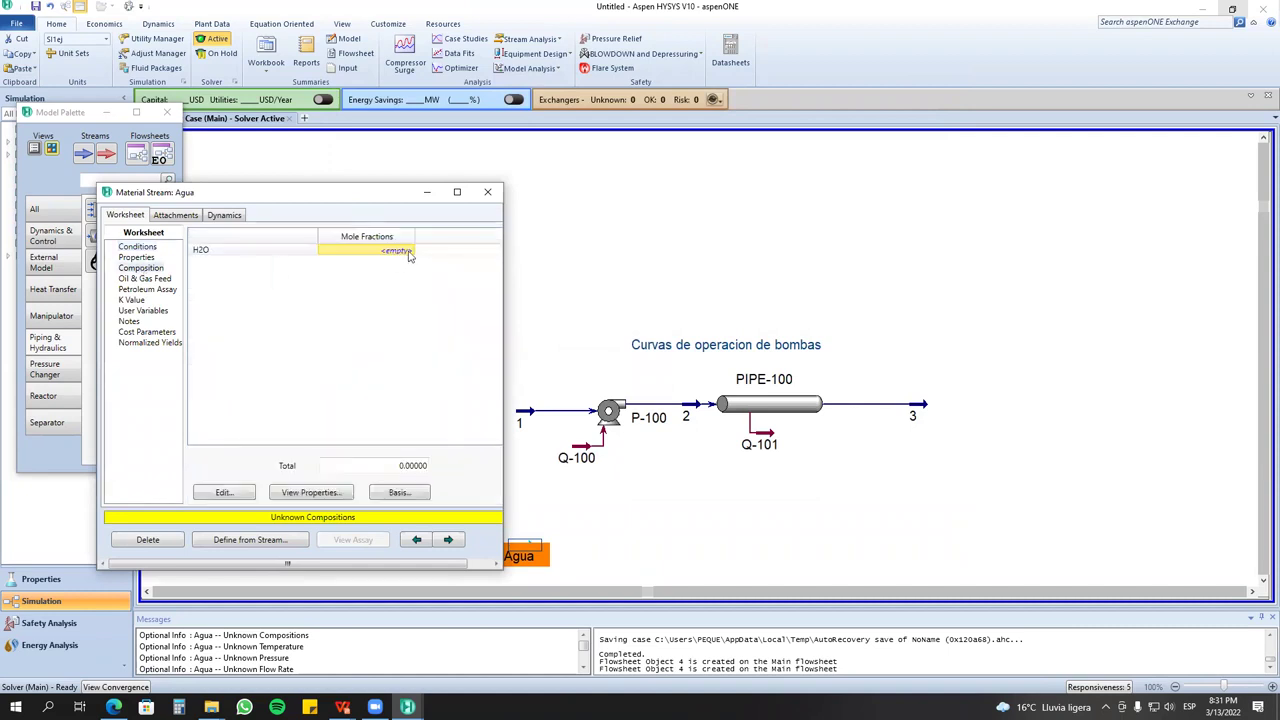
type("1")
key("Return")
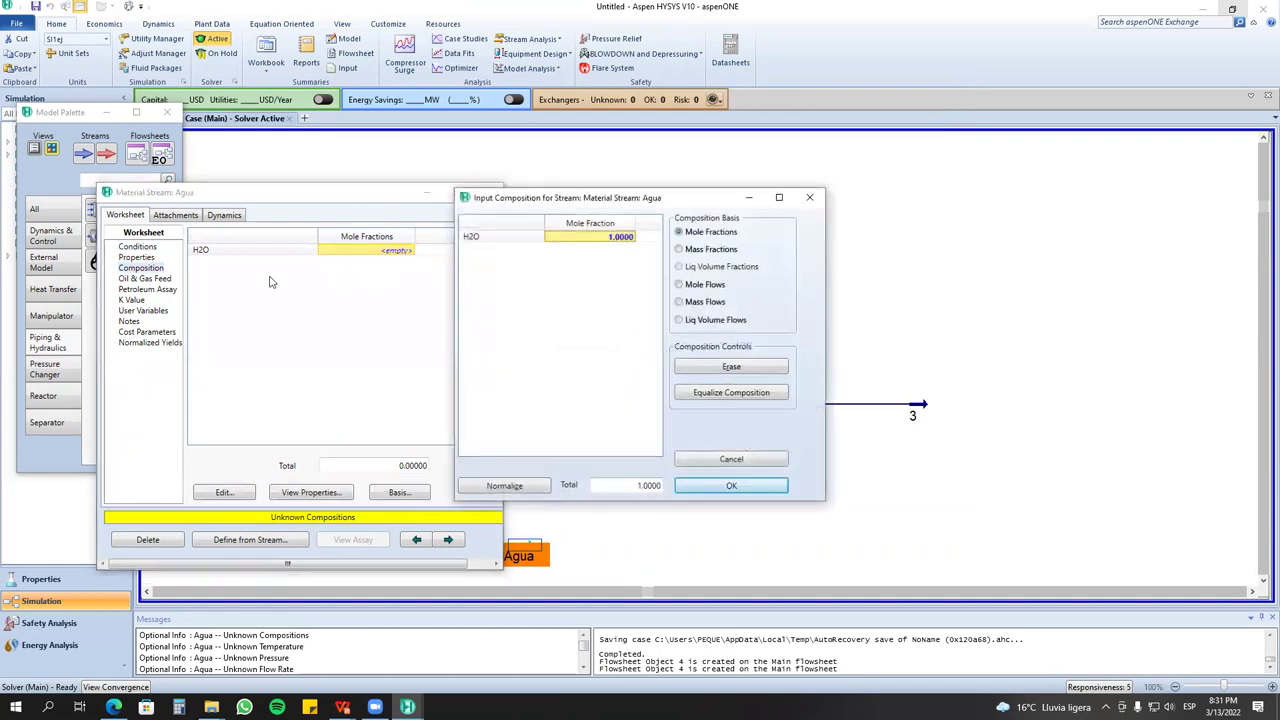
Accept the pure H2O composition for stream Agua and set its temperature to 25 C and its pressure to 1 atm.
left_click(687, 484)
left_click(137, 246)
left_click(407, 258)
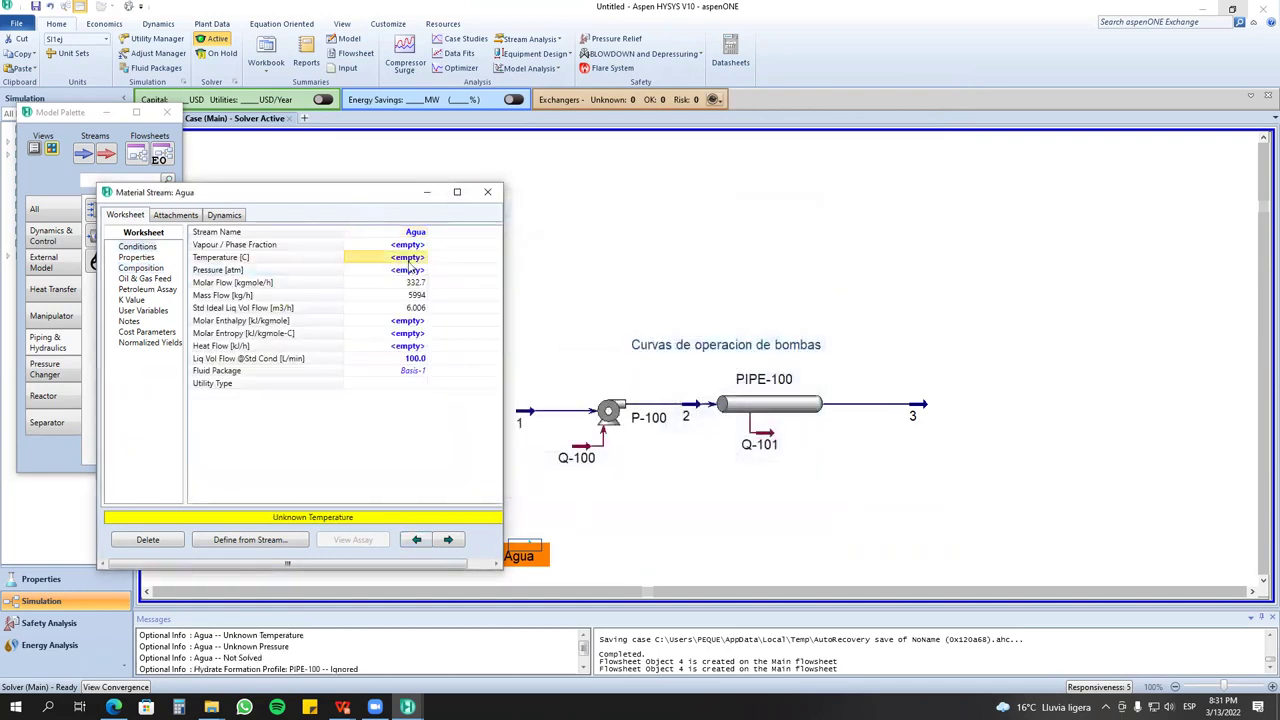
type("25")
key("Return")
type("1")
key("Return")
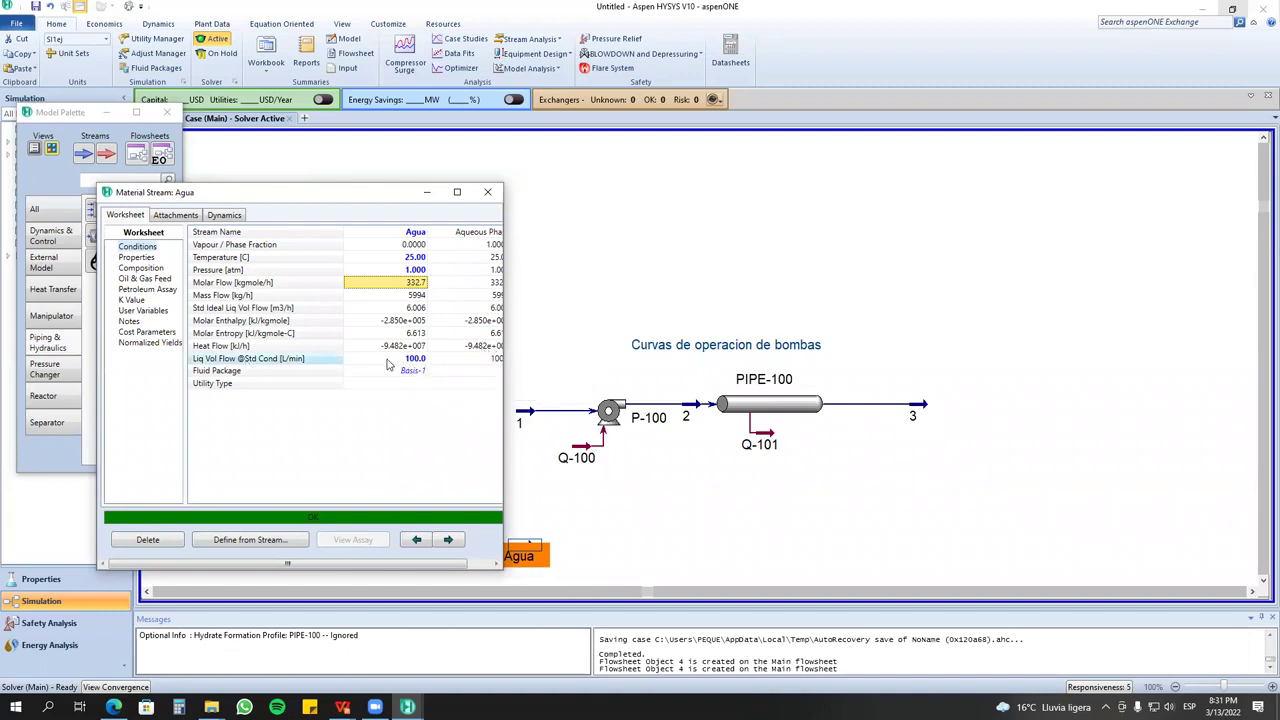
left_click(487, 192)
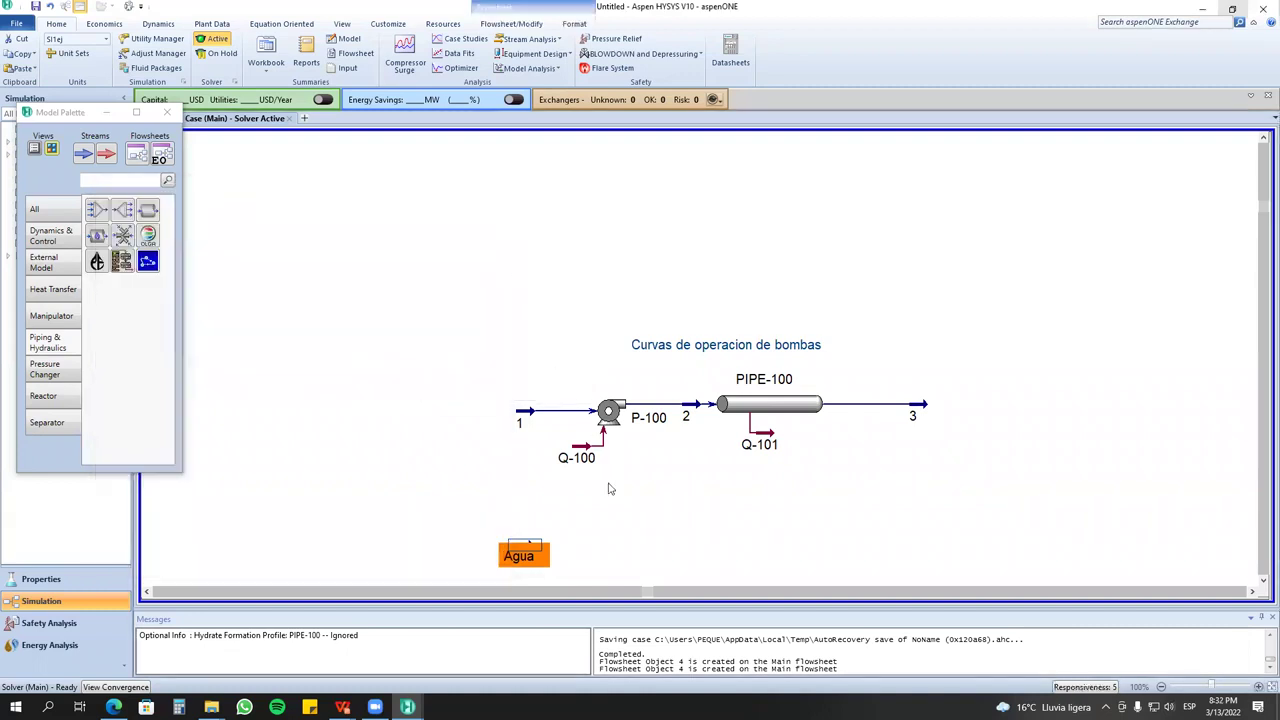
Move the Agua stream to an open area of the flowsheet, below and to the left of the existing pump line.
left_click(646, 526)
left_click(1263, 581)
left_click(1263, 581)
left_click(1263, 581)
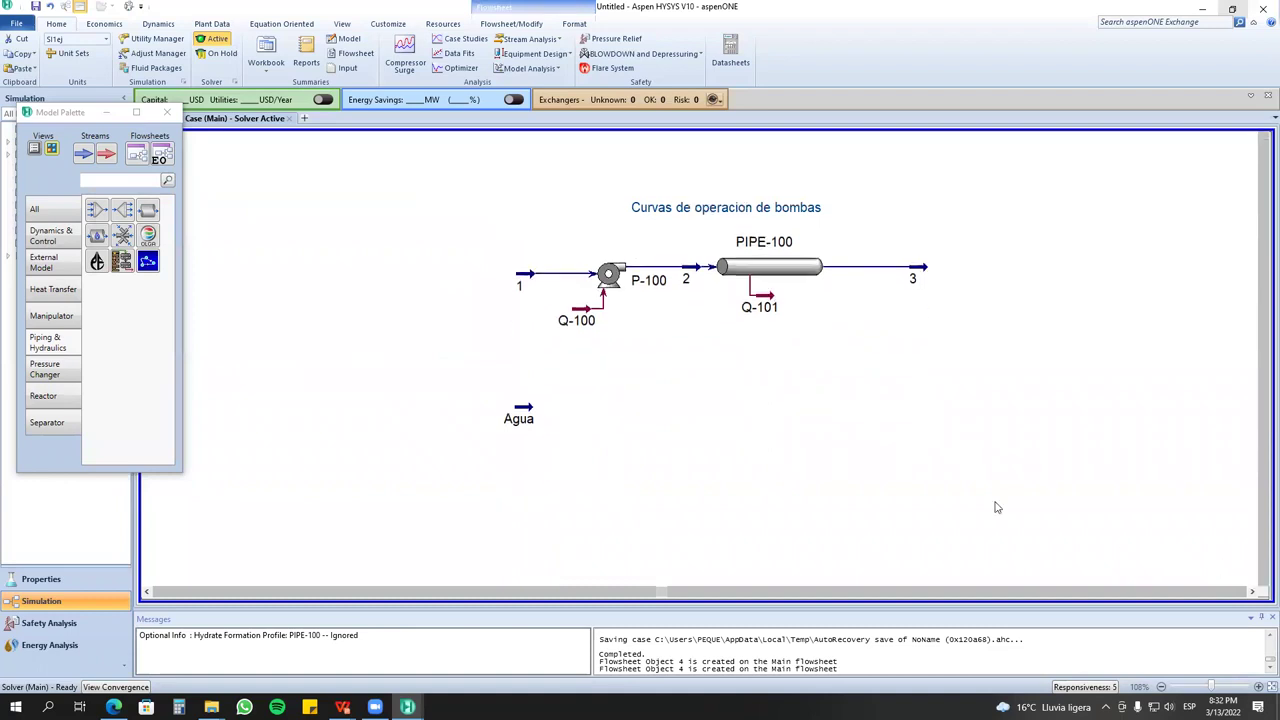
scroll(810, 470, "up", 4)
left_click_drag(435, 418, 348, 465)
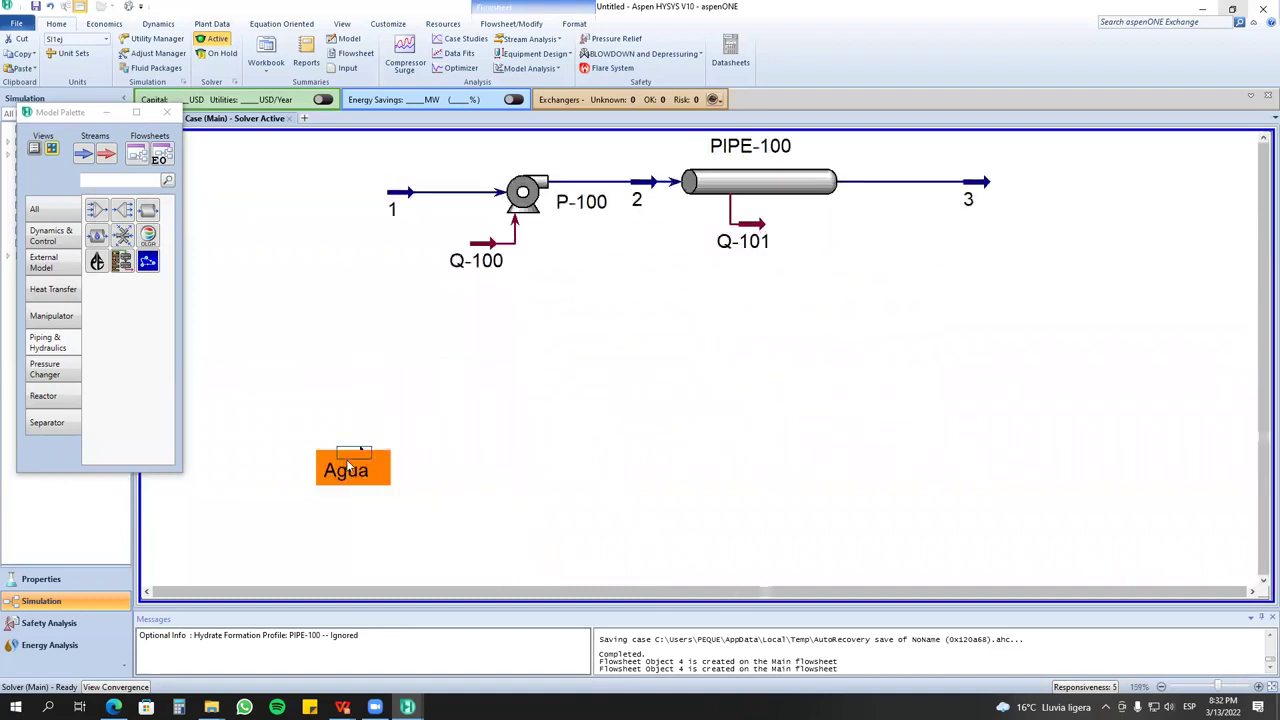
Switch to WPS Office and examine the pump curve workbook and the pump nameplate on the Operacion de Bombas slide.
mouse_move(342, 707)
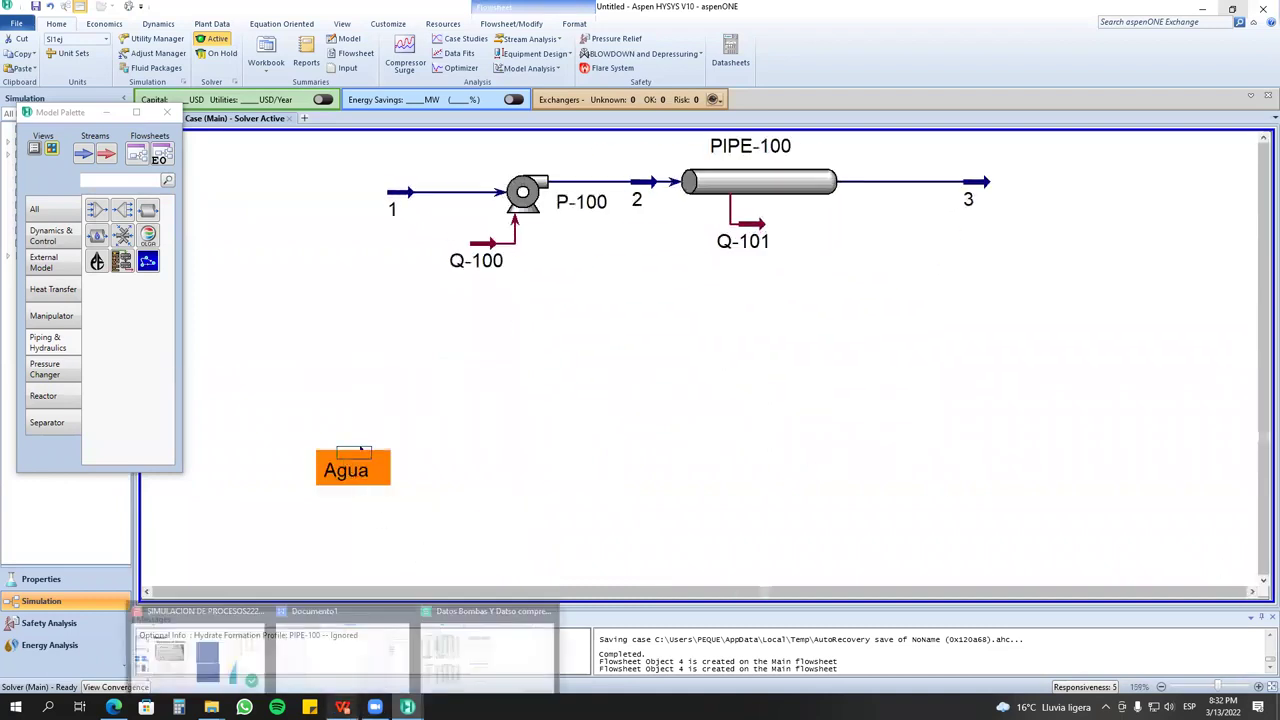
left_click(470, 648)
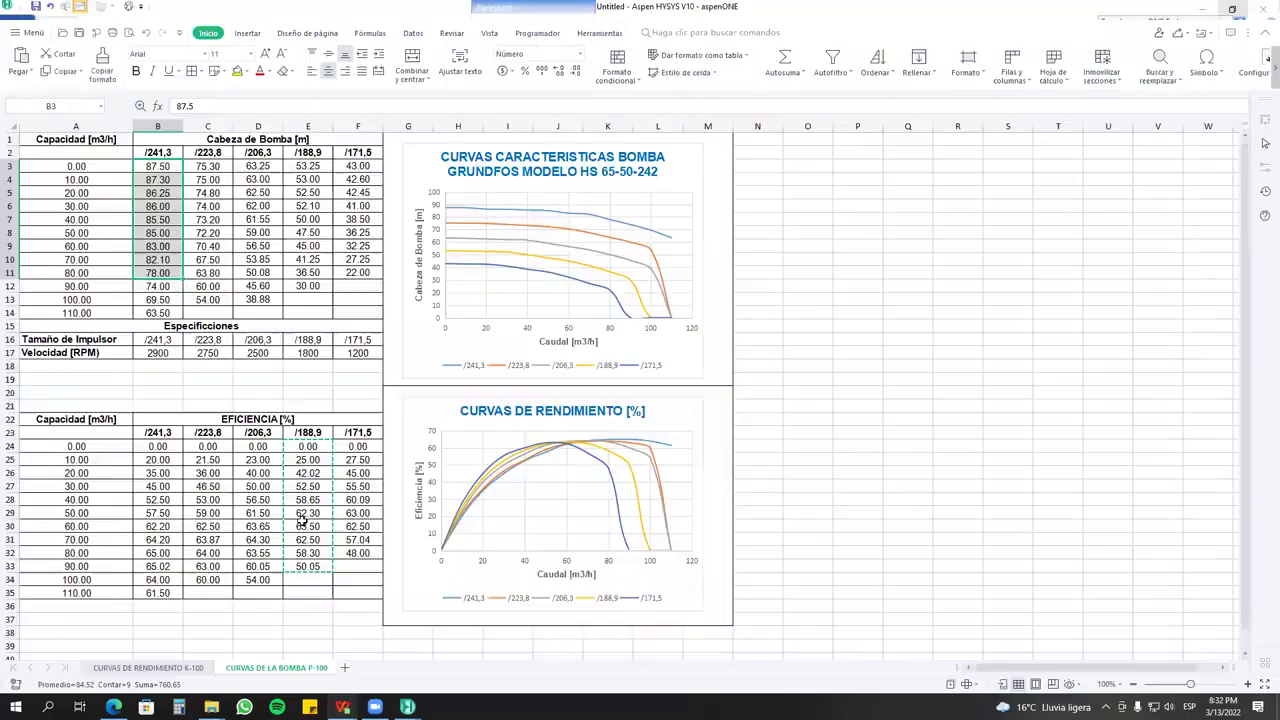
left_click(351, 401)
type("g")
key("BackSpace")
mouse_move(343, 707)
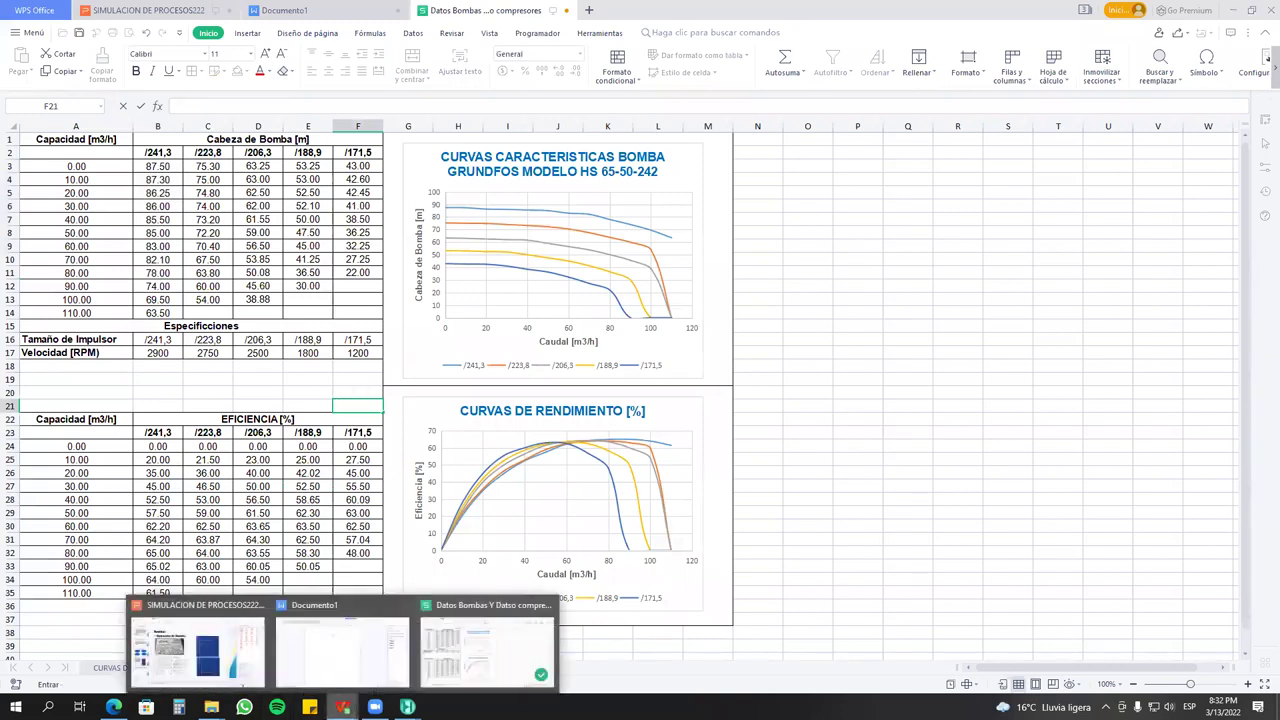
left_click(197, 648)
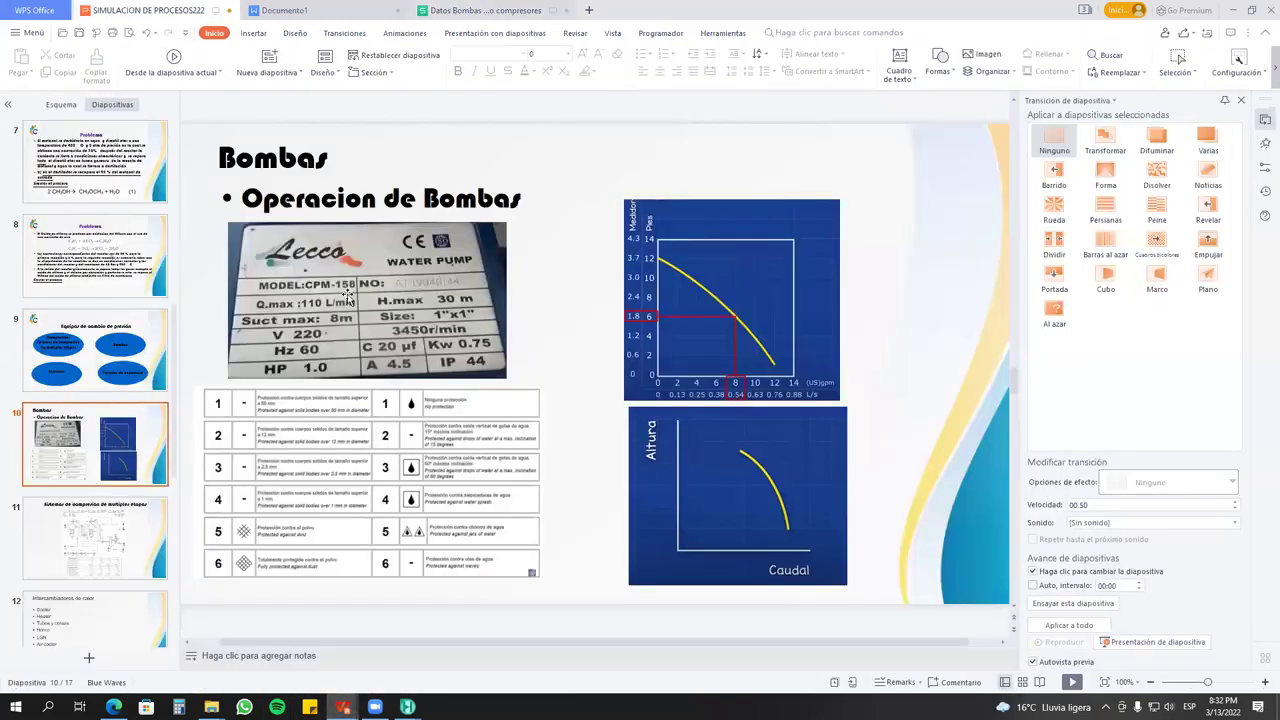
left_click(348, 297)
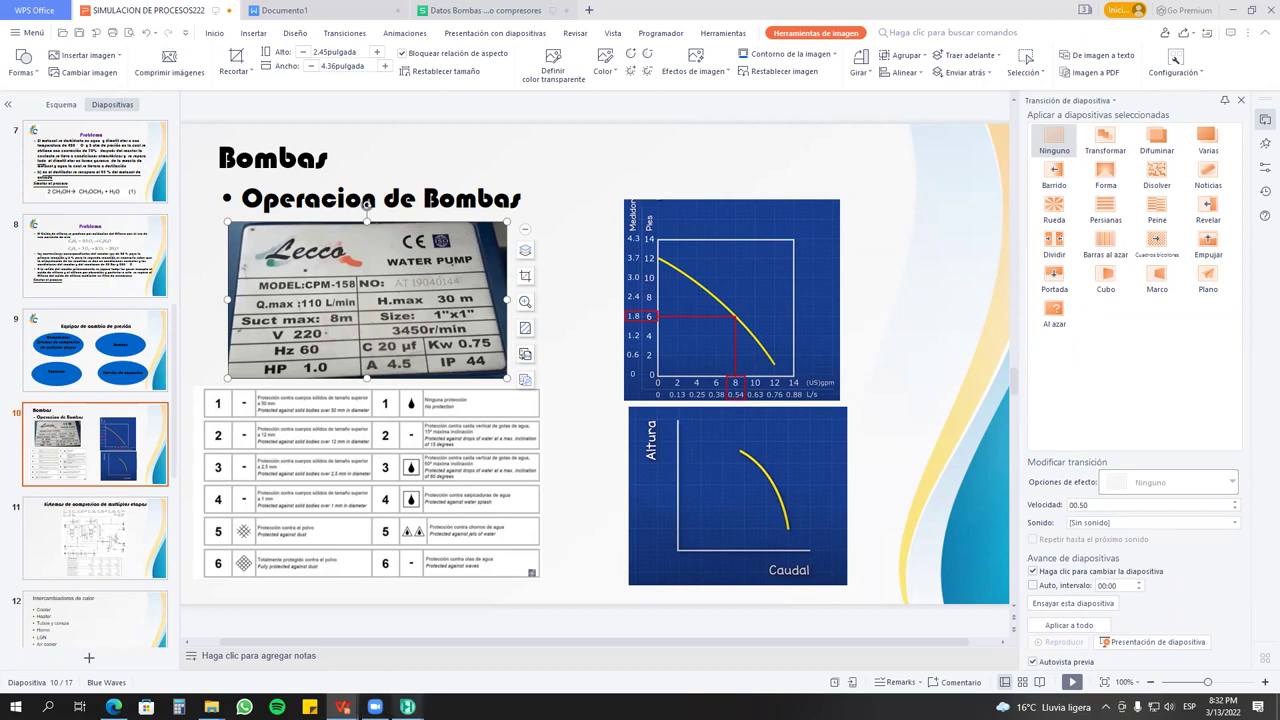
Switch back to Aspen HYSYS and place a new pump beside Agua, with an energy stream below it and a material stream beyond it.
mouse_move(407, 707)
left_click(528, 606)
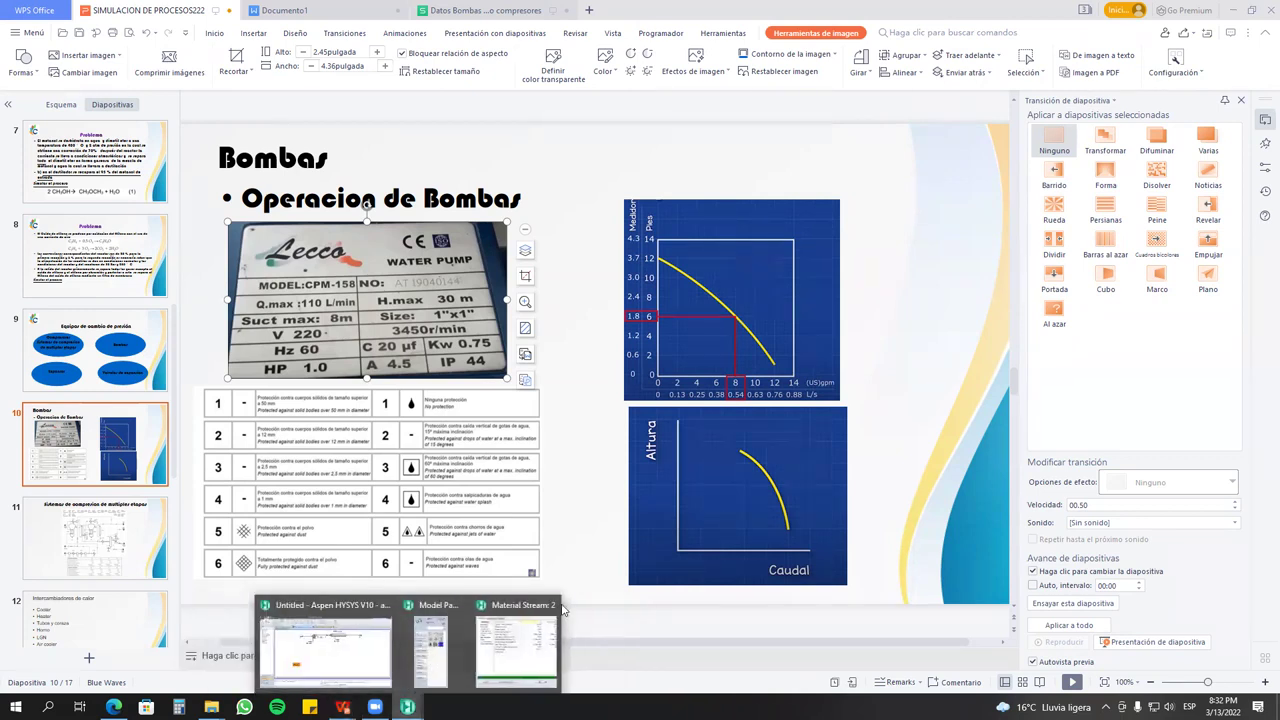
left_click(565, 608)
left_click(396, 633)
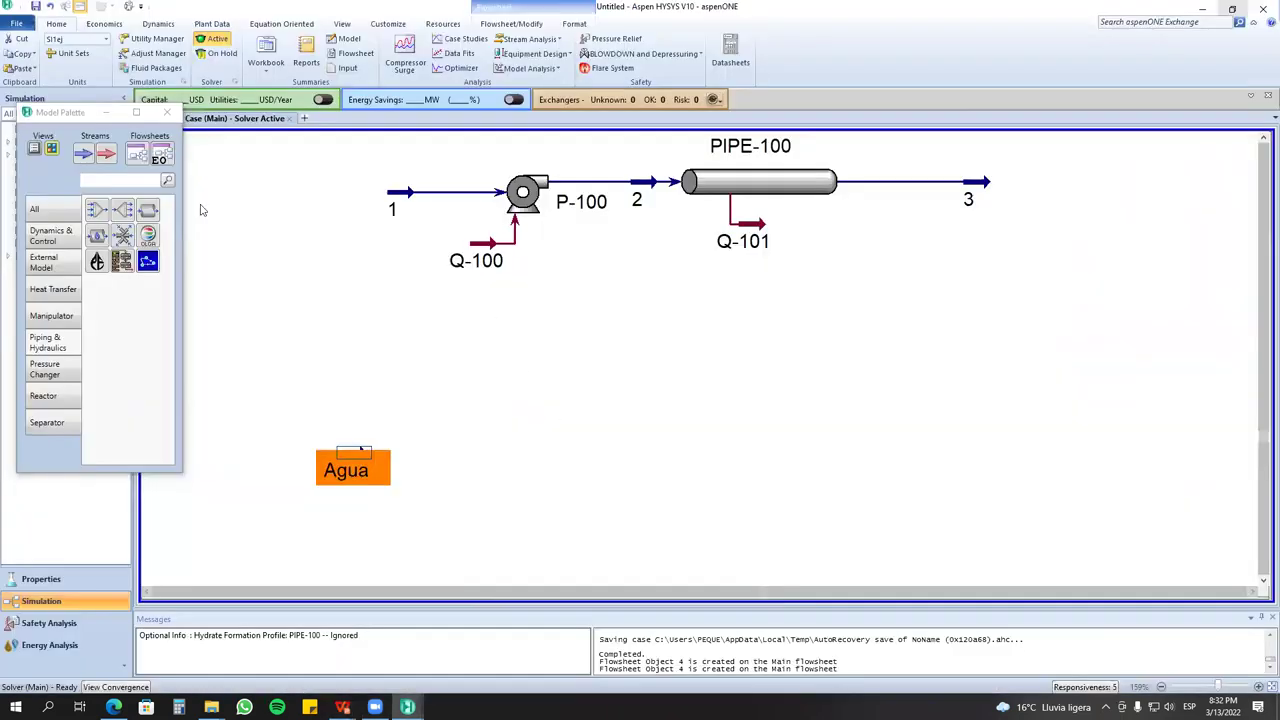
left_click(63, 369)
left_click_drag(96, 217, 414, 500)
left_click_drag(107, 155, 417, 537)
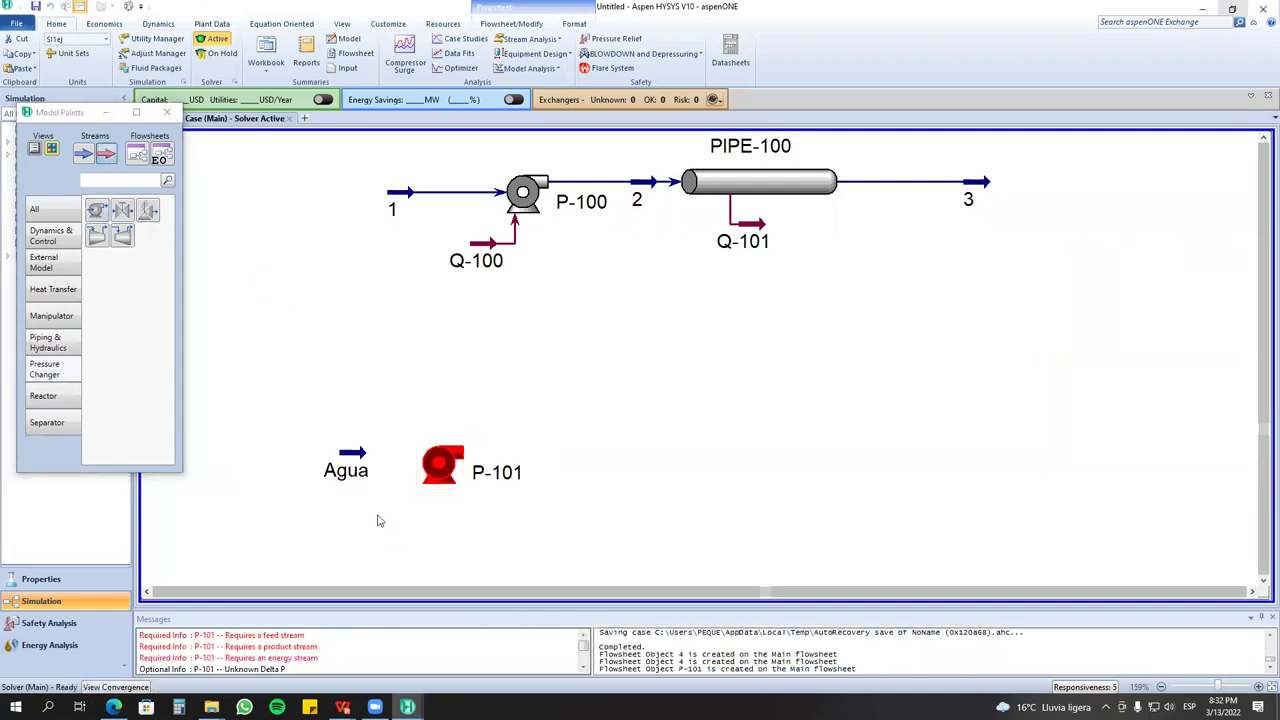
left_click_drag(83, 153, 578, 460)
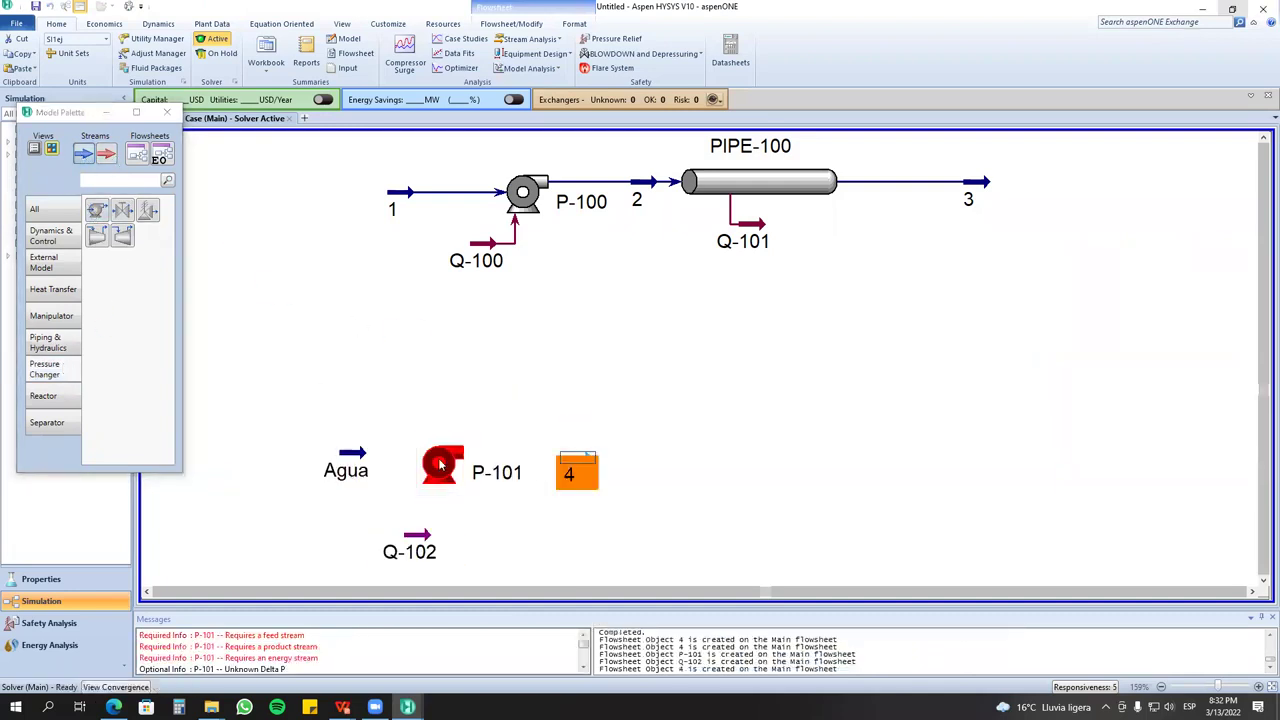
Connect pump P-101 with Agua as the inlet, stream 4 as the outlet and Q-102 as the energy stream.
double_click(442, 465)
left_click(206, 231)
left_click(118, 278)
left_click(403, 208)
left_click(330, 237)
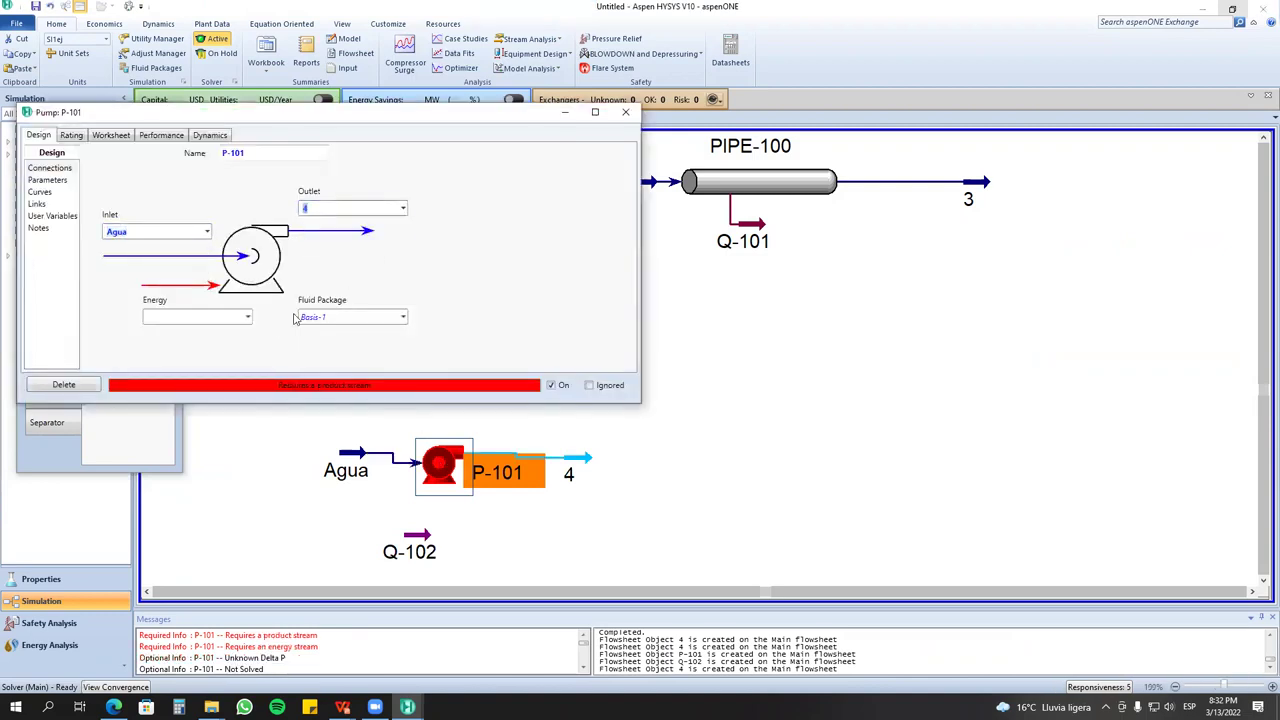
left_click(247, 316)
left_click(228, 348)
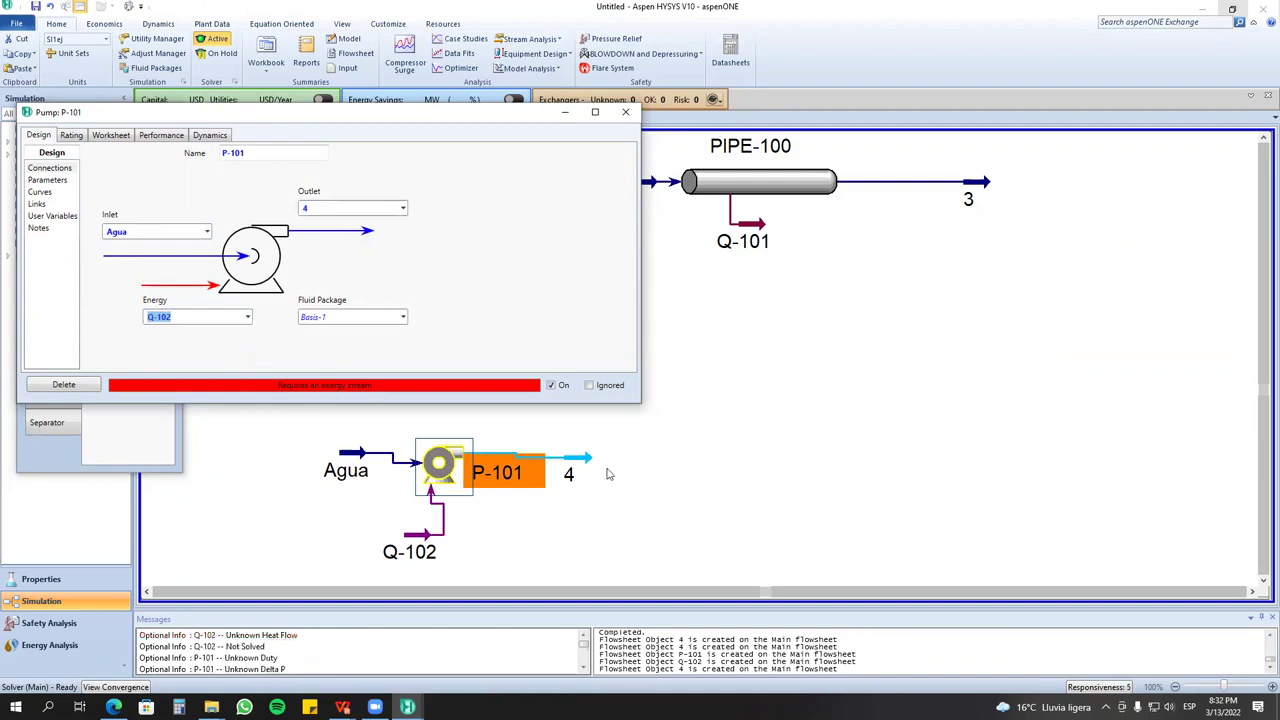
left_click(661, 464)
Open the Generate Curve Options for pump P-101 and place the form beside the list of characteristic curves.
left_click(48, 180)
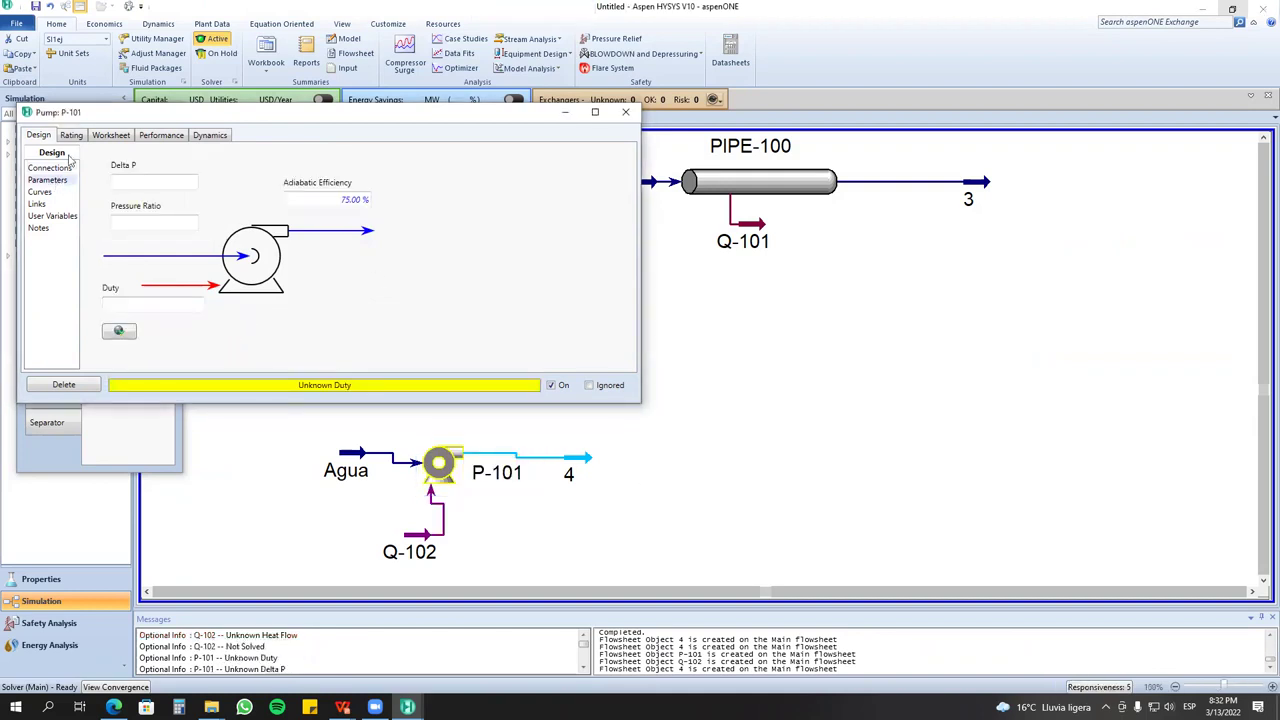
left_click(50, 168)
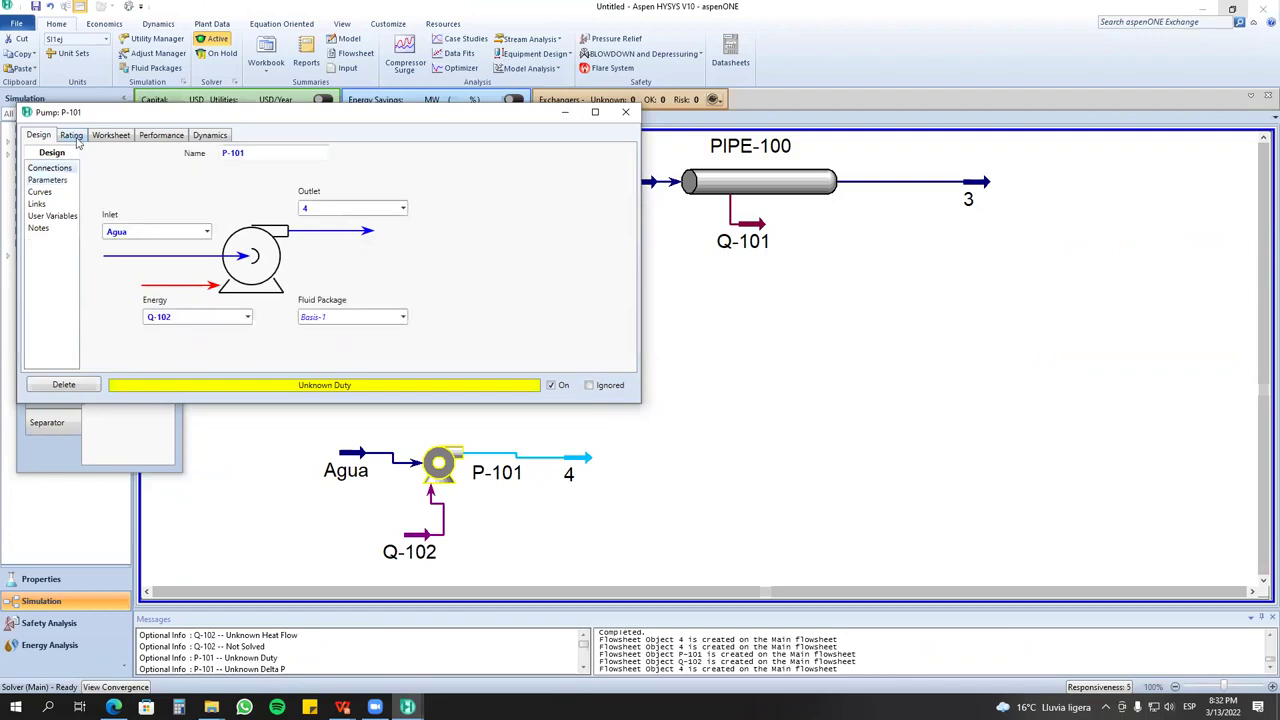
left_click(74, 138)
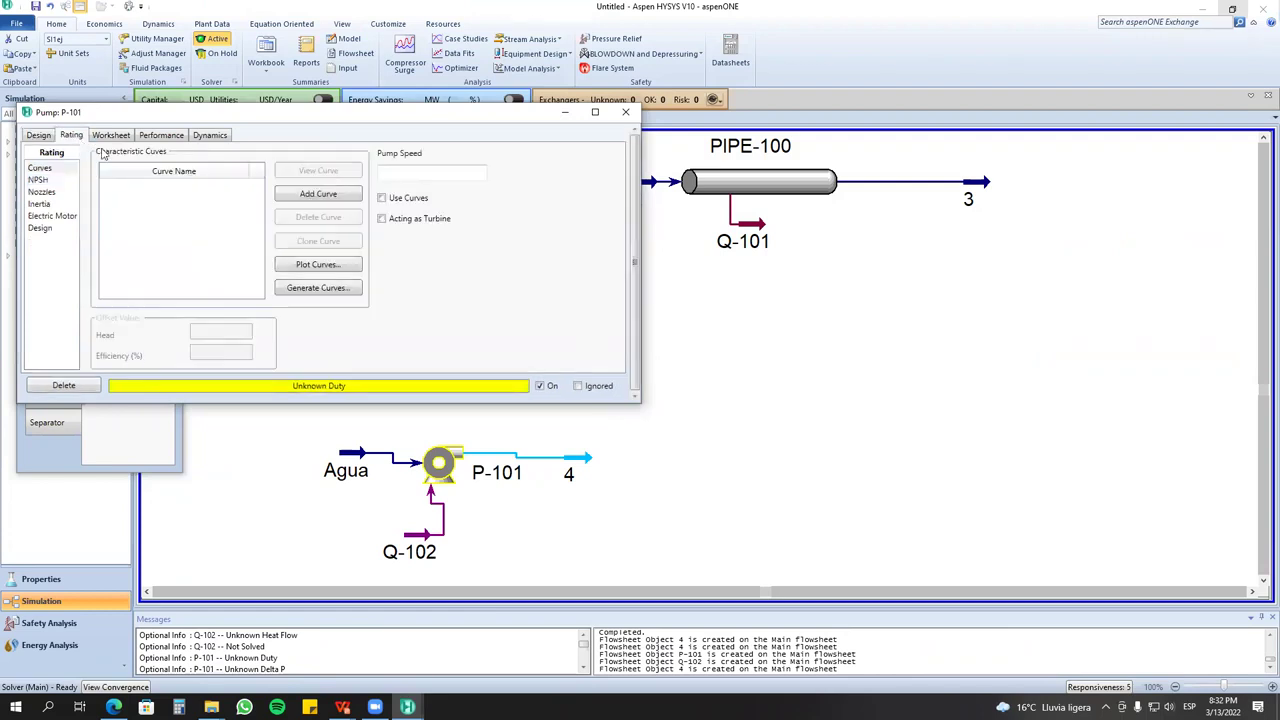
left_click(320, 289)
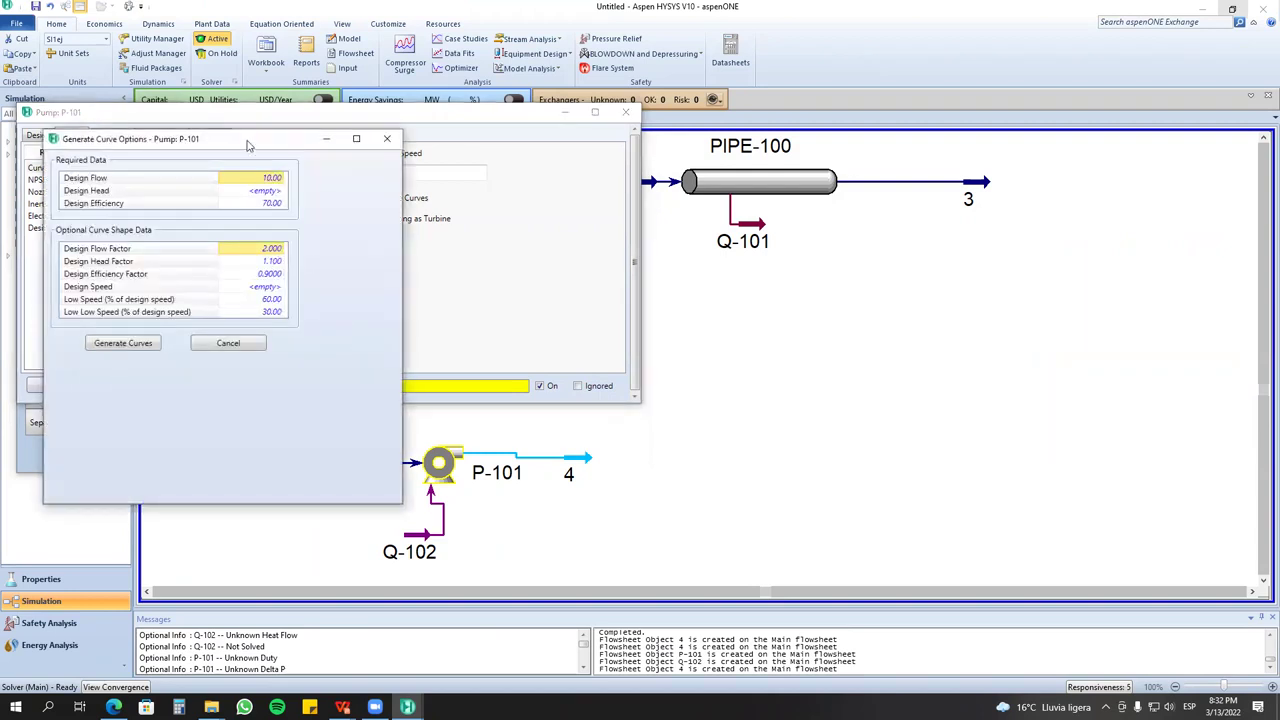
left_click_drag(250, 145, 649, 161)
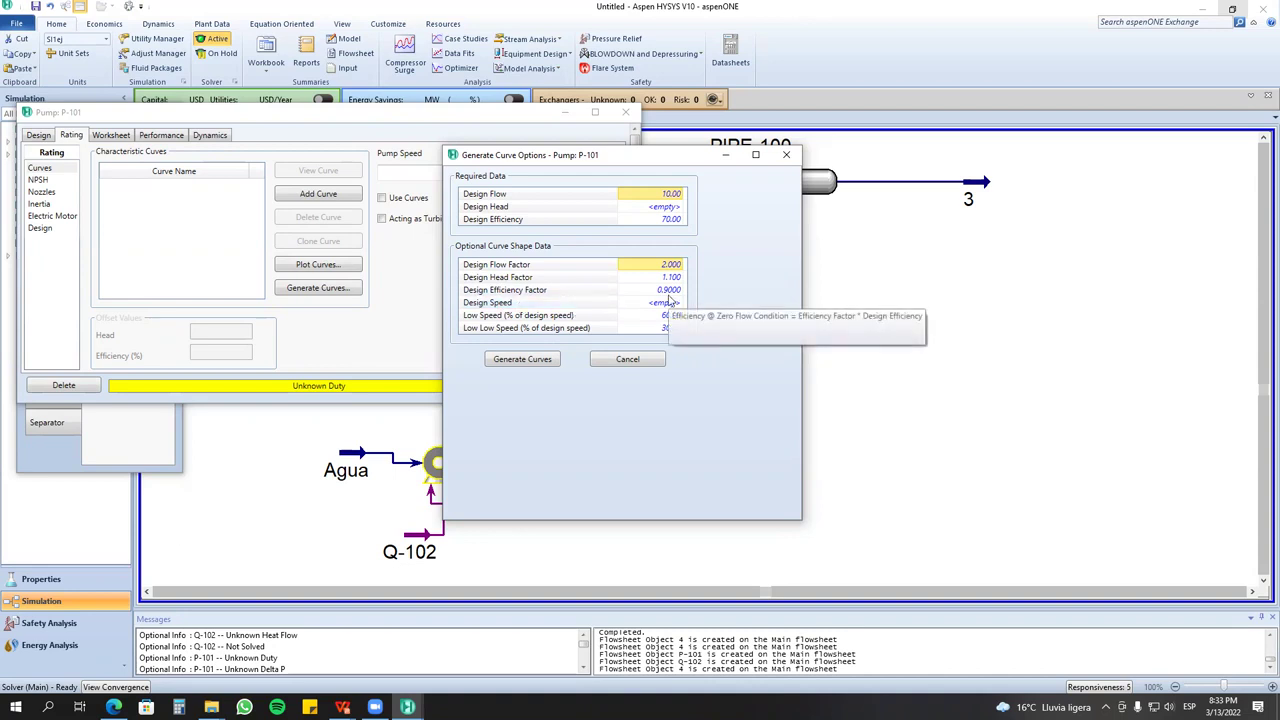
Switch to the presentation in WPS Office and copy the upper pump curve picture from the Operacion de Bombas slide.
left_click(343, 707)
left_click(196, 645)
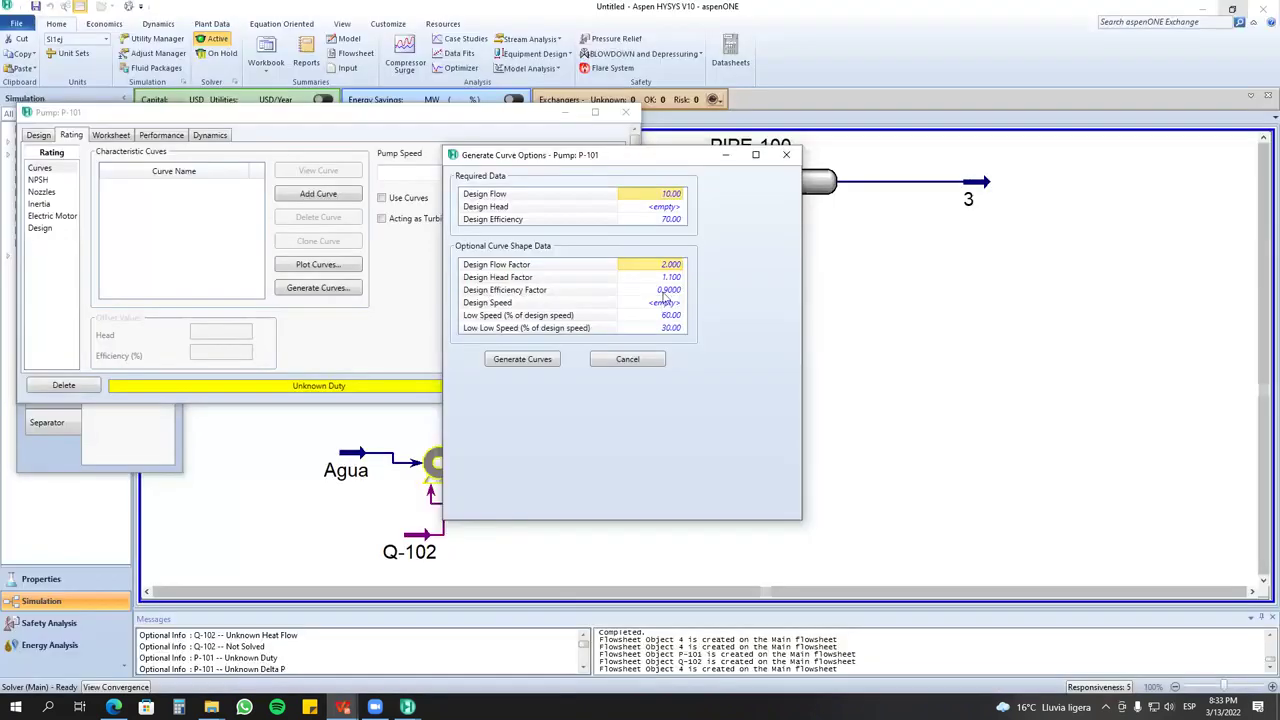
left_click(1230, 9)
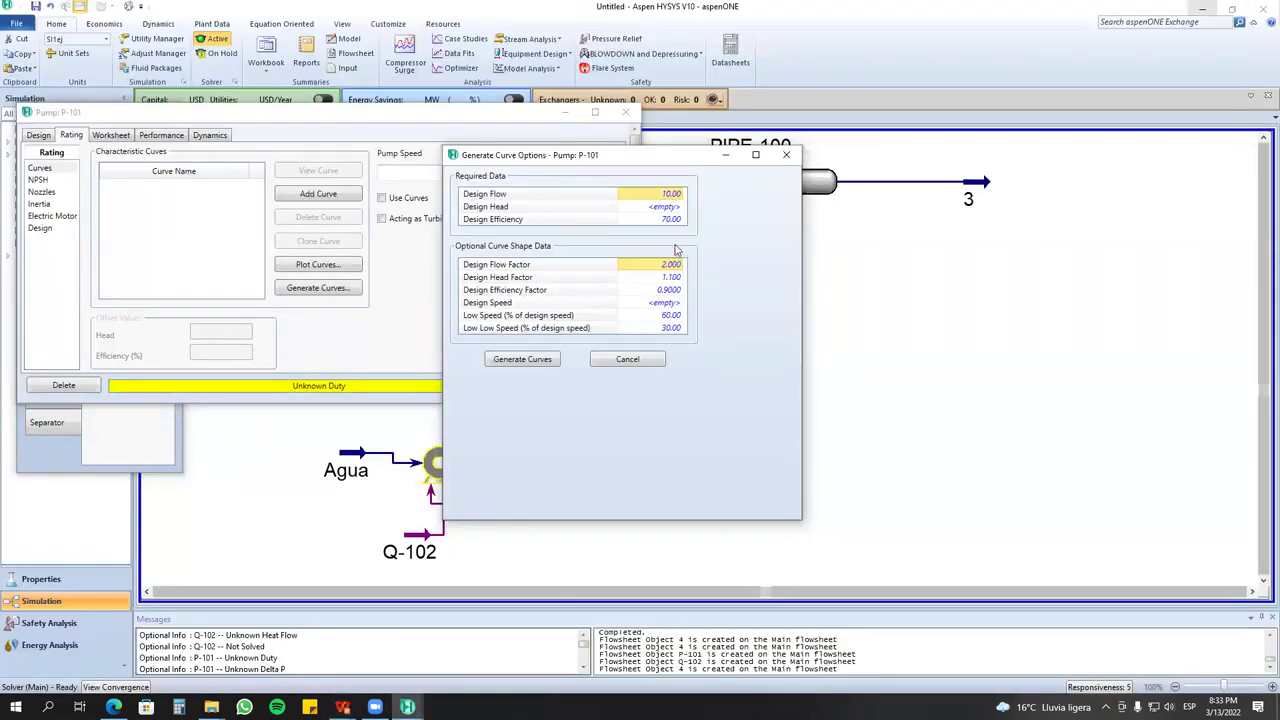
left_click(343, 707)
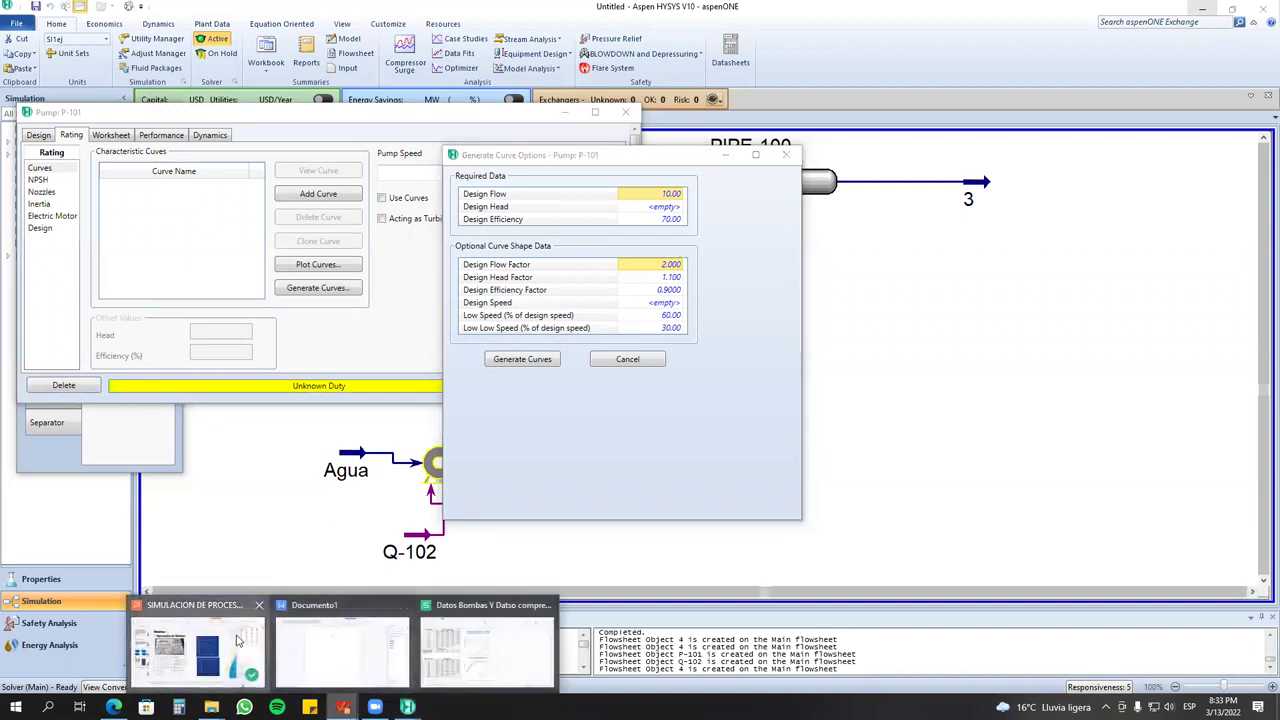
left_click(240, 642)
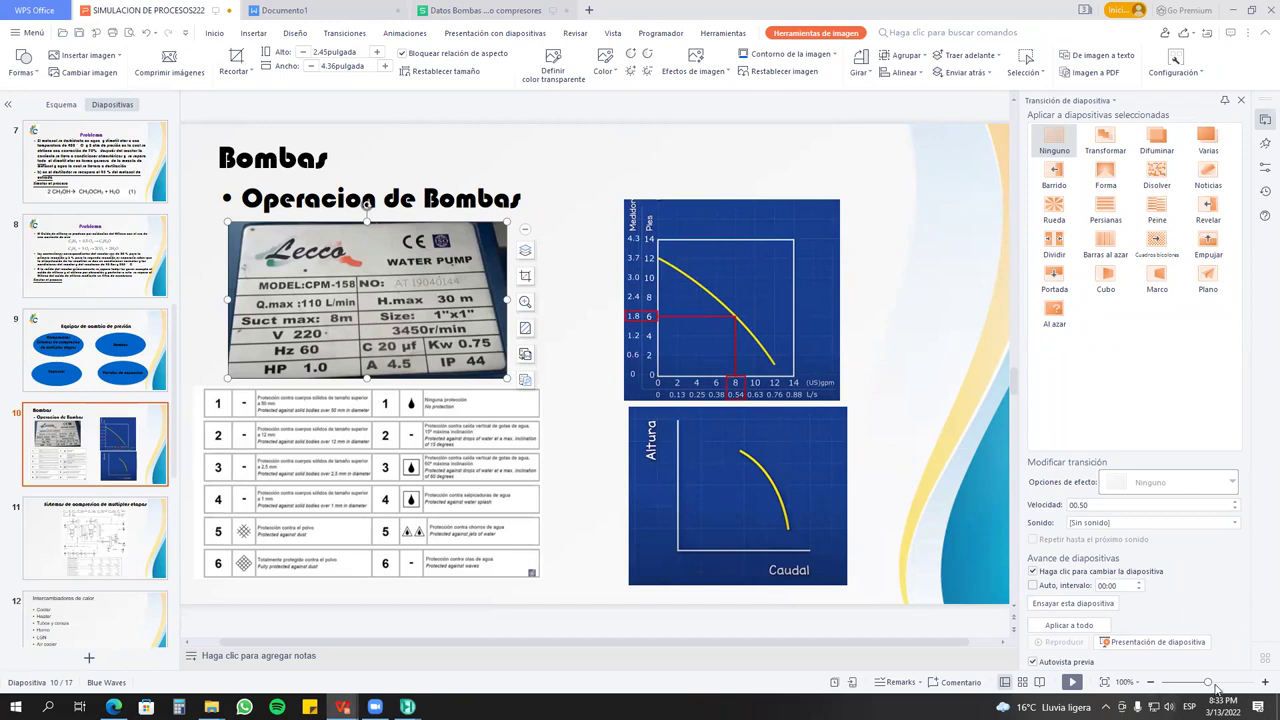
left_click(703, 275)
right_click(703, 275)
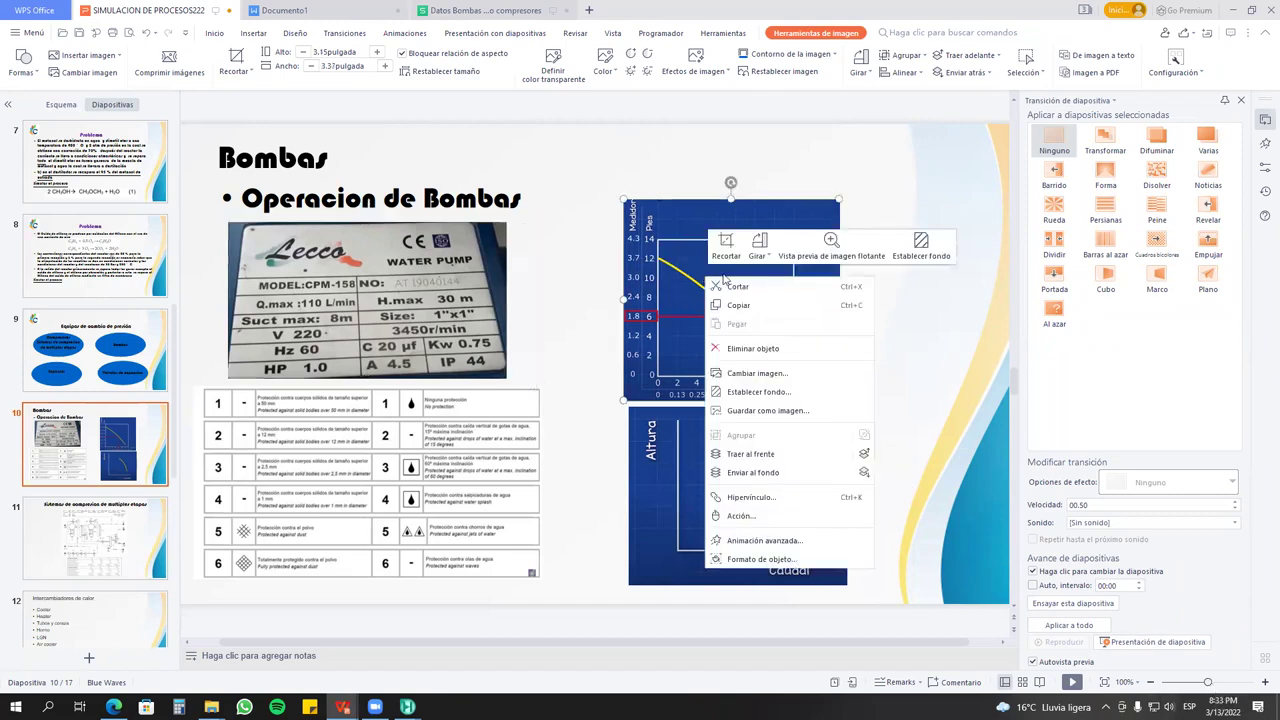
left_click(727, 302)
Open Paint, paste the copied pump curve picture, move it towards the middle of the canvas and enlarge it.
left_click(47, 707)
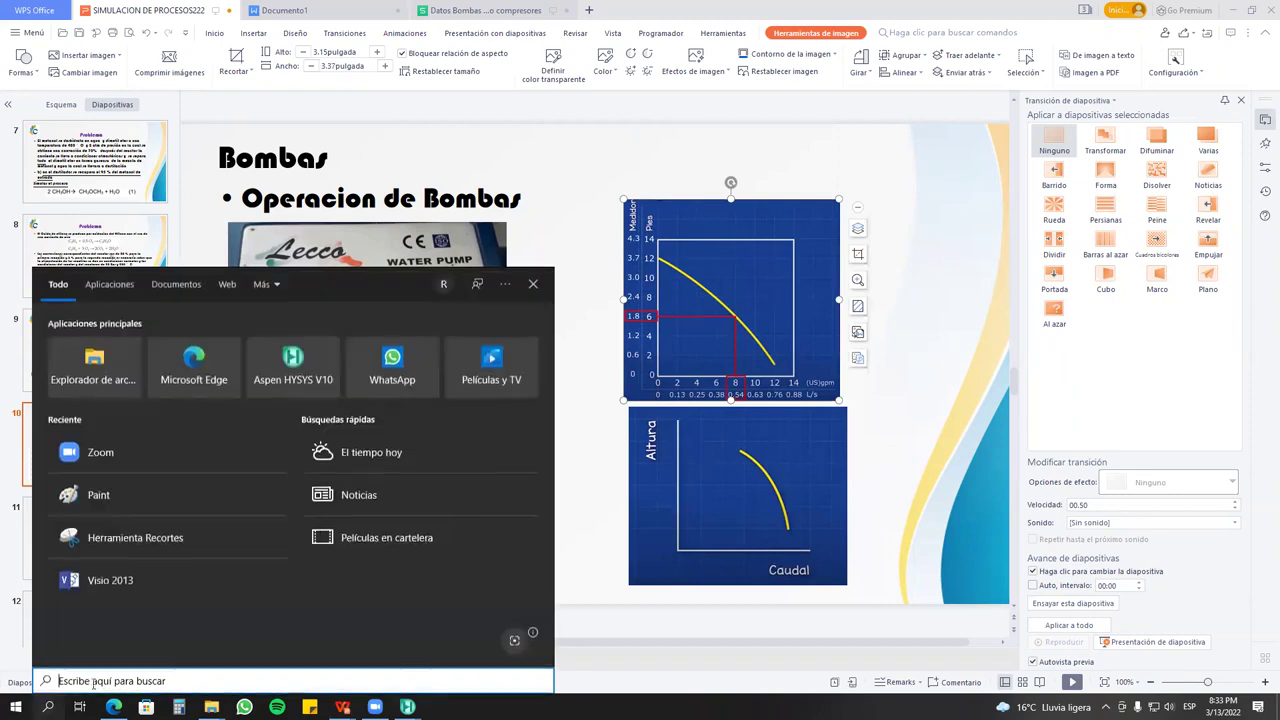
left_click(154, 491)
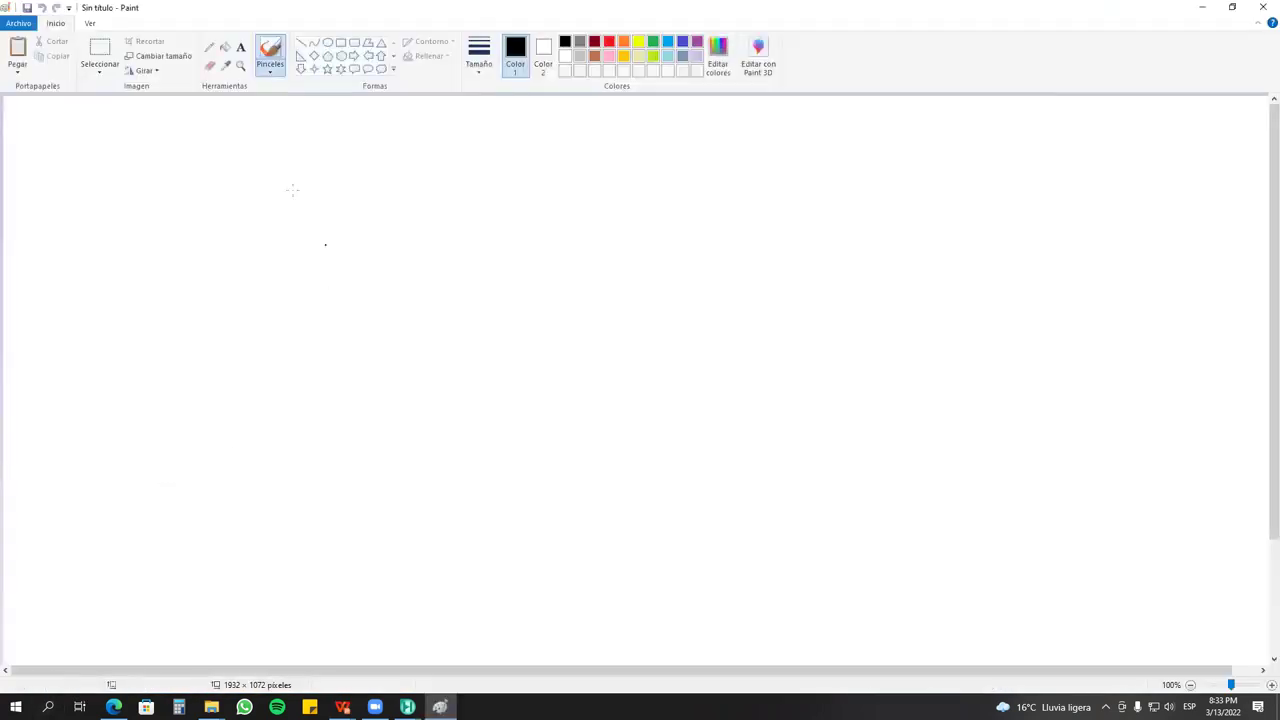
left_click(17, 50)
left_click_drag(133, 167, 486, 325)
left_click_drag(536, 436, 716, 544)
left_click(863, 443)
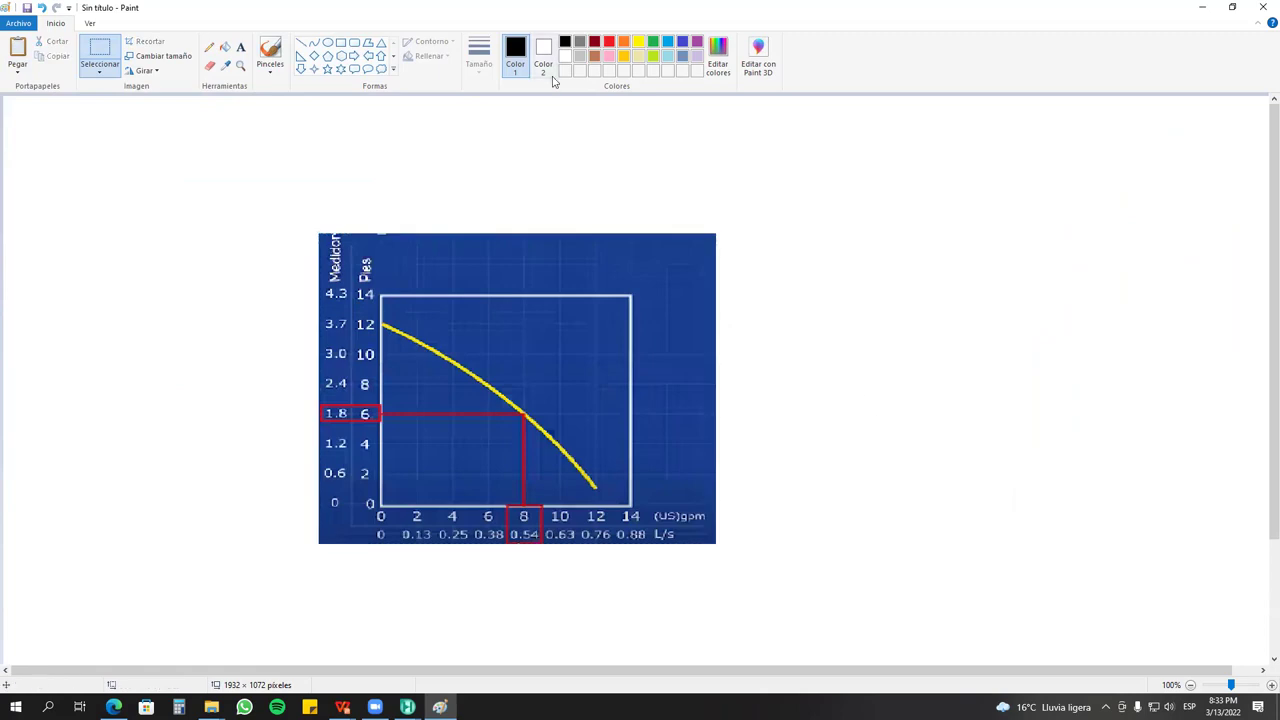
Draw black circles around the curve's start at 12 feet and around the flow axis near 12 gpm.
left_click(328, 42)
left_click_drag(364, 310, 396, 341)
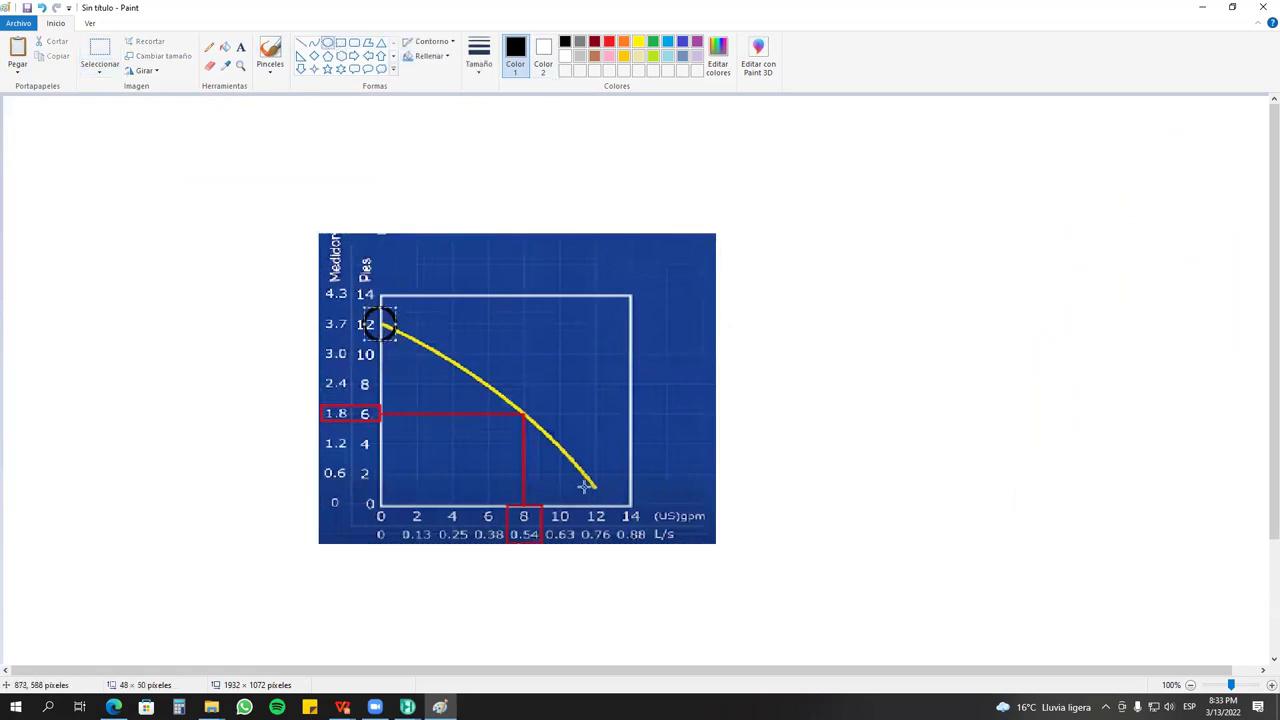
mouse_move(593, 490)
left_mouse_down()
mouse_move(636, 538)
mouse_move(624, 534)
left_mouse_up()
left_click(858, 455)
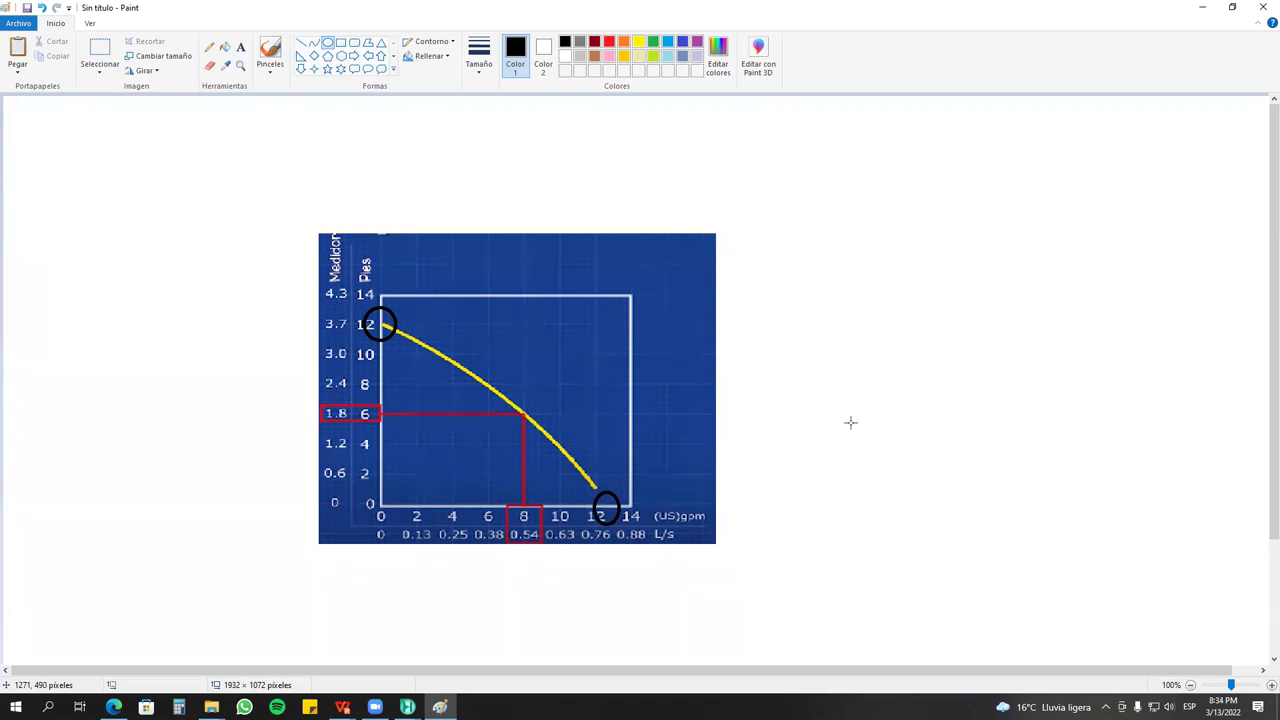
Compare the pump's Generate Curve Options in Aspen HYSYS with the nameplate and curves on the Operacion de Bombas slide.
mouse_move(408, 705)
left_click(262, 645)
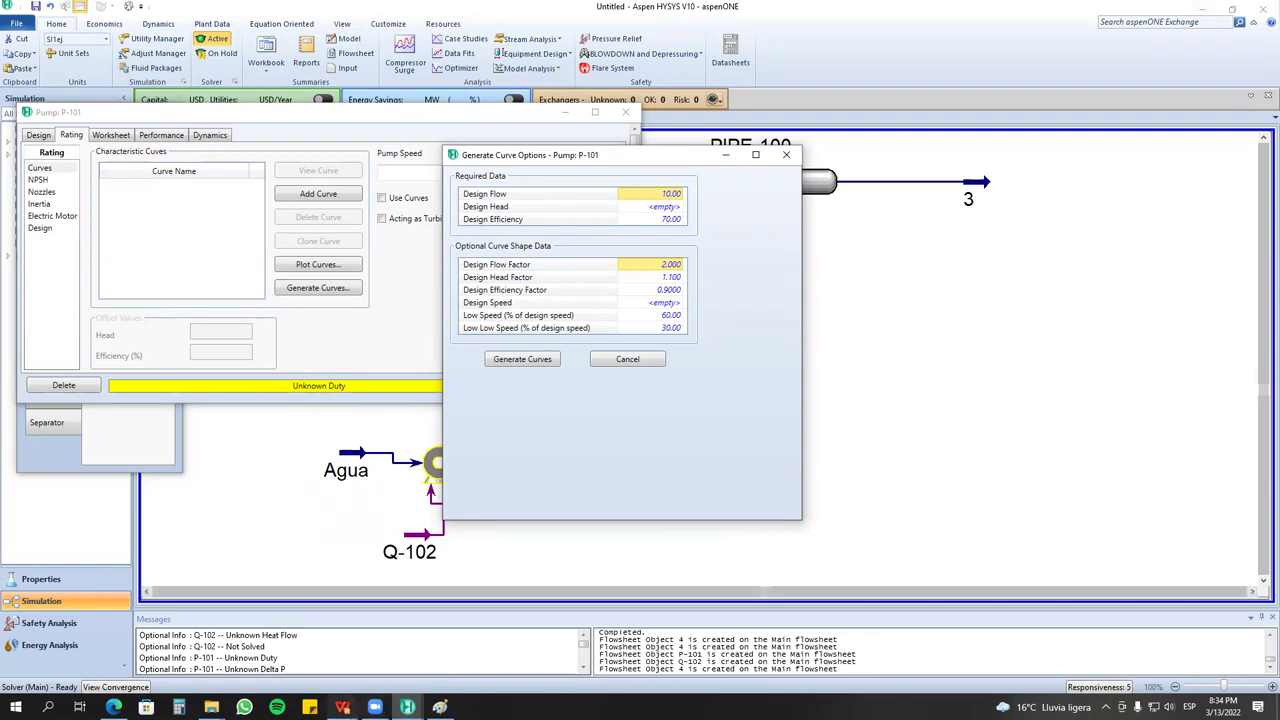
left_click(342, 707)
left_click(224, 648)
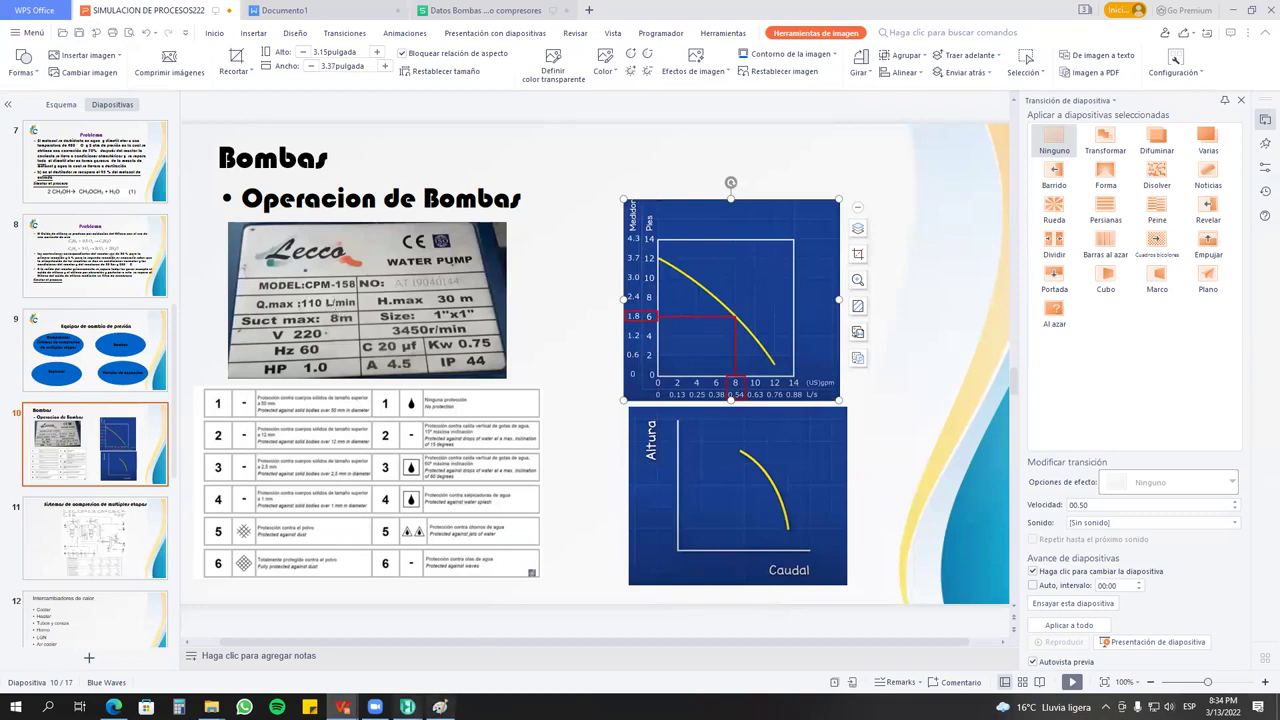
mouse_move(407, 707)
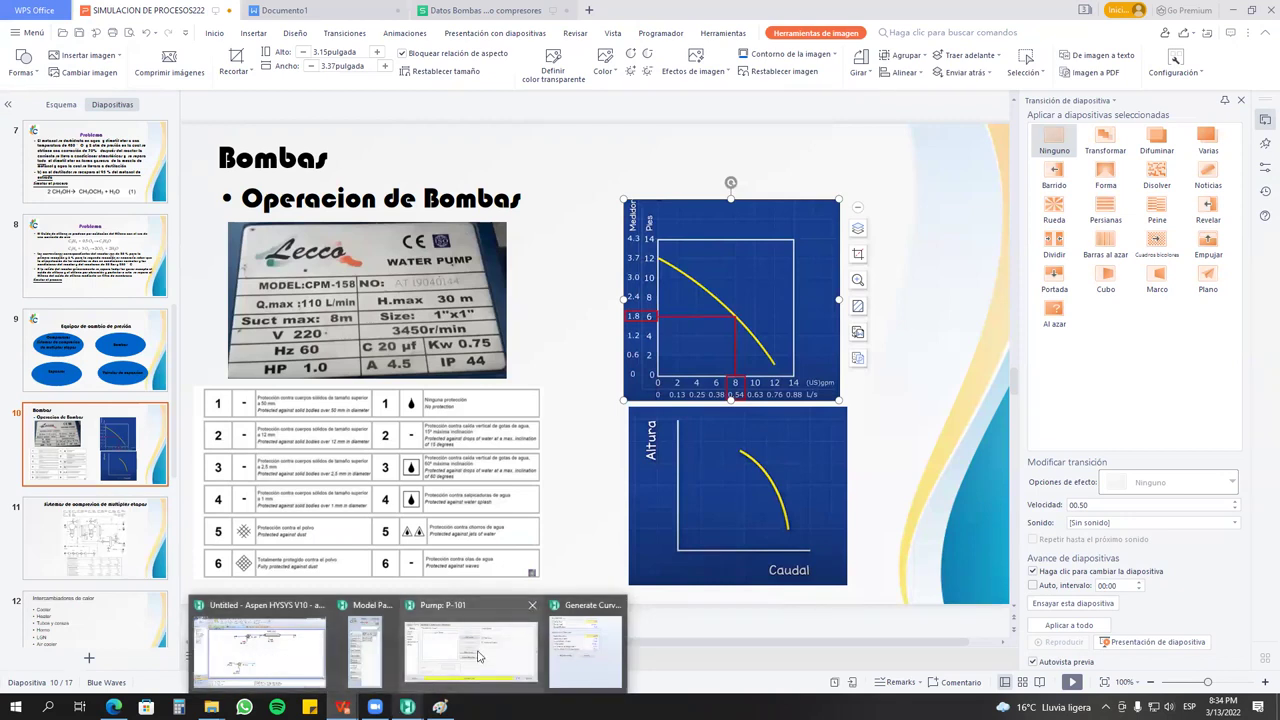
left_click(565, 641)
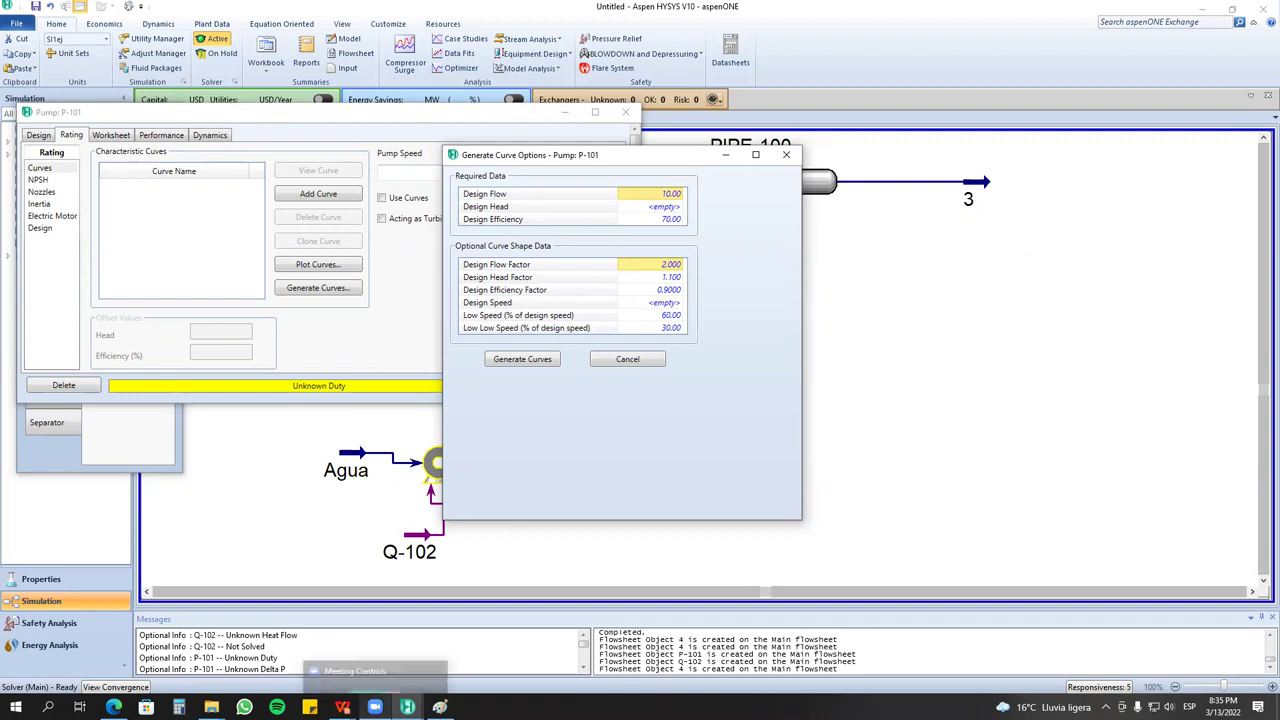
Compare the pump nameplate and curve on the Operacion de Bombas slide, the circled curve in Paint and the Generate Curve Options in Aspen HYSYS.
left_click(342, 707)
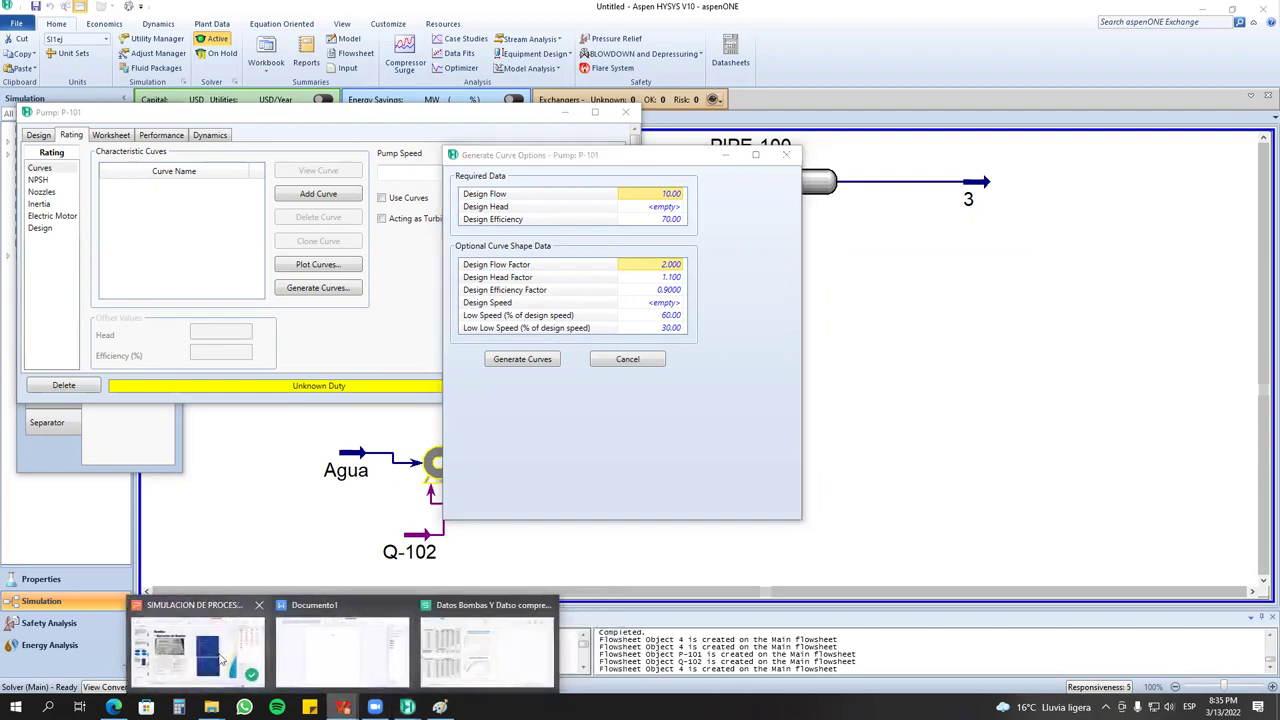
left_click(220, 656)
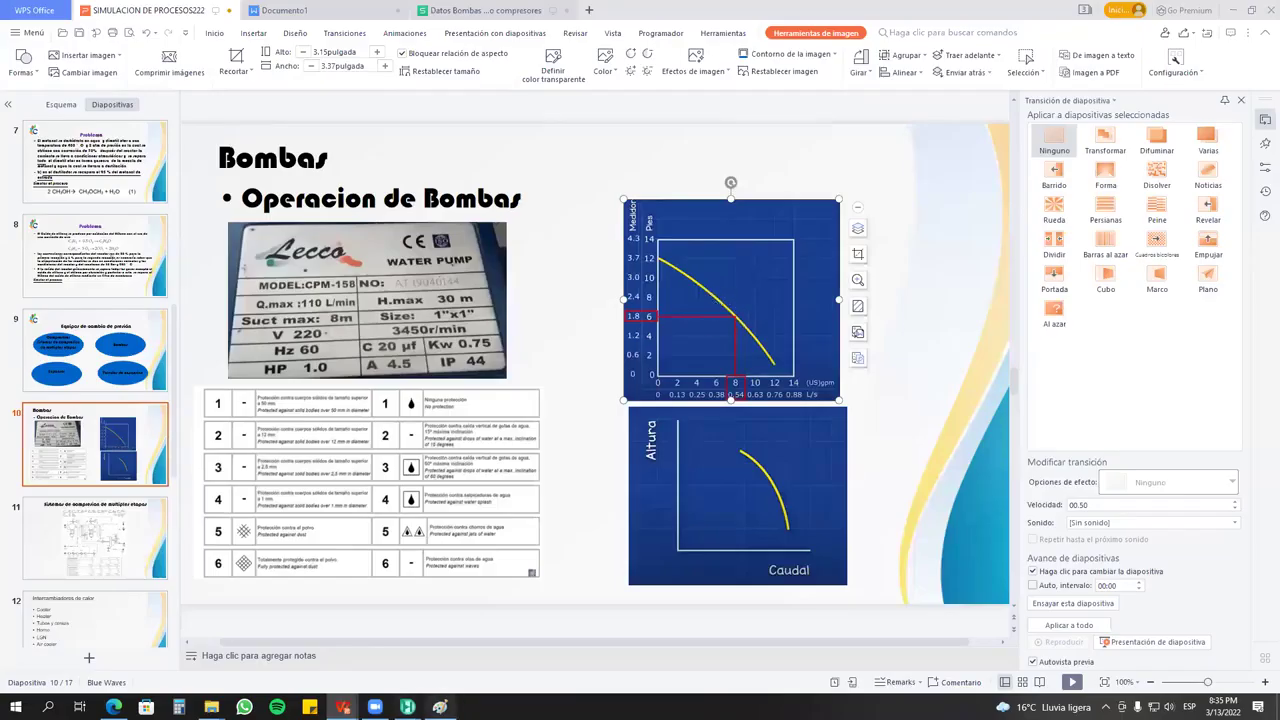
left_click(440, 707)
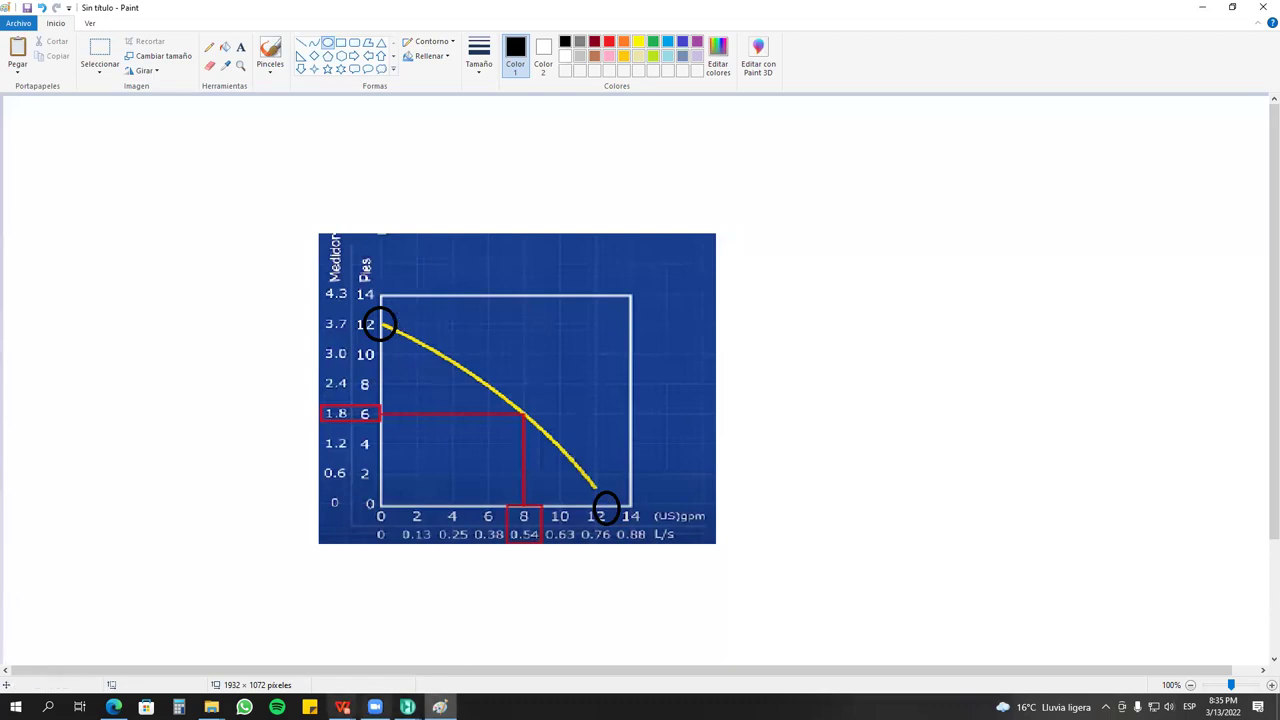
mouse_move(342, 707)
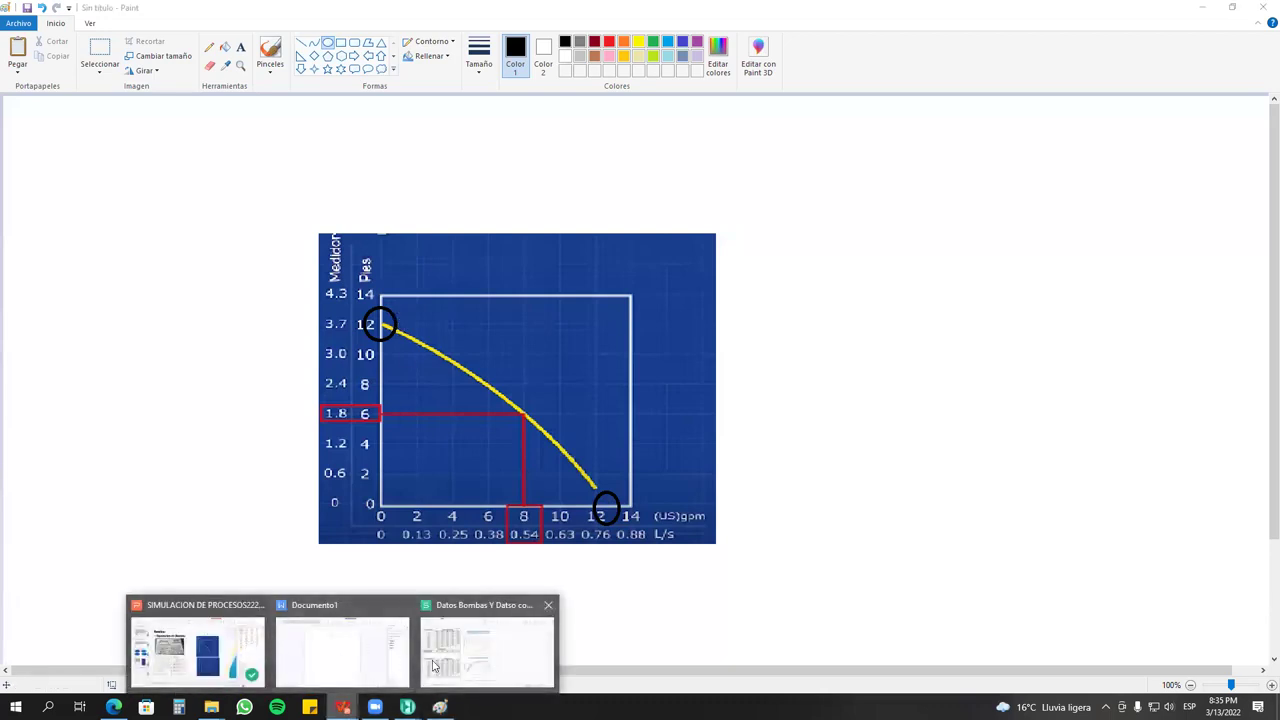
mouse_move(407, 707)
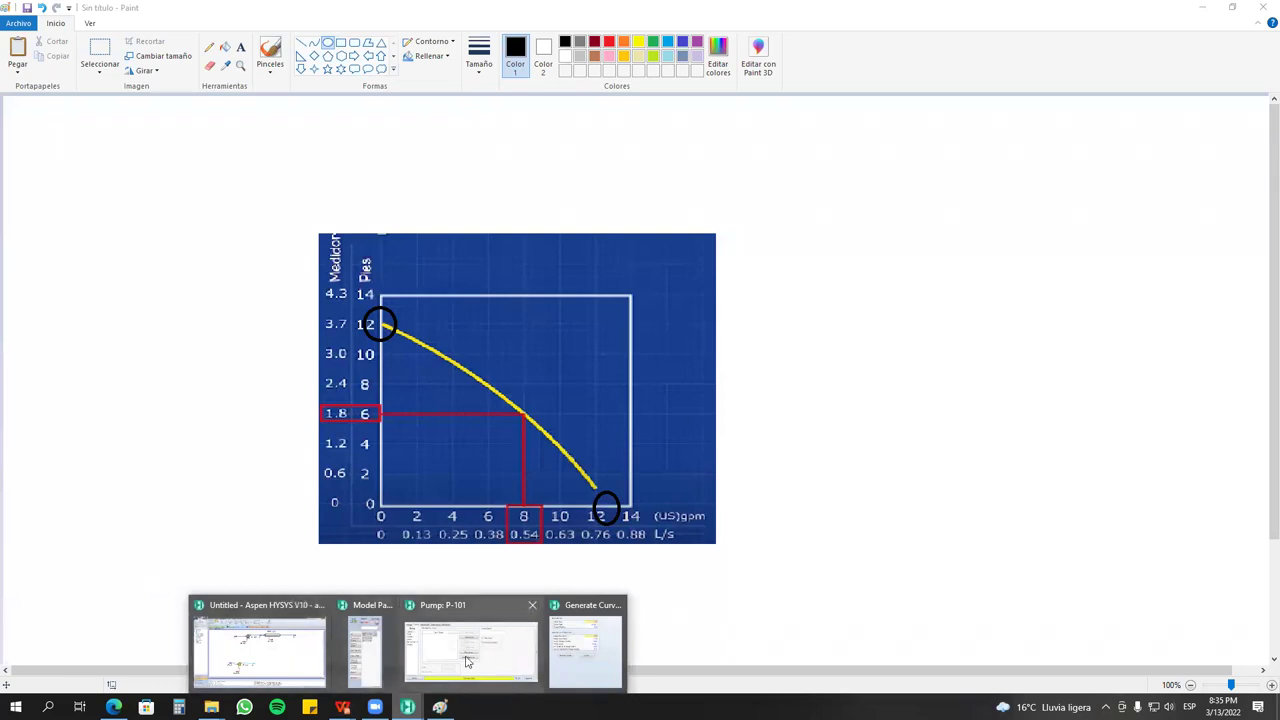
left_click(558, 643)
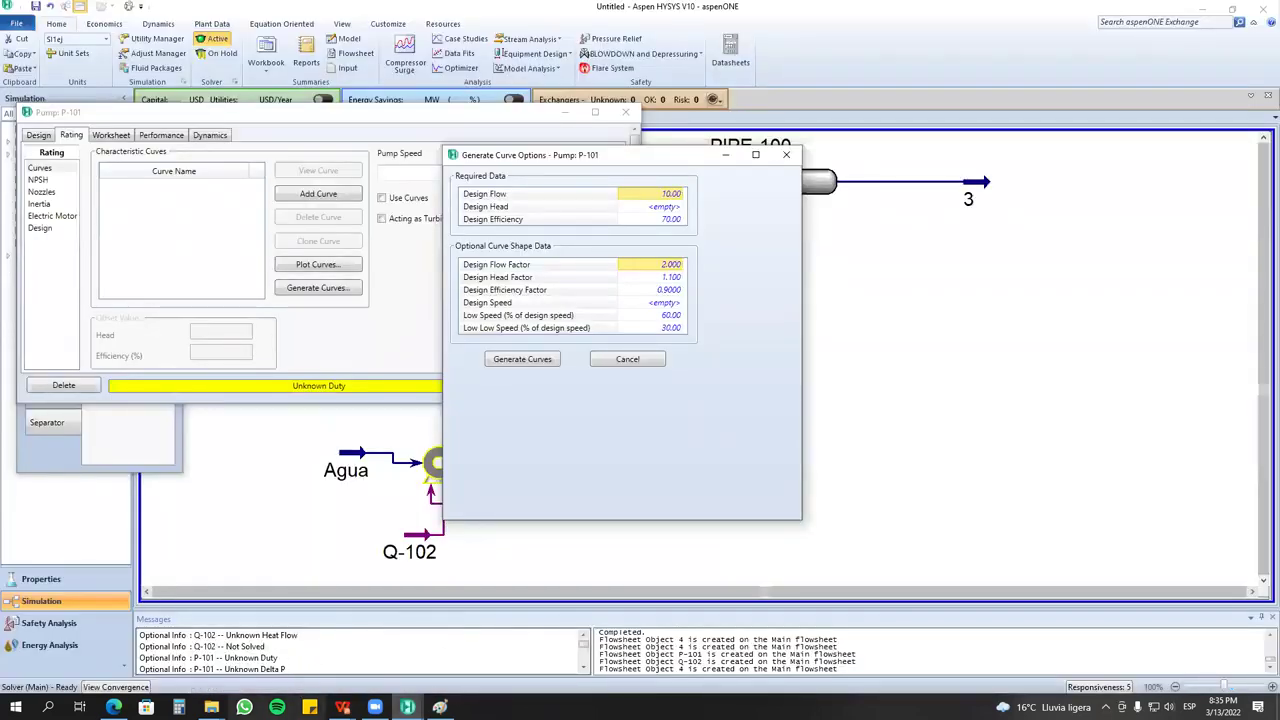
mouse_move(342, 707)
left_click(236, 634)
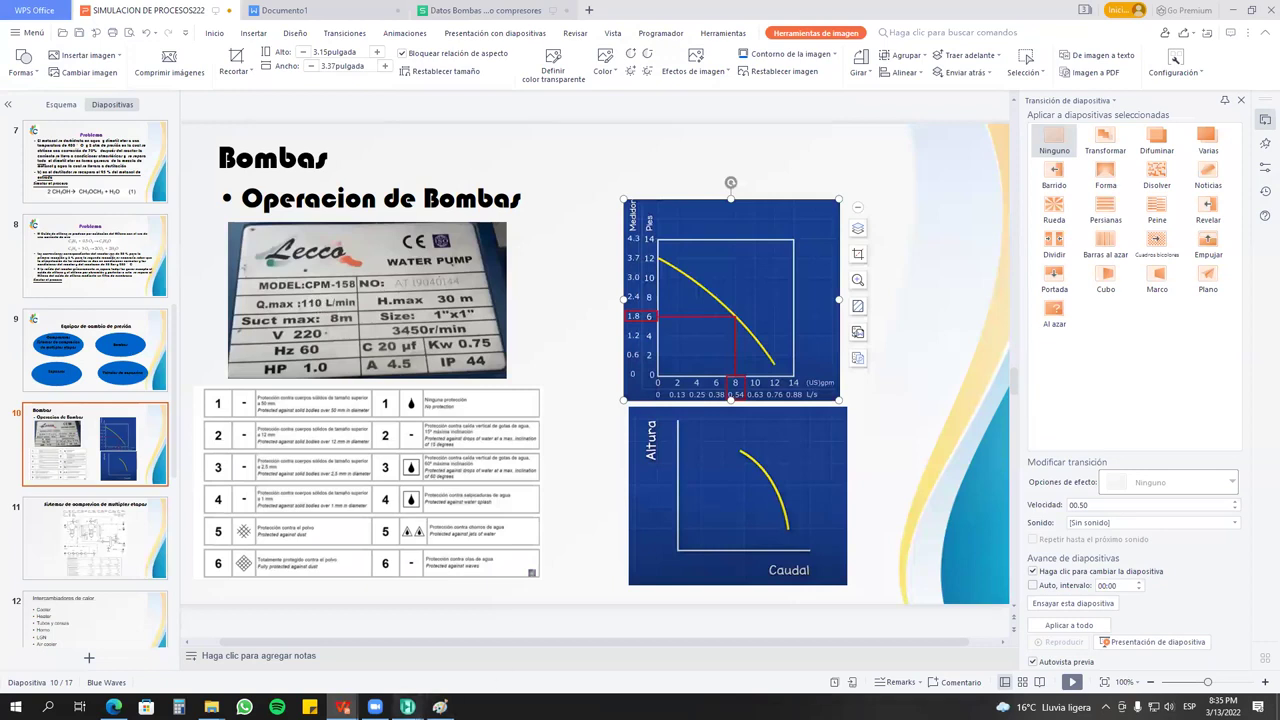
Return to Generate Curve Options for P-101 in Aspen HYSYS and set the Design Flow Factor to 1.1.
mouse_move(407, 707)
left_click(577, 638)
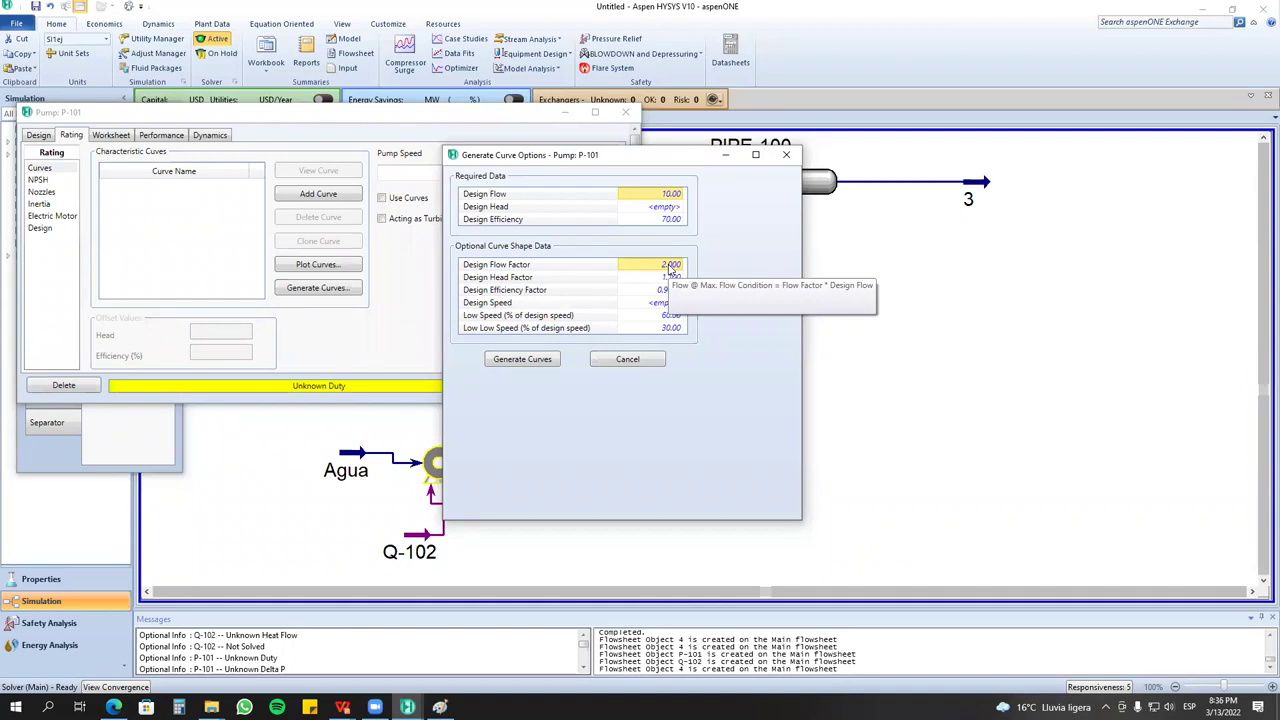
type("1.1")
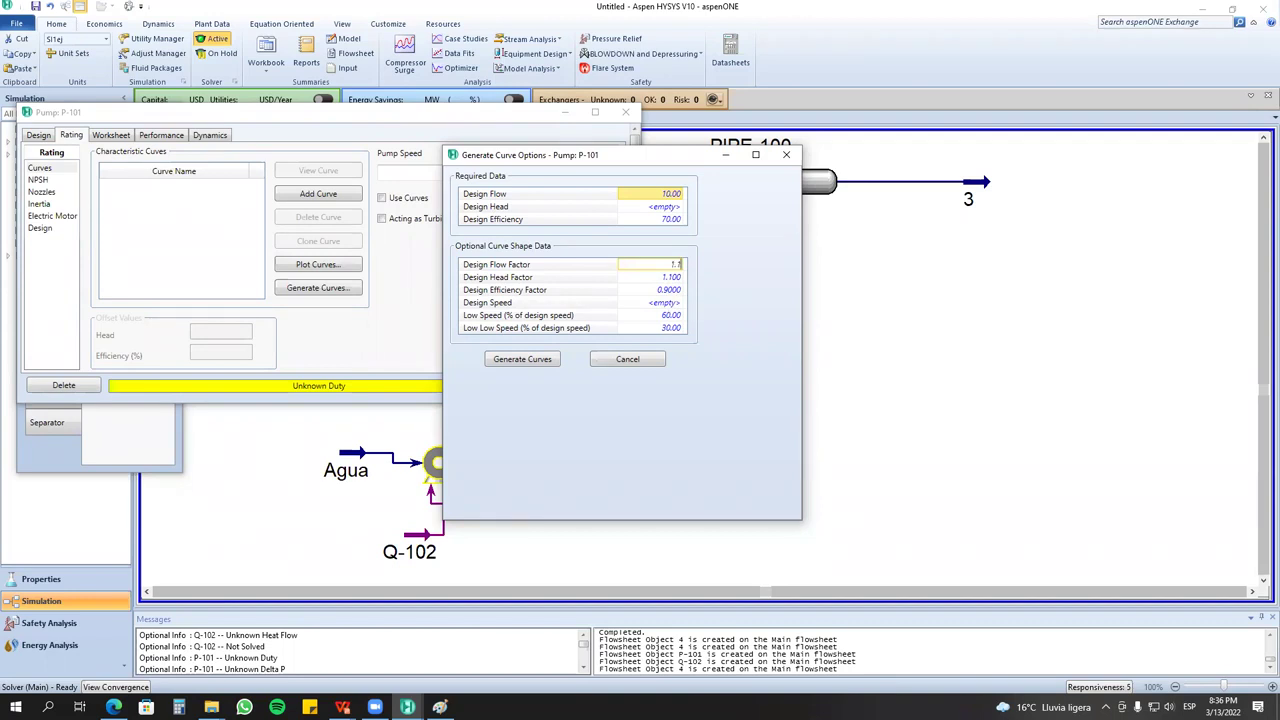
key("Return")
left_click(672, 278)
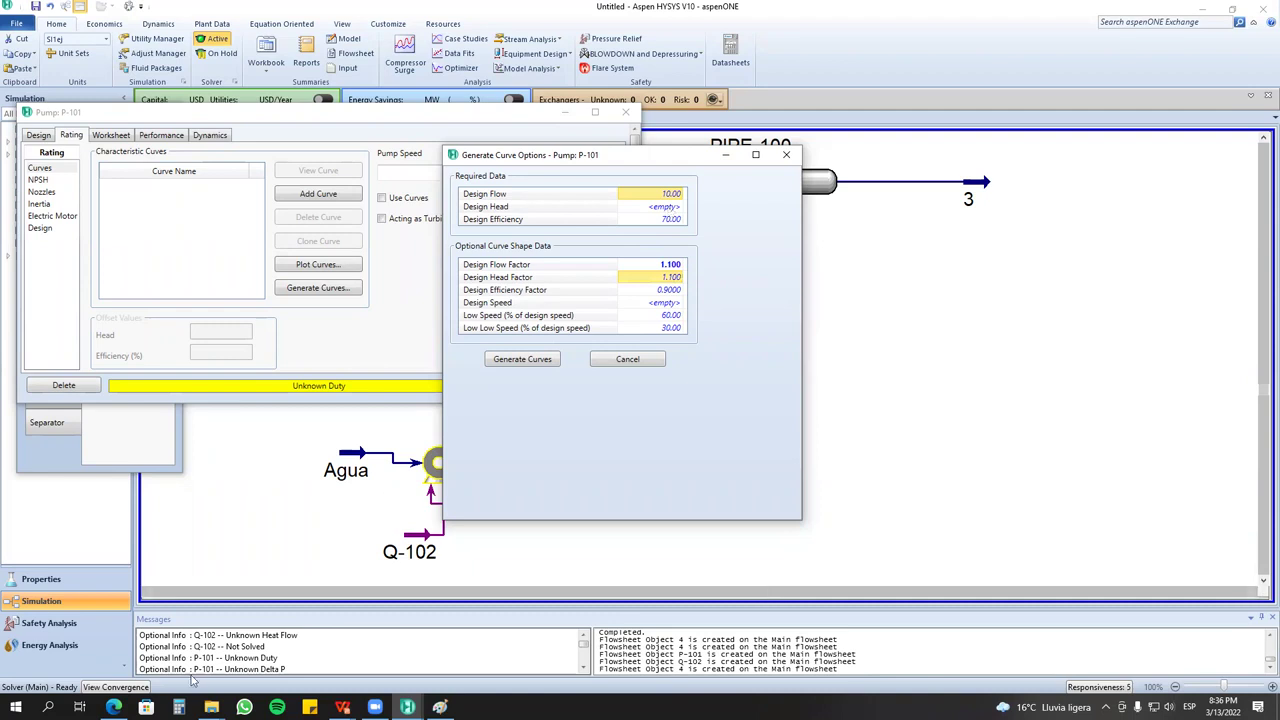
Open the Windows Calculator and divide the nameplate's maximum flow of 110 by the flow factor 1.1.
left_click(178, 707)
double_click(268, 526)
left_click(335, 560)
left_click(491, 390)
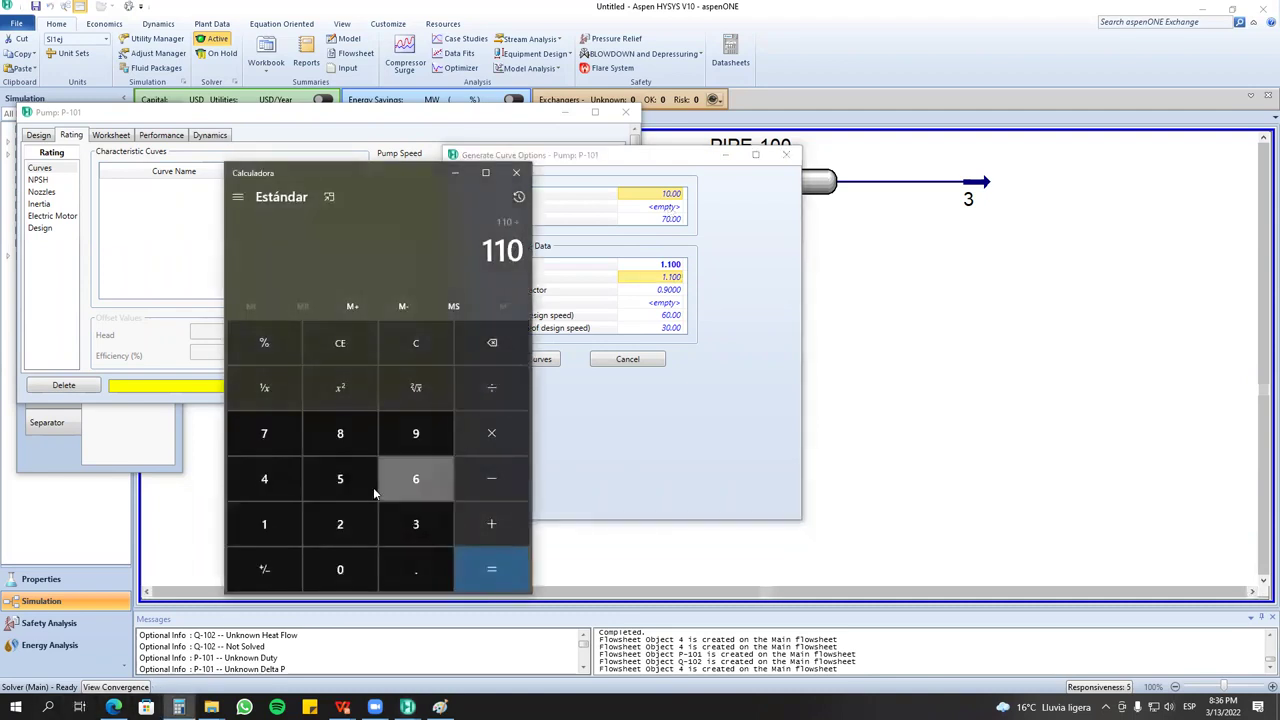
left_click(278, 518)
left_click(396, 561)
left_click(266, 524)
left_click(491, 569)
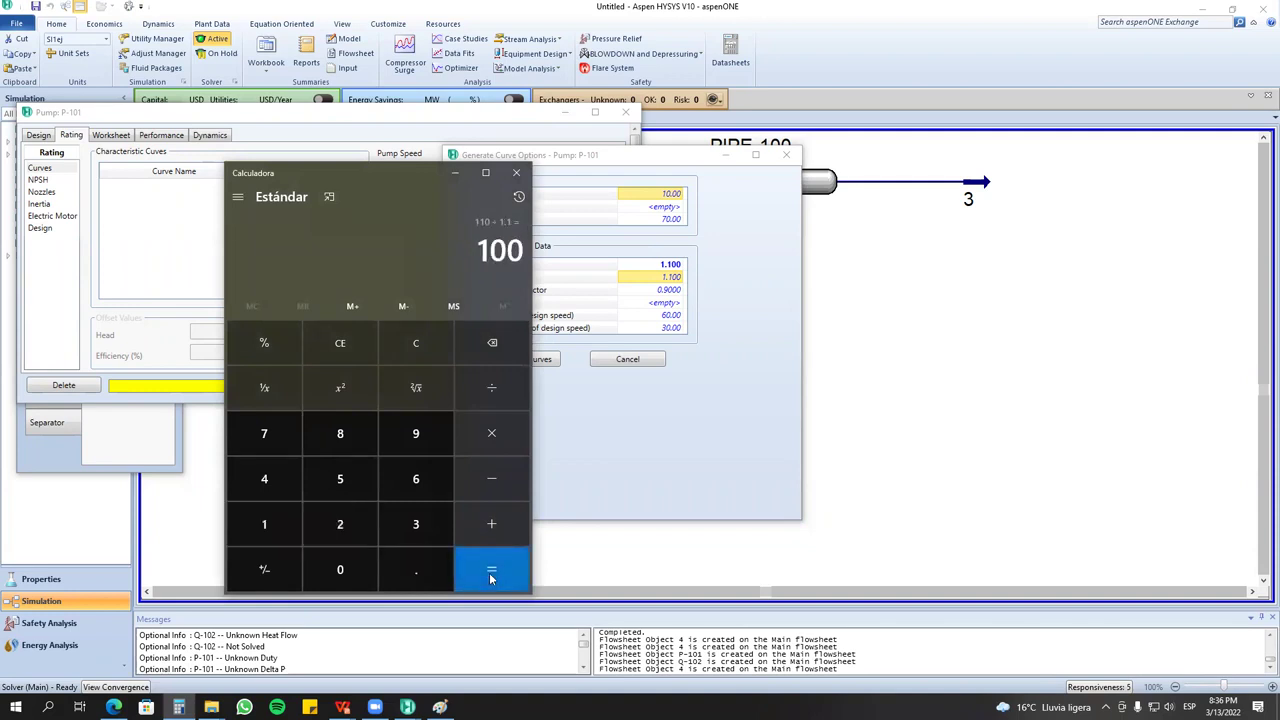
Set the Design Flow in the pump's Generate Curve Options to 100 L/min.
left_click(662, 200)
type("100")
left_click(747, 194)
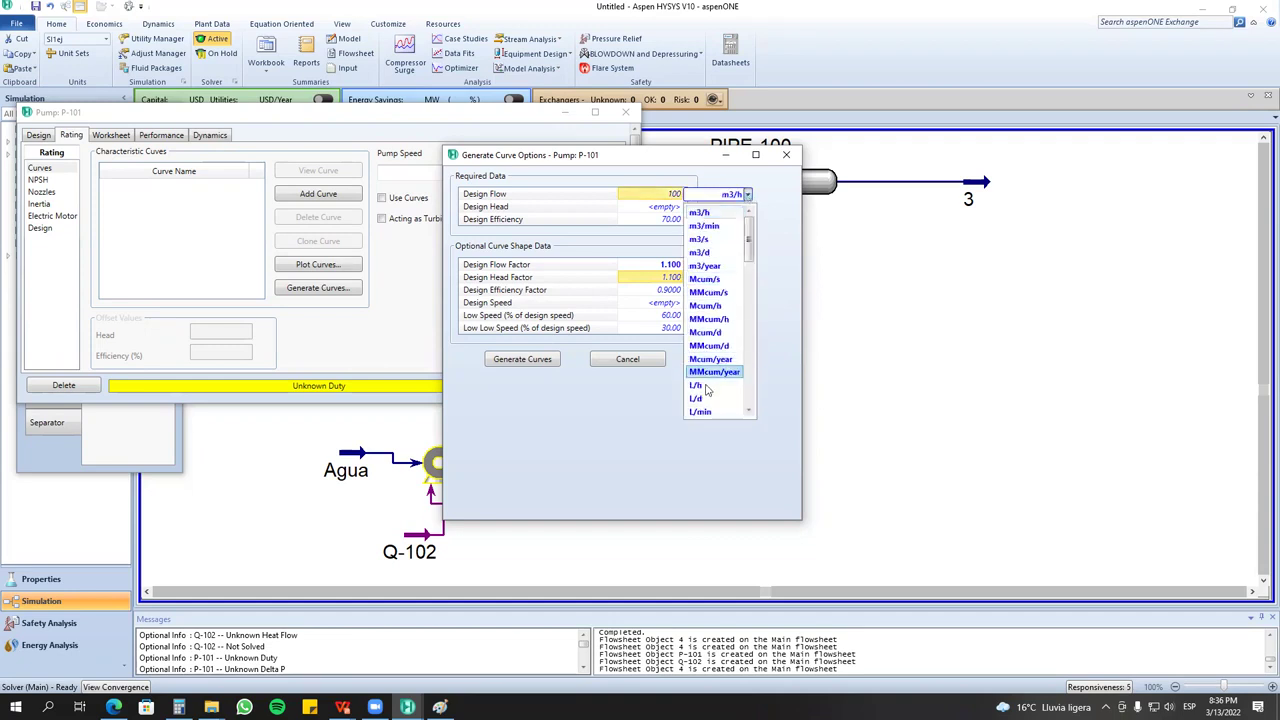
left_click(712, 384)
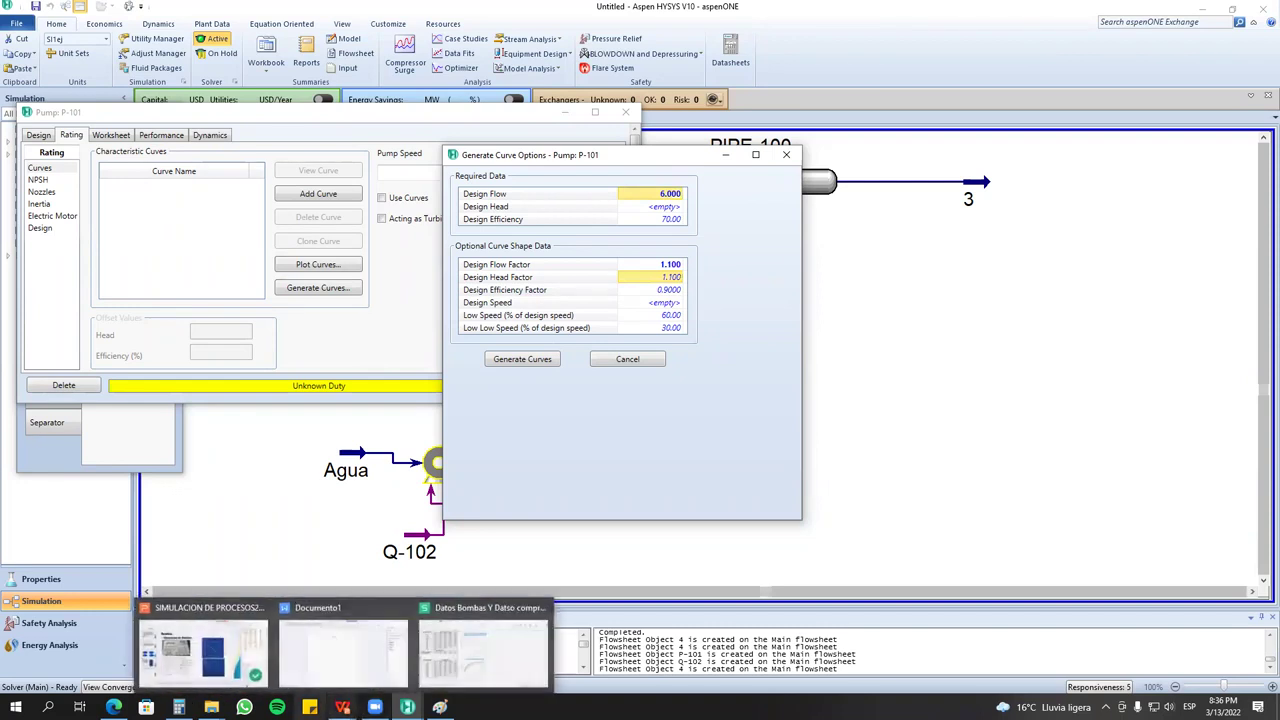
Check the maximum head on the slide's nameplate and divide 30 by the head factor 1.1 in Calculator.
left_click(343, 707)
left_click(236, 652)
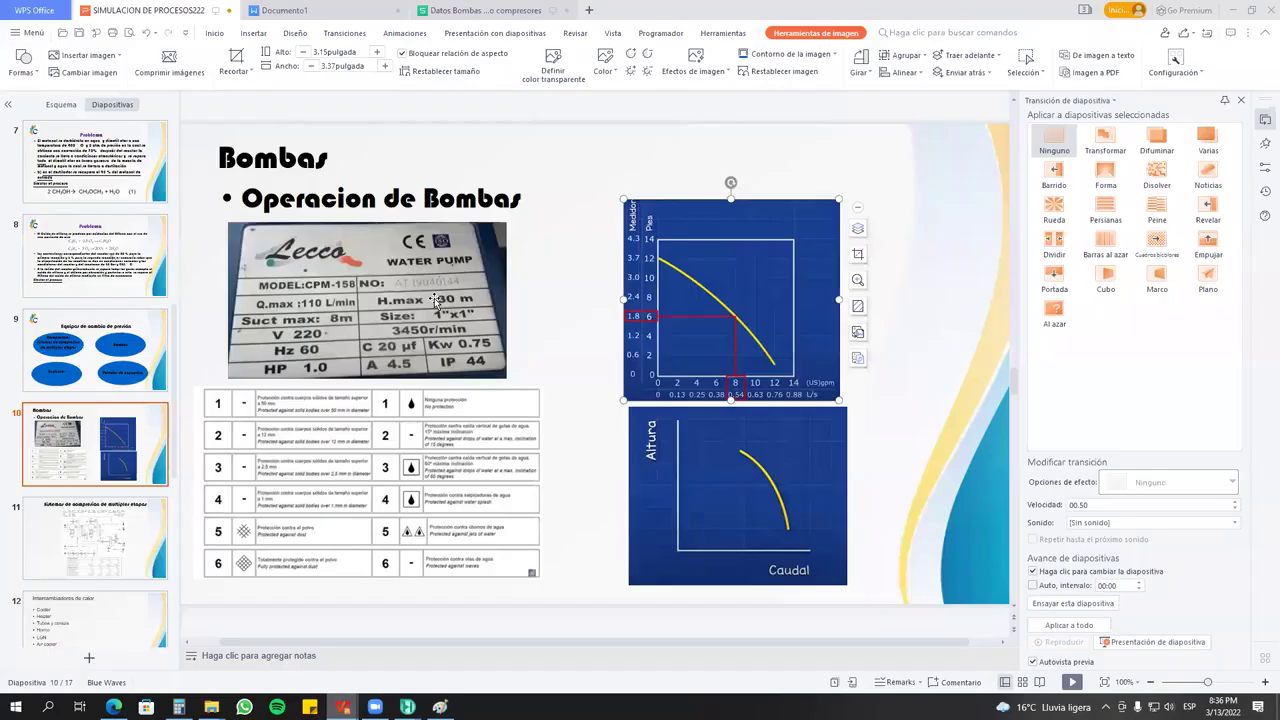
left_click(1230, 9)
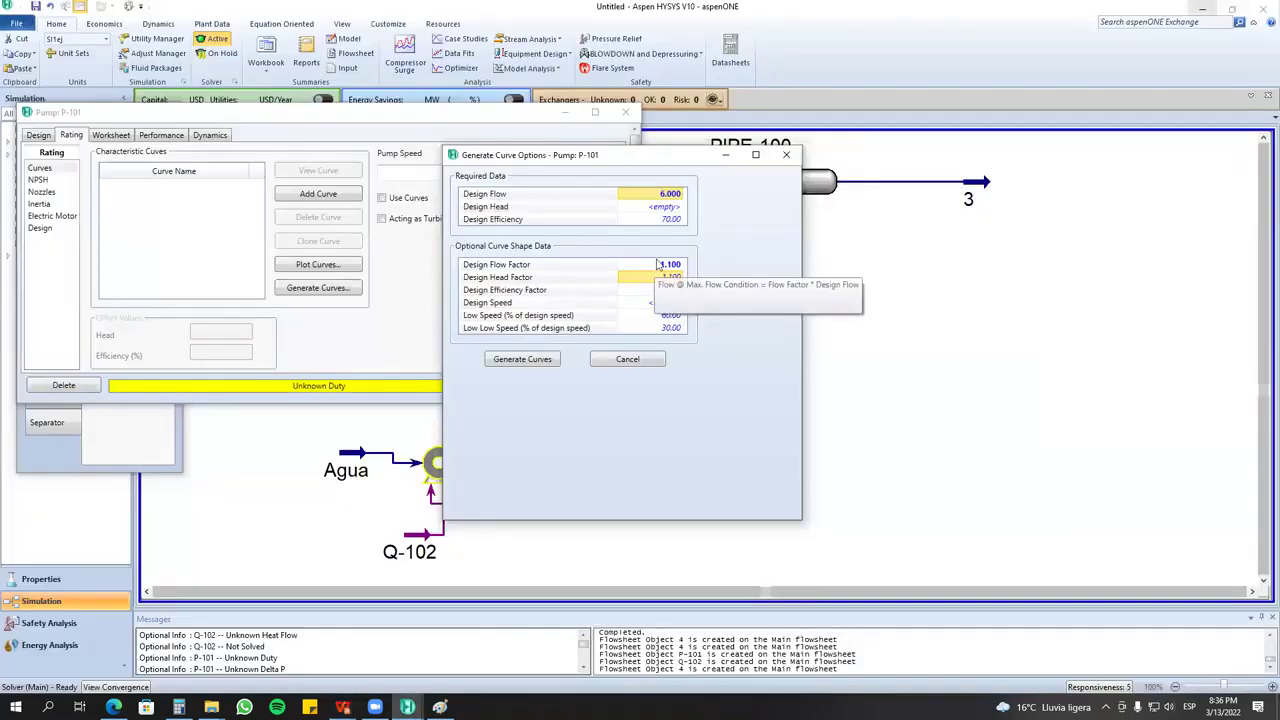
left_click(179, 707)
left_click(415, 524)
key("0")
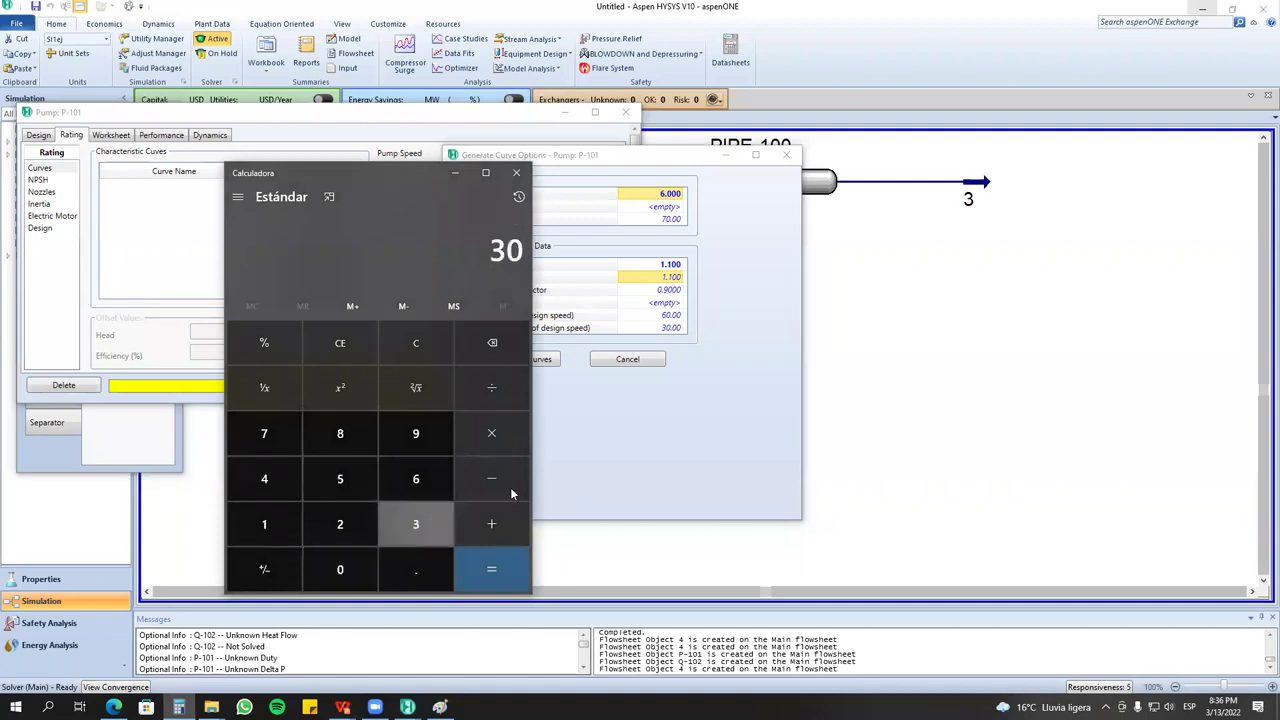
left_click(491, 388)
left_click(264, 524)
left_click(415, 569)
left_click(264, 524)
left_click(490, 569)
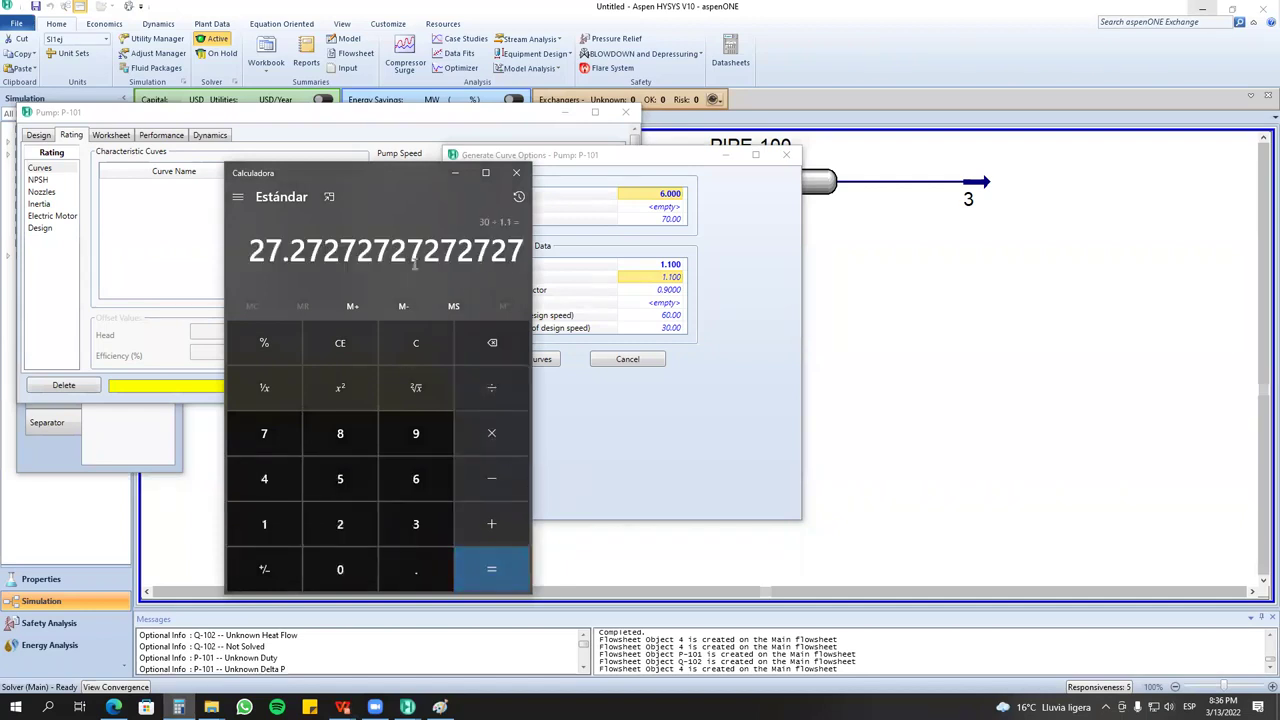
Set the Design Head in the pump's Generate Curve Options to 27.2 m.
left_click(667, 208)
type("27.")
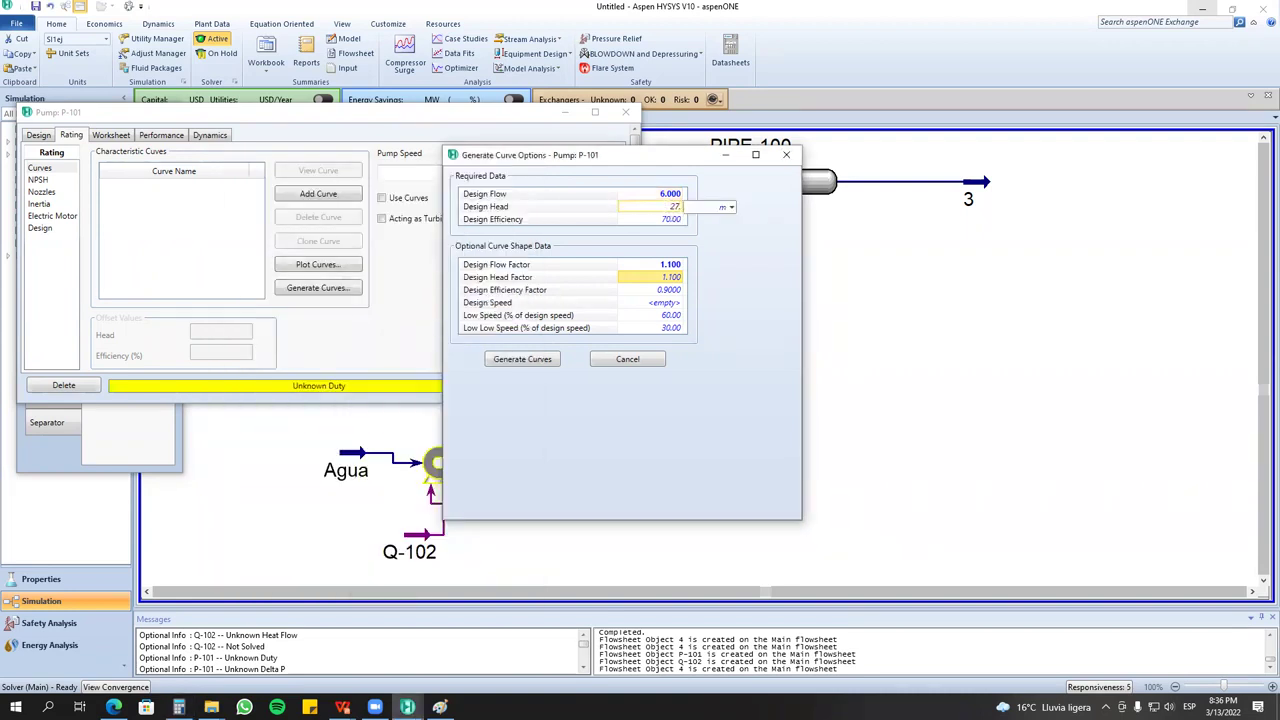
key("Return")
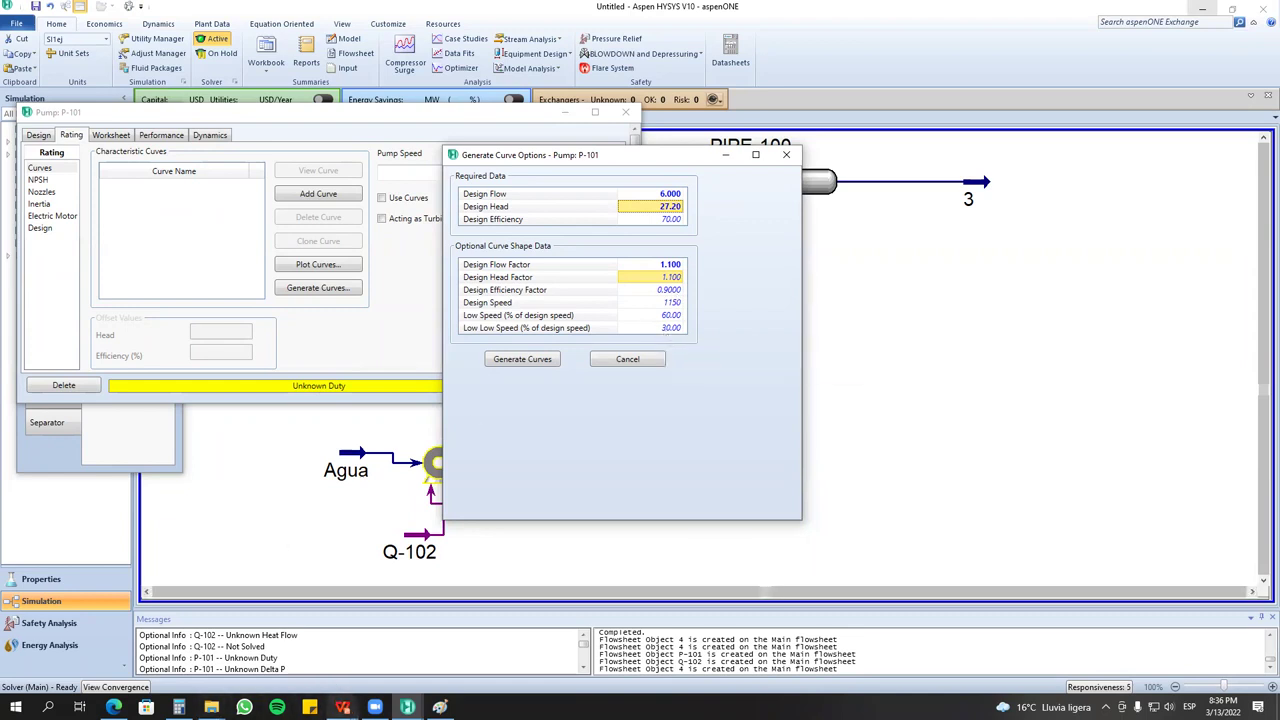
Check the rotation speed on the slide's nameplate and set the pump's Design Speed to 3450 rpm in Aspen HYSYS.
left_click(342, 707)
left_click(227, 659)
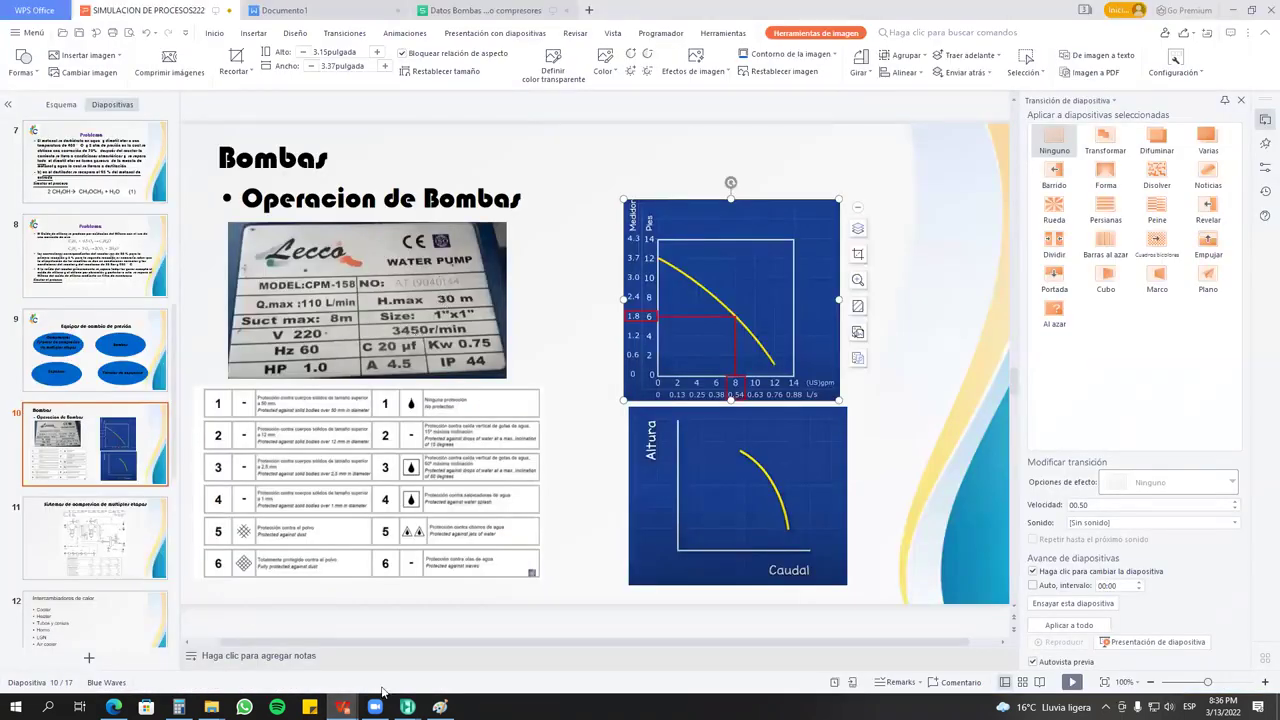
mouse_move(407, 707)
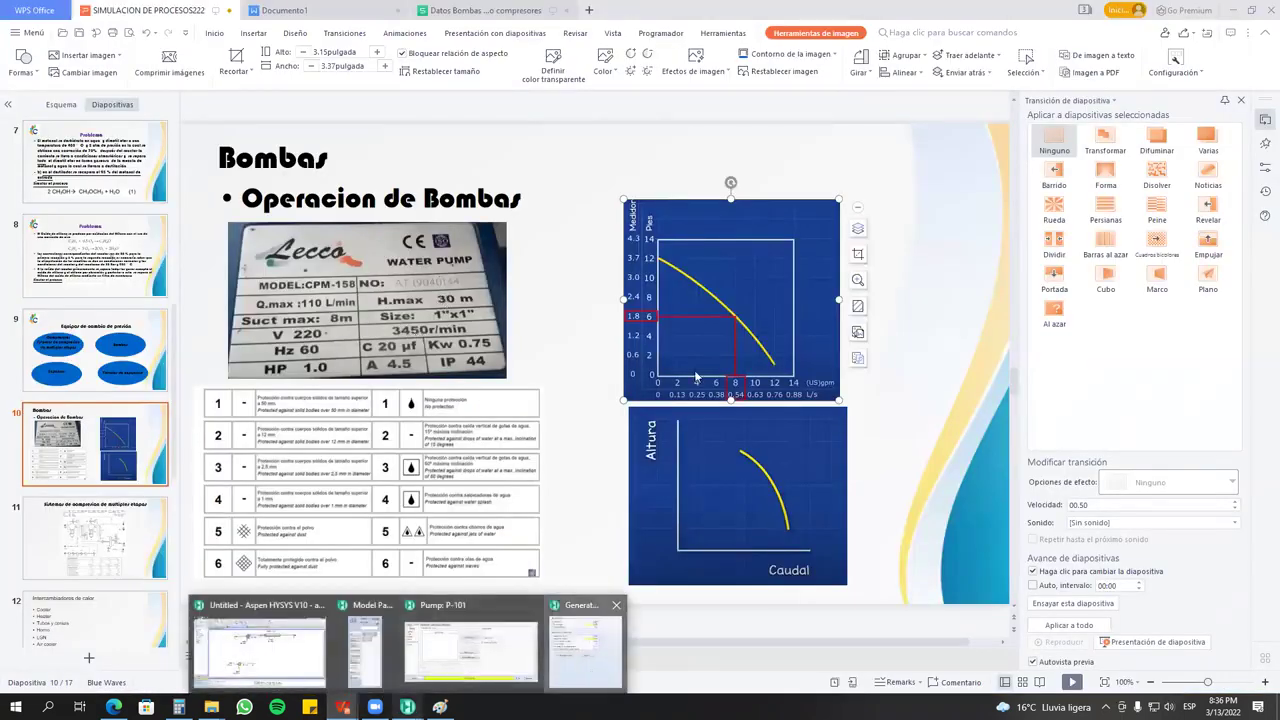
left_click(586, 665)
left_click(664, 303)
type("3450")
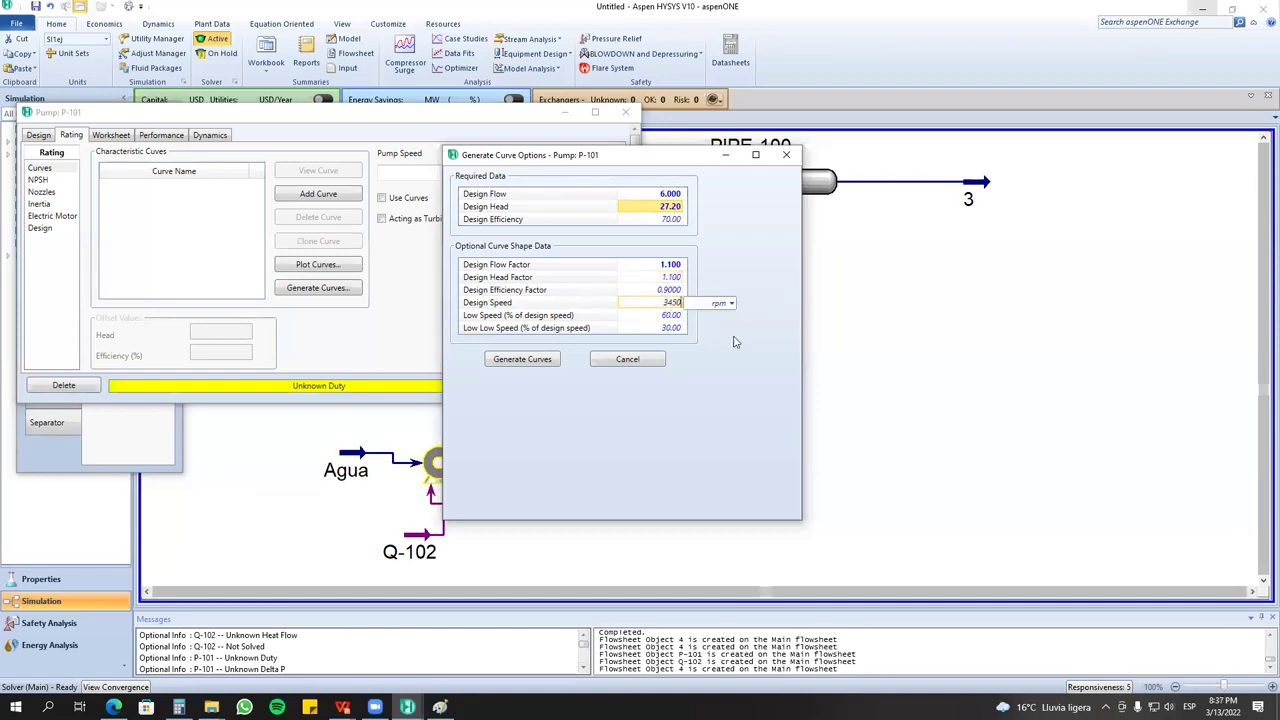
key("Return")
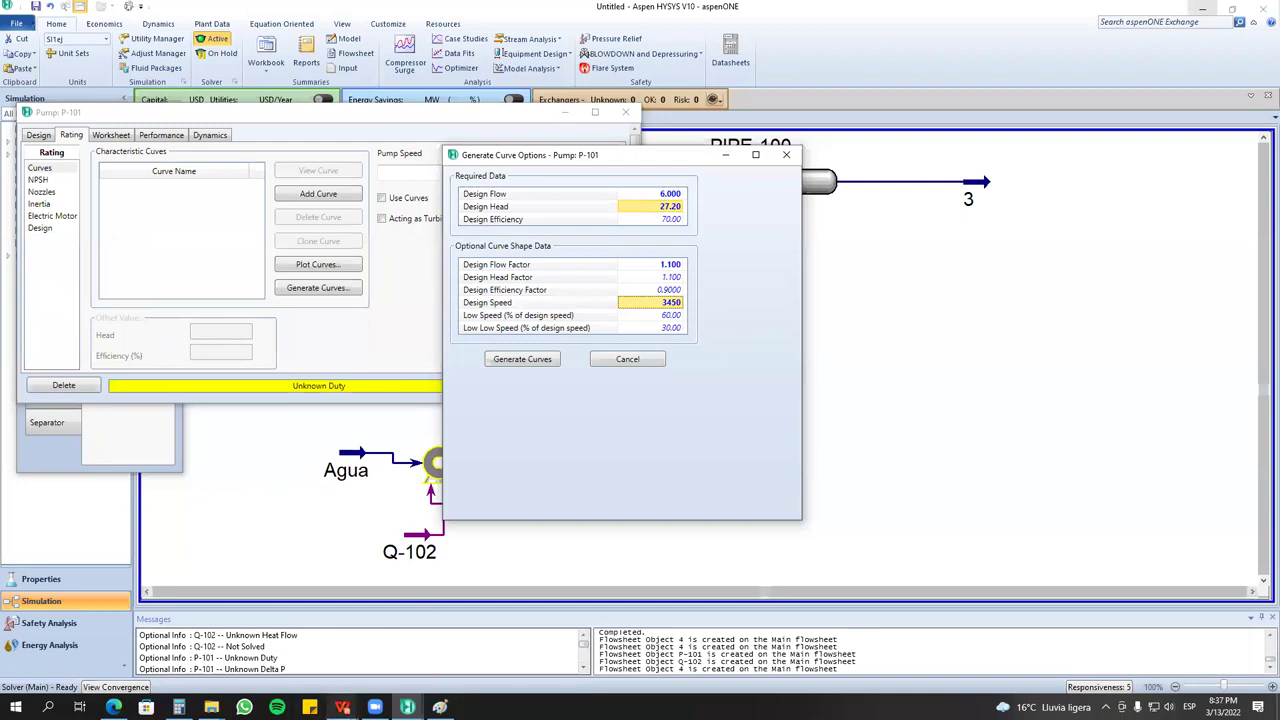
Recheck the nameplate slide, then generate the characteristic curves for P-101 and close the three curve windows.
left_click(342, 707)
left_click(195, 645)
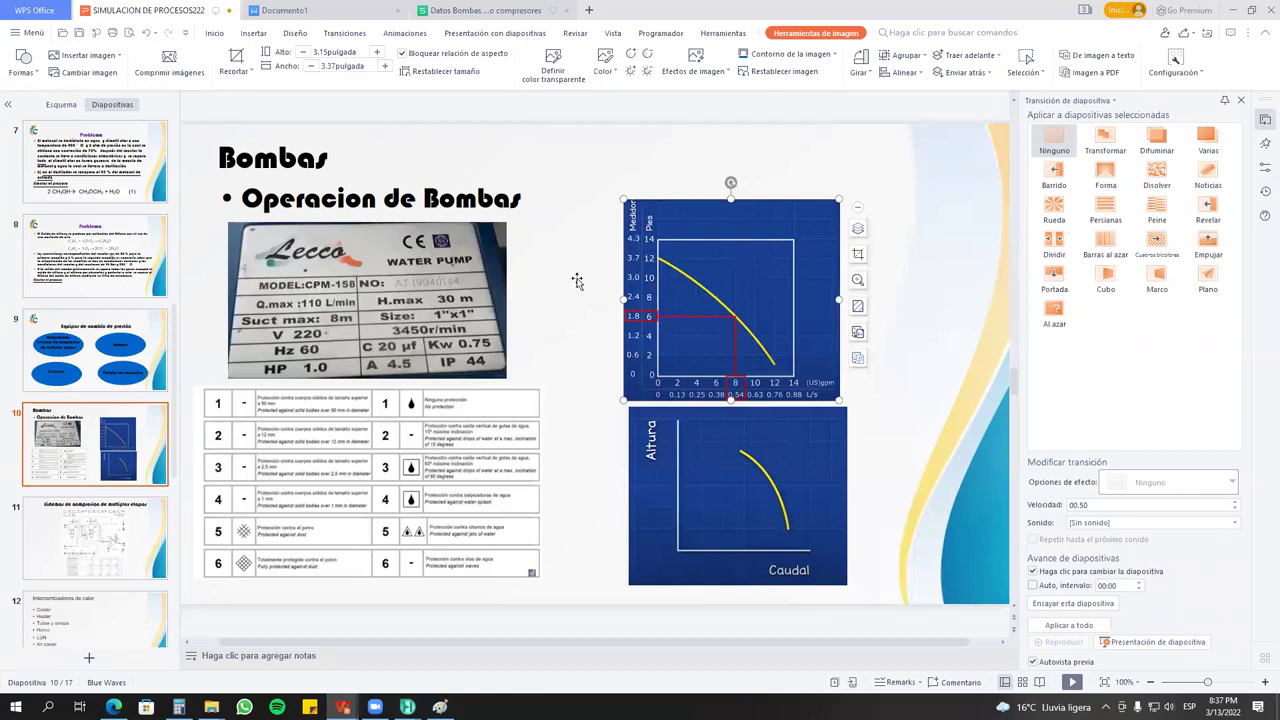
left_click(1231, 12)
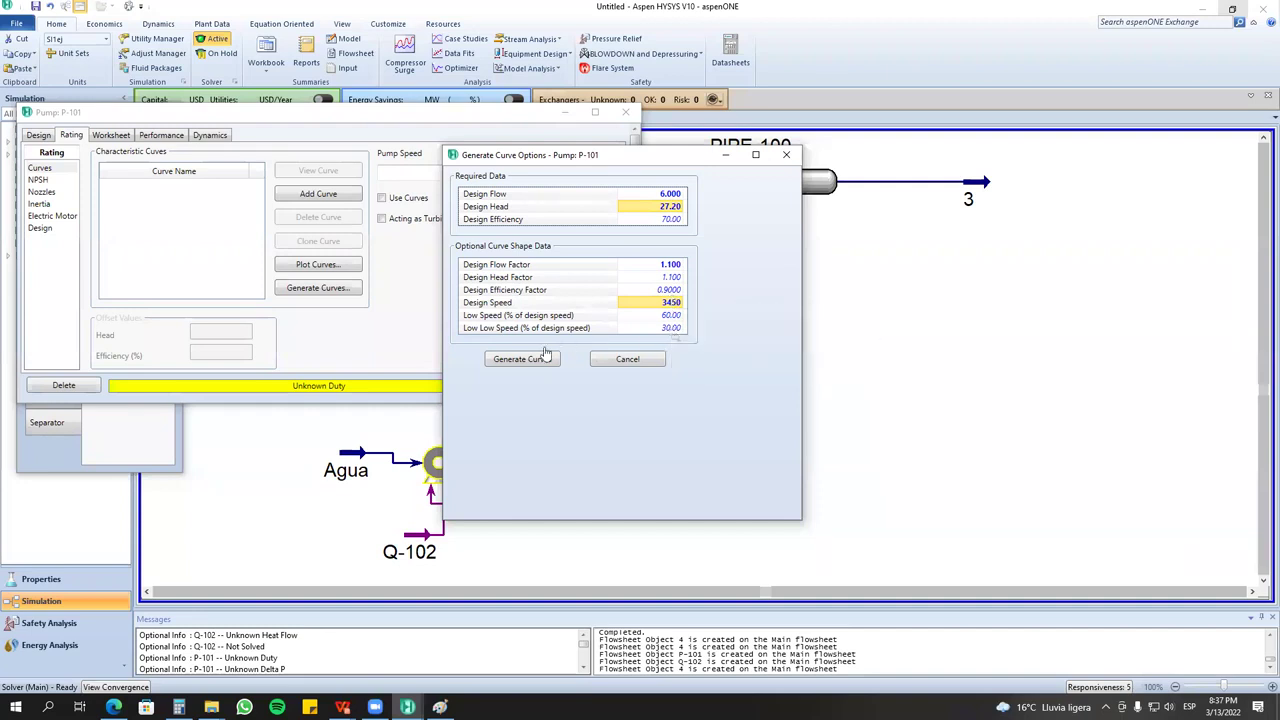
left_click(500, 368)
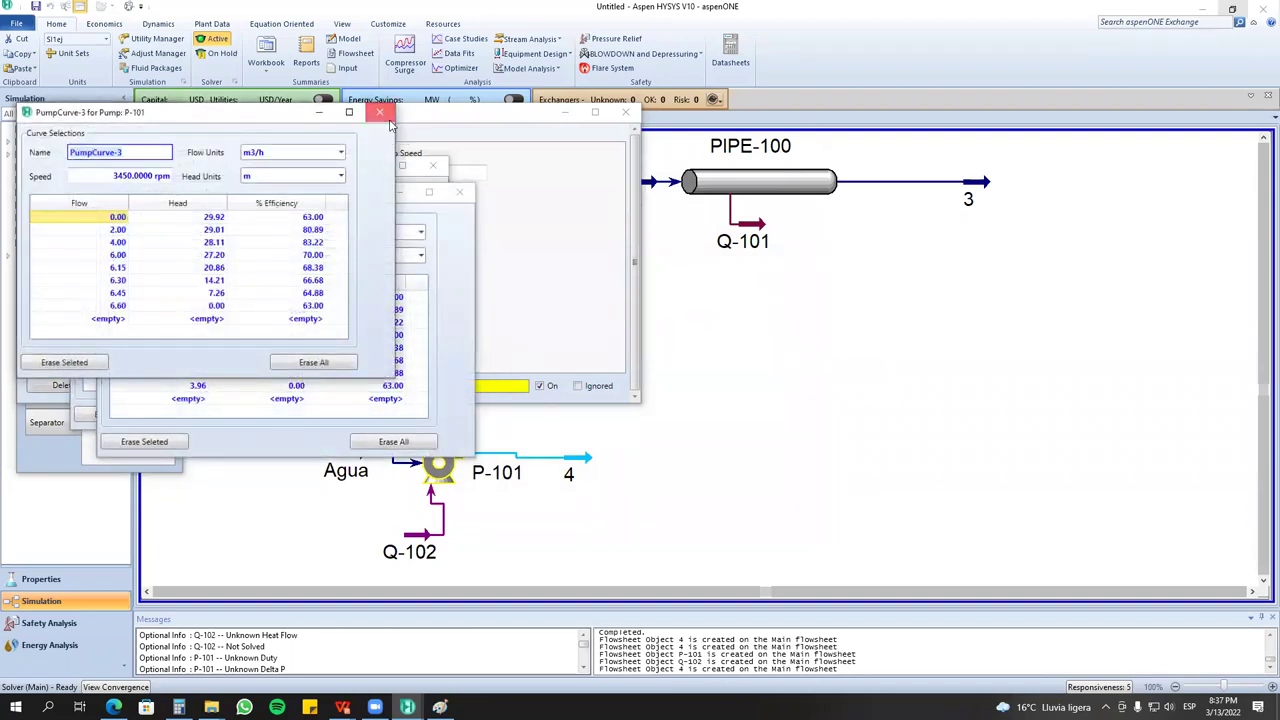
left_click(388, 116)
left_click(457, 192)
left_click(432, 165)
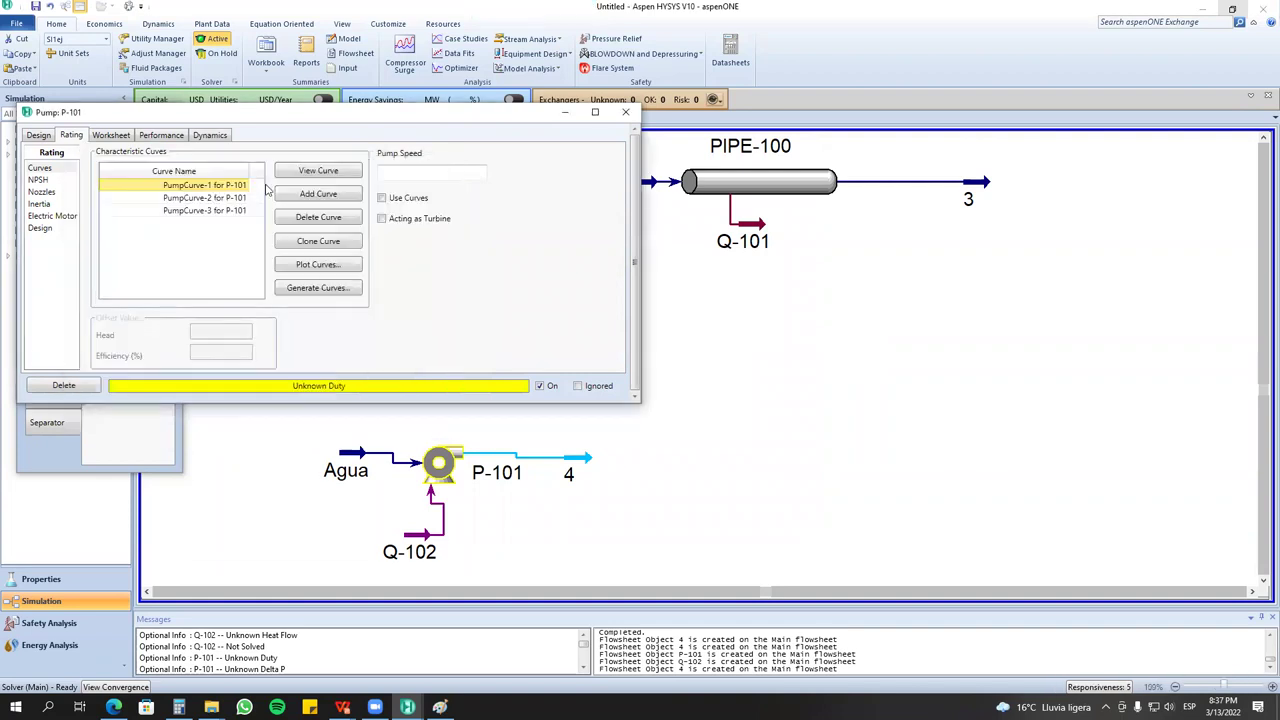
Examine the speed, flow, head and efficiency tables of PumpCurve-1, PumpCurve-3 and PumpCurve-2 in turn.
double_click(230, 188)
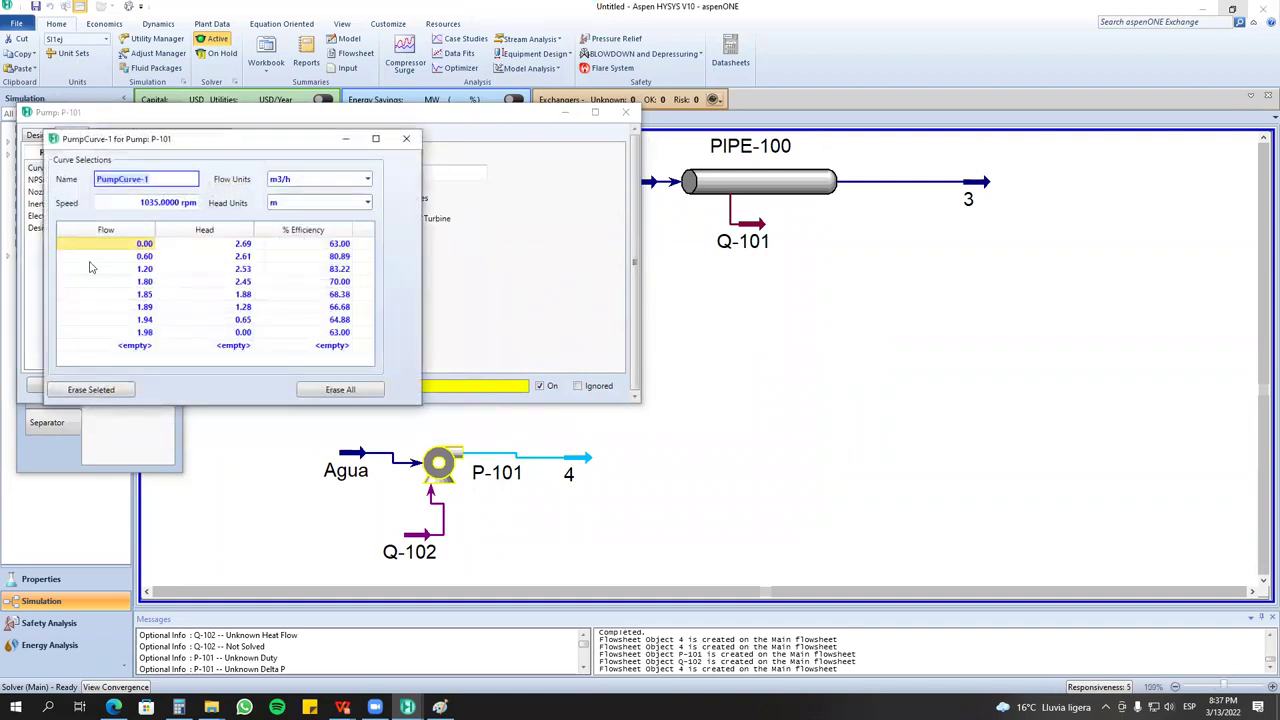
left_click(406, 138)
left_click(191, 211)
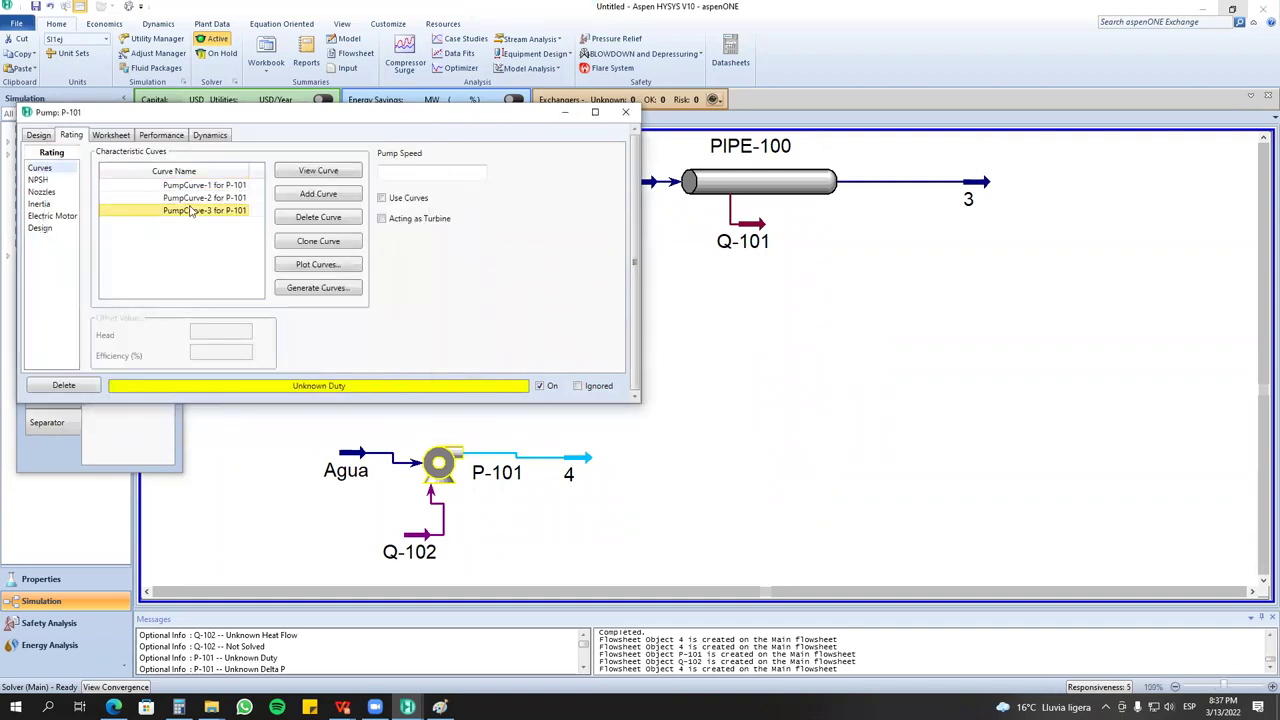
double_click(191, 211)
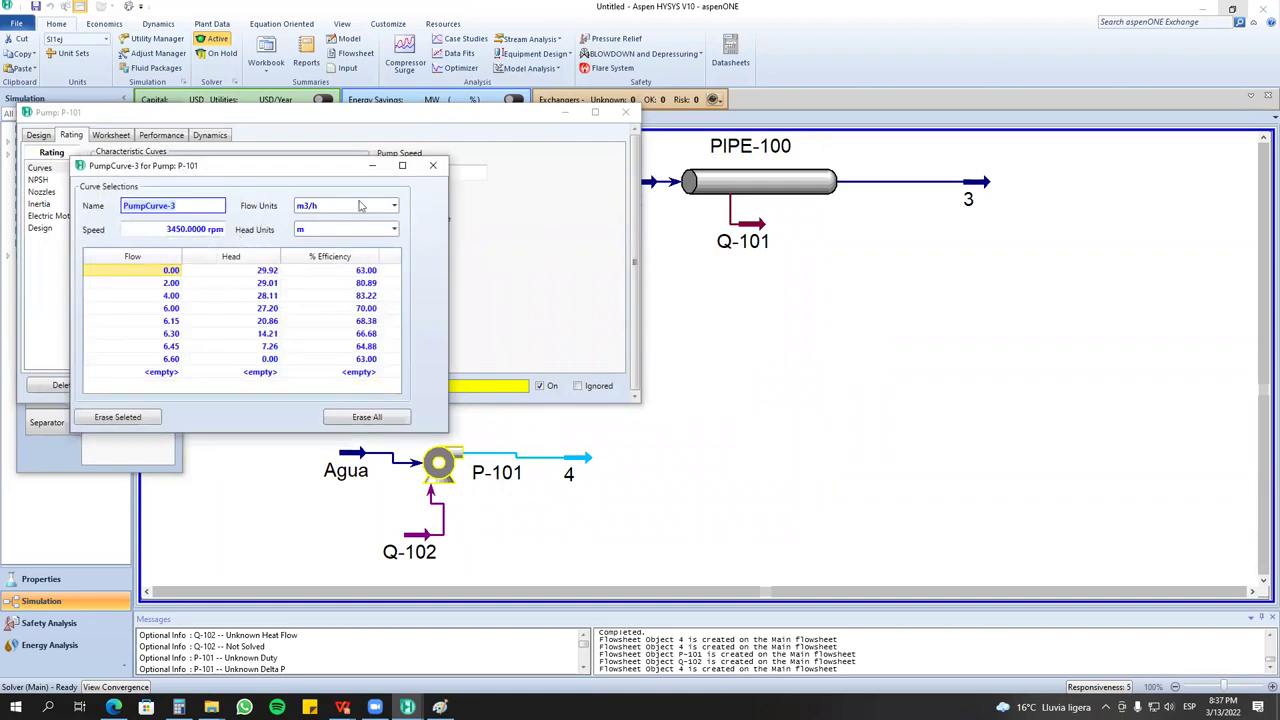
left_click(433, 165)
double_click(211, 200)
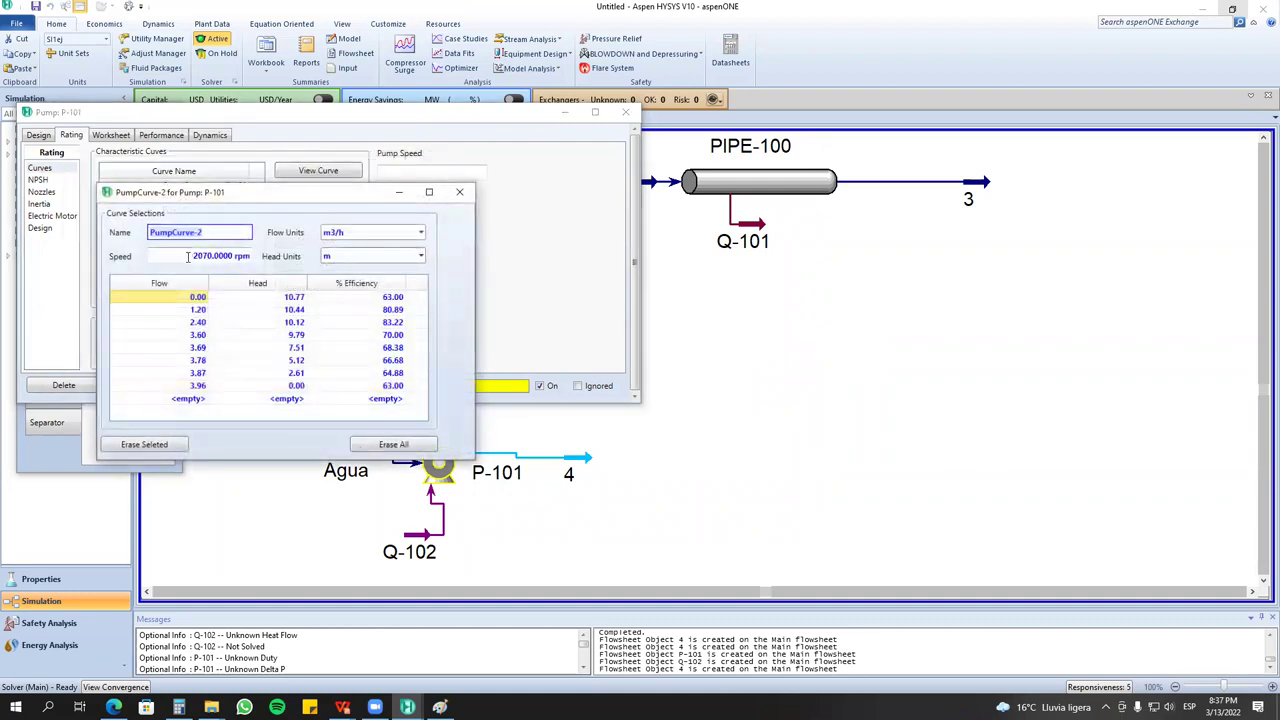
Calculate 3450 × 0.6 in Calculator to check PumpCurve-2's speed, and close Calculator and the curve window.
left_click(179, 707)
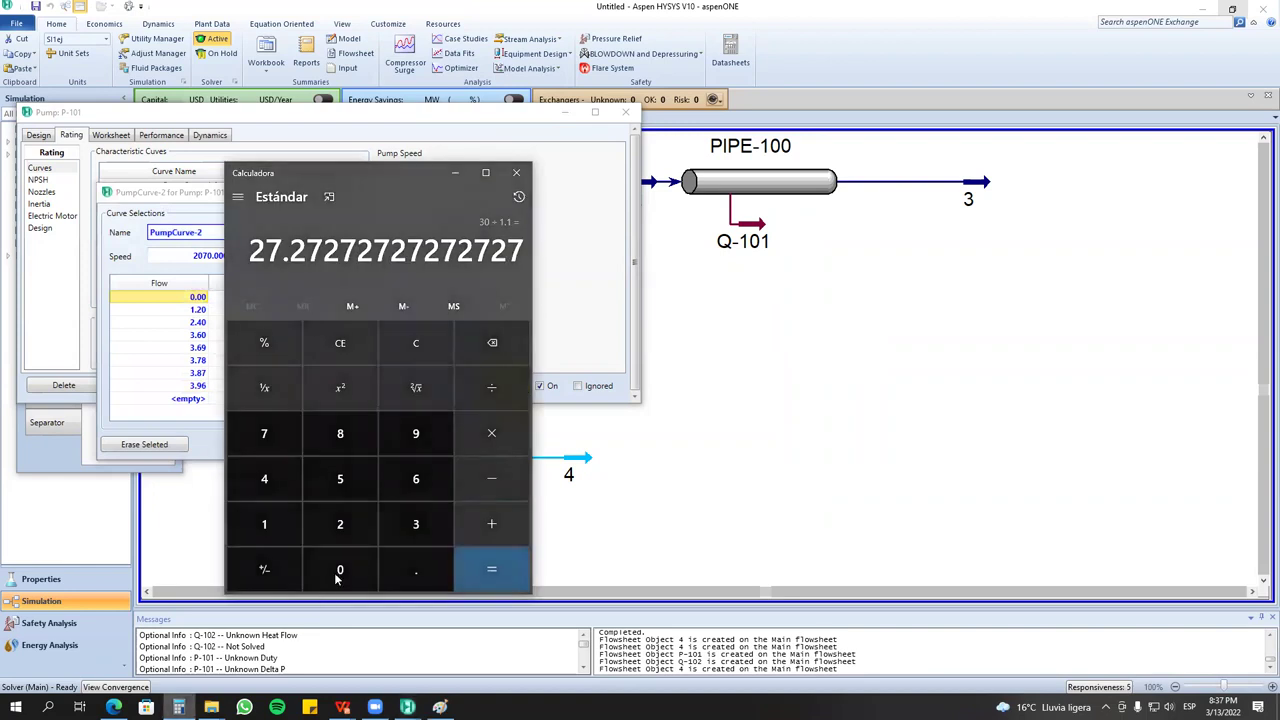
type("3450")
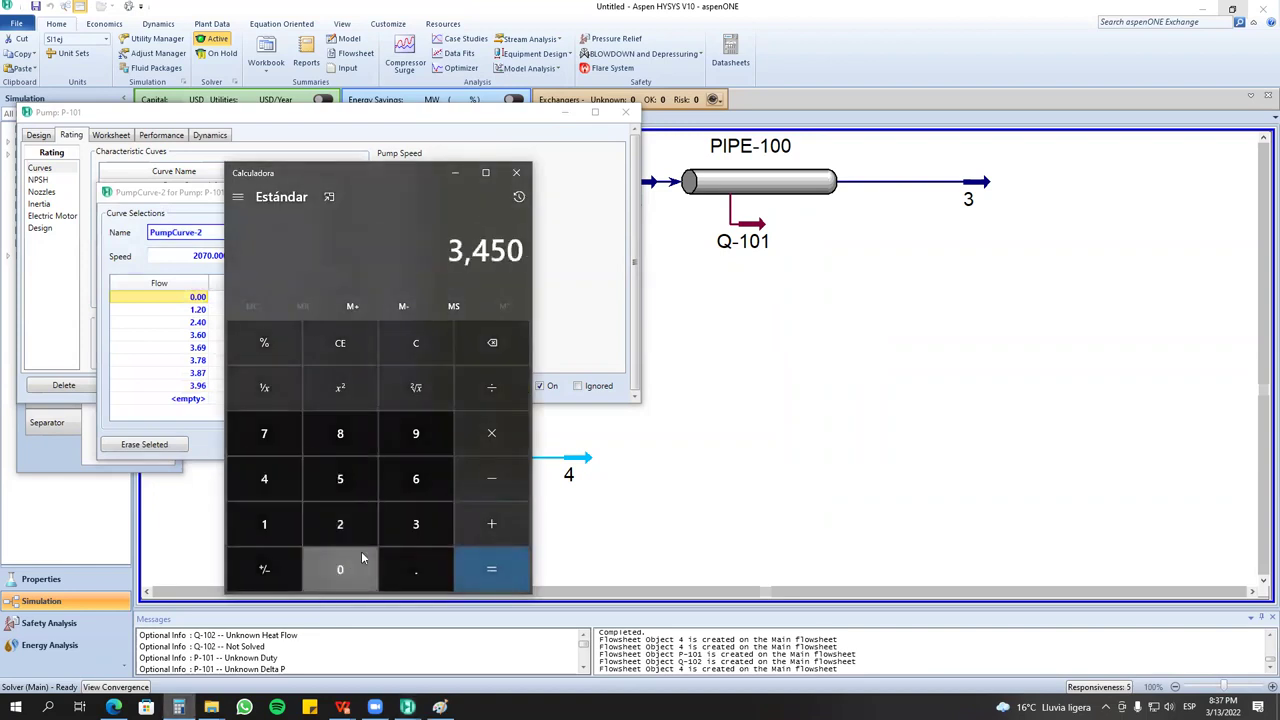
left_click(502, 424)
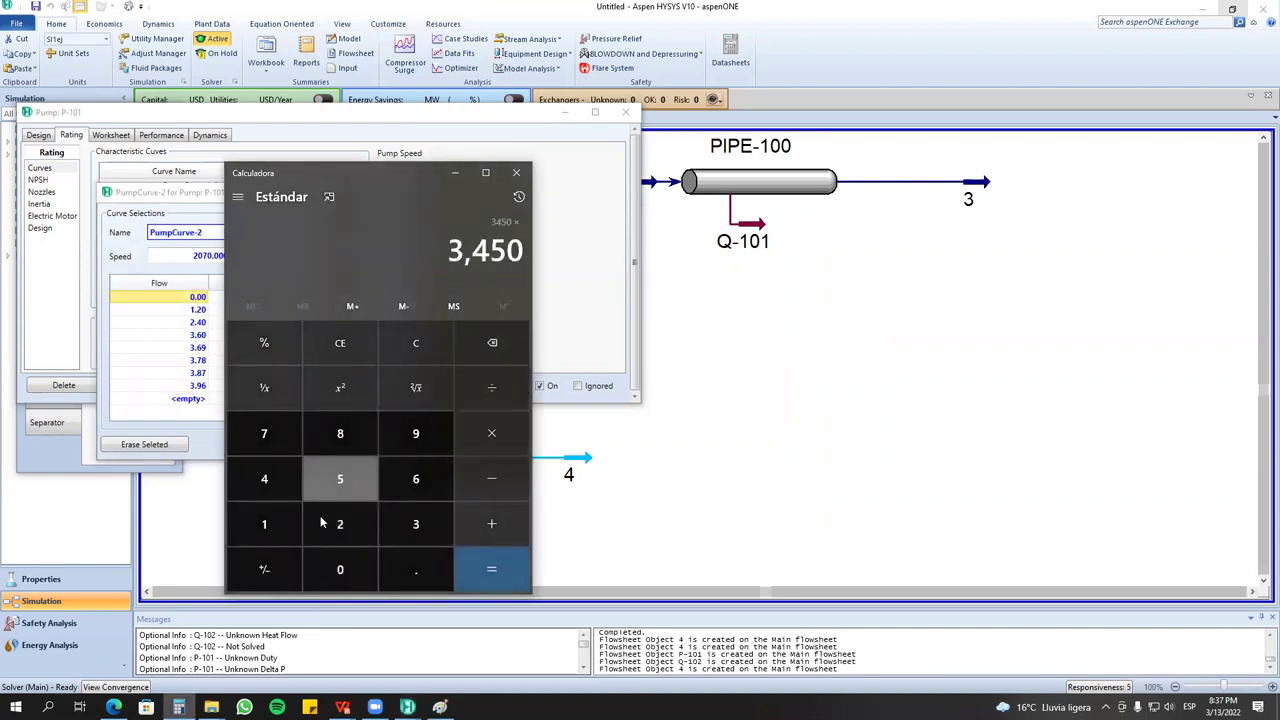
left_click(412, 568)
left_click(405, 487)
left_click(508, 578)
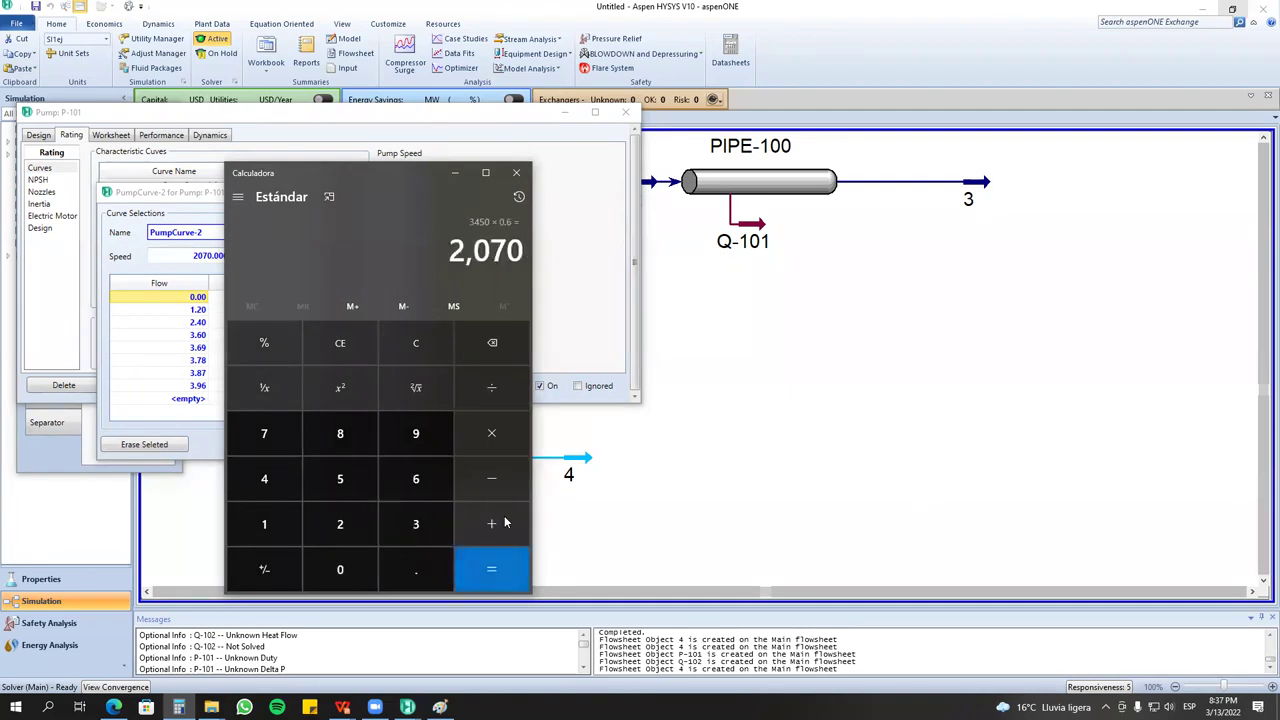
left_click(516, 172)
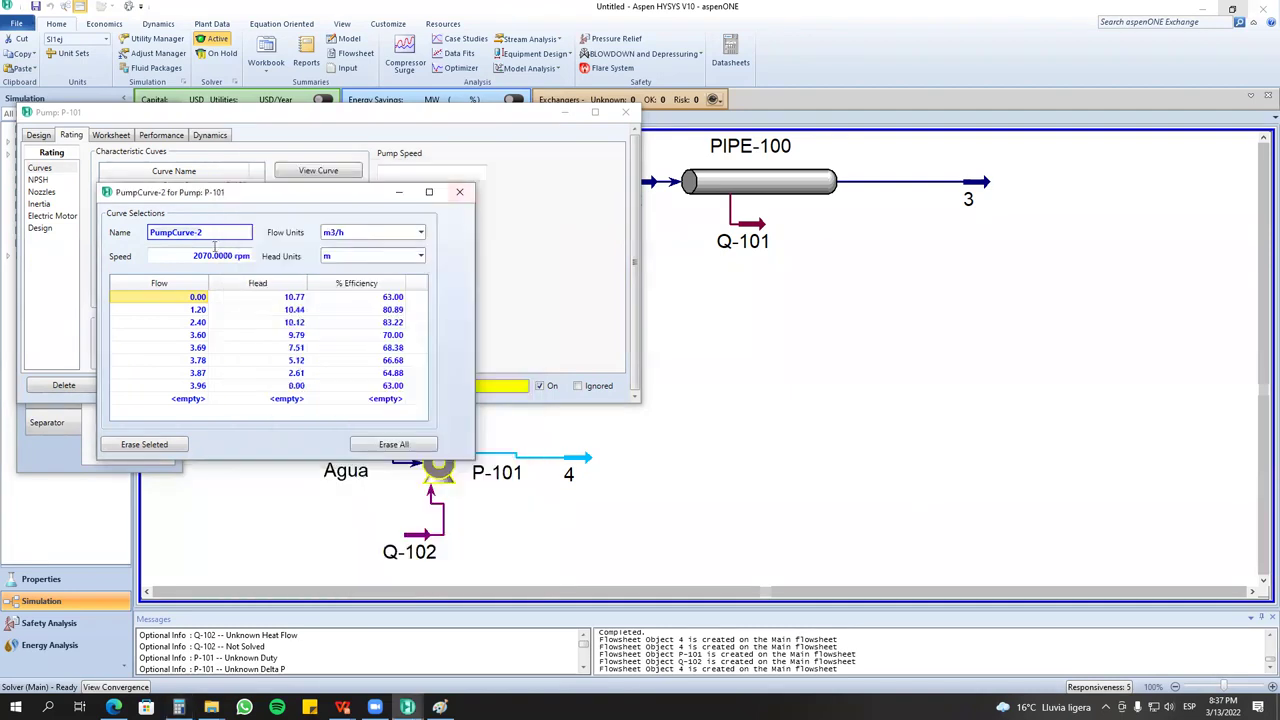
left_click(462, 194)
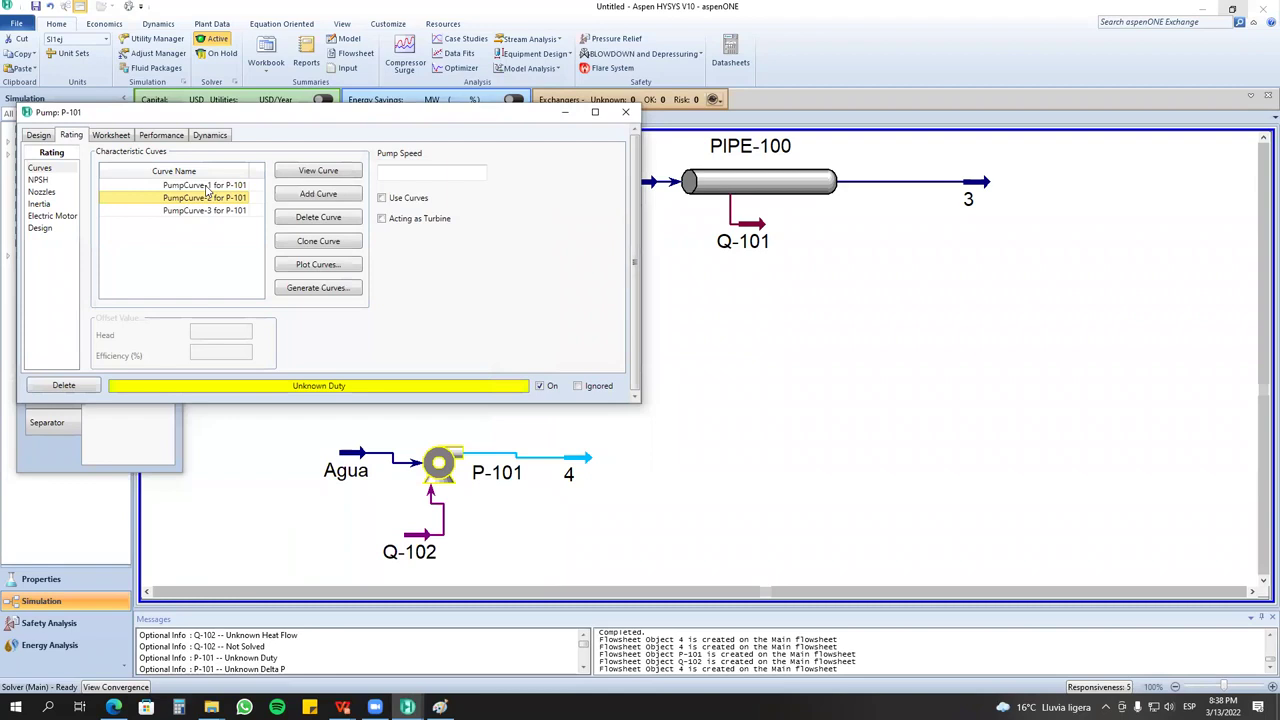
View PumpCurve-1 and check its speed by calculating 3450 × 0.3 in Calculator, closing both windows when done.
double_click(124, 183)
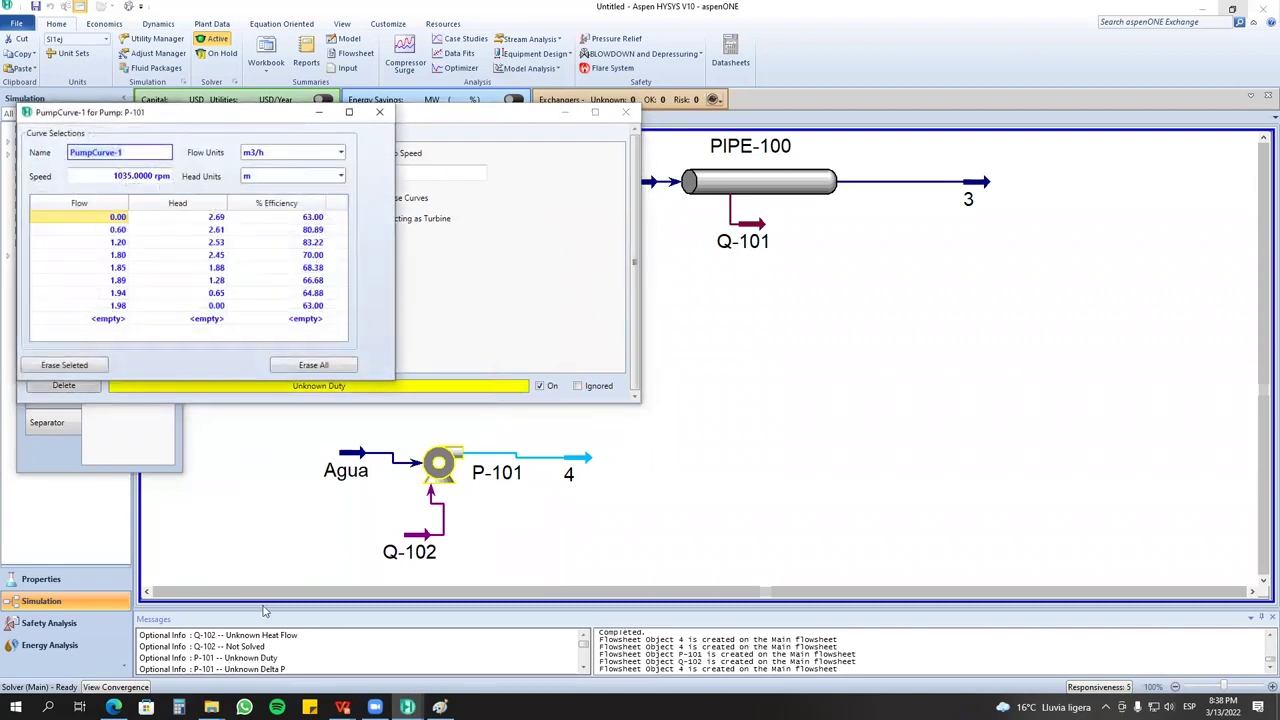
left_click(180, 708)
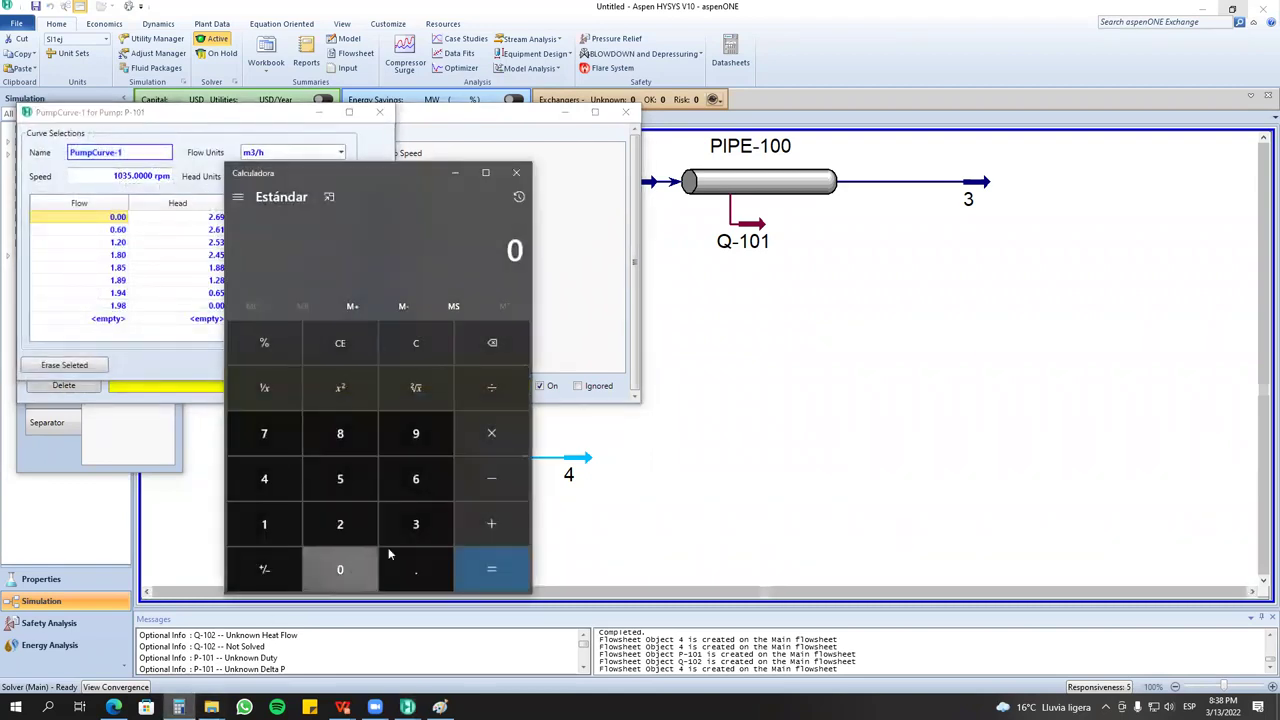
left_click(416, 524)
left_click(264, 478)
left_click(322, 487)
left_click(340, 569)
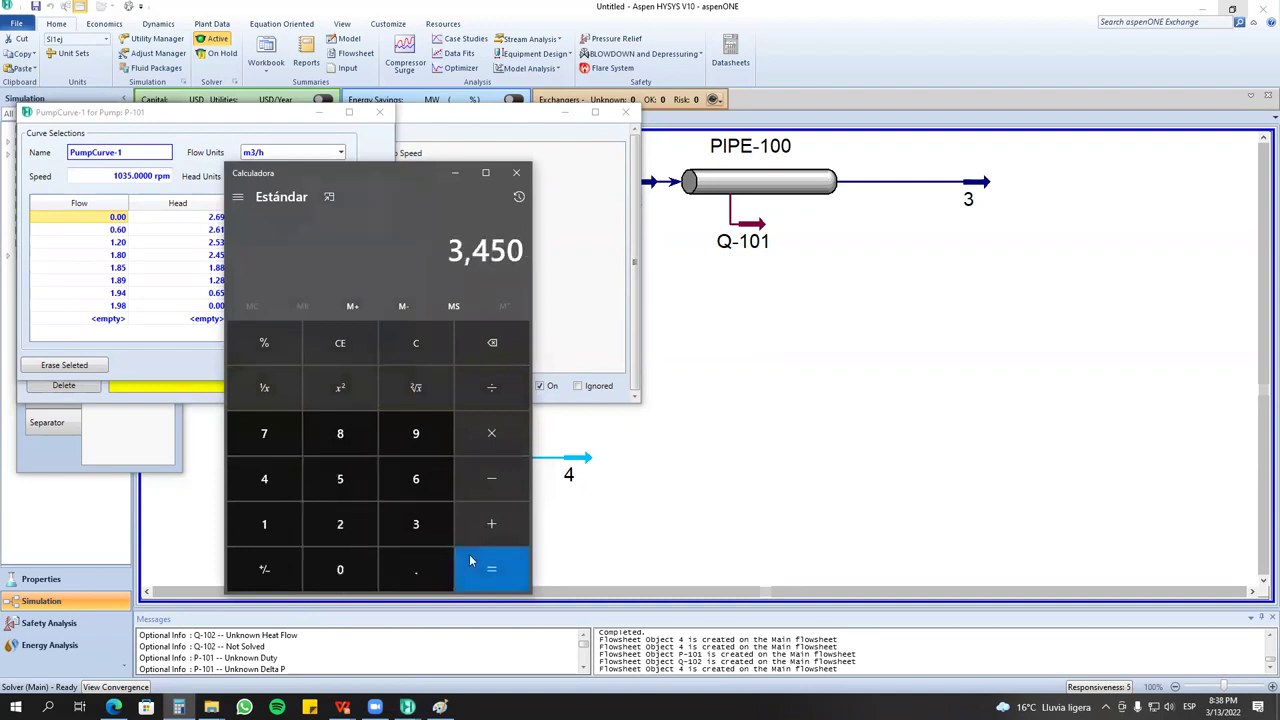
left_click(487, 438)
left_click(340, 569)
left_click(416, 569)
left_click(416, 524)
left_click(503, 578)
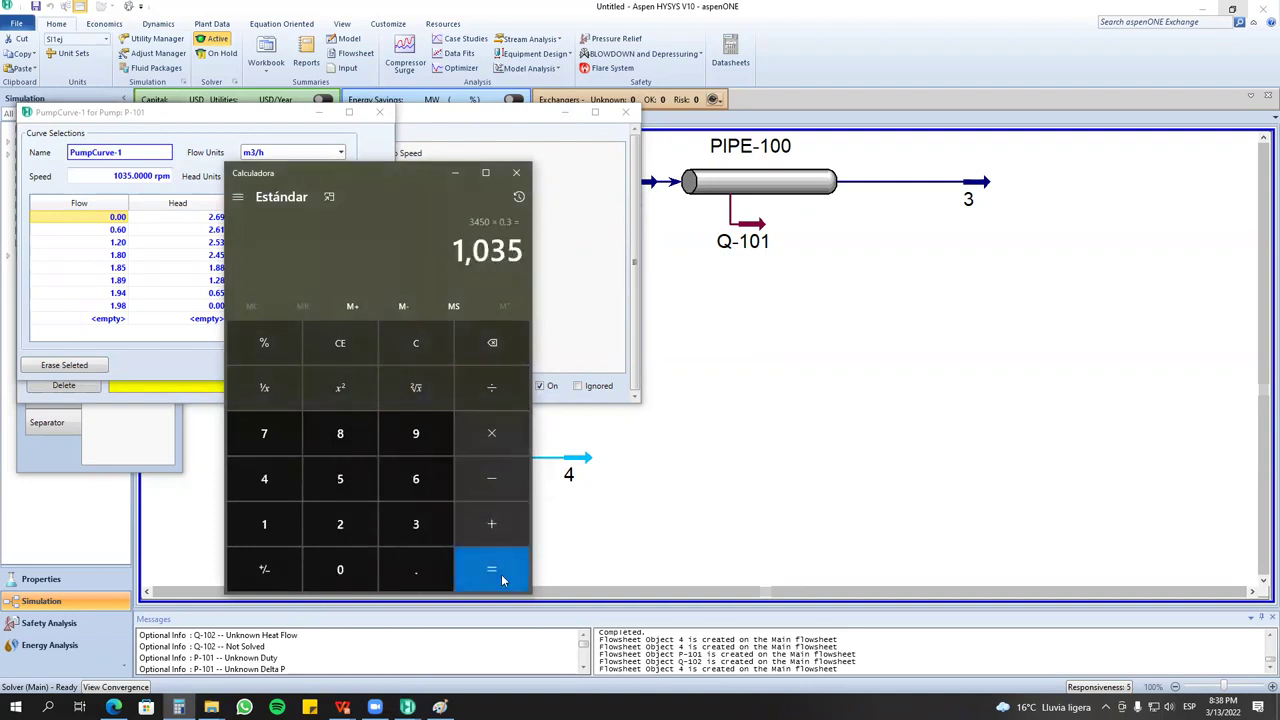
left_click(527, 175)
left_click(379, 111)
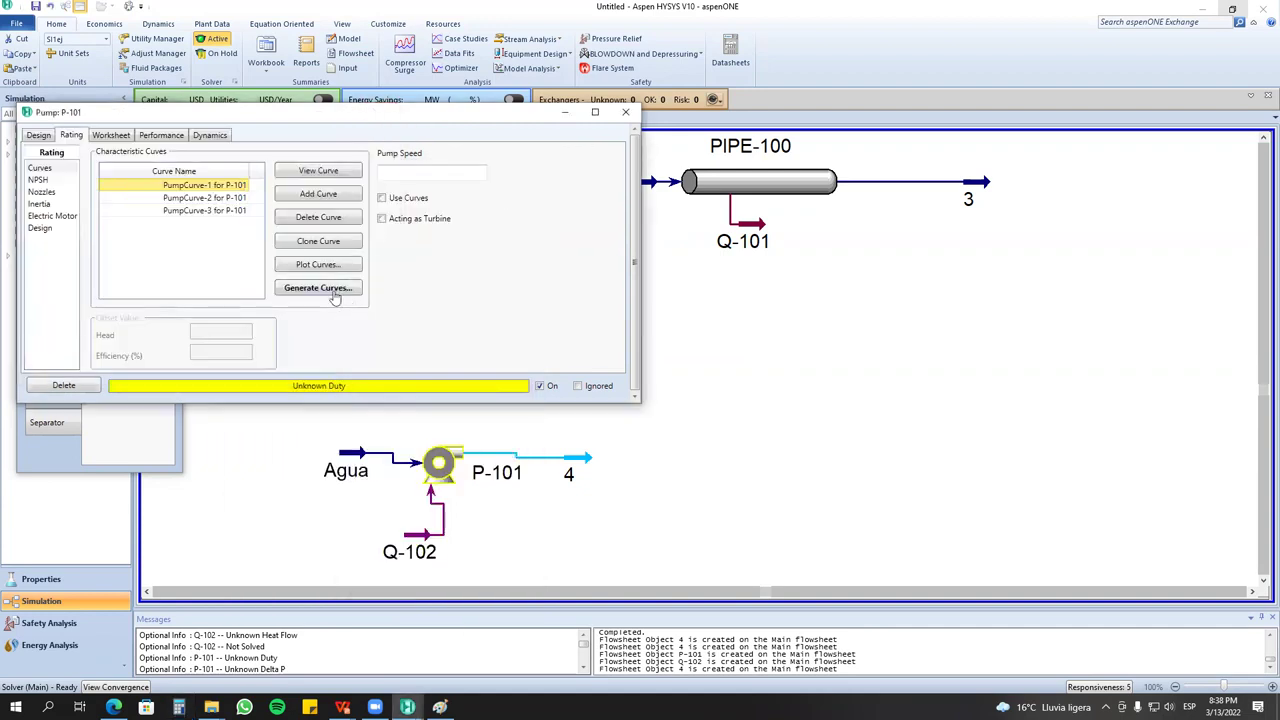
Review the low-speed percentages in the Generate Curve Options, close them without regenerating, and move the P-101 window clear of the Model Palette.
left_click(318, 288)
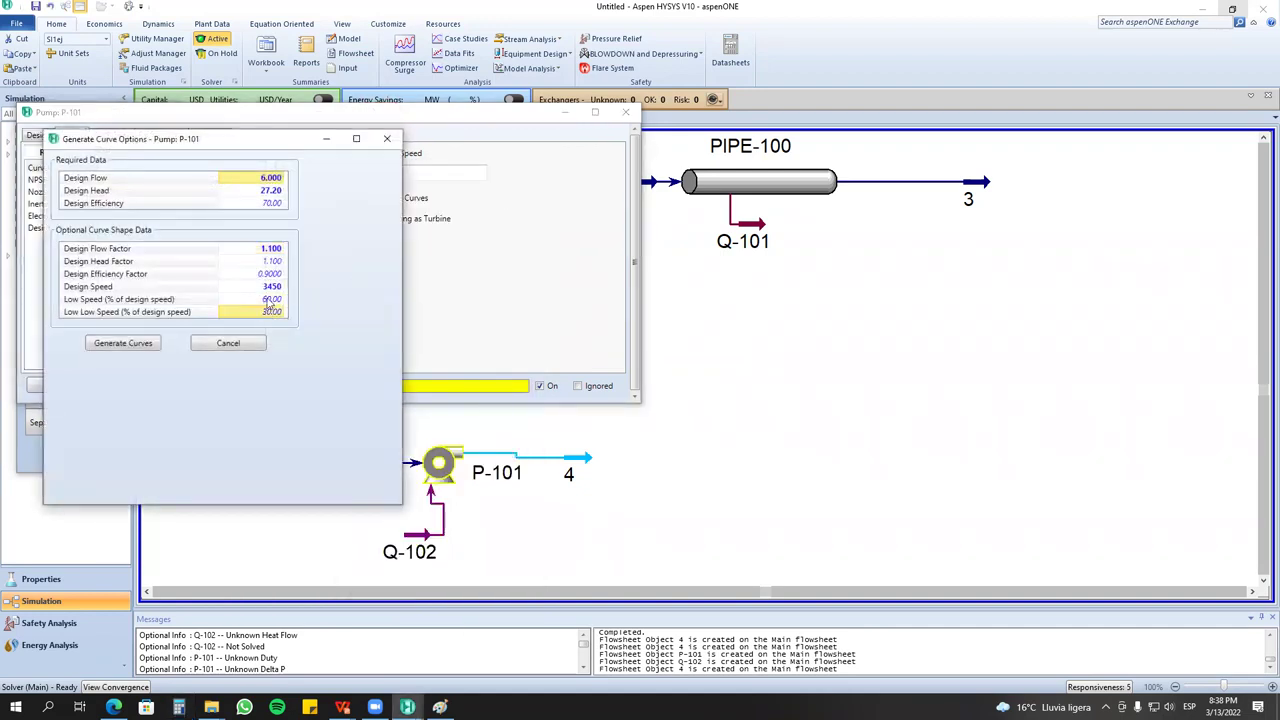
left_click(386, 140)
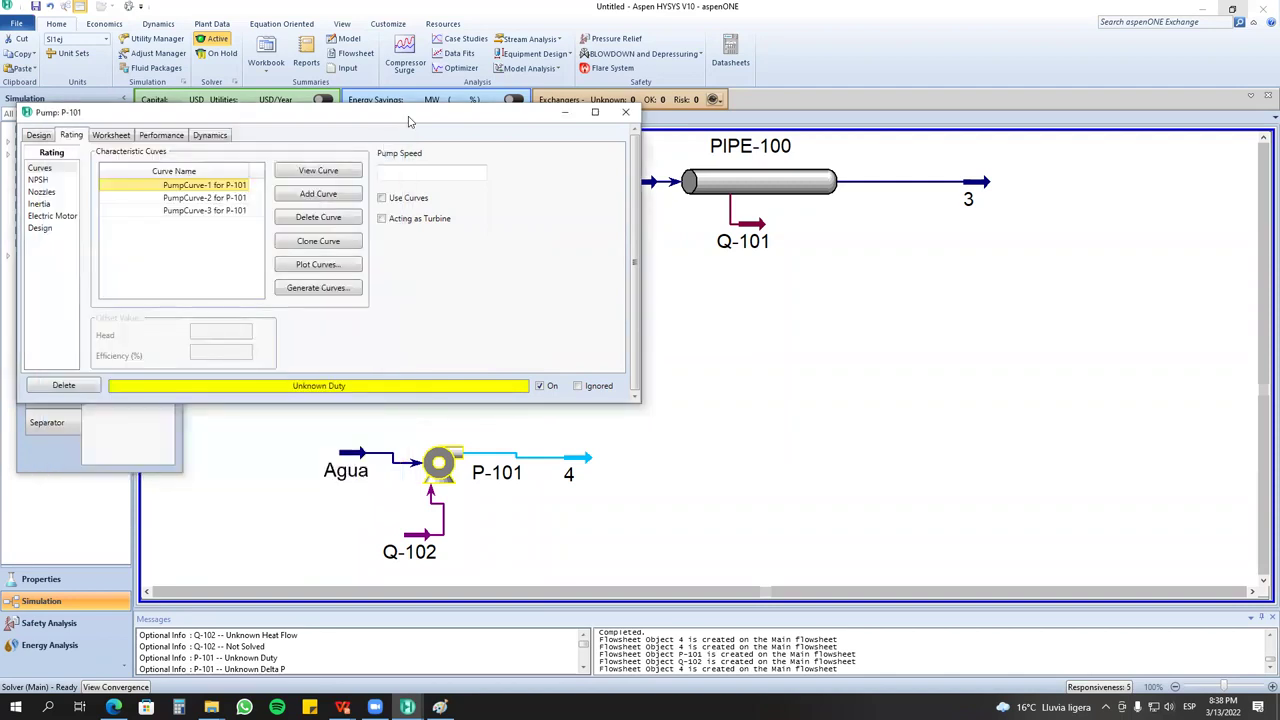
left_click_drag(408, 121, 419, 129)
left_click_drag(667, 177, 672, 130)
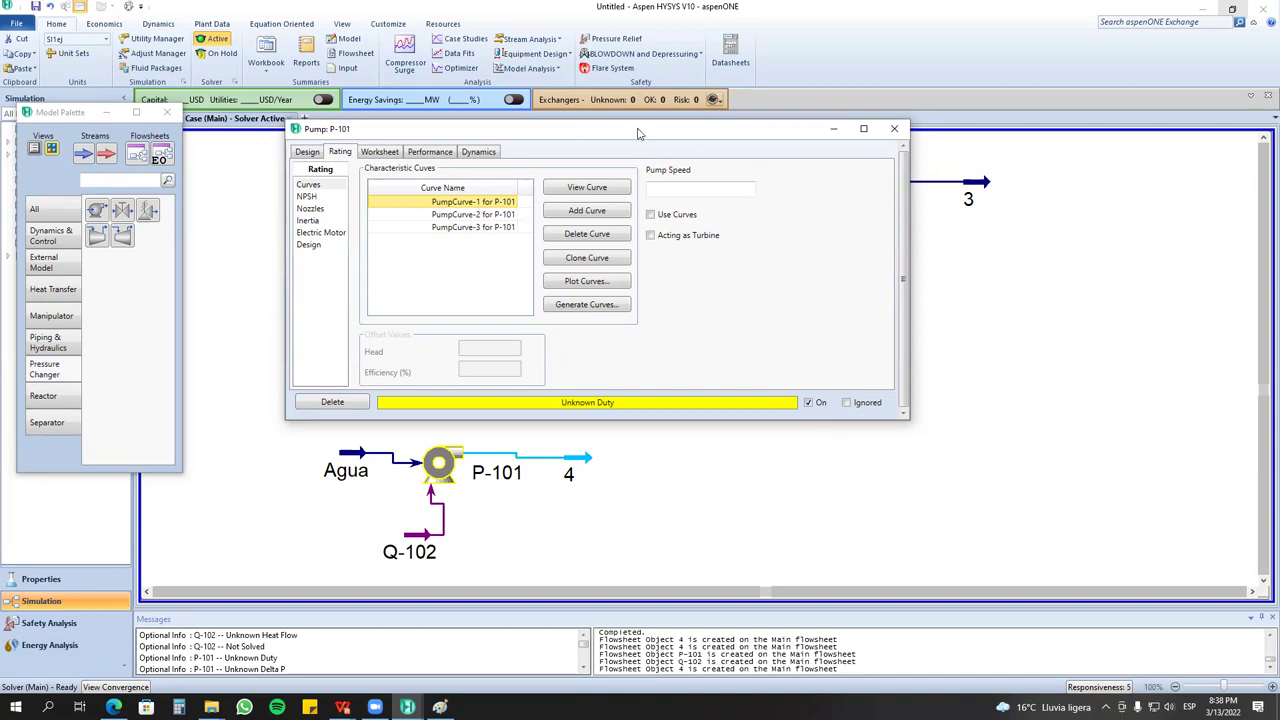
left_click_drag(644, 130, 636, 88)
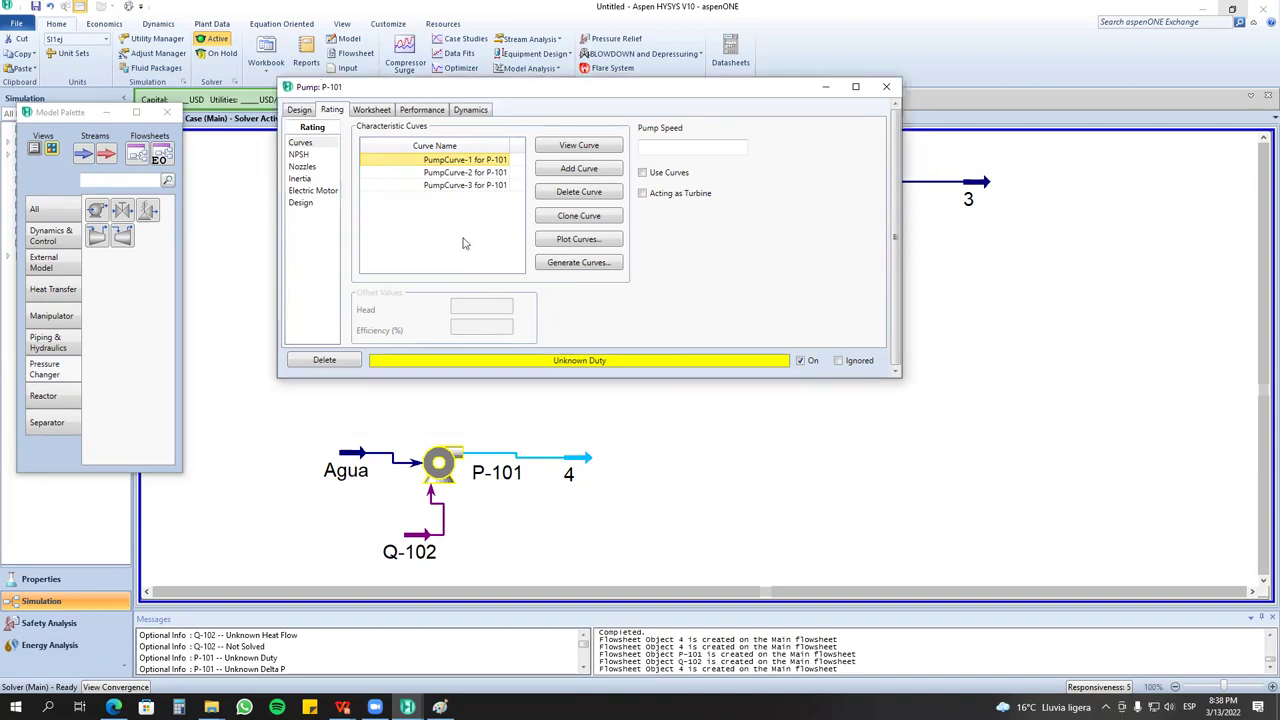
Set the flow units of PumpCurve-1 to L/min and close its window.
double_click(444, 165)
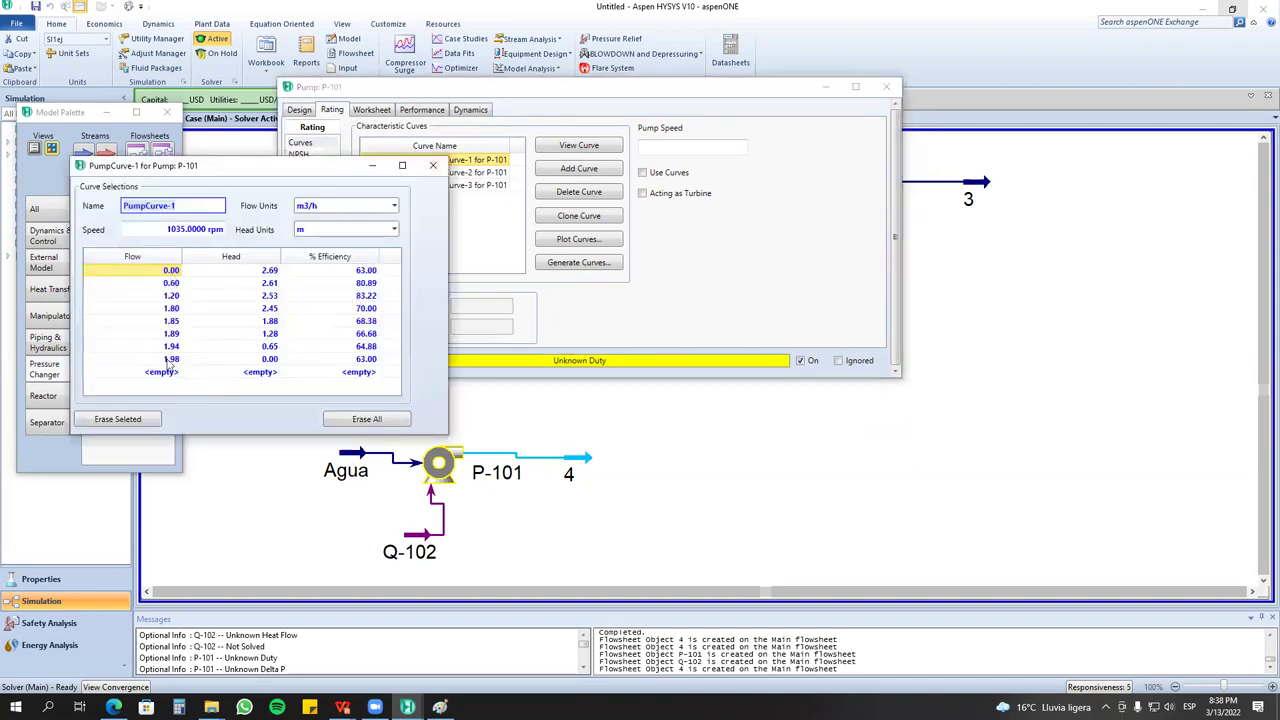
left_click(394, 205)
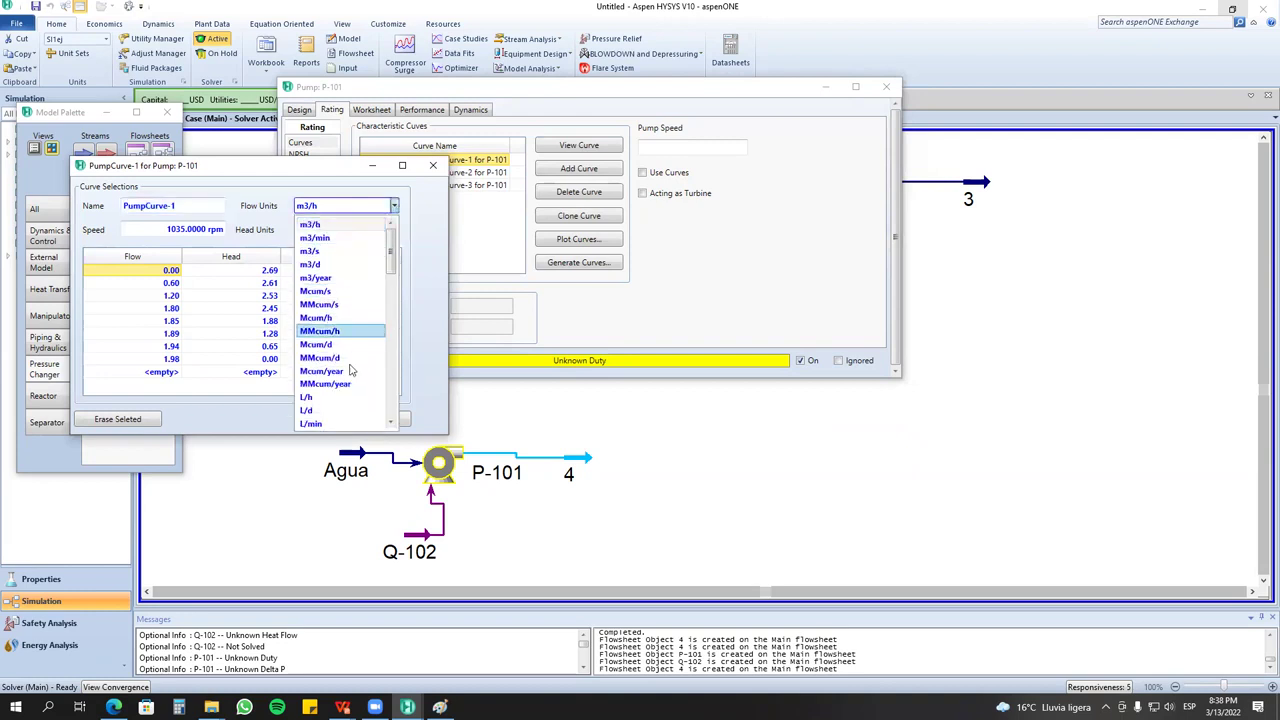
left_click(337, 423)
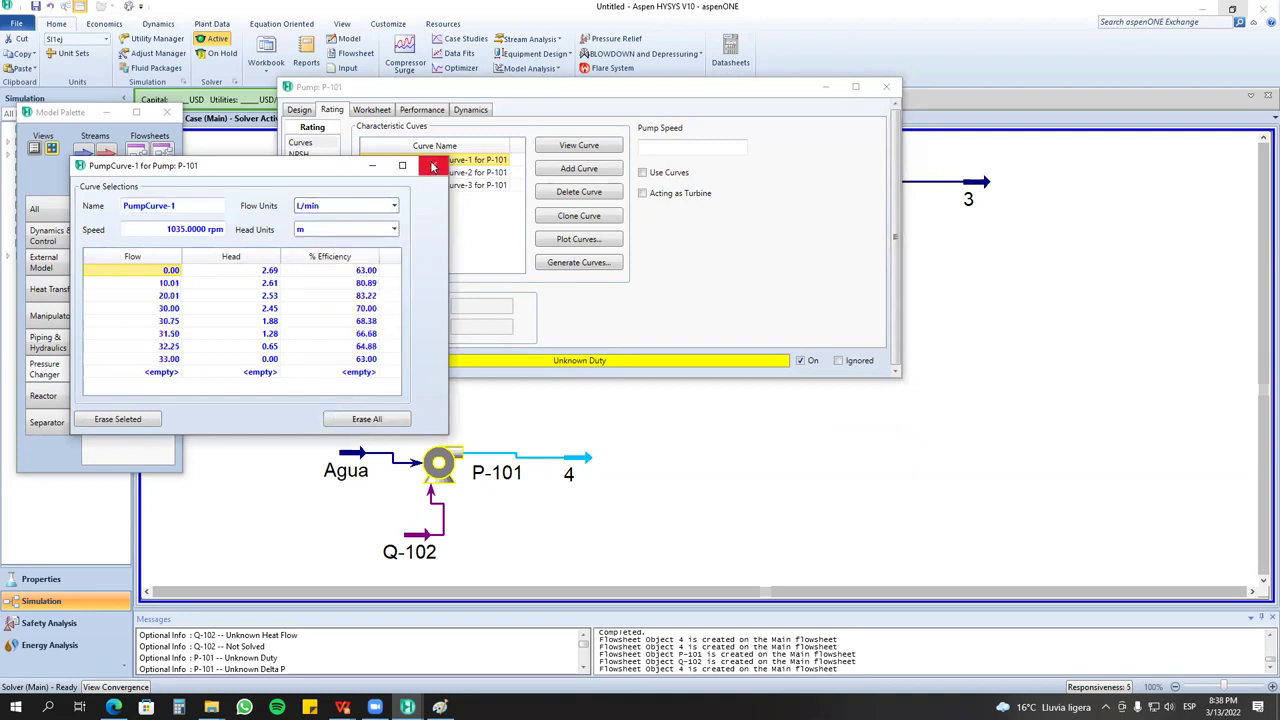
left_click(432, 165)
Set the flow units of PumpCurve-2 to L/min and close its window.
left_click(449, 174)
double_click(449, 174)
left_click(419, 232)
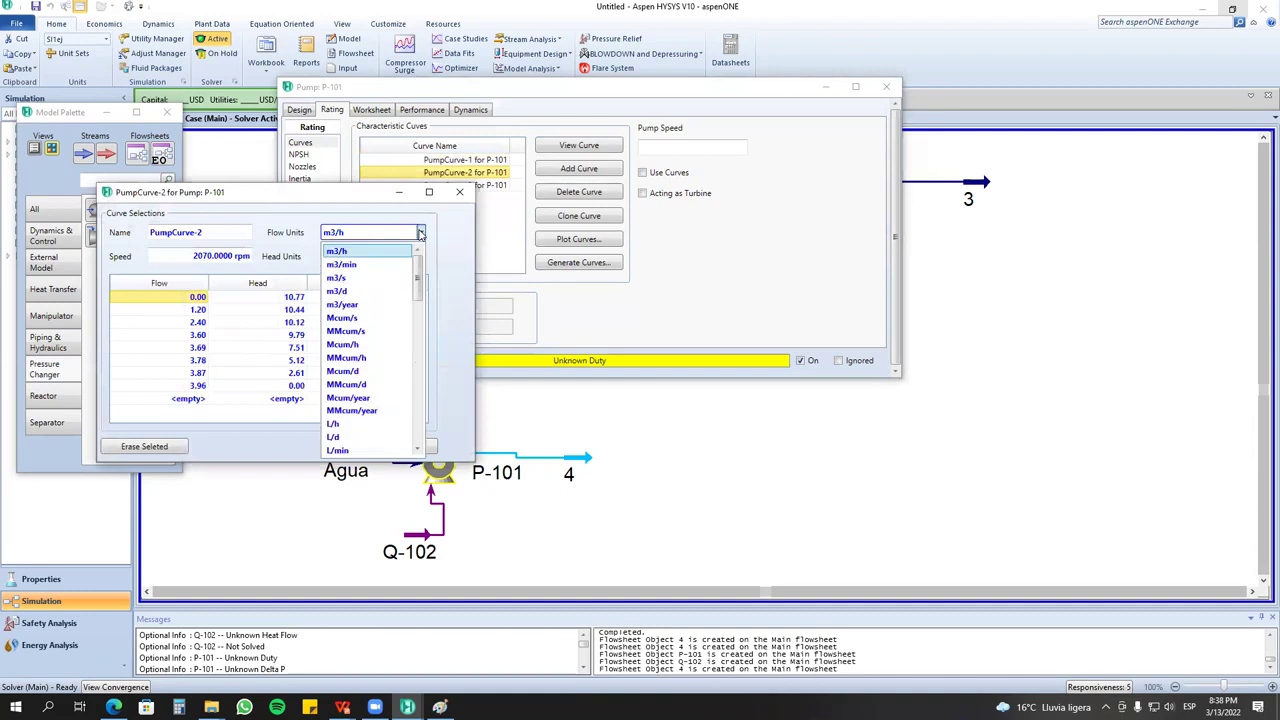
scroll(373, 450, "down", 5)
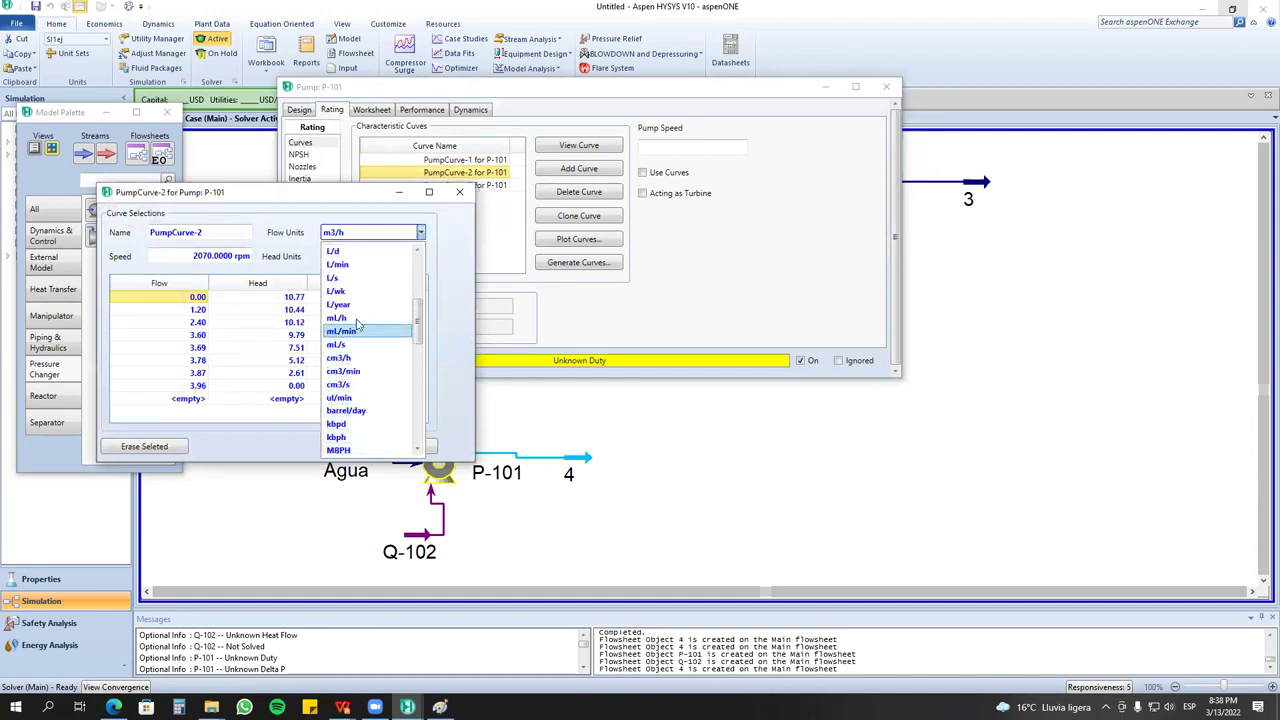
left_click(338, 264)
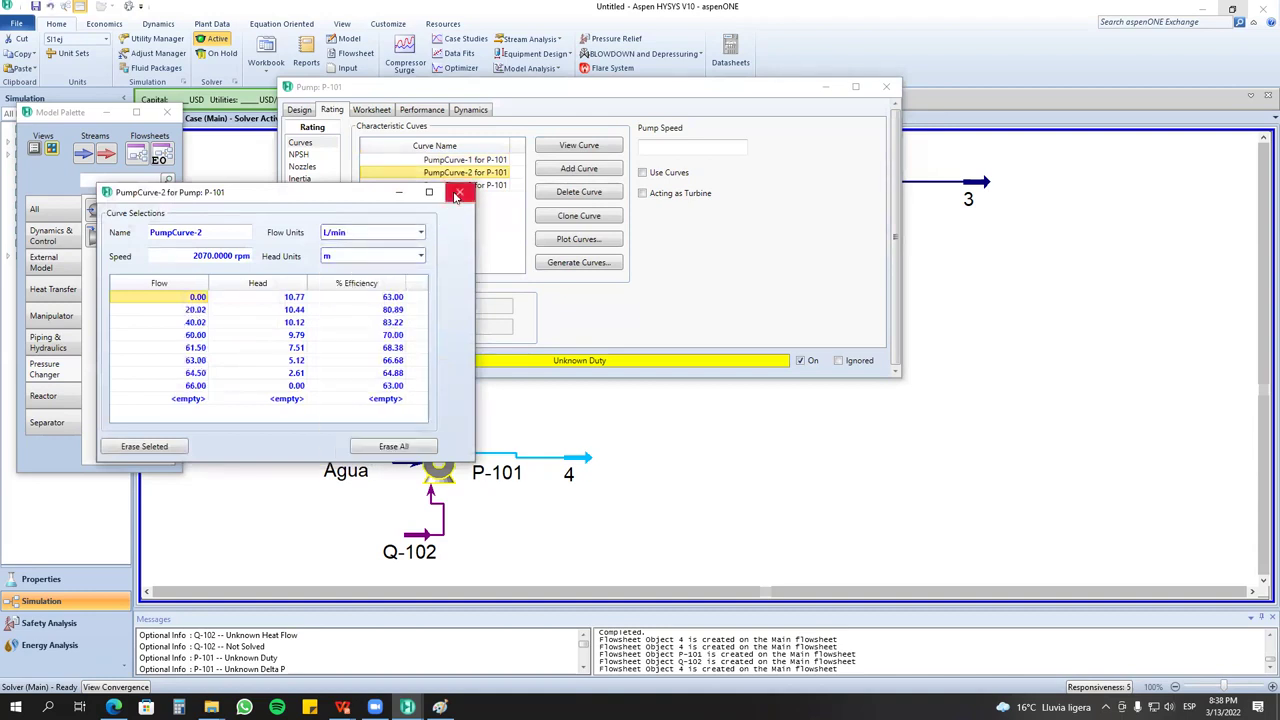
left_click(459, 191)
Set the flow units of PumpCurve-3 to L/min, then move and enlarge its window.
left_click(463, 188)
double_click(463, 188)
left_click(340, 152)
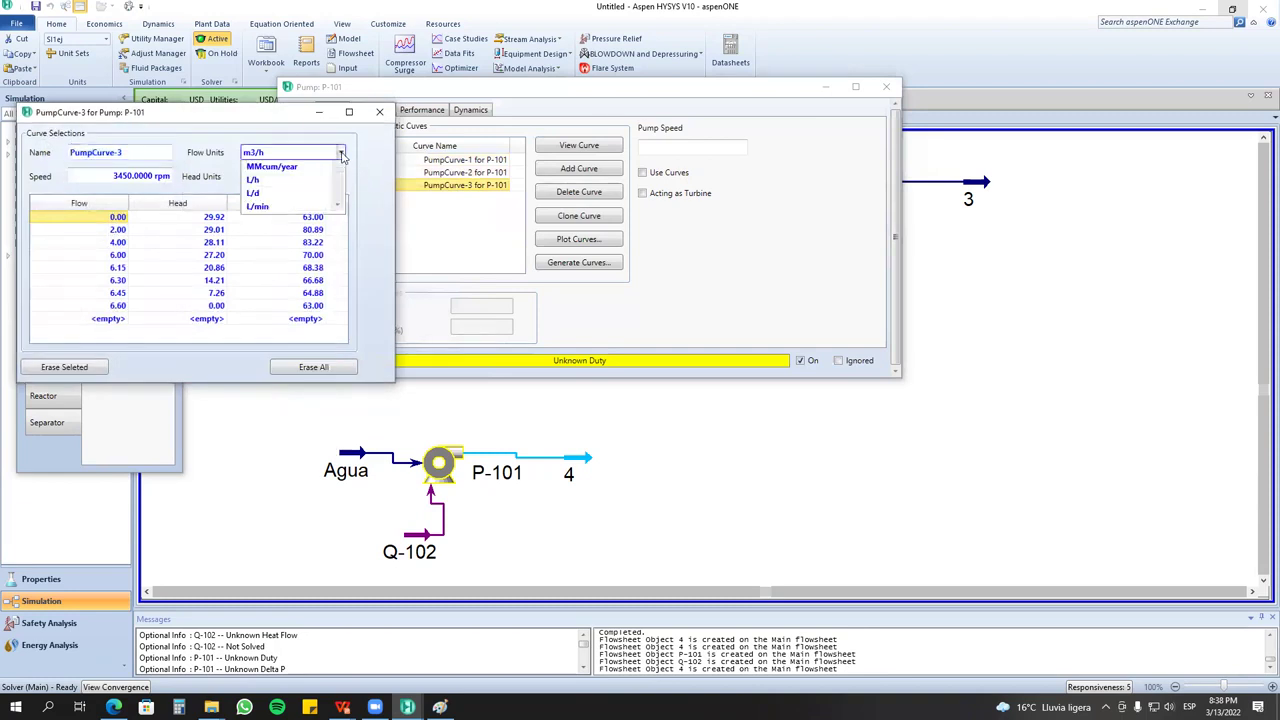
scroll(287, 360, "down", 1)
left_click(285, 331)
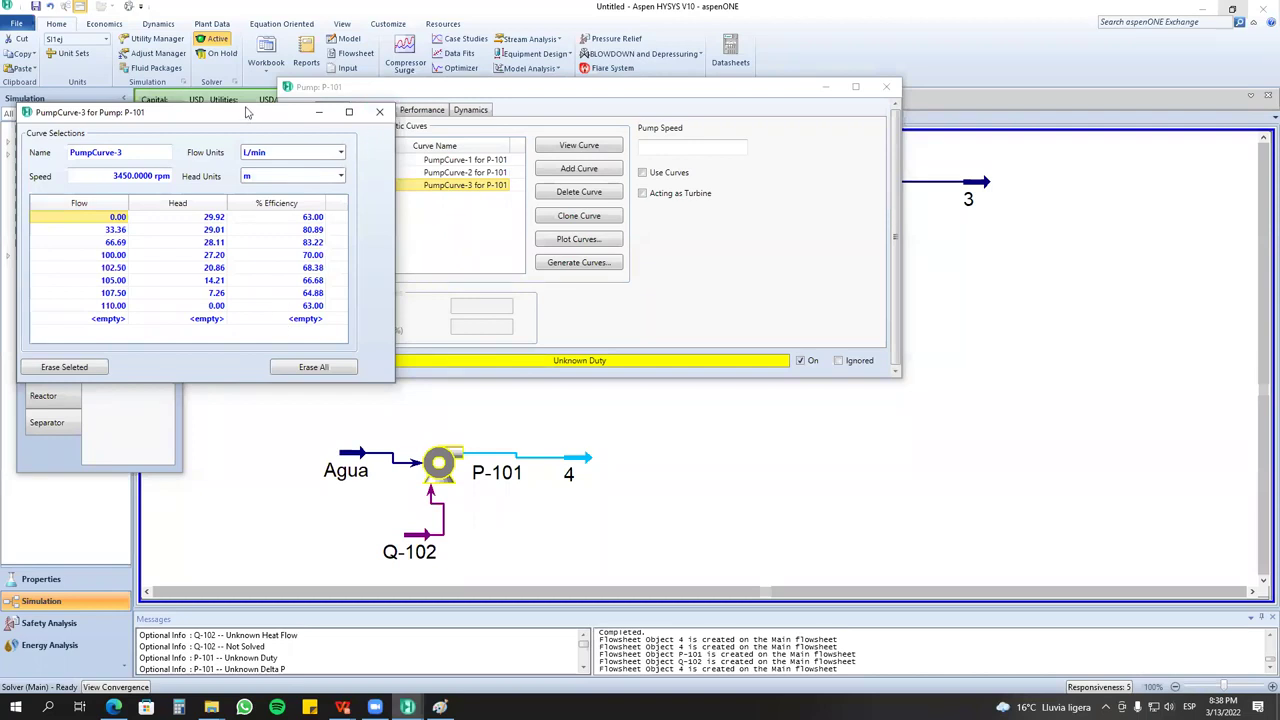
left_click_drag(245, 112, 548, 54)
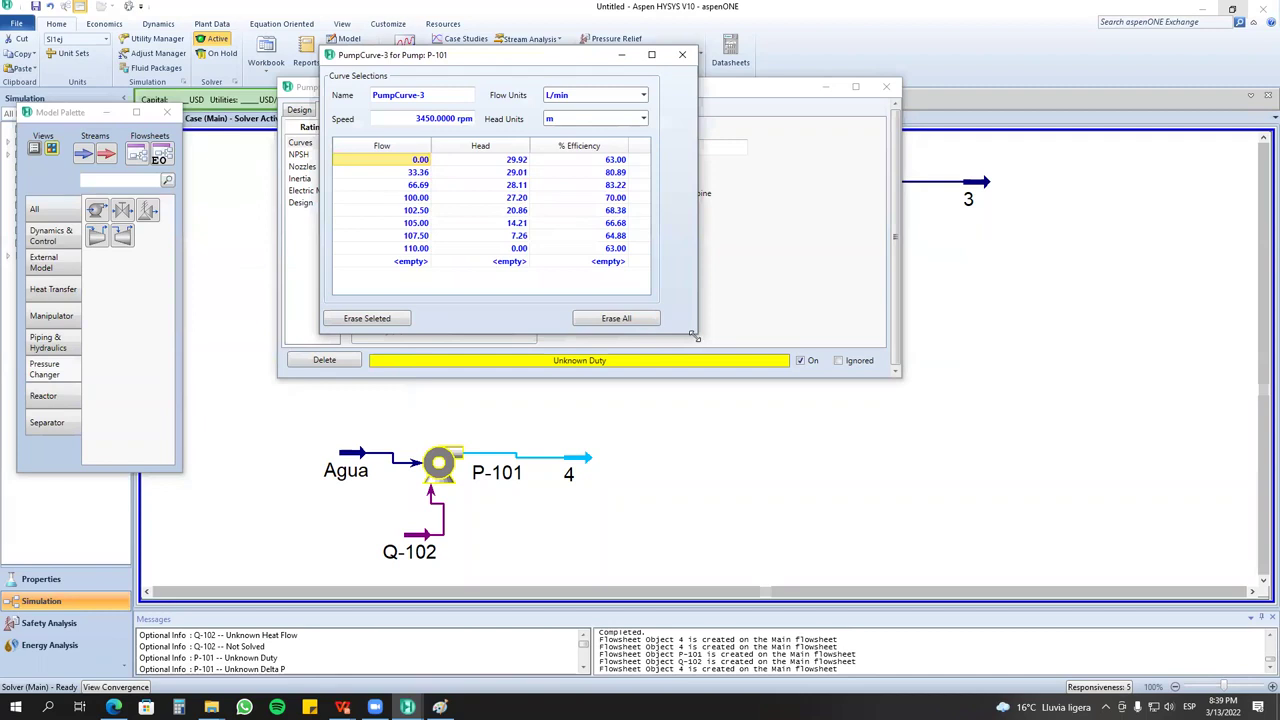
left_click_drag(697, 338, 799, 411)
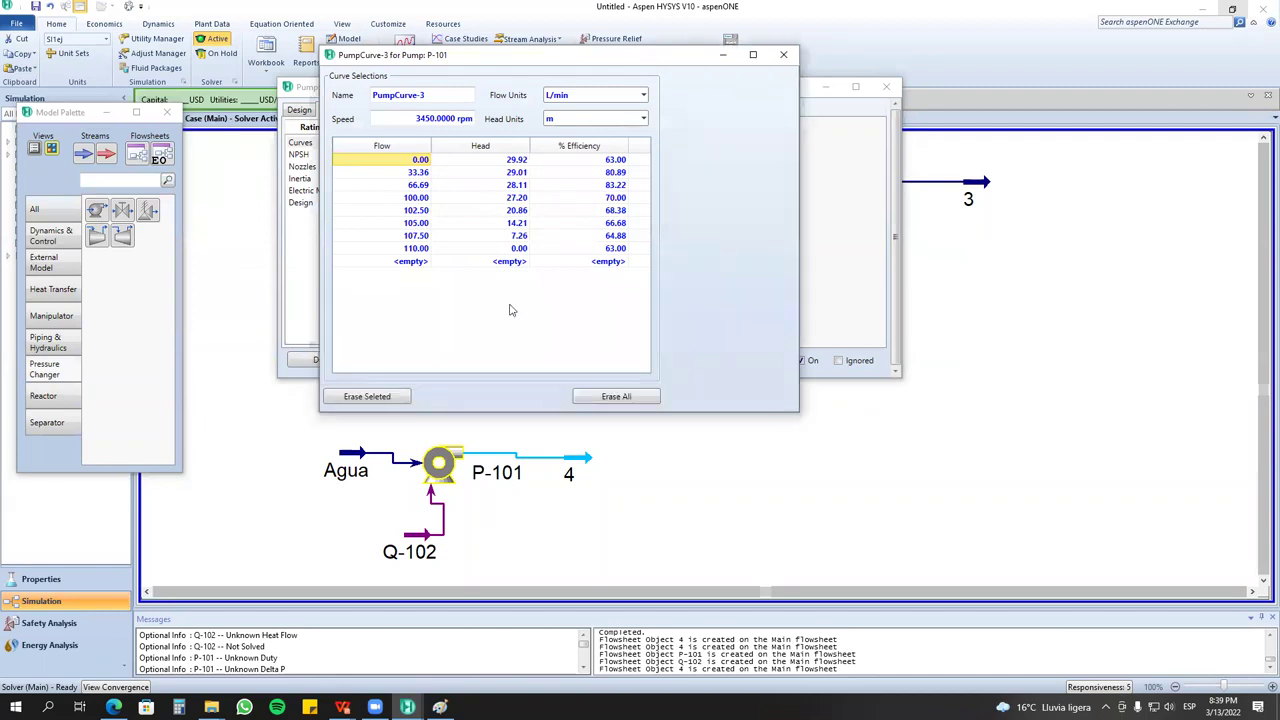
Examine the flow and head at the maximum-flow point in the last row of PumpCurve-3.
left_click(405, 249)
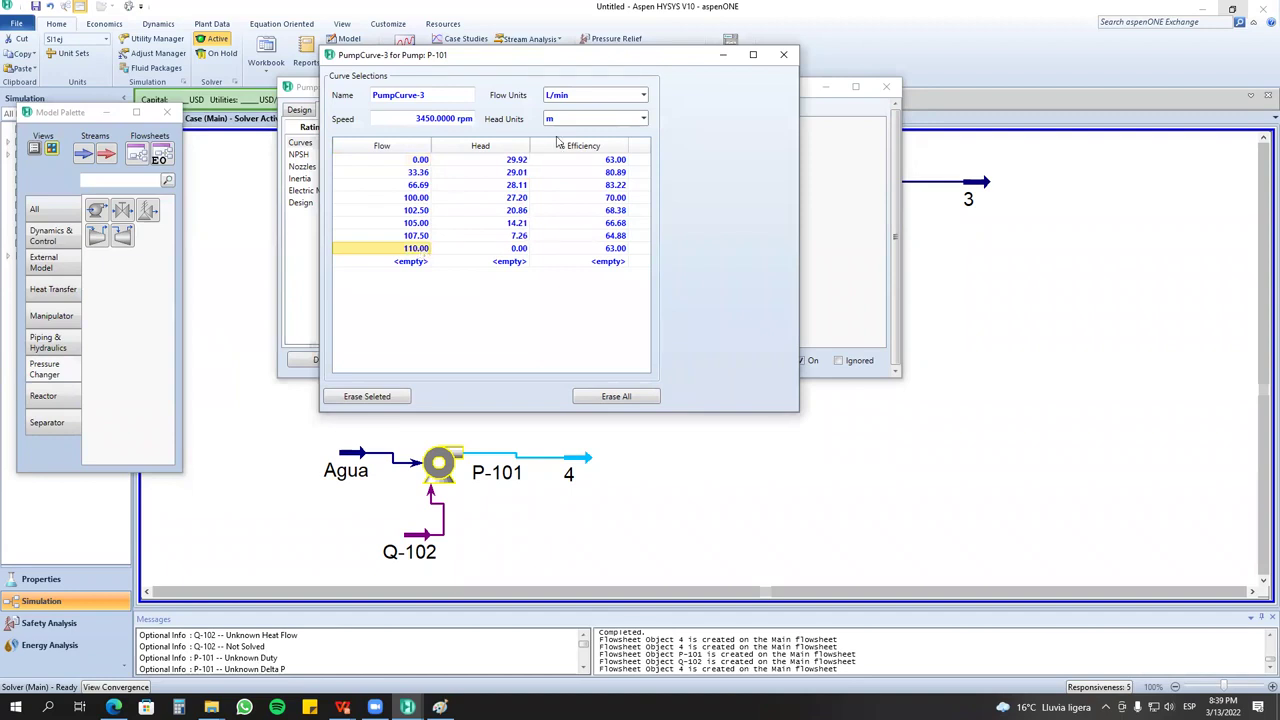
left_click(514, 250)
left_click(393, 250)
left_click(490, 250)
left_click(403, 250)
left_click(508, 249)
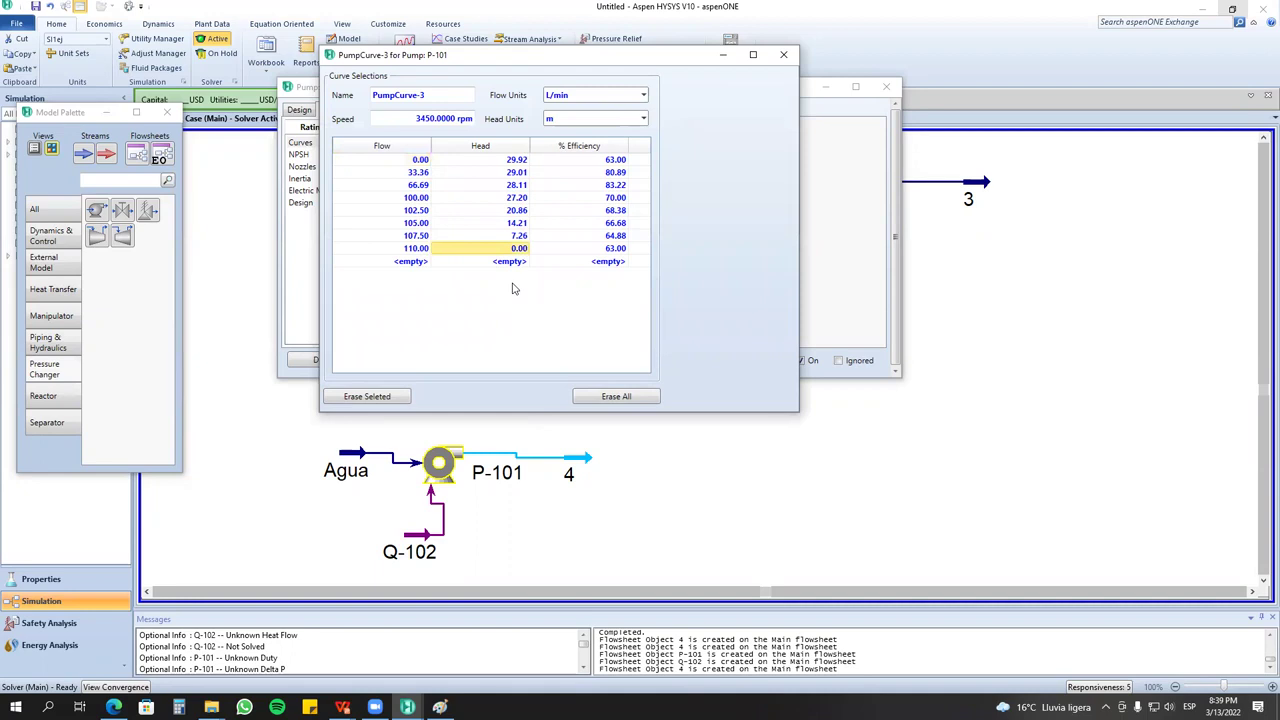
Check the maximum flow and head on the pump nameplate slide in WPS Office, then return to PumpCurve-3 in Aspen HYSYS.
left_click_drag(512, 58, 439, 278)
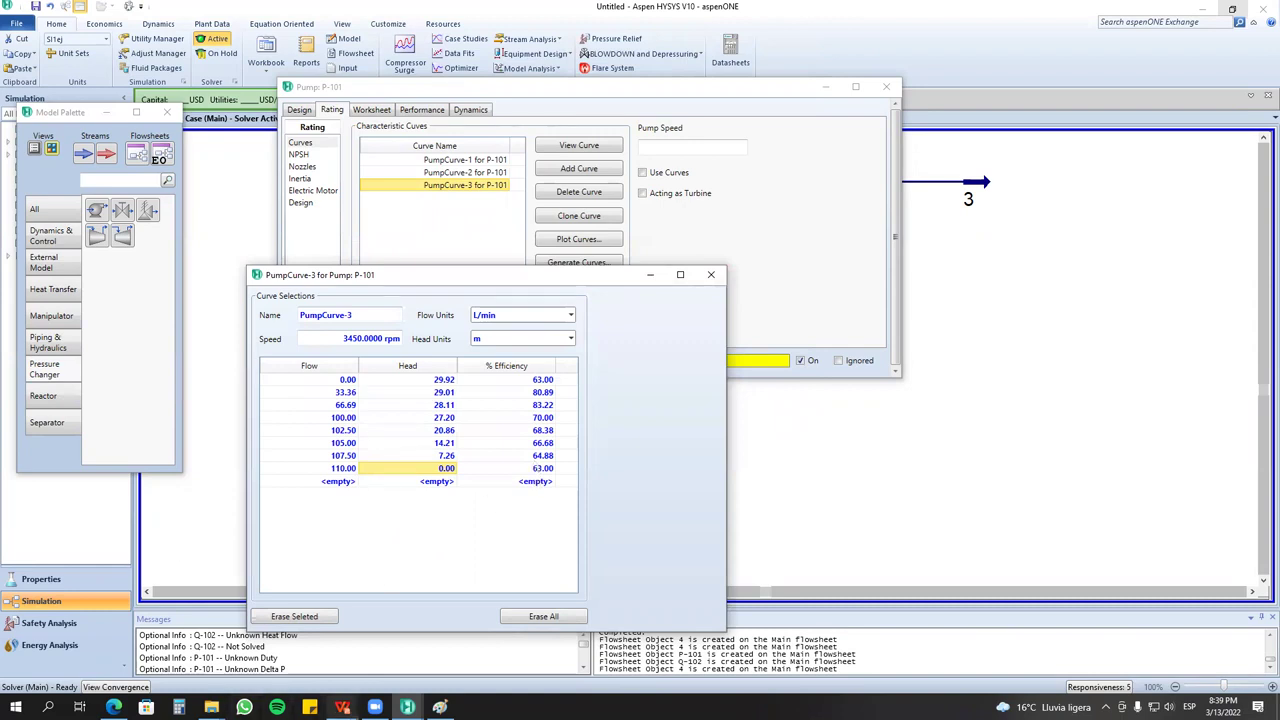
mouse_move(375, 707)
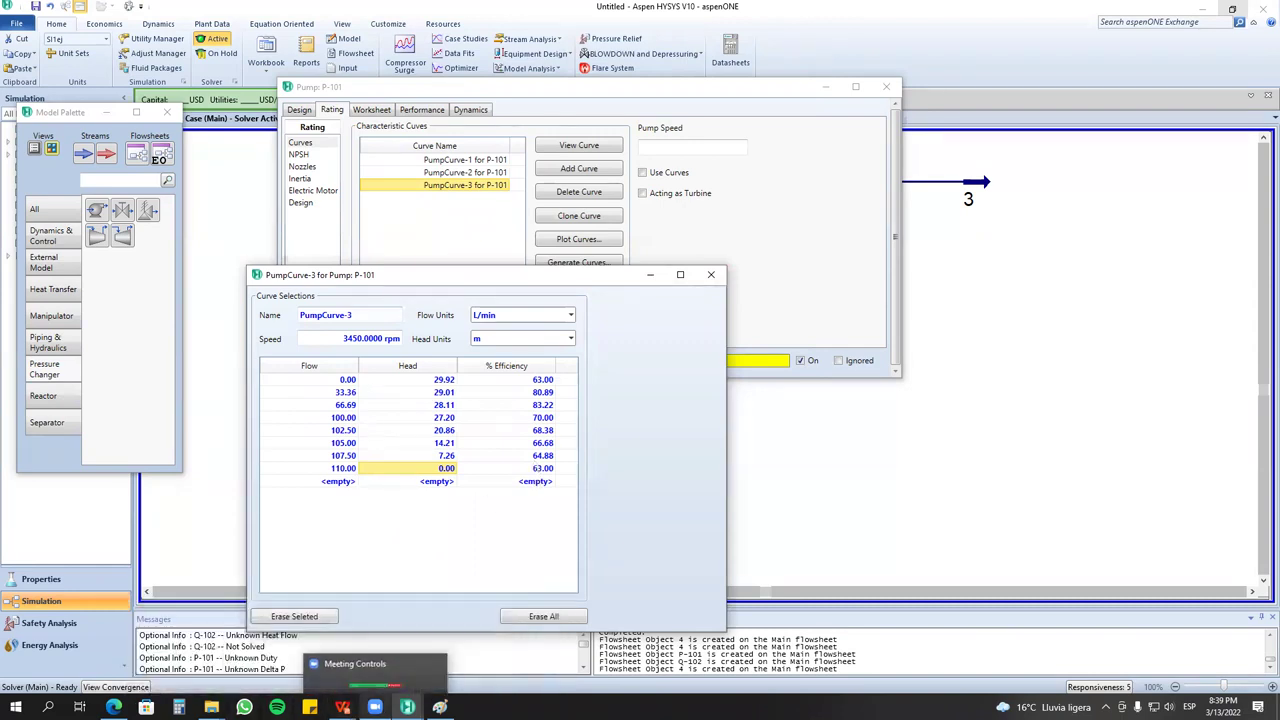
left_click(236, 651)
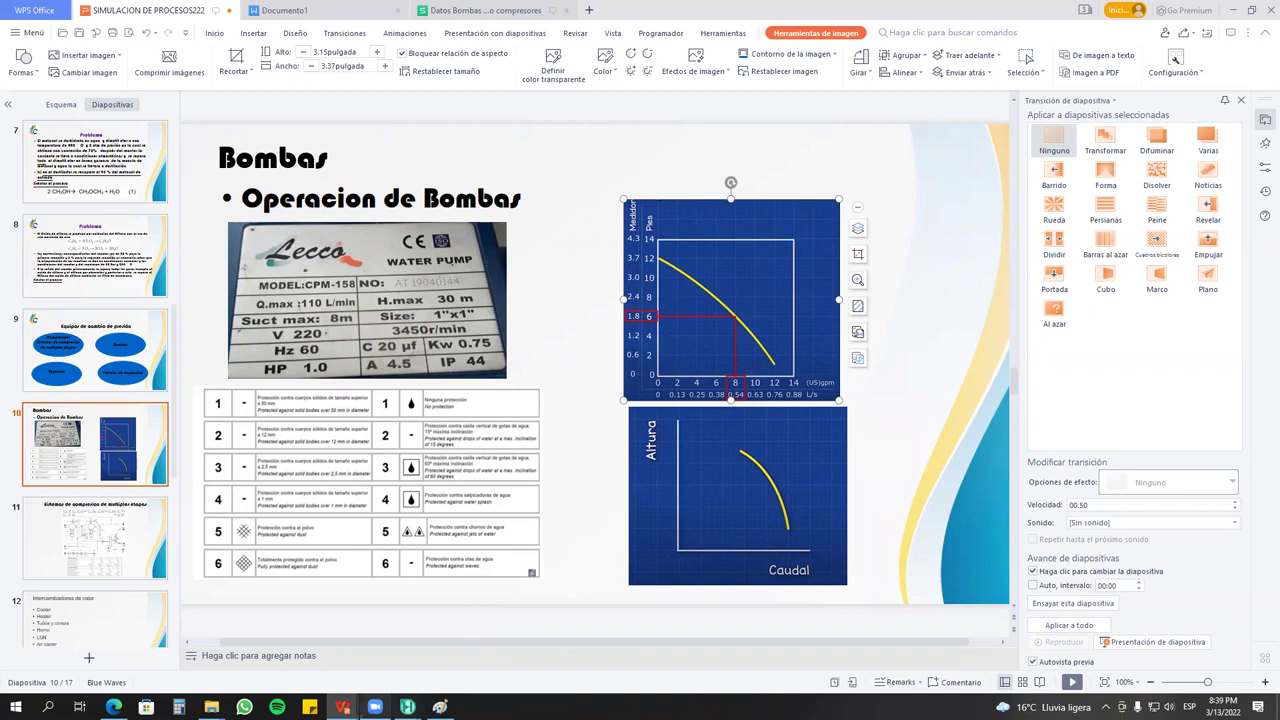
mouse_move(343, 707)
mouse_move(407, 707)
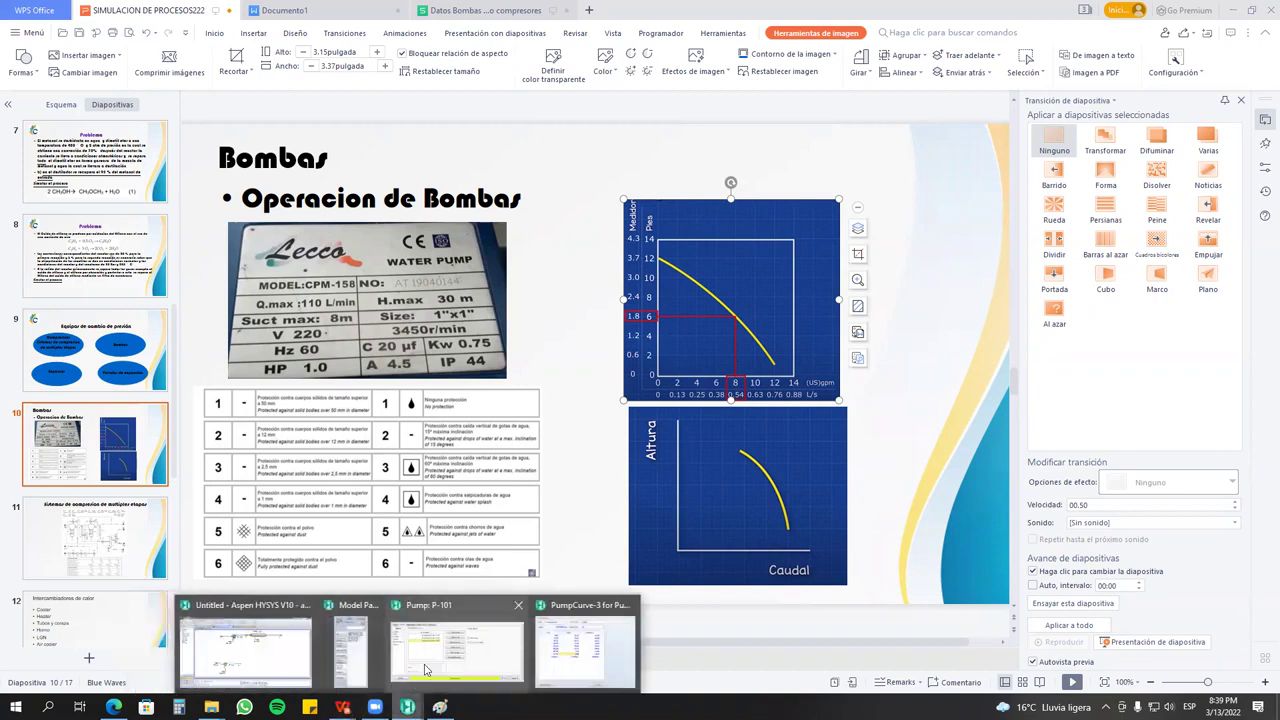
left_click(558, 641)
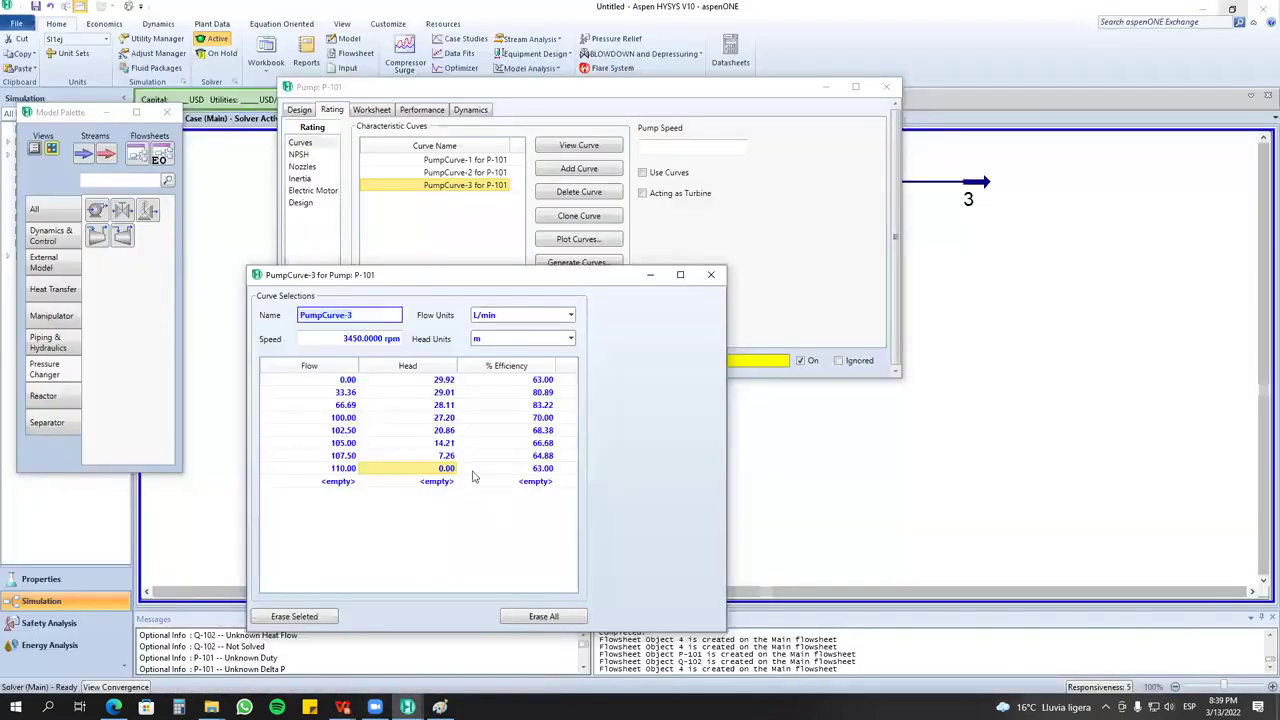
Compare PumpCurve-3's head at zero flow and its maximum flow with the nameplate limits.
left_click(444, 382)
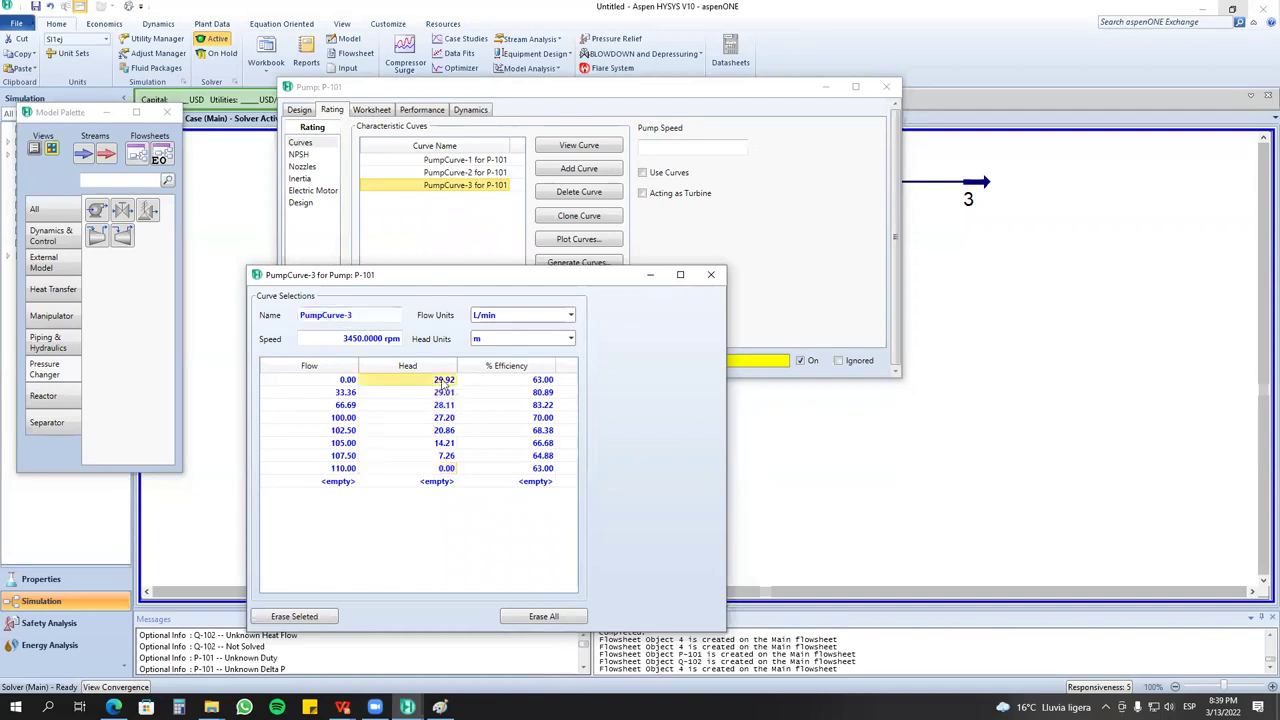
left_click(346, 381)
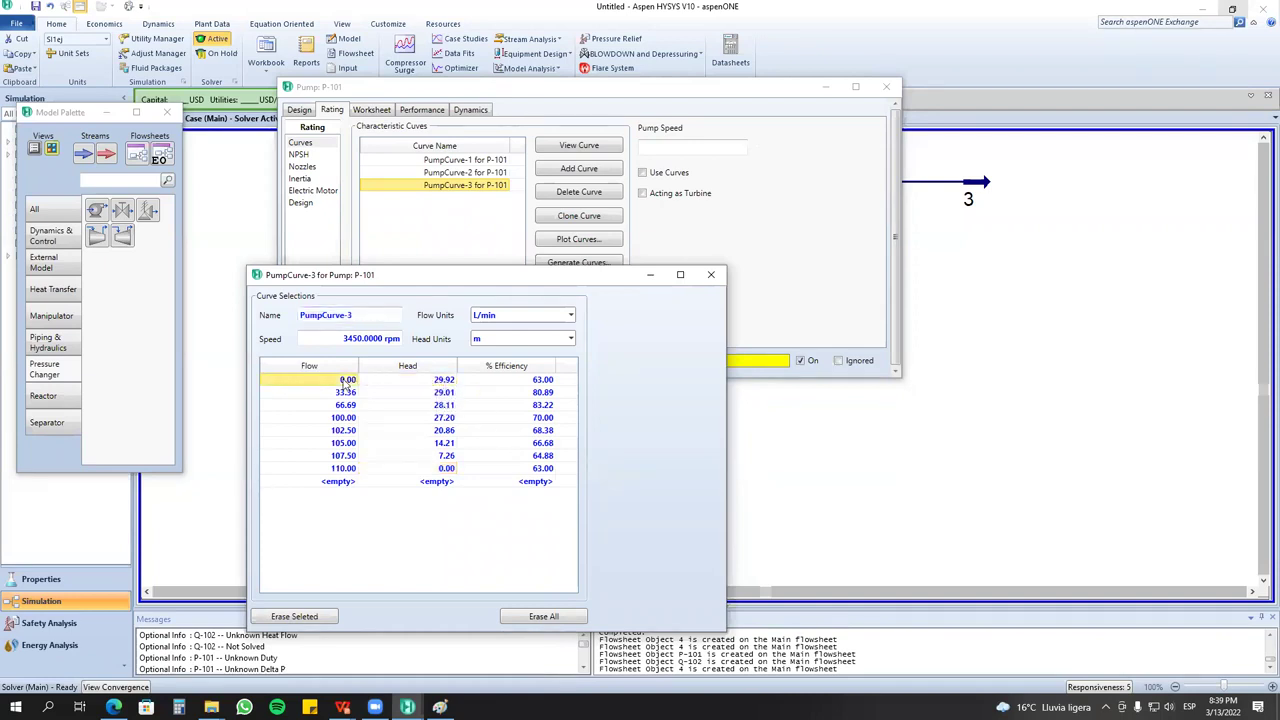
left_click(342, 469)
left_click(442, 382)
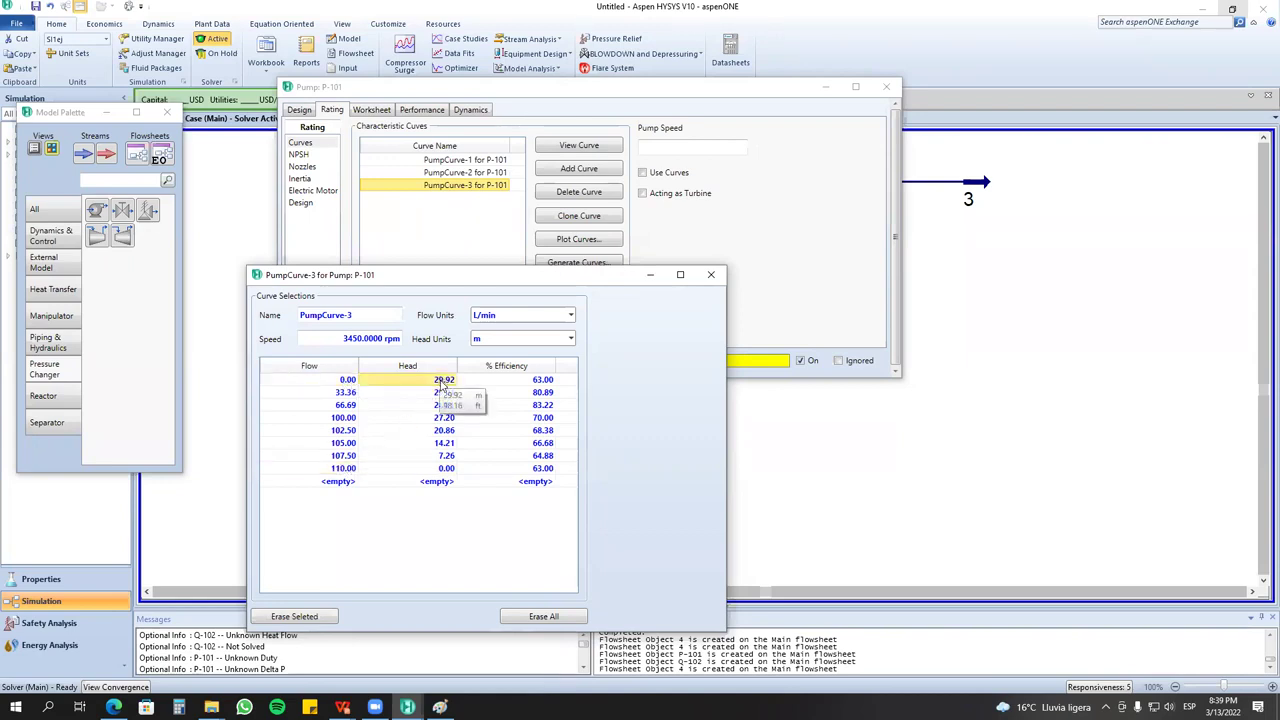
Recheck PumpCurve-3's maximum-flow point against its head at zero flow.
left_click(342, 481)
left_click(350, 468)
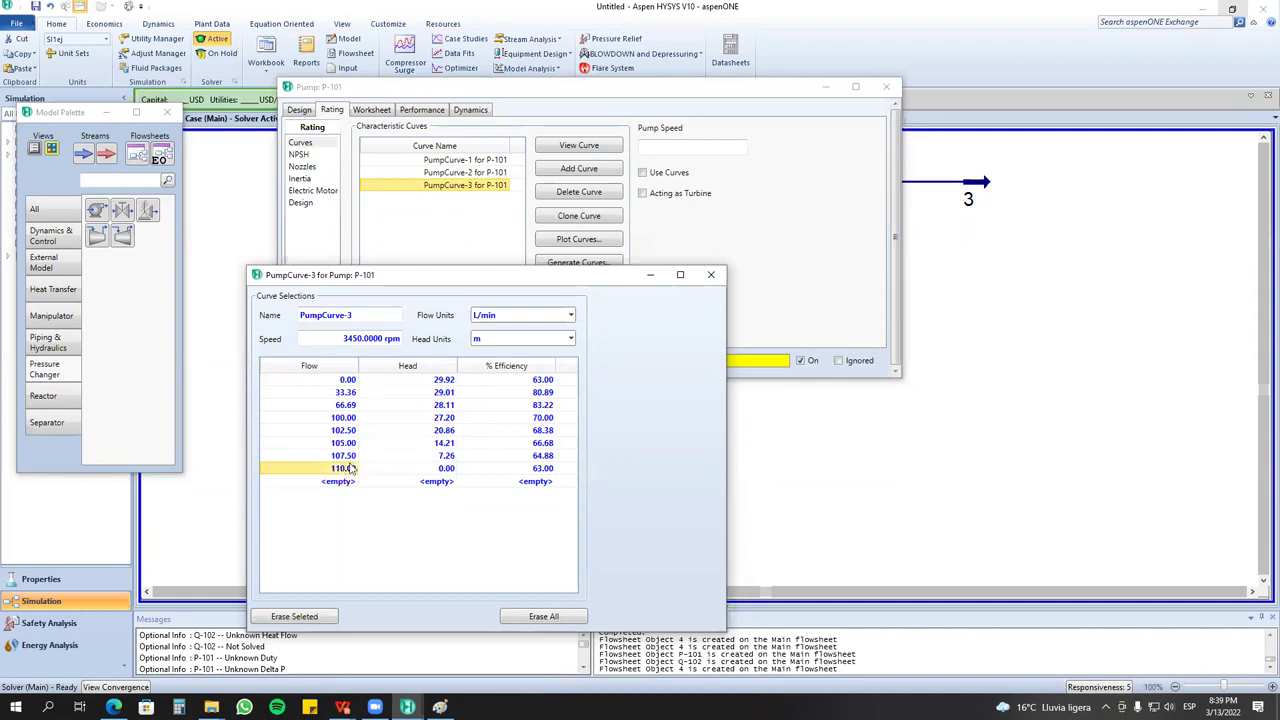
left_click(442, 381)
left_click(349, 469)
left_click(442, 381)
Consult the pump nameplate slide in WPS Office, then switch back to the pump and PumpCurve-3 windows in Aspen HYSYS.
mouse_move(346, 707)
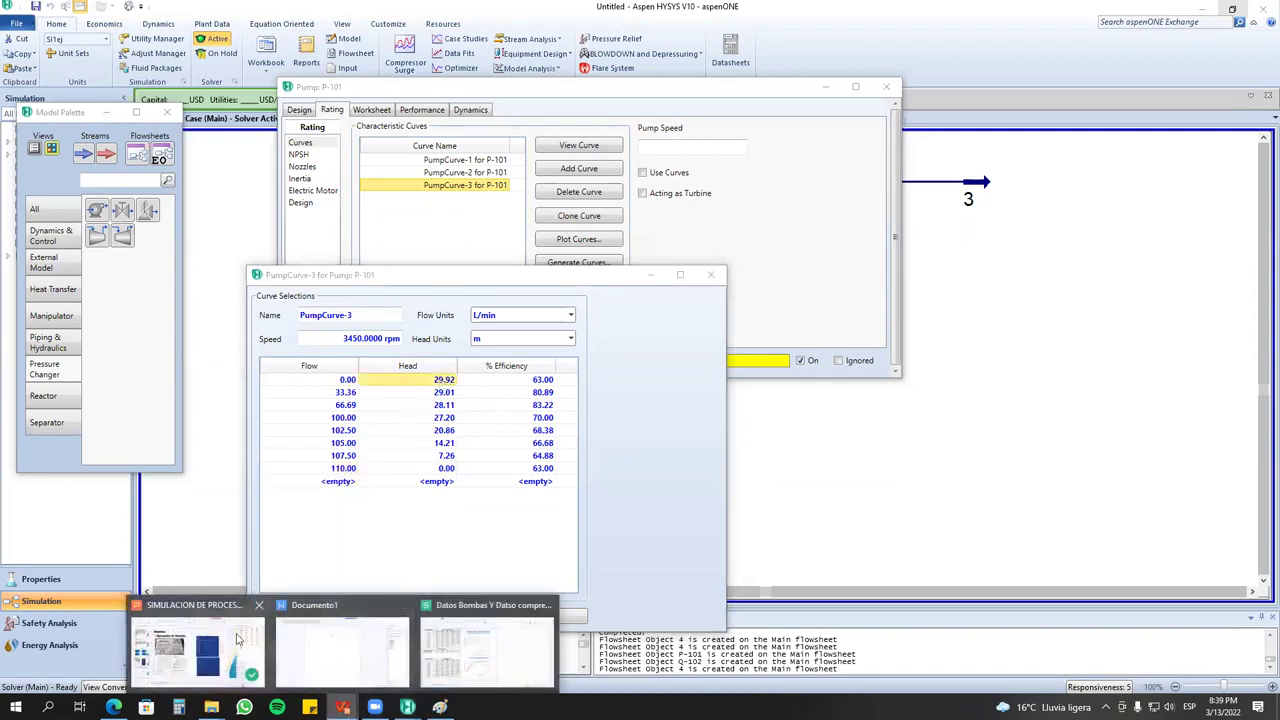
left_click(220, 650)
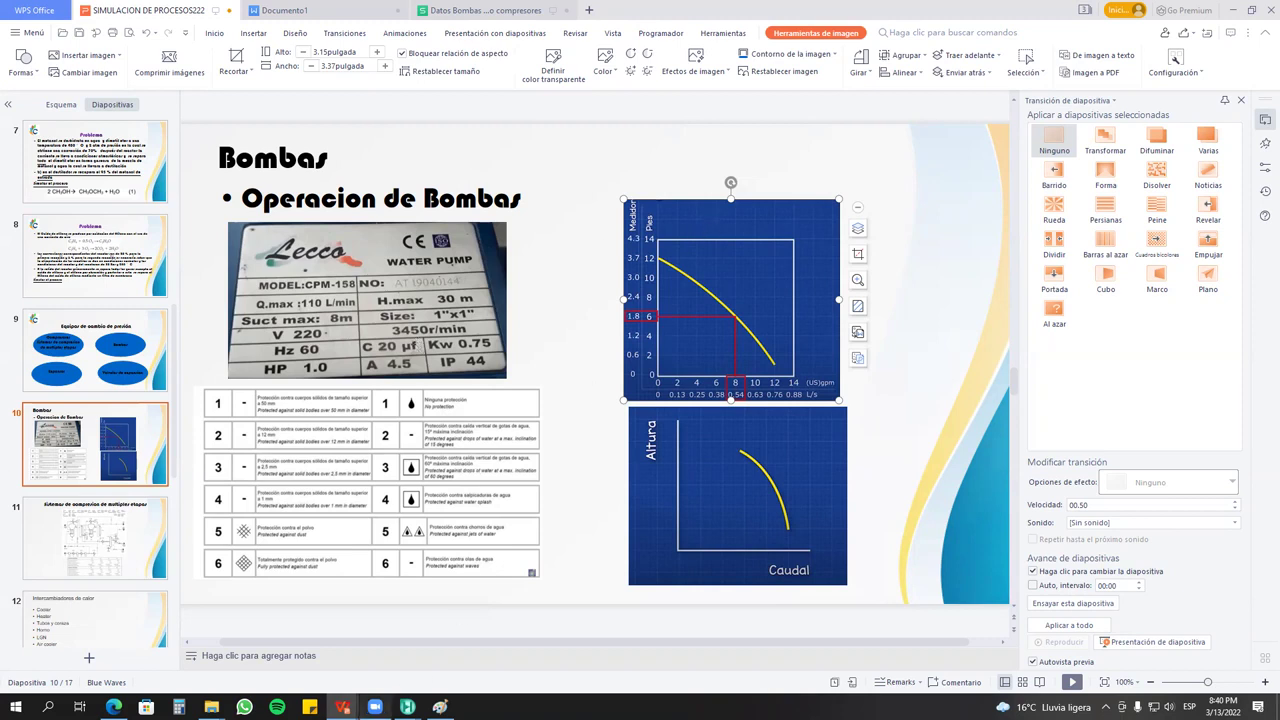
mouse_move(407, 707)
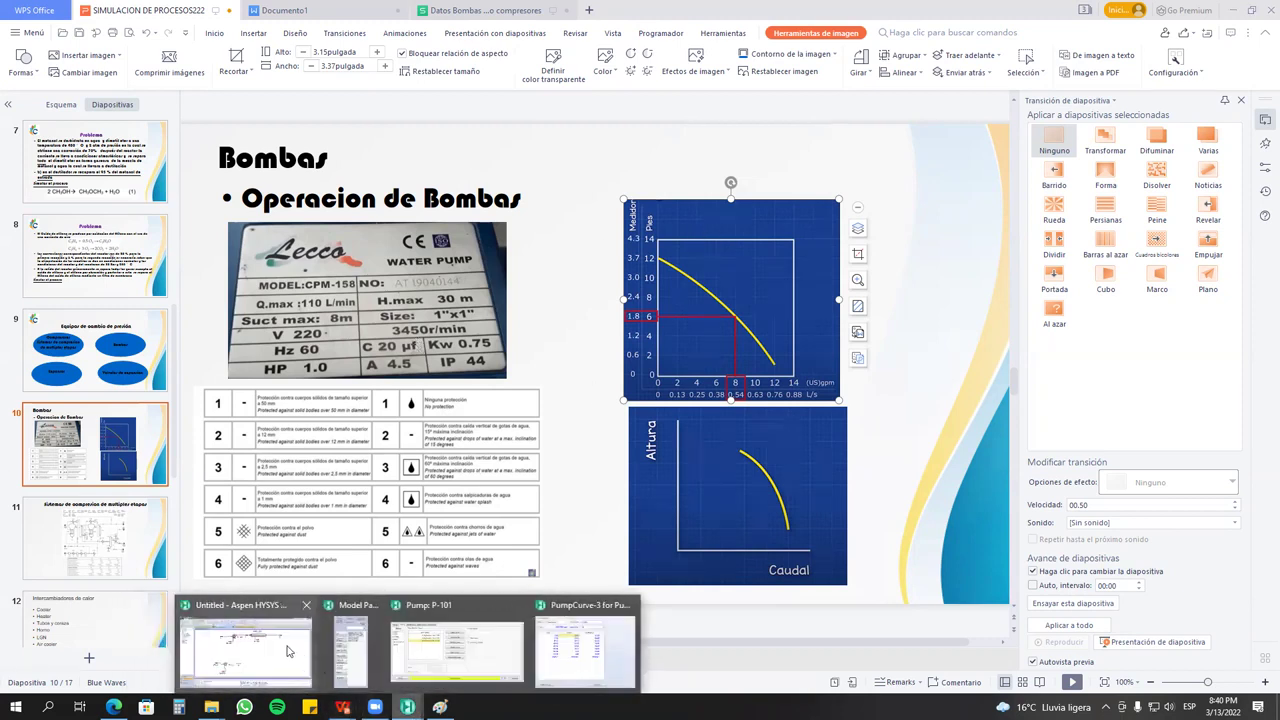
left_click(445, 648)
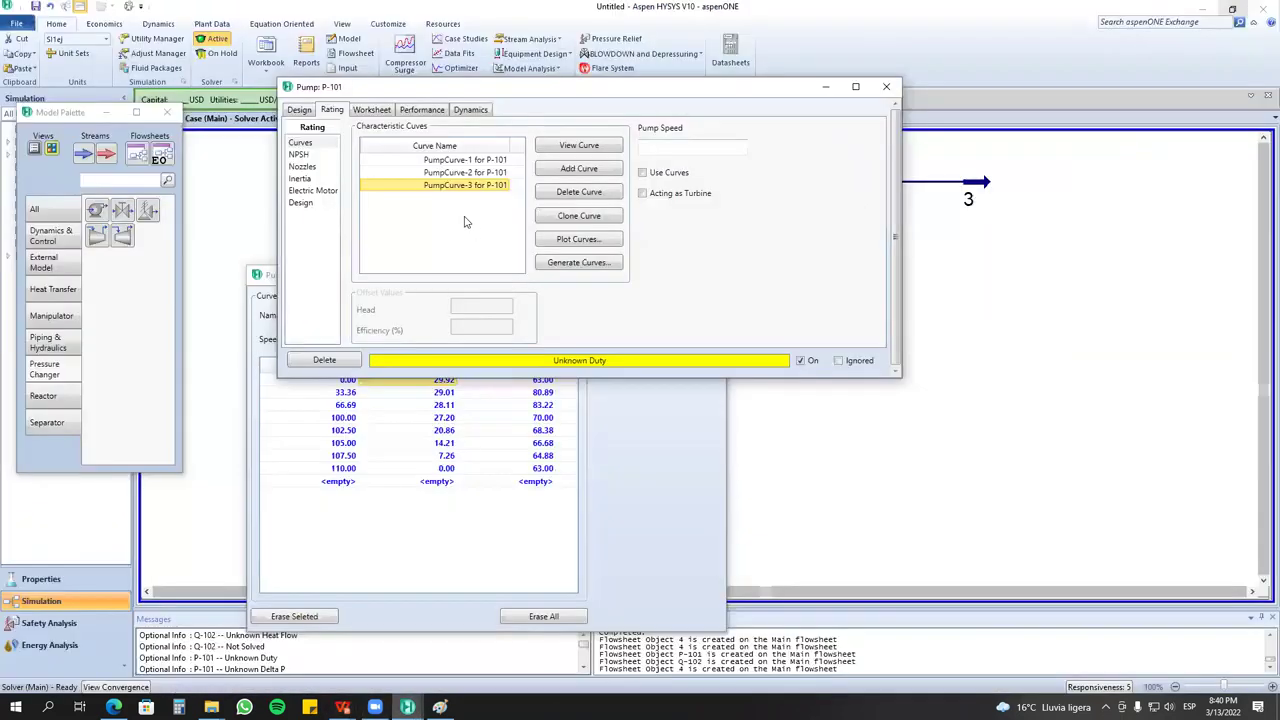
left_click(512, 519)
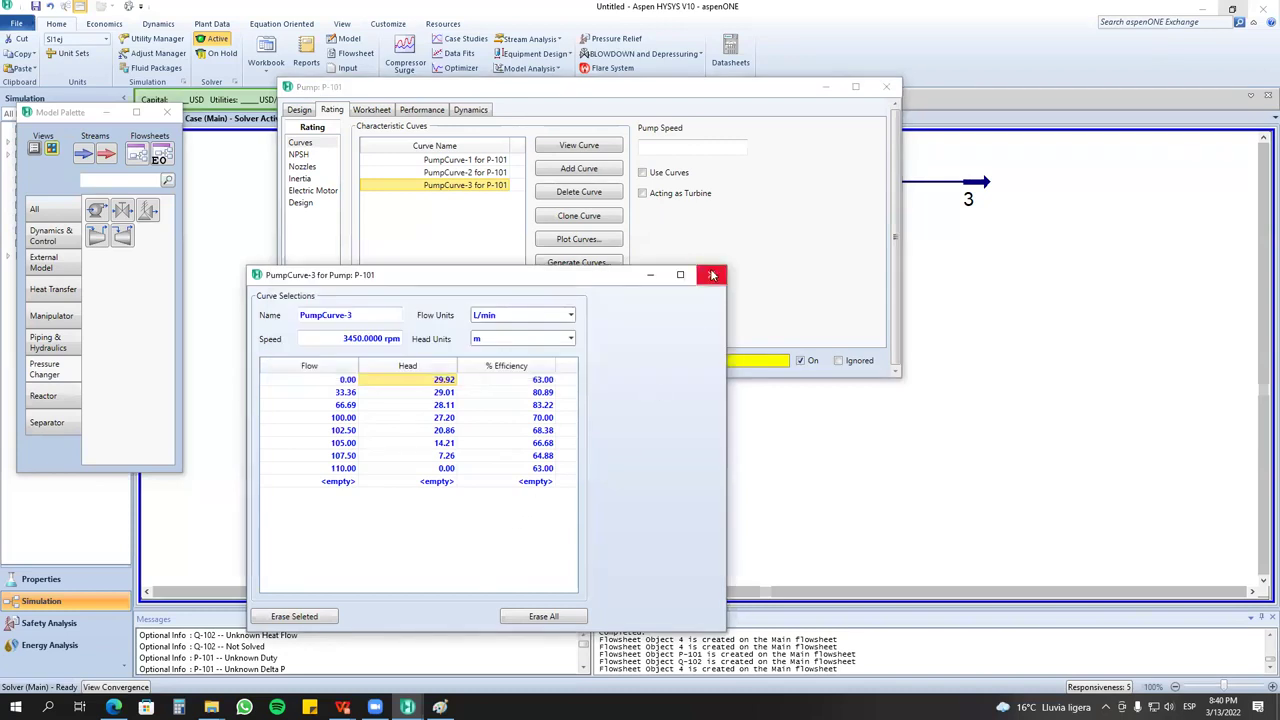
Enable the use of characteristic curves for pump P-101, then close the pump and PumpCurve-3 windows.
left_click(643, 173)
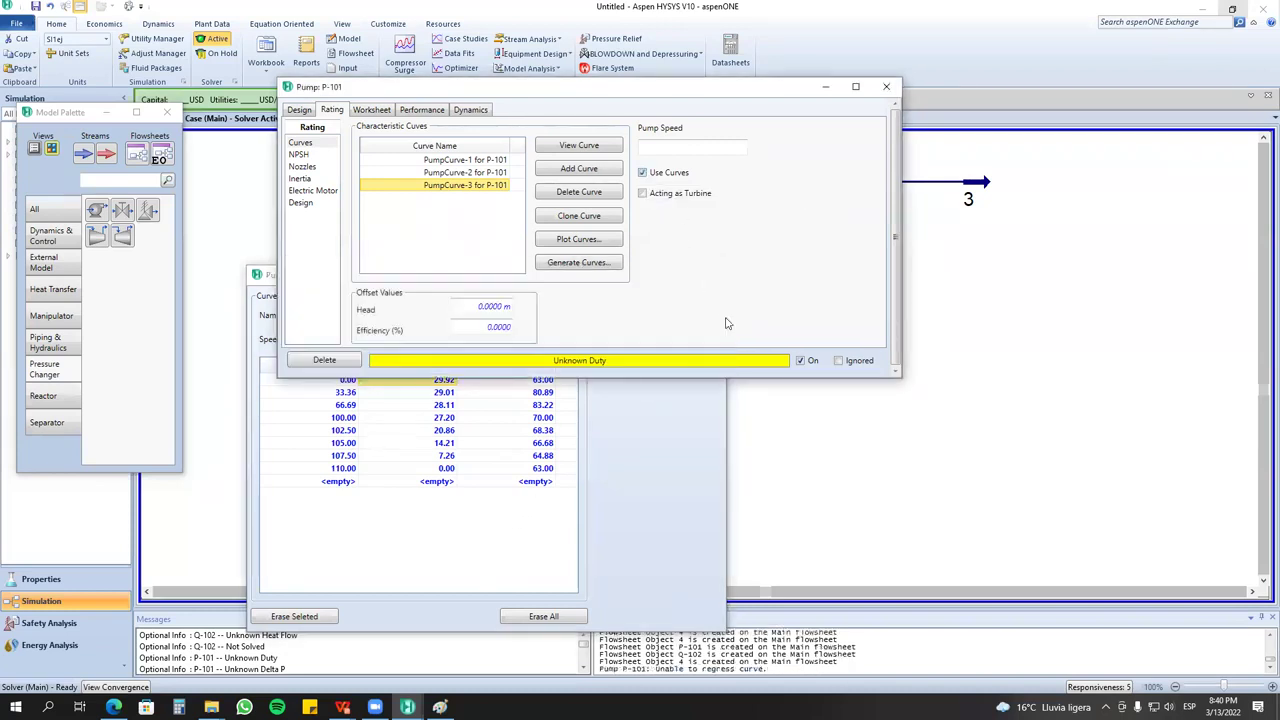
left_click(300, 111)
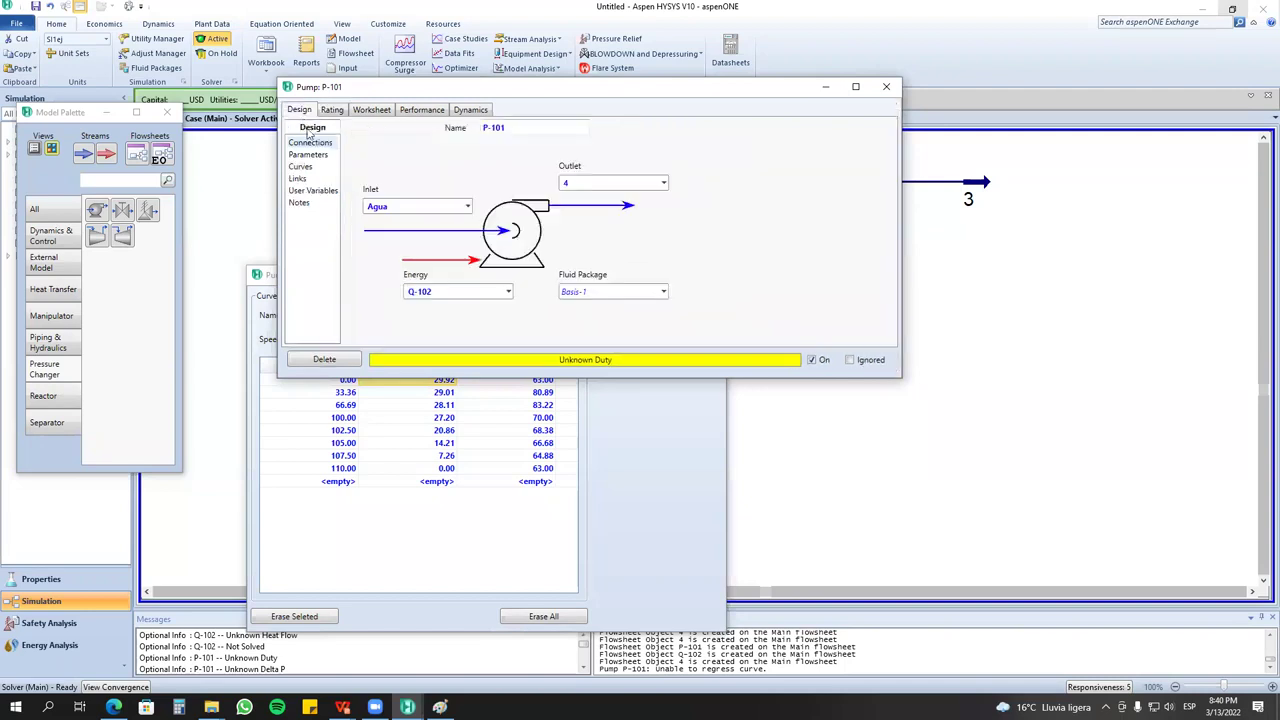
left_click(601, 173)
key("Delete")
left_click(719, 255)
left_click(886, 86)
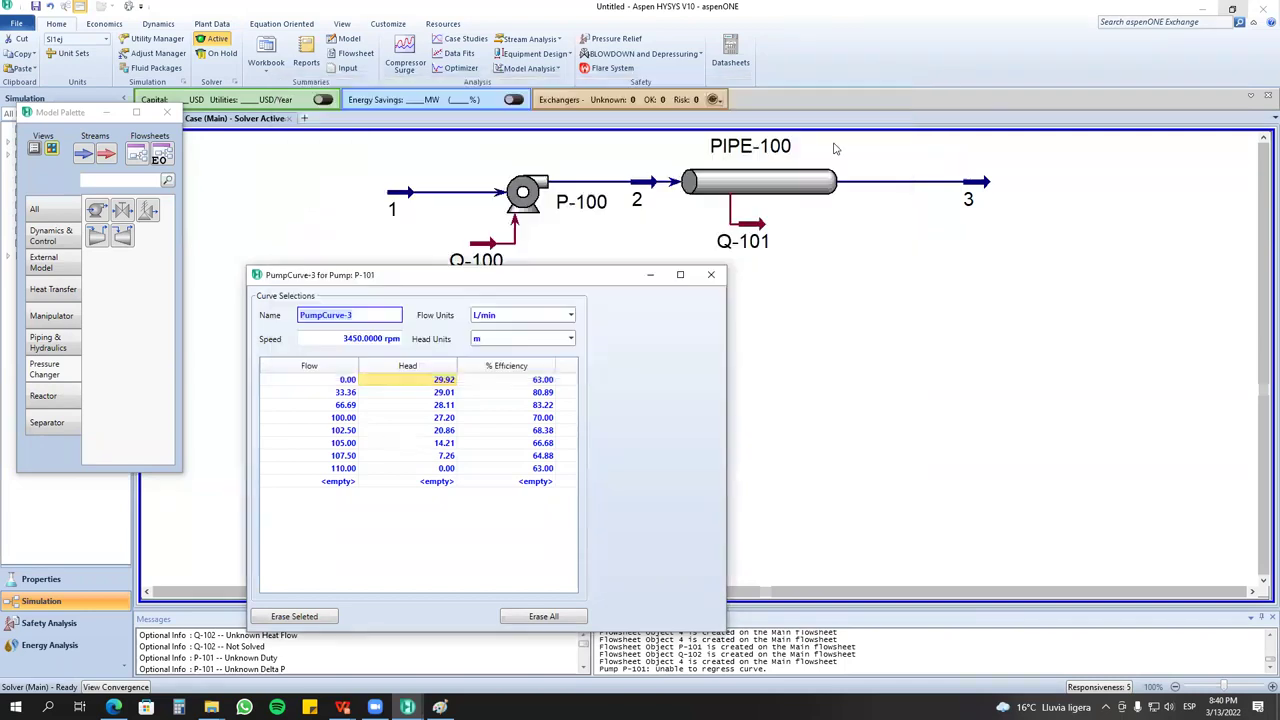
left_click(711, 274)
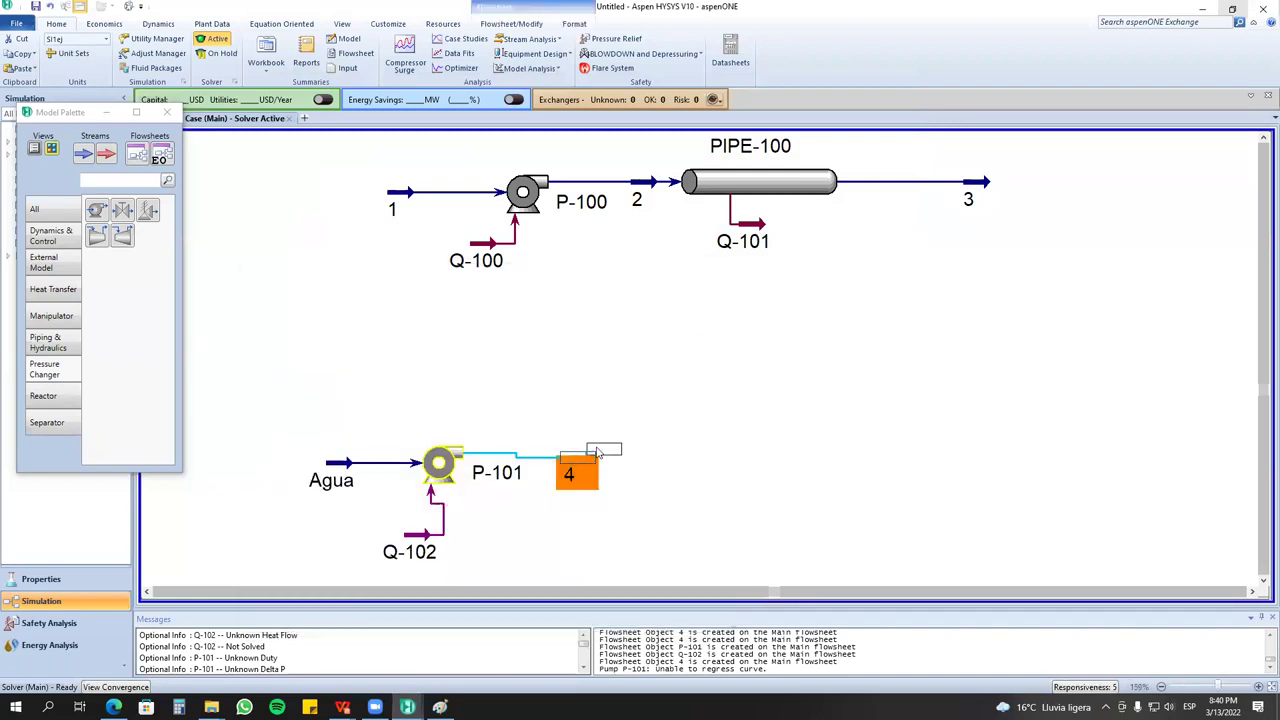
Reopen pump P-101 and set its pump speed to 3450 rpm in the curve ratings.
double_click(440, 465)
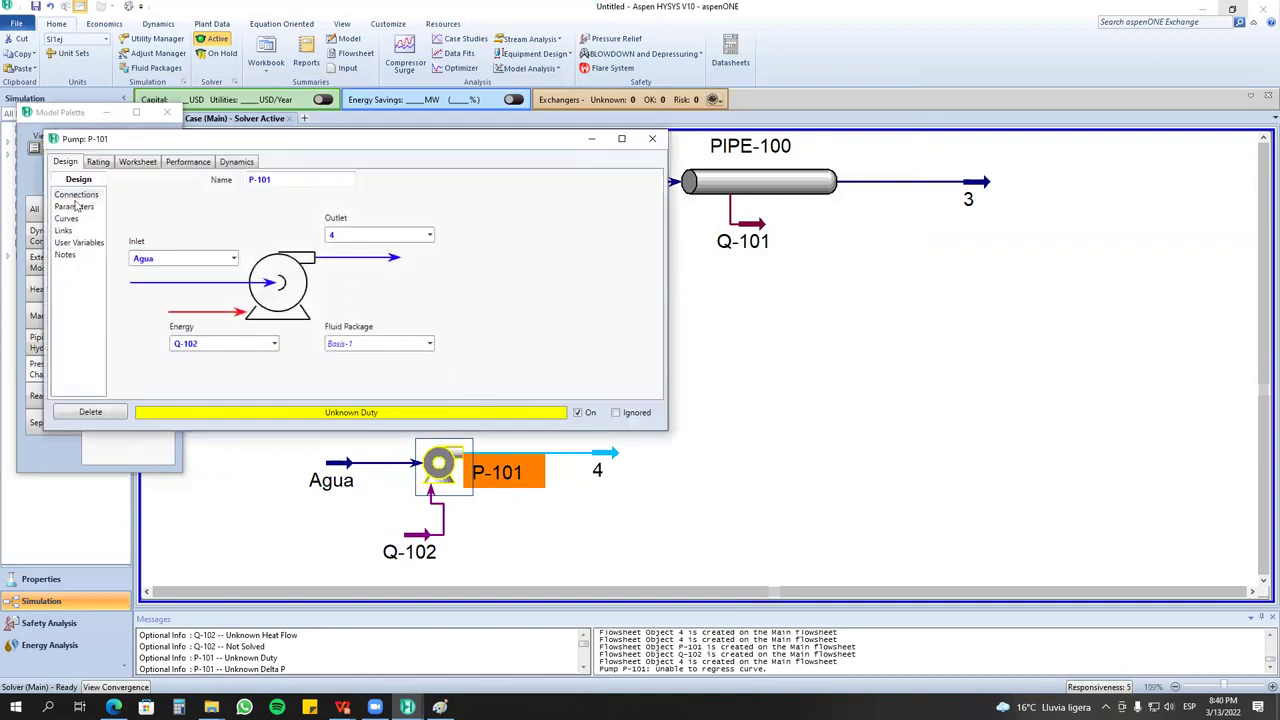
left_click(75, 206)
left_click(97, 162)
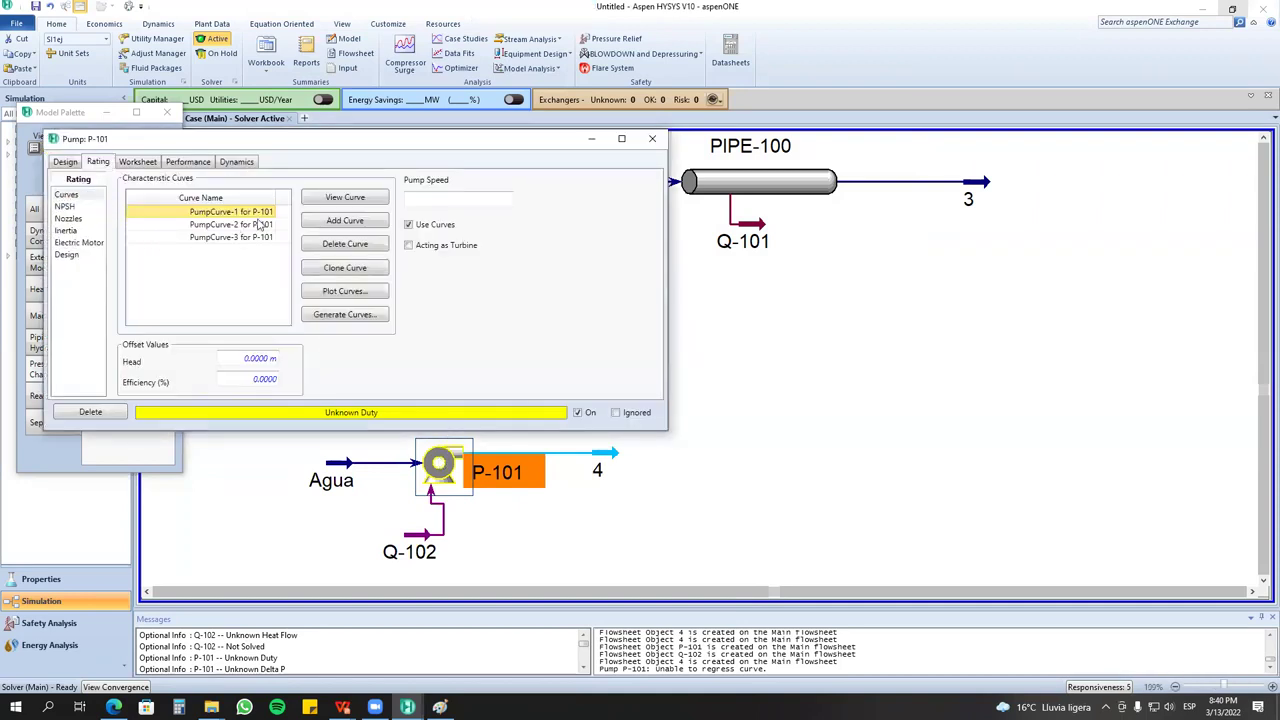
left_click(410, 199)
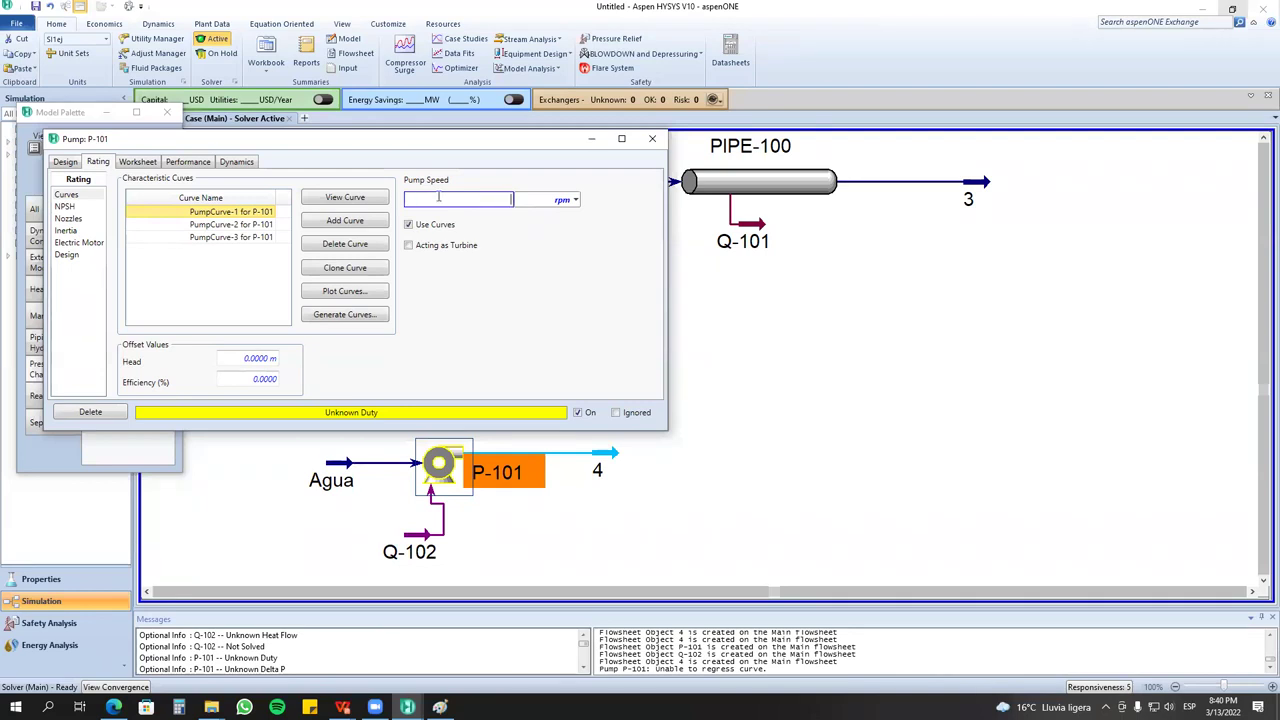
key("Return")
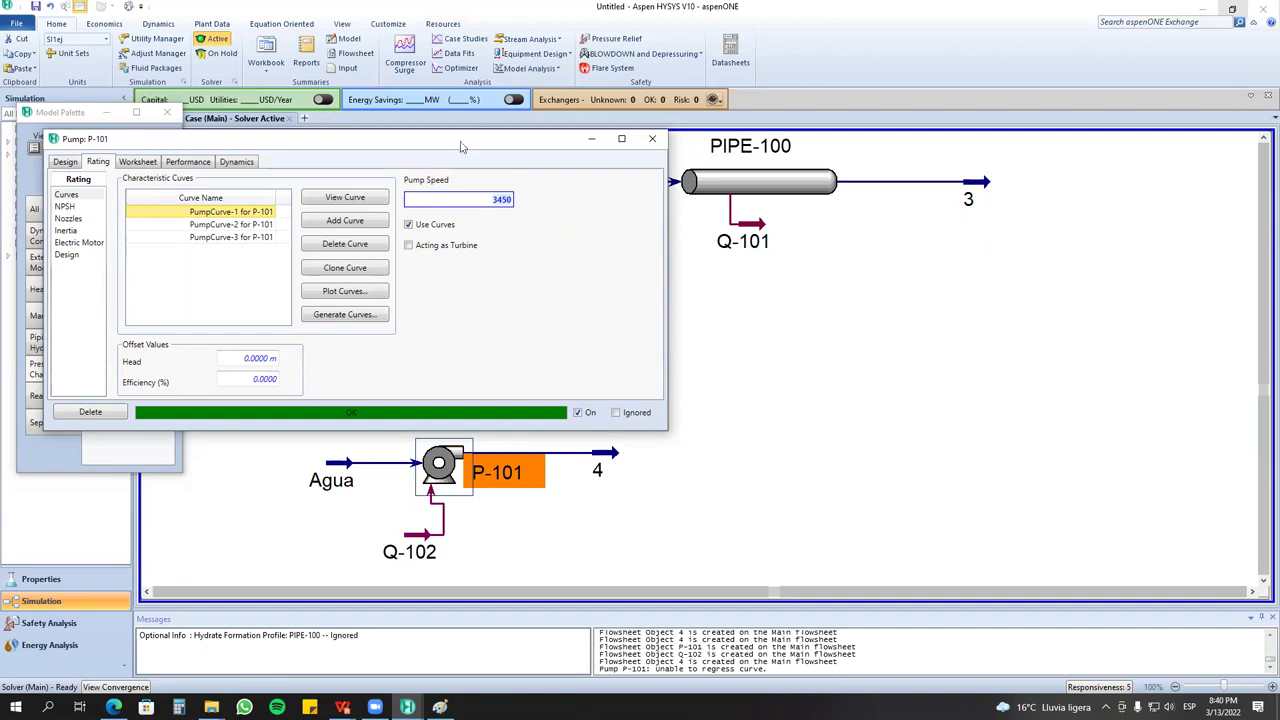
Open the property windows of streams Agua and 4 and arrange them side by side with the pump window behind.
left_click_drag(464, 146, 692, 112)
double_click(363, 465)
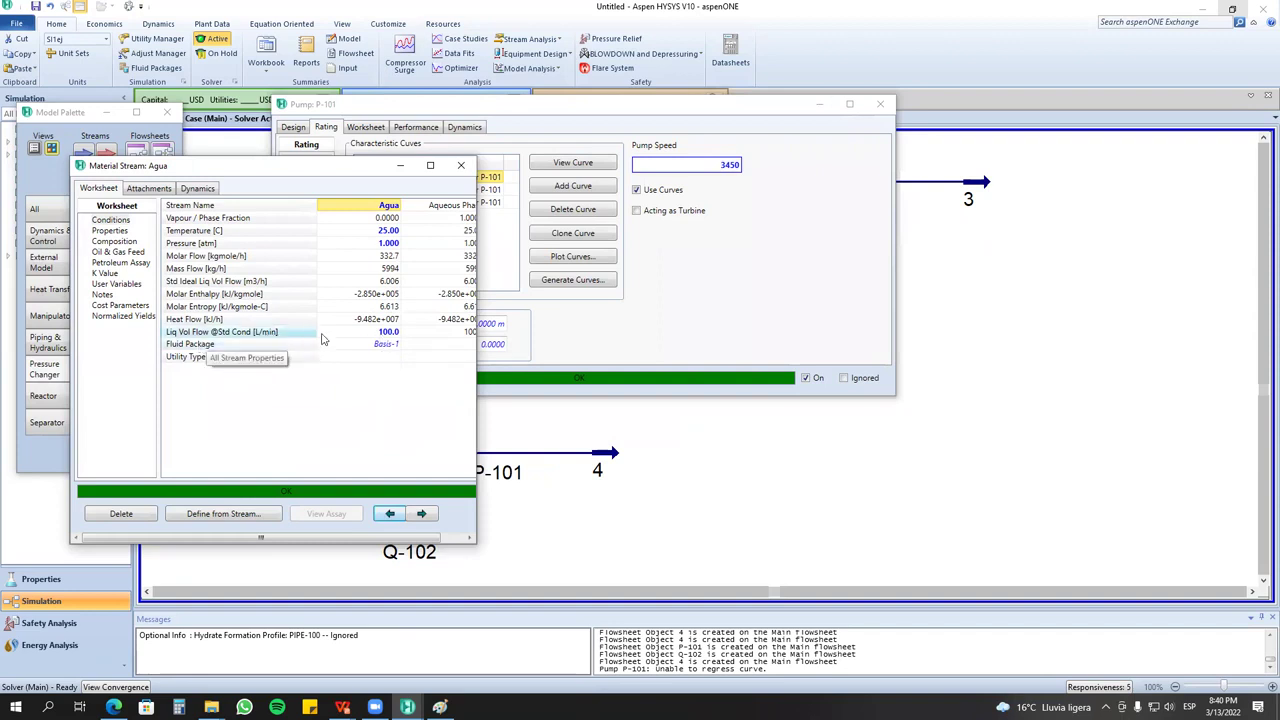
left_click(386, 332)
double_click(606, 462)
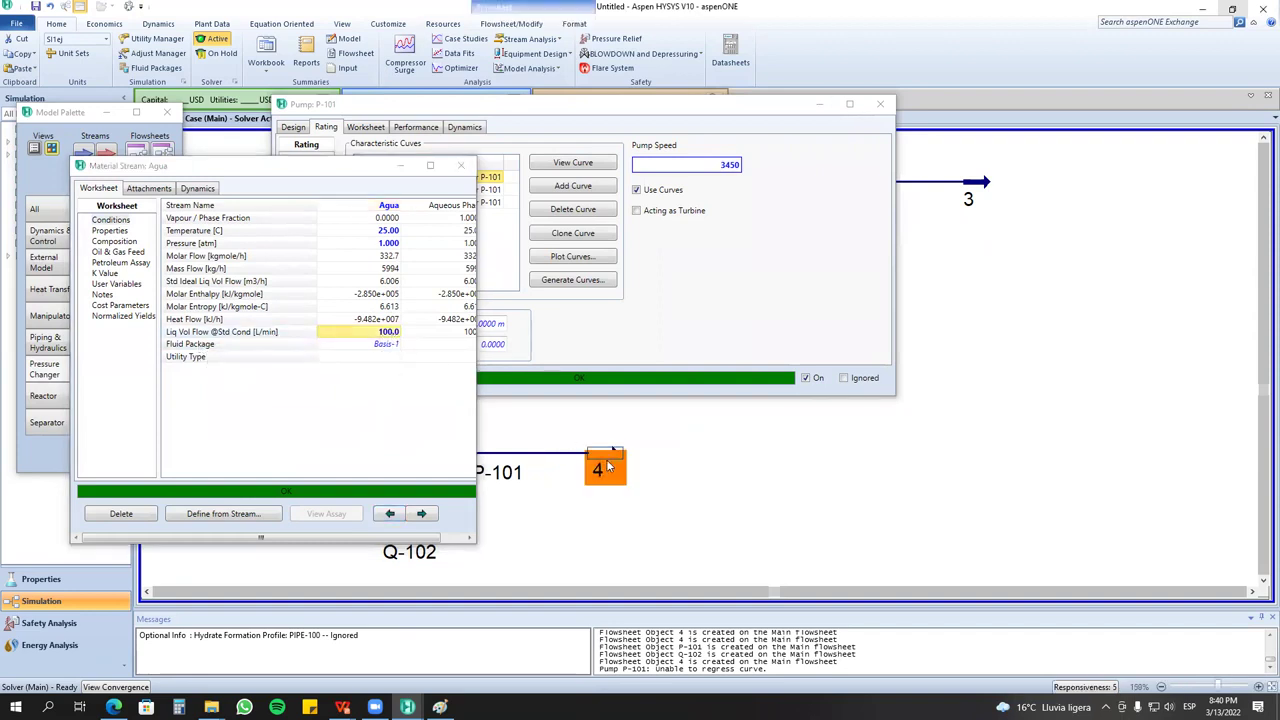
left_click_drag(379, 202, 817, 208)
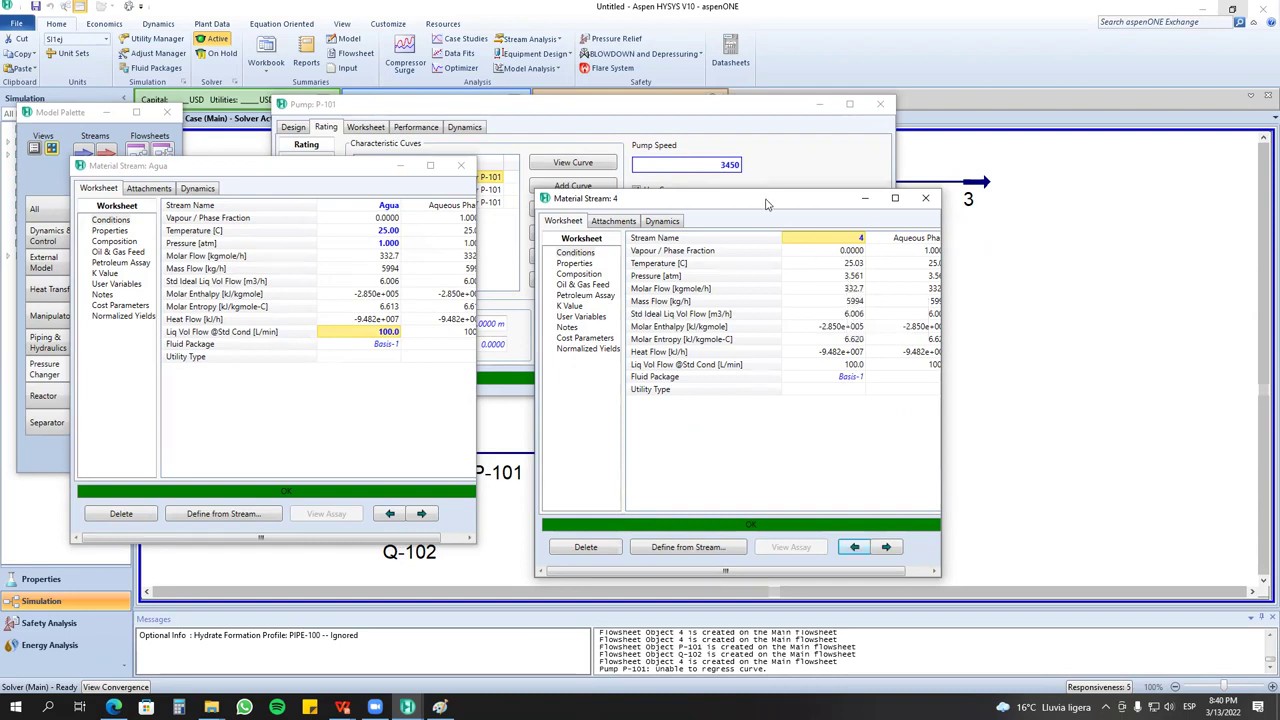
left_click_drag(767, 205, 957, 218)
Set the Agua stream's liquid volume flow at standard conditions to 40 L/min.
left_click(392, 341)
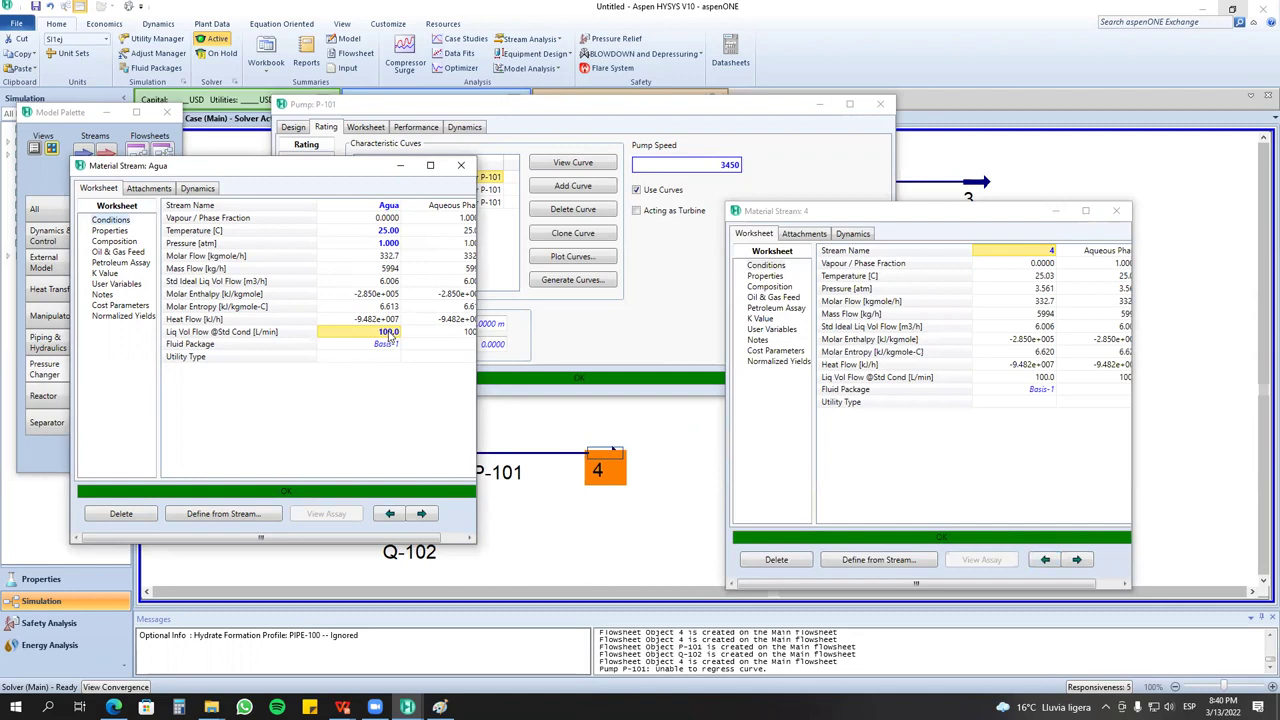
type("40")
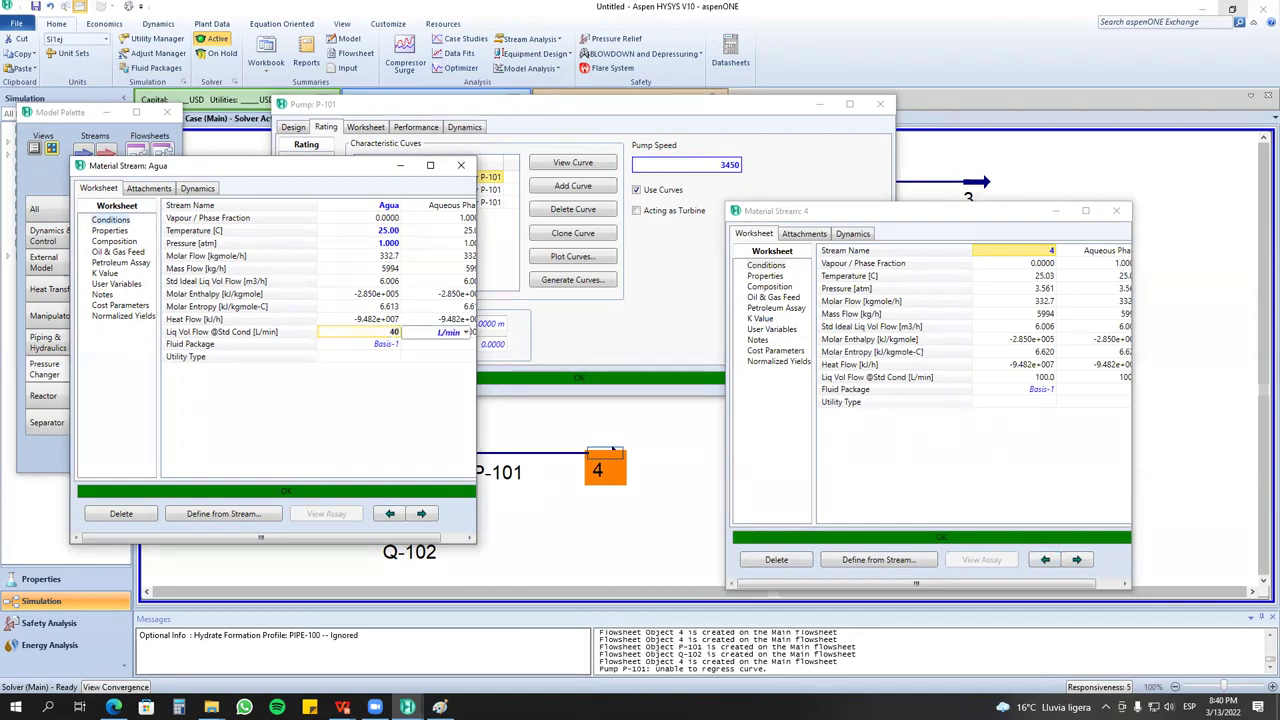
key("Return")
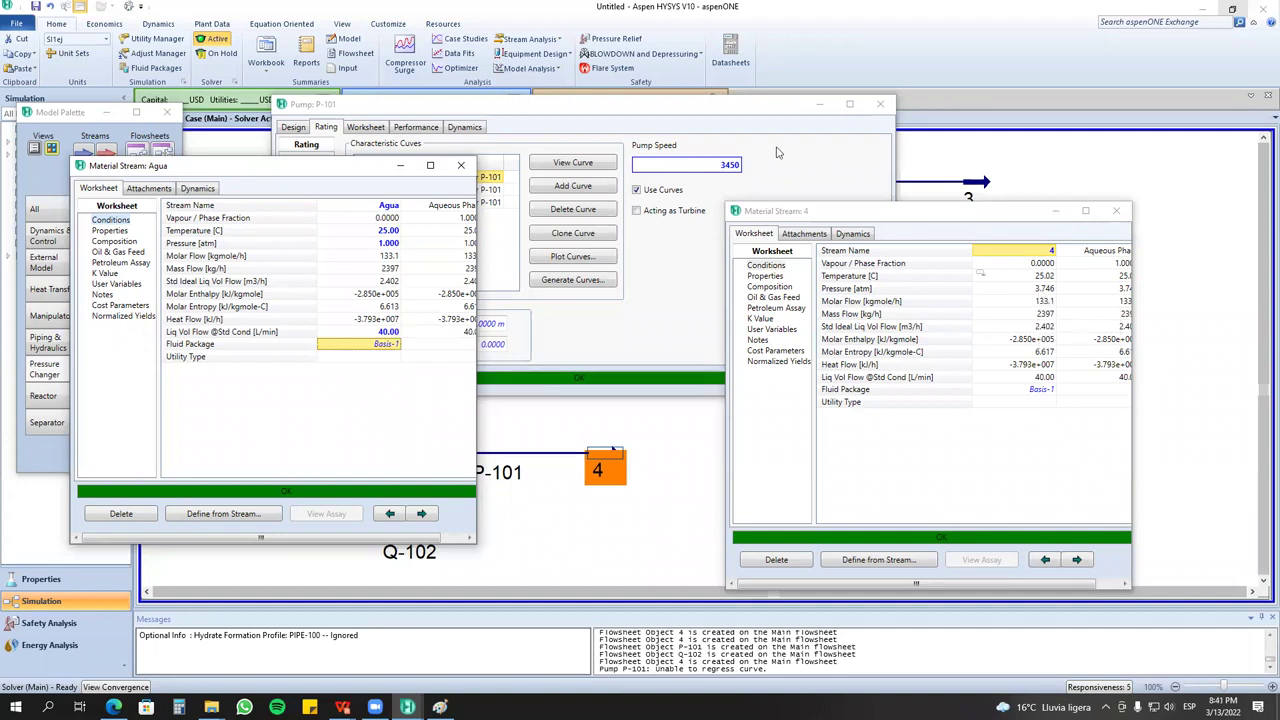
Review P-101's pump speed and the PumpCurve-3 data table, then close the curve window.
left_click(730, 115)
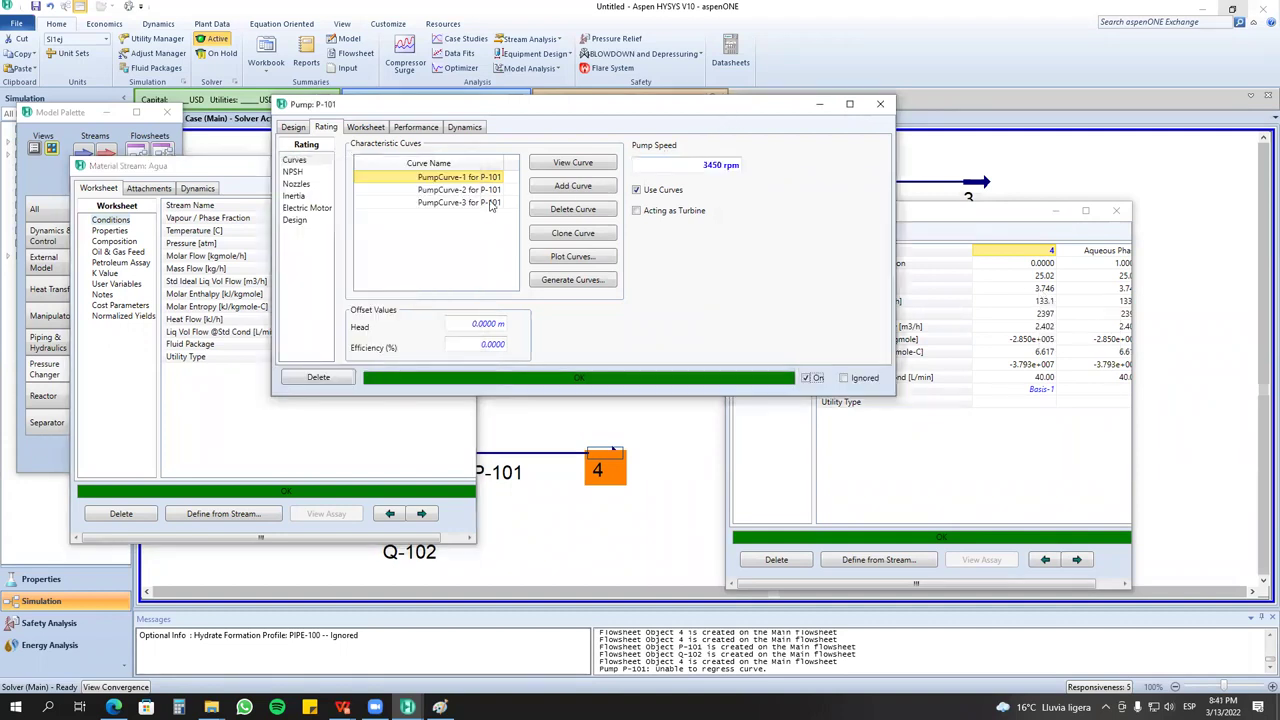
left_click(709, 165)
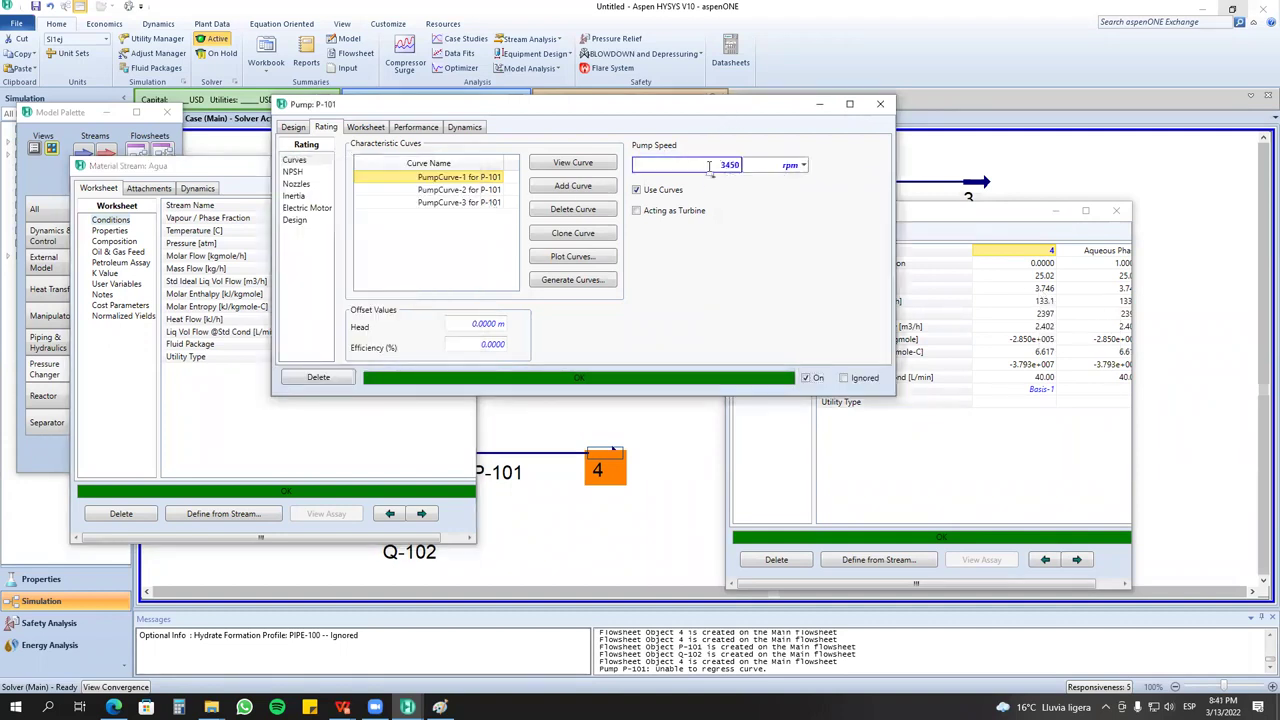
left_click(460, 204)
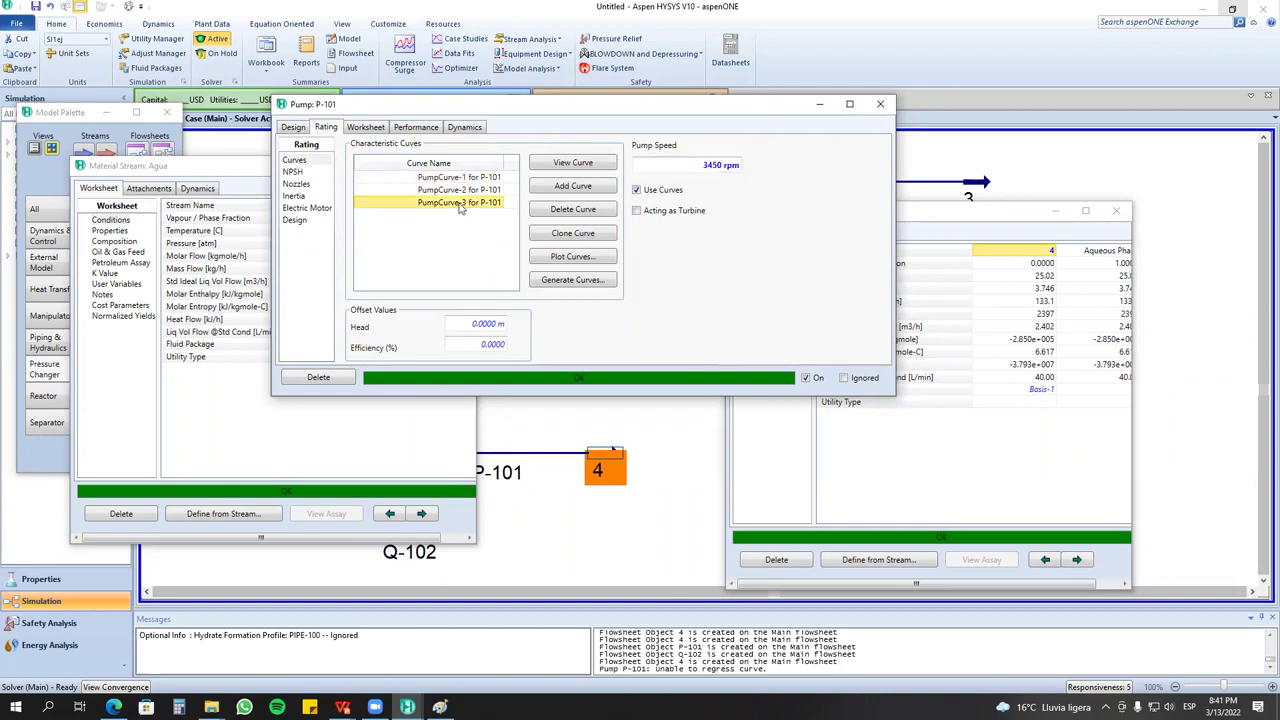
double_click(460, 204)
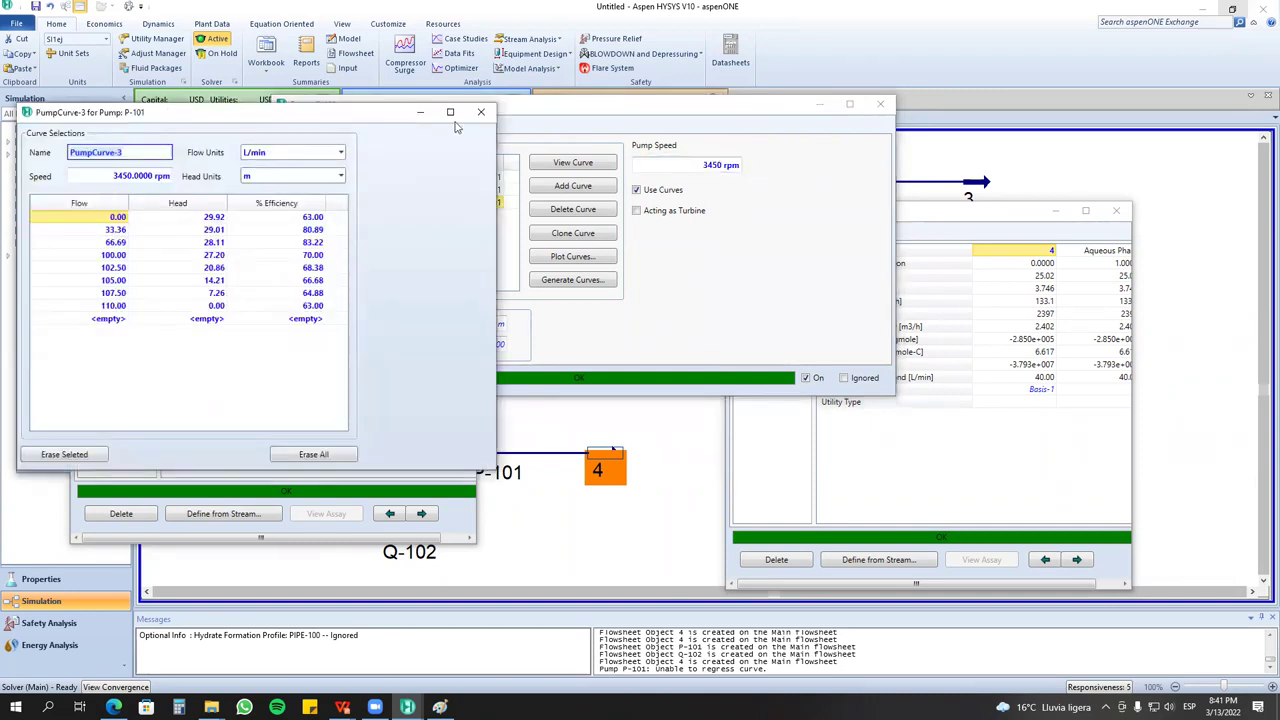
left_click(482, 108)
Plot P-101's head curves and examine the current operating point relative to PumpCurve-3.
left_click(573, 257)
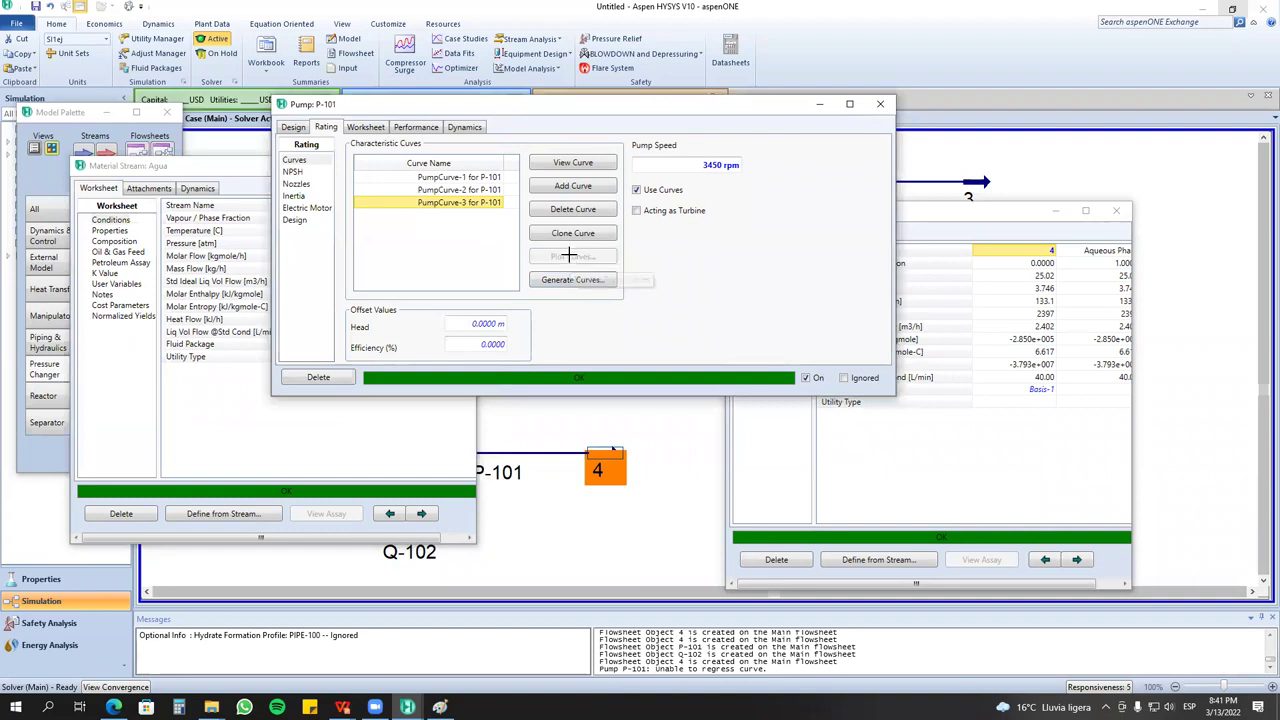
left_click_drag(492, 149, 688, 105)
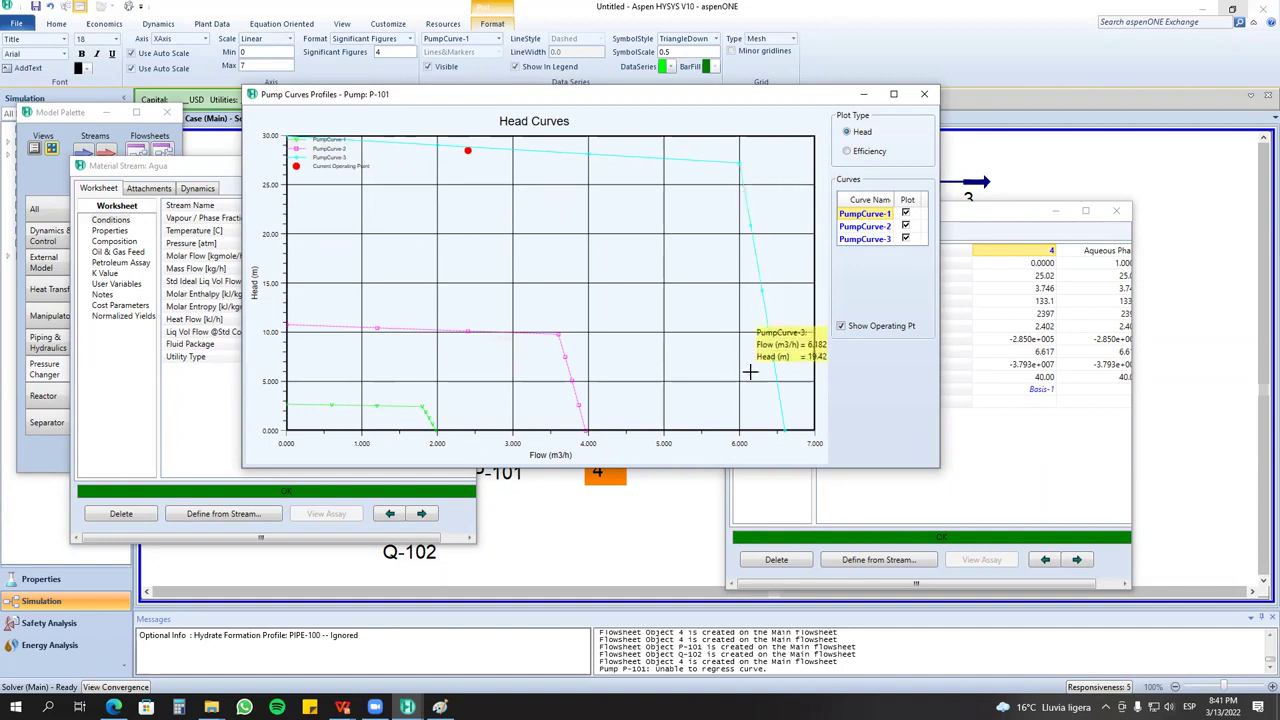
mouse_move(466, 152)
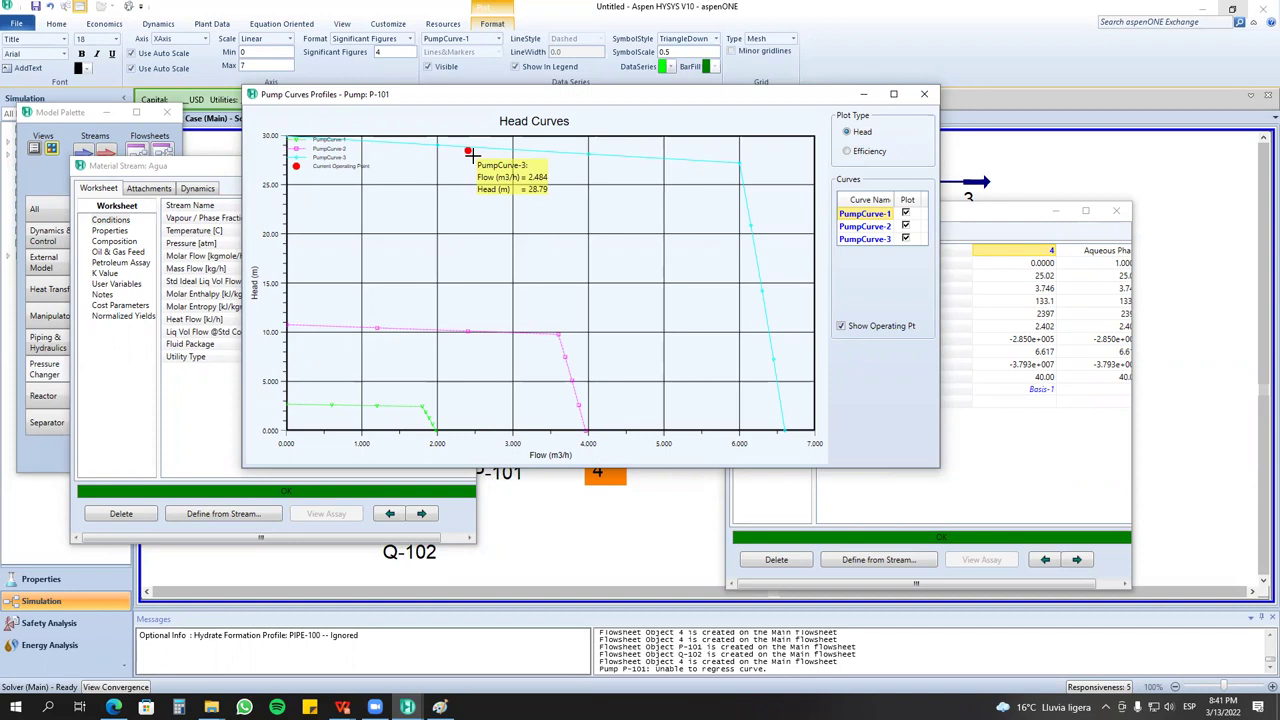
Check the Agua stream's liquid volume flow against the operating point on the head curve plot.
left_click(224, 418)
left_click(370, 333)
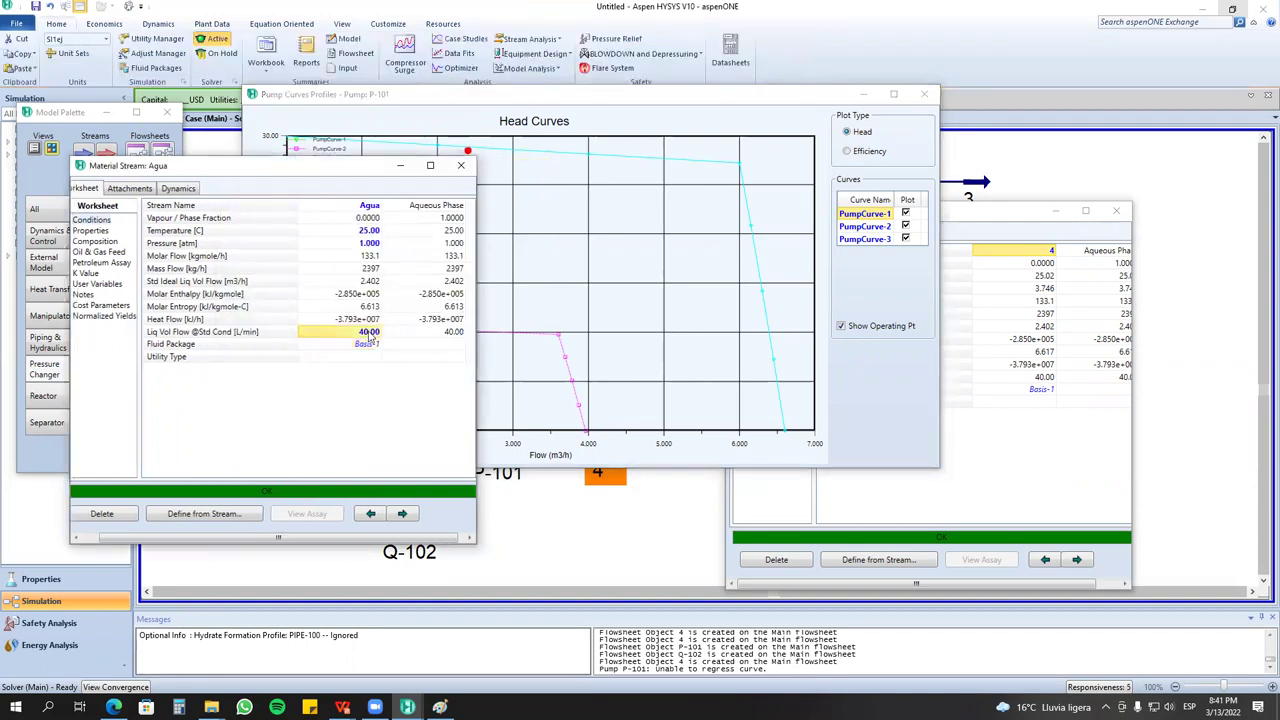
left_click(653, 105)
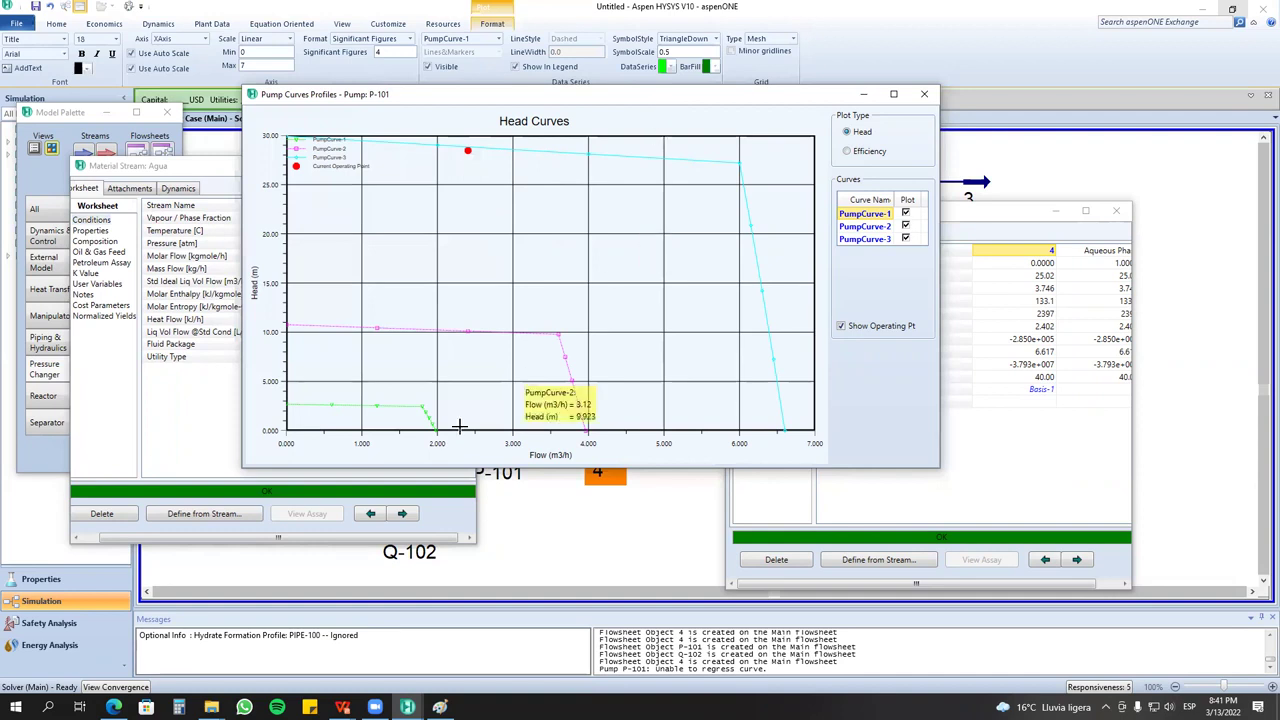
Bring the Agua and stream 4 windows forward, widen stream 4's and reposition Agua's to compare inlet and outlet pressures.
left_click(340, 481)
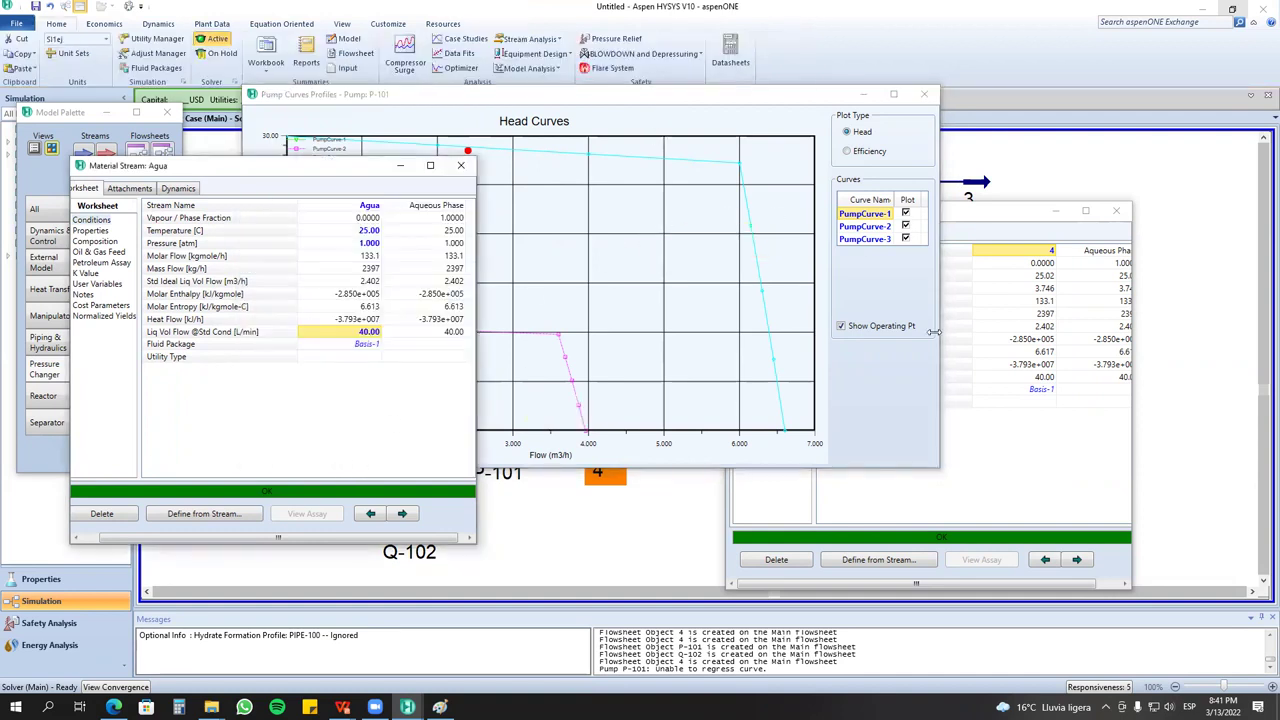
left_click(972, 494)
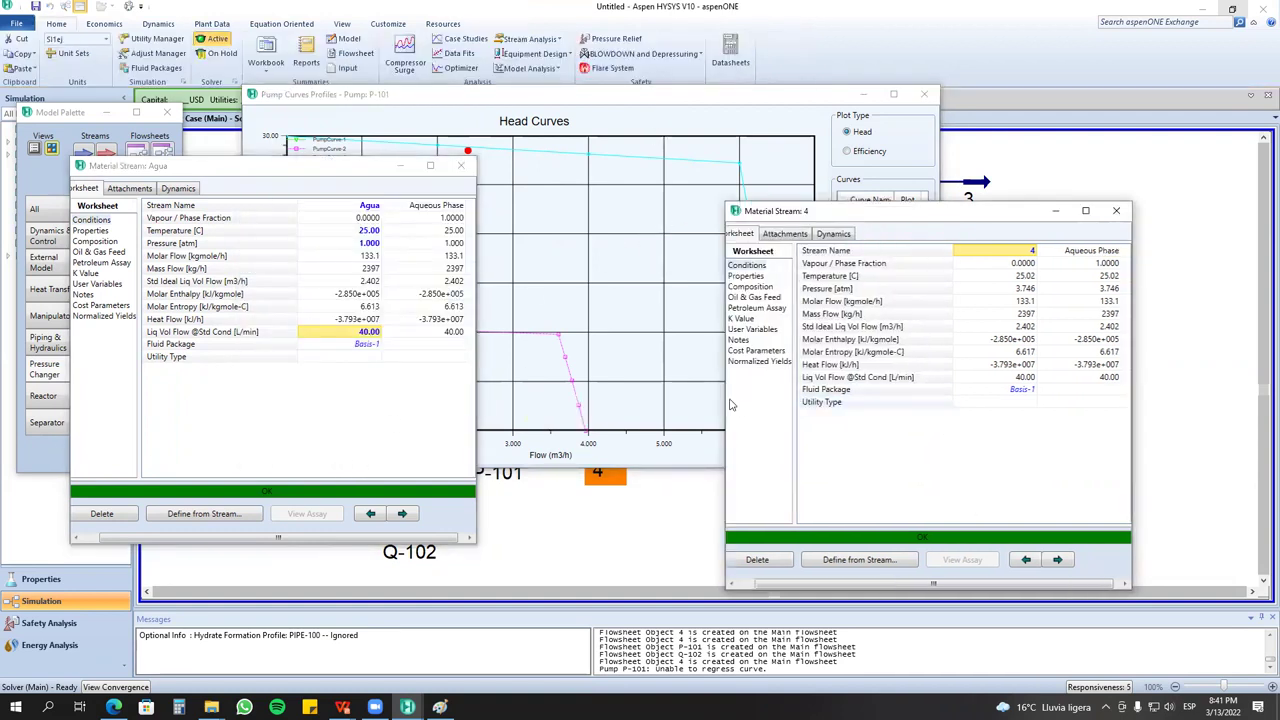
left_click_drag(725, 391, 567, 405)
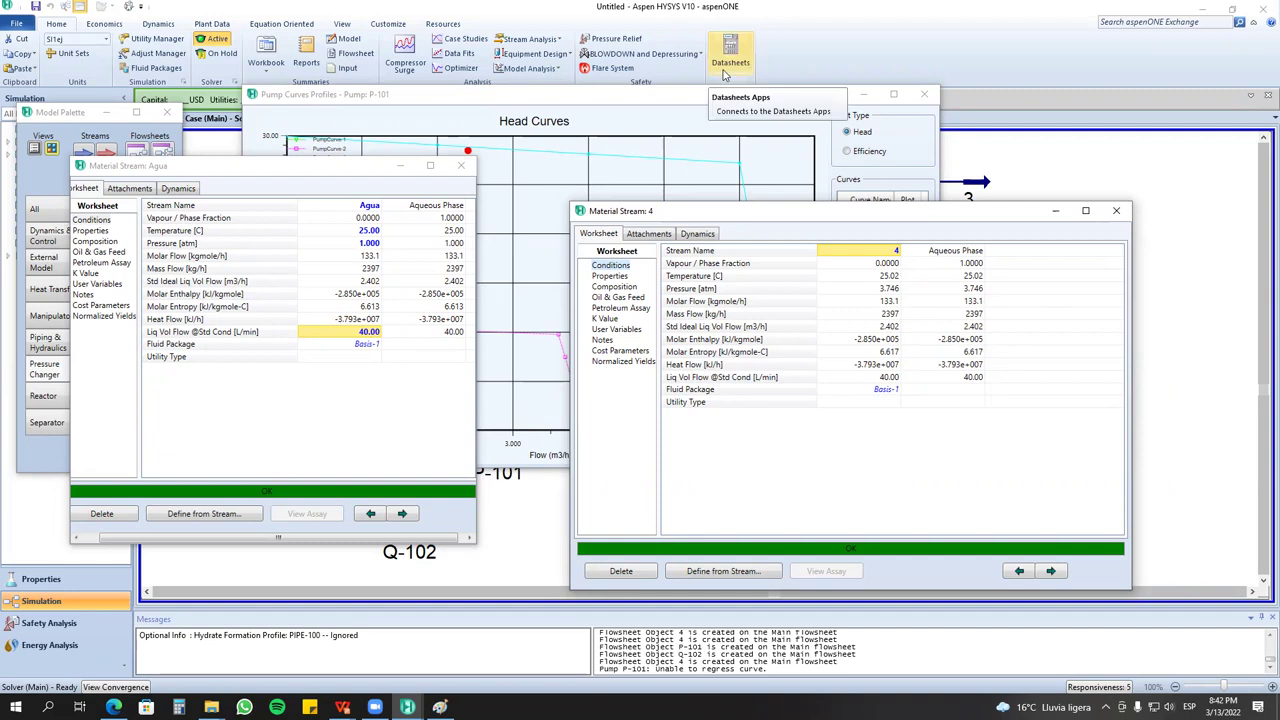
left_click(321, 160)
left_click_drag(321, 160, 323, 193)
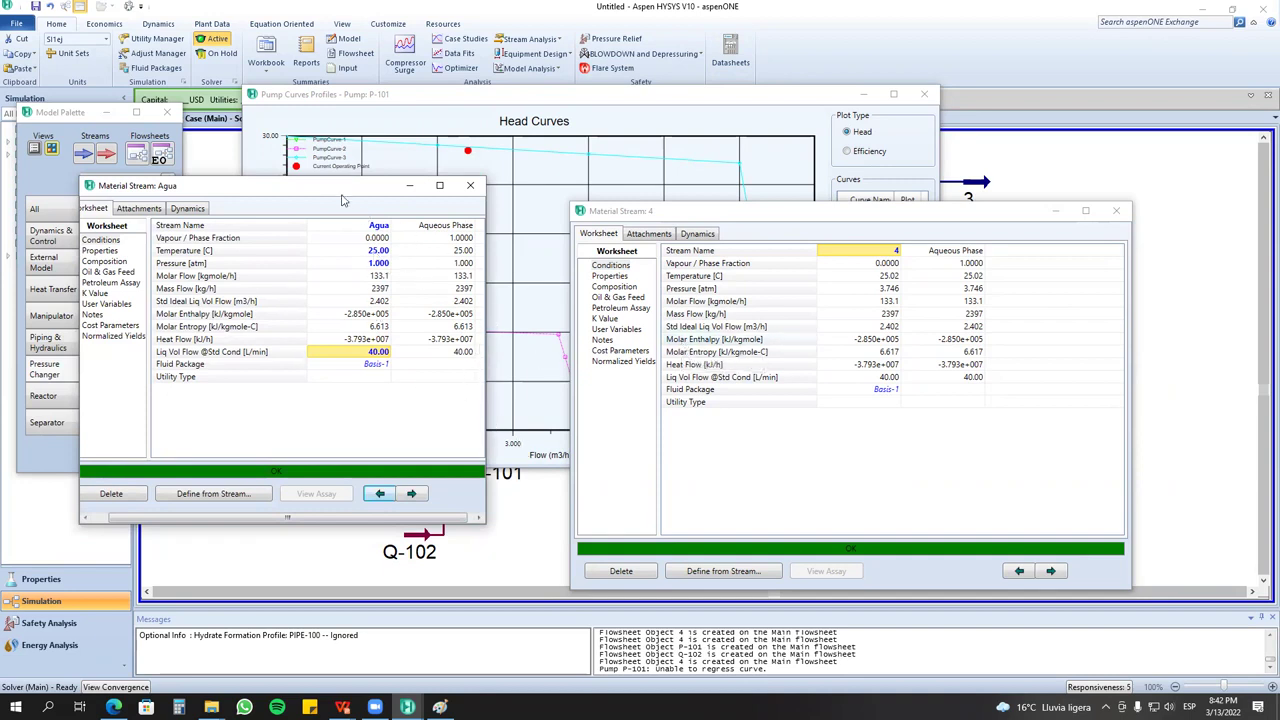
left_click_drag(335, 201, 369, 251)
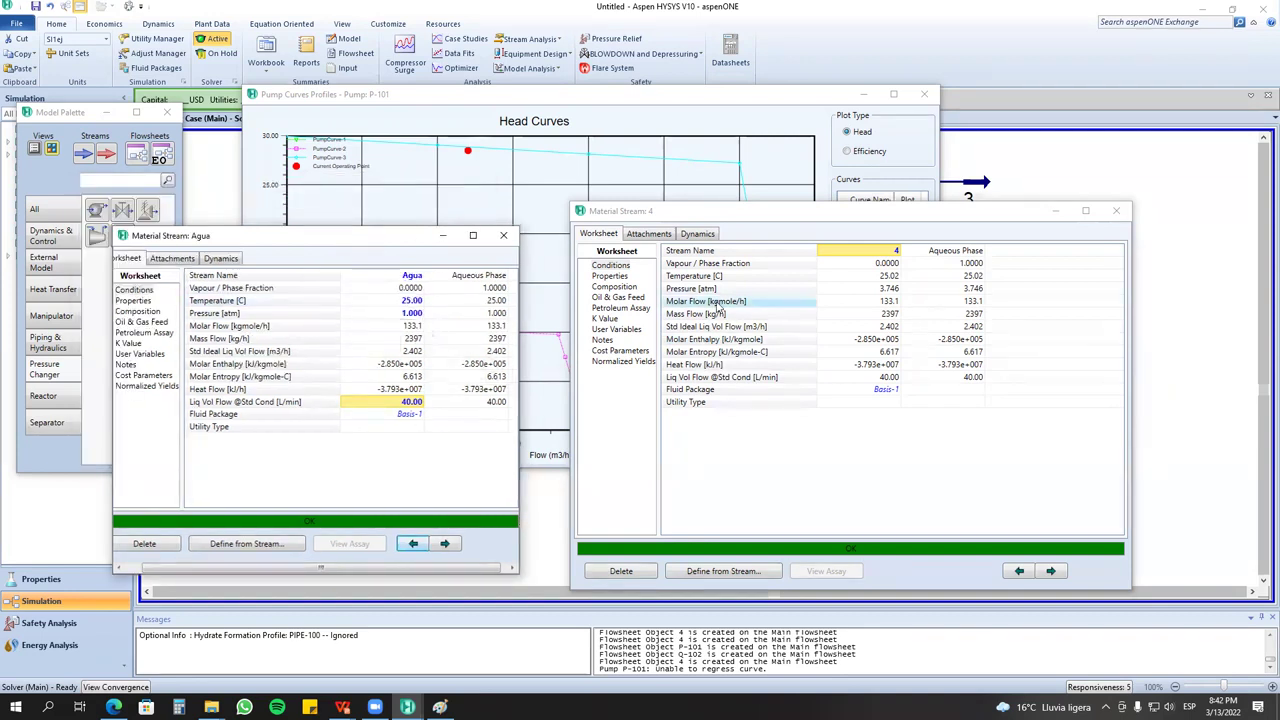
mouse_move(897, 290)
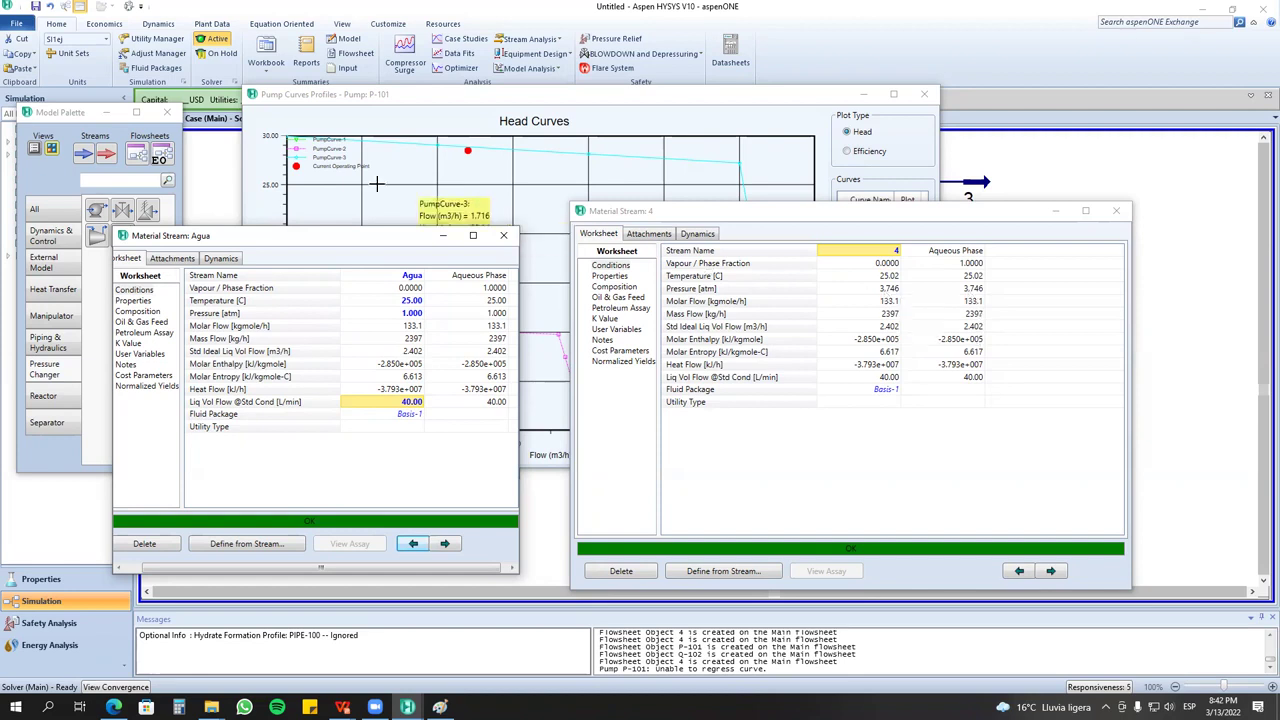
Close the head curve plot and check P-101's pressure rise and pressure ratio in its design parameters.
left_click(539, 528)
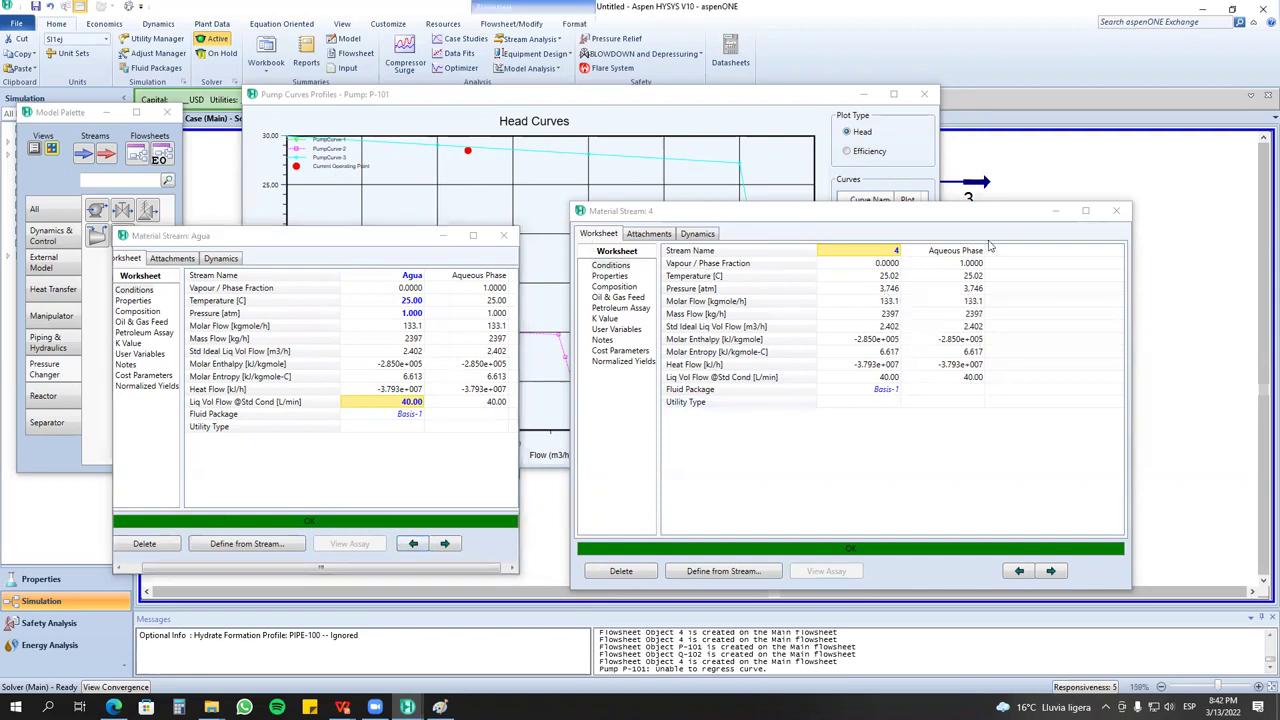
left_click(922, 96)
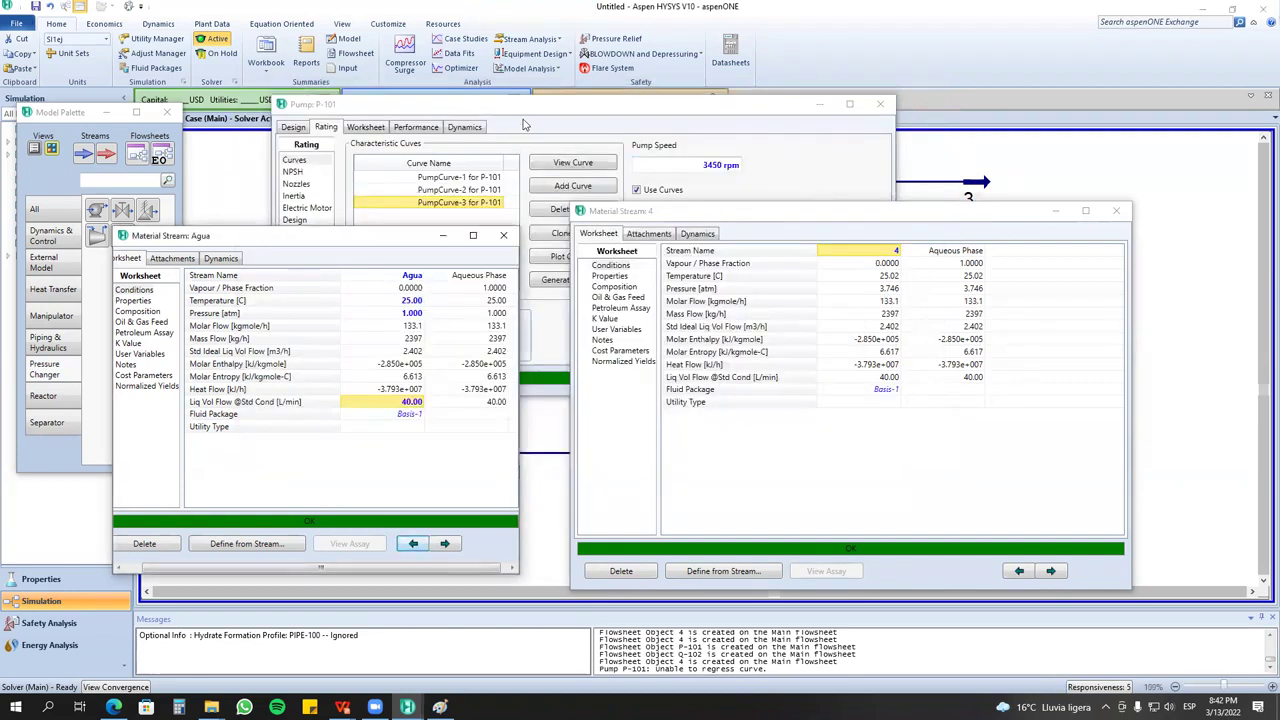
left_click(318, 131)
left_click(300, 131)
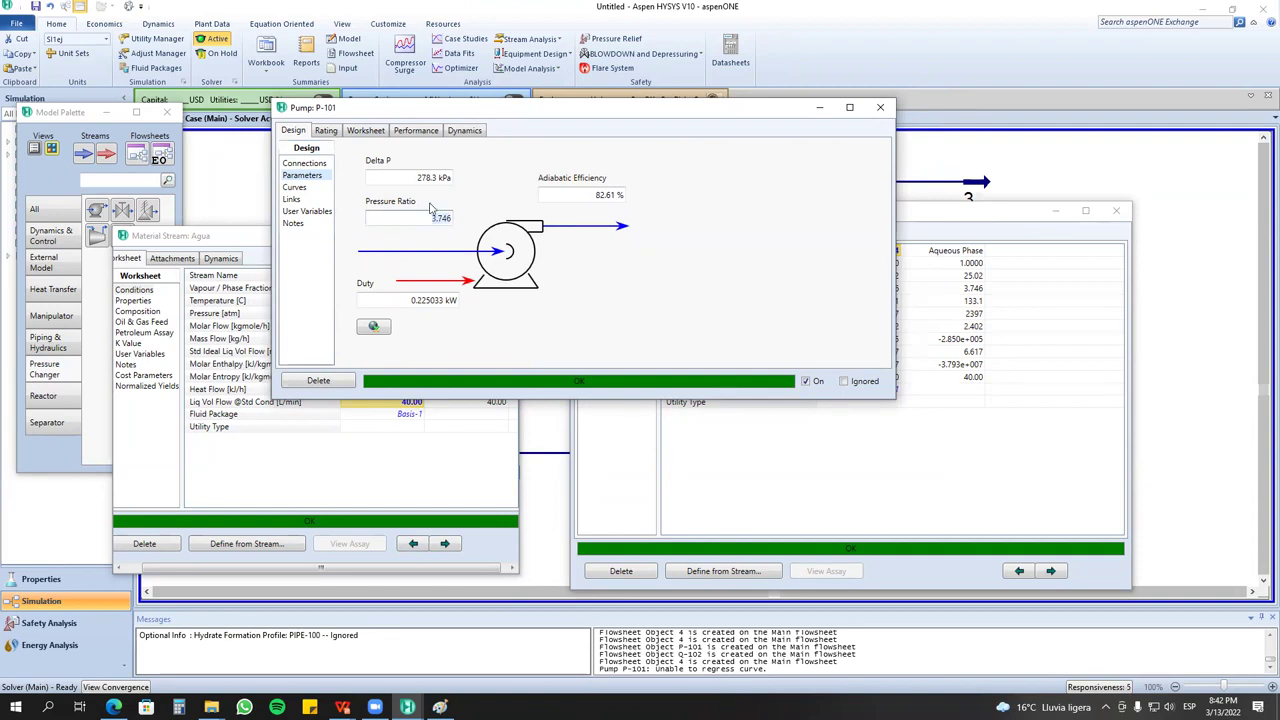
left_click(413, 176)
key("Return")
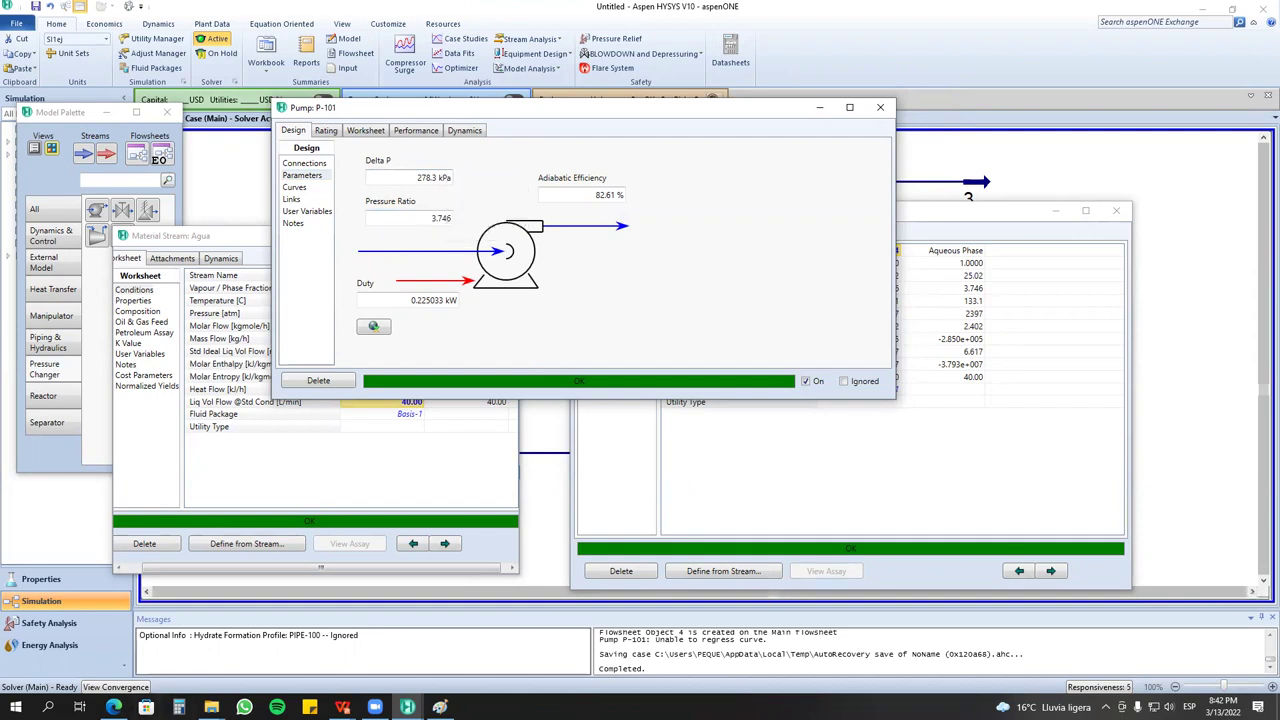
Switch to the browser's pressure converter, convert 2.78 bar to metres of water, and return to Aspen HYSYS, closing P-101's window.
mouse_move(113, 706)
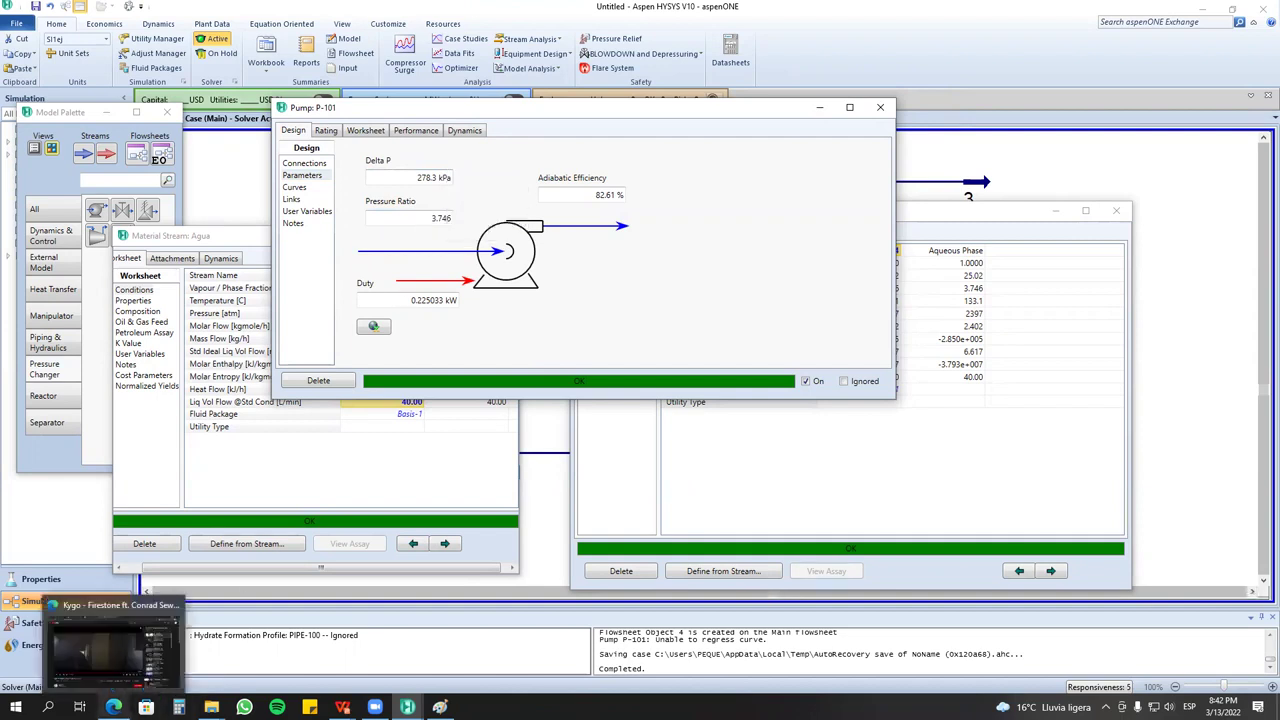
left_click(135, 618)
left_click(272, 11)
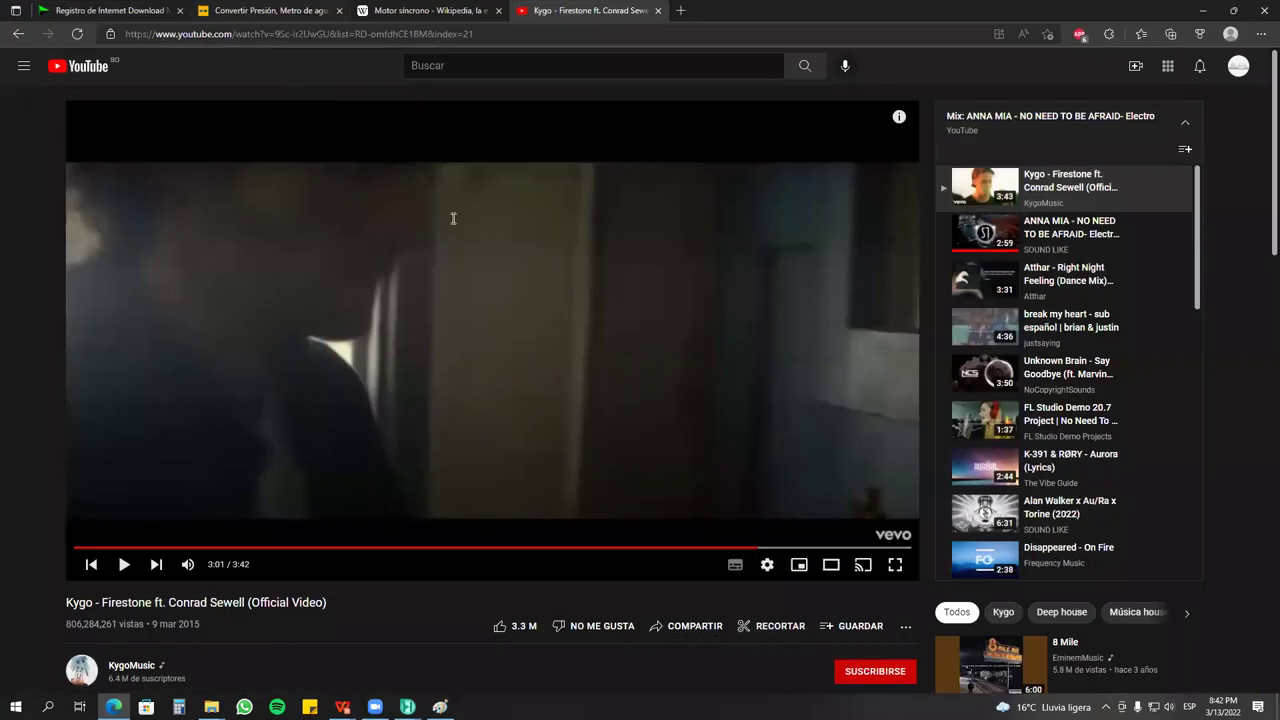
scroll(585, 280, "down", 1)
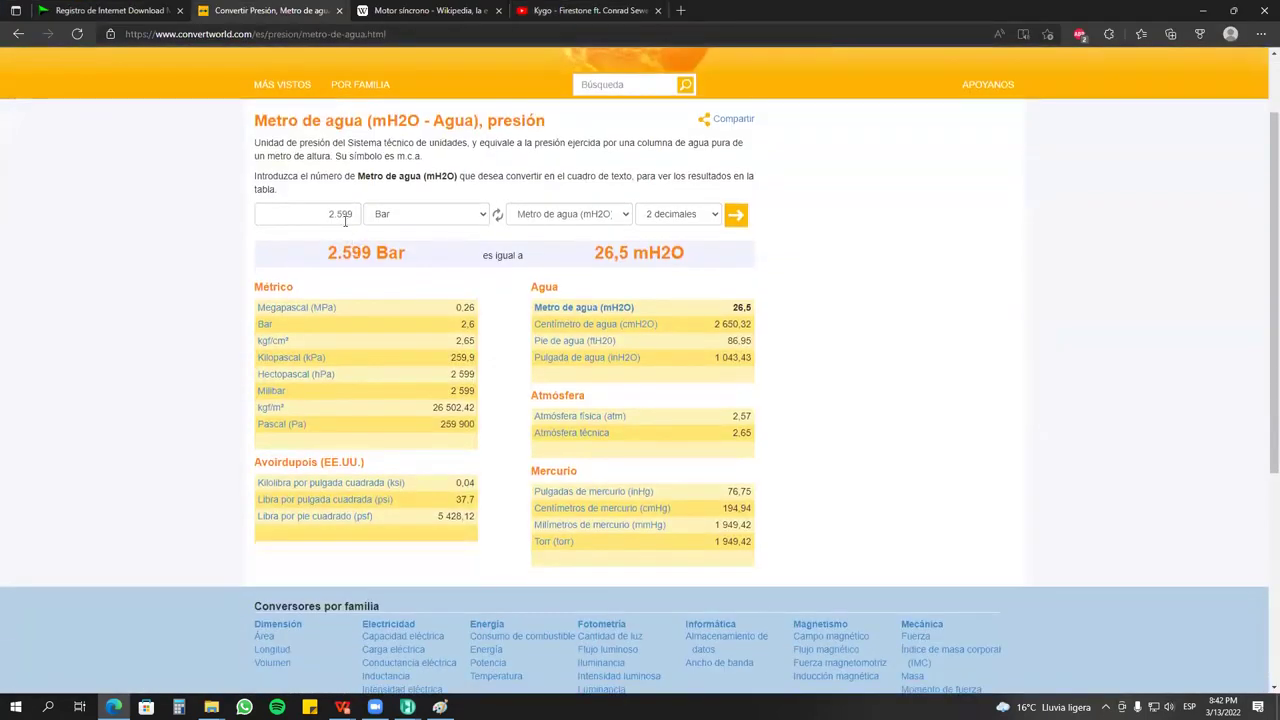
left_click_drag(331, 214, 365, 217)
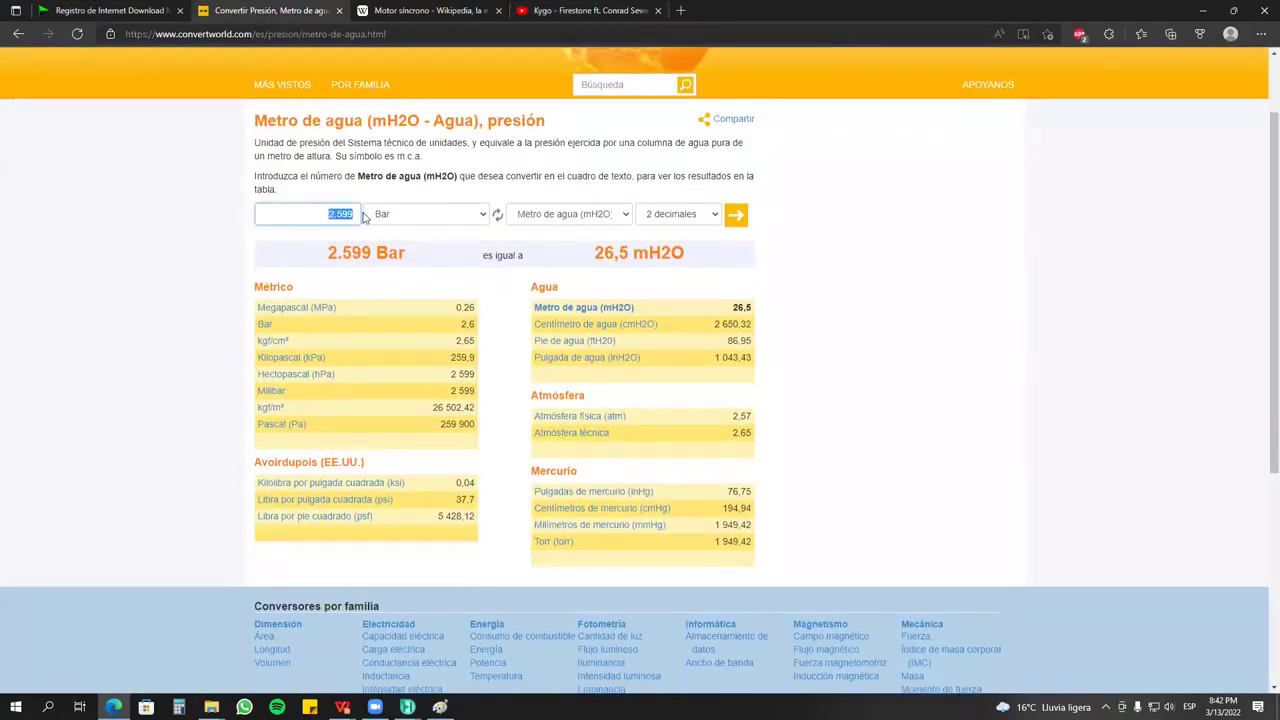
type("2.78")
left_click(737, 216)
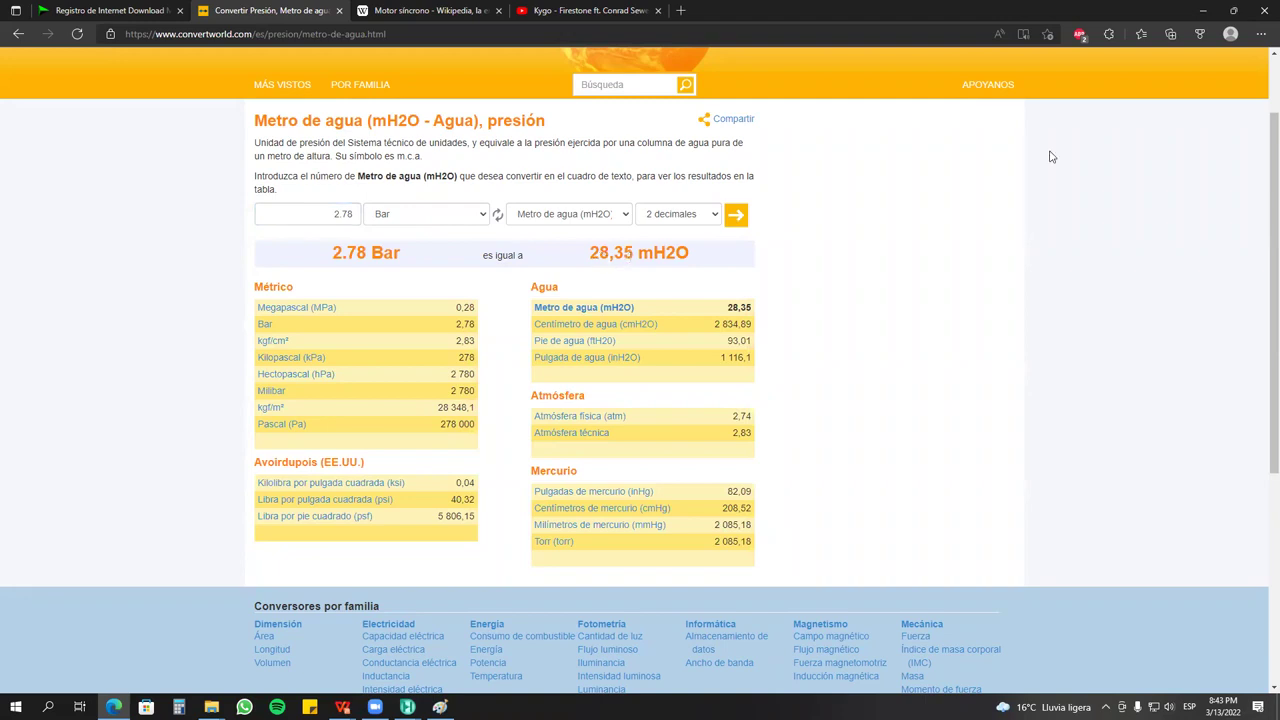
left_click(1197, 15)
left_click(881, 107)
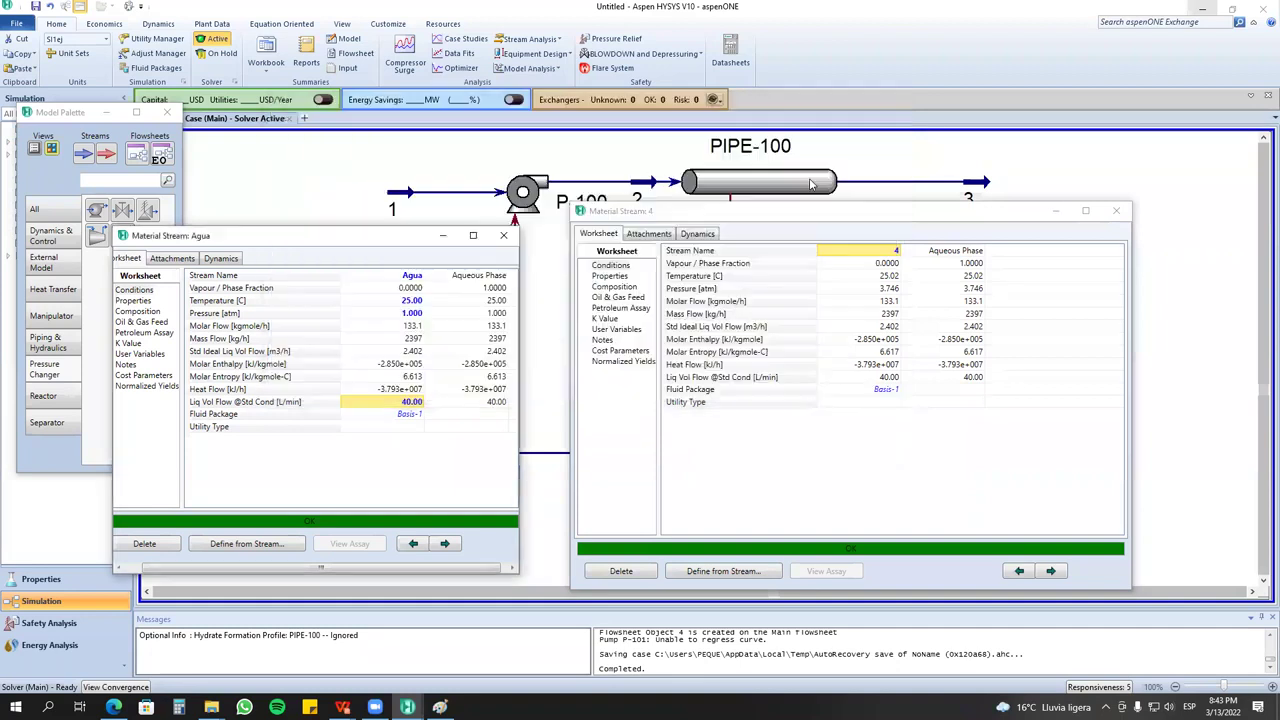
Open pump P-100 and plot its head curves to examine the operating point, closing both windows when done.
left_click(540, 192)
double_click(538, 194)
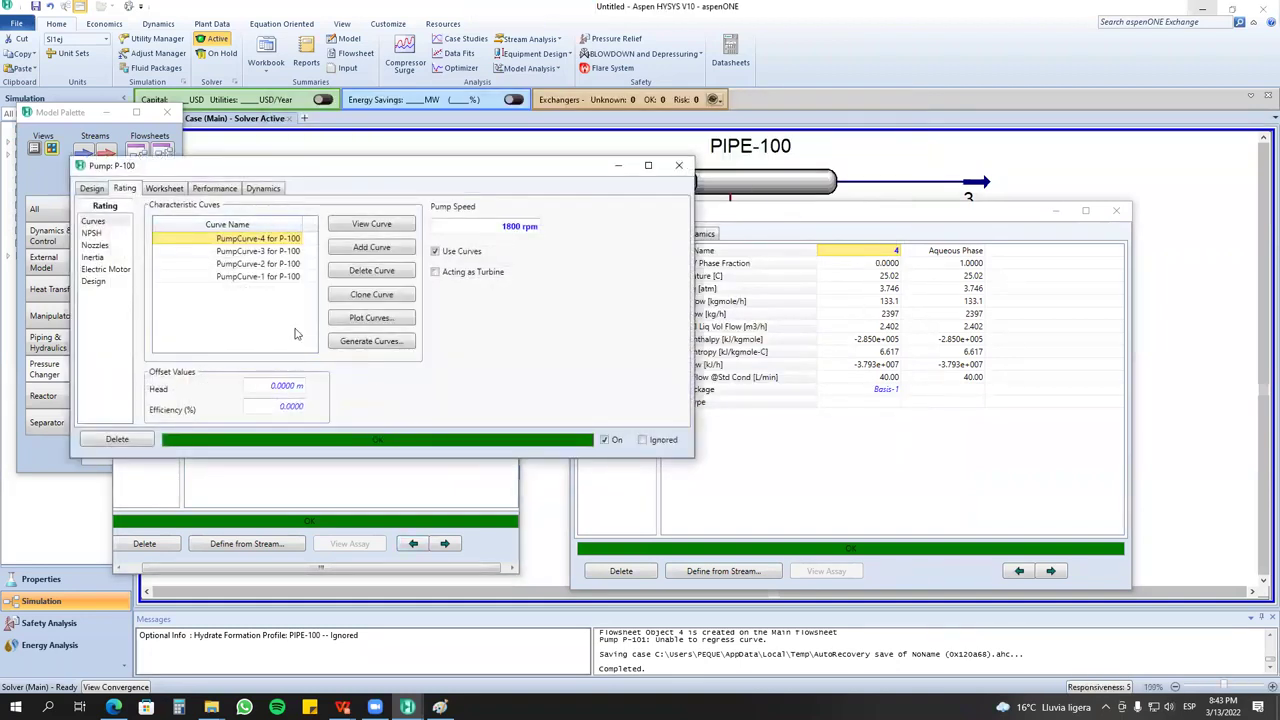
left_click(370, 318)
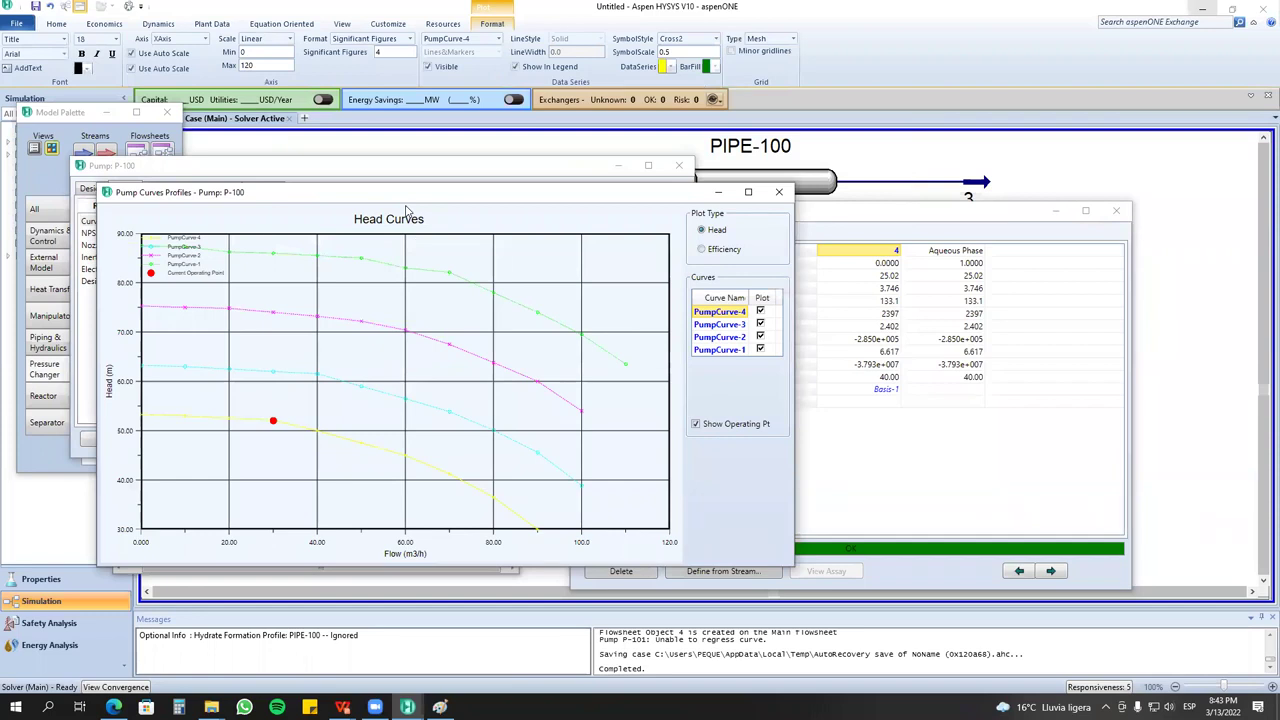
left_click(779, 191)
left_click(683, 162)
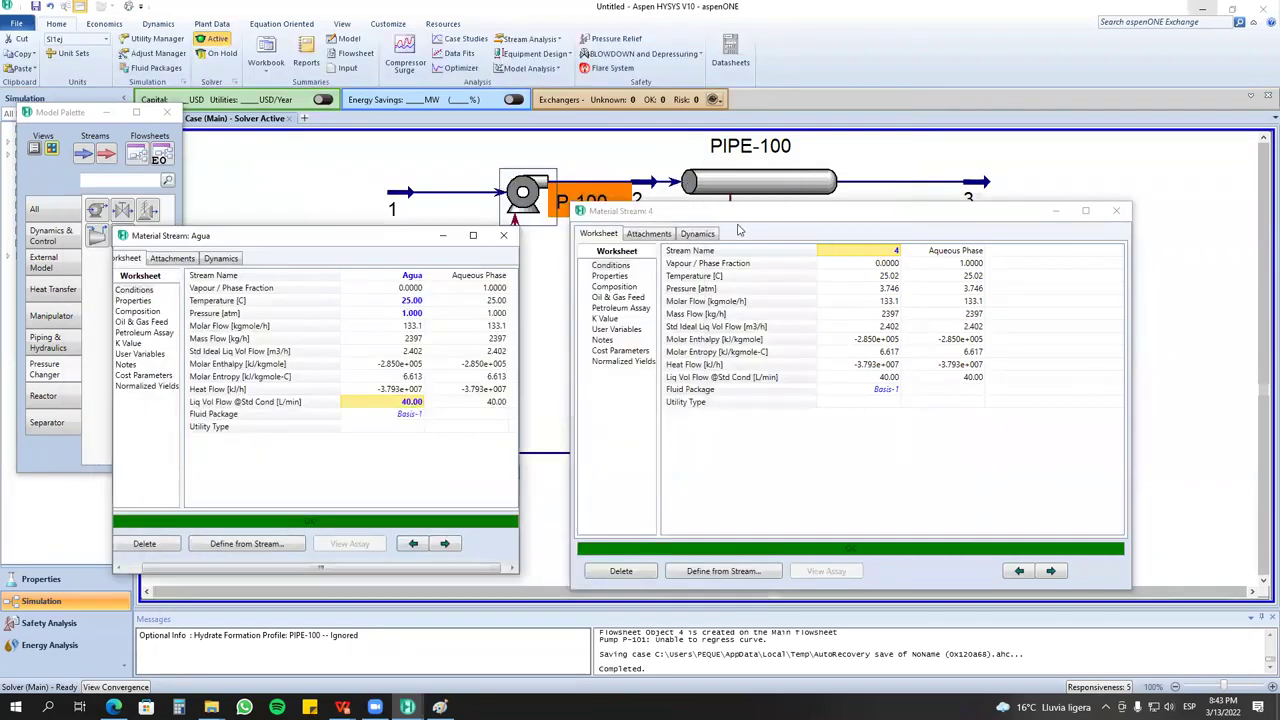
Clear the Agua and stream 4 windows off the flowsheet and plot P-101's head curves to examine the current operating point.
left_click_drag(745, 211, 879, 301)
left_click(503, 235)
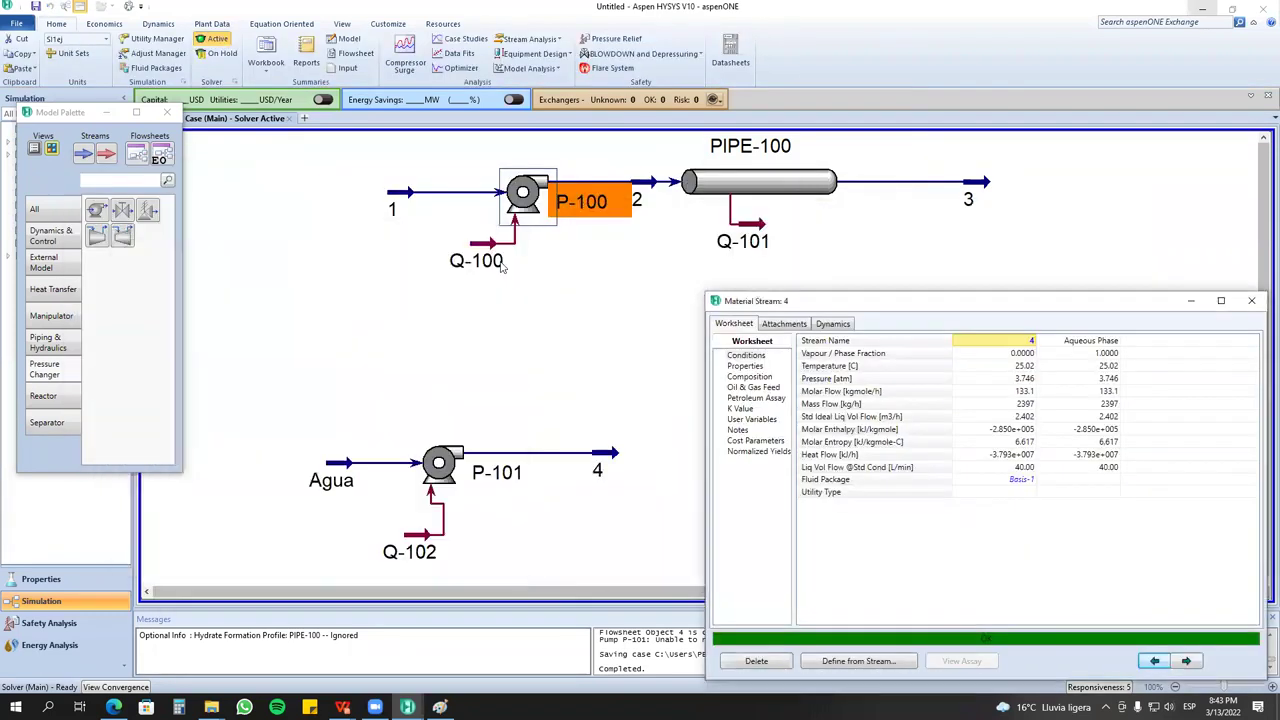
double_click(420, 470)
left_click(72, 137)
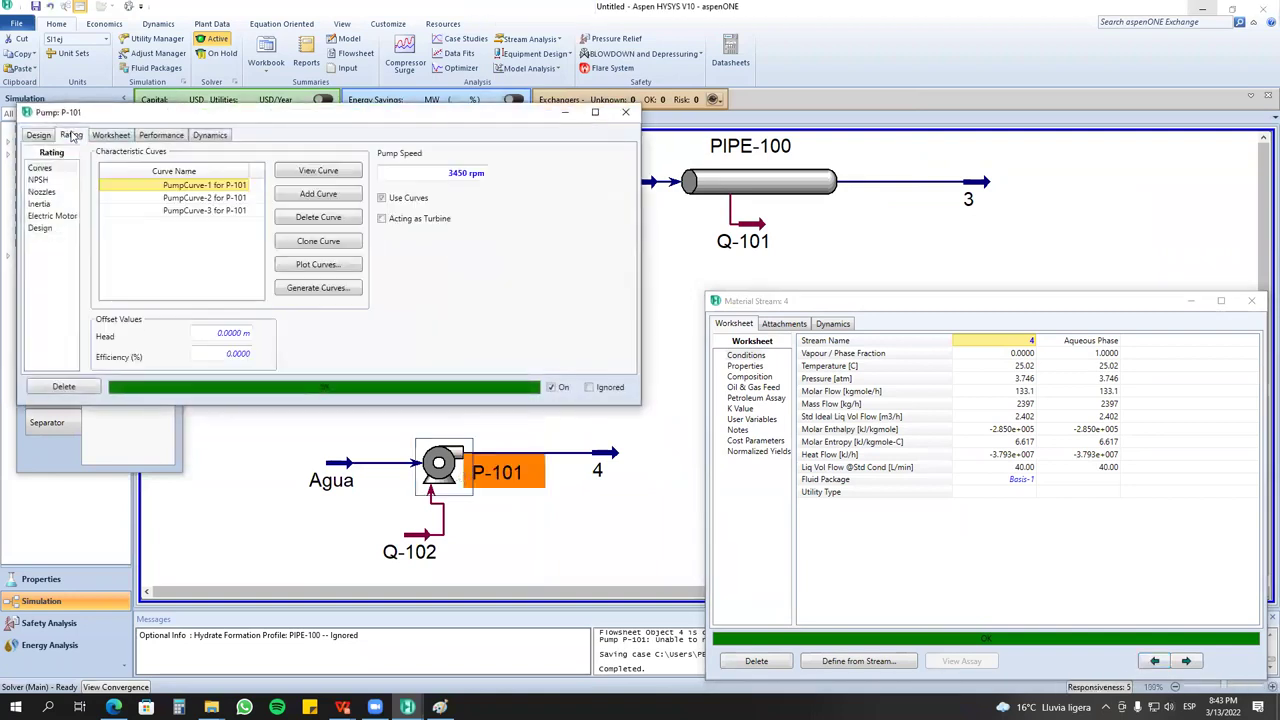
left_click(317, 264)
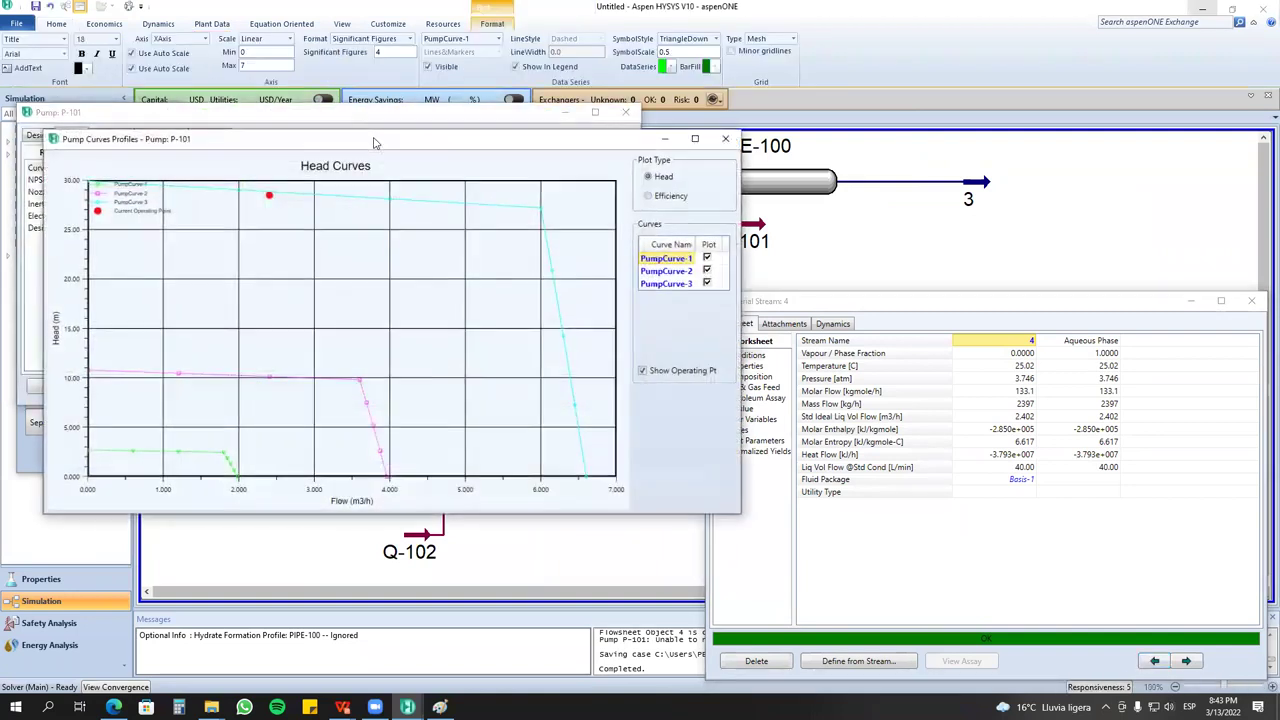
left_click_drag(375, 143, 570, 149)
mouse_move(457, 214)
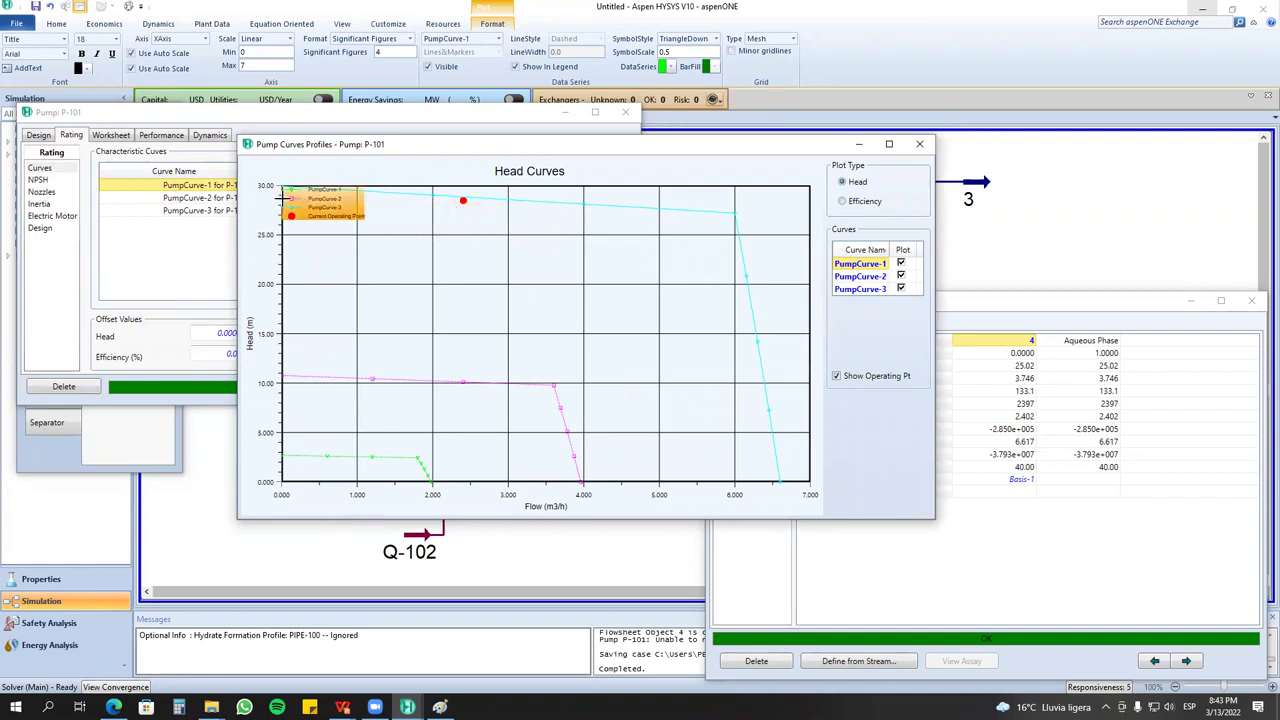
Compare the browser's converted head with P-101's operating point on the plot, then close the plot.
left_click(113, 707)
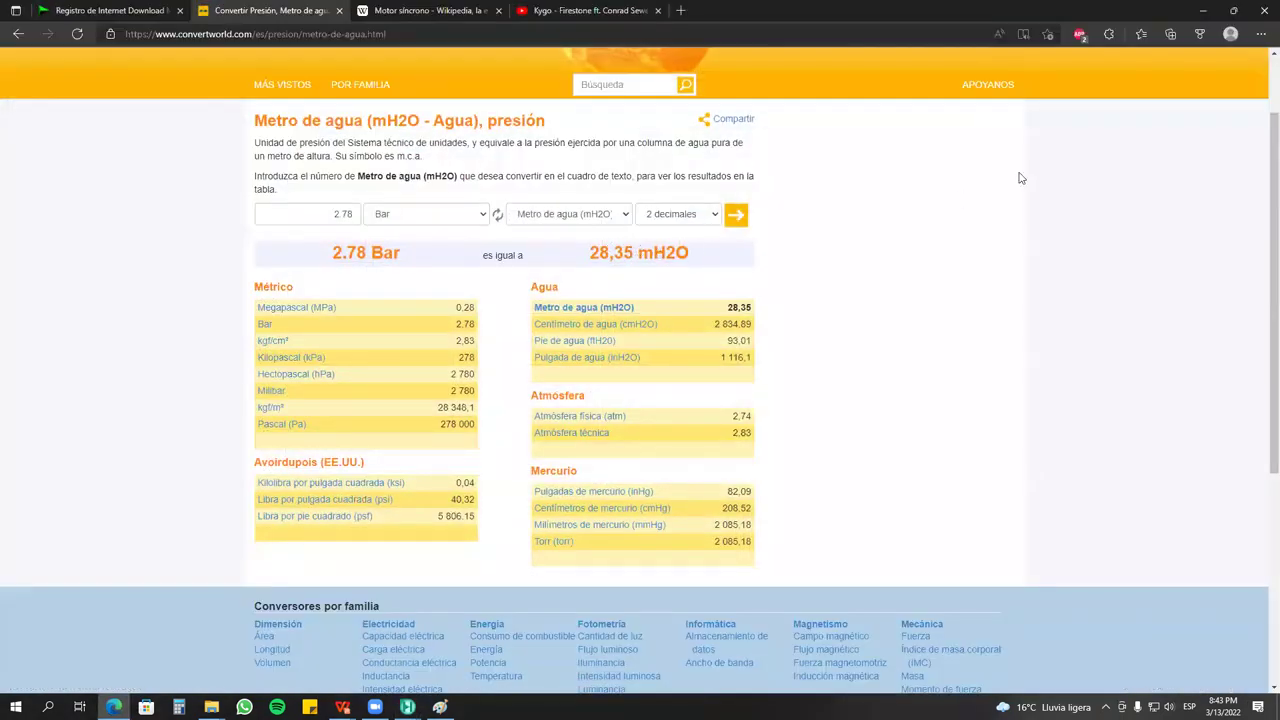
left_click(1202, 11)
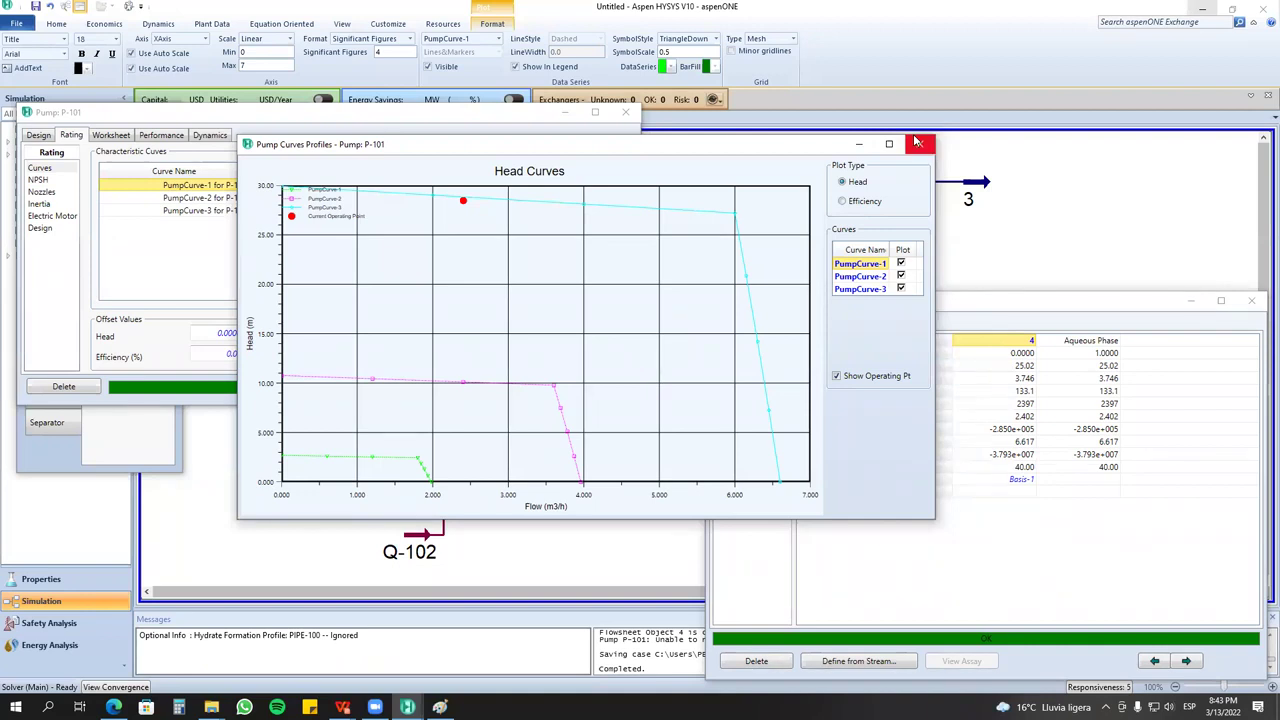
left_click(917, 143)
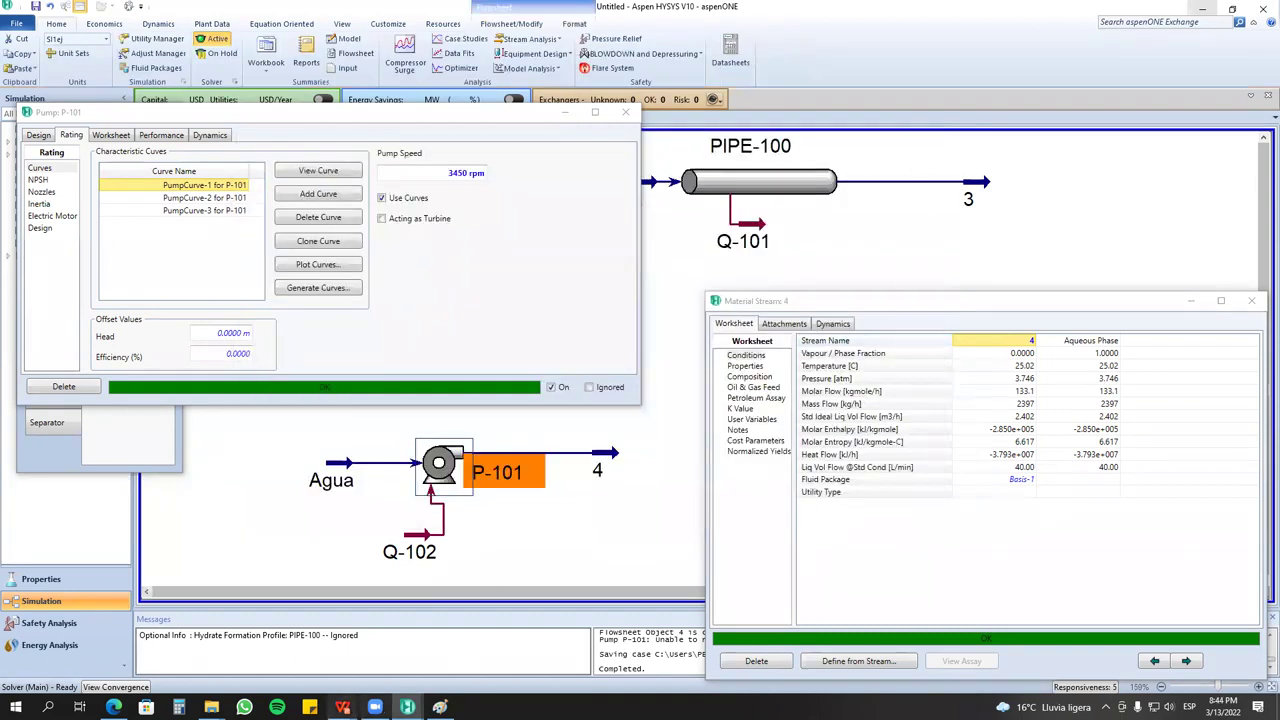
Review the pump nameplate slide and the P-100 head data in A3:F14 of the curves spreadsheet in WPS Office, then return to Aspen HYSYS.
mouse_move(343, 707)
left_click(360, 645)
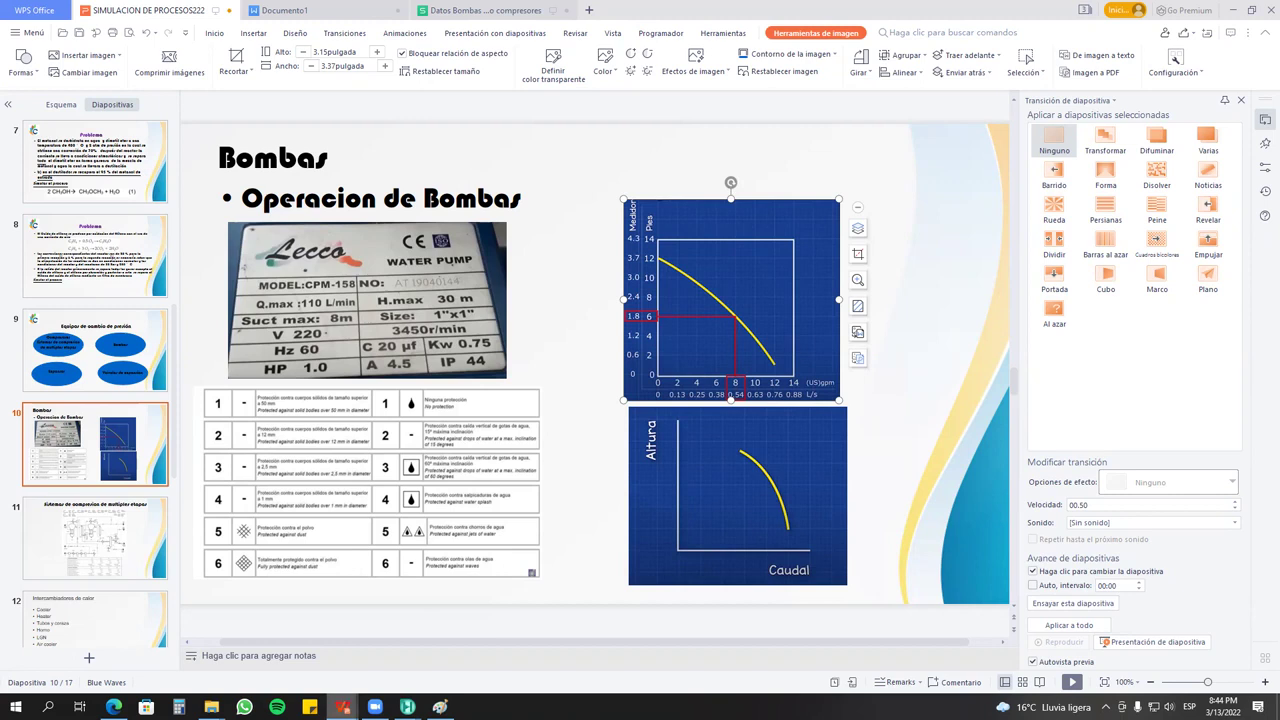
mouse_move(343, 706)
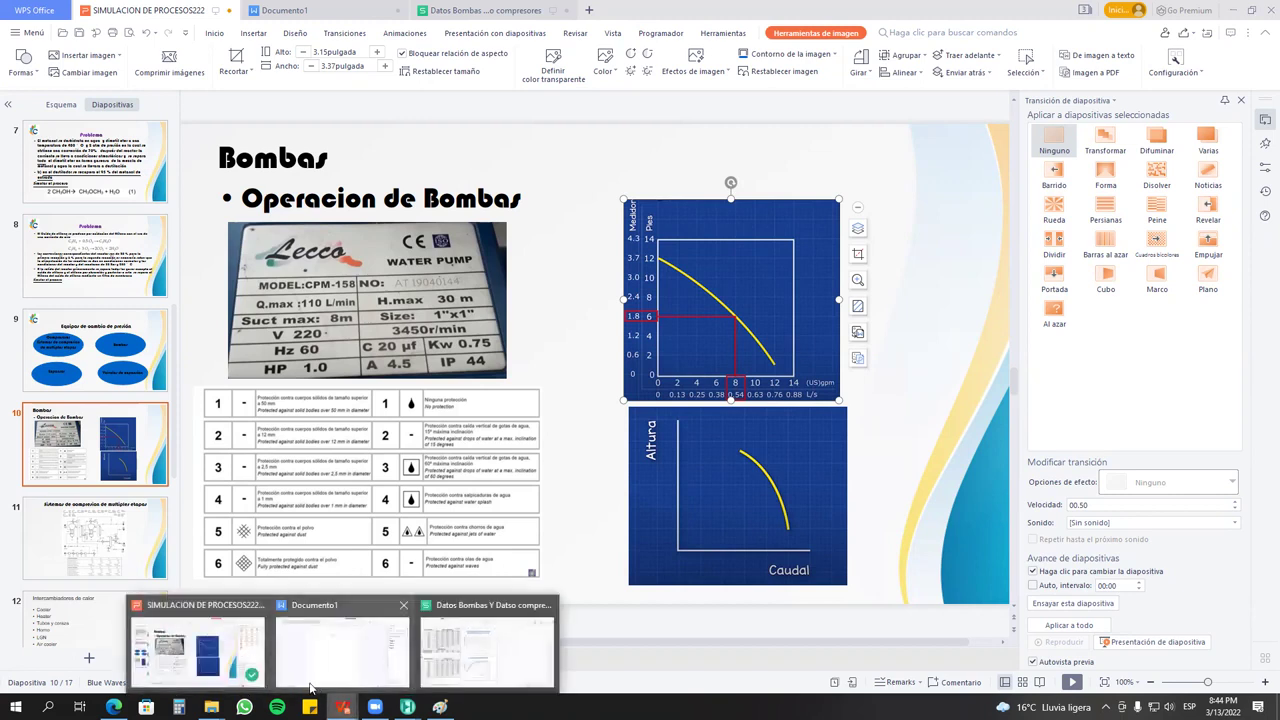
left_click(453, 642)
mouse_move(123, 161)
left_mouse_down()
mouse_move(280, 240)
mouse_move(305, 300)
mouse_move(362, 293)
left_mouse_up()
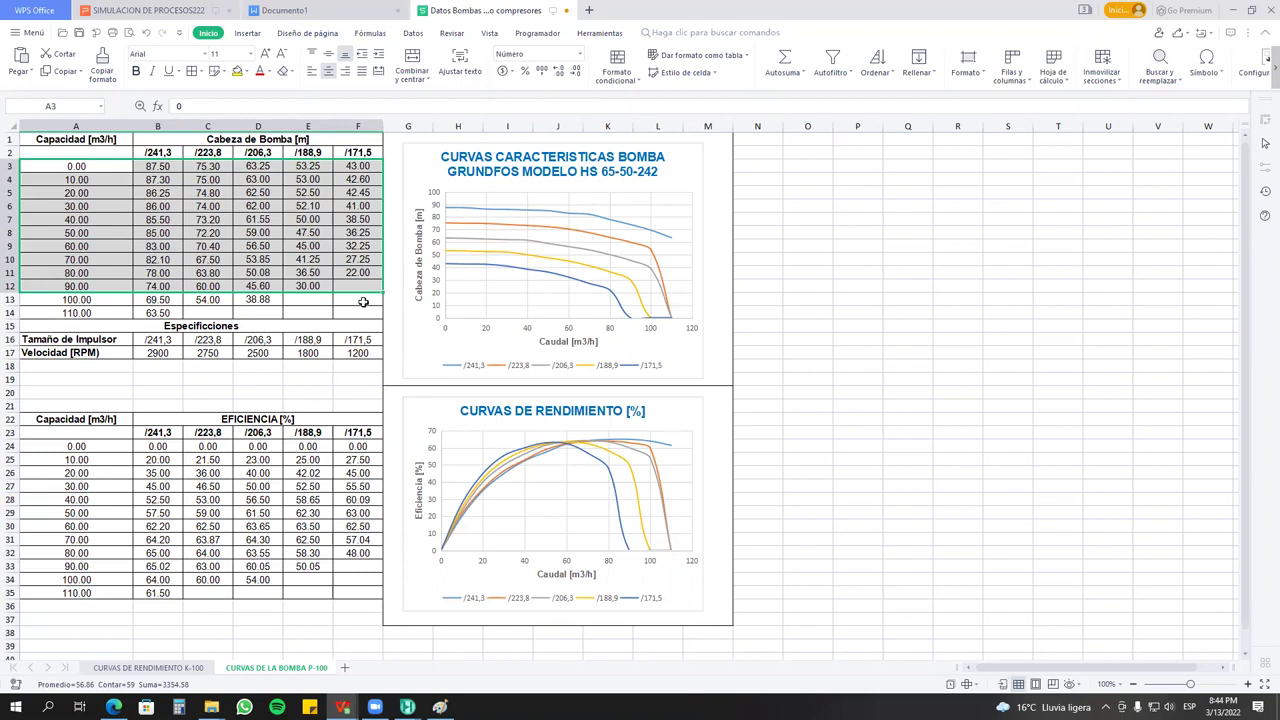
left_click_drag(365, 310, 75, 167)
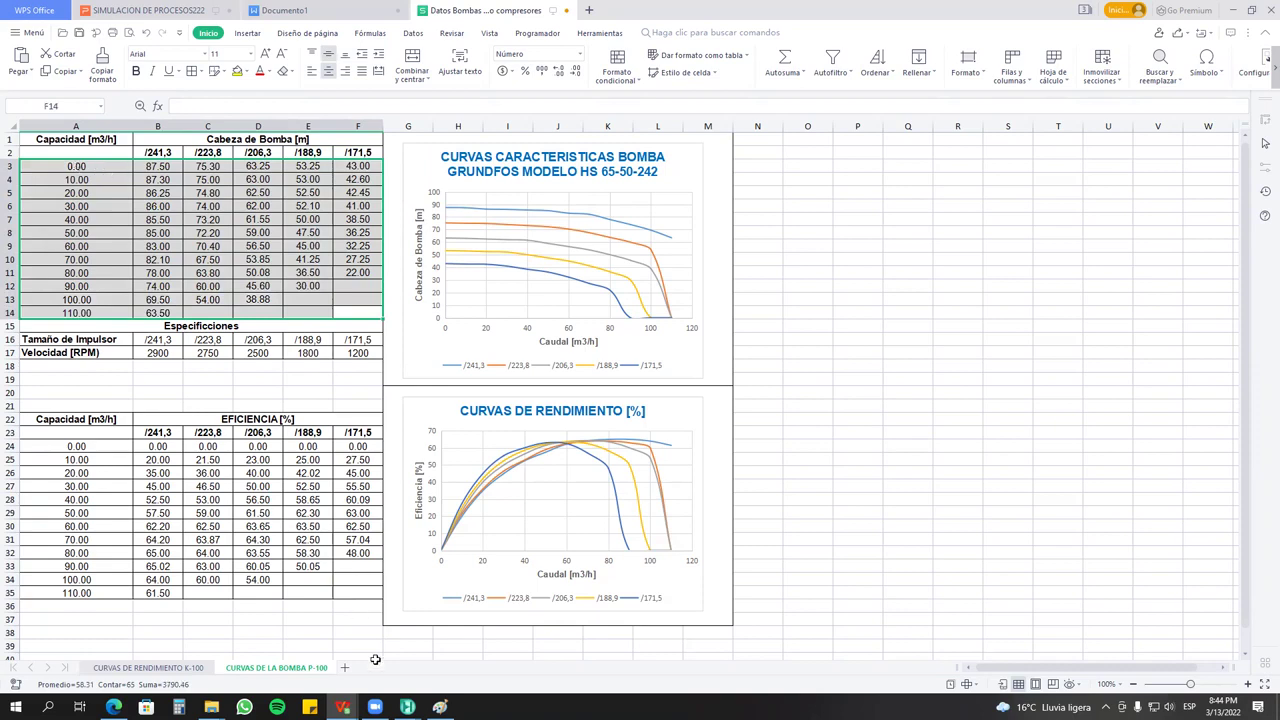
left_click(240, 655)
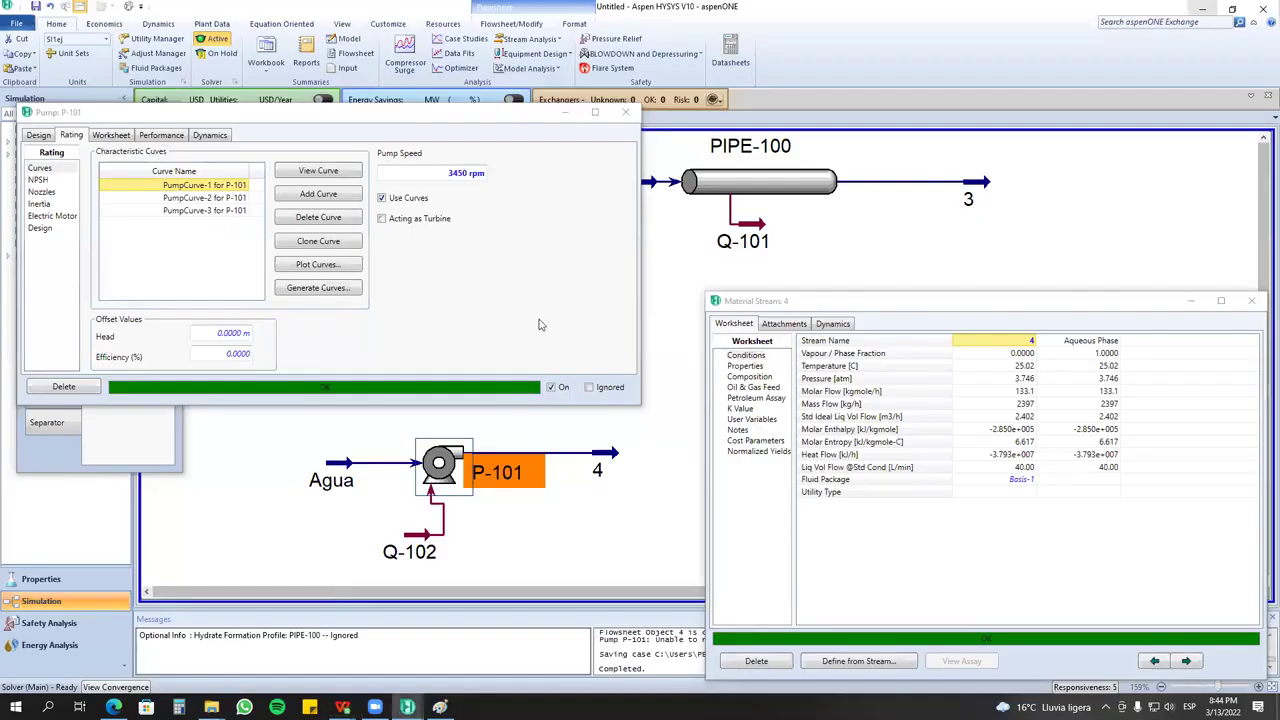
Move P-101's window clear of the flowsheet and set the Agua stream's standard liquid volume flow to 50 L/min.
left_click(411, 120)
left_click_drag(411, 120, 551, 93)
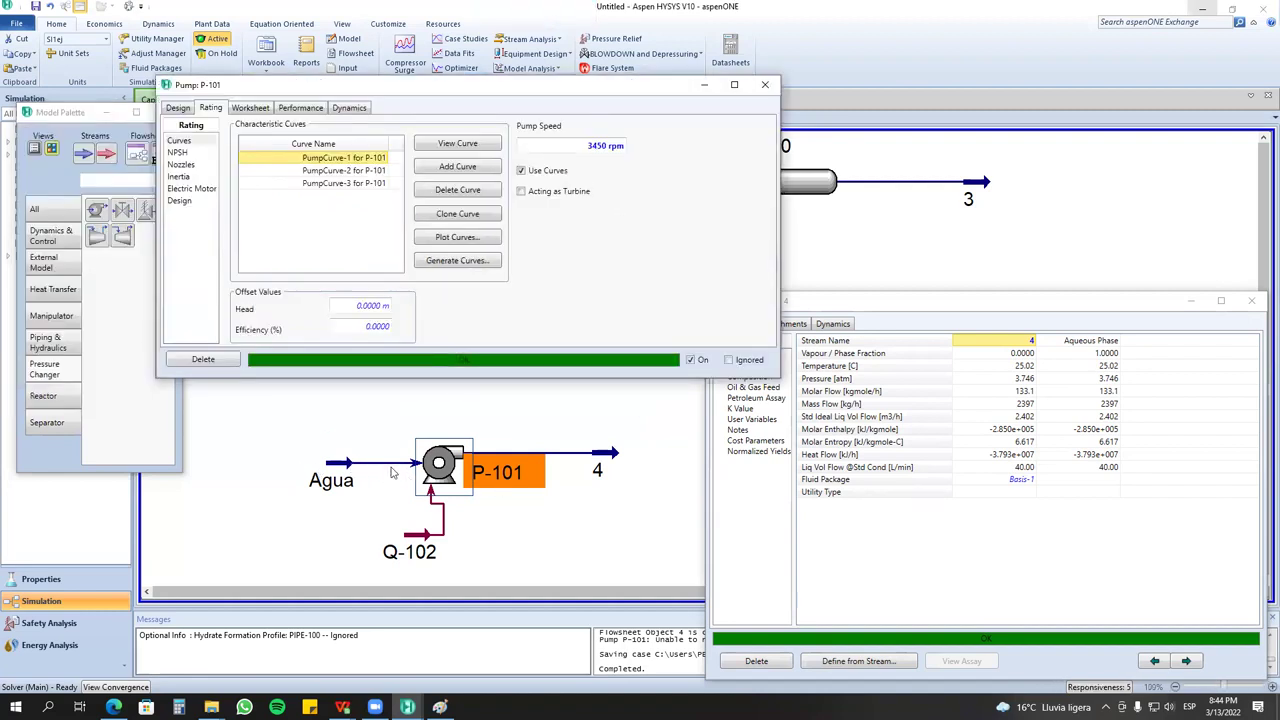
double_click(343, 466)
left_click(379, 336)
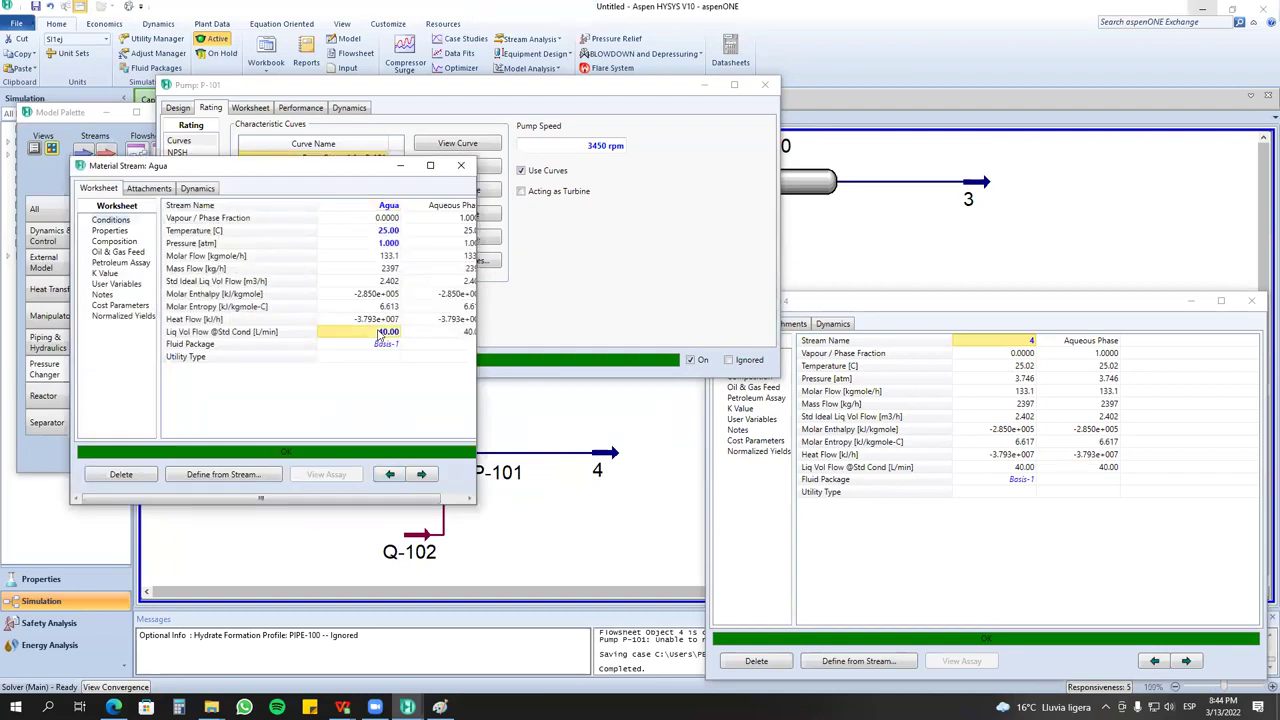
type("50")
key("Return")
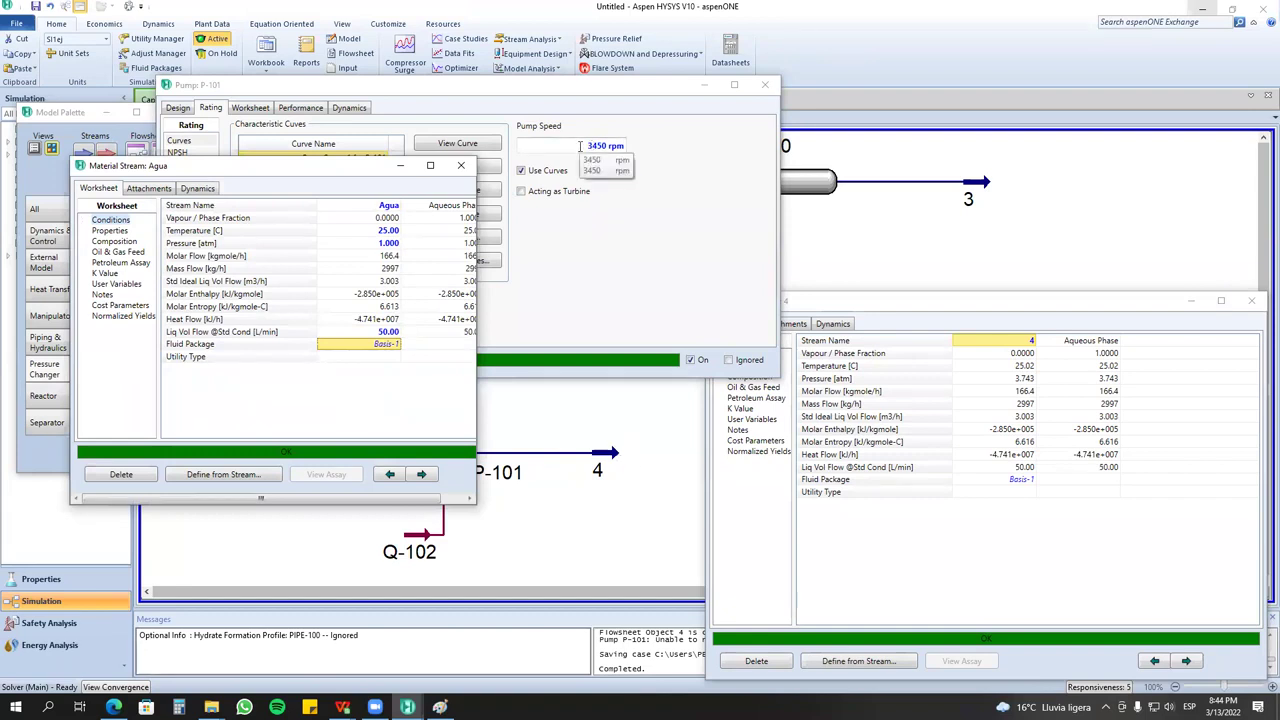
Check outlet stream 4, set Agua's standard liquid volume flow to 120 L/min, and inspect P-101's solver status after dismissing the warning.
double_click(598, 458)
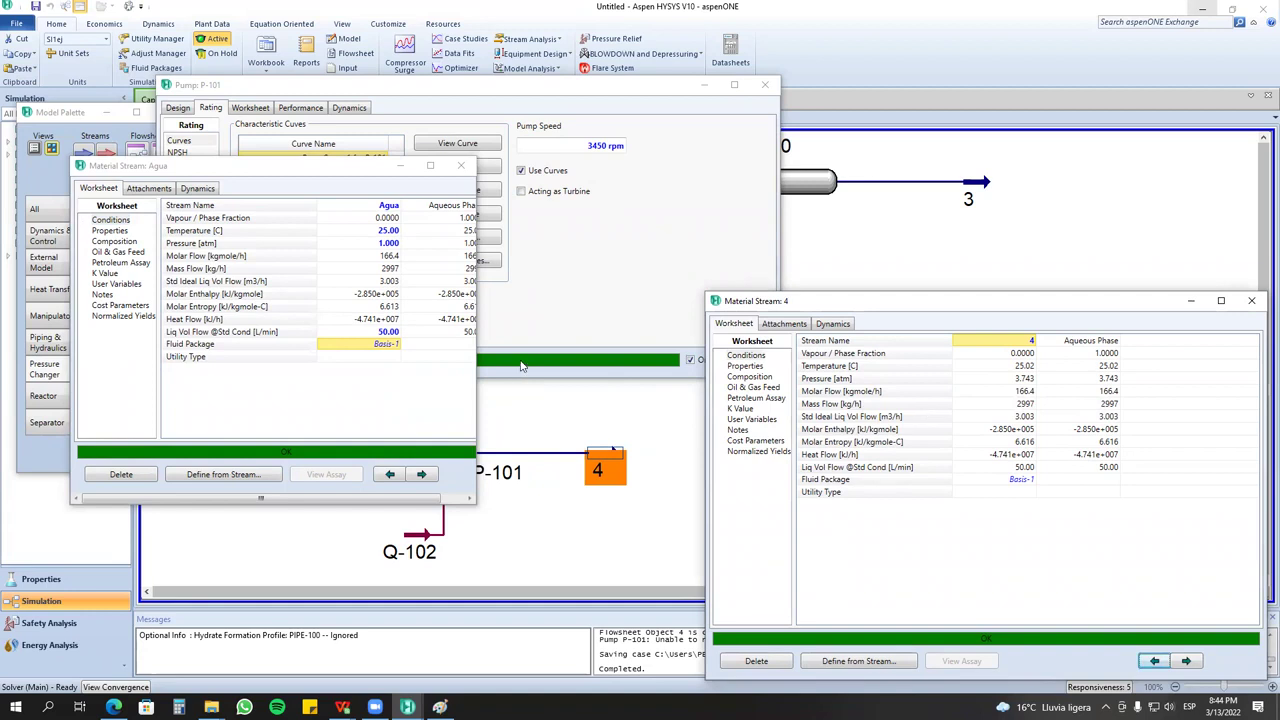
left_click(367, 333)
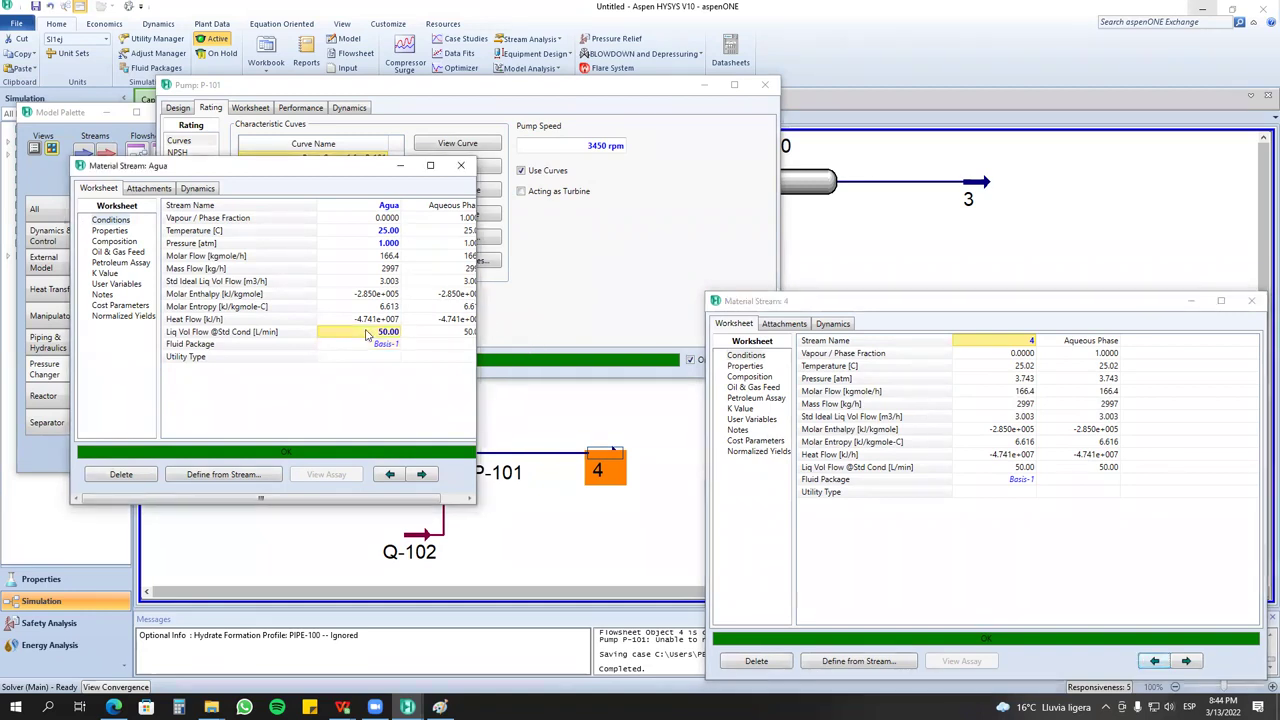
type("120")
key("Return")
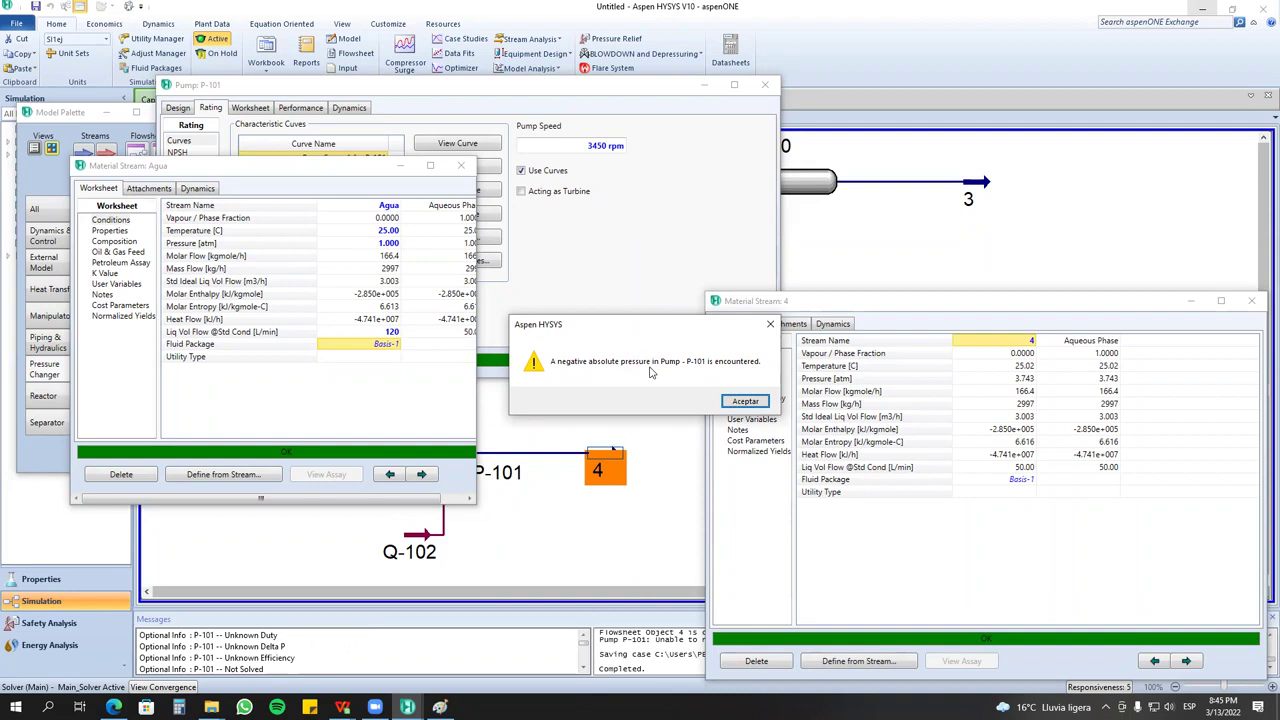
left_click(745, 402)
left_click(507, 357)
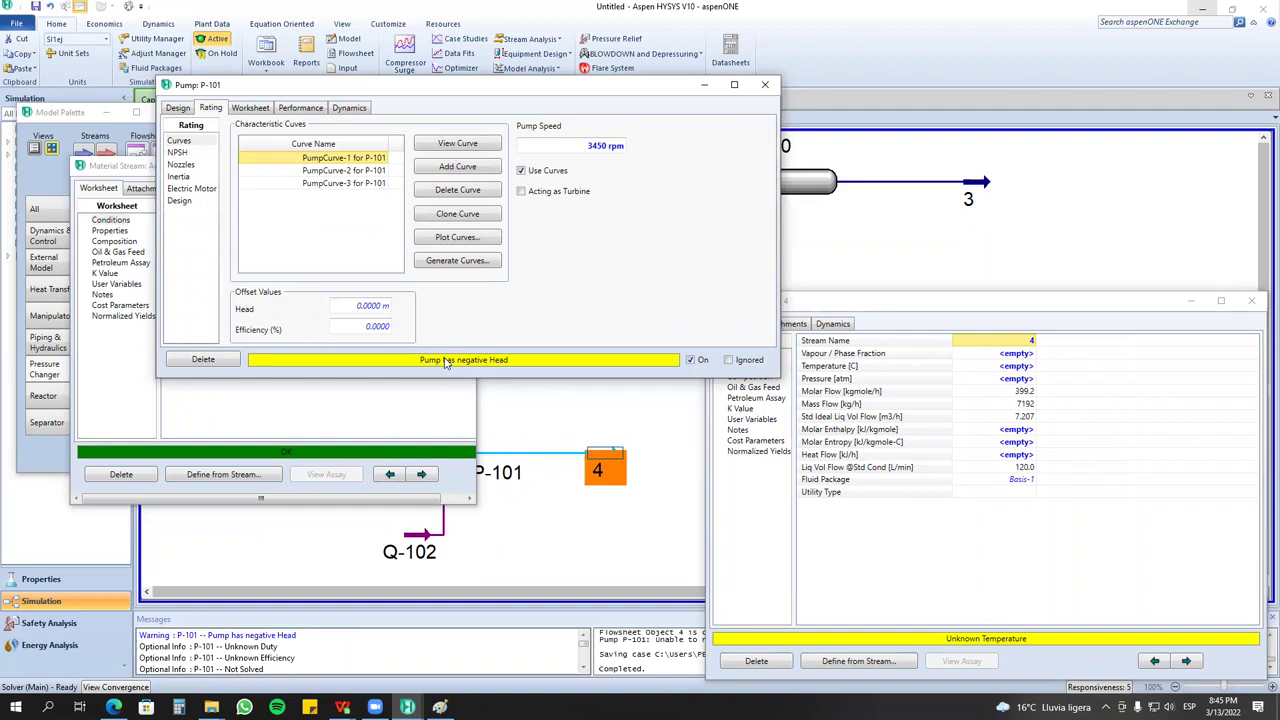
Check the maximum flow entry in P-101's PumpCurve-3 table, then close the curve window.
double_click(325, 183)
left_click(198, 387)
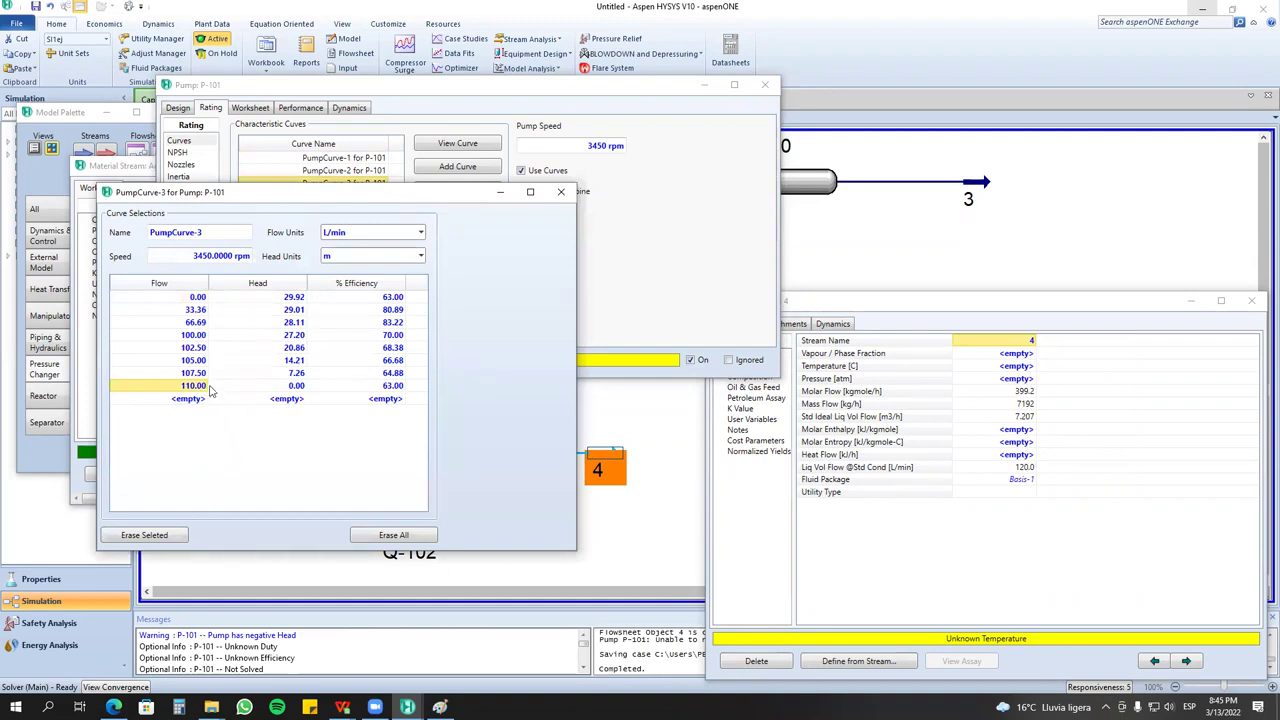
left_click(561, 191)
Set the Agua stream's standard liquid volume flow to 100 L/min.
left_click(267, 382)
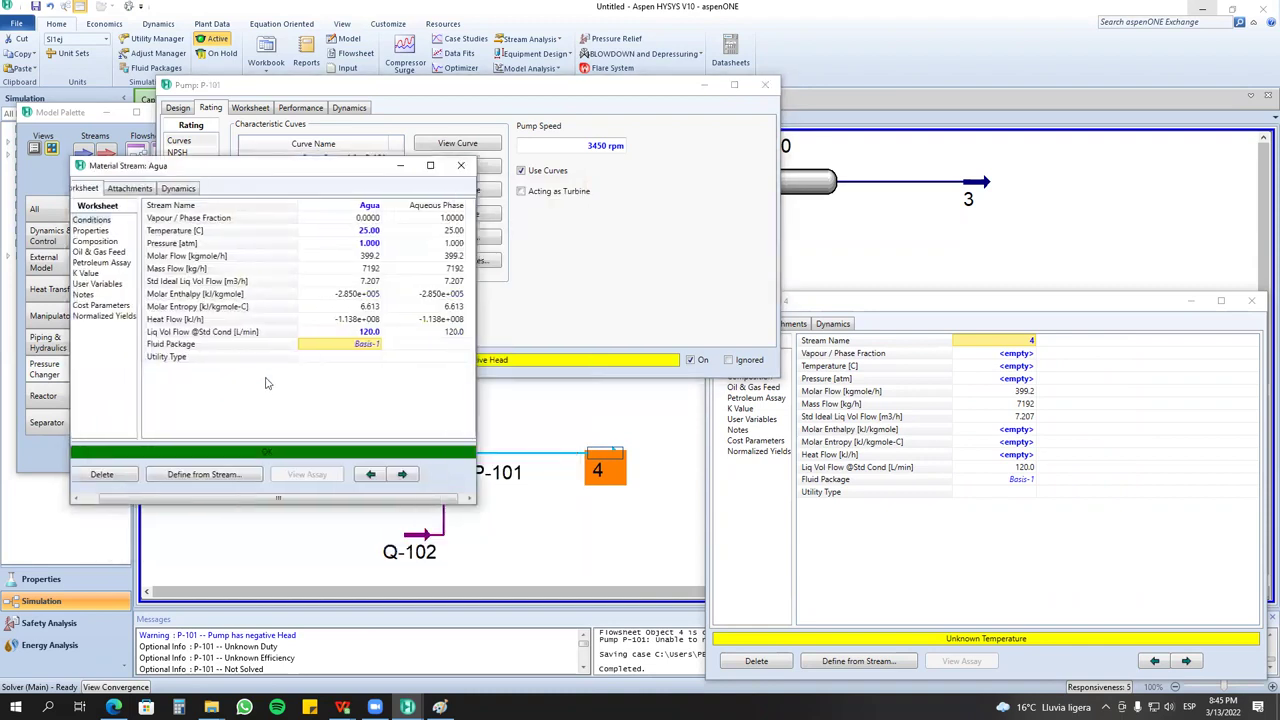
left_click(357, 334)
type("100")
key("Return")
left_click(364, 335)
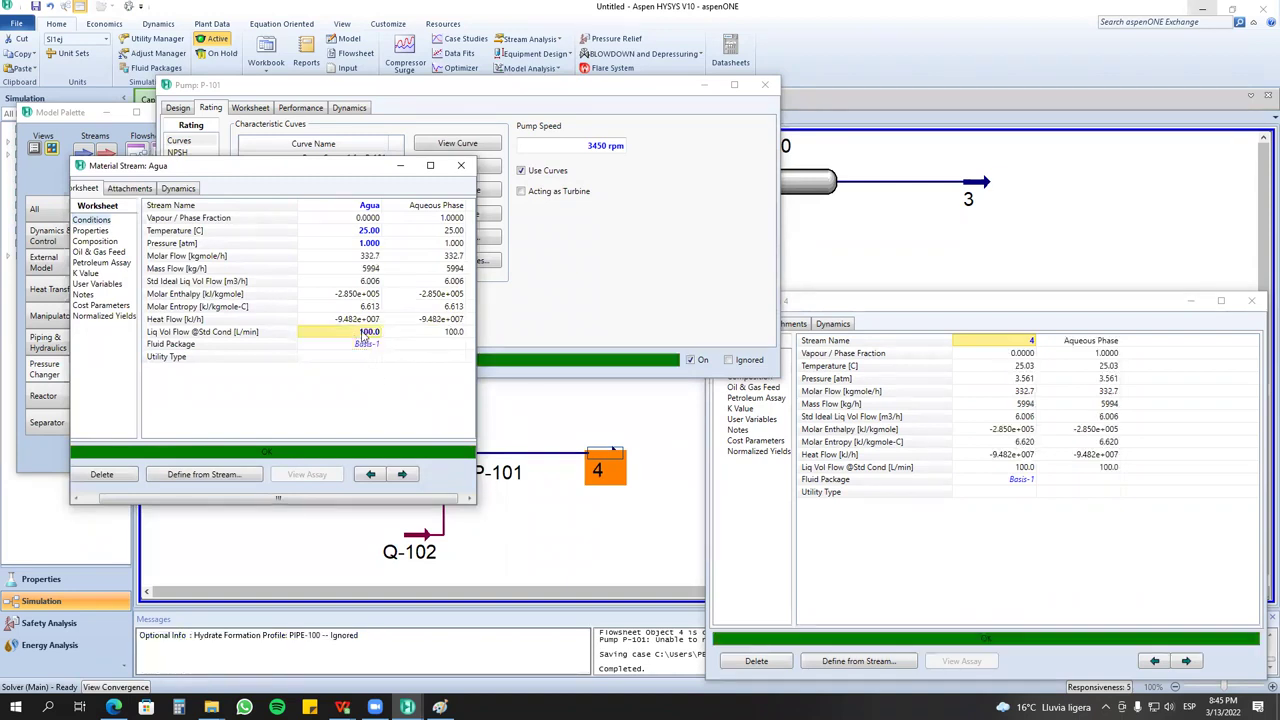
Set the Agua stream's standard liquid volume flow to 109 L/min and close its window.
type("109")
left_click(390, 391)
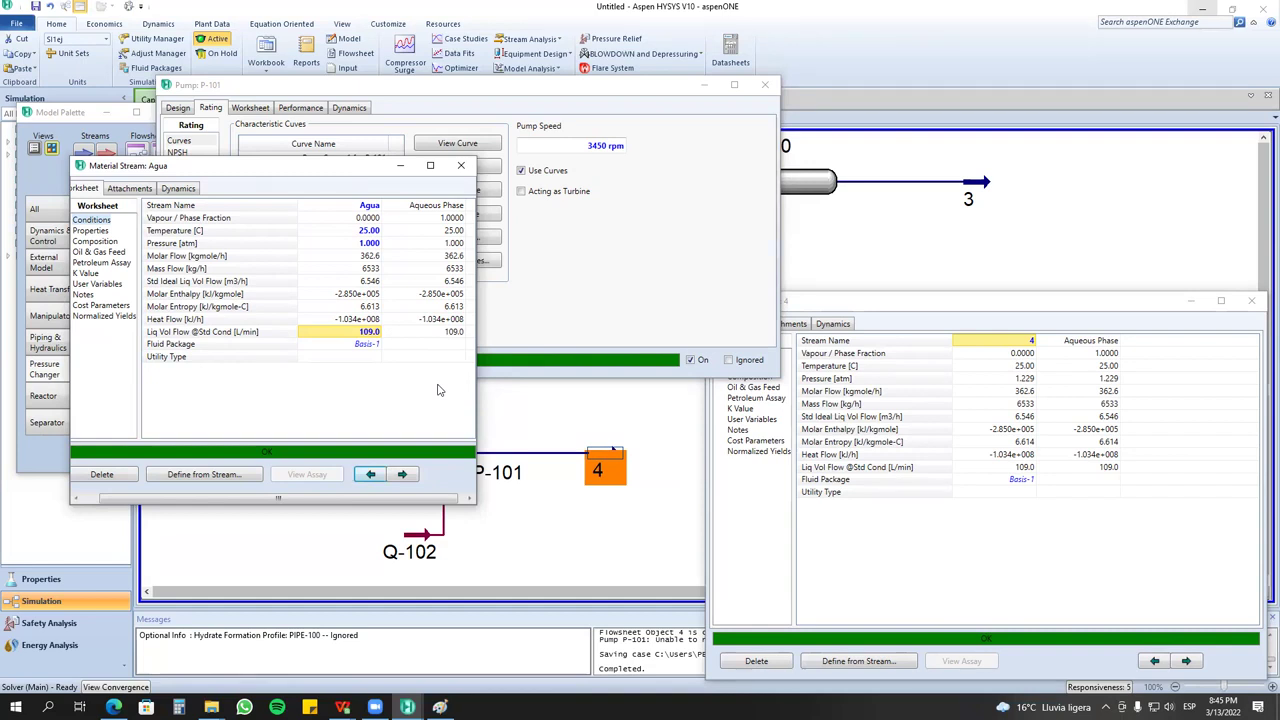
left_click(462, 166)
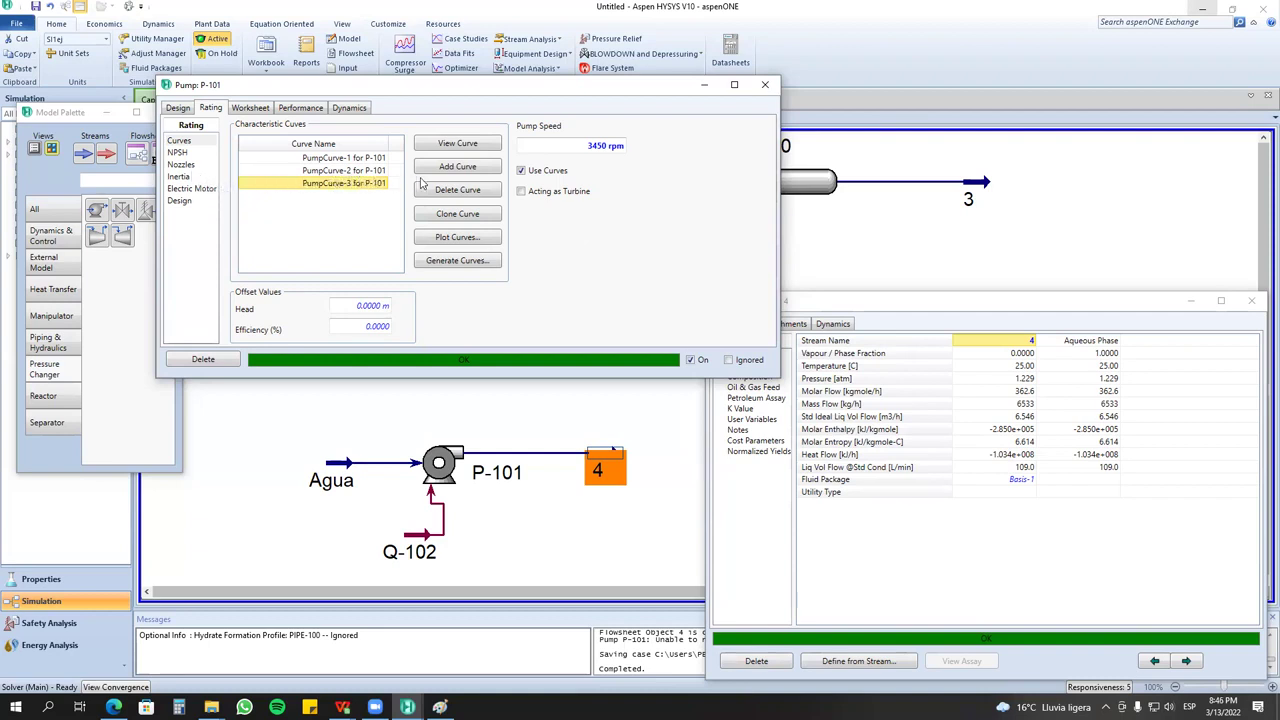
Examine P-101's rating data for NPSH, nozzles, inertia and the electric motor.
left_click(178, 153)
left_click(184, 165)
left_click(180, 177)
left_click(188, 189)
left_click(180, 177)
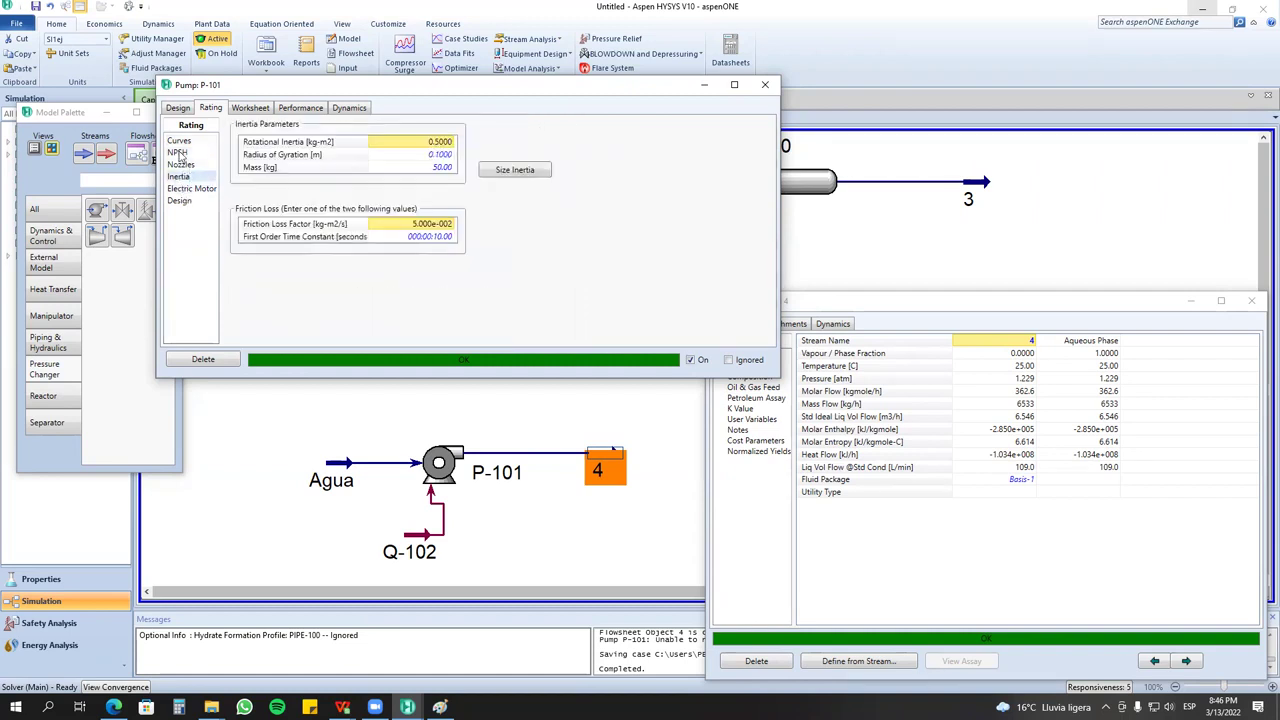
left_click(178, 153)
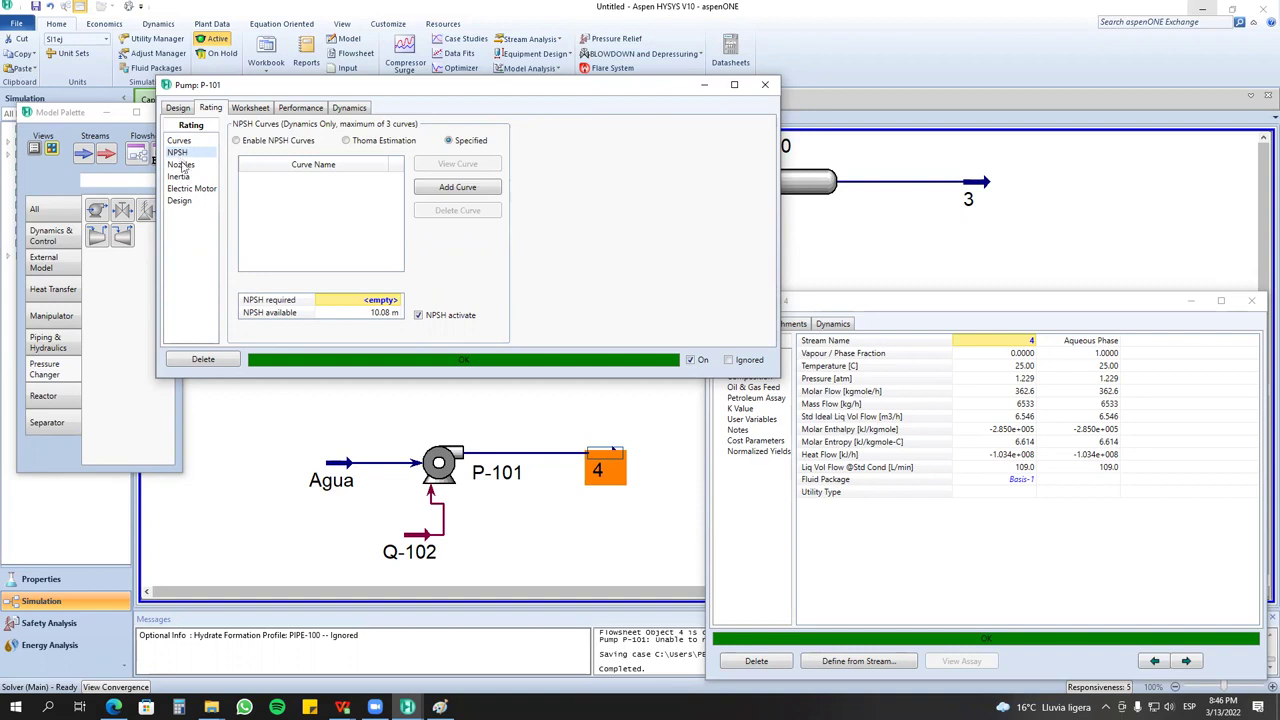
left_click(180, 176)
left_click(188, 188)
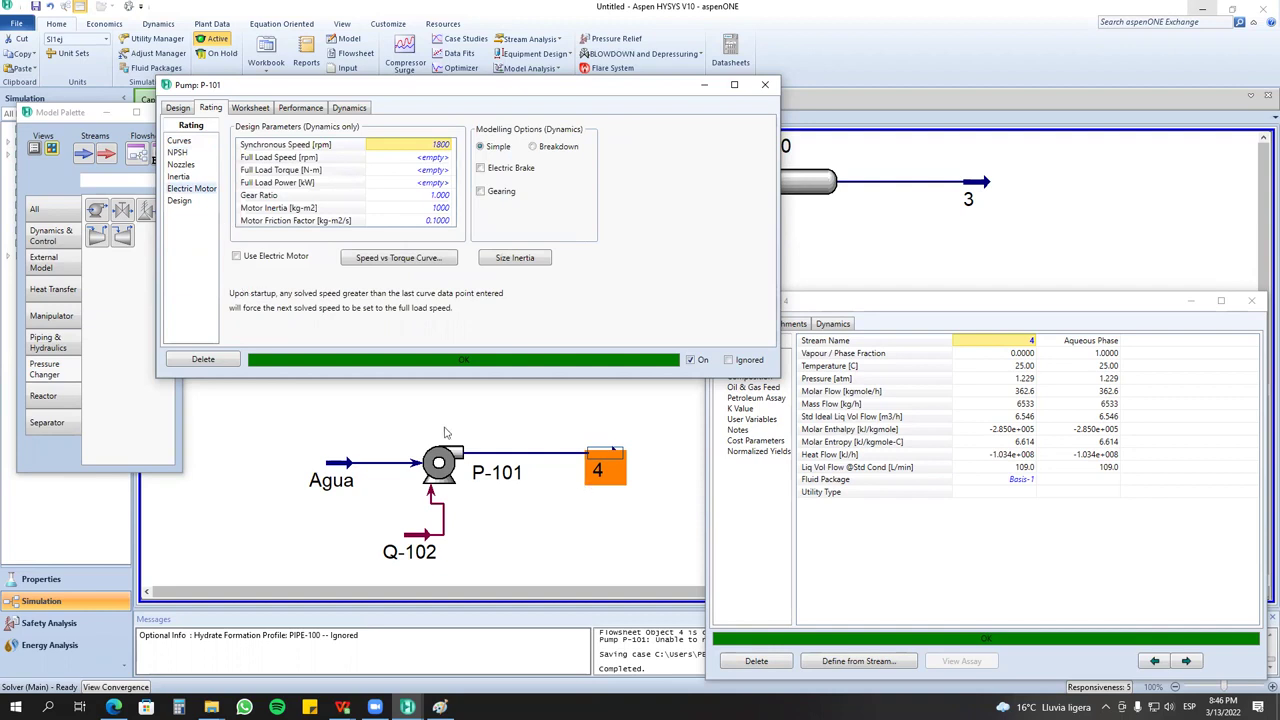
Select P-101 with its connected streams in the flowsheet and review the pump's curve, NPSH, nozzle and inertia ratings.
left_click(319, 412)
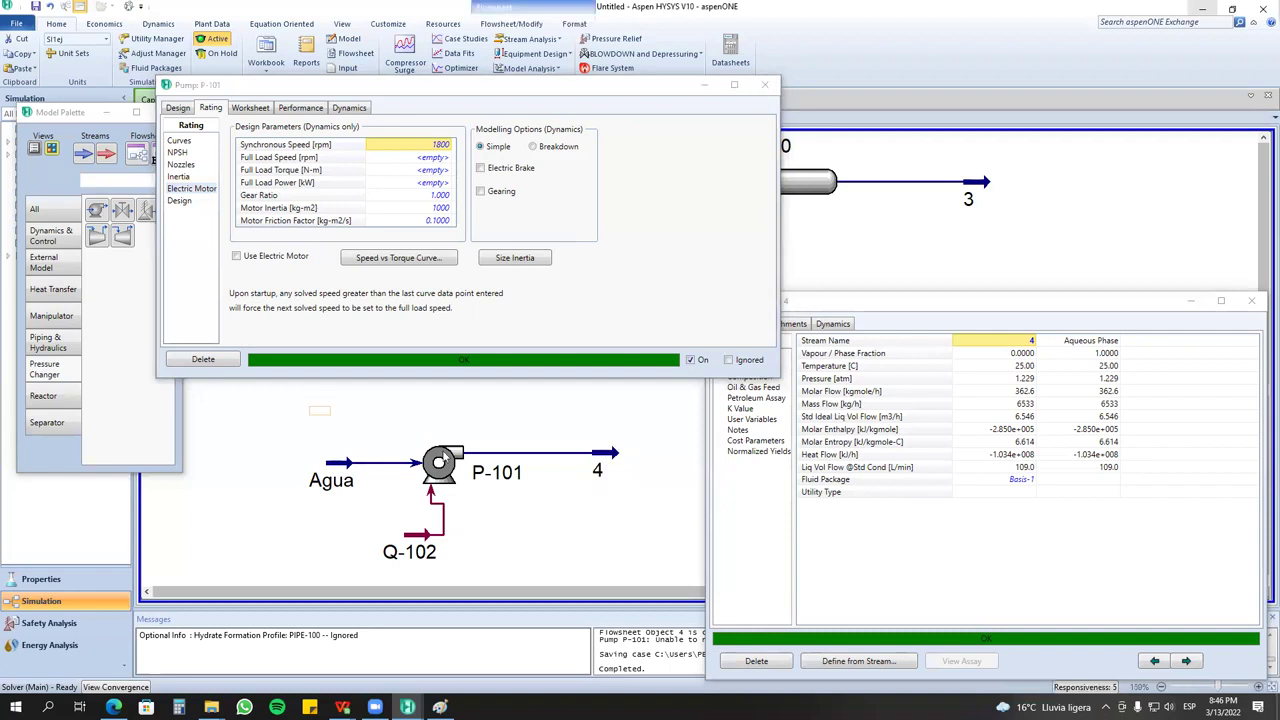
left_click_drag(319, 410, 660, 560)
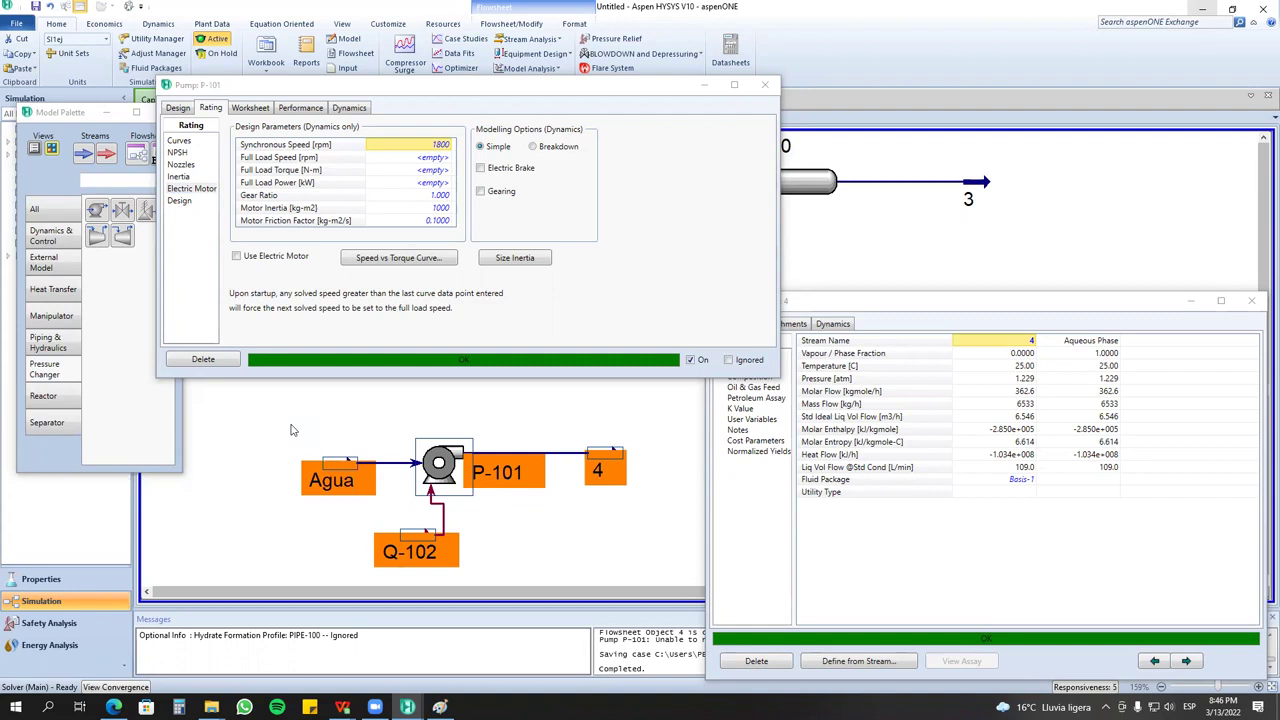
left_click(179, 146)
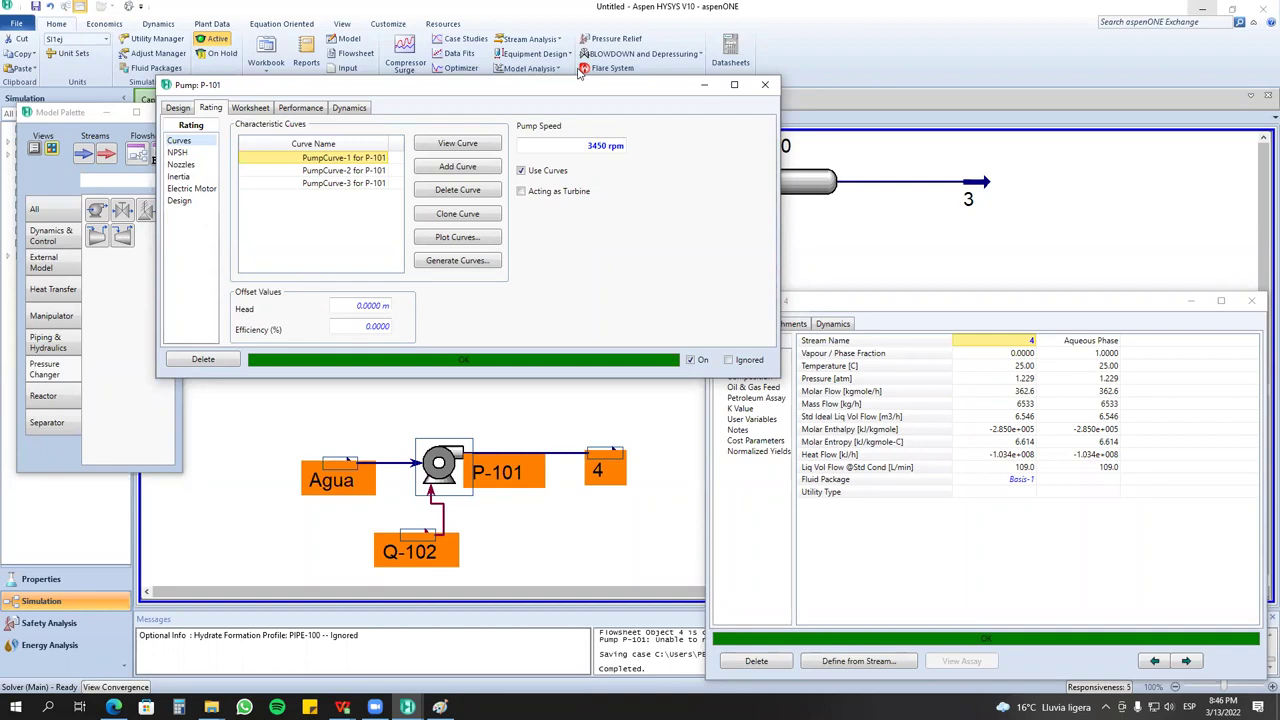
left_click(178, 152)
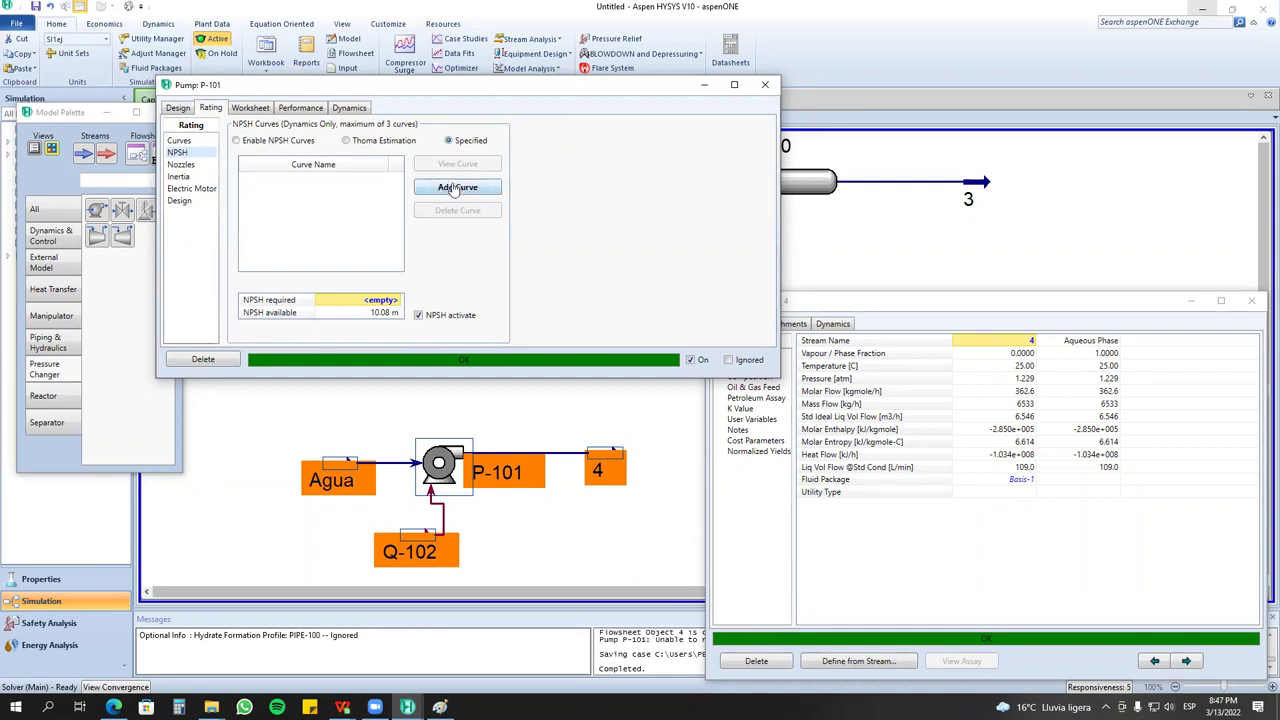
left_click(181, 166)
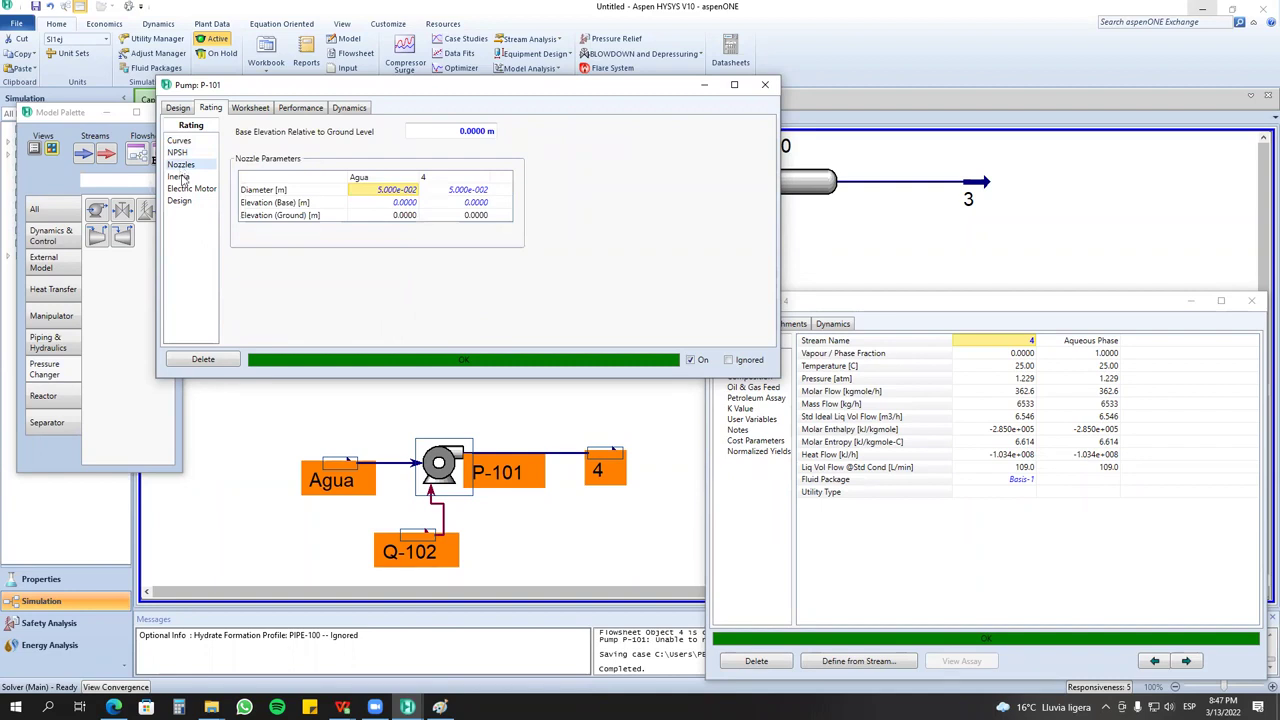
left_click(181, 177)
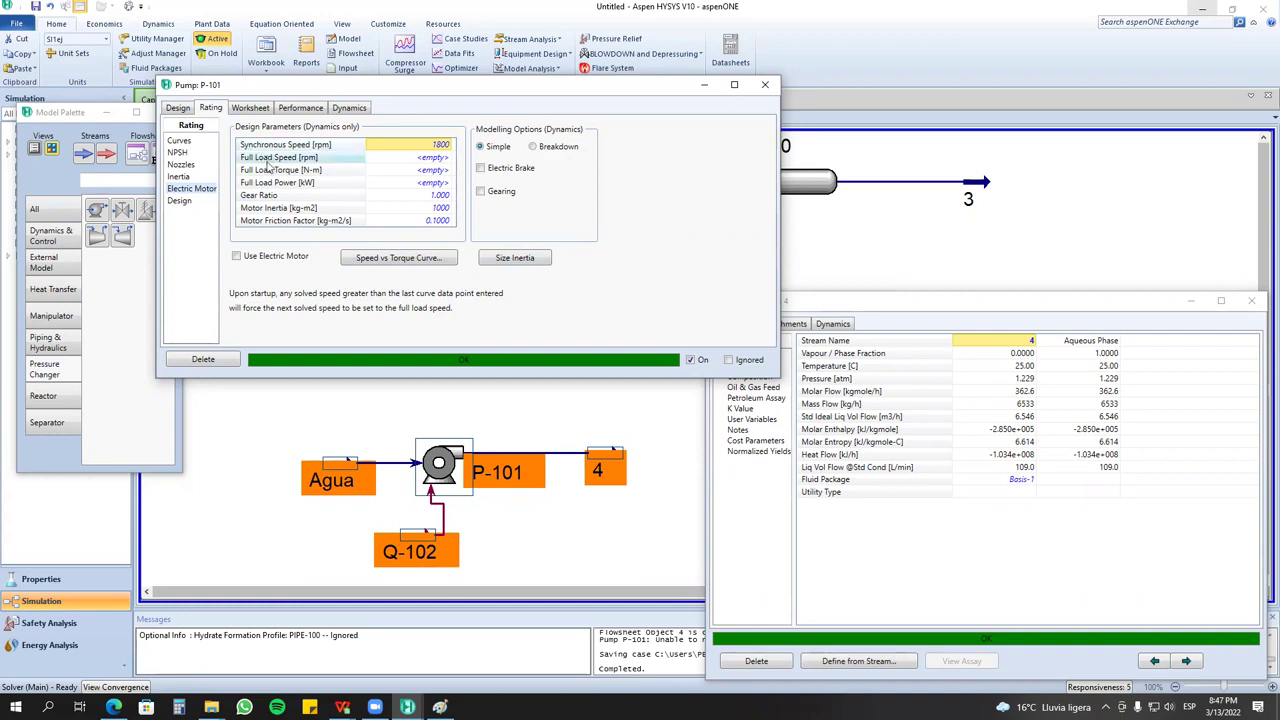
Set P-101's electric motor full load speed to 1700 rpm and its full load power to 1 hp.
left_click(434, 160)
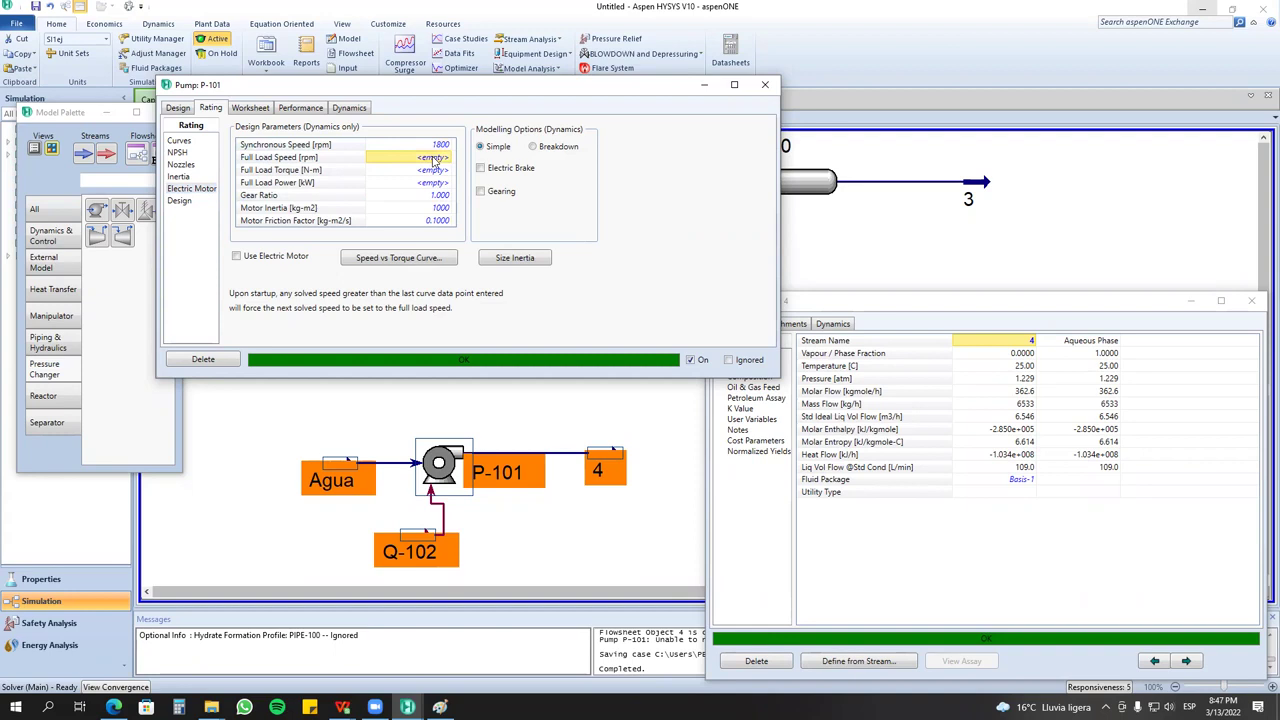
left_click(434, 157)
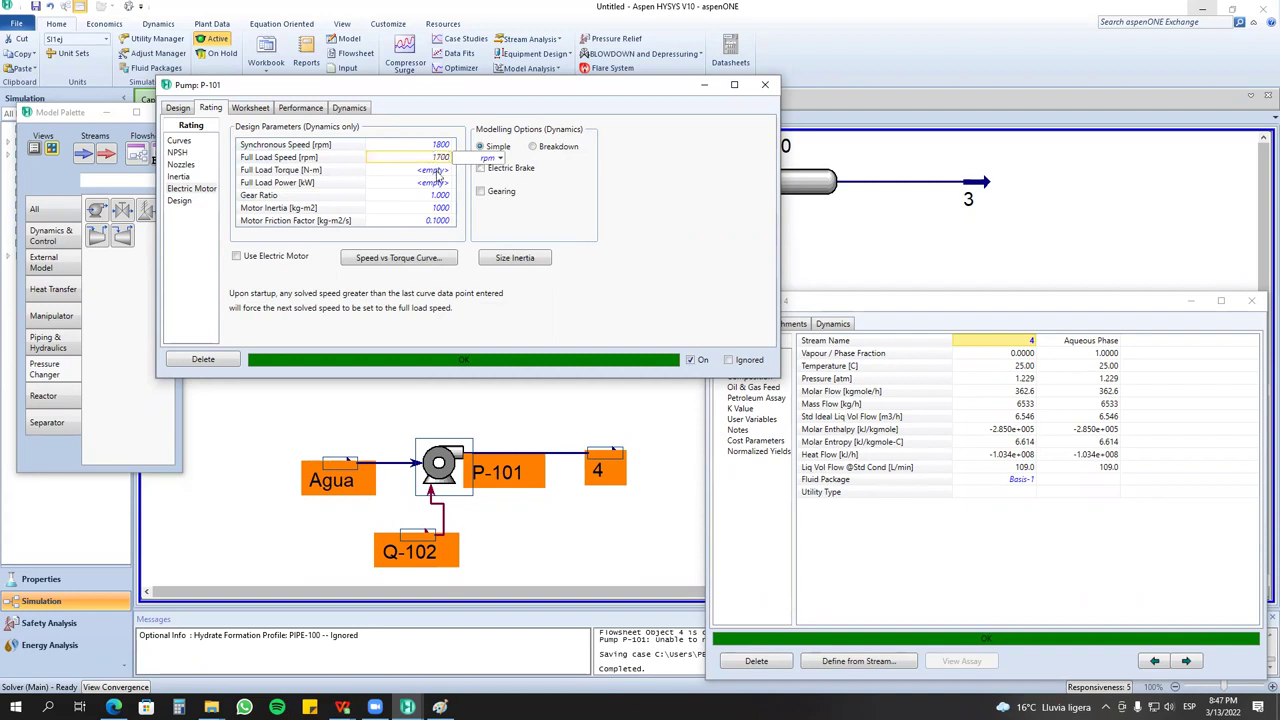
key("Return")
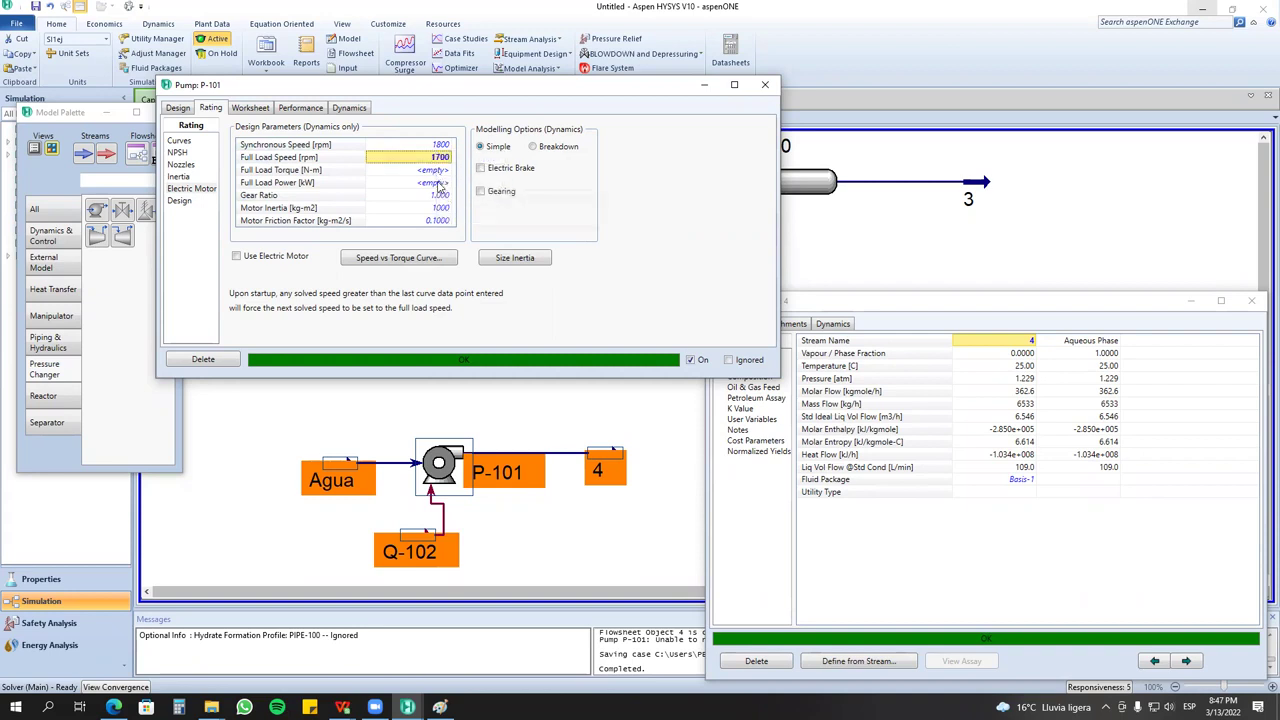
left_click(435, 183)
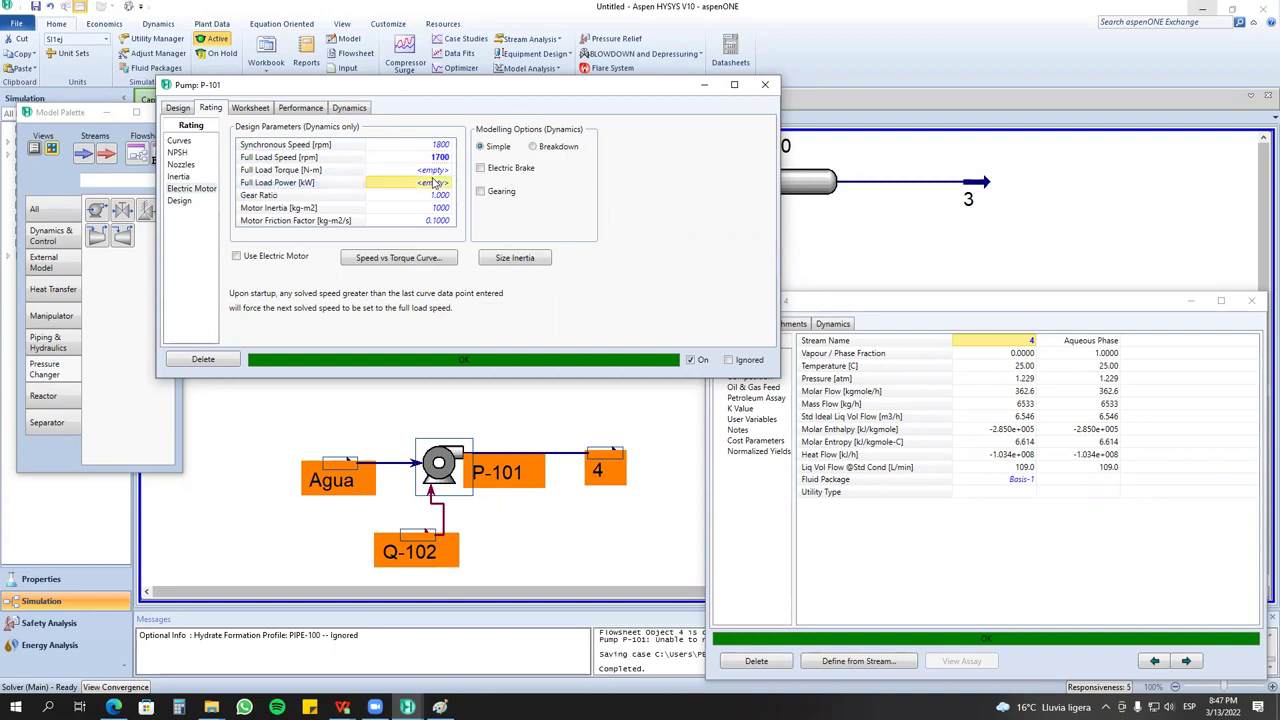
type("1")
left_click(517, 183)
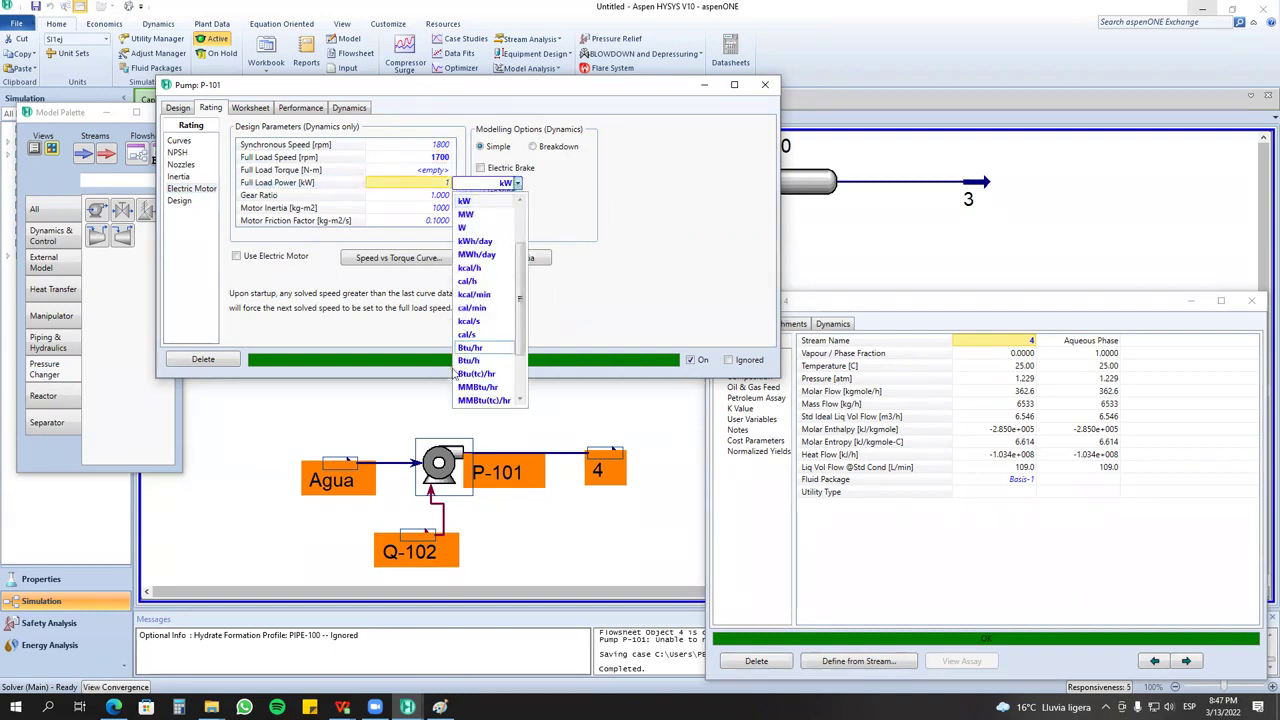
left_click(480, 399)
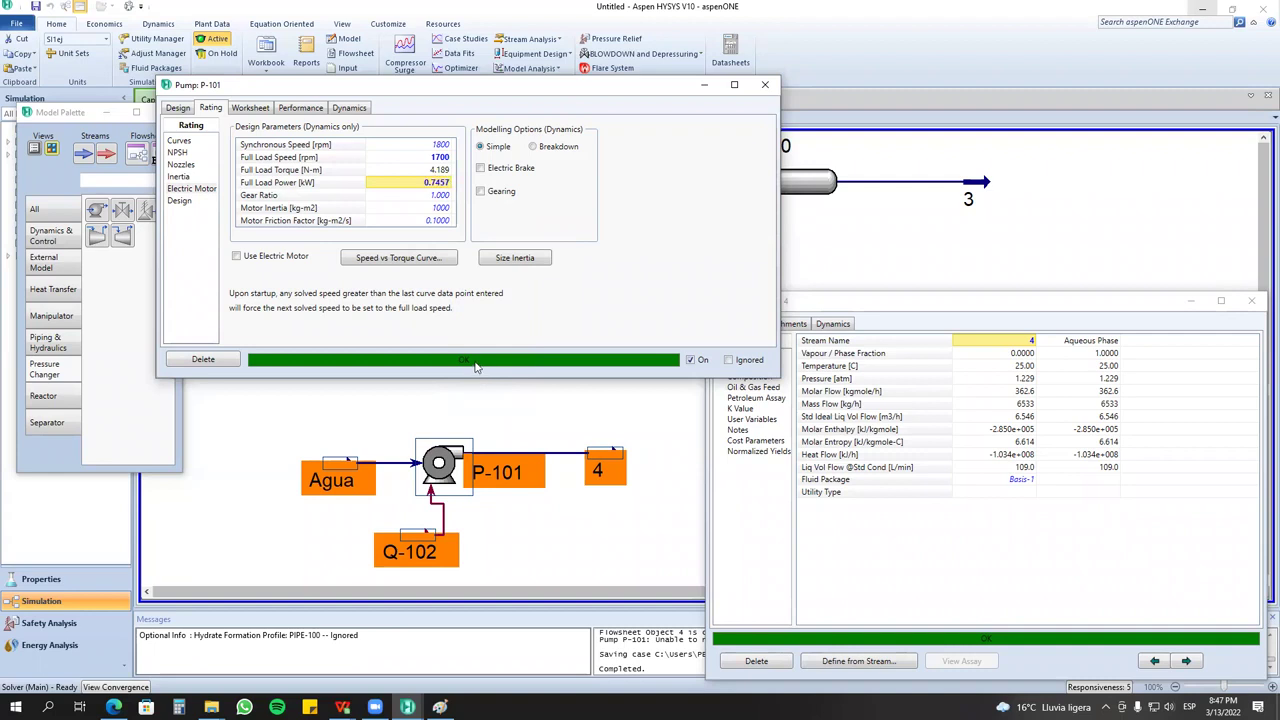
Check the Lecco pump nameplate in the WPS presentation, return to Aspen HYSYS and size the inertia of P-101's electric motor.
left_click(342, 706)
left_click(475, 658)
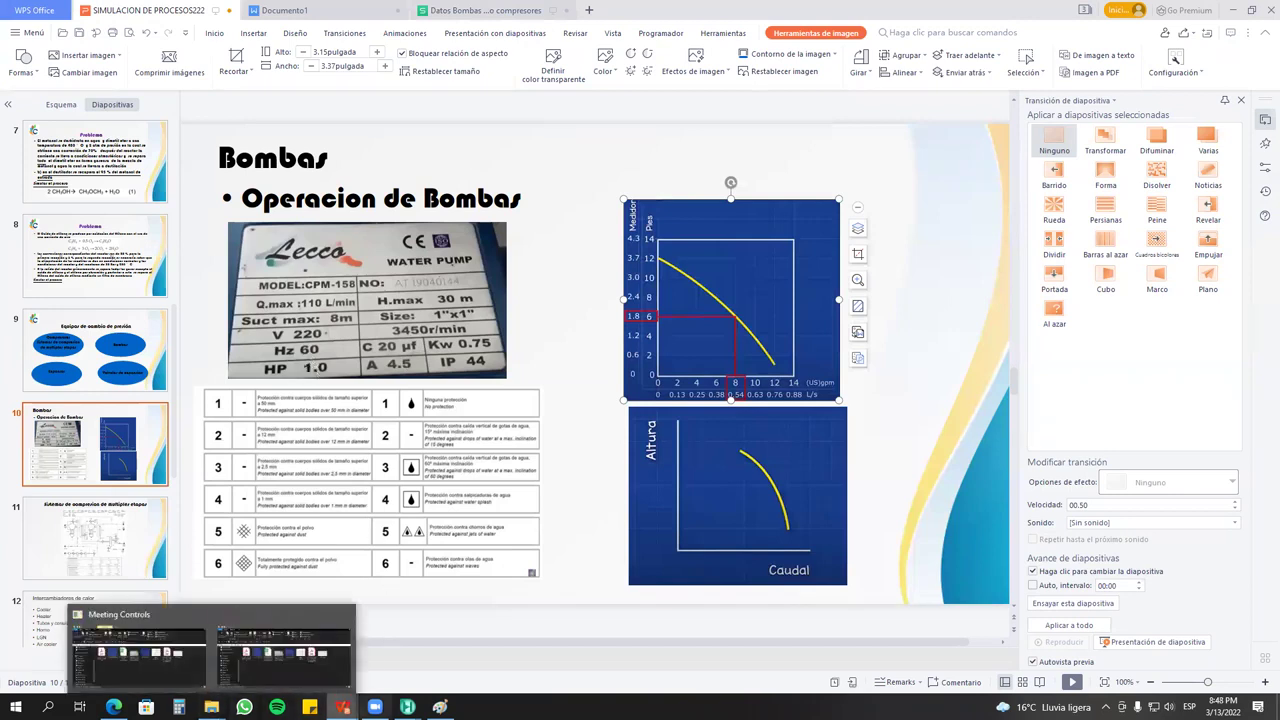
mouse_move(407, 706)
left_click(295, 655)
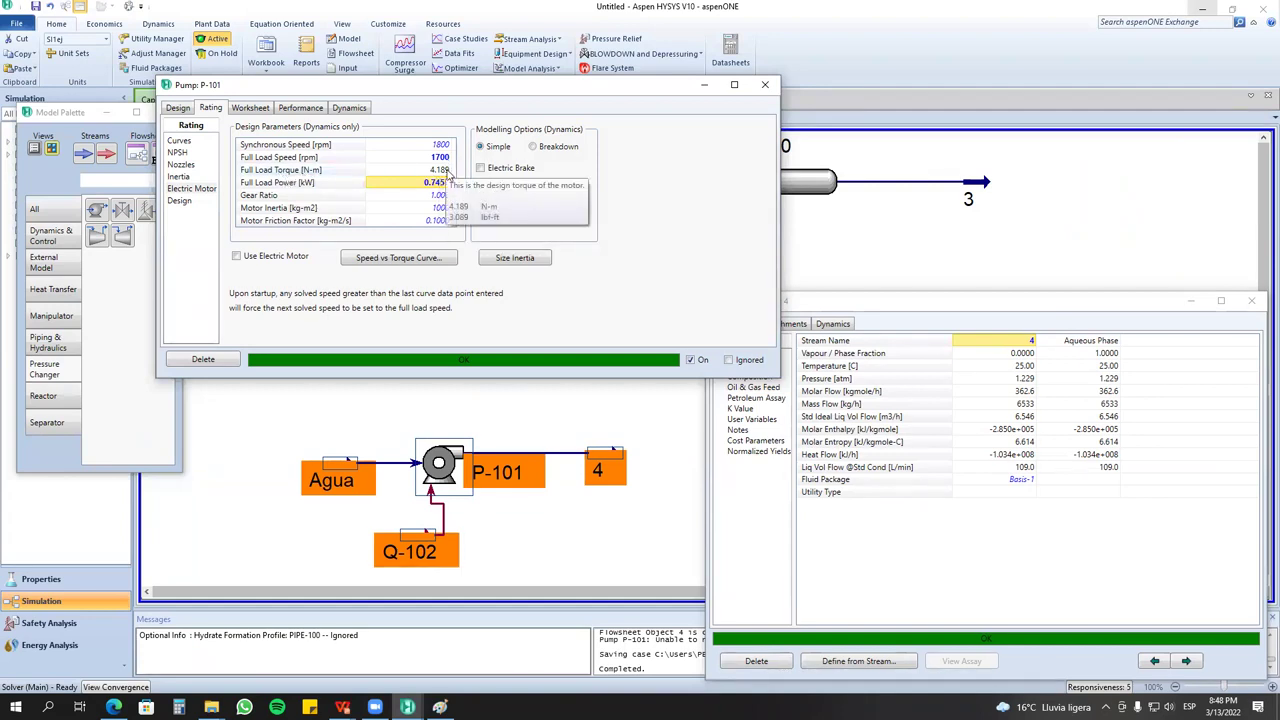
left_click(511, 262)
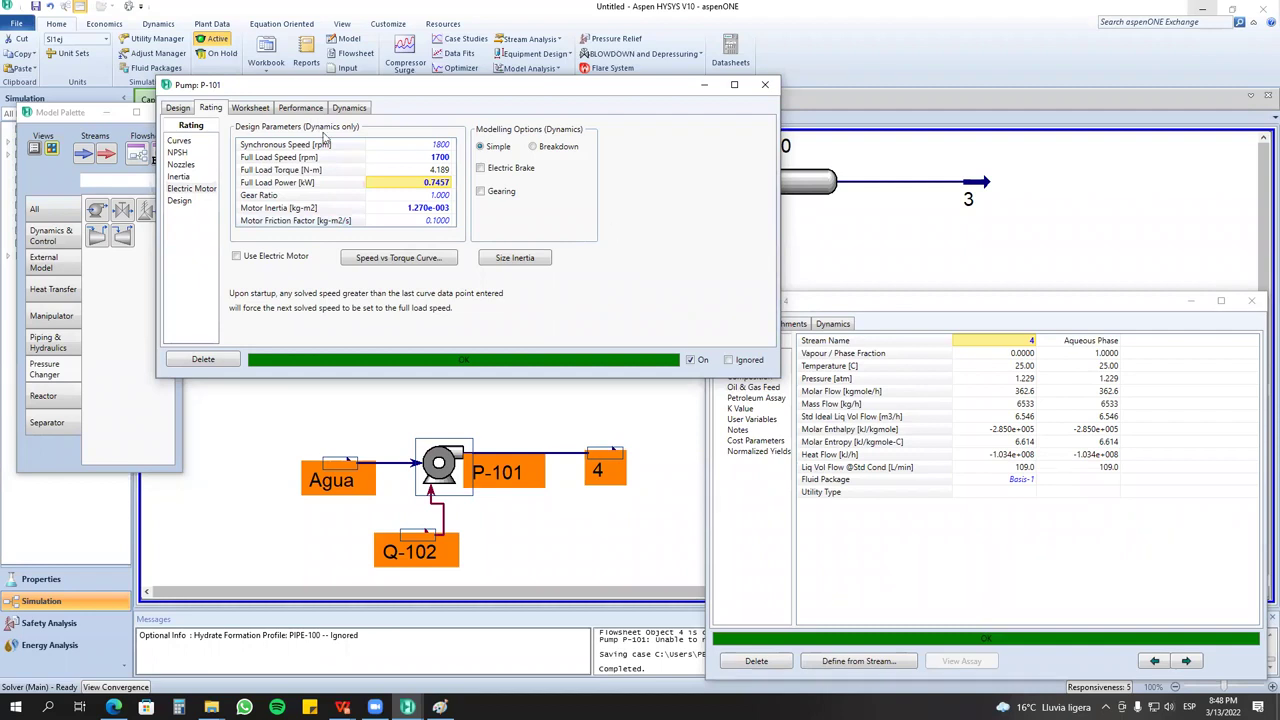
Inspect P-101's inertia, NPSH and motor ratings, dynamic specifications, performance results, stream conditions and design data.
left_click(179, 177)
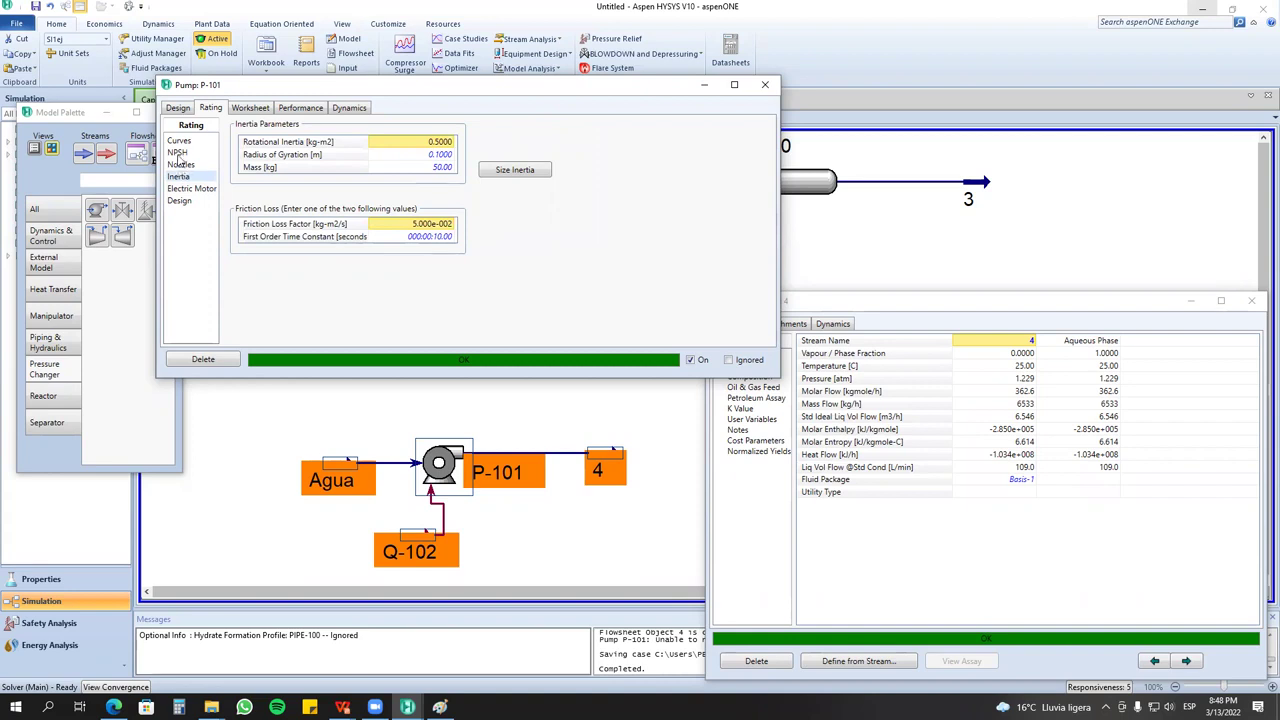
left_click(178, 152)
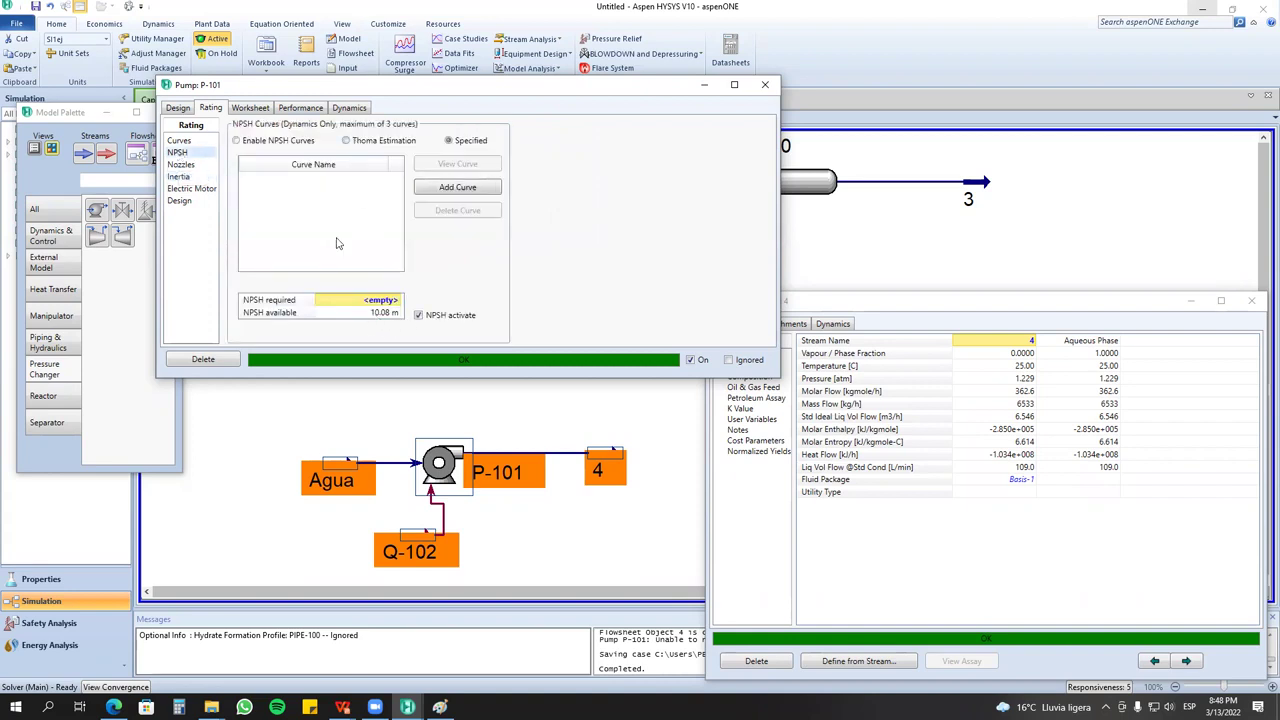
left_click(188, 189)
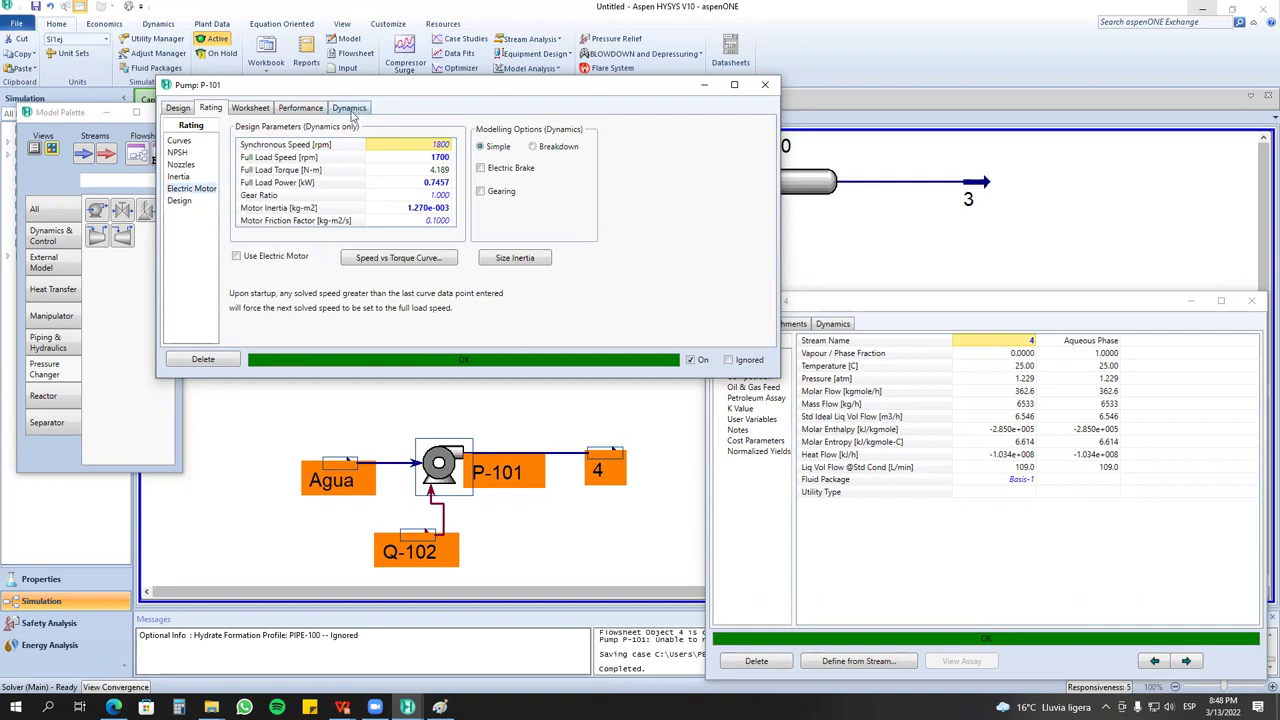
left_click(350, 108)
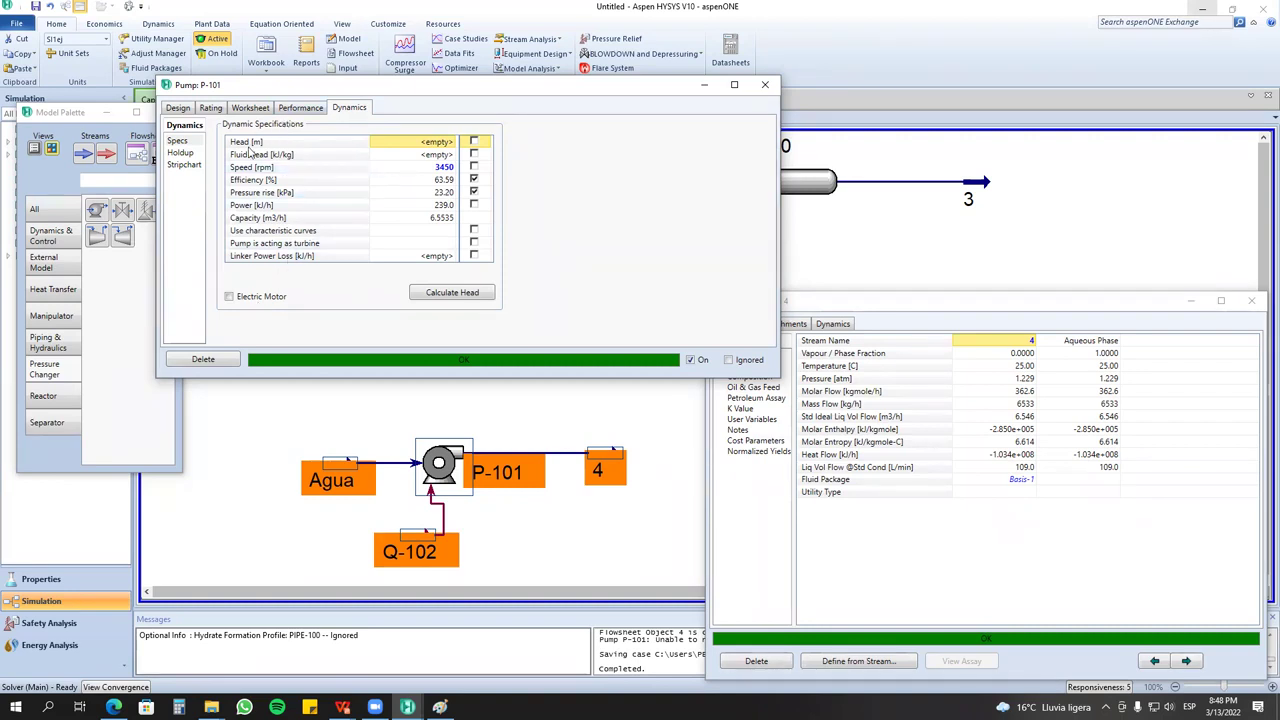
left_click(300, 109)
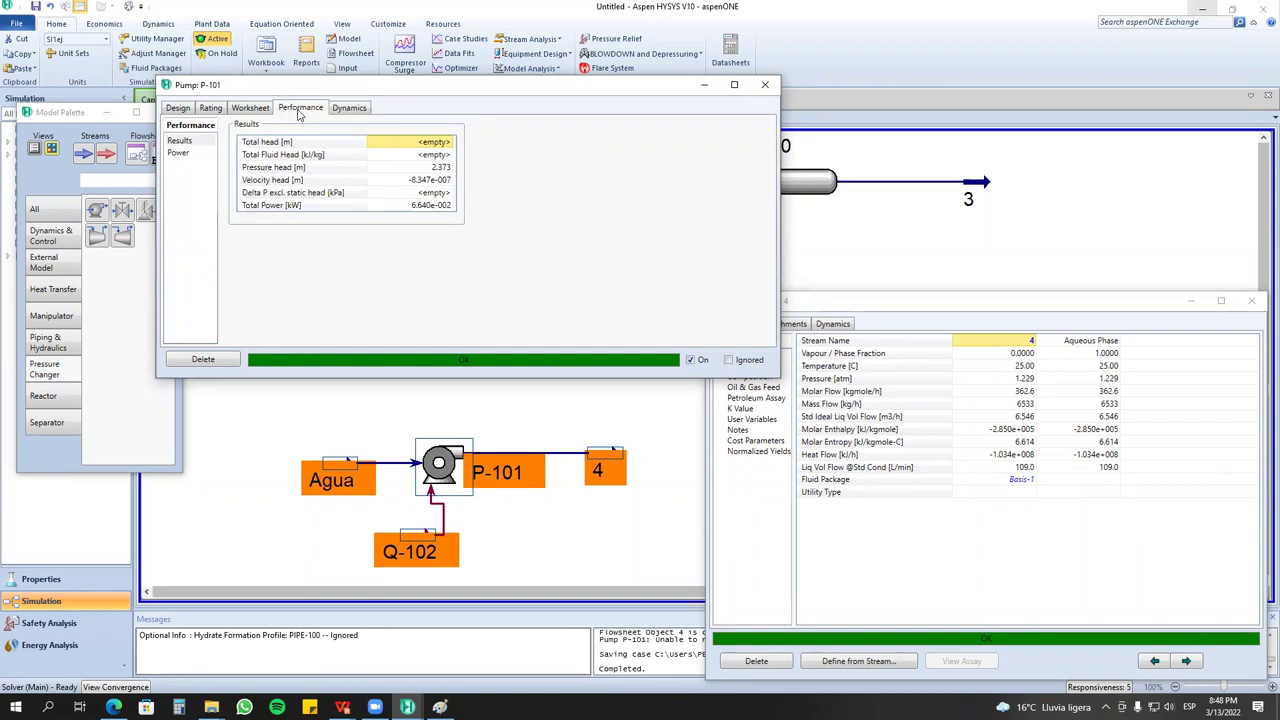
left_click(259, 110)
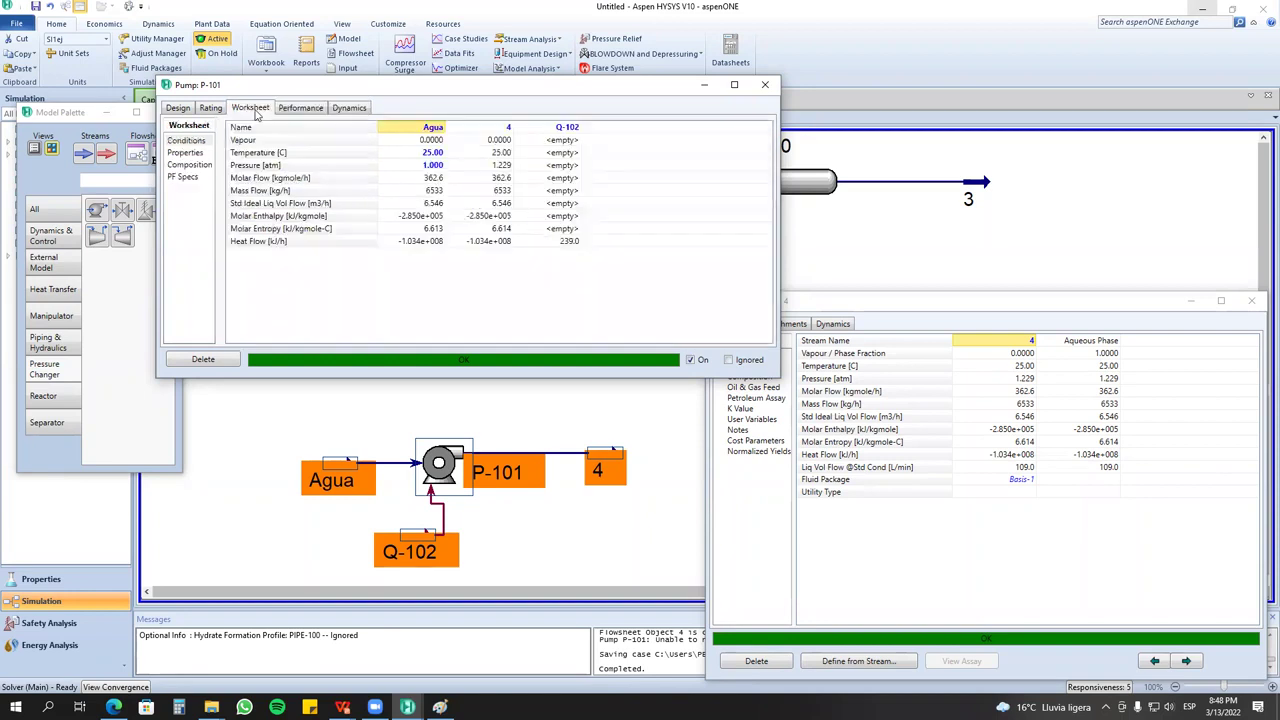
left_click(179, 110)
left_click(192, 152)
Recheck P-101's inertia and electric motor ratings and its dynamic specifications, and close the pump window.
left_click(209, 111)
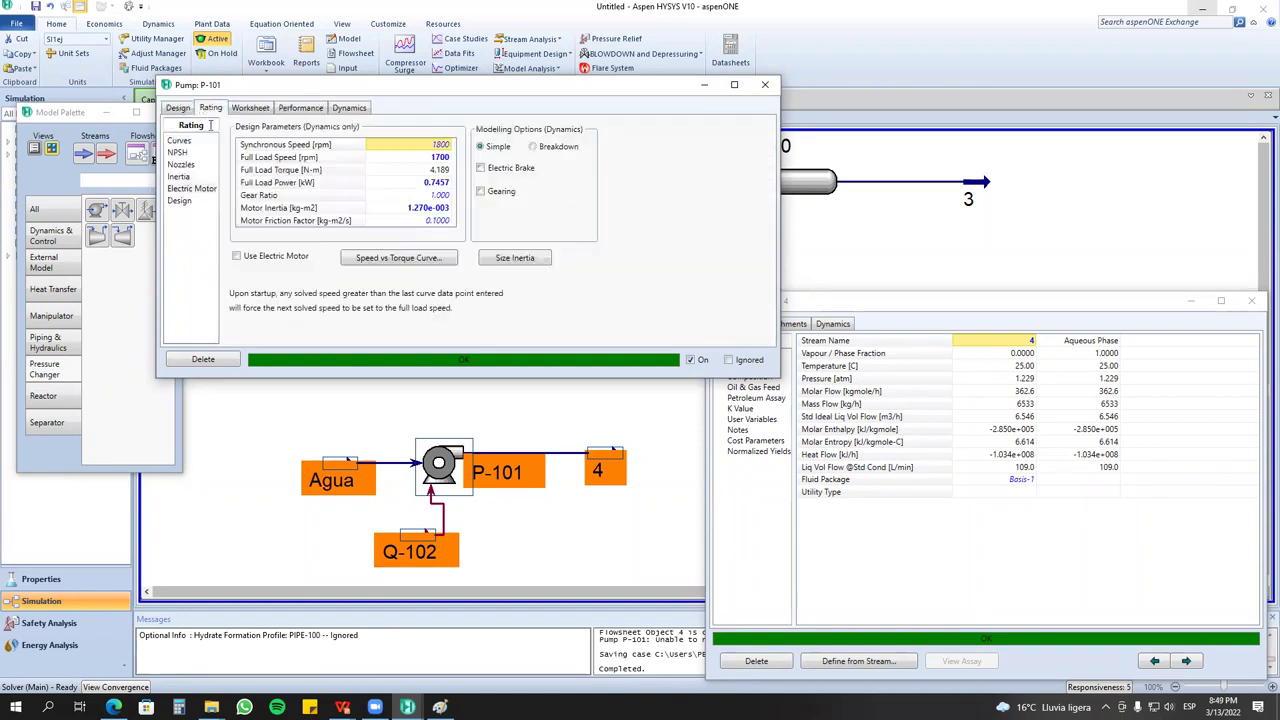
left_click(180, 177)
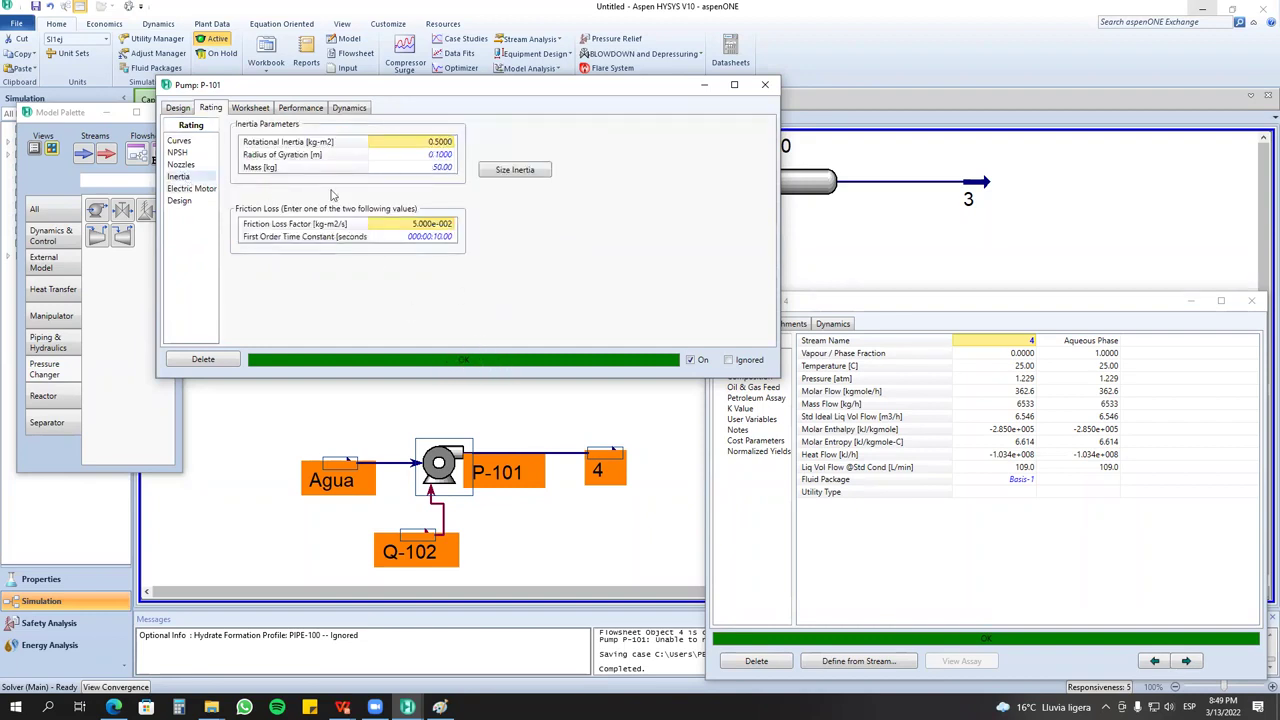
left_click(193, 189)
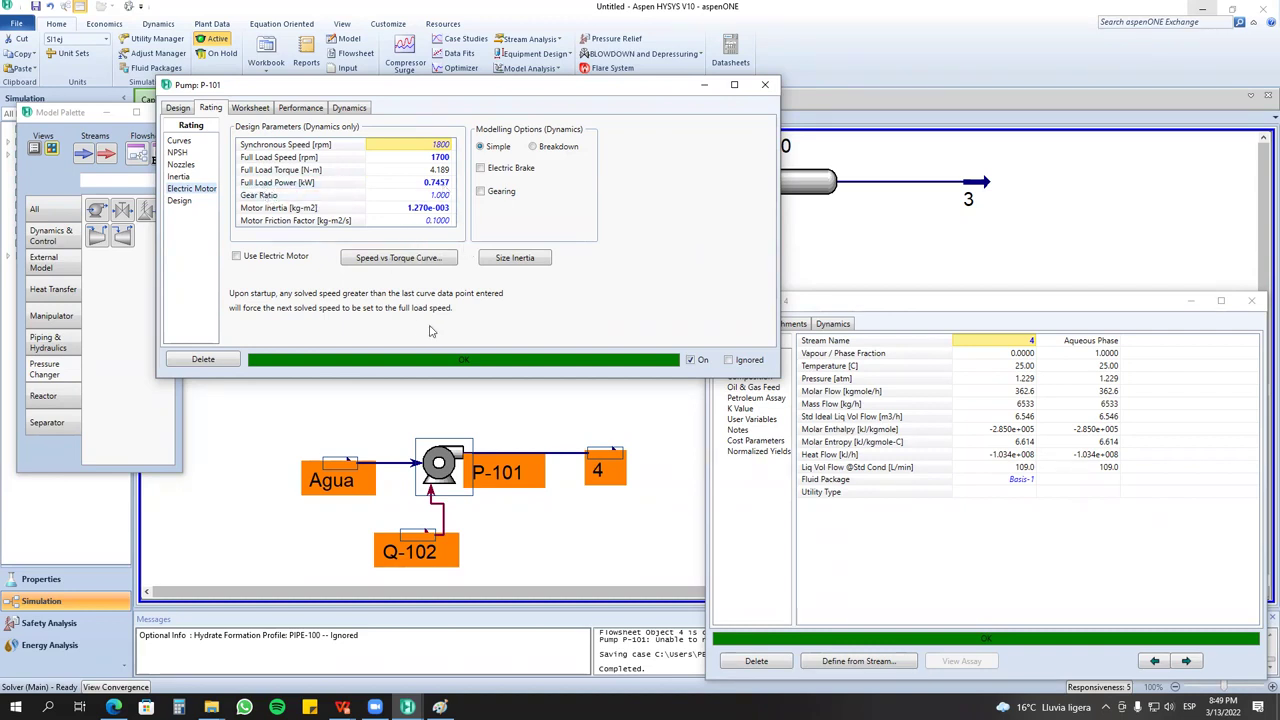
left_click(303, 108)
left_click(362, 109)
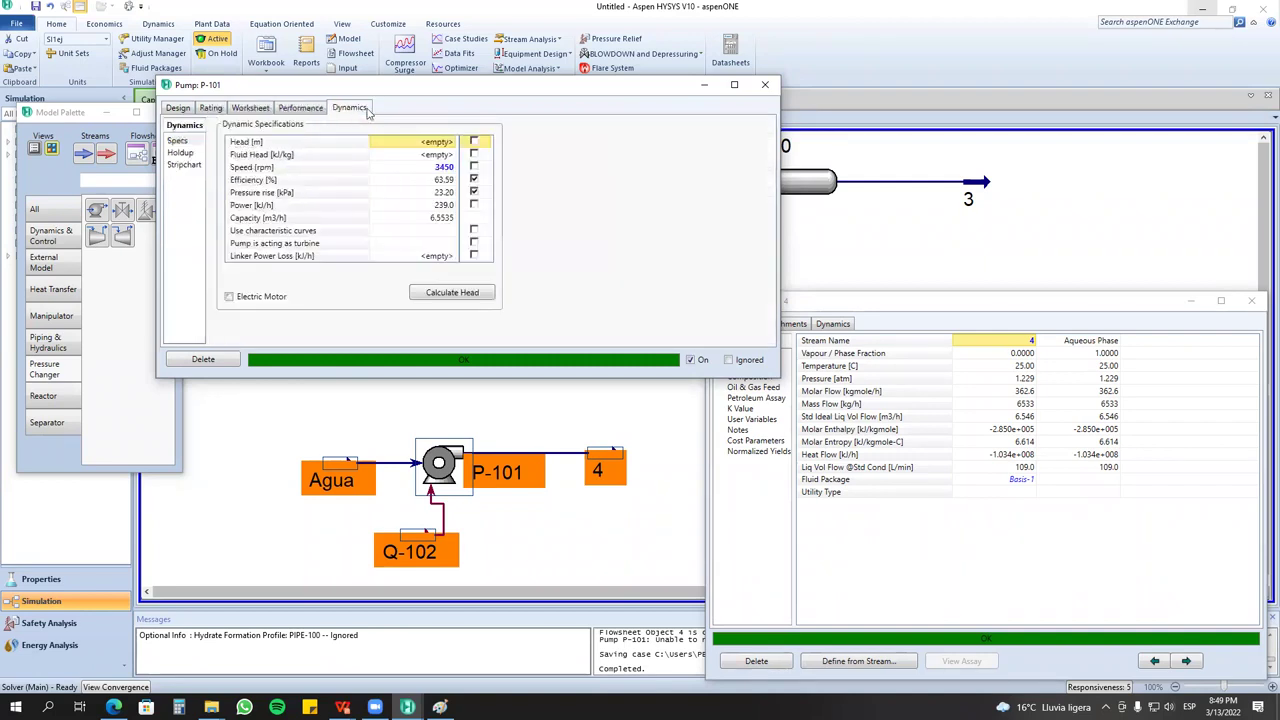
left_click(766, 86)
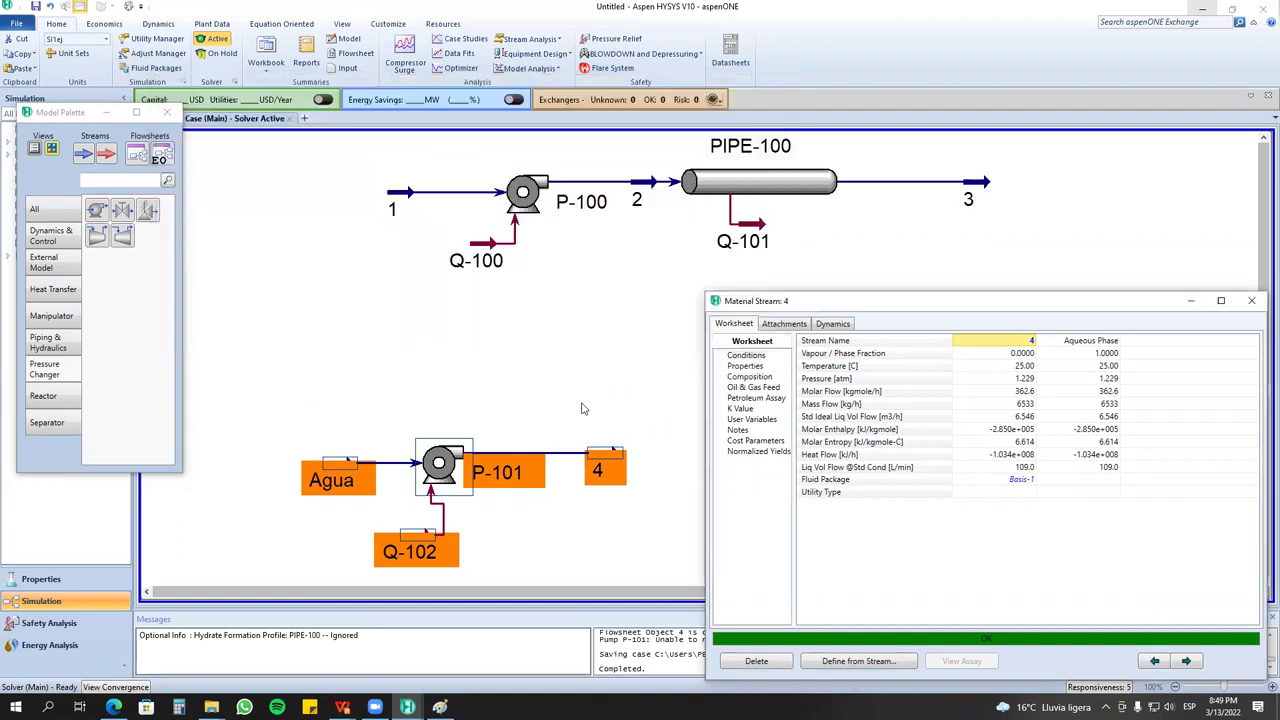
Rearrange P-101, Agua, Q-102 and stream 4 more compactly in the flowsheet, aligning stream 4 with the pump outlet.
left_click_drag(437, 470, 425, 462)
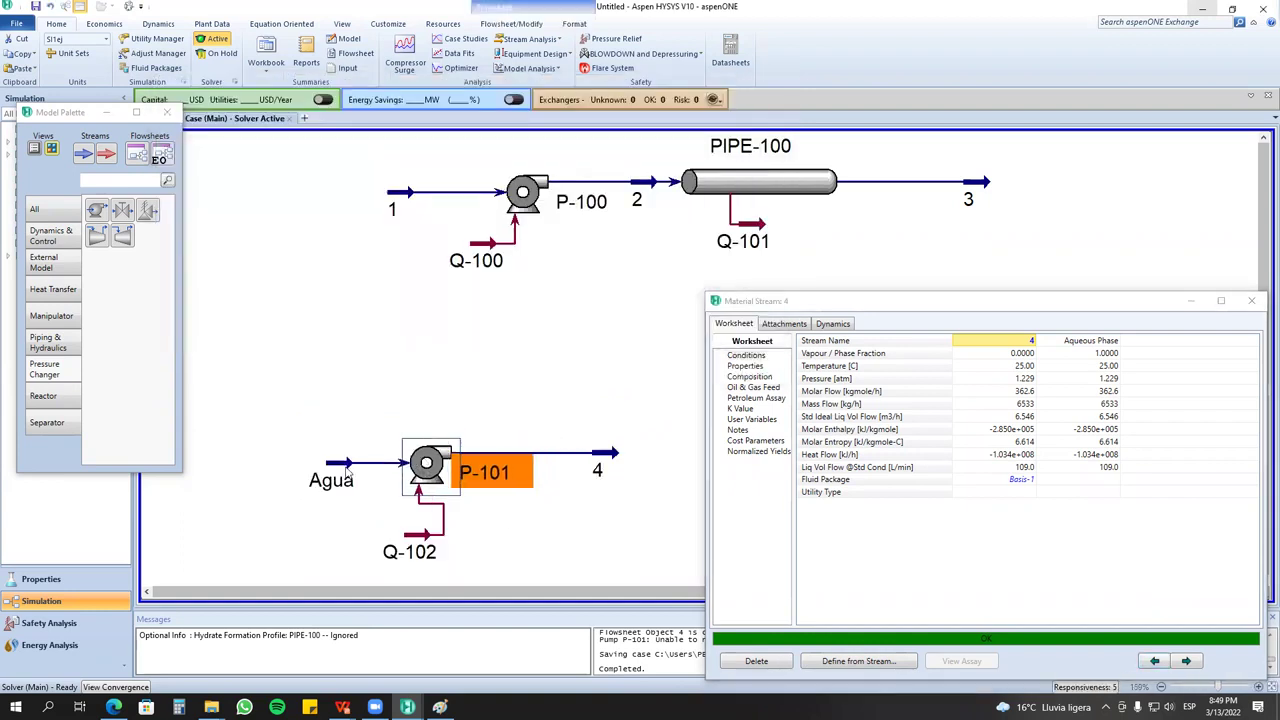
left_click_drag(346, 468, 330, 428)
left_click_drag(590, 456, 522, 430)
left_click_drag(409, 474, 406, 436)
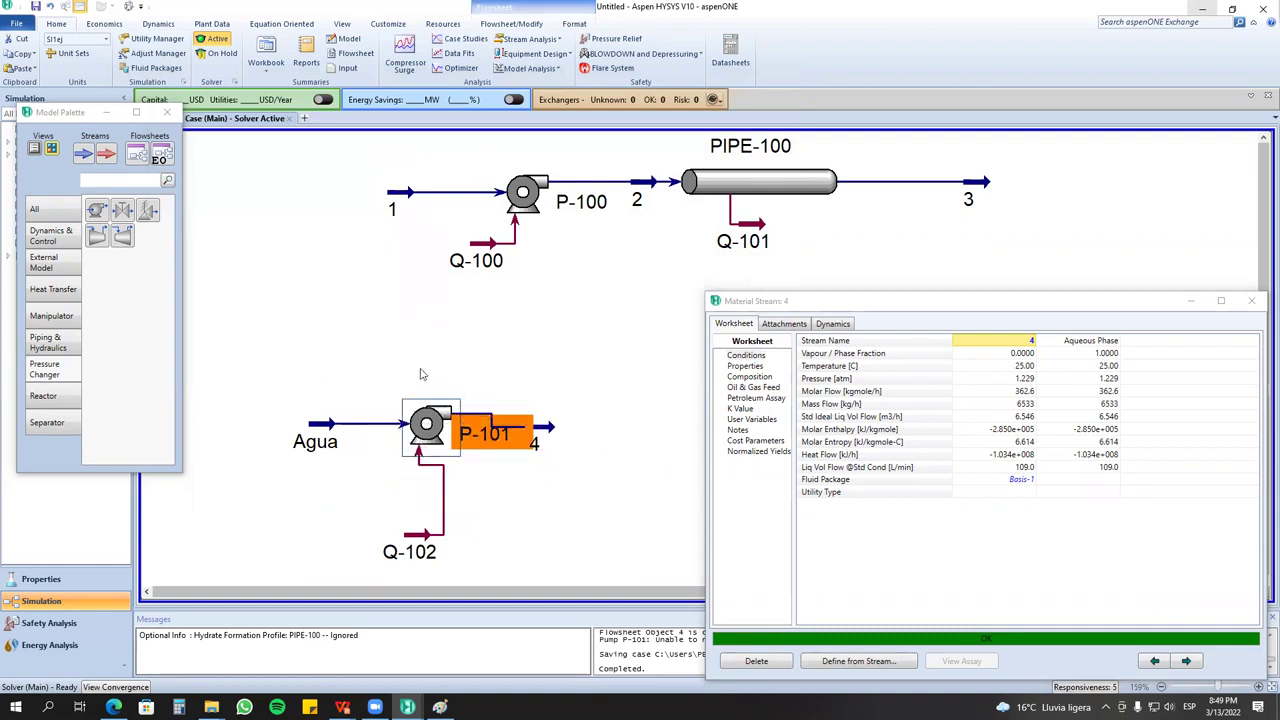
left_click_drag(430, 540, 352, 514)
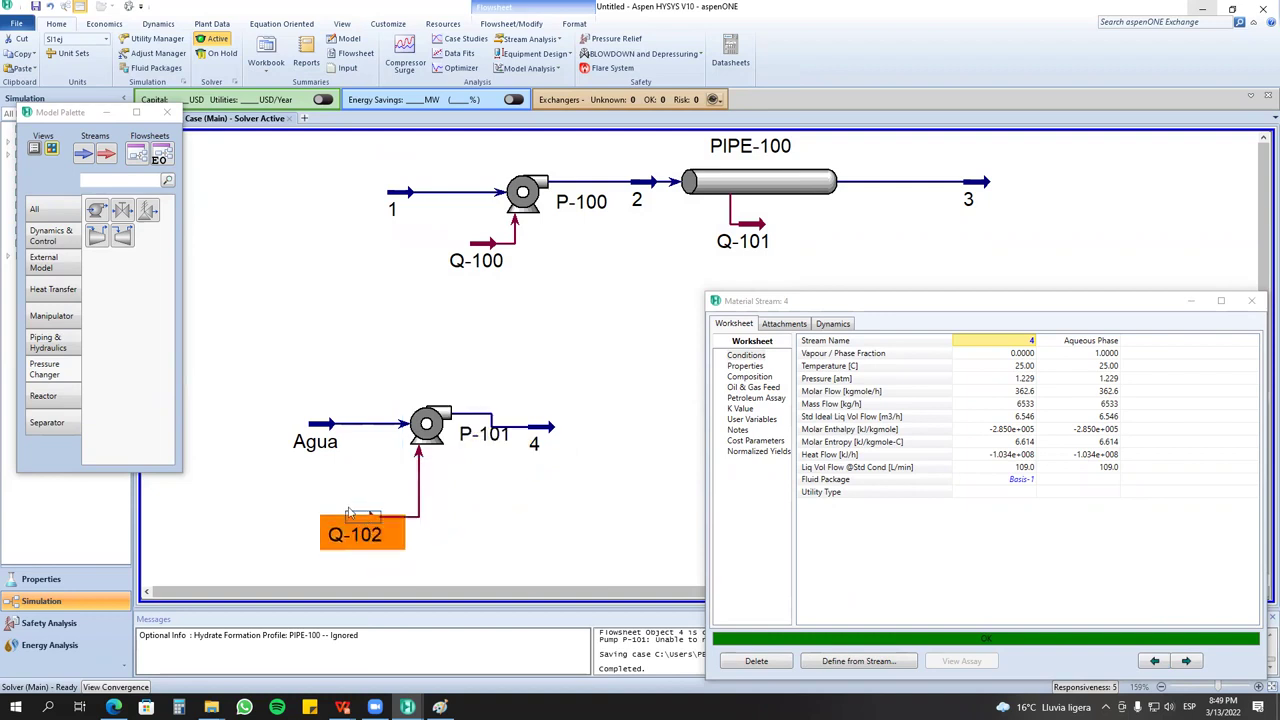
left_click(541, 429)
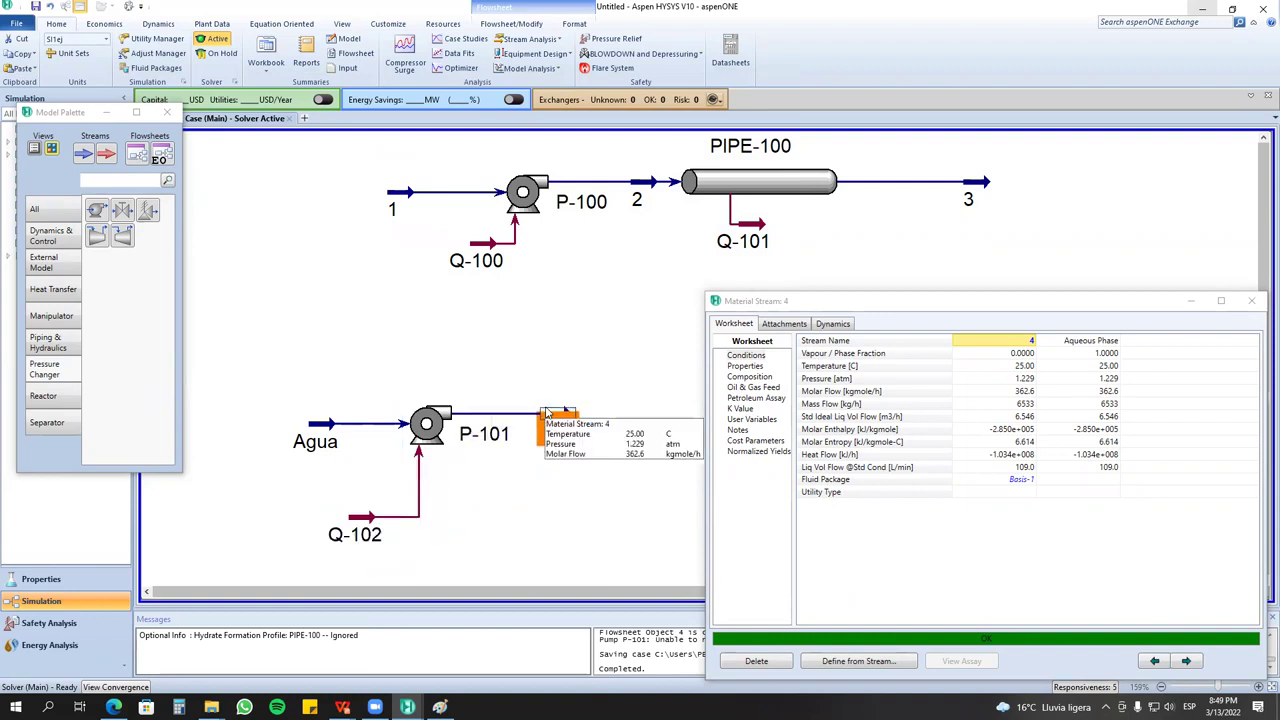
Check the pump operation slide in the WPS presentation and return to the Aspen HYSYS flowsheet.
left_click_drag(317, 361, 486, 554)
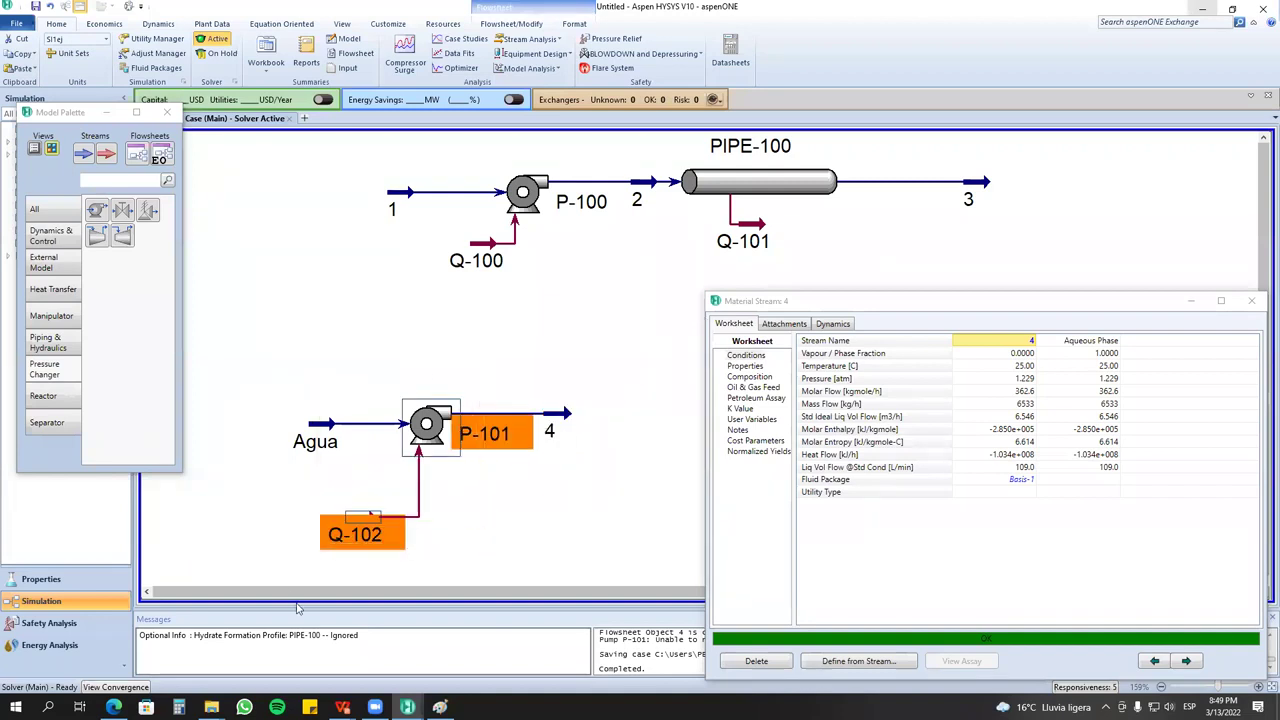
left_click(547, 544)
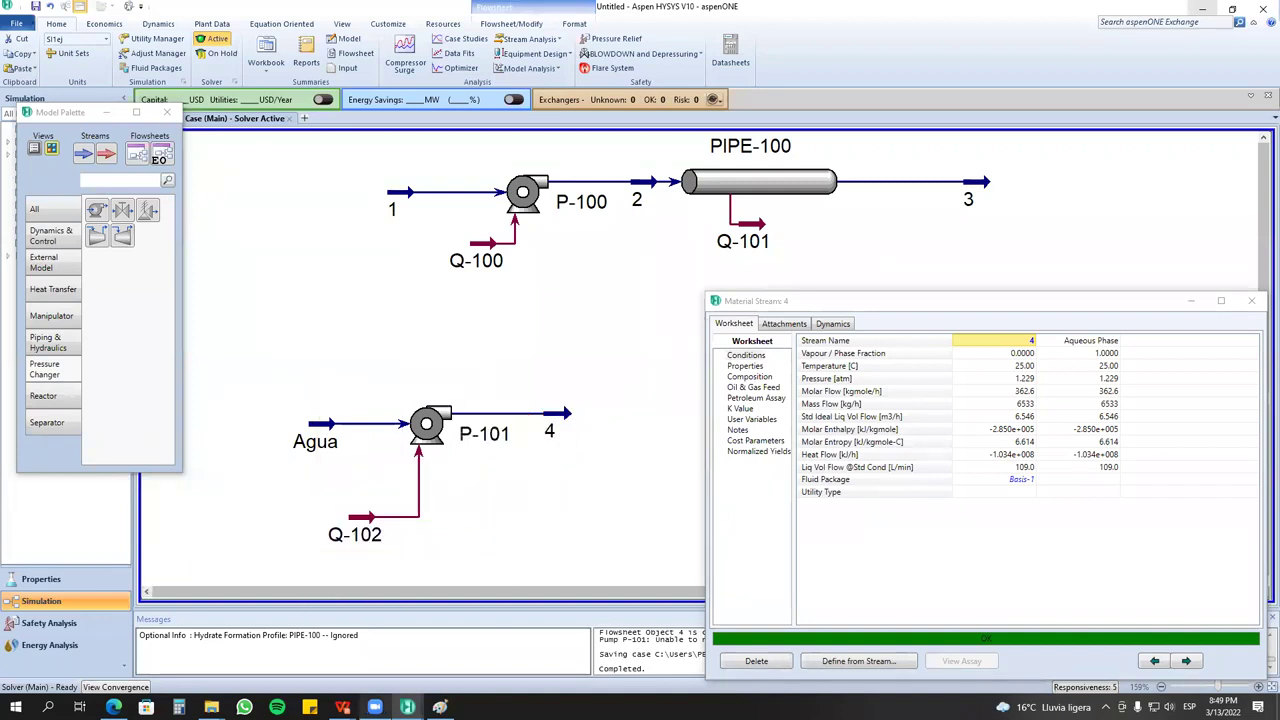
mouse_move(342, 707)
left_click(175, 648)
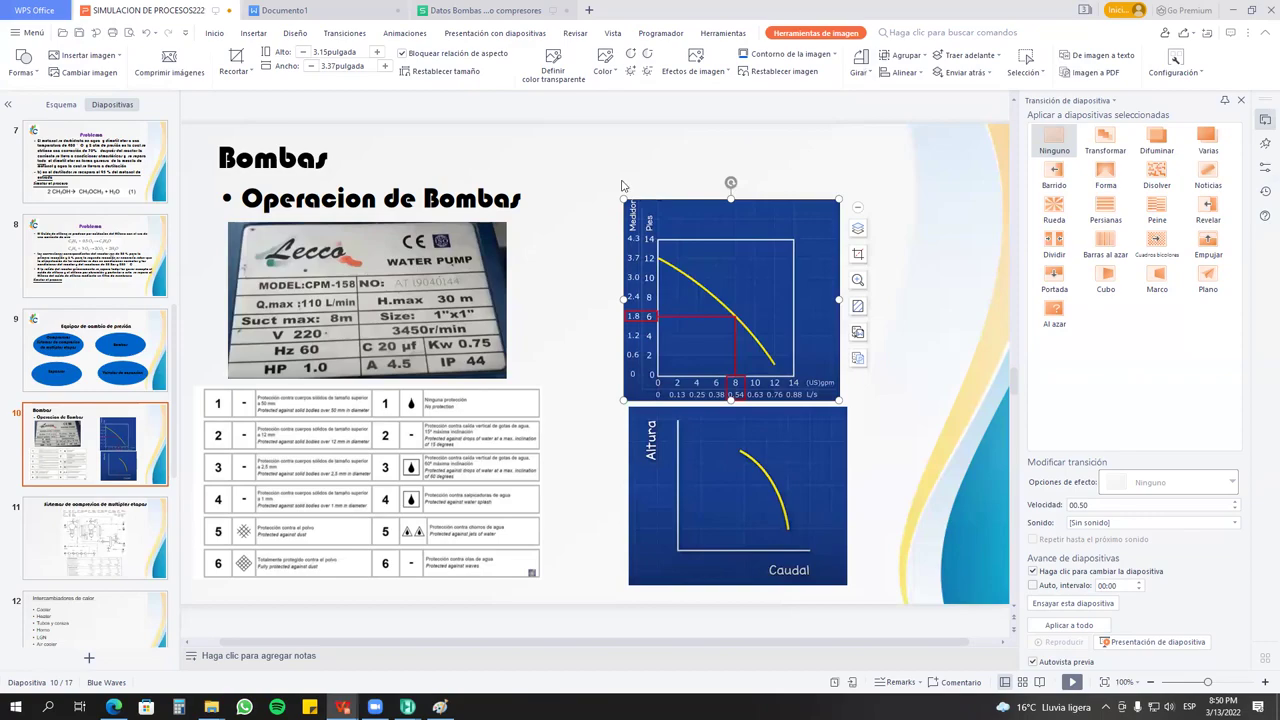
key("super+Down")
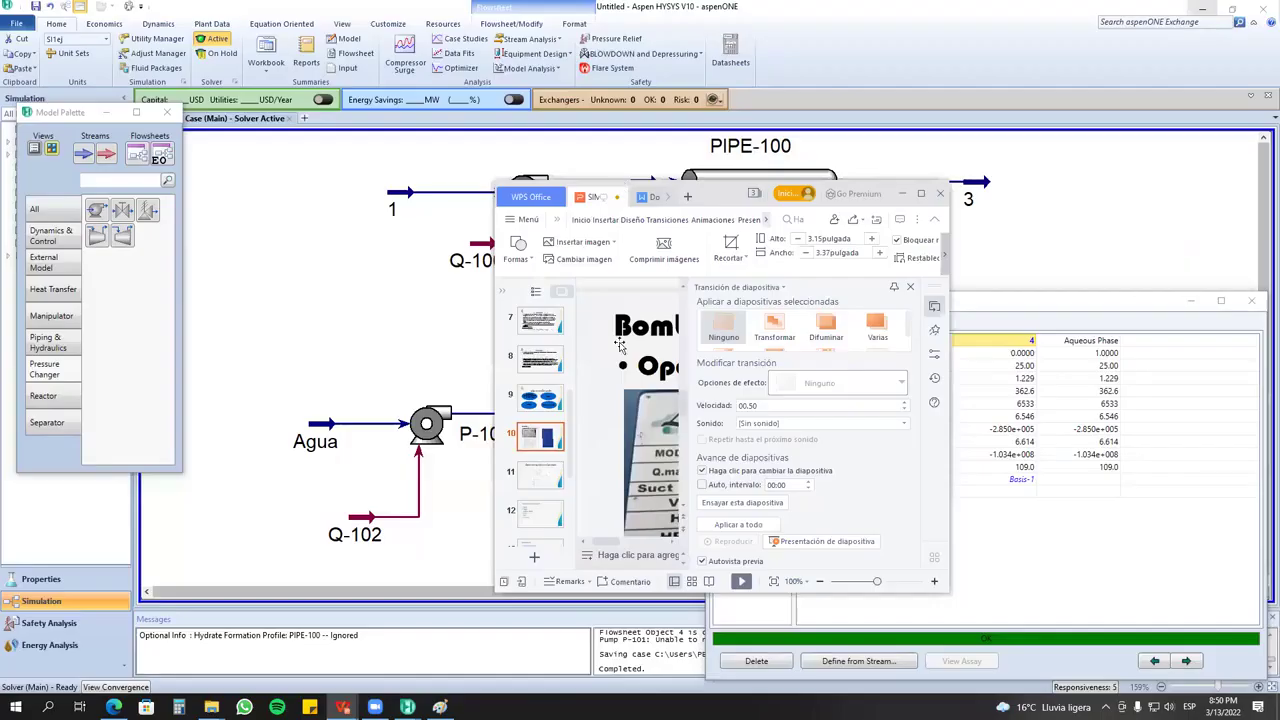
left_click(902, 194)
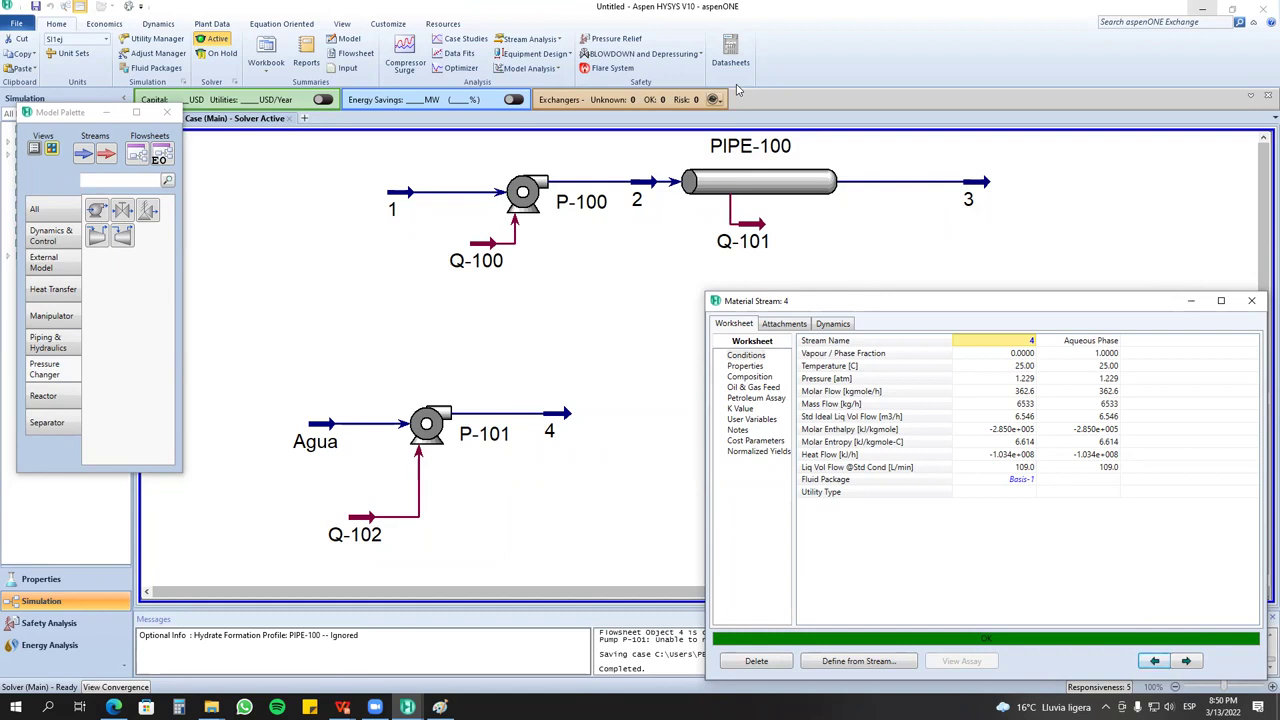
Close the window of material stream 4 to clear the flowsheet view.
left_click(1170, 14)
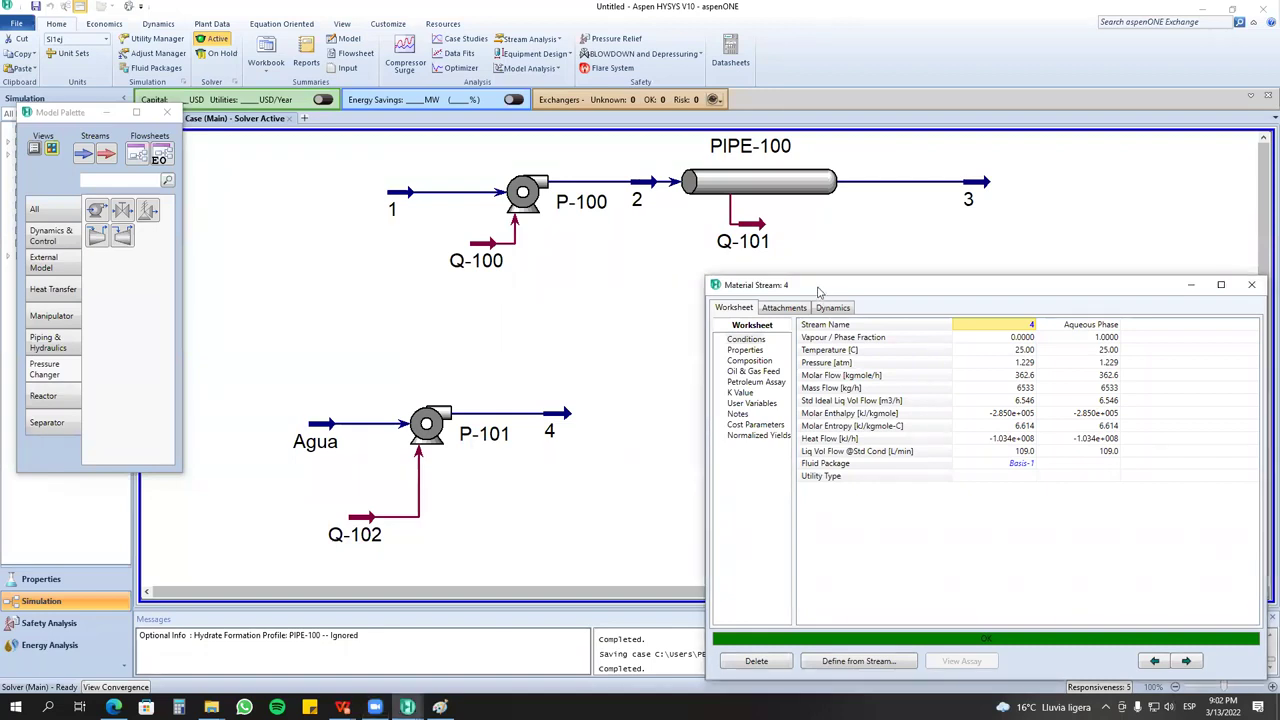
left_click_drag(818, 287, 508, 201)
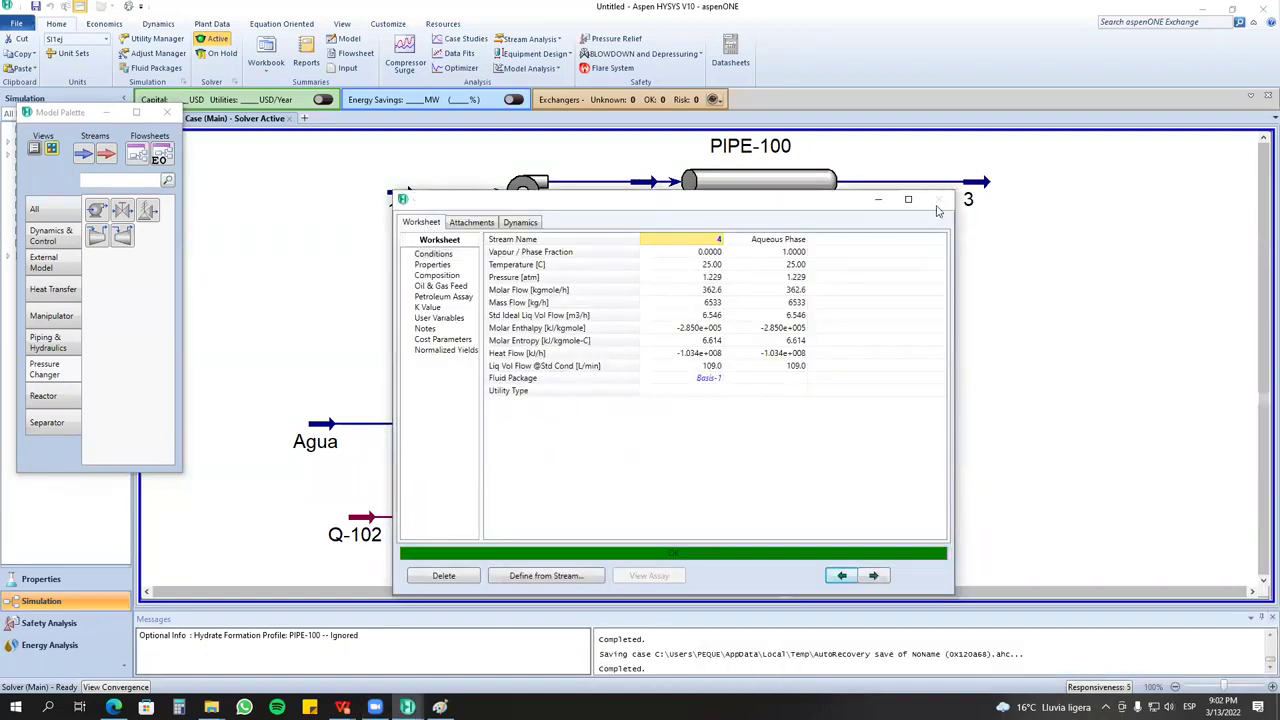
left_click(939, 200)
left_click_drag(241, 377, 615, 532)
Add a compressor to the free area beside stream 4, with one material stream before it and another after it.
left_click(96, 234)
left_click(760, 442)
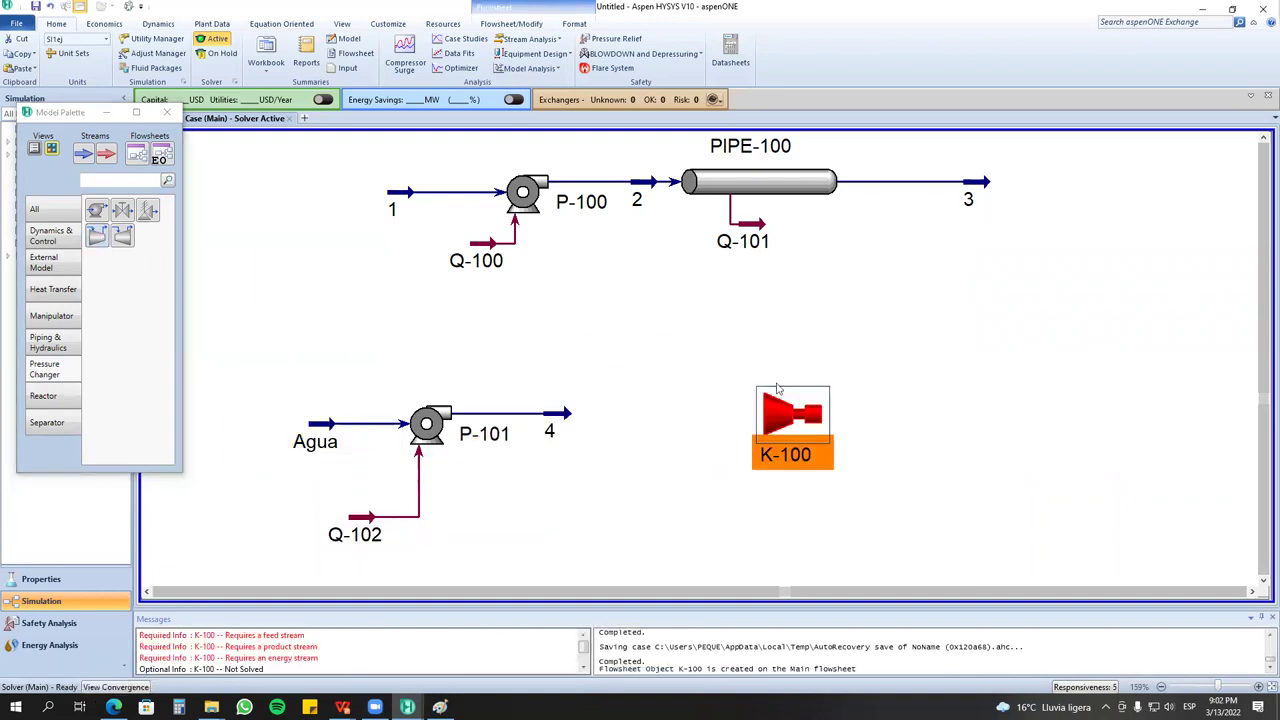
left_click(86, 156)
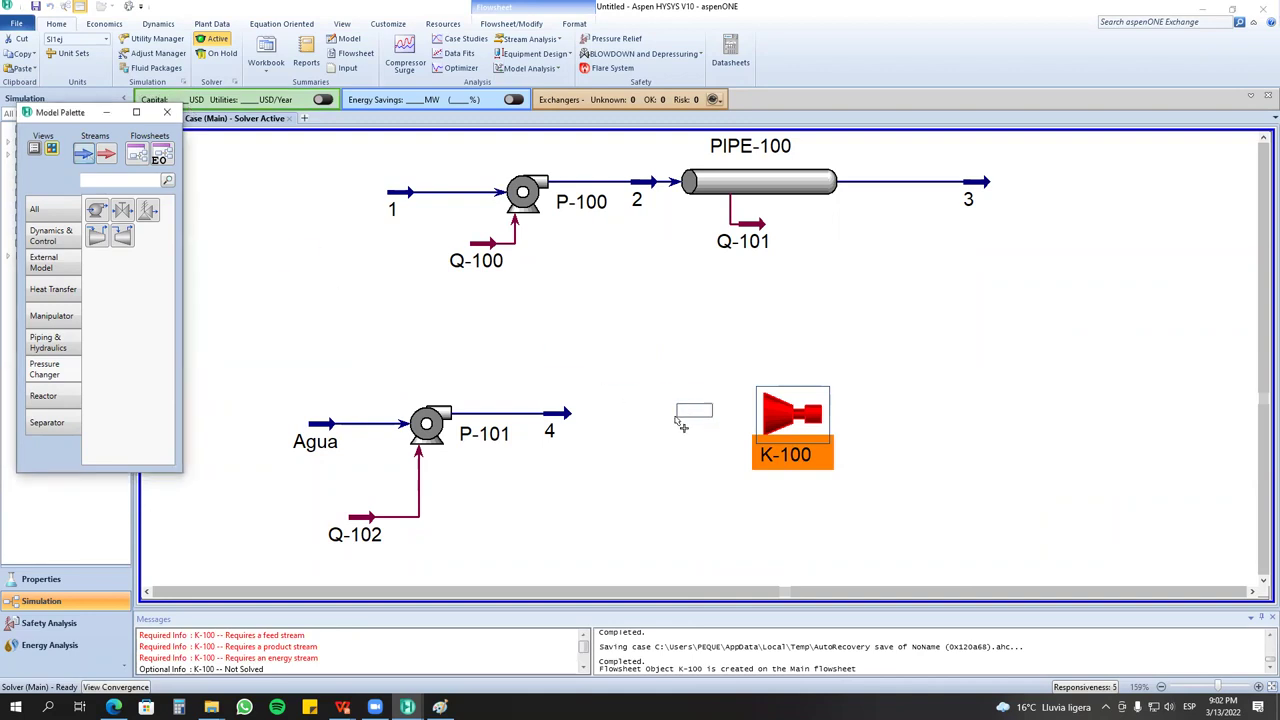
left_click(686, 425)
left_click(86, 157)
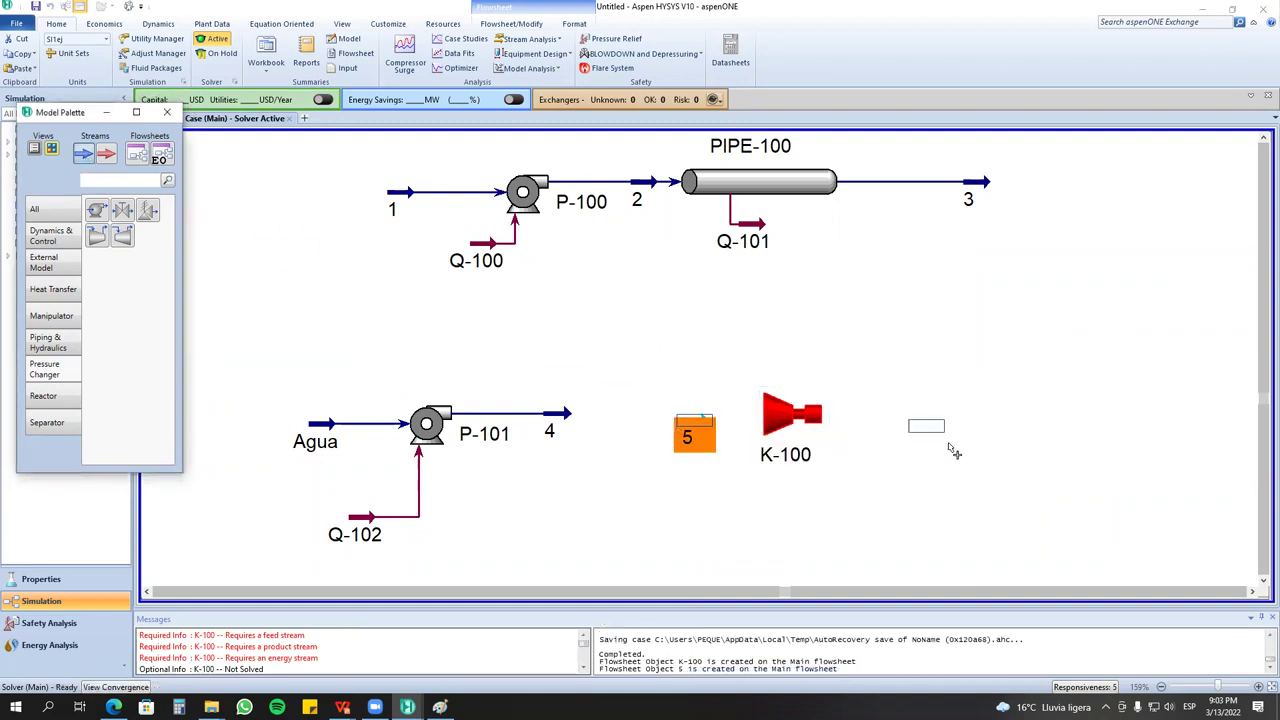
left_click(882, 414)
Set the temperature of material stream 5 to 200 °C and its pressure to 1 atm.
double_click(711, 428)
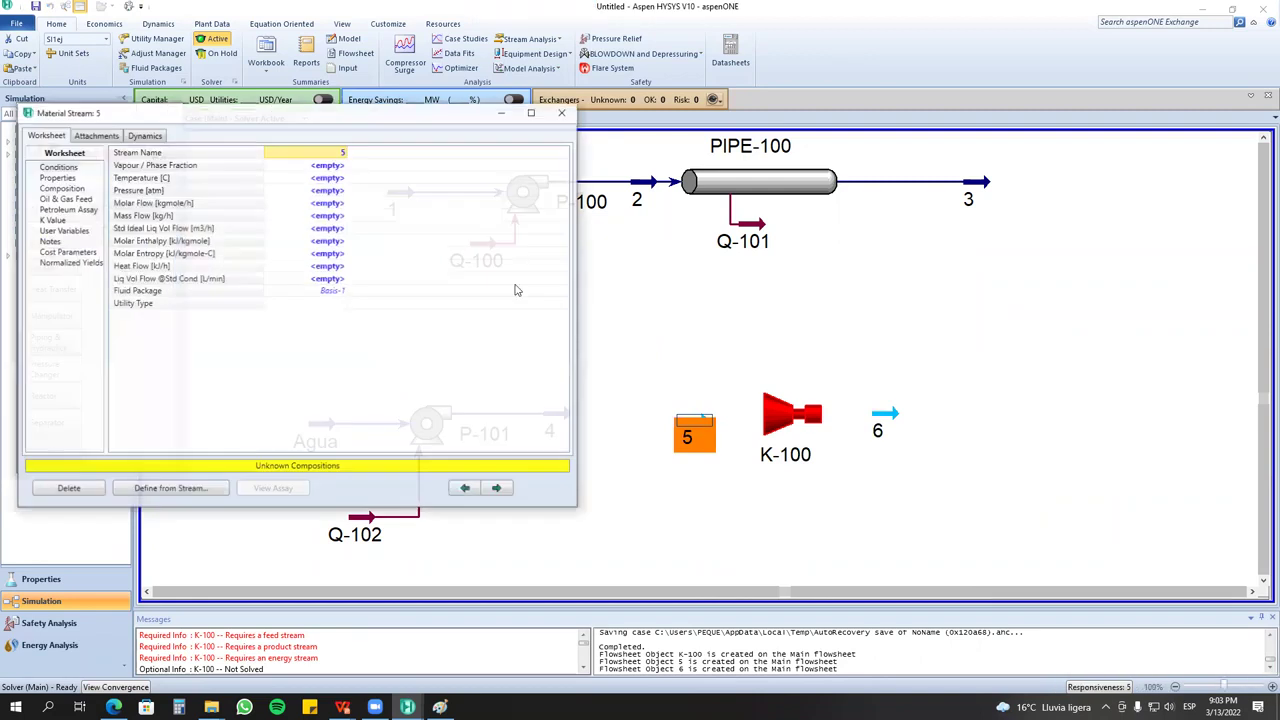
left_click(317, 178)
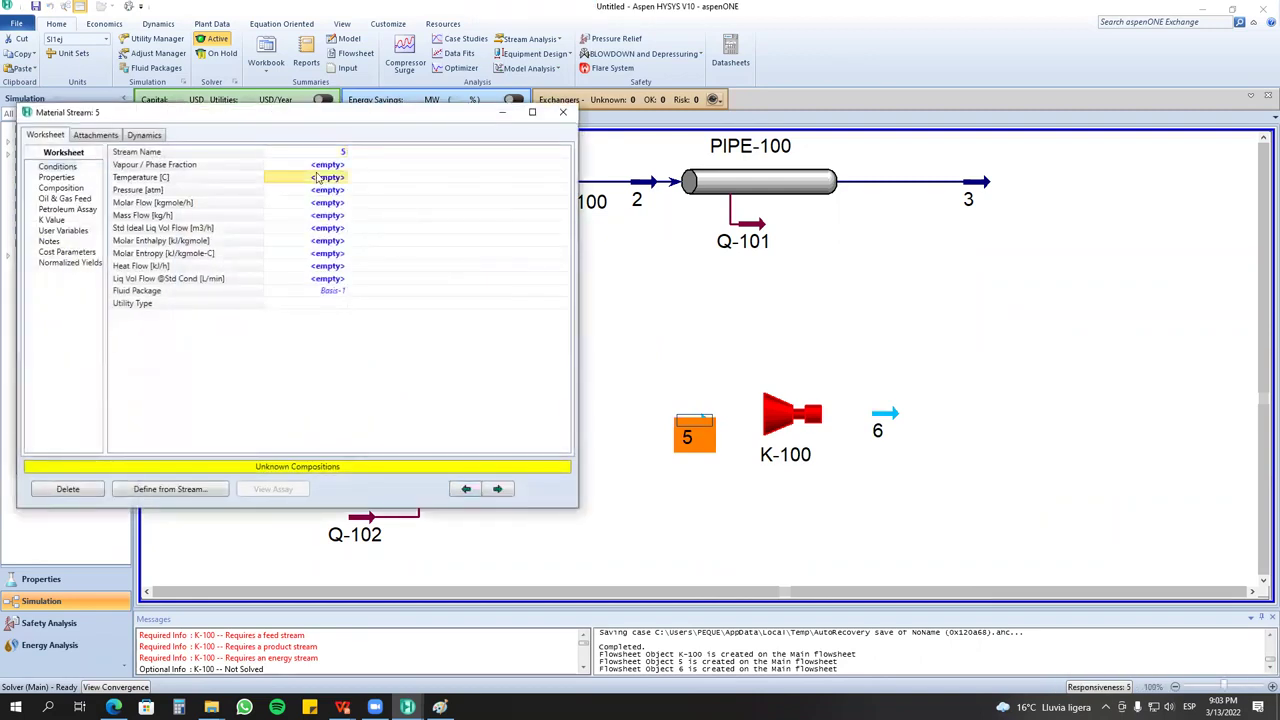
type("200")
left_click(318, 191)
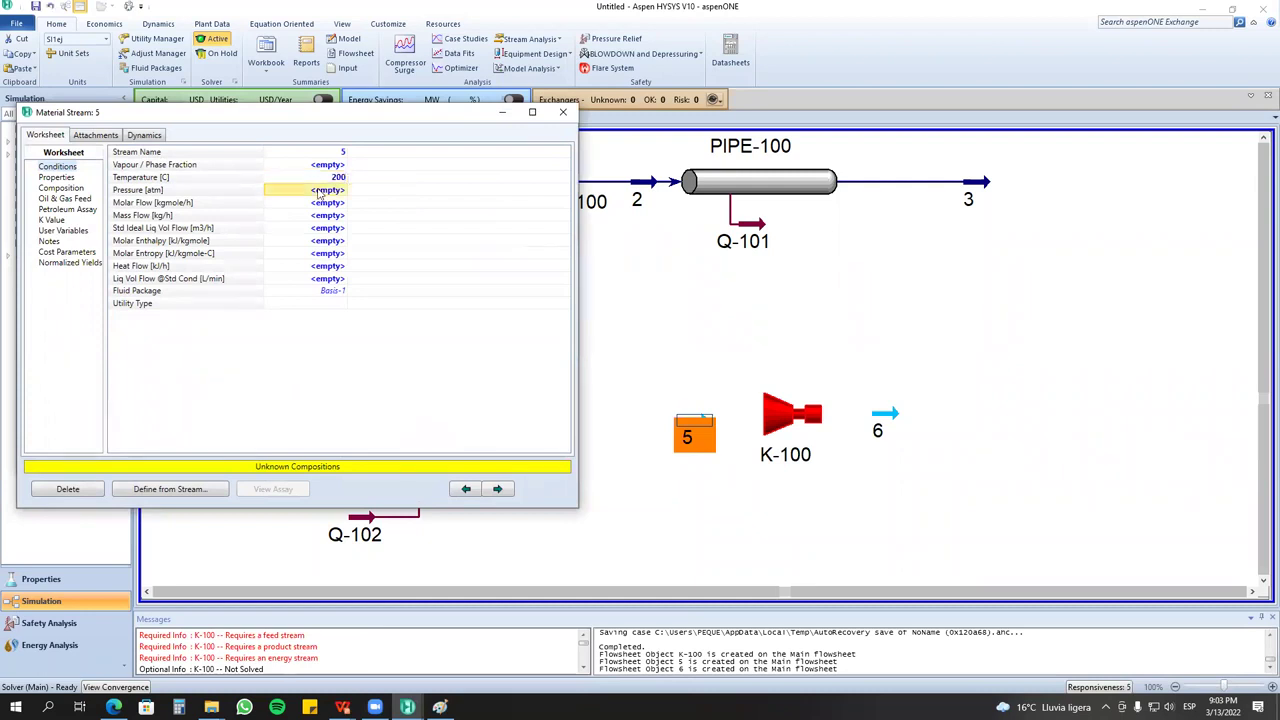
type("1")
key("Return")
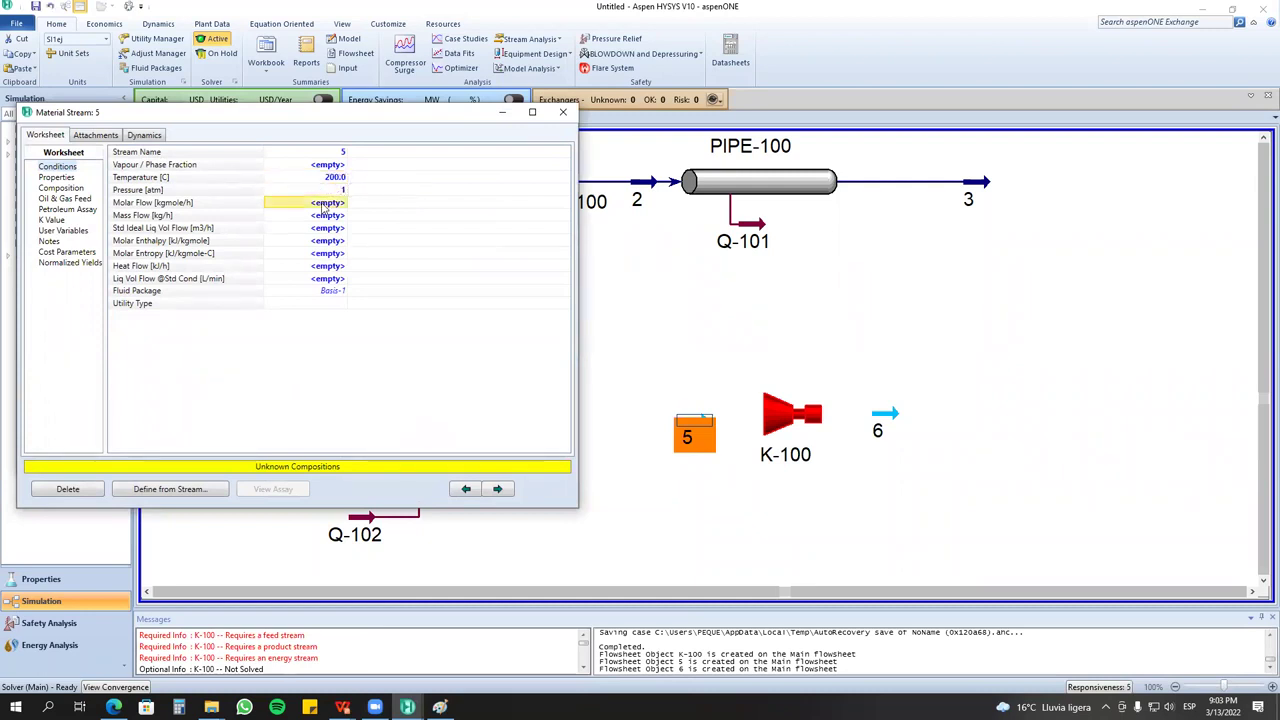
Define the composition of stream 5 as pure water with an H2O mole fraction of 1.
left_click(73, 189)
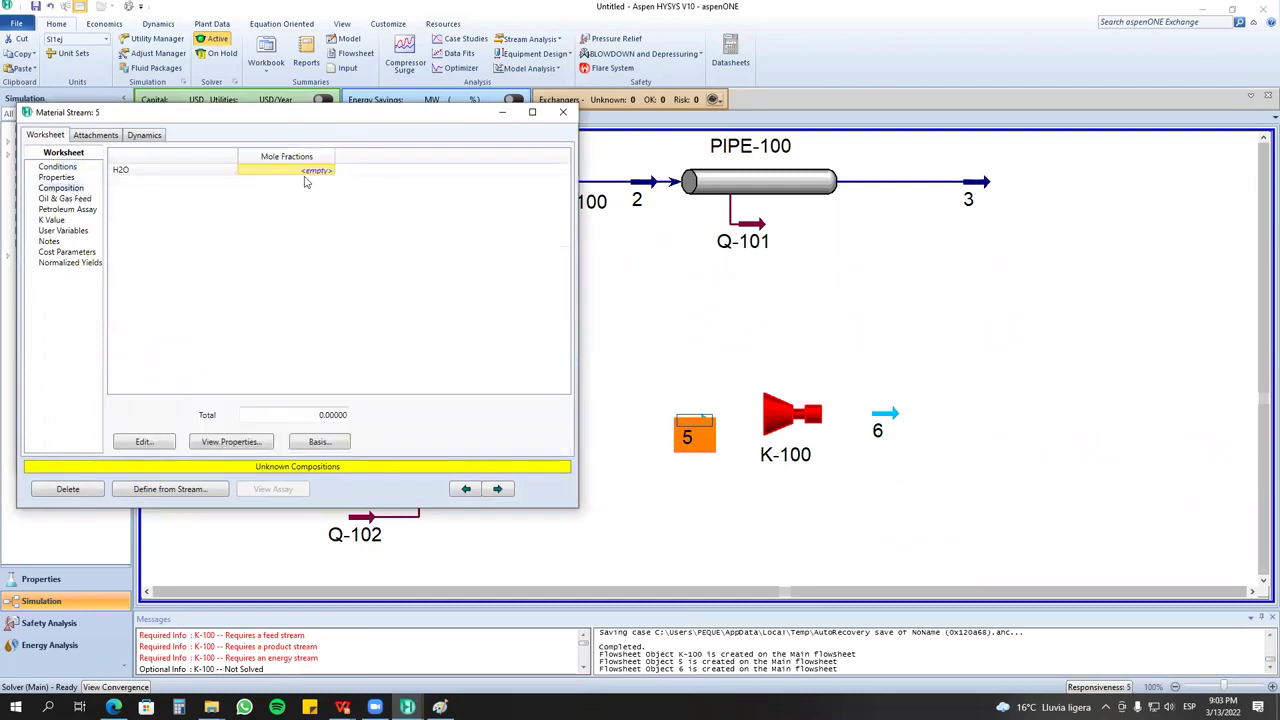
type("1")
key("Return")
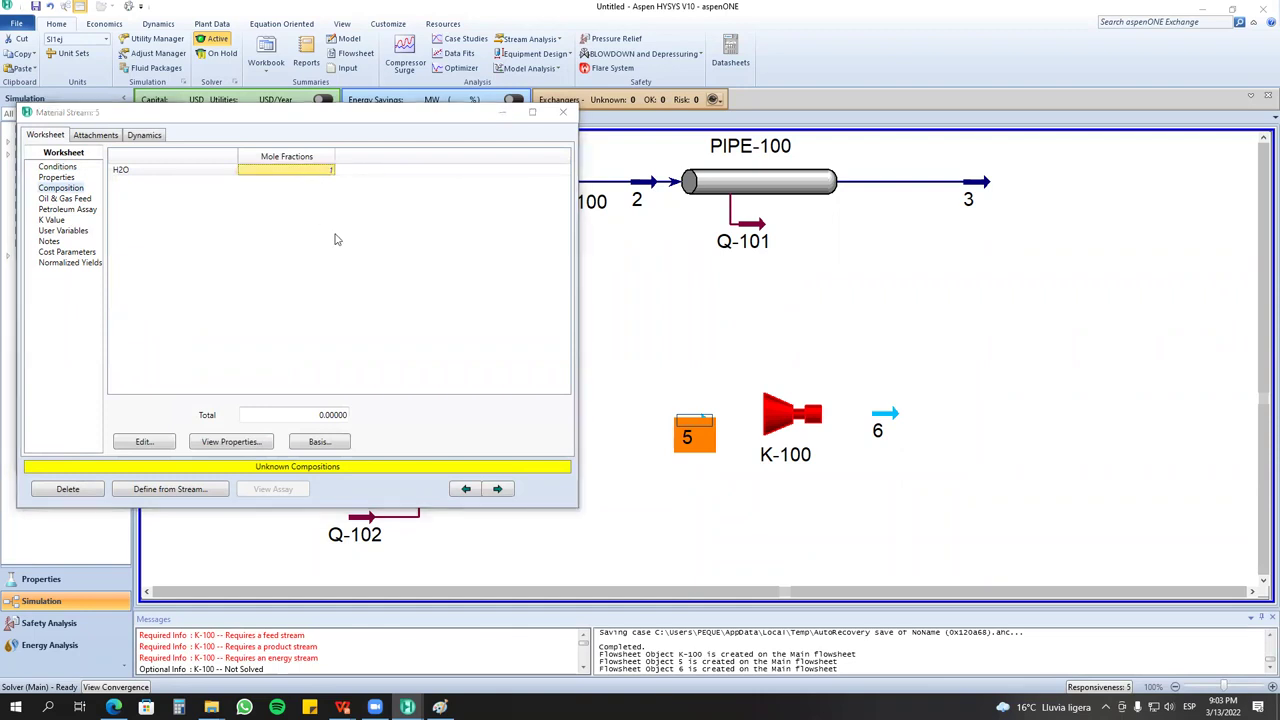
key("Return")
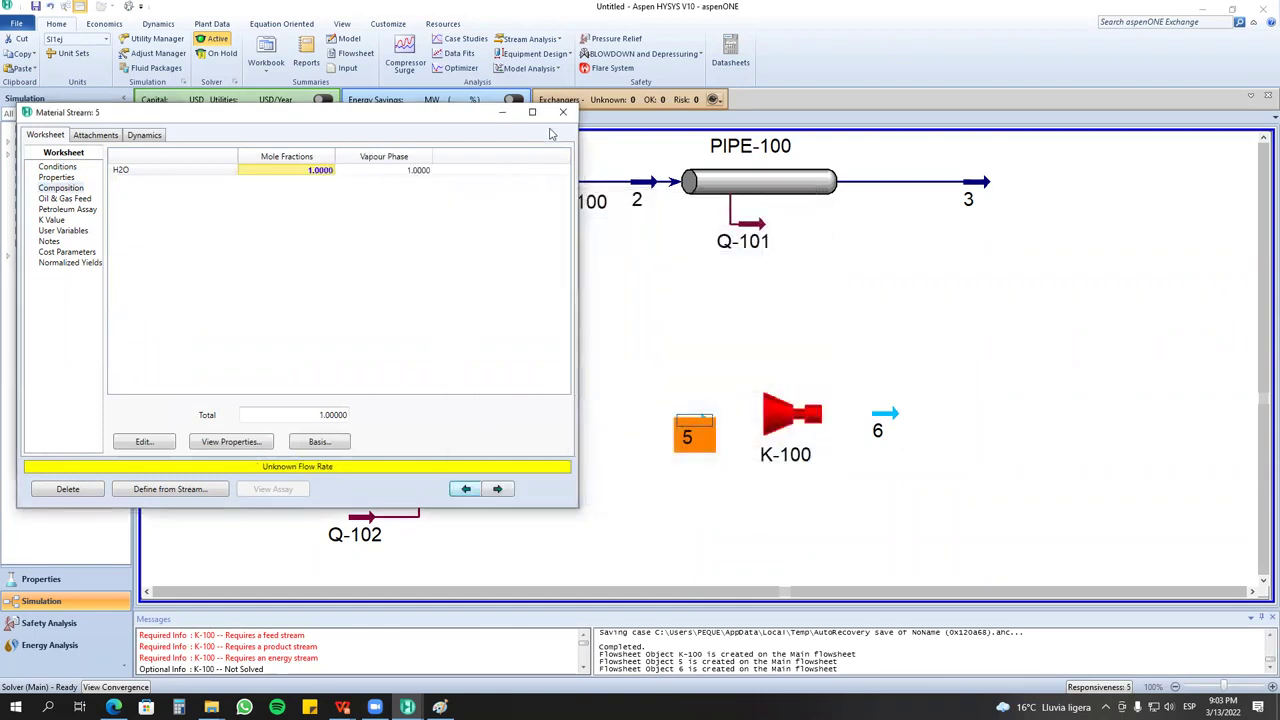
Set the mass flow of stream 5 to 1000 kg/h, recheck its composition and close the stream.
left_click(60, 167)
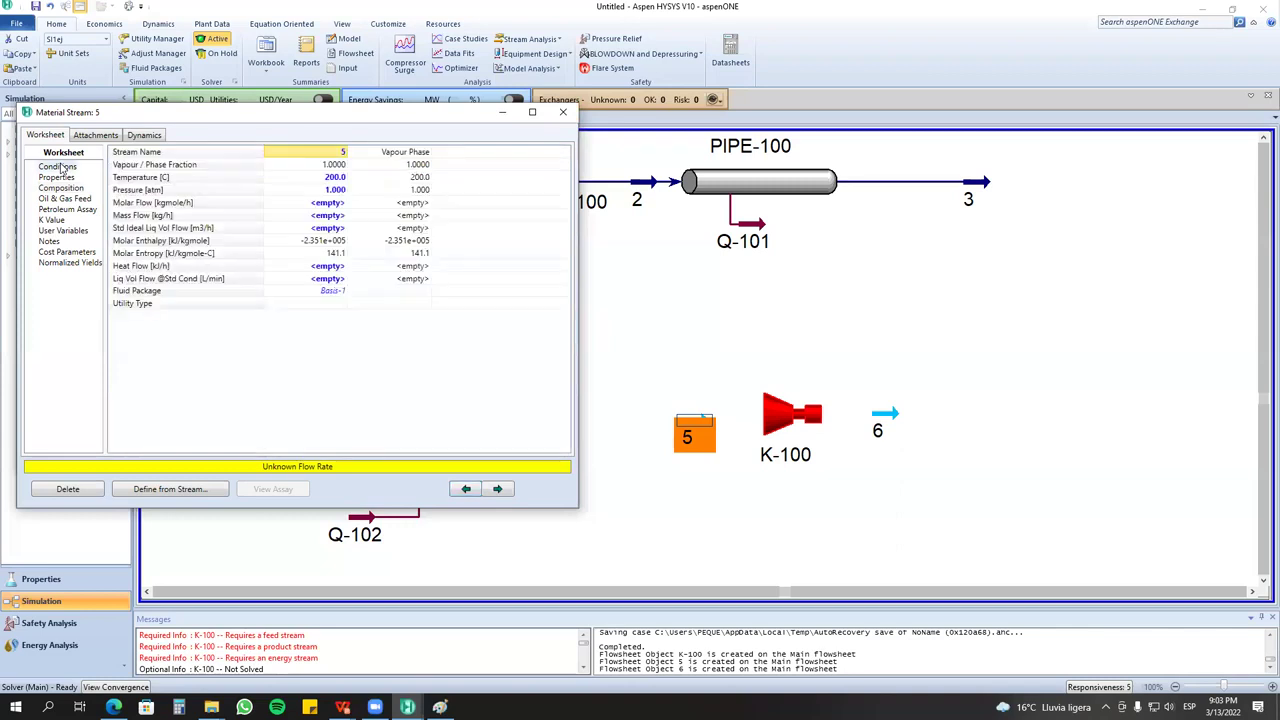
left_click(333, 216)
type("1000")
key("Return")
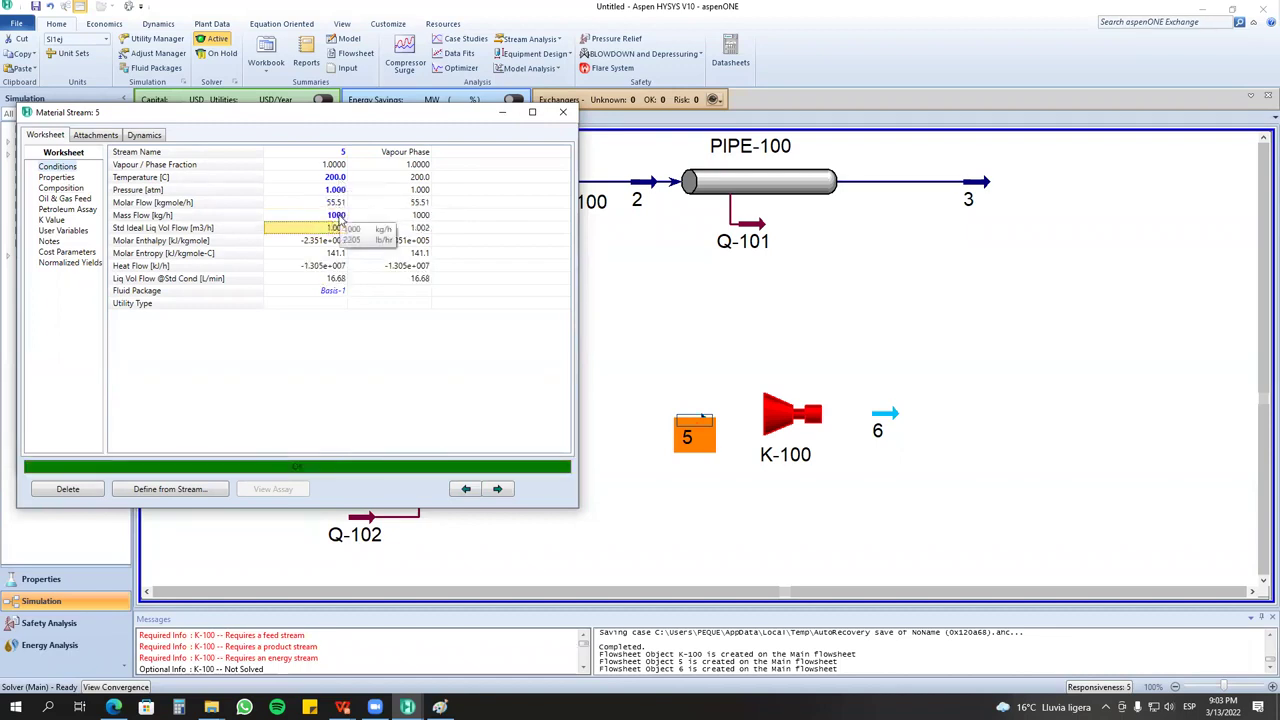
left_click(74, 191)
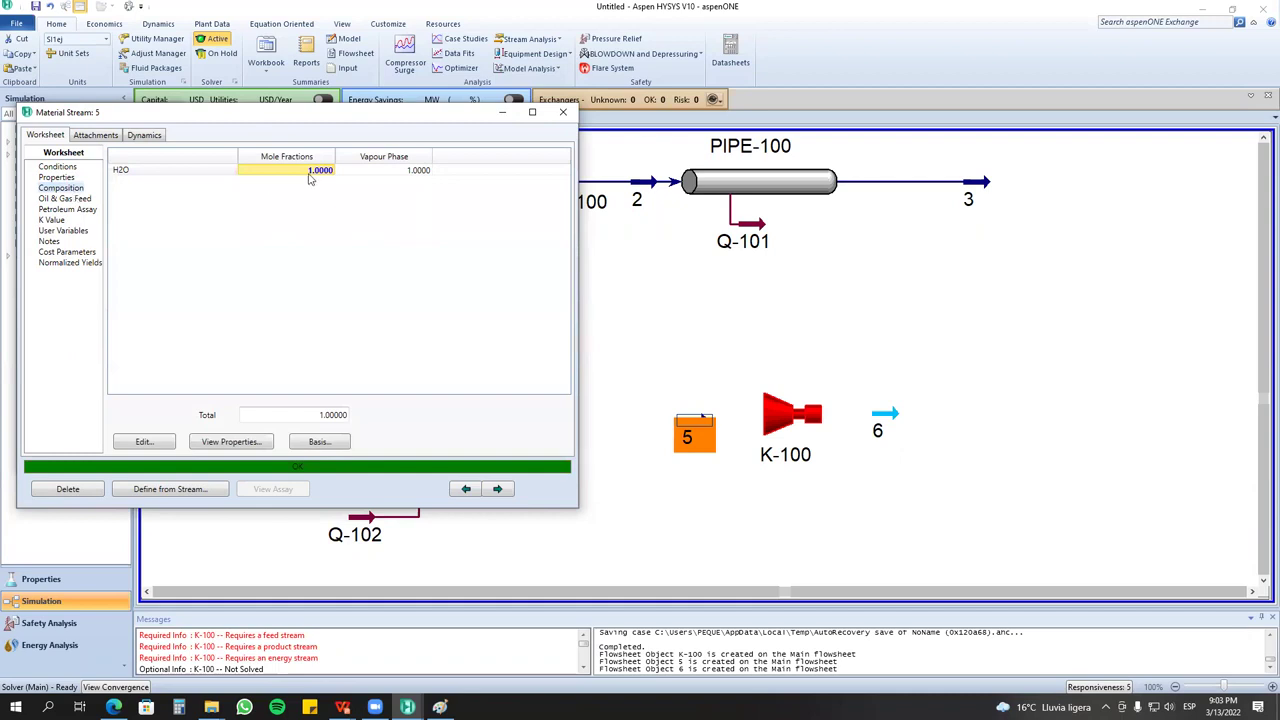
left_click(563, 112)
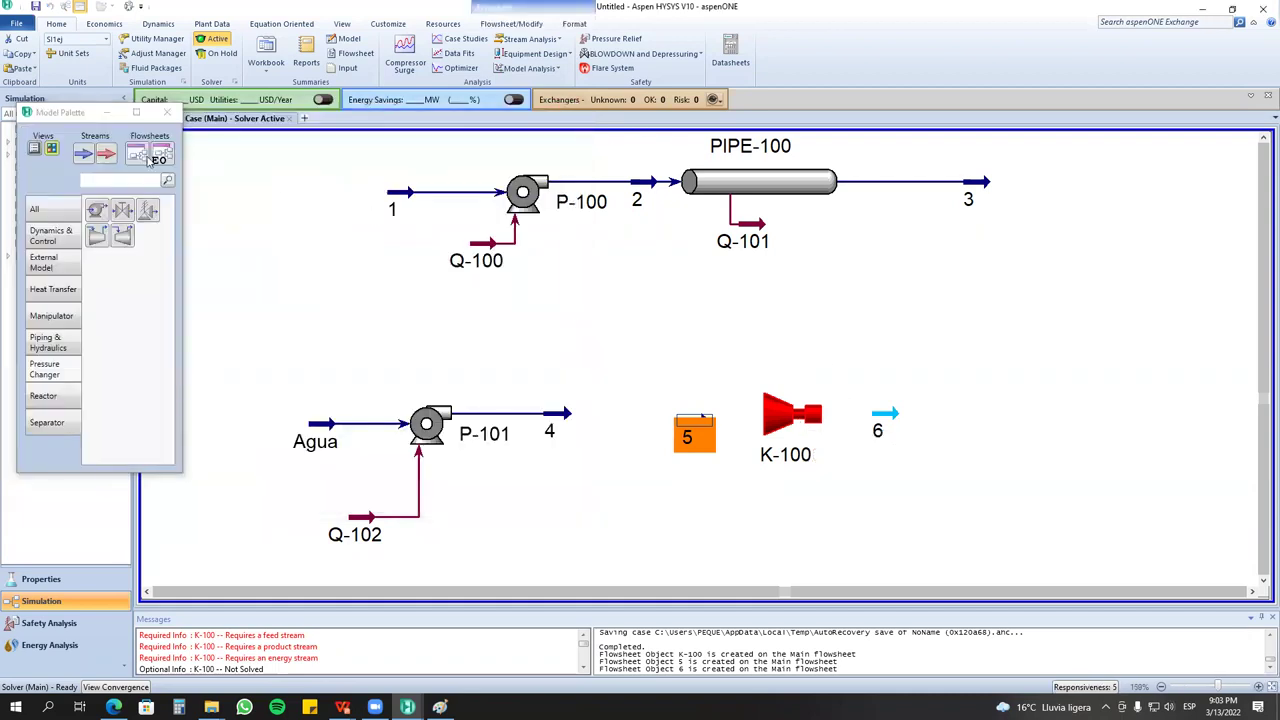
Add energy stream Q-103 and connect it to compressor K-100 along with inlet stream 5 and outlet stream 6.
double_click(790, 418)
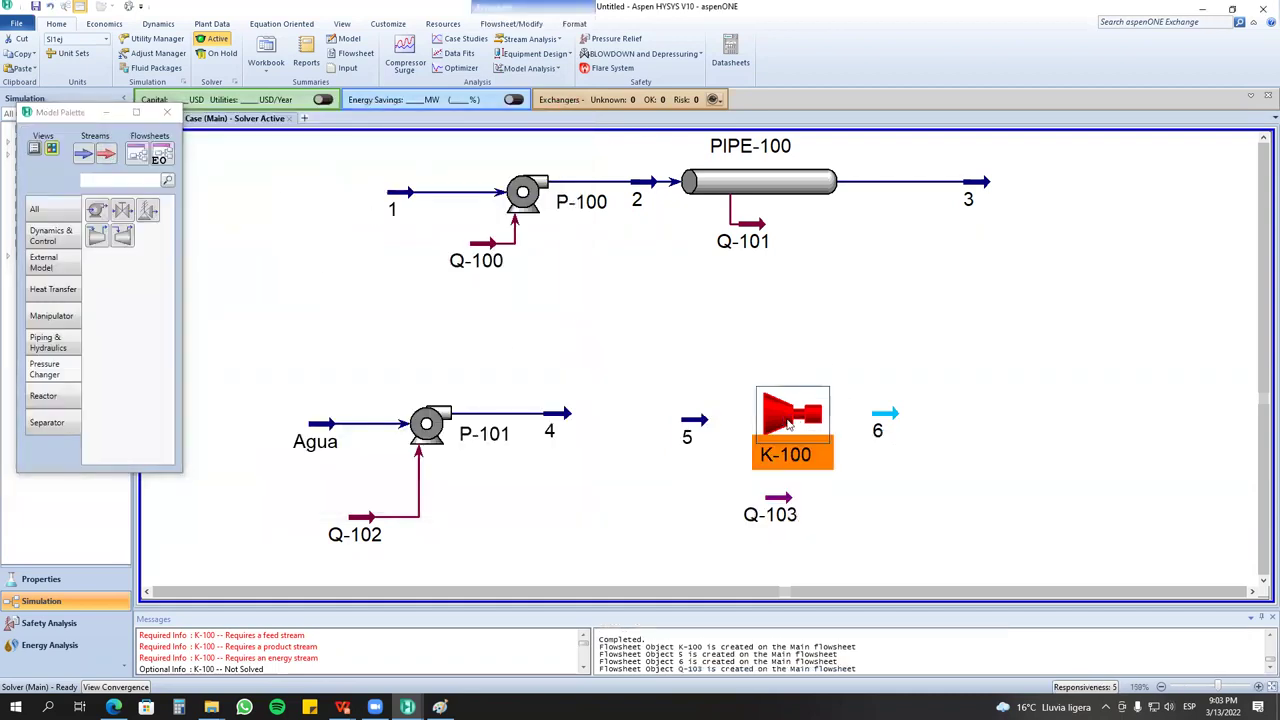
left_click(230, 218)
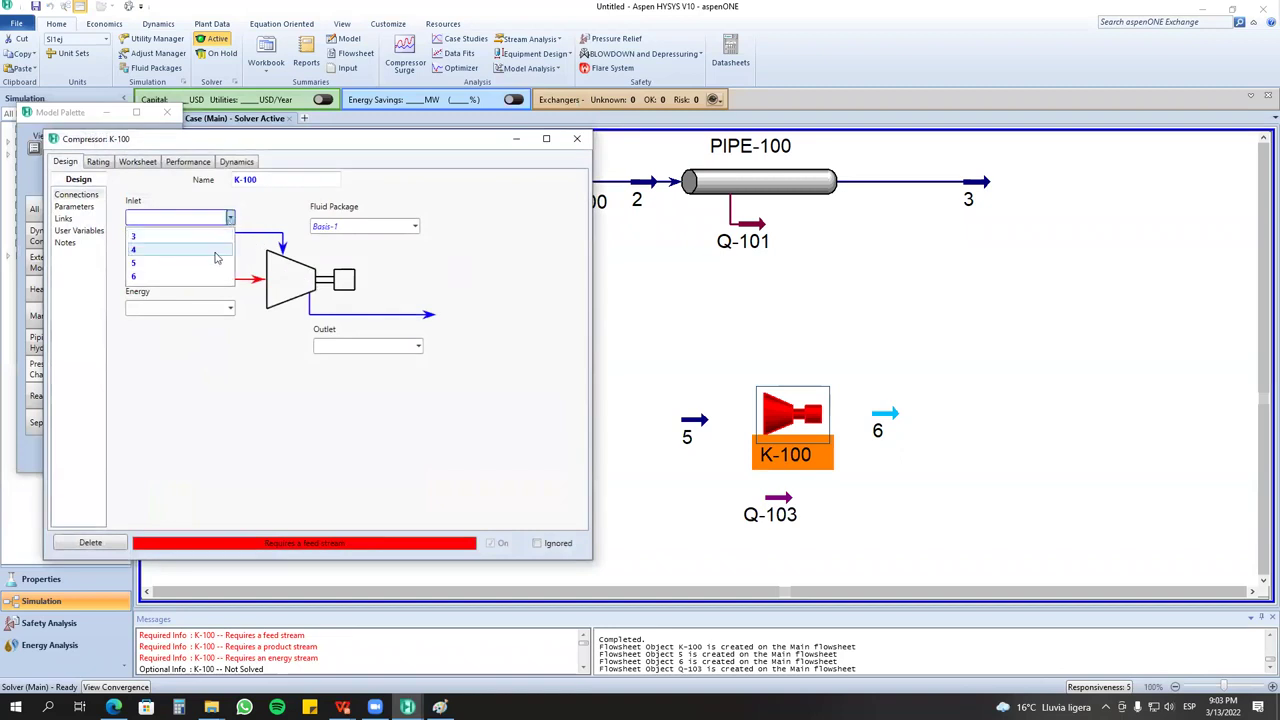
left_click(160, 252)
left_click(418, 349)
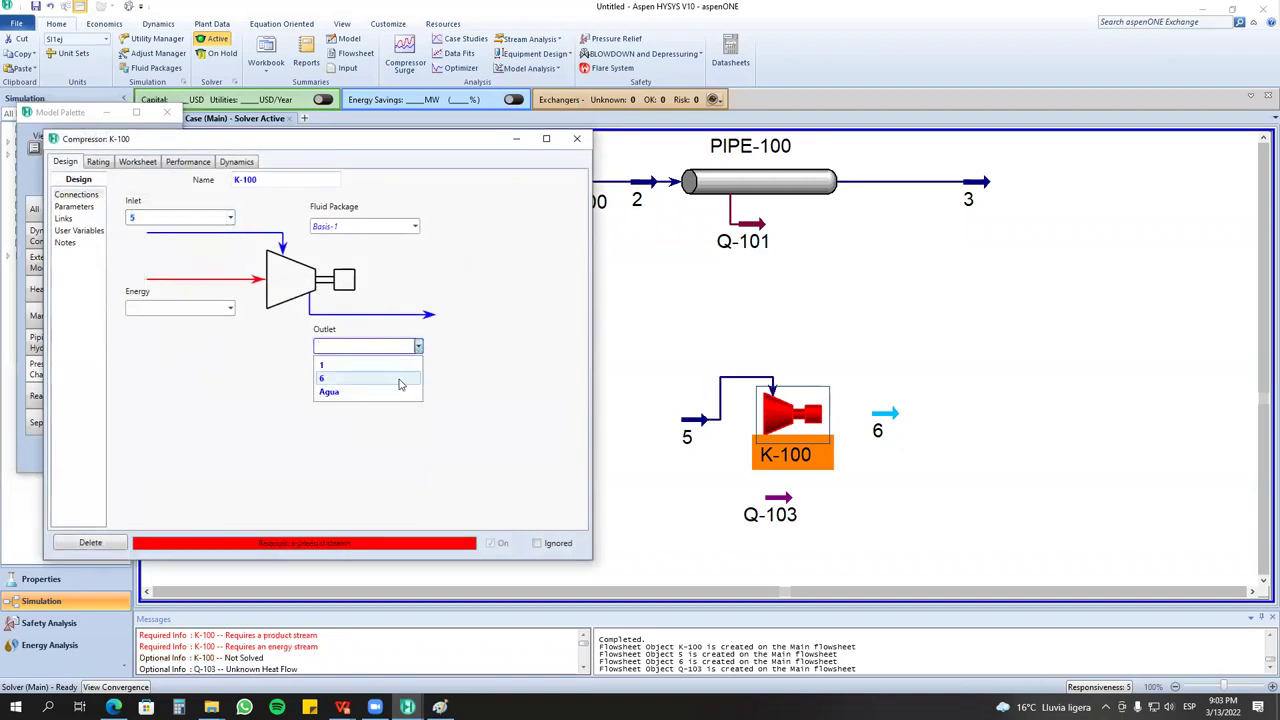
left_click(404, 378)
left_click(230, 310)
left_click(228, 338)
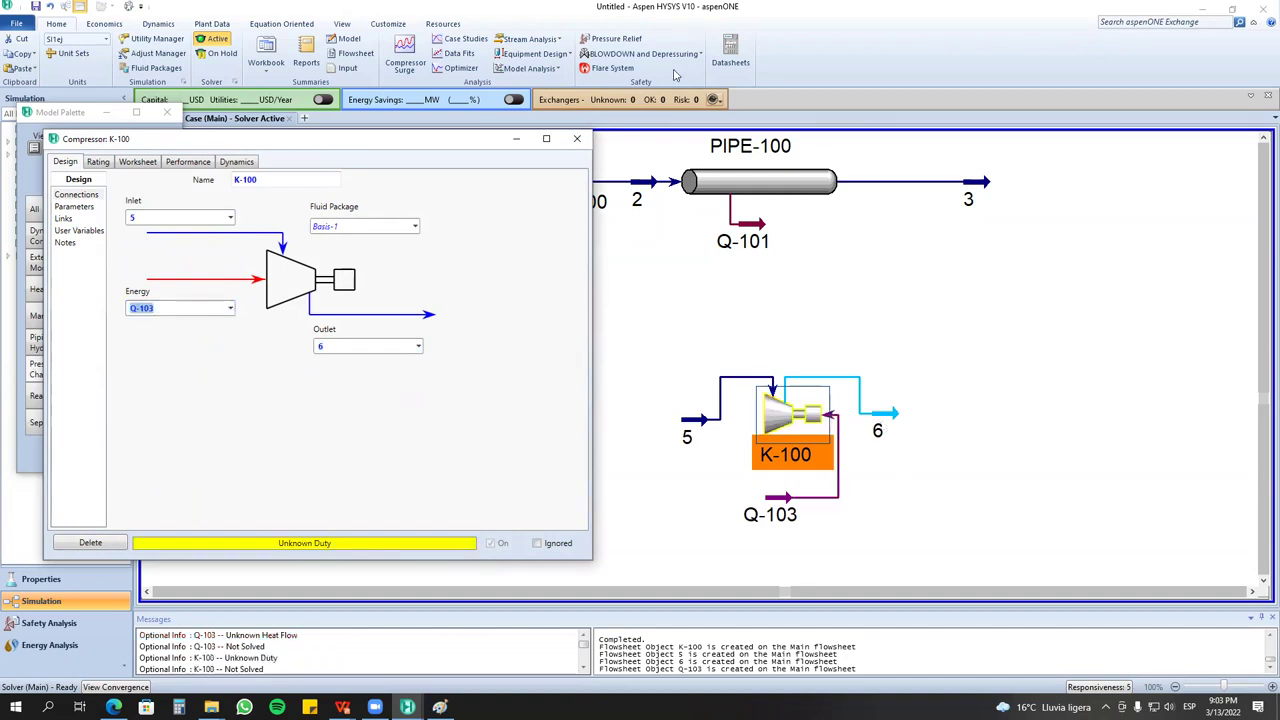
Set the pressure of K-100's outlet stream 6 to 2 atm and close the stream window.
double_click(902, 421)
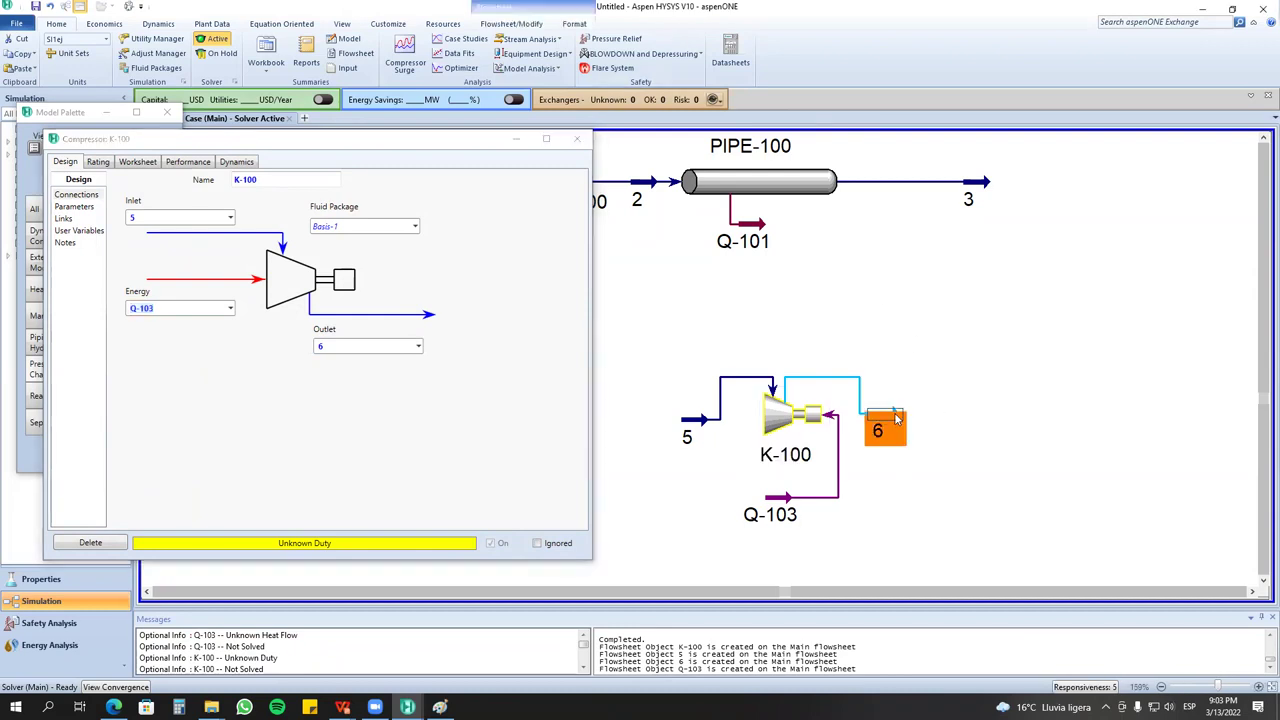
left_click(361, 246)
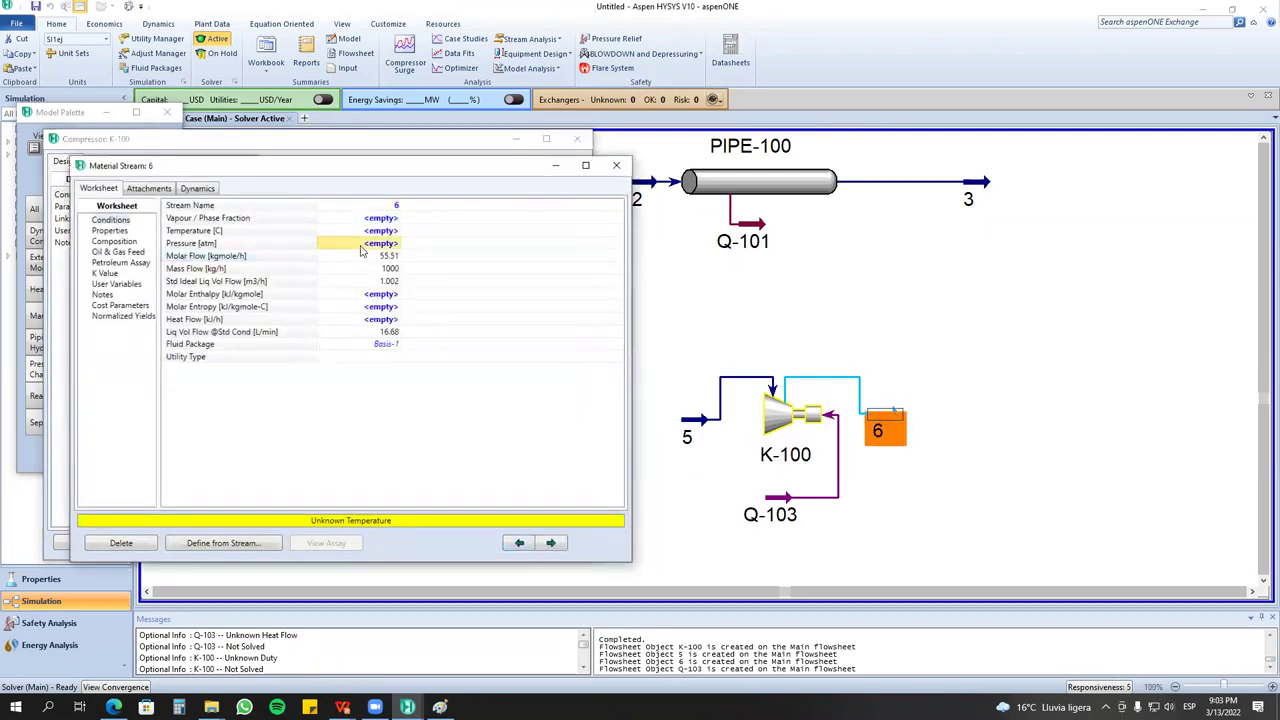
type("2")
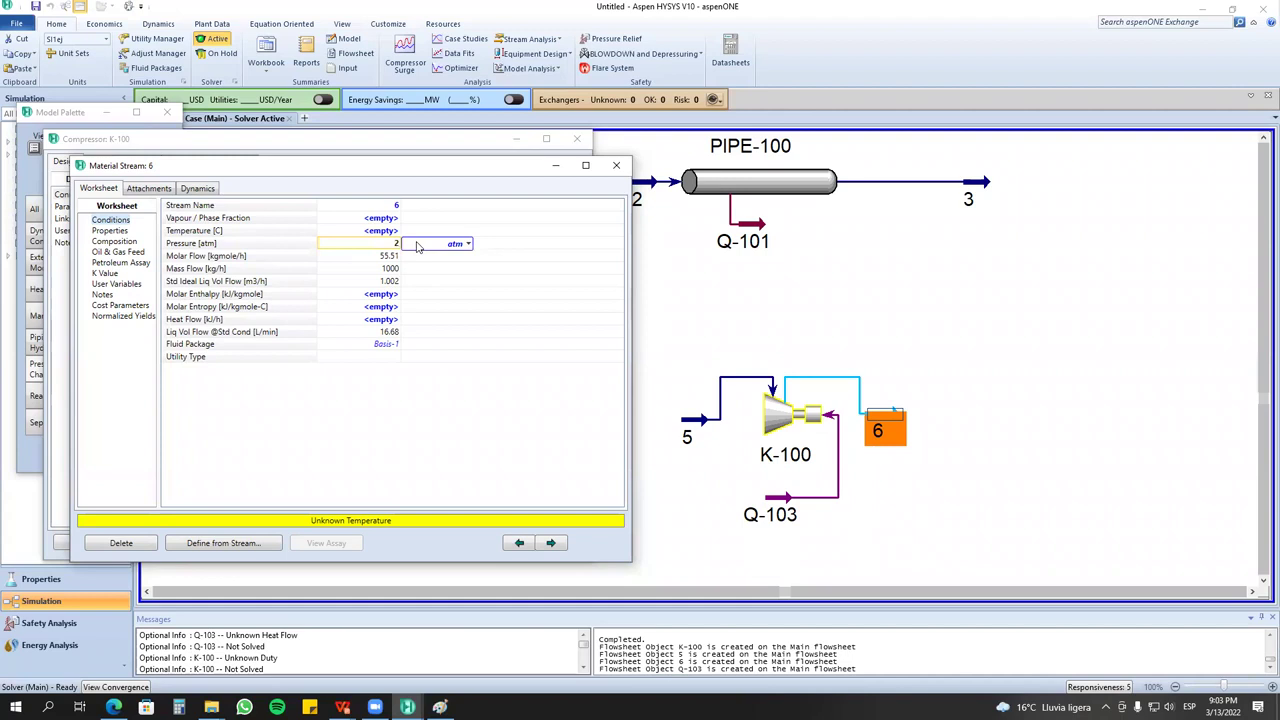
key("Return")
left_click(616, 165)
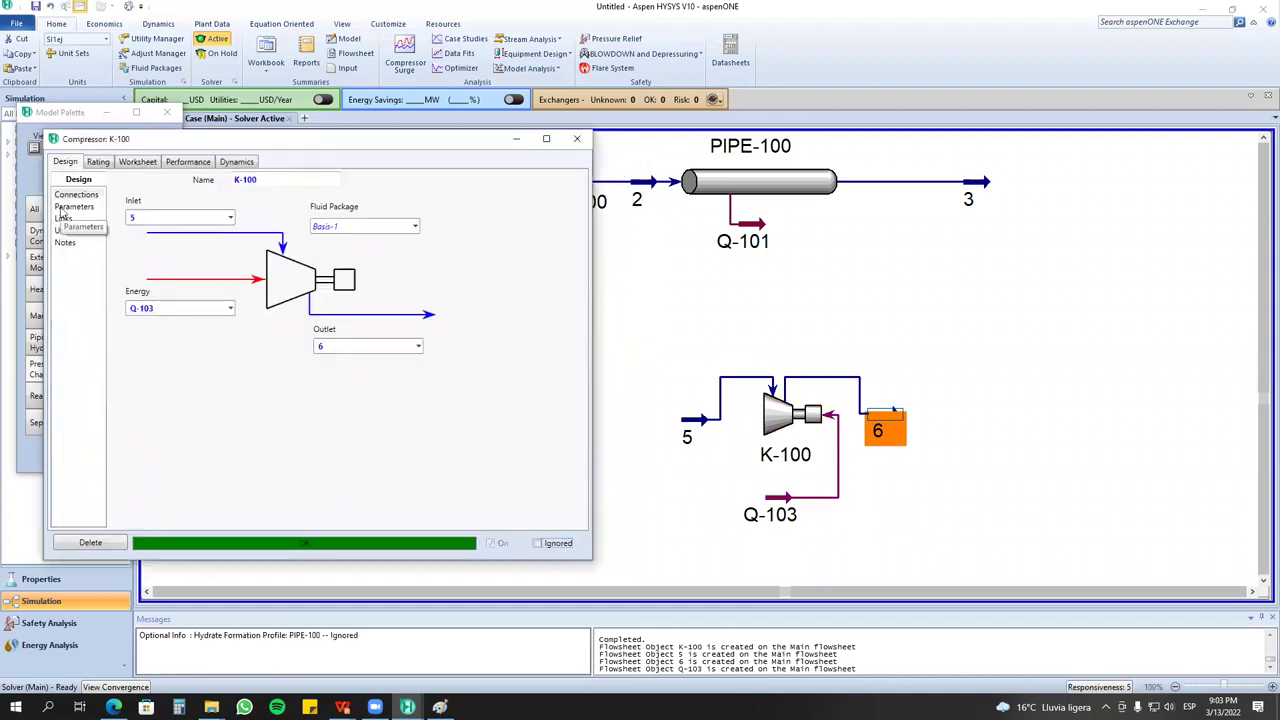
Clear the pressure of stream 6 and enter 2 atm again.
double_click(887, 422)
left_click(424, 270)
key("Delete")
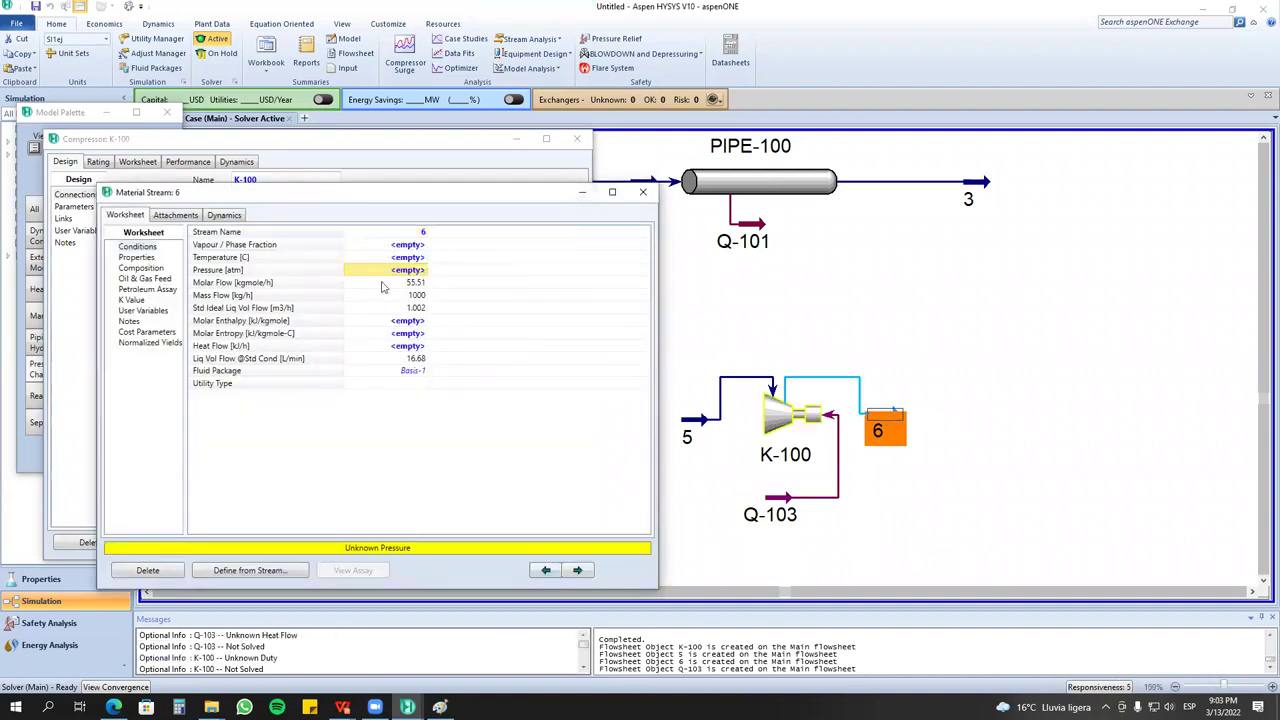
type("3")
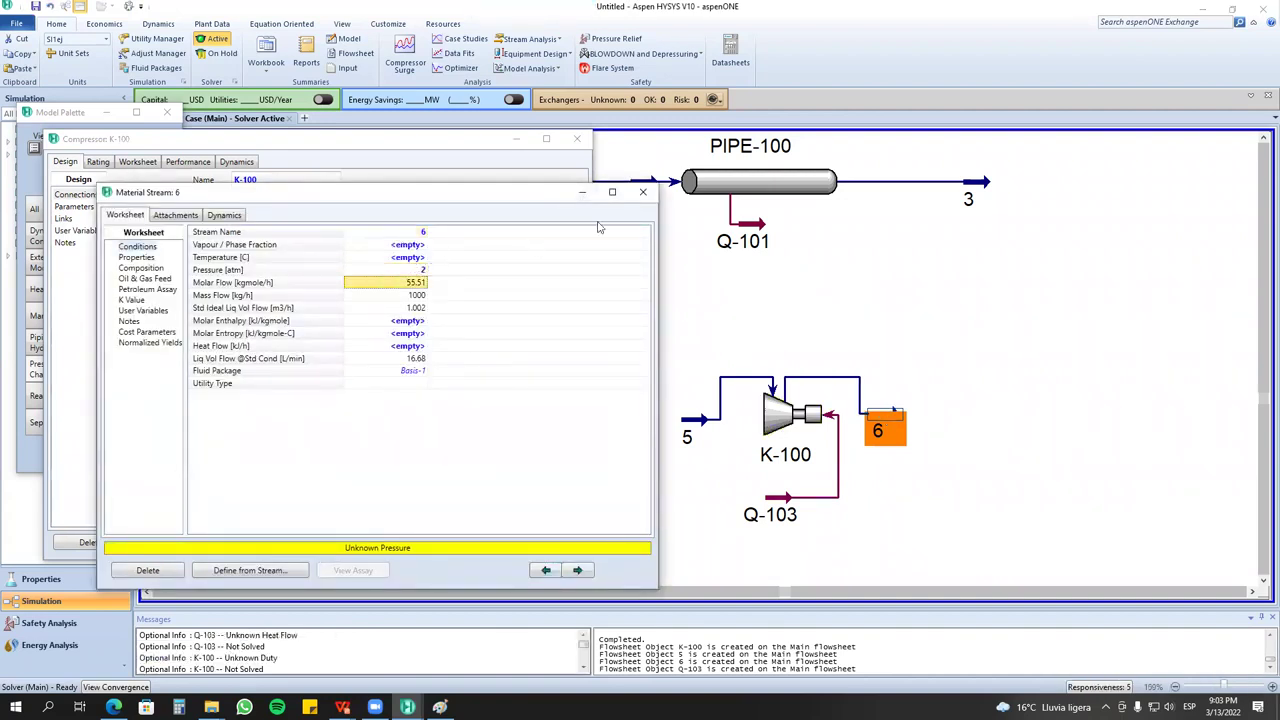
key("Return")
left_click(582, 192)
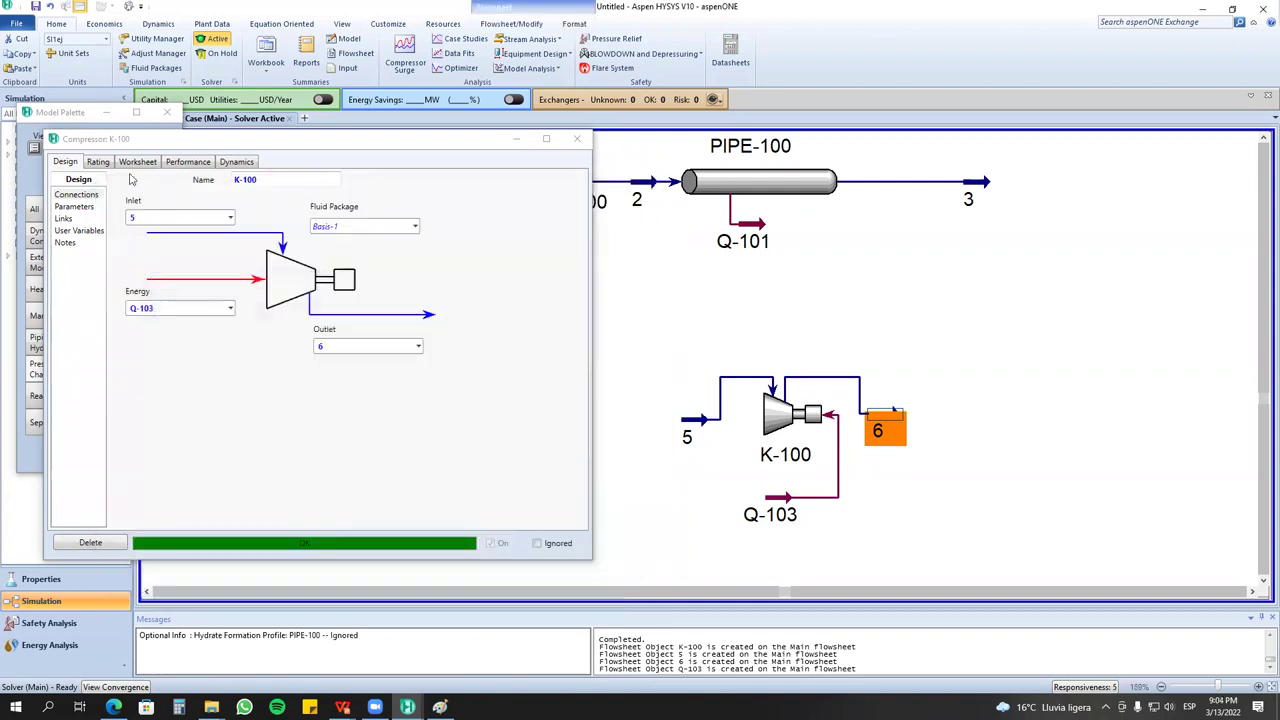
Review the adiabatic and polytropic efficiencies in K-100's design parameters, and open the index of the HYSYS help.
left_click(88, 206)
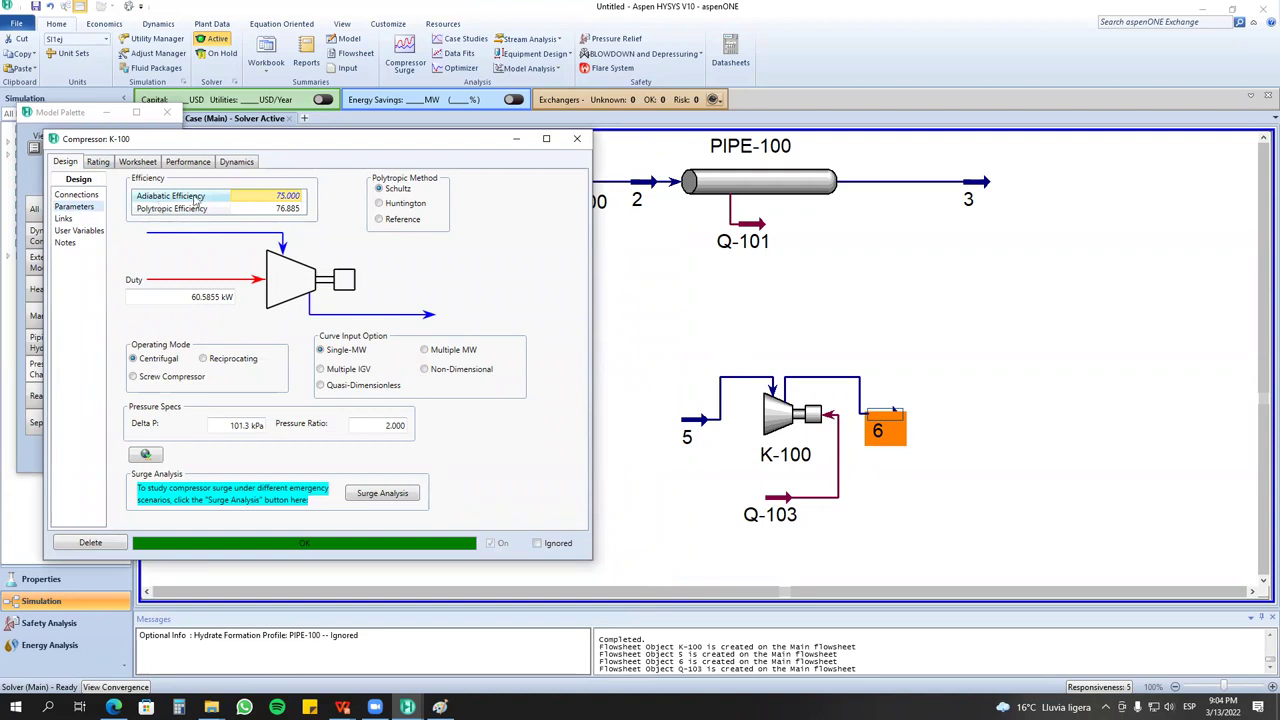
left_click(290, 209)
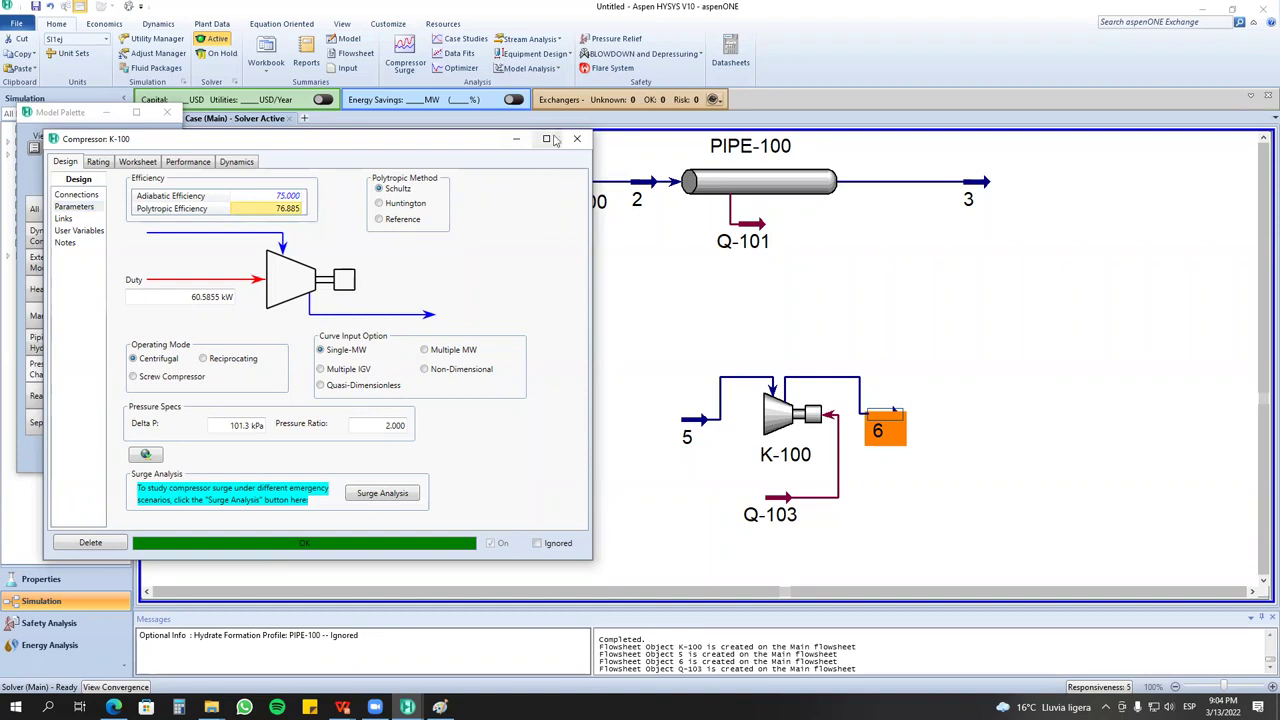
left_click(443, 24)
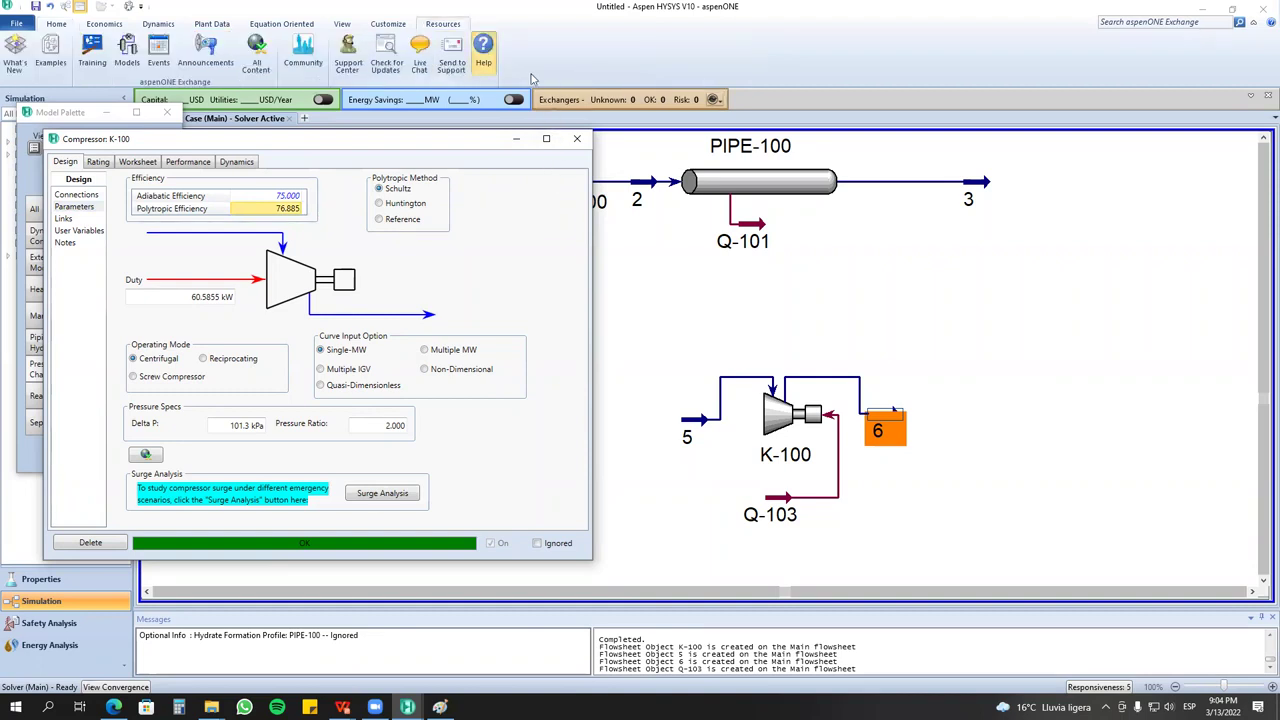
left_click(484, 52)
left_click(112, 97)
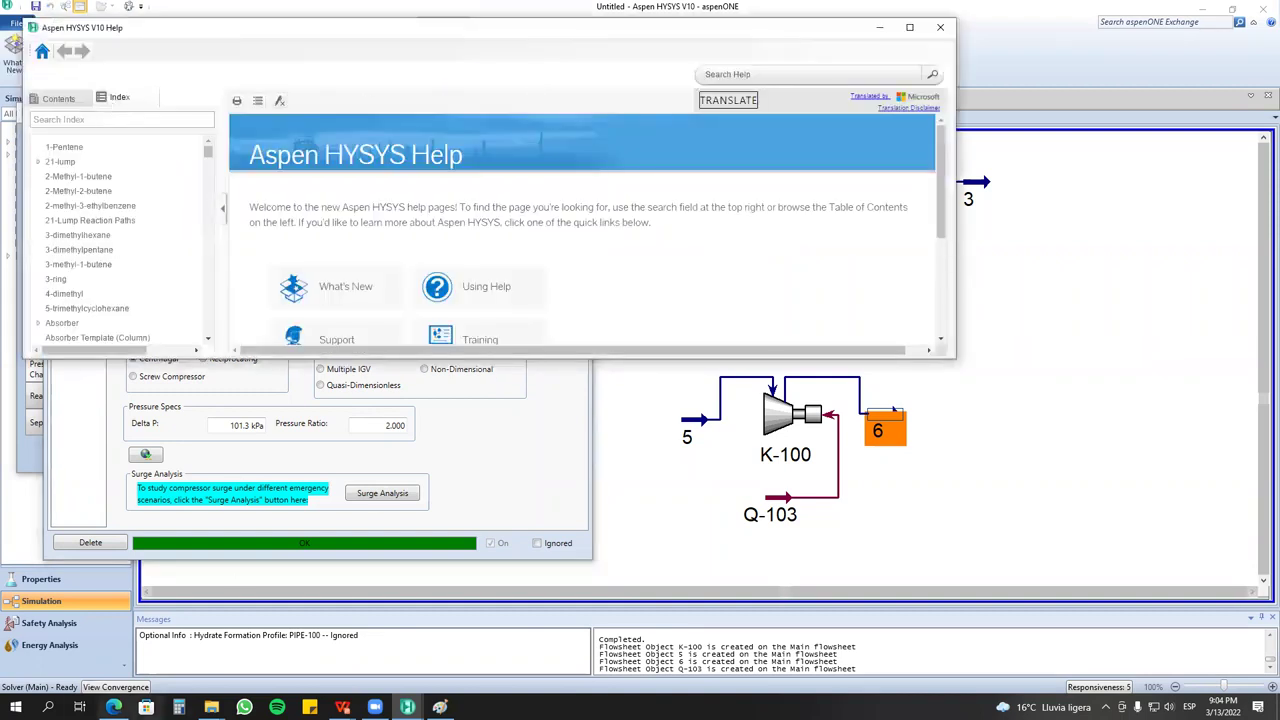
Switch to File Explorer, search drive Nuevo vol (G:) for "ulrich" and open the Diseno-y-Economia-de-Los-Procesos-de-Ingenieria-Quimica PDF.
left_click(47, 707)
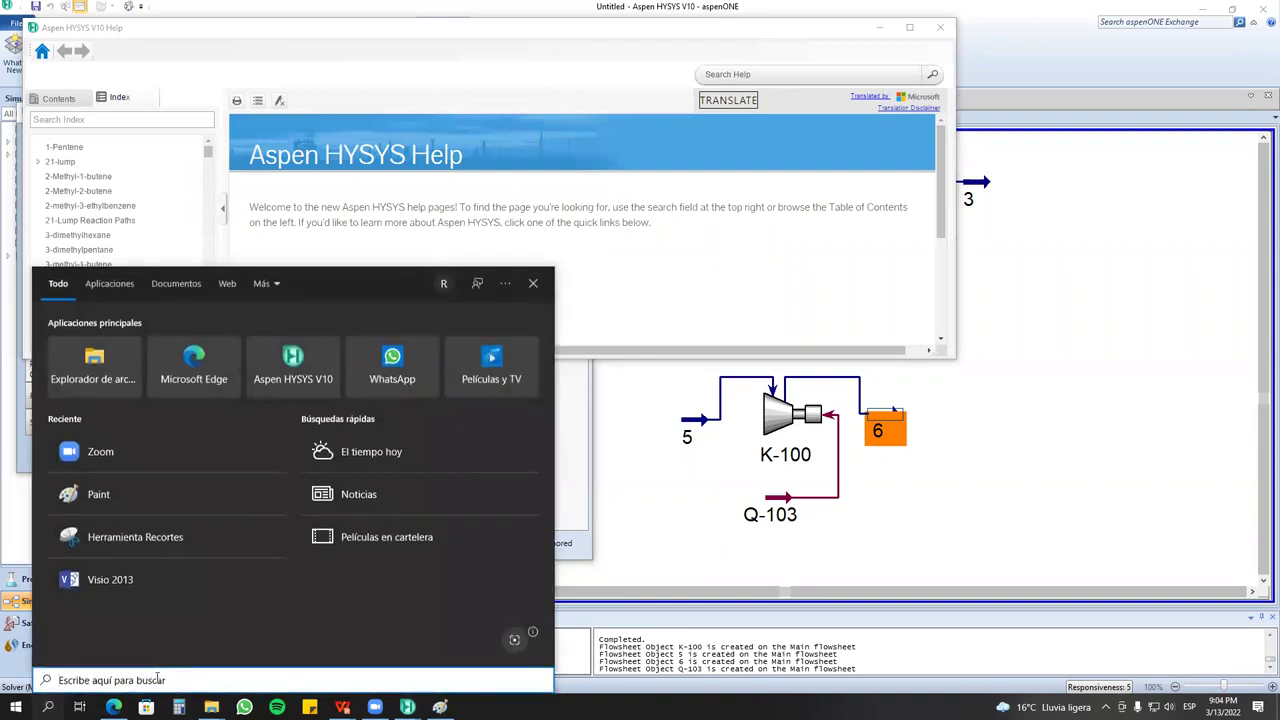
left_click(211, 707)
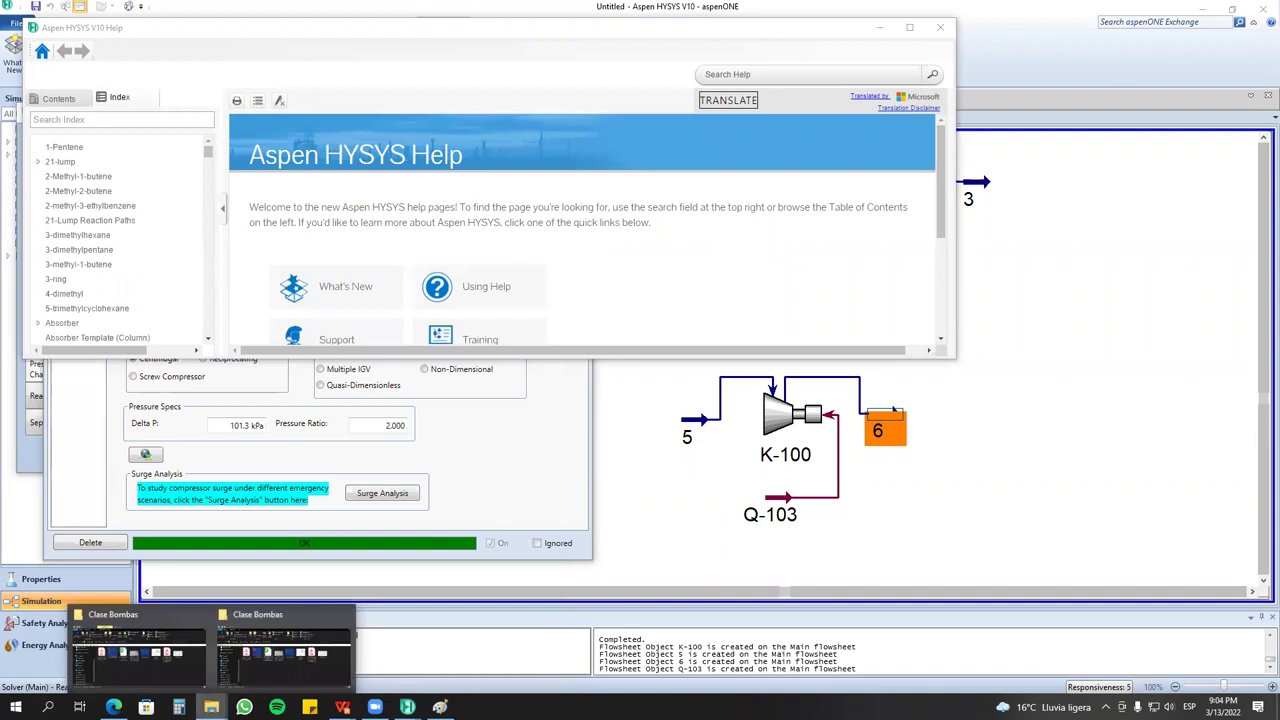
left_click(265, 618)
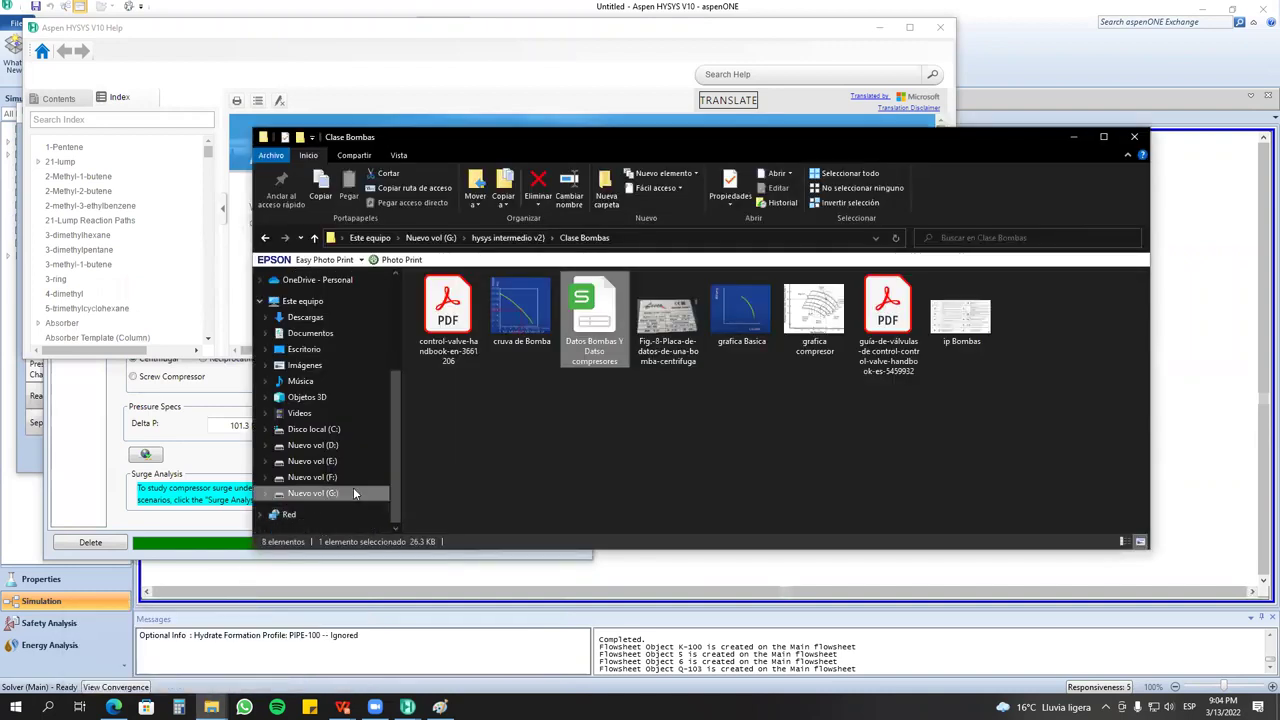
left_click(352, 489)
left_click(963, 233)
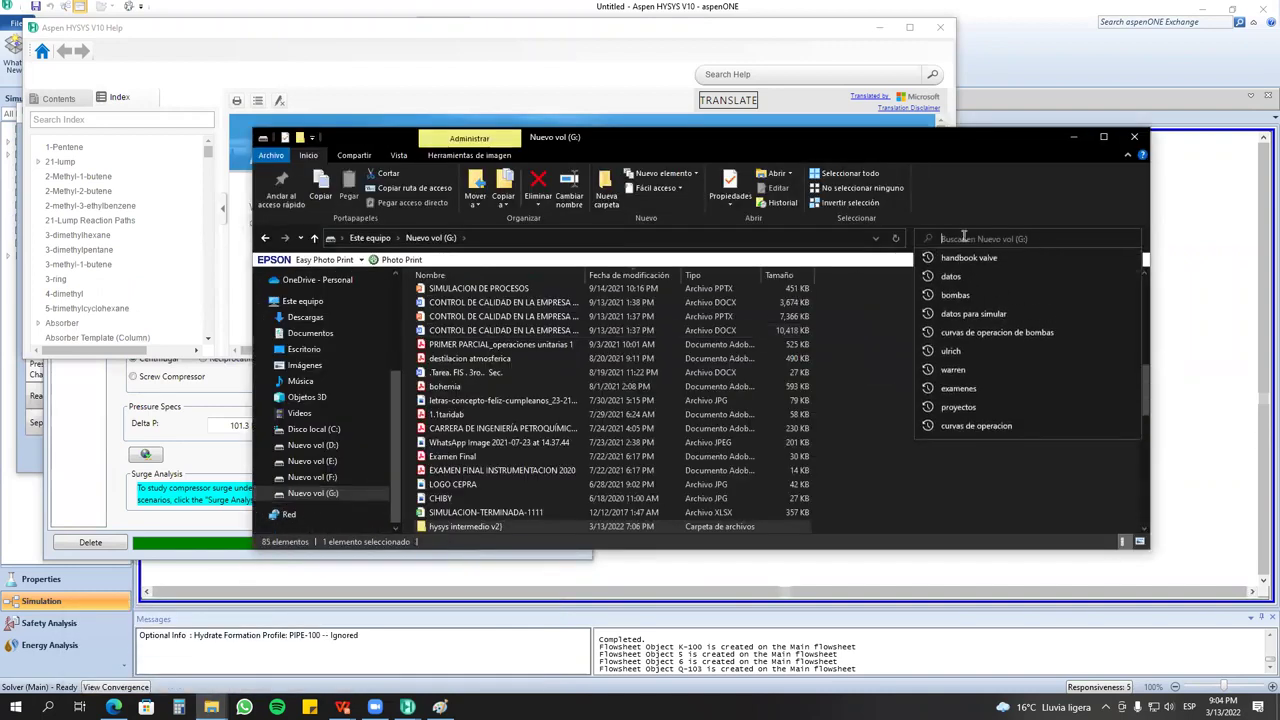
type("ulrich")
left_click(951, 258)
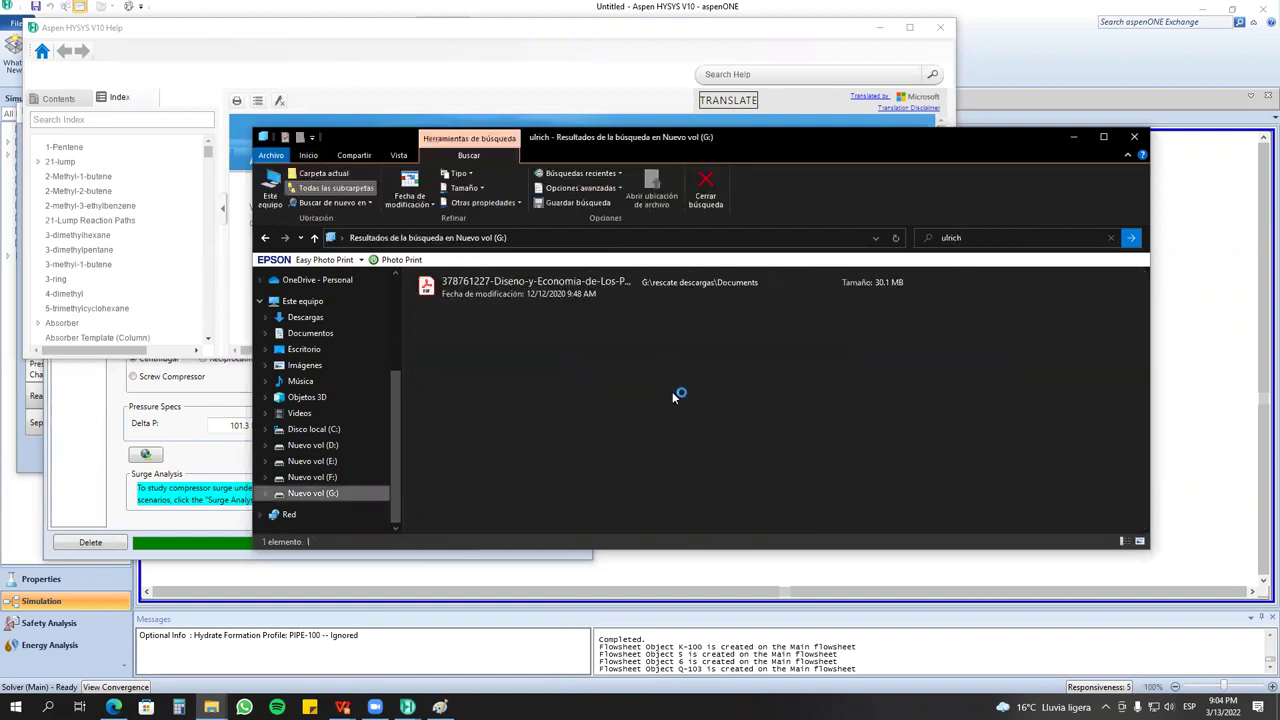
left_click(633, 296)
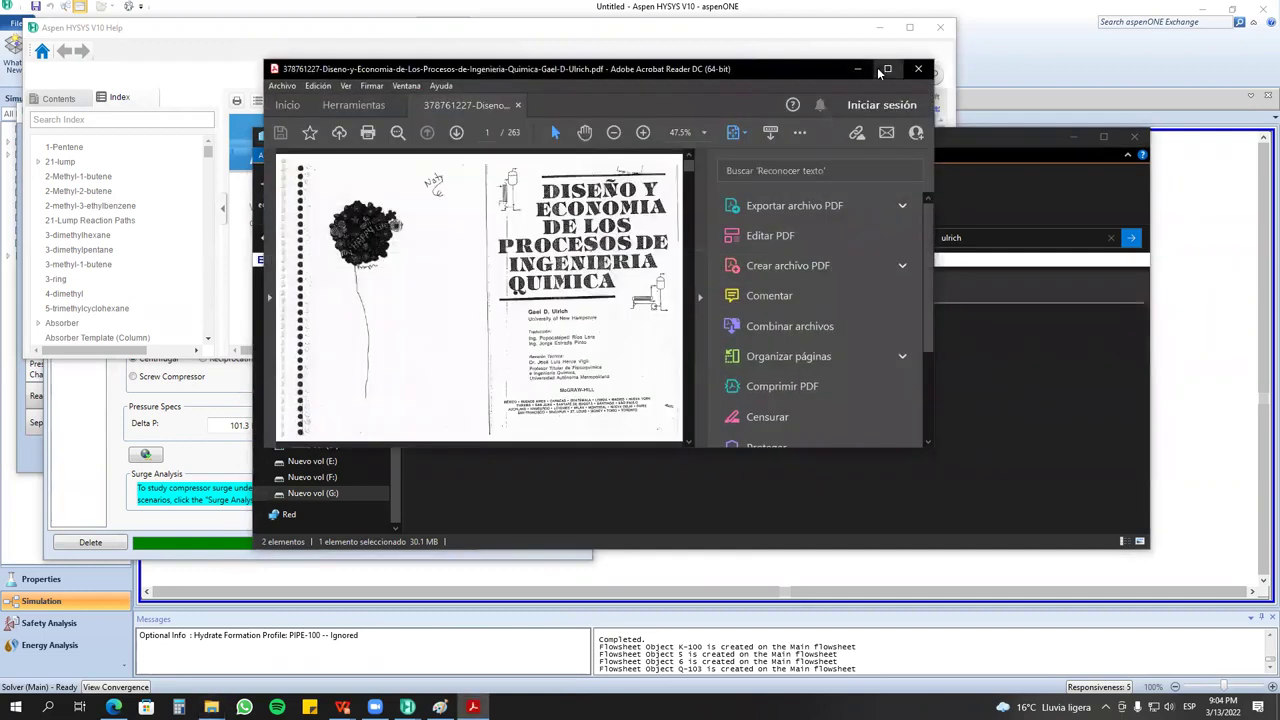
Maximize the PDF, find the compressor equations on PDF page 72 and enlarge the view to 150% around equation 4-45.
left_click(887, 69)
left_click_drag(1033, 107, 589, 370)
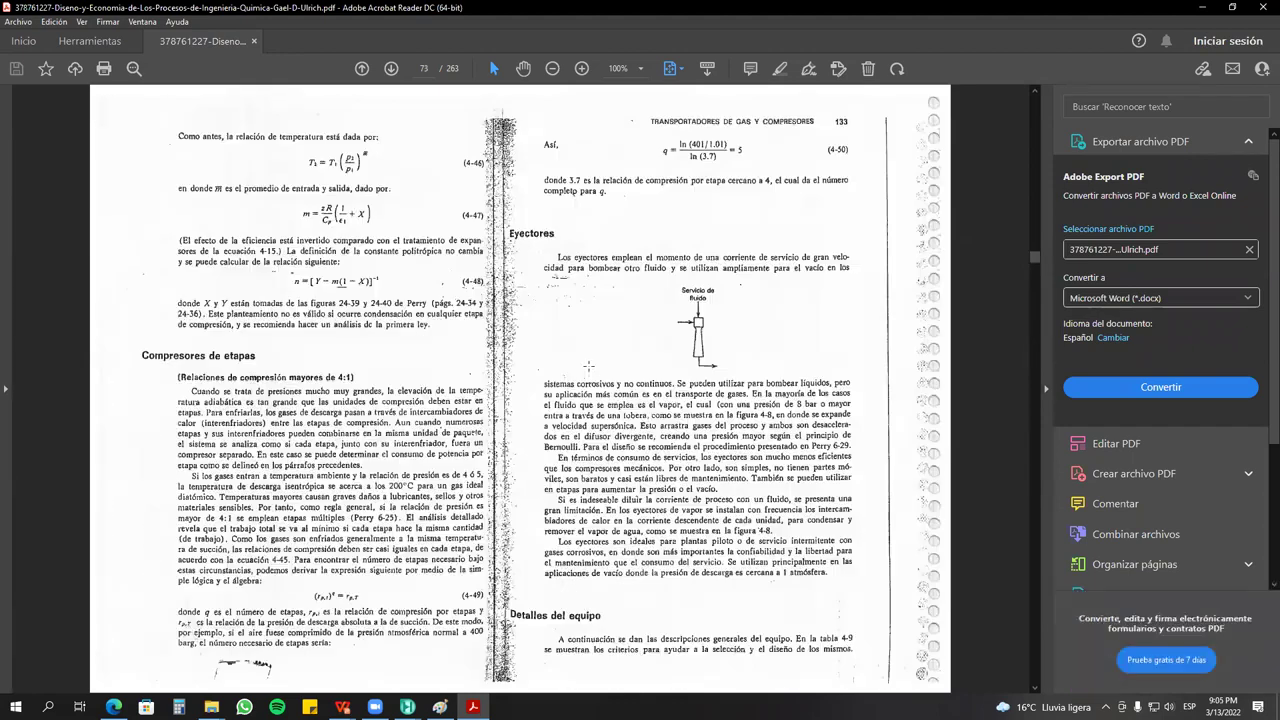
scroll(589, 370, "up", 5)
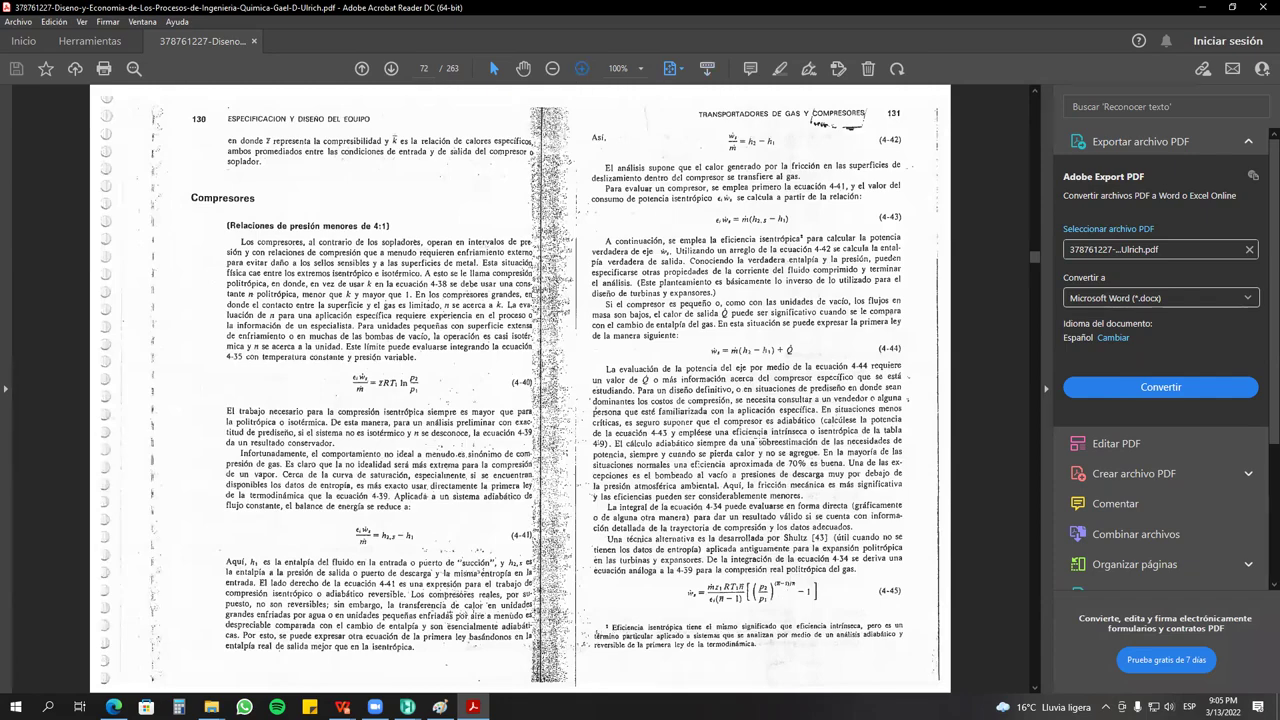
left_click(582, 68)
left_click(582, 68)
scroll(757, 545, "down", 3)
left_click_drag(771, 689, 964, 677)
scroll(882, 590, "down", 1)
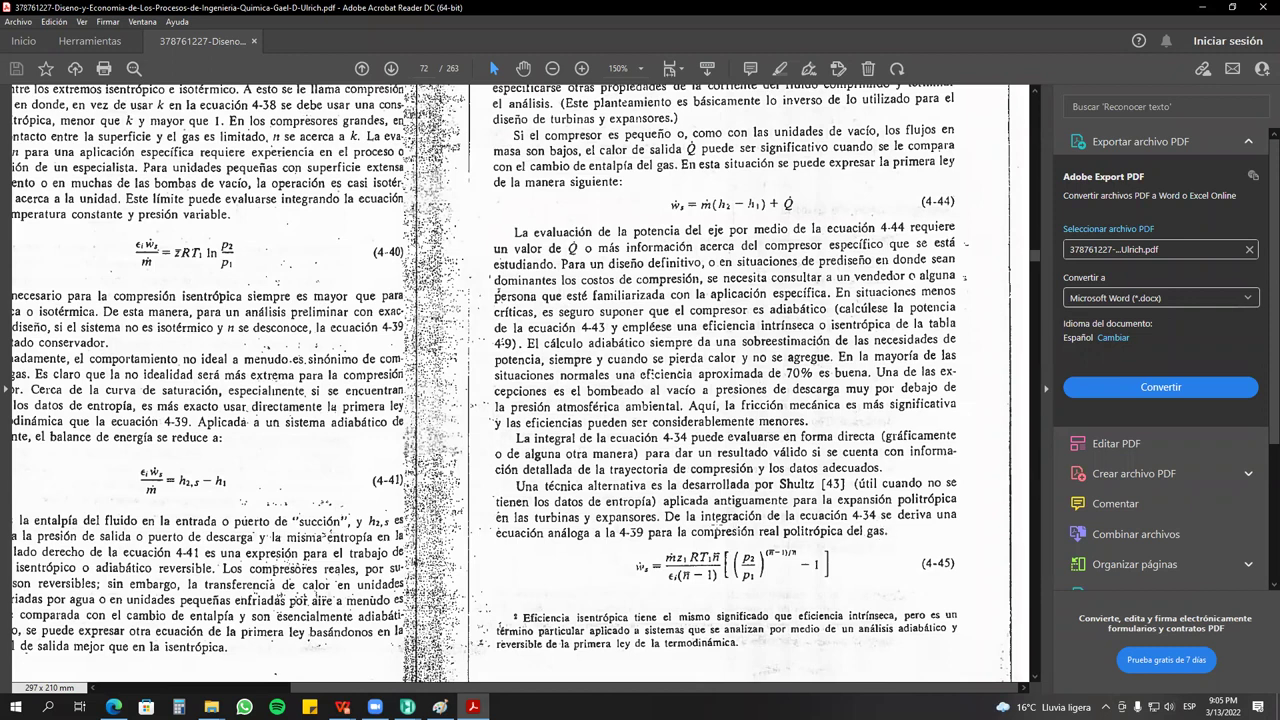
Highlight the phrase "compresión real politrópica" and equation 4-45 below it.
left_click_drag(840, 540, 692, 533)
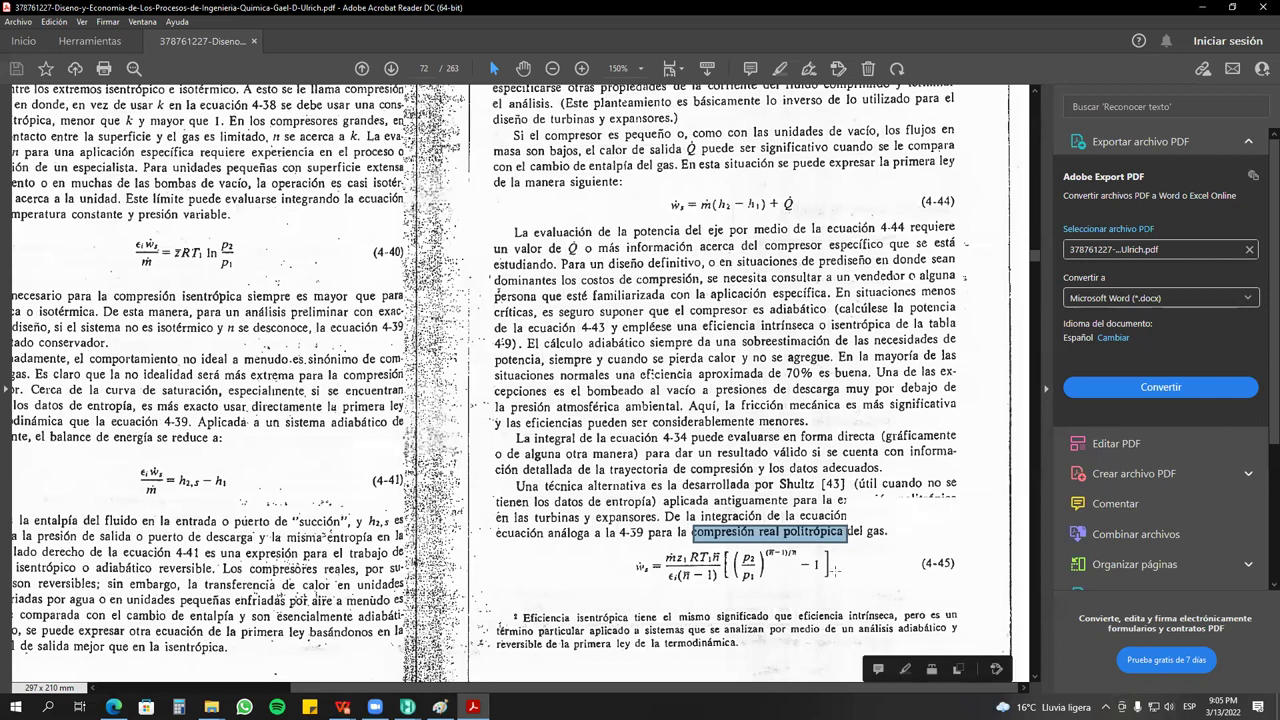
left_click(630, 553)
left_click_drag(620, 548, 856, 598)
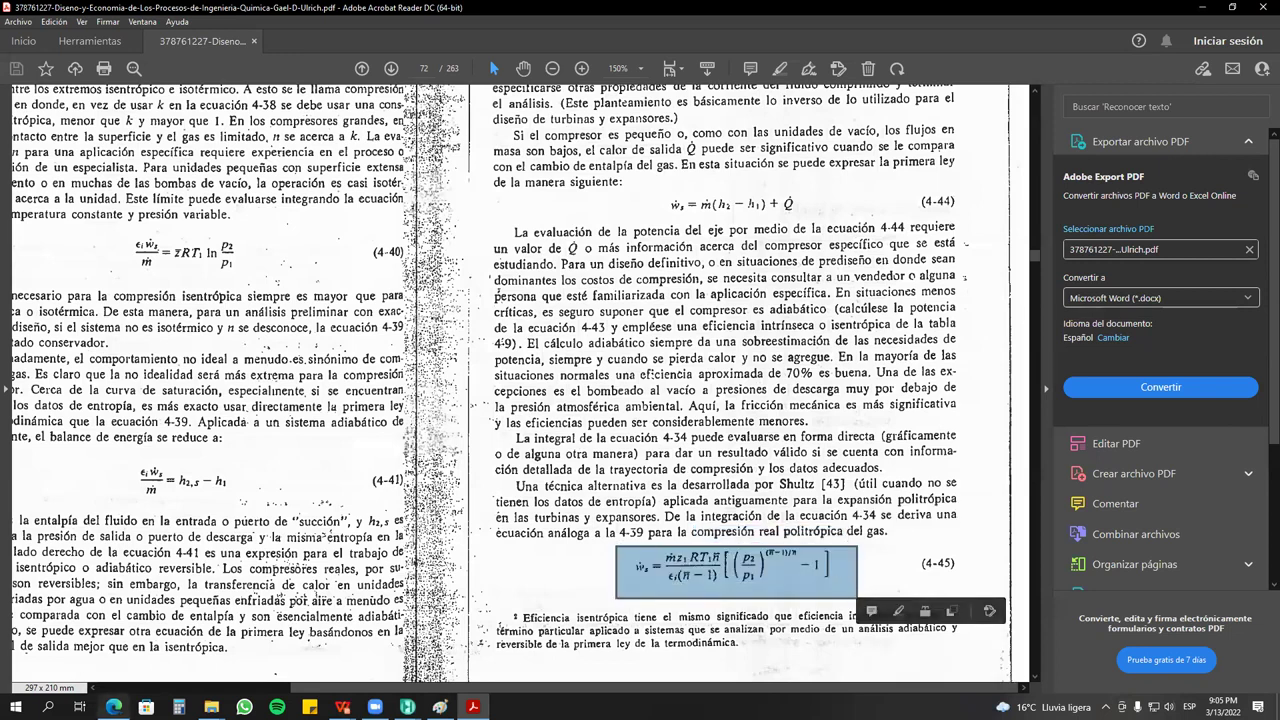
Switch back to Aspen HYSYS, look up "compressor" in the help index and open the Compressor, Centrifugal topic.
left_click(407, 707)
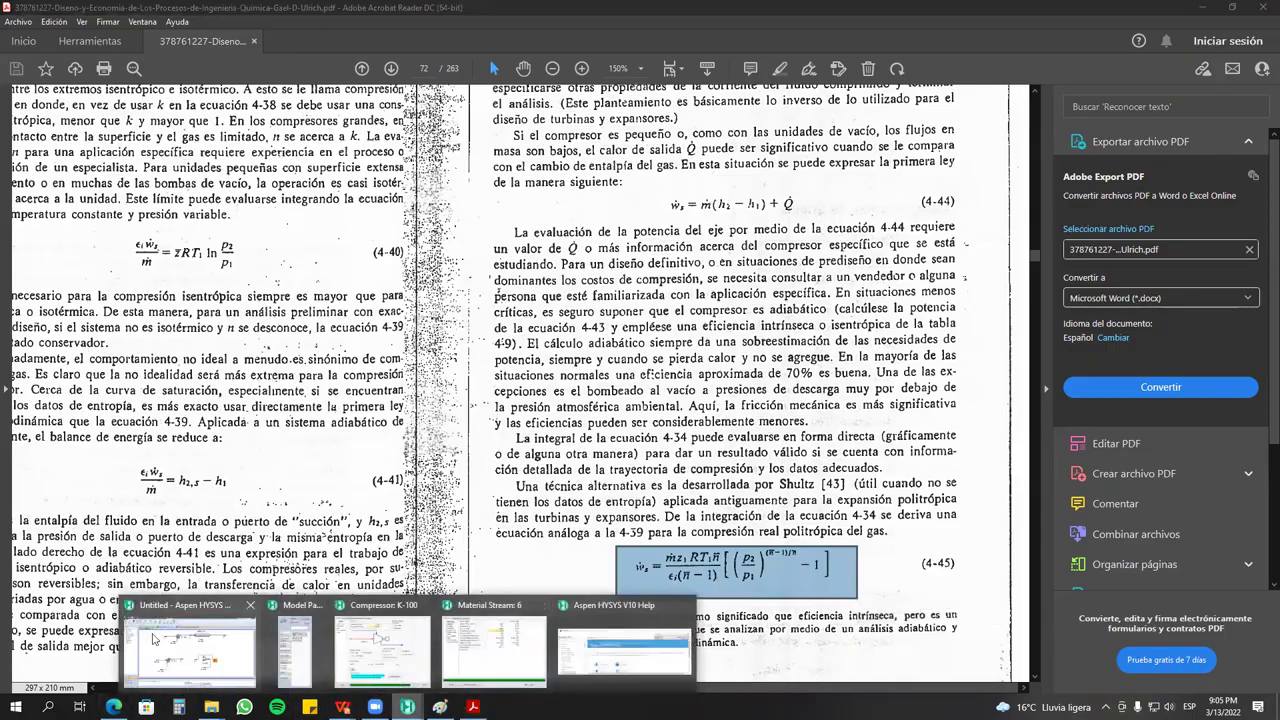
left_click(382, 645)
left_click(483, 45)
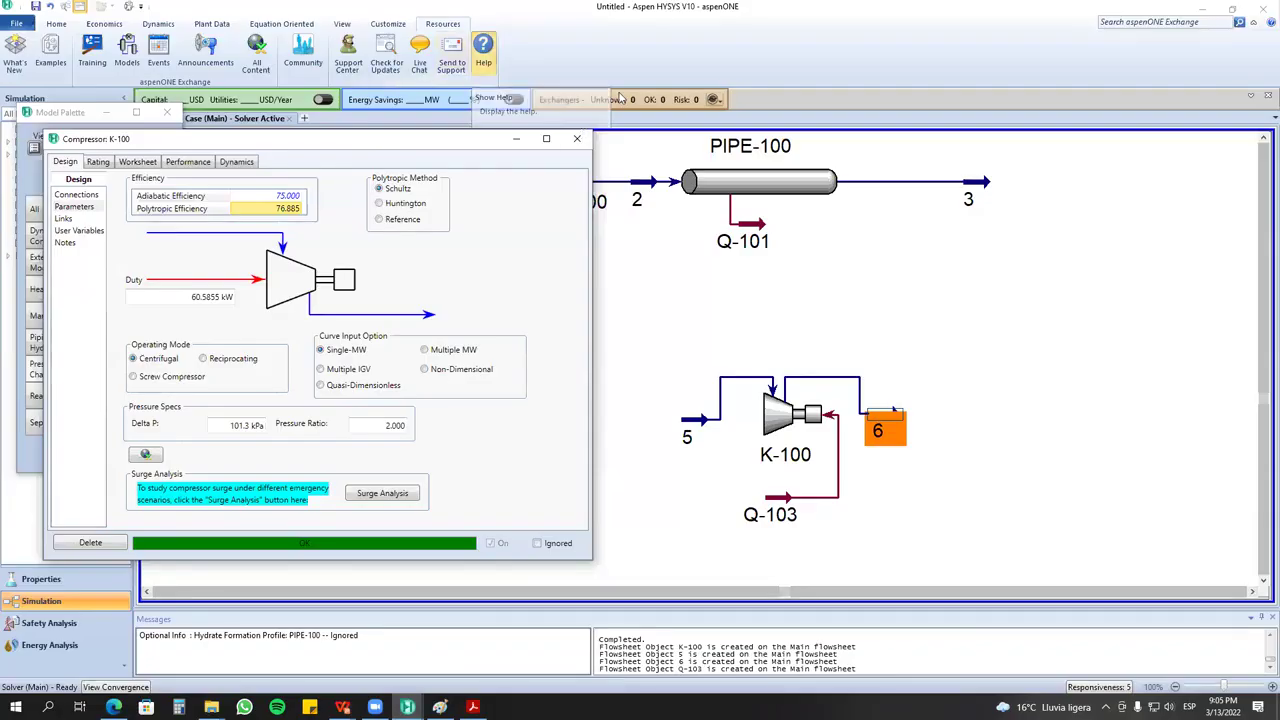
left_click(120, 97)
type("compres")
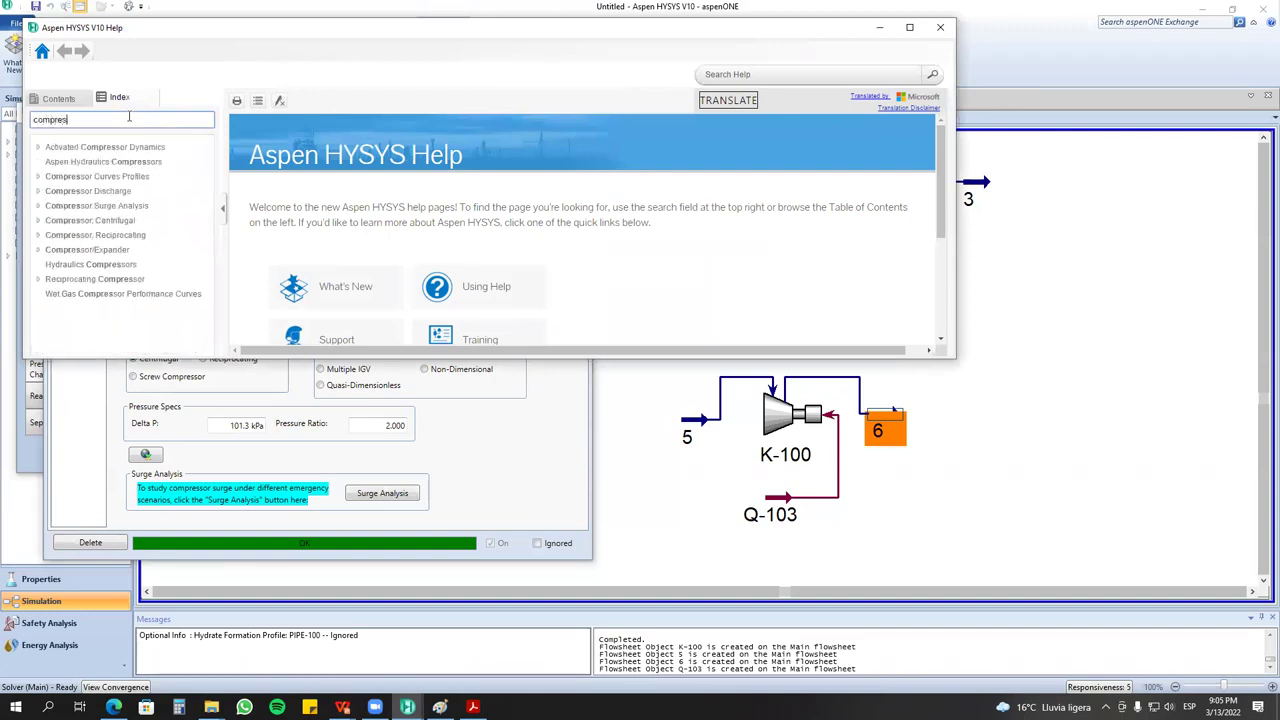
type("sor")
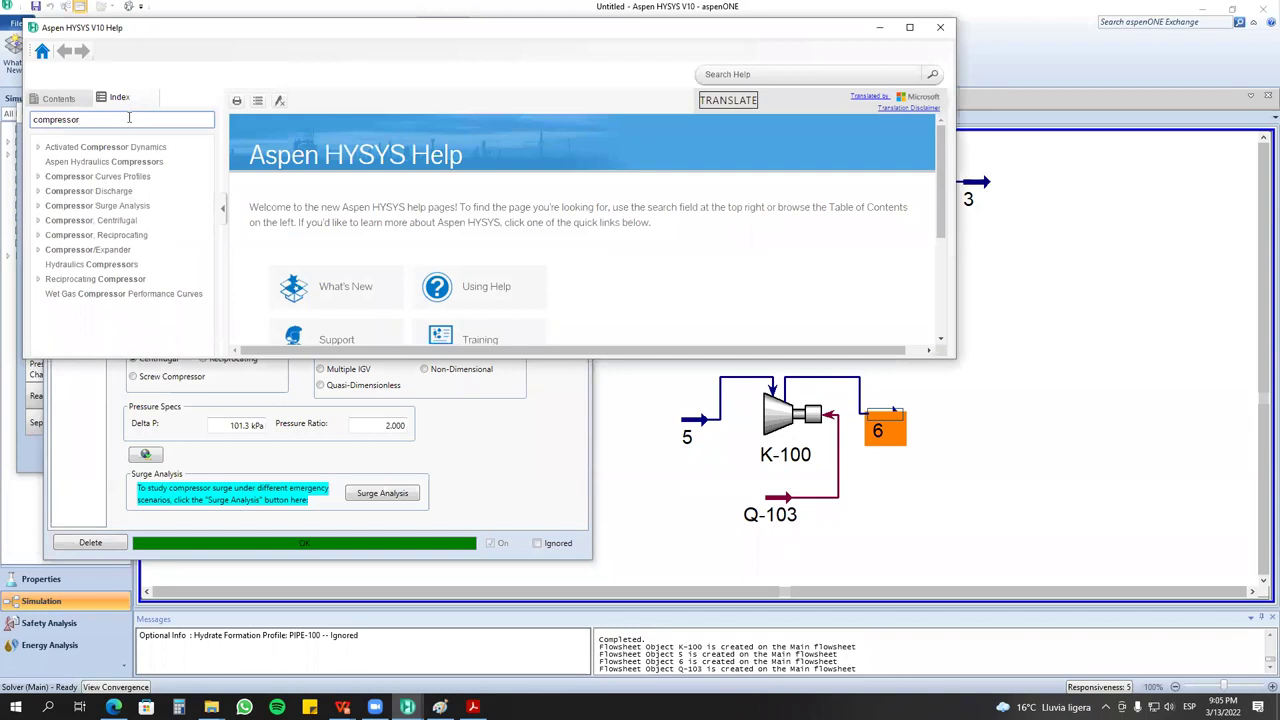
left_click(150, 220)
Read the centrifugal compressor help's Dynamics section, examining power equation 6, the volume exponents and the correction factor.
scroll(440, 265, "down", 15)
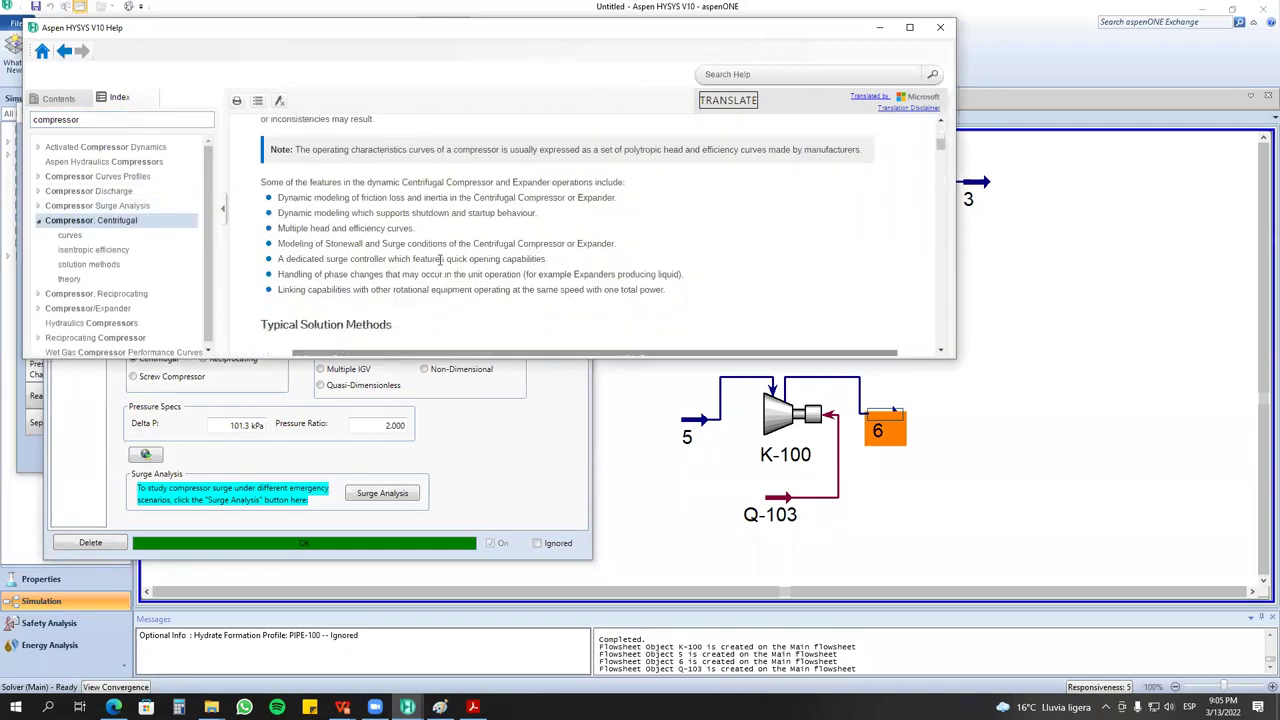
scroll(458, 246, "down", 10)
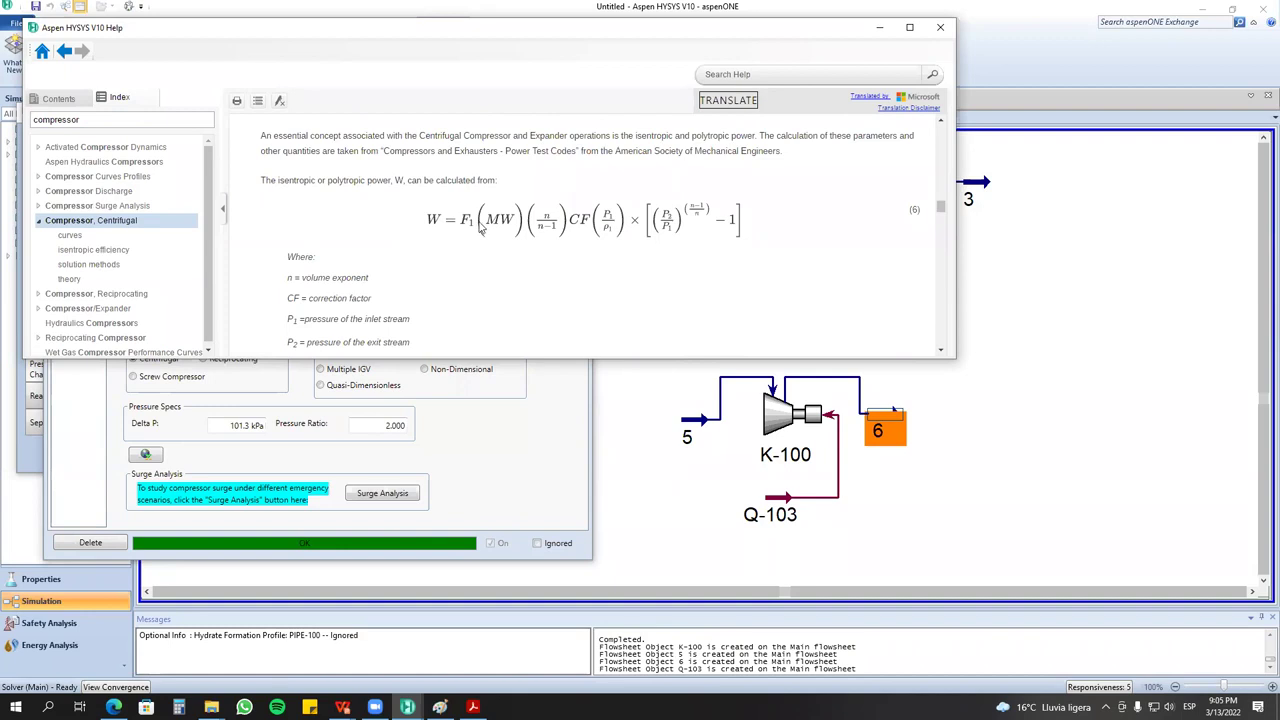
scroll(509, 218, "down", 2)
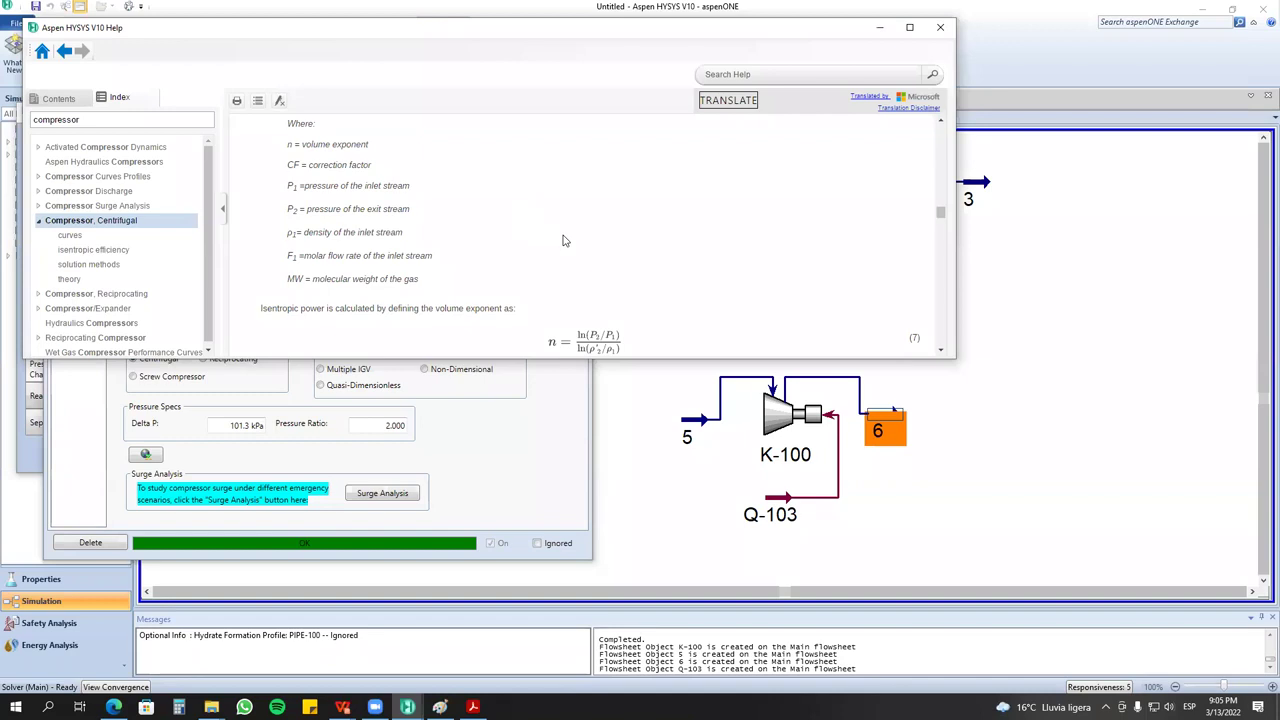
scroll(563, 240, "down", 2)
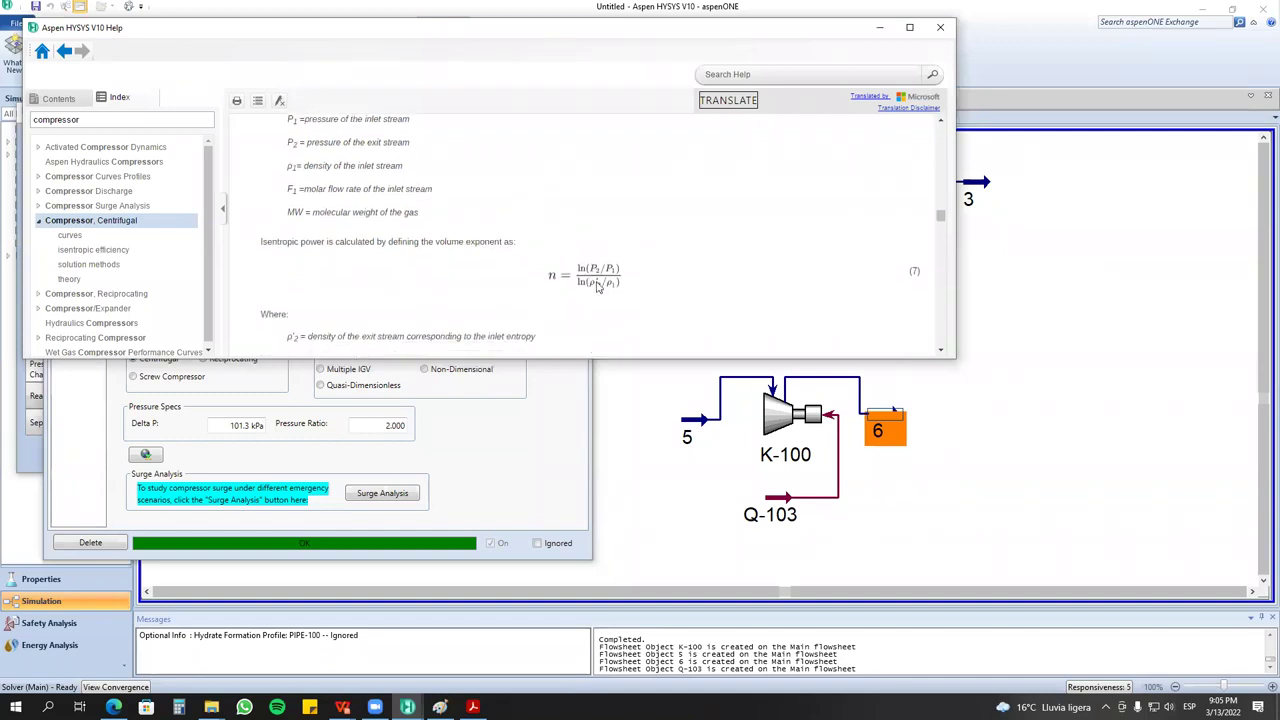
scroll(597, 287, "down", 6)
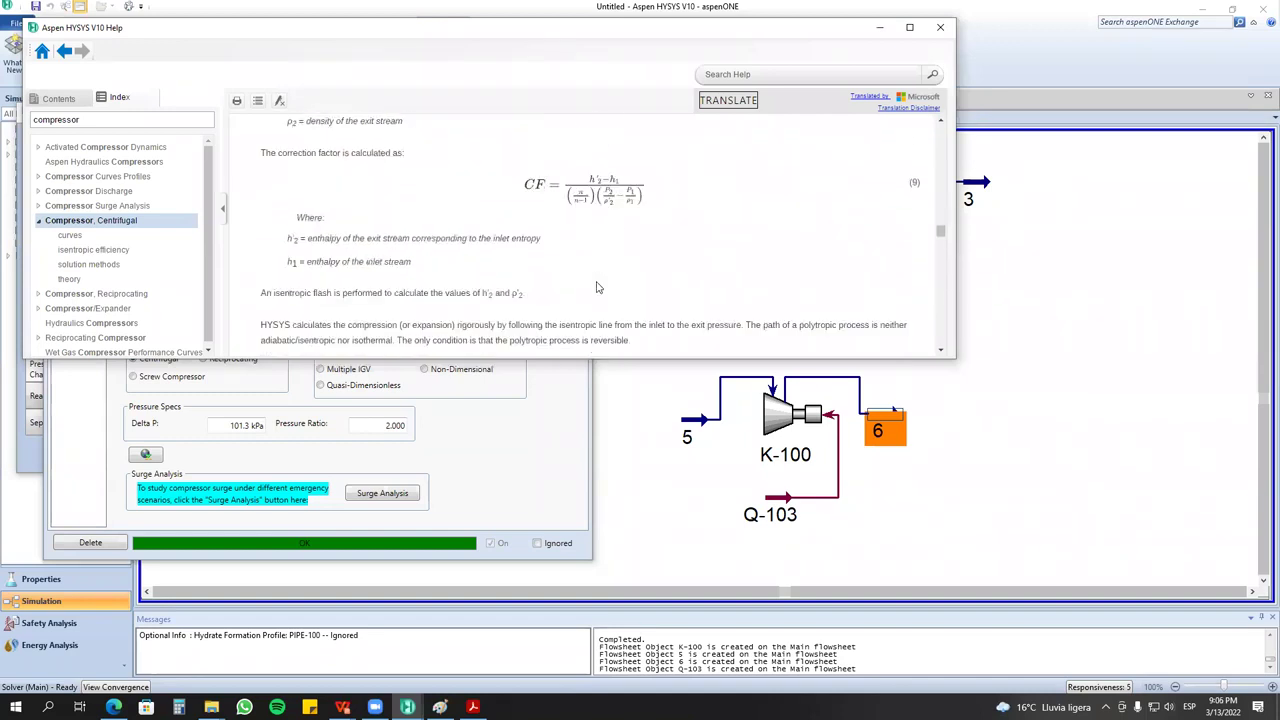
scroll(597, 287, "up", 5)
scroll(597, 287, "down", 3)
scroll(597, 287, "up", 8)
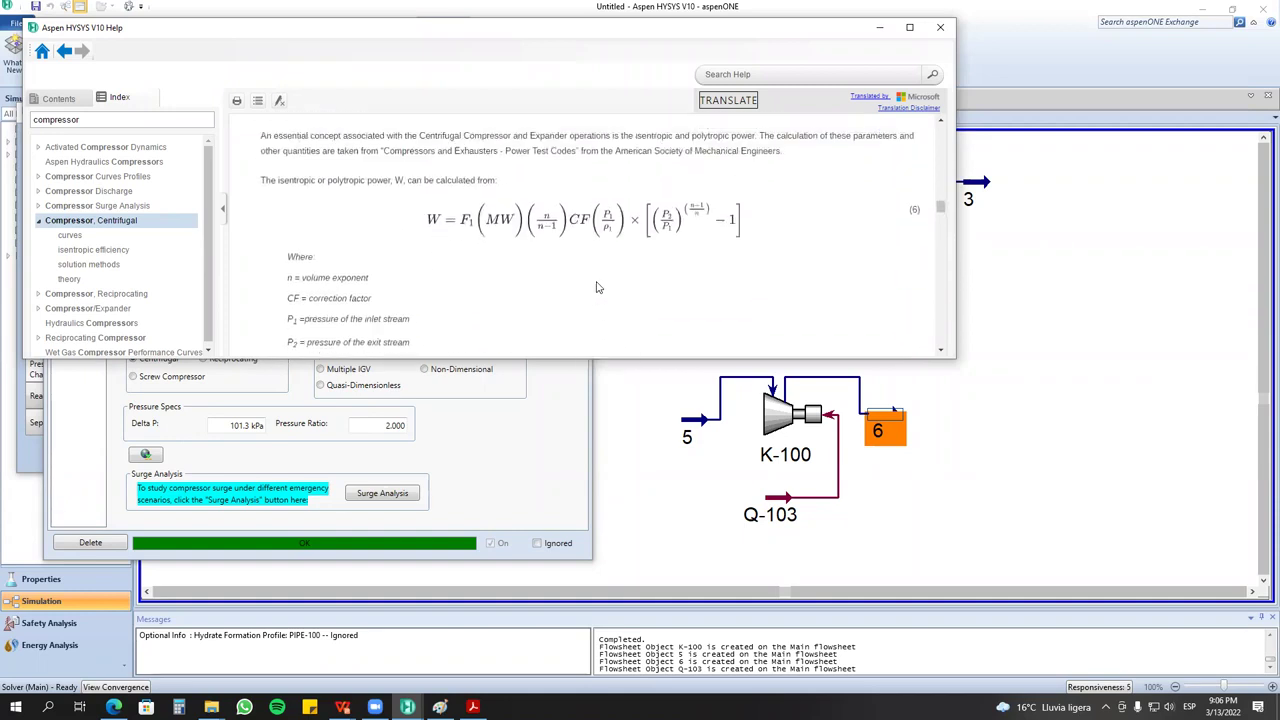
scroll(580, 247, "down", 3)
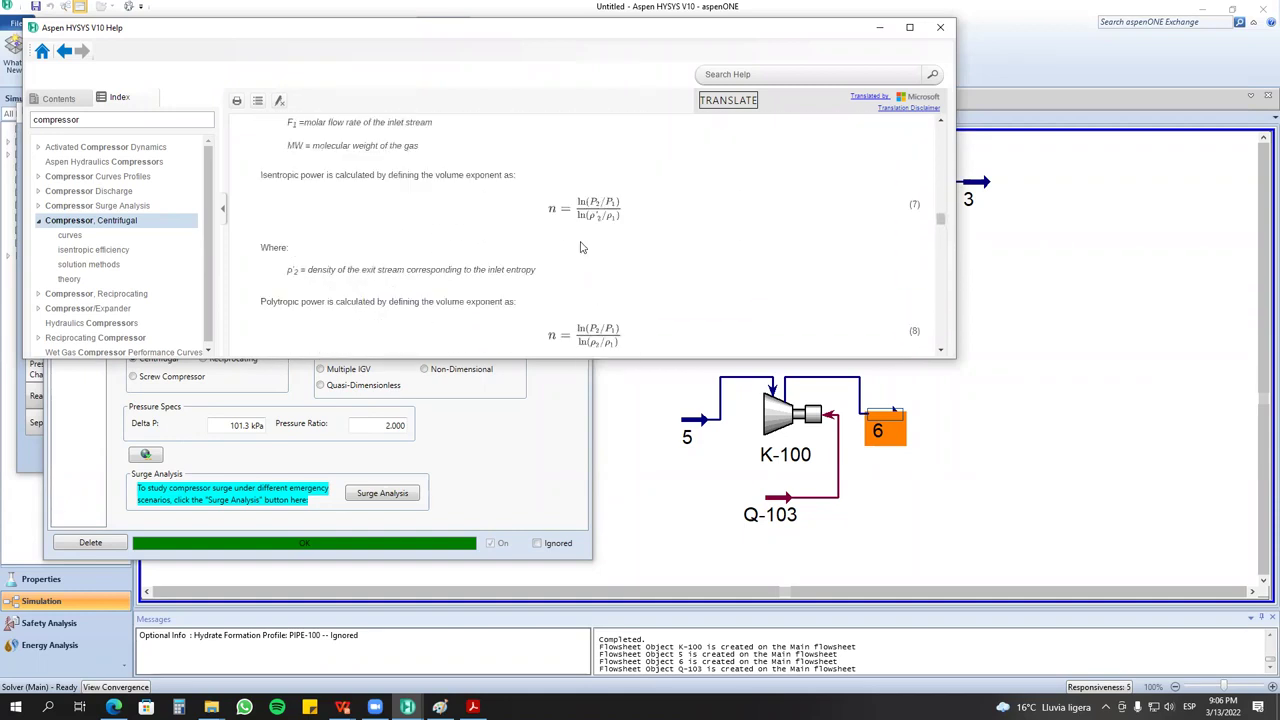
scroll(583, 247, "up", 3)
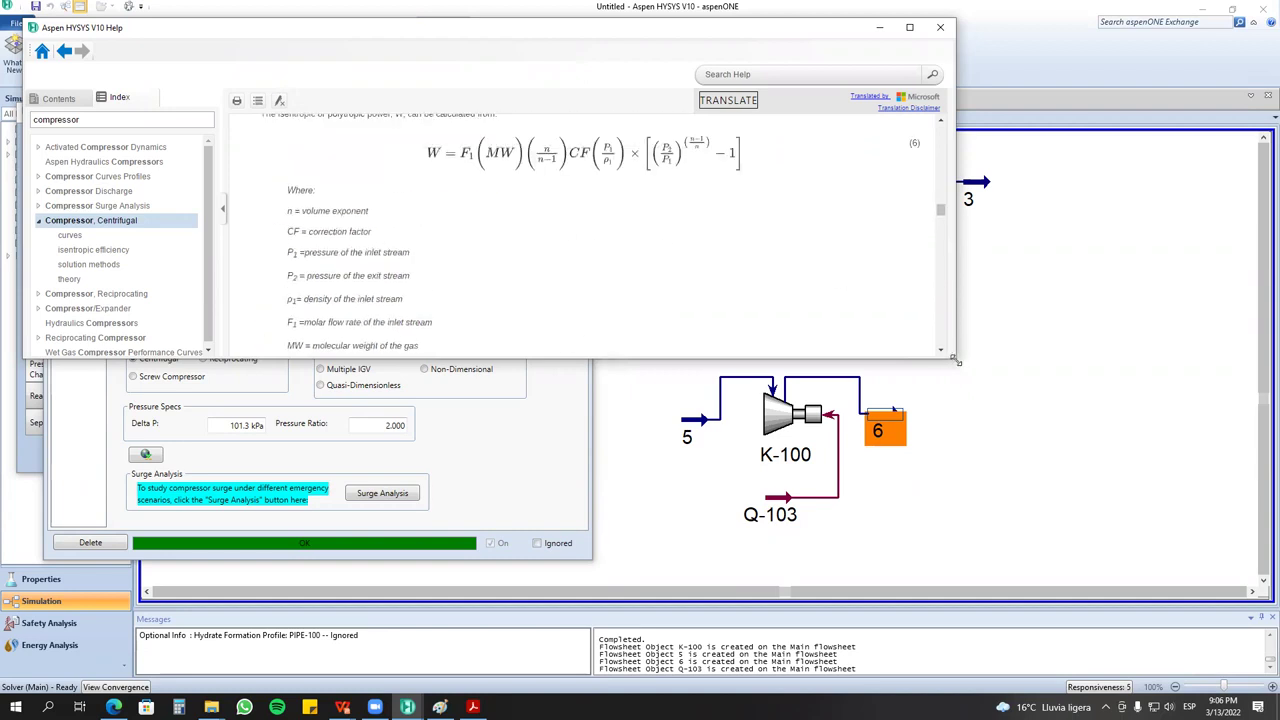
Enlarge the help window, review the volume exponent and correction factor formulas, and point out power equation 6.
left_click_drag(957, 361, 1049, 453)
scroll(636, 345, "down", 3)
scroll(634, 346, "down", 3)
scroll(634, 346, "up", 3)
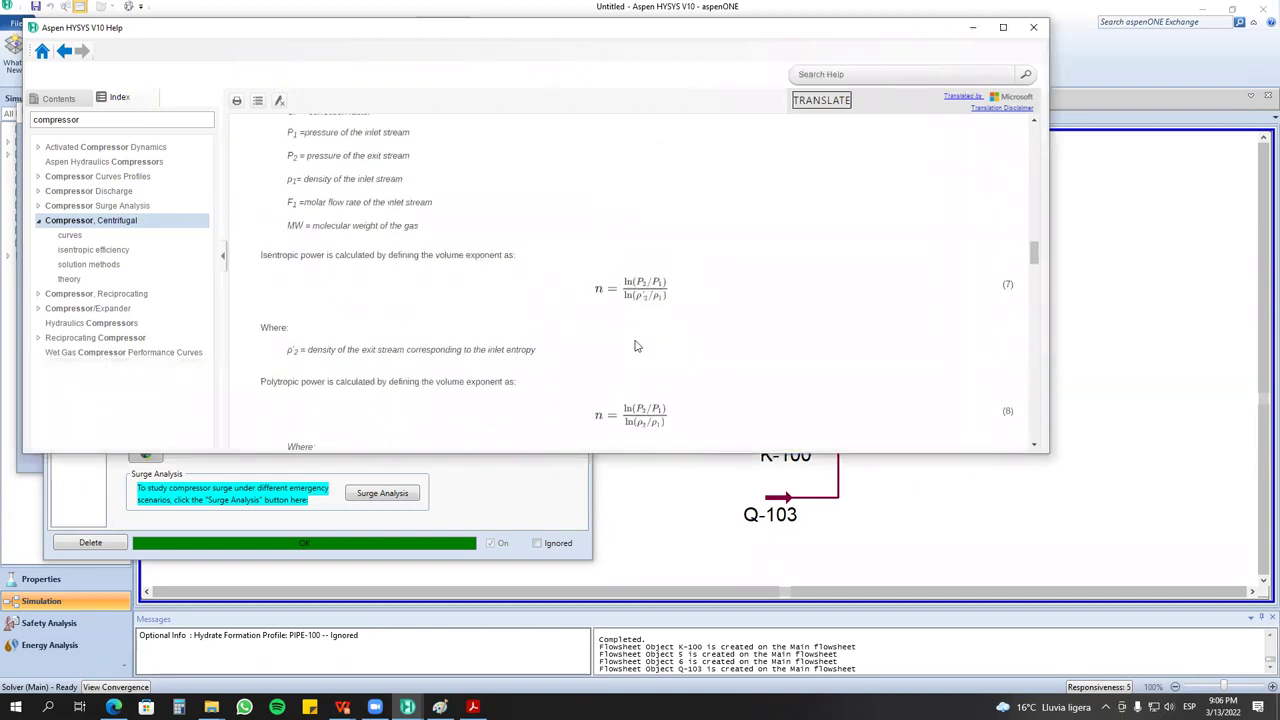
scroll(636, 340, "down", 2)
scroll(659, 352, "down", 3)
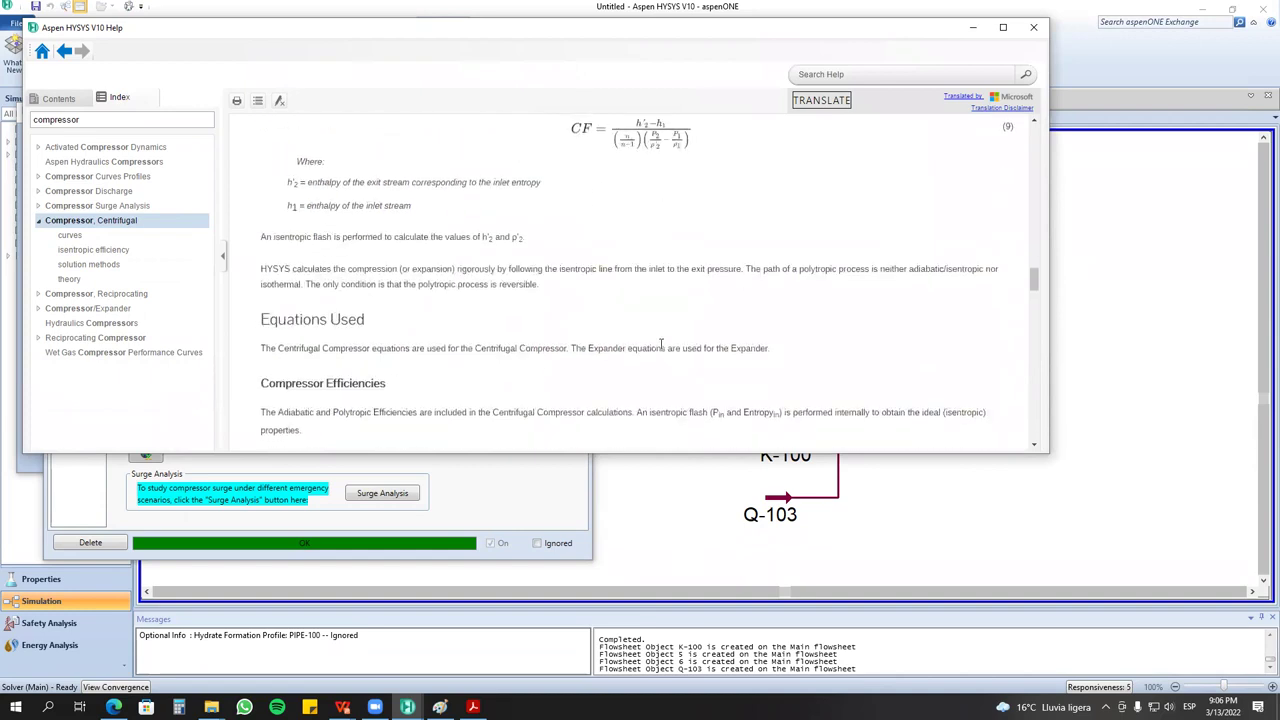
scroll(663, 346, "up", 1)
scroll(665, 345, "up", 5)
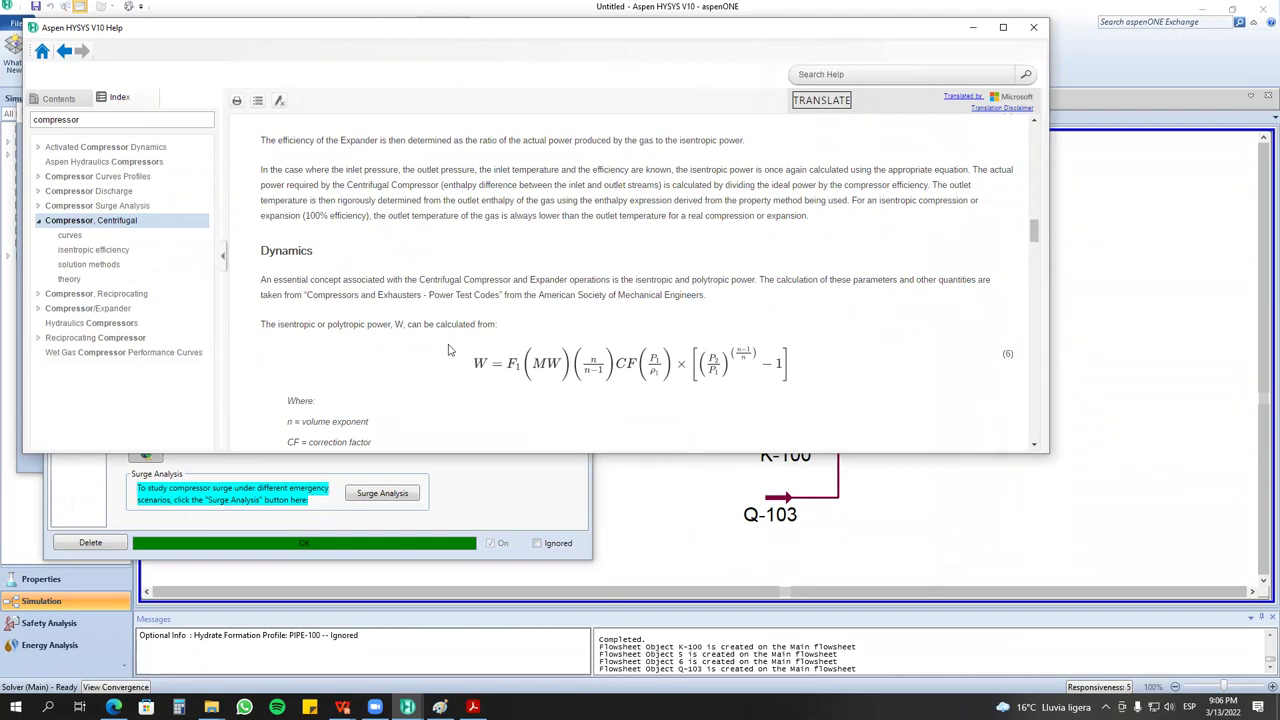
left_click_drag(448, 342, 899, 413)
left_click(630, 420)
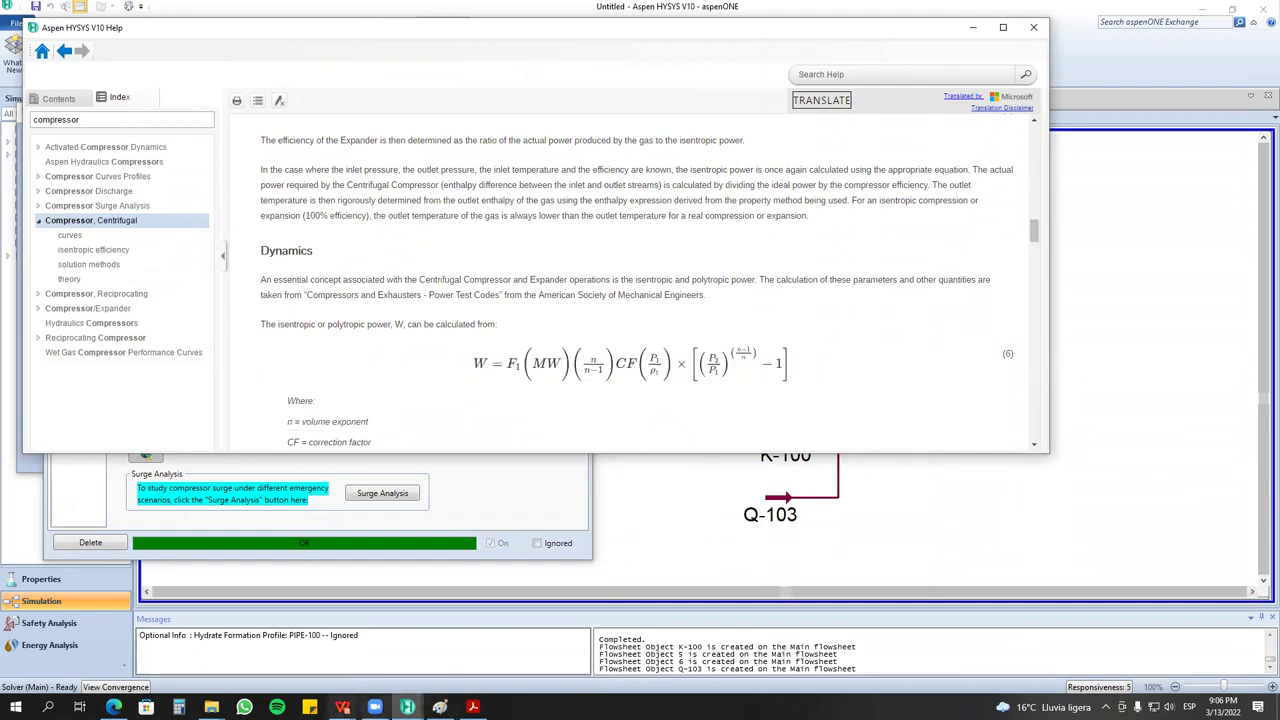
Switch to the PDF to compare its equation 4-45 with the help's, and return to HYSYS with the help window minimized.
mouse_move(343, 707)
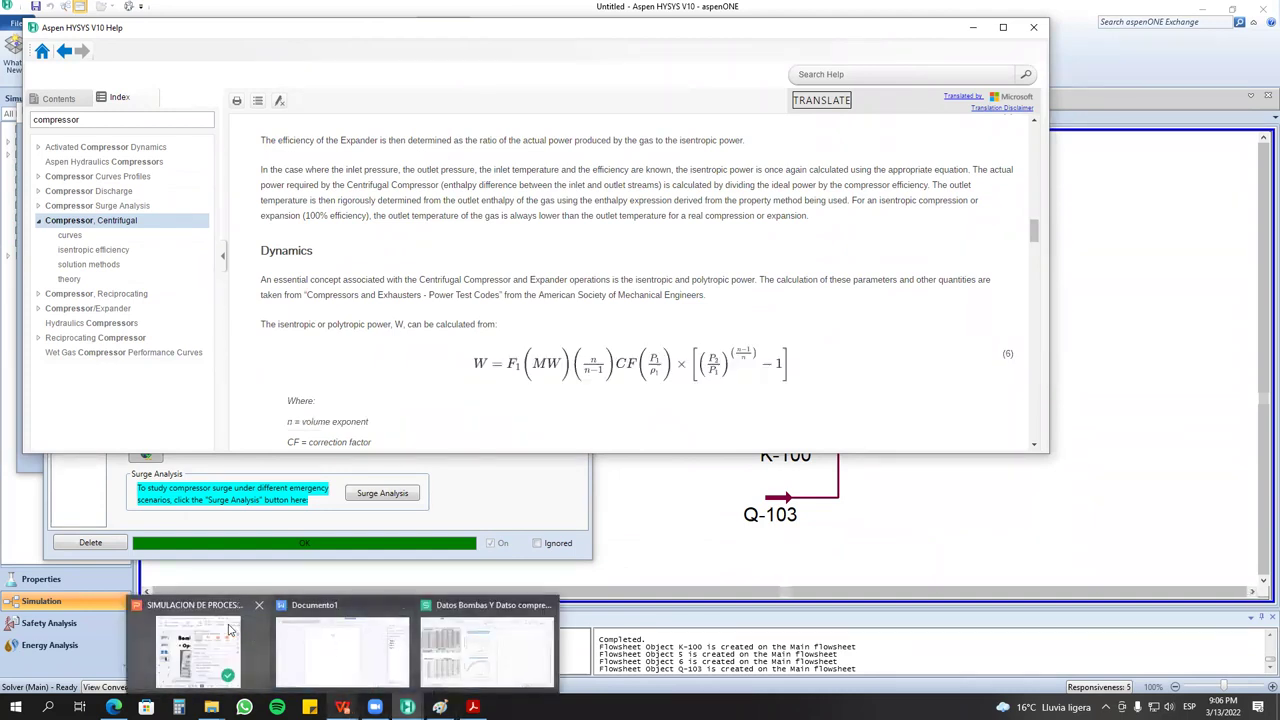
left_click(473, 707)
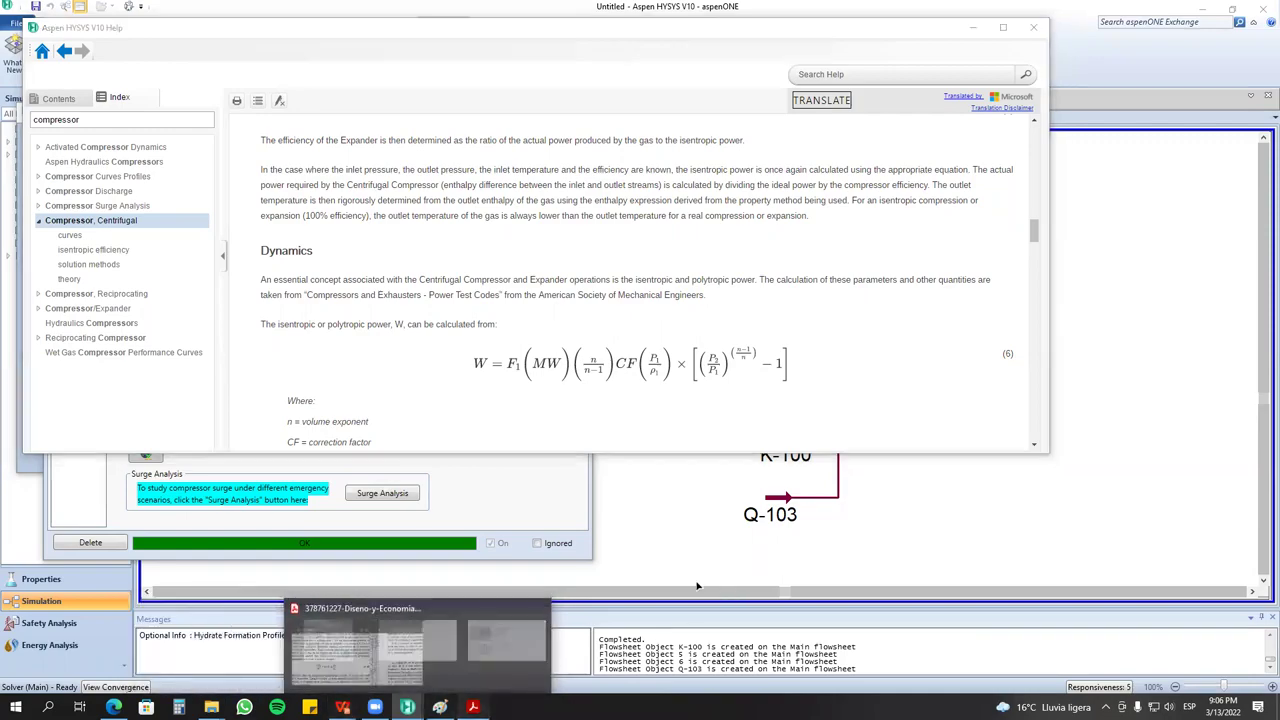
left_click(693, 580)
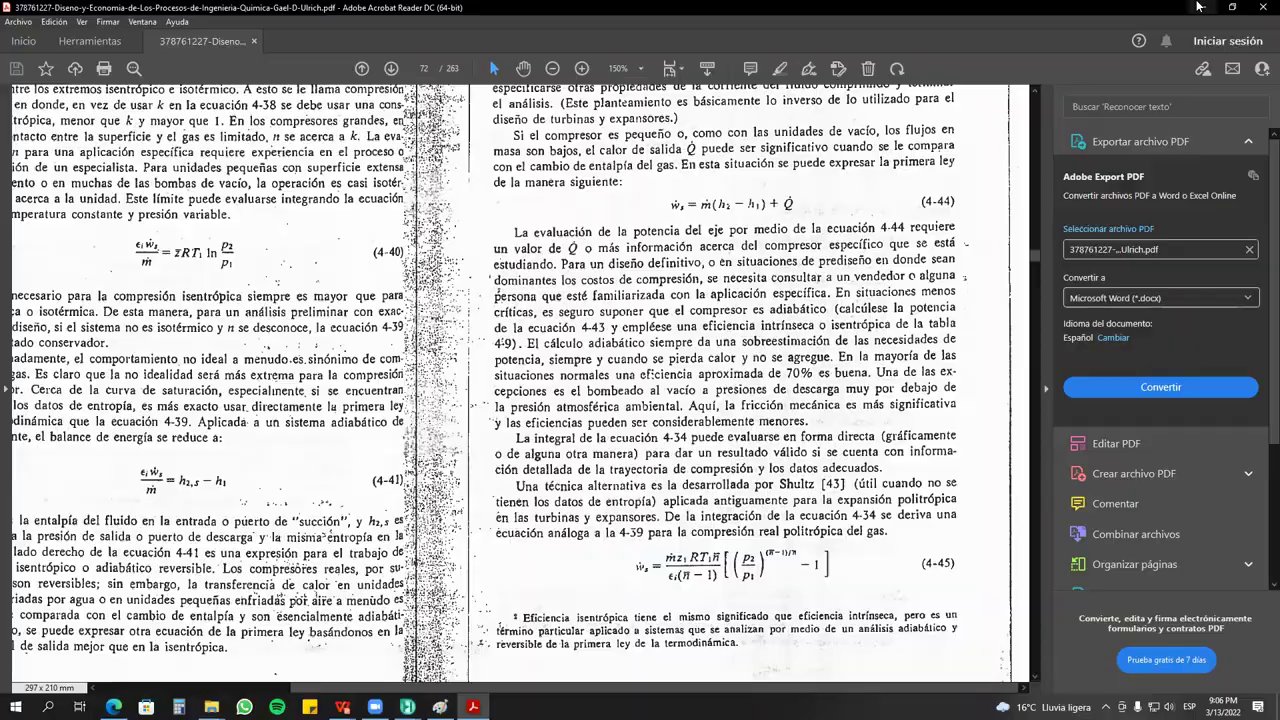
key("alt+Tab")
left_click(972, 27)
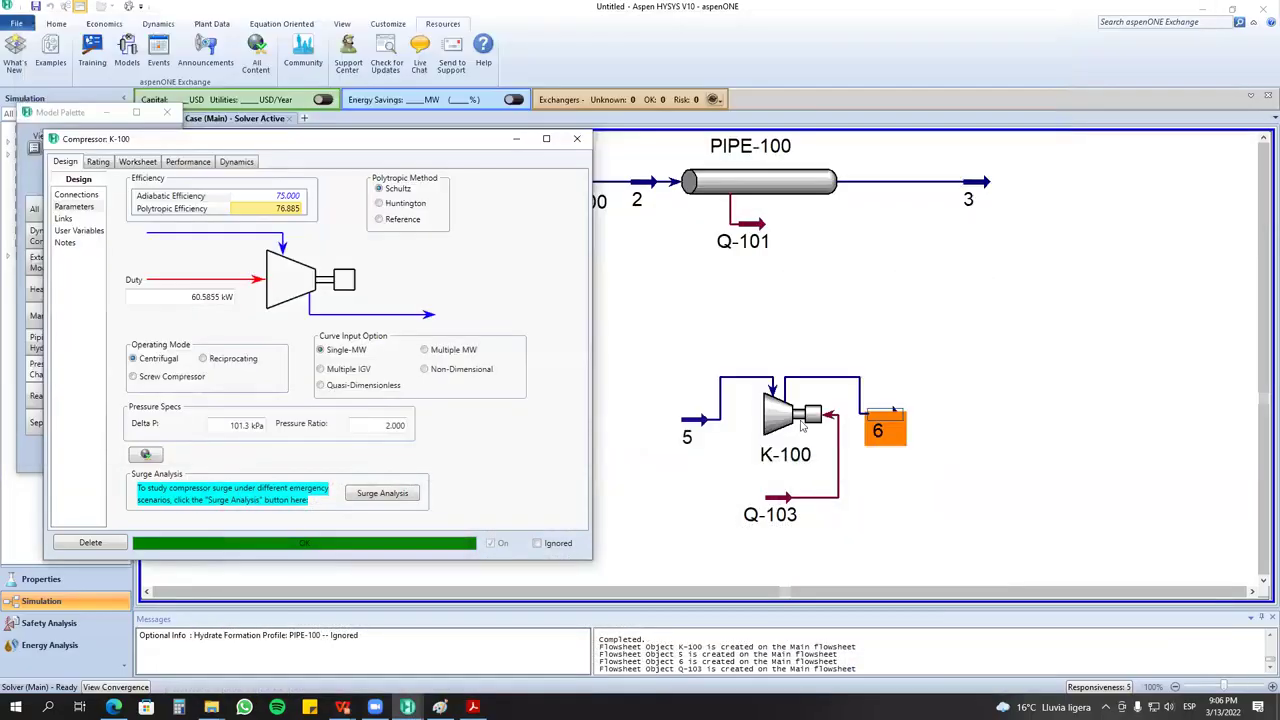
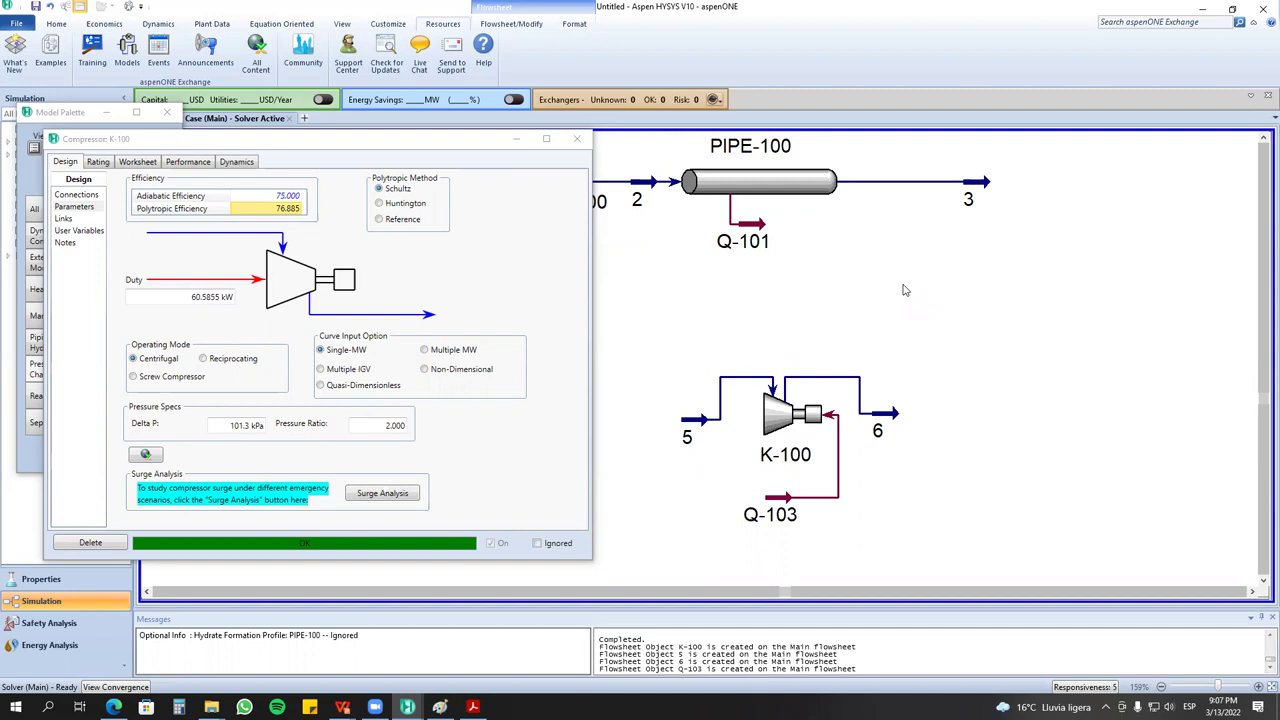
Try the Huntington and Reference polytropic methods for compressor K-100, and set the method back to Schultz.
left_click(392, 204)
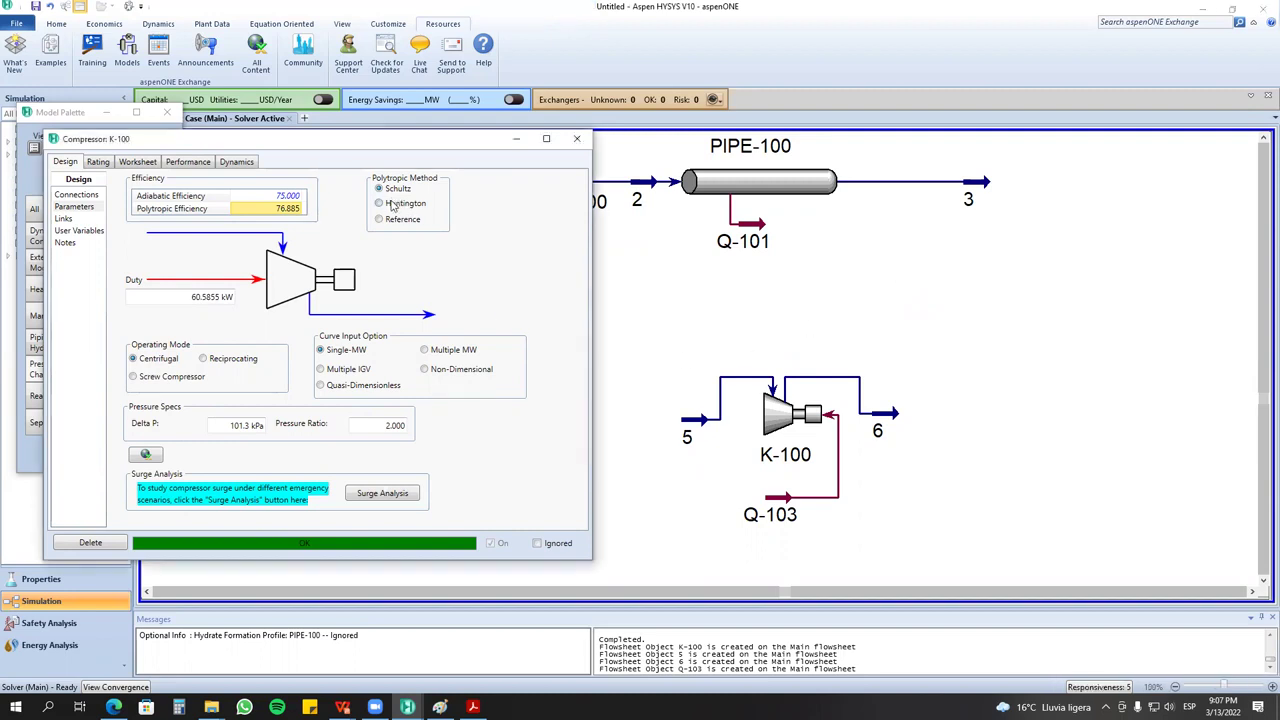
left_click(393, 220)
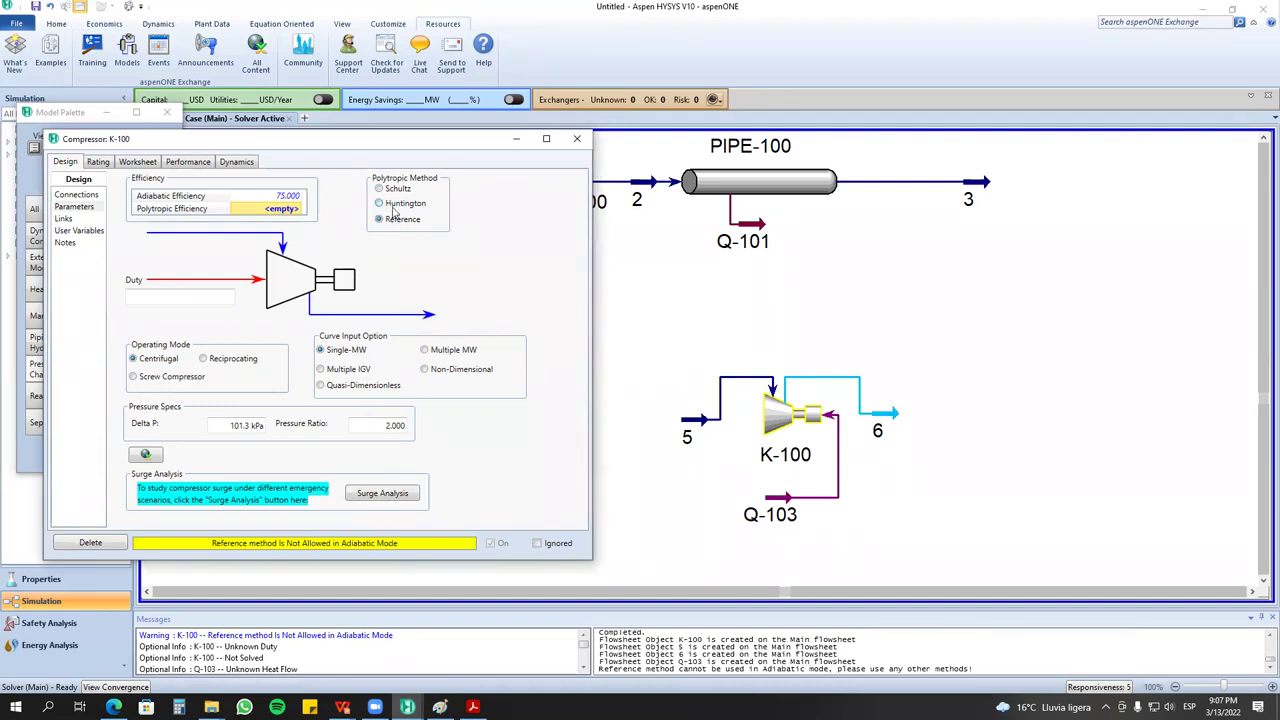
left_click(392, 205)
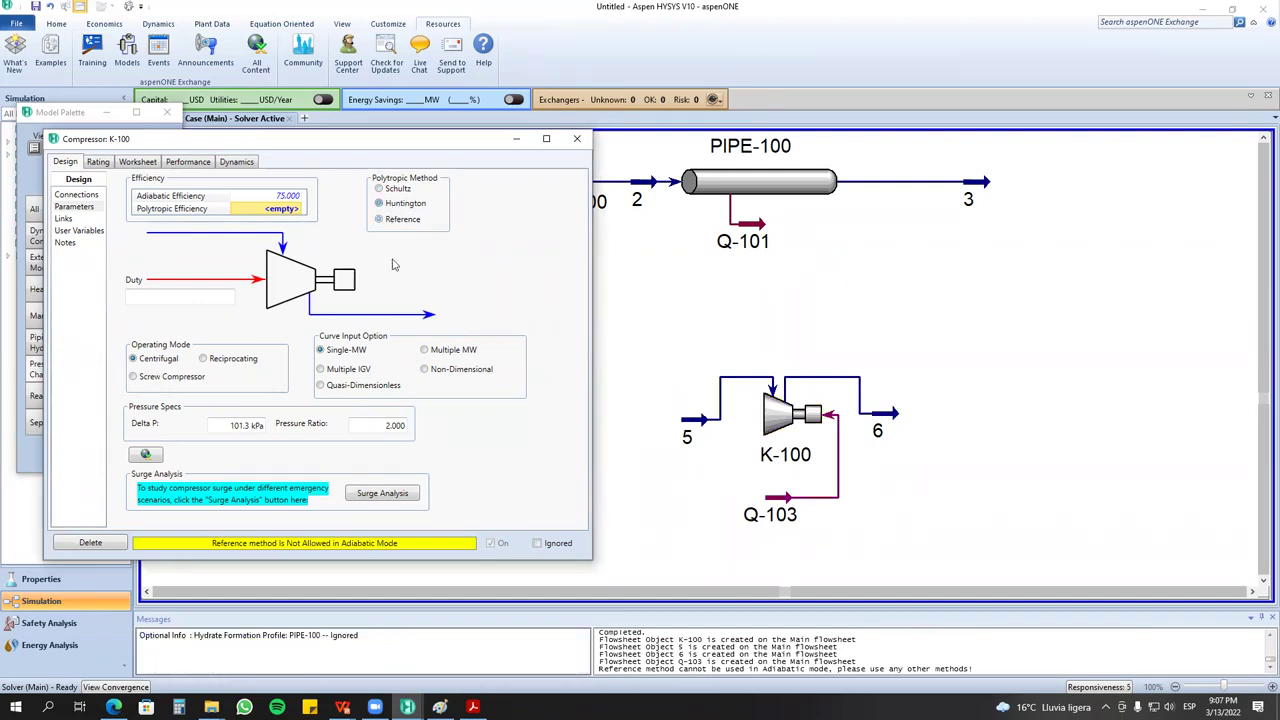
left_click(386, 190)
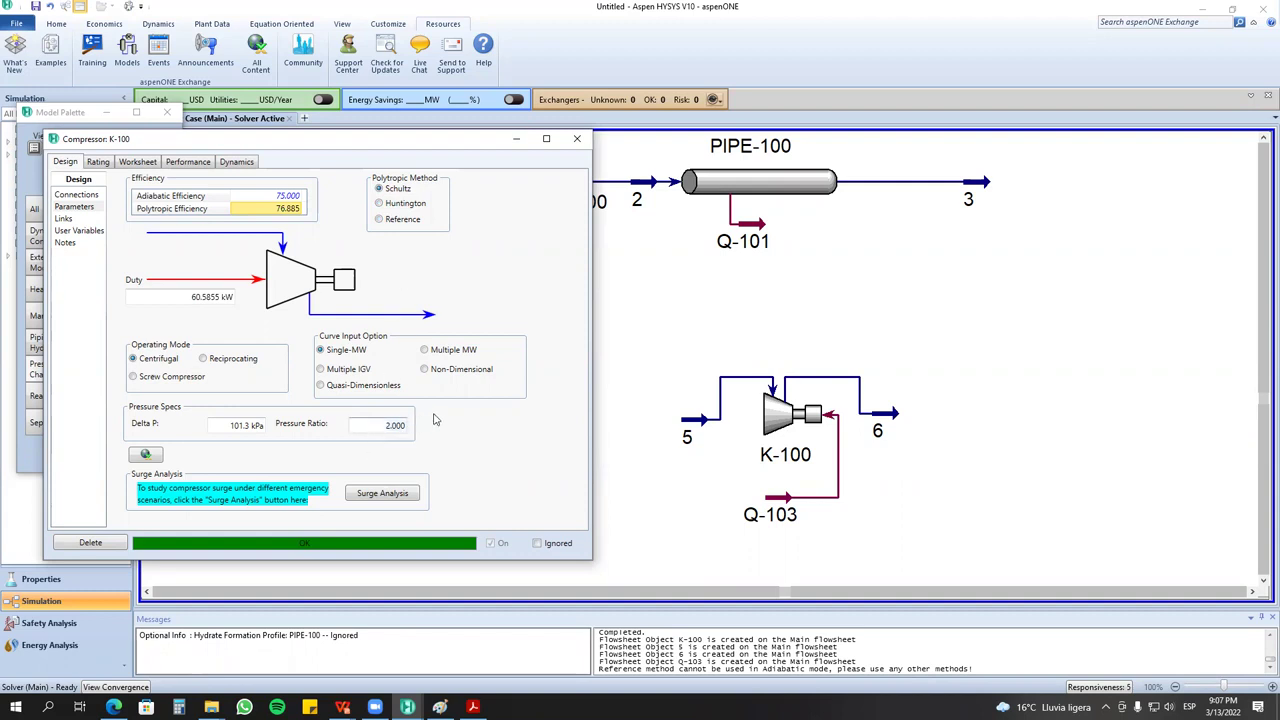
Add a performance curve in K-100's rating settings and look over its volume flow, head and efficiency columns.
left_click(98, 162)
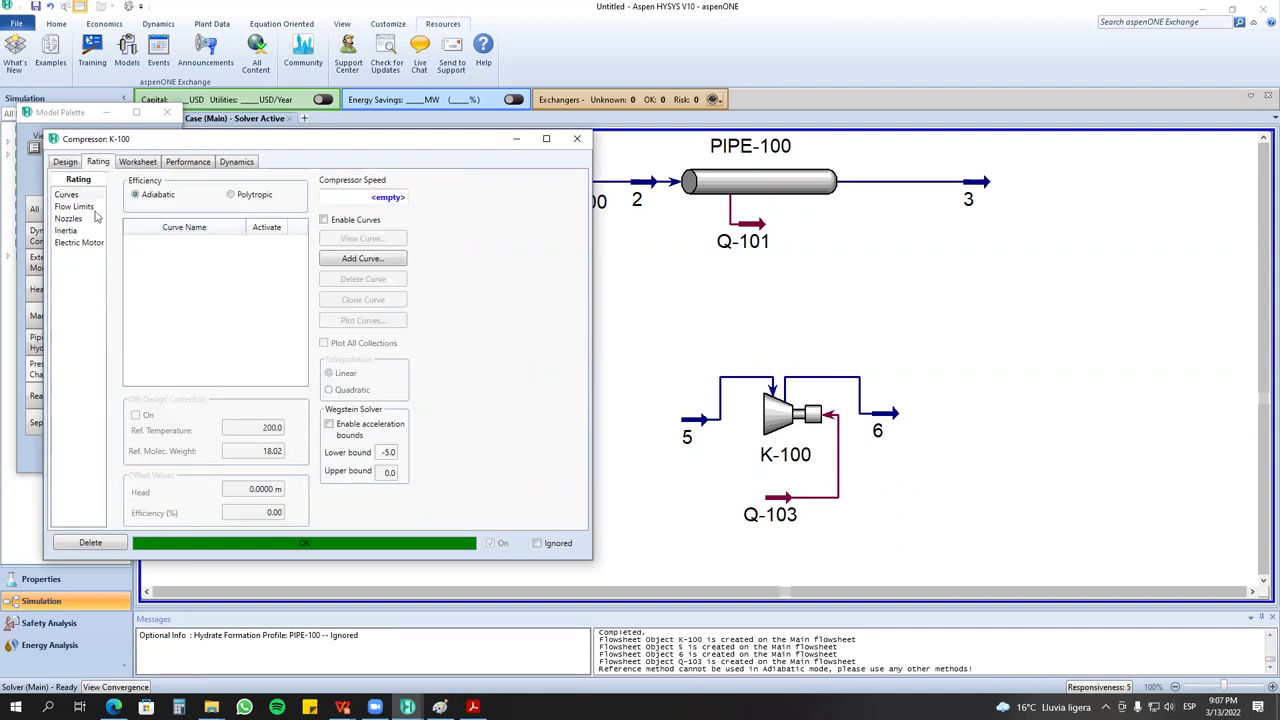
left_click(362, 258)
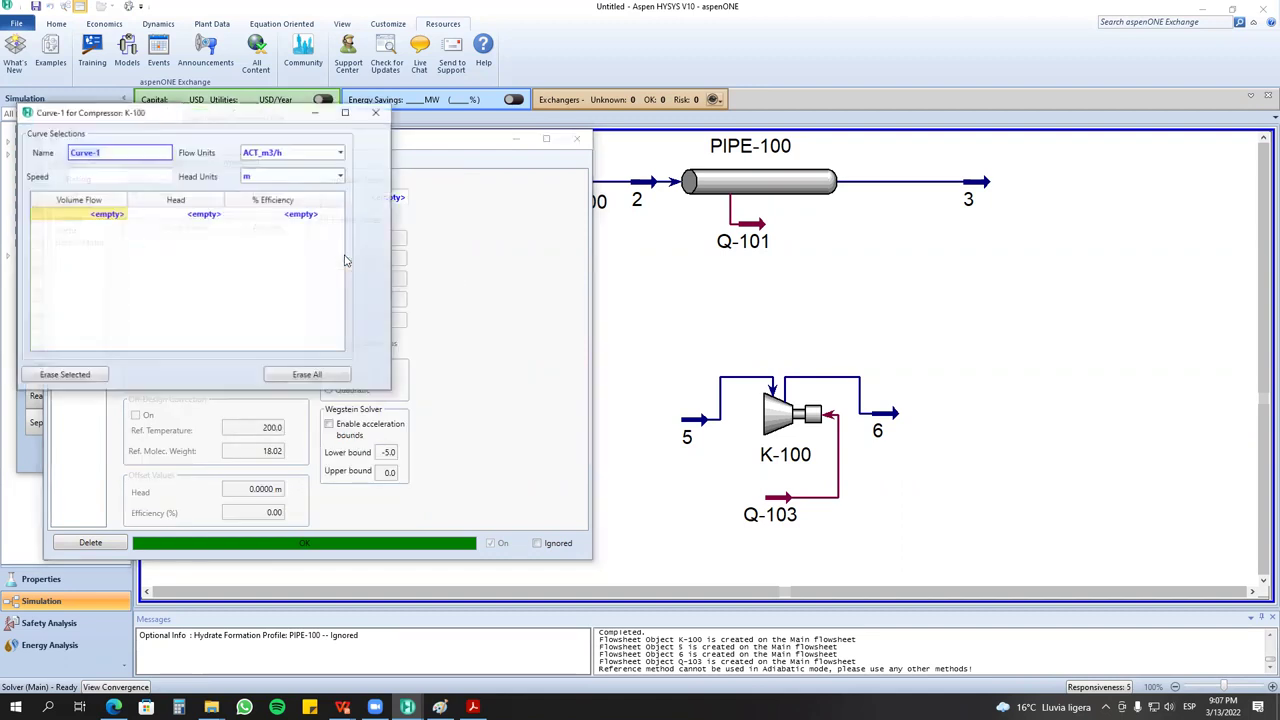
left_click_drag(218, 117, 488, 171)
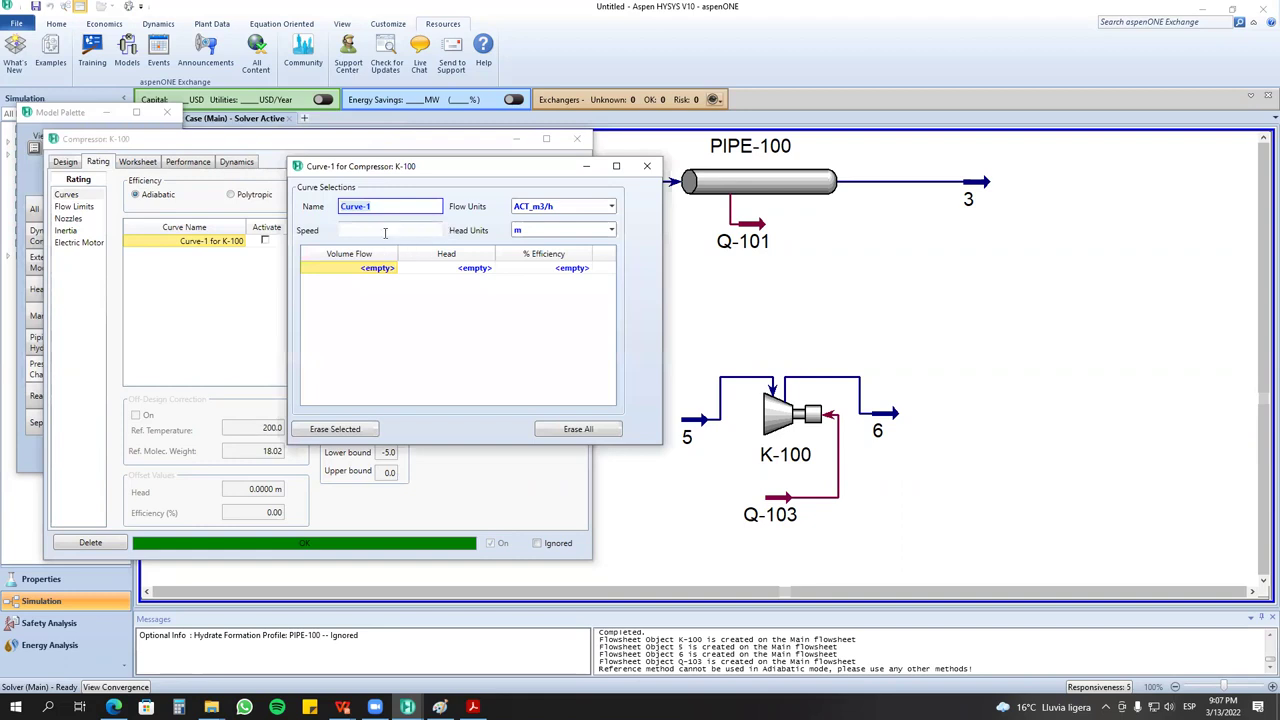
left_click(371, 269)
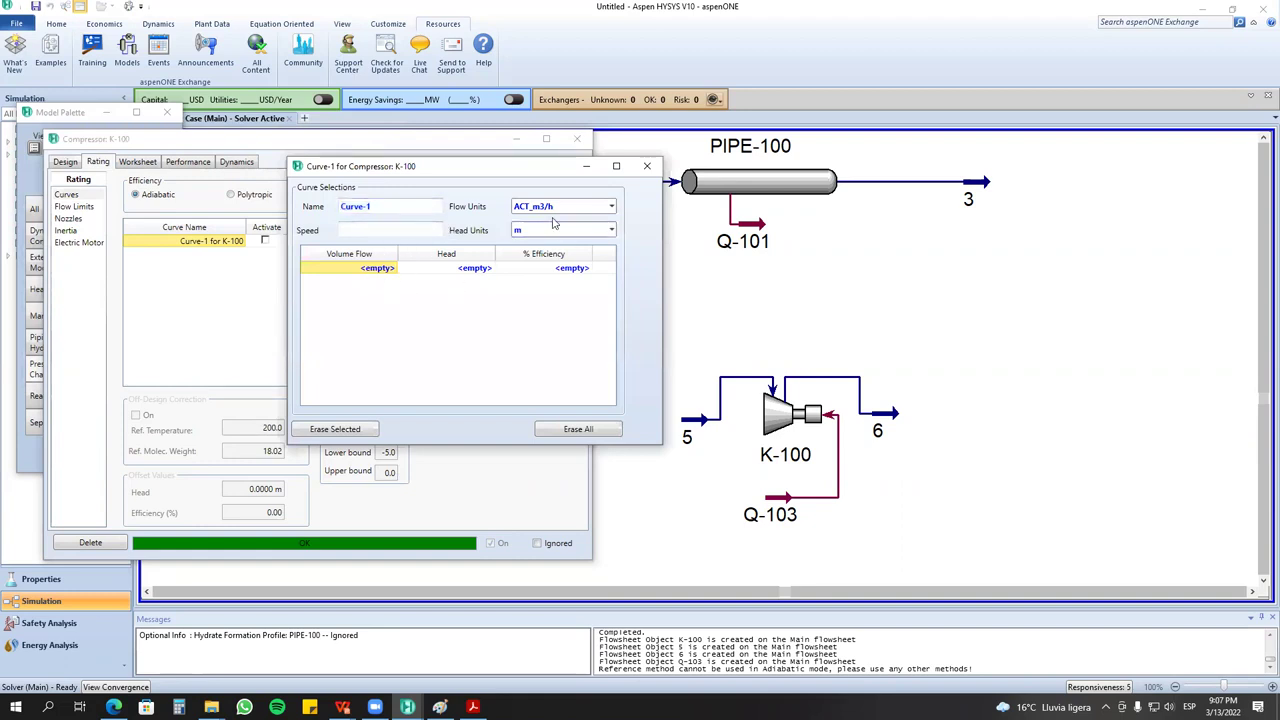
left_click(479, 271)
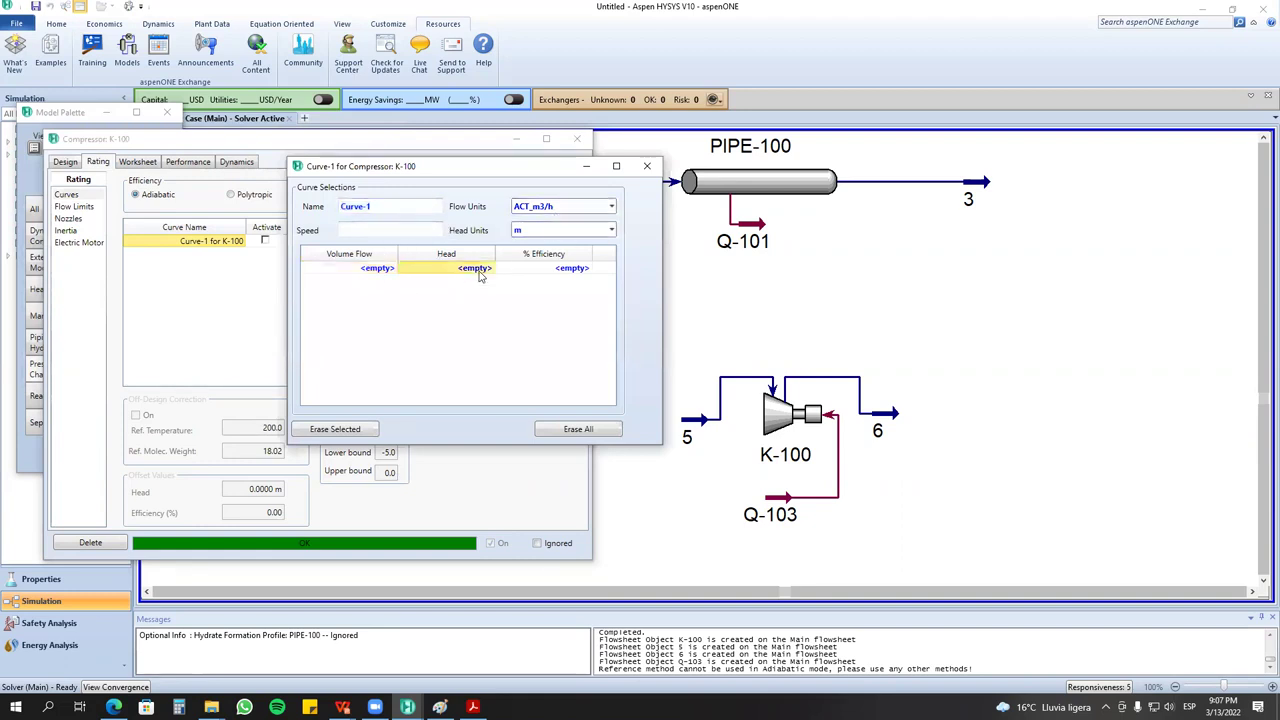
left_click(545, 271)
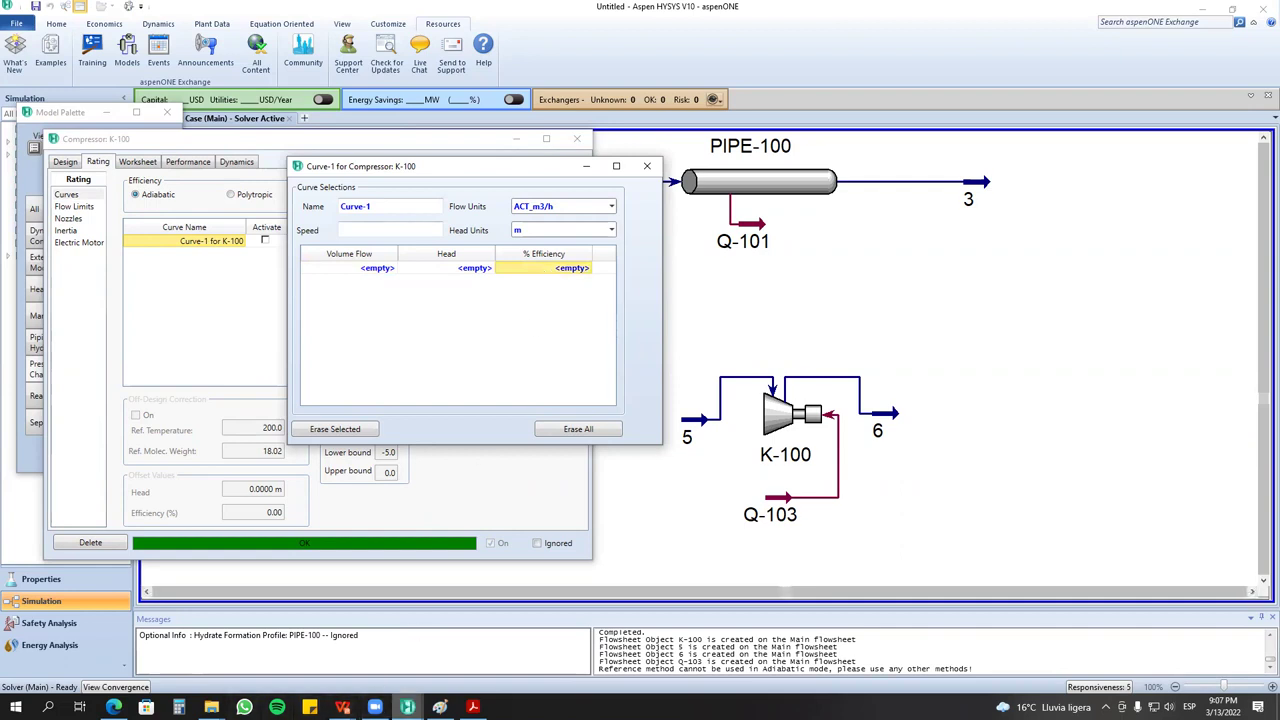
Close the open Aspen HYSYS help, material stream 6 and compressor K-100 windows.
mouse_move(411, 701)
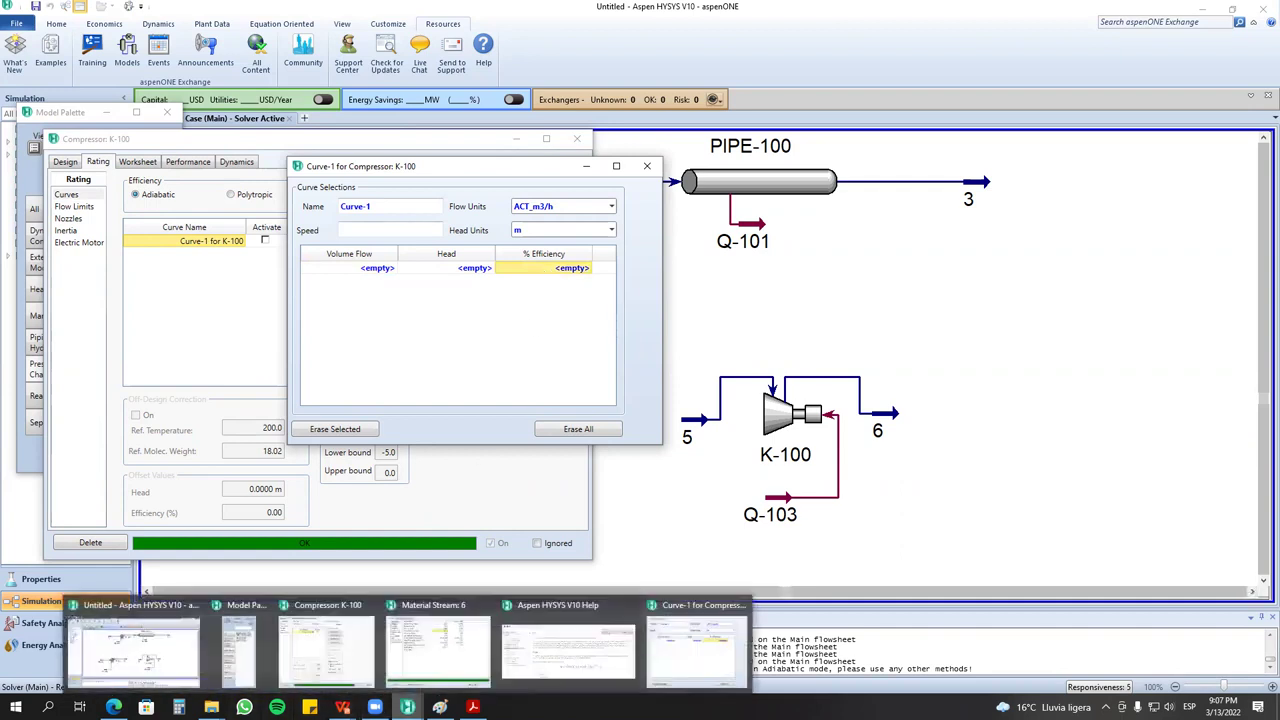
left_click(631, 606)
left_click(559, 606)
left_click(498, 606)
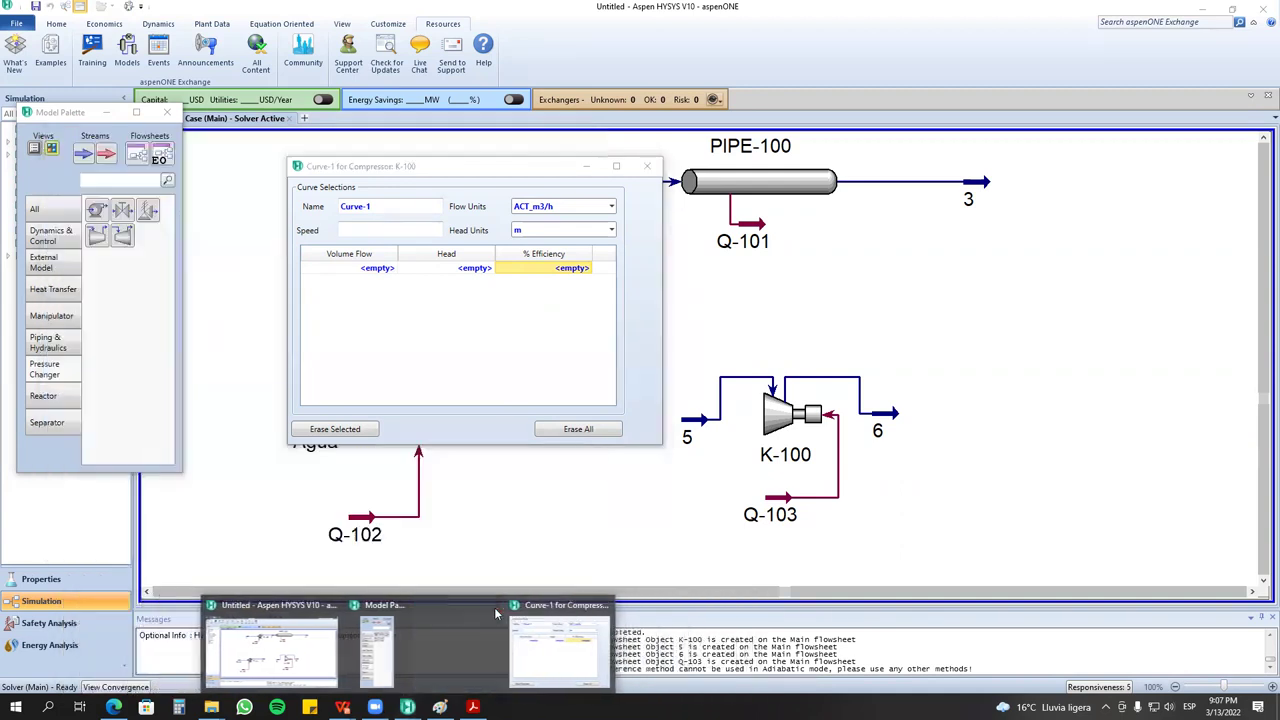
mouse_move(375, 706)
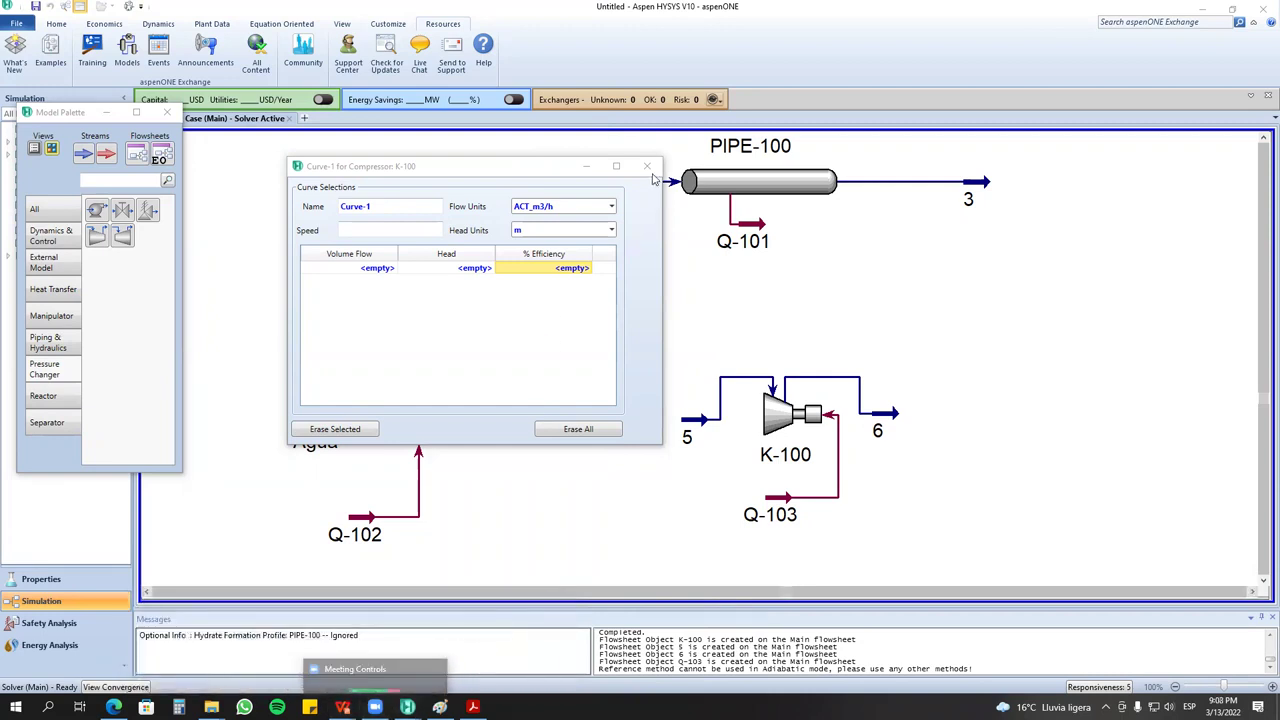
Reopen compressor K-100 from the flowsheet and open Curve-1 for editing.
left_click(770, 425)
double_click(770, 425)
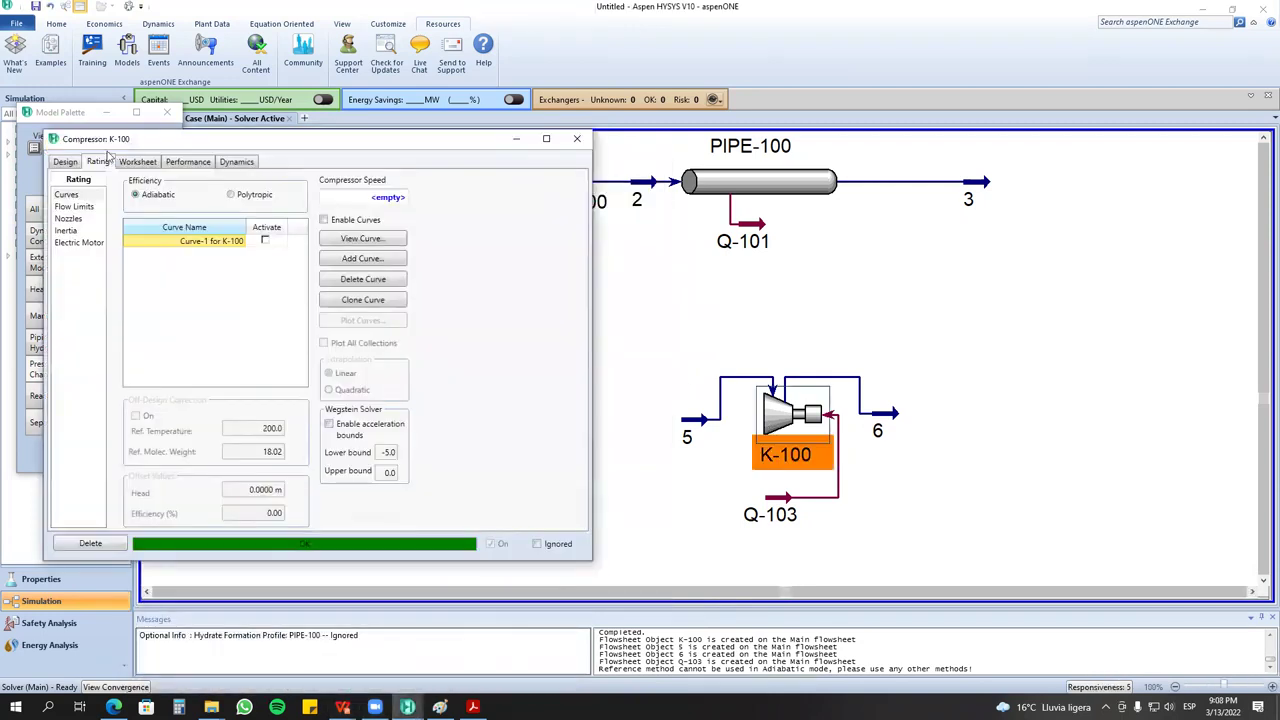
double_click(222, 249)
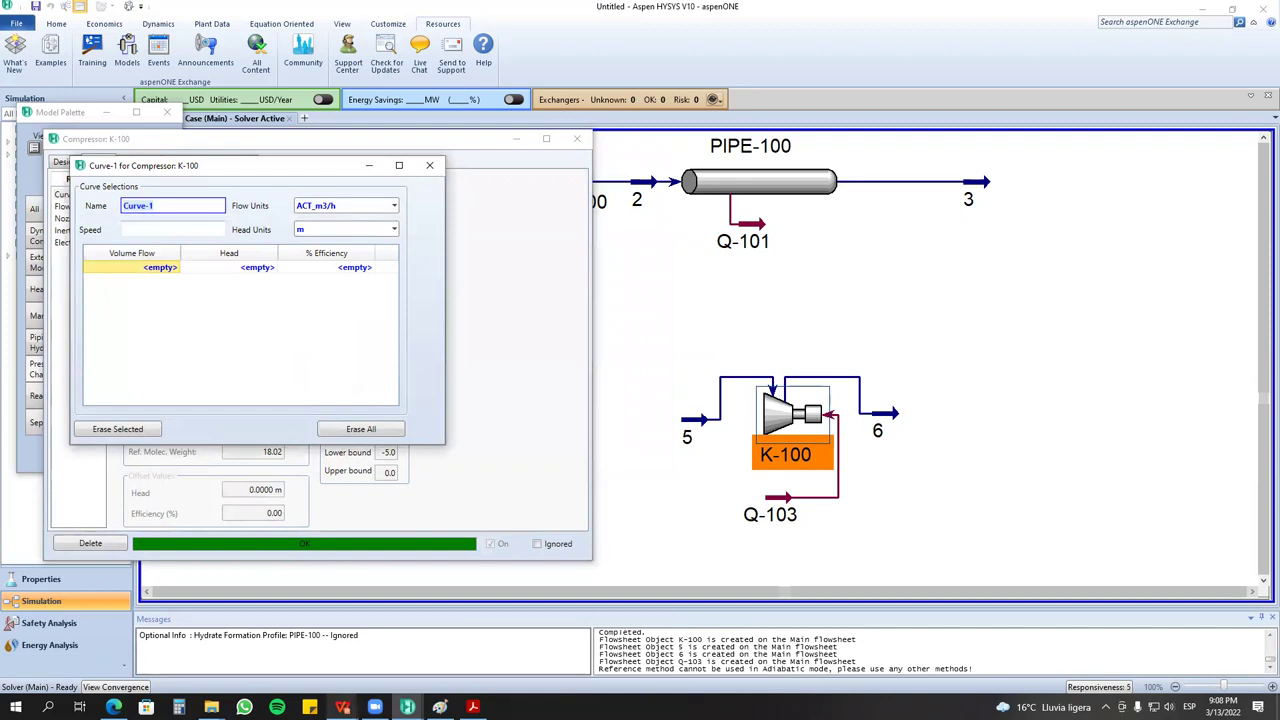
Switch to the WPS spreadsheet and copy the Curva 1 flow, head and efficiency data (A5:C9) from the CURVAS DE RENDIMIENTO K-100 sheet.
mouse_move(343, 706)
left_click(463, 648)
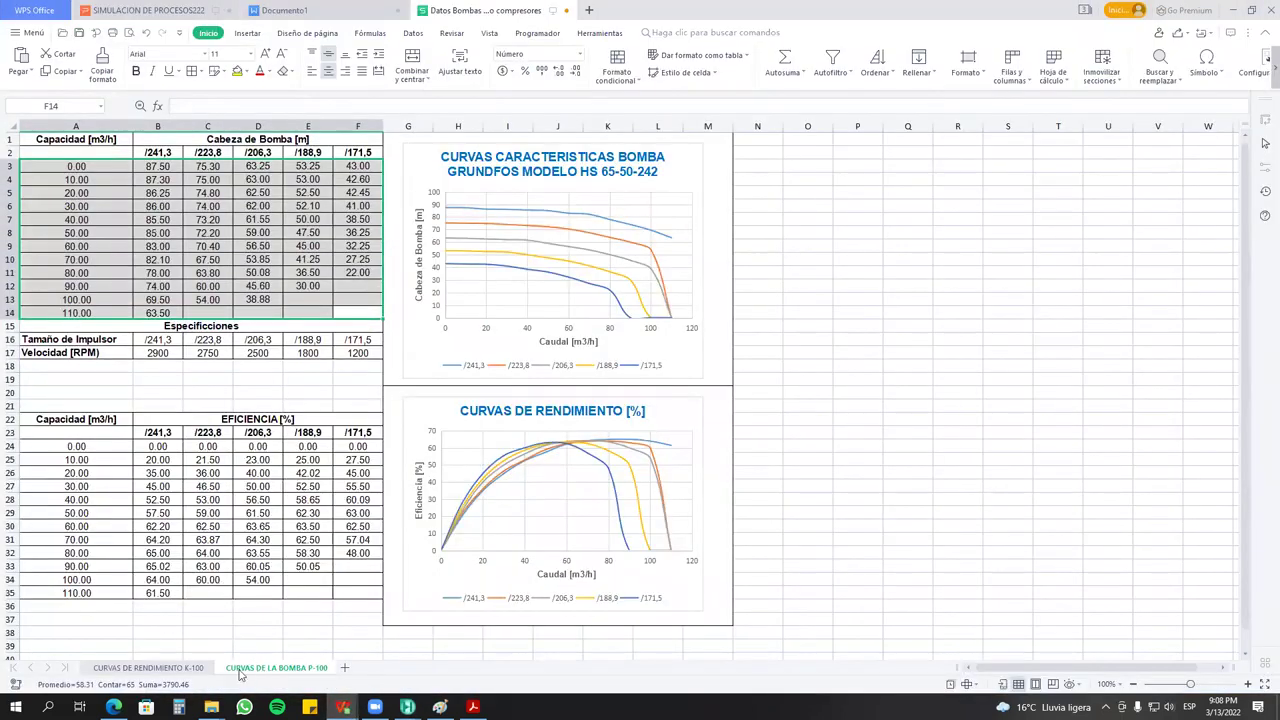
left_click(148, 667)
left_click(154, 197)
key("shift+Down")
key("shift+Down")
key("shift+Down")
key("shift+Down")
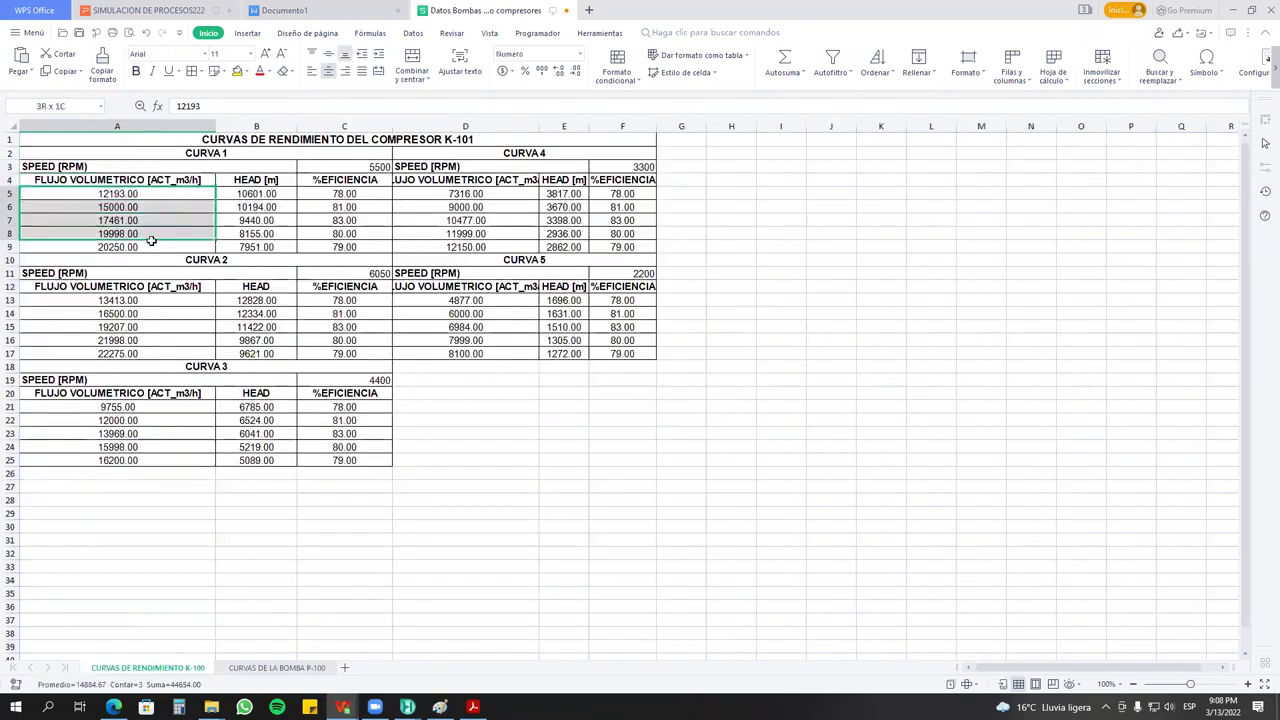
left_click_drag(155, 194, 340, 247)
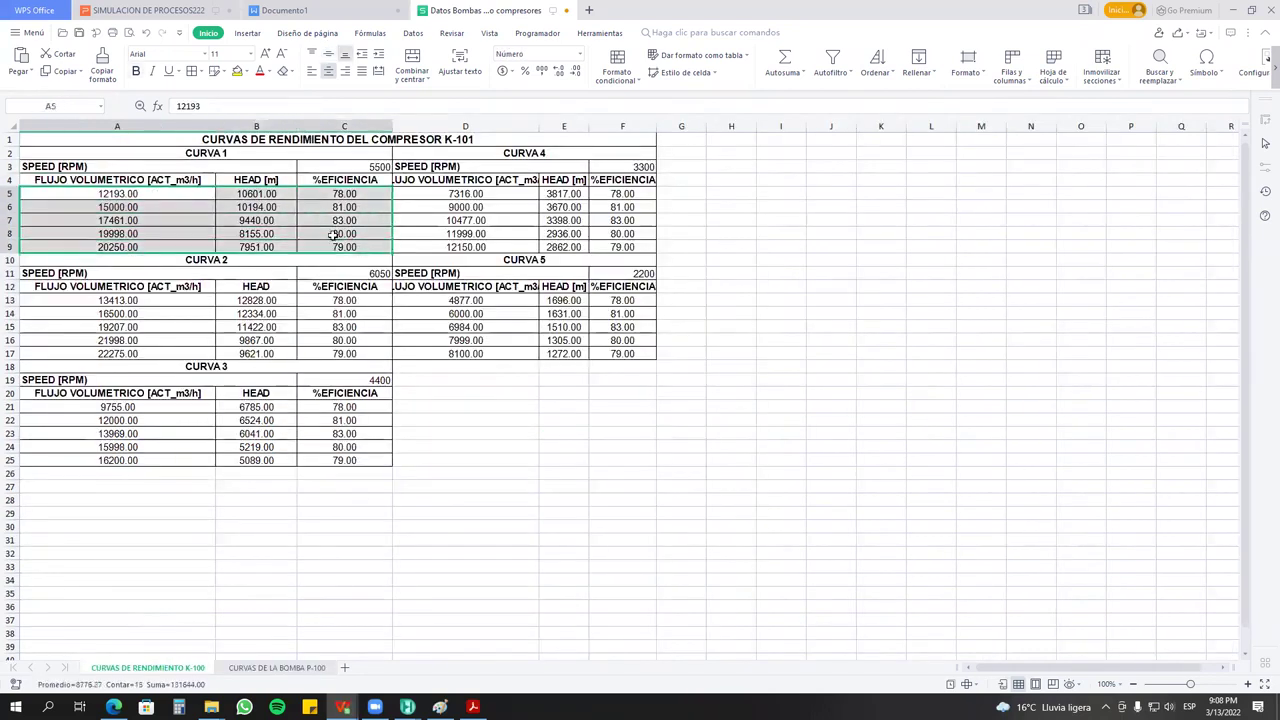
right_click(182, 196)
left_click(213, 224)
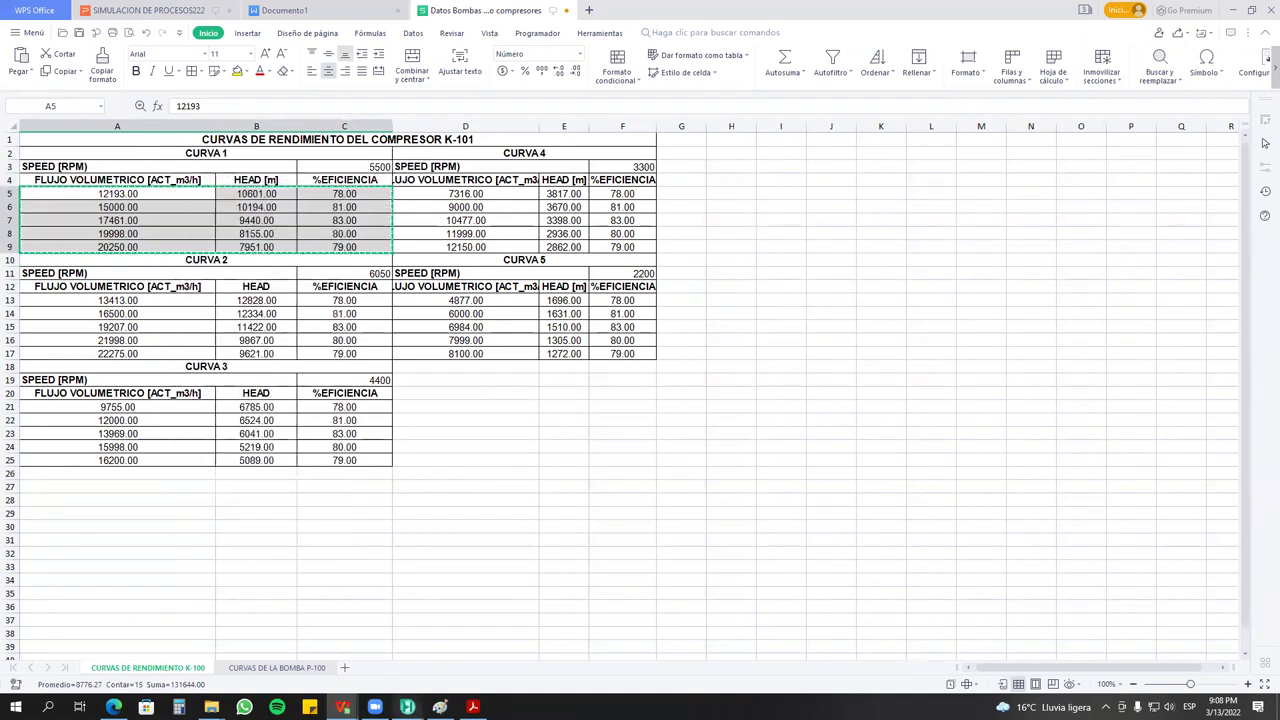
Return to Aspen HYSYS and paste the copied data into Curve-1, starting at the first volume flow cell.
mouse_move(407, 707)
left_click(566, 650)
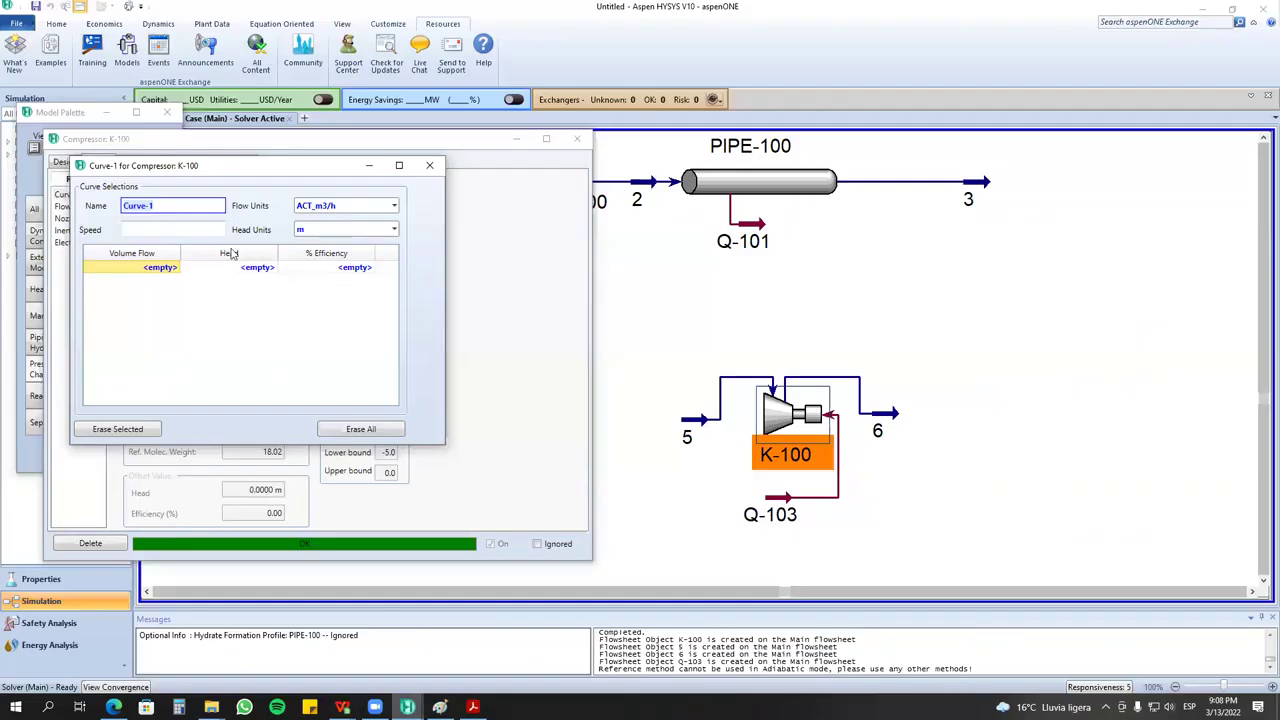
left_click(157, 270)
key("ctrl+v")
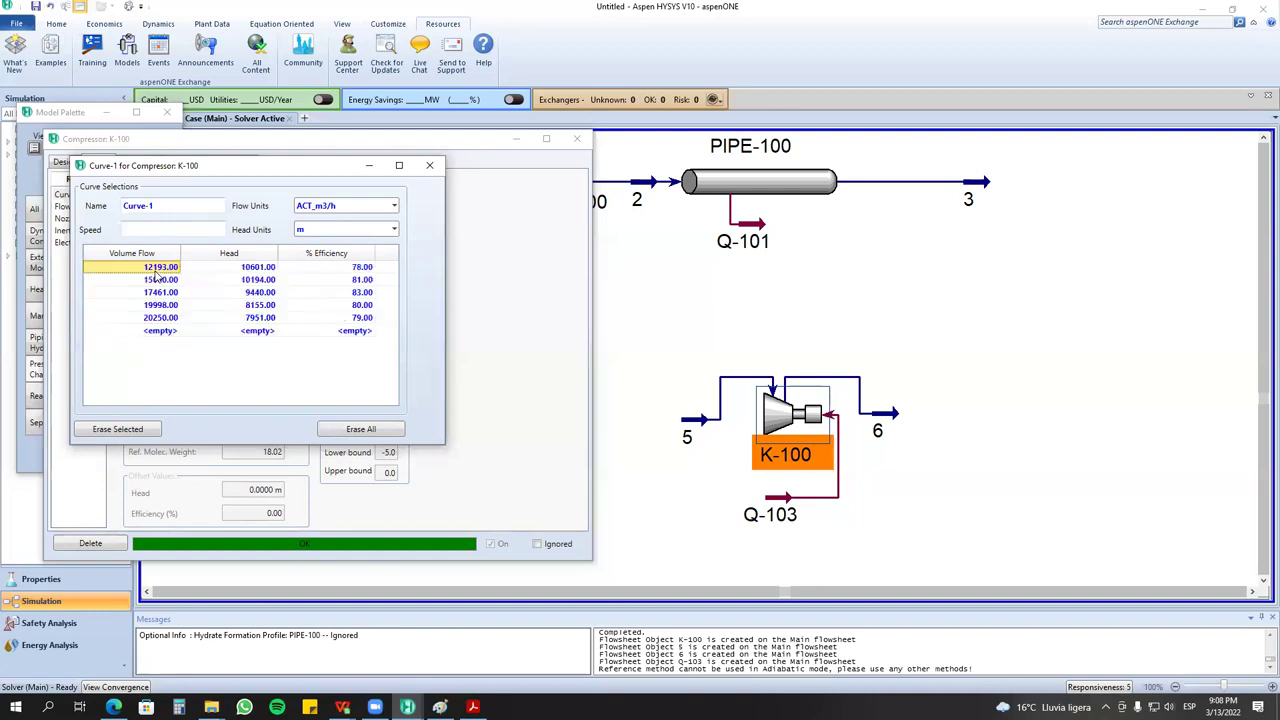
Check Curva 1's speed in the WPS spreadsheet, set Curve-1's speed to 5500 rpm in Aspen HYSYS, and close the curve.
mouse_move(342, 707)
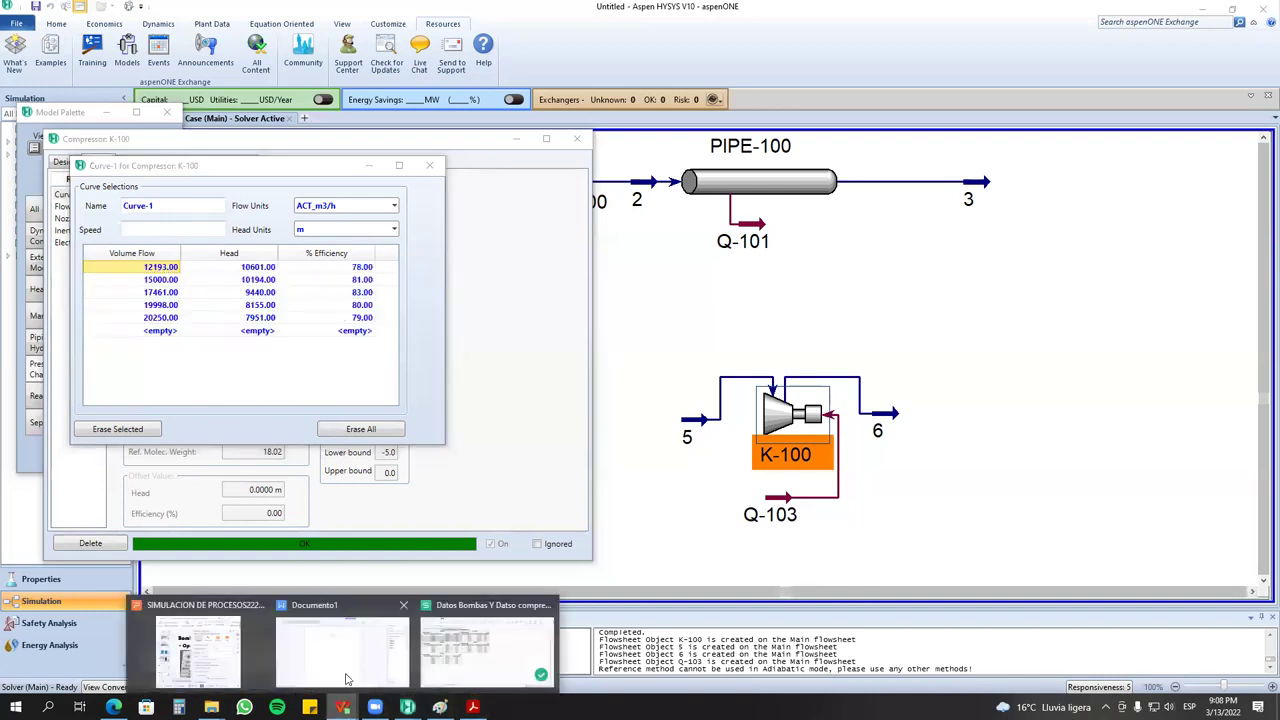
left_click(488, 640)
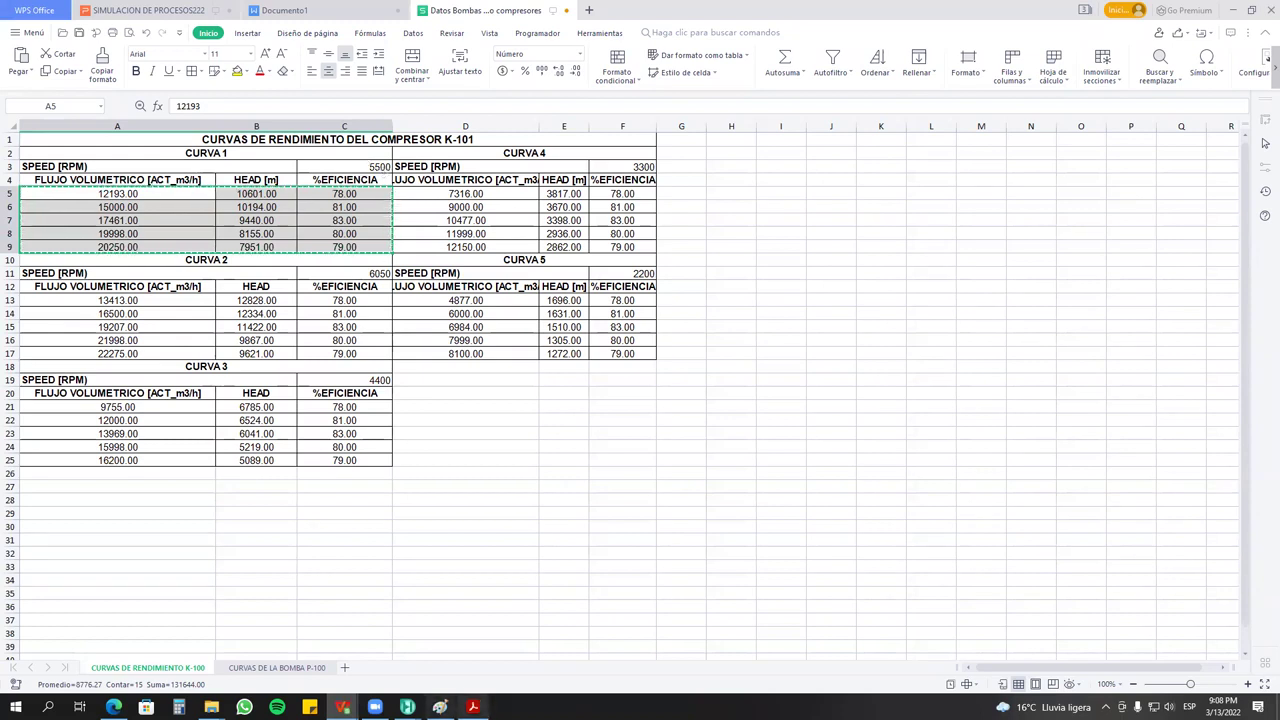
mouse_move(407, 707)
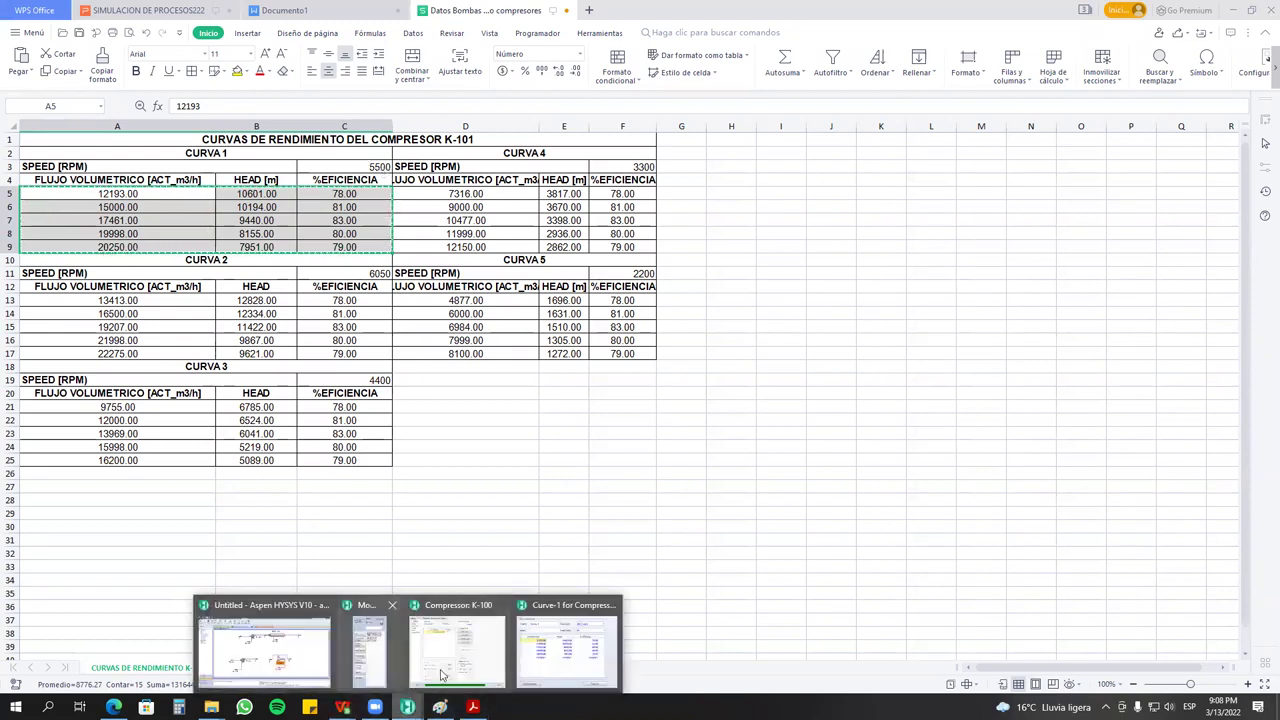
left_click(552, 650)
left_click(202, 227)
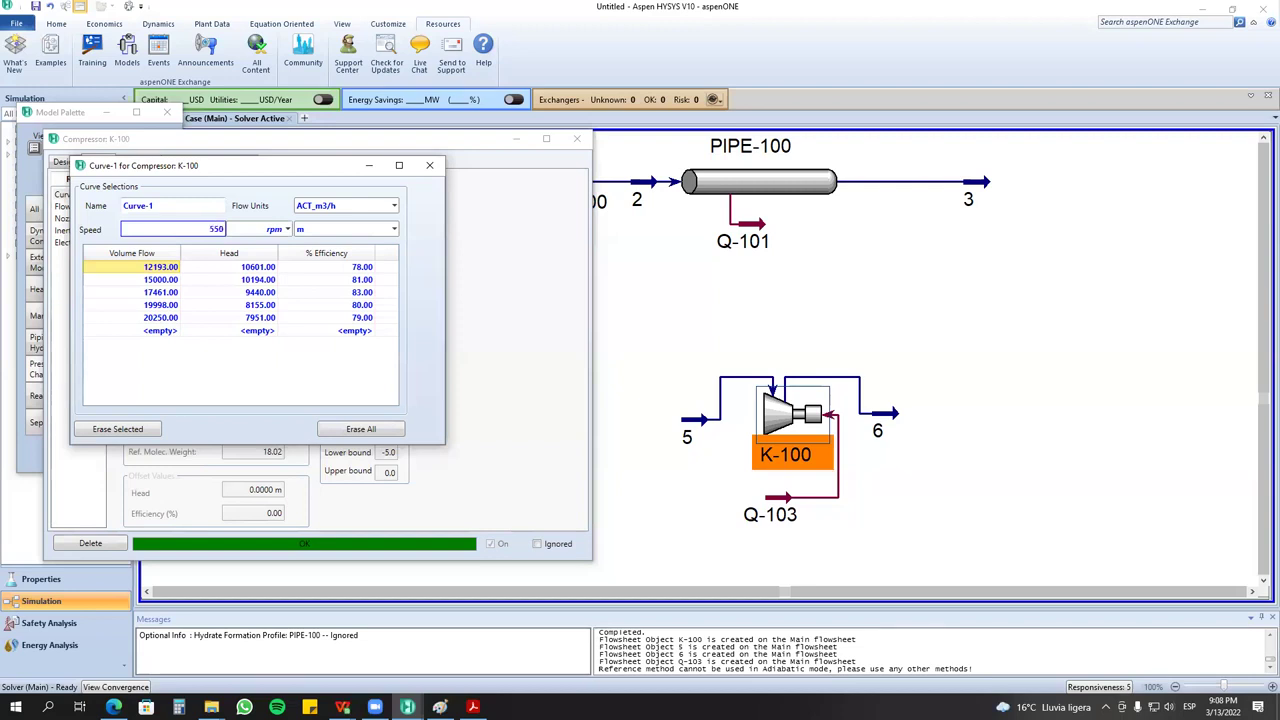
key("Return")
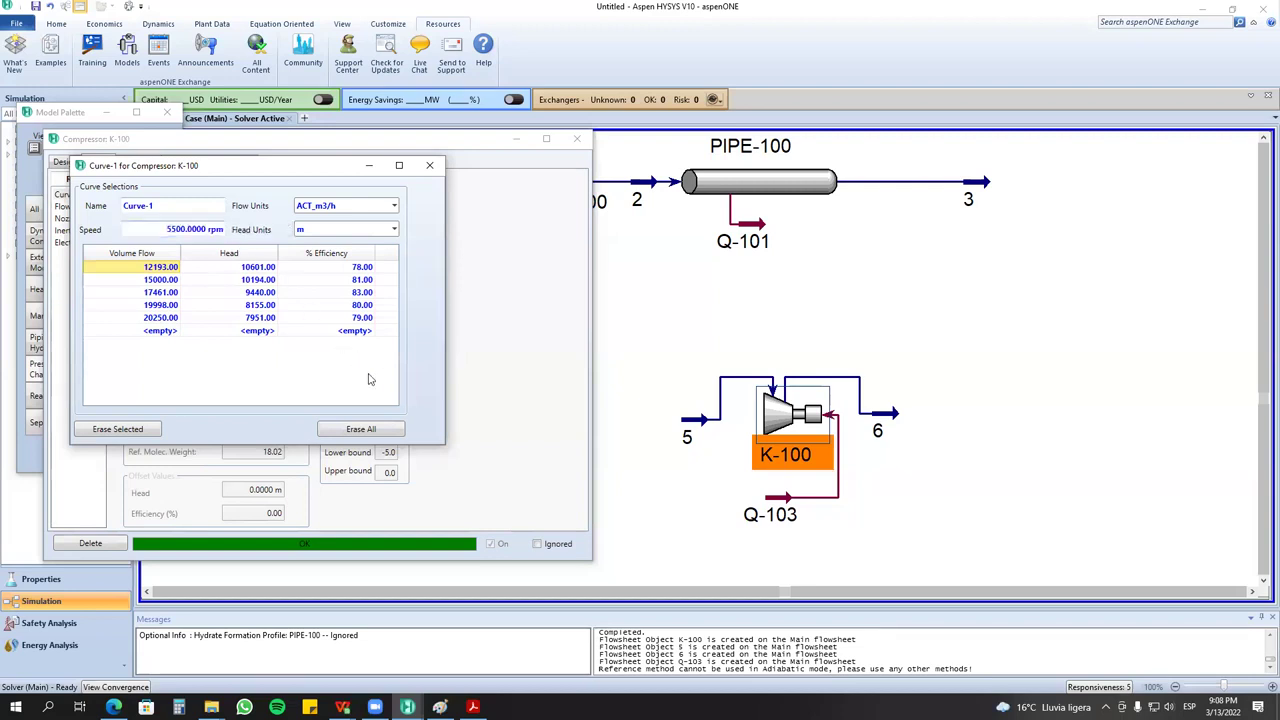
left_click(431, 165)
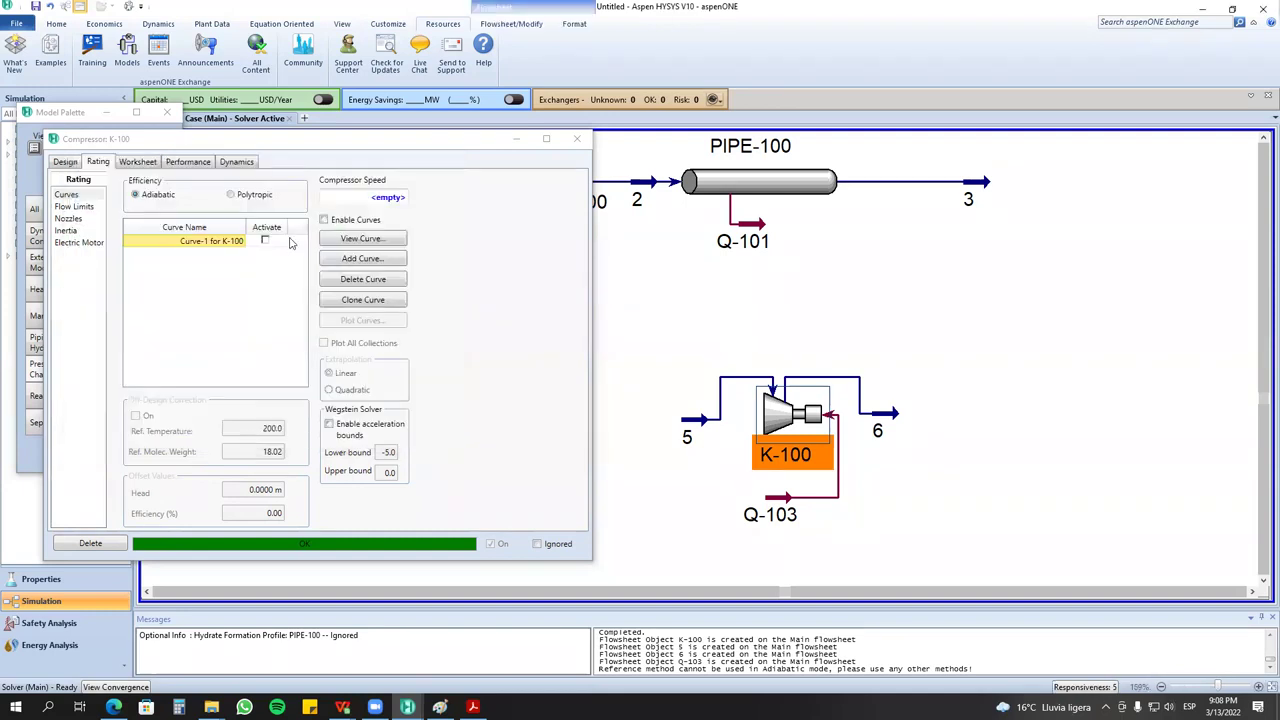
Add a second curve to K-100 and copy the Curva 2 flow, head and efficiency data (A13:C17) from the WPS spreadsheet.
left_click(360, 258)
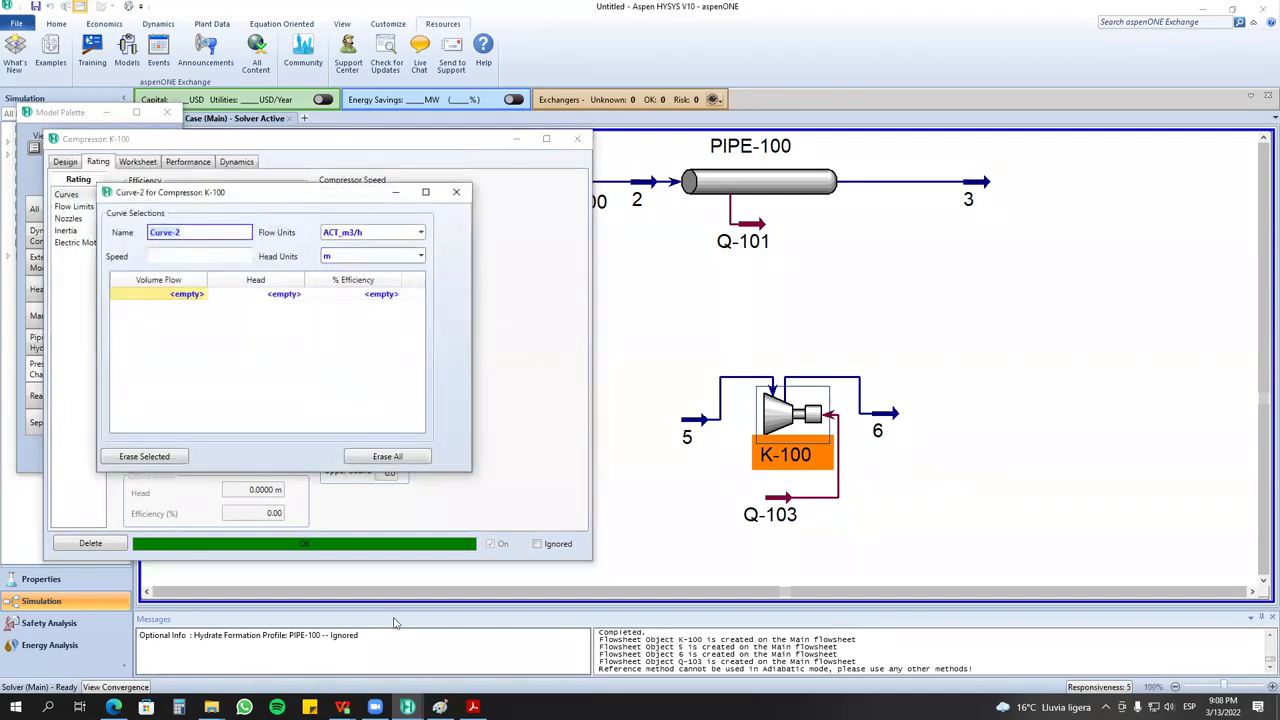
mouse_move(342, 707)
left_click(497, 655)
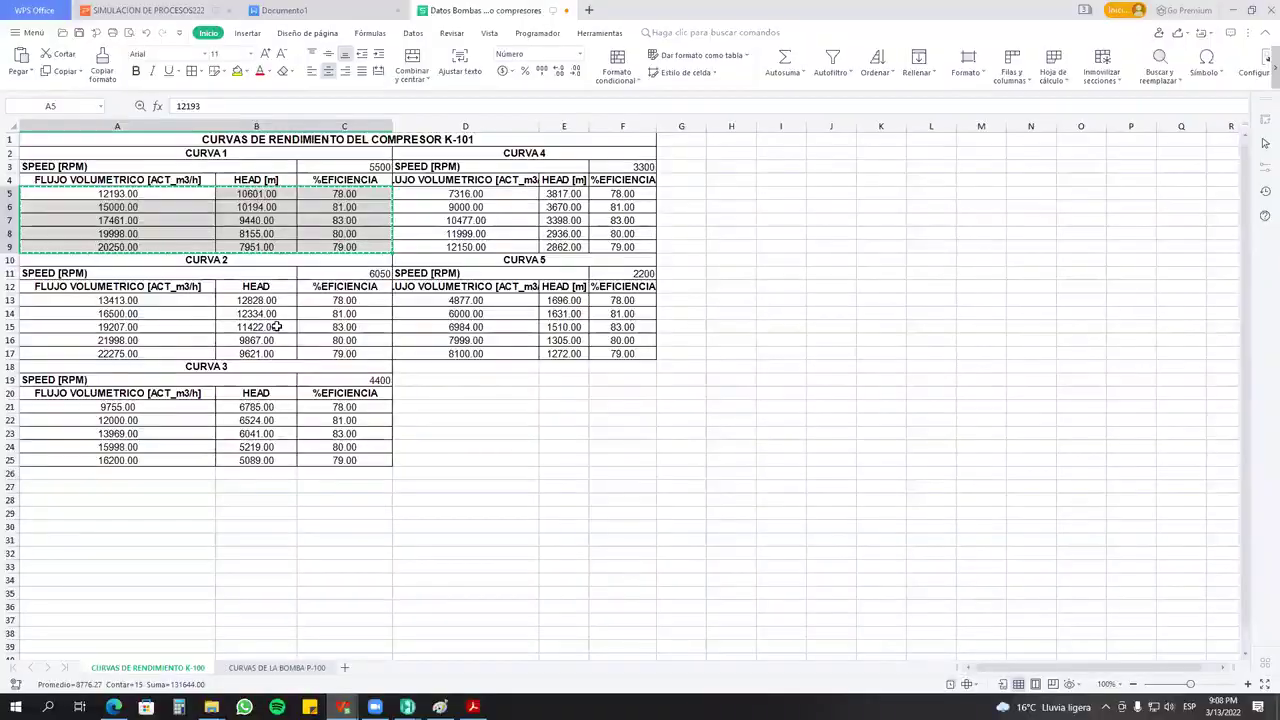
left_click(136, 302)
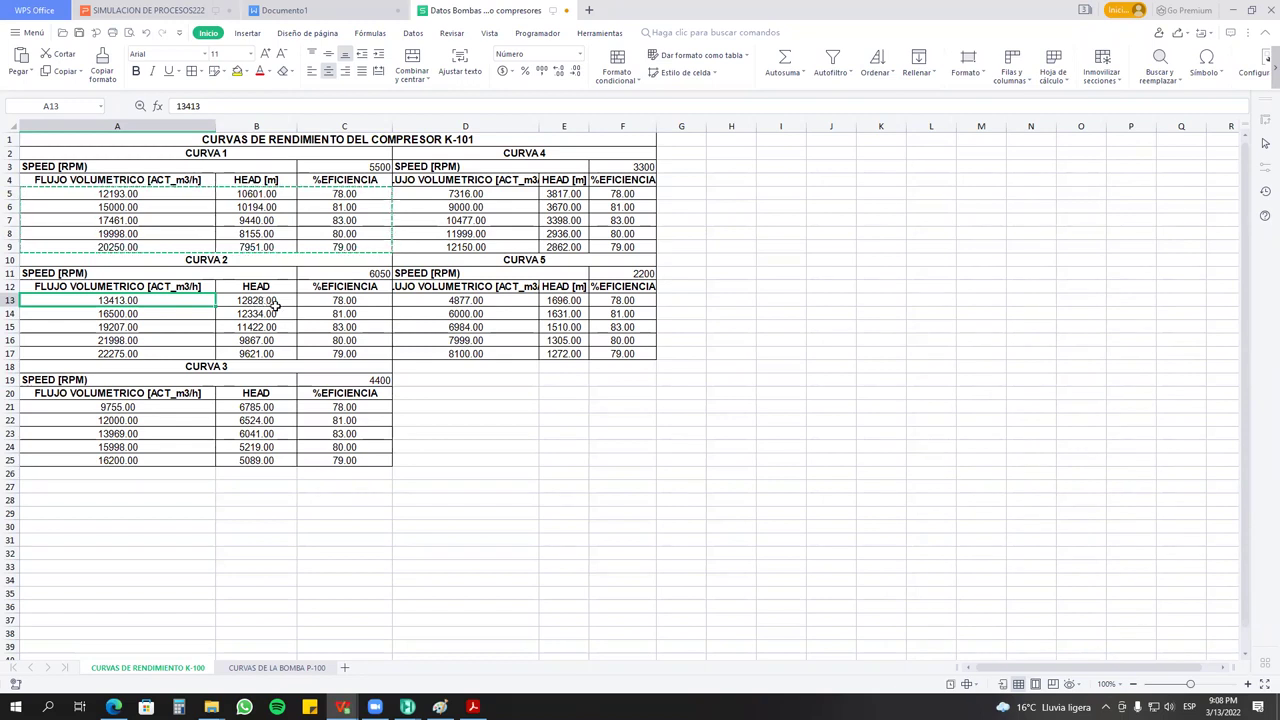
left_click_drag(137, 302, 344, 355)
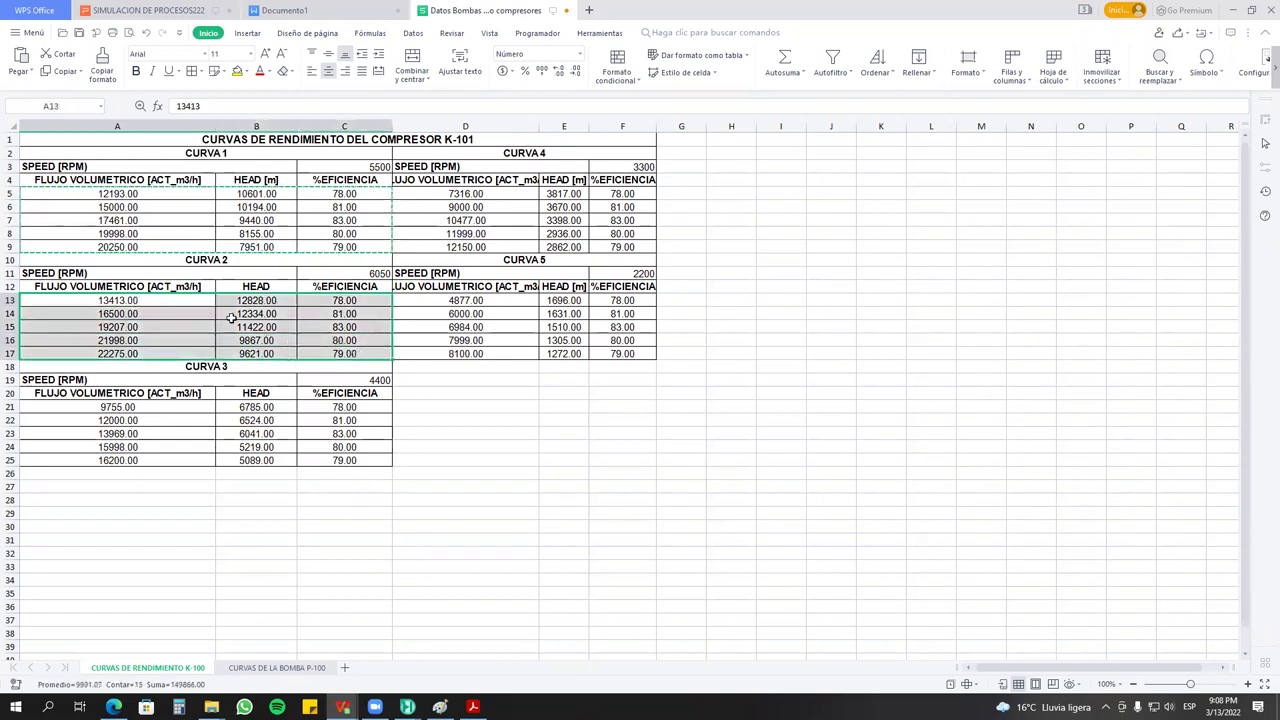
right_click(172, 302)
left_click(220, 334)
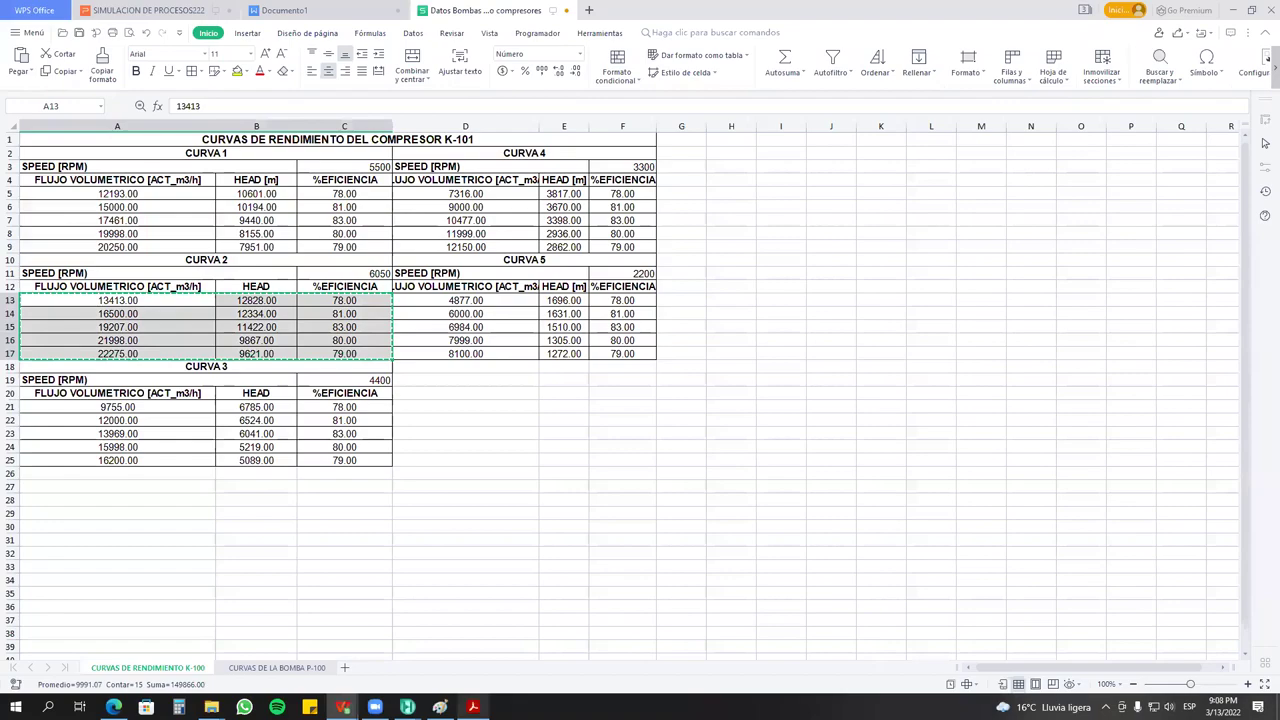
Return to Aspen HYSYS, set Curve-2's speed to 6050 rpm and paste the copied data from the first volume flow cell, closing the curve.
mouse_move(407, 707)
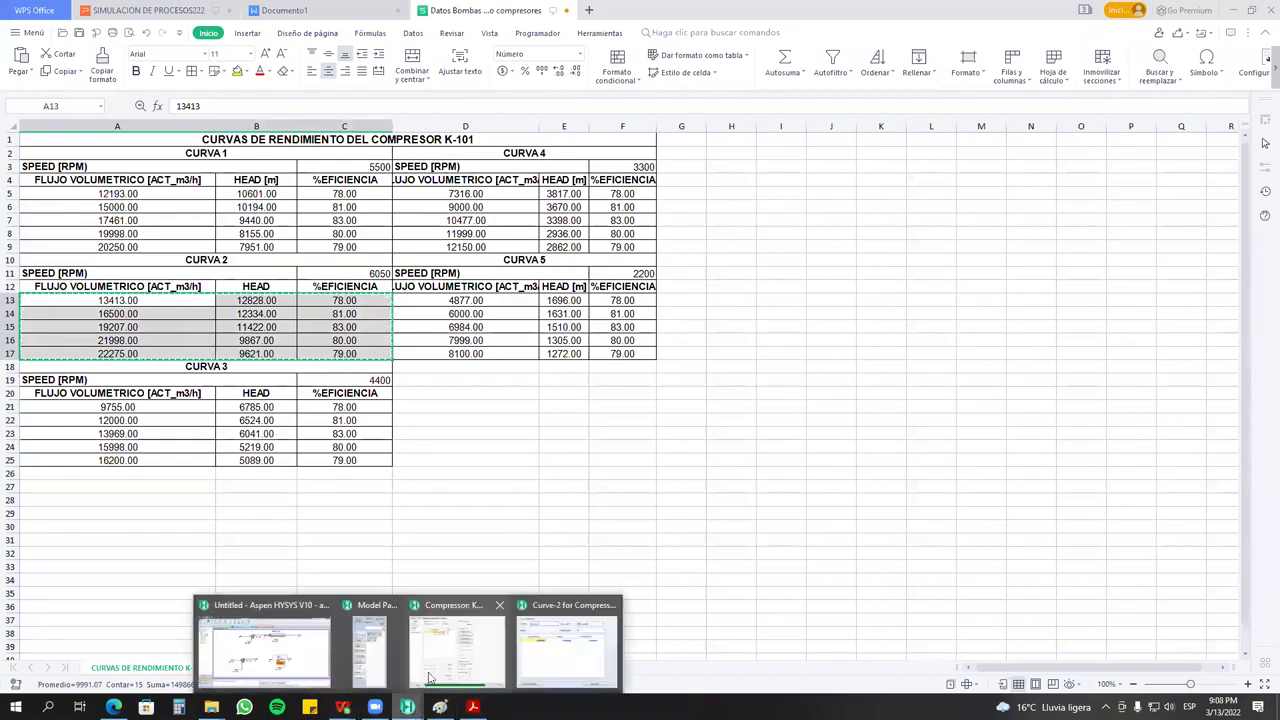
left_click(565, 650)
left_click(202, 255)
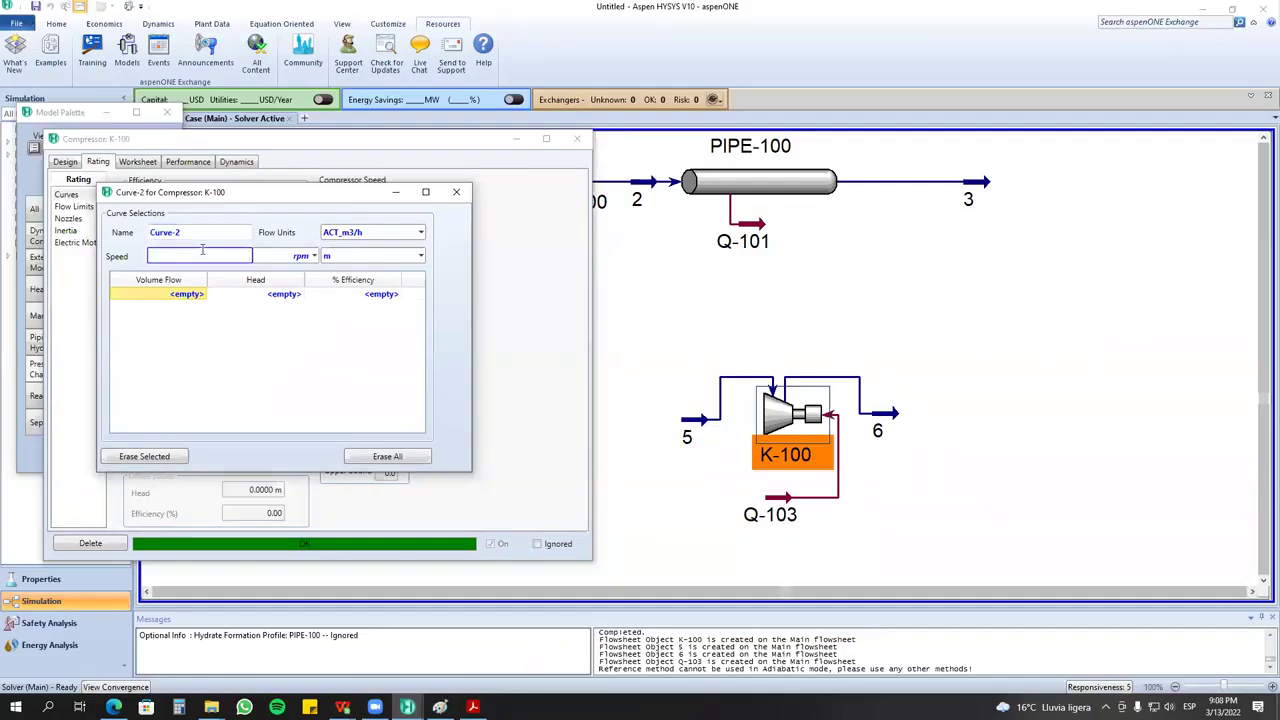
type("6050")
left_click(190, 295)
key("ctrl+v")
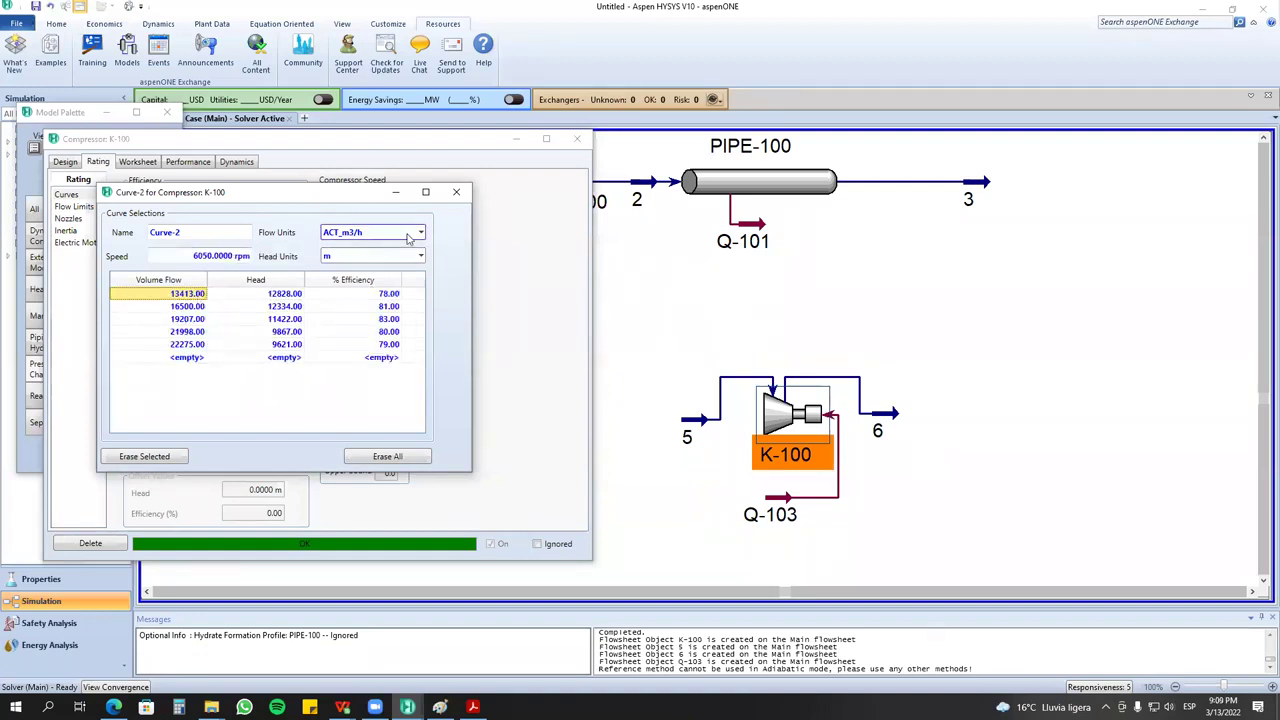
left_click(455, 193)
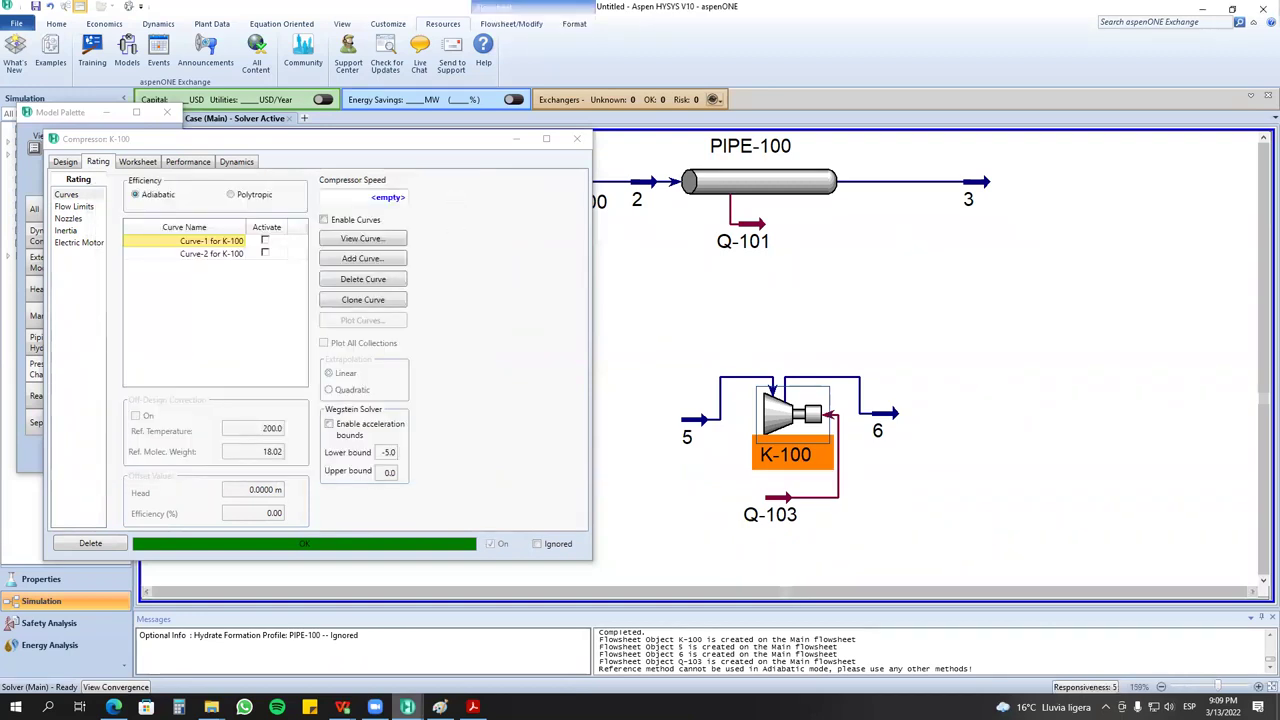
Switch to the WPS spreadsheet and copy the Curva 4 flow, head and efficiency data (D5:F9).
mouse_move(407, 707)
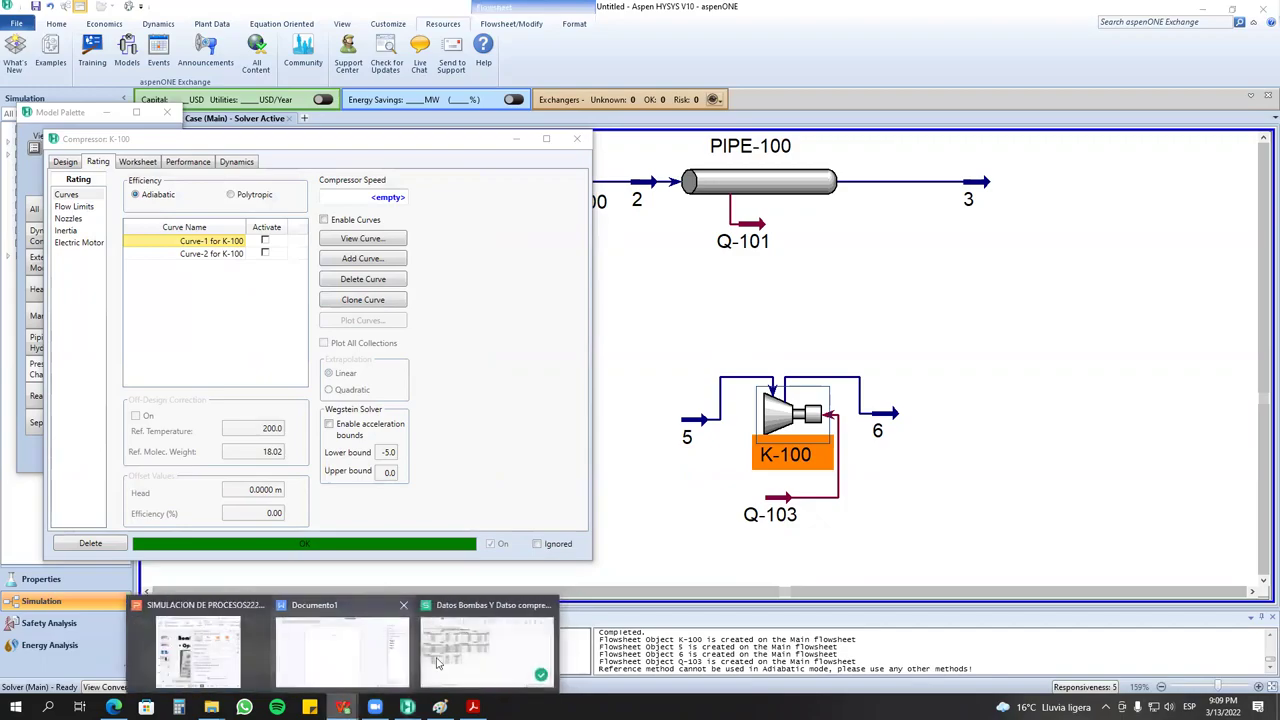
left_click(447, 655)
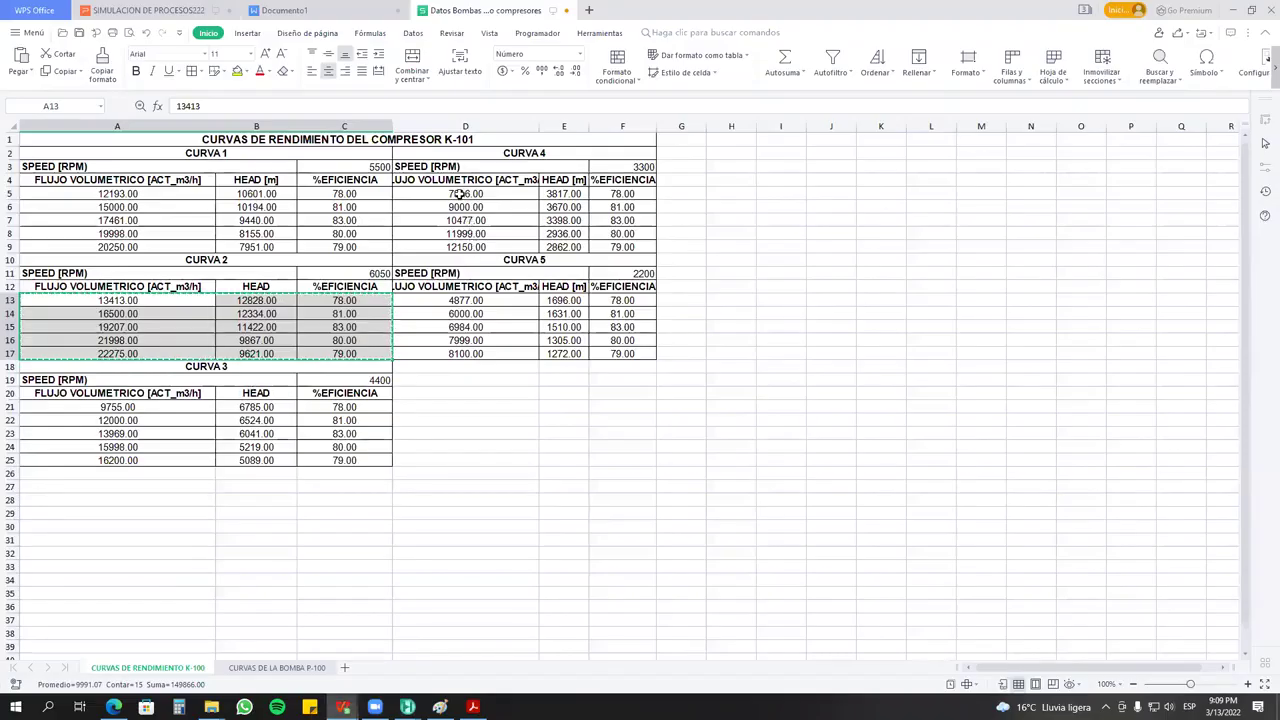
left_click_drag(464, 193, 616, 248)
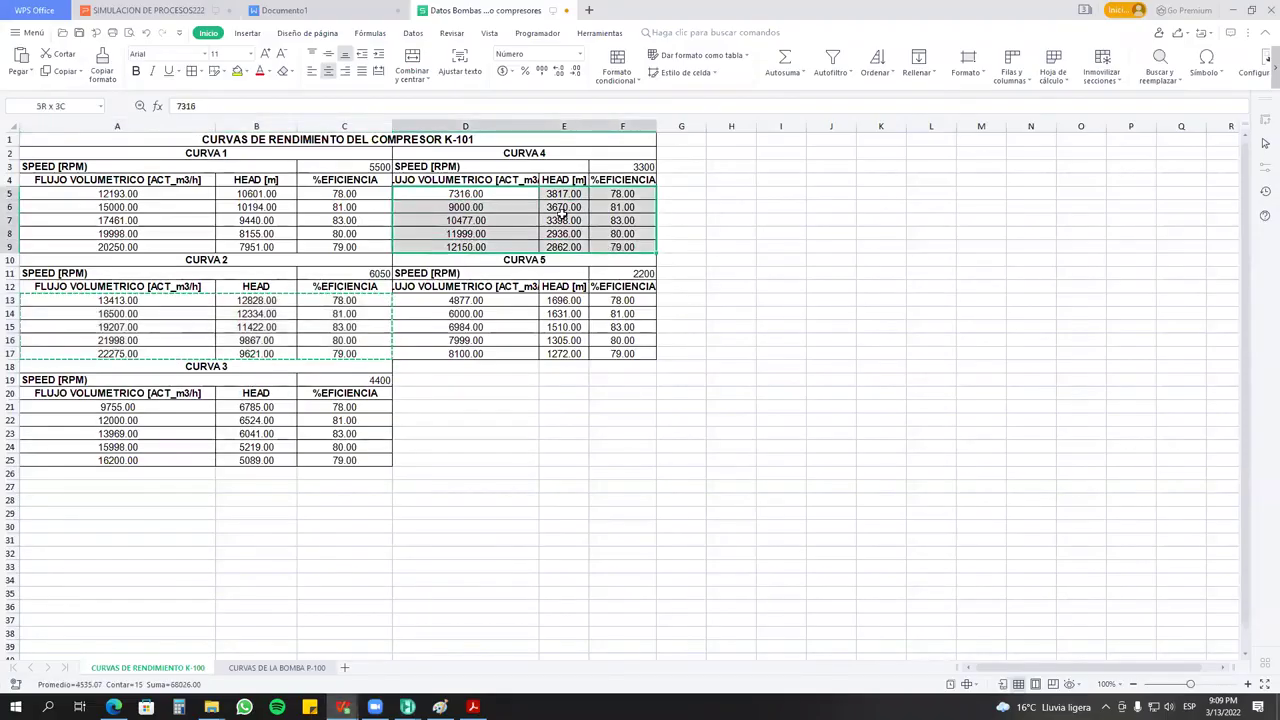
right_click(513, 196)
left_click(548, 222)
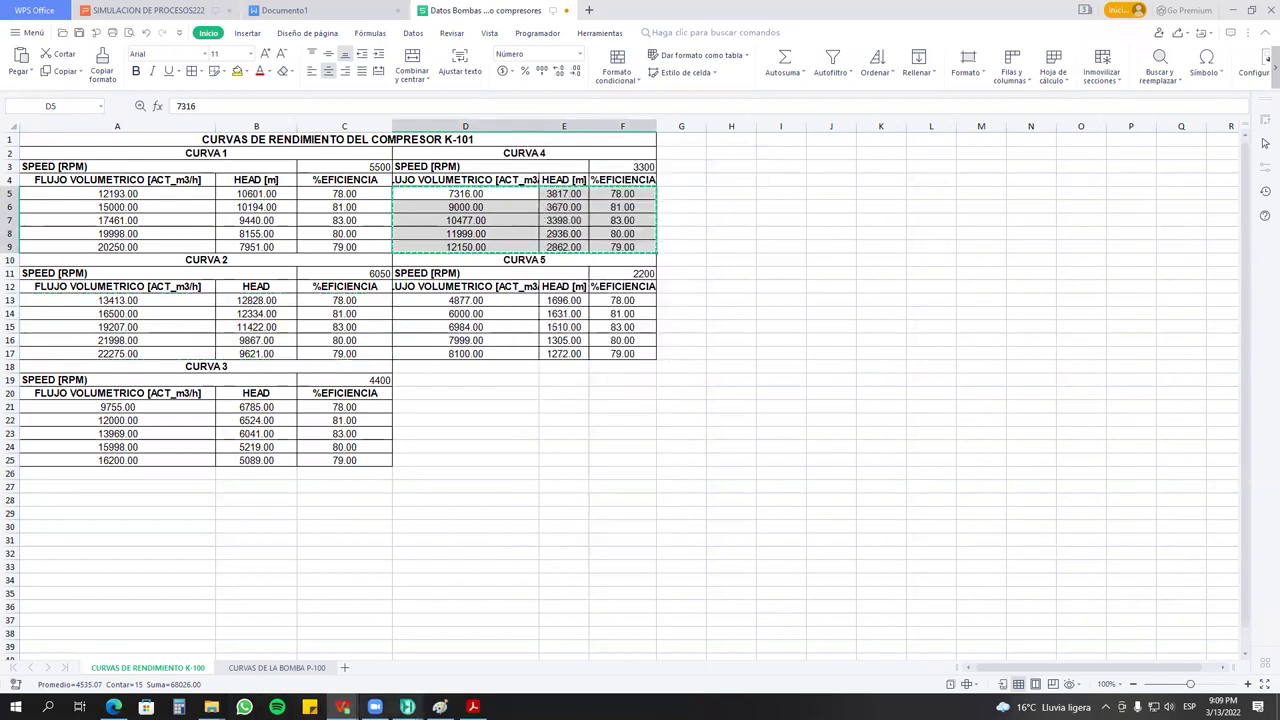
Return to Aspen HYSYS and add a third K-100 curve with the copied Curva 4 data and a speed of 3300 rpm.
mouse_move(407, 707)
left_click(315, 645)
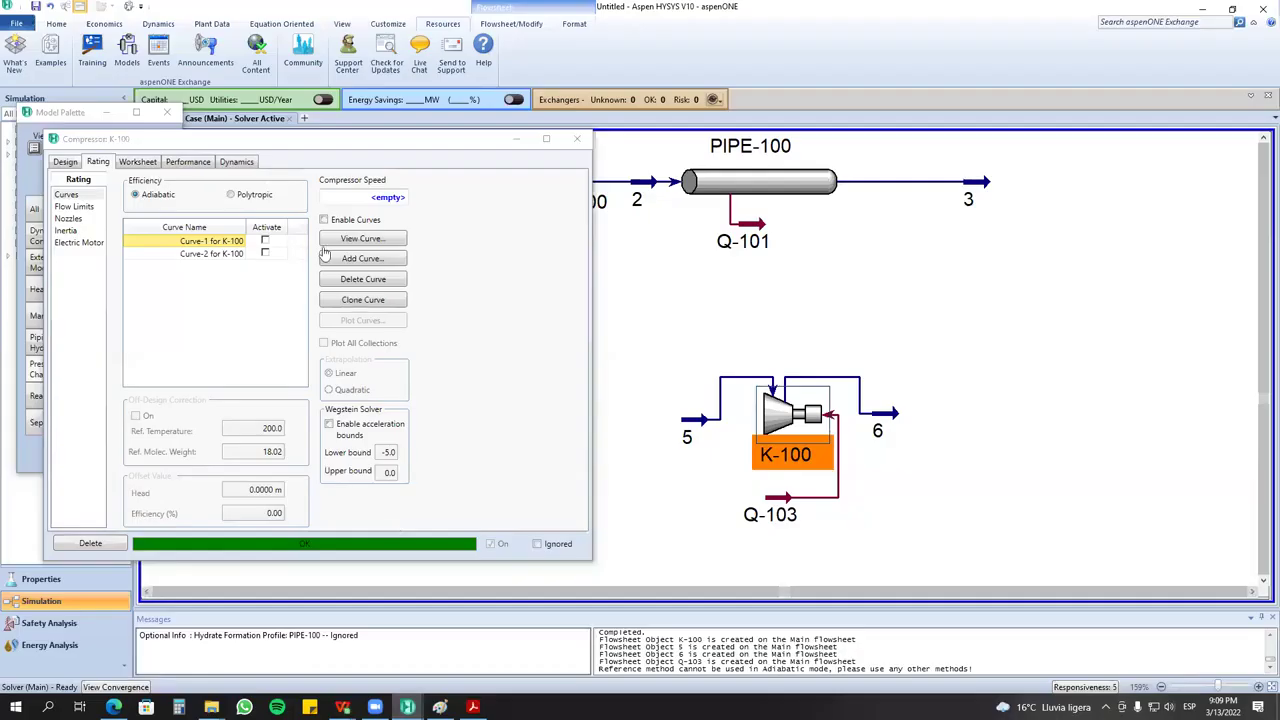
left_click(353, 256)
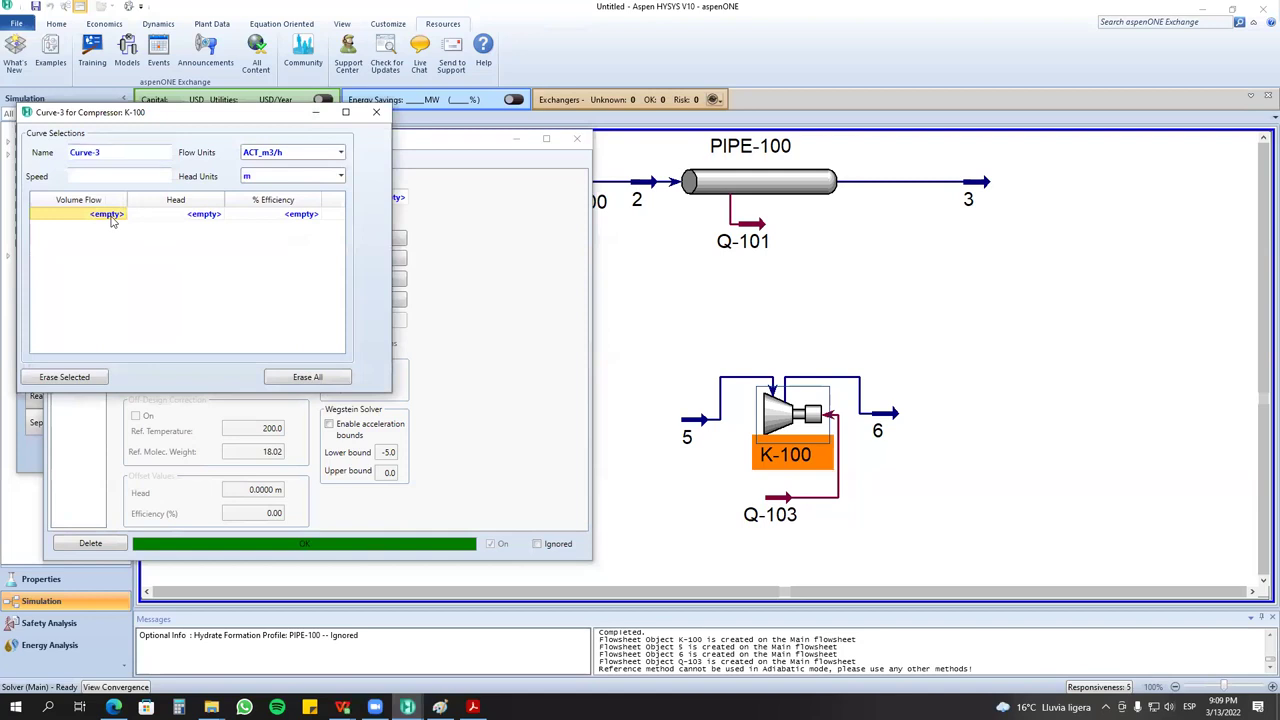
key("ctrl+v")
left_click(125, 178)
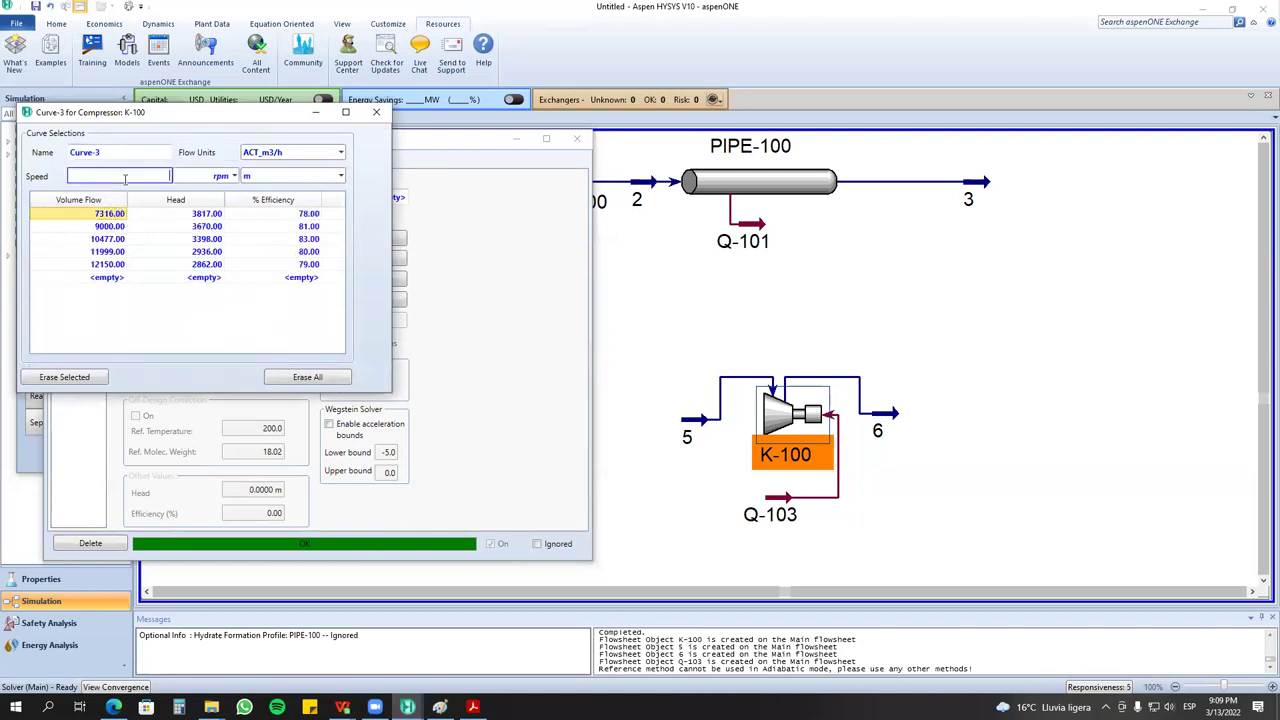
type("3300")
key("Return")
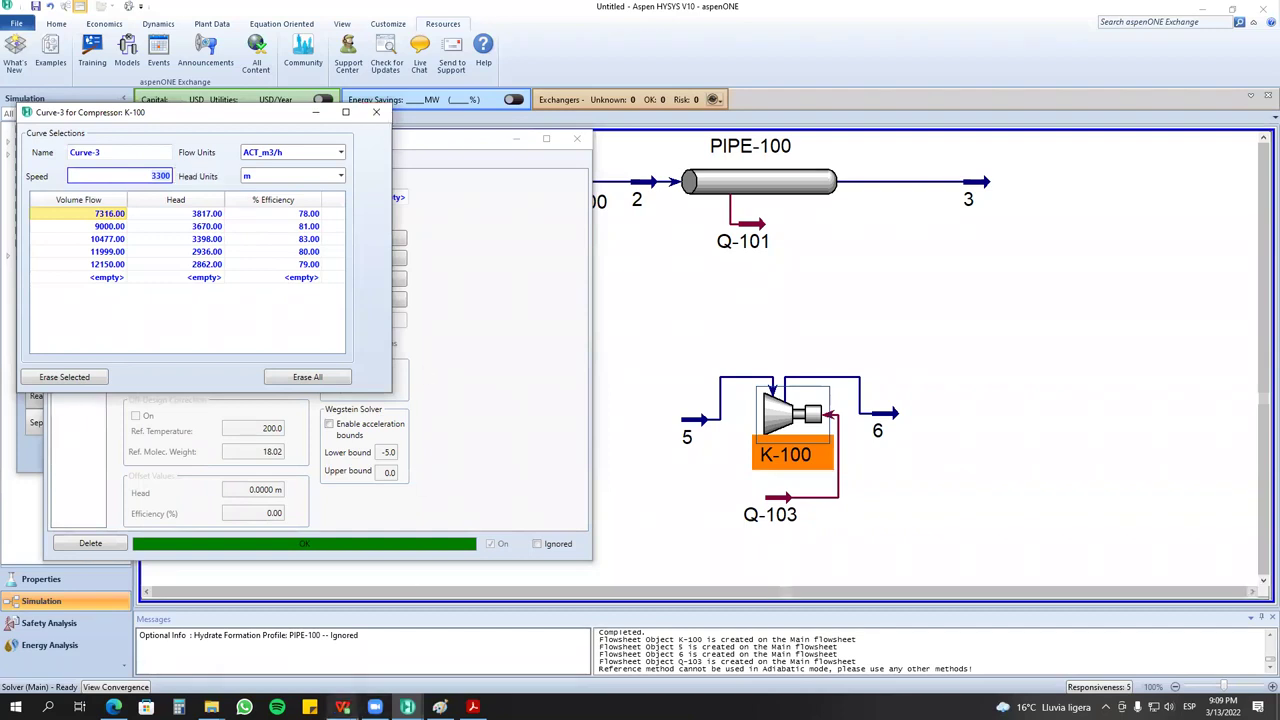
left_click(343, 707)
left_click(137, 322)
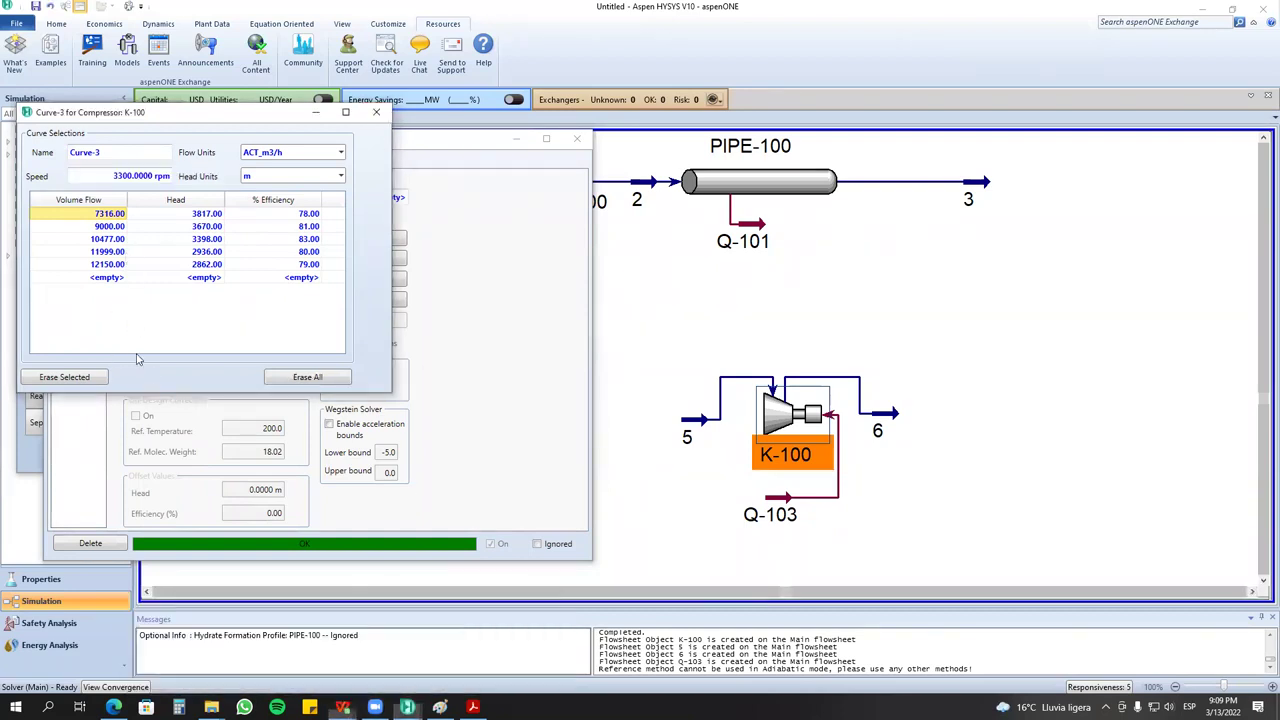
left_click(378, 114)
Switch to the WPS spreadsheet and copy the Curva 5 flow, head and efficiency data (D13:F17).
left_click(343, 707)
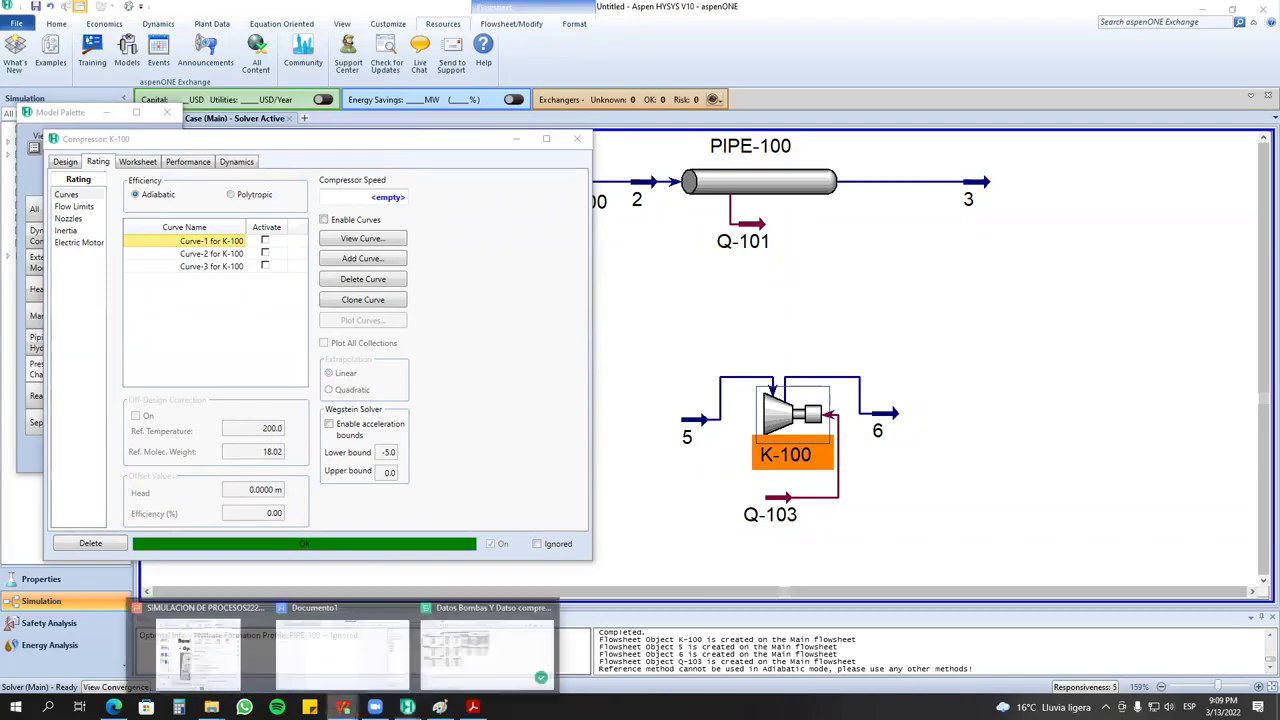
left_click(500, 660)
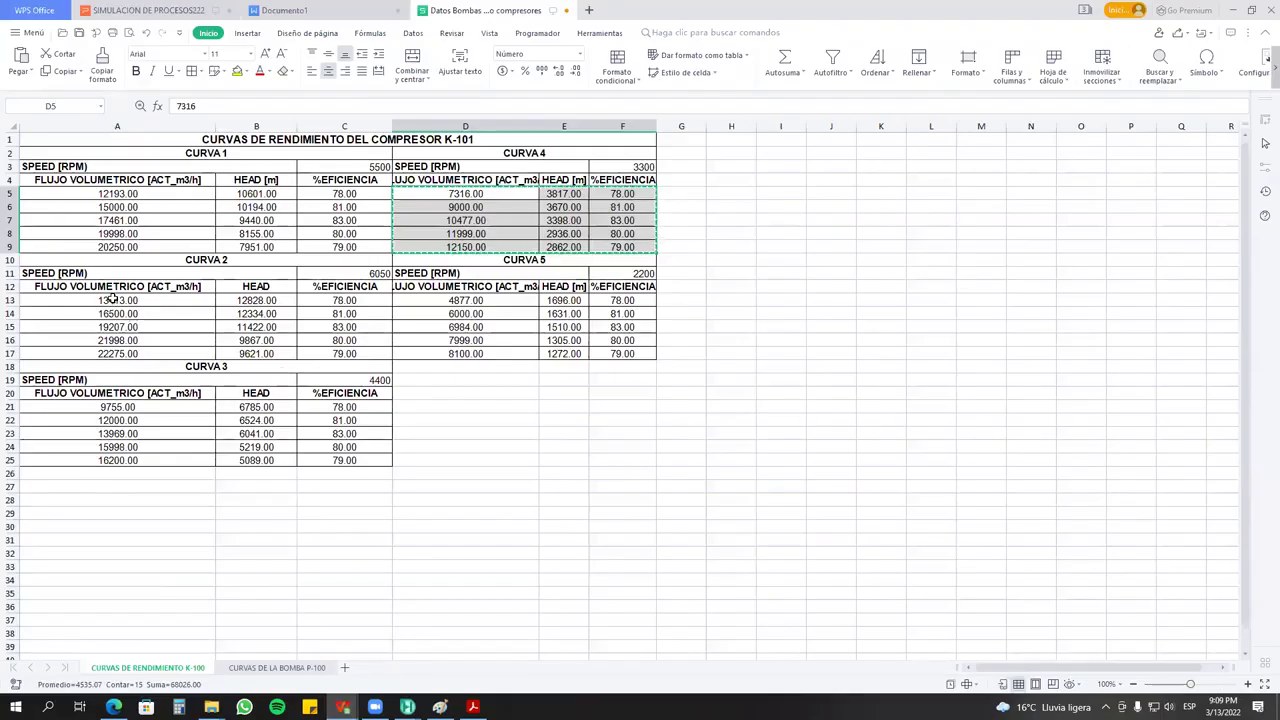
left_click_drag(470, 299, 615, 354)
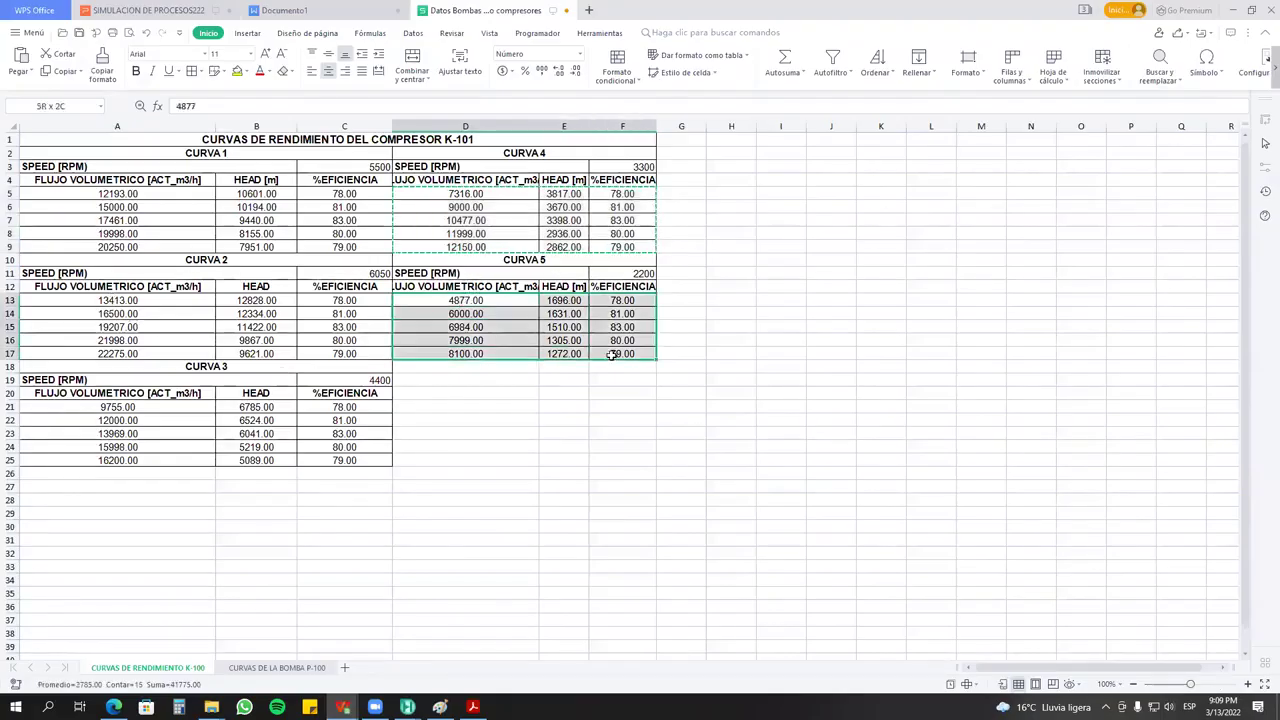
right_click(520, 303)
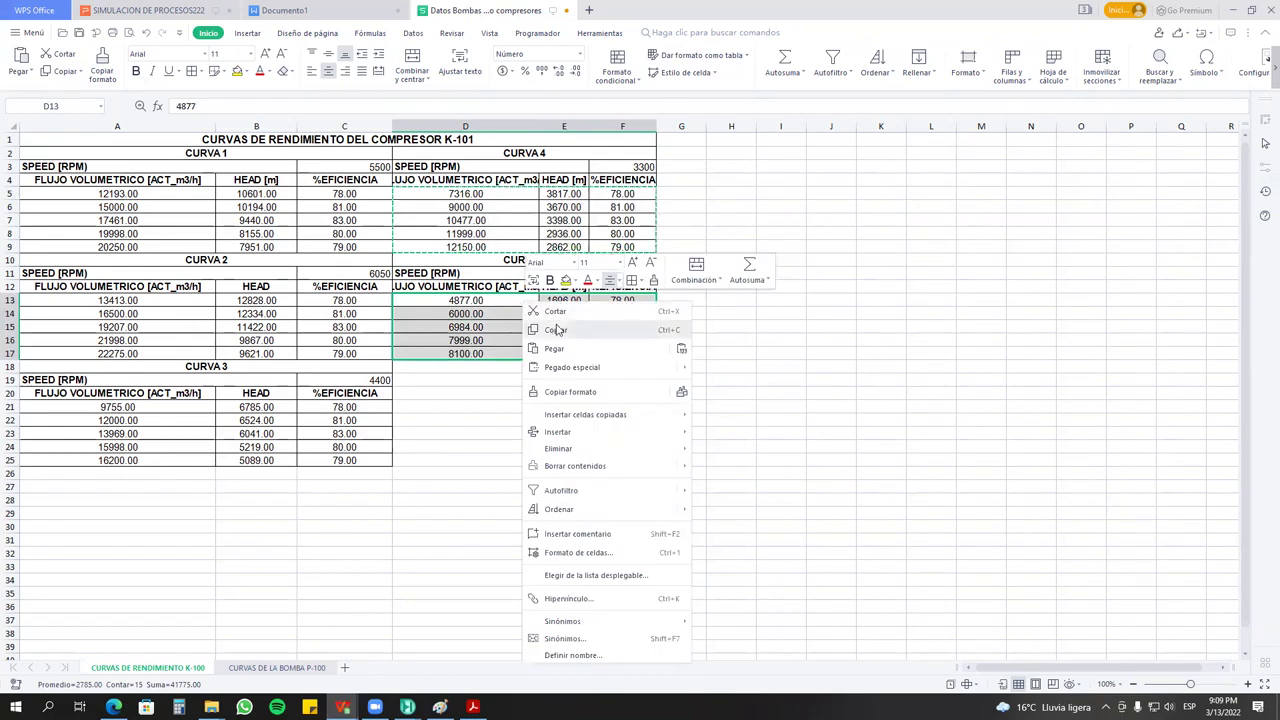
left_click(556, 330)
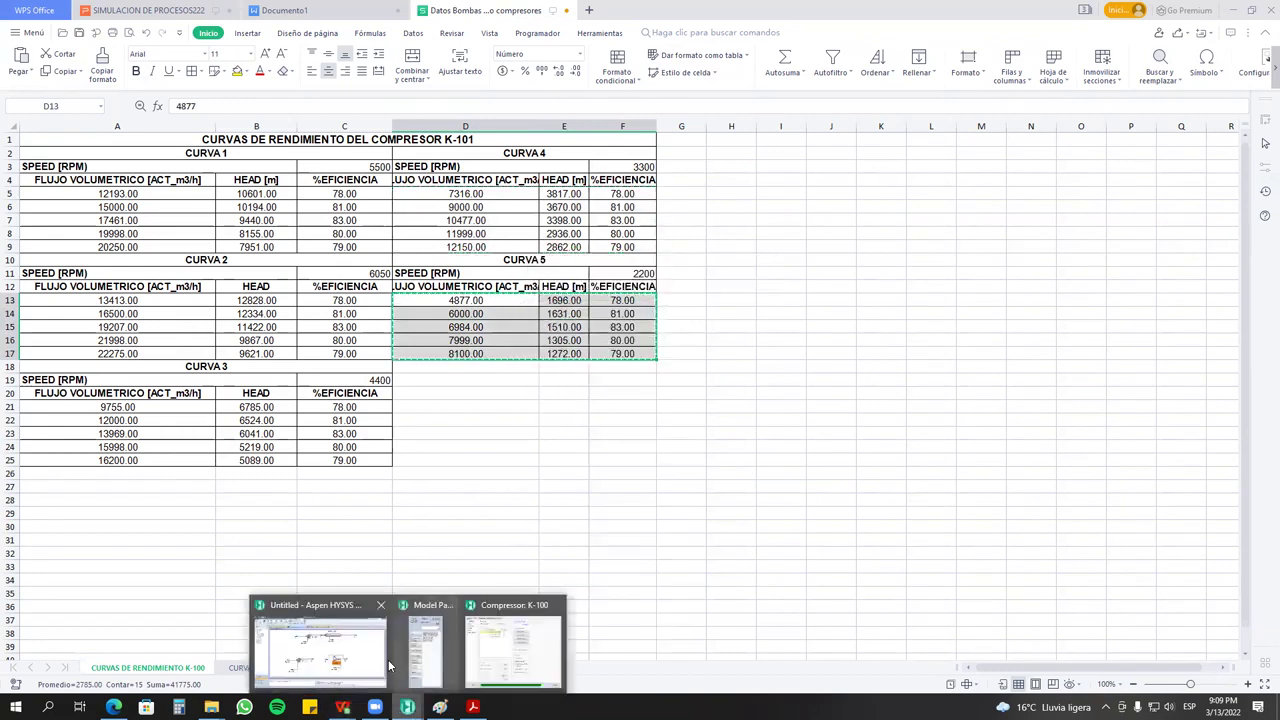
Return to Aspen HYSYS and add a fourth K-100 curve with the copied Curva 5 data and a speed of 2200 rpm.
left_click(513, 650)
left_click(357, 258)
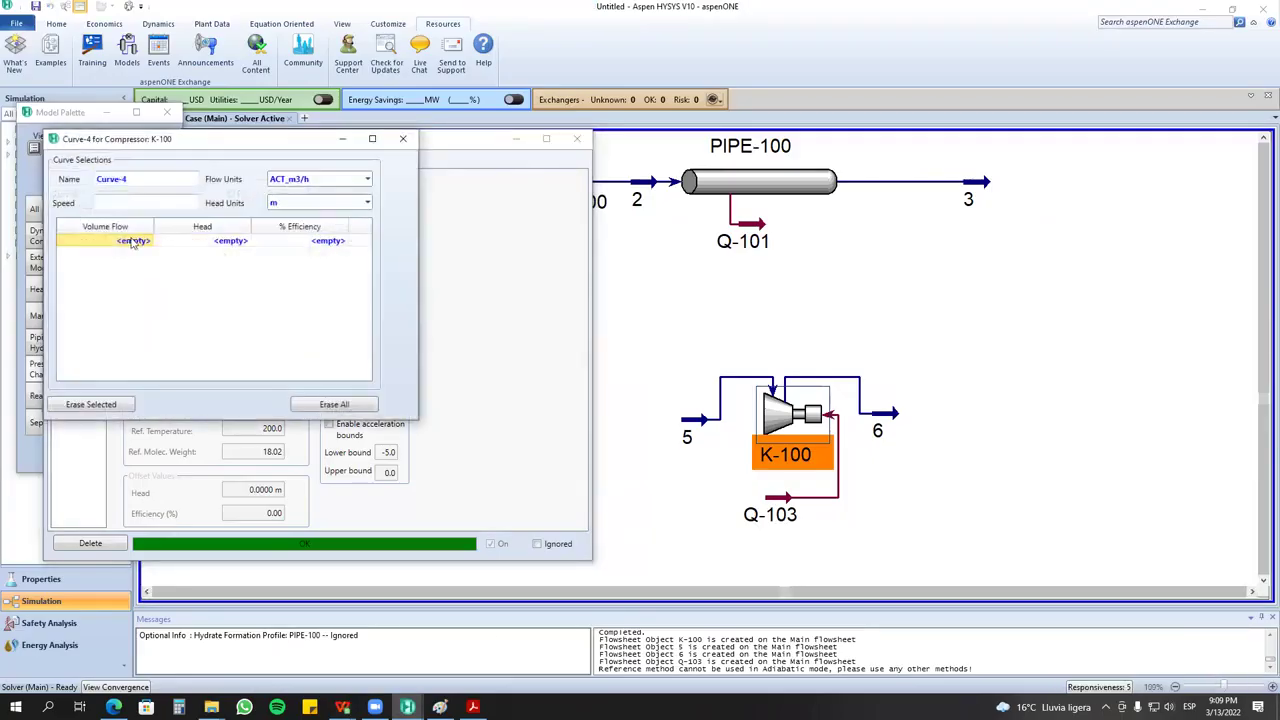
key("ctrl+v")
left_click(141, 209)
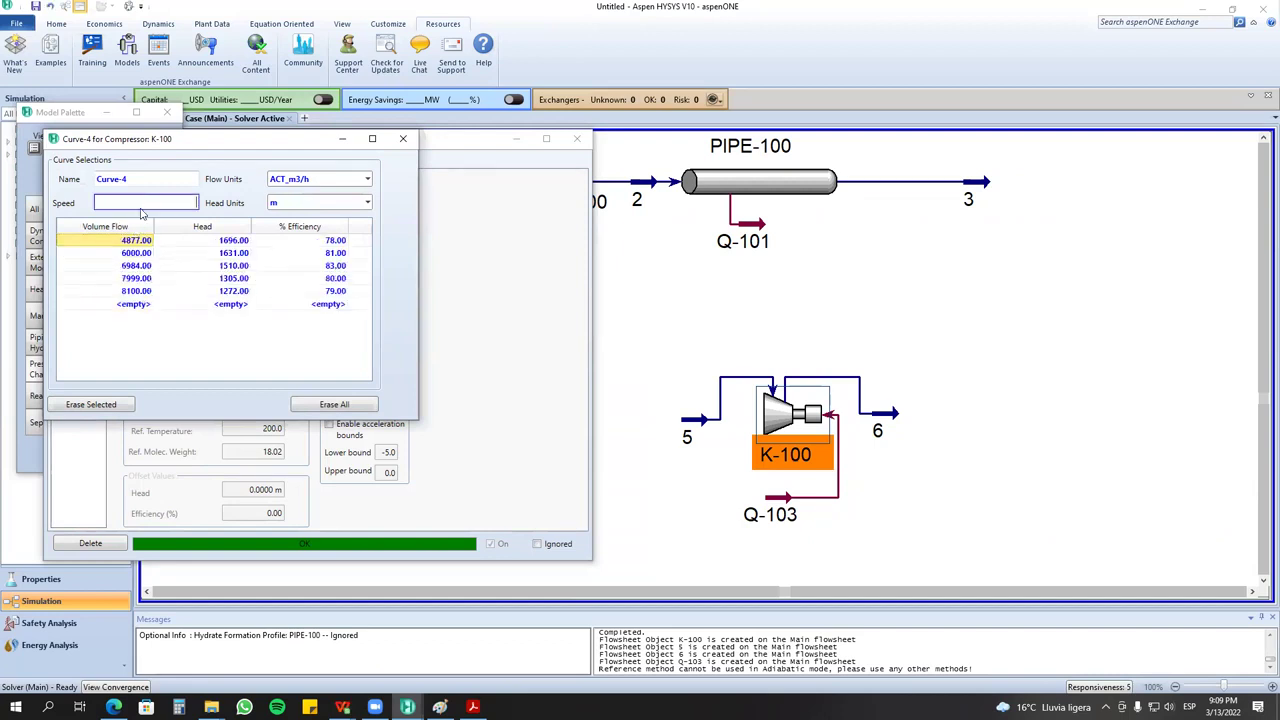
type("2200")
key("Return")
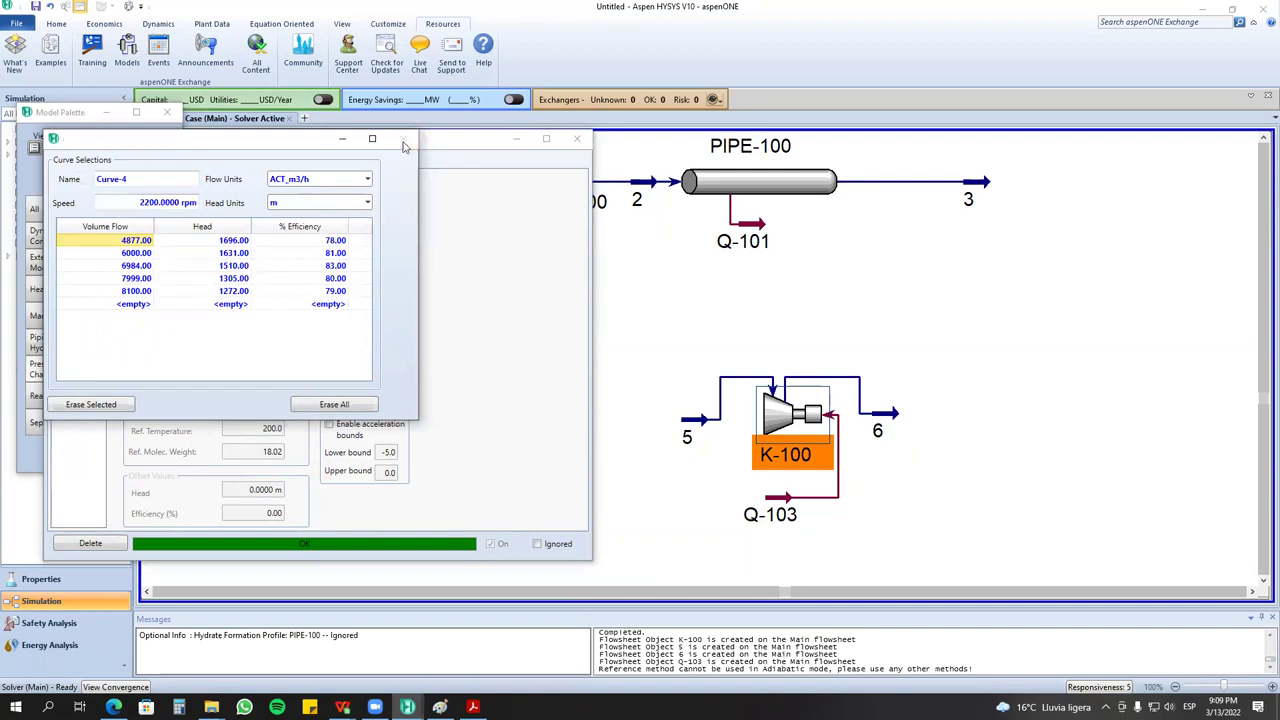
left_click(404, 142)
Switch to the WPS spreadsheet and copy the Curva 3 flow, head and efficiency data (A21:C25).
mouse_move(342, 707)
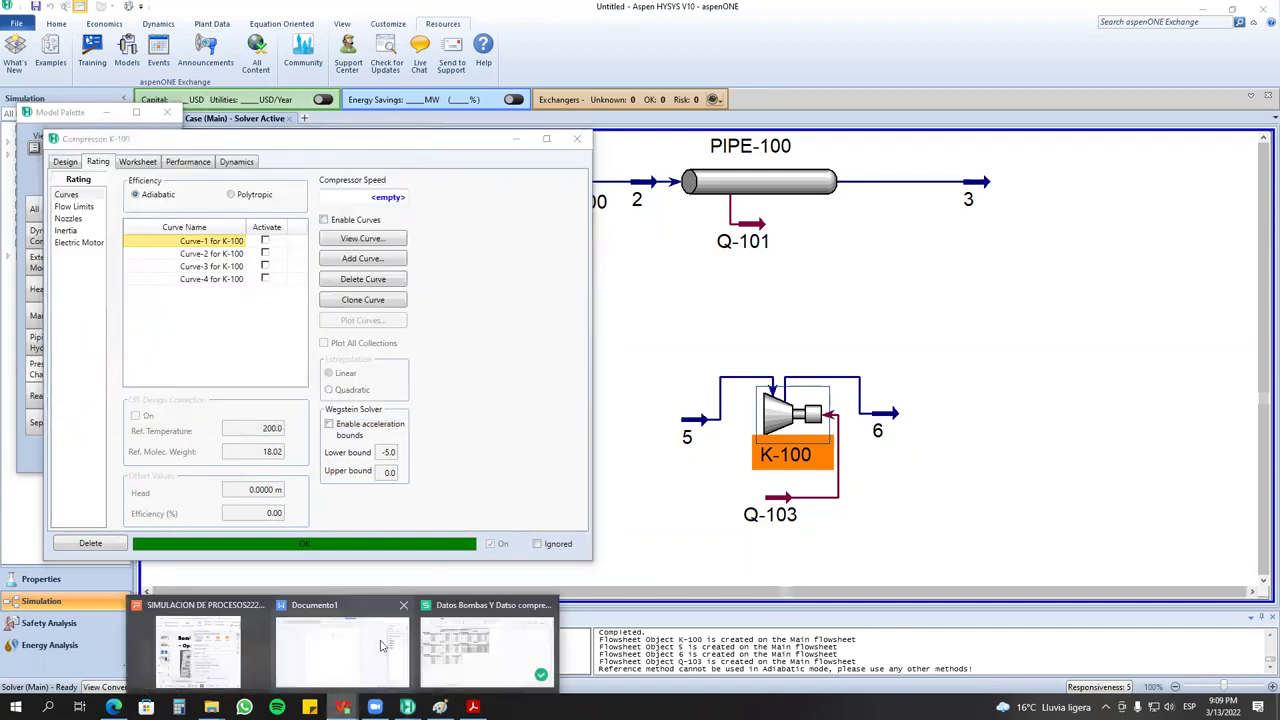
left_click(340, 655)
left_click_drag(117, 407, 338, 460)
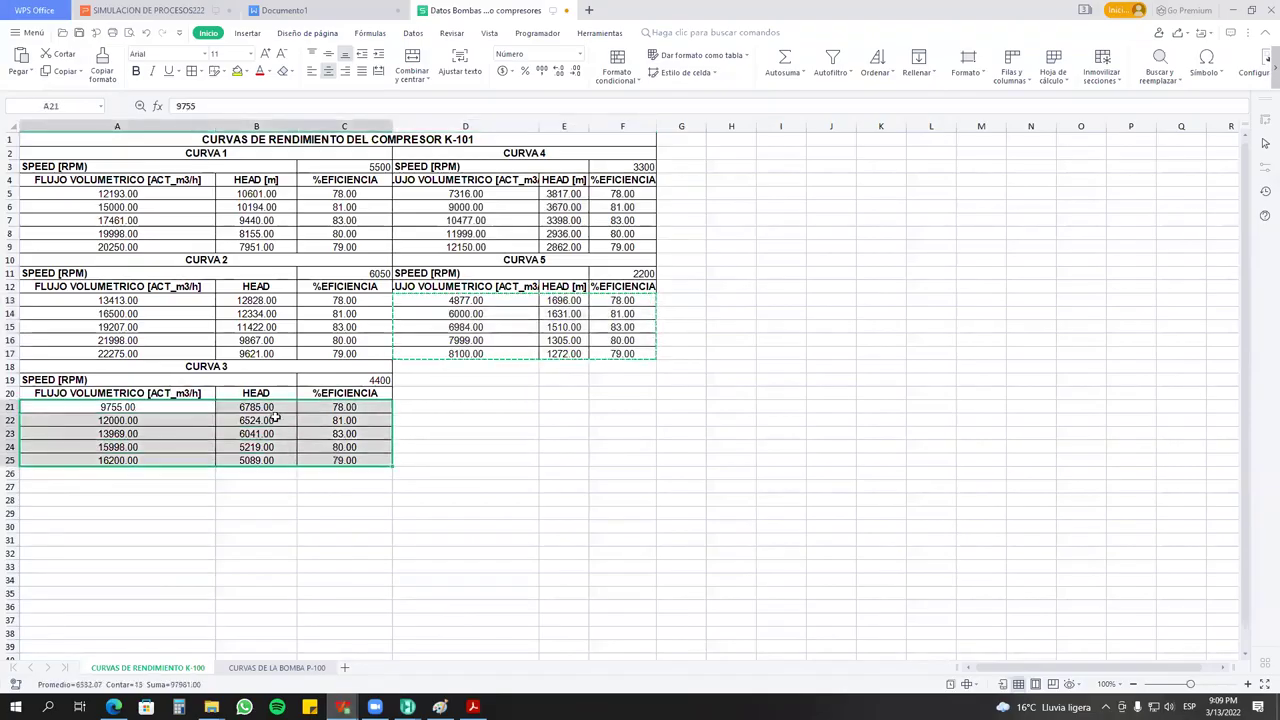
right_click(182, 416)
left_click(259, 79)
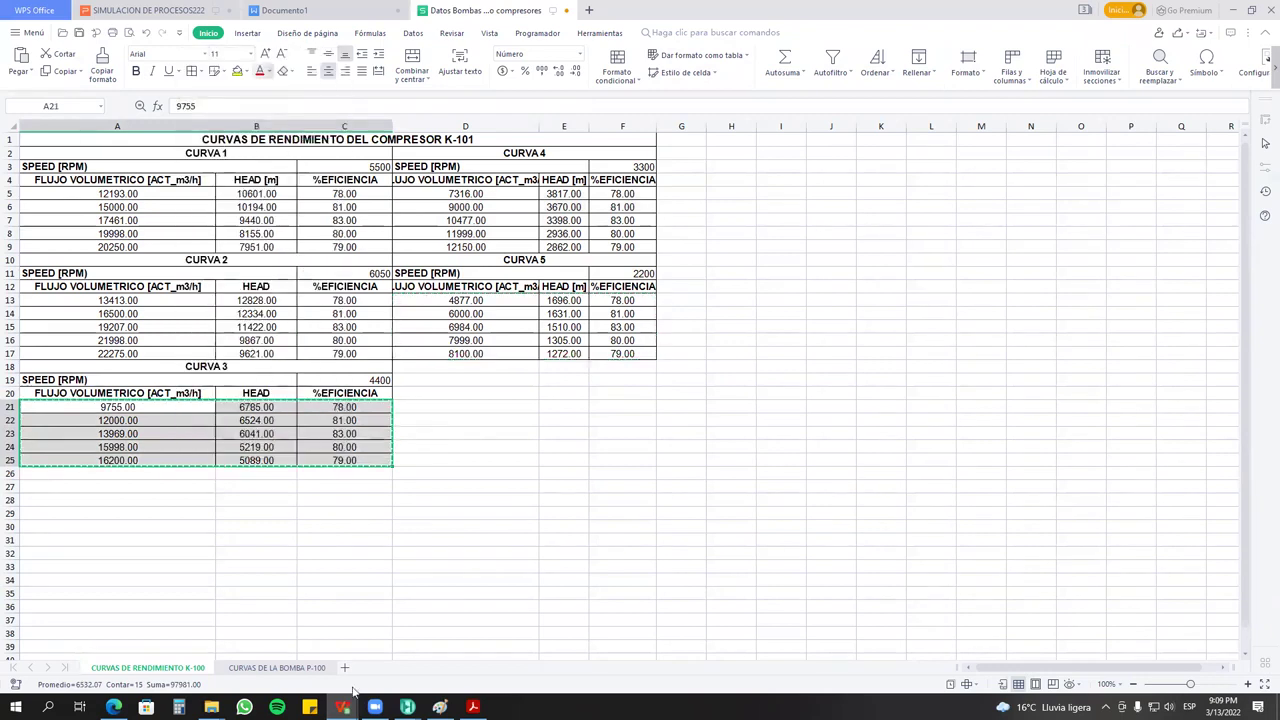
Return to Aspen HYSYS and add a fifth K-100 curve with the copied Curva 3 data and a speed of 4400 rpm.
mouse_move(407, 707)
left_click(517, 655)
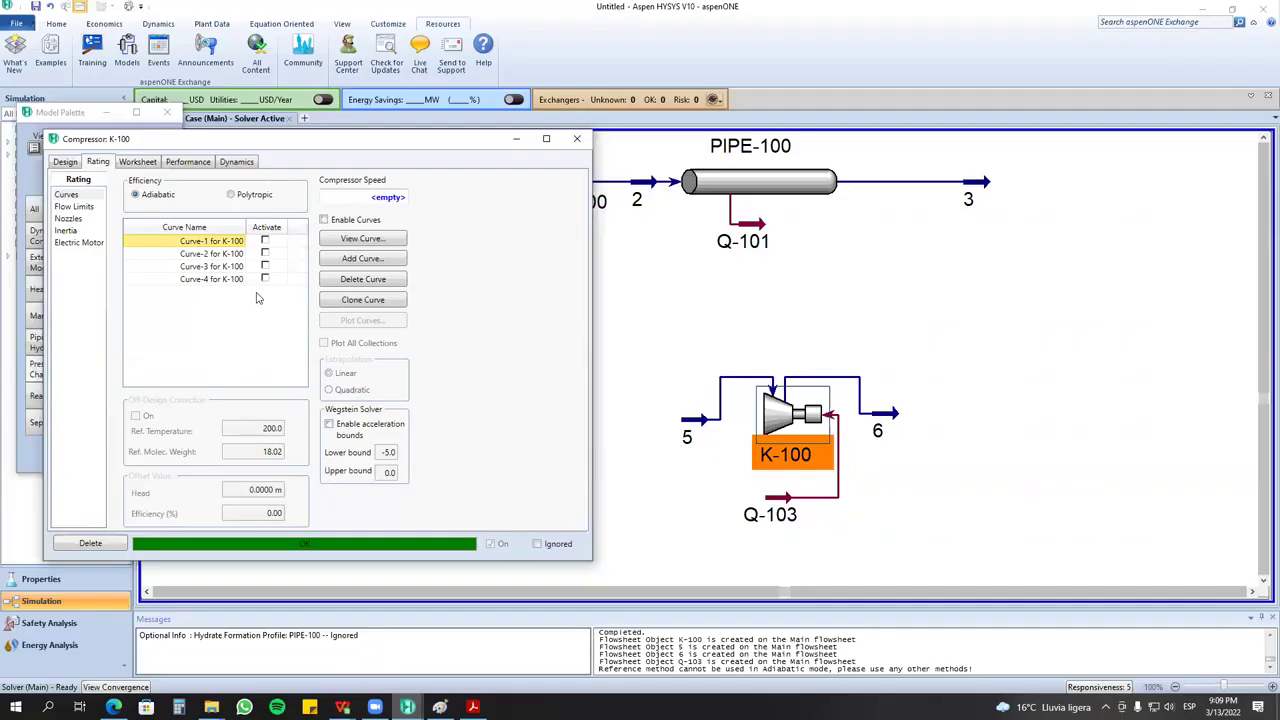
left_click(362, 258)
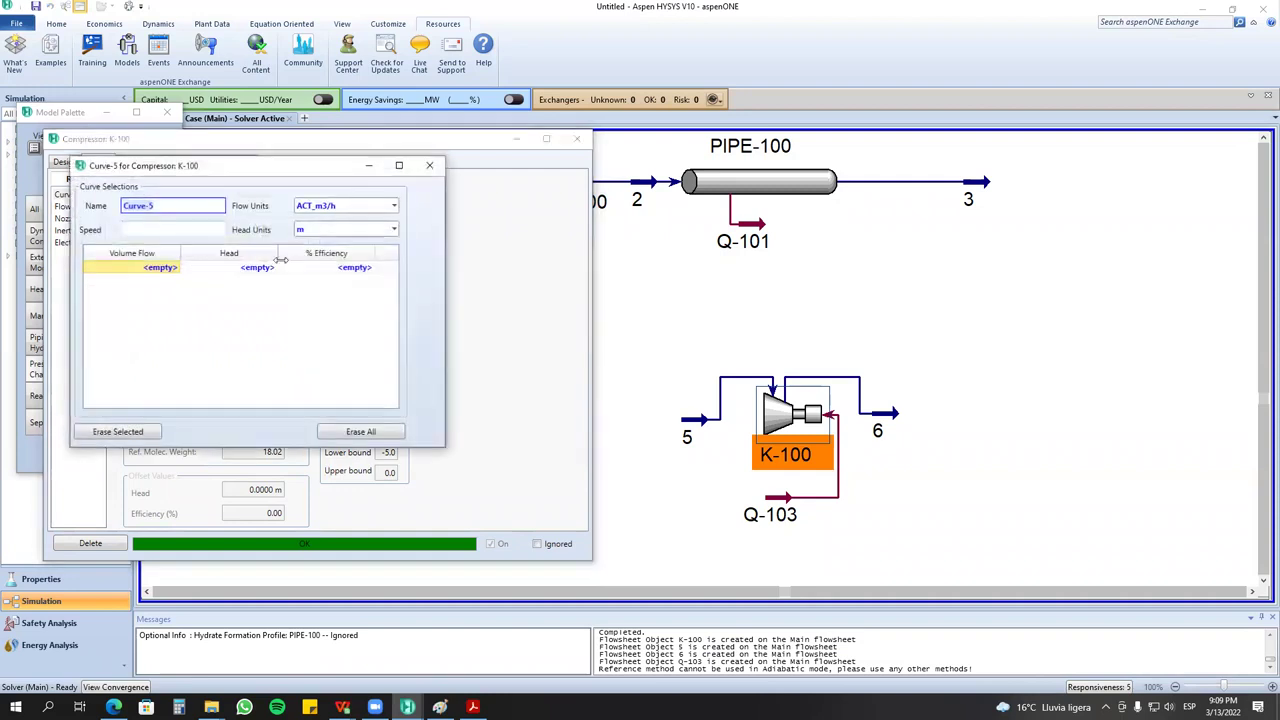
key("ctrl+v")
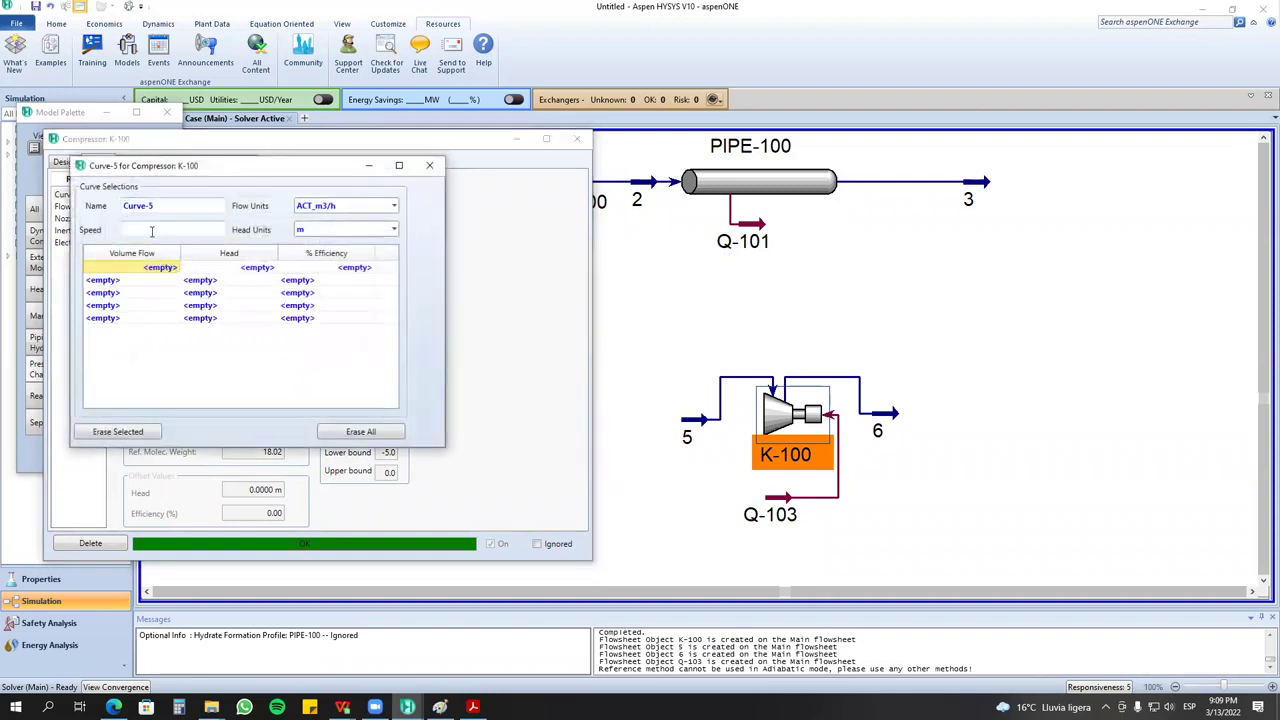
left_click(155, 228)
type("4400")
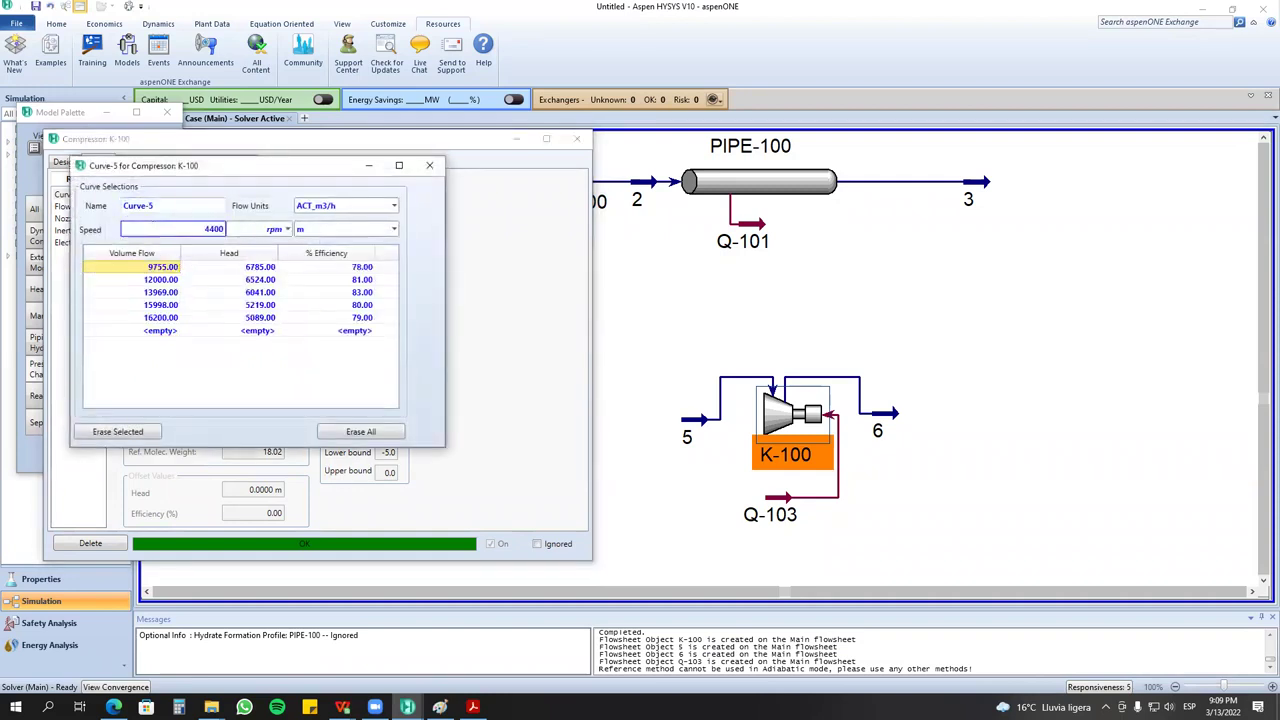
key("Return")
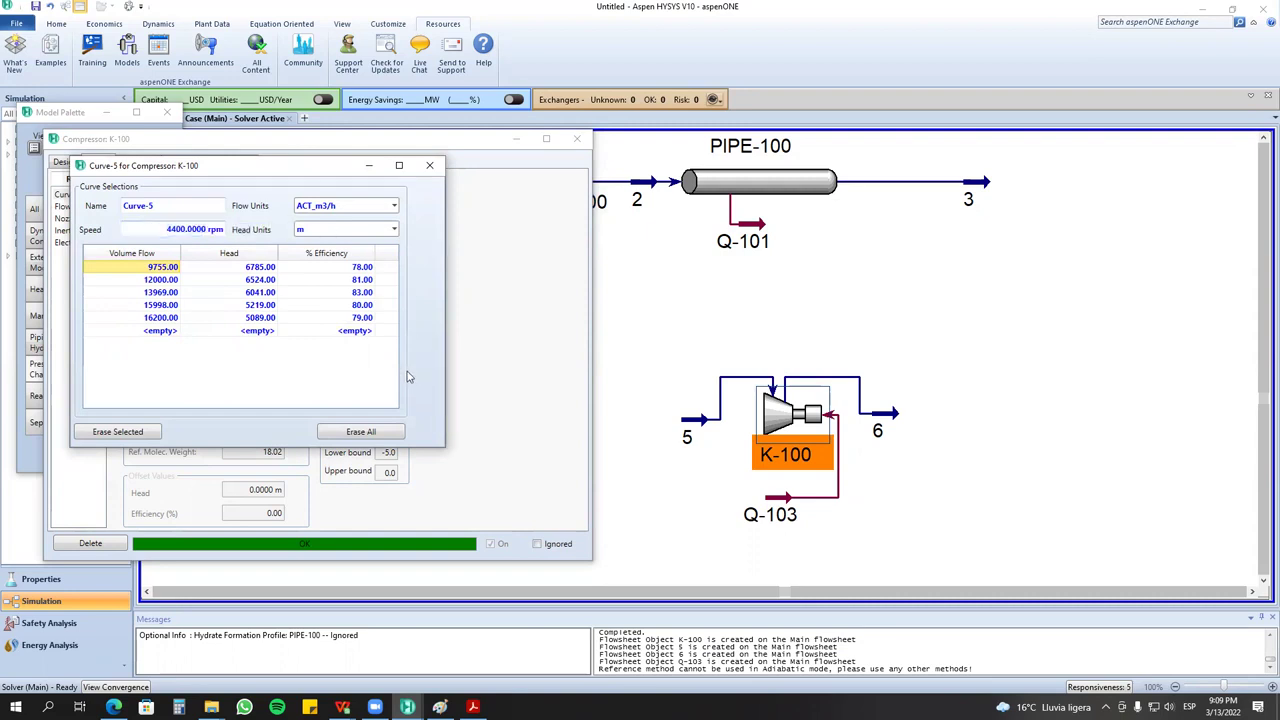
left_click(427, 167)
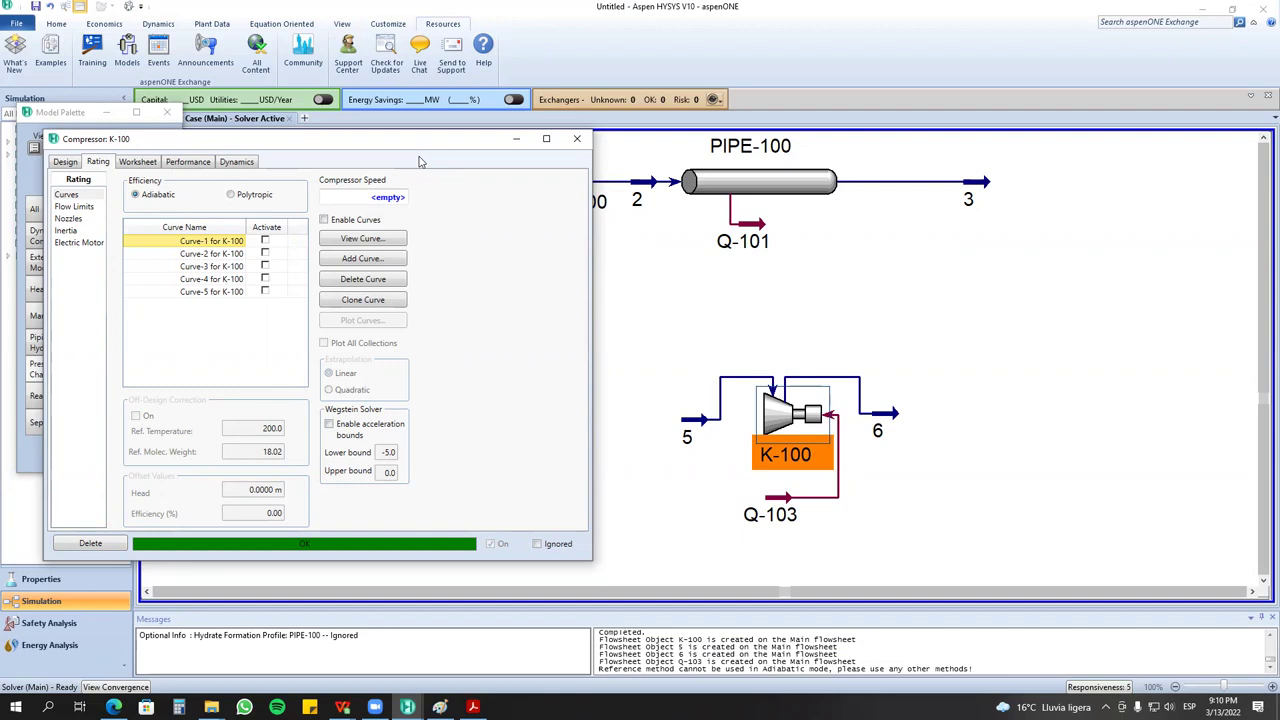
Move energy stream Q-102 up closer to pump P-101 on the flowsheet, shifting the K-100 window out of the way and back.
left_click_drag(420, 162, 527, 552)
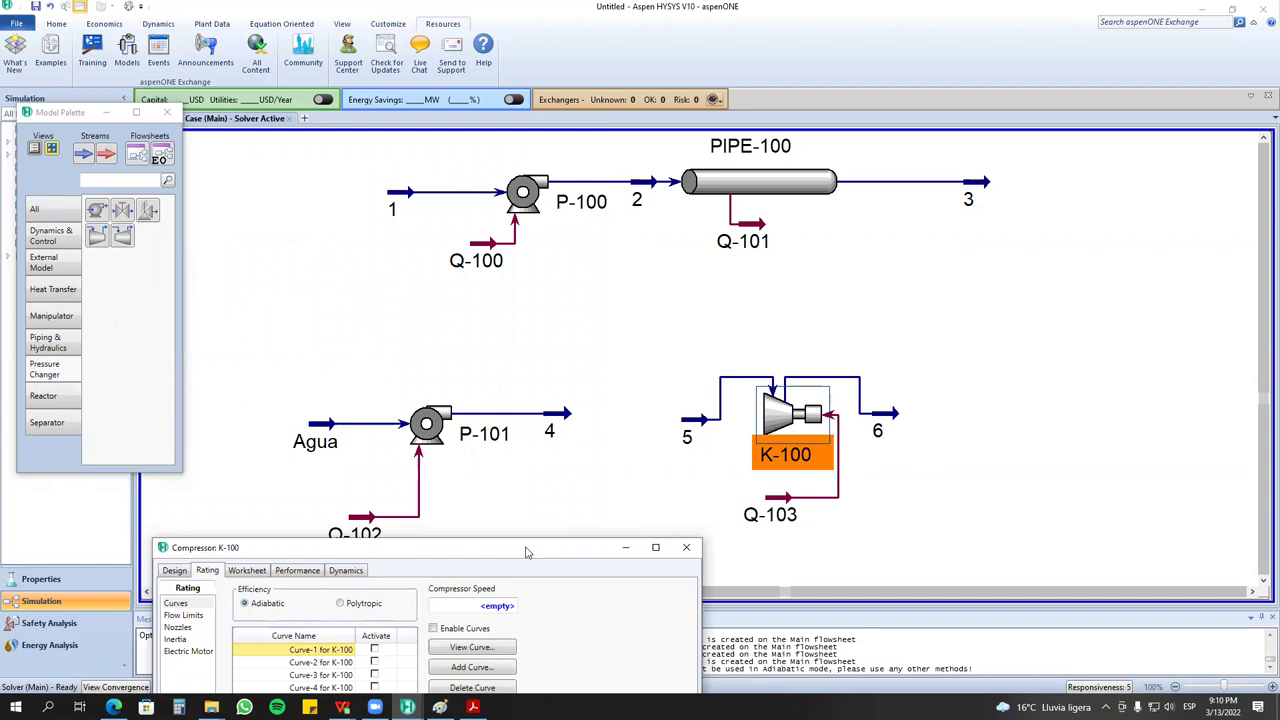
left_click_drag(372, 530, 385, 488)
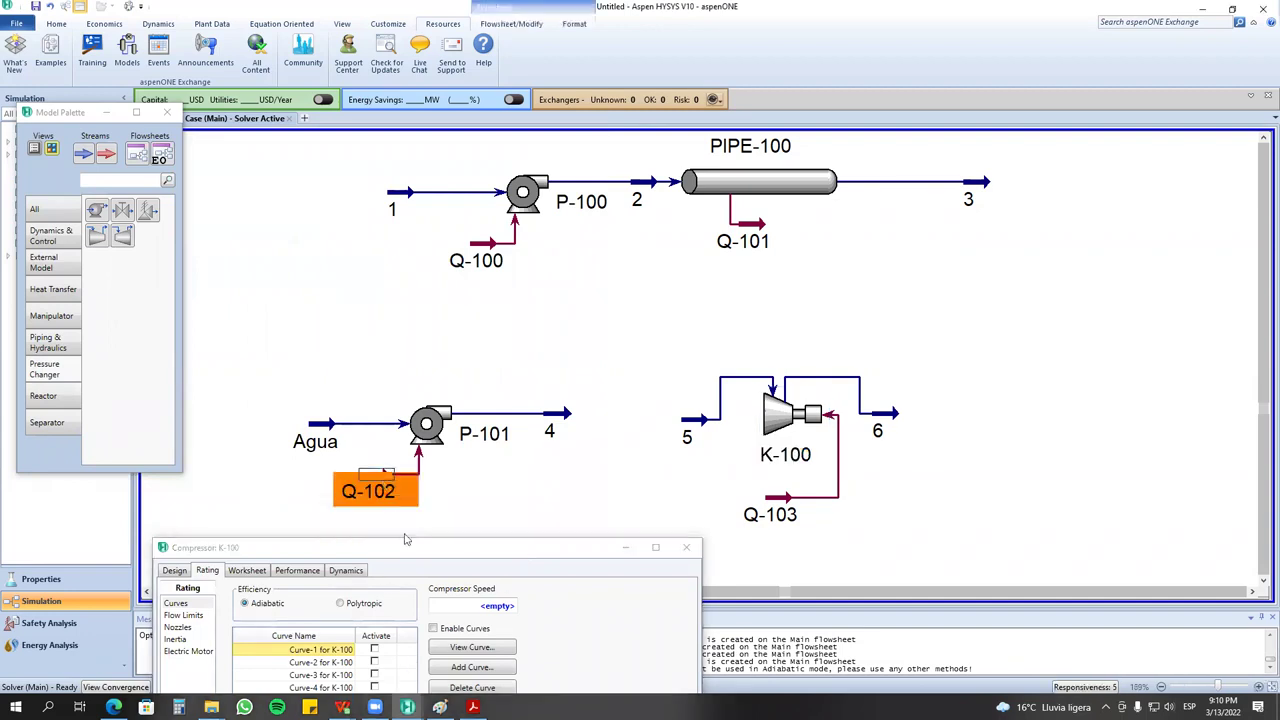
left_click_drag(420, 556, 437, 212)
left_click(818, 290)
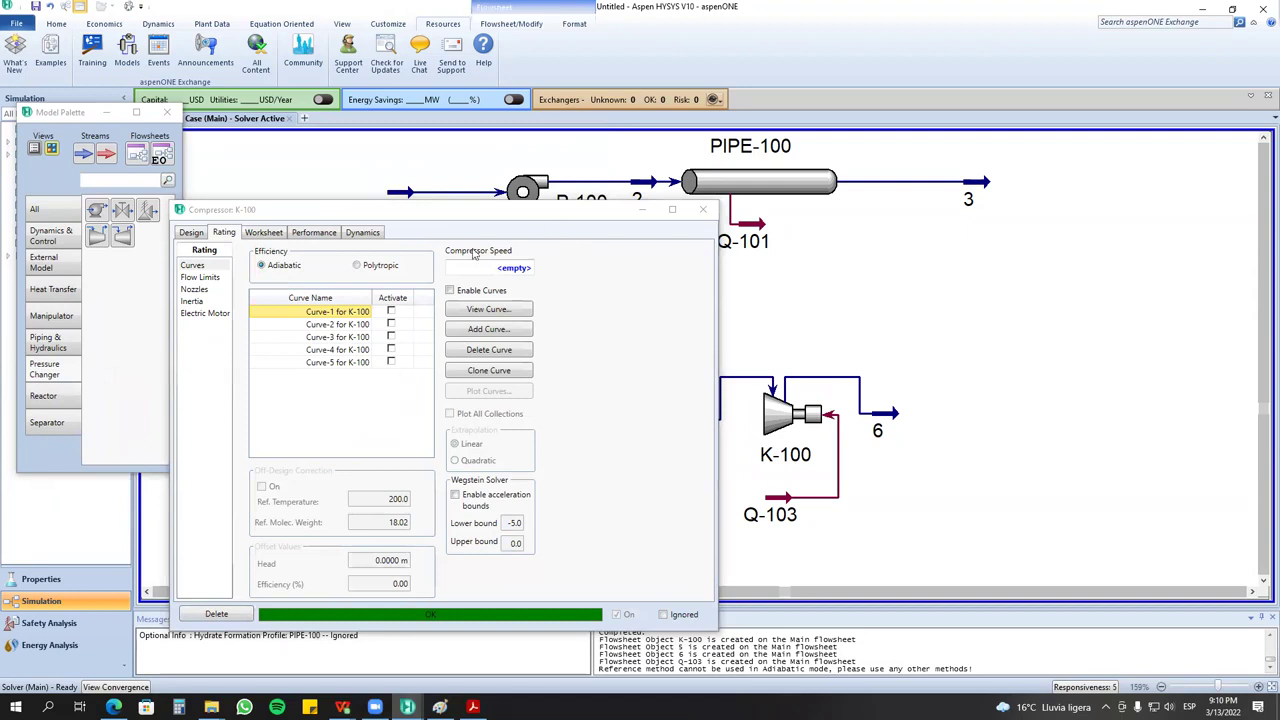
Activate all five performance curves of K-100 and enable the use of curves.
left_click(392, 298)
left_click(390, 311)
left_click(390, 324)
left_click(390, 337)
left_click(390, 349)
left_click(390, 362)
left_click(450, 290)
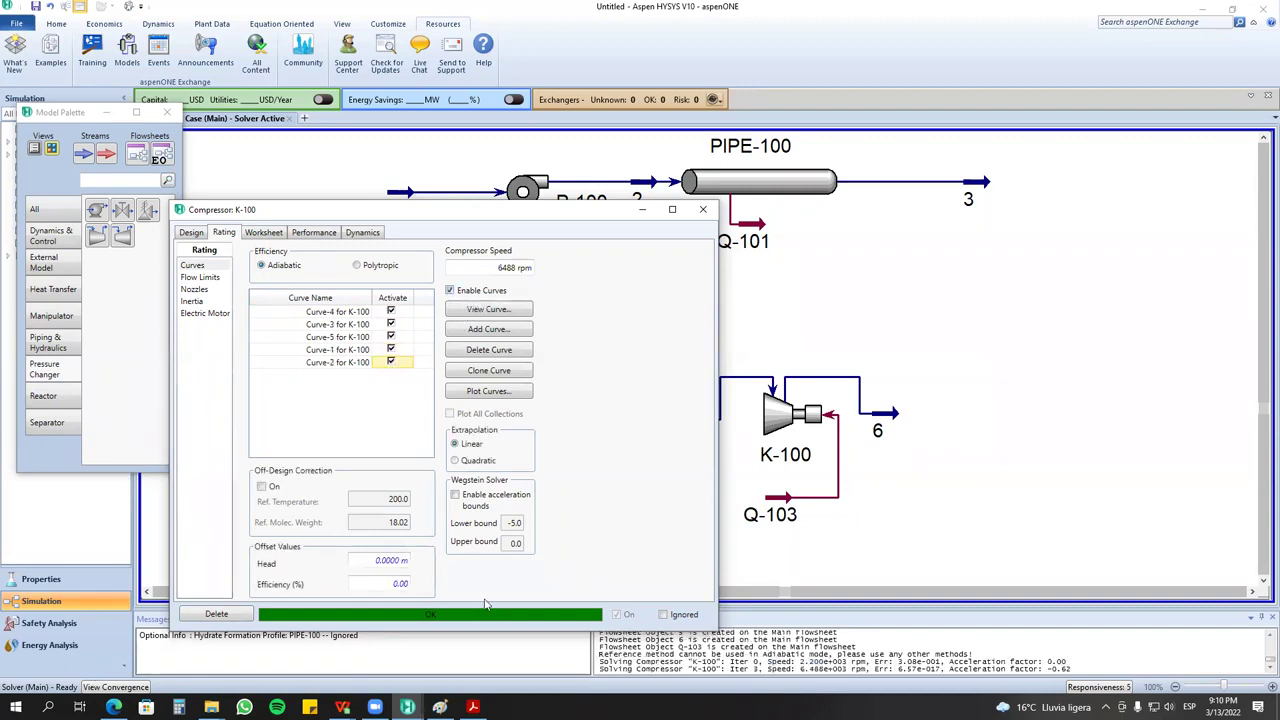
Check K-100's compressor speed and open outlet stream 6 to examine its conditions.
left_click(497, 268)
left_click(874, 418)
double_click(875, 420)
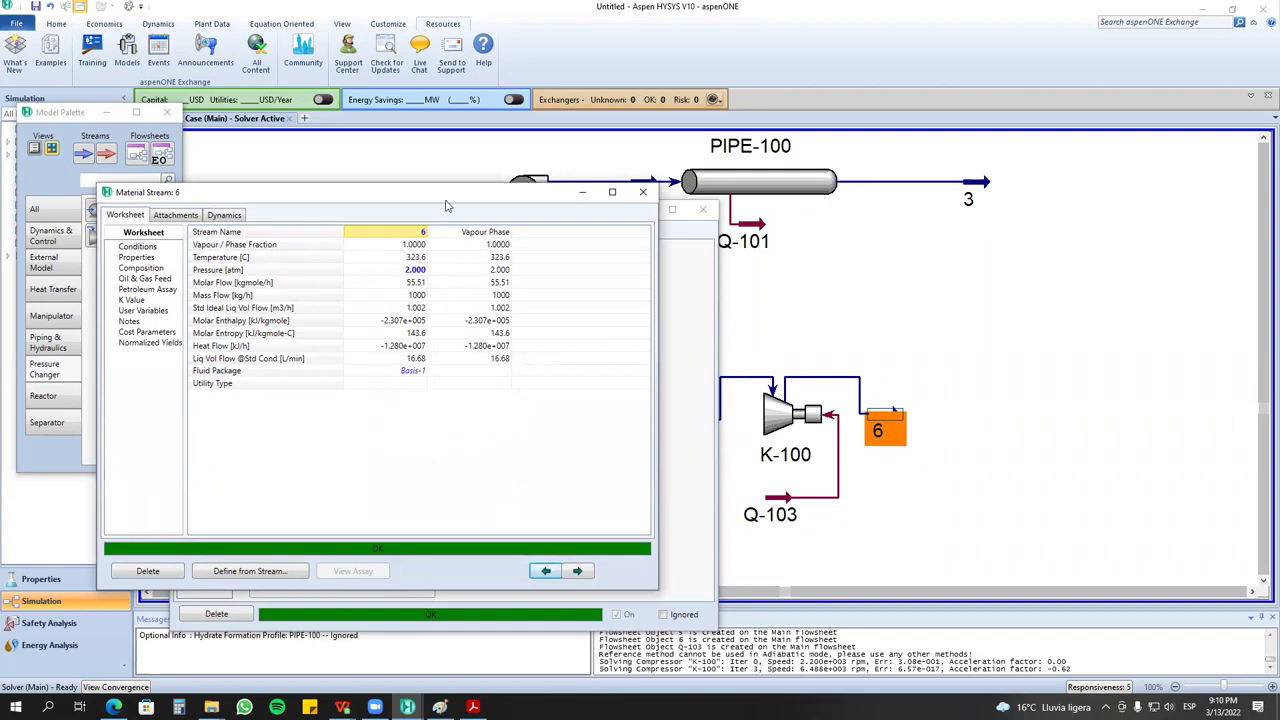
Return to compressor K-100 and review the efficiencies in its design parameters alongside outlet stream 6.
left_click_drag(446, 201, 393, 374)
left_click(591, 371)
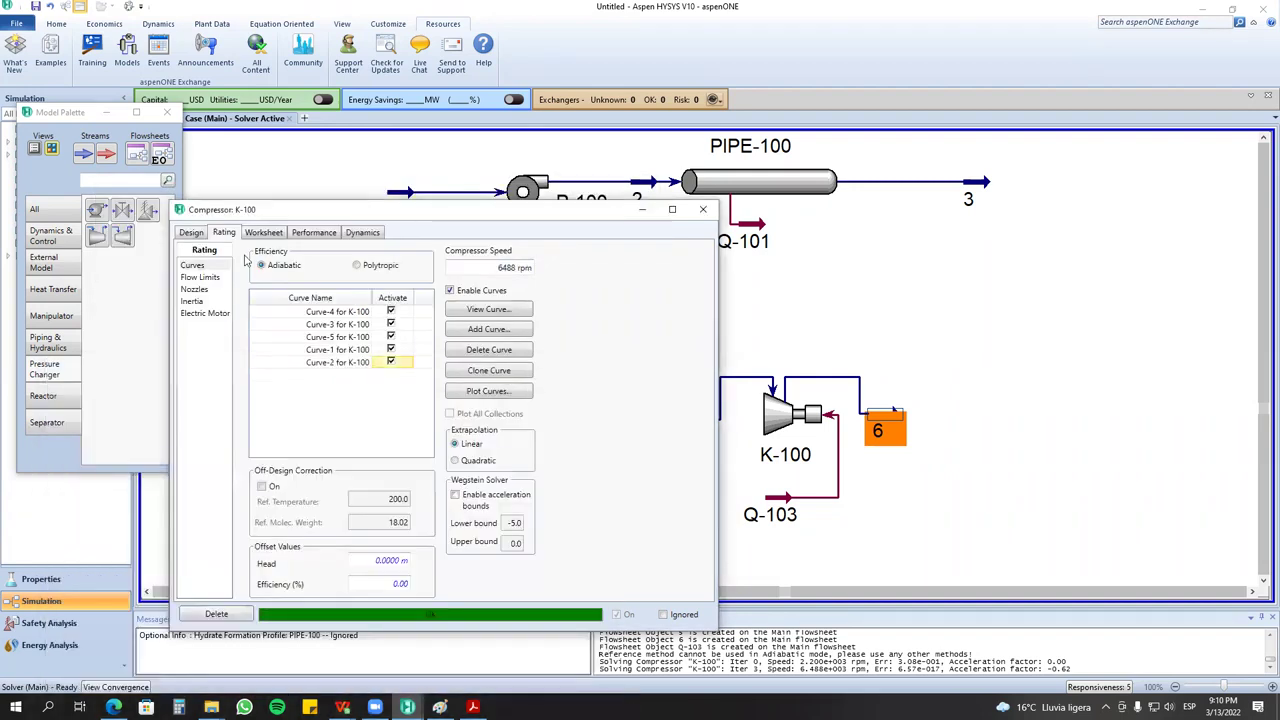
left_click(192, 234)
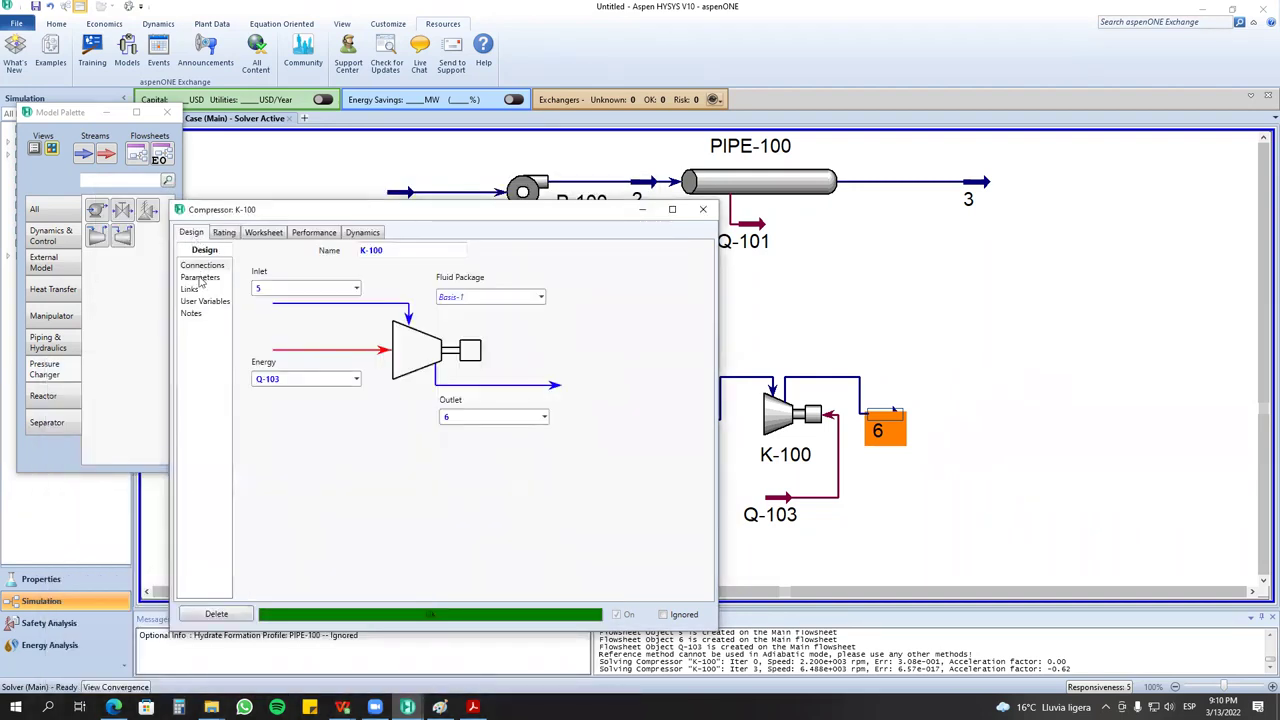
left_click(200, 278)
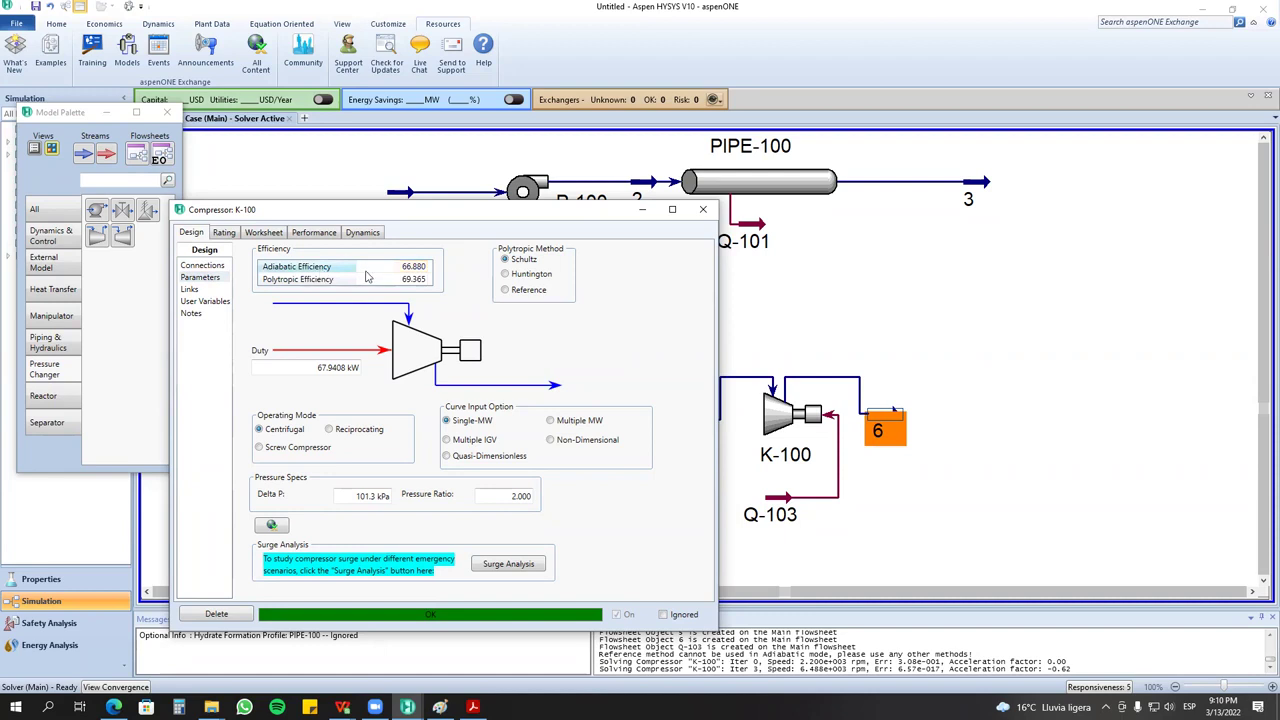
left_click(390, 268)
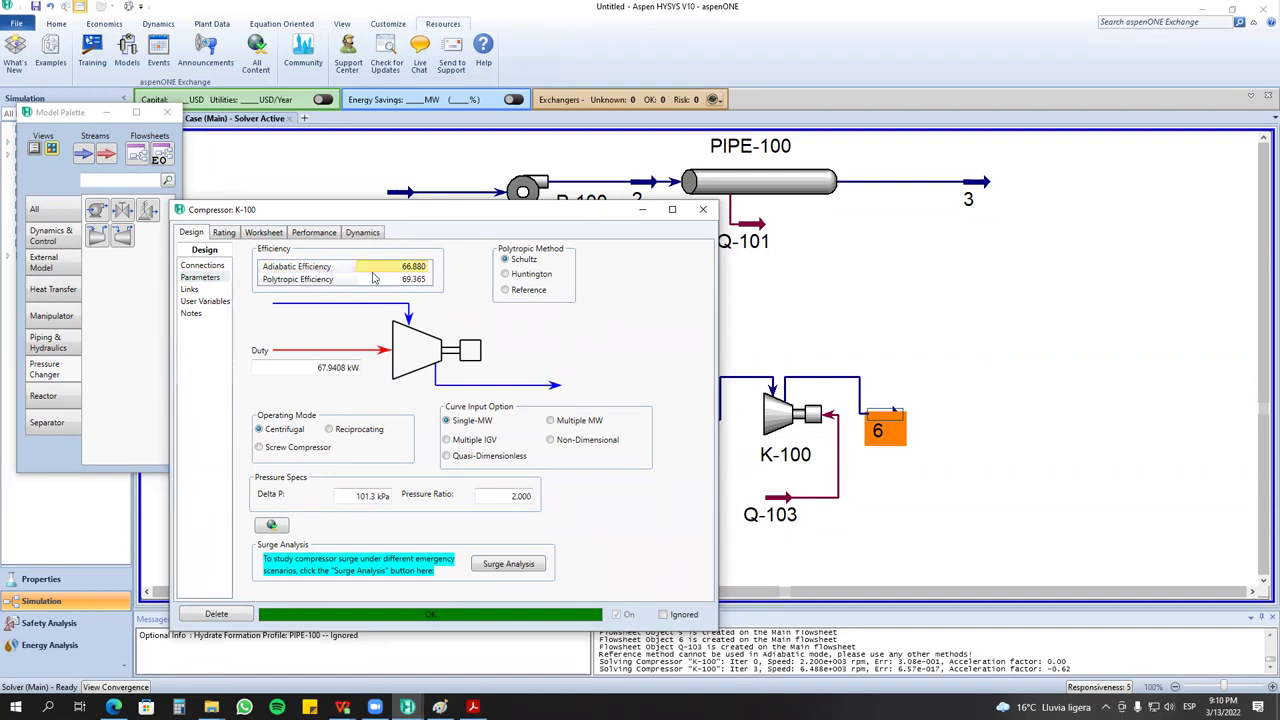
double_click(882, 428)
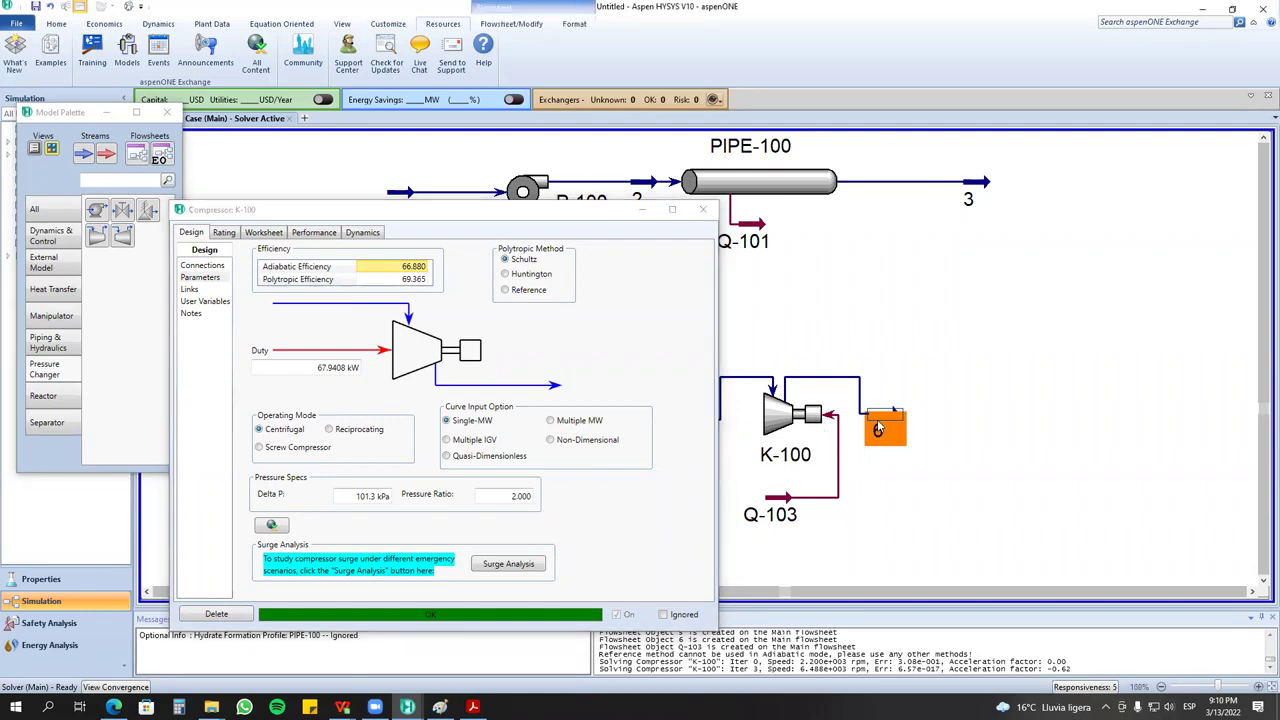
left_click(563, 112)
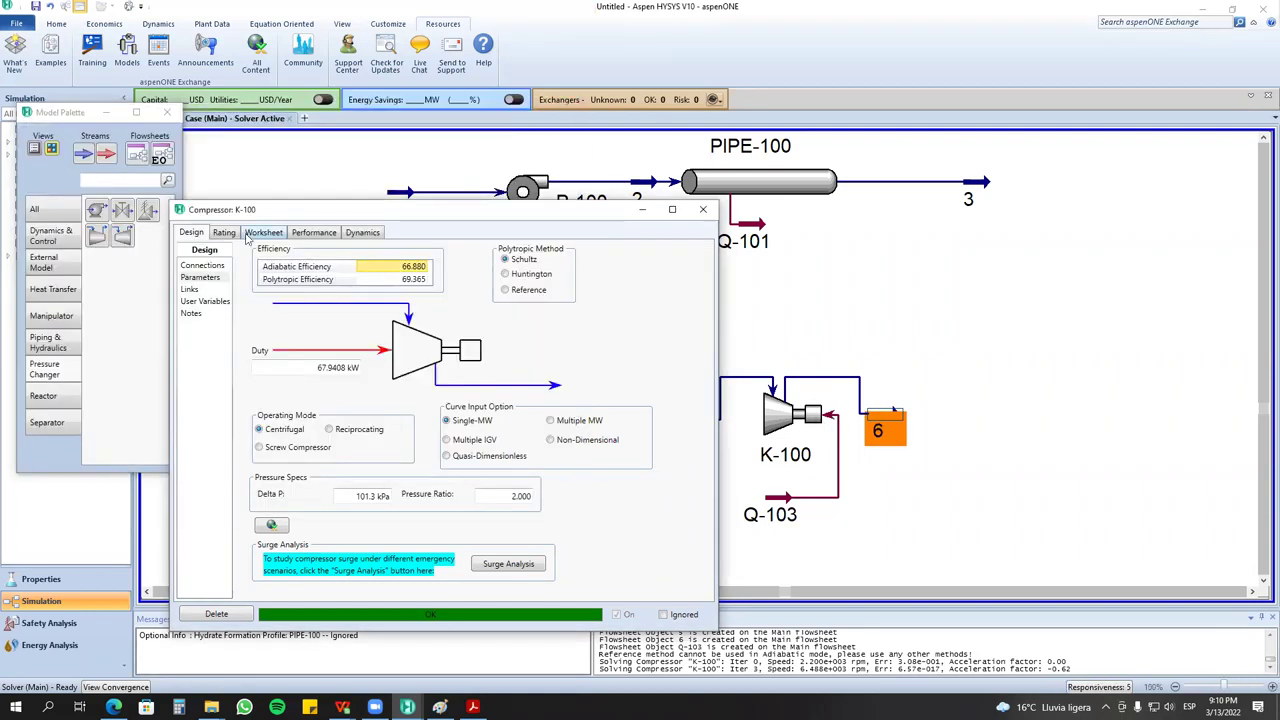
Disable K-100's performance curves and set its adiabatic efficiency to 75.
left_click(224, 232)
left_click(450, 290)
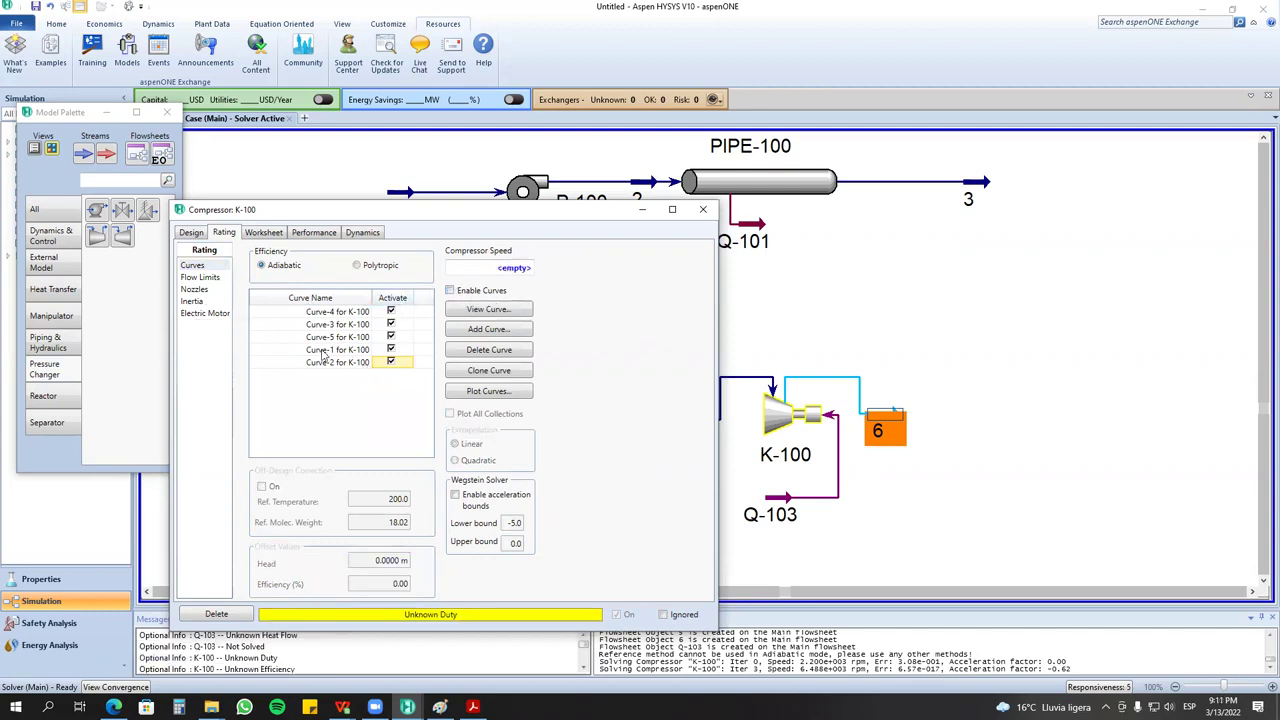
left_click(390, 364)
left_click(191, 232)
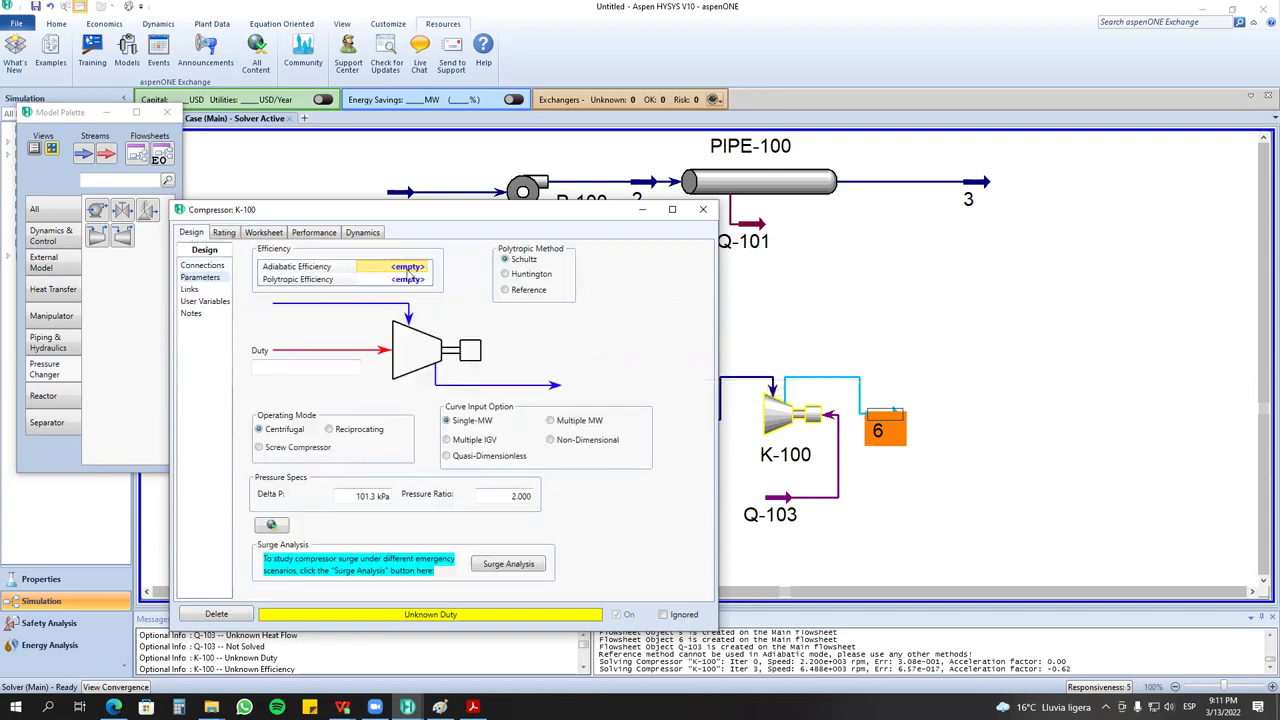
type("75")
key("Return")
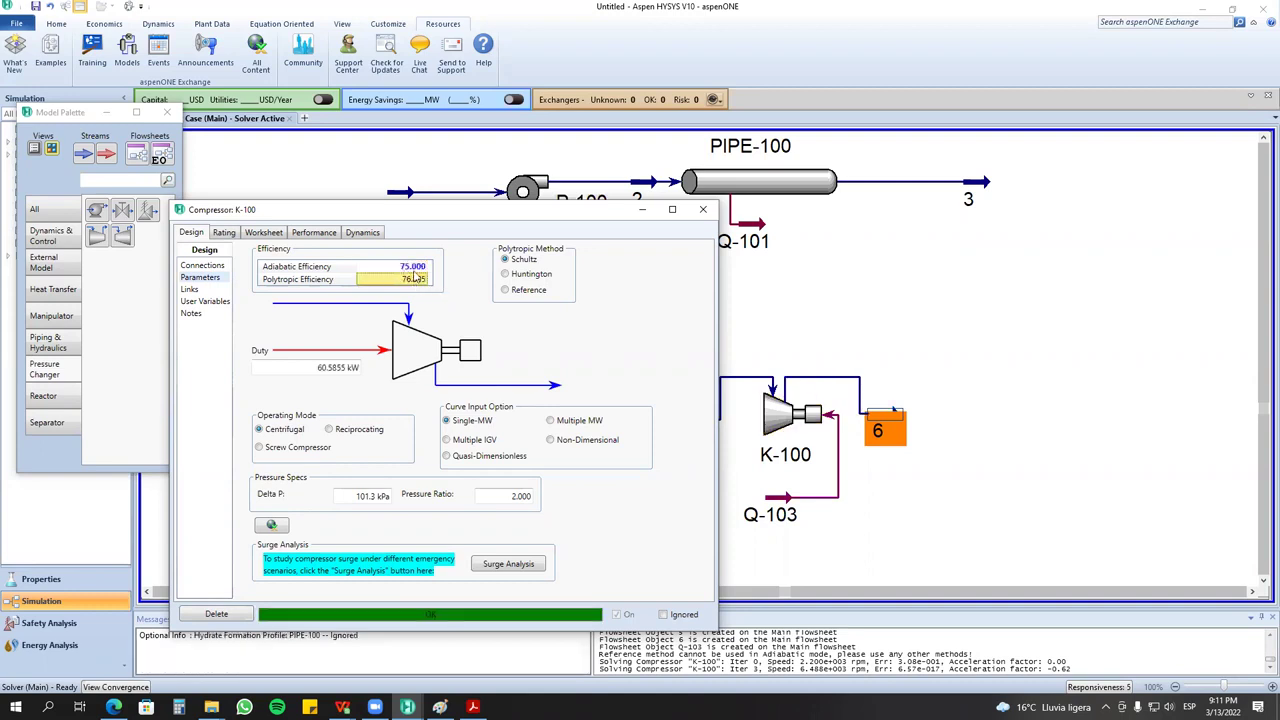
Clear K-100's adiabatic efficiency and enable its performance curves again.
left_click(417, 268)
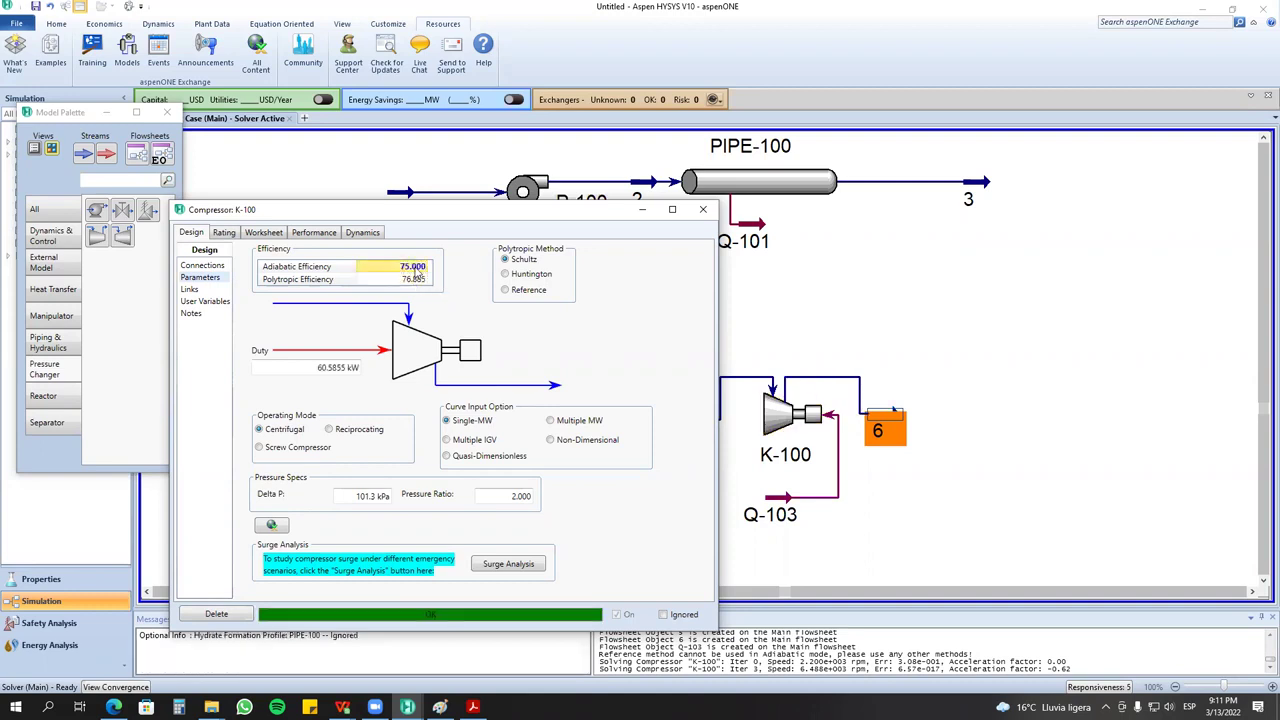
key("Delete")
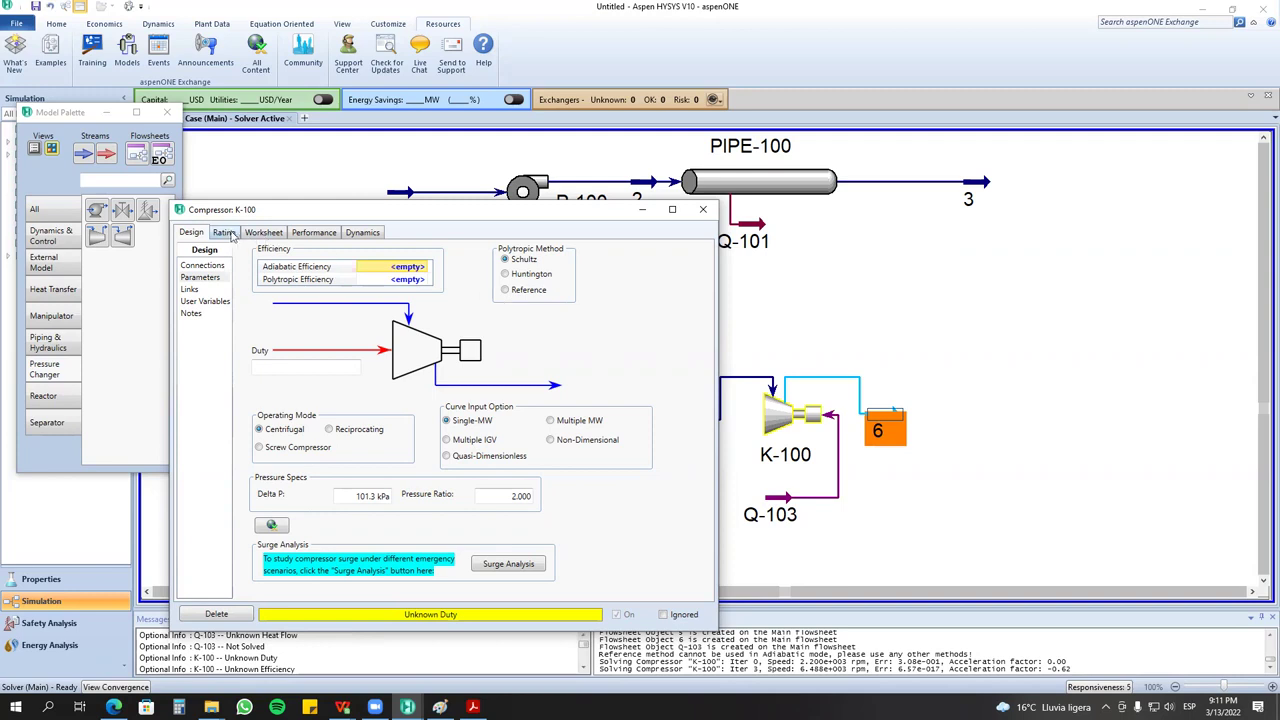
left_click(230, 233)
left_click(451, 291)
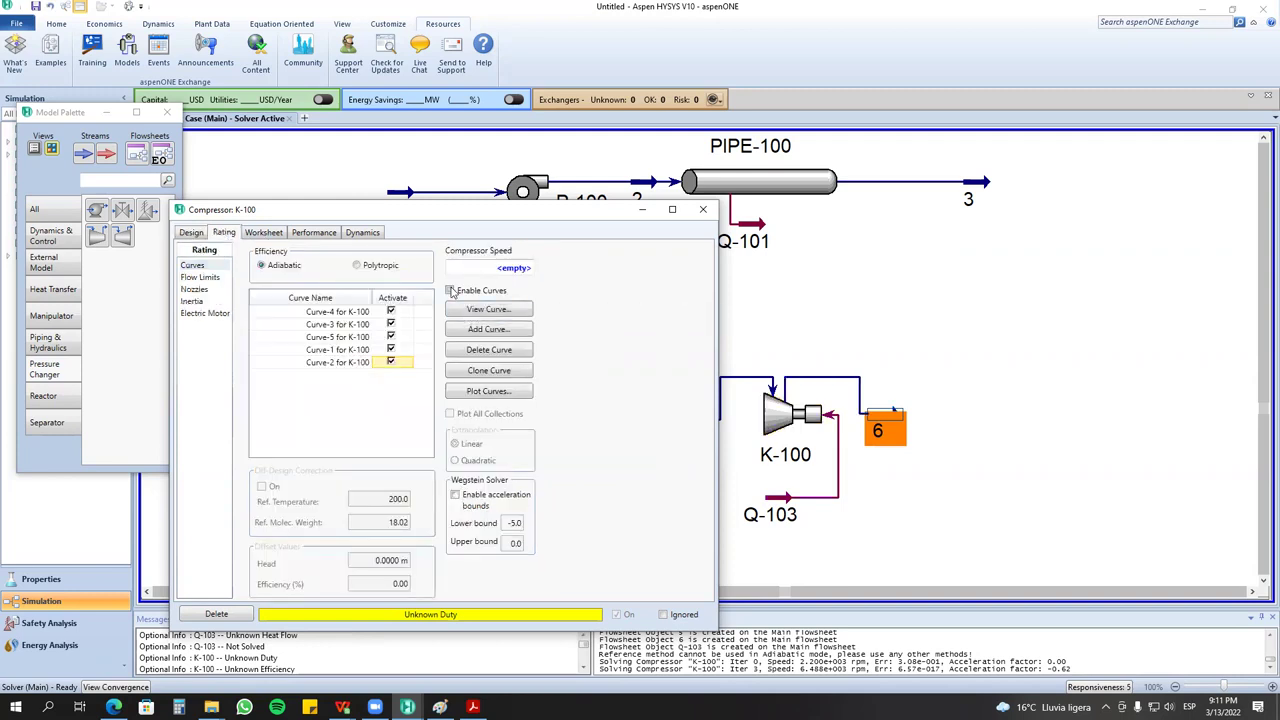
Check the conditions of outlet stream 6, and plot K-100's head curves to examine the operating point.
double_click(885, 428)
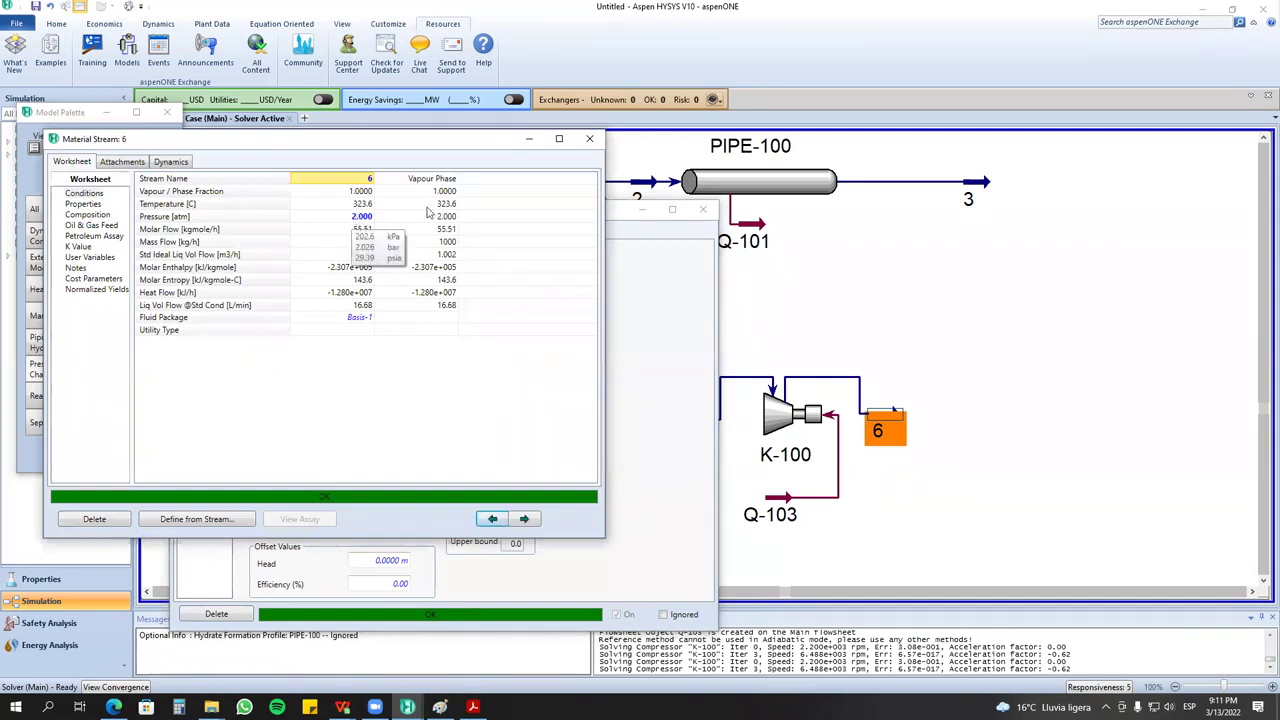
left_click(589, 138)
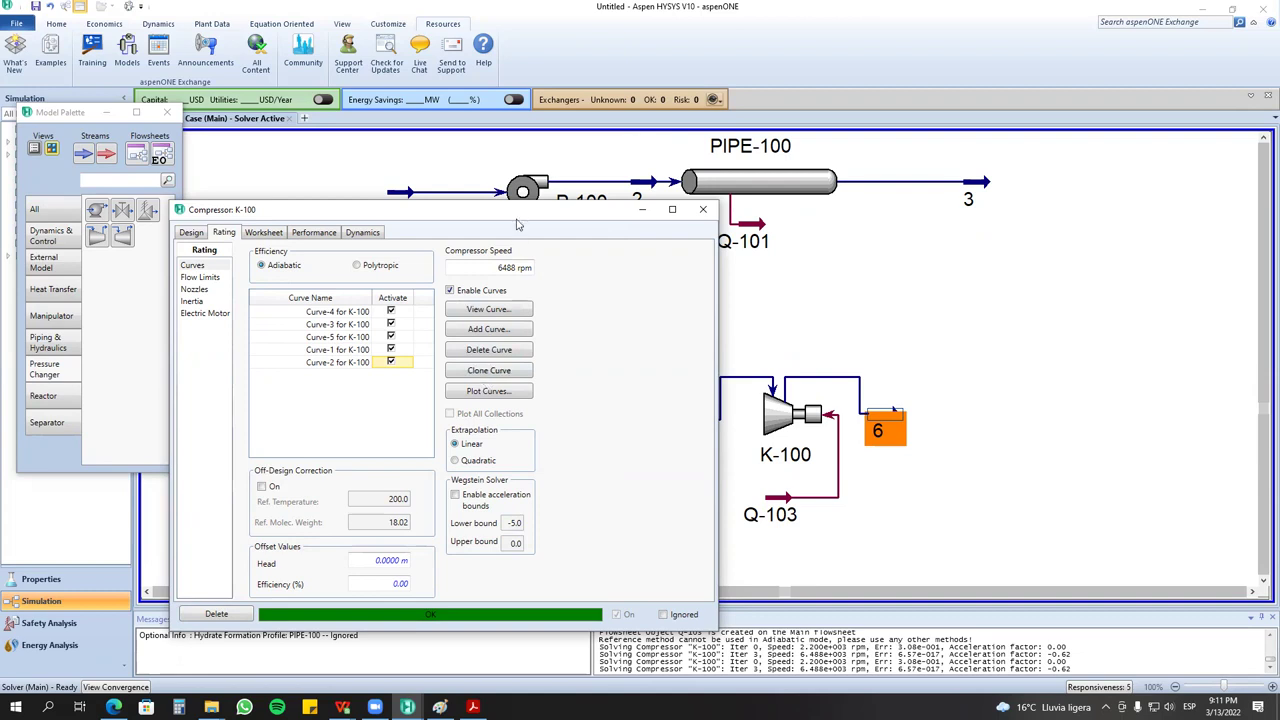
left_click_drag(517, 224, 568, 507)
left_click_drag(274, 360, 592, 229)
left_click(615, 501)
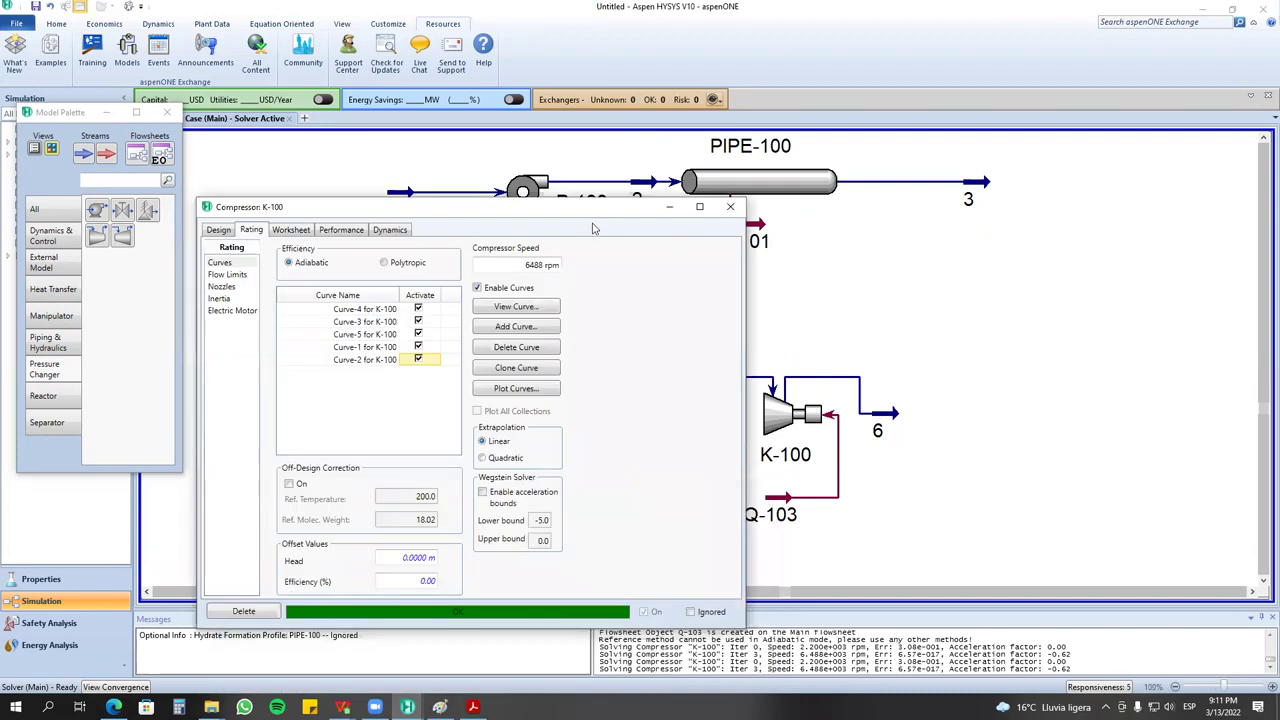
left_click(519, 391)
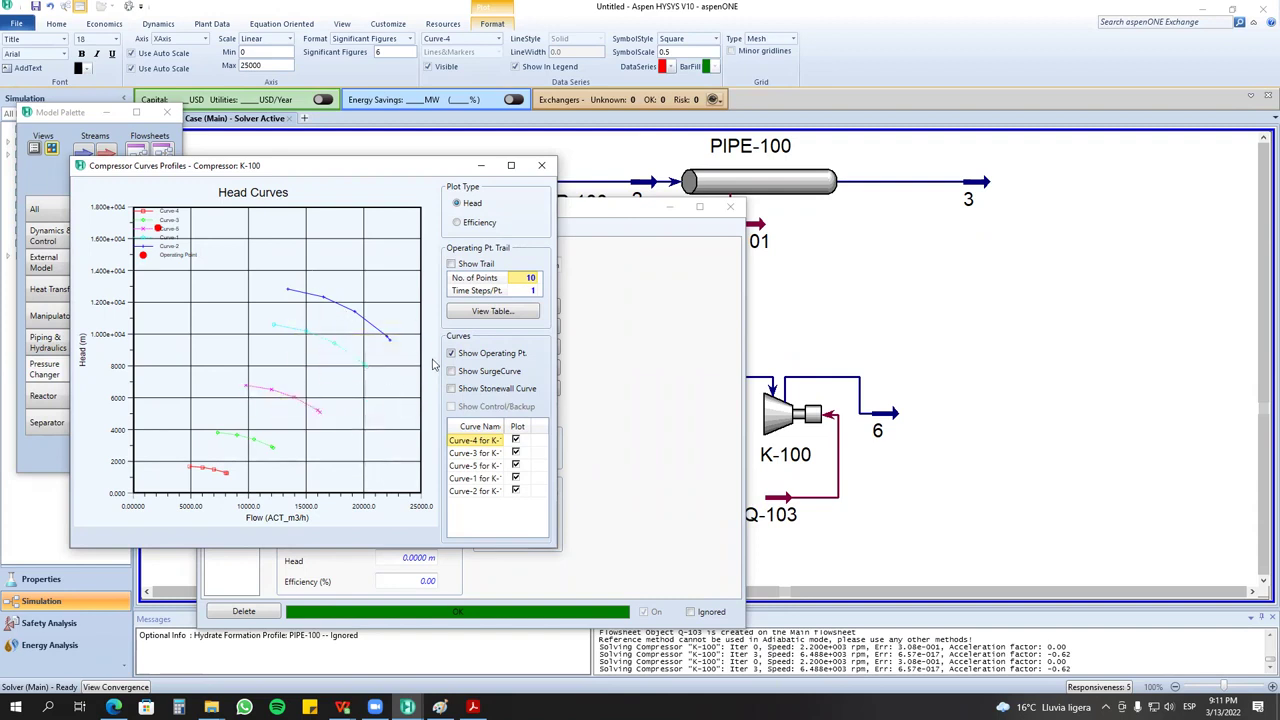
left_click(553, 170)
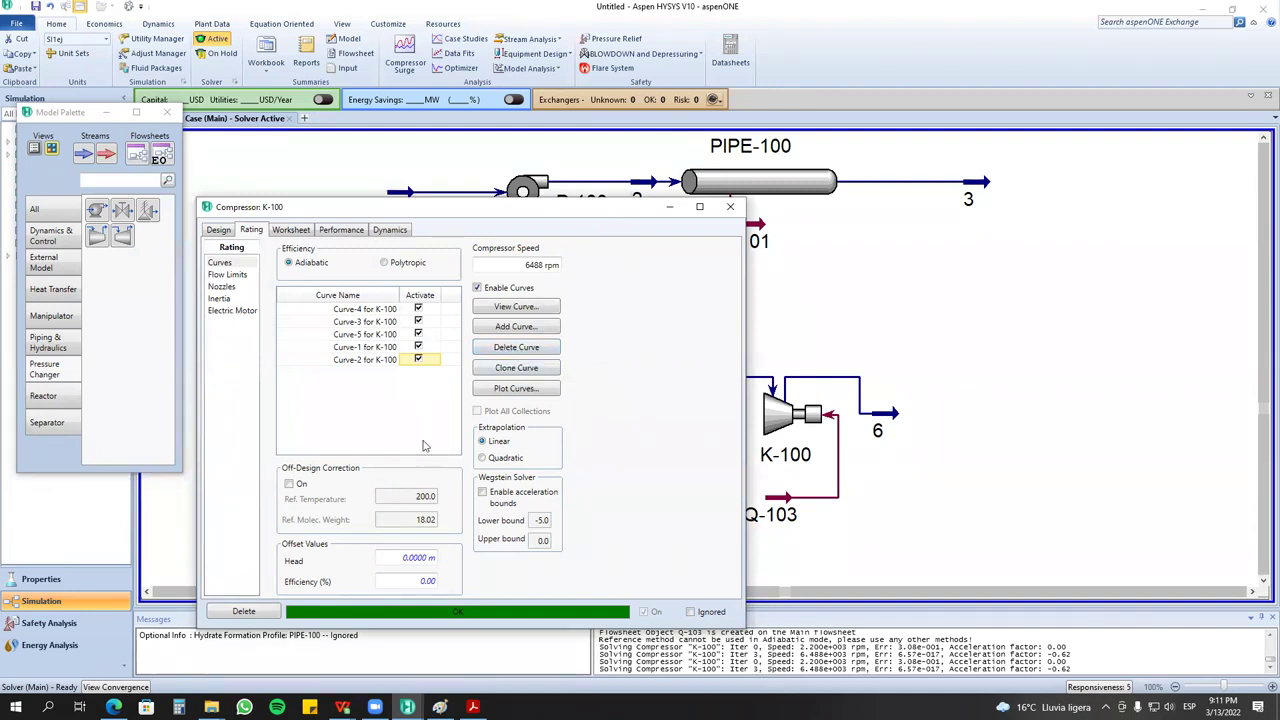
left_click_drag(593, 210, 665, 465)
left_click_drag(566, 480, 557, 541)
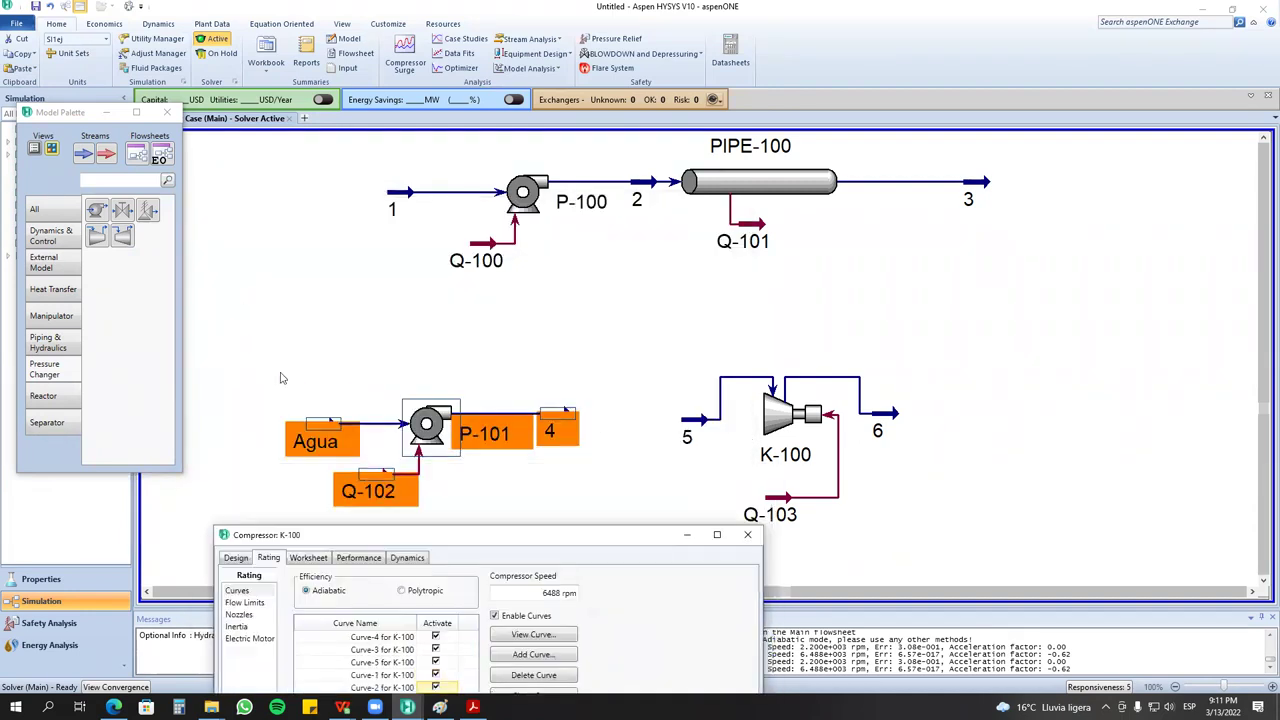
left_click(520, 518)
left_click_drag(627, 321, 969, 522)
left_click_drag(567, 541, 597, 200)
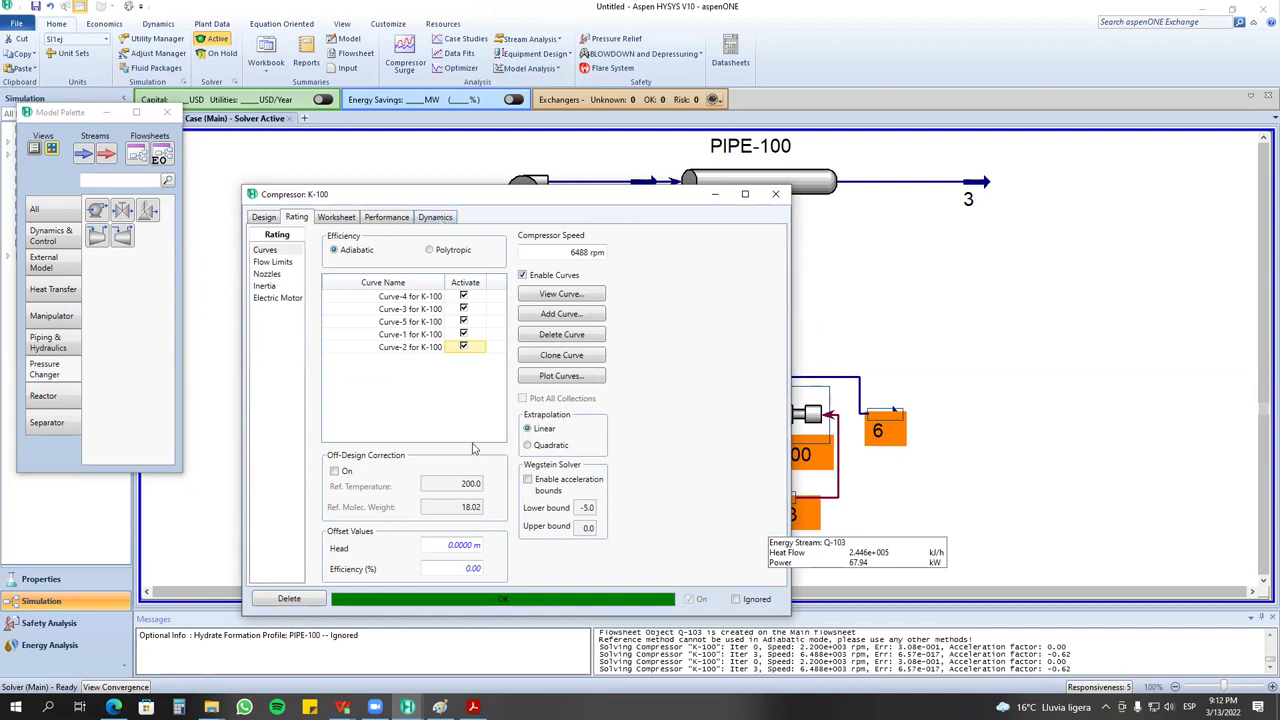
Compare K-100's compressor speed on polytropic and adiabatic efficiency, returning to adiabatic, and enlarge the compressor window.
left_click(429, 251)
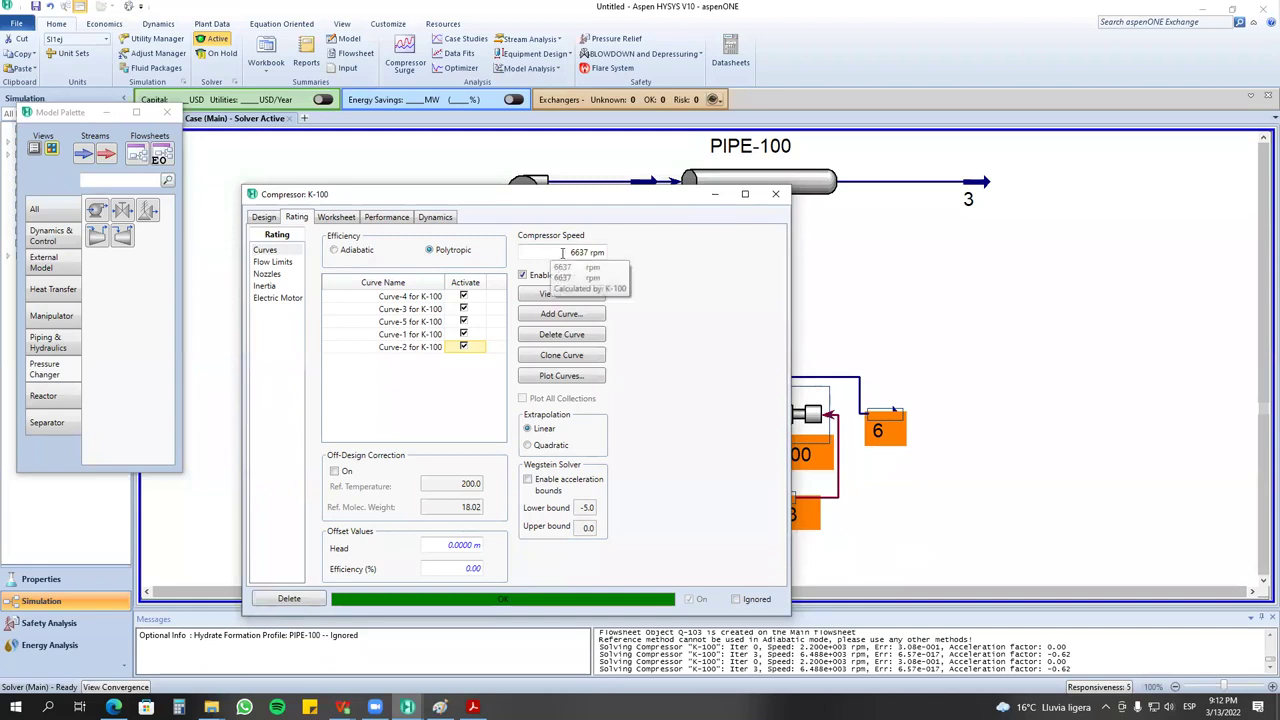
left_click(334, 251)
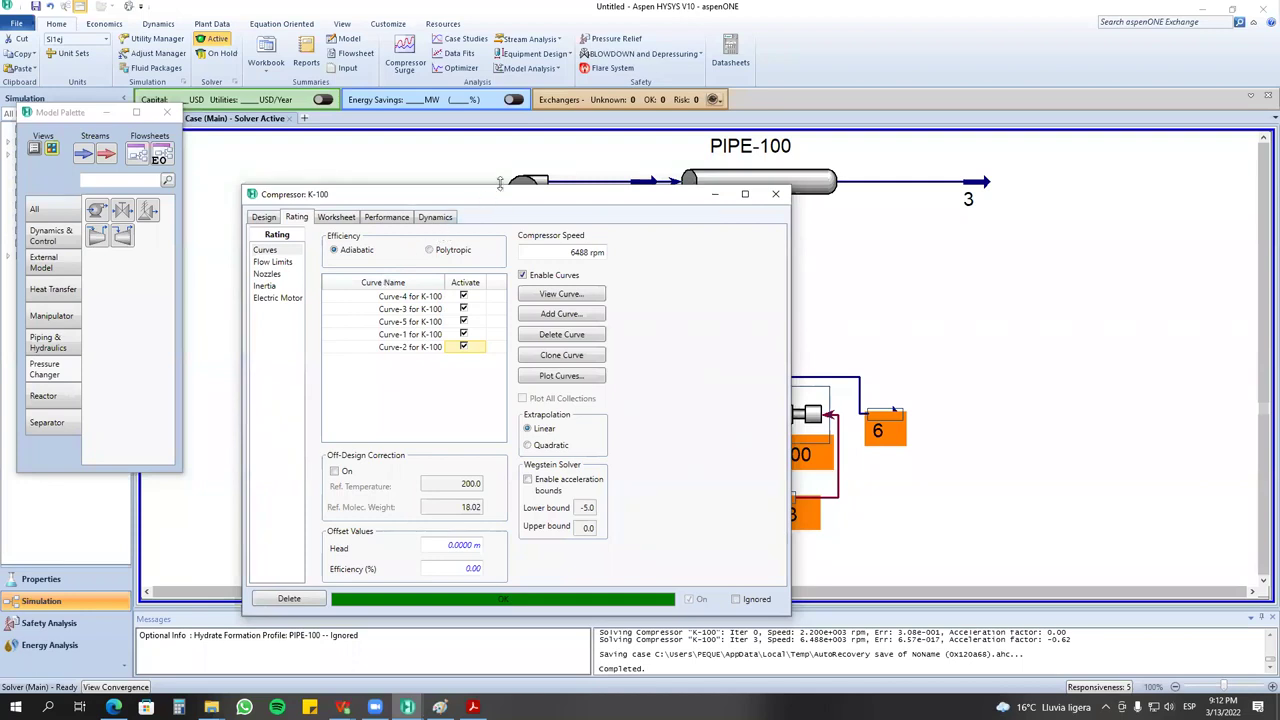
left_click_drag(521, 133, 542, 148)
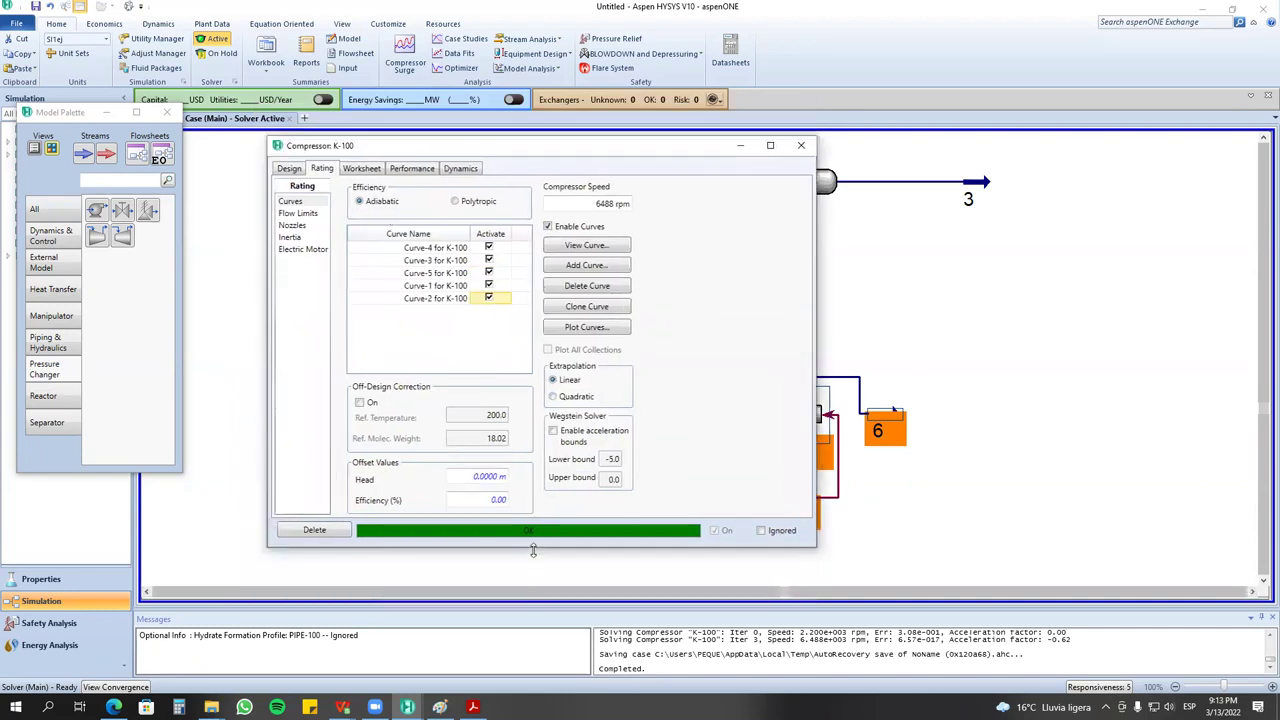
left_click_drag(533, 549, 533, 579)
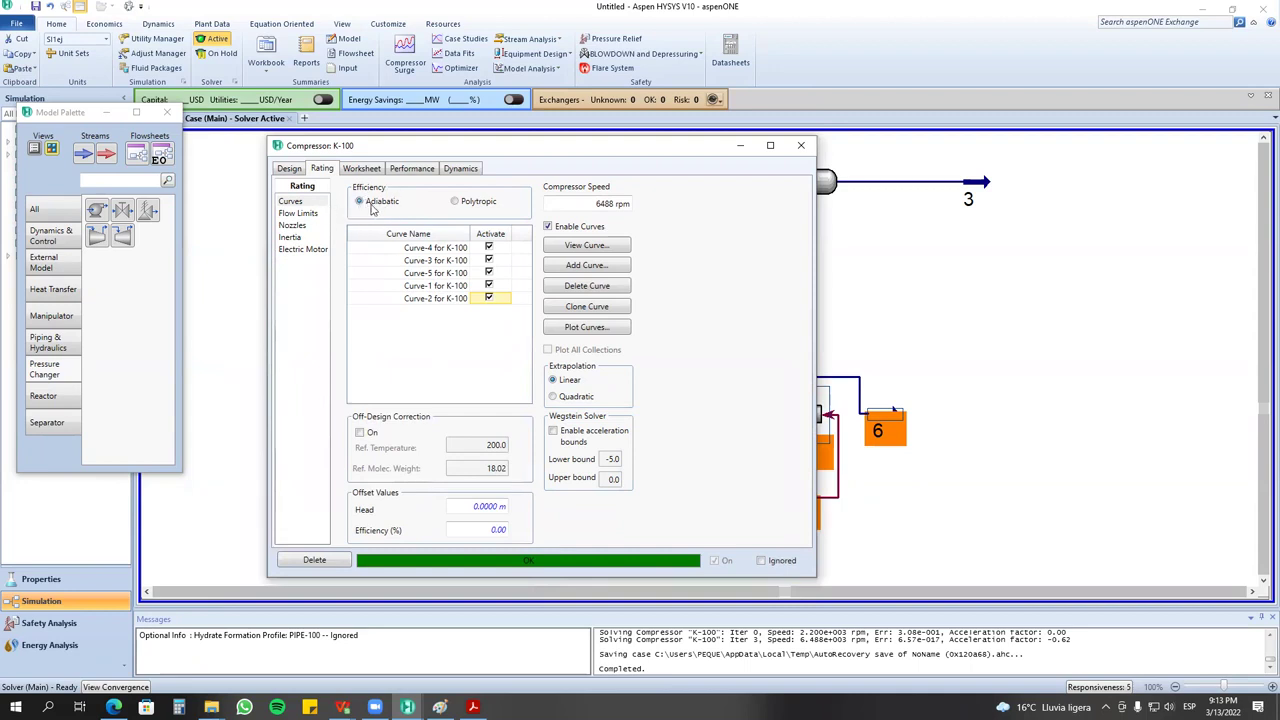
Review K-100's flow limits, nozzles, inertia and electric motor rating settings.
left_click(298, 214)
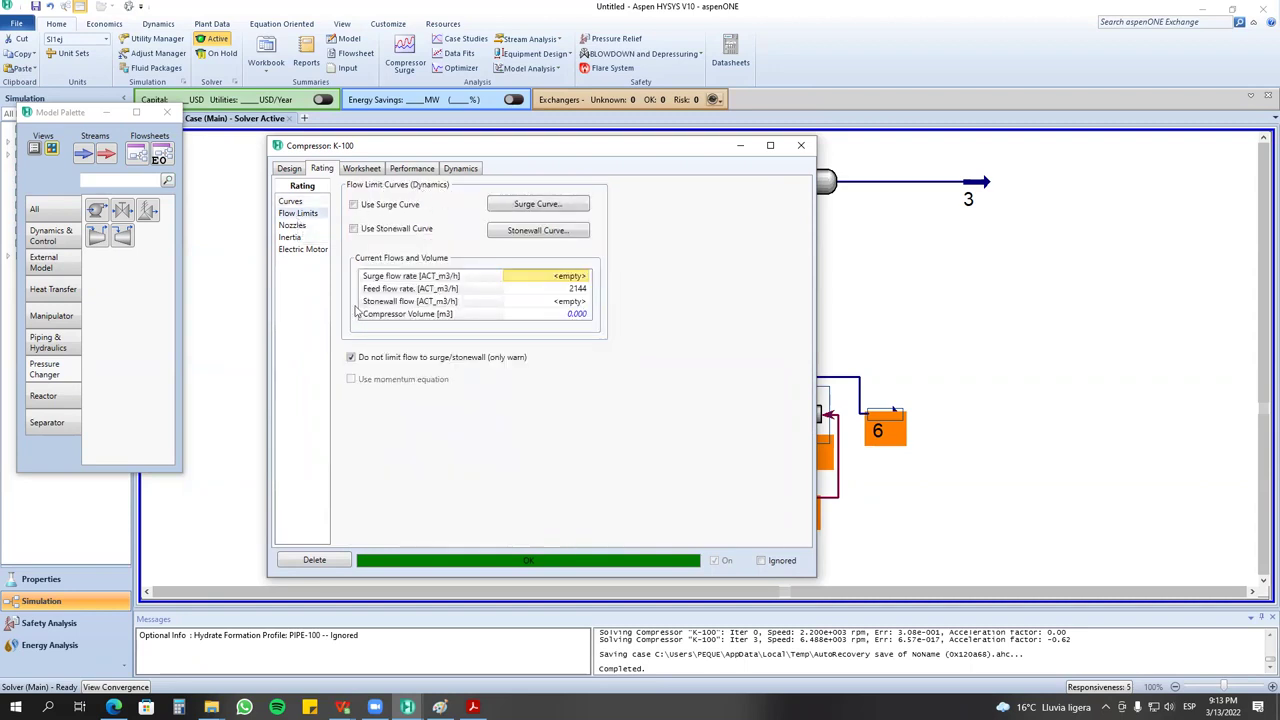
left_click(292, 227)
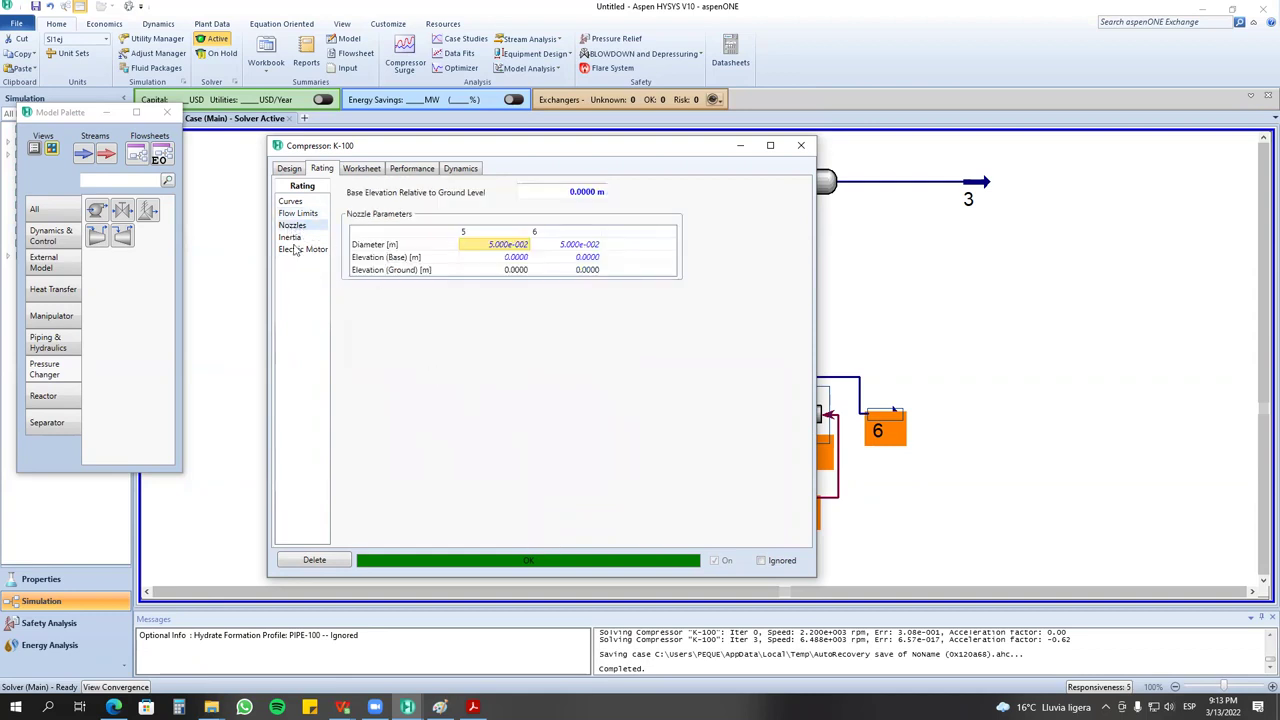
left_click(291, 238)
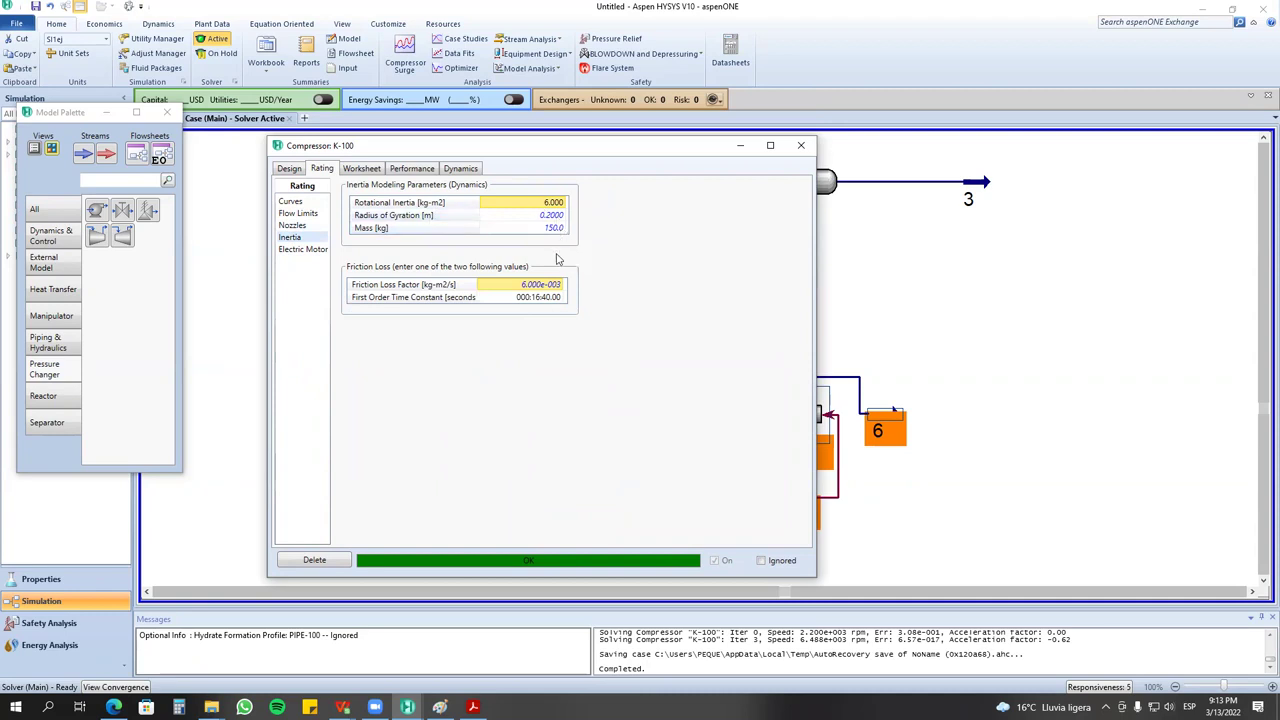
left_click(295, 251)
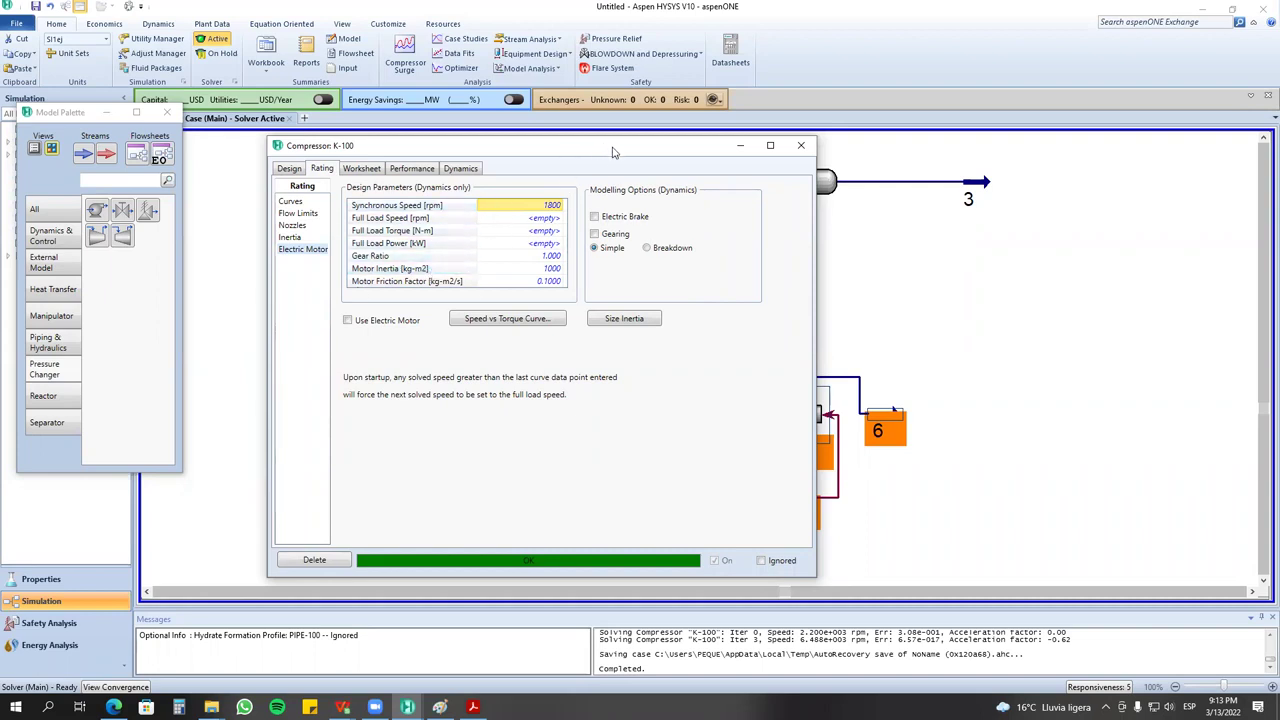
Compare pump P-101's electric motor parameters with those of K-100, and close both equipment windows.
left_click_drag(614, 152, 476, 488)
double_click(410, 434)
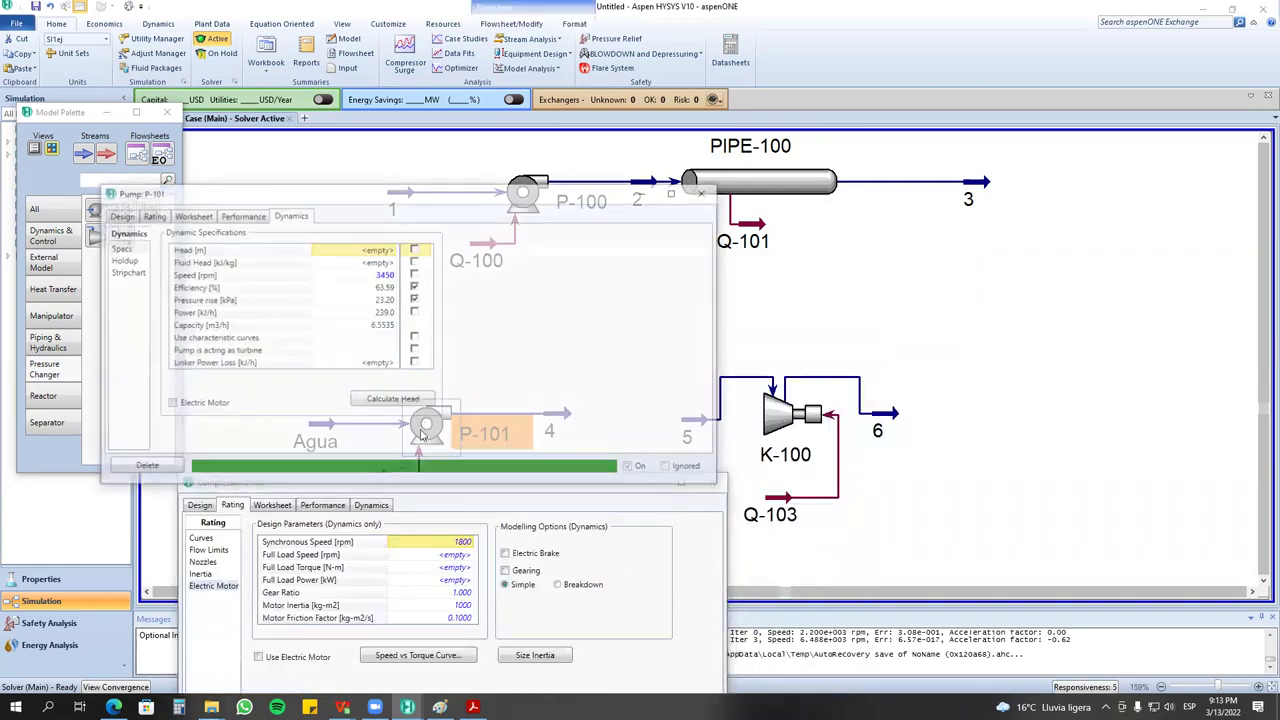
left_click(151, 215)
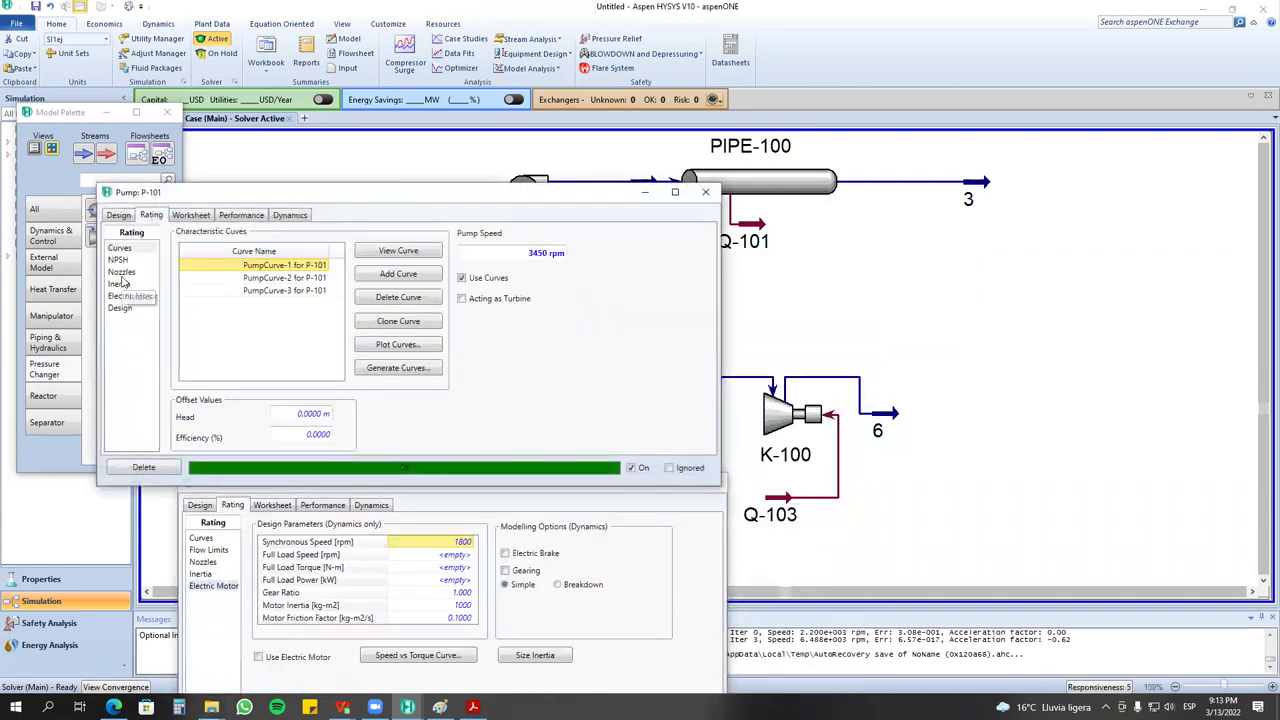
left_click(127, 294)
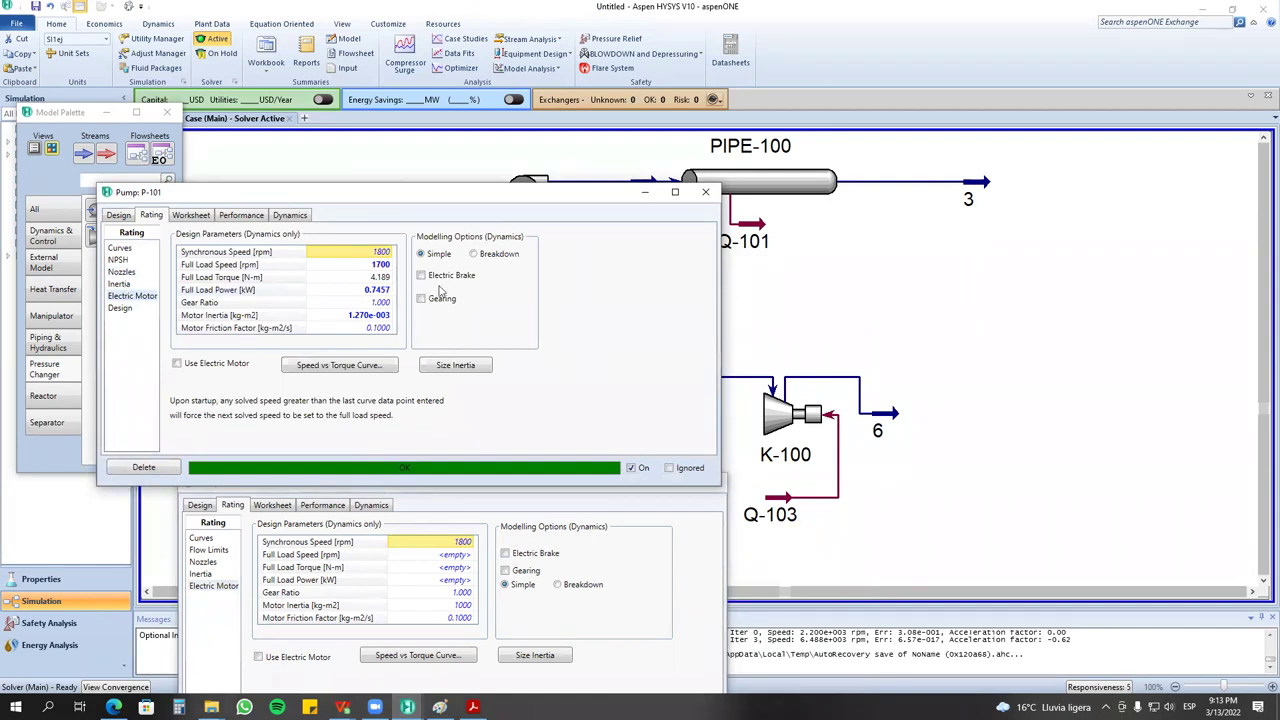
left_click(706, 191)
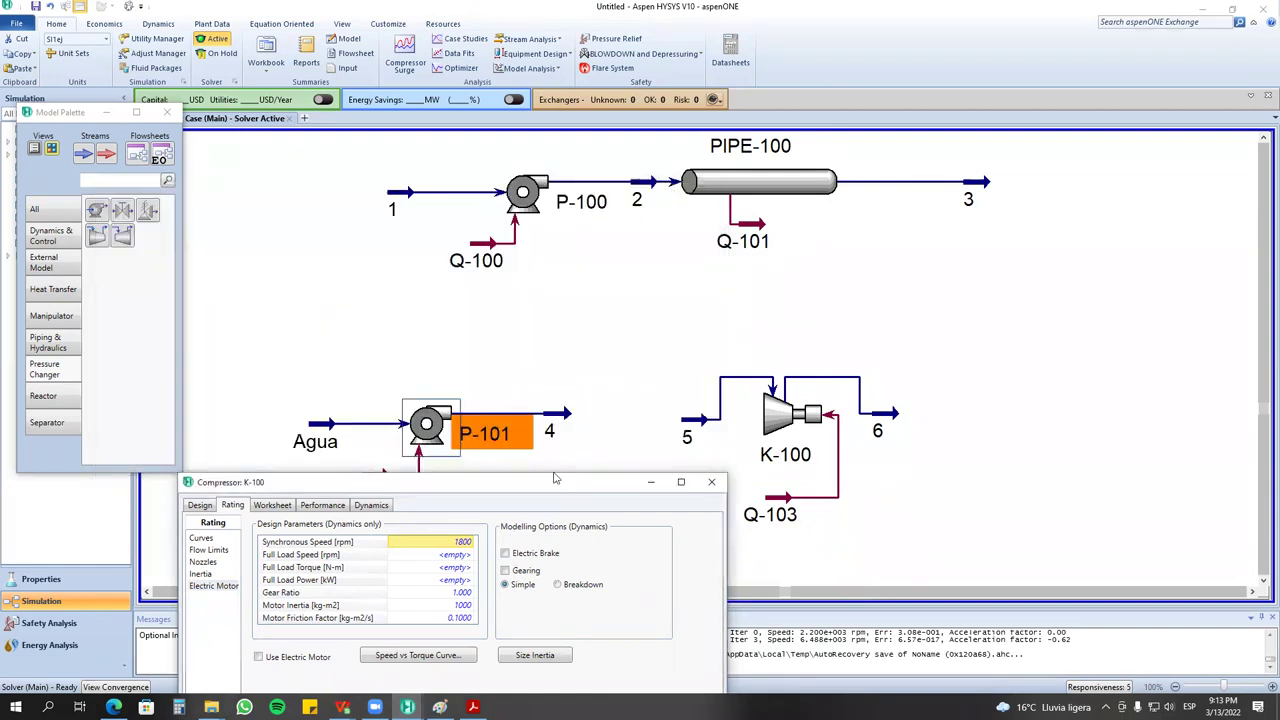
left_click_drag(527, 491, 533, 182)
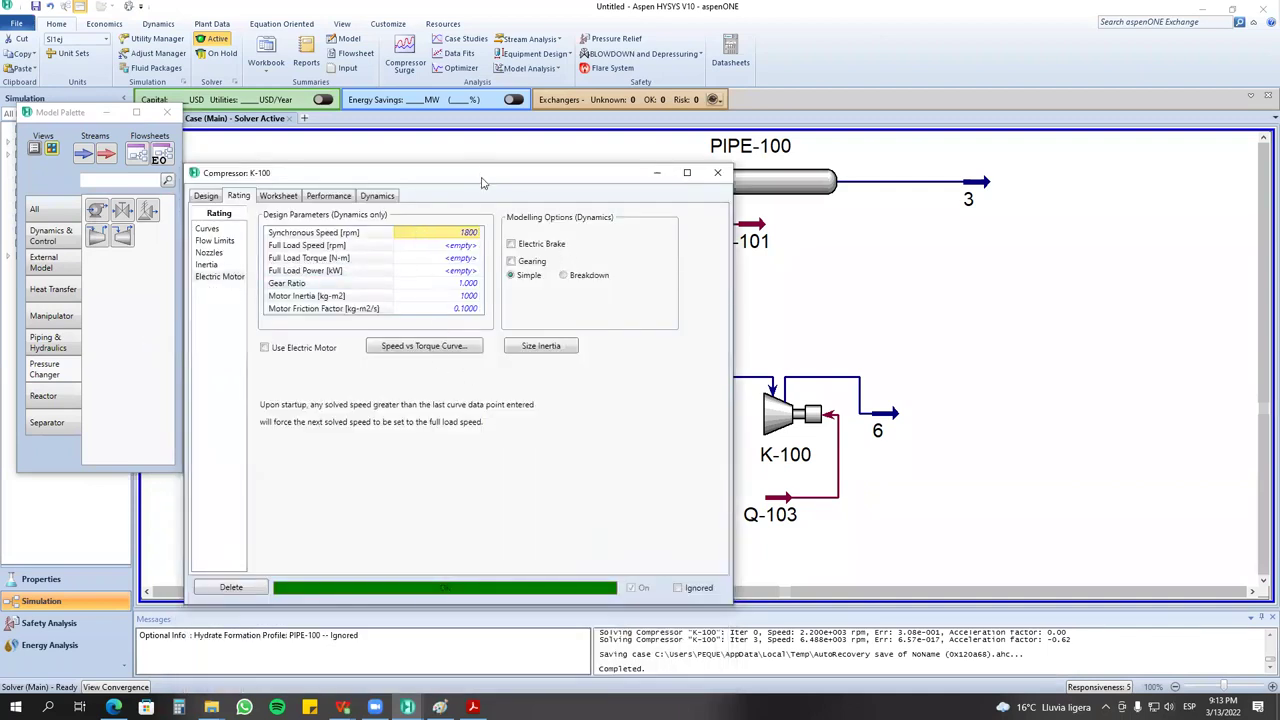
left_click_drag(468, 170, 482, 195)
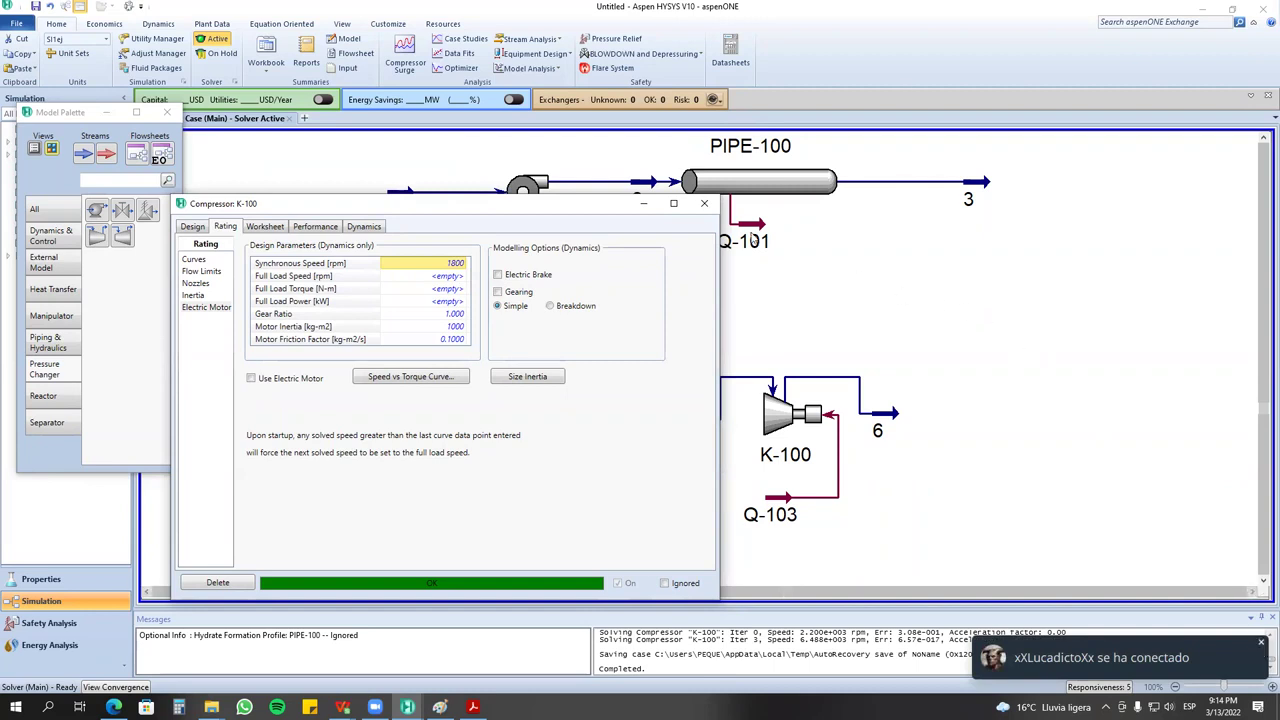
left_click(704, 203)
Move inlet stream 5 up on the flowsheet, and shift K-100 with all its streams slightly down and toward P-101.
left_click(697, 412)
left_click_drag(697, 412, 692, 398)
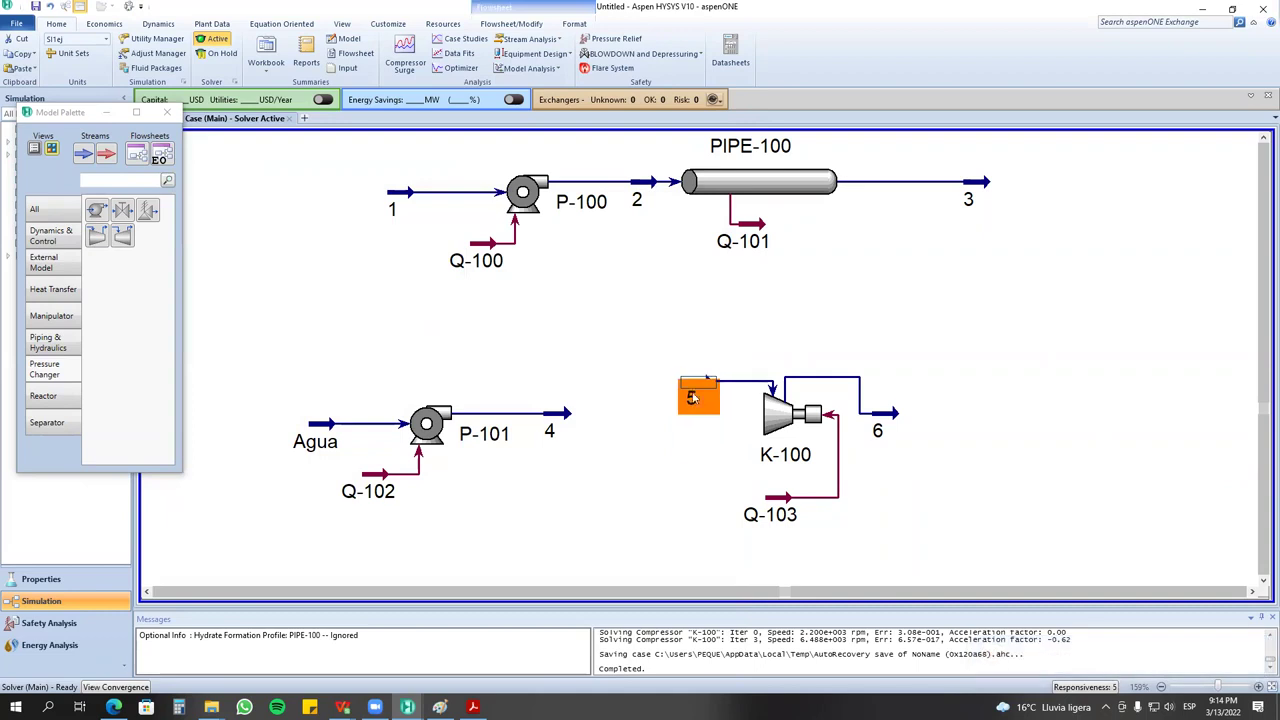
left_click(782, 419)
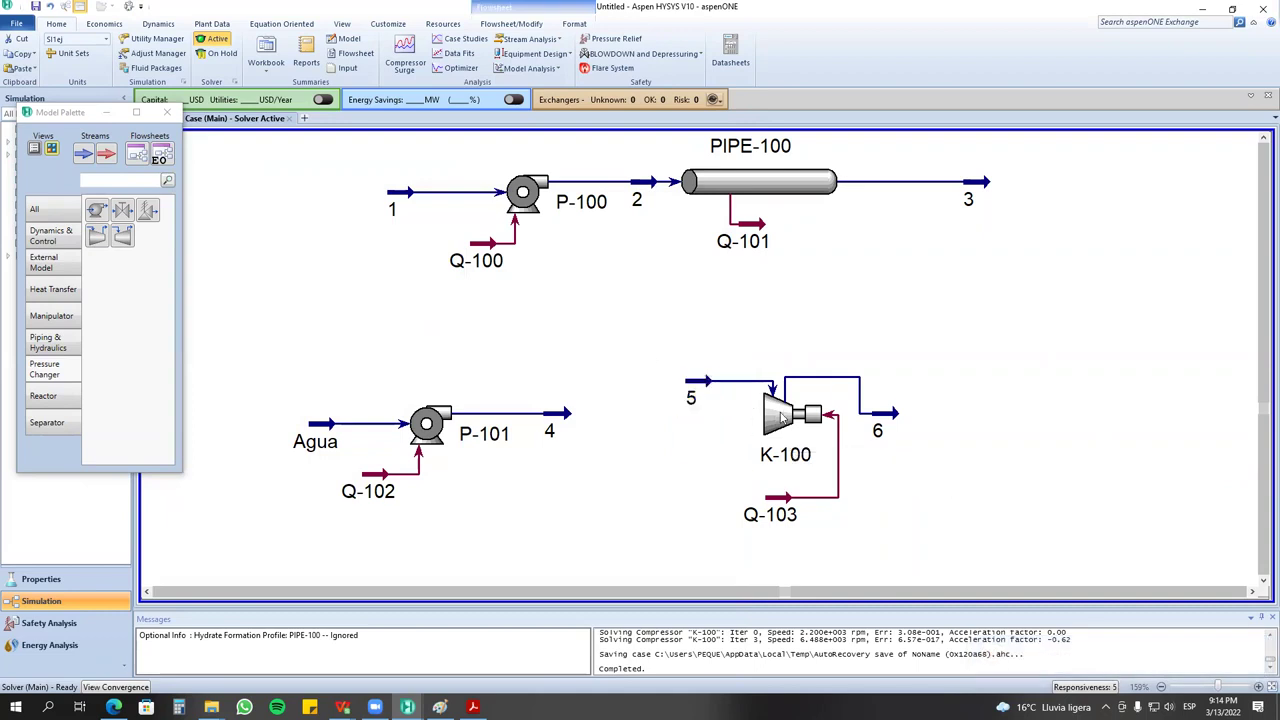
left_click_drag(723, 334, 930, 542)
left_click_drag(610, 326, 950, 554)
left_click_drag(783, 417, 756, 449)
left_click(850, 341)
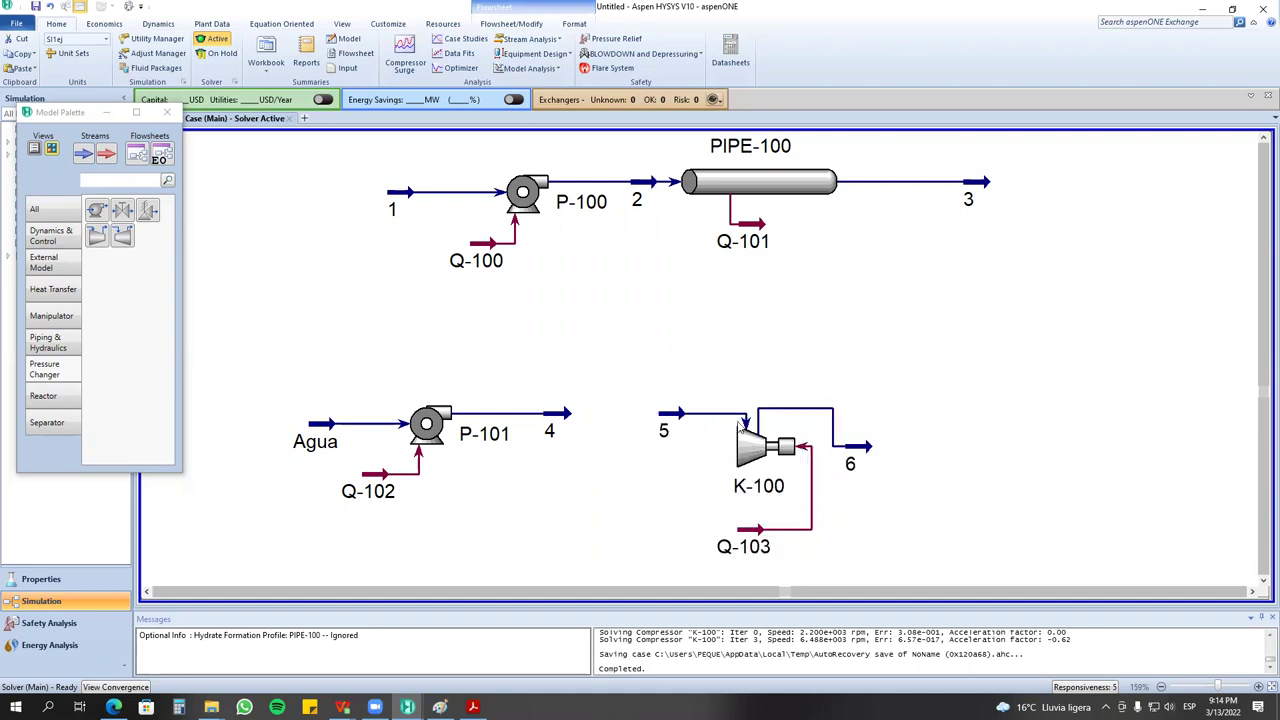
left_click_drag(322, 360, 652, 545)
left_click(924, 348)
Add an expander to the flowsheet in the free area beyond K-100's outlet stream.
left_click(125, 238)
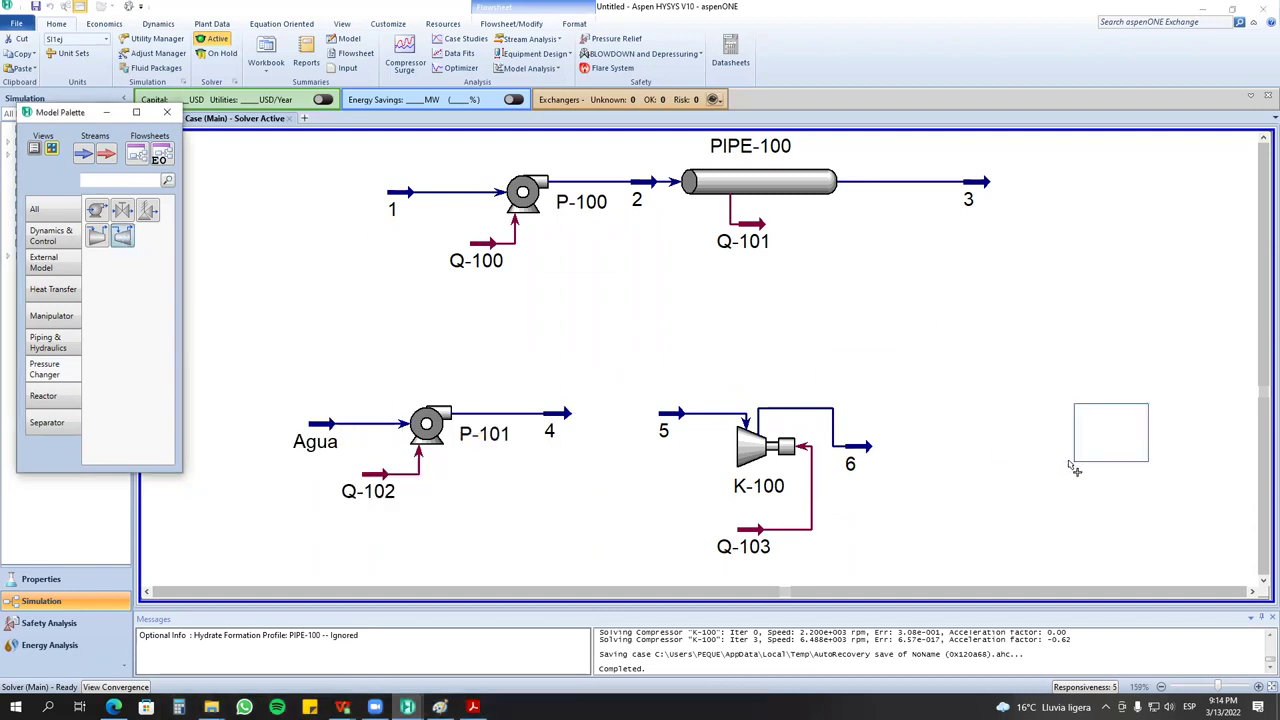
left_click(1002, 447)
left_click(1086, 326)
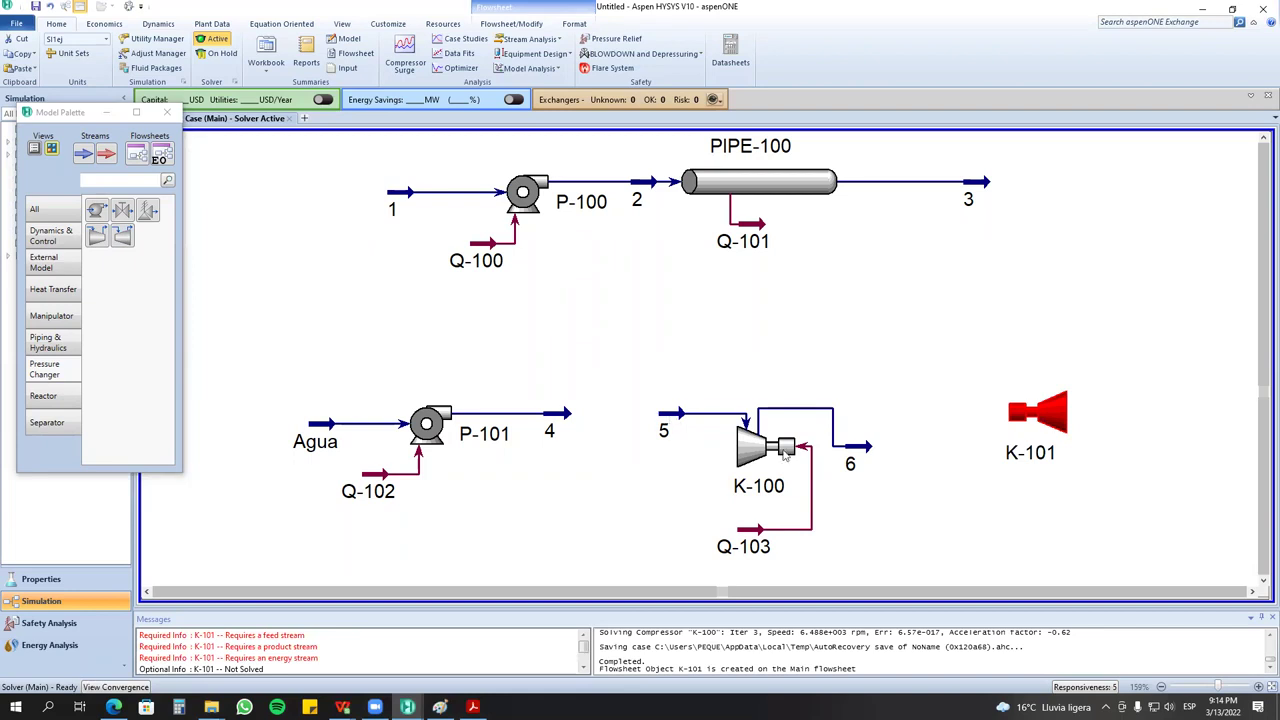
Raise outlet stream 6 above K-100's shaft level and move expander K-101 closer to it.
left_click_drag(849, 460, 857, 400)
left_click(1048, 415)
left_click_drag(1048, 415, 973, 408)
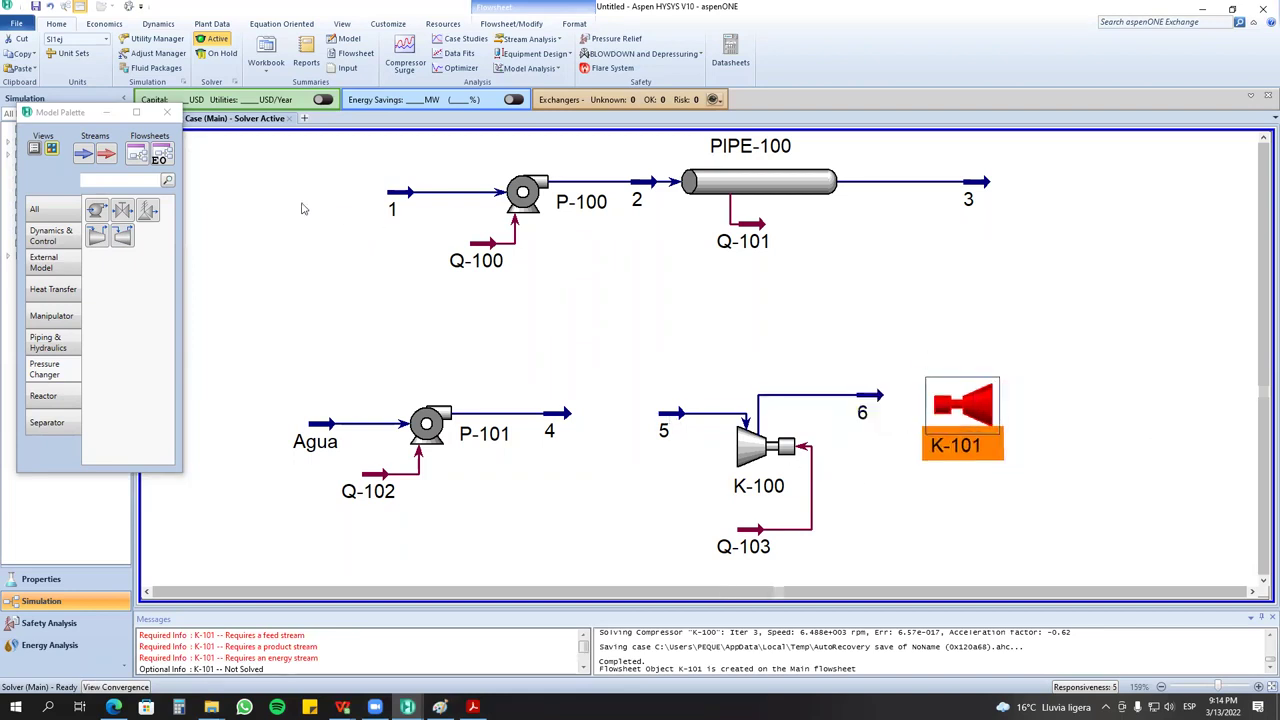
Place a new material stream on the outlet side of expander K-101.
left_click_drag(85, 157, 1066, 410)
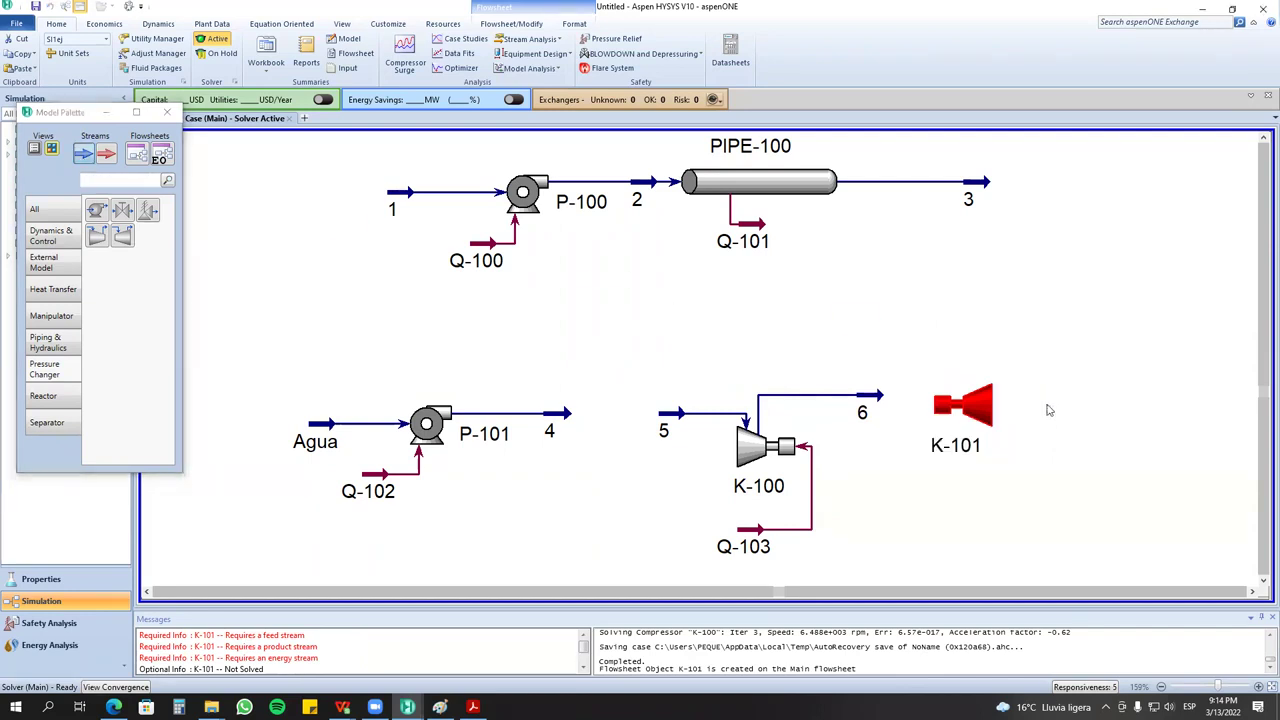
Add an energy stream below expander K-101 and connect the expander with inlet 6, outlet 7 and energy stream Q-104.
left_click(110, 154)
left_click(928, 472)
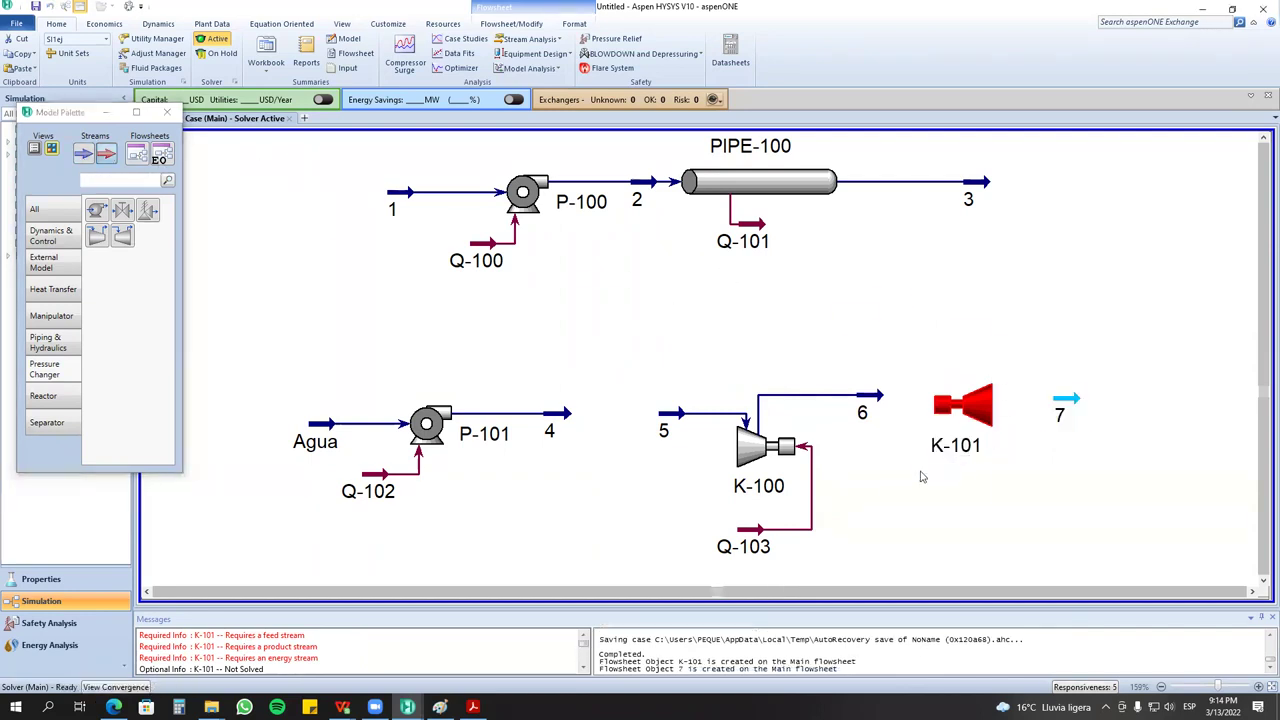
double_click(962, 408)
left_click(206, 187)
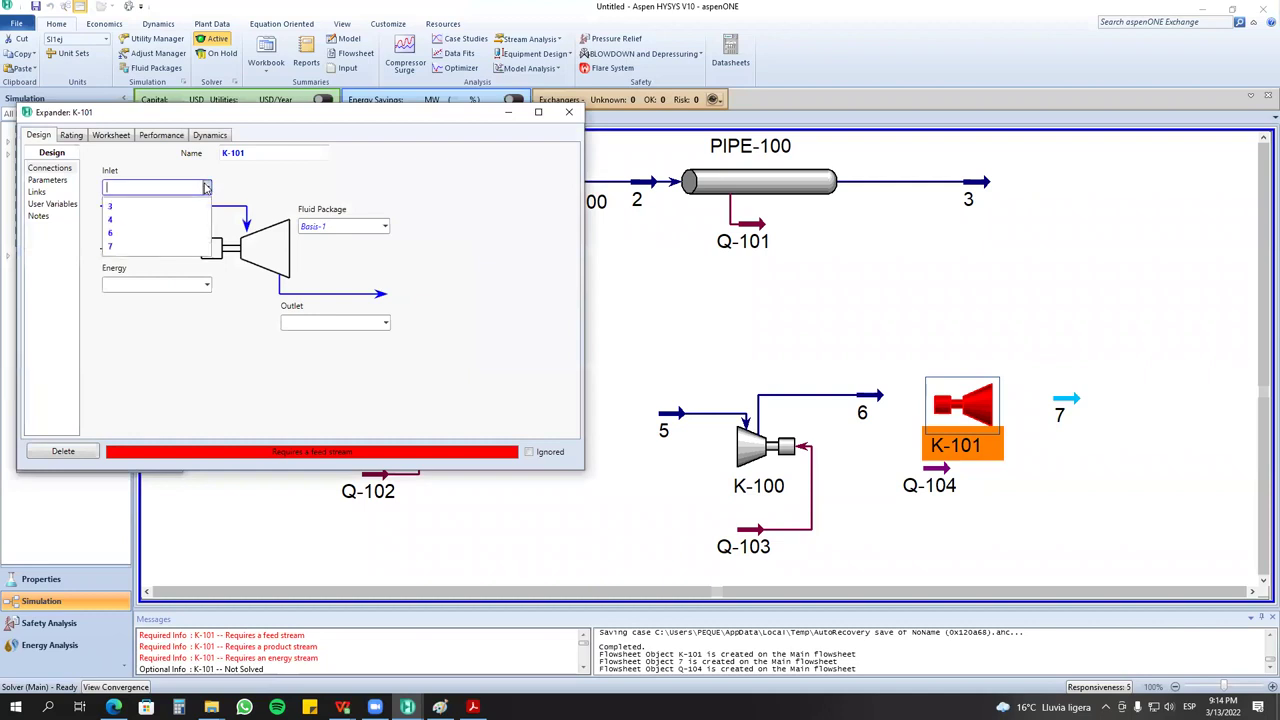
left_click(150, 233)
left_click(360, 322)
left_click(338, 358)
left_click(206, 285)
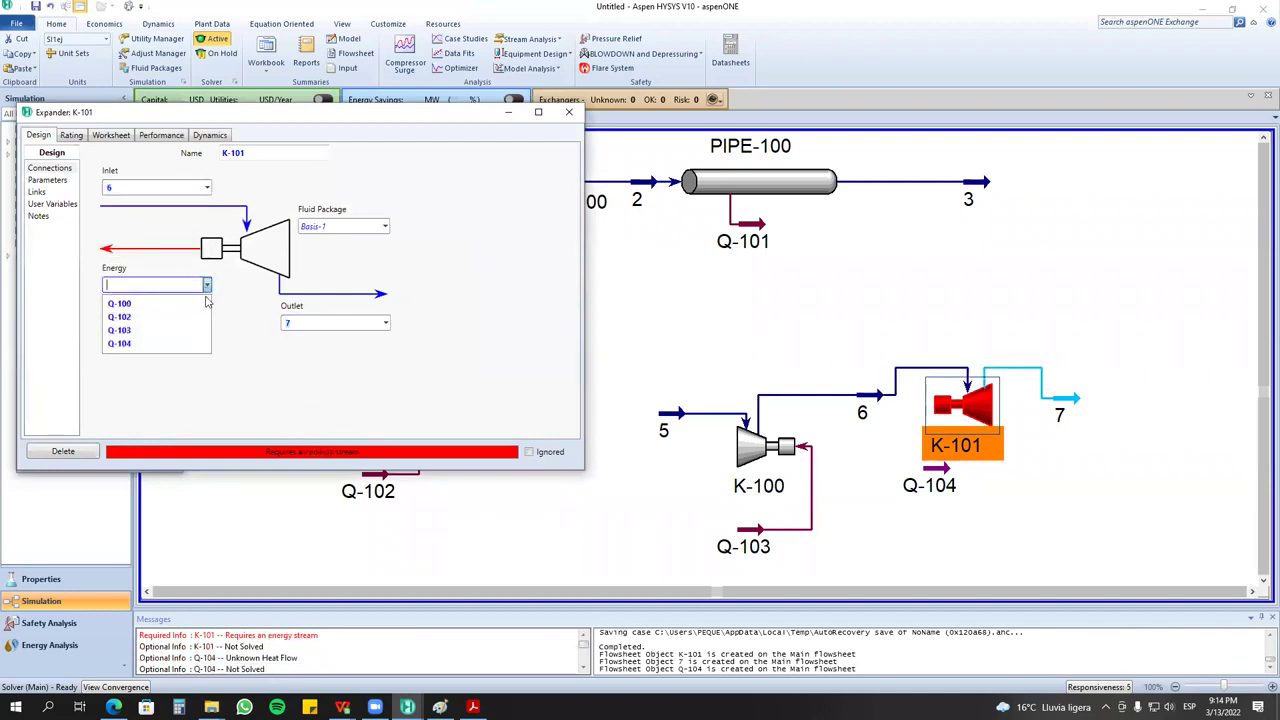
left_click(197, 348)
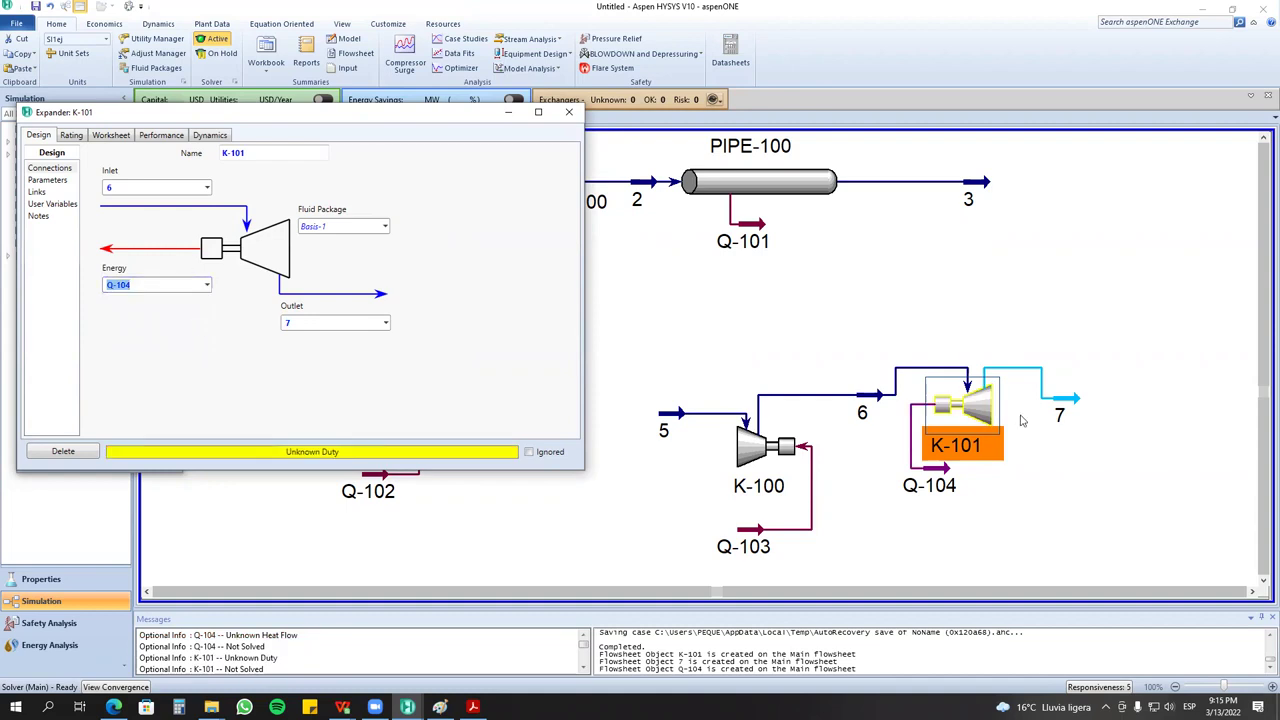
Set the pressure of expander outlet stream 7 to 1 atm and close the stream's form.
left_click(1055, 408)
double_click(1057, 408)
left_click(366, 217)
left_click(369, 217)
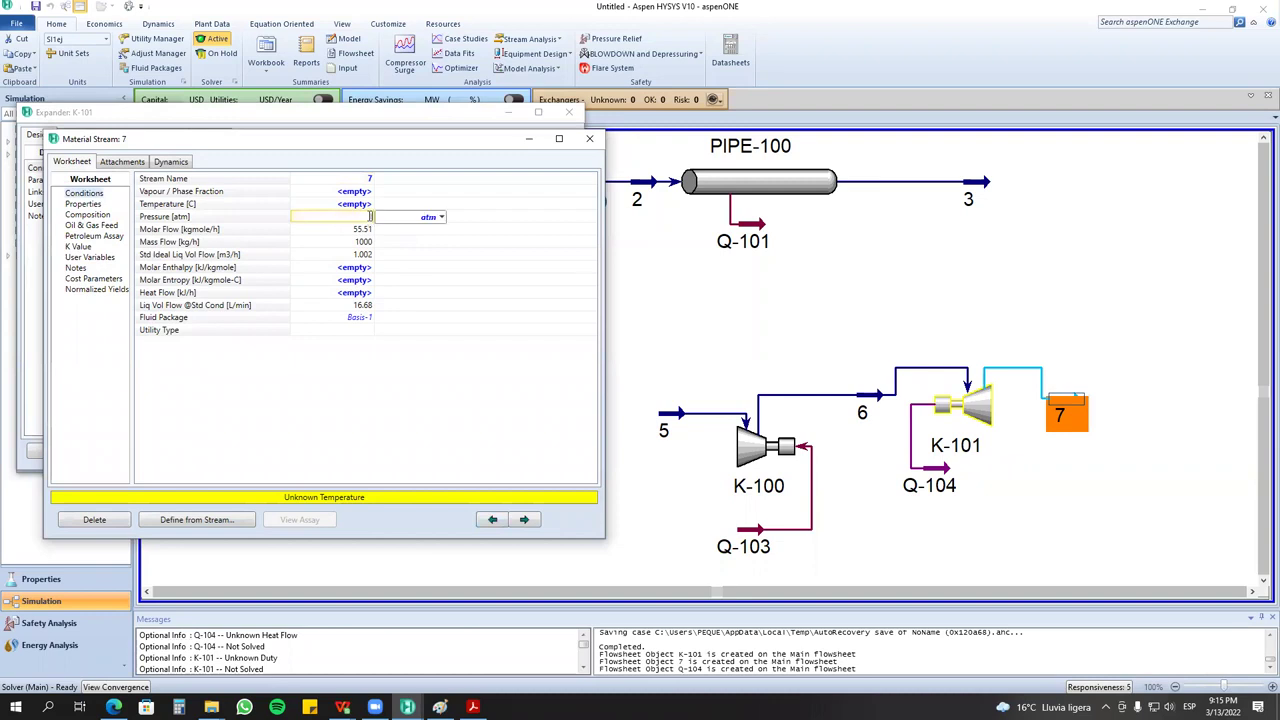
type("1")
key("Return")
left_click(590, 139)
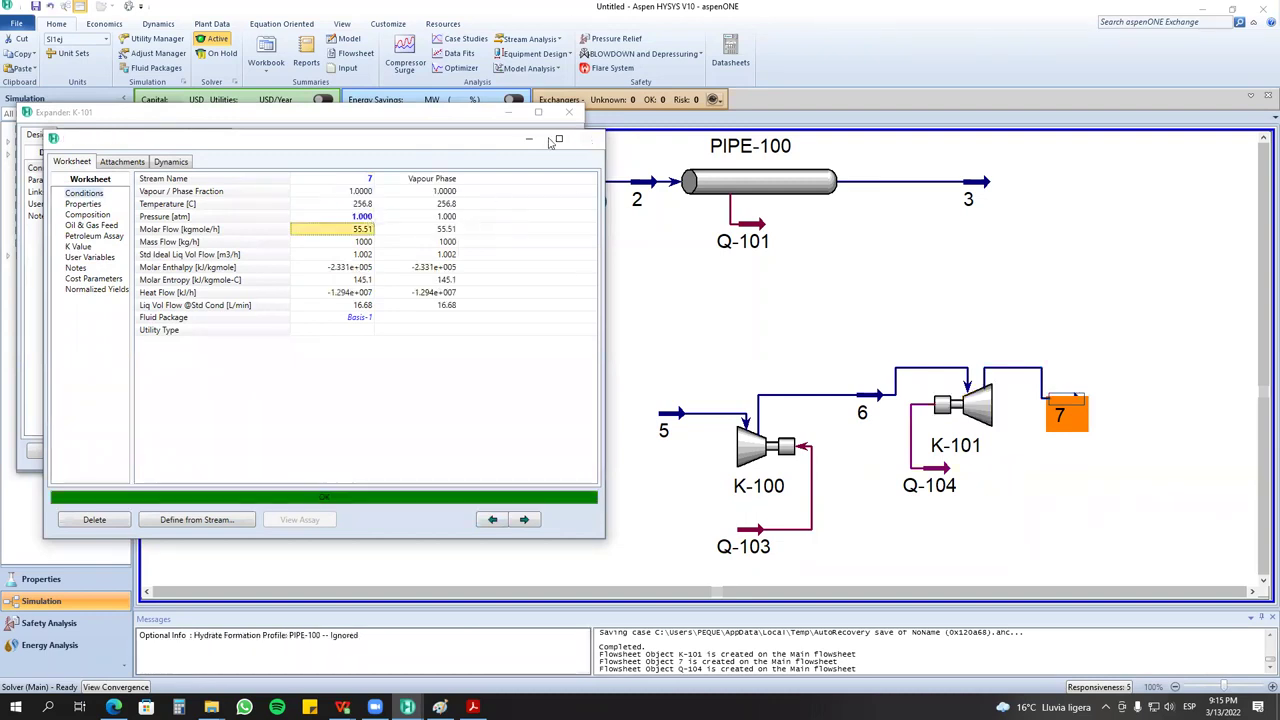
Review the expander's design parameters and rating curve options, and check the compressor performance curve data in the WPS Office spreadsheet.
left_click(46, 180)
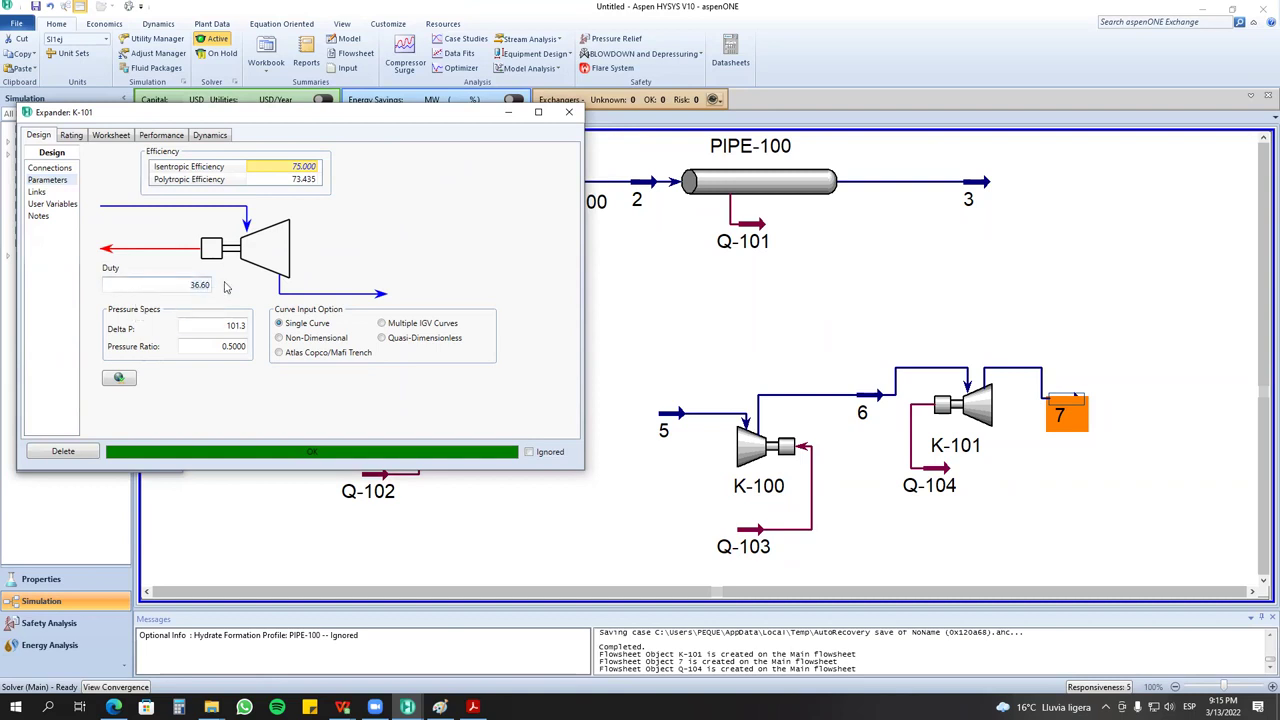
left_click(71, 136)
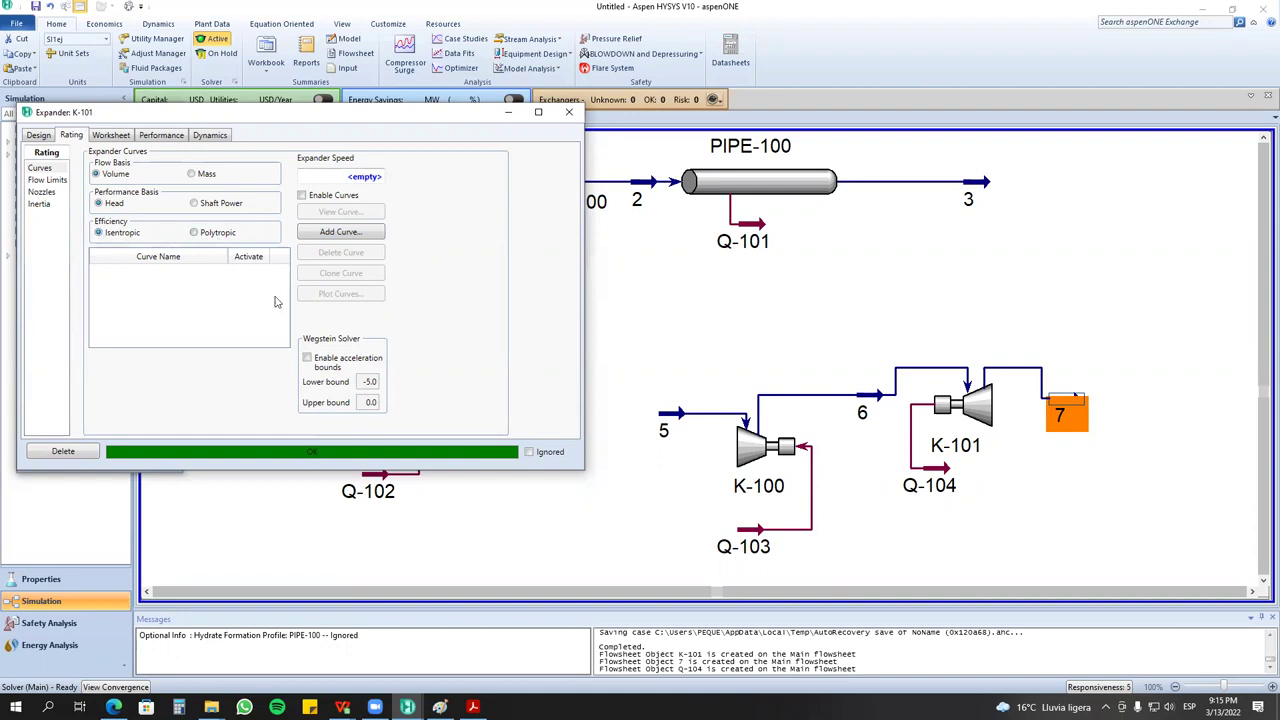
mouse_move(342, 707)
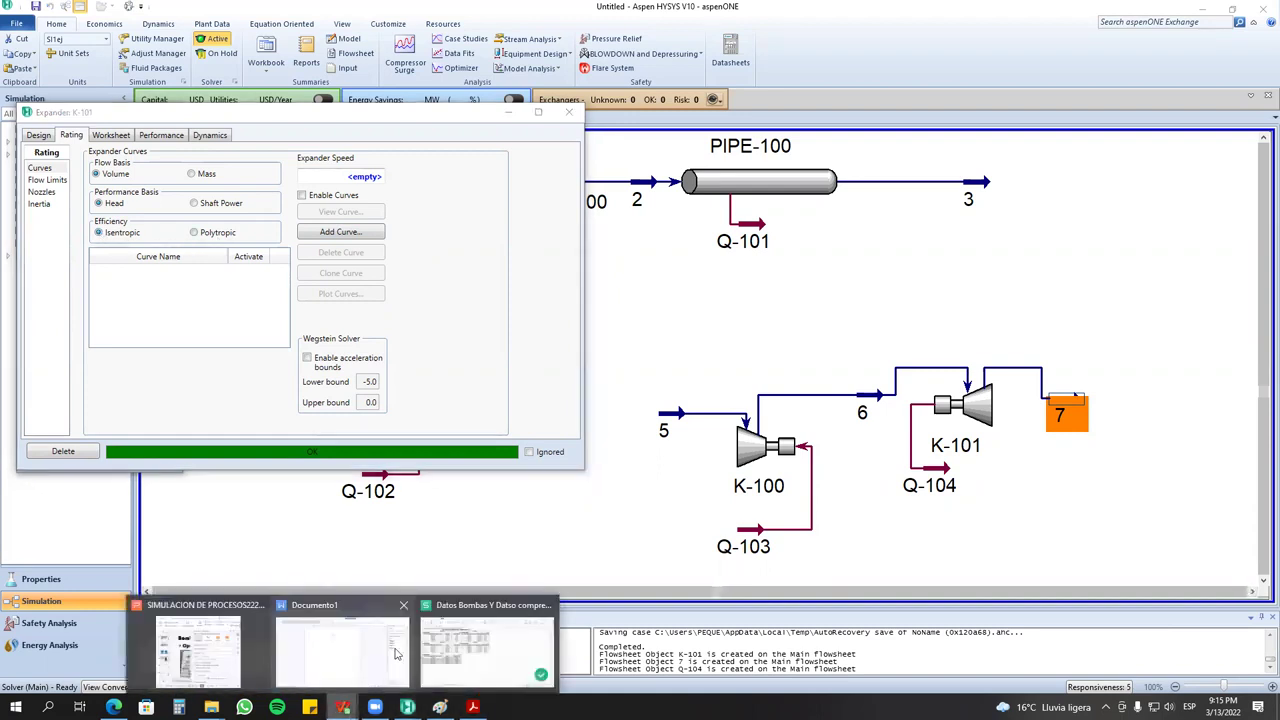
left_click(449, 640)
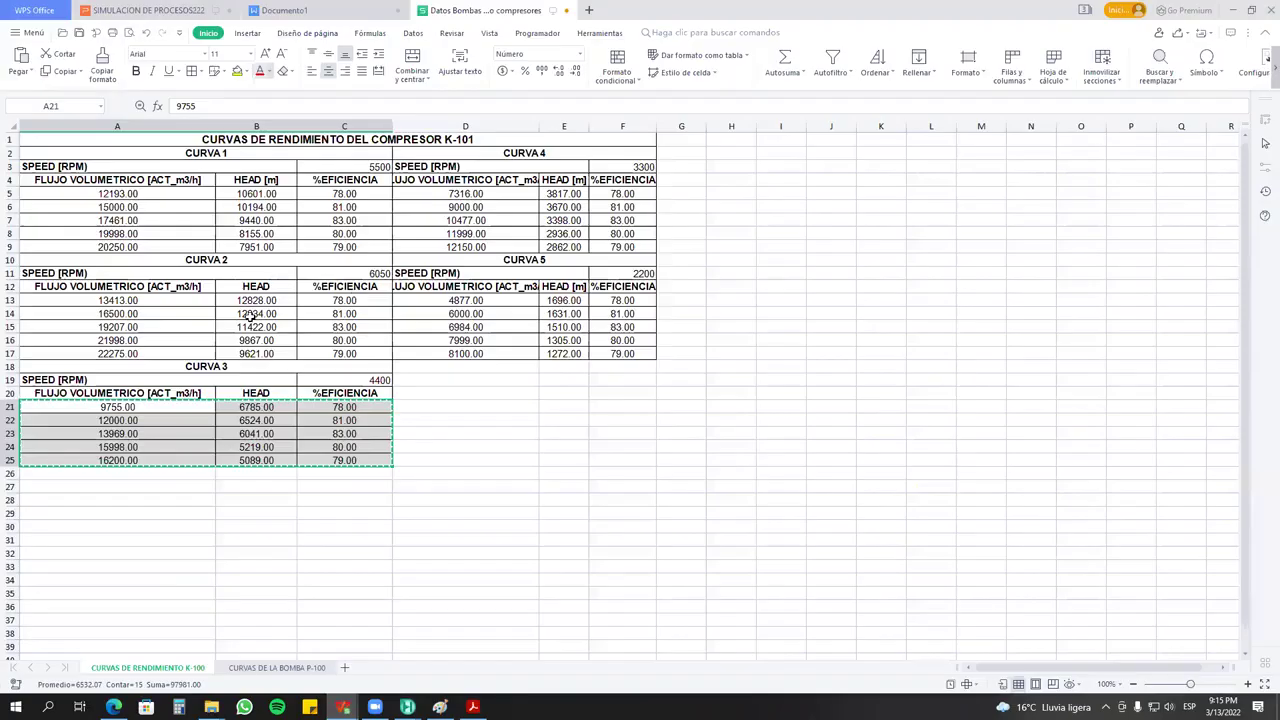
left_click(1235, 10)
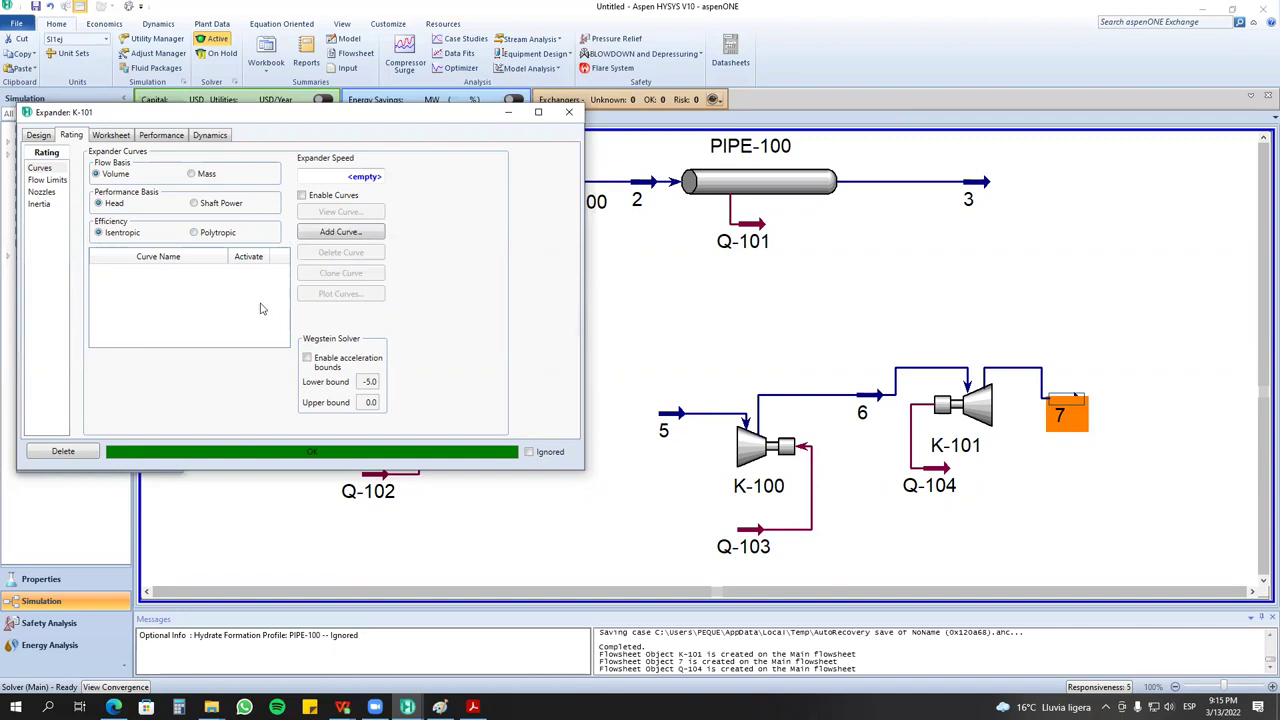
Add a blank performance curve to expander K-101 and close its data form.
left_click(340, 232)
left_click(147, 271)
left_click(228, 269)
left_click(331, 272)
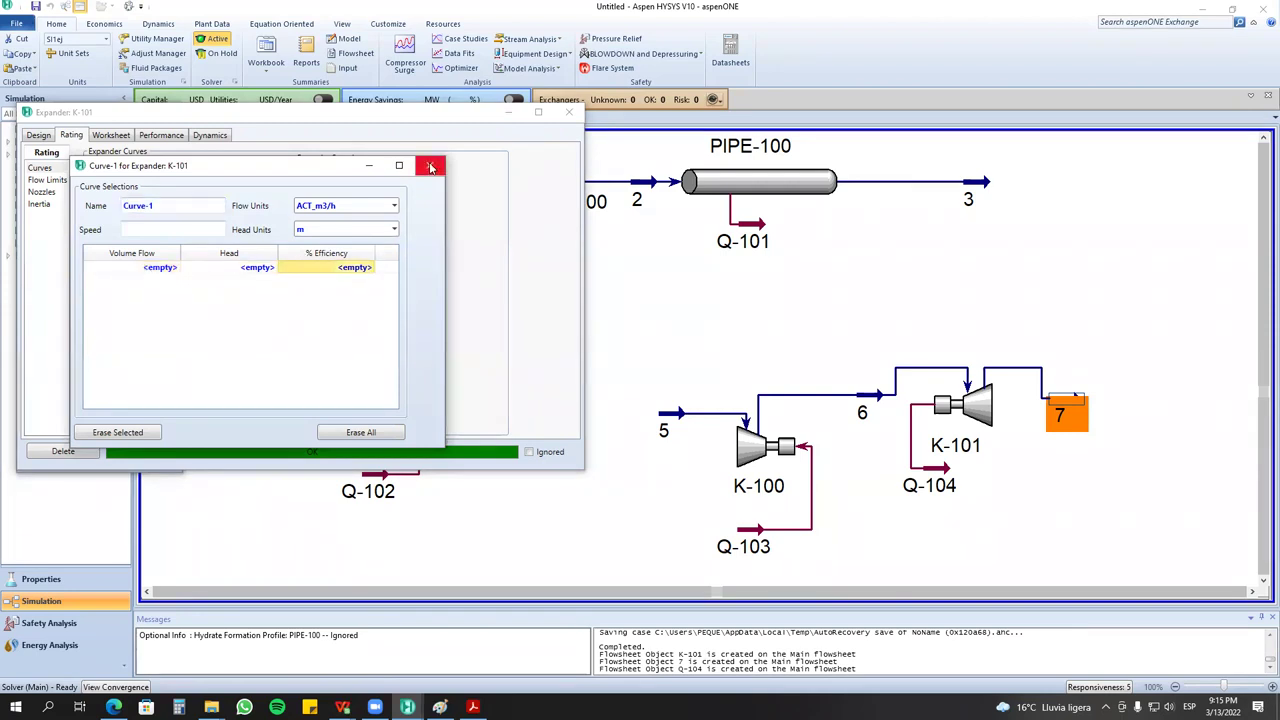
left_click(430, 166)
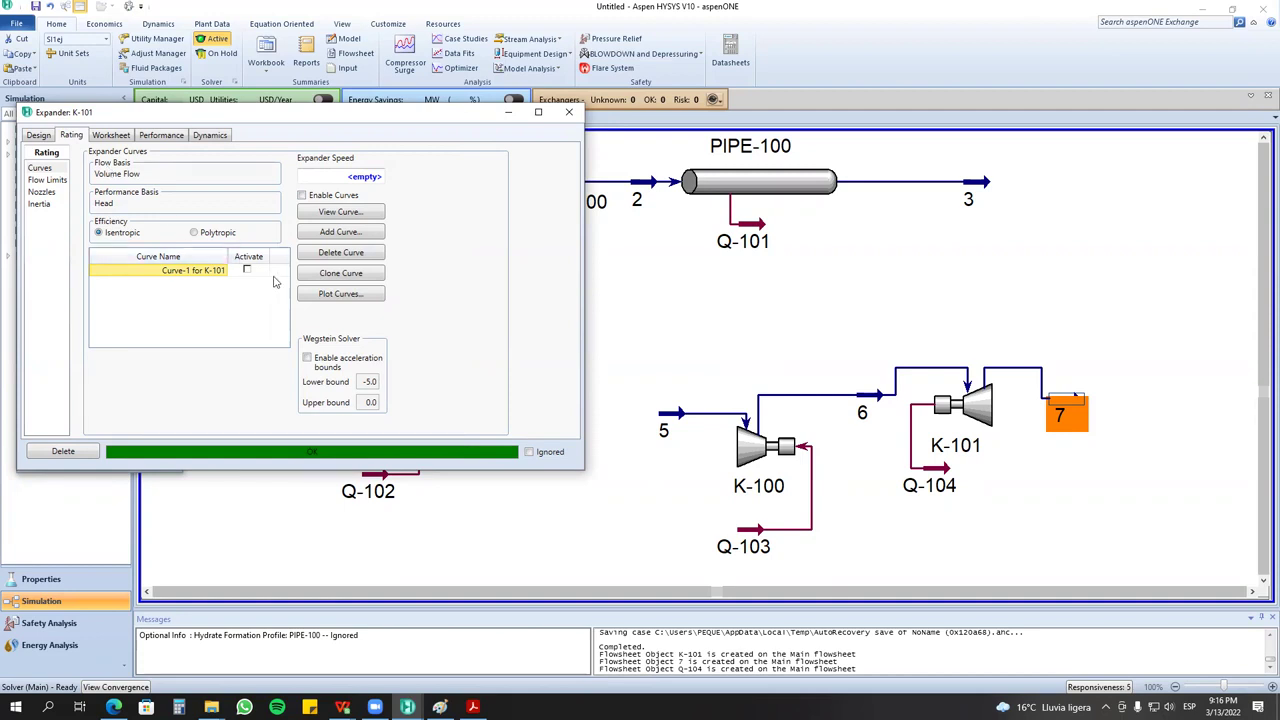
Examine the rating curves of compressor K-100 for comparison with the expander's.
double_click(758, 455)
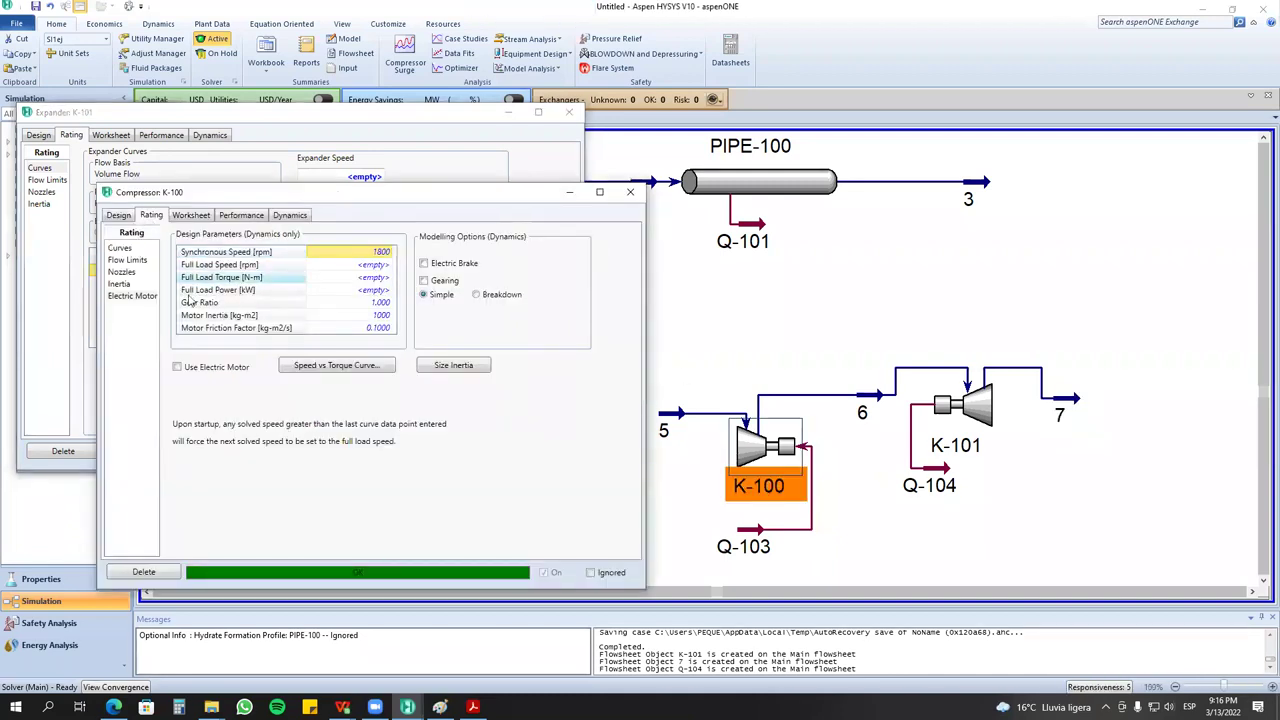
left_click(119, 249)
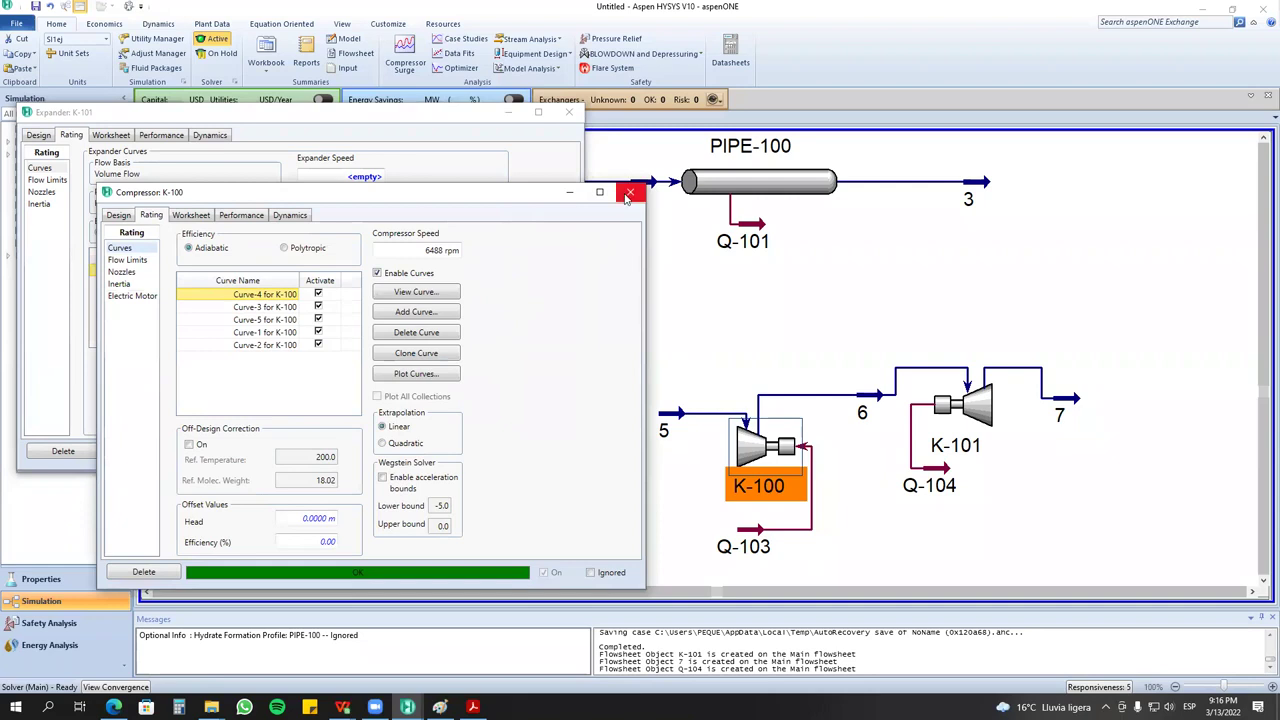
left_click(630, 191)
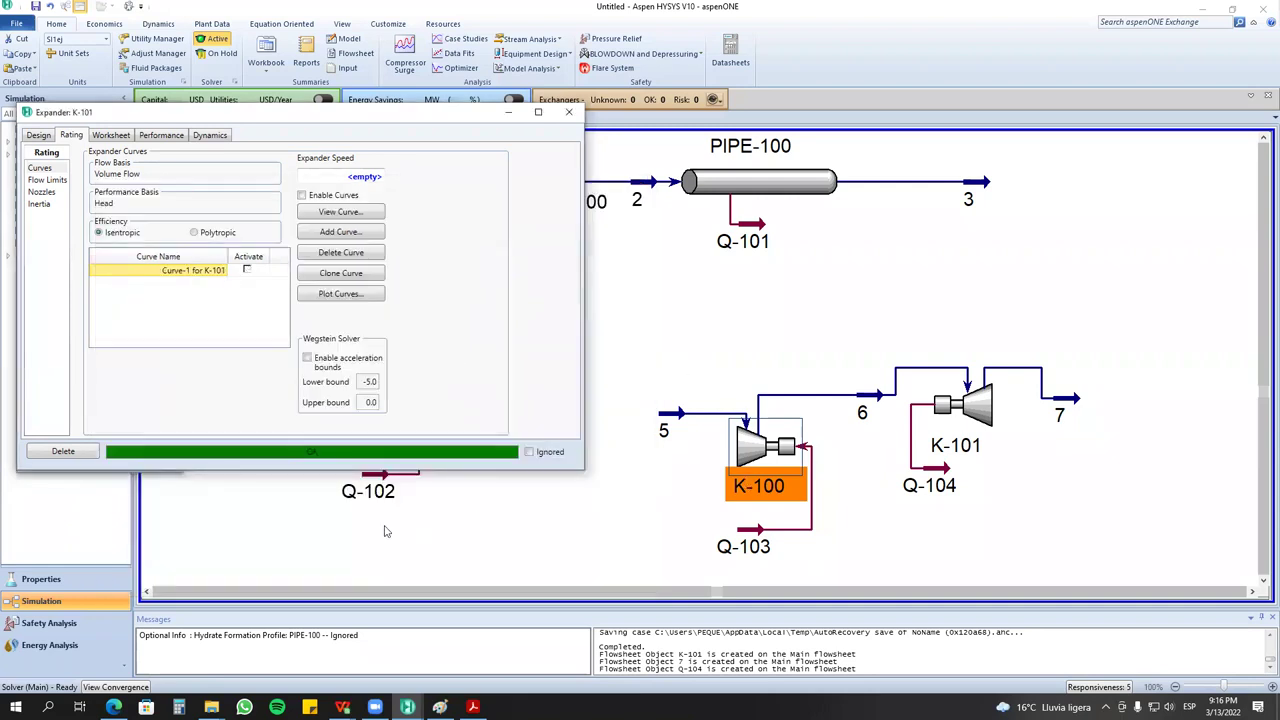
Move energy stream Q-102 lower beneath pump P-101 and close the expander's form.
left_click_drag(397, 118, 454, 40)
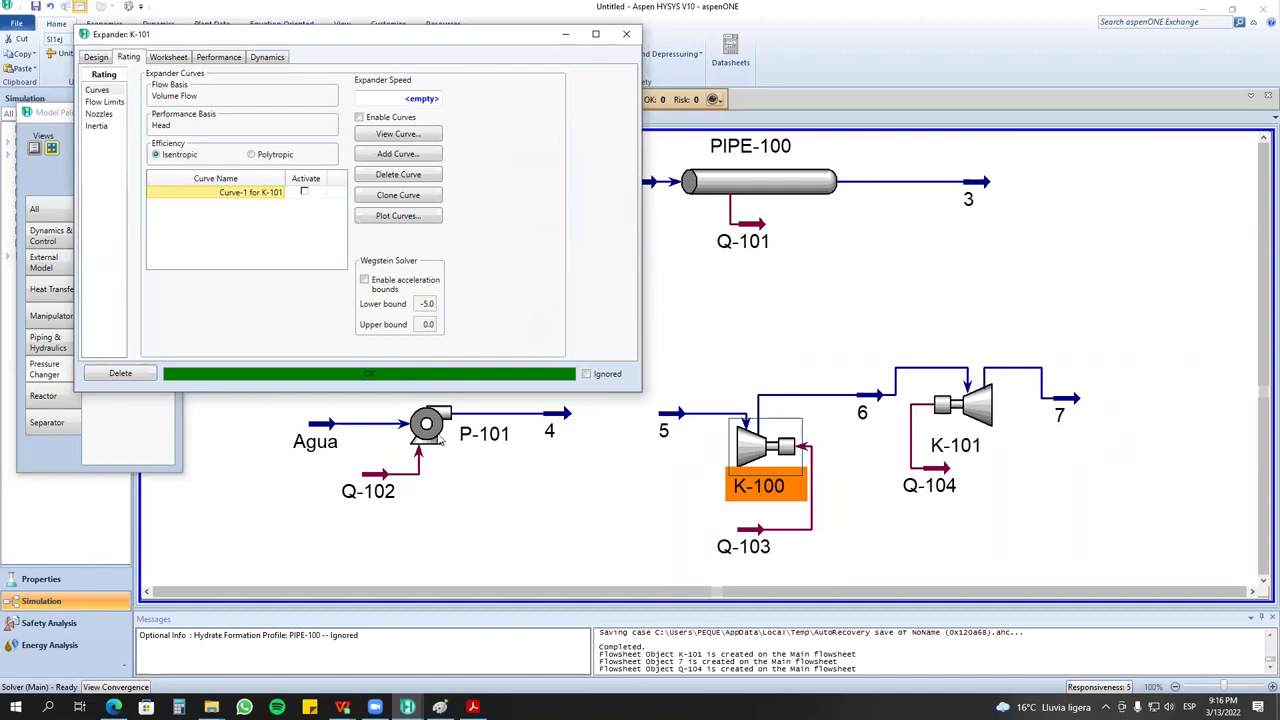
left_click_drag(376, 486, 402, 516)
left_click(470, 490)
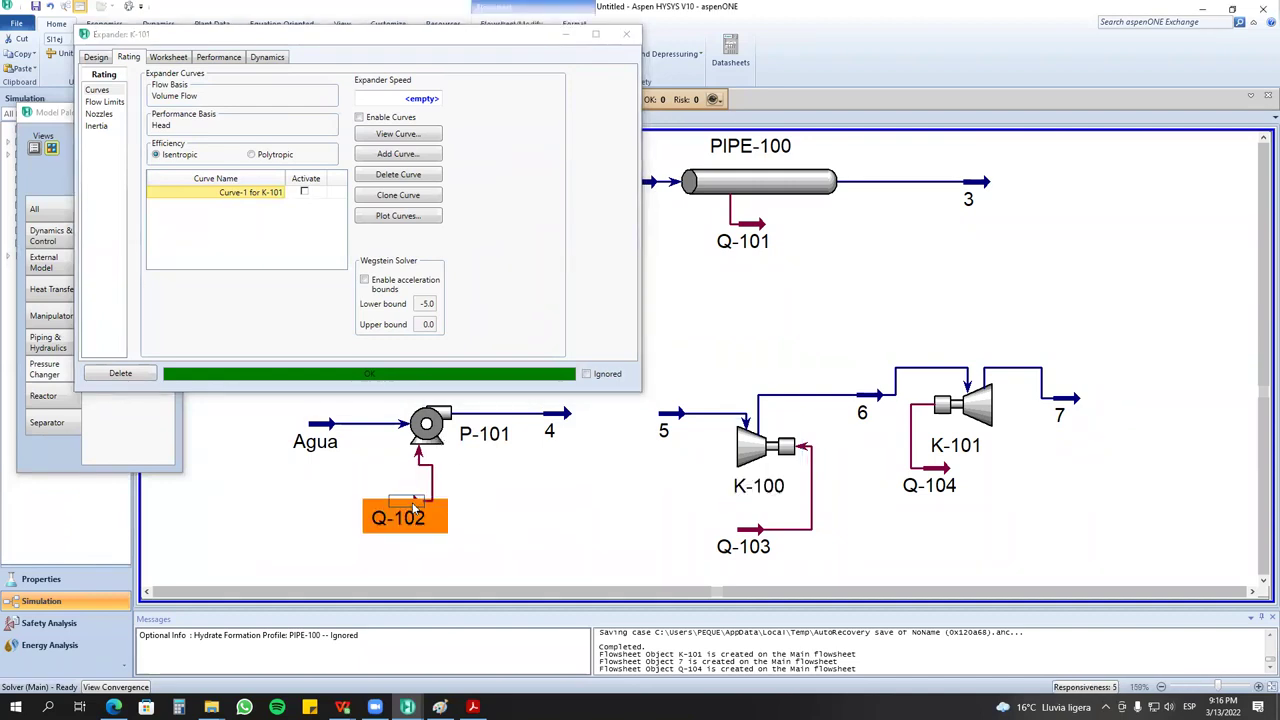
left_click(380, 405)
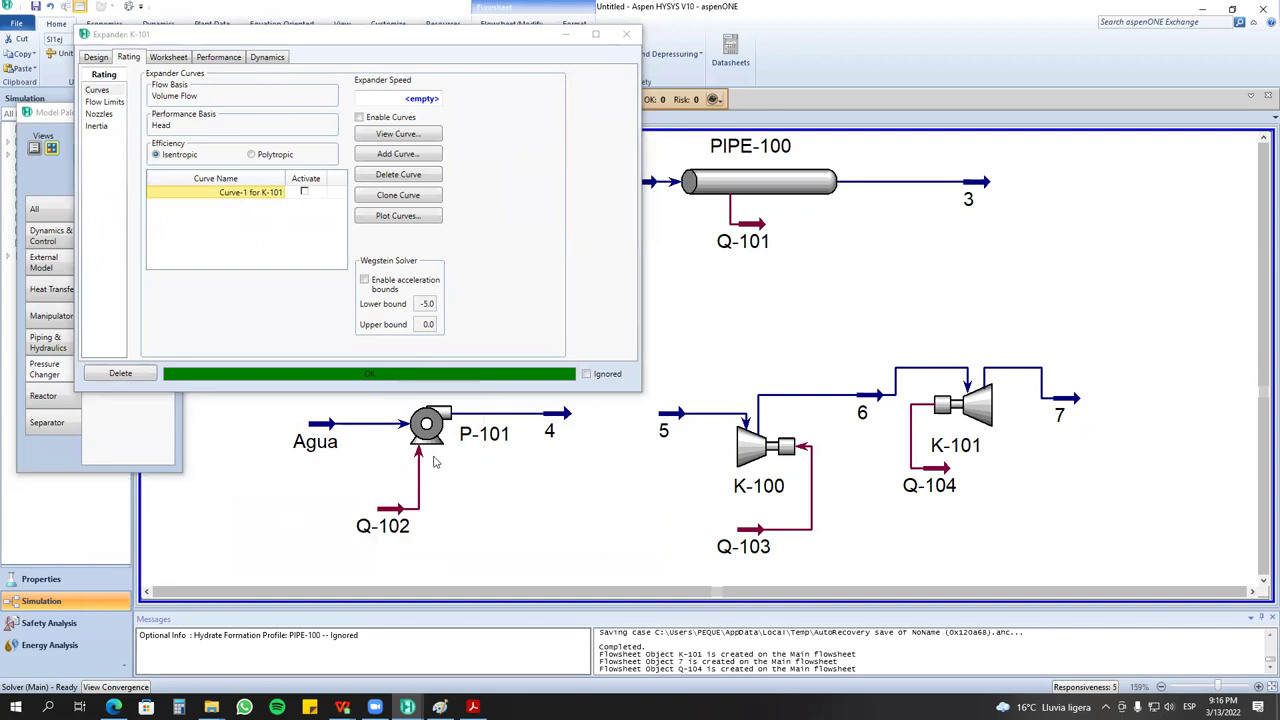
mouse_move(413, 426)
left_click(543, 424)
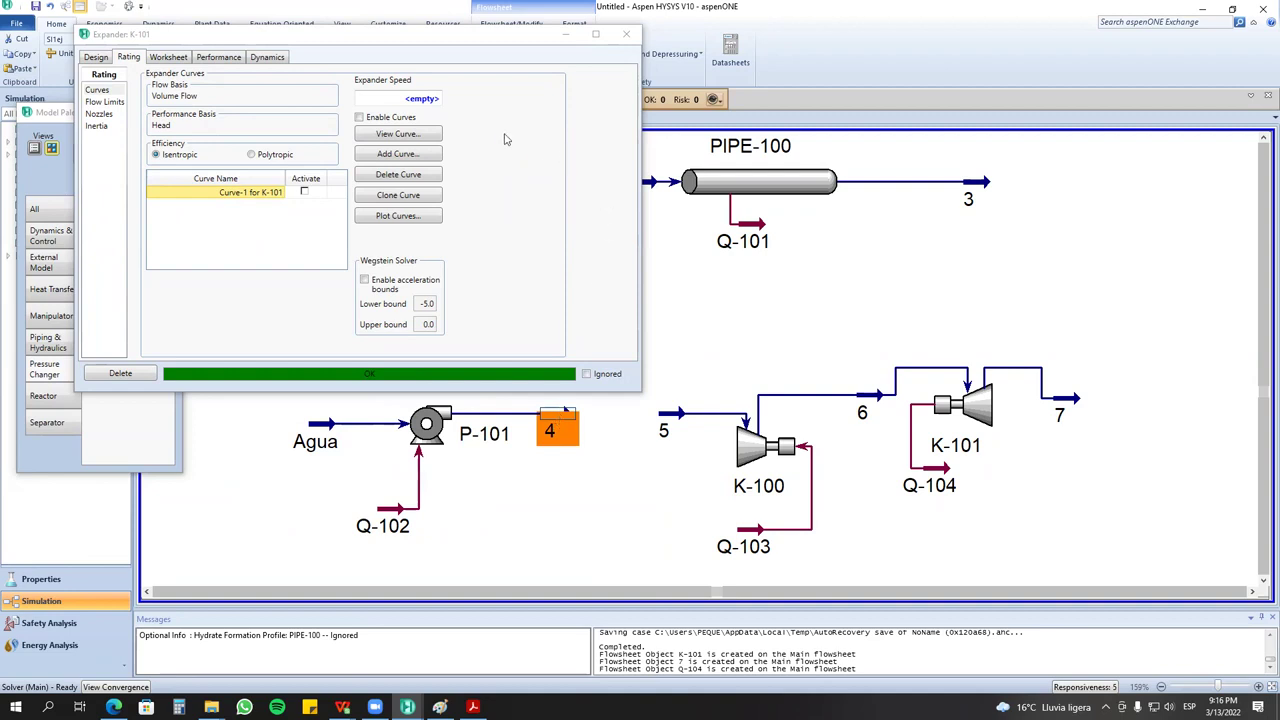
left_click(398, 73)
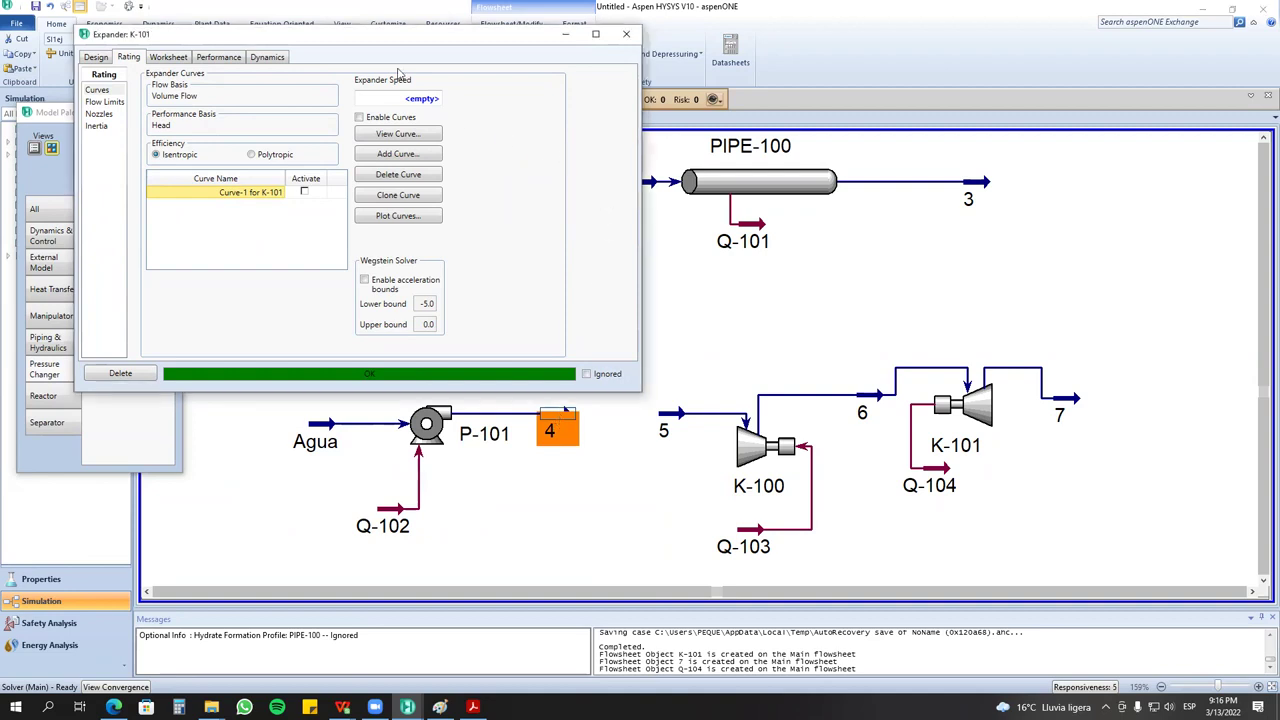
left_click_drag(398, 73, 316, 85)
left_click(539, 47)
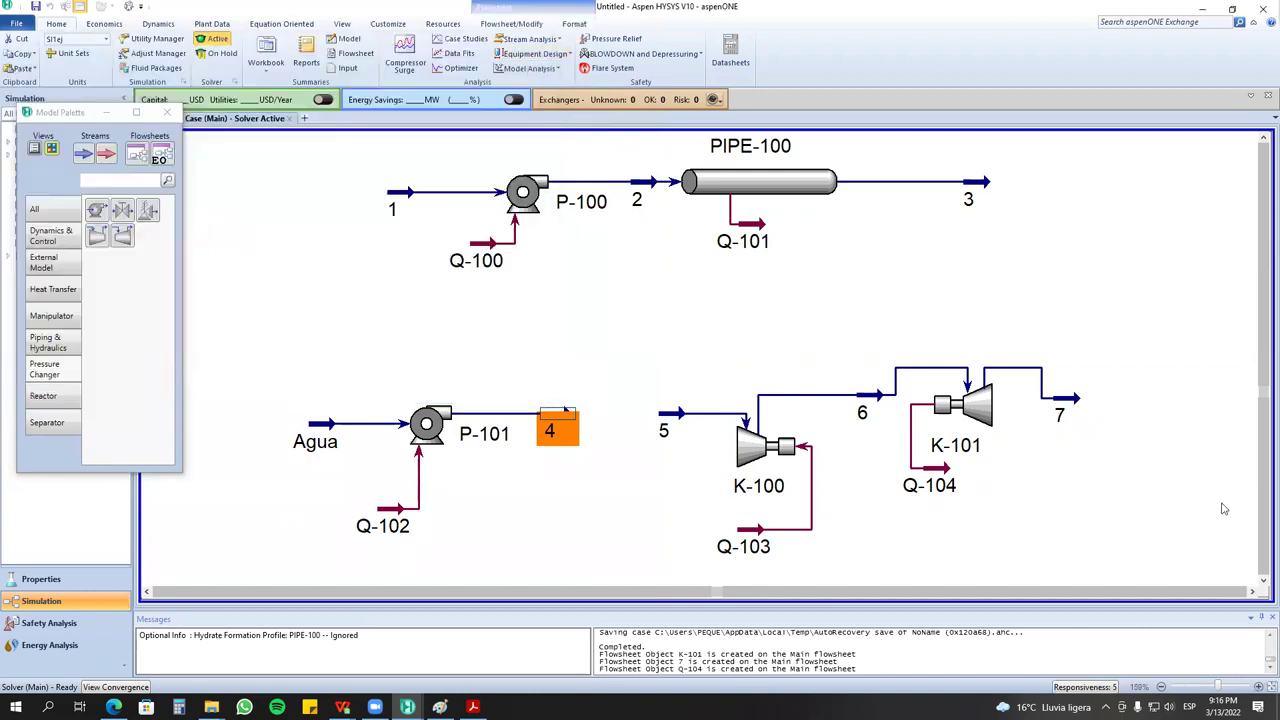
Place a valve to the right of stream 7 and a new material stream after it.
left_click(1252, 591)
scroll(1258, 575, "down", 2)
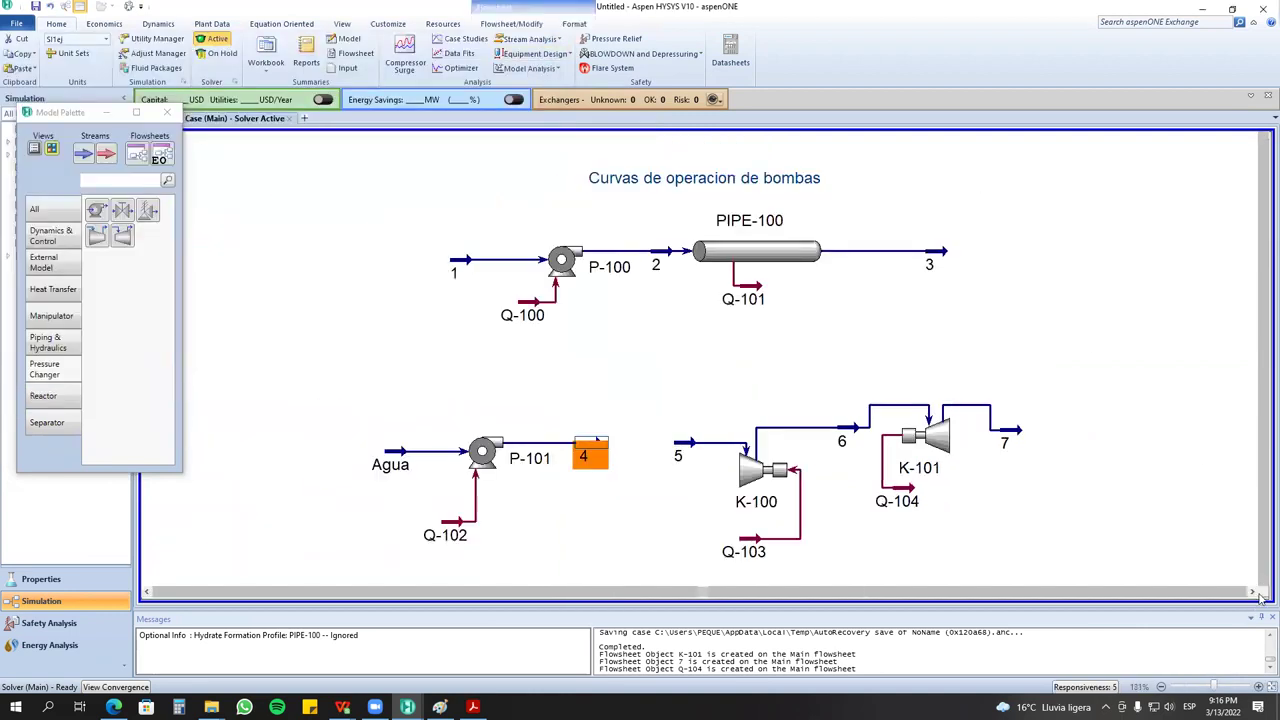
left_click(1252, 592)
left_click(1252, 592)
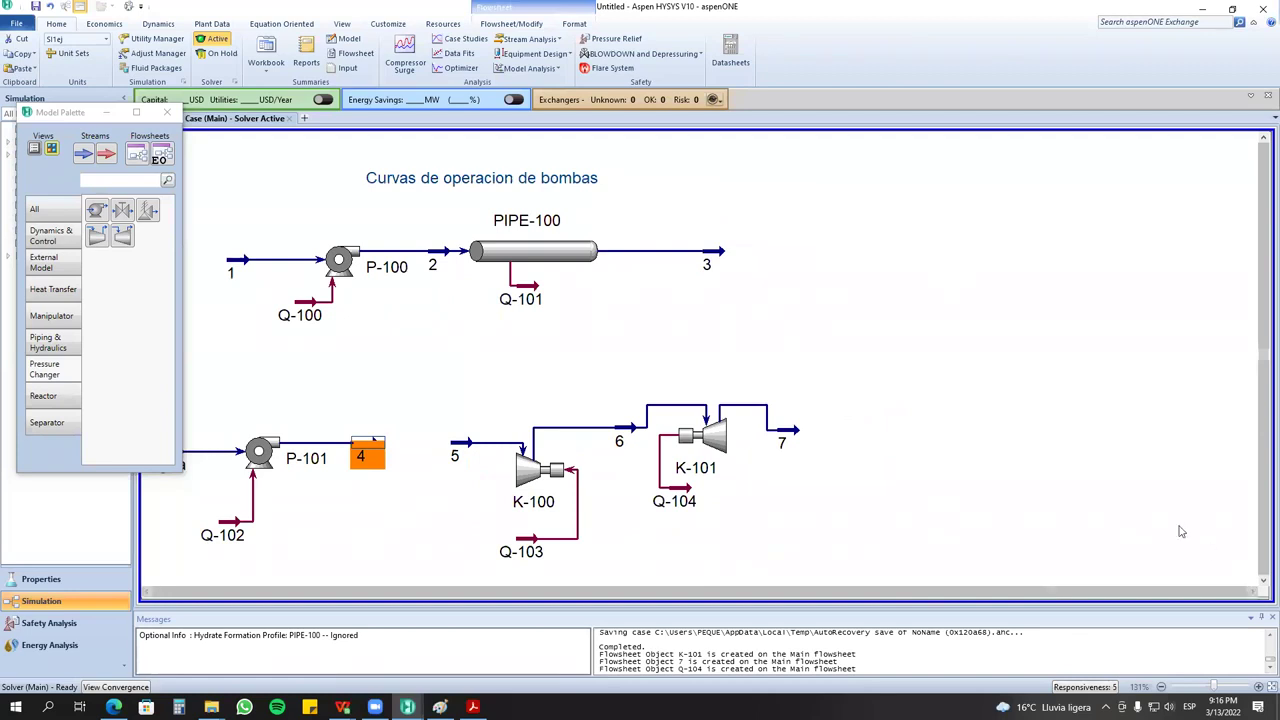
left_click(122, 210)
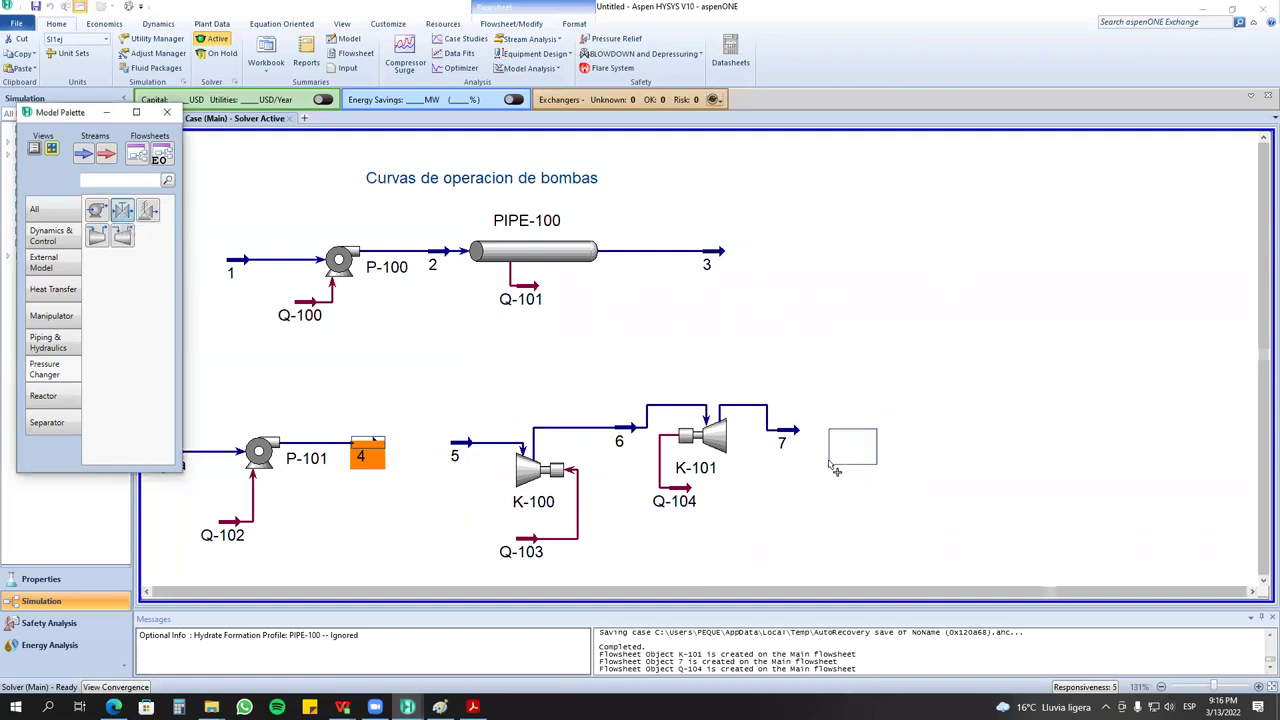
left_click(828, 458)
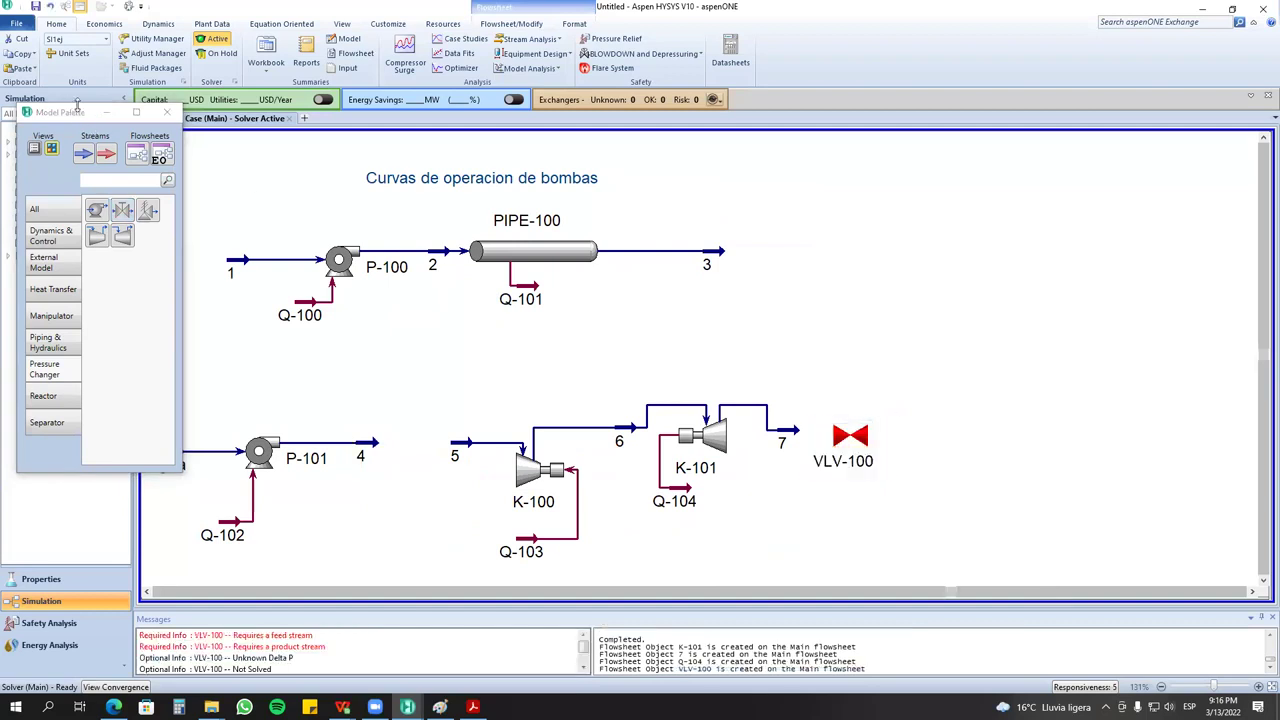
left_click(905, 442)
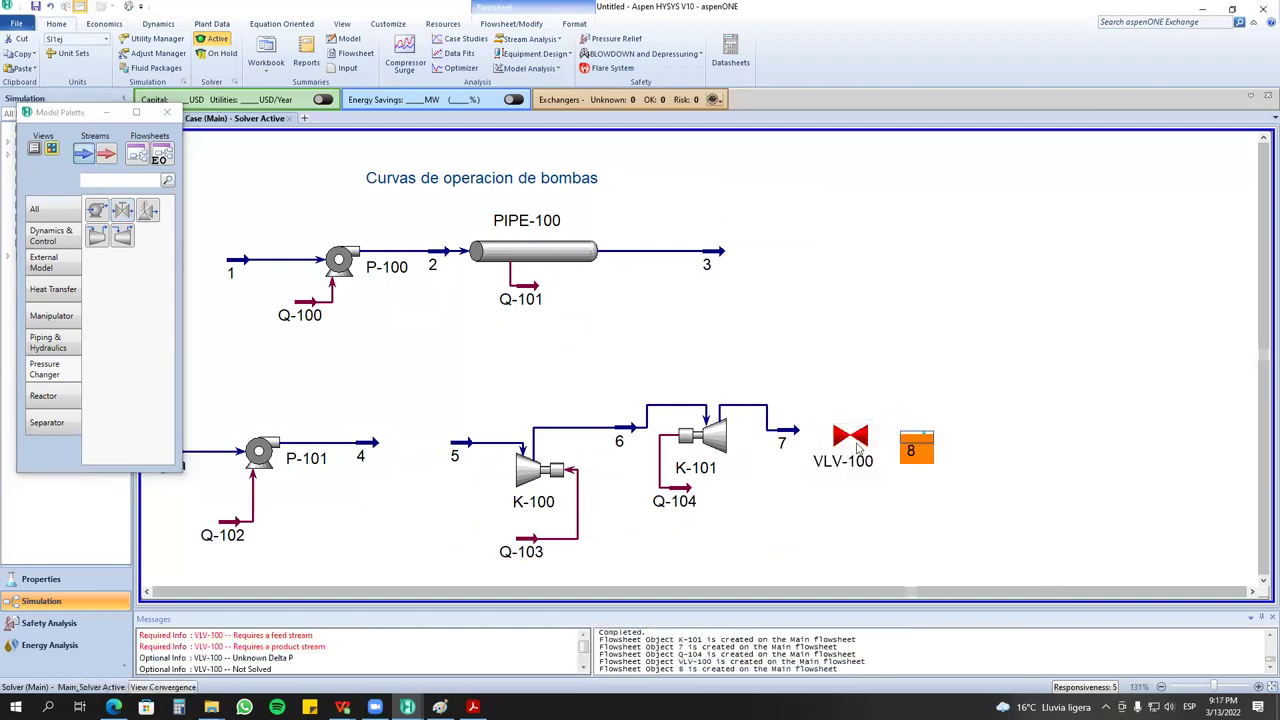
Connect valve VLV-100 with stream 7 as inlet and stream 8 as outlet.
double_click(852, 445)
left_click(203, 255)
left_click(180, 294)
left_click(347, 256)
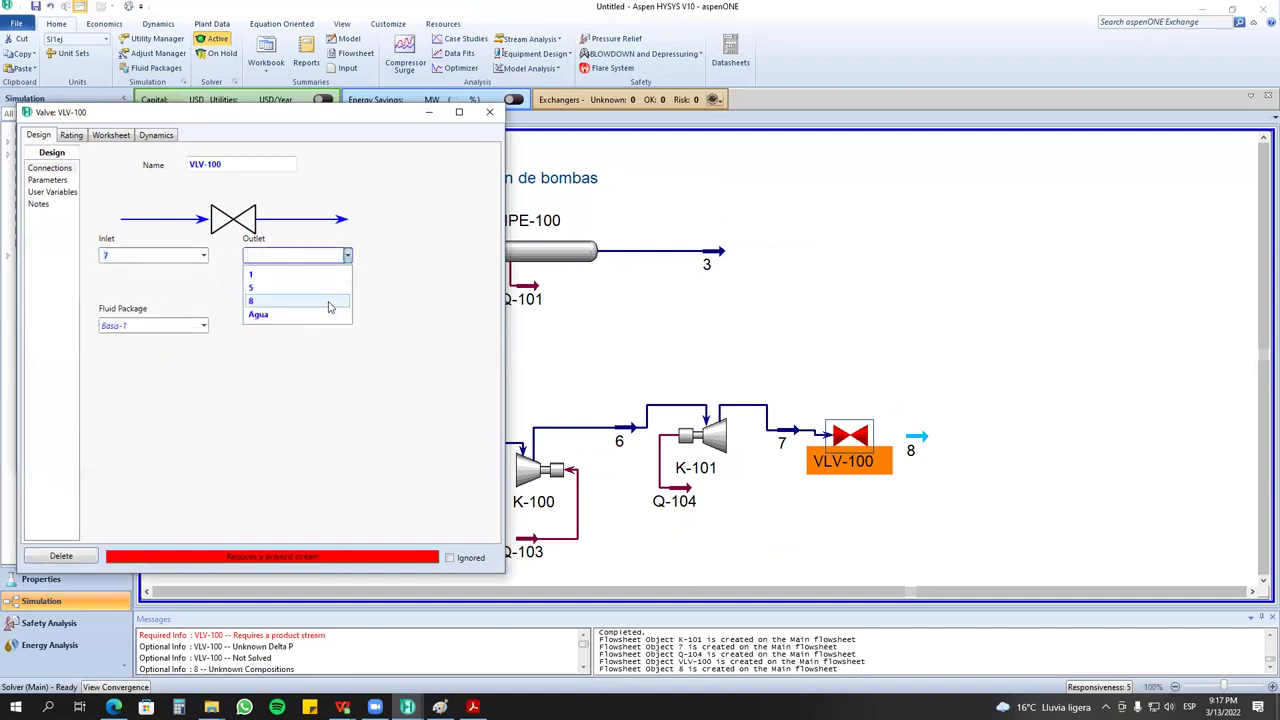
left_click(296, 291)
Set the pressure of valve outlet stream 8 to 0.9 atm and close the stream's form.
double_click(910, 440)
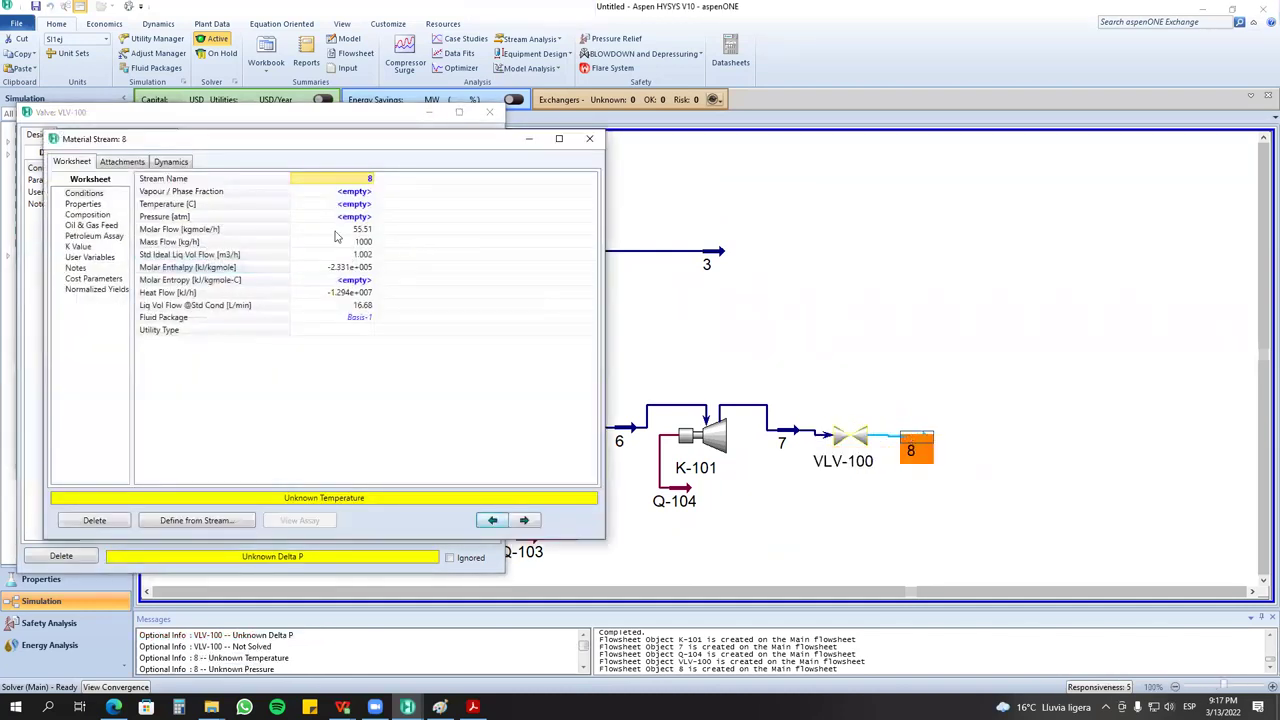
type("0")
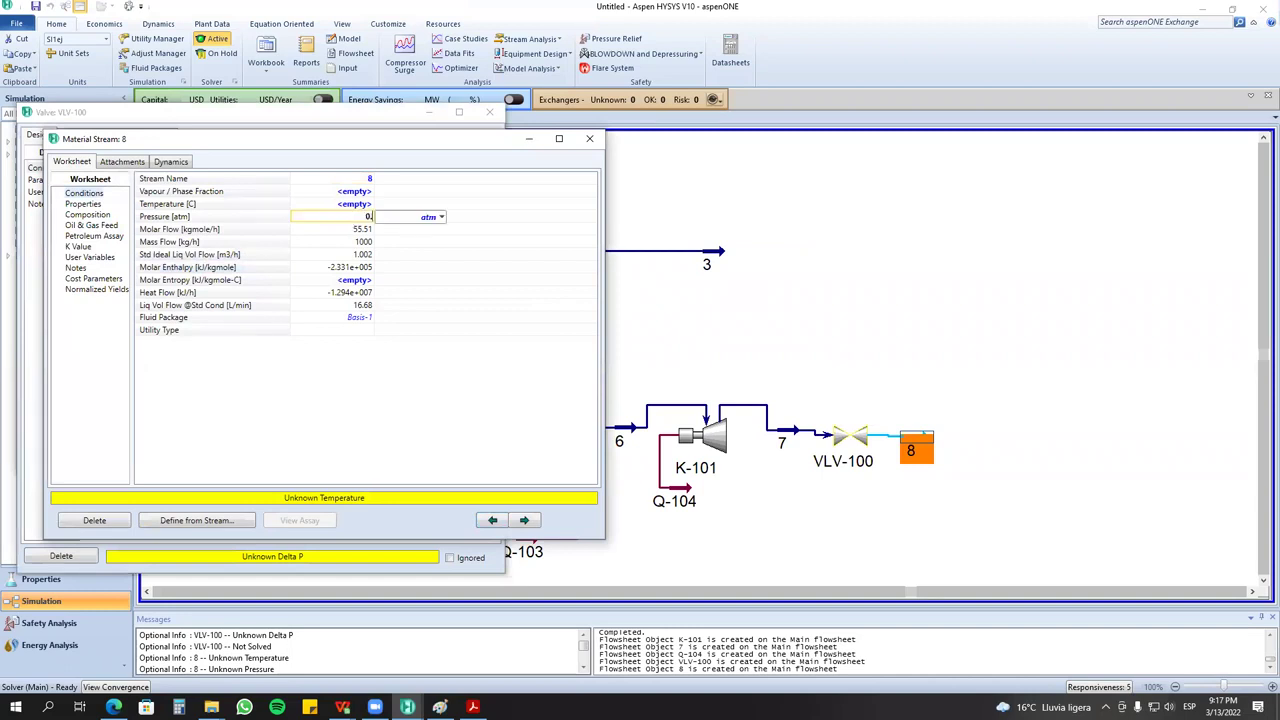
type(".9")
key("Return")
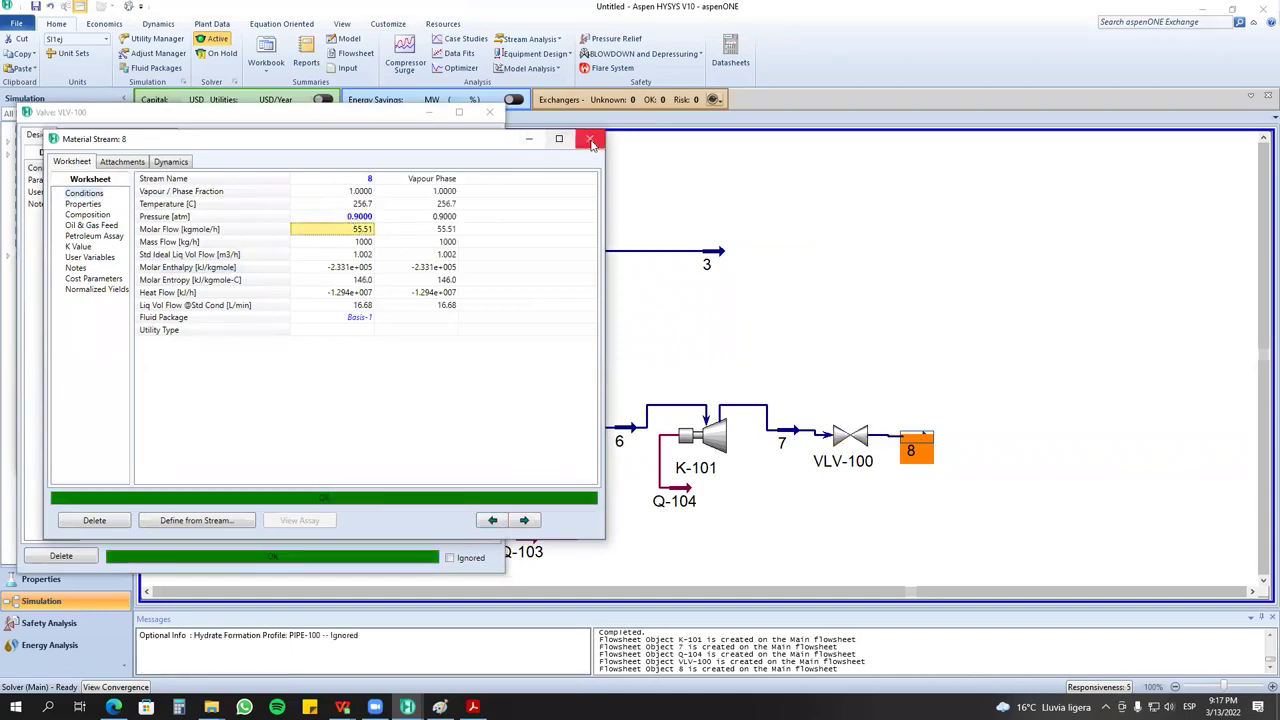
left_click(589, 138)
Review the valve's pressure drop parameter, connections and sizing settings.
left_click(47, 179)
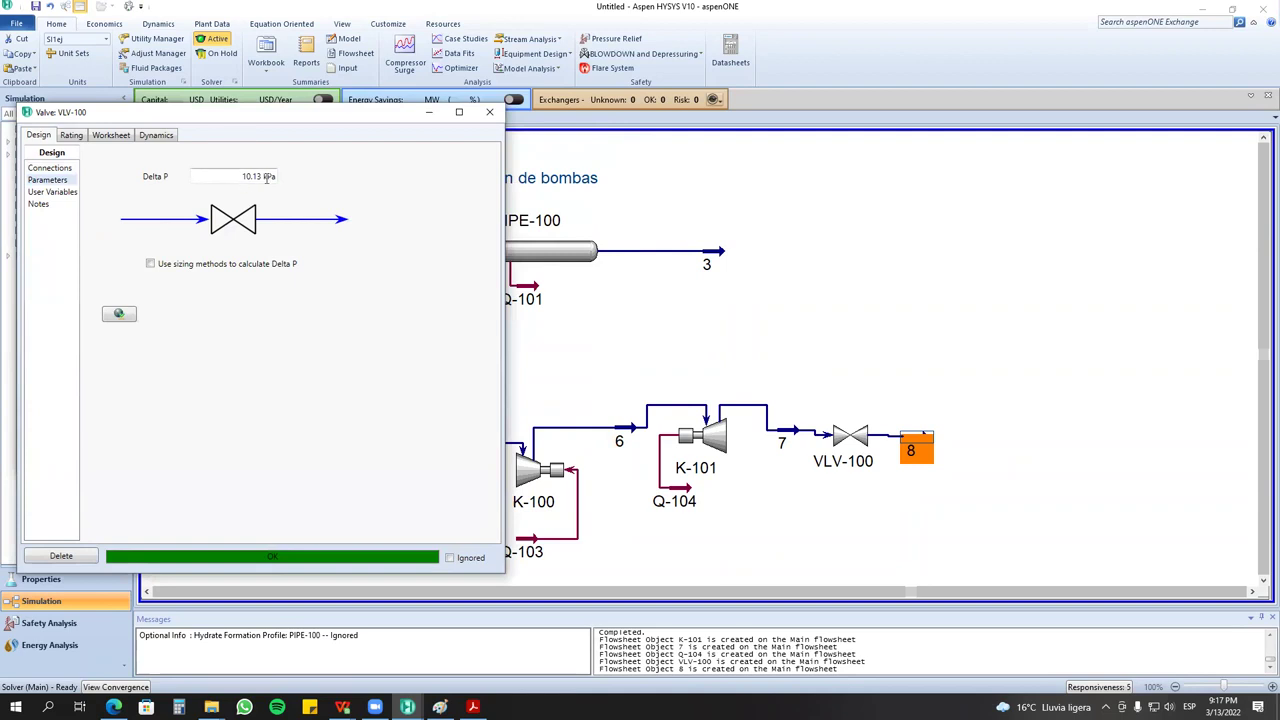
left_click(58, 168)
left_click(72, 136)
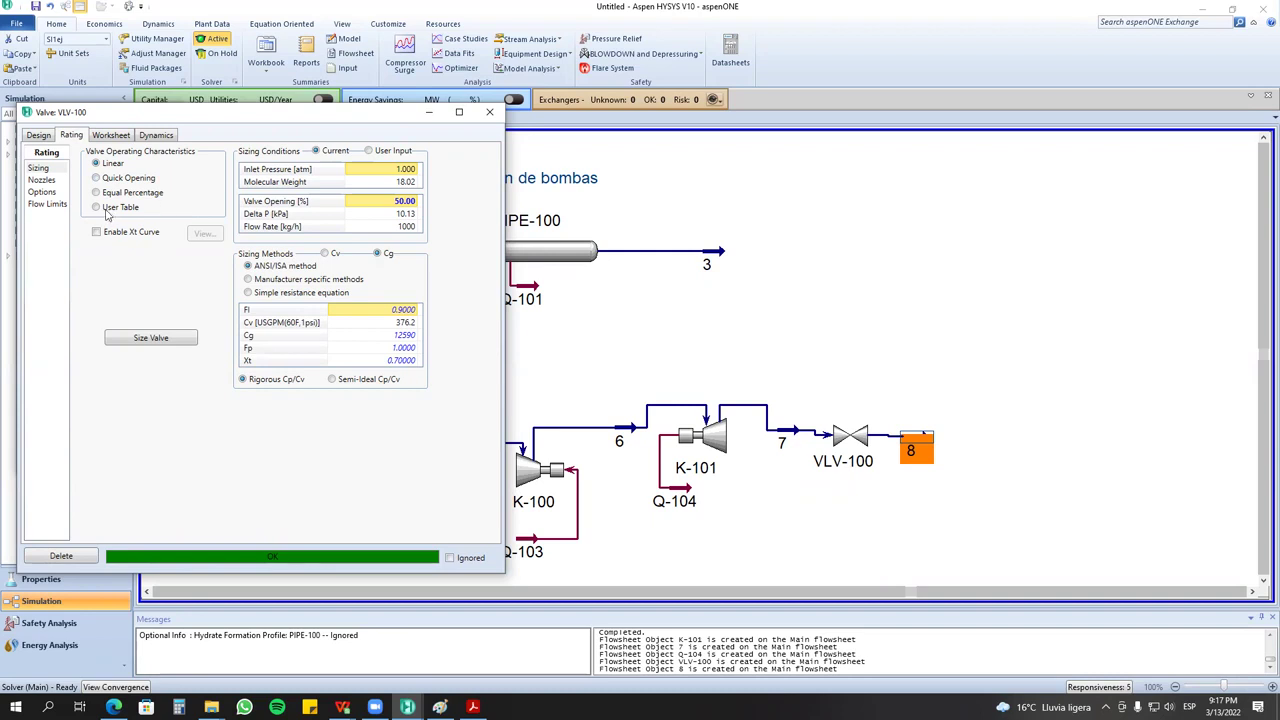
Set the valve's operating characteristic to User Table and view its characteristic curve data.
left_click(102, 211)
left_click(204, 202)
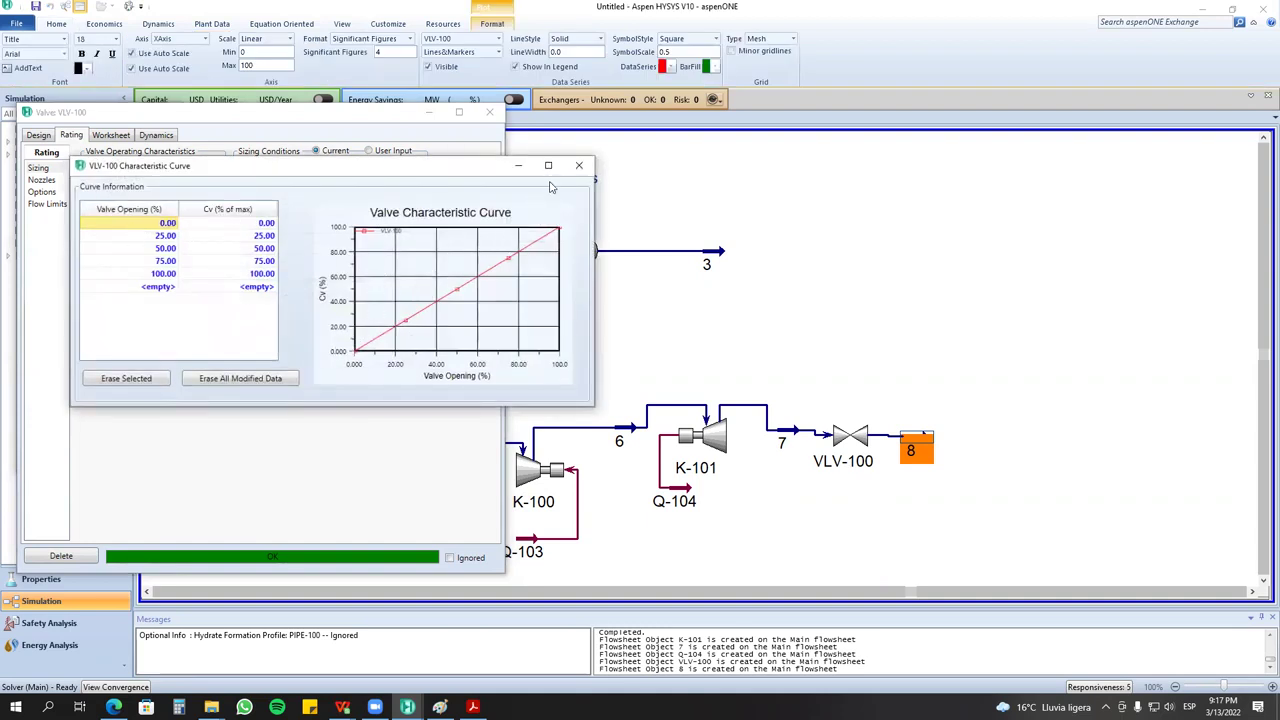
left_click(579, 166)
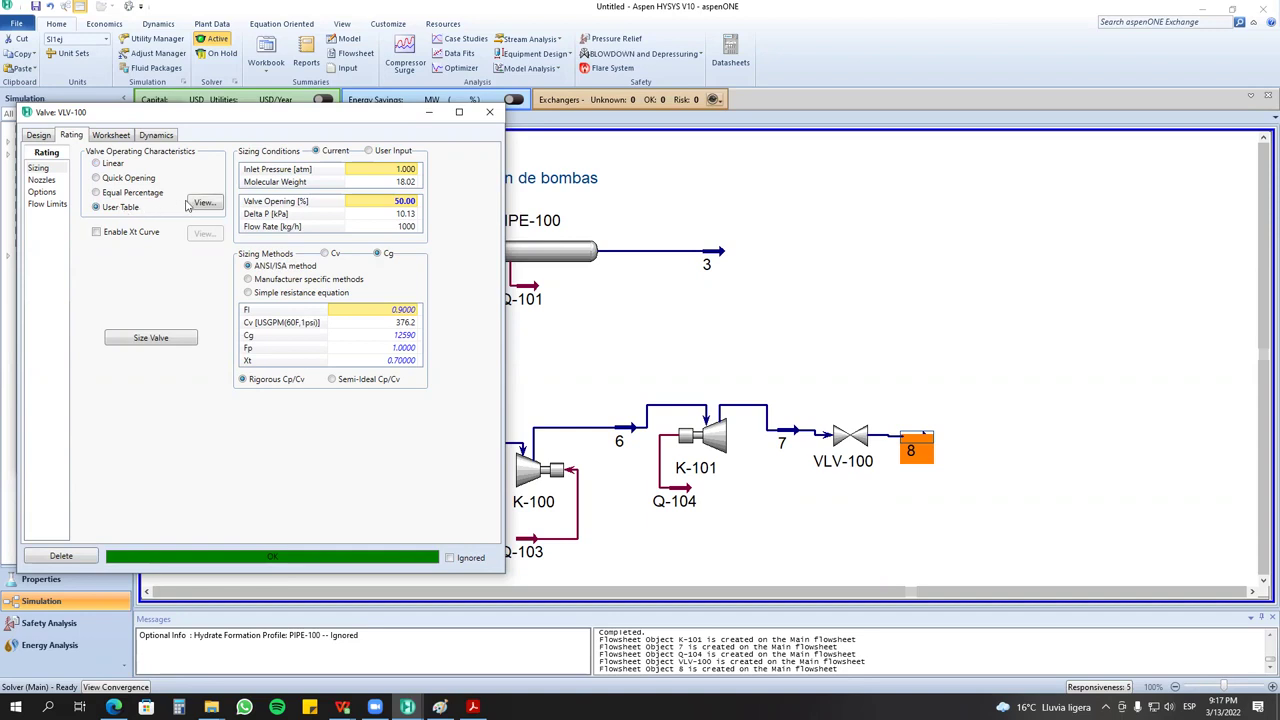
Examine the valve opening and Cv data of the user-table characteristic curve and close it.
left_click(204, 202)
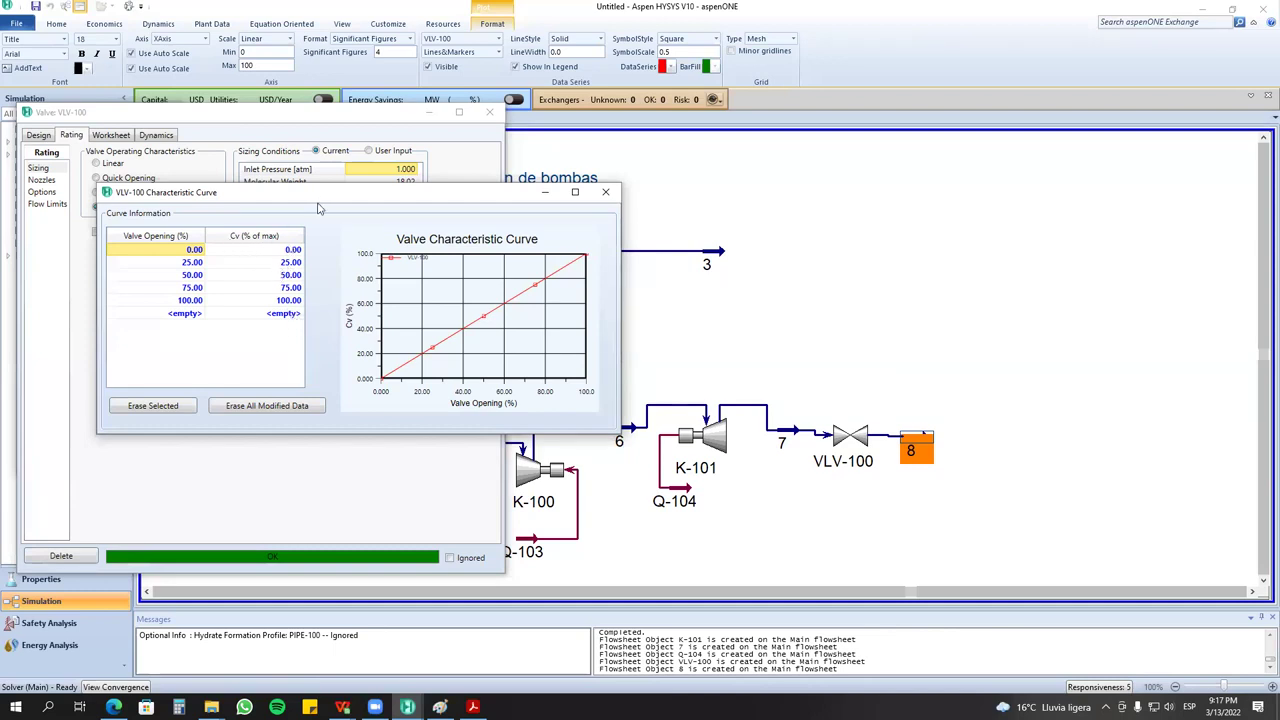
left_click_drag(318, 203, 267, 391)
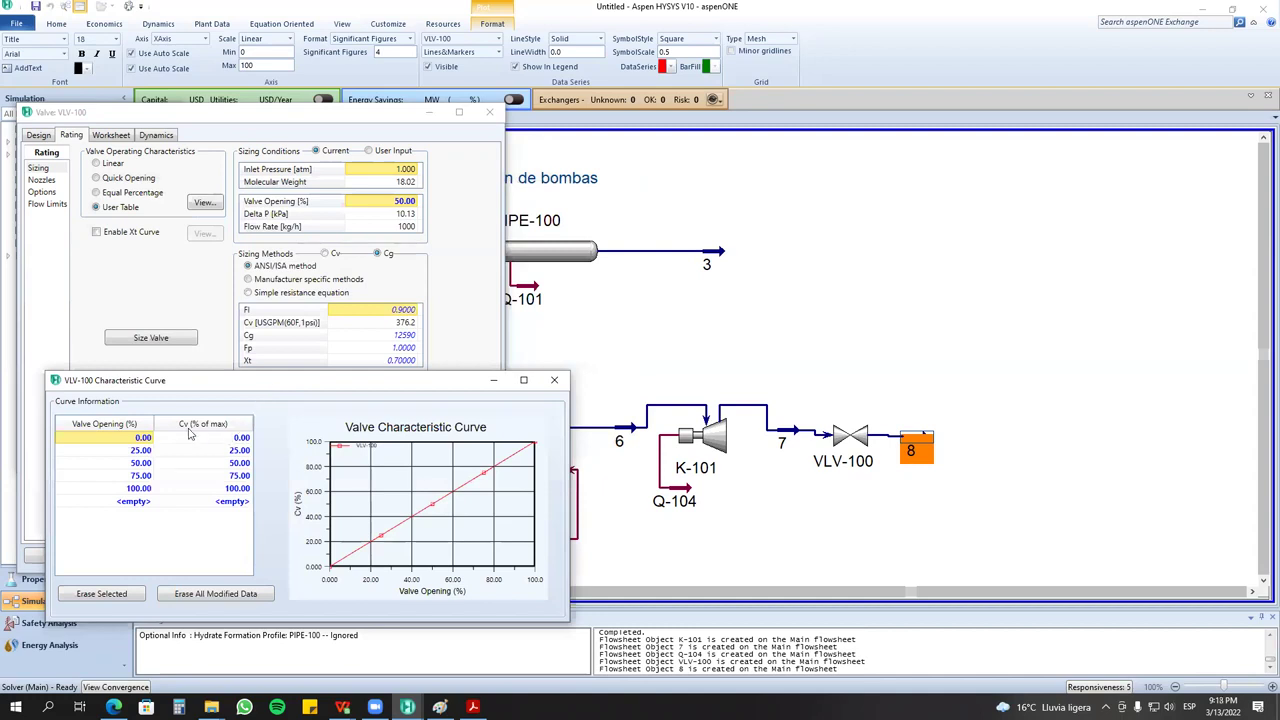
left_click(554, 380)
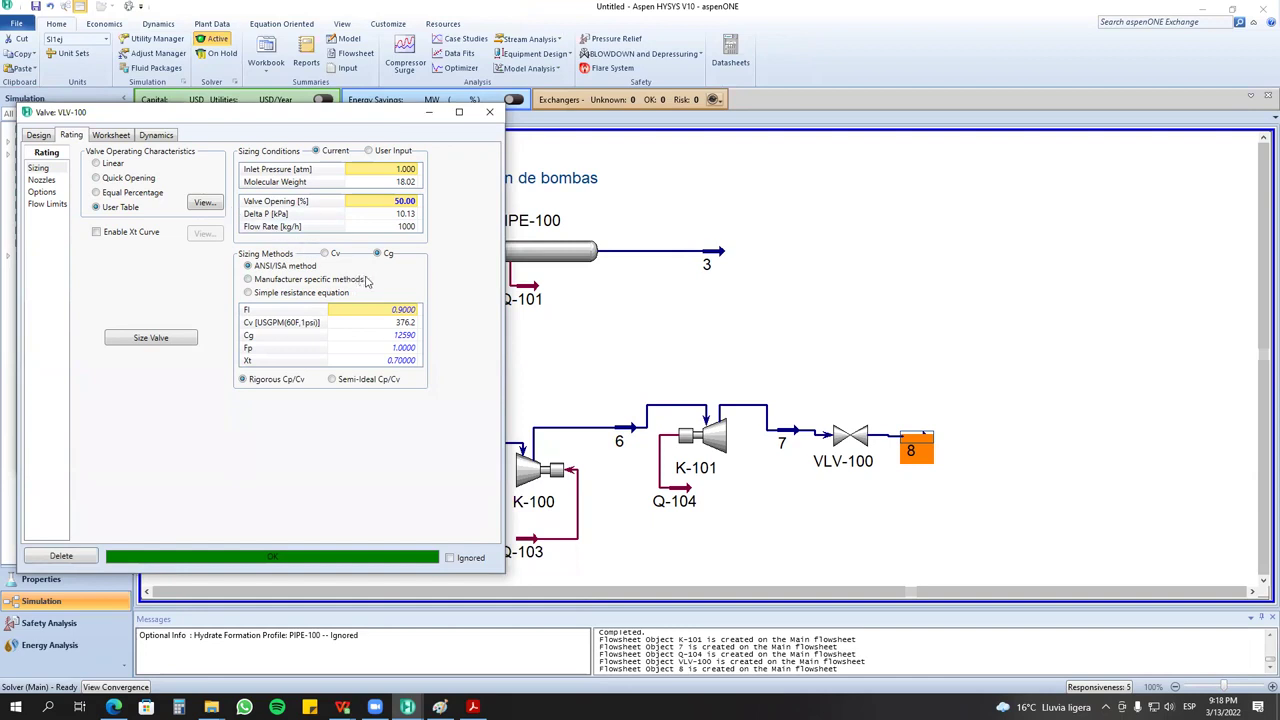
Switch the valve's operating characteristic to Linear and back to User Table, and review the characteristic curve beside the valve's form.
left_click(96, 164)
left_click(96, 207)
left_click(205, 203)
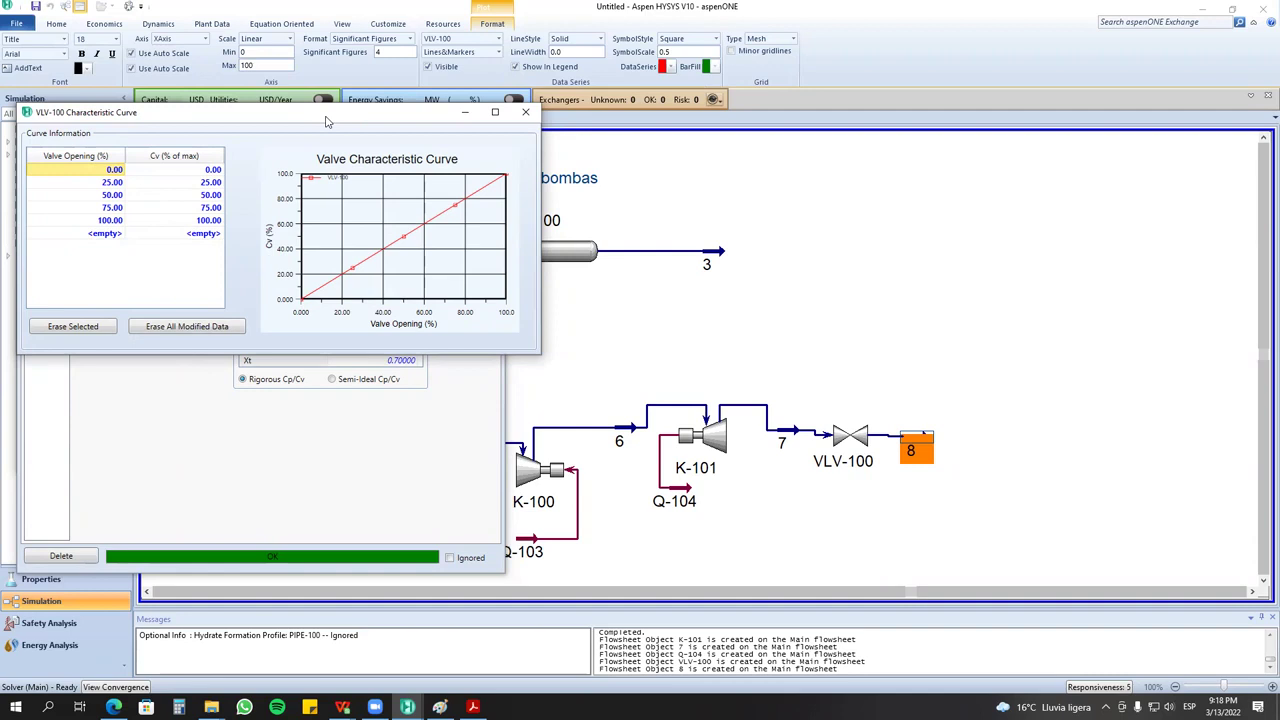
left_click_drag(325, 120, 765, 165)
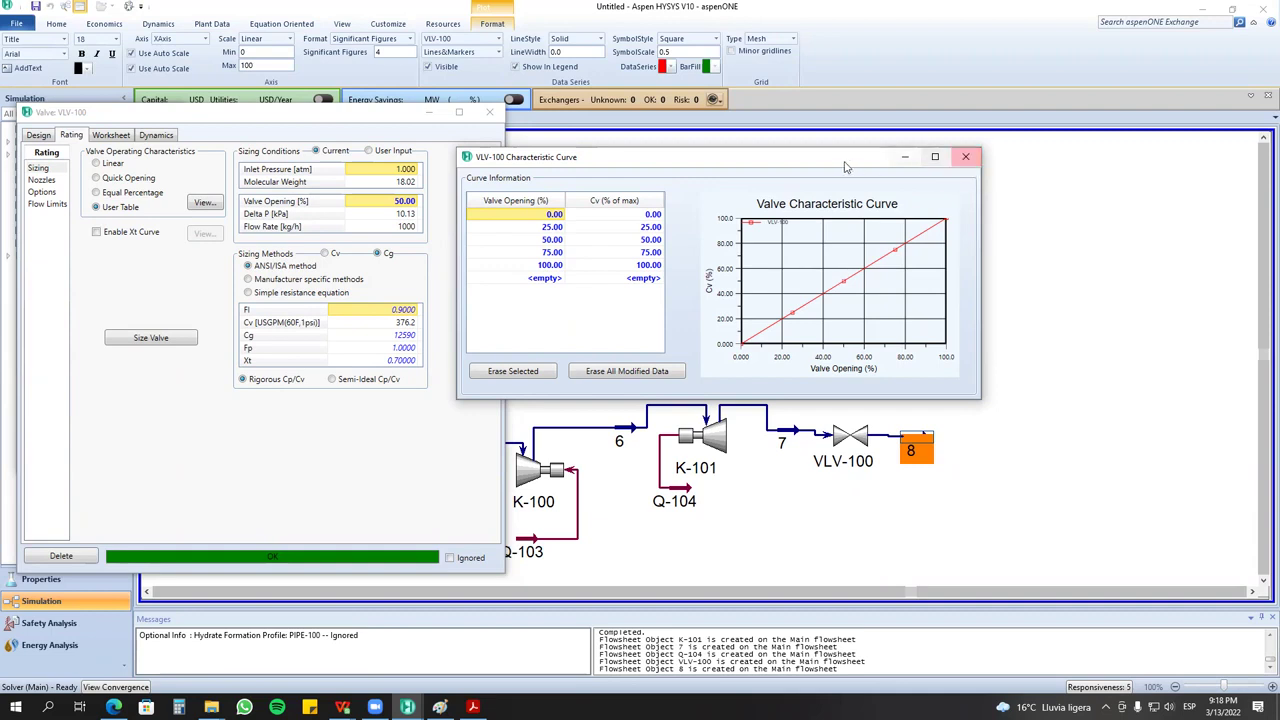
left_click_drag(838, 166, 374, 332)
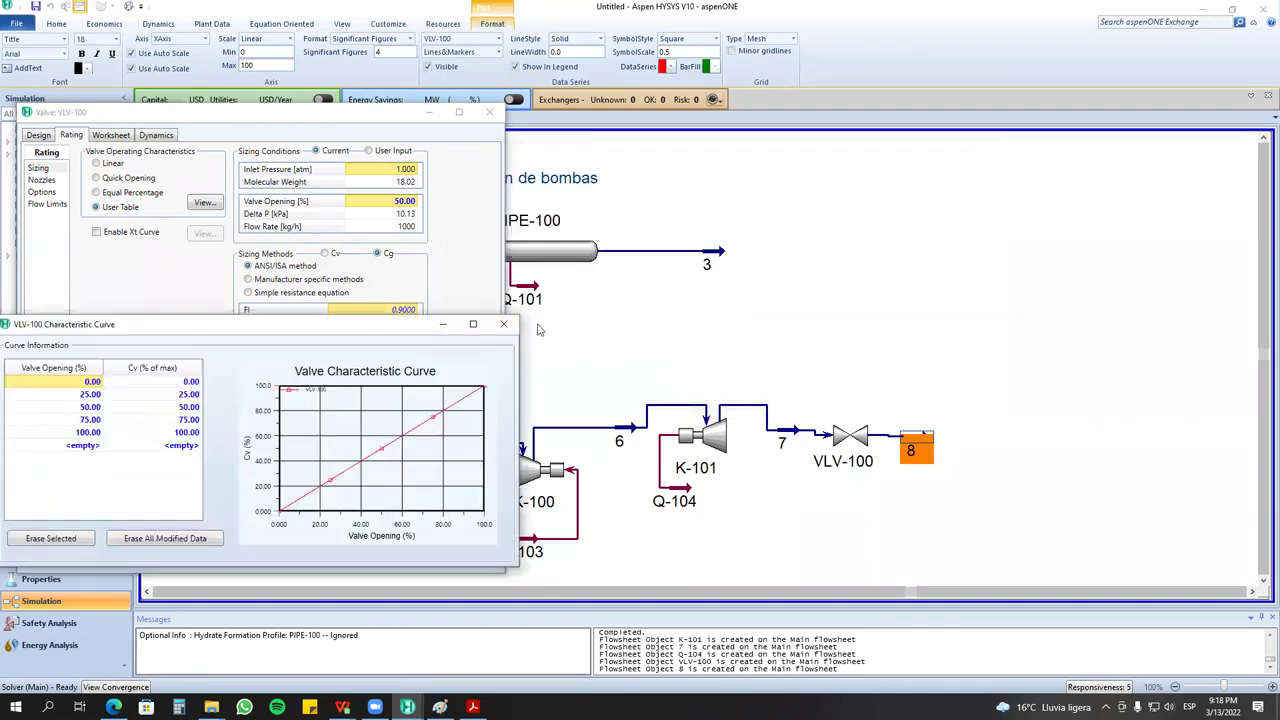
left_click(506, 326)
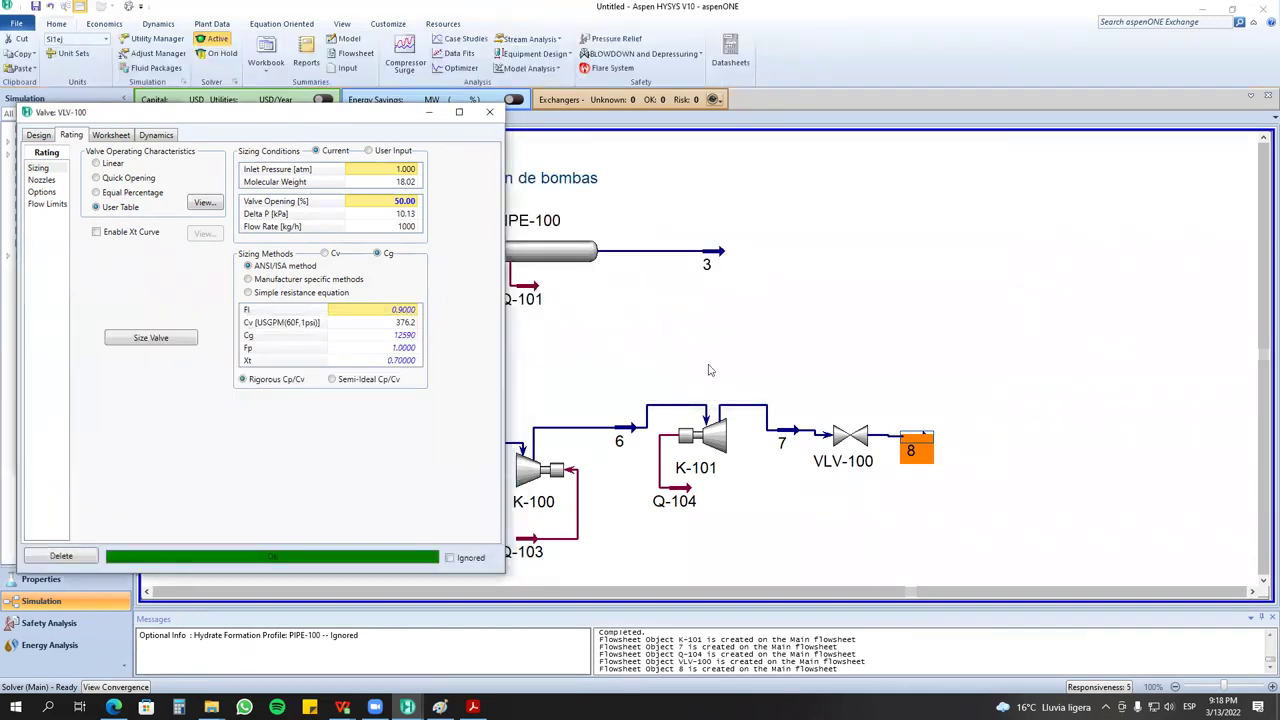
Set valve VLV-100's operating characteristic to Linear and size the valve.
left_click(850, 430)
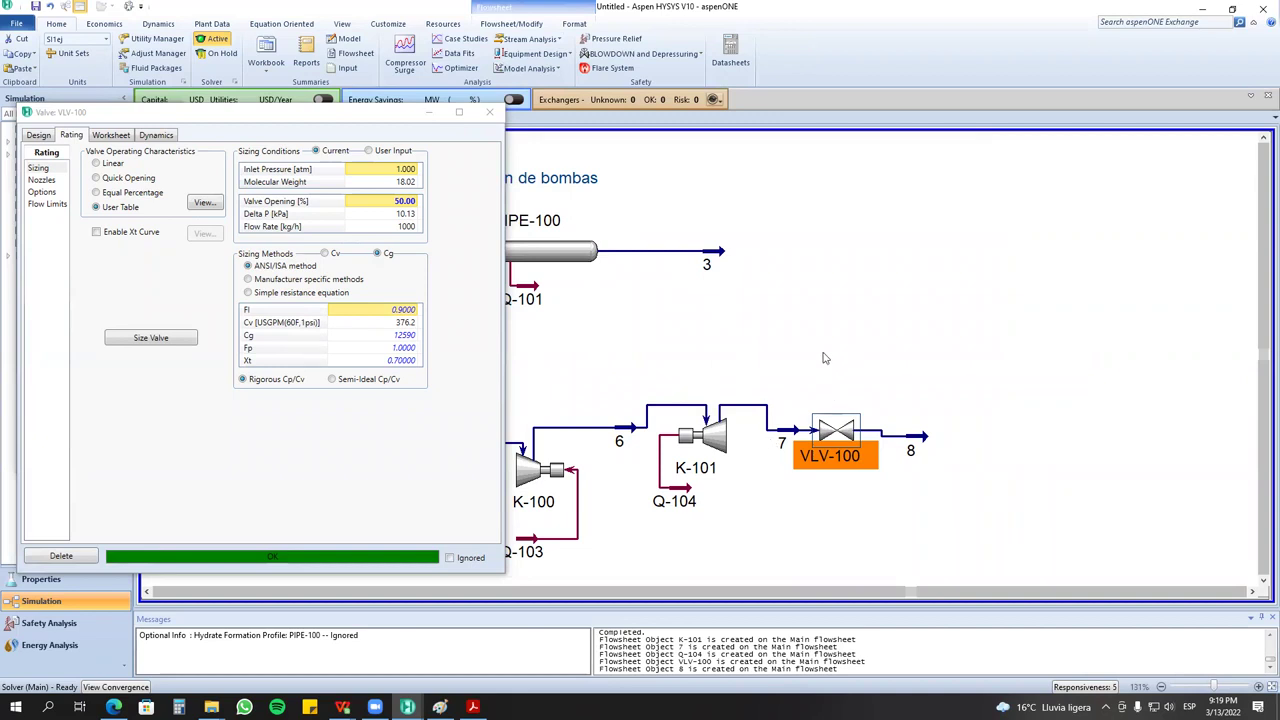
left_click(124, 342)
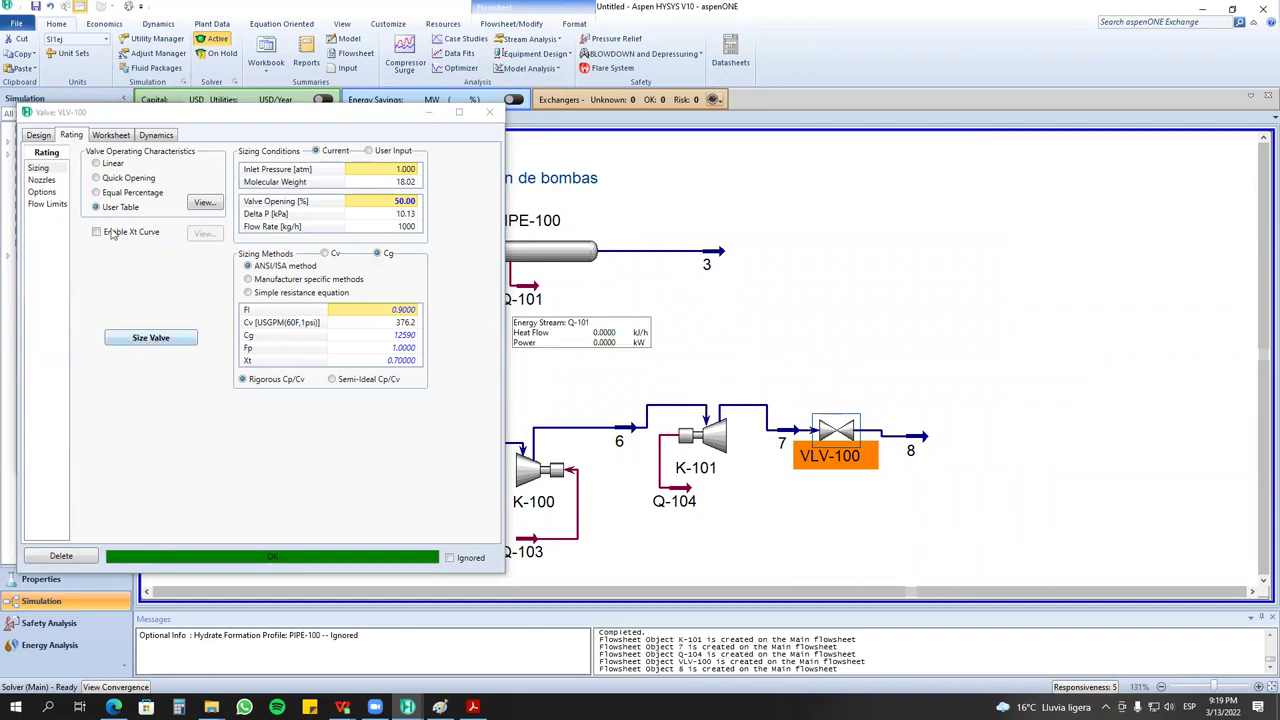
left_click(160, 341)
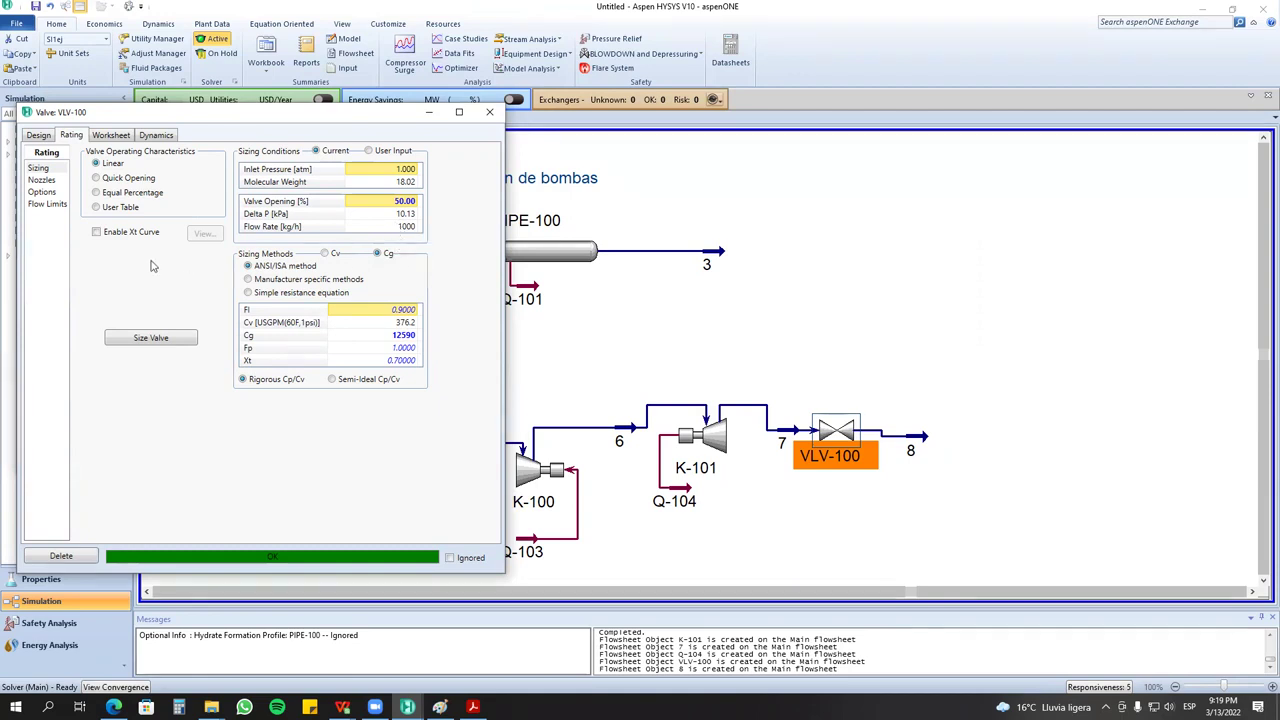
left_click(408, 349)
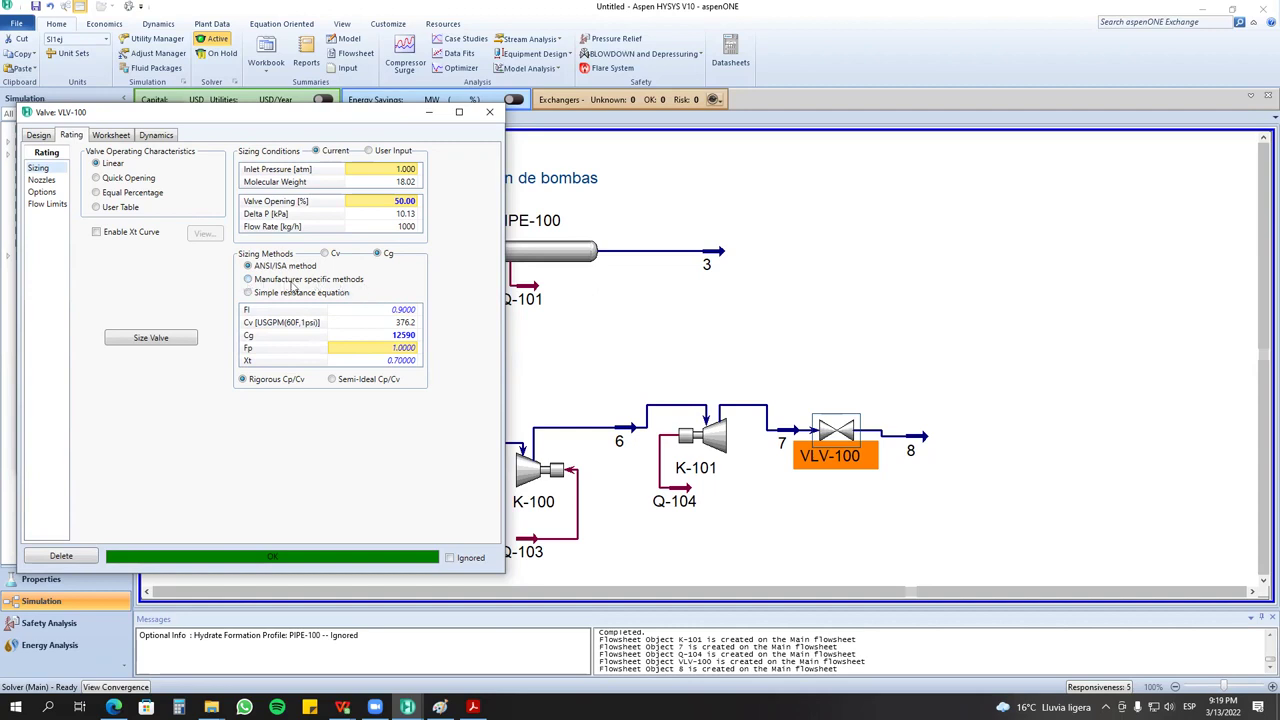
Set the valve's sizing method to Manufacturer specific methods and review the vapor flow models, keeping FISHER.
left_click(248, 279)
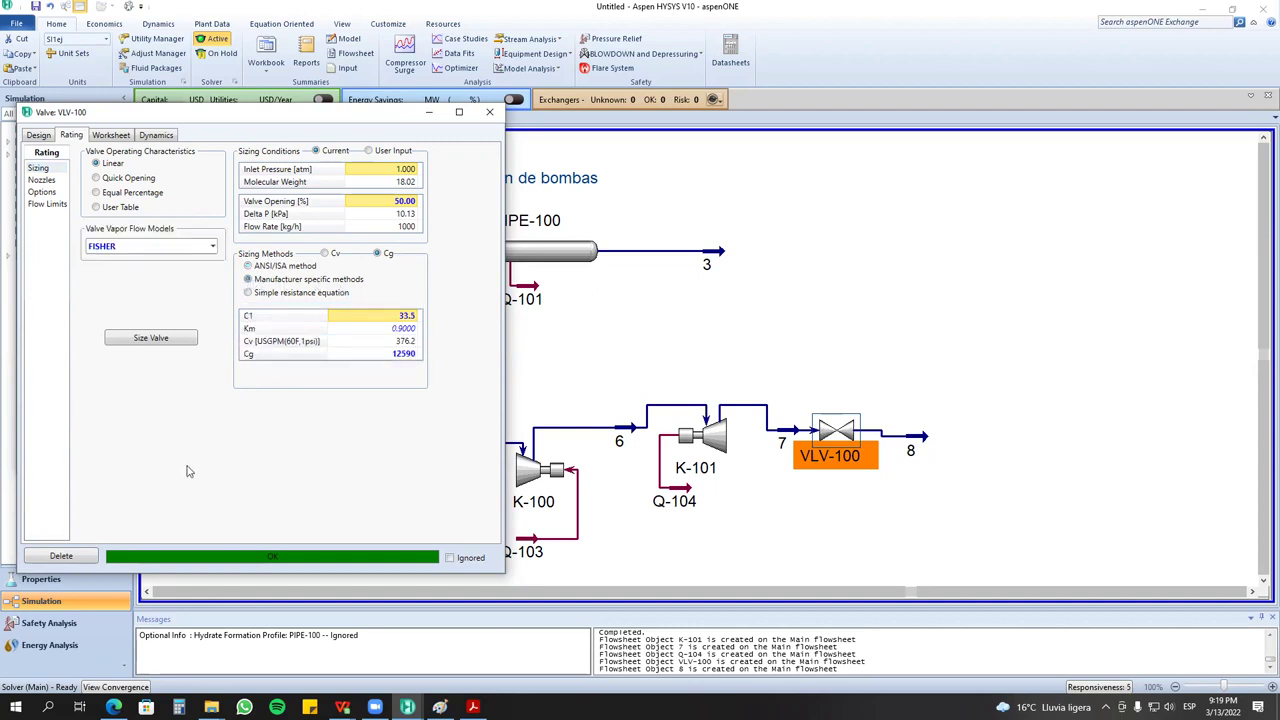
left_click(212, 246)
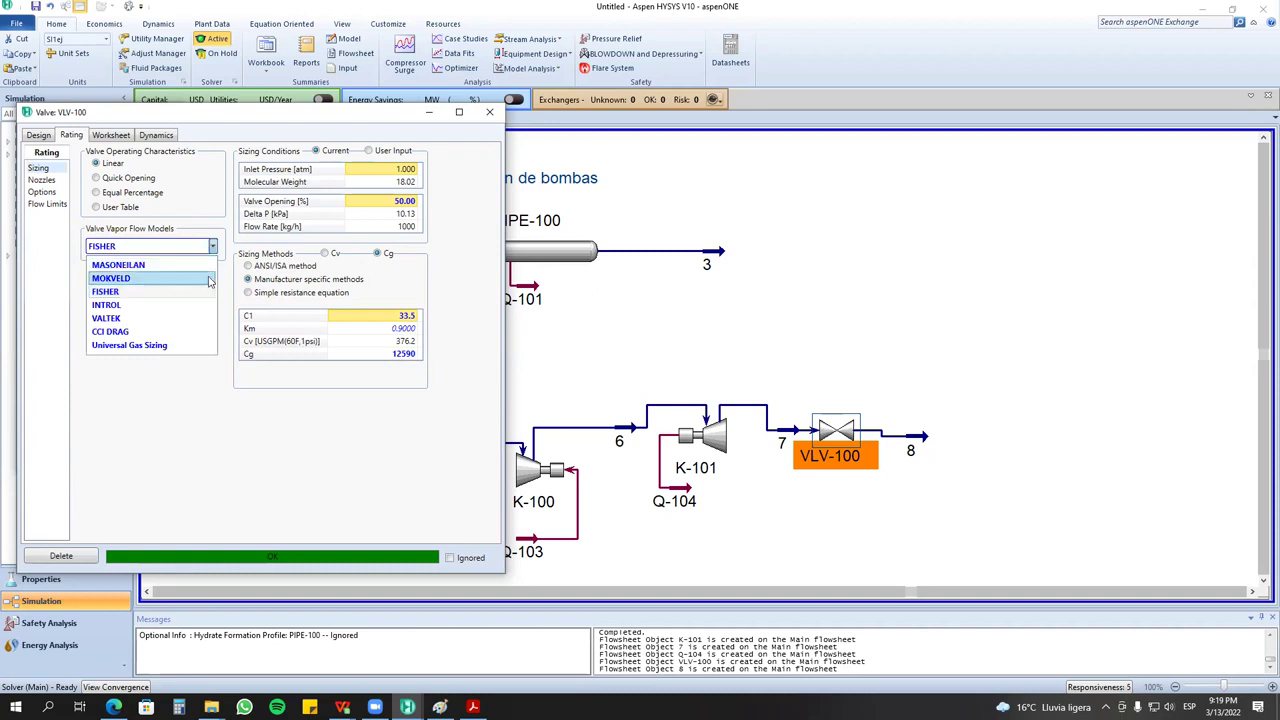
left_click(332, 300)
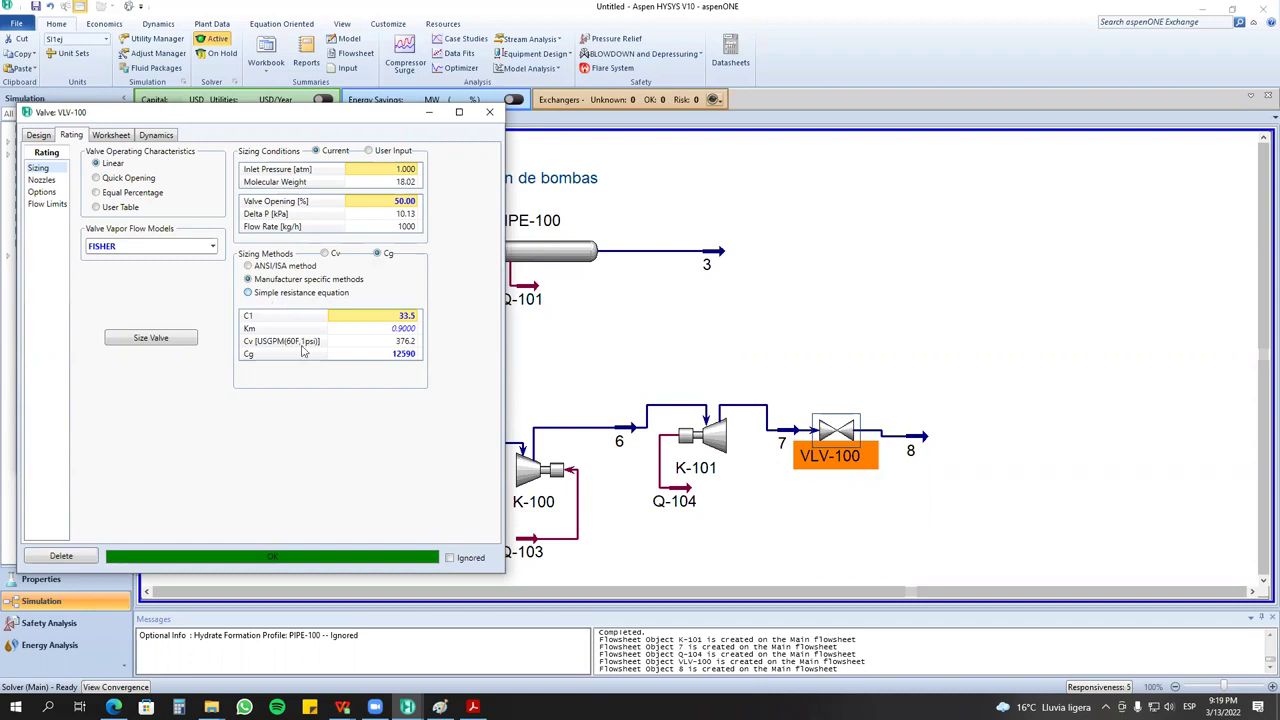
Switch to File Explorer's Clase Bombas folder and open the PDF guía-de-válvulas-de control-control-valve-handbook-es-5459932.
left_click(211, 707)
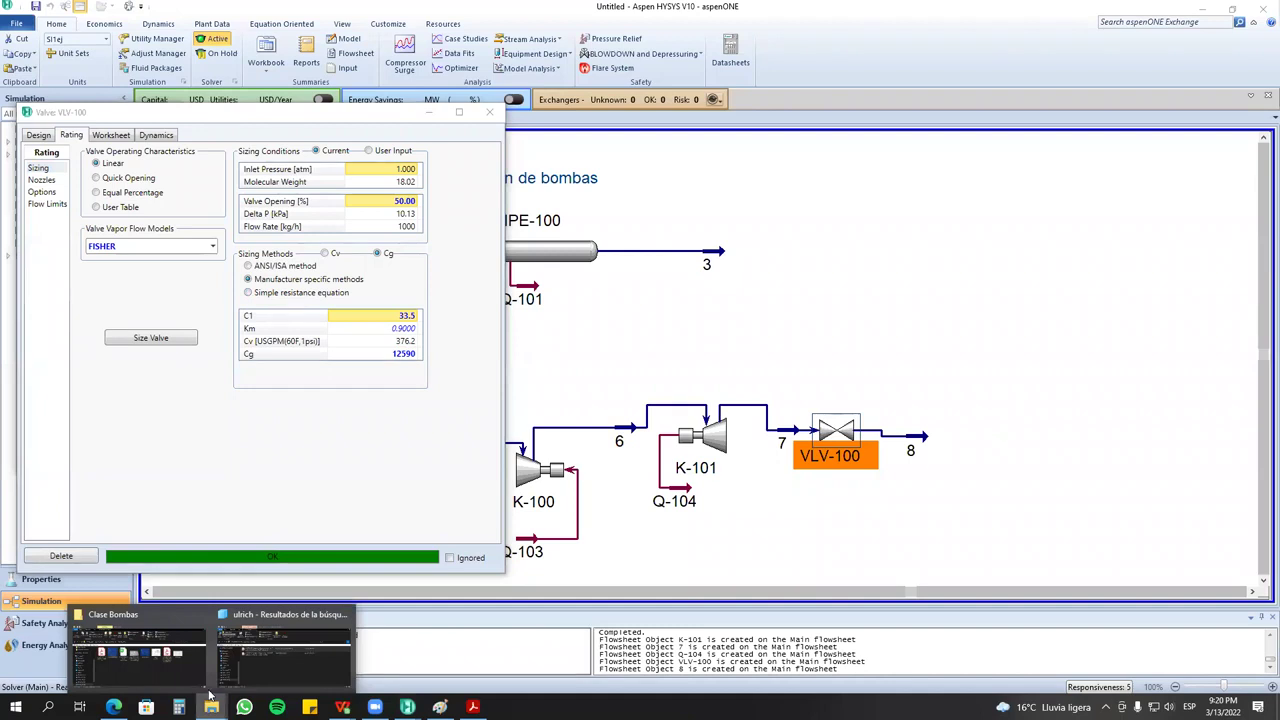
left_click(190, 663)
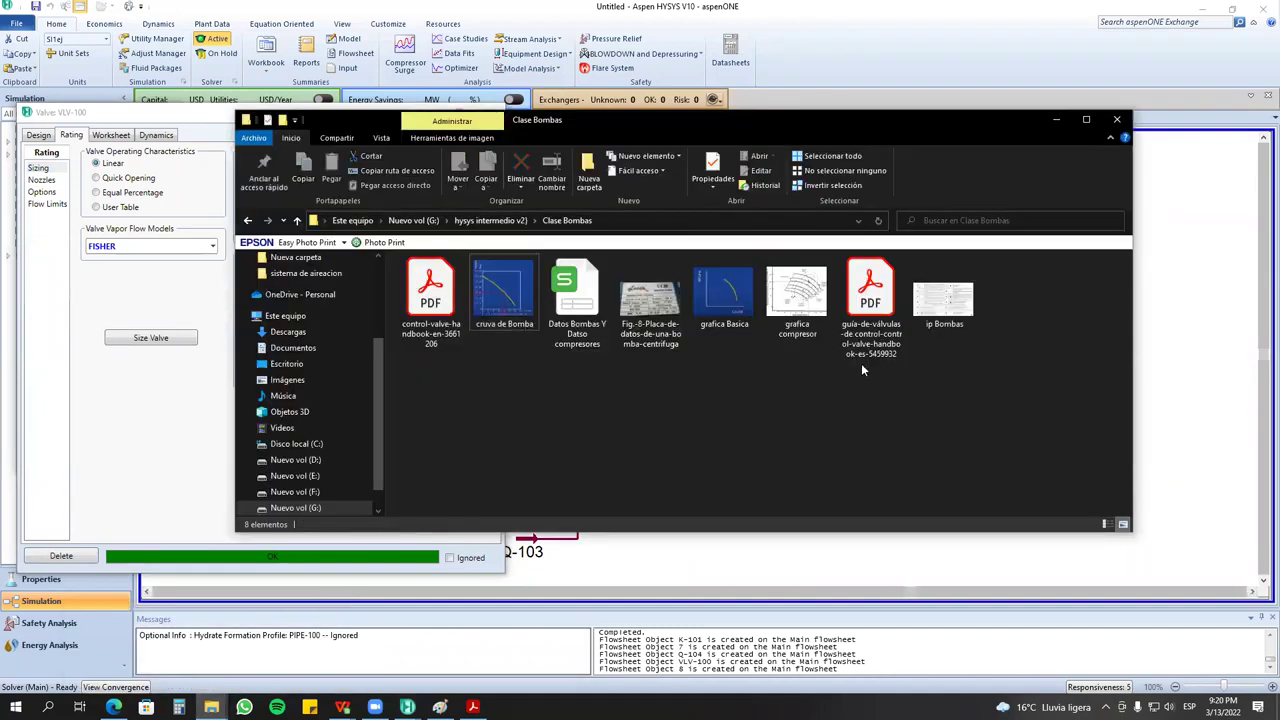
left_click(851, 312)
double_click(851, 312)
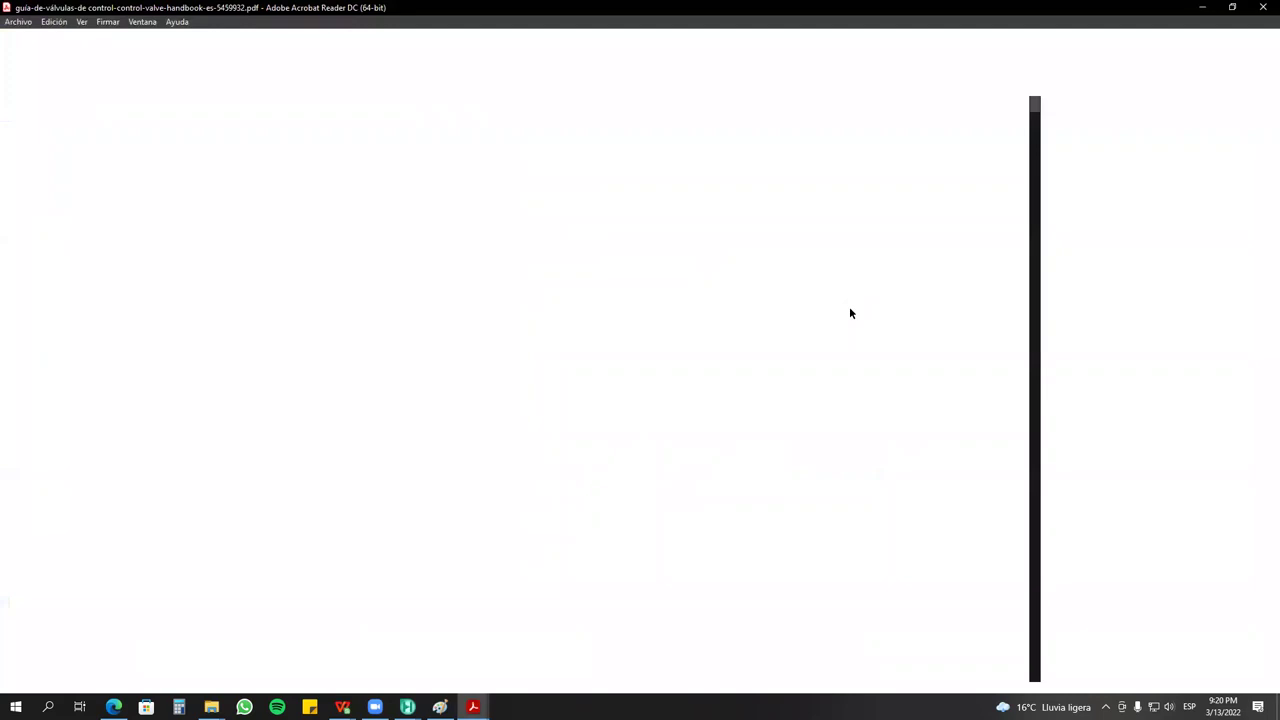
Examine the Spanish control valve guide's table of contents, from valve response and sizing to steam conditioning and maintenance.
left_click_drag(1036, 103, 1036, 320)
left_click(1035, 177)
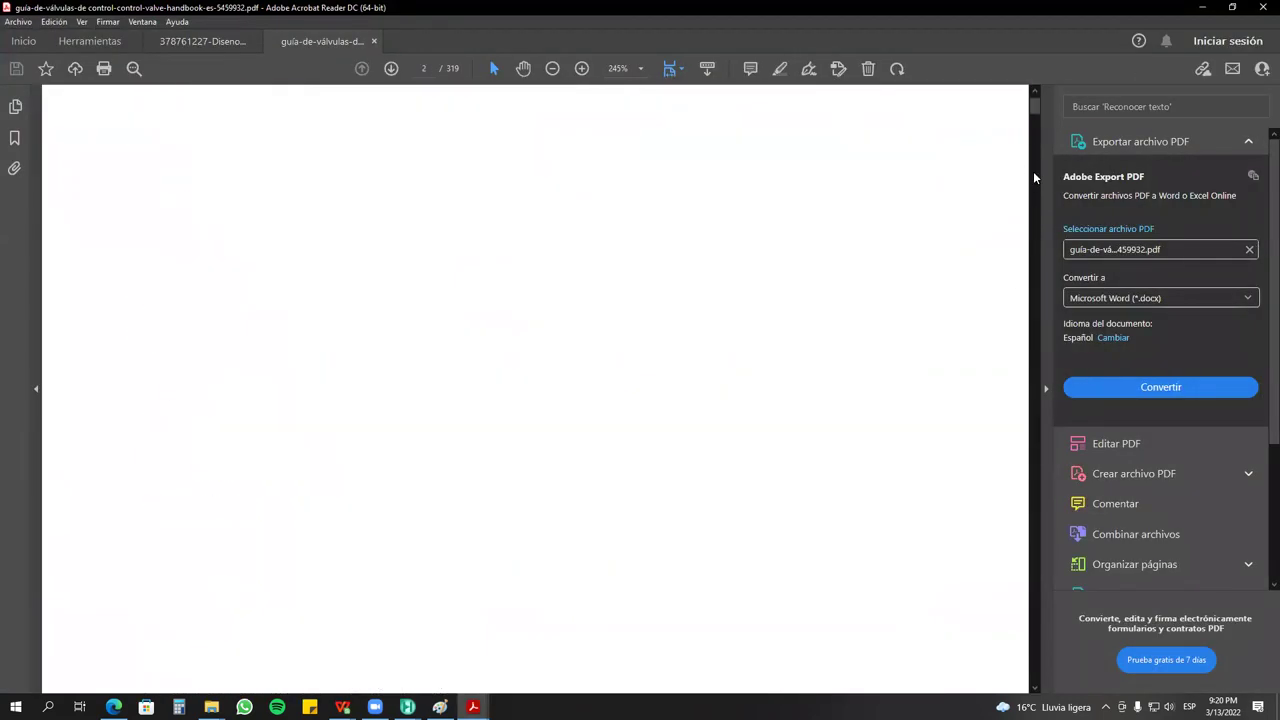
scroll(1034, 176, "down", 20)
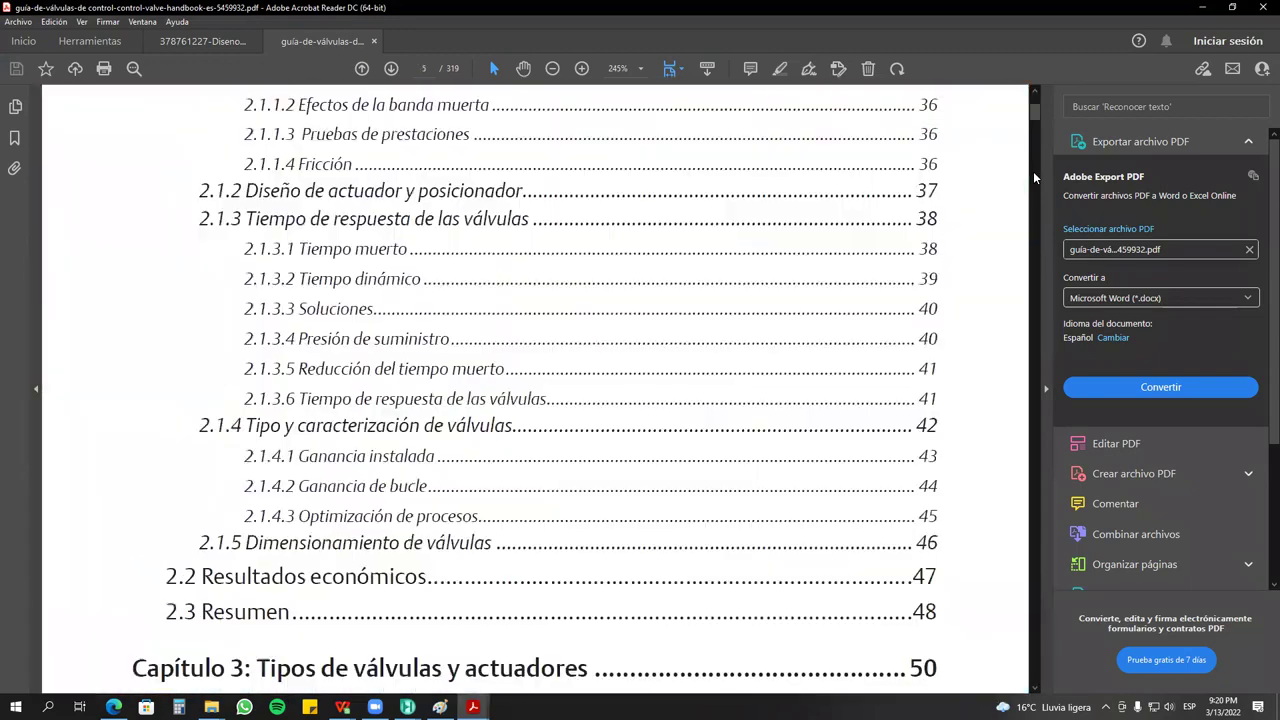
scroll(1033, 171, "down", 10)
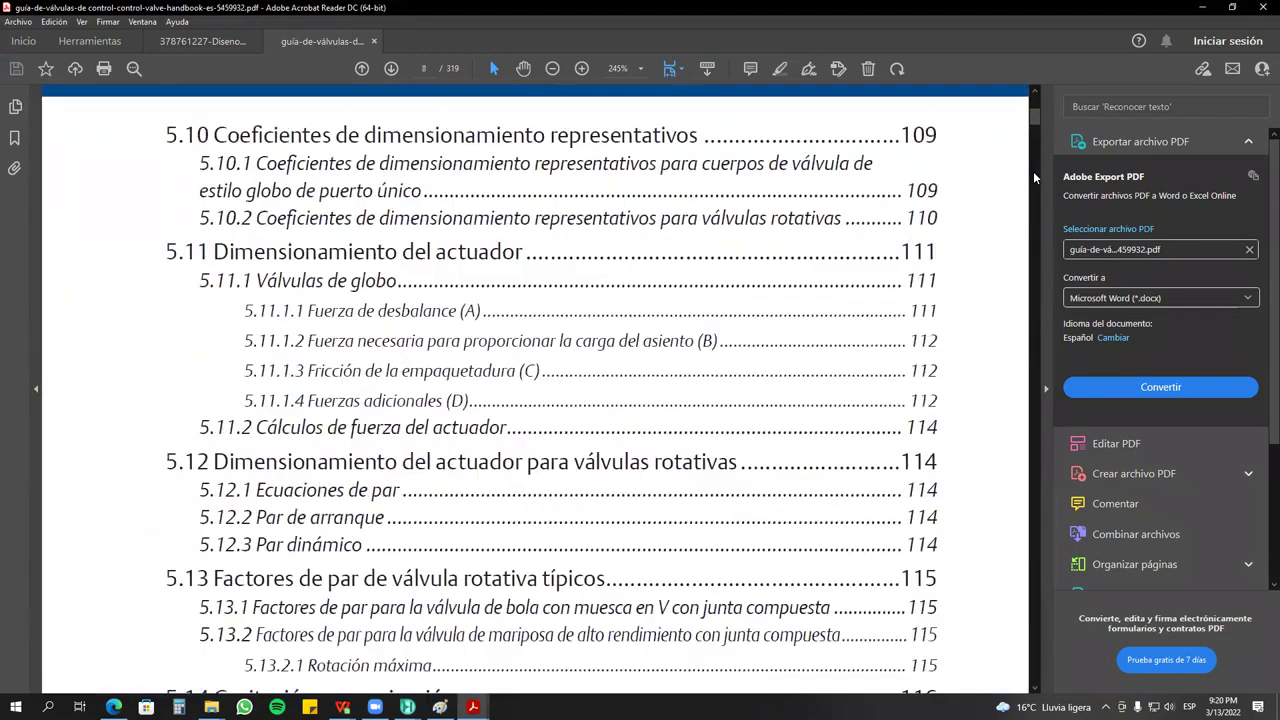
scroll(374, 445, "up", 3)
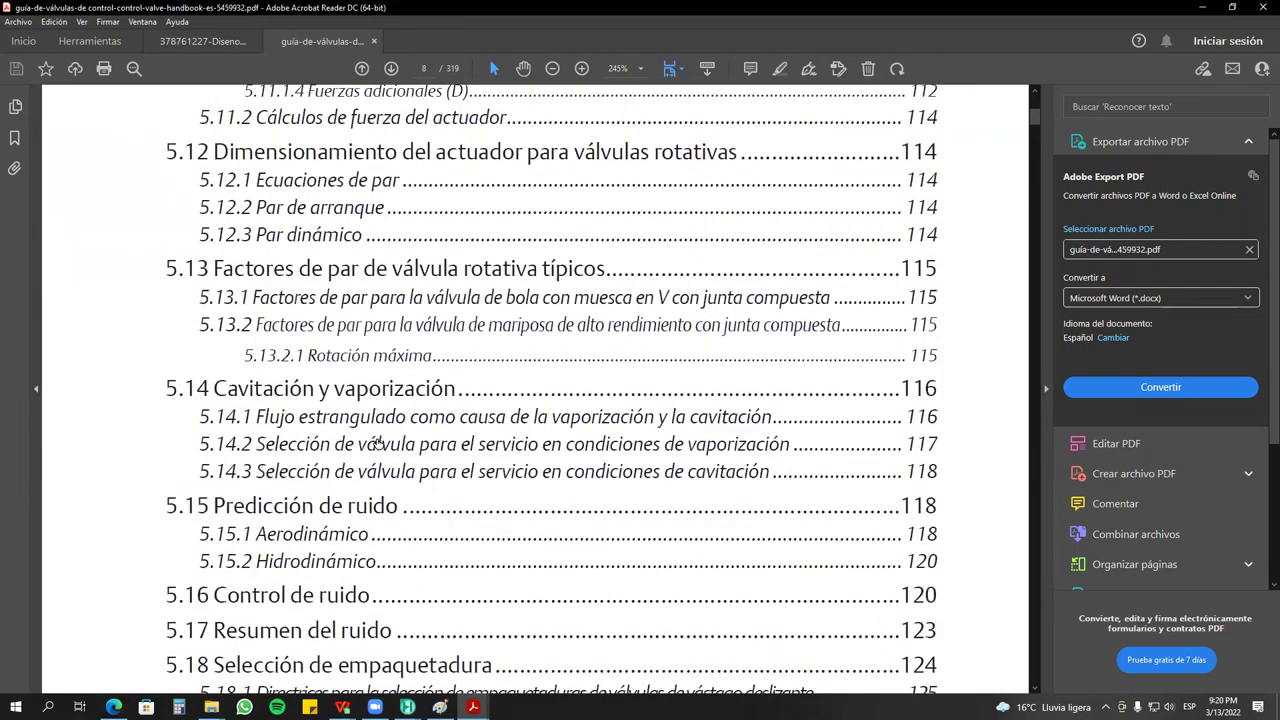
scroll(377, 443, "up", 5)
scroll(382, 443, "down", 15)
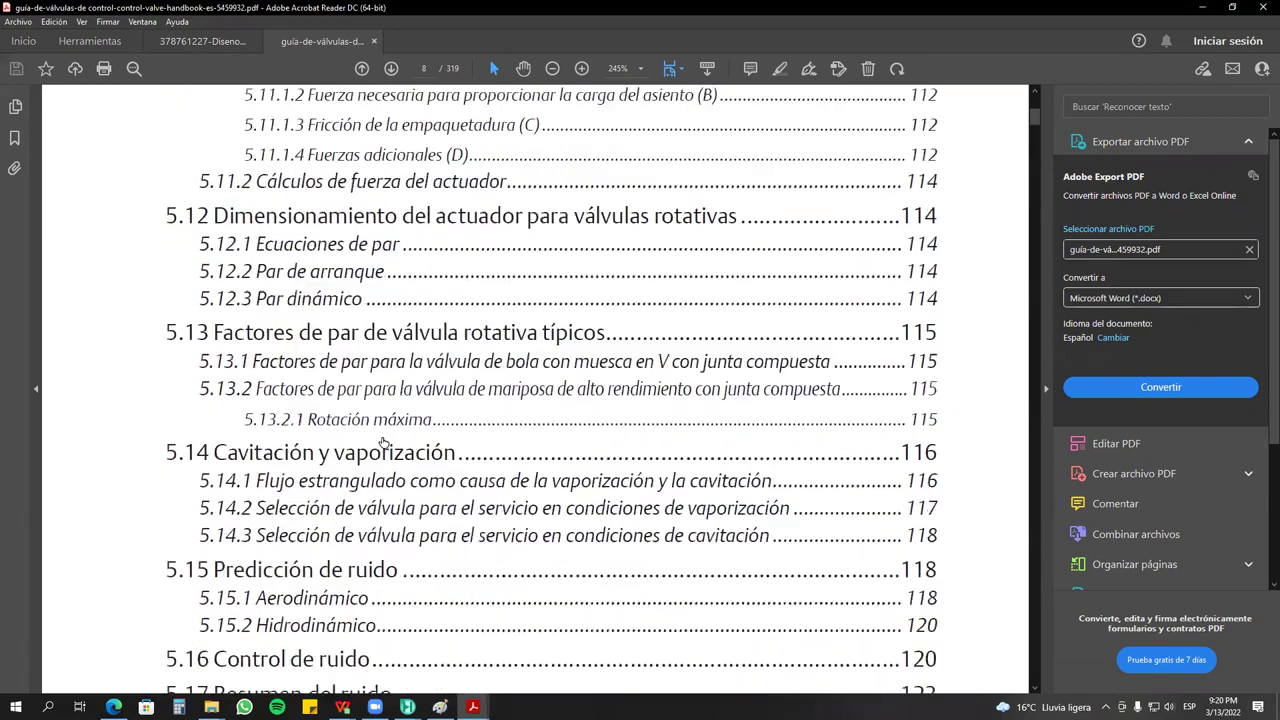
scroll(382, 443, "down", 6)
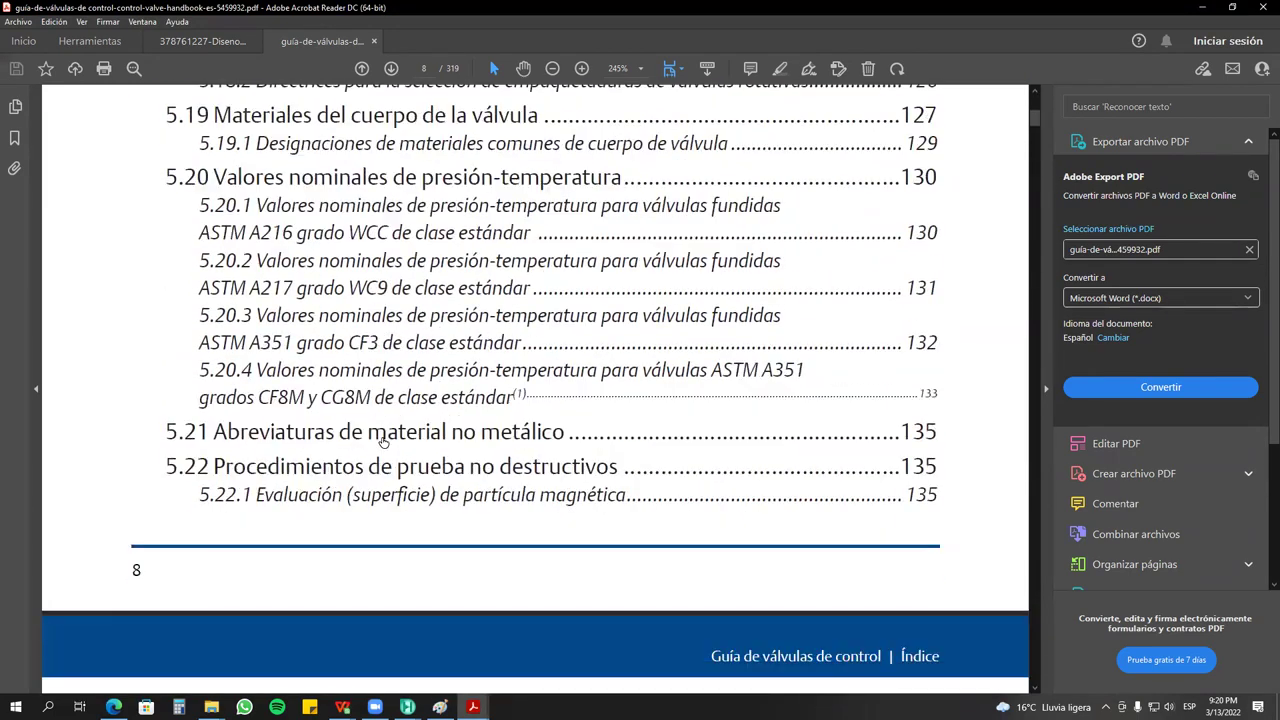
scroll(382, 443, "down", 10)
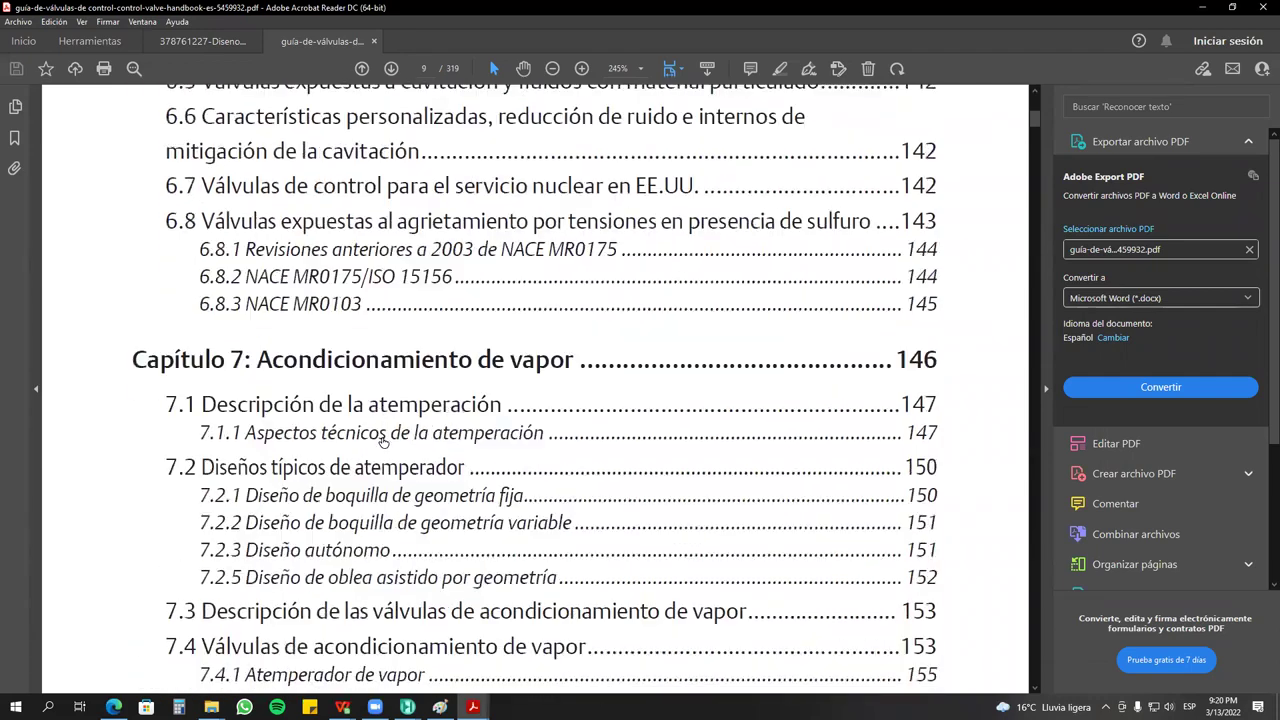
scroll(382, 437, "down", 3)
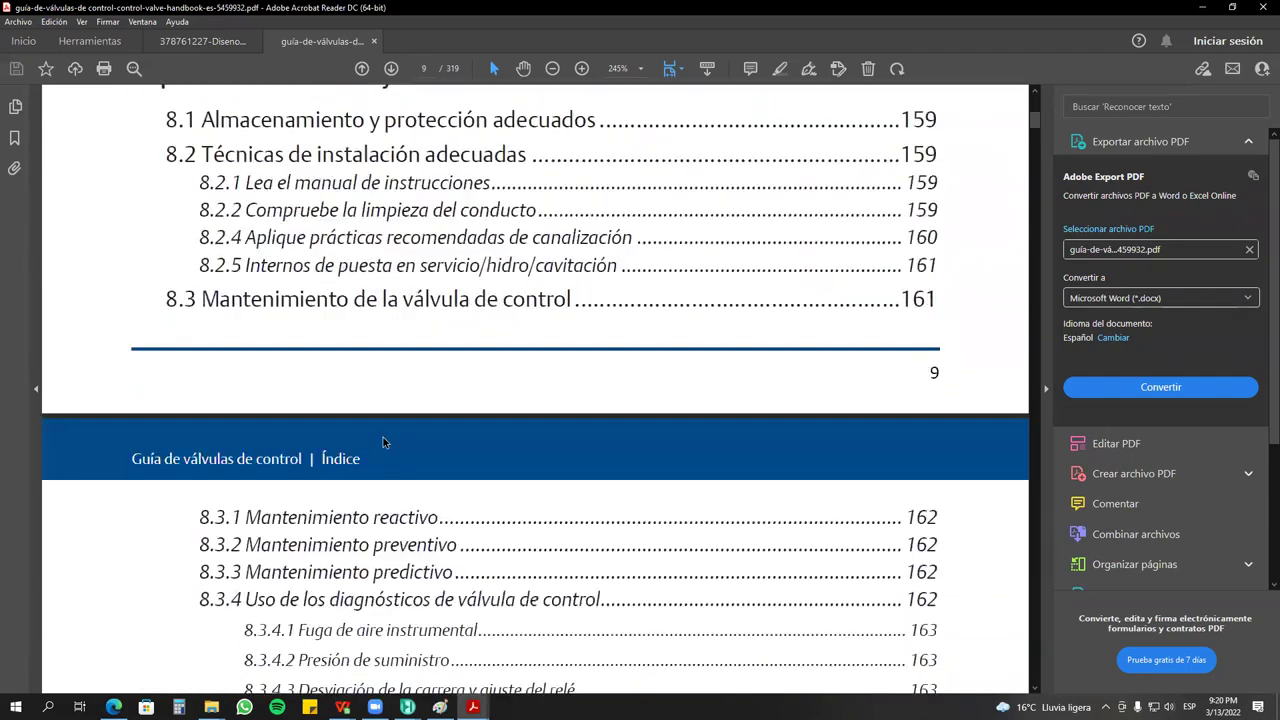
scroll(784, 143, "up", 10)
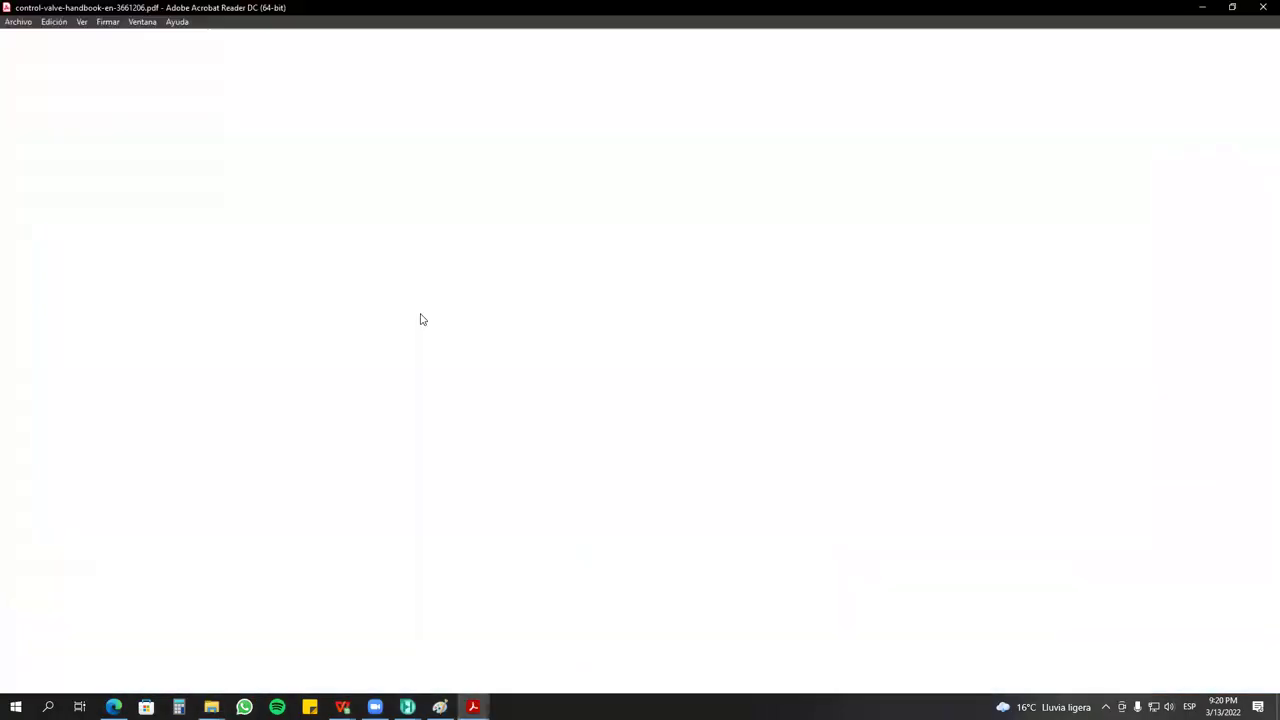
Examine the table of contents of control-valve-handbook-en-3661206.pdf, focusing on valve sizing, sizing coefficients and pressure-temperature ratings.
scroll(1033, 245, "down", 20)
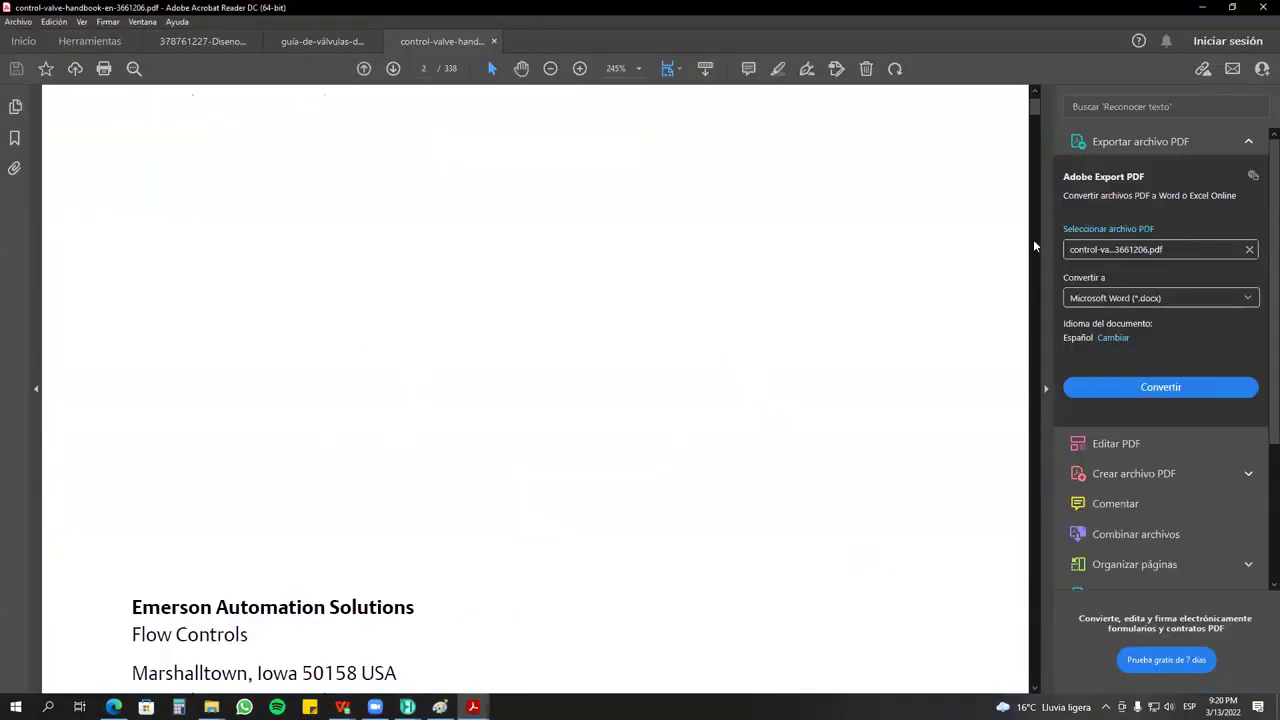
scroll(1034, 245, "down", 20)
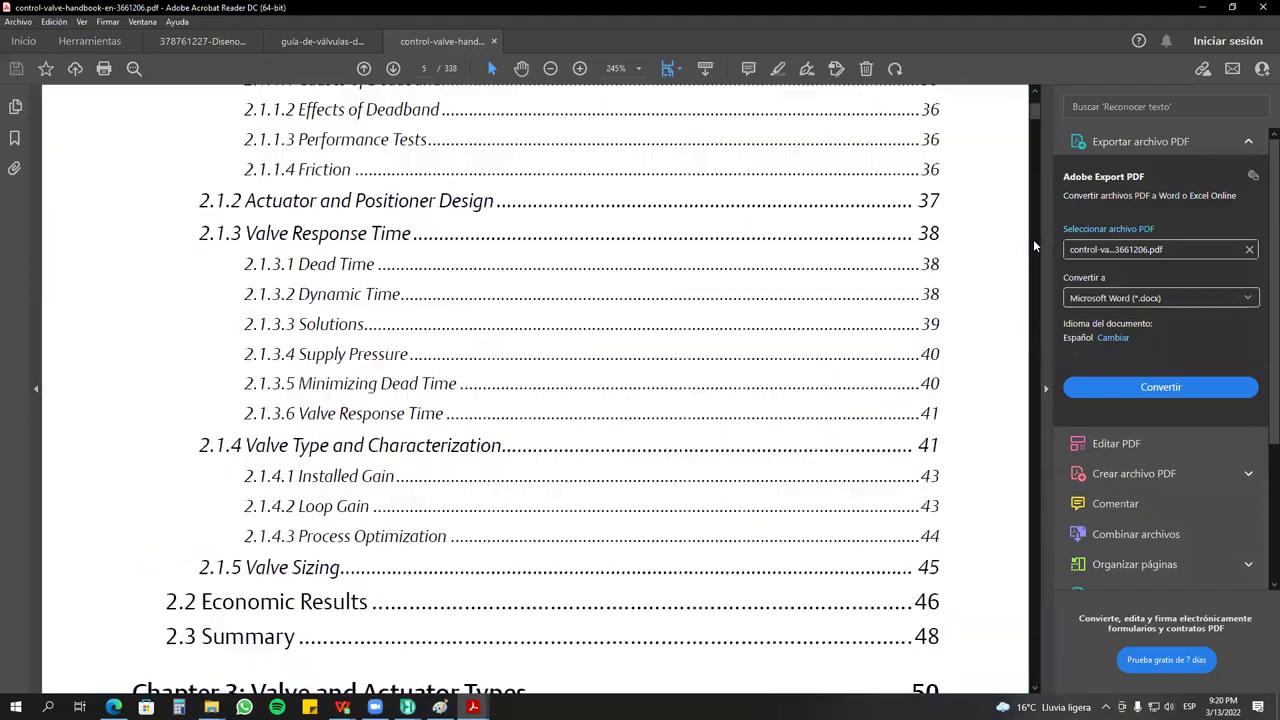
scroll(1034, 245, "down", 20)
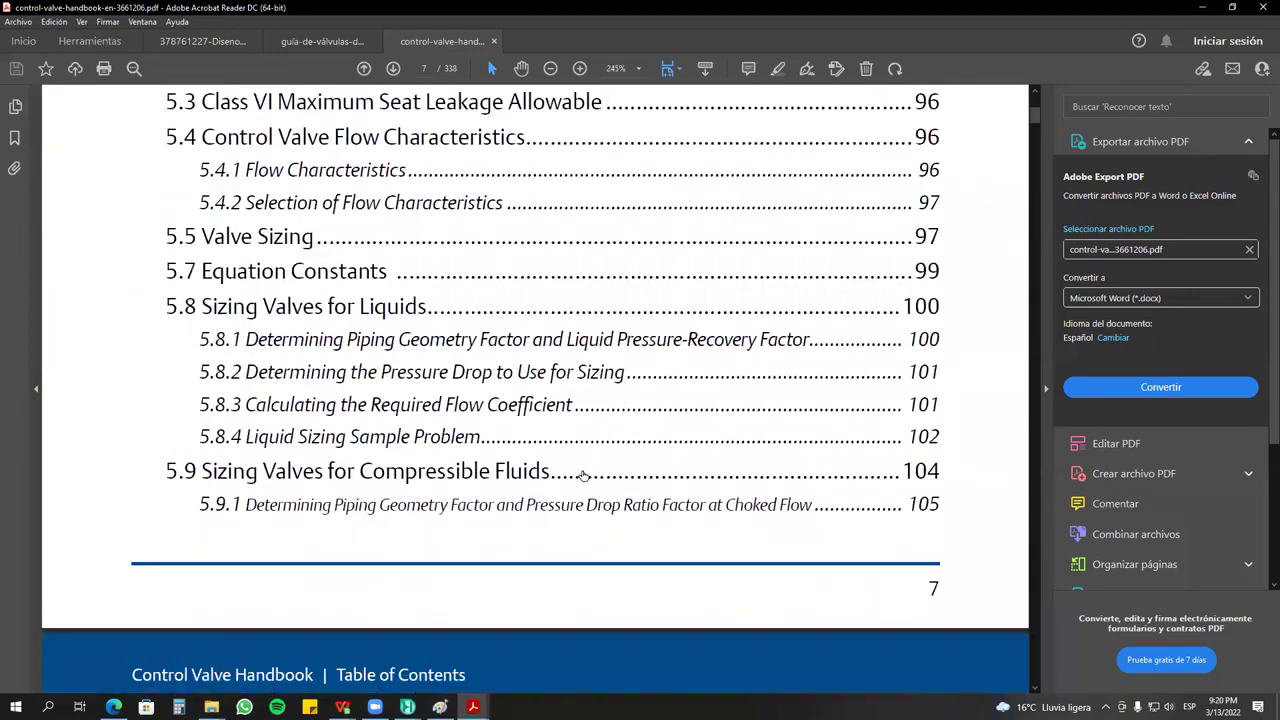
scroll(591, 470, "up", 4)
scroll(591, 470, "up", 3)
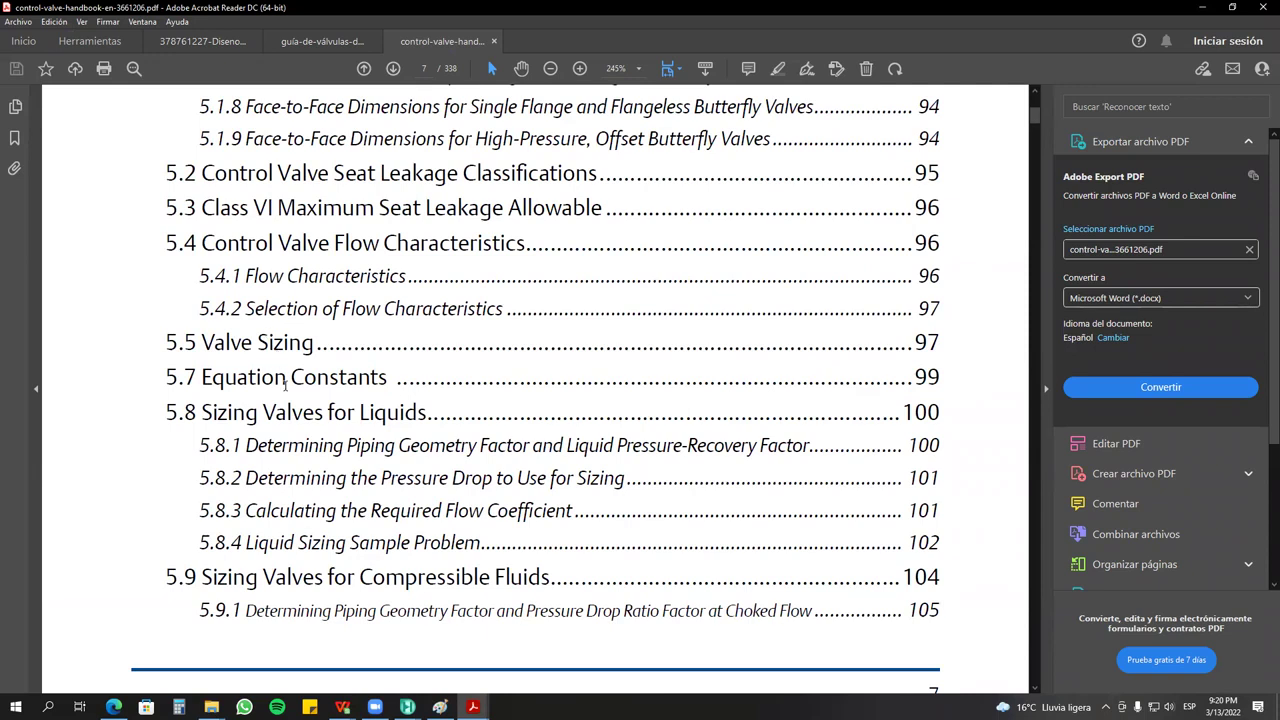
scroll(286, 385, "down", 10)
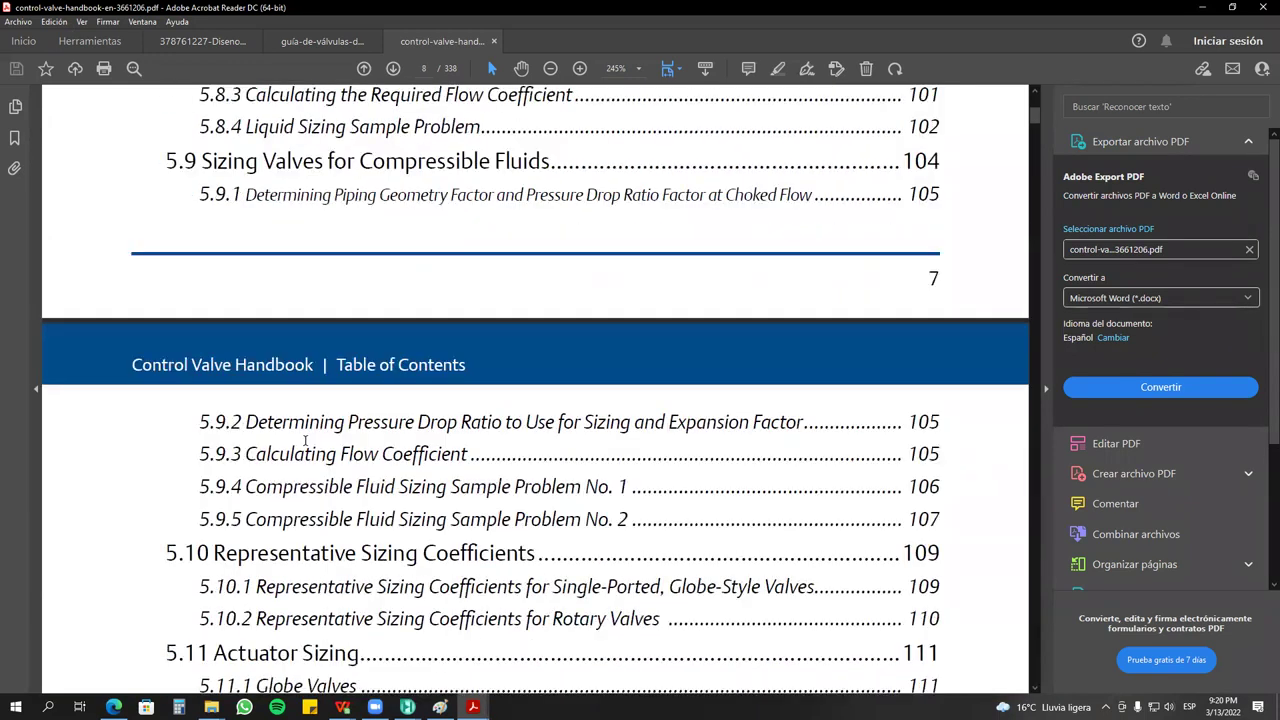
scroll(320, 420, "down", 2)
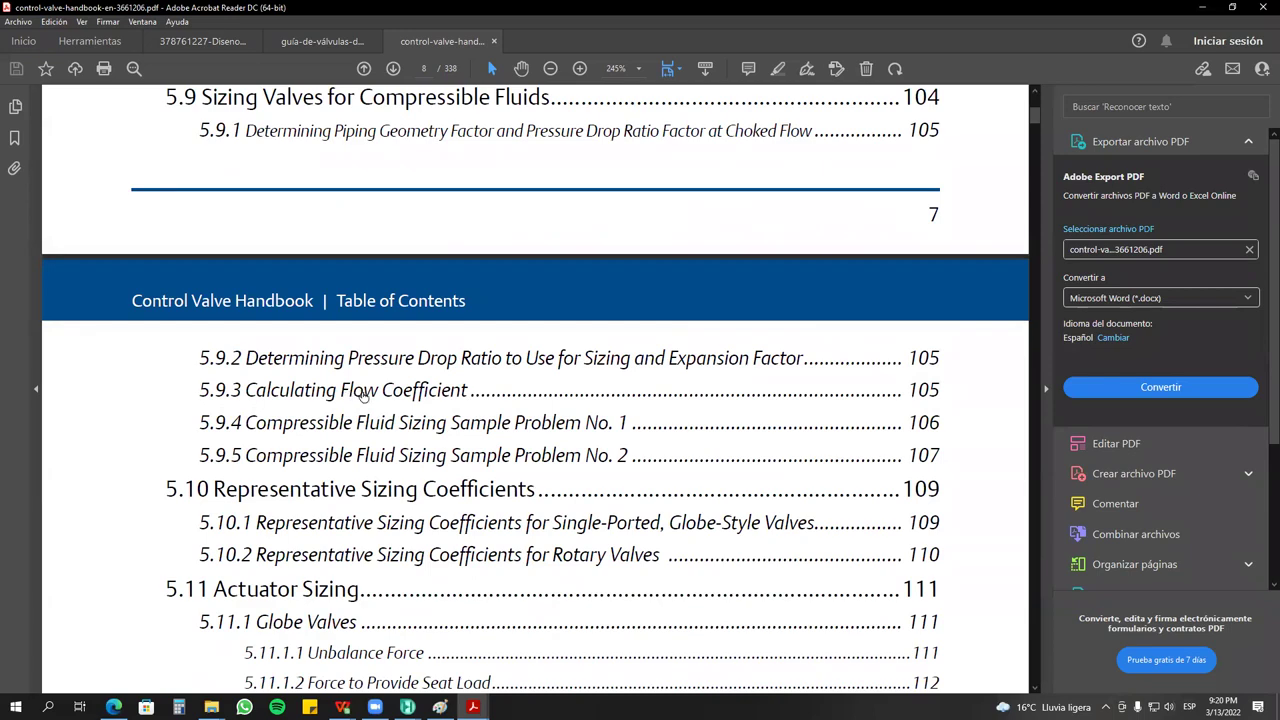
scroll(366, 397, "down", 18)
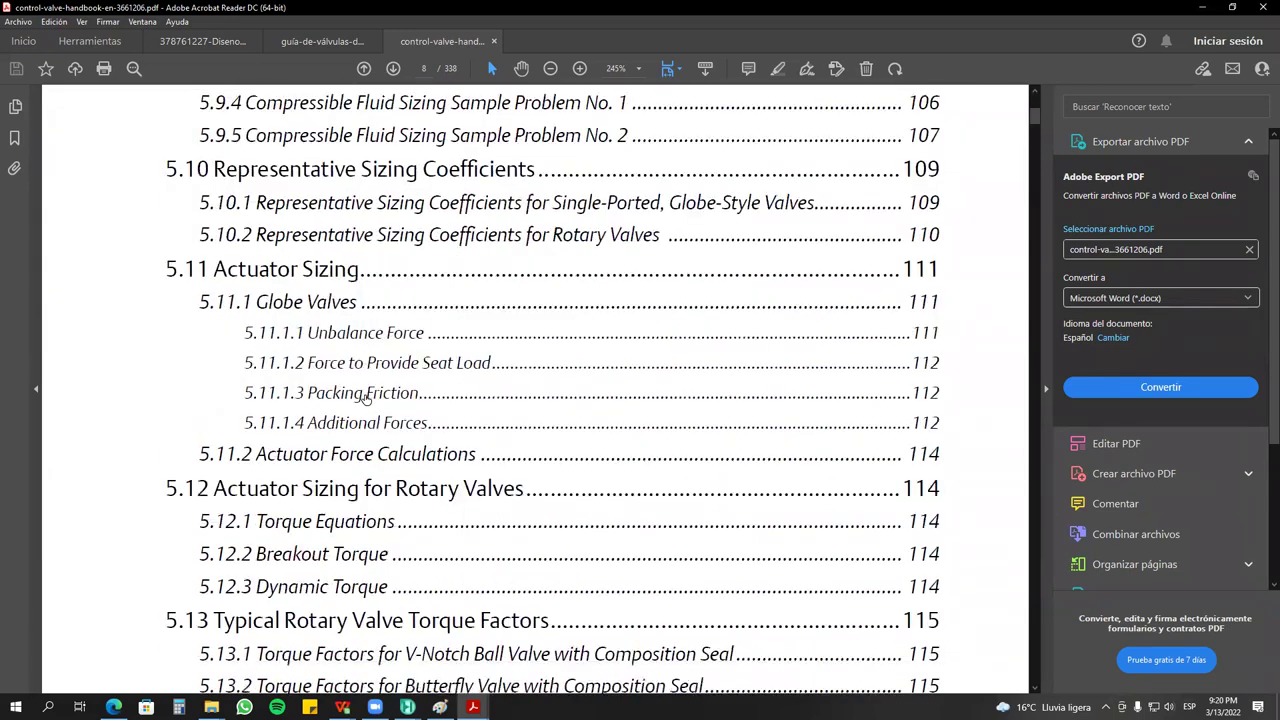
scroll(366, 397, "down", 20)
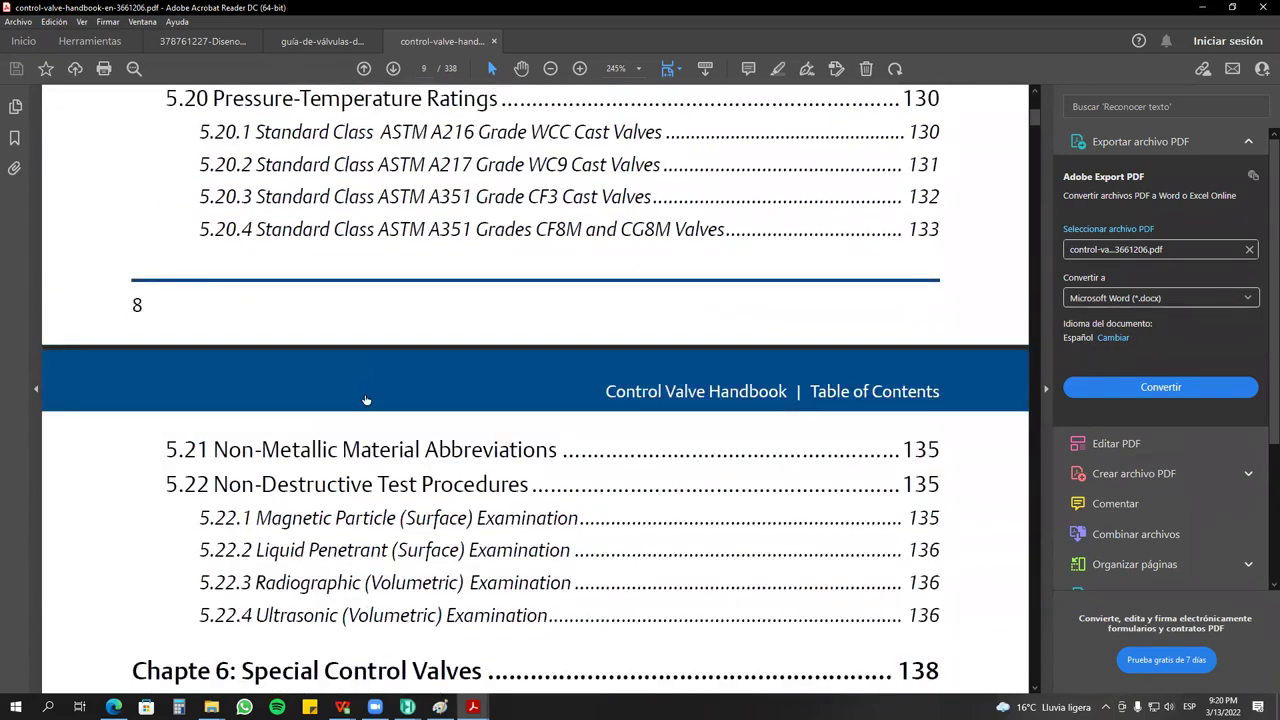
scroll(366, 397, "up", 6)
scroll(366, 397, "down", 16)
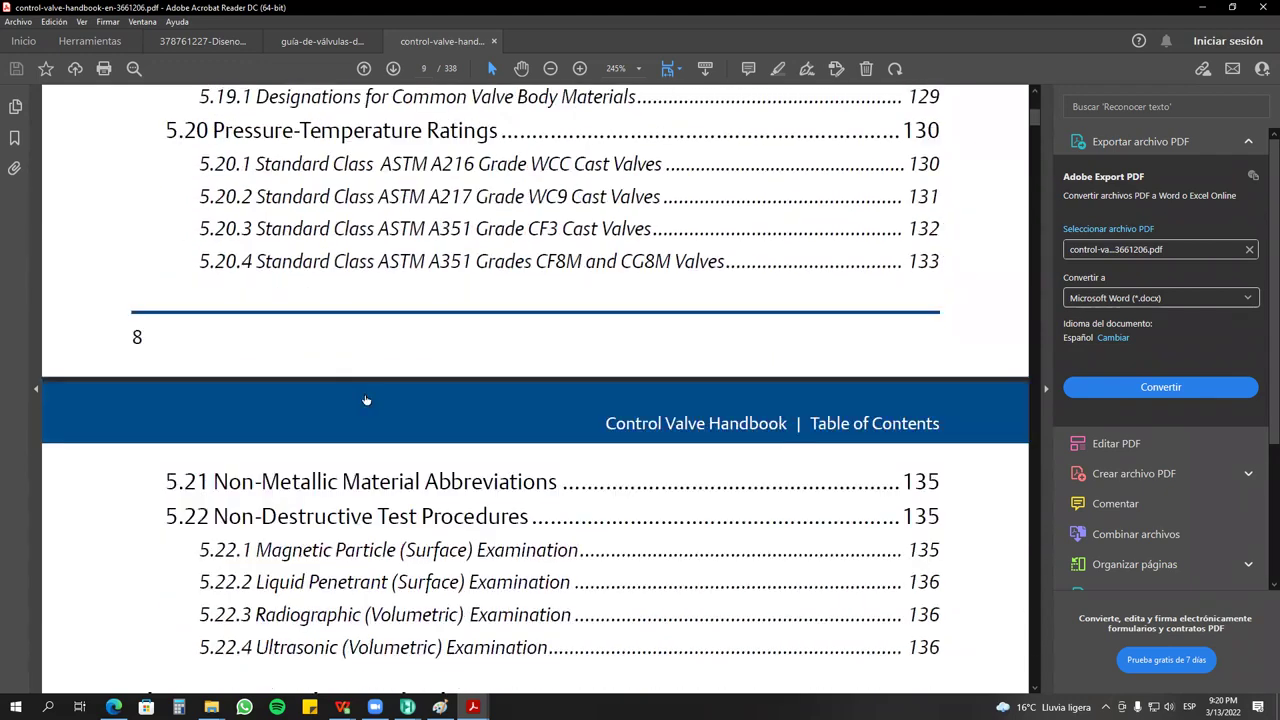
Go from the English handbook's table of contents to section 5.5 Valve Sizing and examine its terminology and equation constants tables.
scroll(366, 399, "down", 18)
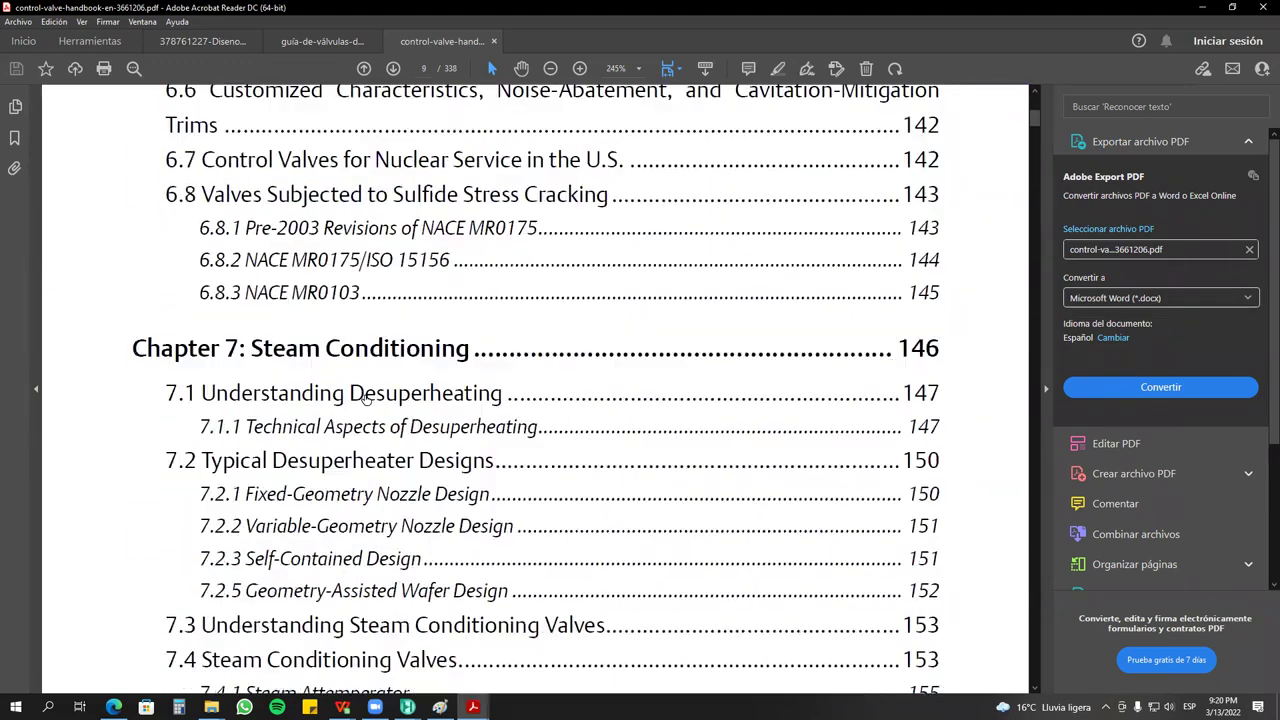
scroll(380, 495, "up", 11)
scroll(384, 497, "up", 20)
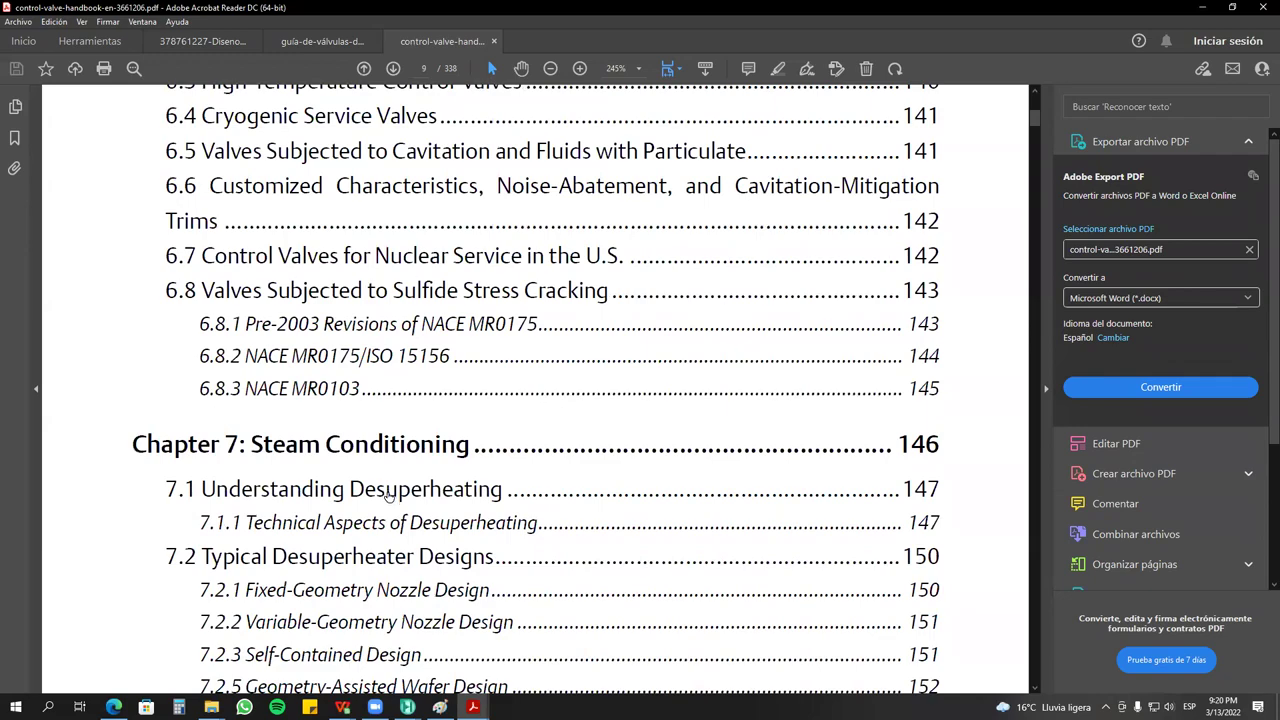
scroll(399, 489, "up", 20)
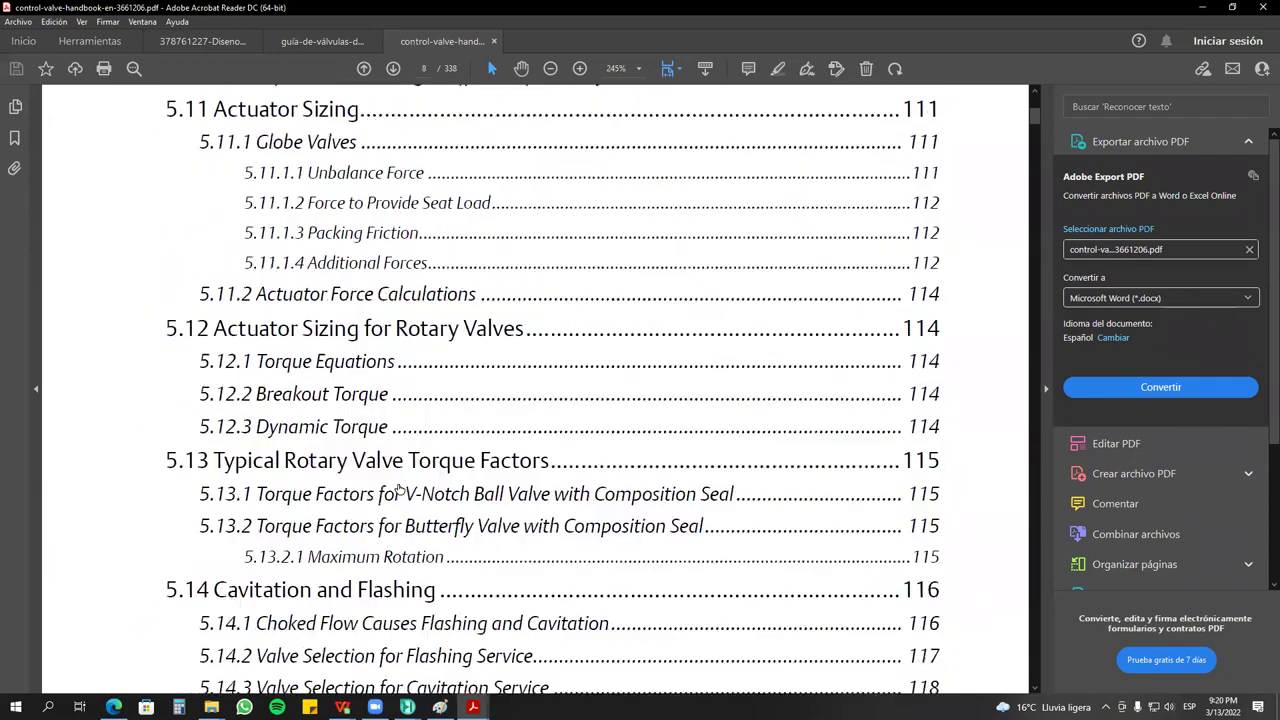
scroll(398, 481, "up", 7)
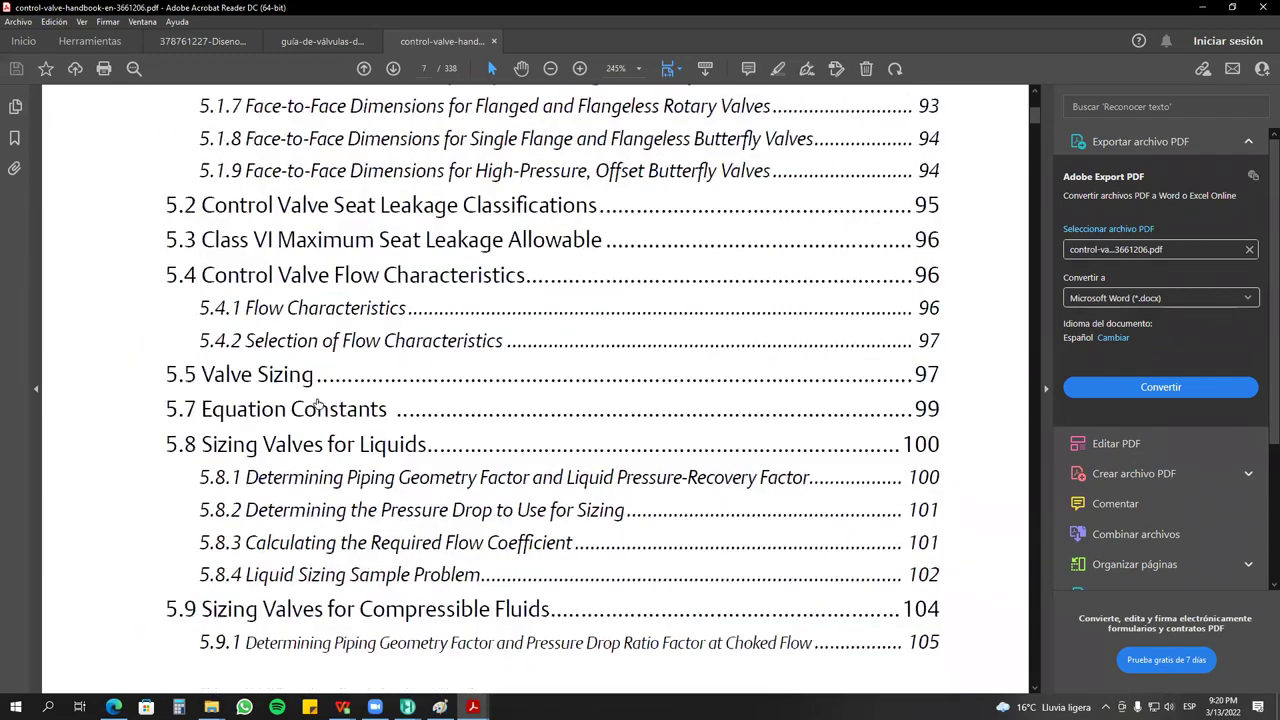
left_click(292, 376)
scroll(523, 428, "down", 3)
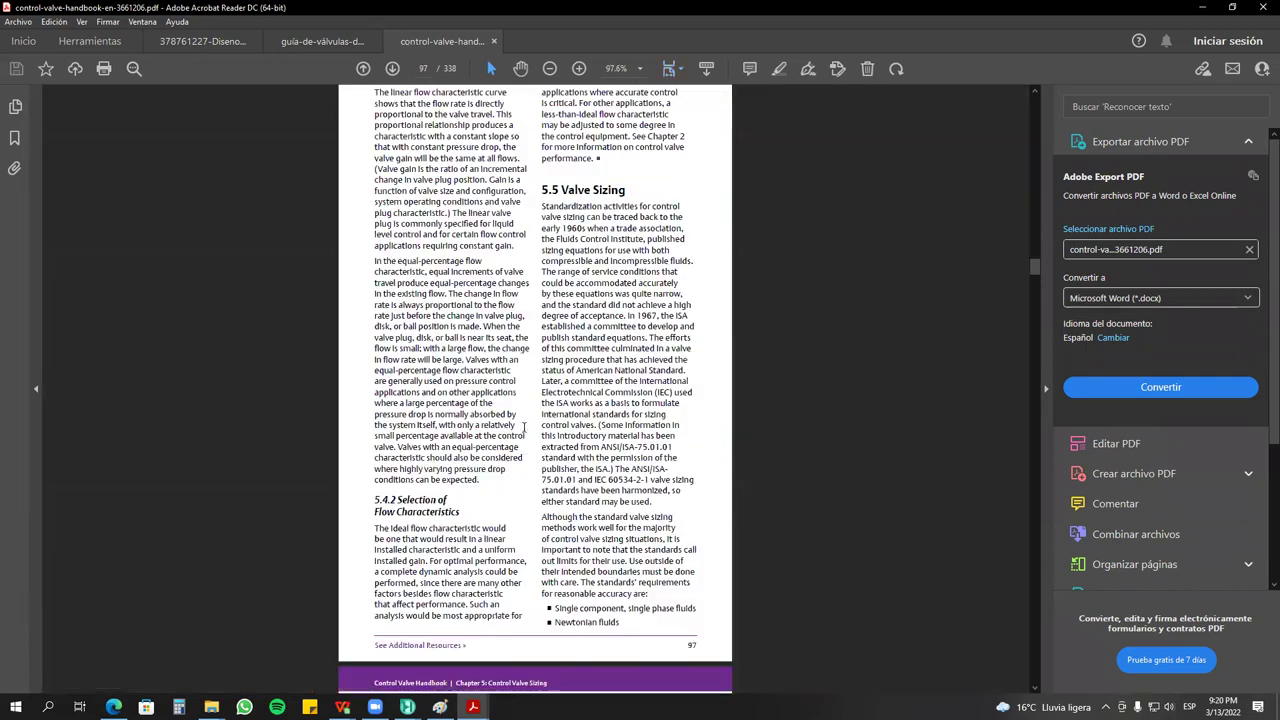
scroll(523, 428, "down", 20)
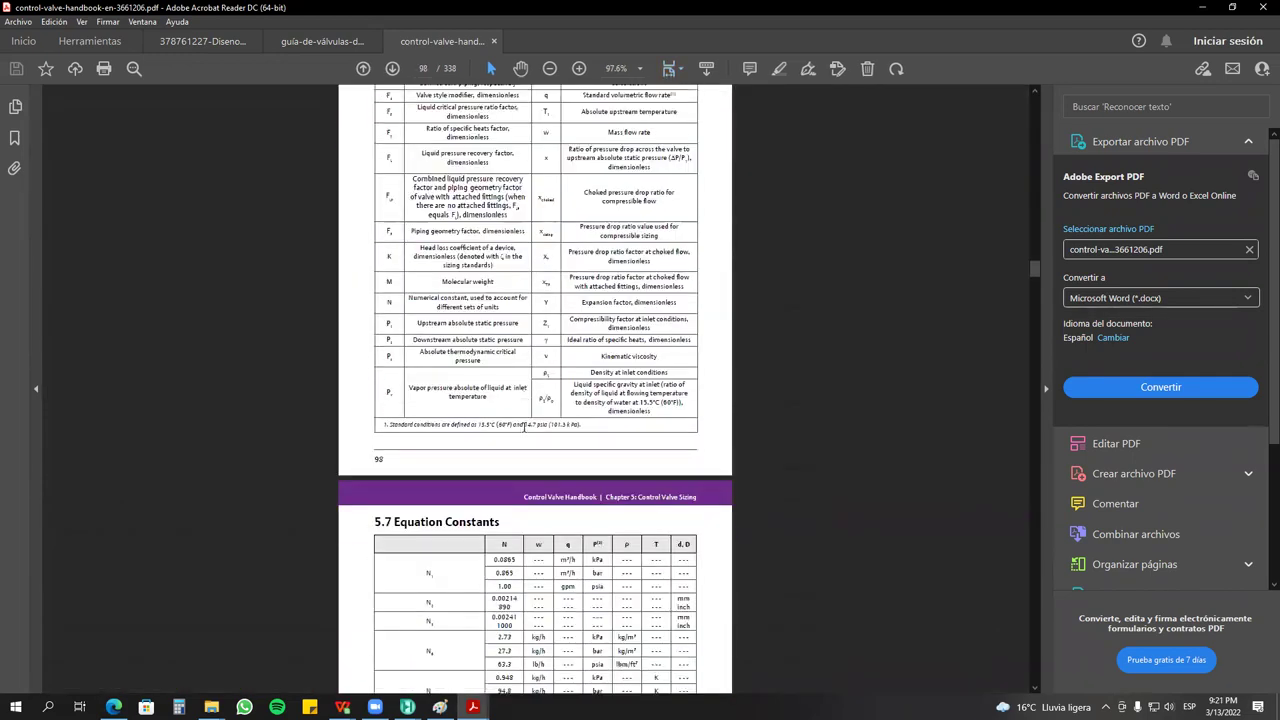
scroll(524, 433, "down", 12)
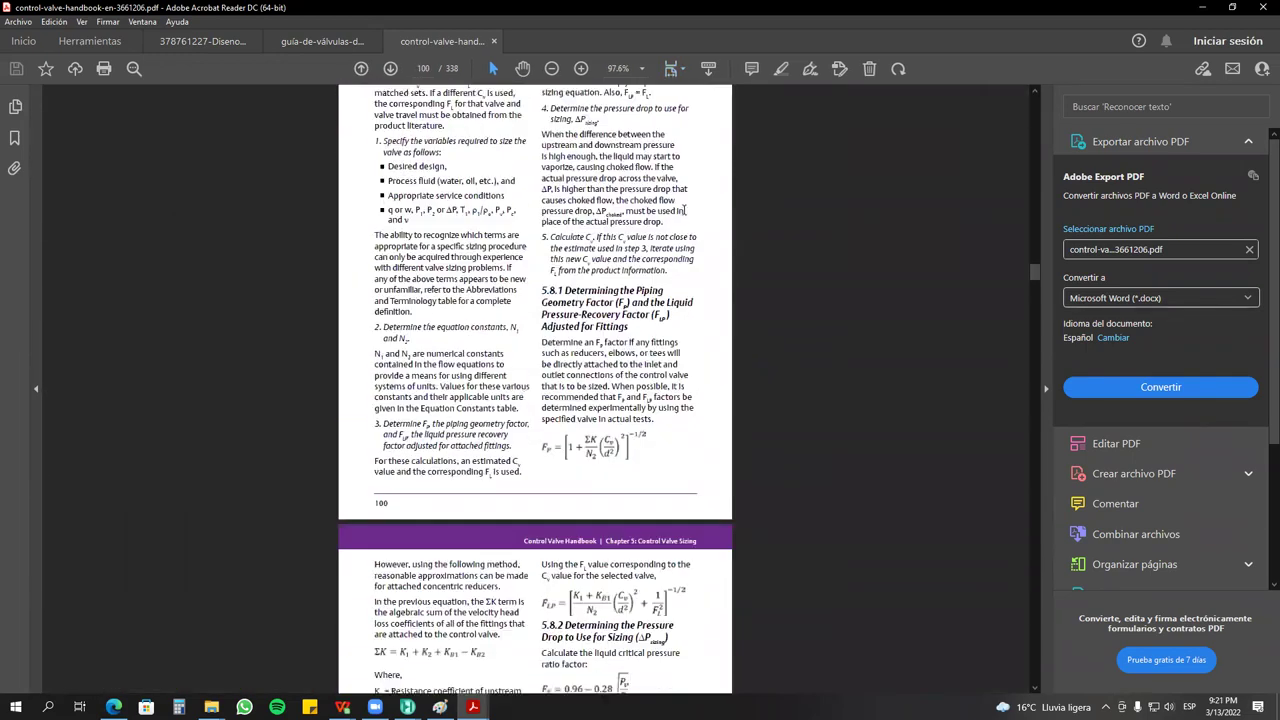
Examine sections 5.8.1 to 5.8.3 at 200% zoom, covering the piping geometry factor, sizing pressure drop and required flow coefficient equations.
left_click(580, 69)
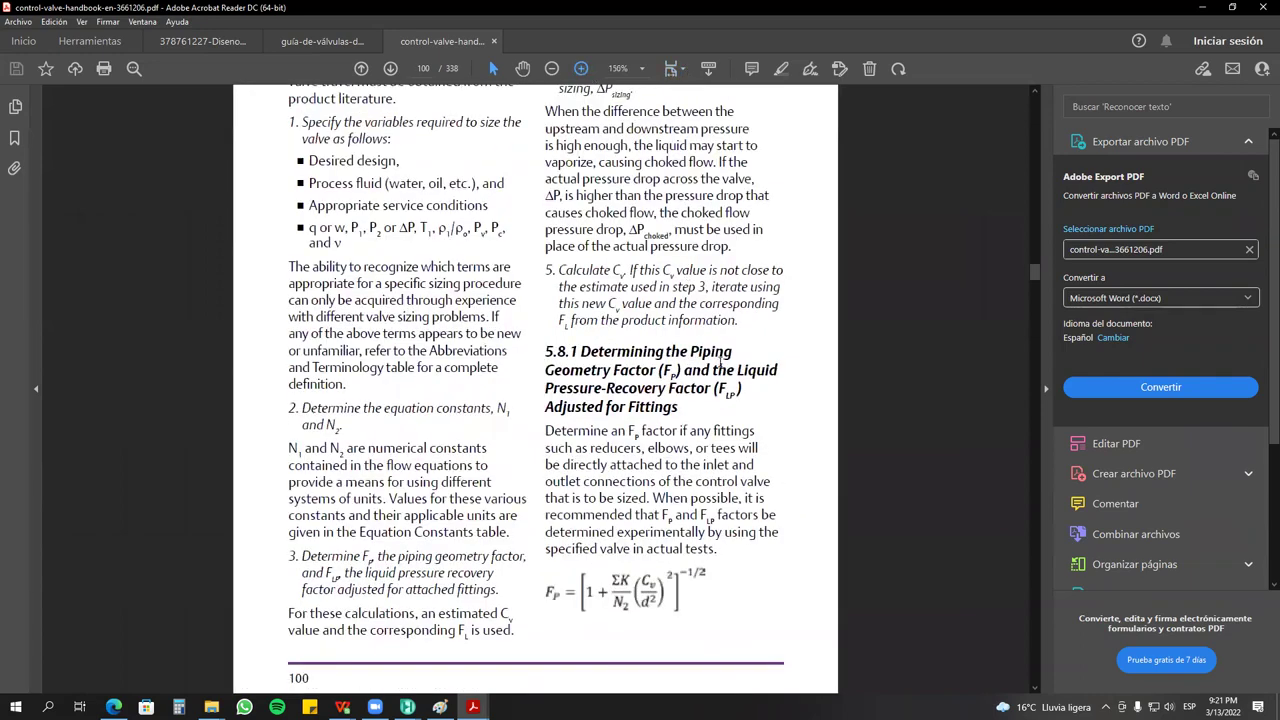
key("ctrl+equal")
scroll(723, 367, "down", 10)
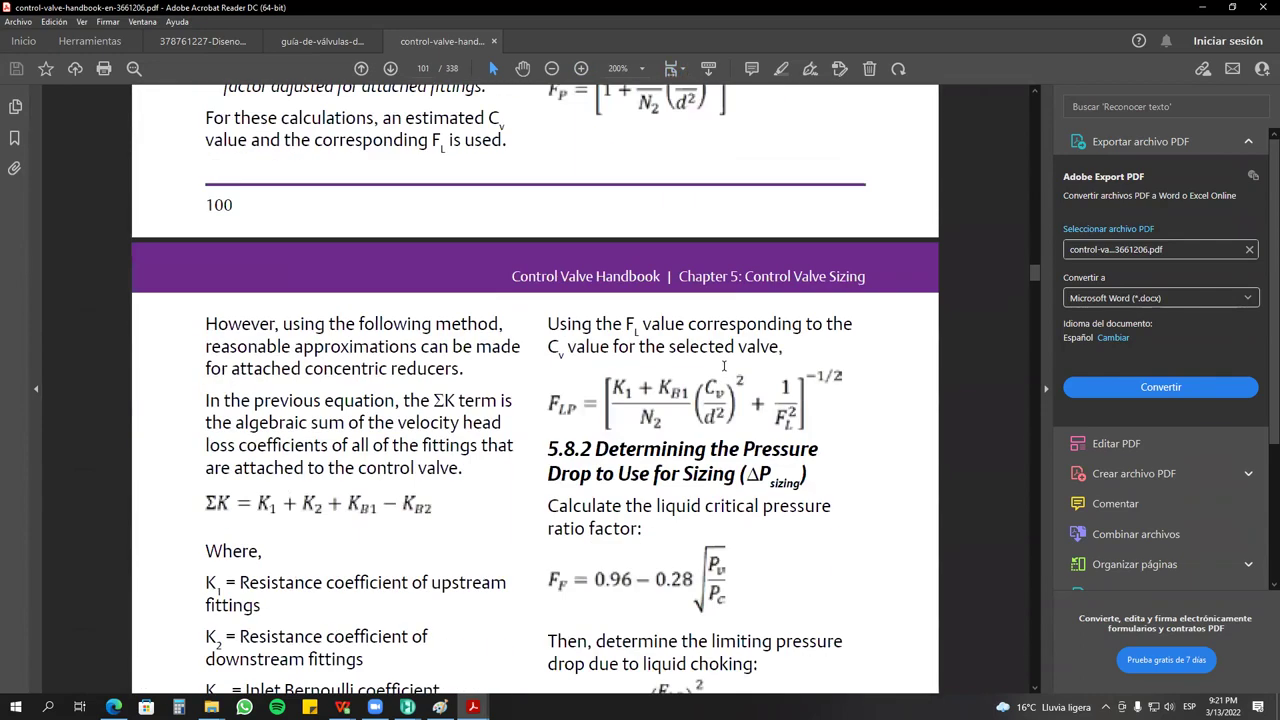
scroll(723, 367, "down", 10)
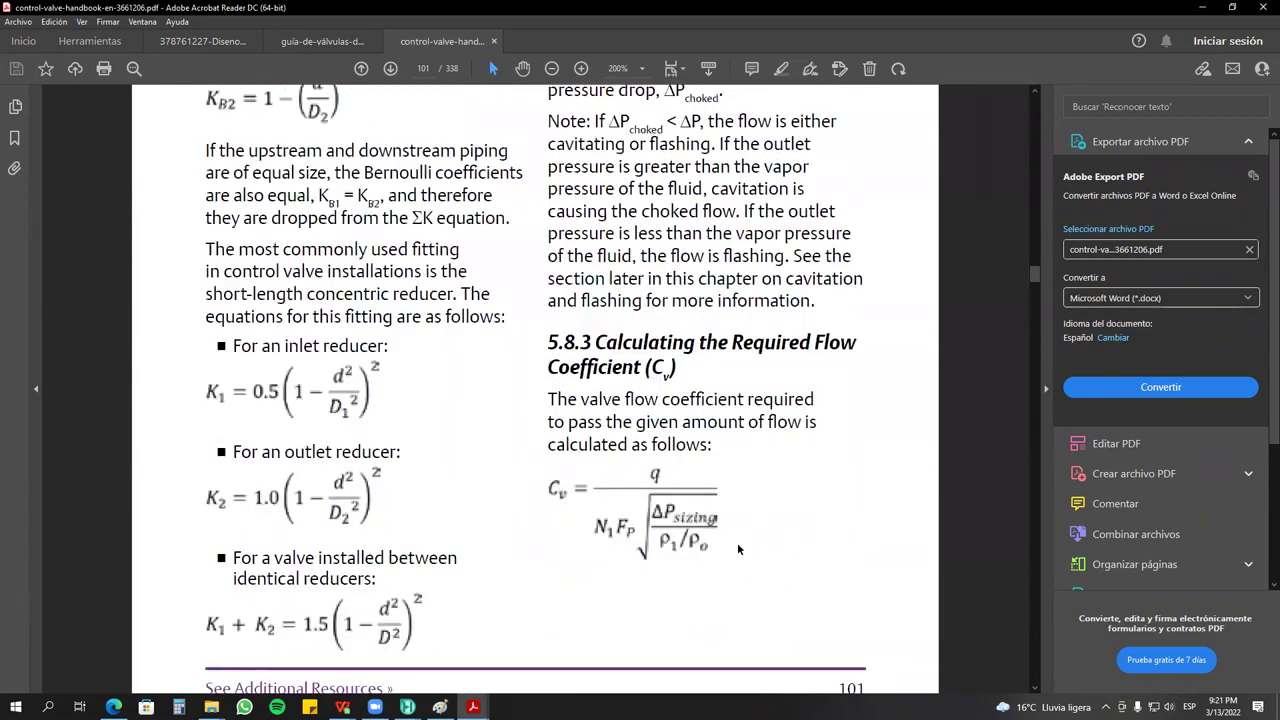
scroll(725, 505, "down", 10)
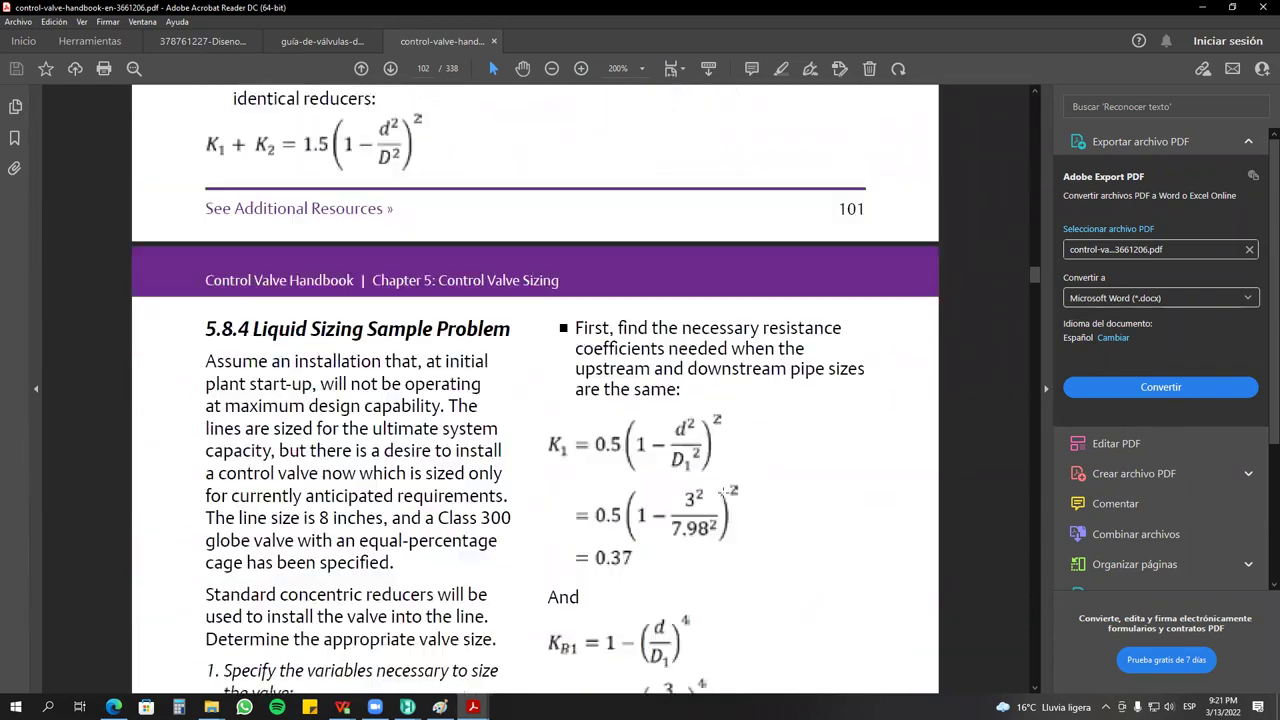
Examine the liquid sizing sample problem in section 5.8.4 and the start of section 5.9 on compressible fluids at 150% zoom.
left_click(551, 68)
scroll(676, 420, "down", 2)
scroll(676, 420, "down", 10)
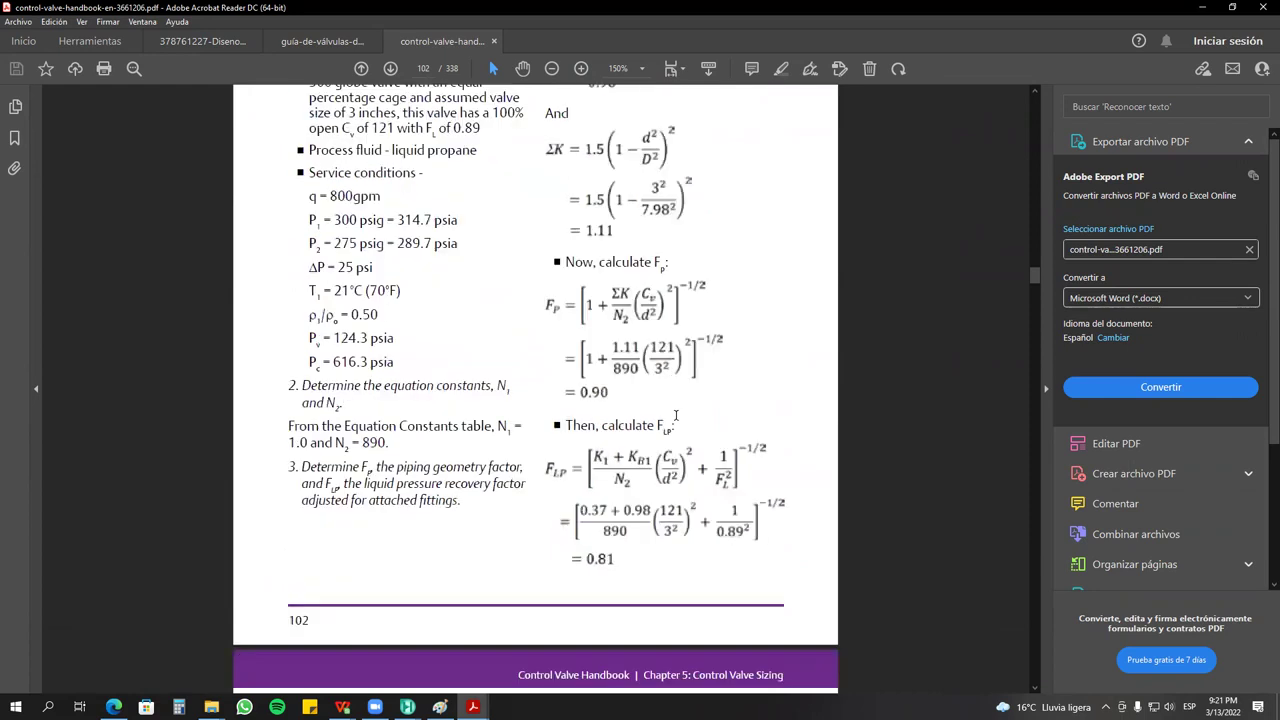
scroll(676, 418, "down", 2)
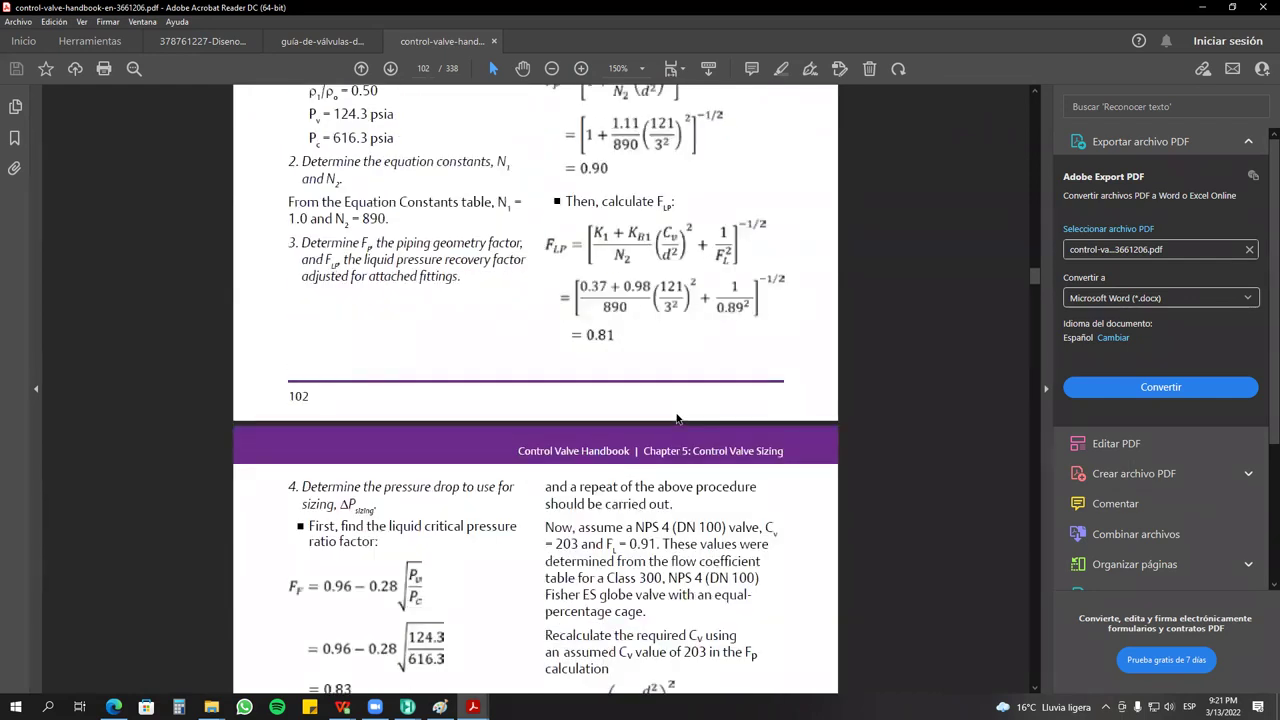
scroll(650, 430, "down", 6)
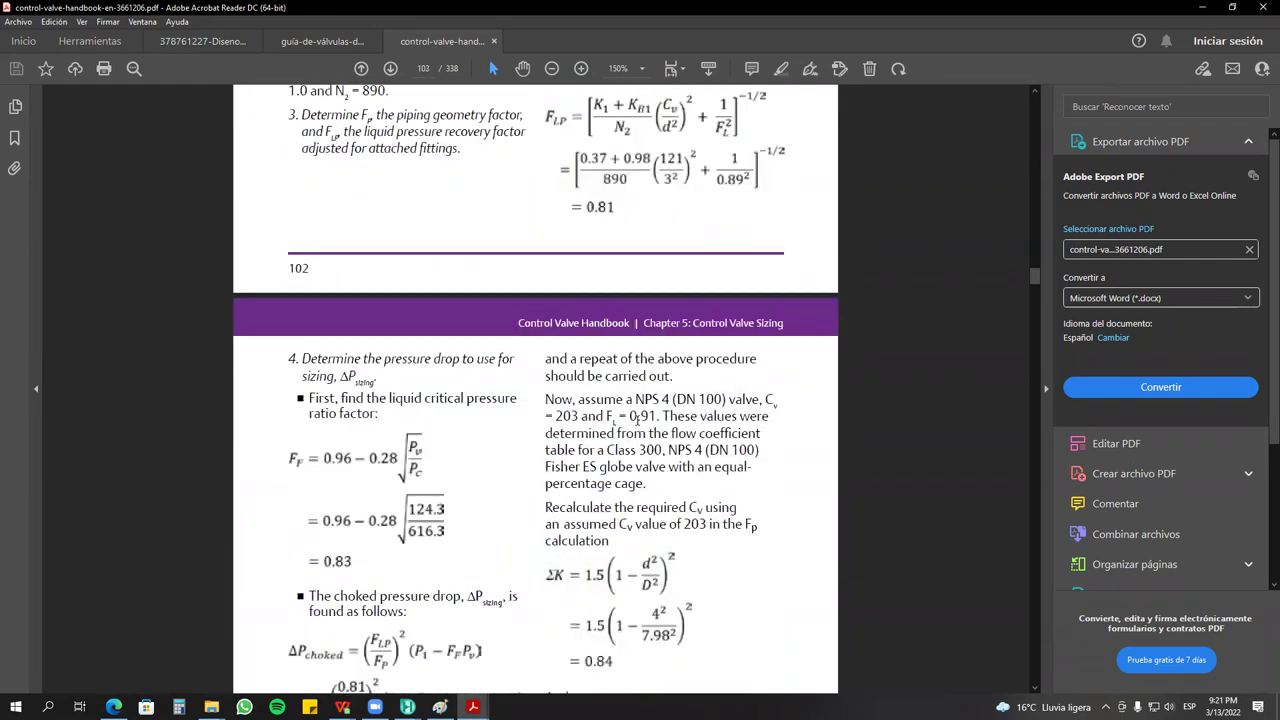
scroll(546, 512, "down", 16)
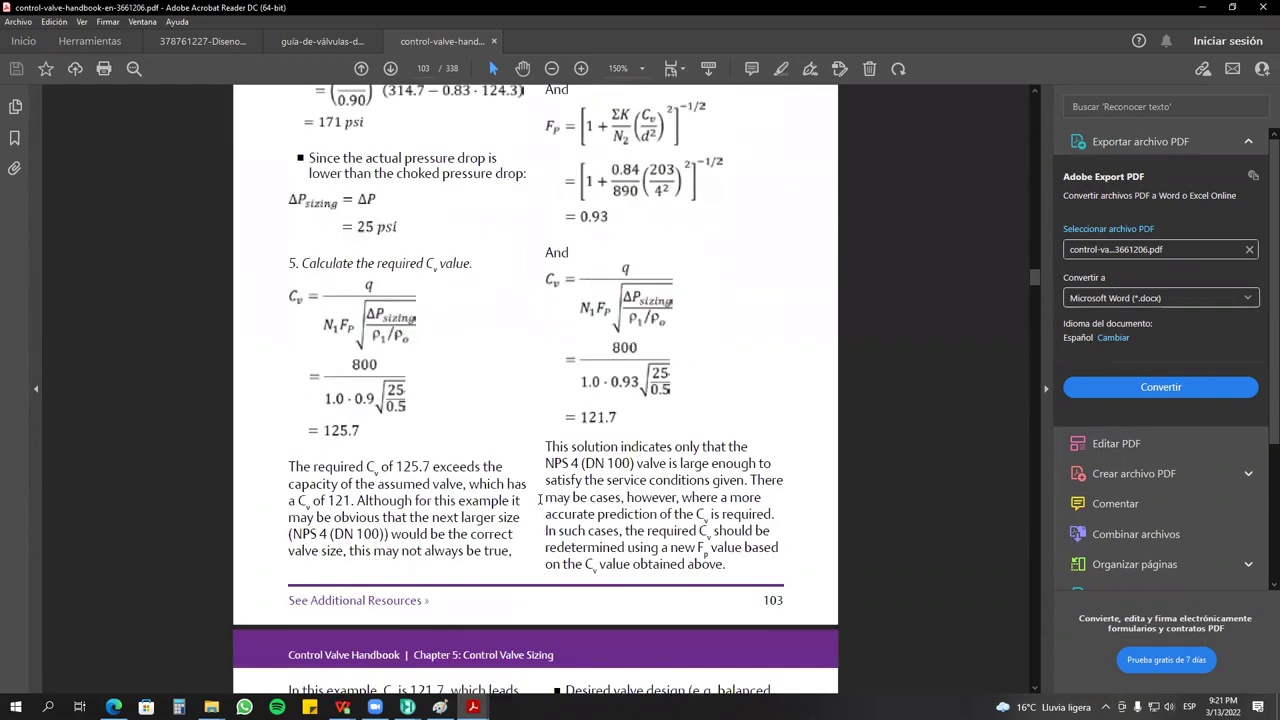
scroll(540, 499, "down", 12)
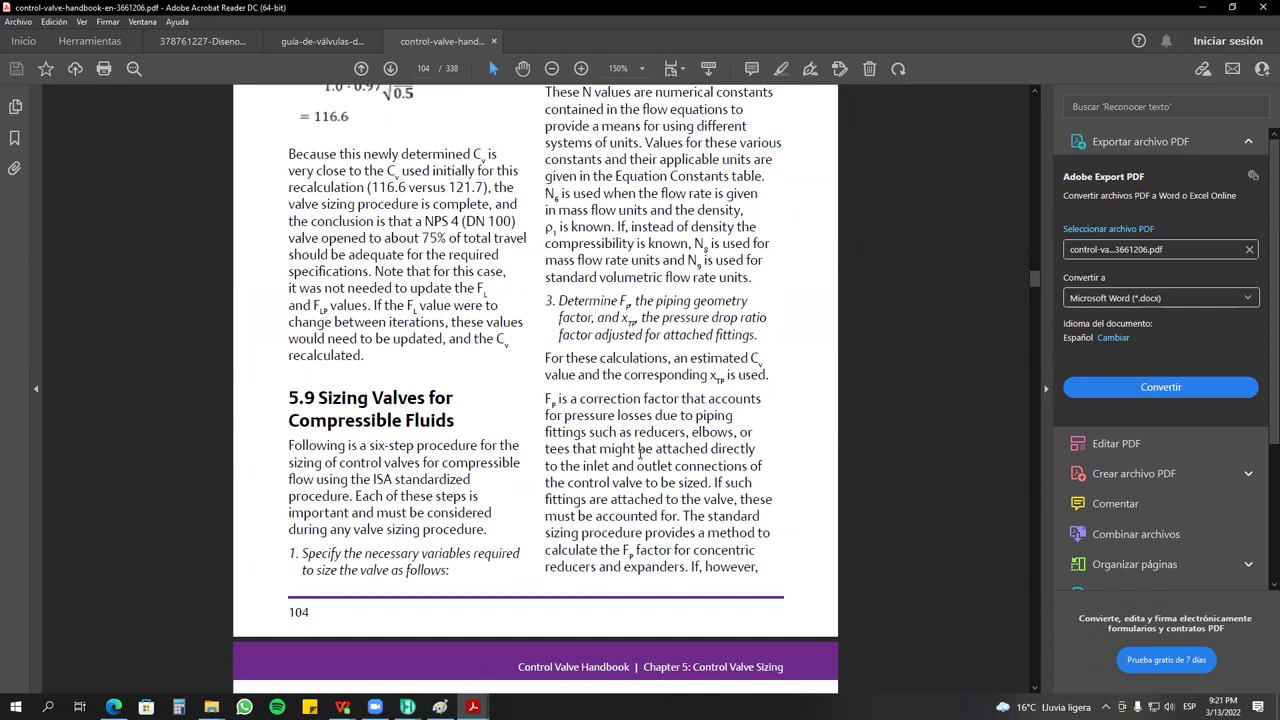
scroll(640, 452, "down", 3)
scroll(641, 460, "up", 13)
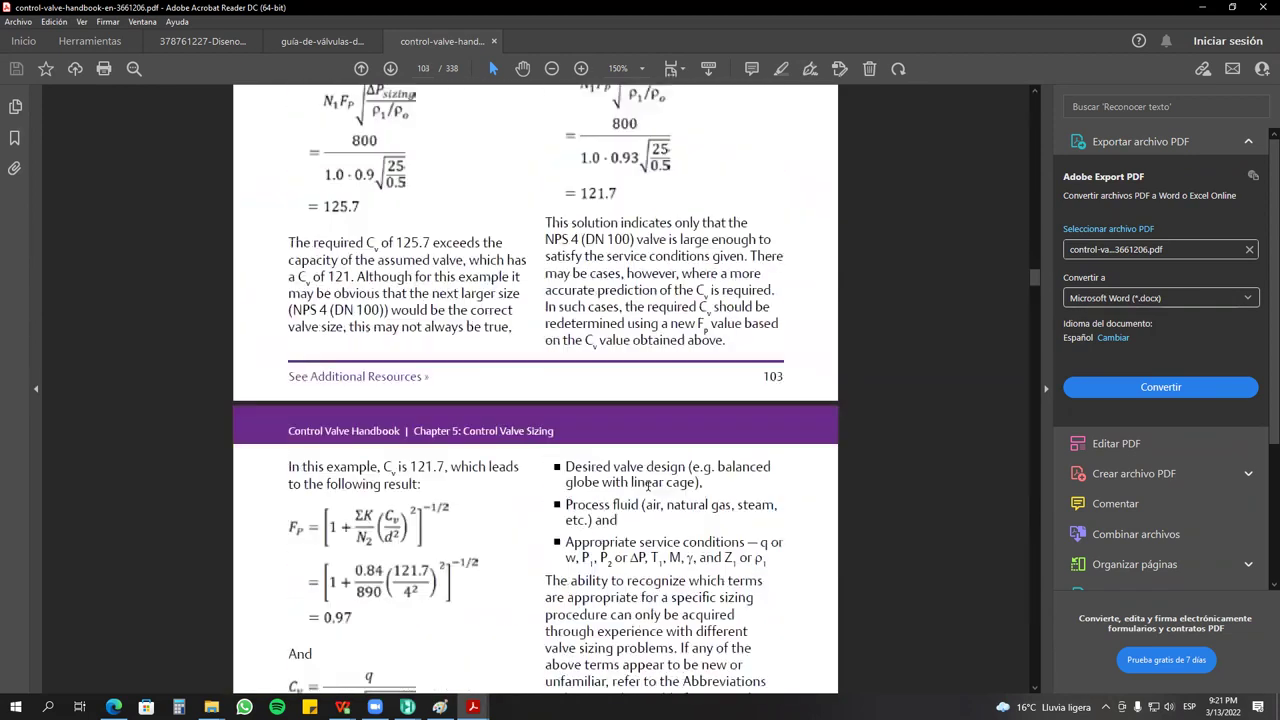
scroll(648, 484, "up", 3)
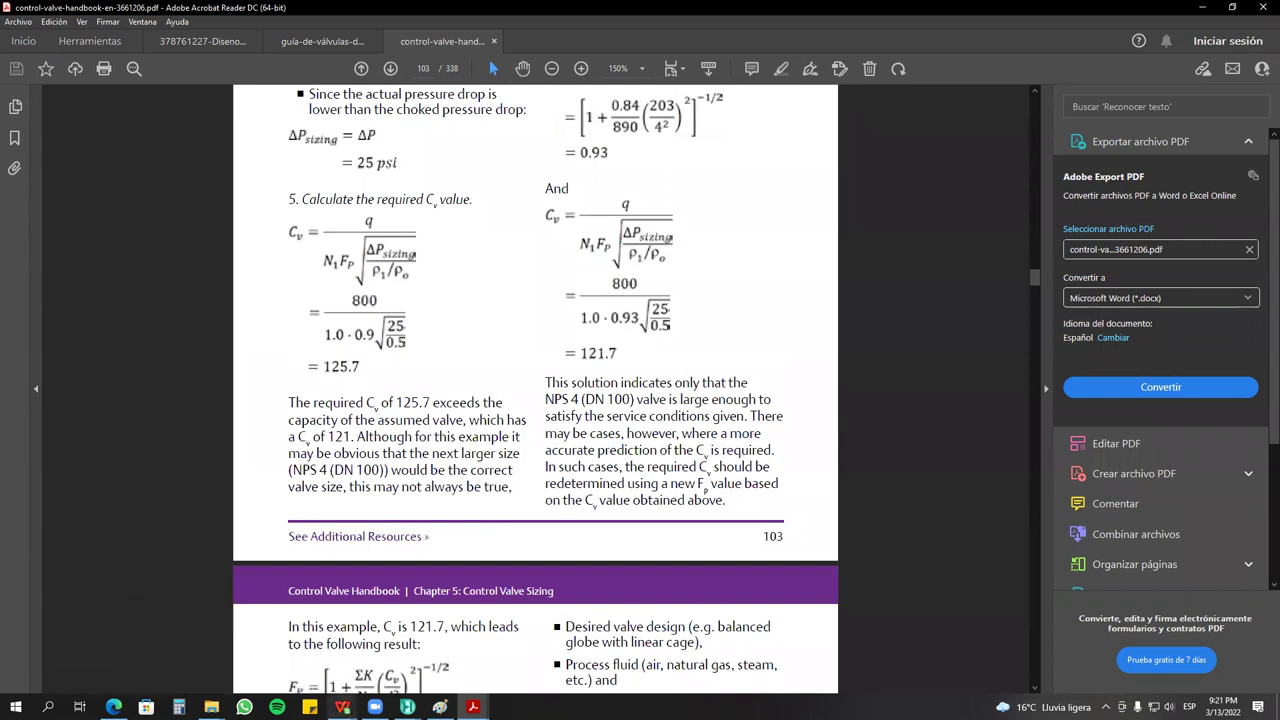
Switch to the Aspen HYSYS flowsheet, open the program help and search its index for "valve".
left_click(407, 707)
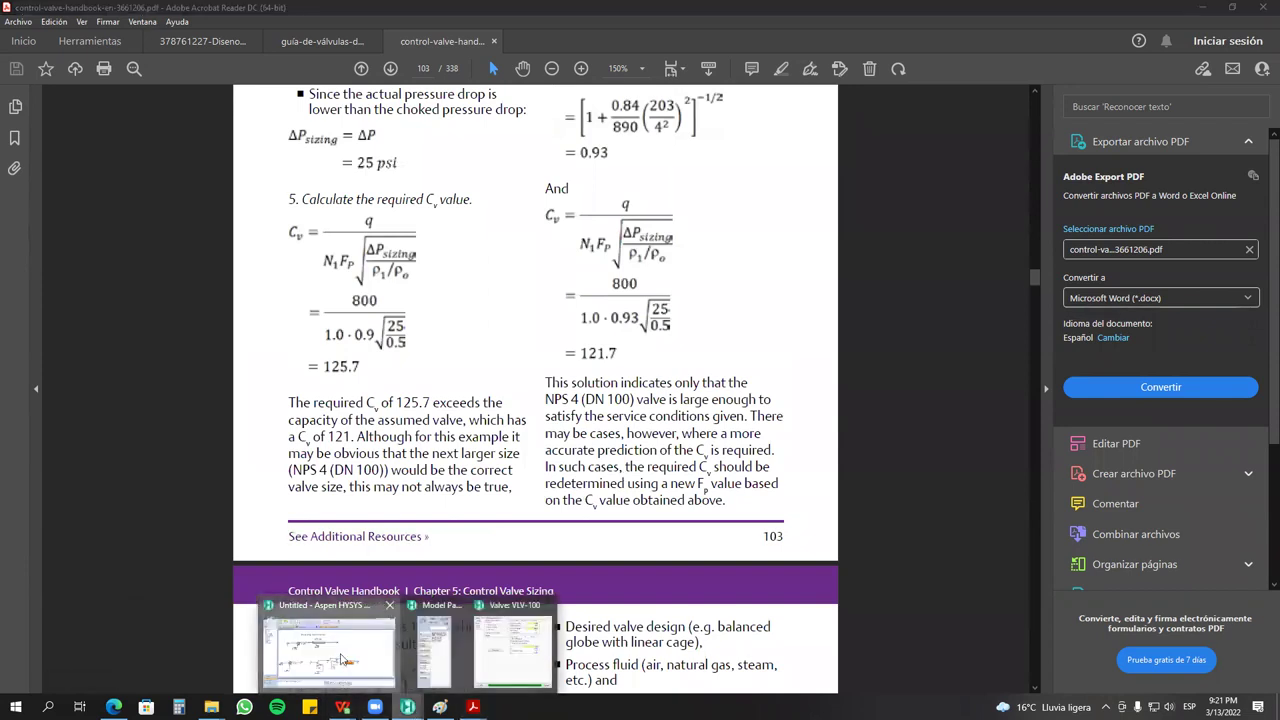
left_click(353, 678)
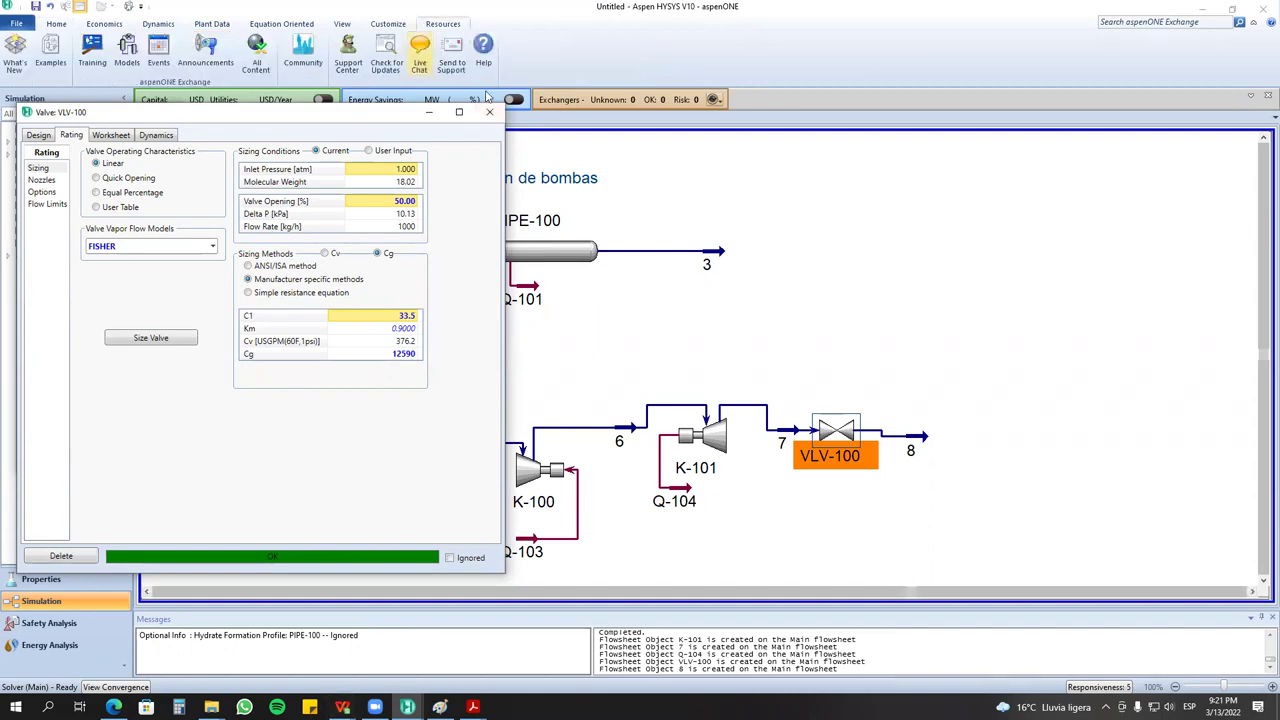
left_click(483, 50)
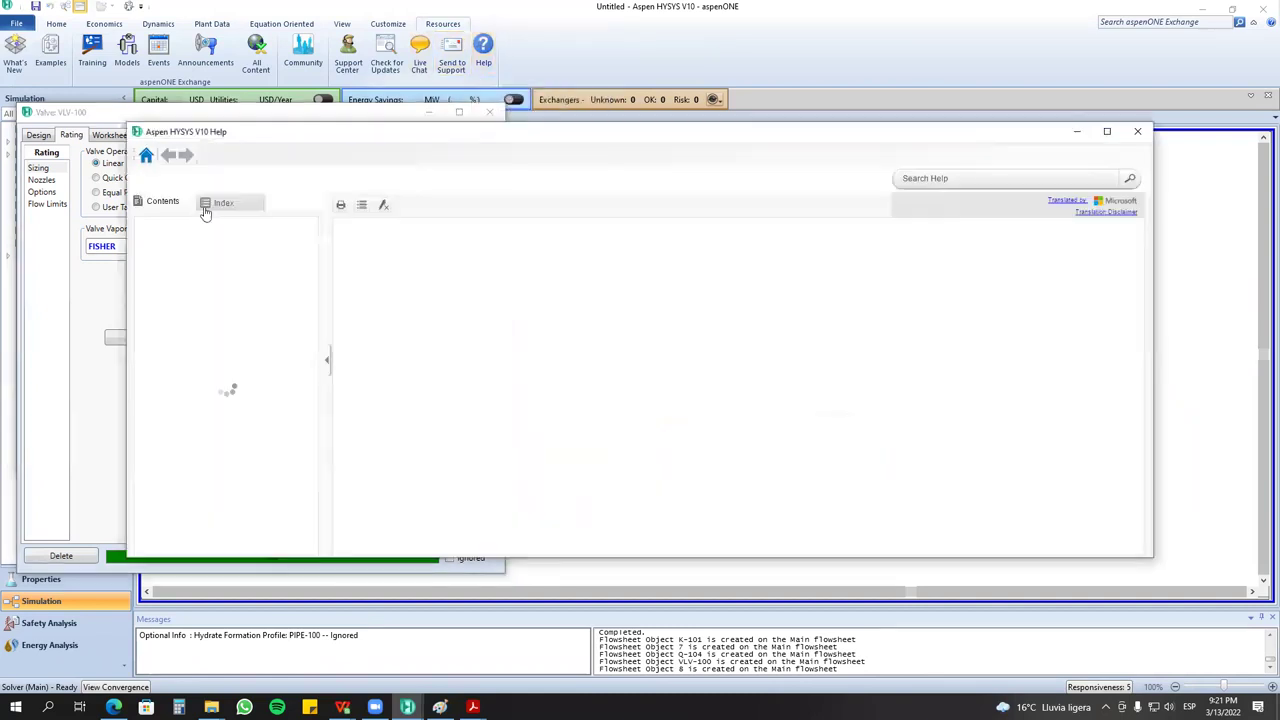
left_click(210, 203)
type("valve")
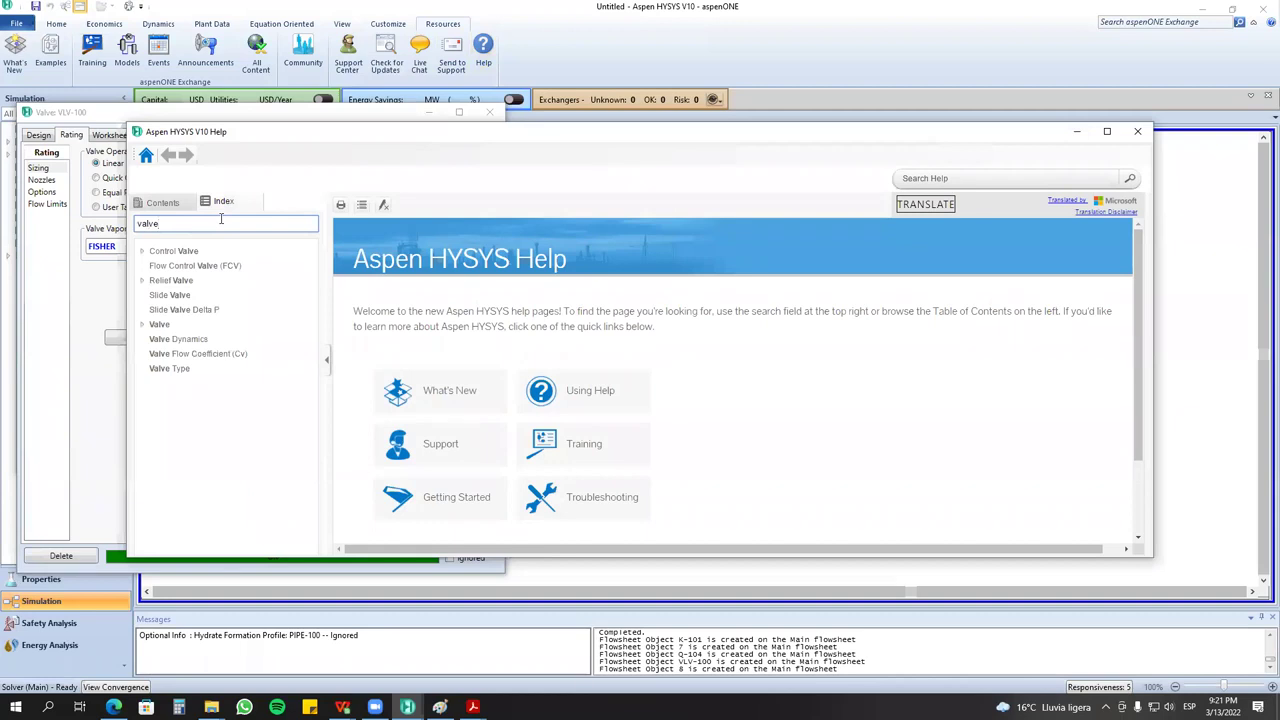
Look through the help index entries Control Valve and Flow Control Valve (FCV), including the Control OP Port options.
left_click(230, 252)
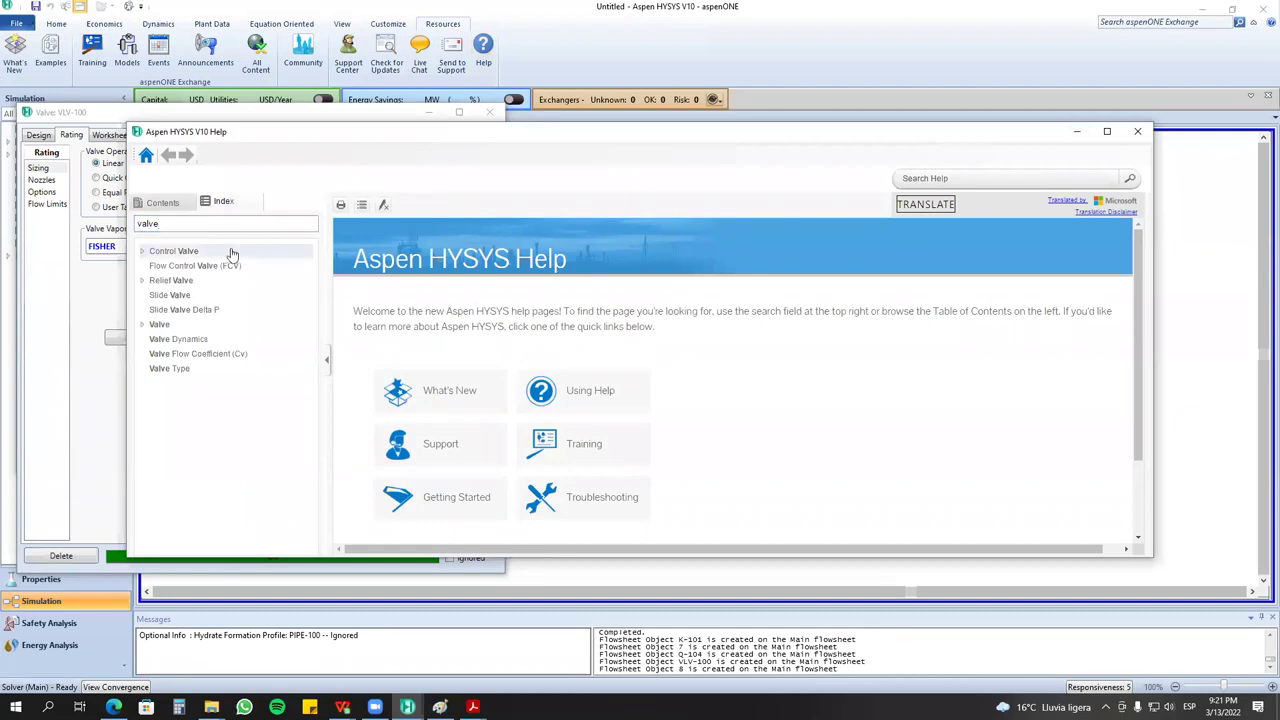
scroll(587, 394, "down", 15)
scroll(587, 394, "down", 5)
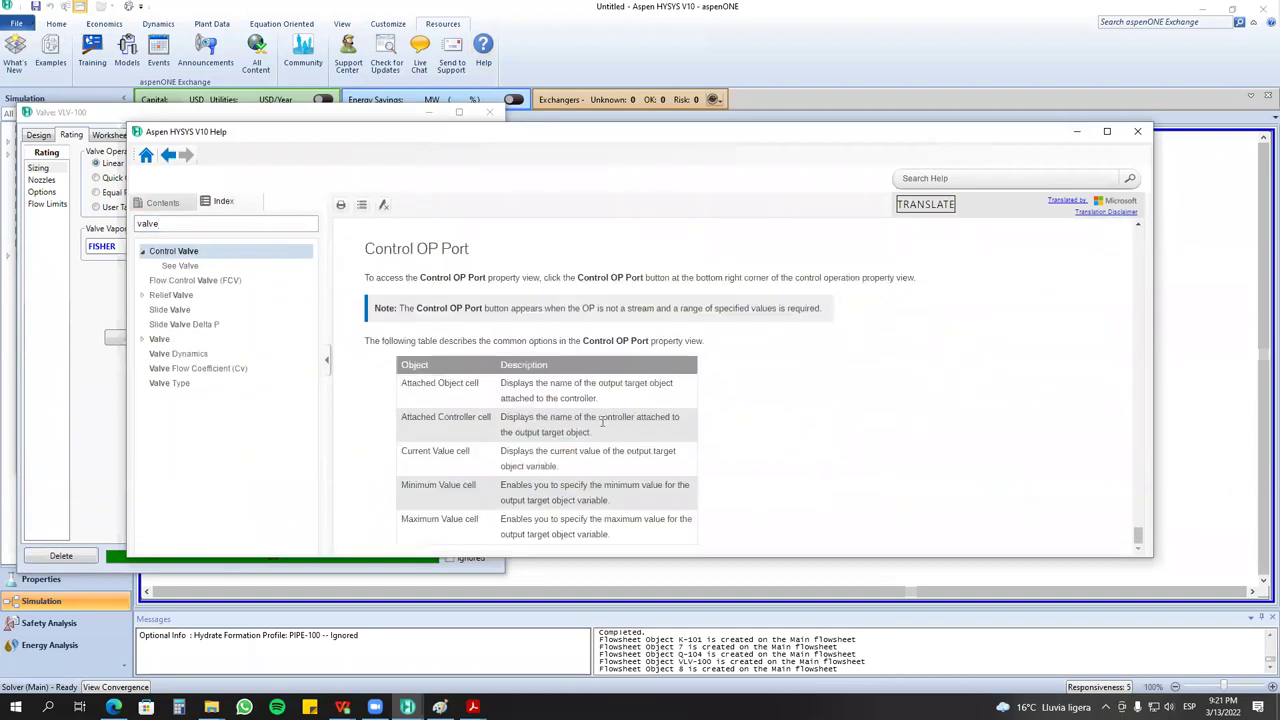
scroll(587, 394, "up", 1)
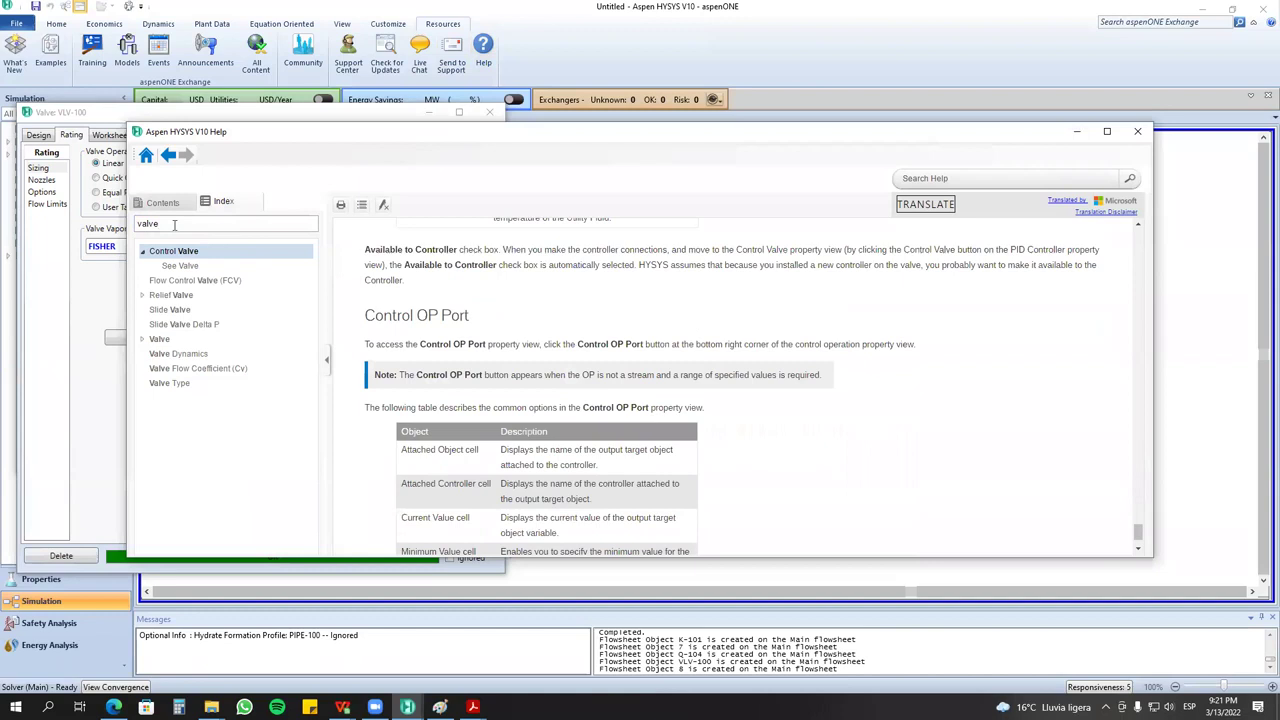
left_click(212, 285)
scroll(547, 462, "down", 10)
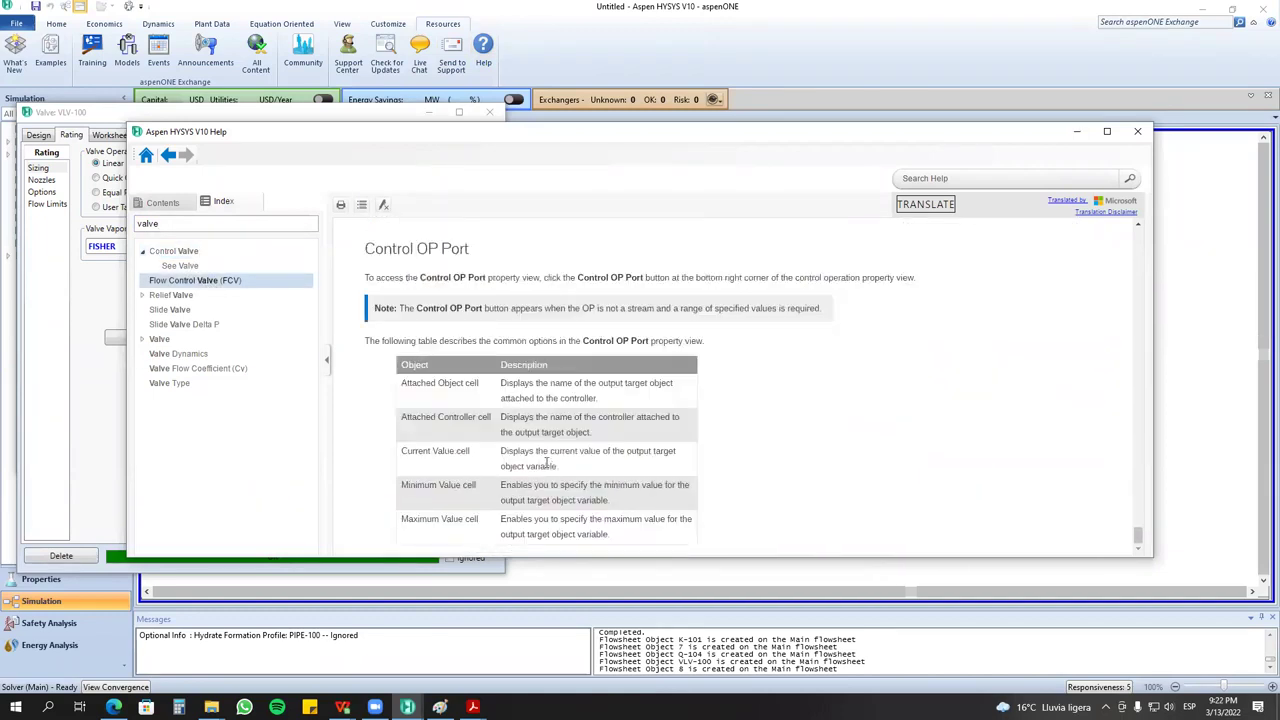
Examine the Valve Flow Coefficient (Cv) help topic and its pressure-flow example flowsheet, and minimize the help window.
left_click(255, 368)
scroll(578, 421, "up", 5)
scroll(578, 421, "up", 4)
scroll(733, 474, "down", 7)
scroll(733, 474, "down", 15)
scroll(733, 474, "down", 10)
scroll(733, 474, "down", 8)
scroll(549, 406, "up", 20)
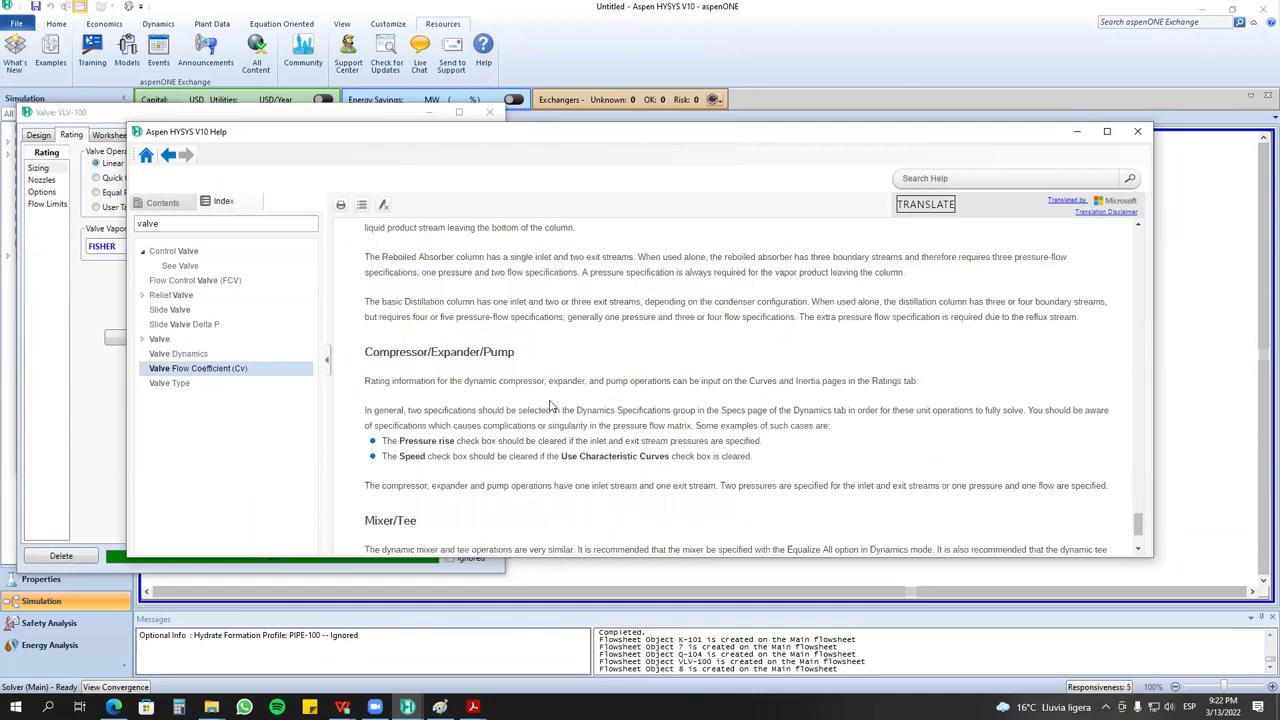
scroll(549, 406, "up", 10)
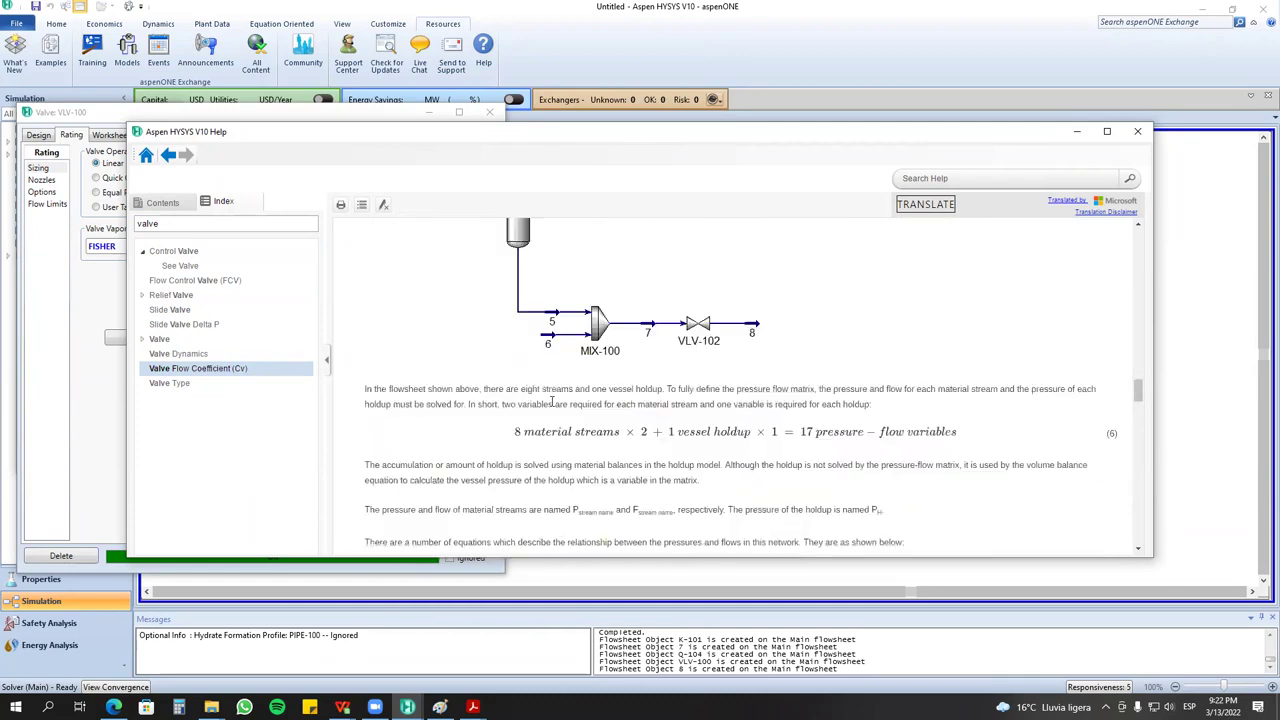
scroll(561, 448, "down", 3)
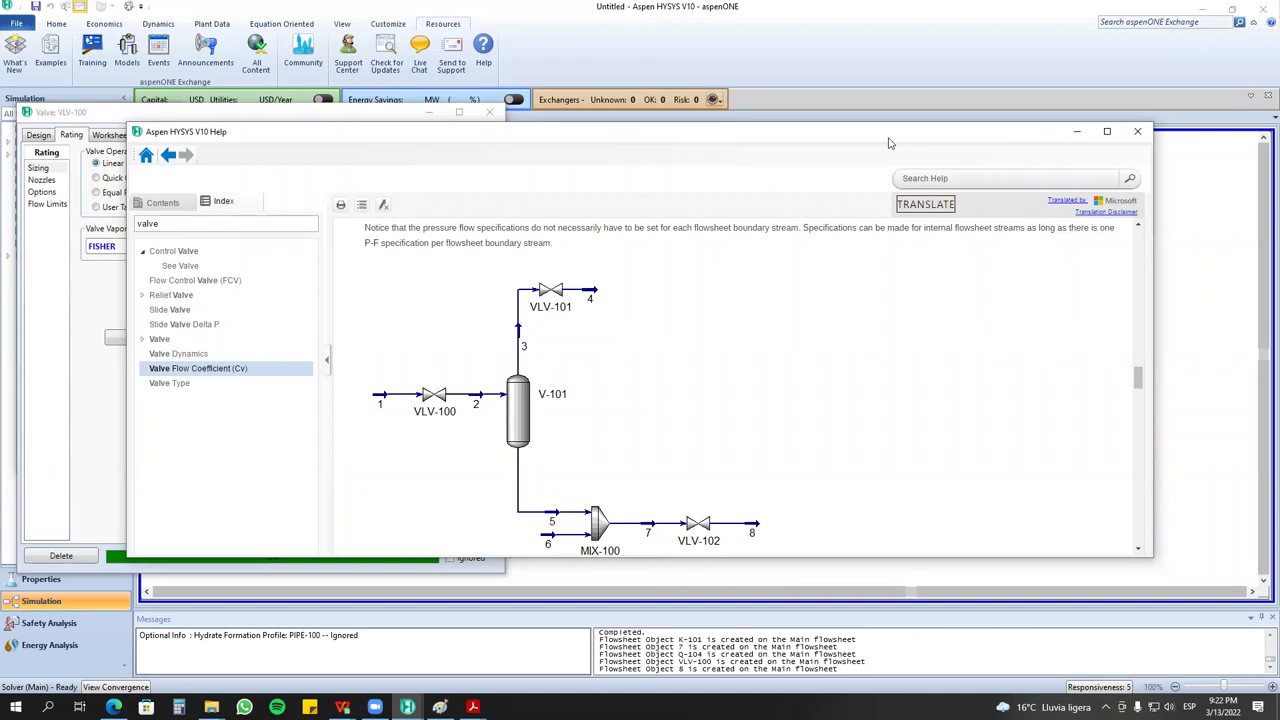
left_click_drag(889, 143, 909, 165)
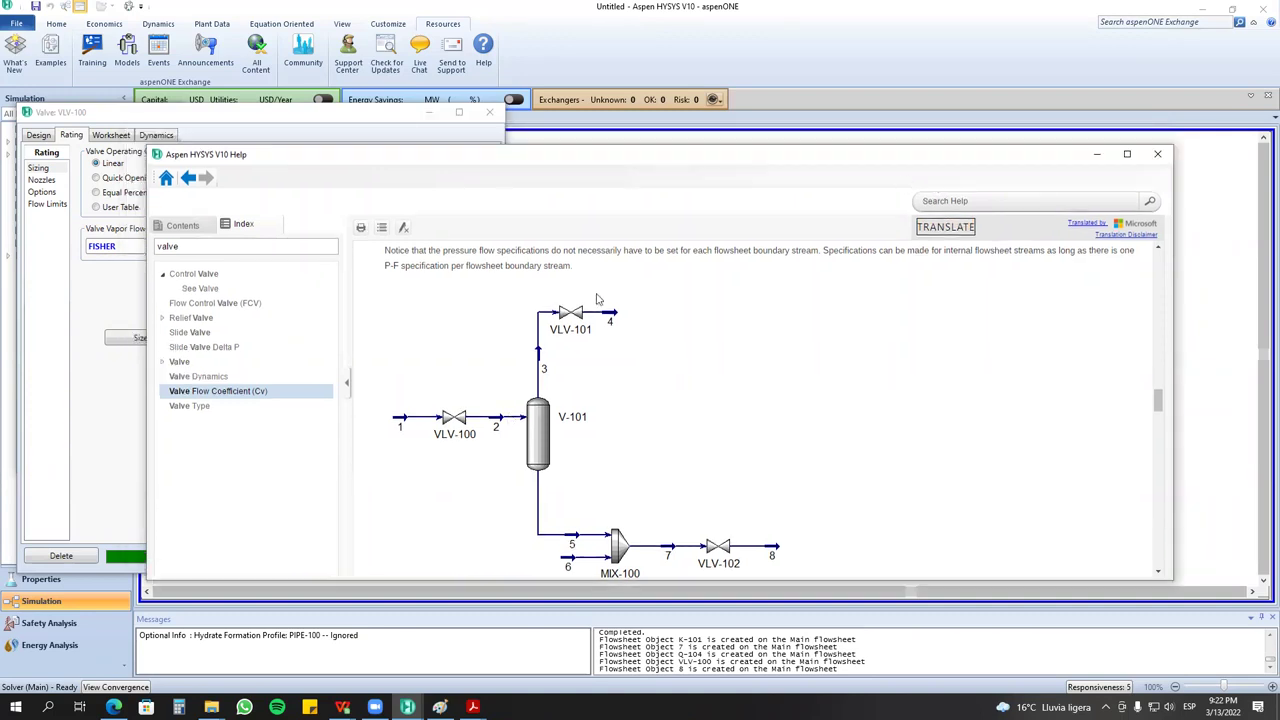
left_click(1096, 156)
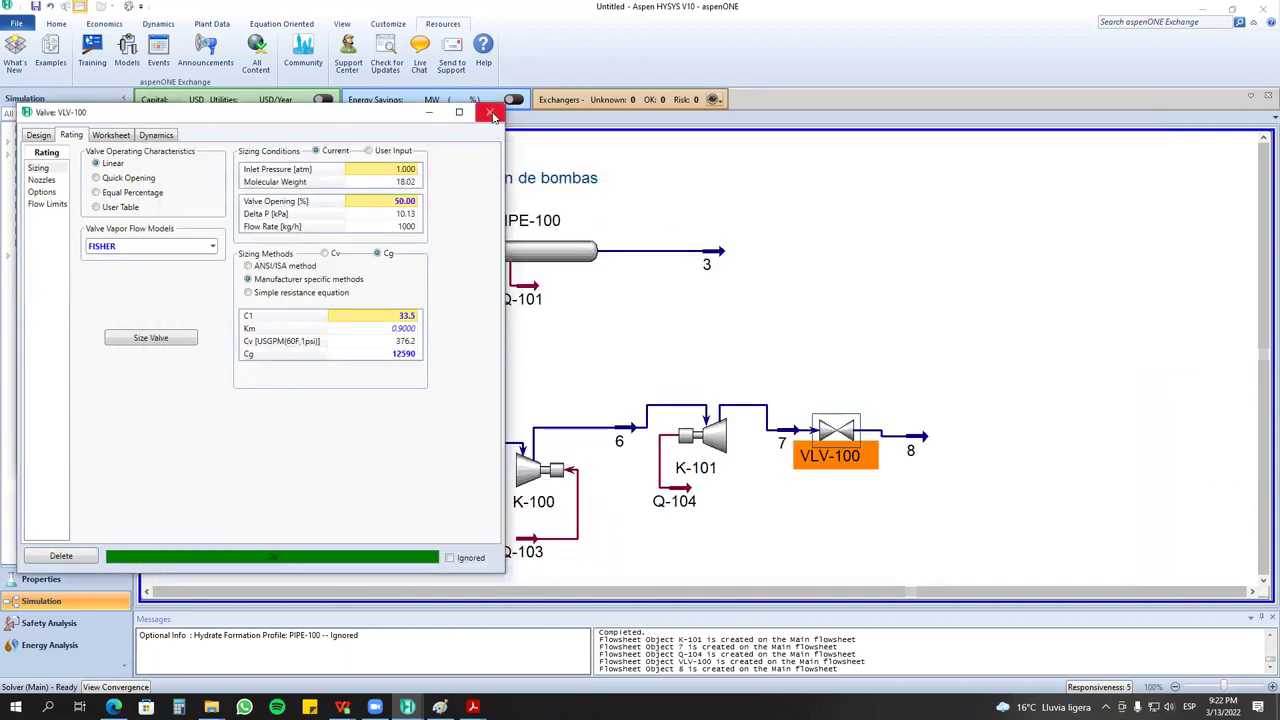
Reopen valve VLV-100 and try the Simple resistance equation, Manufacturer specific methods and ANSI/ISA sizing methods, reviewing the vapor flow models.
left_click(491, 116)
double_click(835, 435)
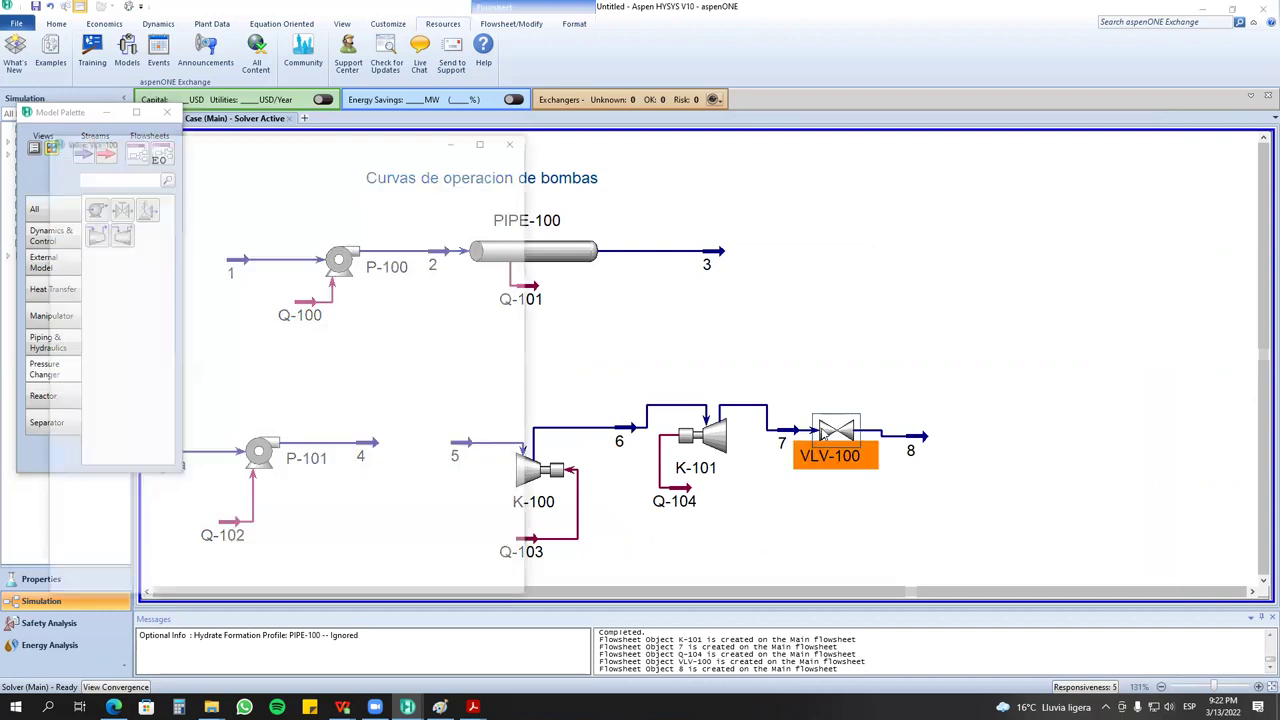
left_click(274, 319)
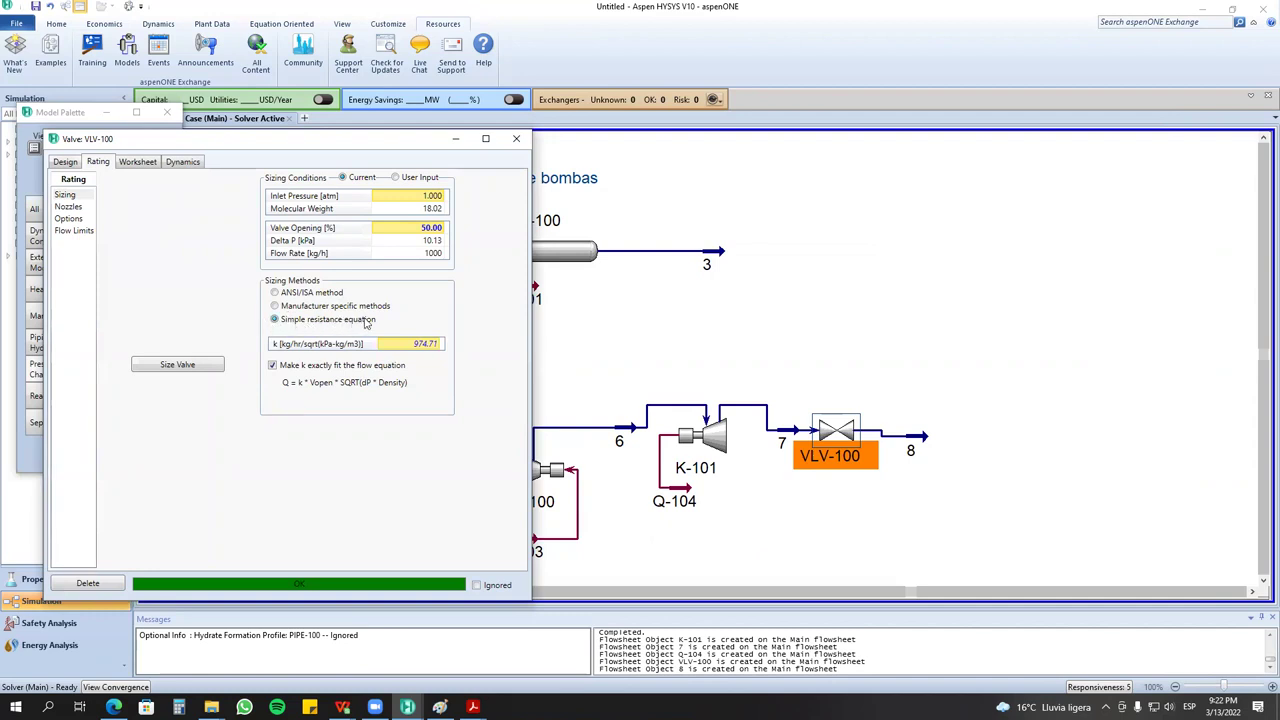
left_click(304, 307)
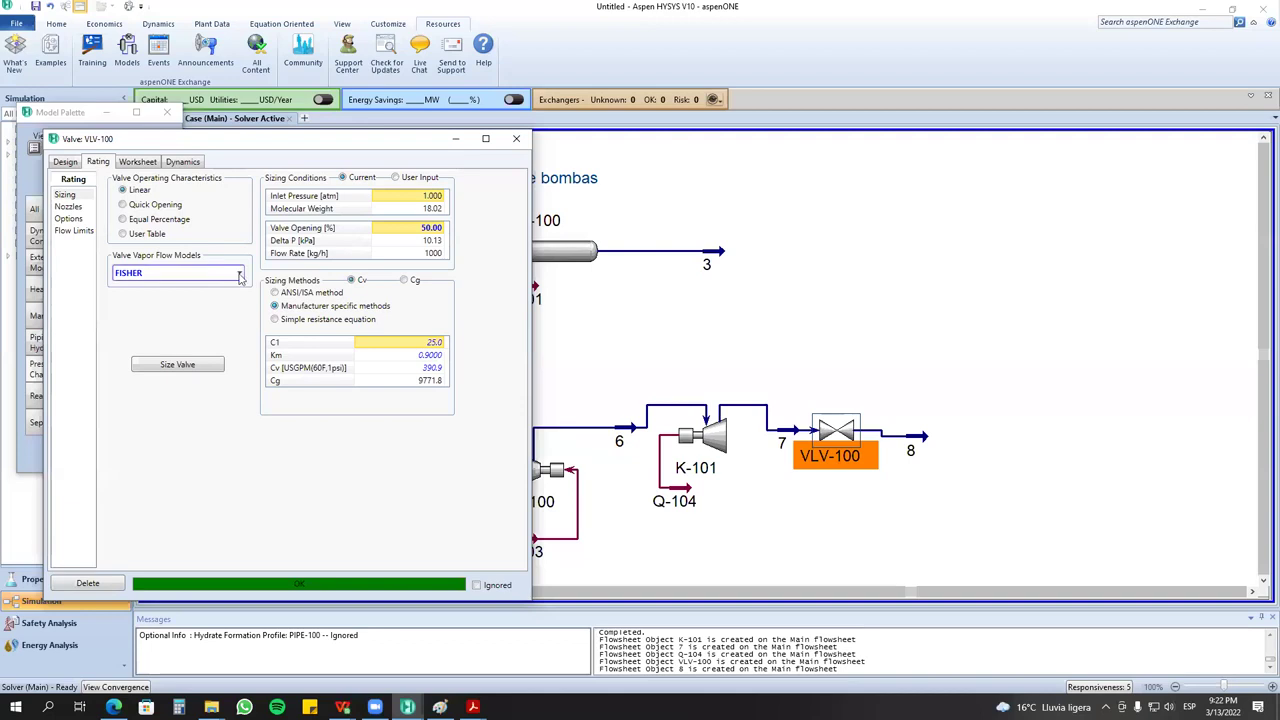
left_click(239, 274)
left_click(313, 295)
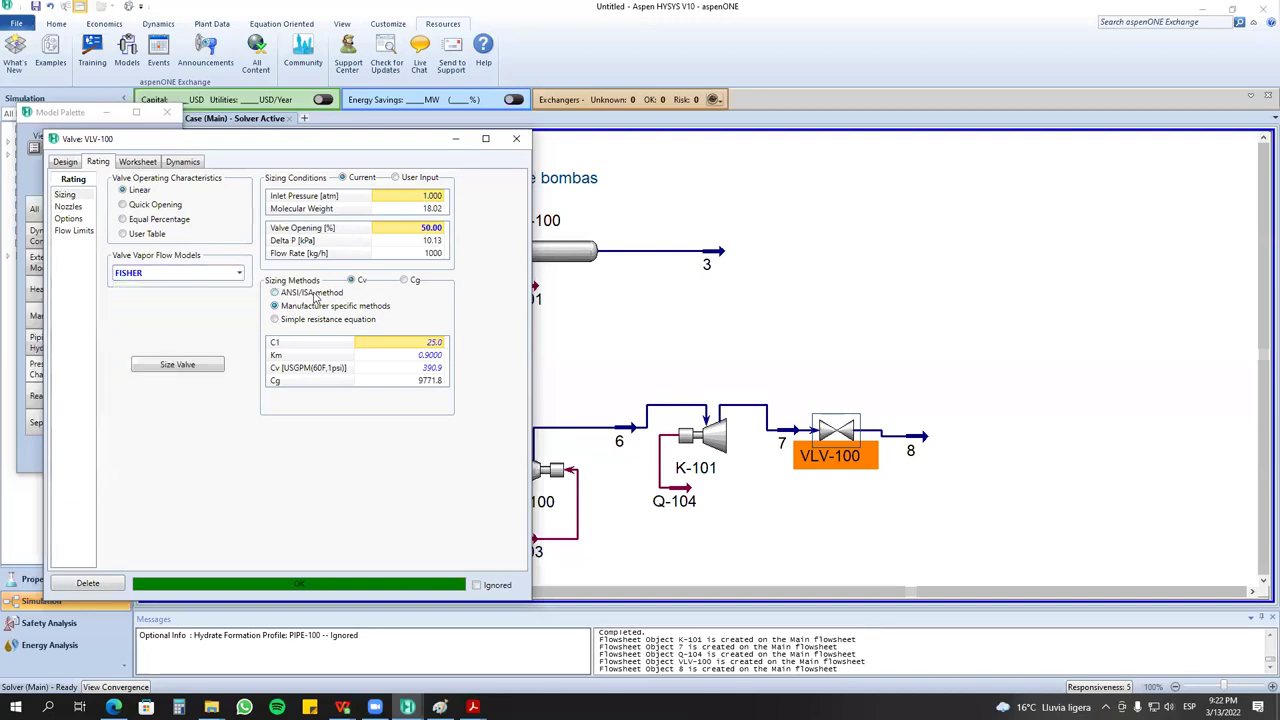
Size valve VLV-100 with the ANSI/ISA method and close its property window.
left_click(300, 294)
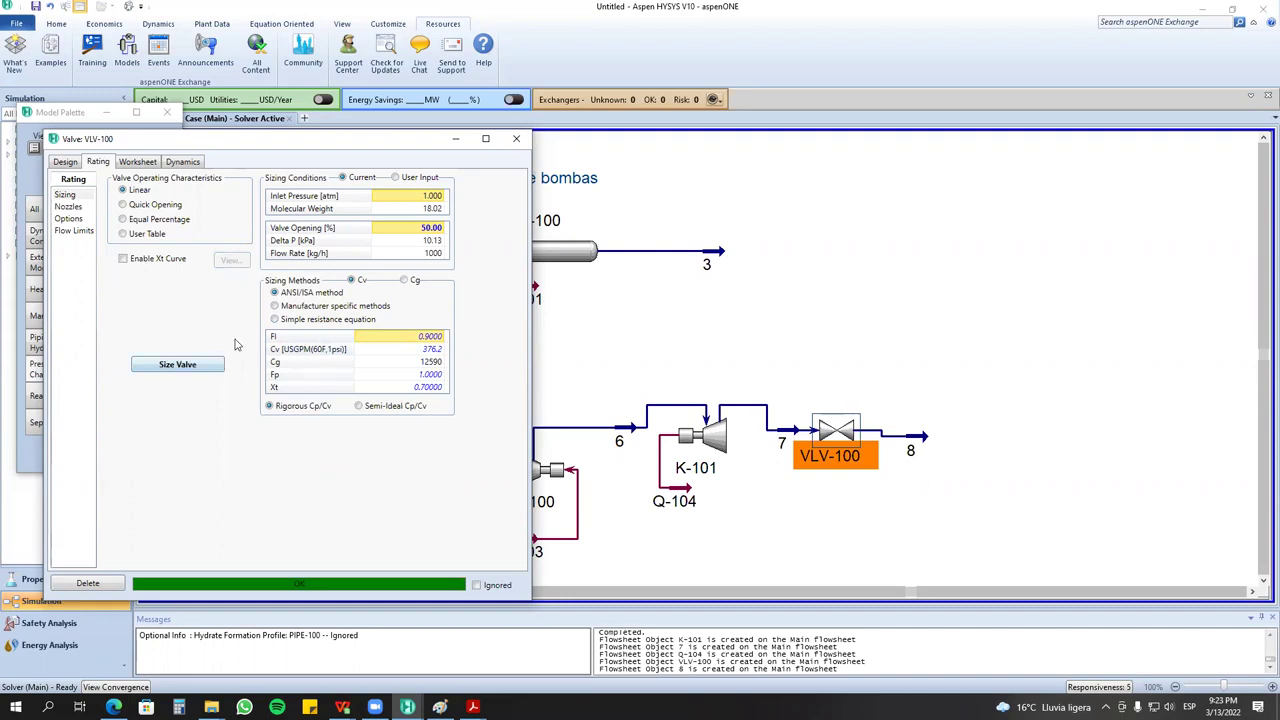
left_click(175, 367)
left_click(174, 369)
mouse_move(473, 707)
left_click_drag(398, 141, 405, 189)
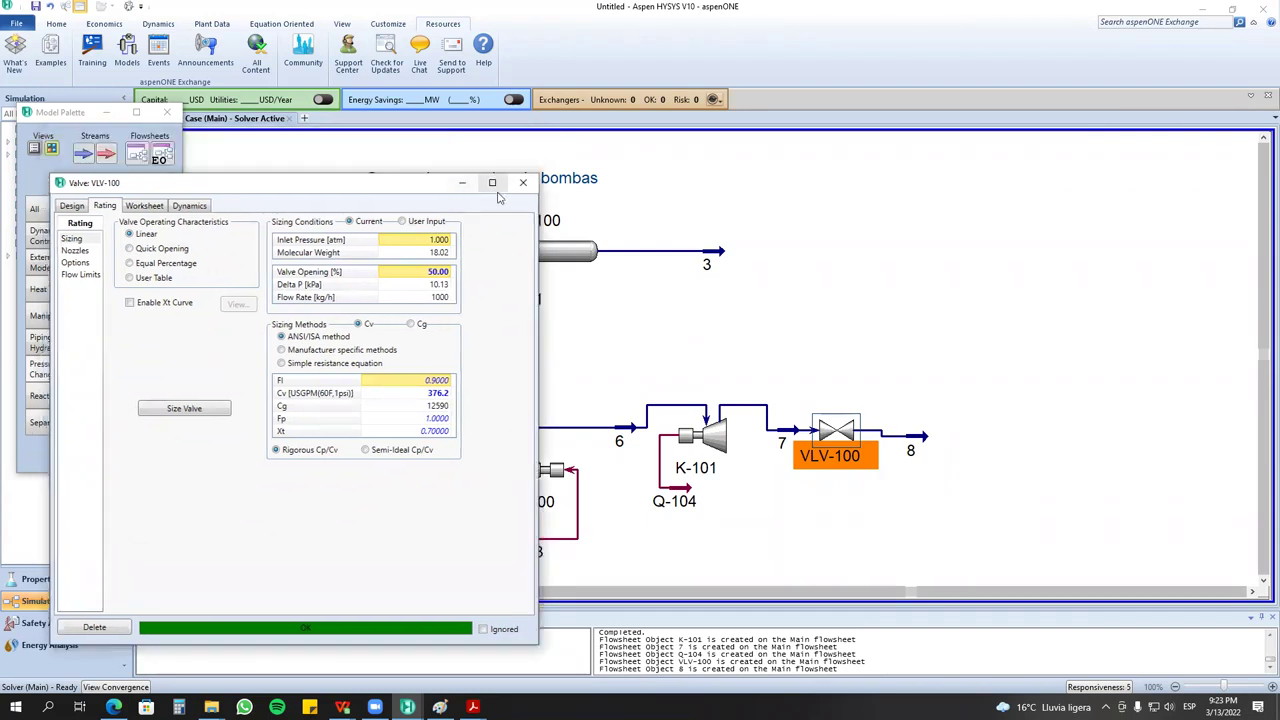
left_click(520, 186)
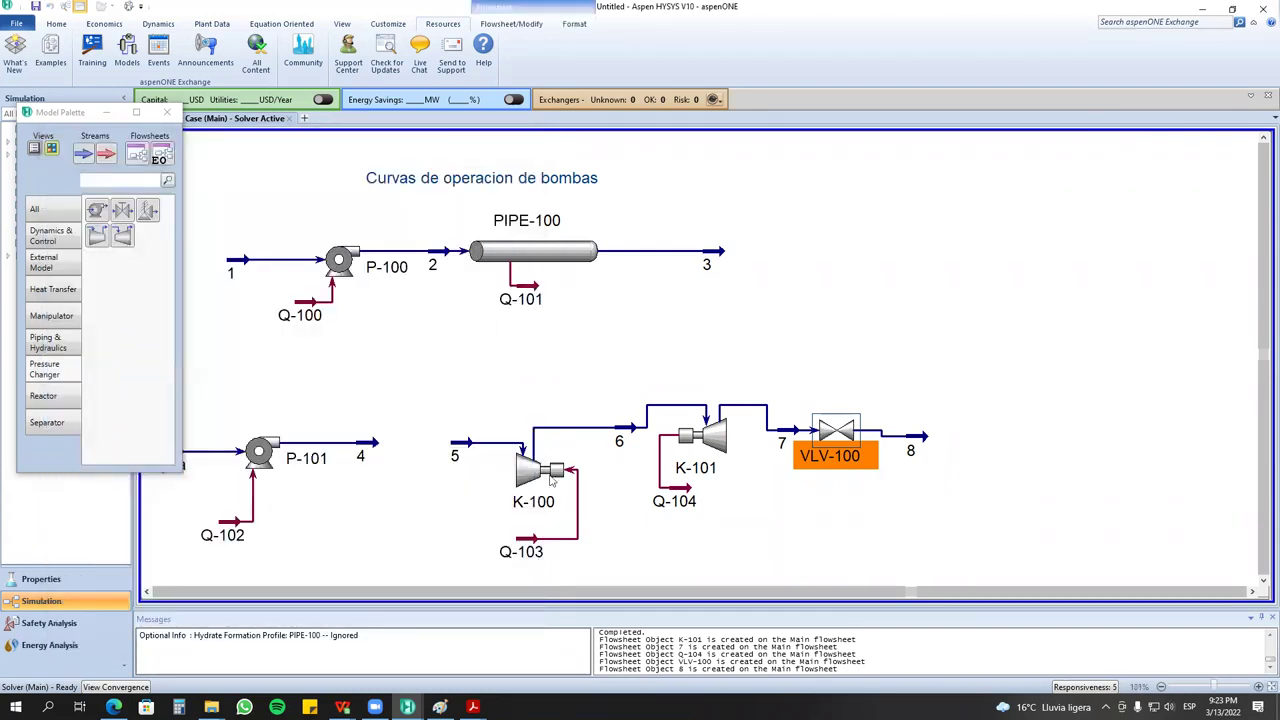
Select pump P-101, compressor K-100 and expander K-101 in turn, and move valve VLV-100 up above streams 7 and 8.
left_click(261, 455)
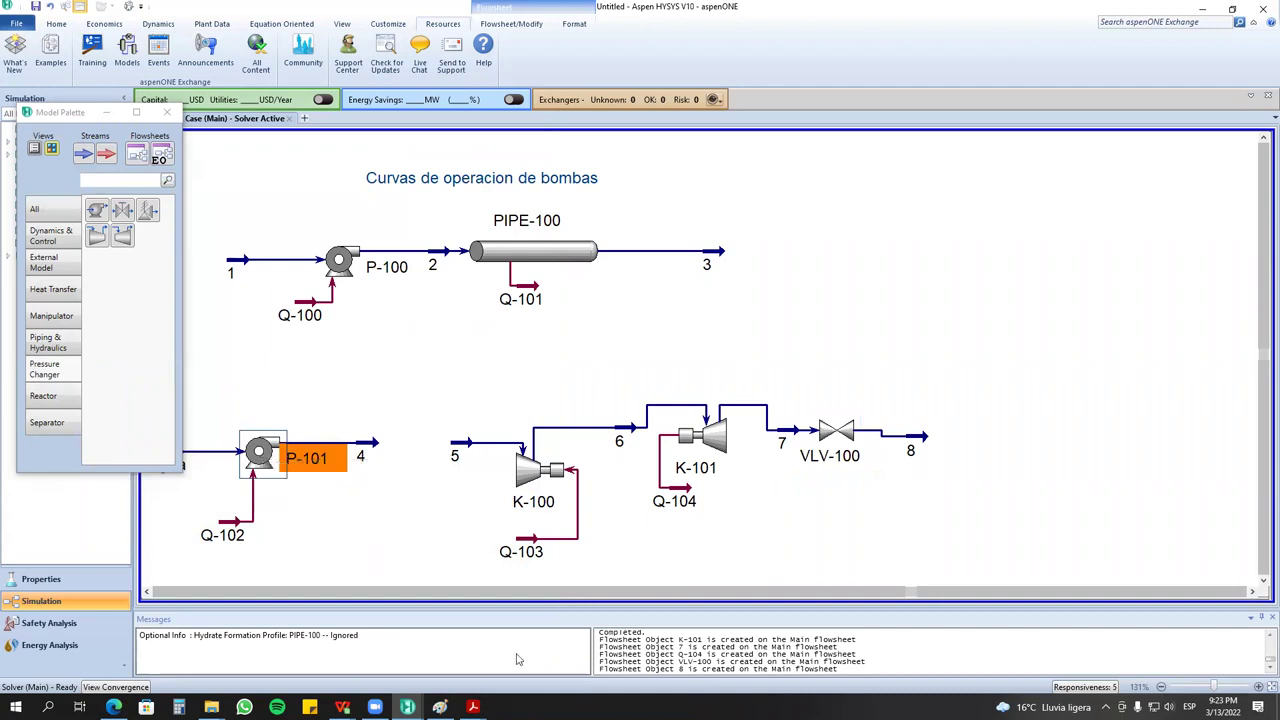
left_click(547, 472)
left_click(708, 434)
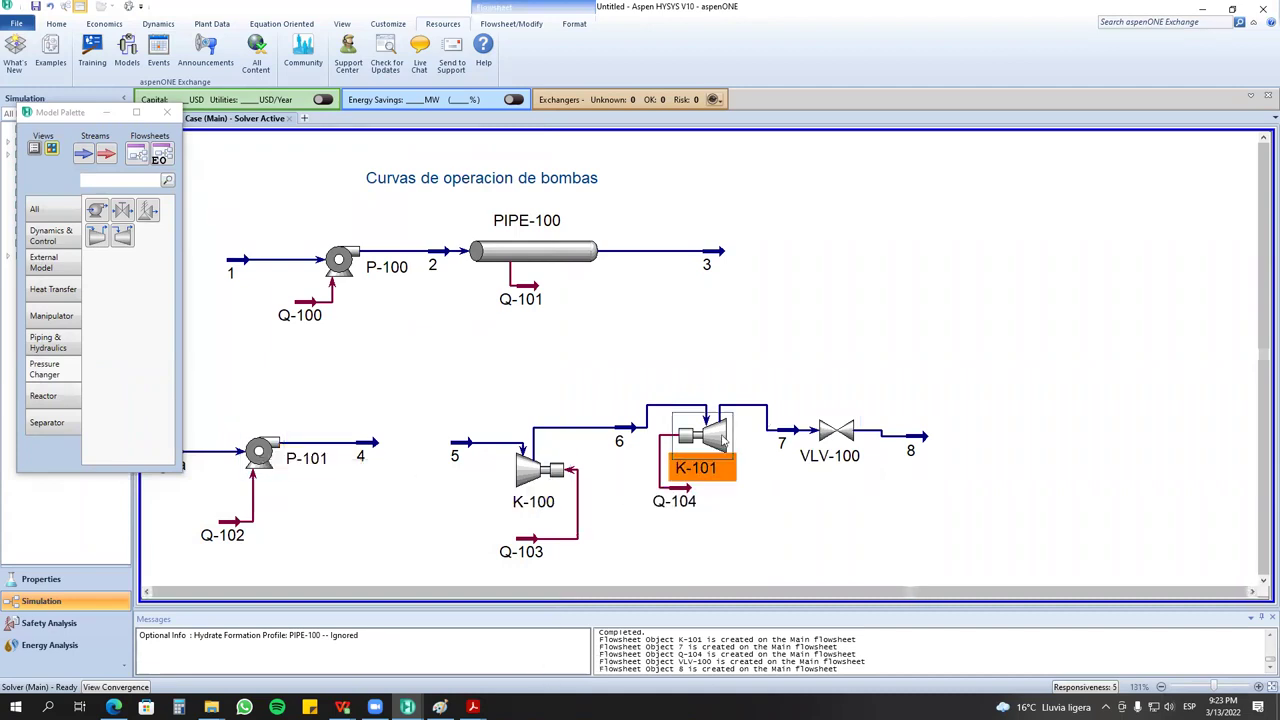
left_click(838, 436)
left_click_drag(848, 415, 848, 385)
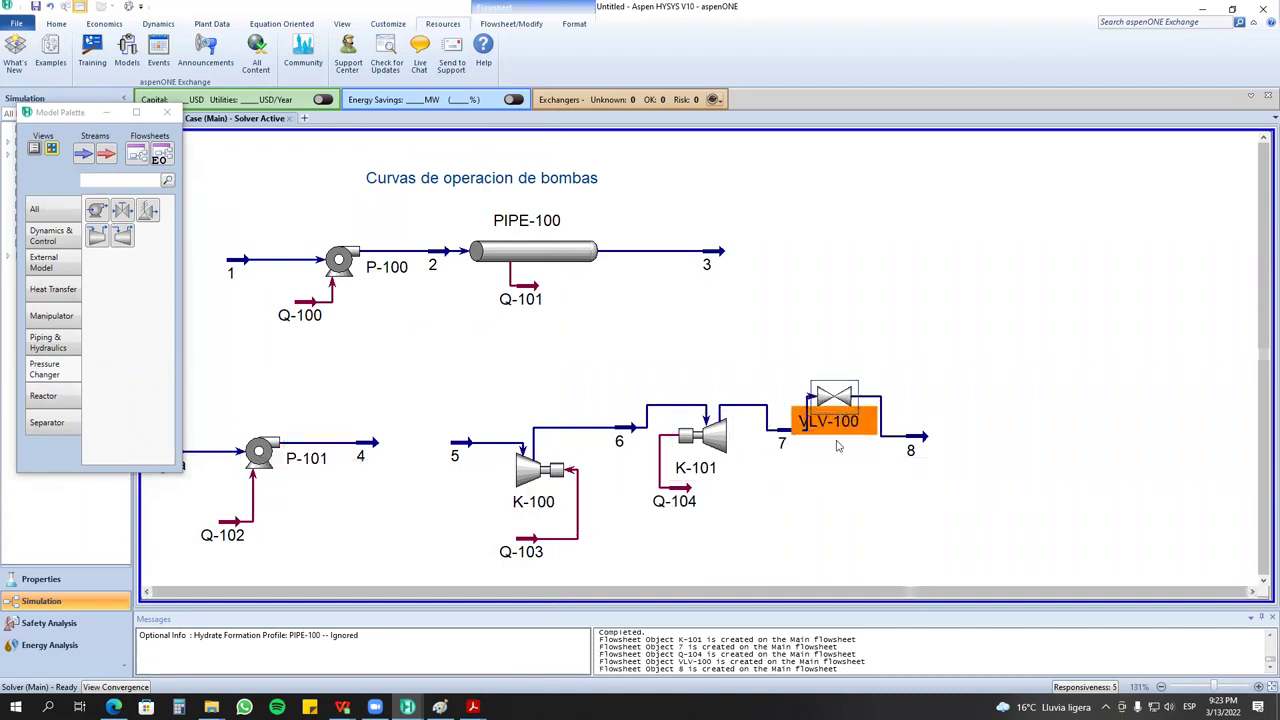
left_click(820, 541)
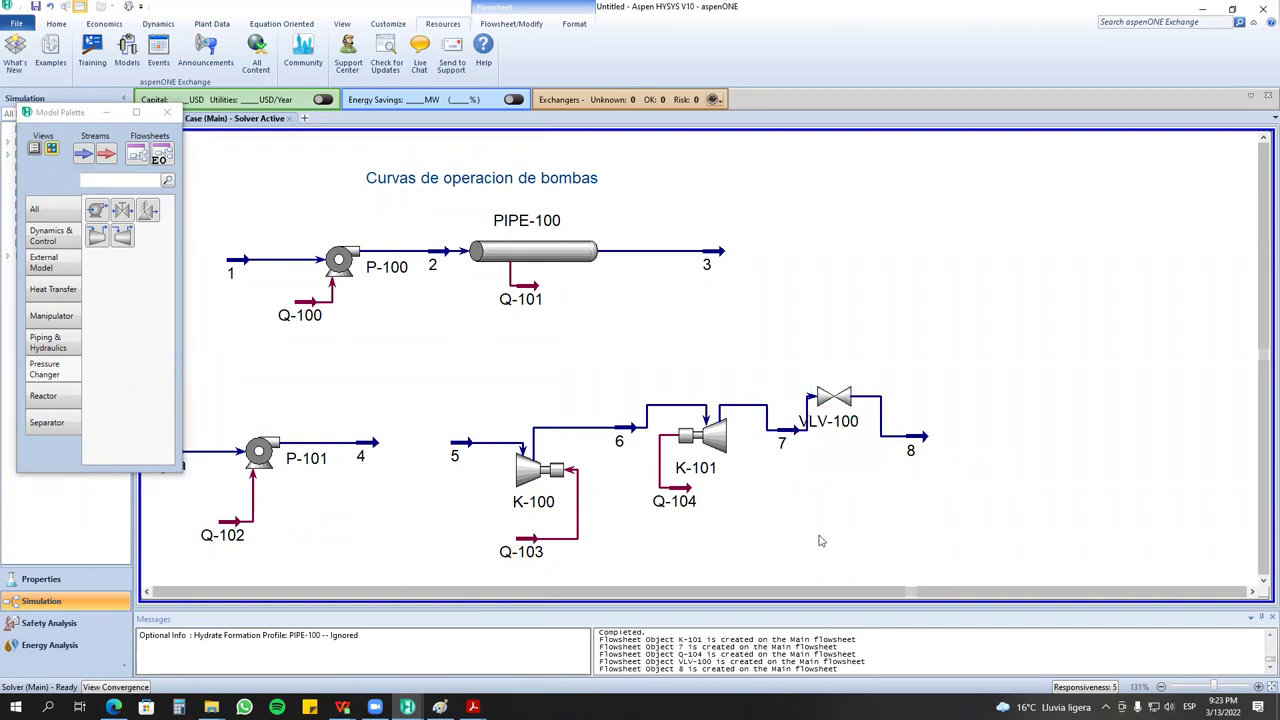
scroll(820, 541, "down", 3)
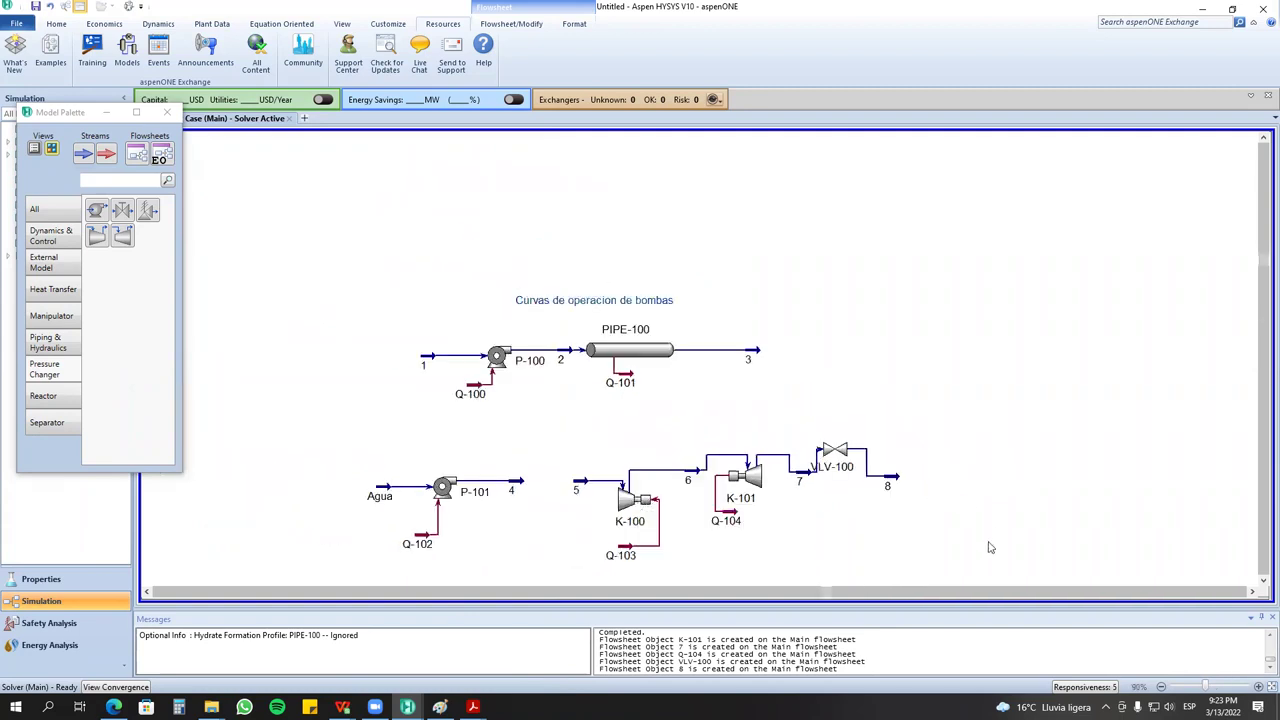
left_click(1263, 580)
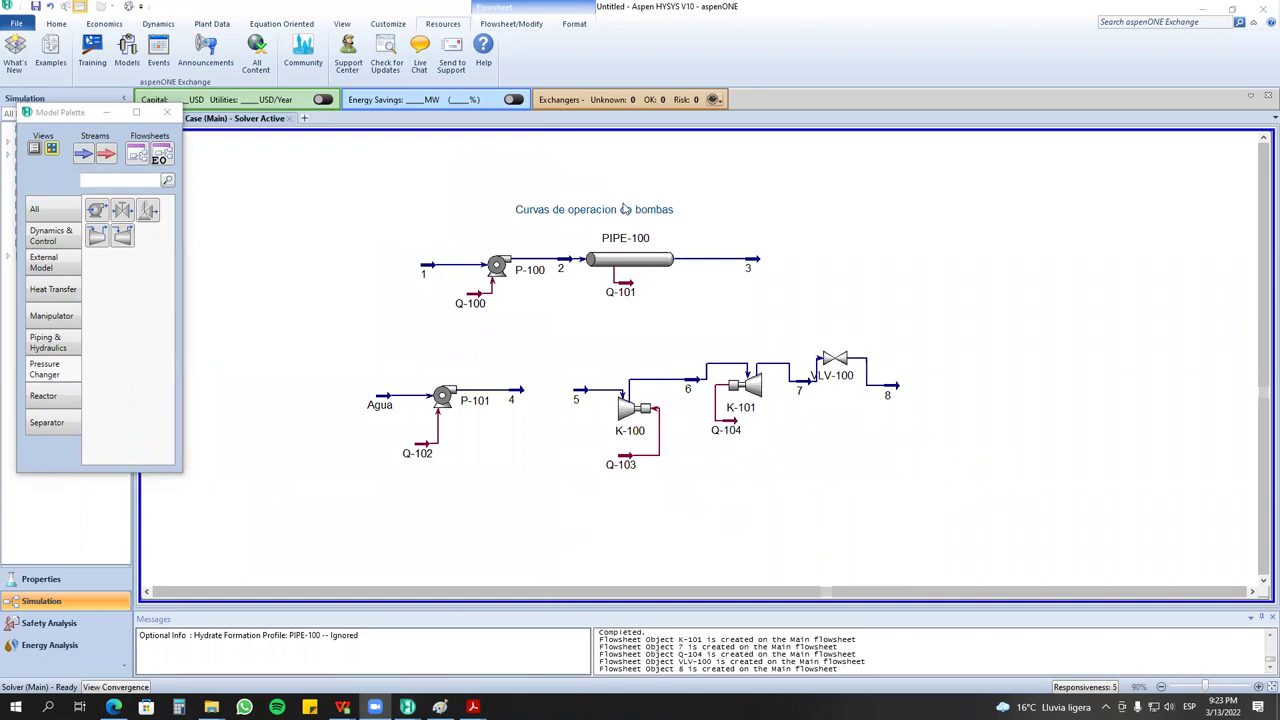
Move stream 8 farther from the expander and place valve VLV-100 in line between streams 7 and 8.
left_click_drag(322, 368, 327, 341)
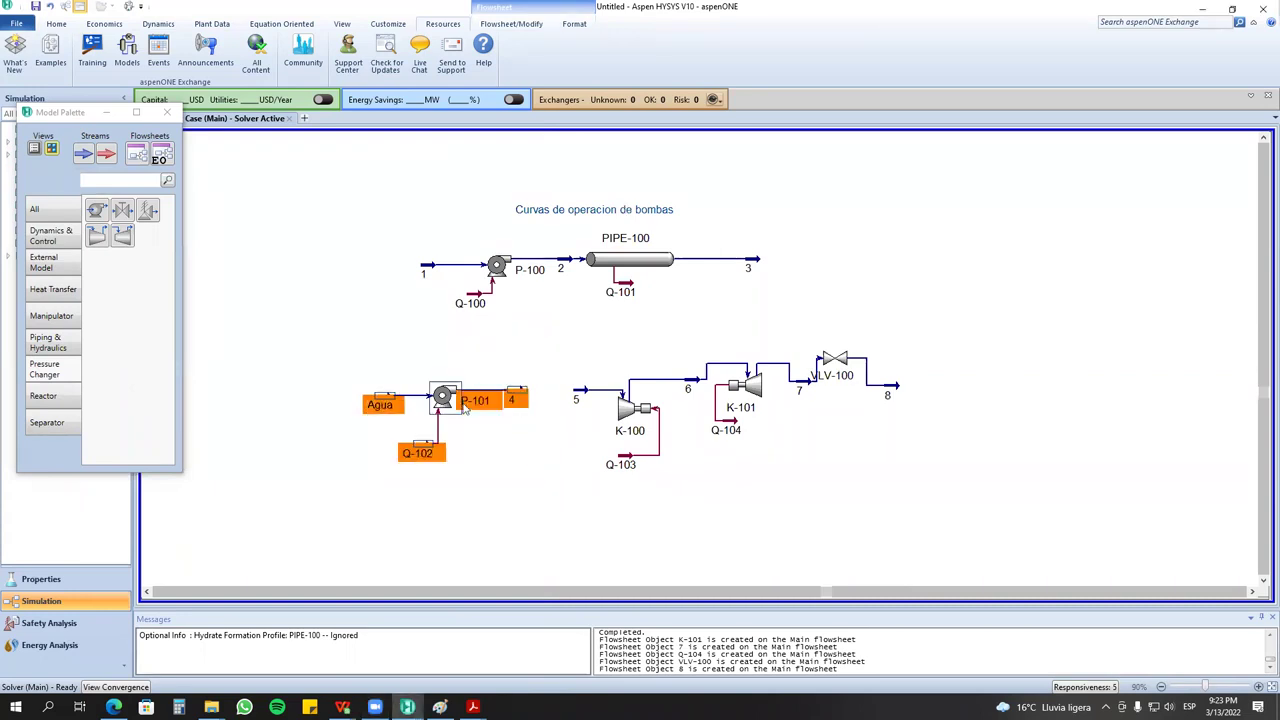
left_click_drag(556, 318, 951, 510)
left_click(951, 510)
left_click_drag(556, 340, 797, 482)
left_click_drag(788, 306, 946, 446)
left_click(908, 386)
left_click_drag(893, 386, 979, 393)
left_click_drag(849, 361, 884, 384)
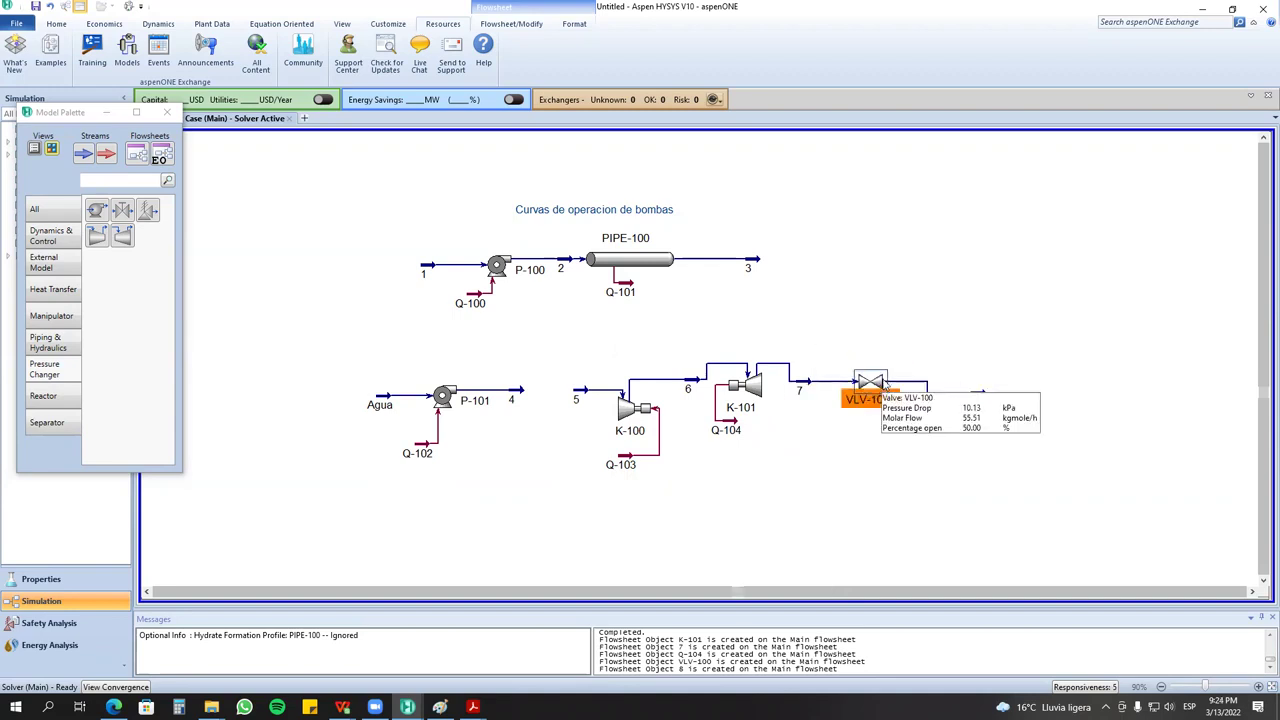
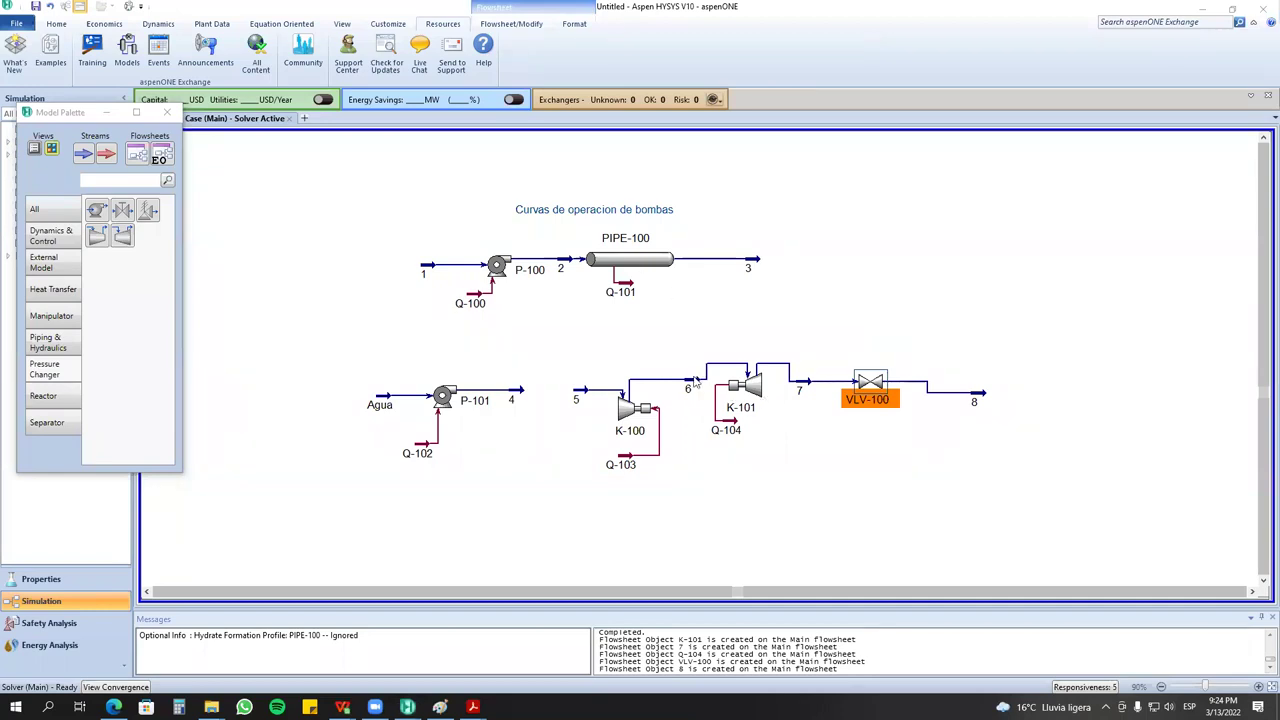
left_click(748, 400)
left_click(889, 397)
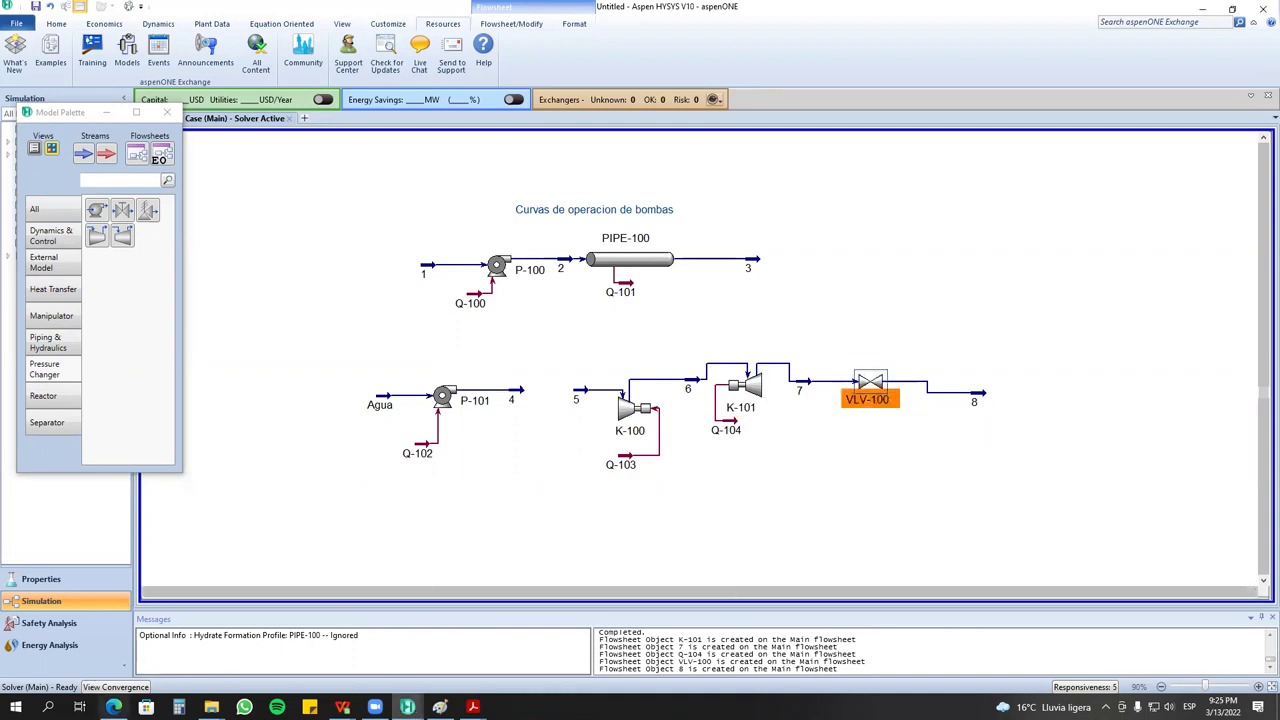
Switch to File Explorer, search drive G: by author name for the Product & Process Design Principles PDF, and open it.
left_click(114, 707)
left_click(211, 707)
left_click(283, 665)
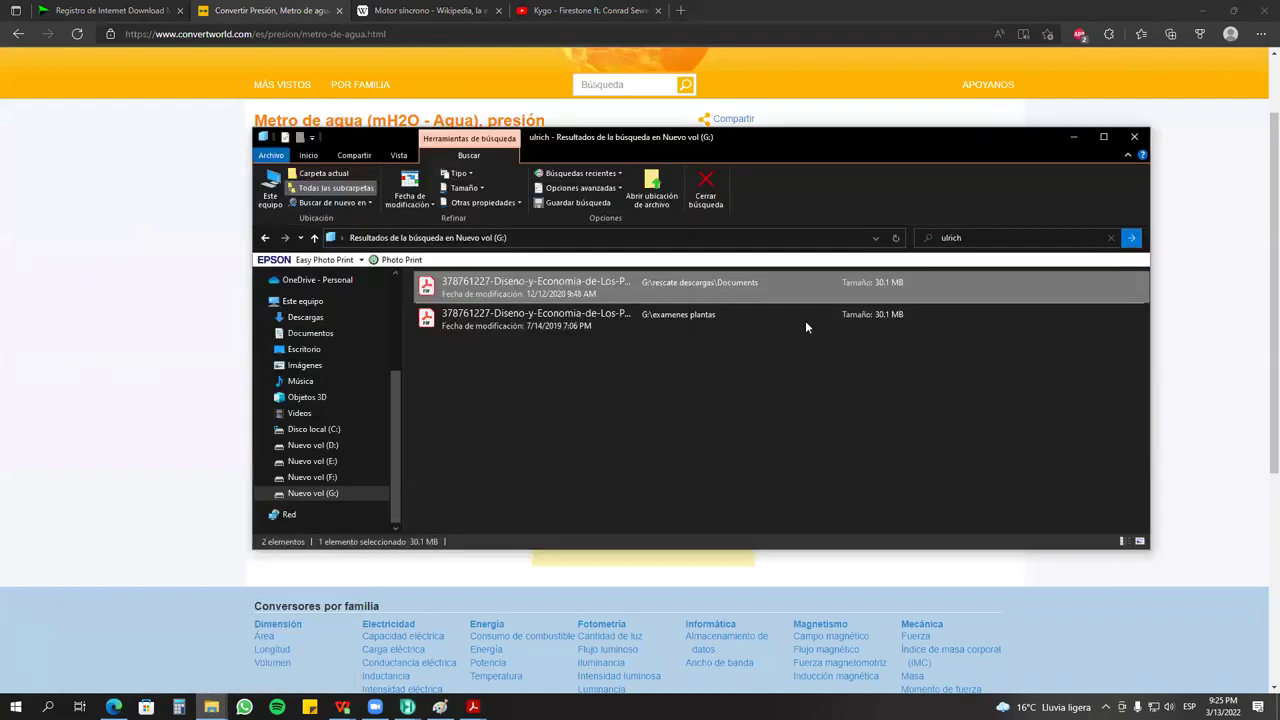
left_click(977, 237)
type("warre")
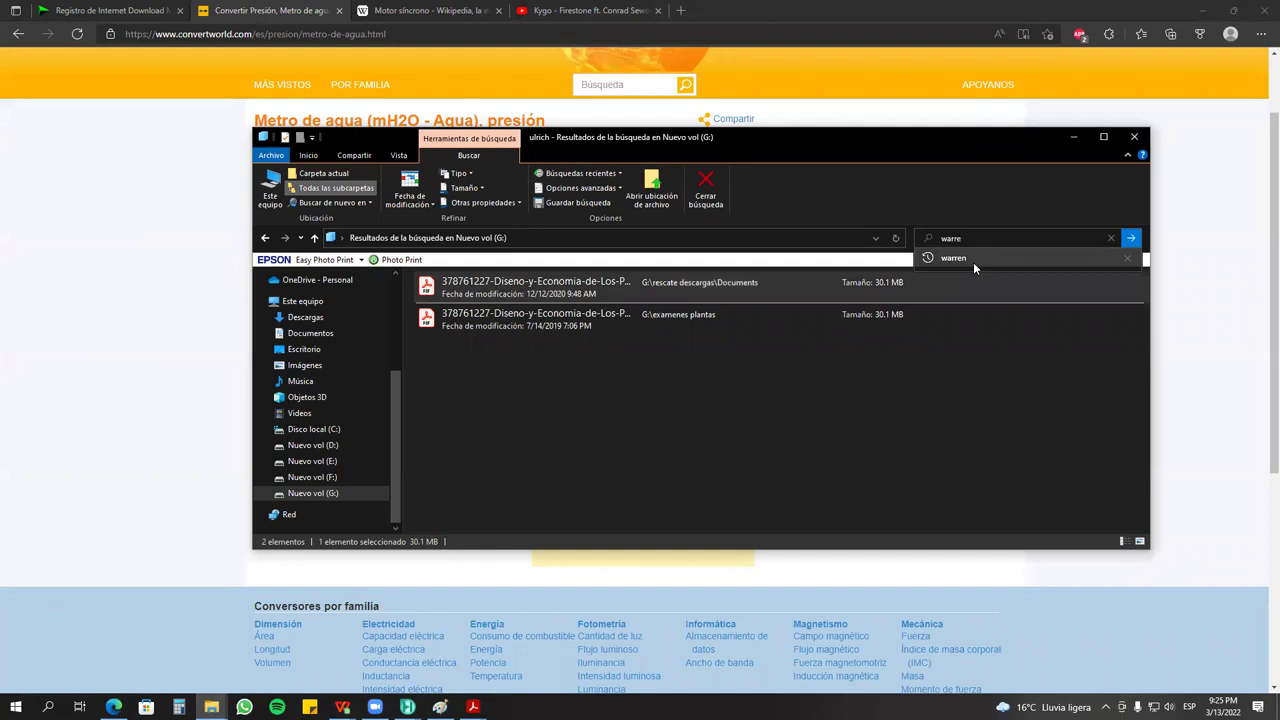
left_click(973, 262)
double_click(580, 290)
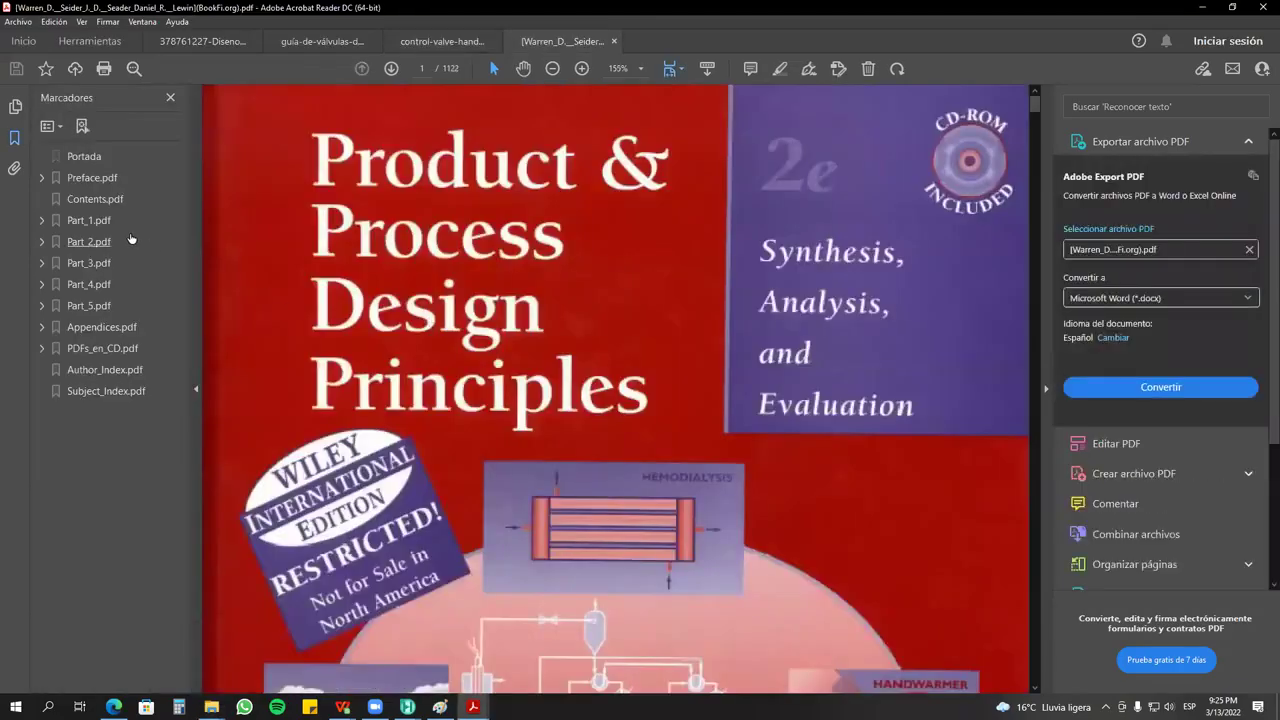
Look through the book's Chapter 5 process synthesis heuristics up to the pressure increase operations in Table 5.2 on page 196.
left_click_drag(1035, 112, 1030, 210)
scroll(991, 350, "up", 20)
scroll(990, 368, "down", 15)
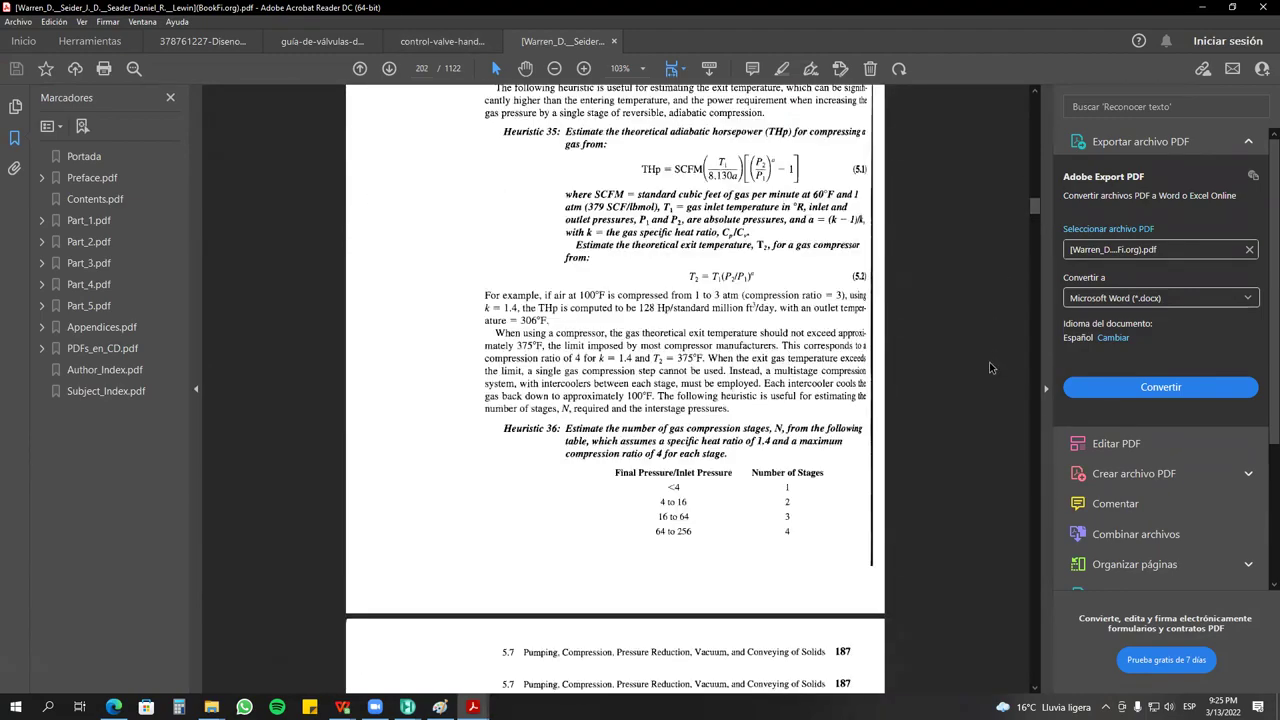
scroll(990, 368, "down", 15)
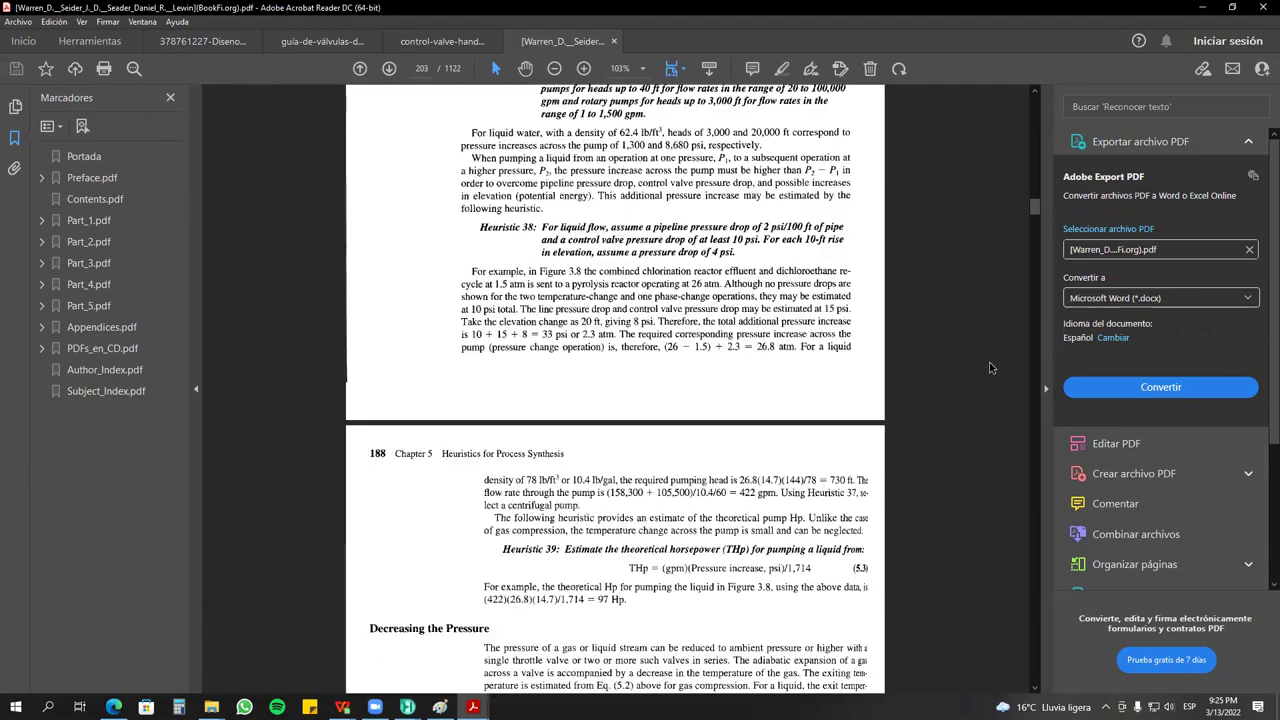
scroll(990, 368, "down", 20)
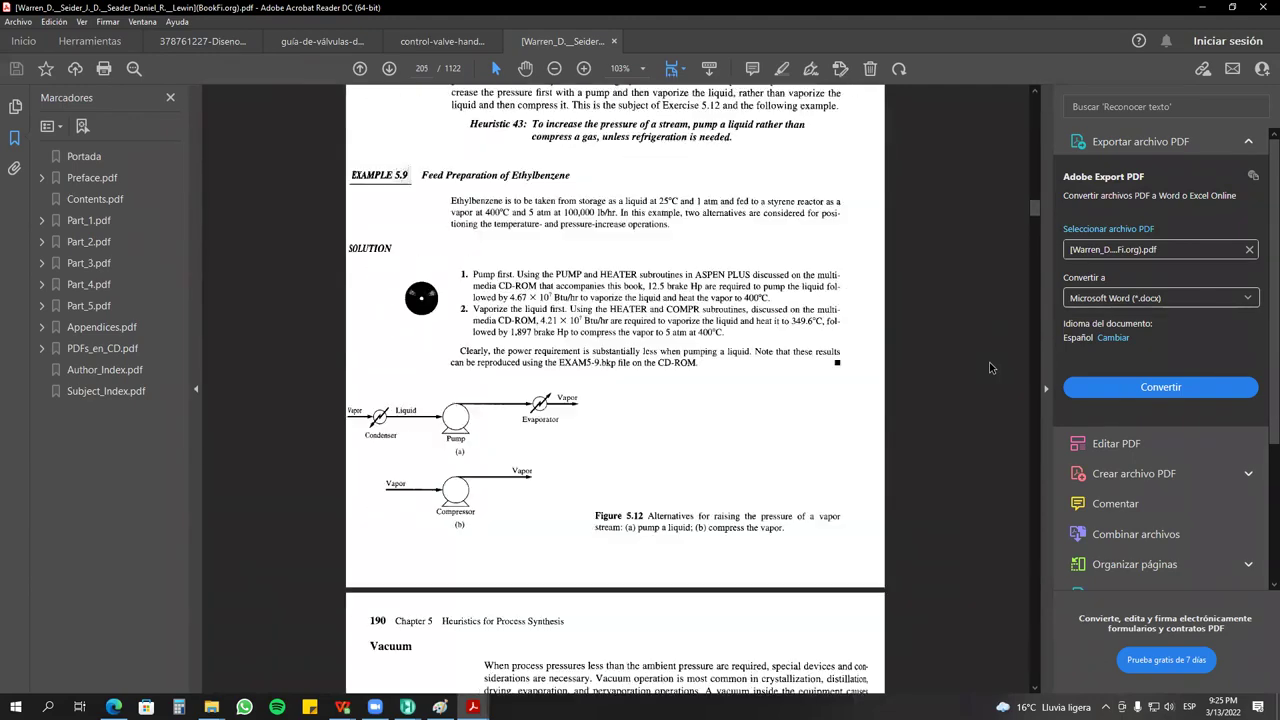
scroll(990, 368, "down", 12)
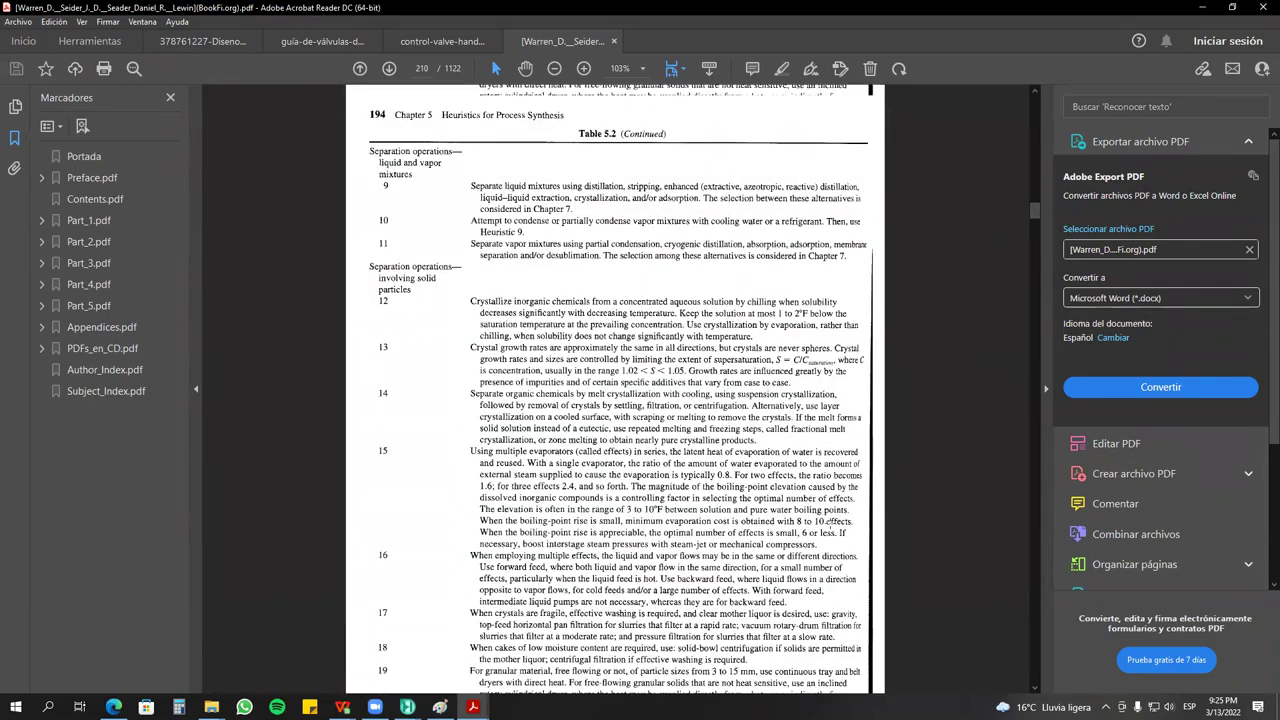
scroll(438, 452, "down", 10)
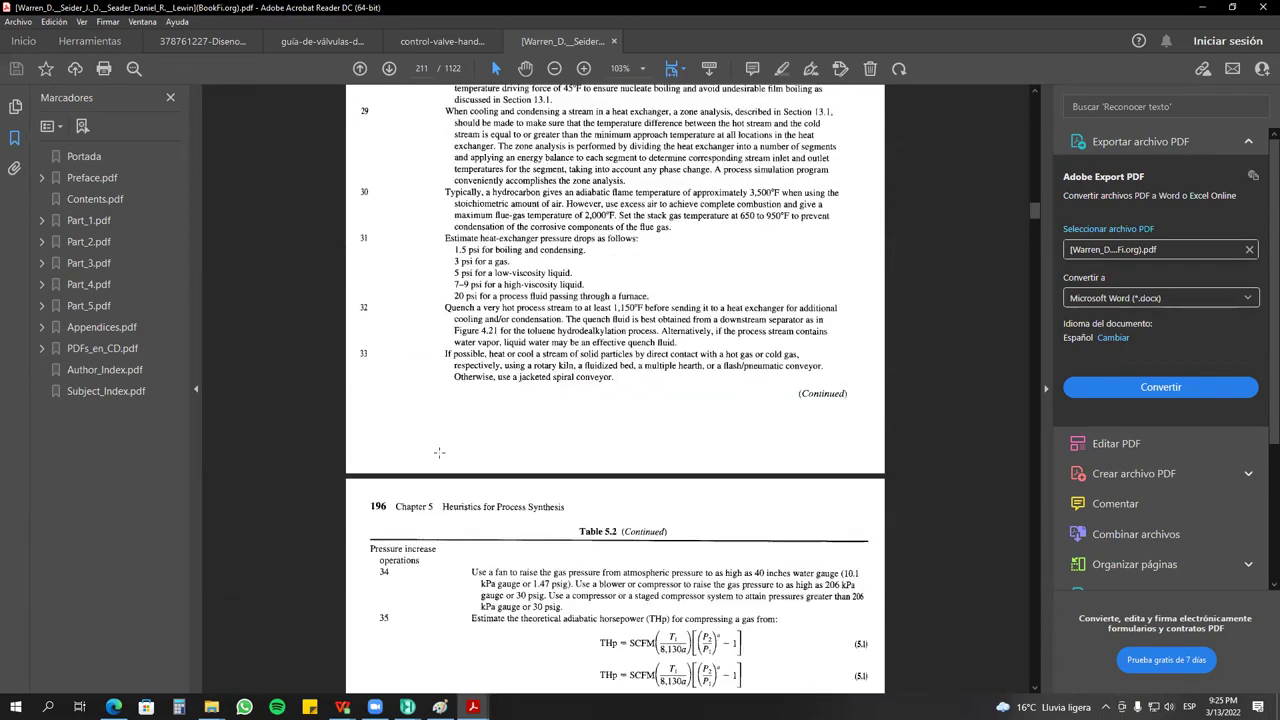
scroll(438, 452, "down", 2)
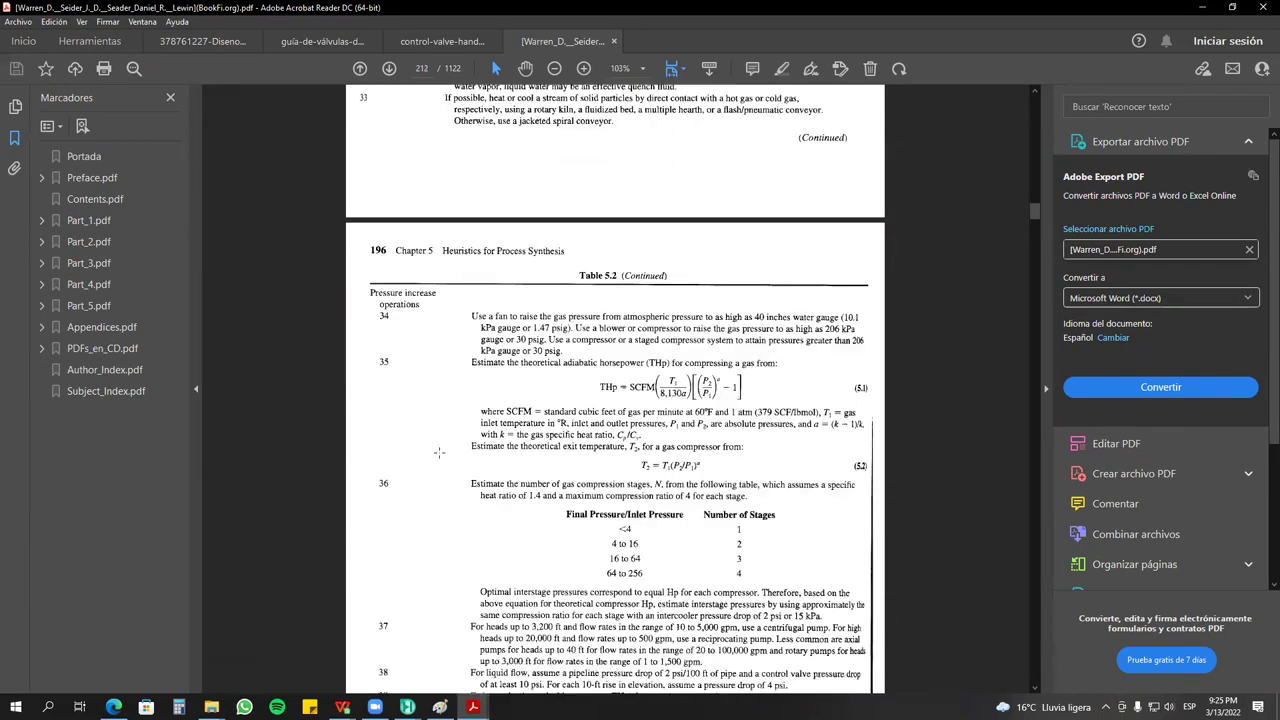
Enlarge the page to 150% and review heuristics 36 to 43 on pressure increase and pressure decrease operations.
left_click(584, 68)
left_click(584, 68)
scroll(678, 478, "down", 12)
scroll(678, 478, "down", 5)
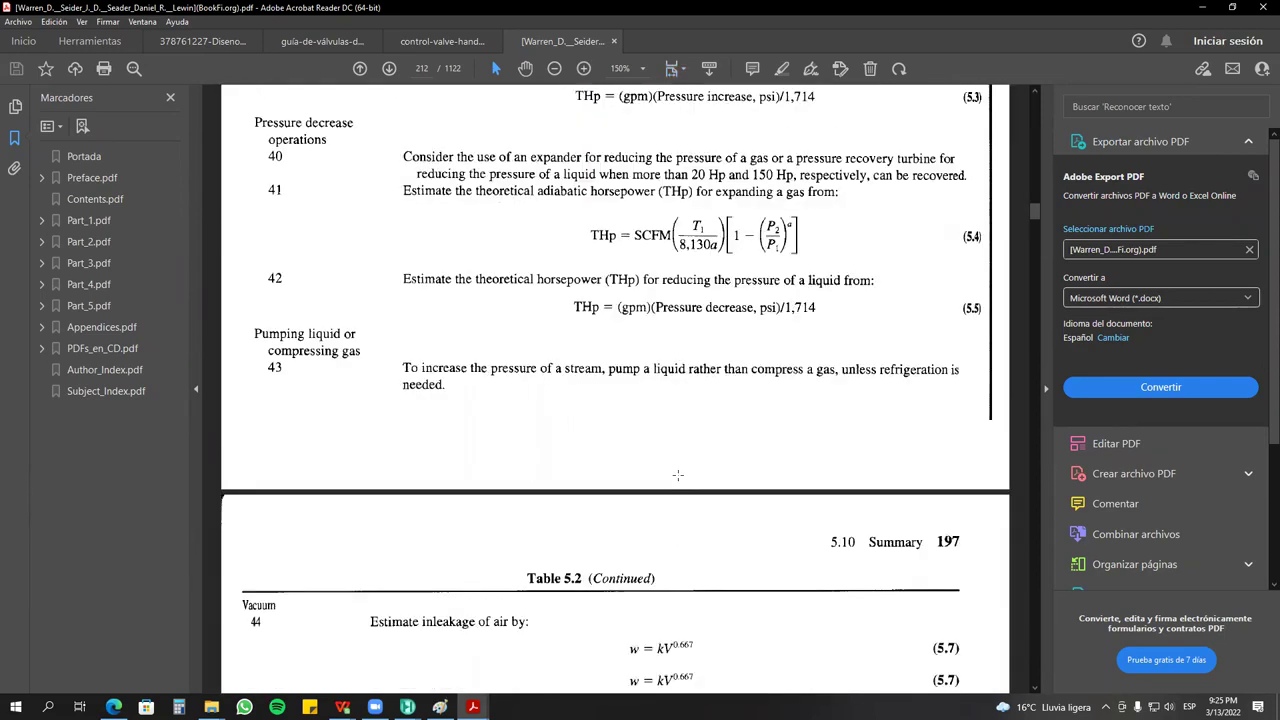
scroll(678, 478, "up", 8)
scroll(677, 480, "up", 4)
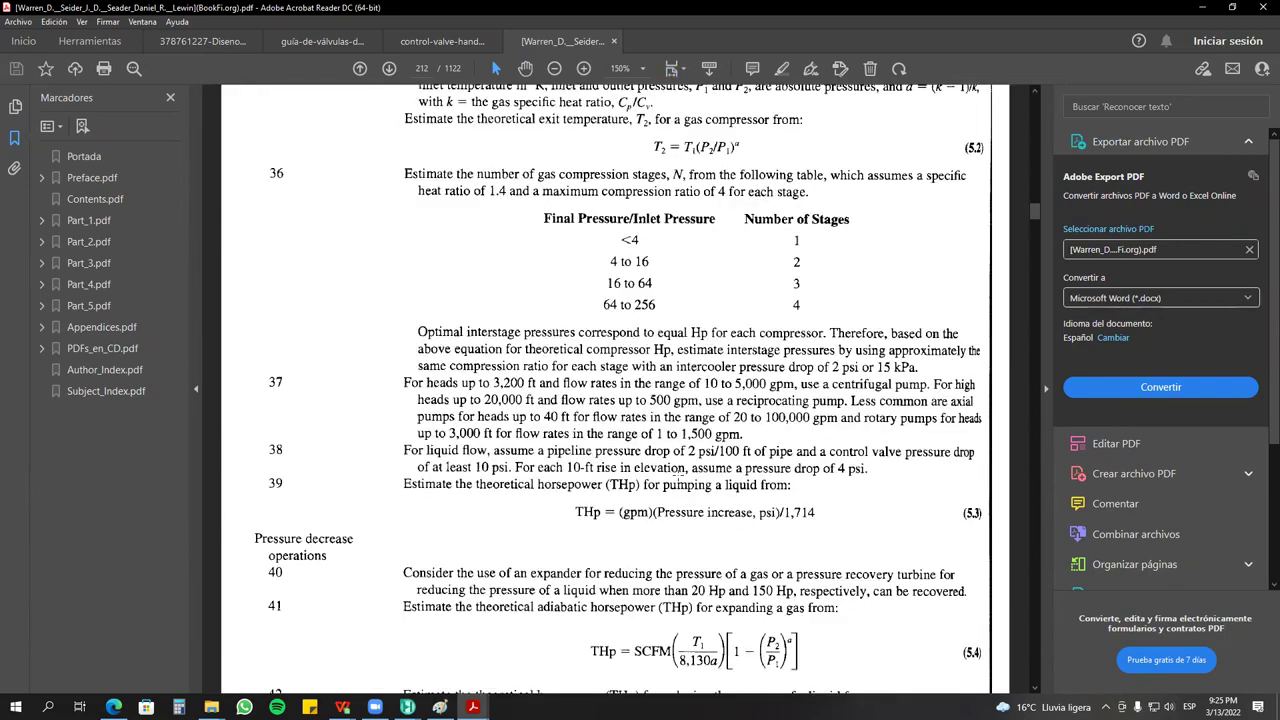
scroll(678, 483, "down", 5)
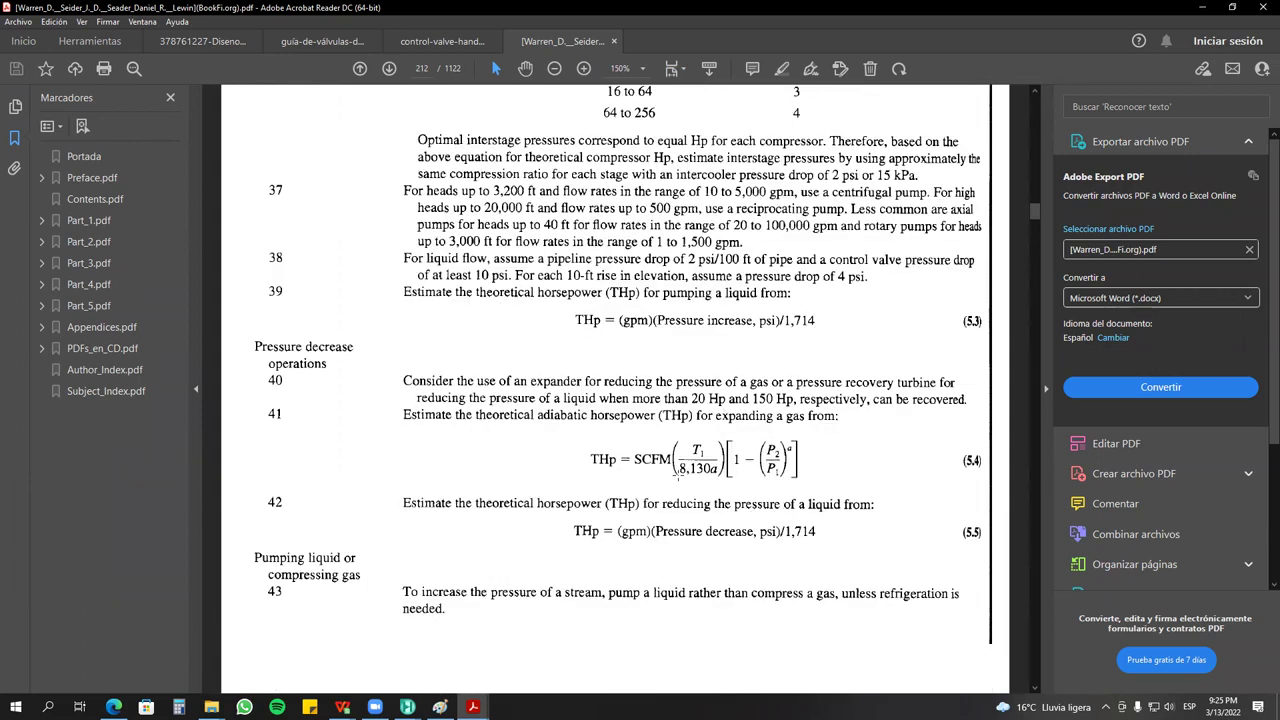
Examine heuristic 40 on using expanders or pressure recovery turbines, marking the 20 Hp and 150 Hp recovery thresholds.
left_click_drag(388, 366, 560, 390)
left_click(562, 390)
left_click_drag(691, 398, 857, 413)
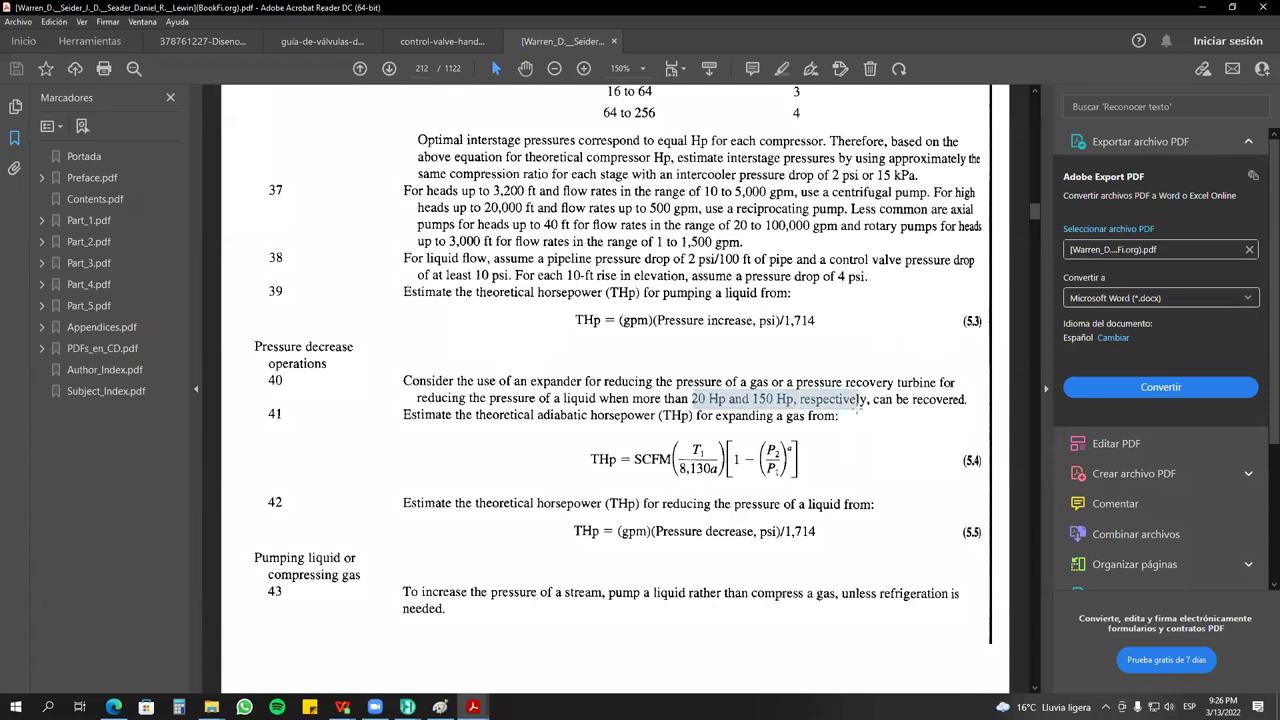
left_click(857, 410)
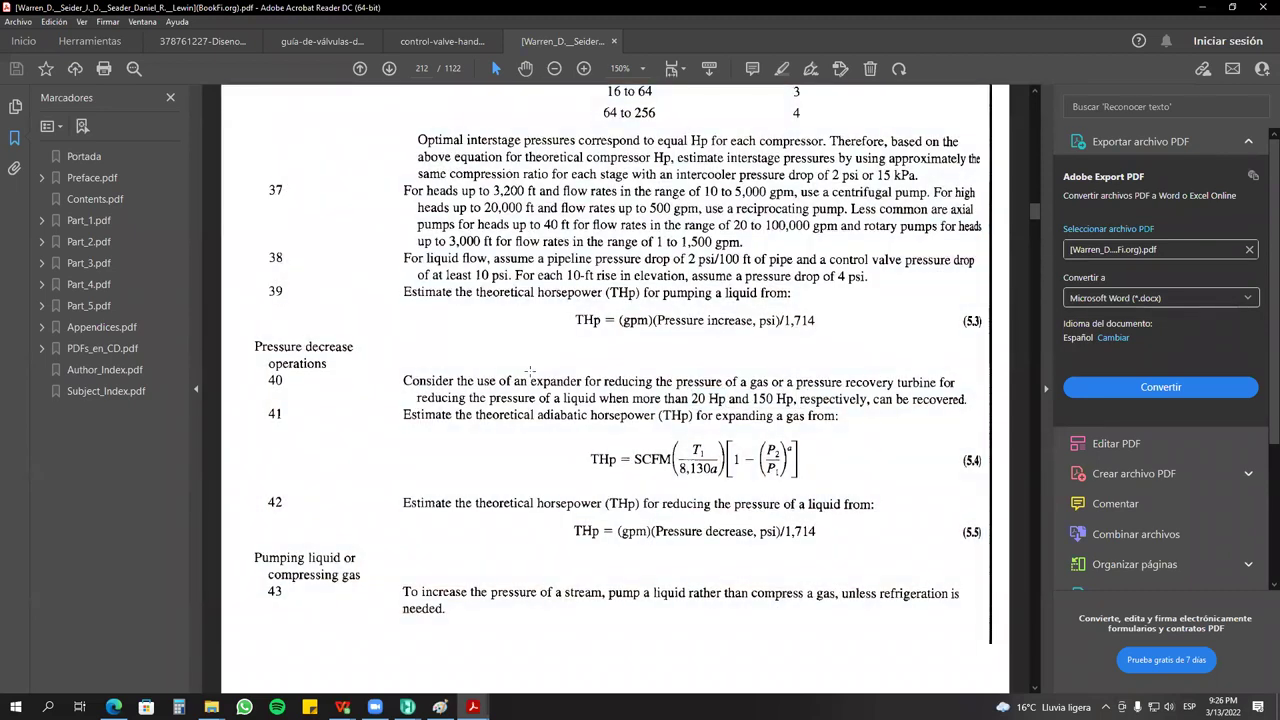
left_click_drag(530, 371, 768, 383)
left_click(696, 386)
left_click_drag(692, 398, 729, 404)
left_click(716, 337)
left_click(752, 390)
left_click_drag(751, 392, 796, 408)
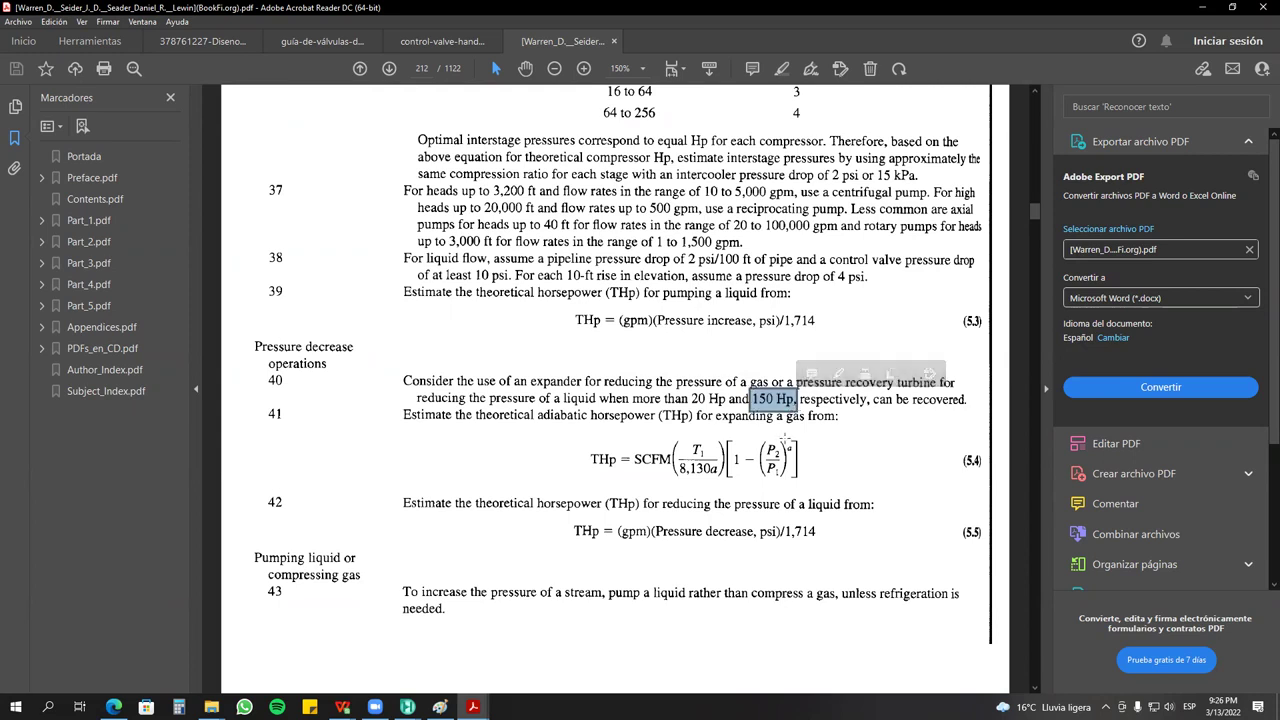
Return to the Aspen HYSYS flowsheet, open energy stream Q-104 to check its heat flow, and close it.
mouse_move(407, 707)
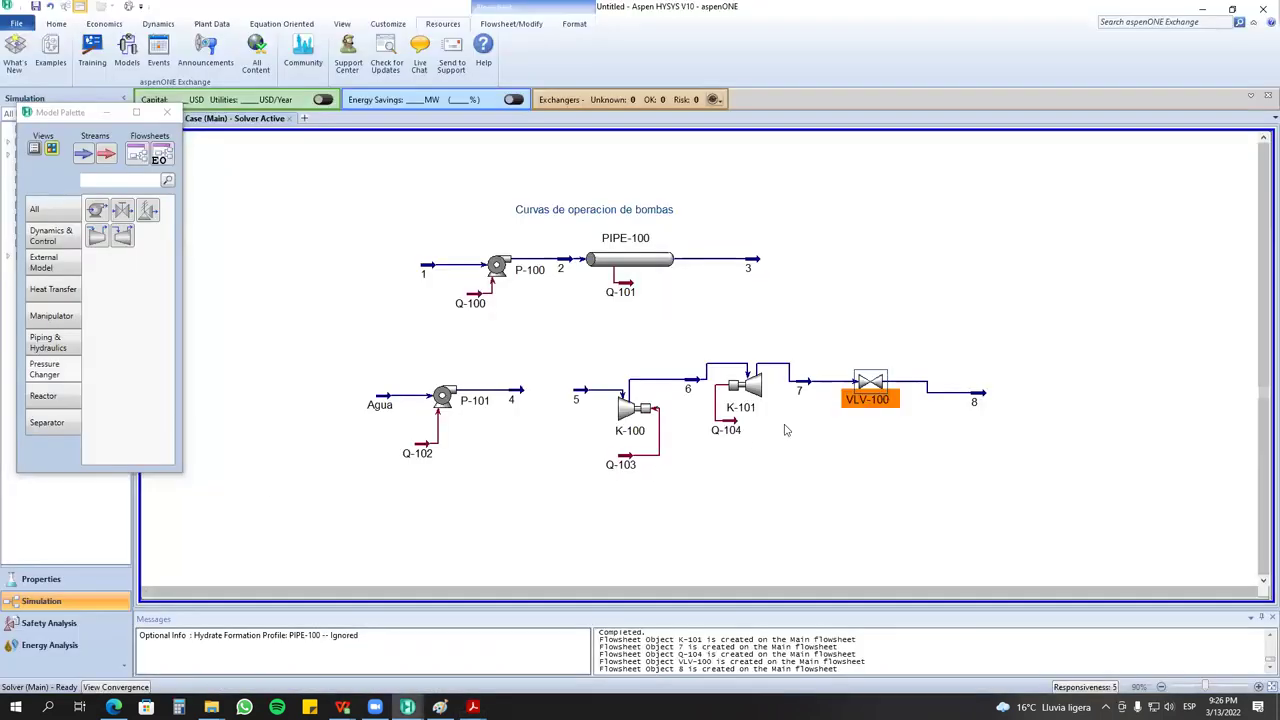
left_click(300, 655)
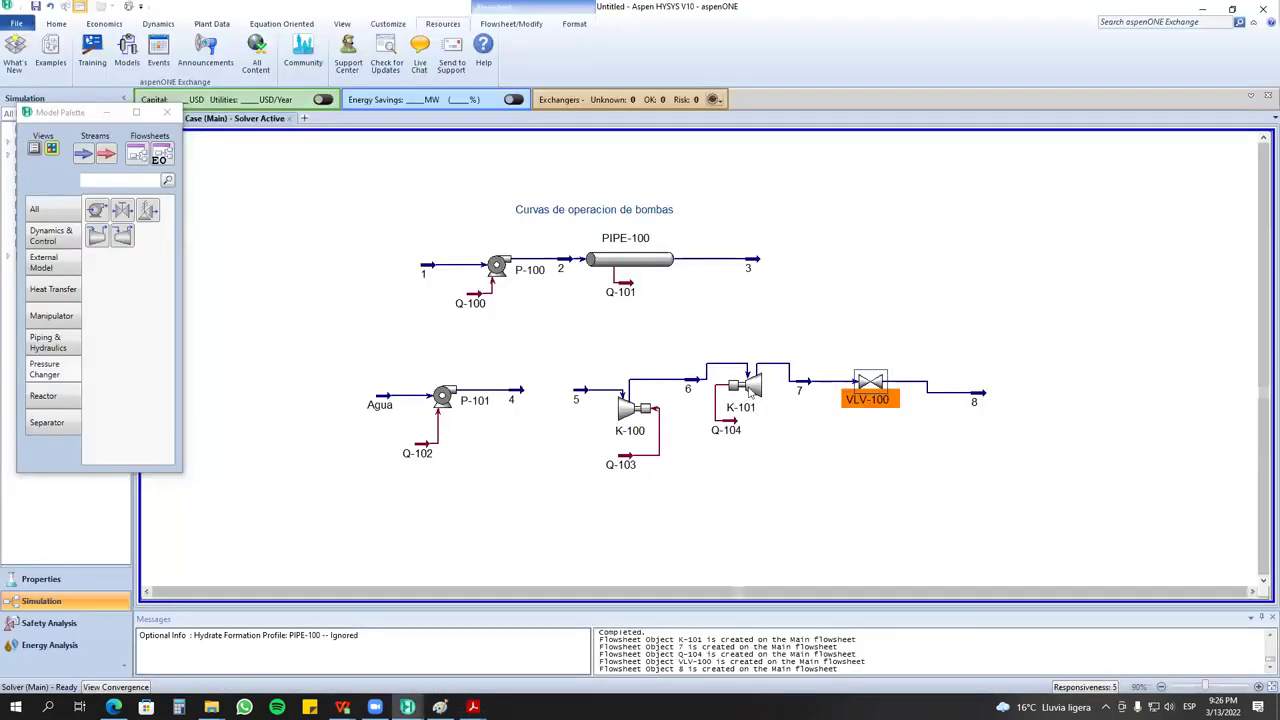
left_click(694, 389)
mouse_move(804, 389)
left_click(750, 388)
left_click(735, 428)
double_click(737, 428)
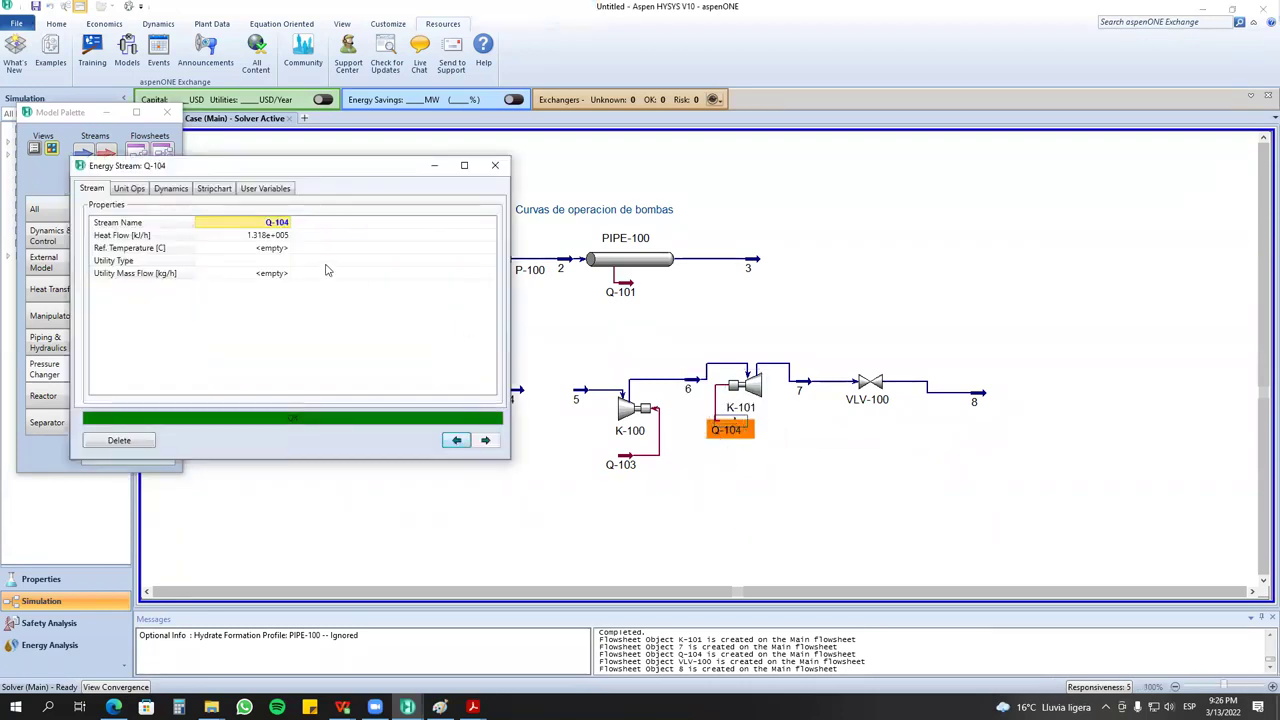
left_click(495, 167)
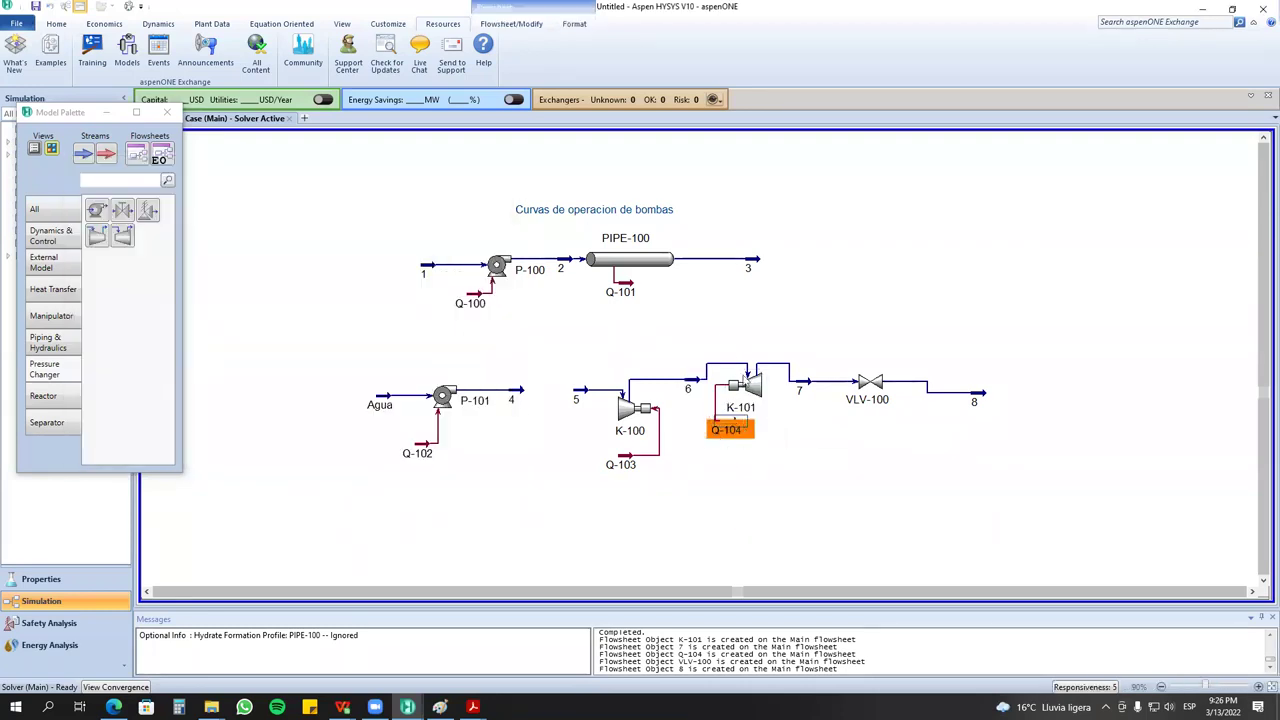
Open the design parameters of expander K-101, check its duty in horsepower, and bring up the open PDF documents.
double_click(745, 385)
left_click(118, 216)
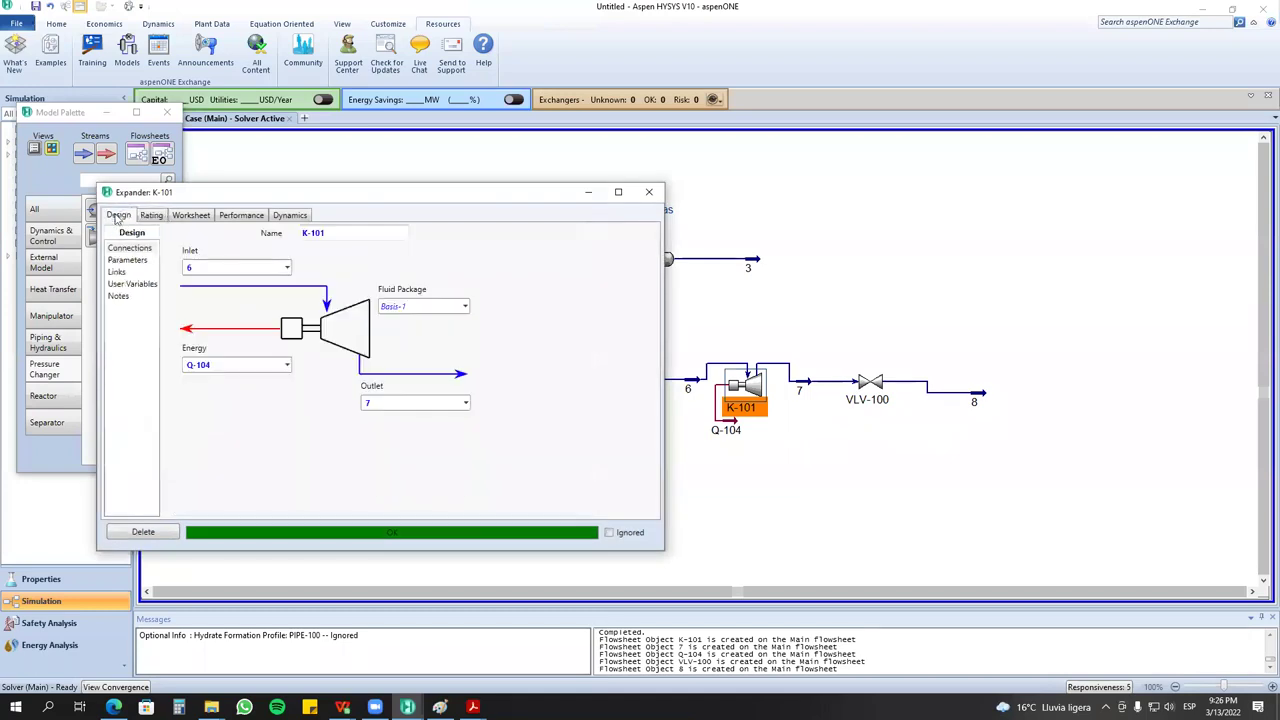
left_click(130, 260)
mouse_move(262, 367)
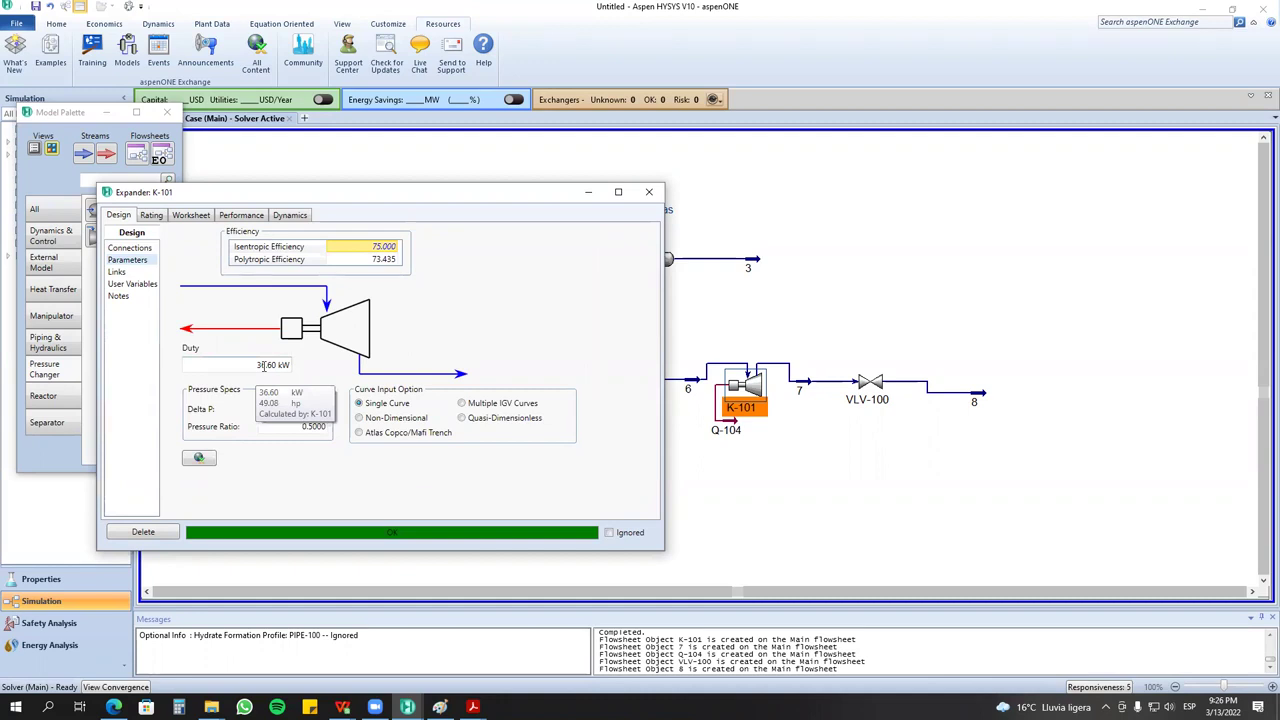
left_click(473, 707)
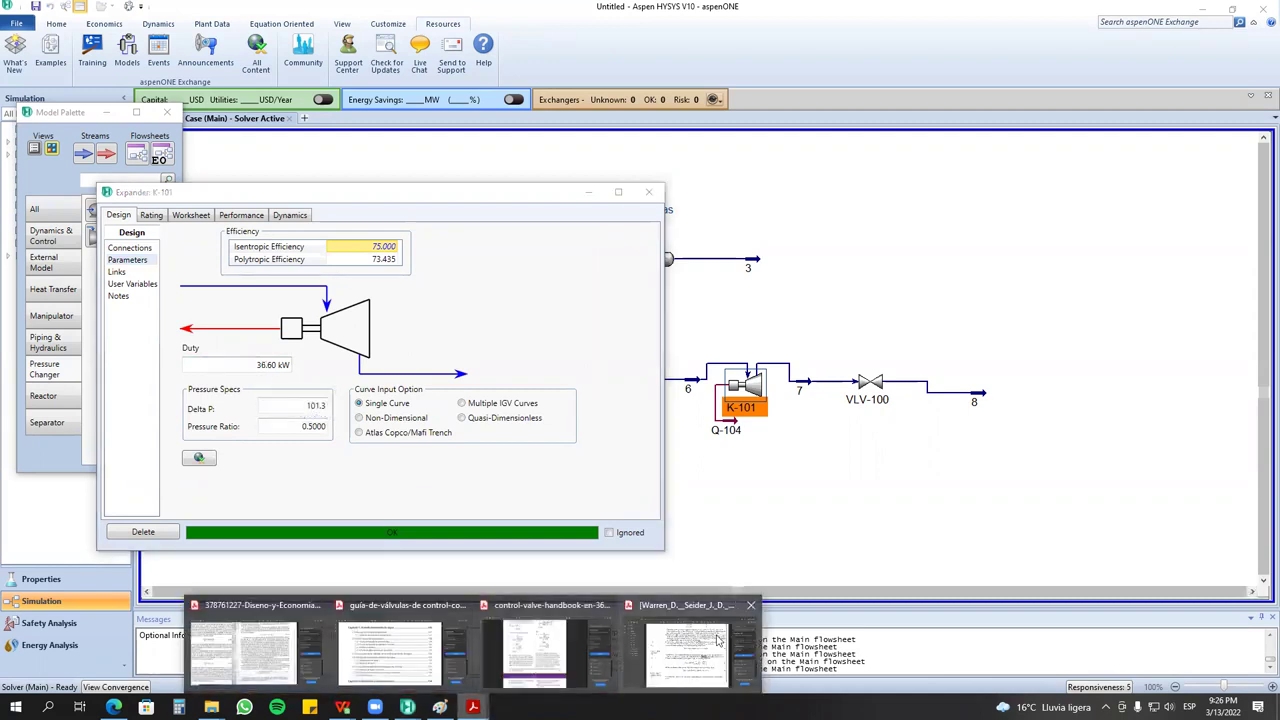
Go back to heuristic 40 in the process design PDF, mark "more than 20 Hp", and return to Aspen HYSYS.
left_click(718, 640)
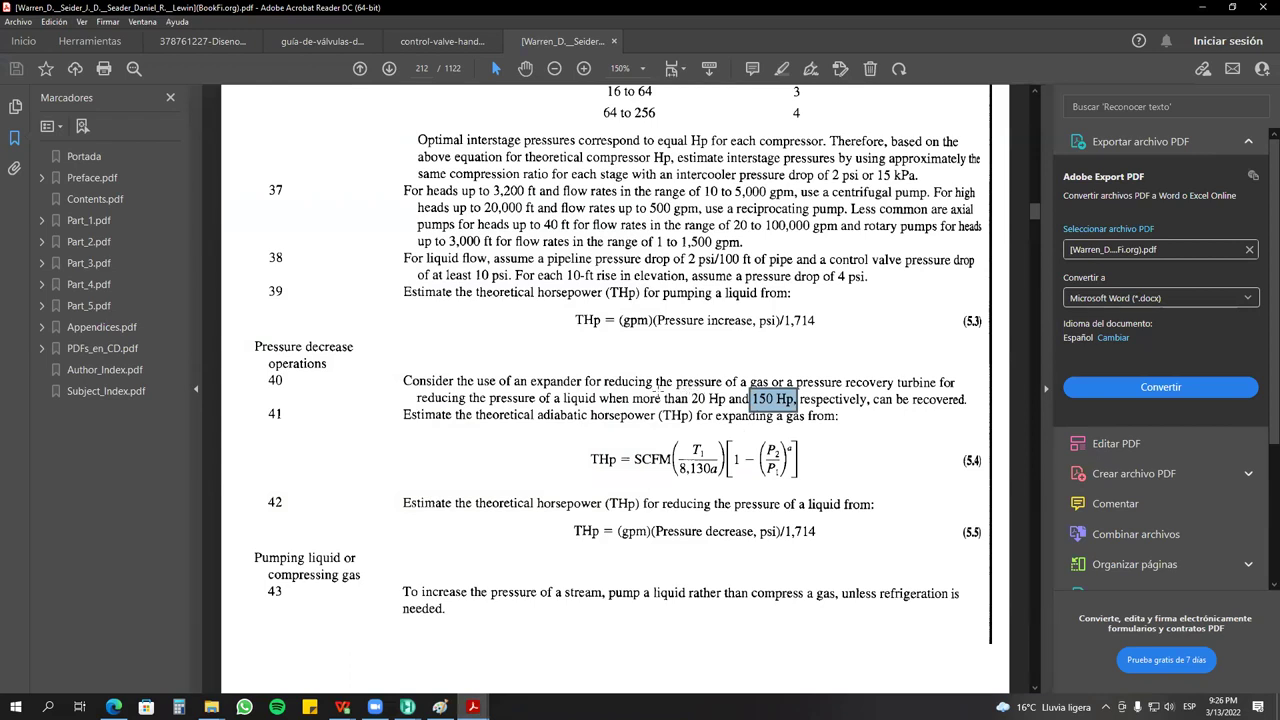
left_click_drag(634, 391, 730, 404)
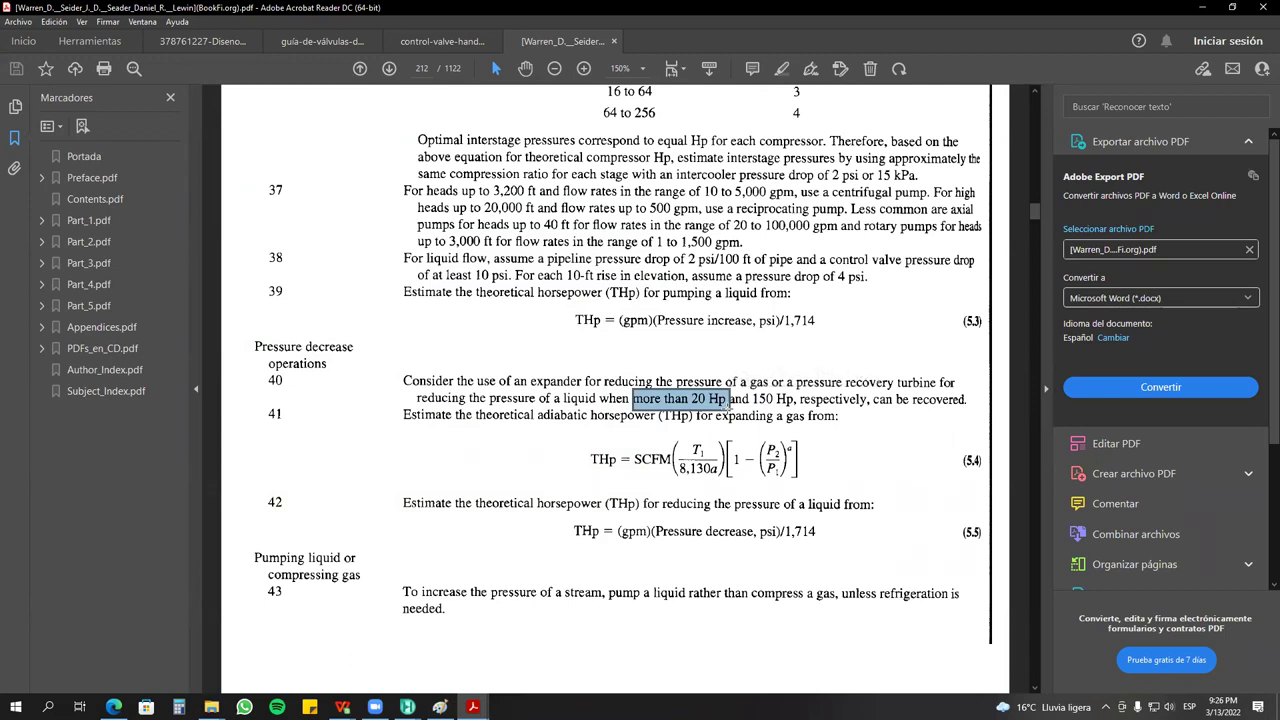
left_click(1202, 8)
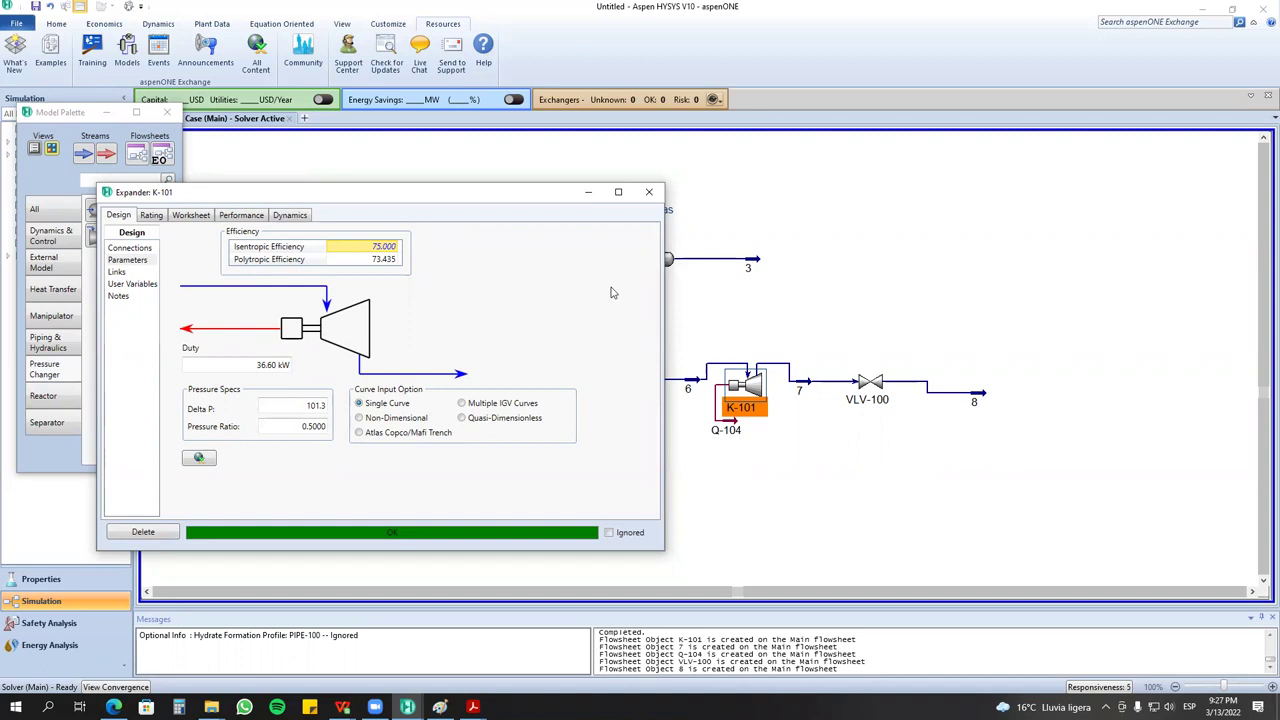
Rearrange the flowsheet around expander K-101, placing energy stream Q-104 below it and streams 6 and 7 above it.
left_click(759, 295)
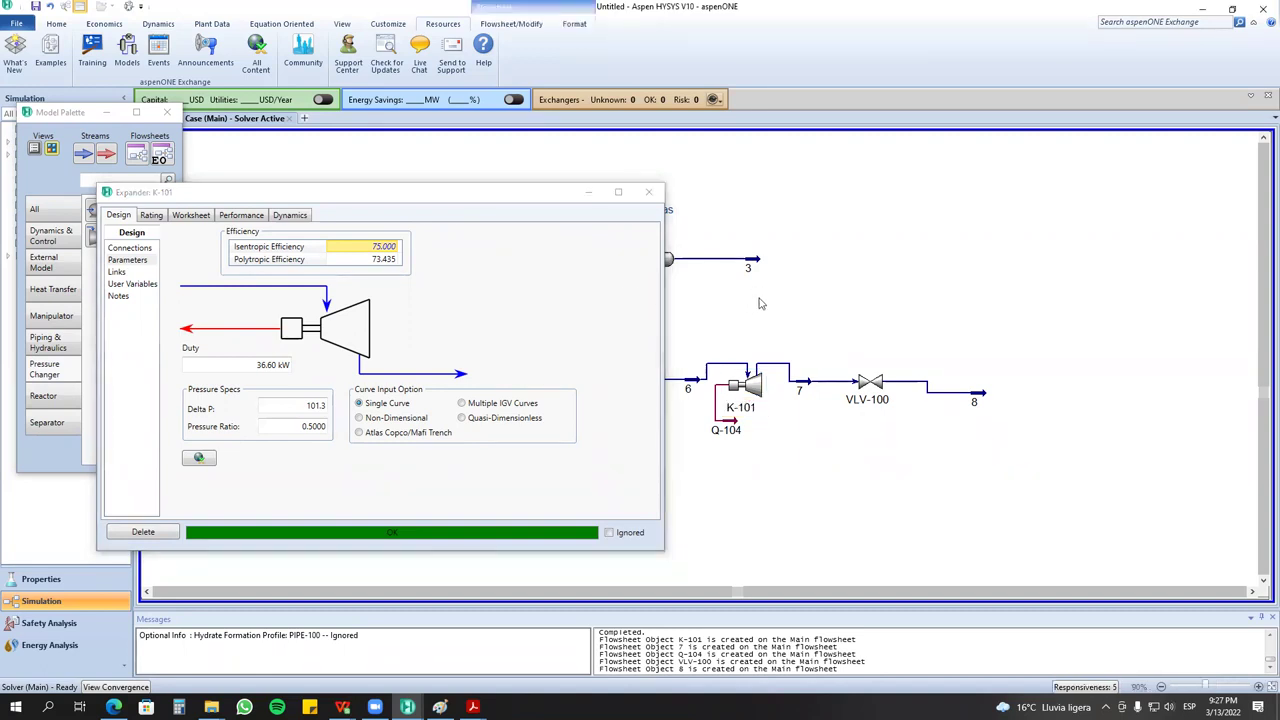
left_click(694, 387)
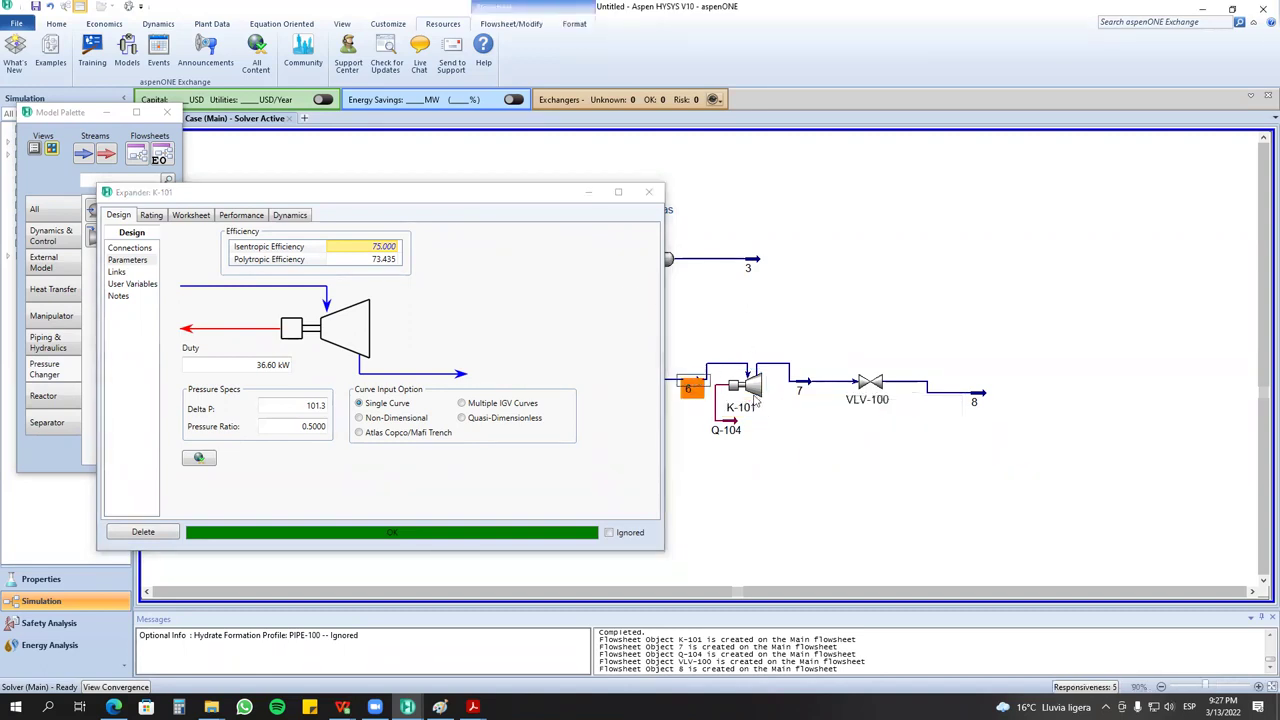
left_click_drag(733, 424, 731, 456)
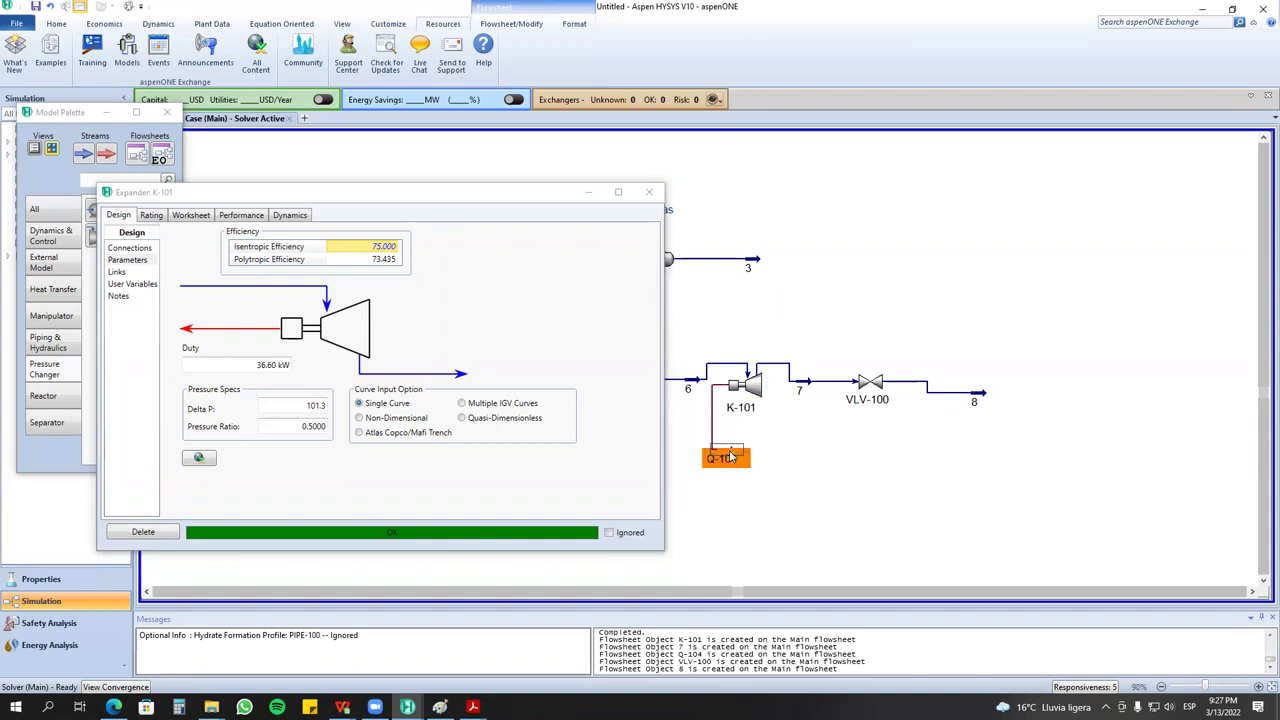
left_click_drag(694, 388, 695, 370)
left_click_drag(797, 388, 762, 397)
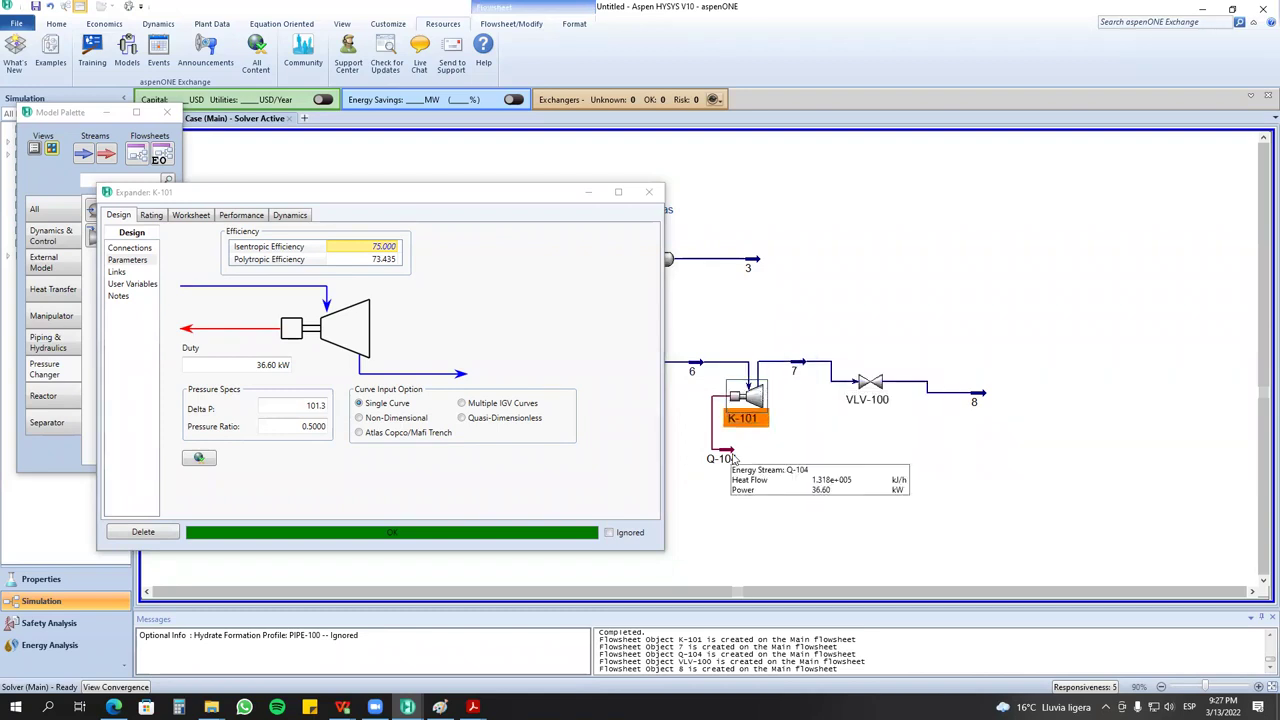
left_click_drag(731, 453, 739, 458)
left_click_drag(698, 372, 697, 347)
left_click_drag(797, 370, 783, 341)
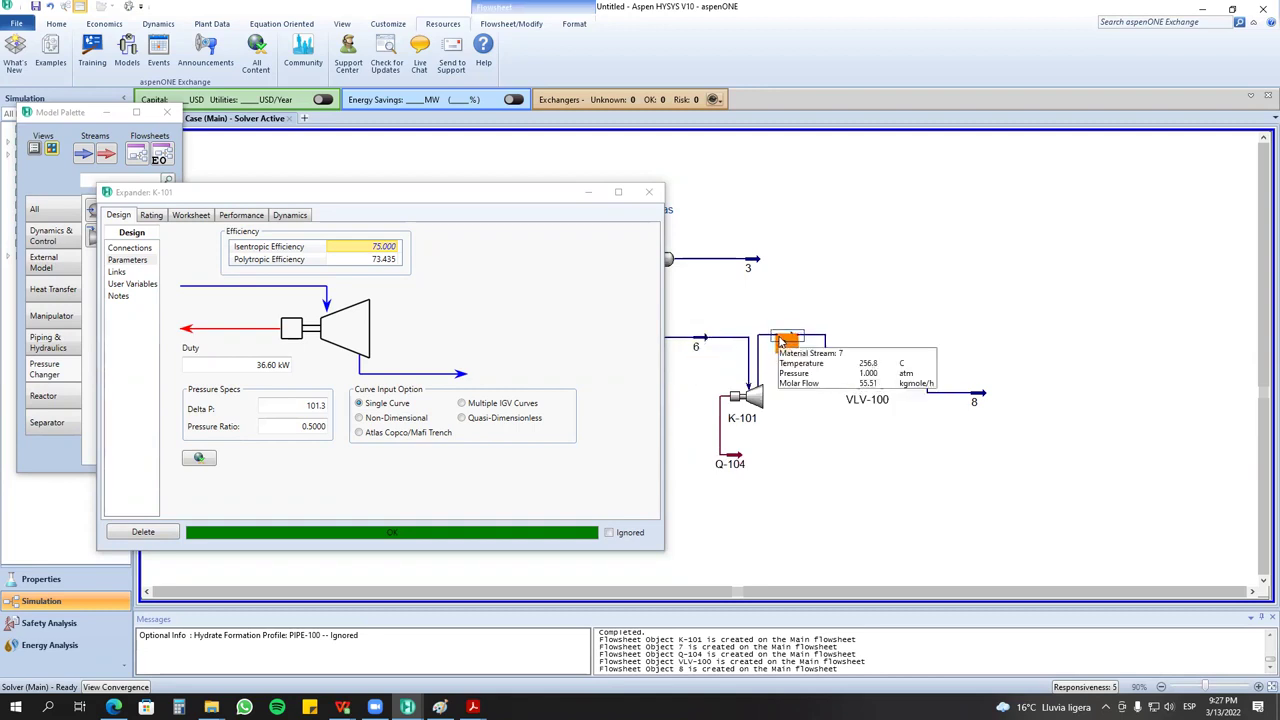
Check expander K-101's duty in horsepower, compare the expander with valve VLV-100 on the flowsheet, and close the expander's window.
mouse_move(256, 364)
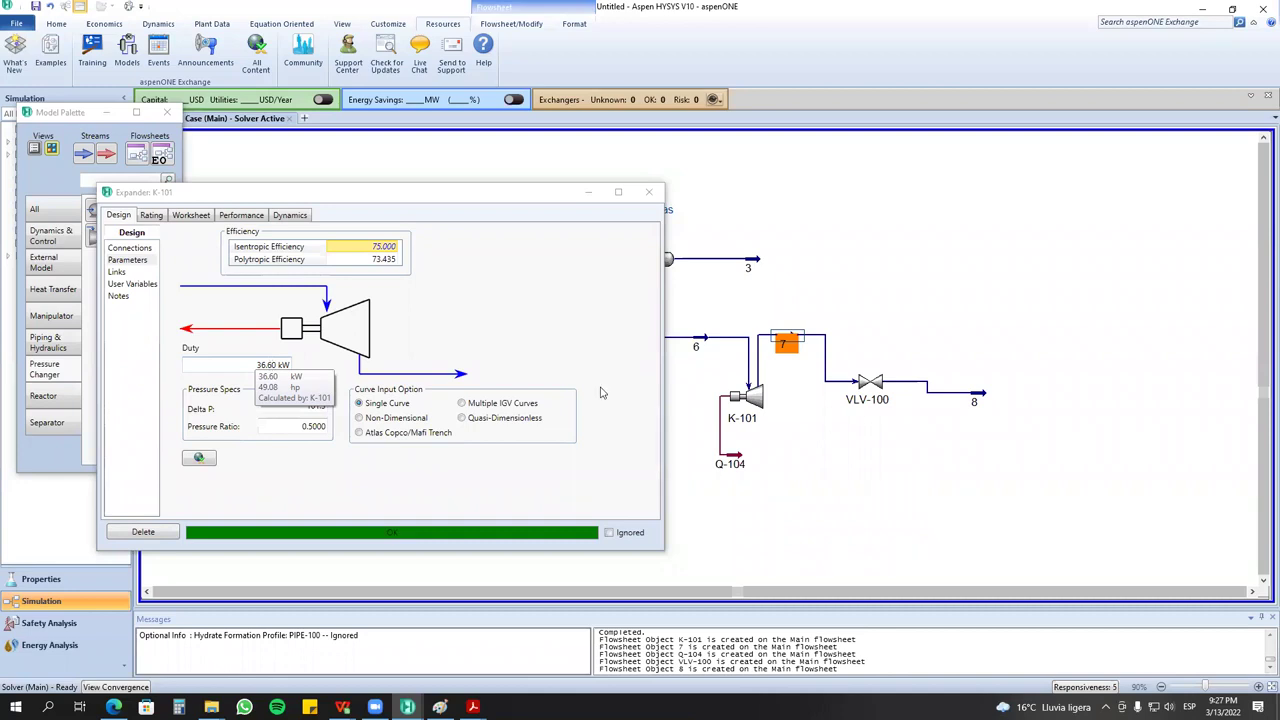
left_click_drag(698, 371, 803, 497)
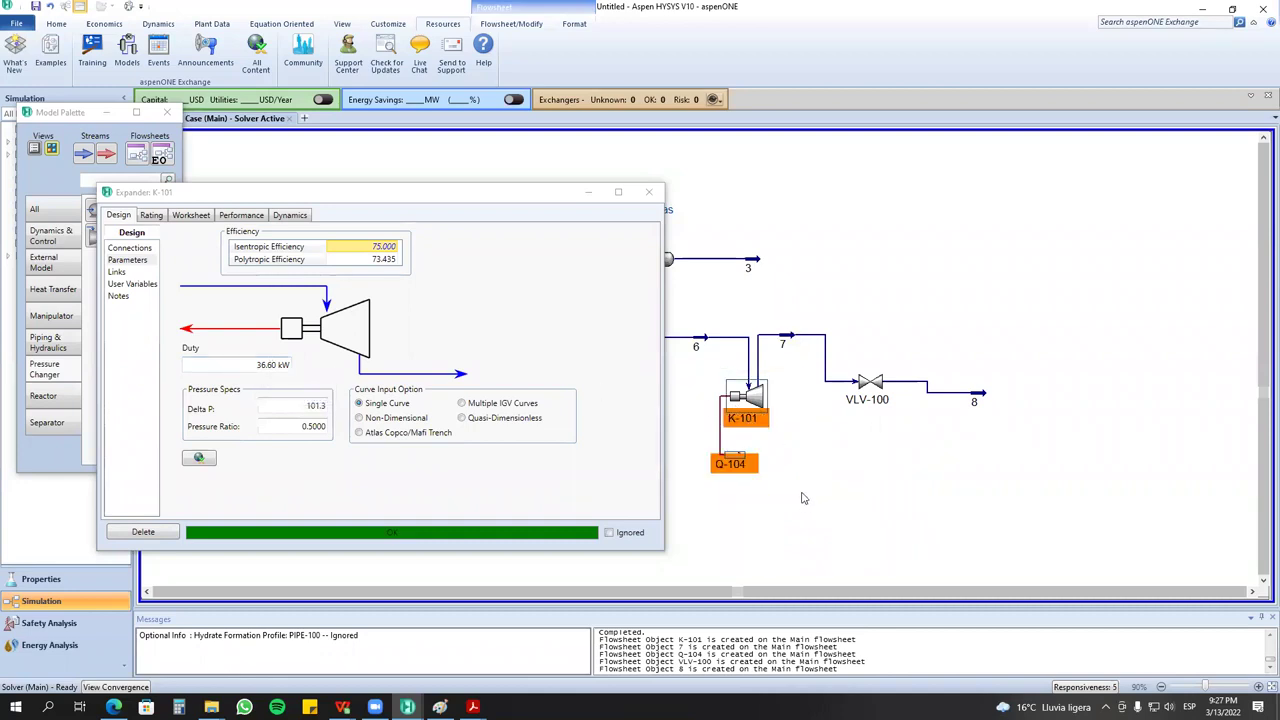
left_click_drag(847, 365, 911, 433)
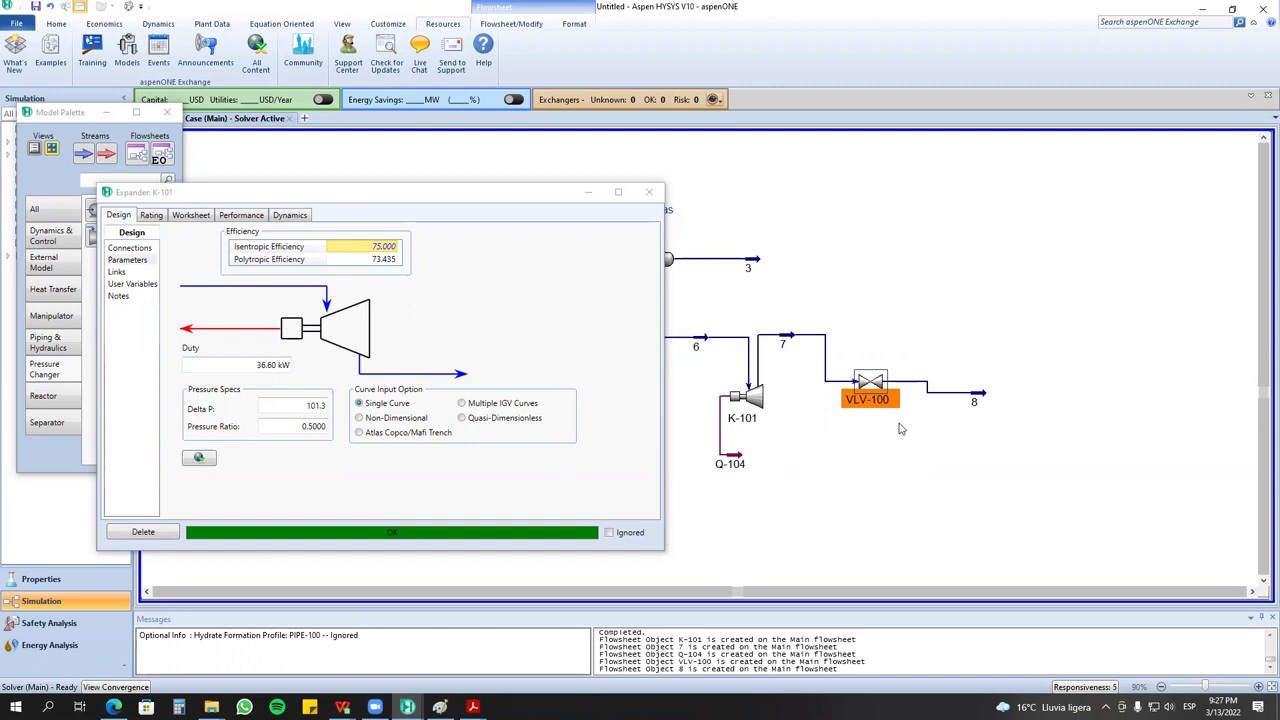
left_click(550, 186)
left_click_drag(550, 186, 551, 111)
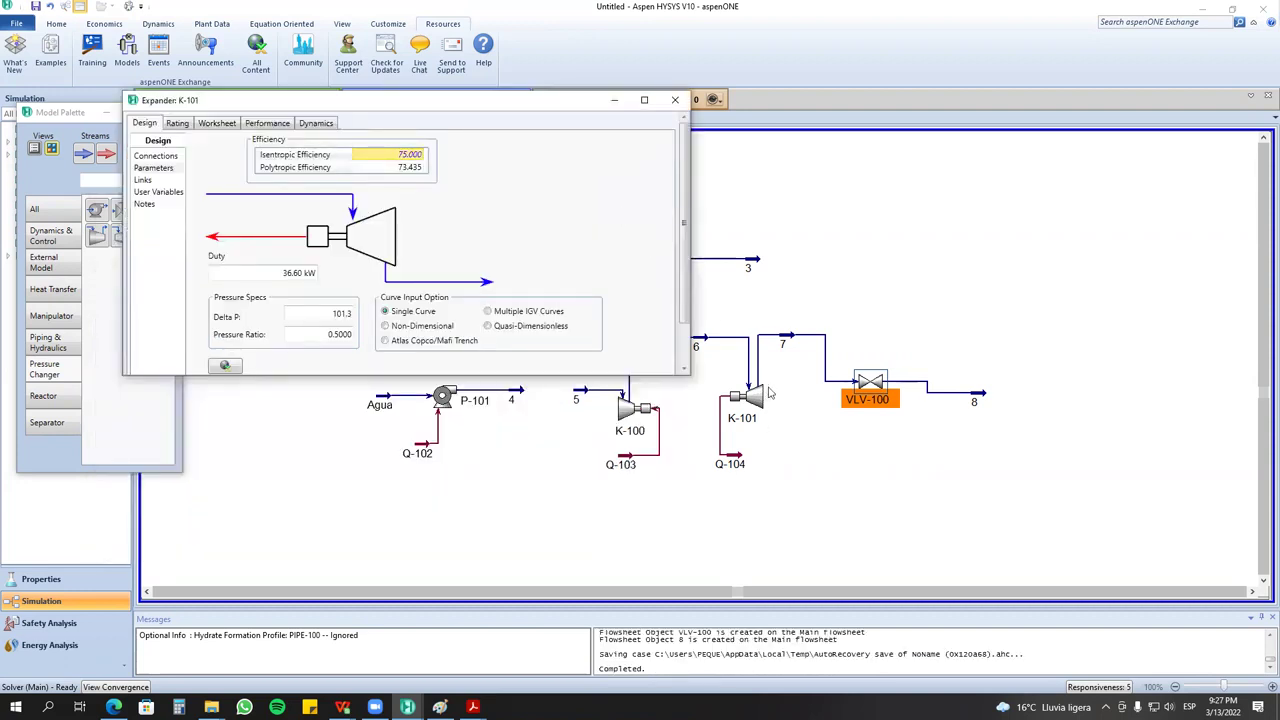
left_click(675, 100)
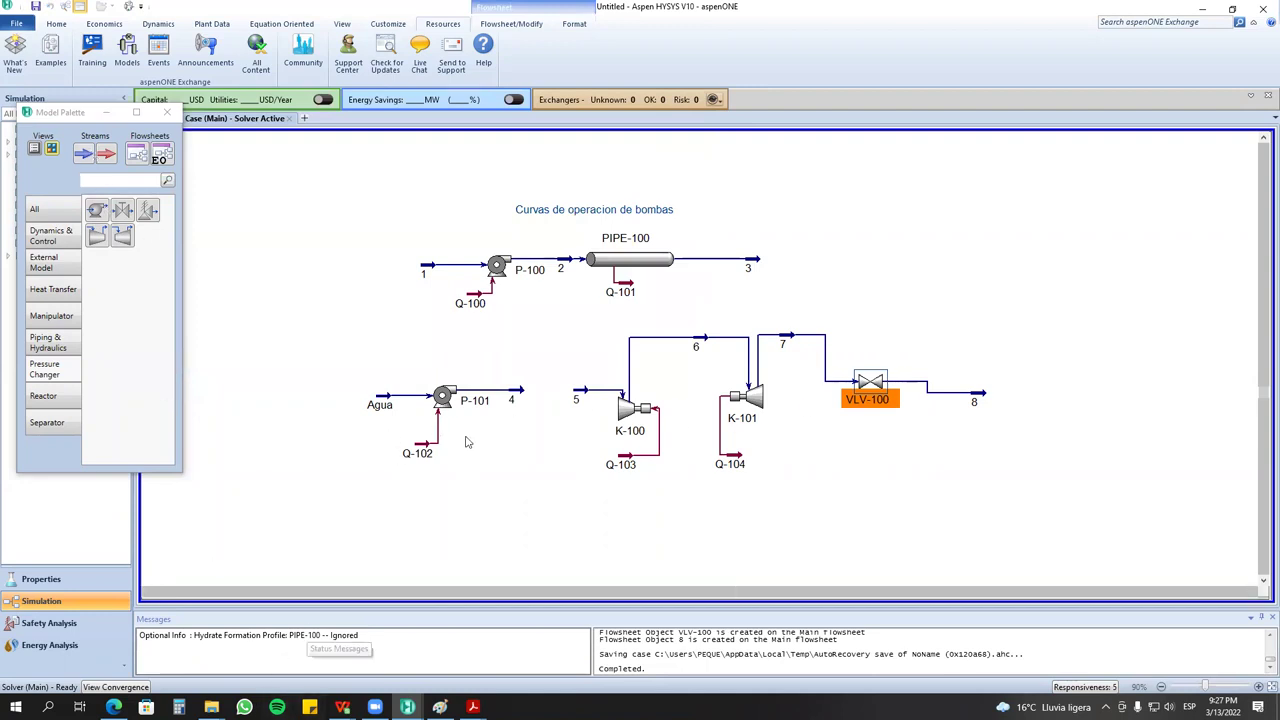
Duplicate pump P-101 together with its streams Agua, 4 and Q-102 on the flowsheet.
mouse_move(419, 449)
left_click_drag(271, 323, 543, 492)
right_click(396, 402)
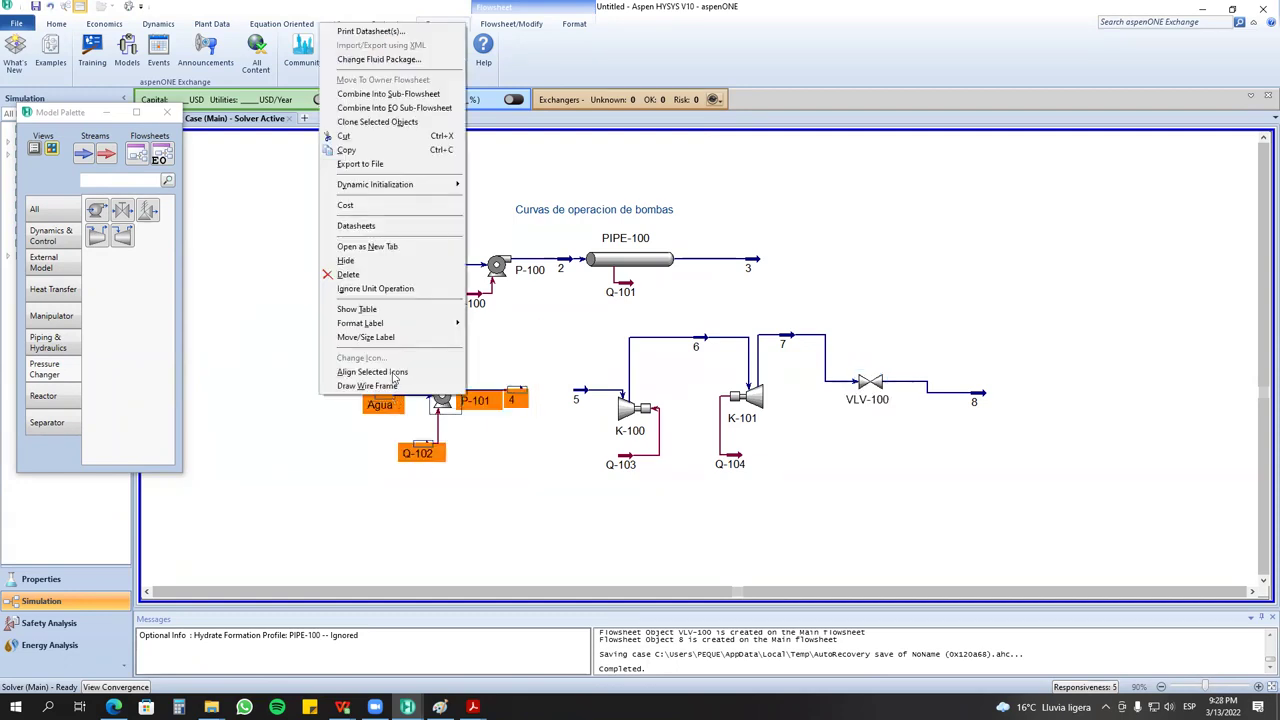
left_click(390, 151)
left_click(373, 503)
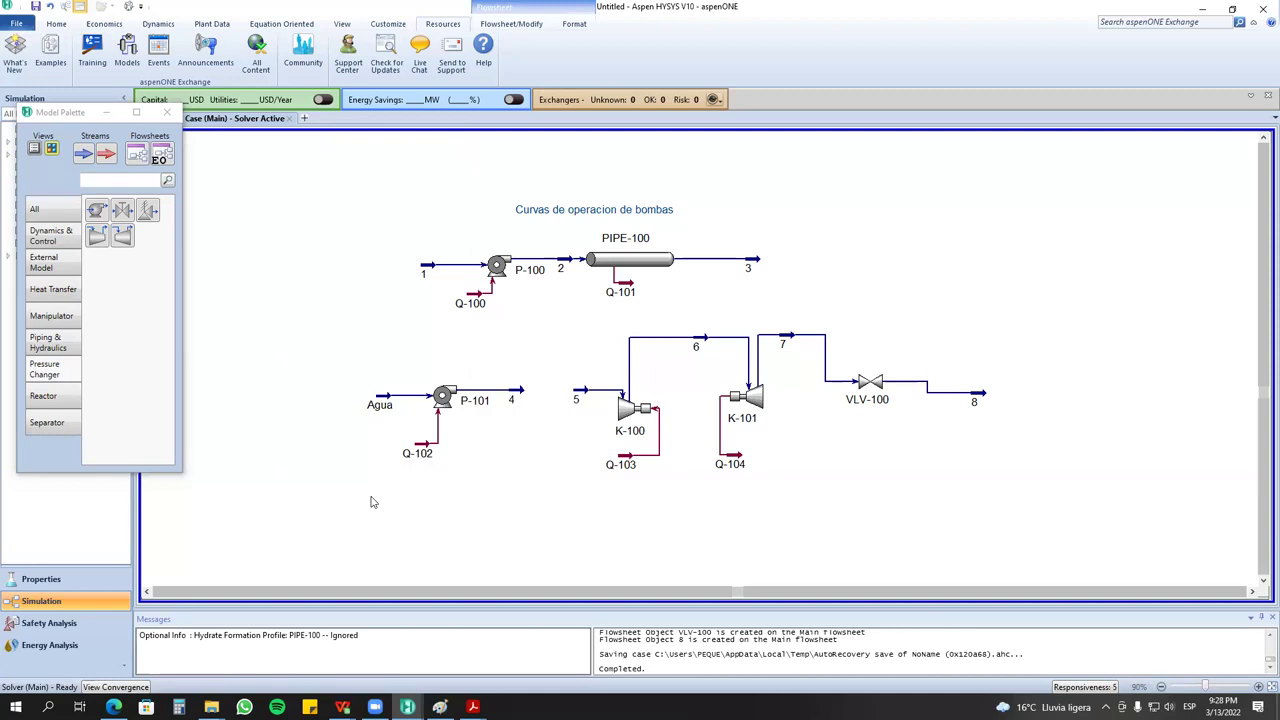
right_click(373, 503)
left_click(373, 370)
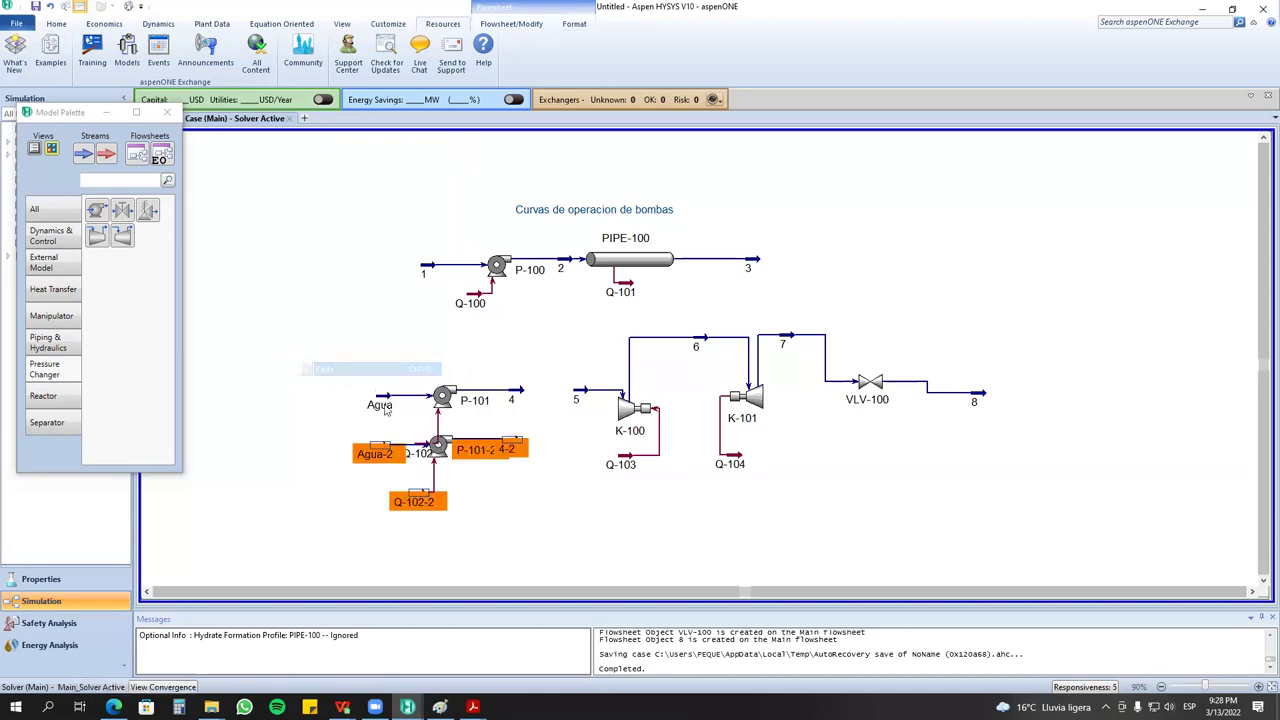
Place the duplicated pump P-101-2 and its streams below the original pump, spacing outlet 4-2 away from the pump.
left_click(537, 573)
left_click_drag(438, 449, 451, 491)
left_click(485, 548)
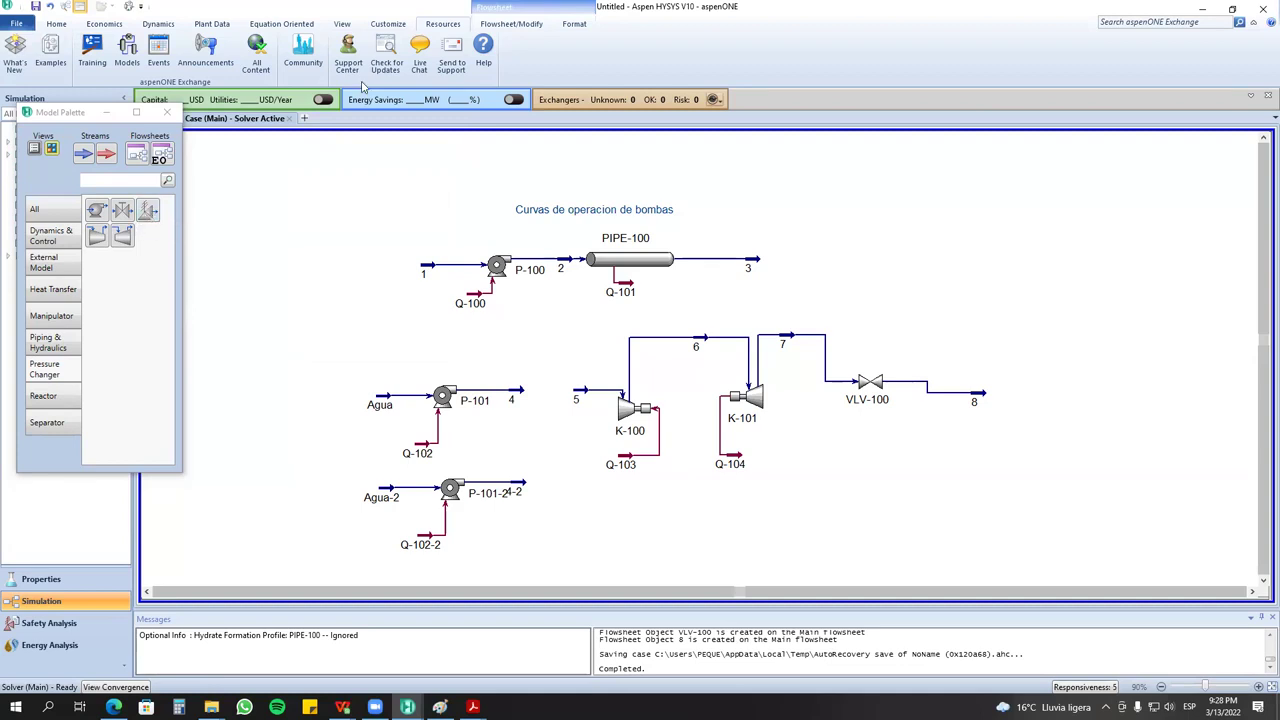
left_click(69, 27)
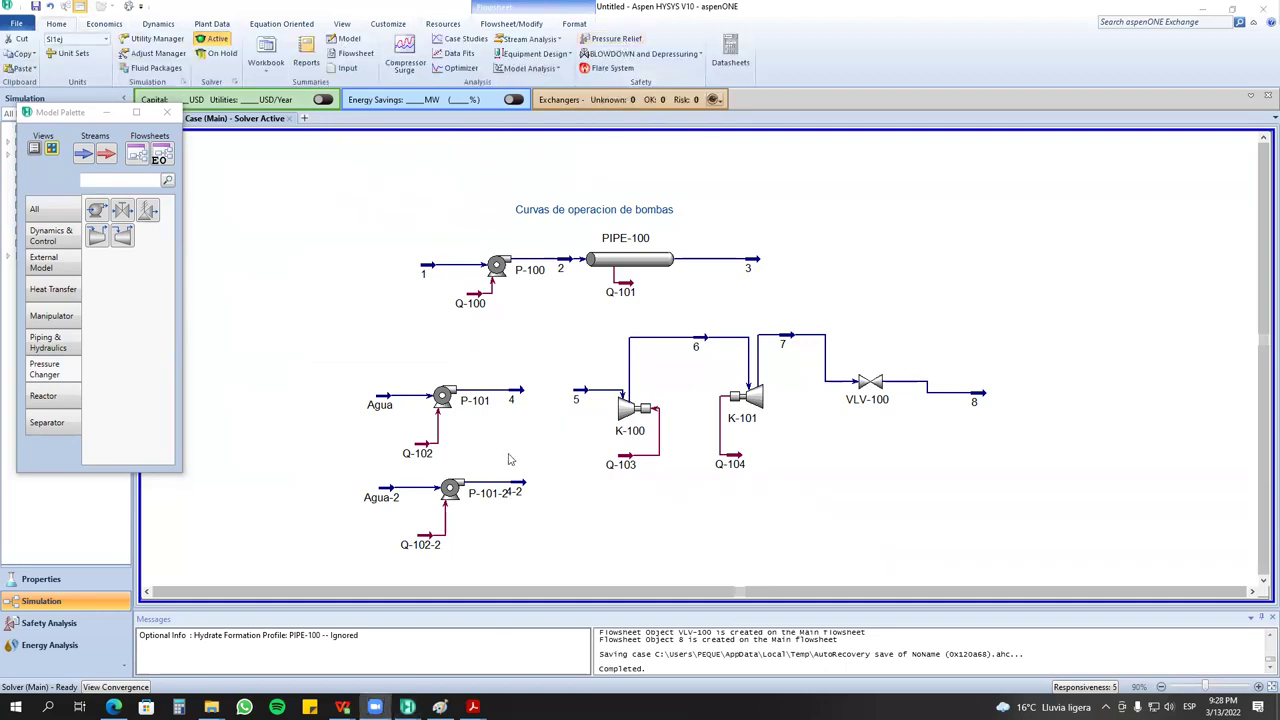
left_click_drag(362, 473, 558, 566)
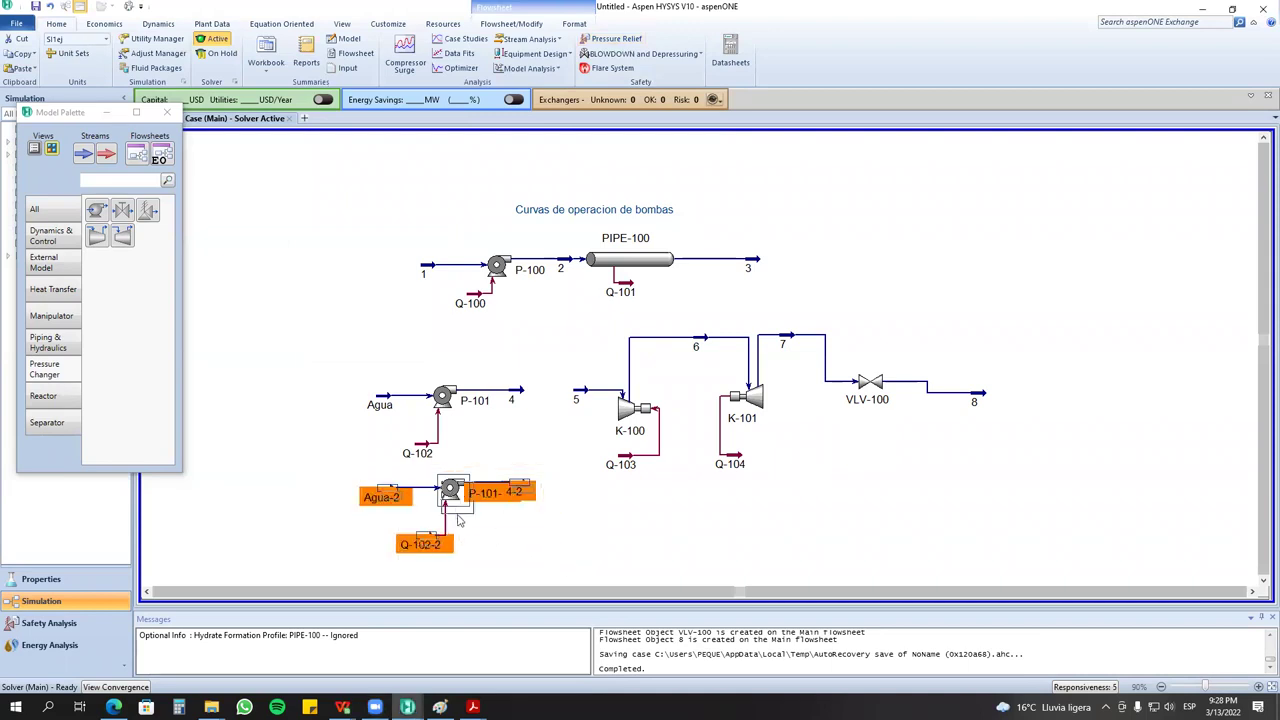
left_click_drag(451, 523, 451, 549)
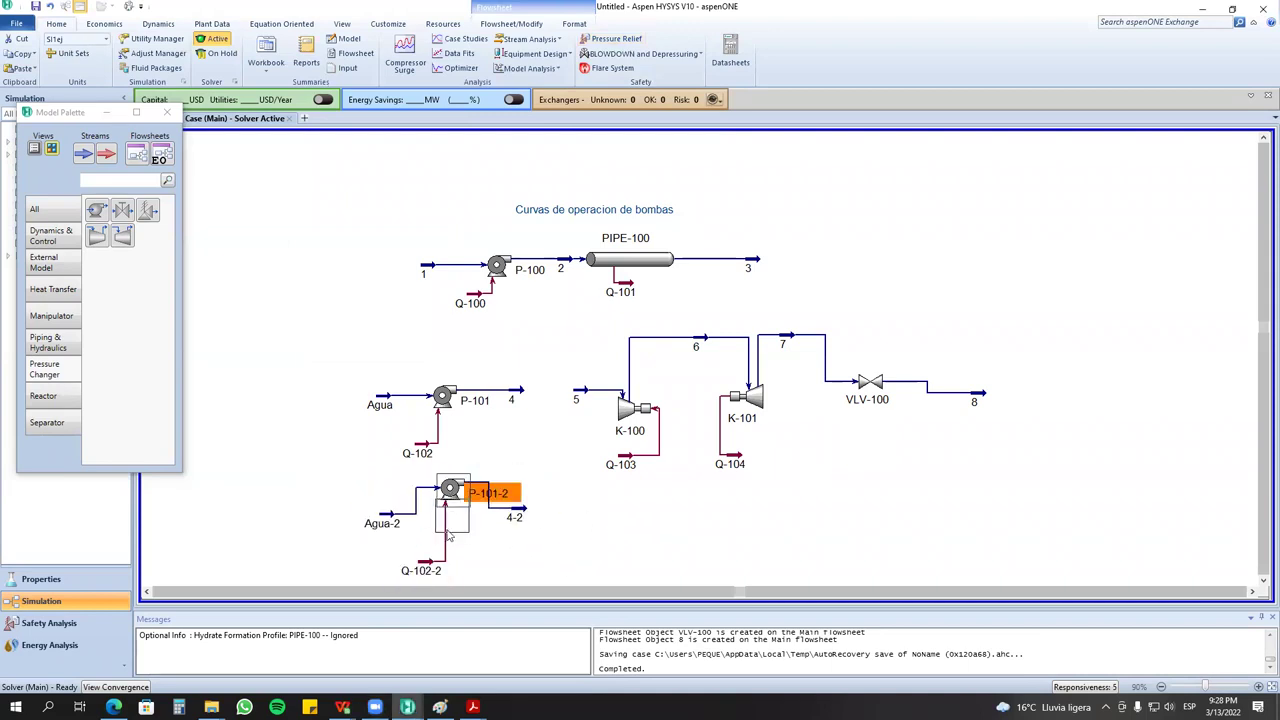
left_click_drag(522, 512, 566, 514)
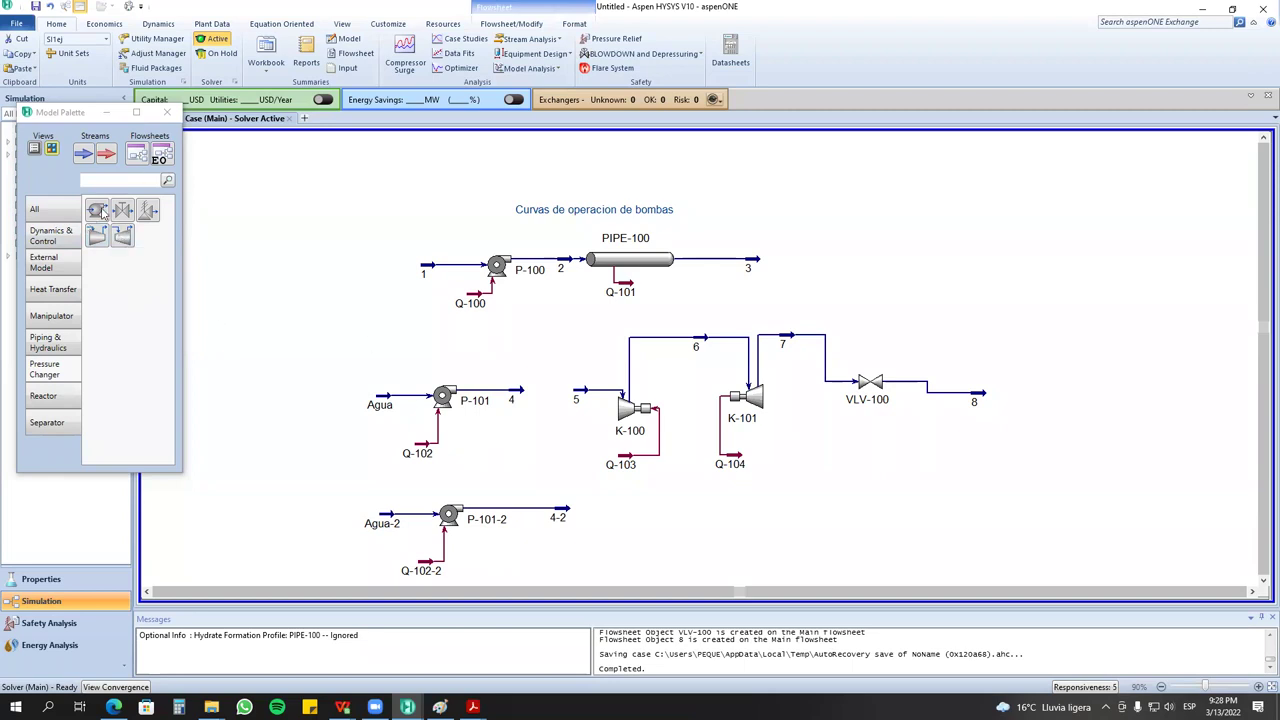
Review the worksheet conditions of inlet stream Agua-2 and outlet stream 4-2, closing each window.
mouse_move(450, 516)
double_click(383, 523)
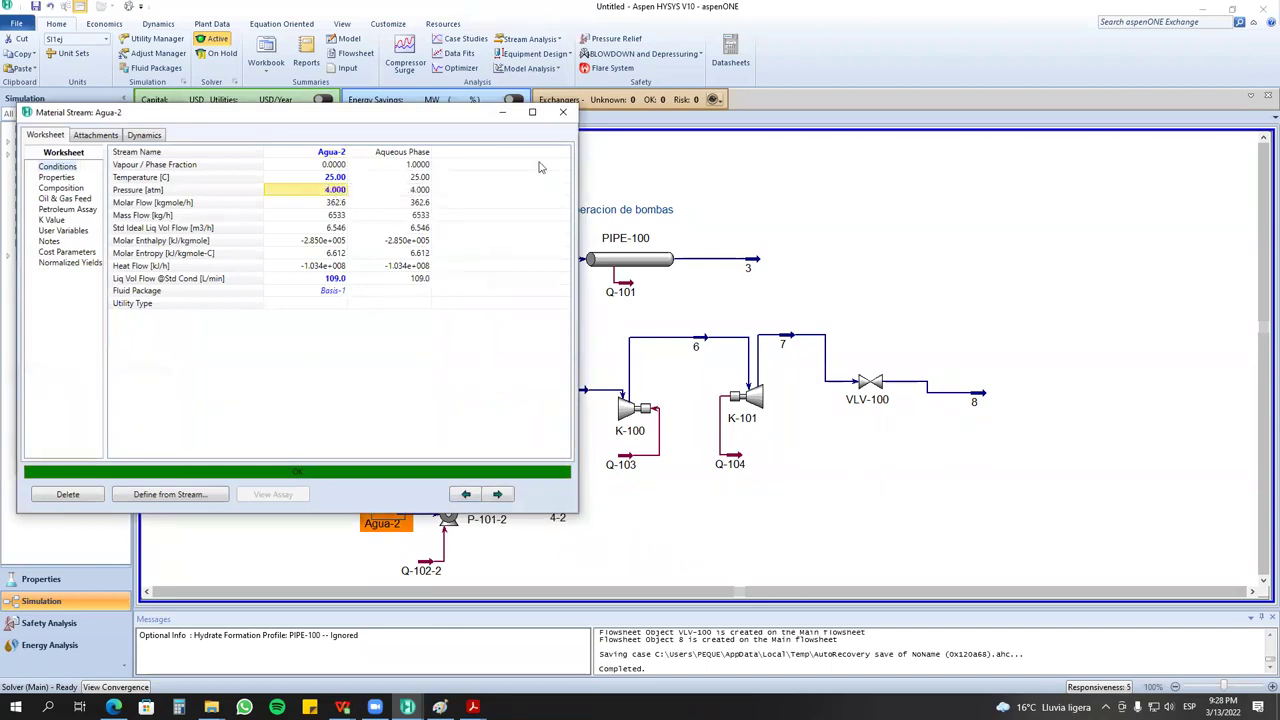
left_click(563, 111)
double_click(563, 514)
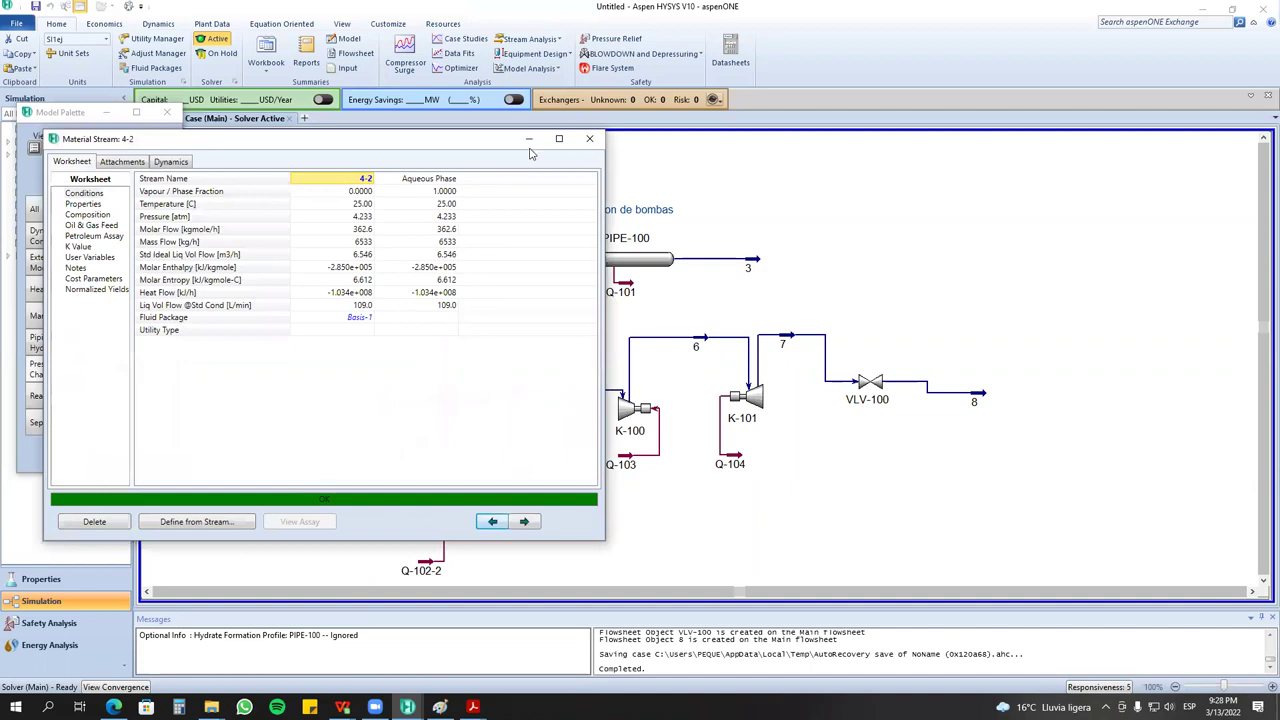
left_click_drag(488, 139, 363, 180)
left_click(466, 181)
Disable the characteristic curves of pump P-101-2 and set its adiabatic efficiency to 75%.
double_click(452, 518)
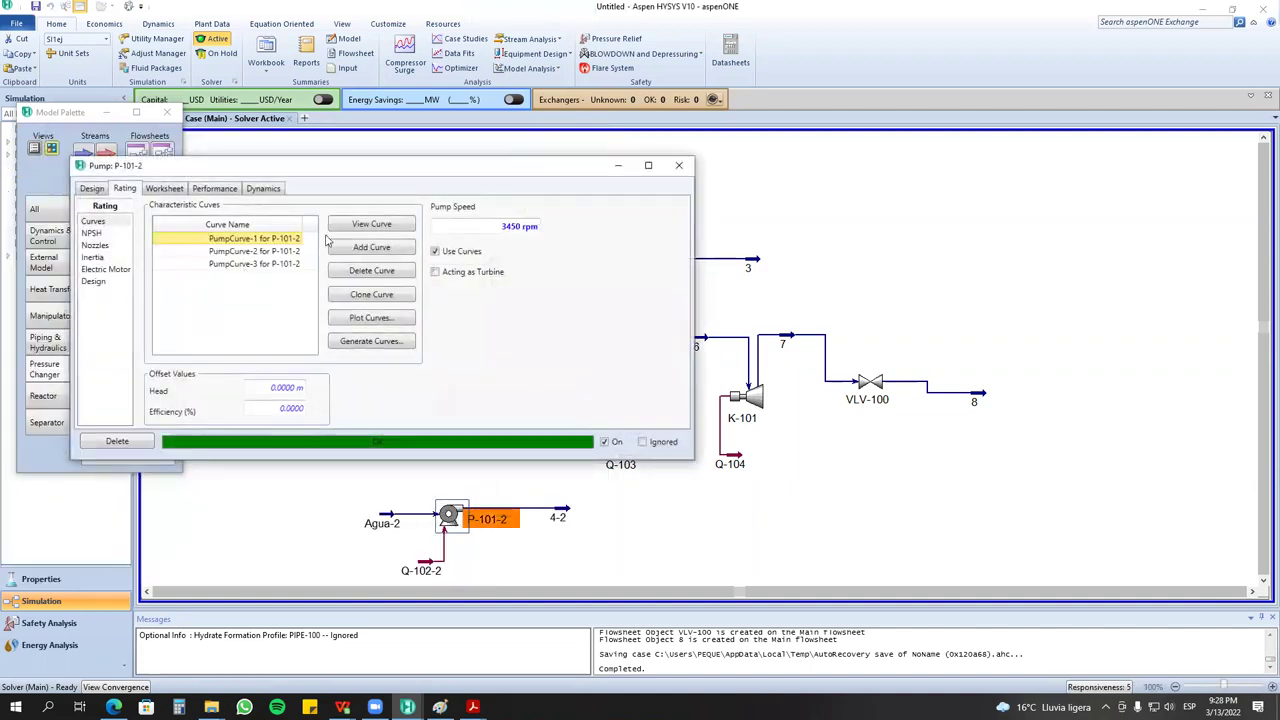
left_click(435, 251)
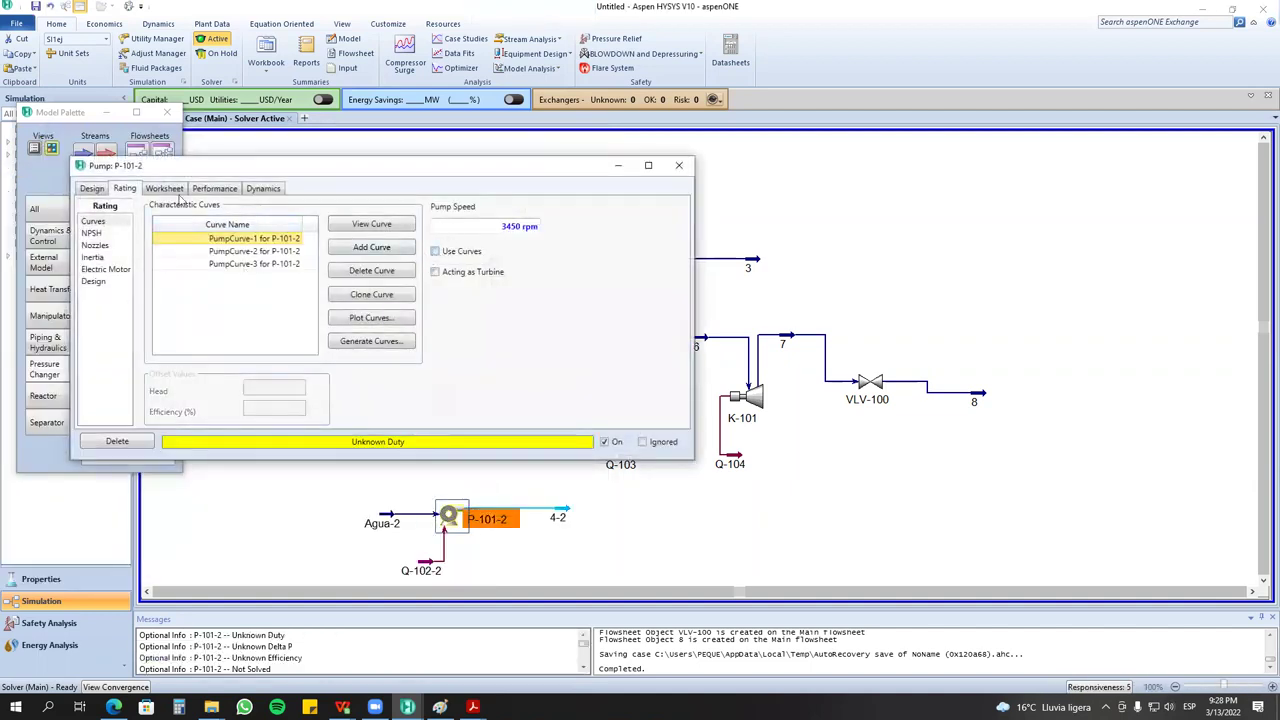
left_click(91, 188)
left_click(103, 233)
left_click(369, 256)
type("75")
key("Return")
left_click(679, 165)
Set the pressure of outlet stream 4-2 to 2 atm and close the stream.
left_click(562, 515)
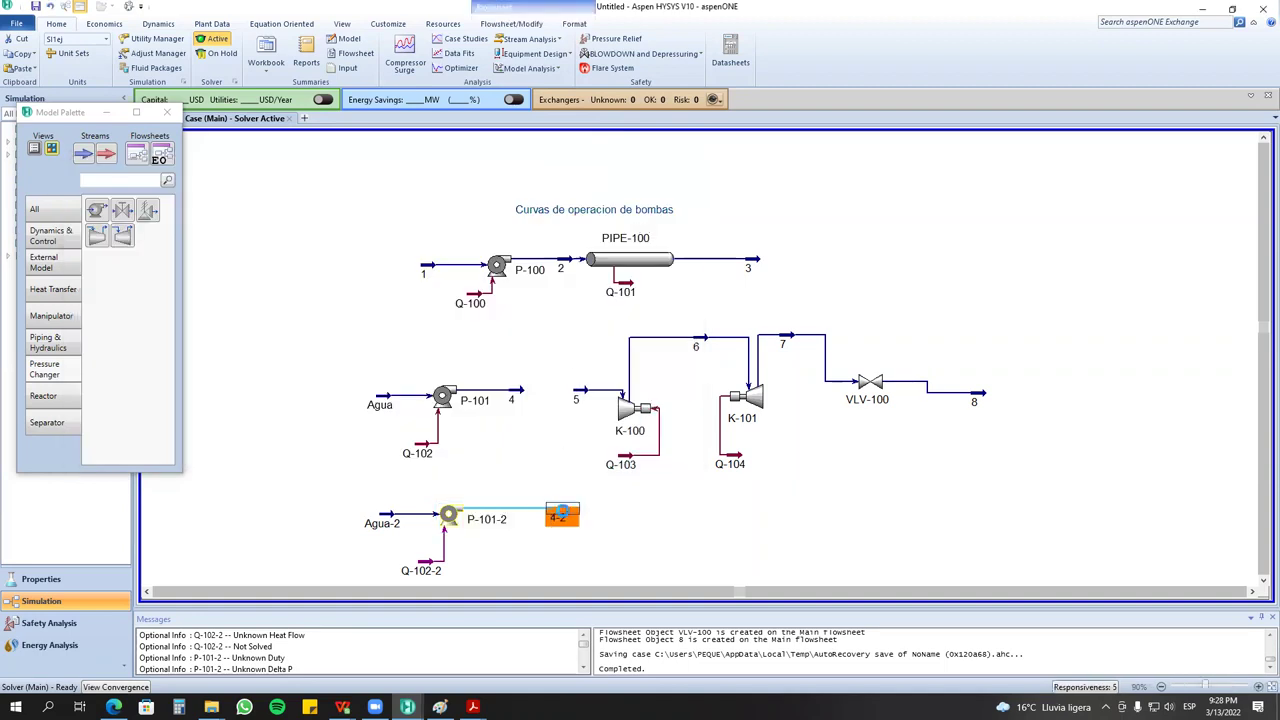
double_click(562, 515)
left_click(400, 272)
type("2")
key("Return")
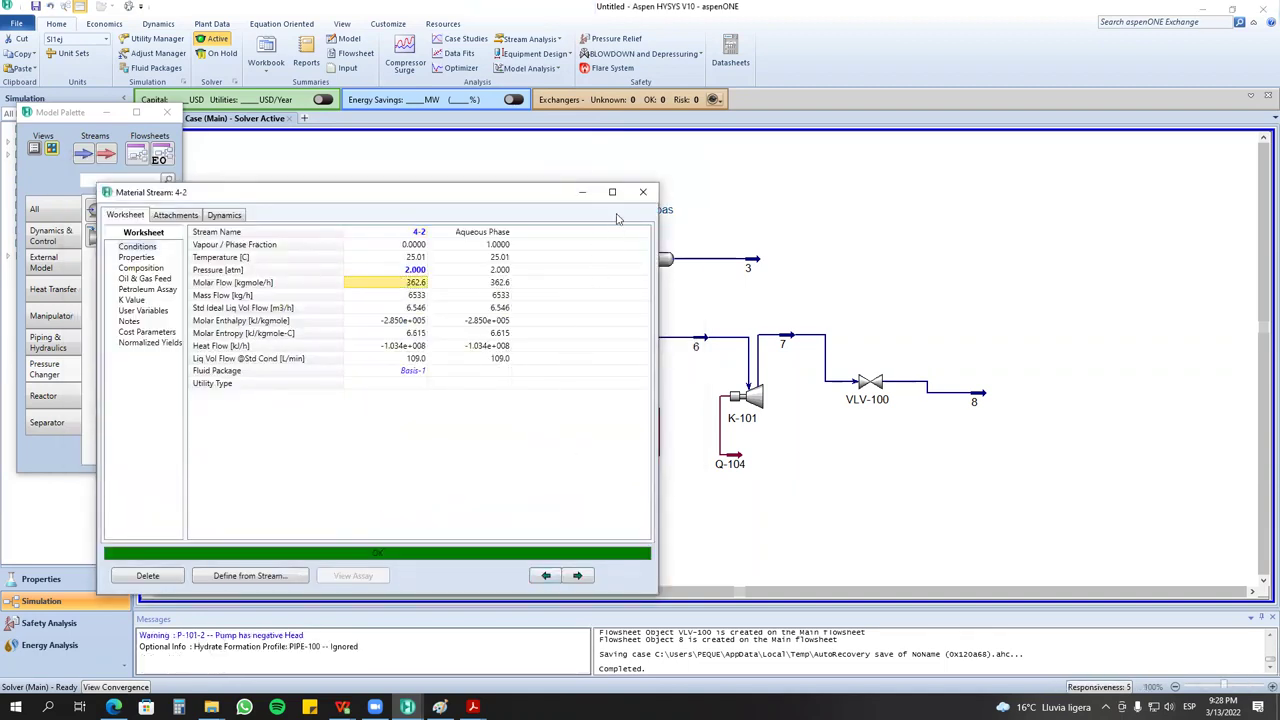
left_click(643, 192)
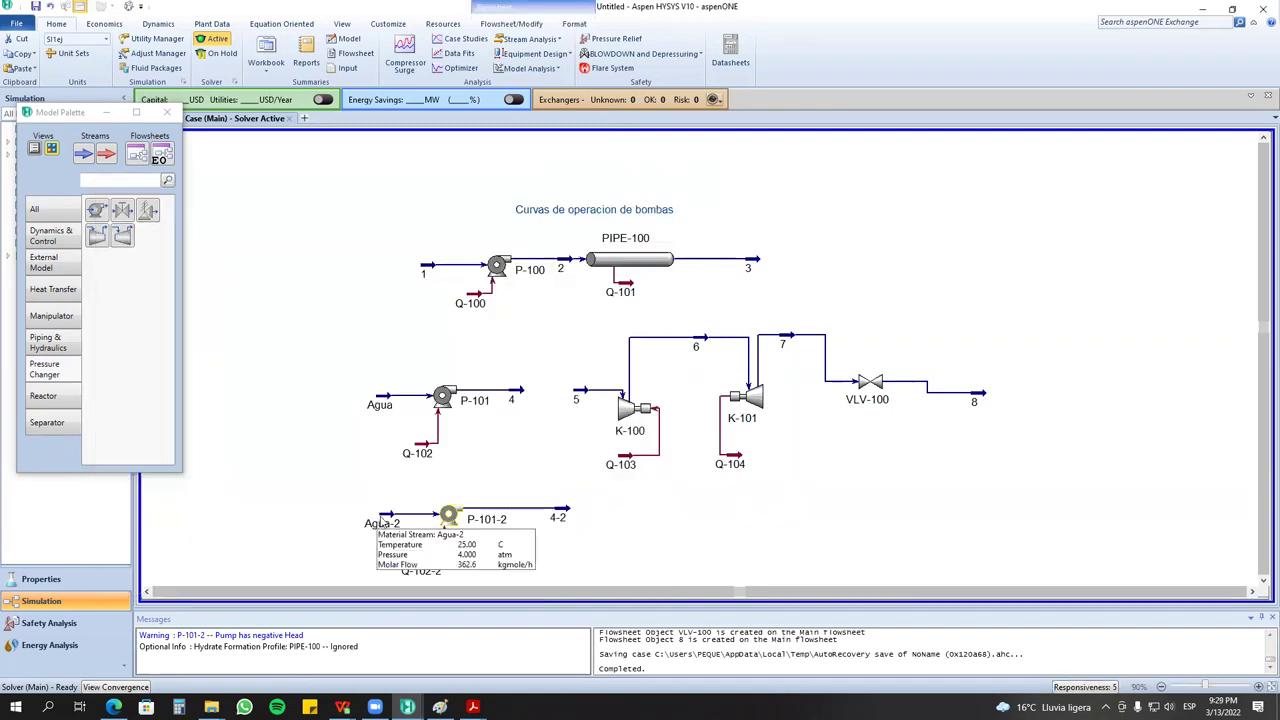
Check the heat flow of energy stream Q-102-2 and move stream 4-2 slightly up and closer to the pump.
mouse_move(430, 568)
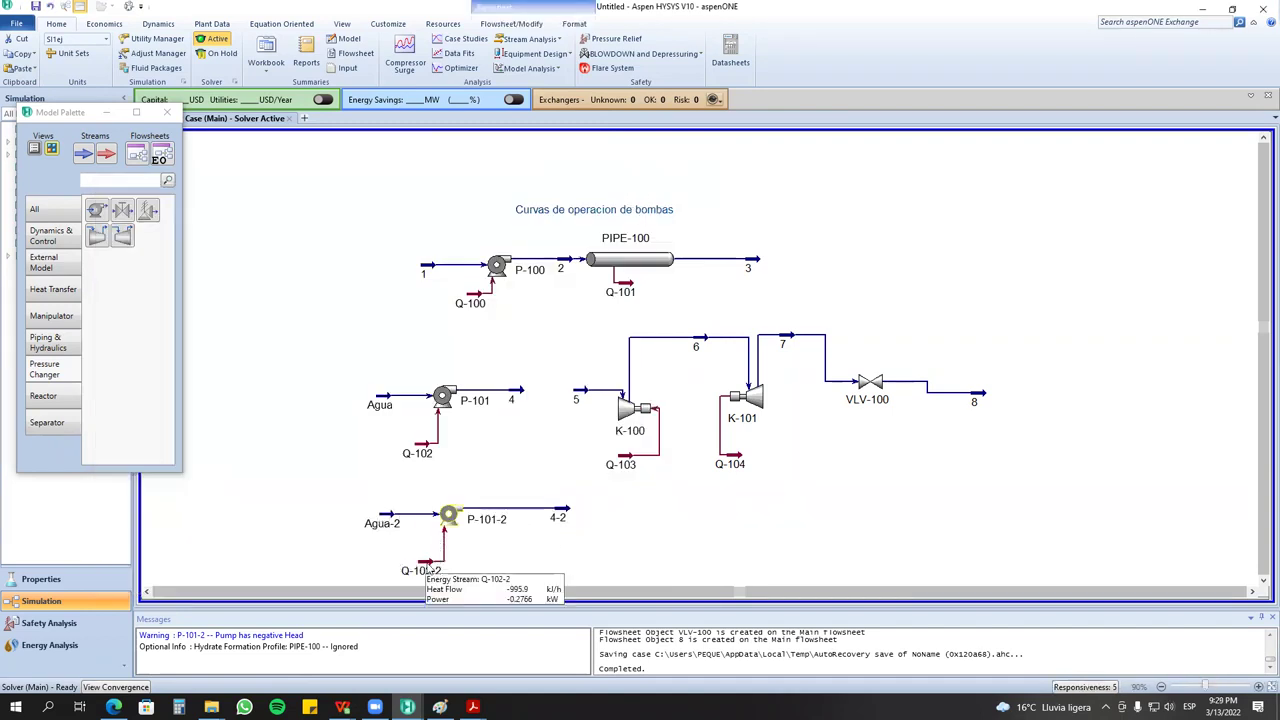
double_click(430, 568)
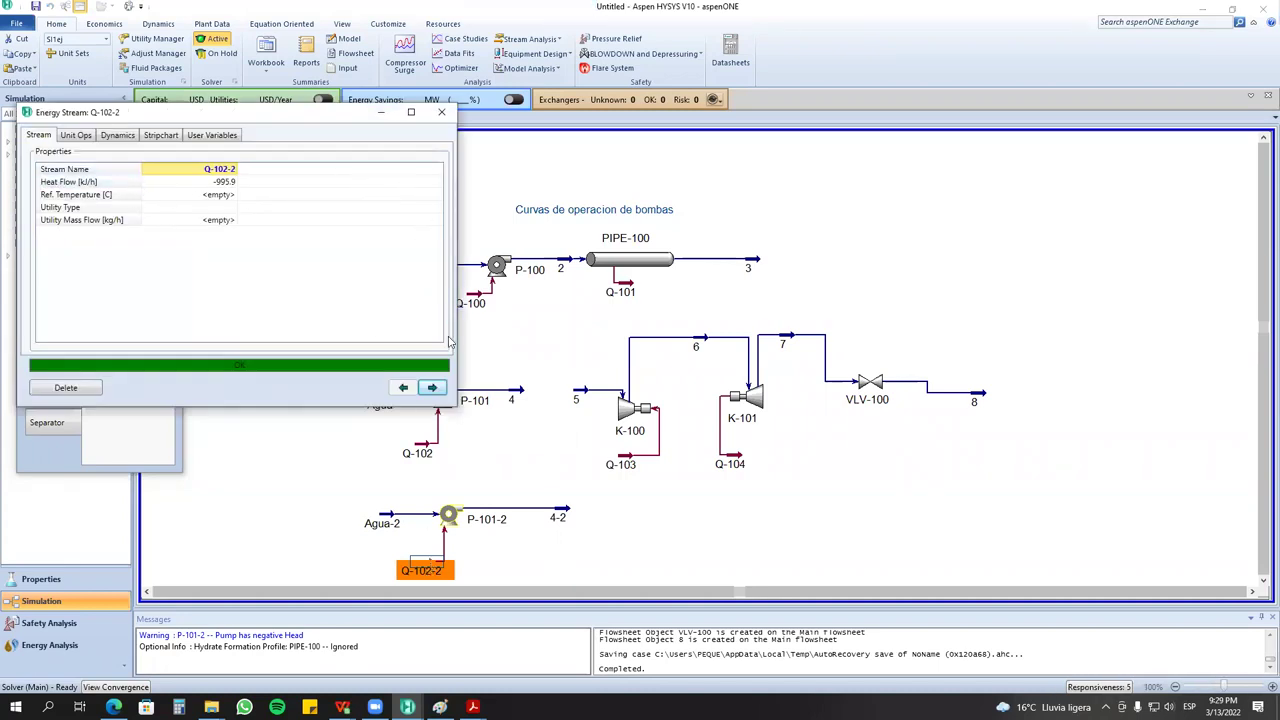
left_click(441, 111)
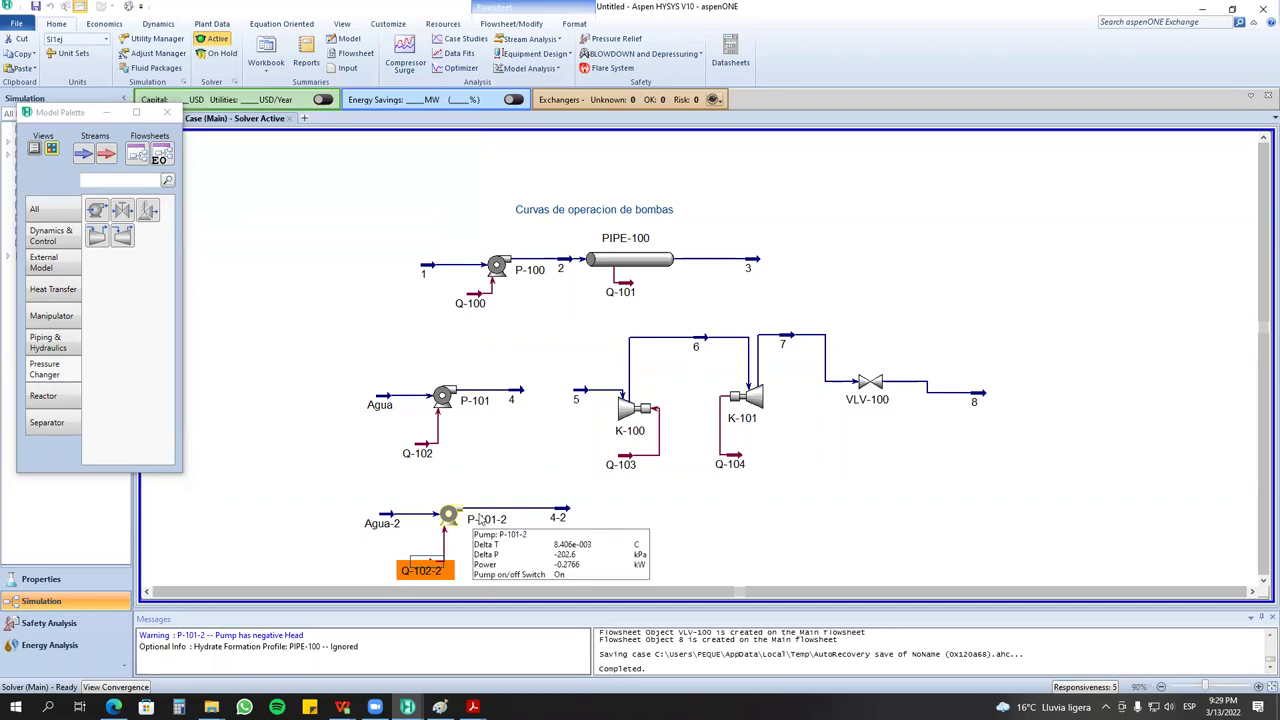
left_click(552, 509)
left_click_drag(551, 502, 543, 505)
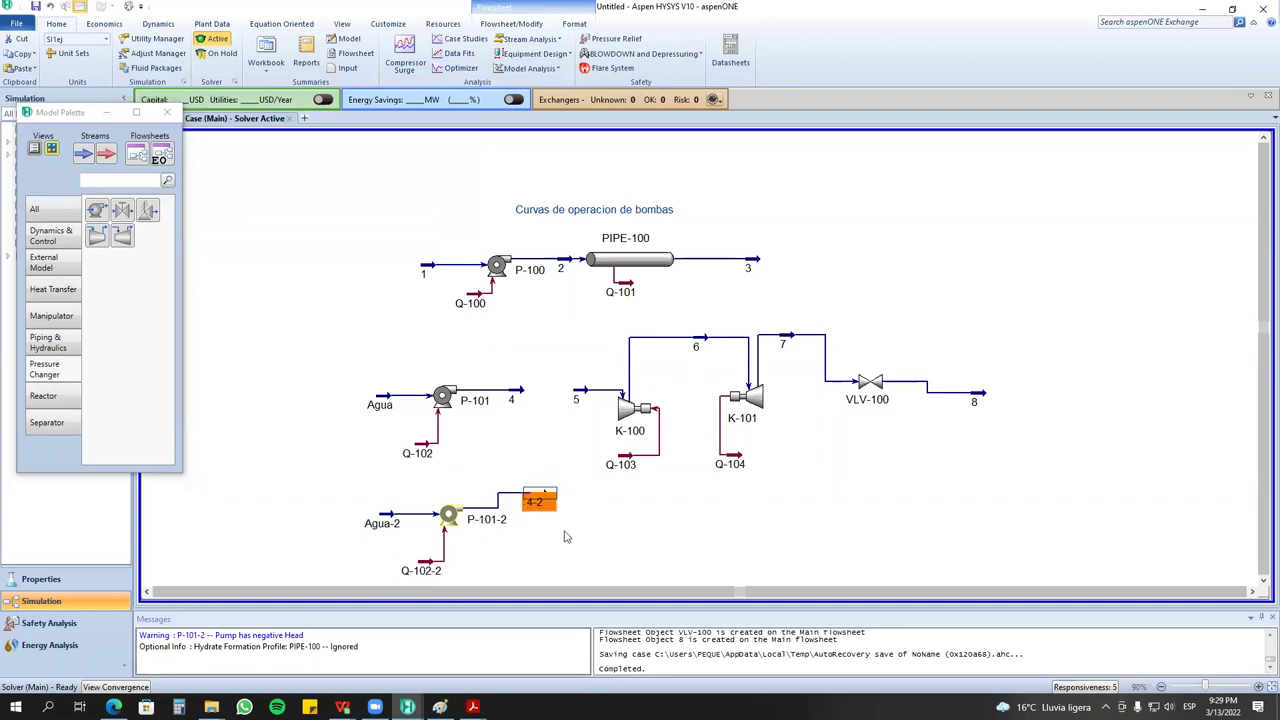
Set pump P-101-2 to act as a turbine in its rating curve options.
double_click(449, 515)
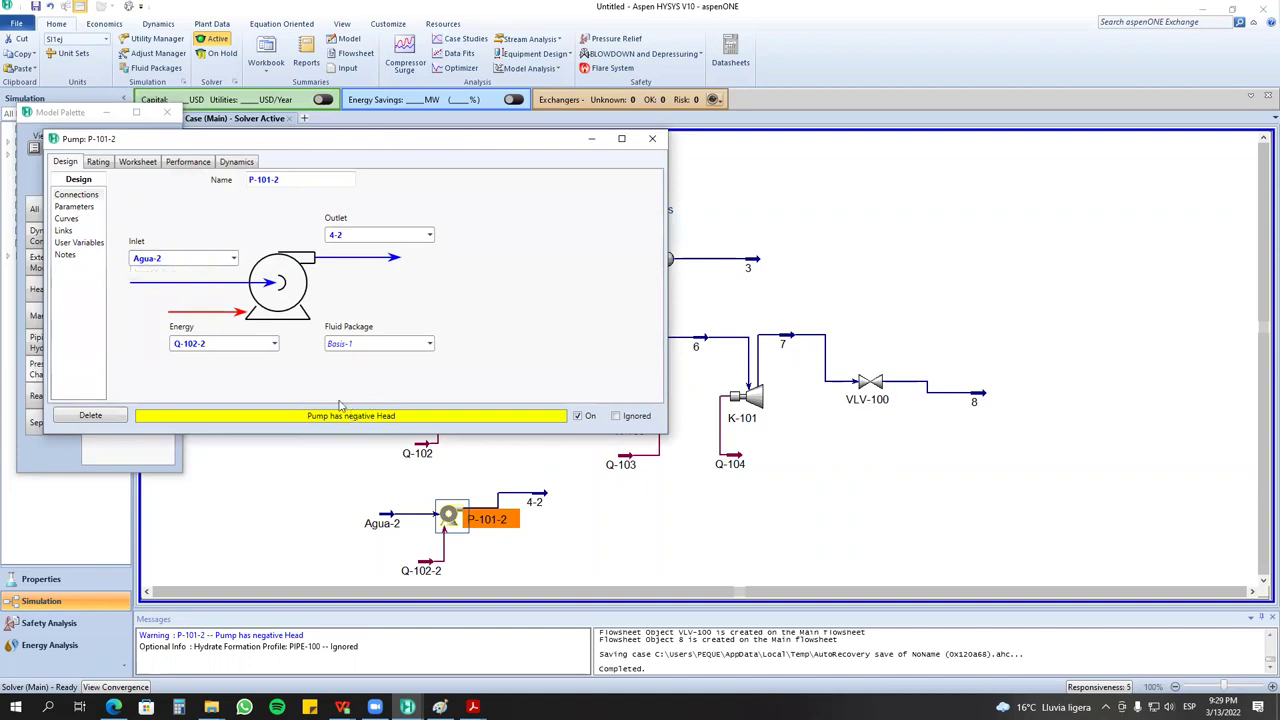
left_click(72, 207)
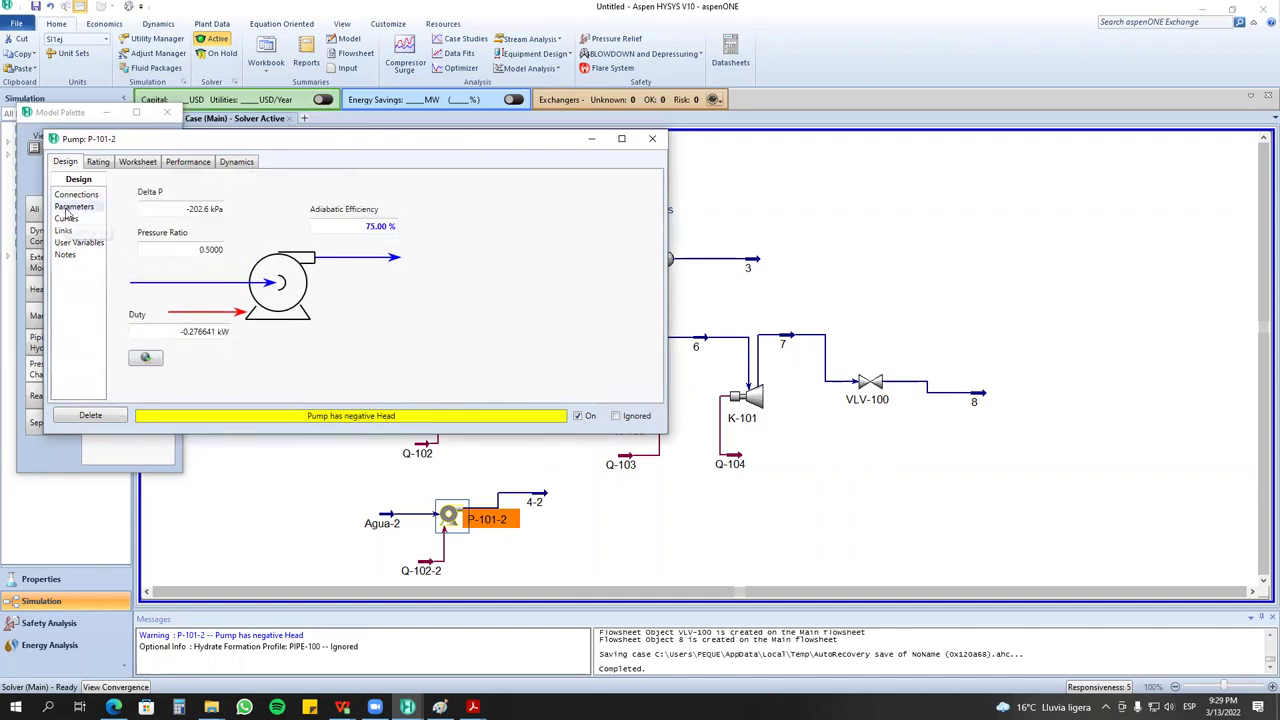
left_click(97, 166)
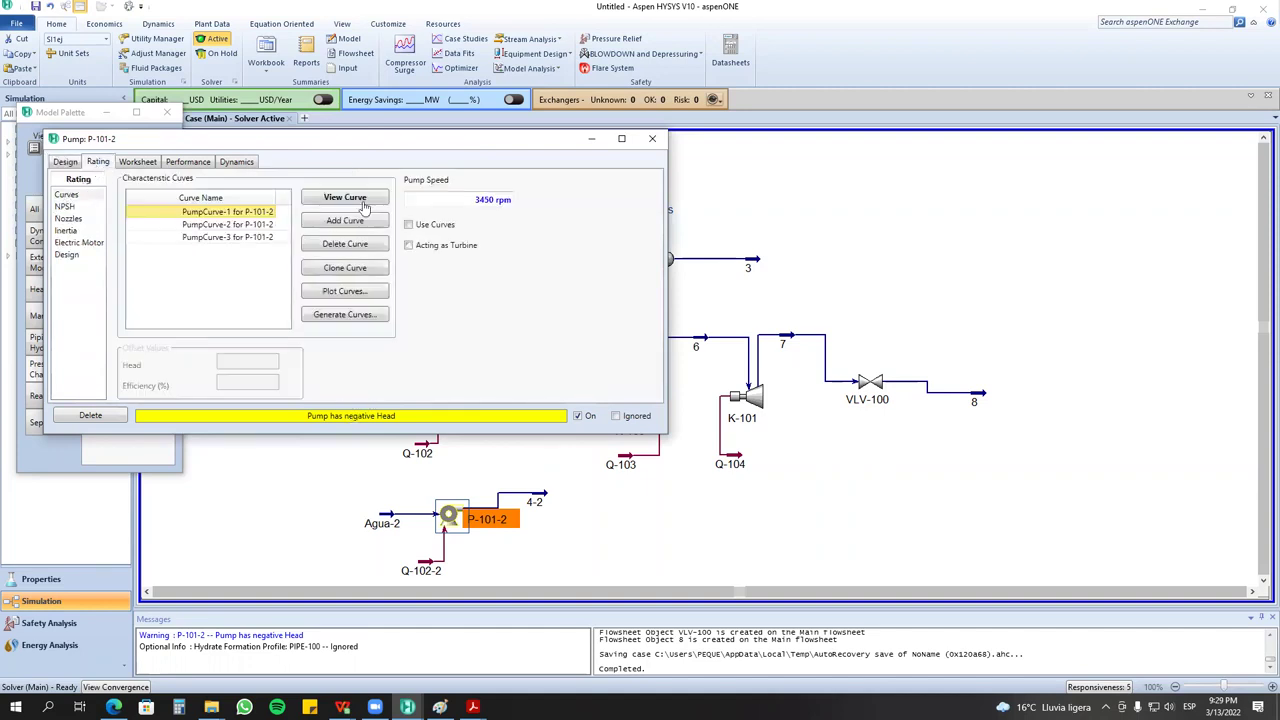
left_click(408, 246)
Force P-101-2 to recalculate by toggling its ignored and on states, dismiss the consistency error, and reactivate the solver.
left_click(617, 417)
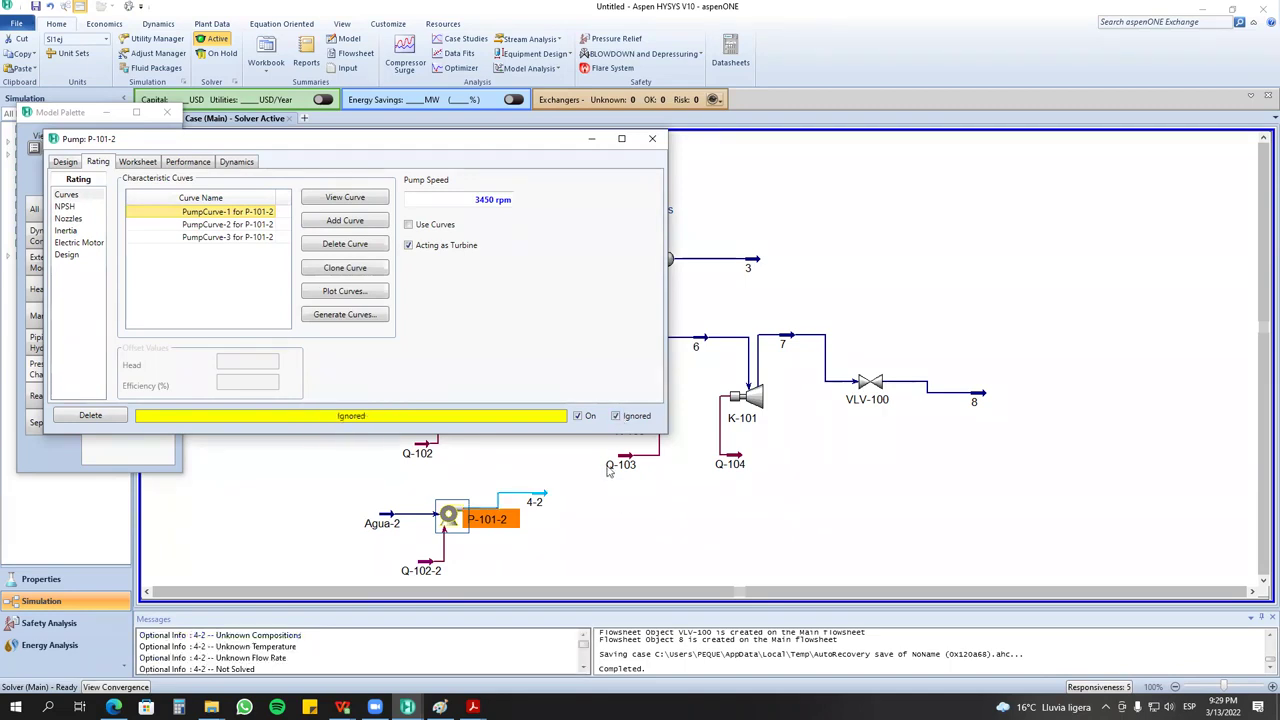
left_click(579, 416)
left_click(616, 417)
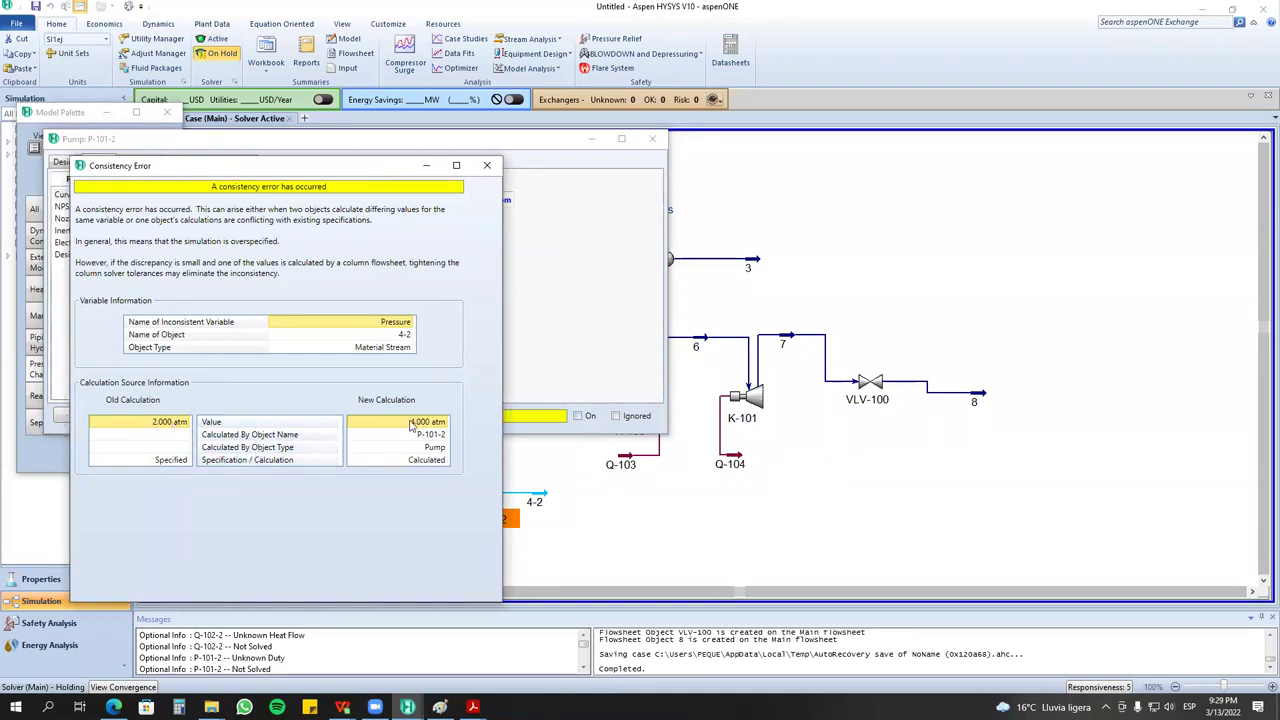
left_click(488, 167)
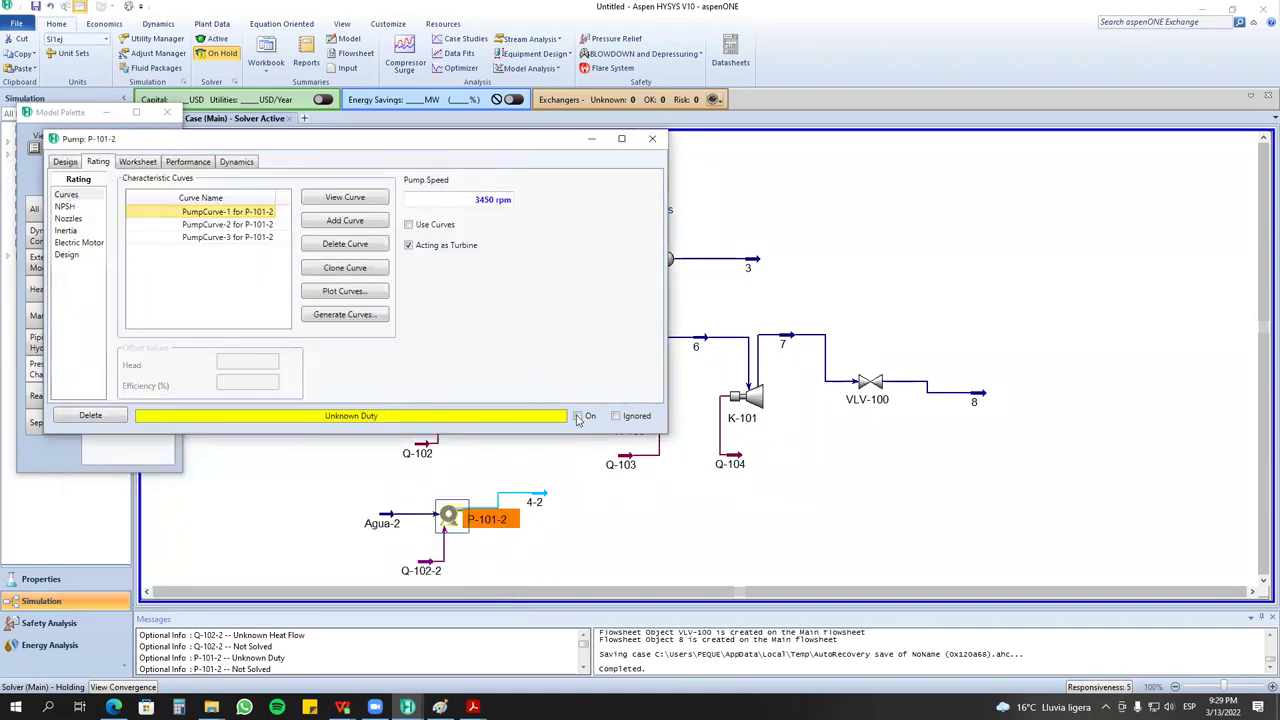
left_click(217, 38)
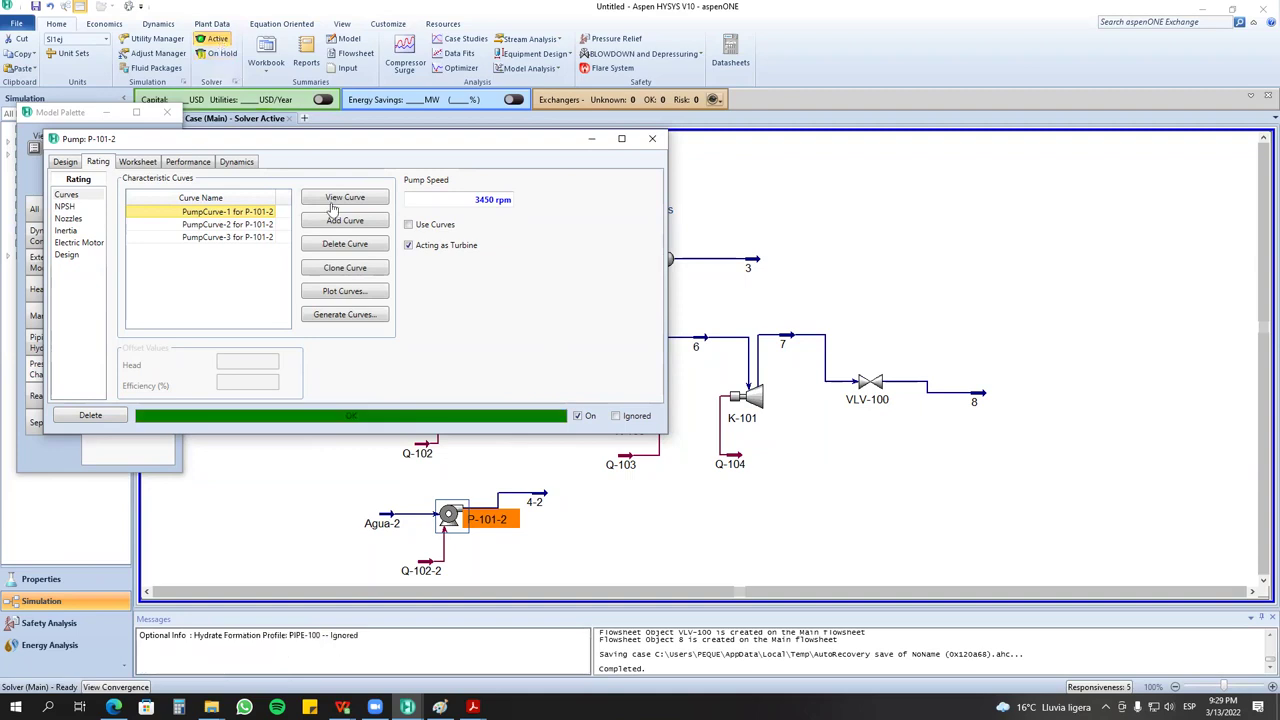
Move the pump window aside and rearrange P-101-2 with streams 4-2, Agua-2 and Q-102-2 into a tidier layout.
left_click_drag(388, 153, 523, 156)
left_click_drag(540, 494, 544, 519)
left_click_drag(449, 516, 372, 522)
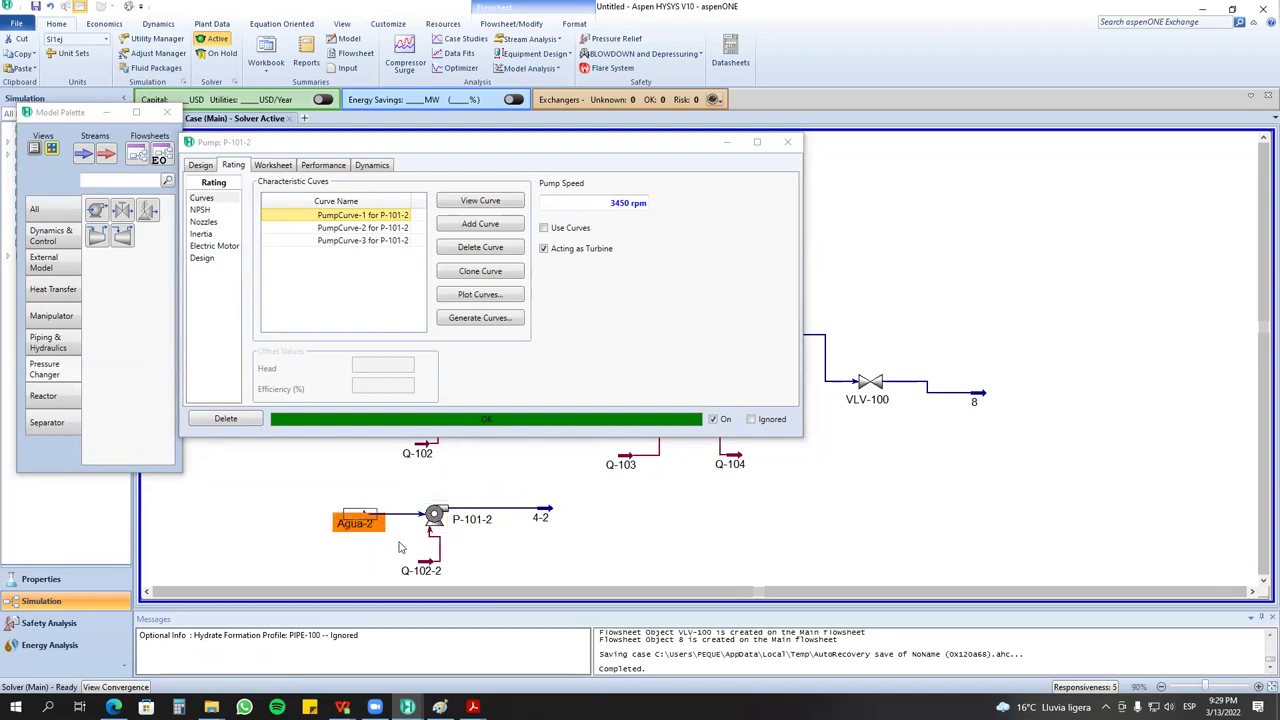
left_click_drag(414, 572, 387, 573)
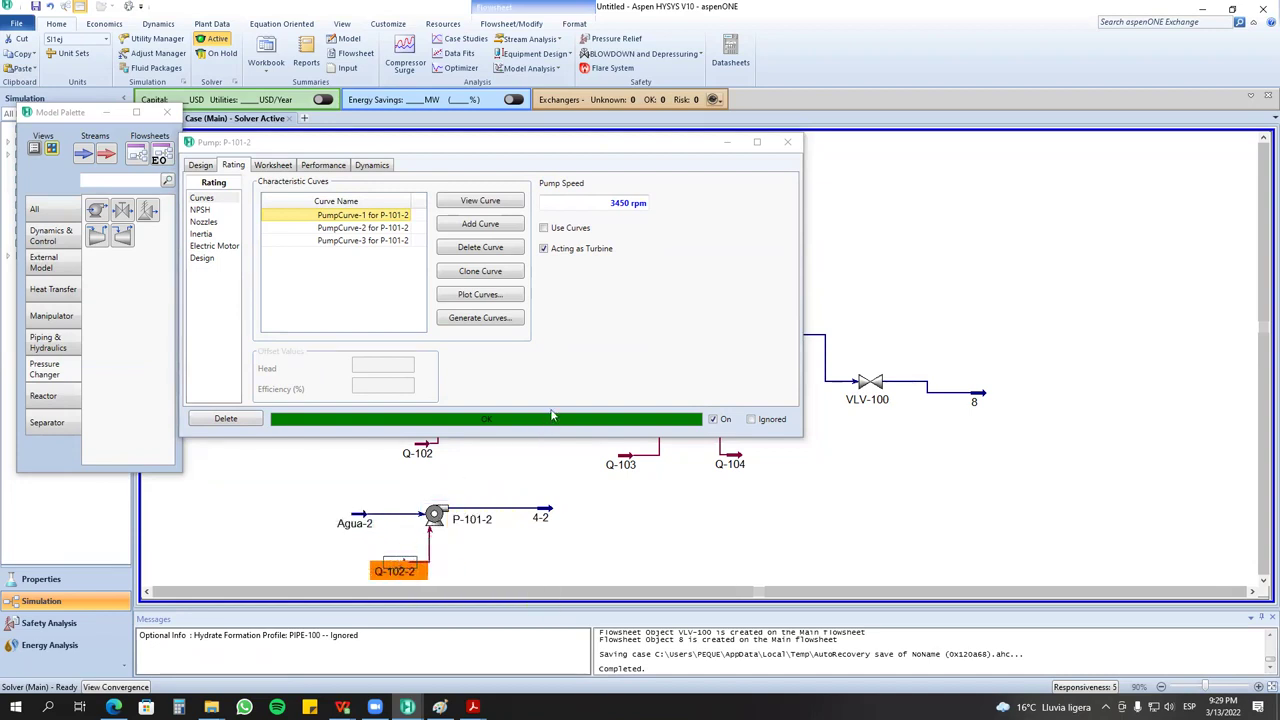
Review the worksheet conditions of outlet stream 4-2 and close its window.
double_click(546, 514)
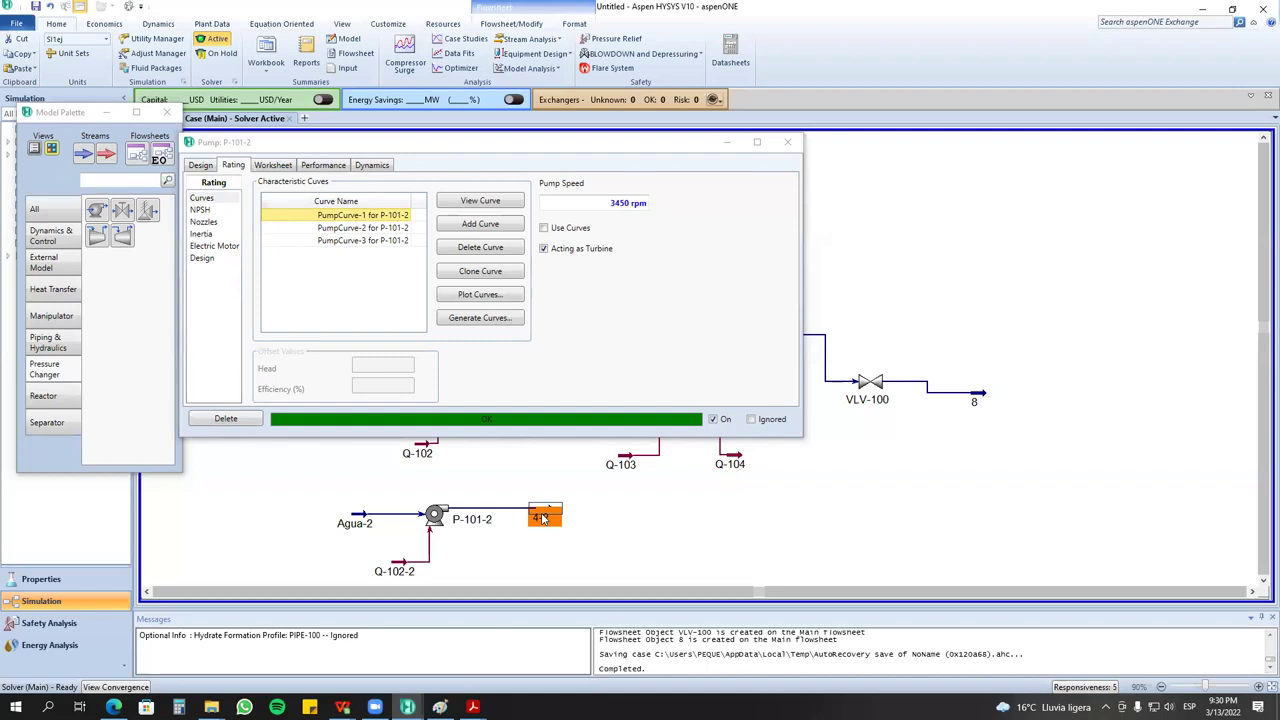
left_click(415, 270)
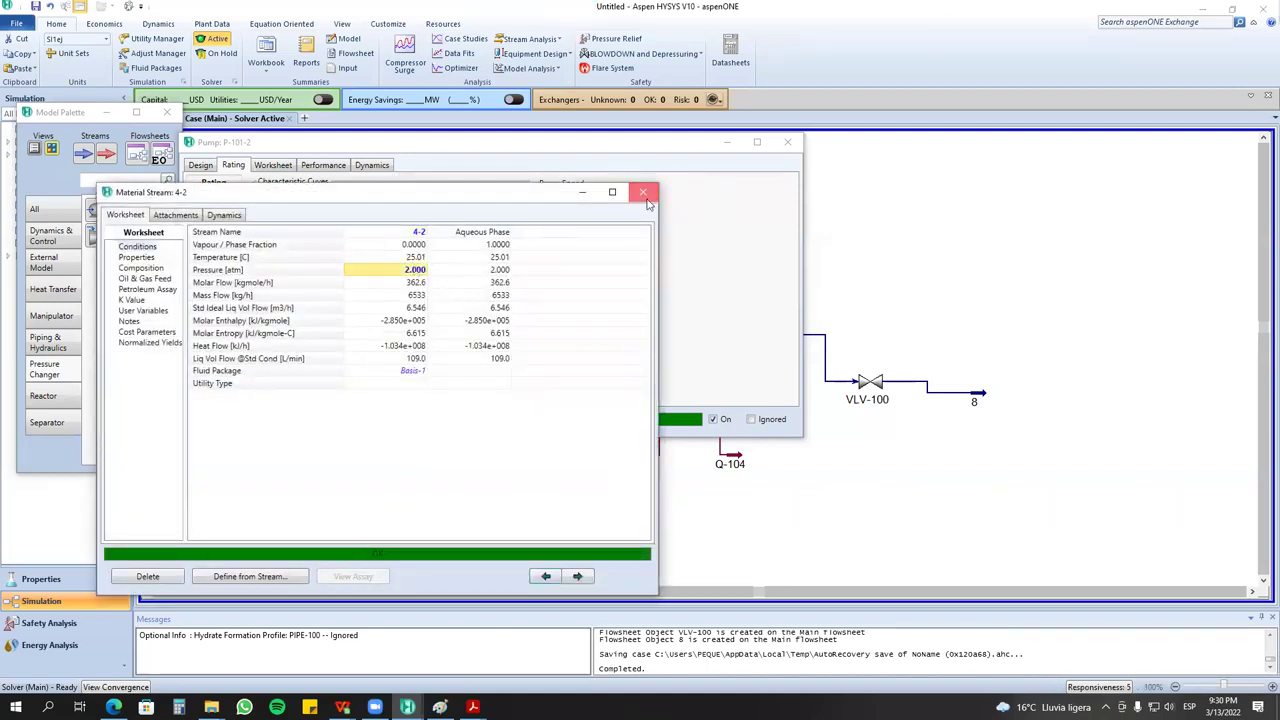
left_click(643, 191)
mouse_move(548, 518)
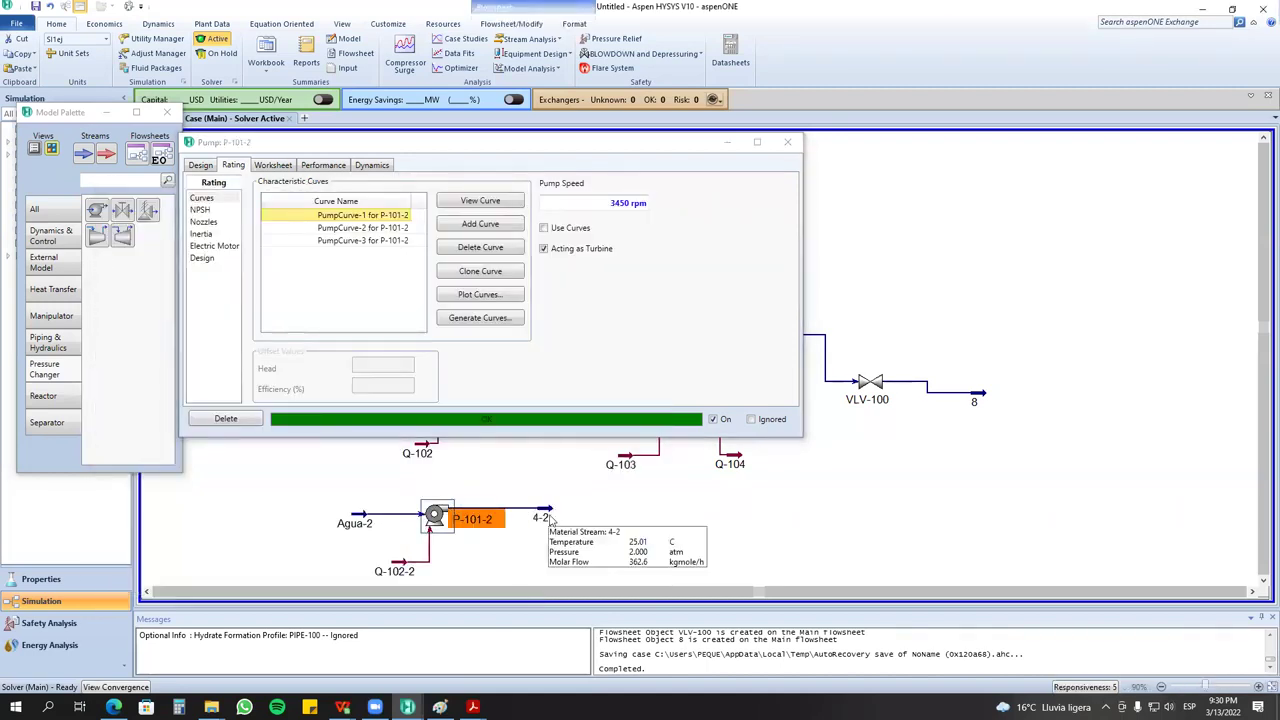
left_click(358, 523)
left_click(545, 517)
Move outlet stream 4-2 farther from the pump and check the heat flow of energy stream Q-102-2.
left_click_drag(574, 523, 607, 521)
left_click_drag(392, 482, 499, 575)
left_click(504, 568)
double_click(402, 567)
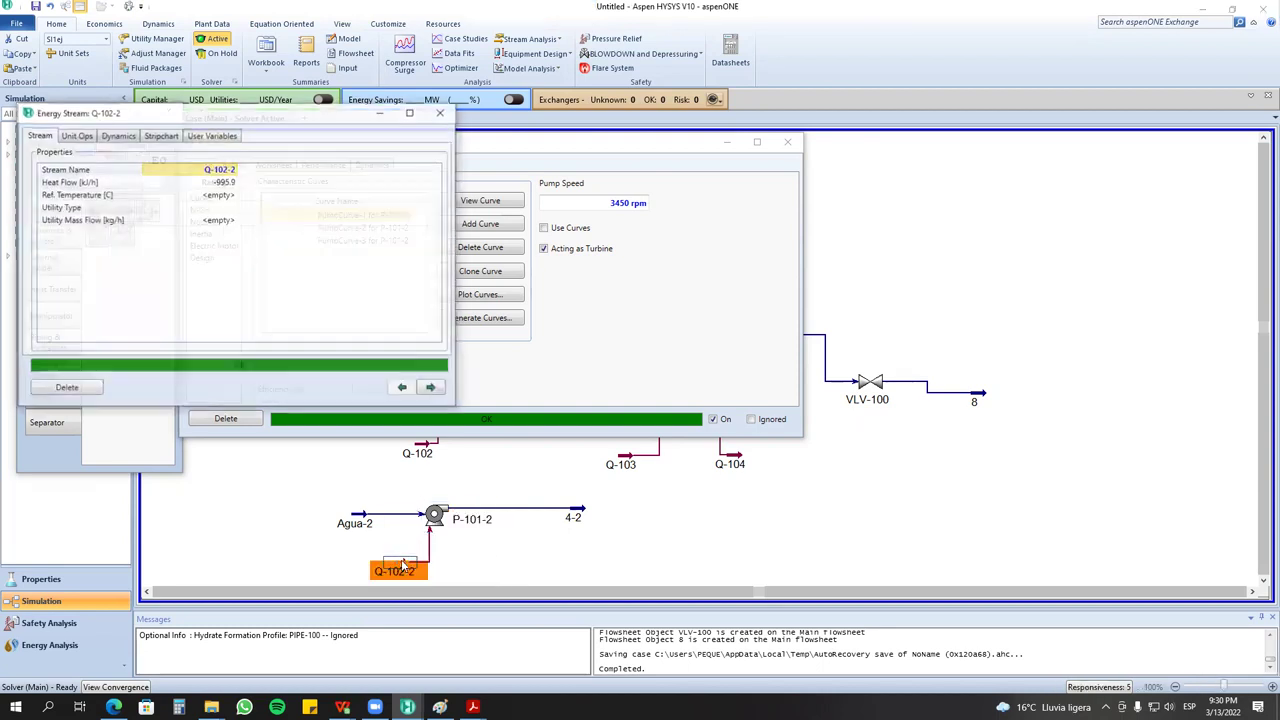
mouse_move(215, 190)
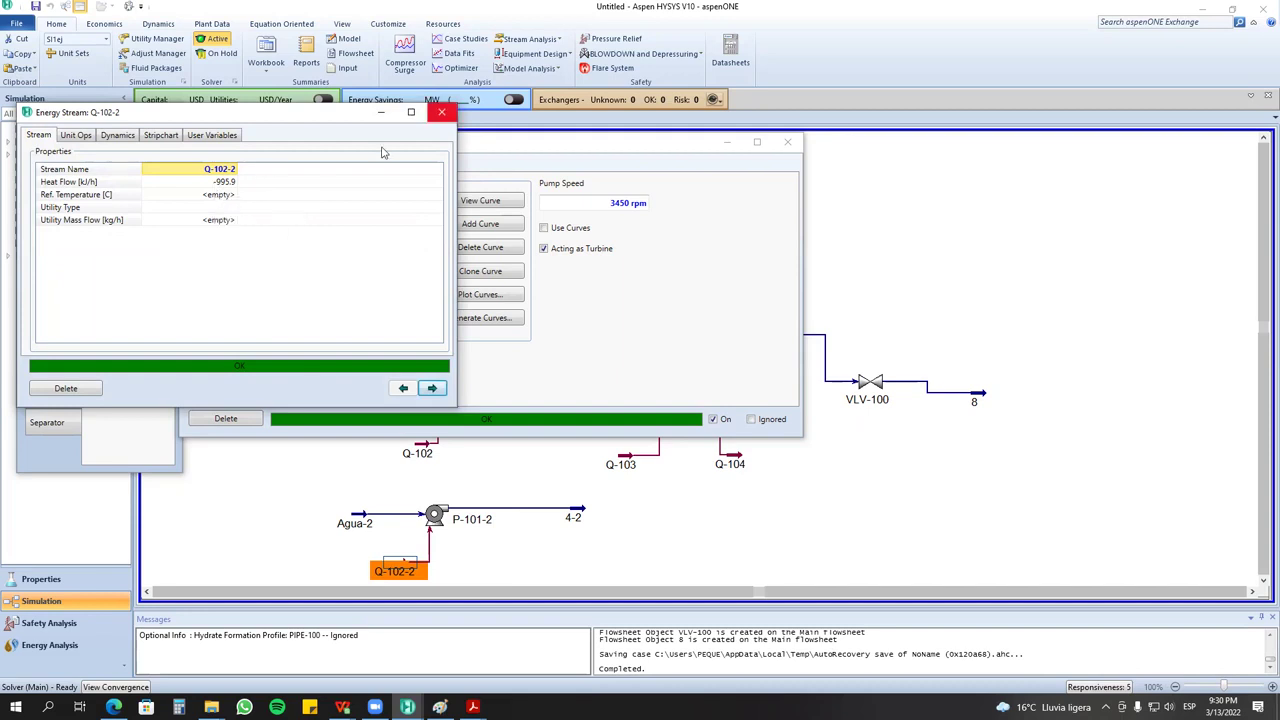
left_click(441, 111)
Move inlet stream Agua-2 farther from the pump and recheck the heat flow and its units for Q-102-2.
left_click_drag(362, 514, 327, 514)
left_click_drag(376, 471, 500, 561)
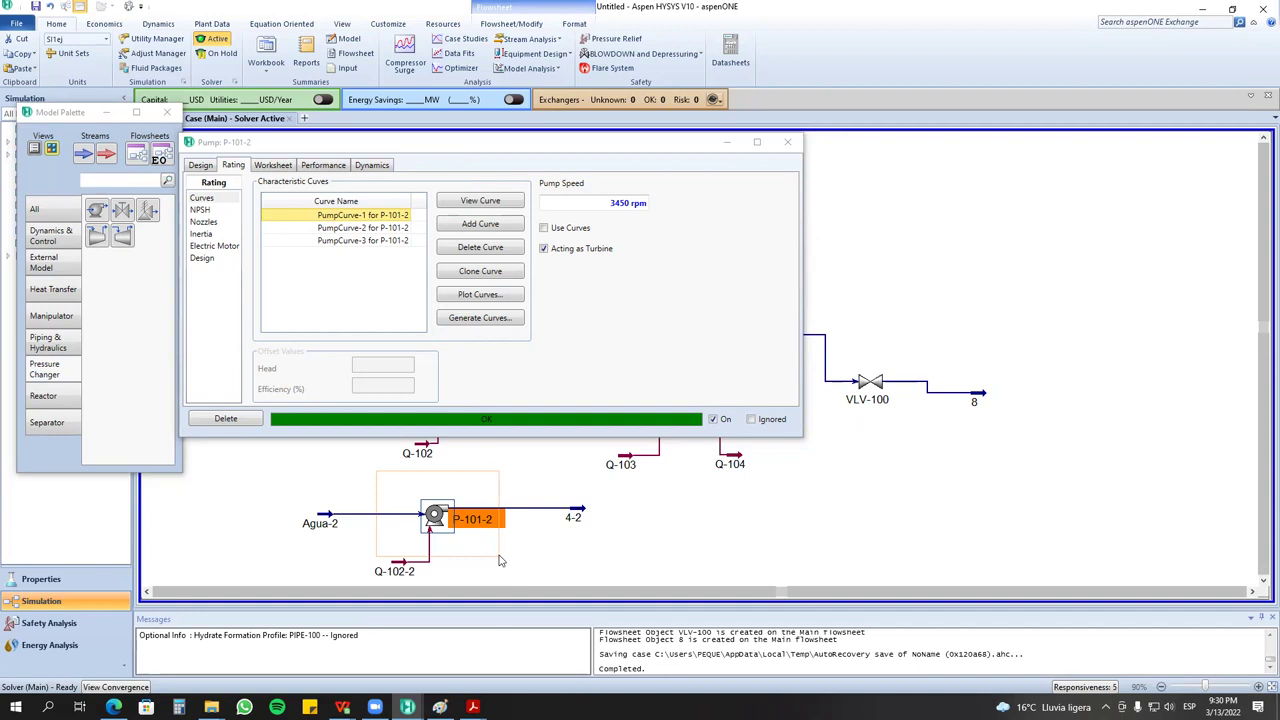
left_click(458, 552)
double_click(405, 566)
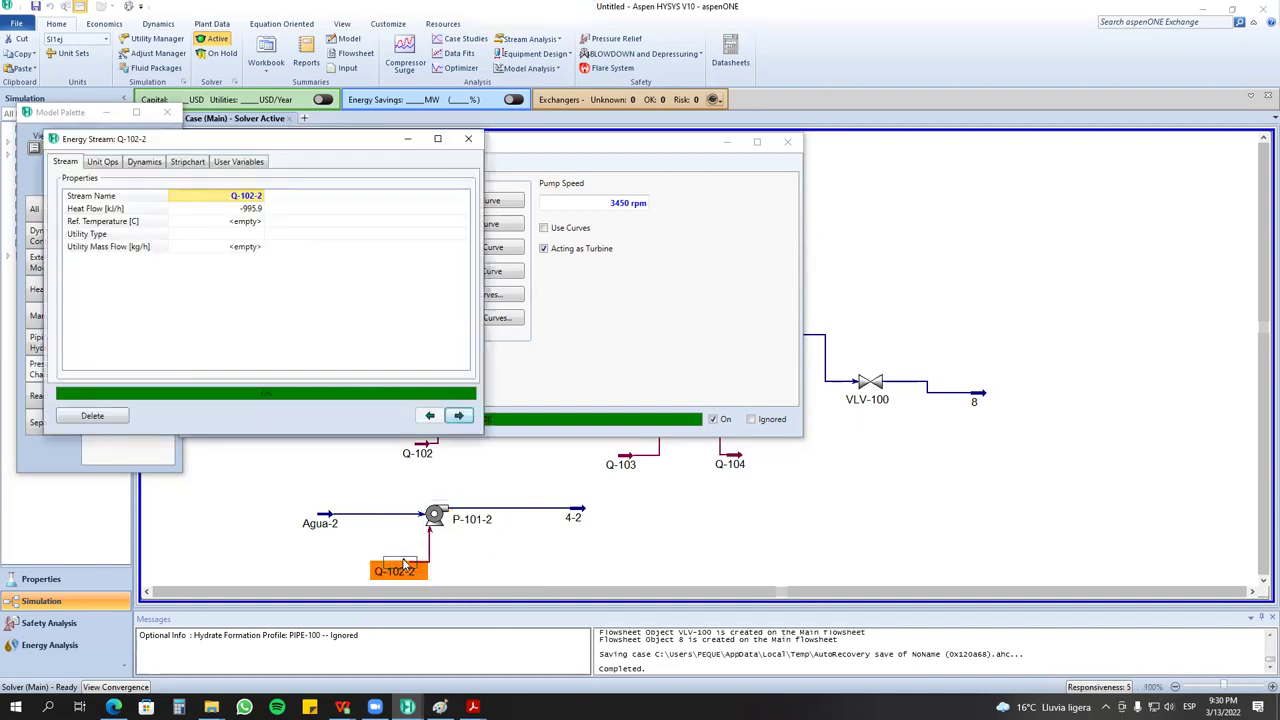
mouse_move(244, 211)
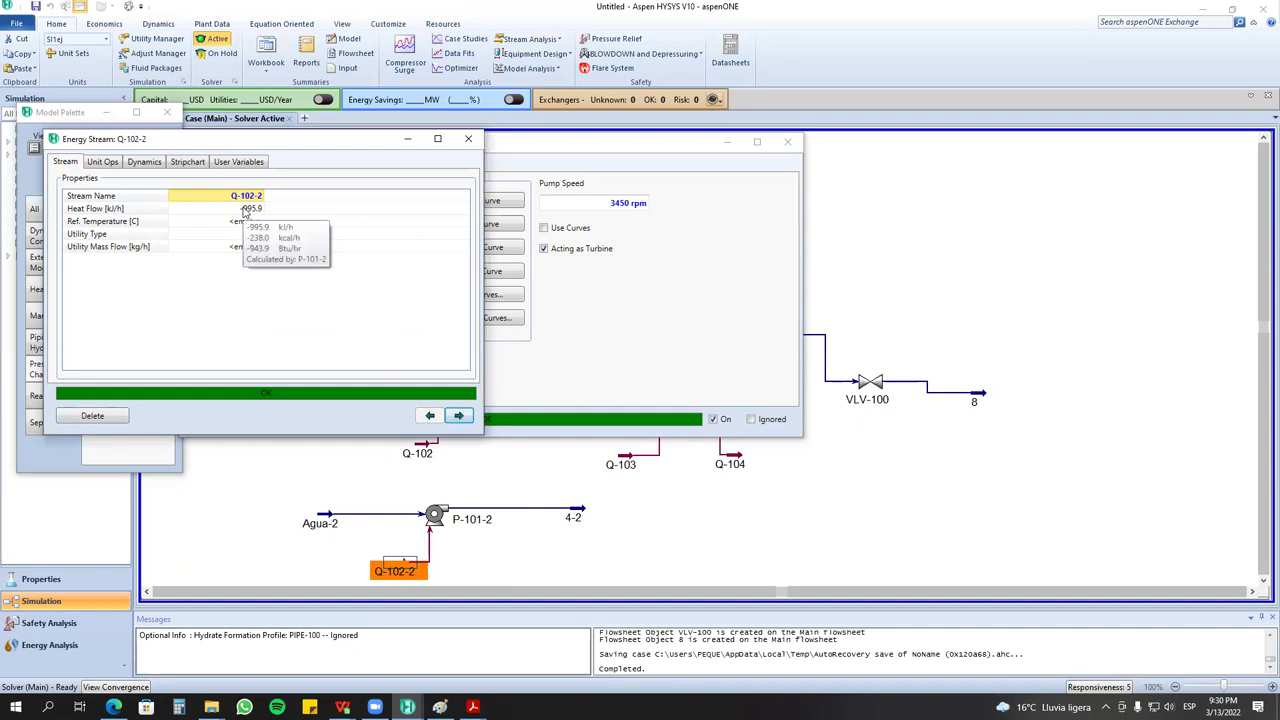
left_click(468, 138)
Review the design parameters of pump P-101-2 and close its window.
left_click(437, 528)
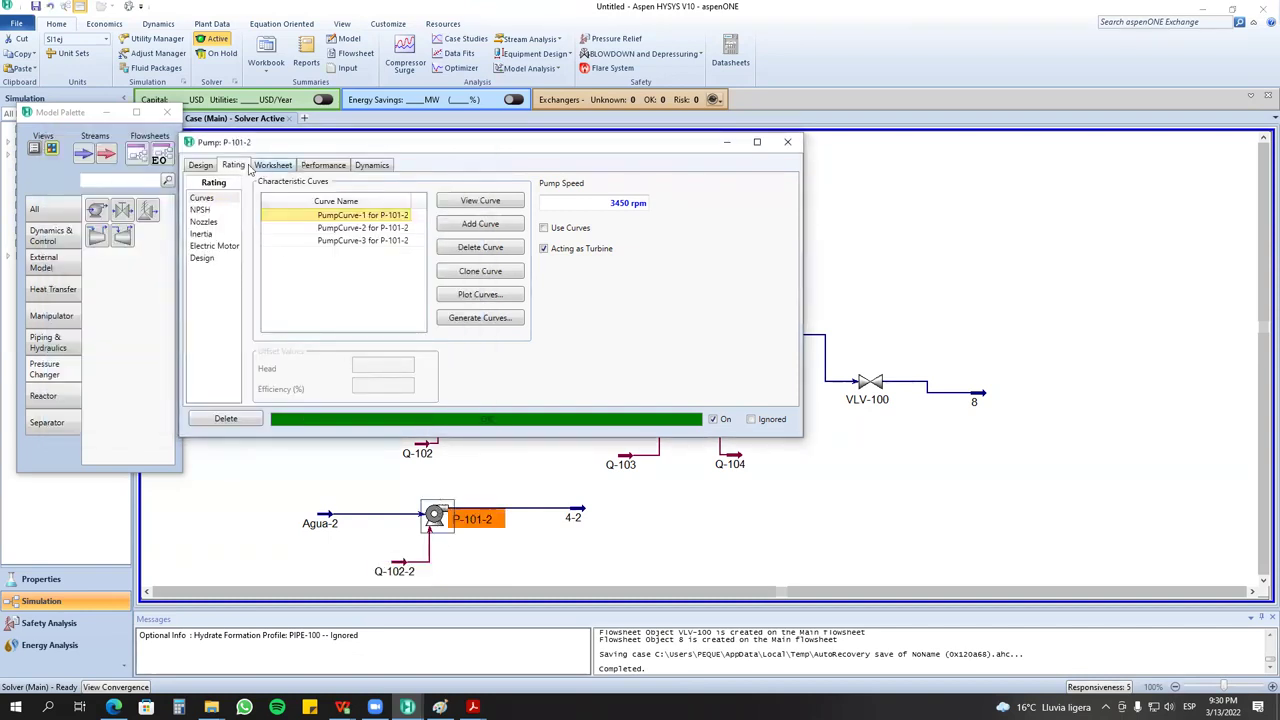
left_click(201, 165)
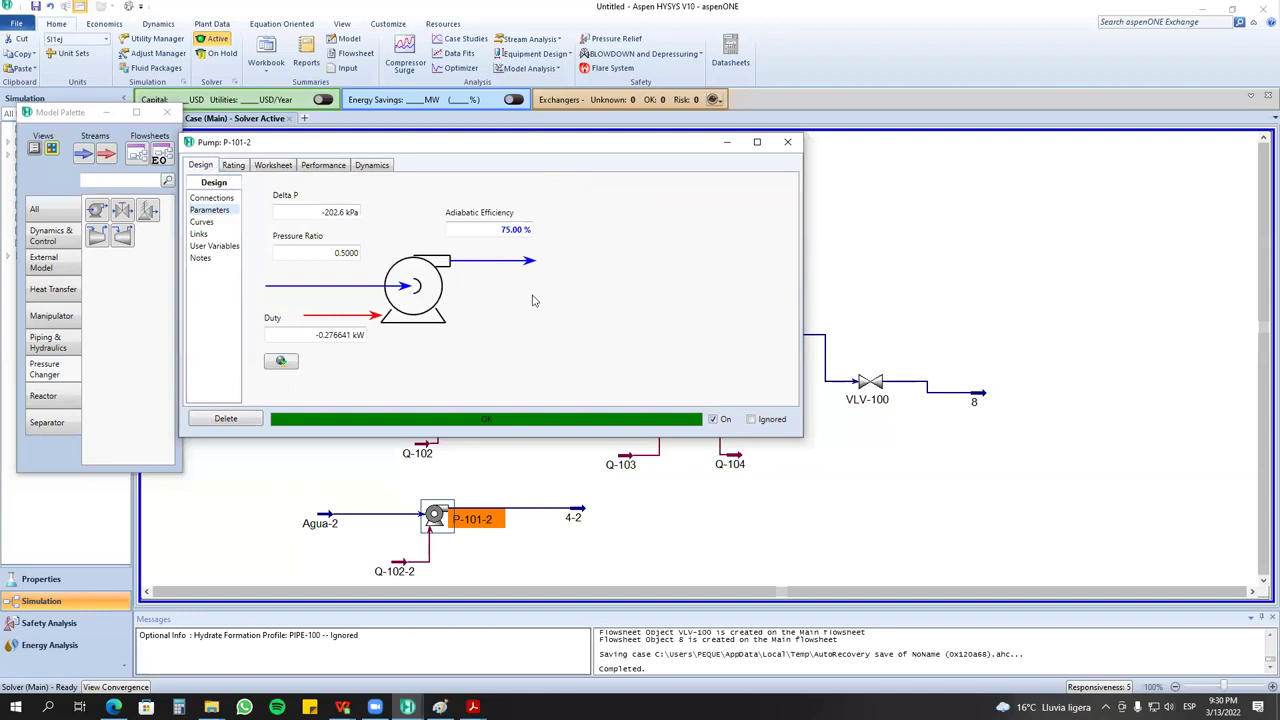
left_click_drag(558, 153, 546, 213)
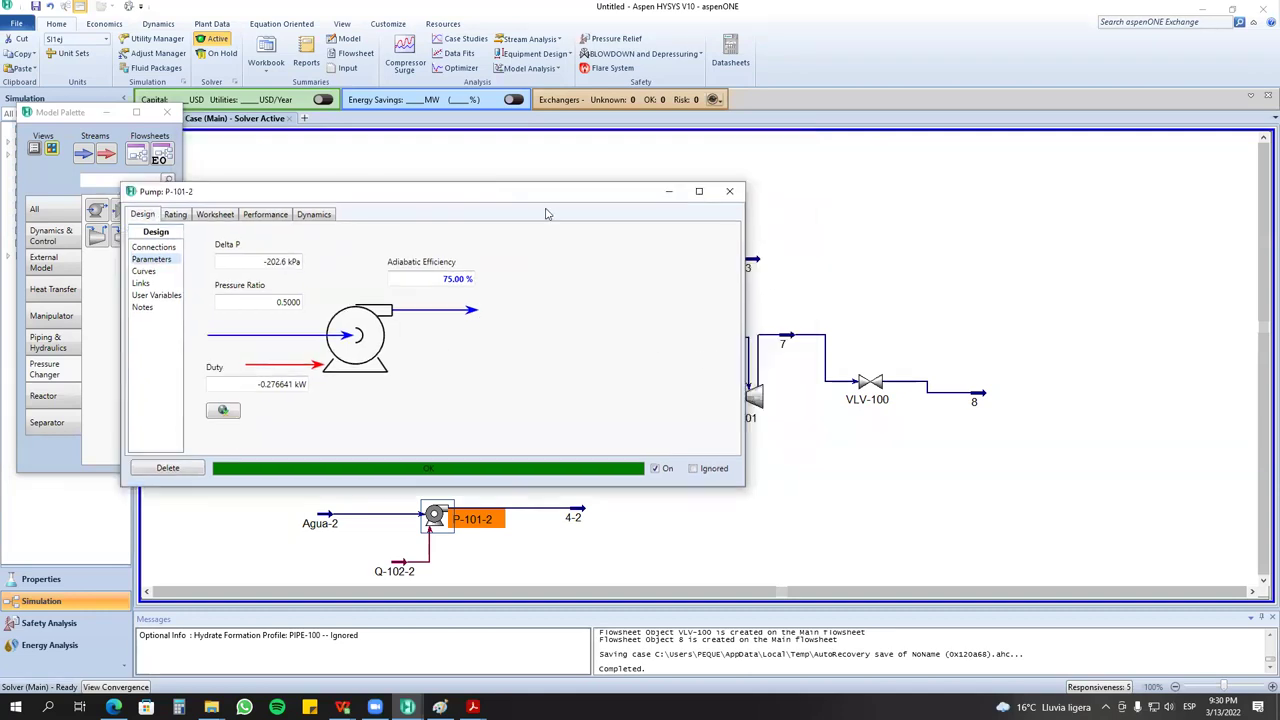
left_click(729, 191)
Change the icon of P-101-2 to the outlined machine with a coupled motor on a base.
right_click(438, 517)
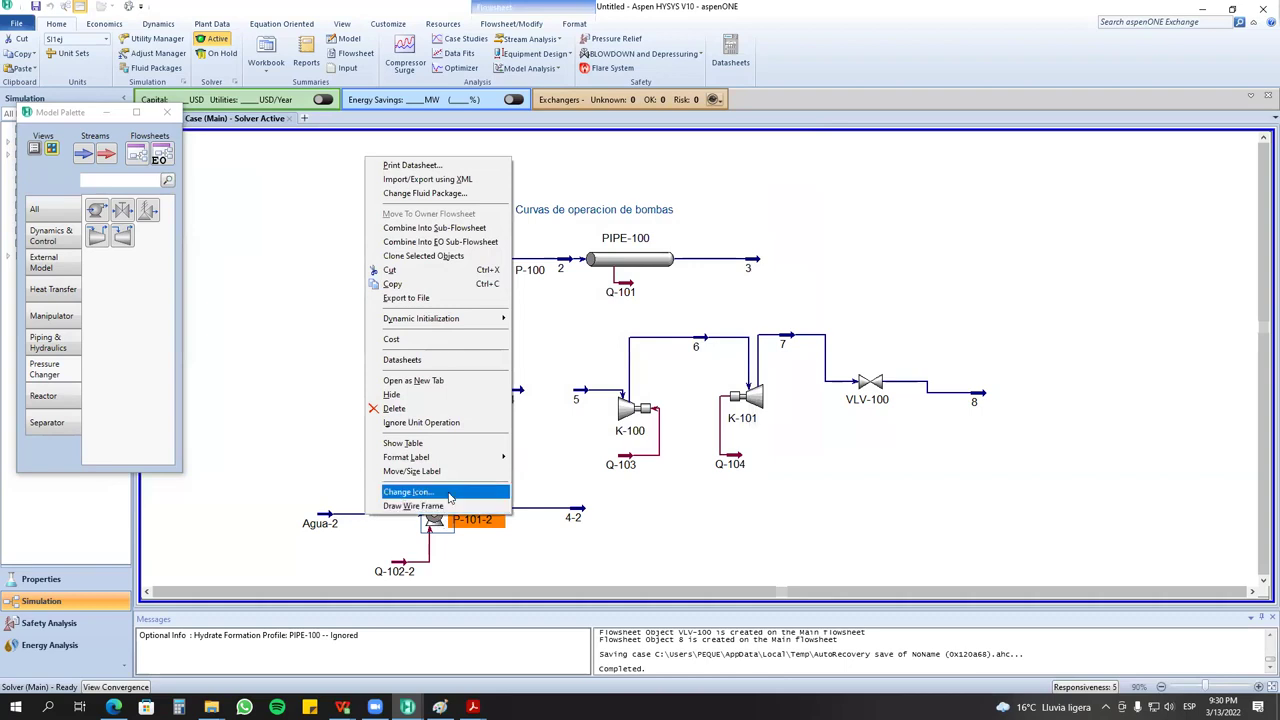
left_click(410, 492)
left_click(662, 346)
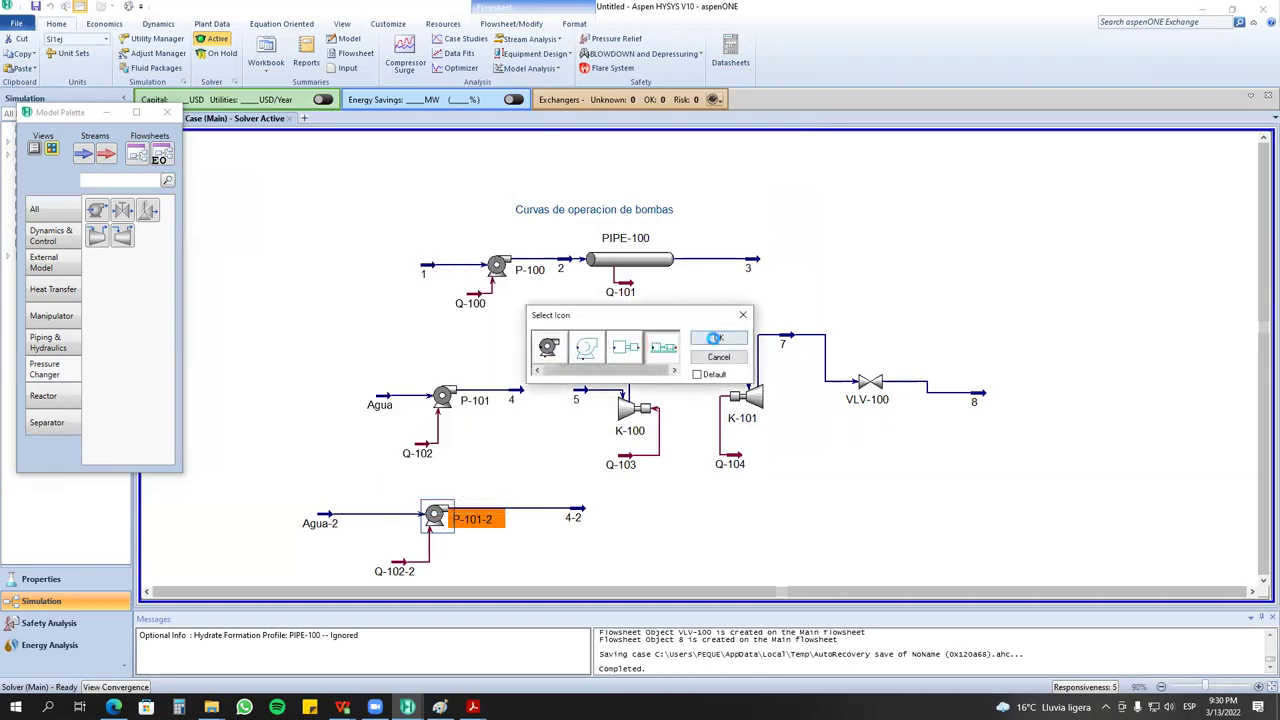
left_click(716, 338)
left_click(605, 514)
Reposition energy stream Q-102-2 below the turbine and outlet stream 4-2 above and closer to it.
left_click_drag(455, 529, 369, 565)
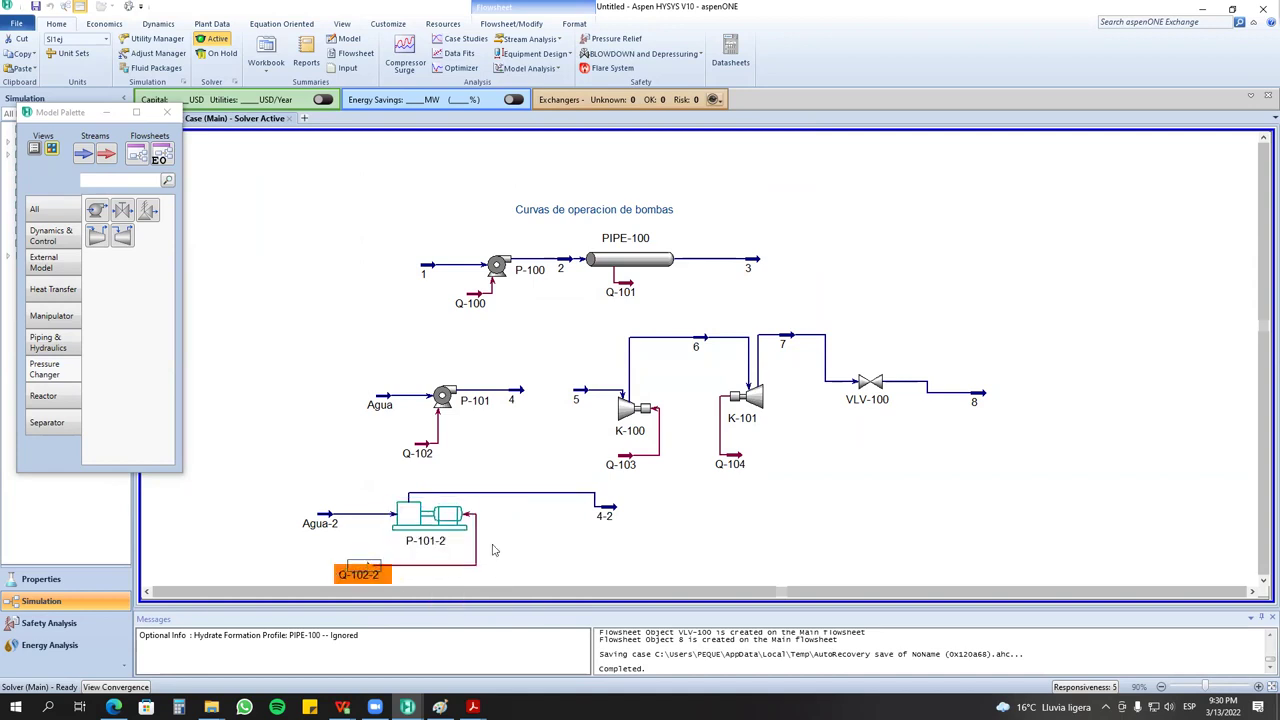
left_click_drag(605, 514, 509, 493)
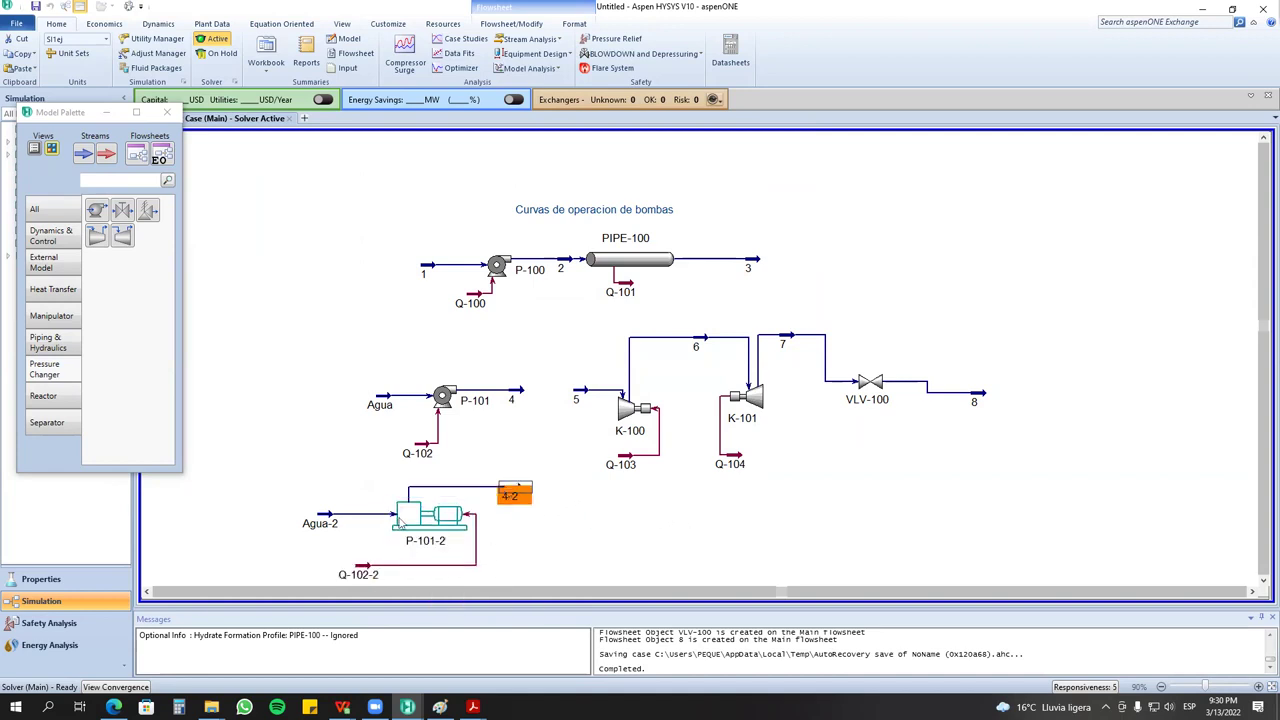
mouse_move(408, 520)
left_click_drag(836, 360, 928, 452)
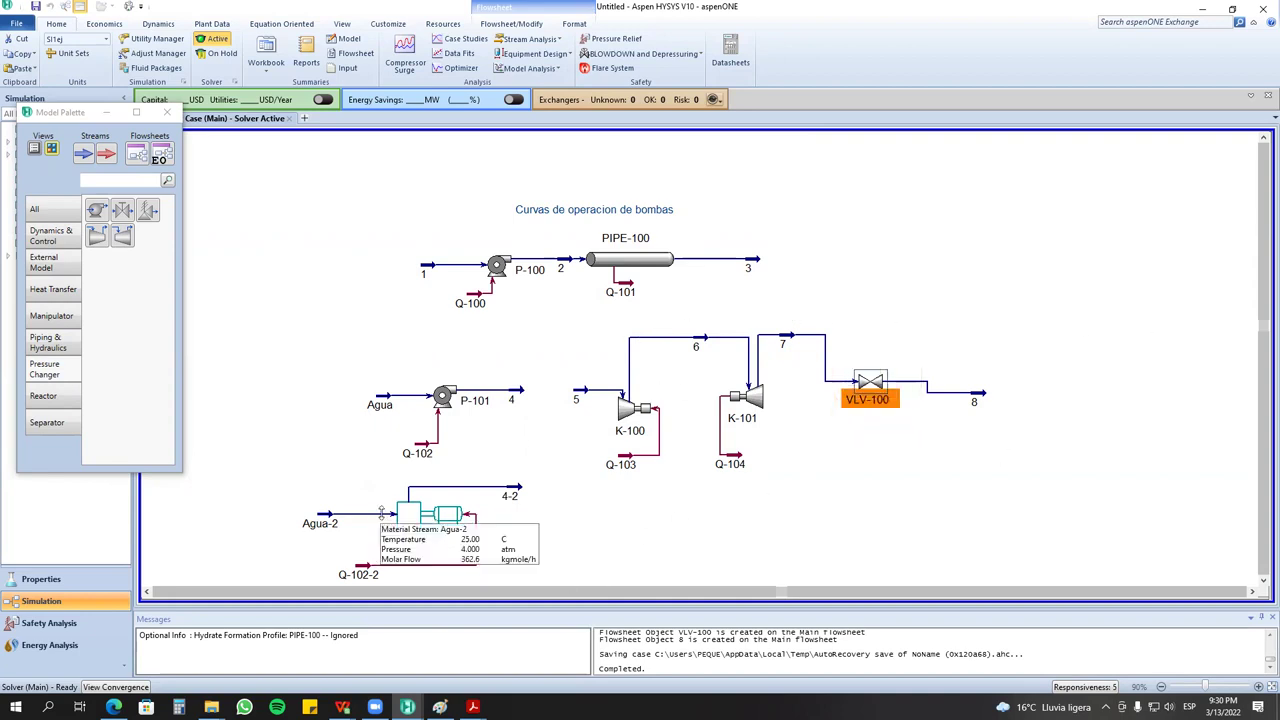
Duplicate P-101-2 together with its inlet, outlet and energy streams into the empty flowsheet area below the compressors.
left_click(1263, 581)
left_click(299, 391)
left_click_drag(450, 467, 557, 528)
right_click(432, 432)
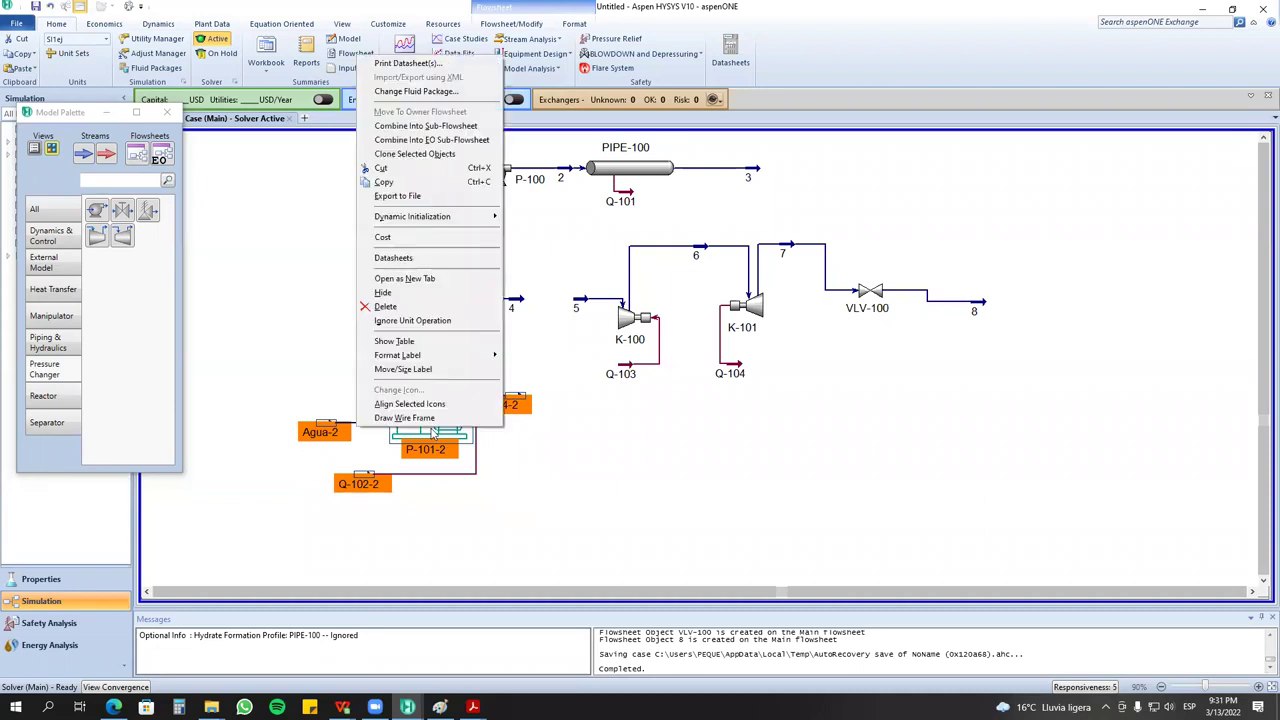
left_click(424, 184)
left_click(519, 502)
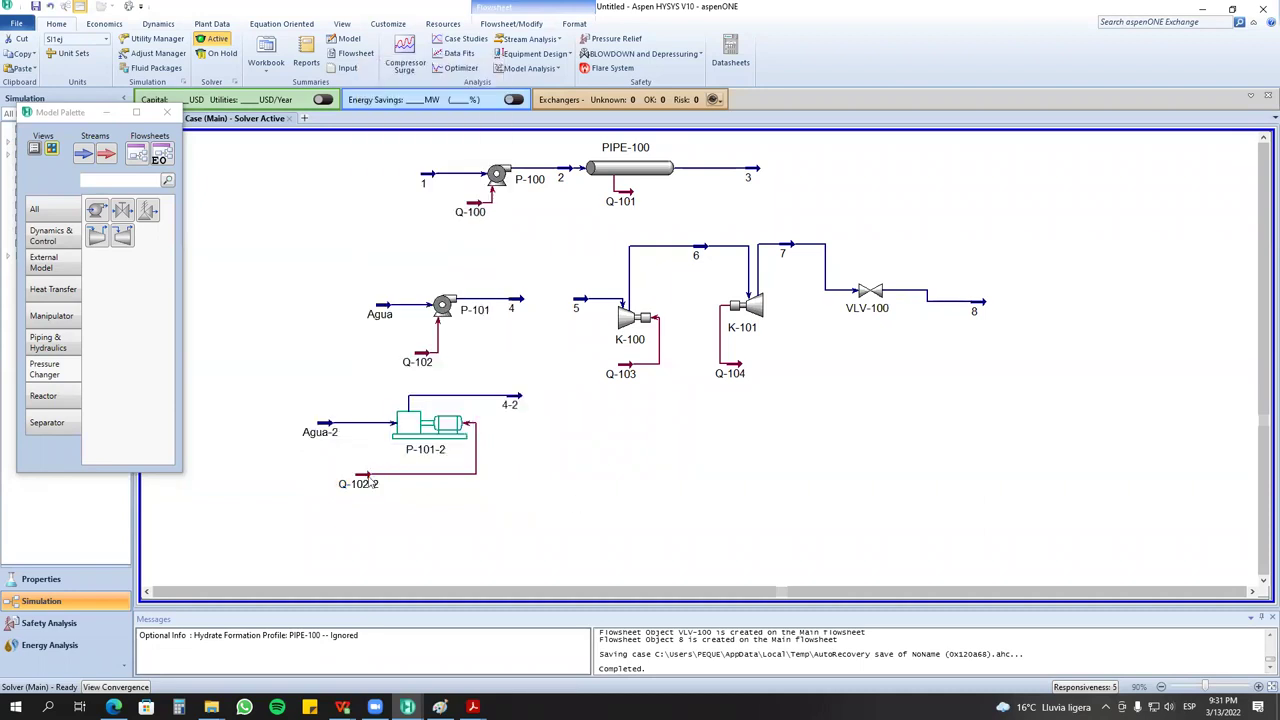
right_click(606, 548)
left_click(693, 409)
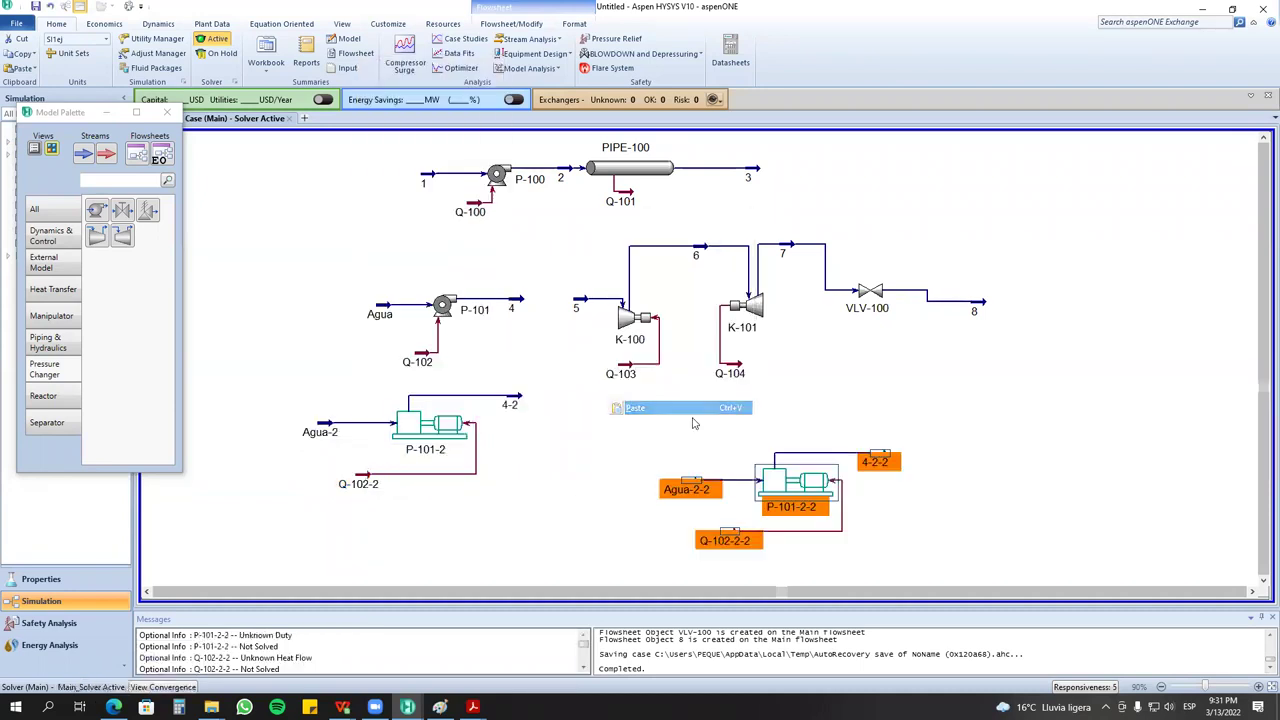
left_click(868, 492)
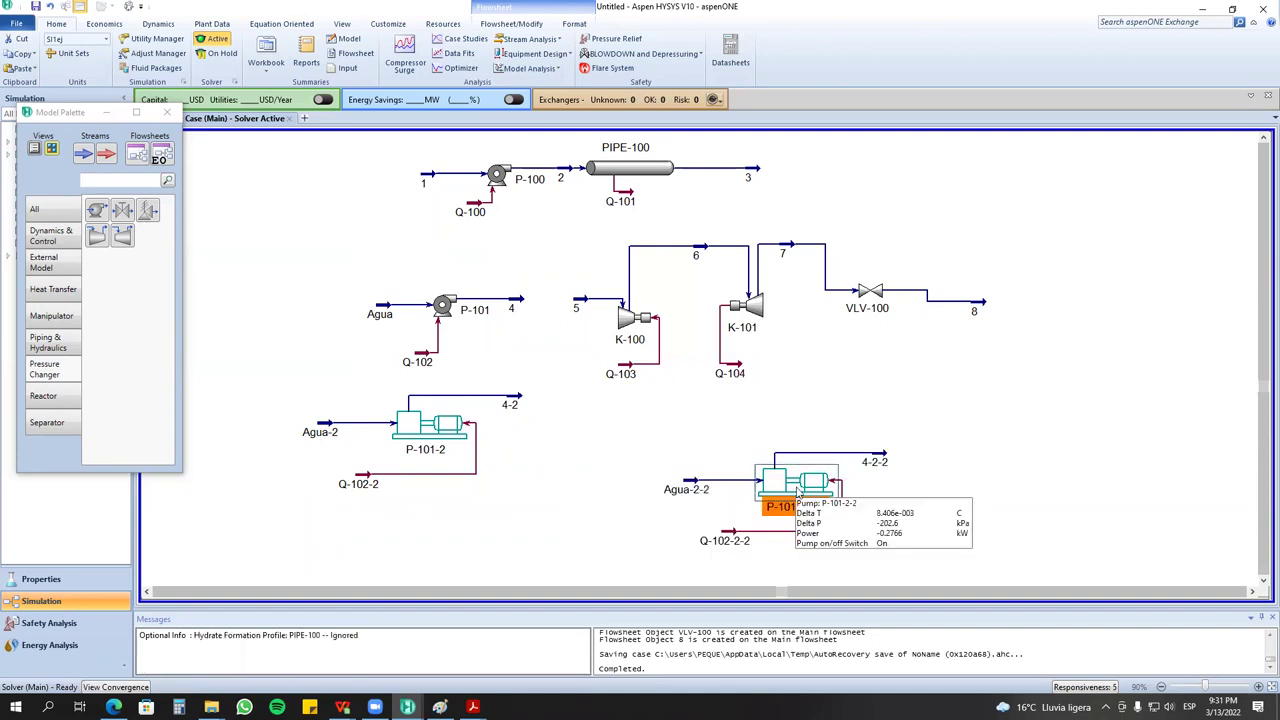
Delete the copied pump P-101-2-2 and its energy stream Q-102-2-2, keeping the material streams.
left_click(797, 493)
key("Delete")
key("Return")
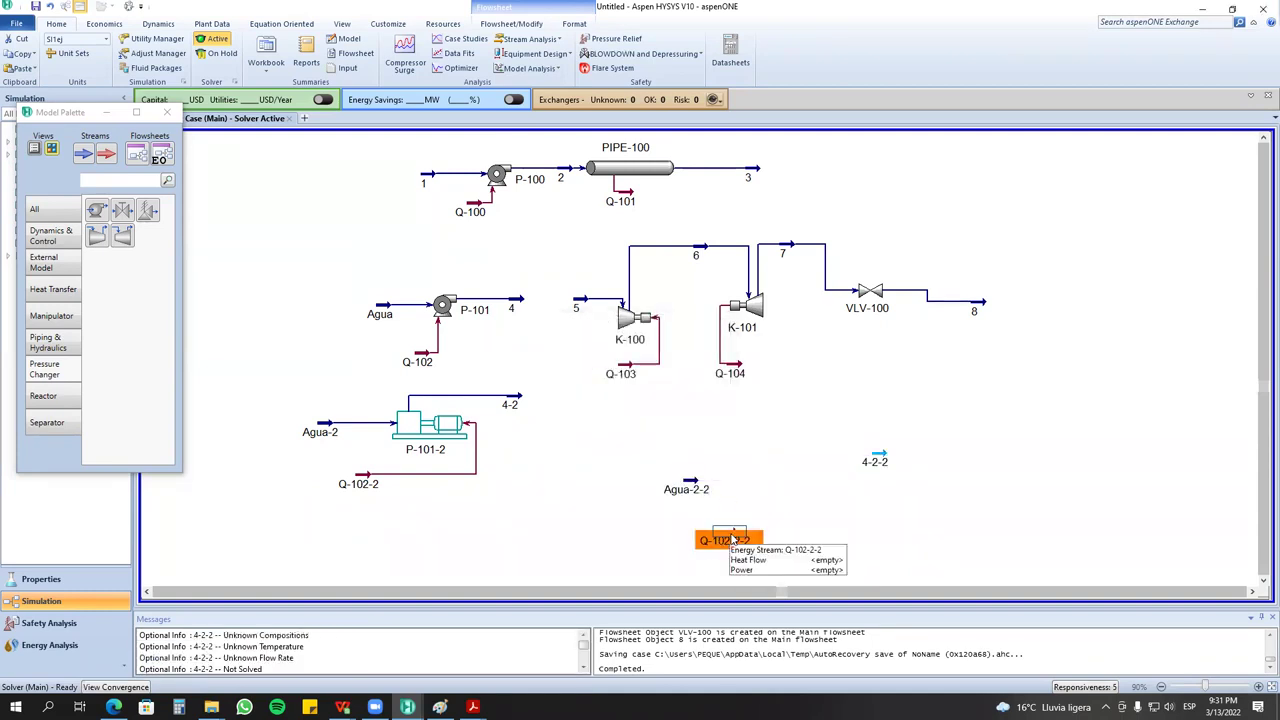
key("Delete")
key("Return")
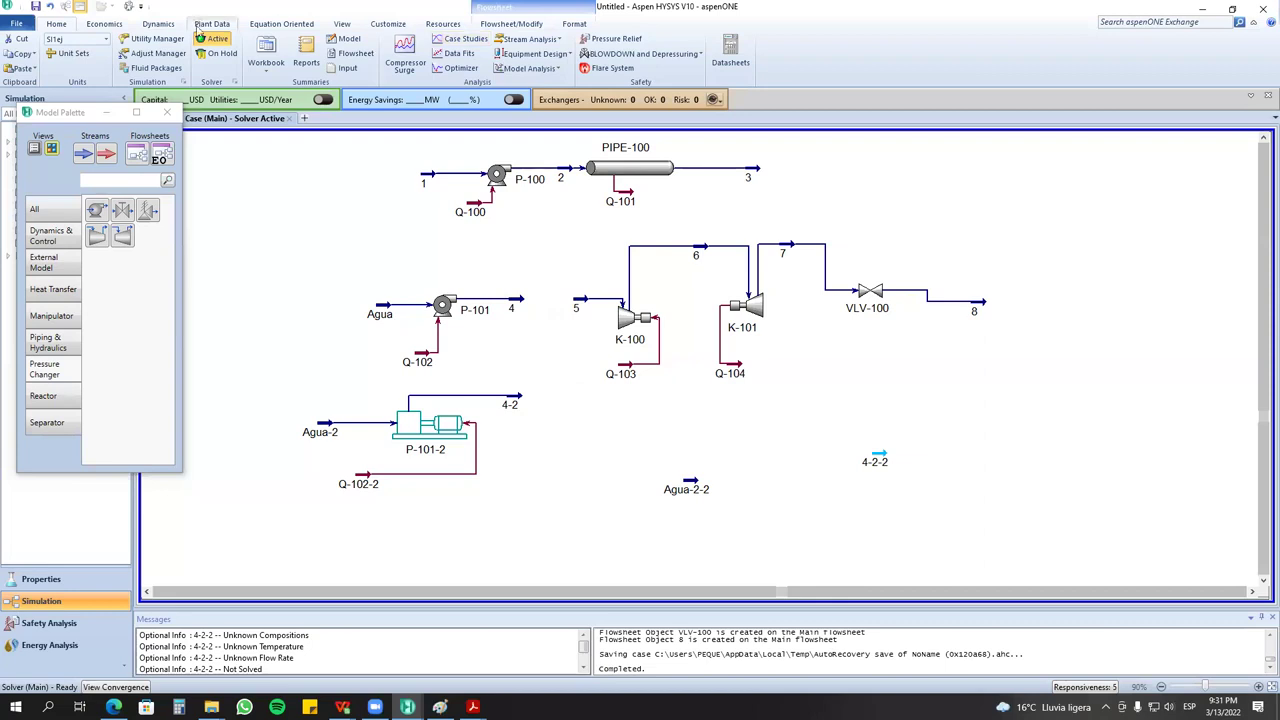
Review the design parameters and turbine rating option of P-101-2, and close its window.
double_click(405, 422)
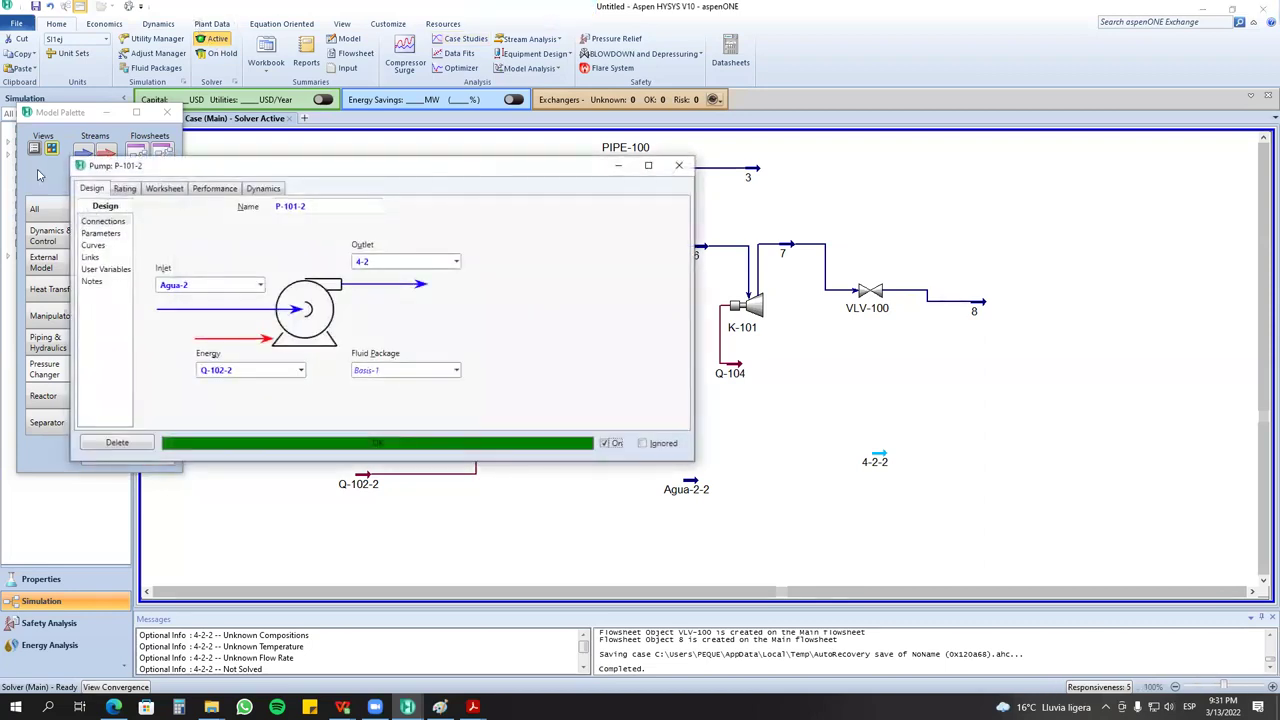
left_click(101, 233)
left_click(124, 190)
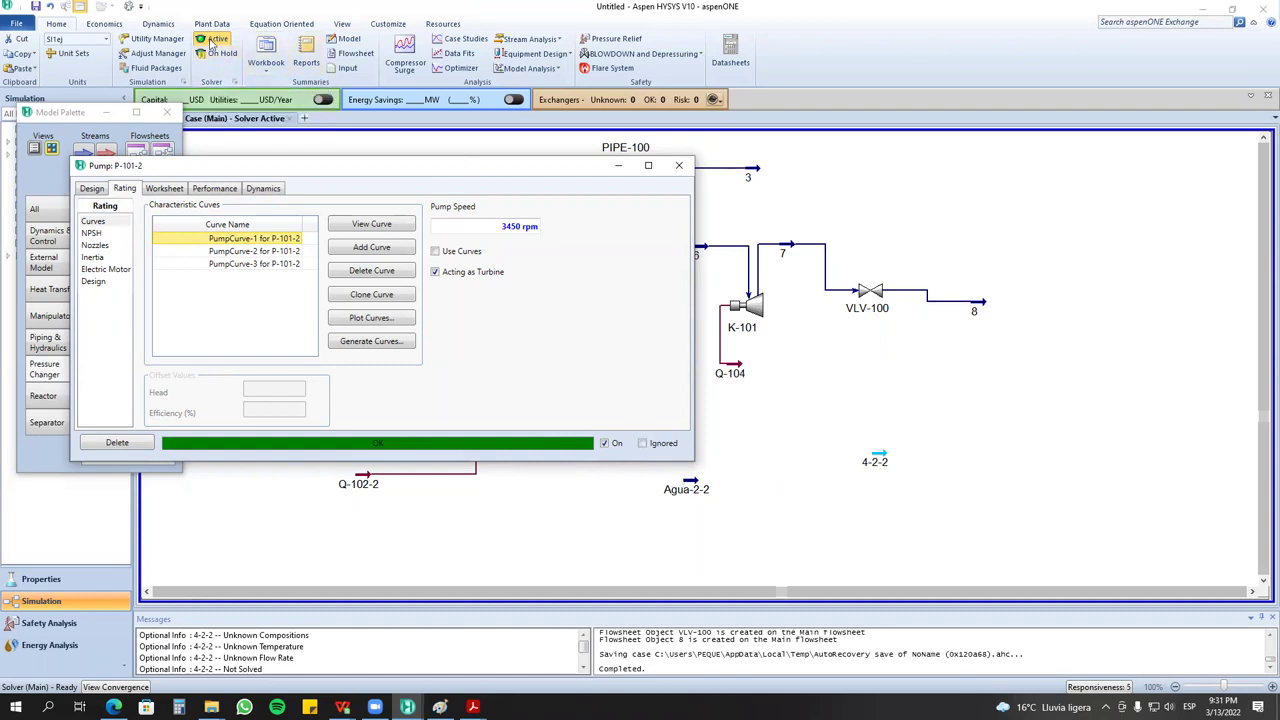
left_click(679, 165)
Add a valve between the copied streams, with Agua-2-2 as its inlet and 4-2-2 as its outlet.
left_click_drag(893, 462, 863, 488)
left_click_drag(116, 232, 766, 497)
double_click(767, 497)
left_click(283, 335)
left_click(260, 424)
left_click(427, 335)
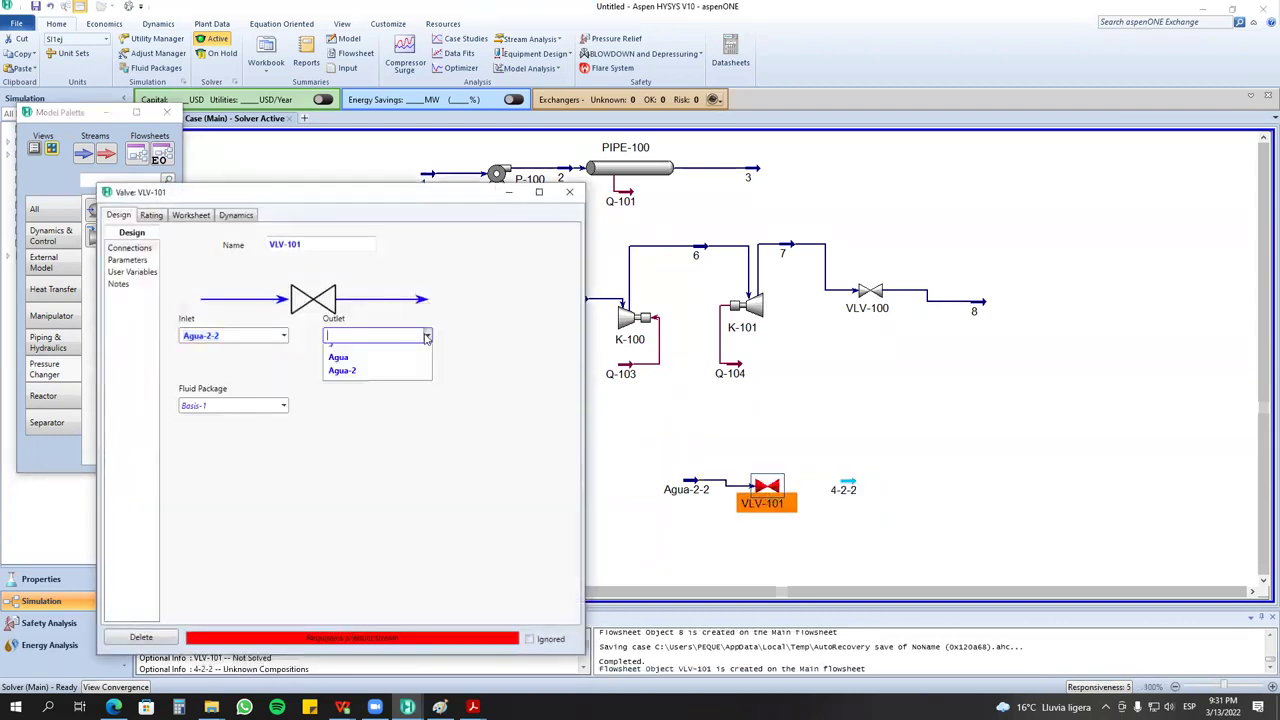
left_click(410, 368)
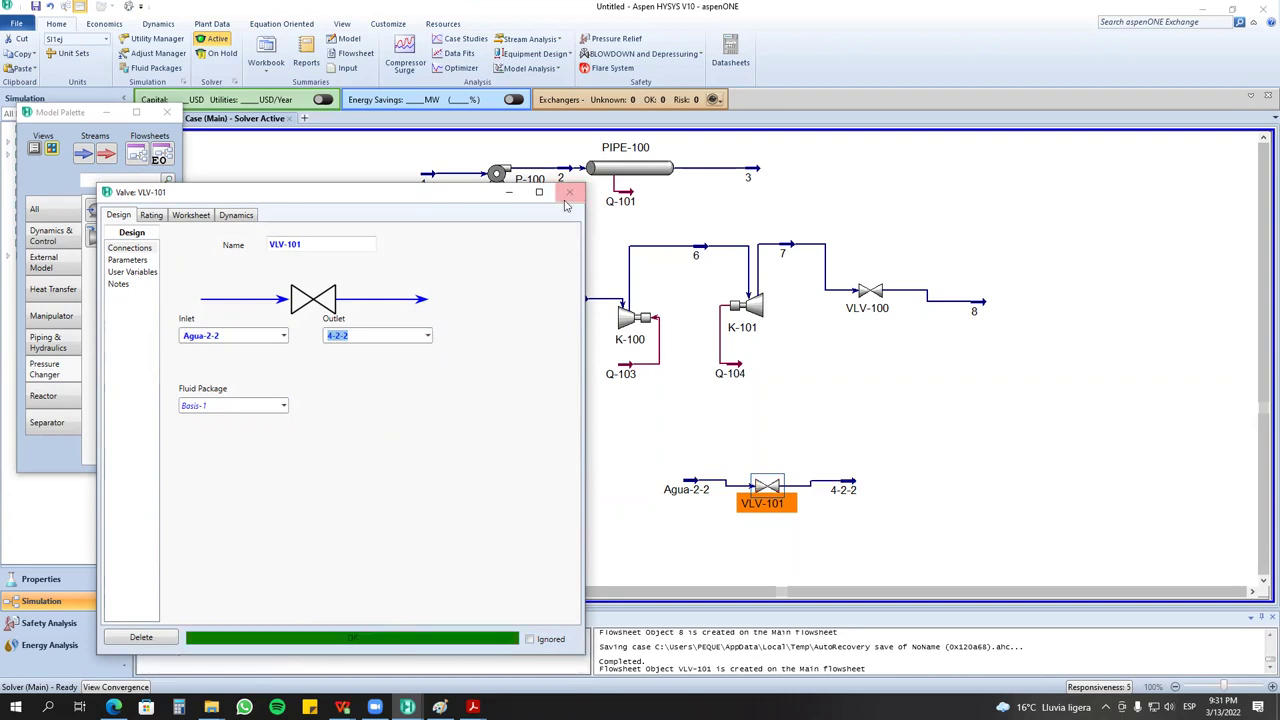
Close the VLV-101 window and check the conditions of its inlet stream Agua-2-2 and outlet stream 4-2-2.
left_click(569, 192)
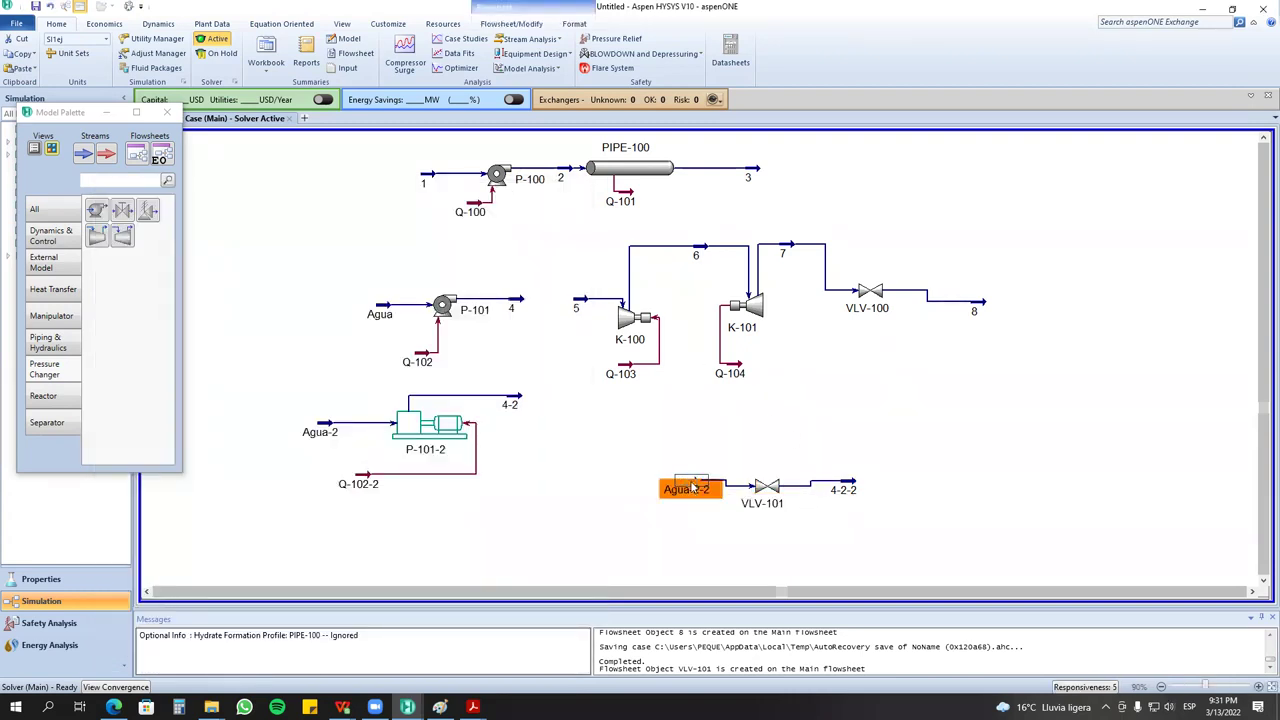
double_click(690, 488)
mouse_move(295, 195)
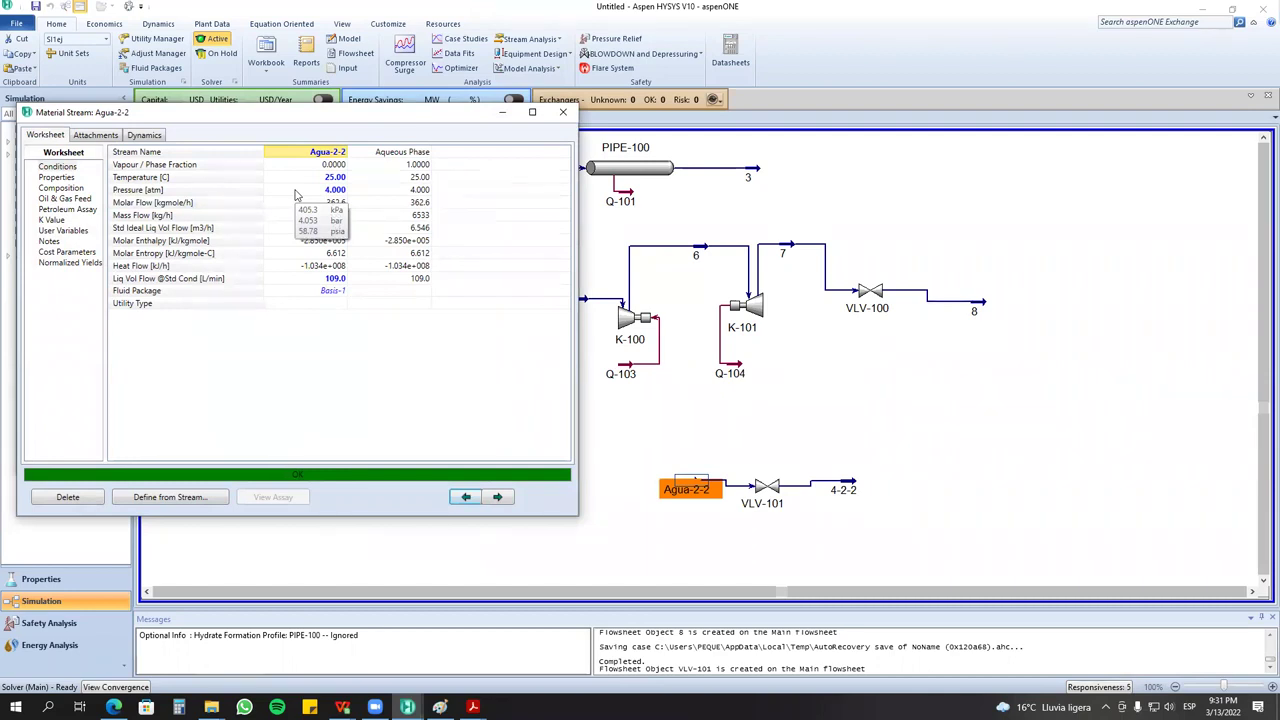
left_click(563, 112)
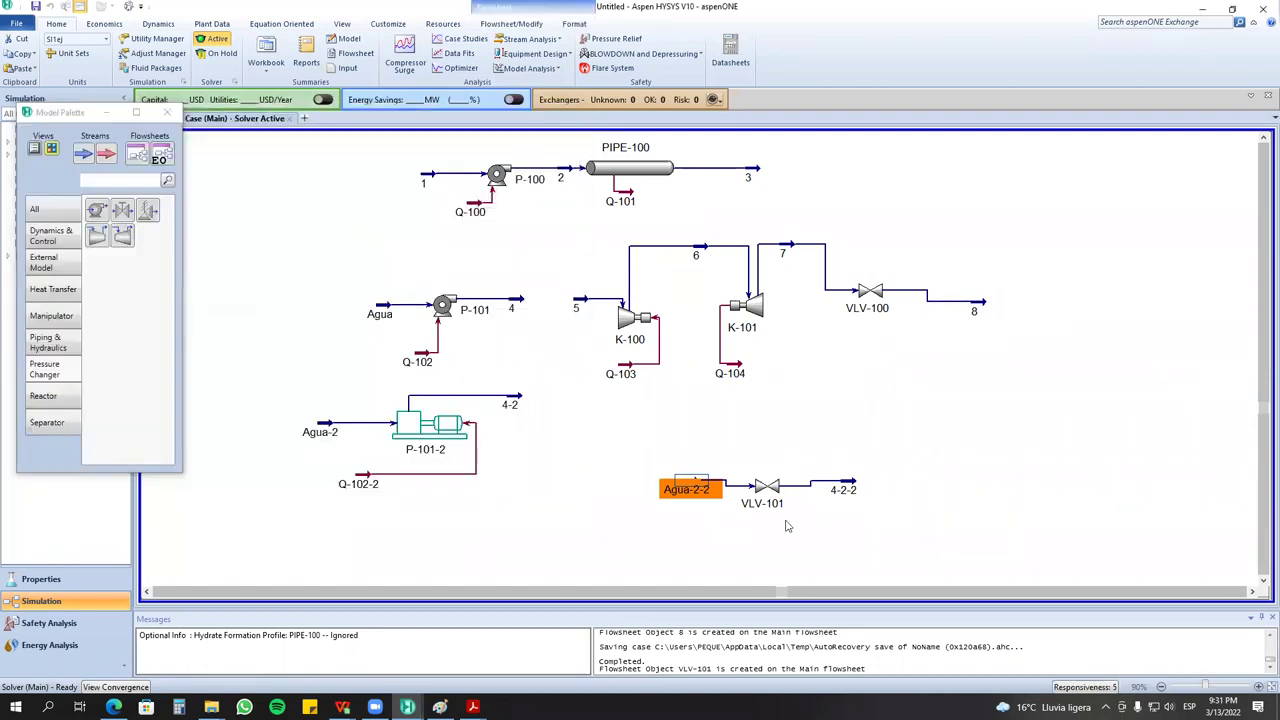
left_click(855, 499)
double_click(855, 499)
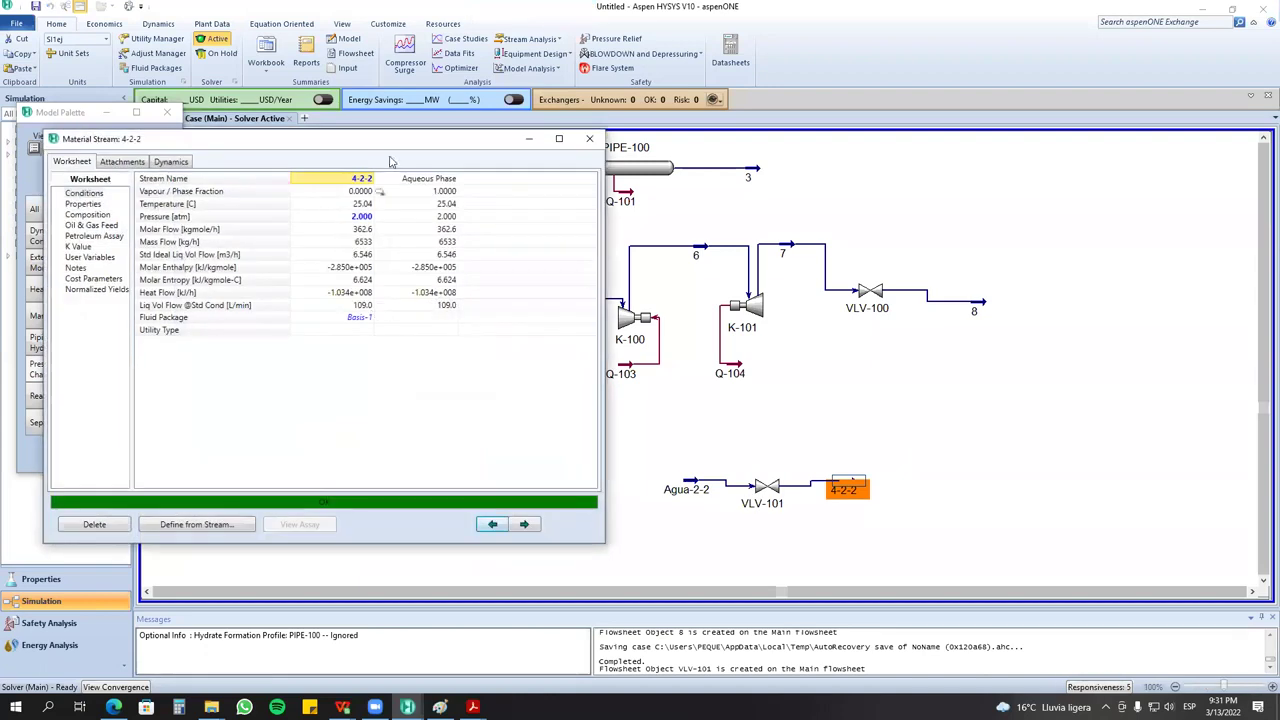
left_click_drag(395, 153, 311, 153)
left_click(505, 139)
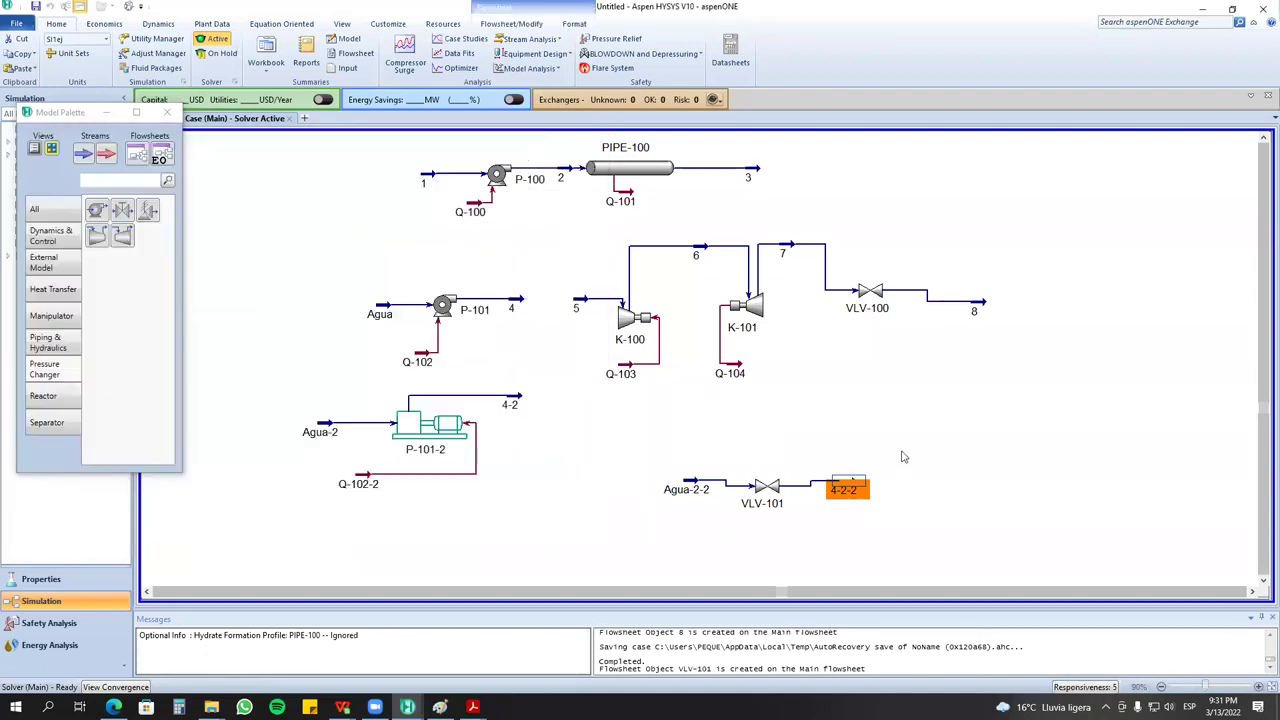
left_click(905, 457)
left_click_drag(278, 358, 960, 586)
left_click(706, 288)
left_click_drag(1132, 570, 324, 222)
left_click(333, 241)
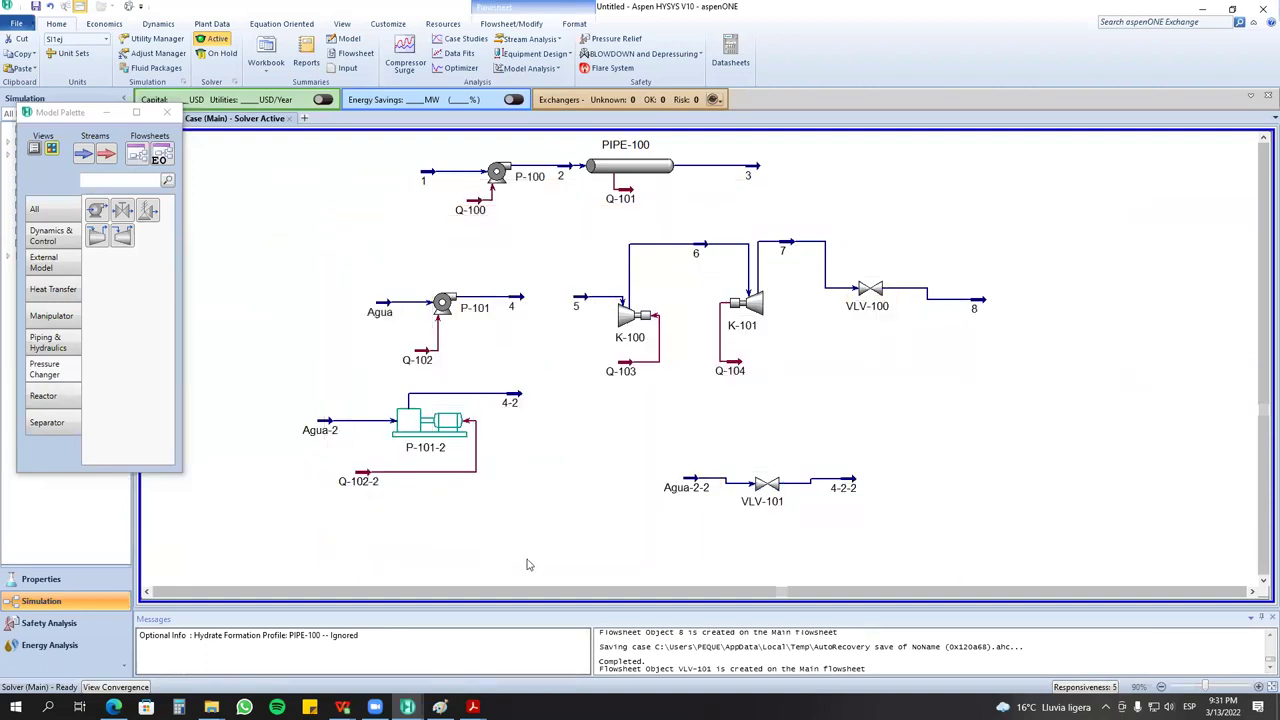
scroll(540, 549, "down", 1)
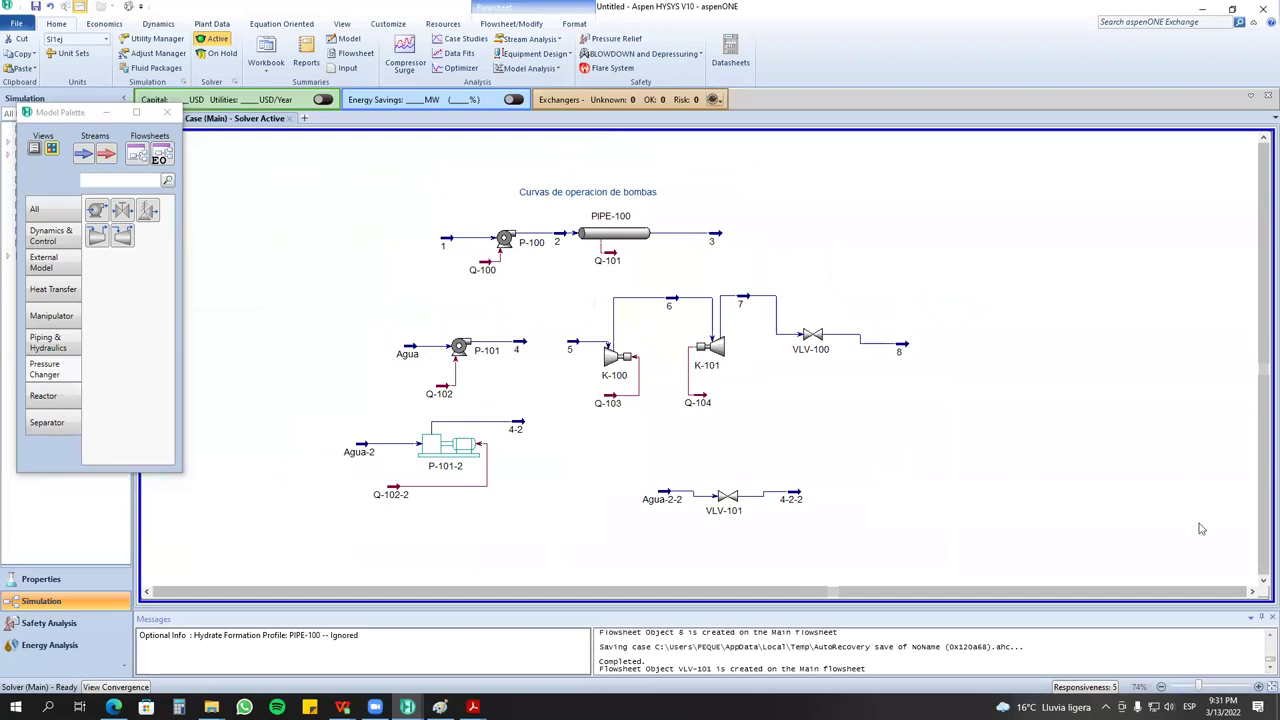
Switch to the WPS presentation and examine the air compression train on the multistage compression slide up close.
mouse_move(342, 707)
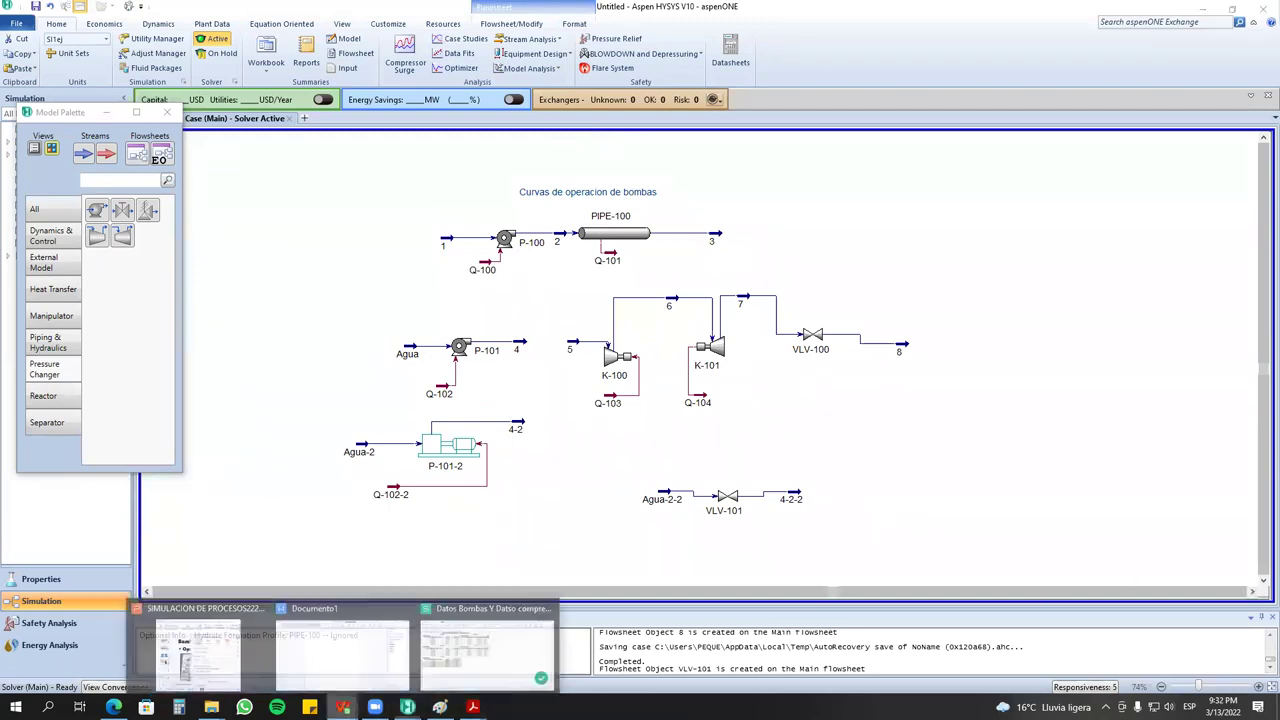
left_click(215, 668)
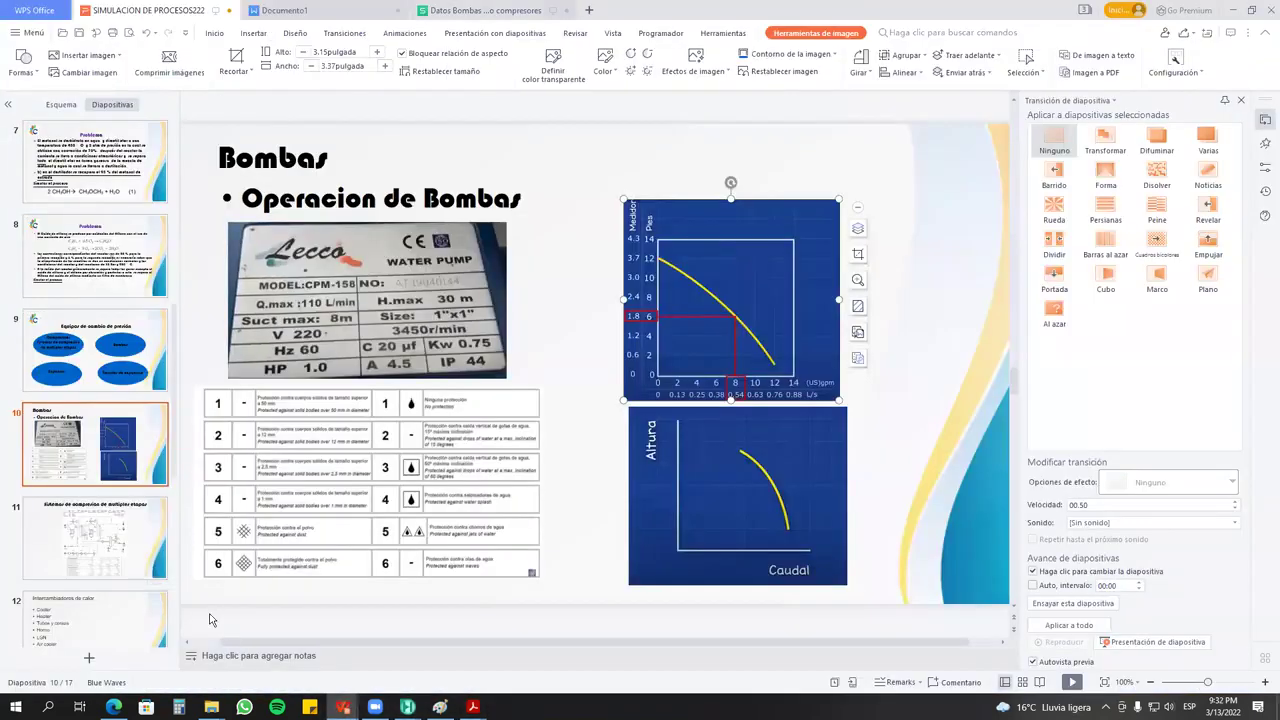
left_click(95, 538)
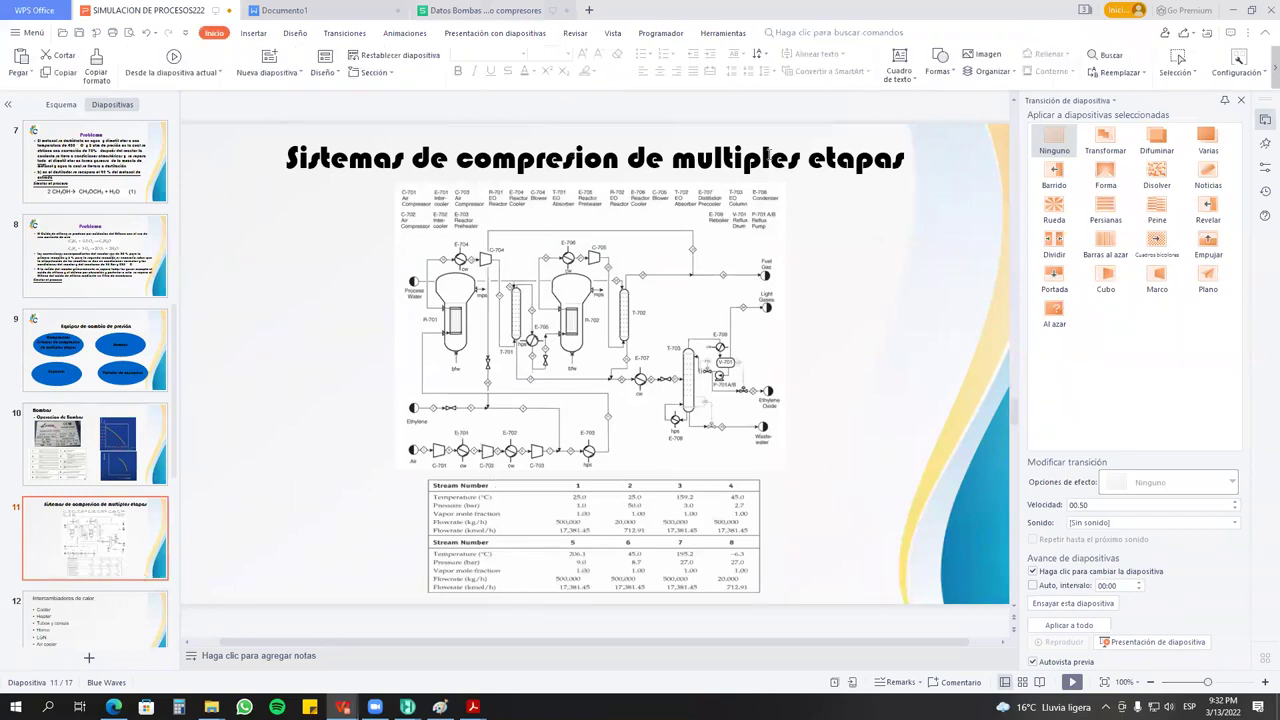
left_click(893, 500)
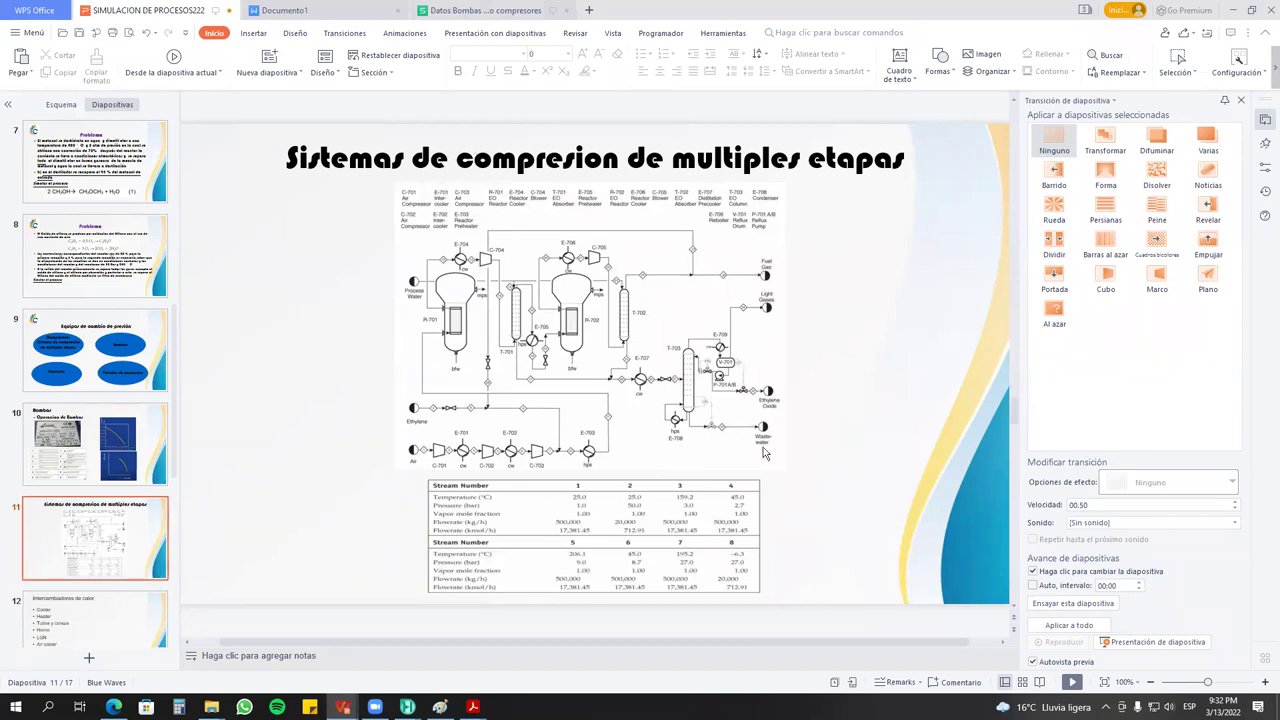
left_click_drag(1207, 682, 1238, 688)
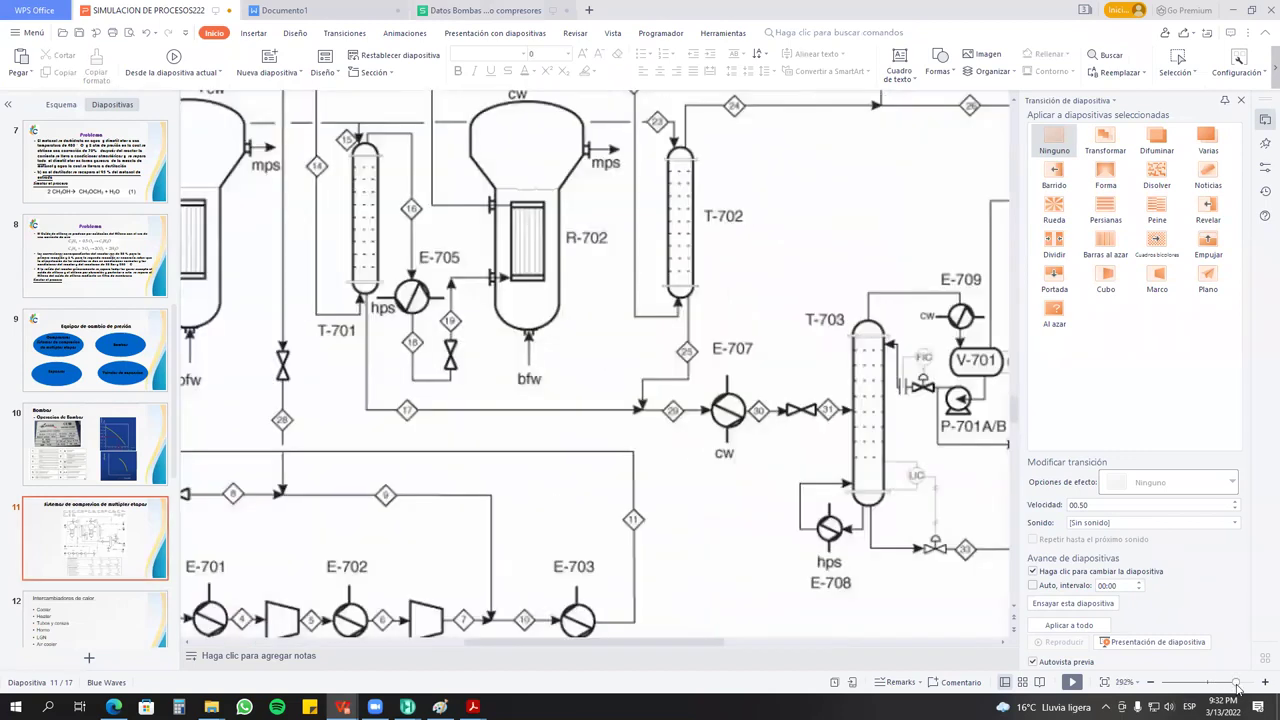
scroll(860, 565, "down", 2)
left_click_drag(685, 648, 580, 640)
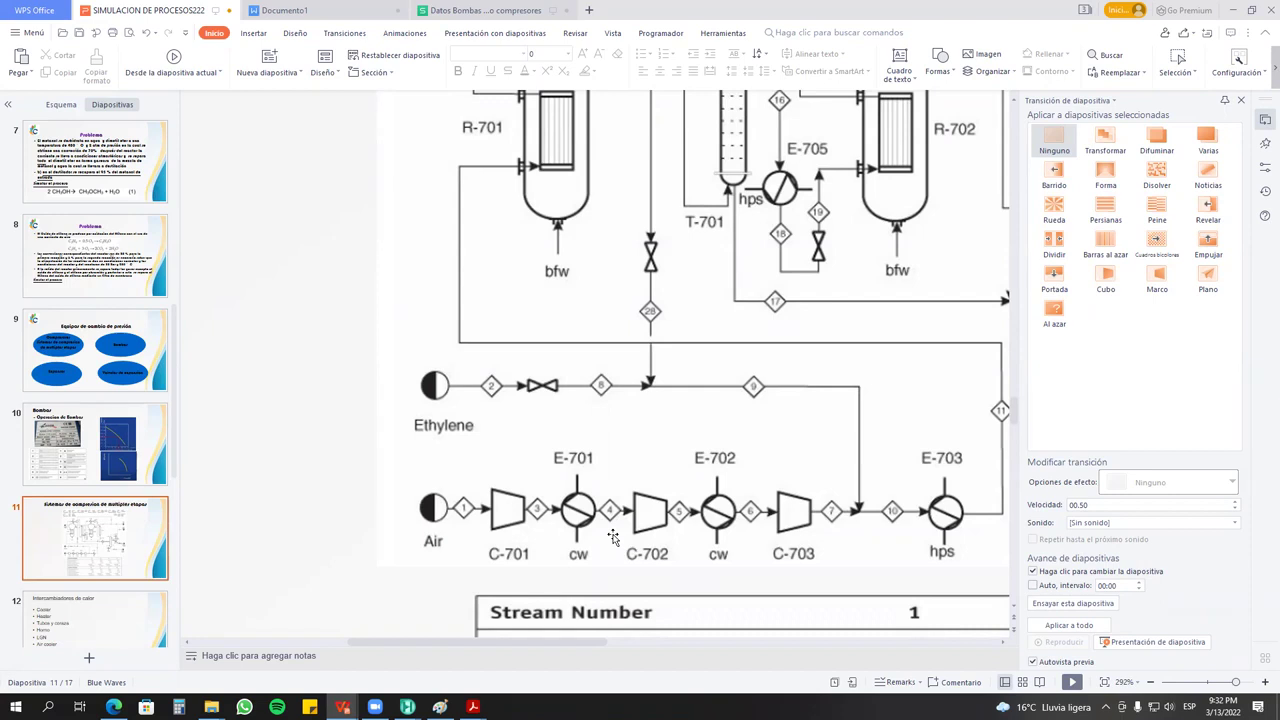
scroll(613, 537, "down", 1)
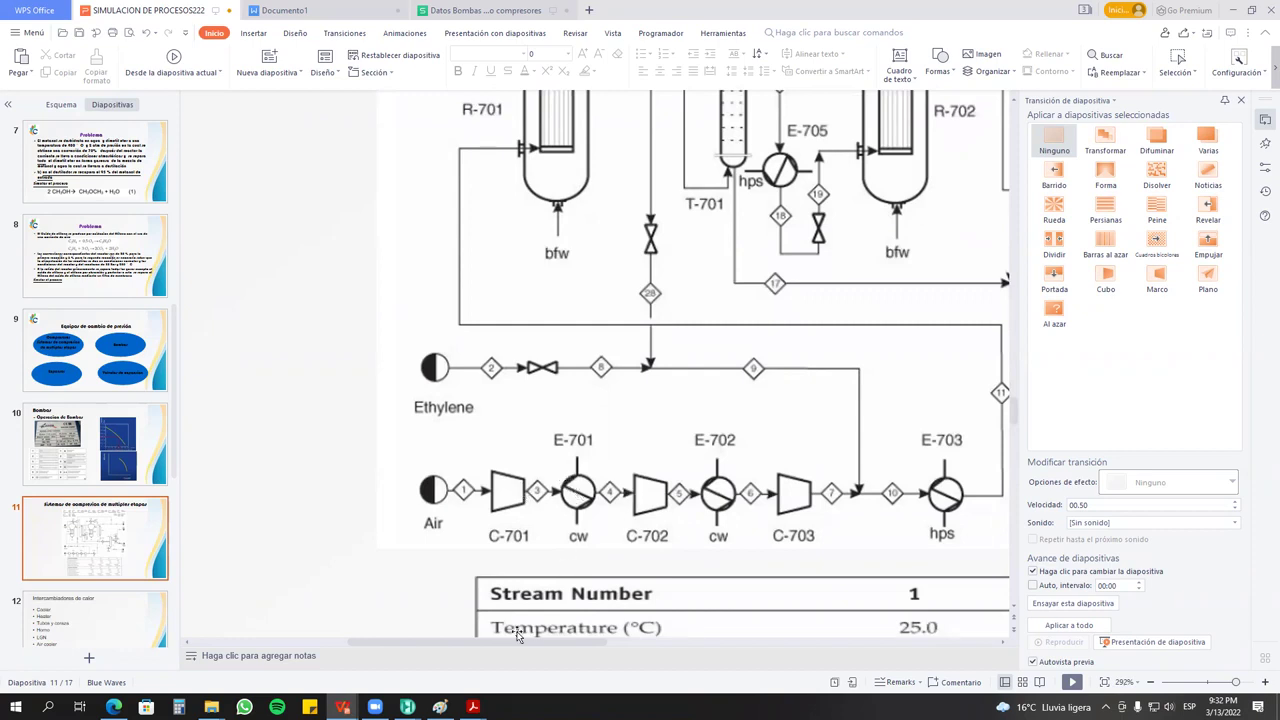
Switch to the Seider PDF in Acrobat Reader and read heuristic 36 on the number of gas compression stages.
mouse_move(473, 708)
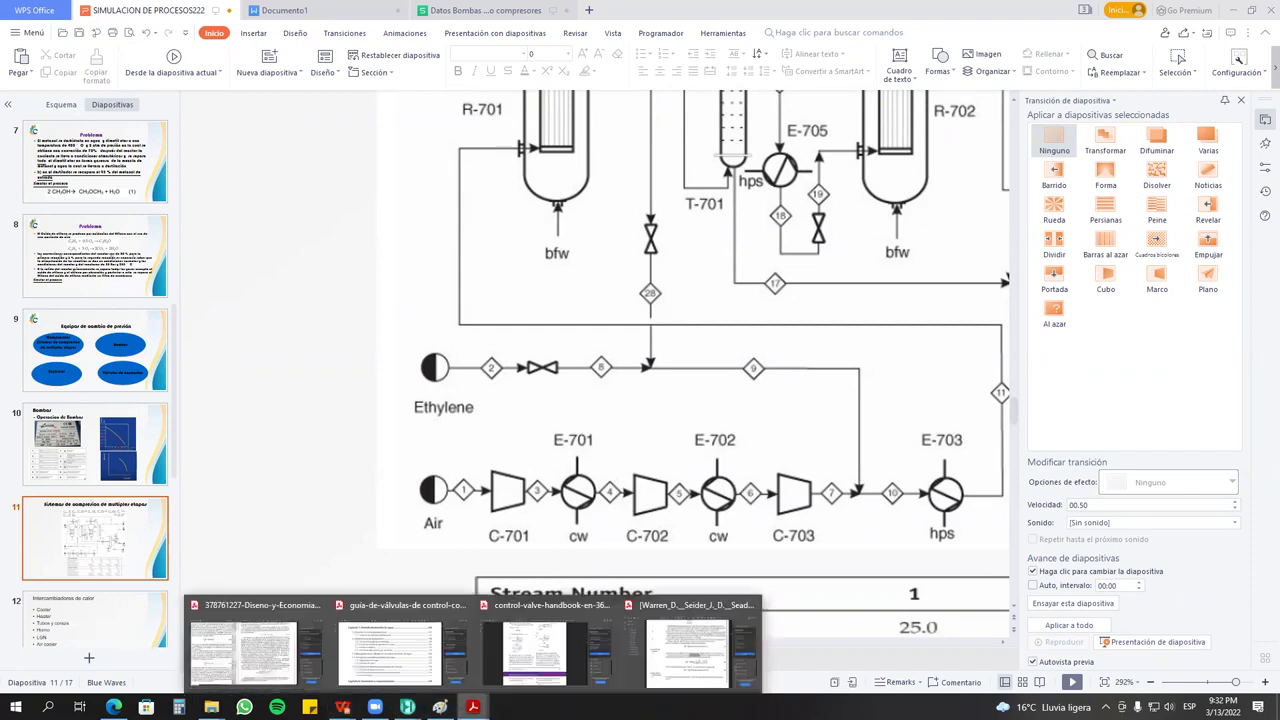
left_click(690, 652)
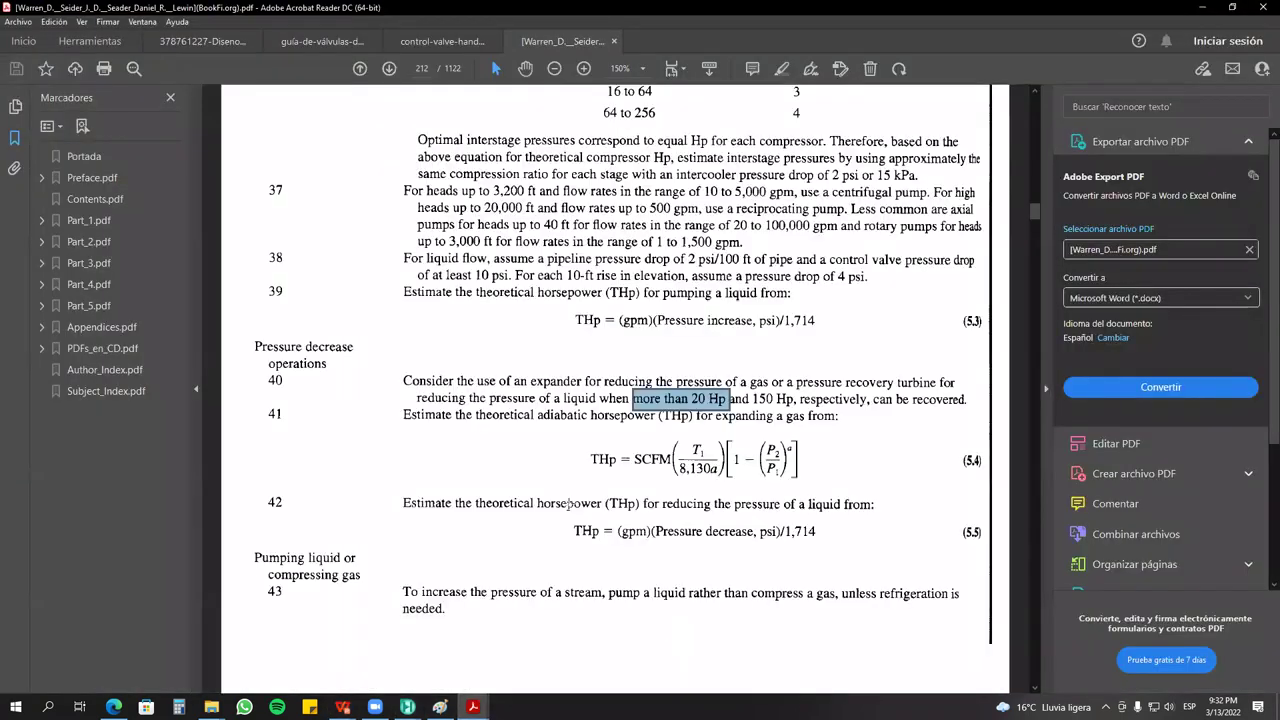
scroll(570, 503, "up", 4)
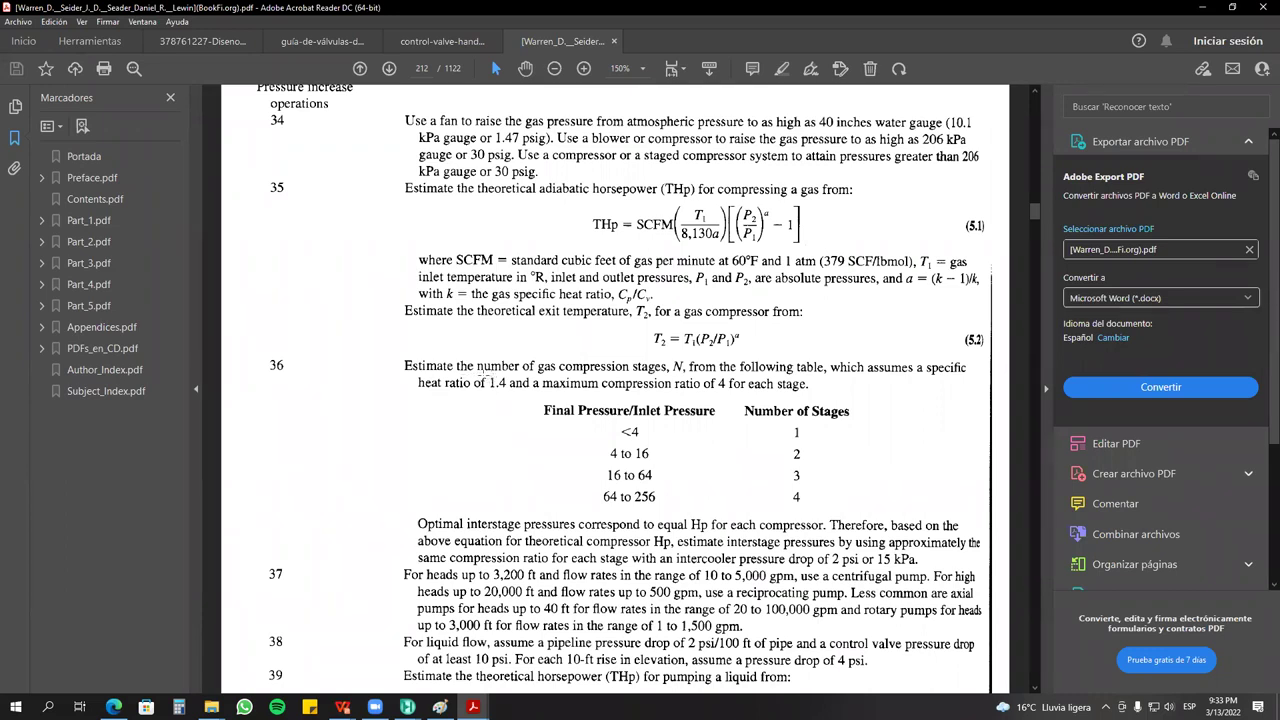
left_click_drag(533, 398, 891, 511)
left_click(702, 464)
double_click(720, 384)
left_click(723, 441)
left_click_drag(864, 444, 686, 440)
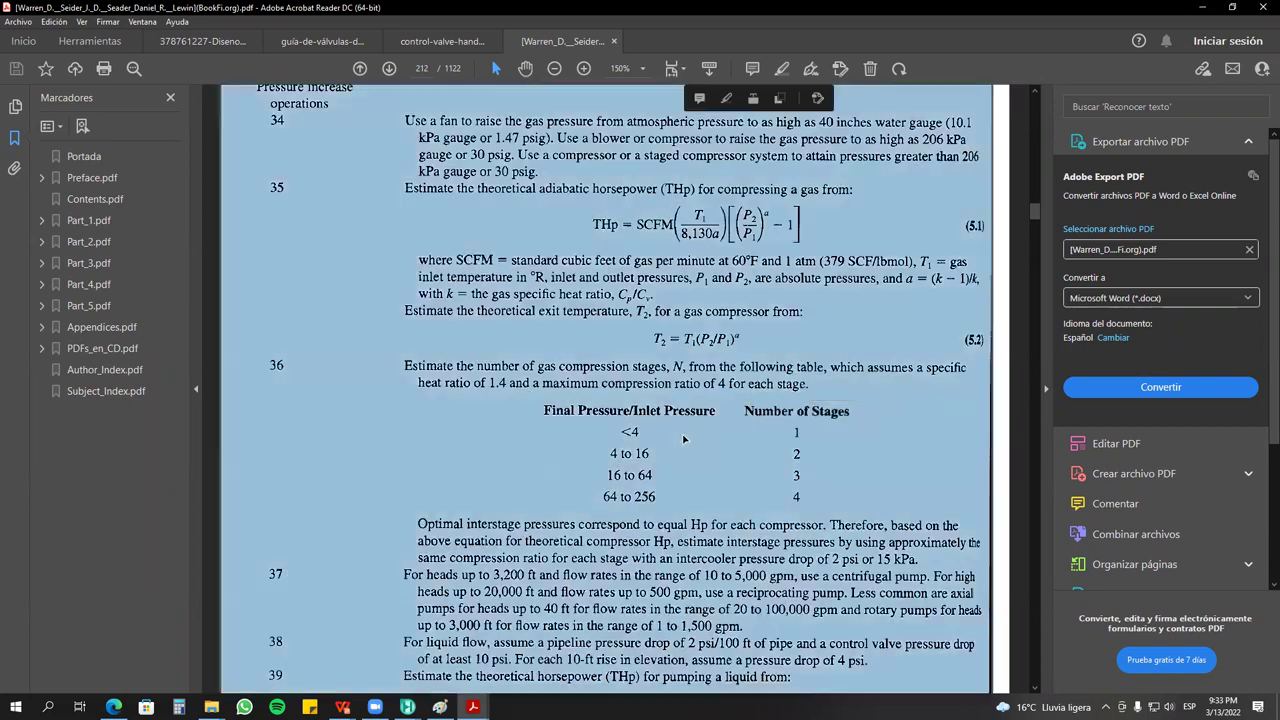
left_click(505, 402)
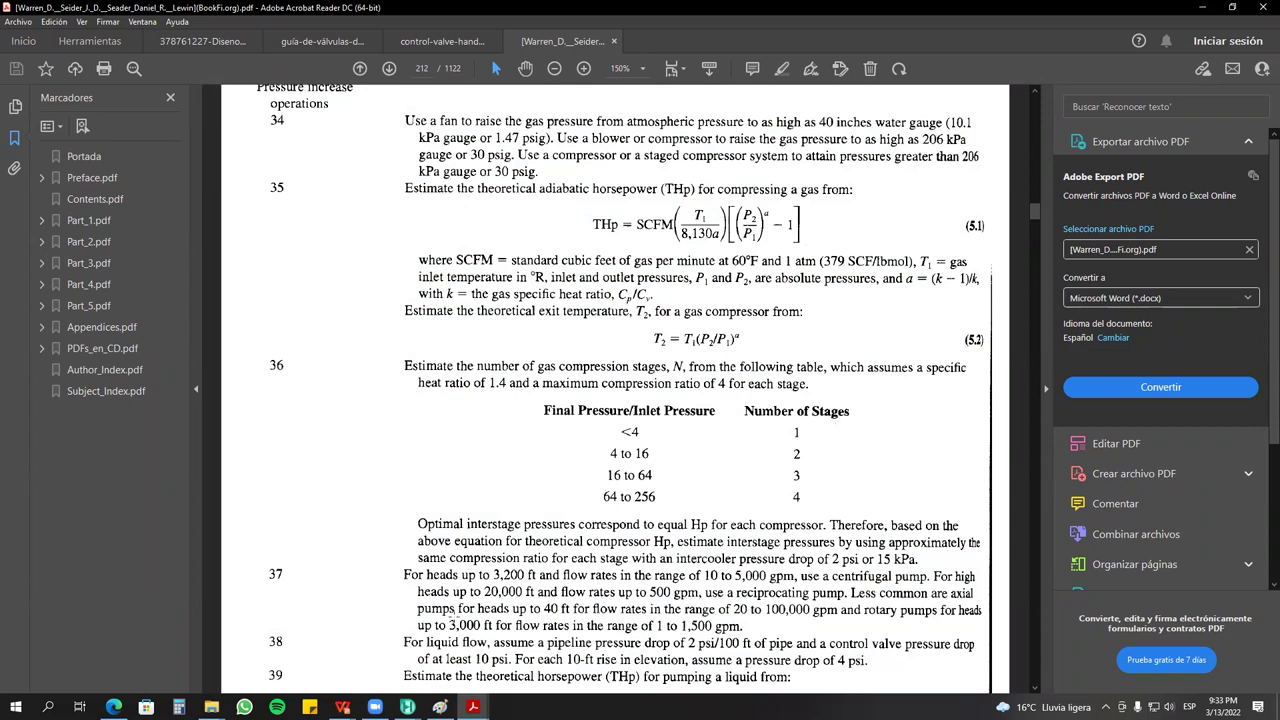
Switch back to HYSYS and compare the pressure ratio in K-100's design parameters with the compression-stage guideline in the PDF.
left_click(407, 707)
left_click(339, 645)
scroll(613, 563, "up", 5)
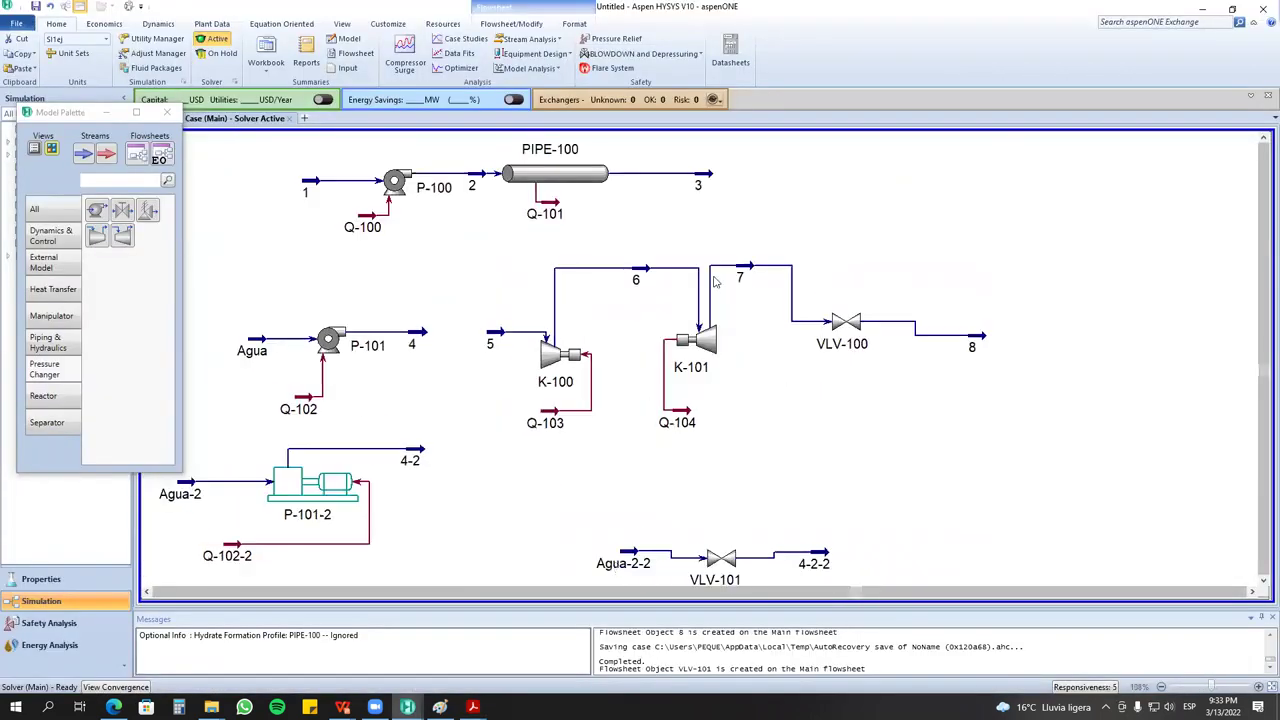
left_click(555, 360)
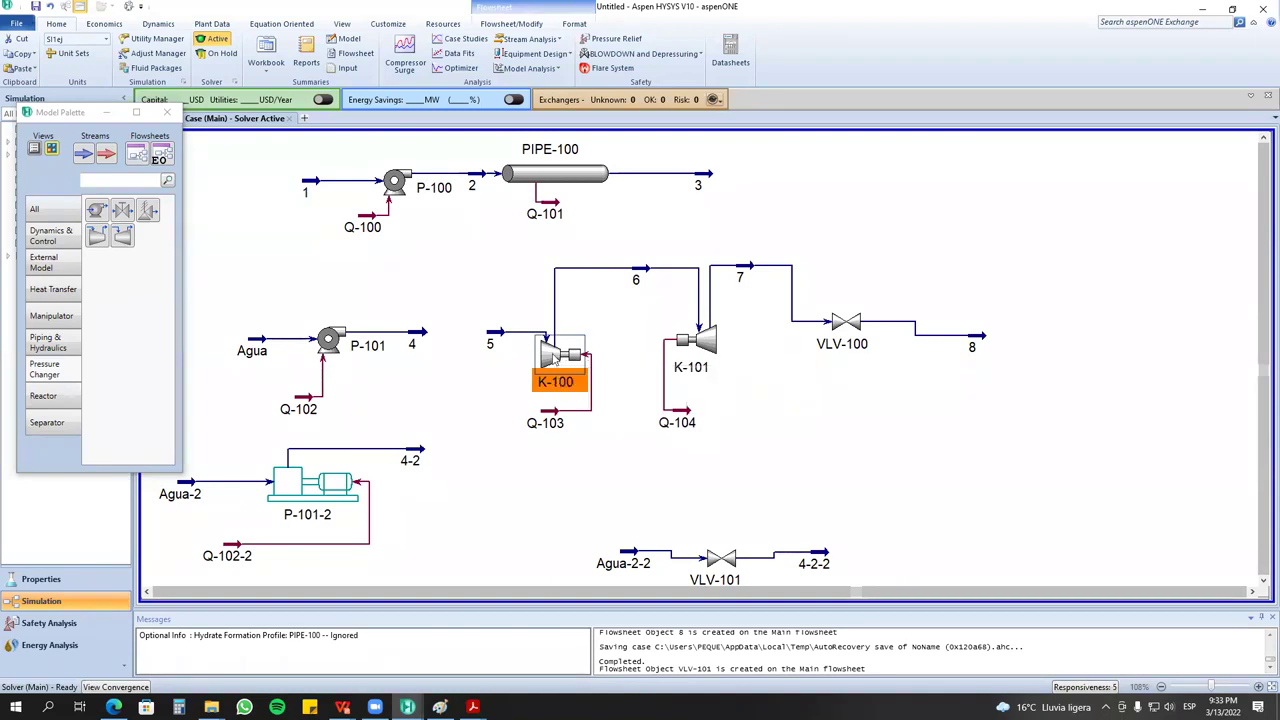
double_click(551, 358)
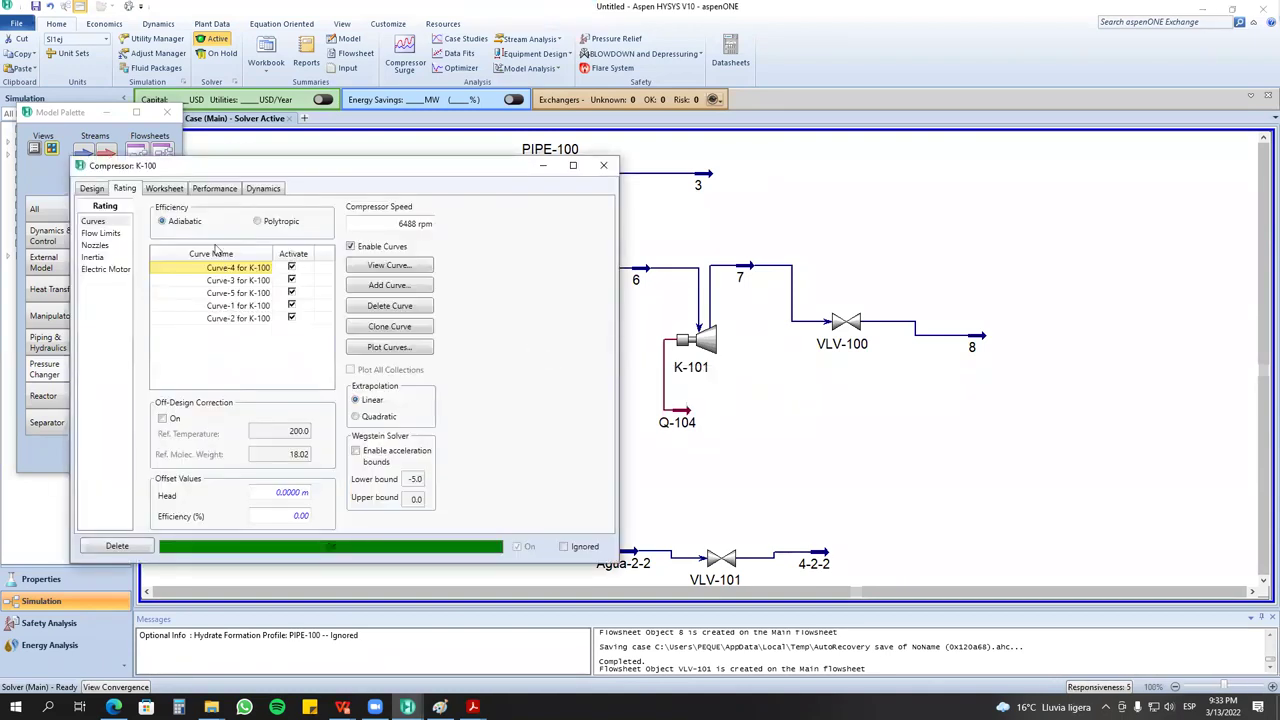
left_click(95, 190)
left_click(101, 233)
left_click(411, 452)
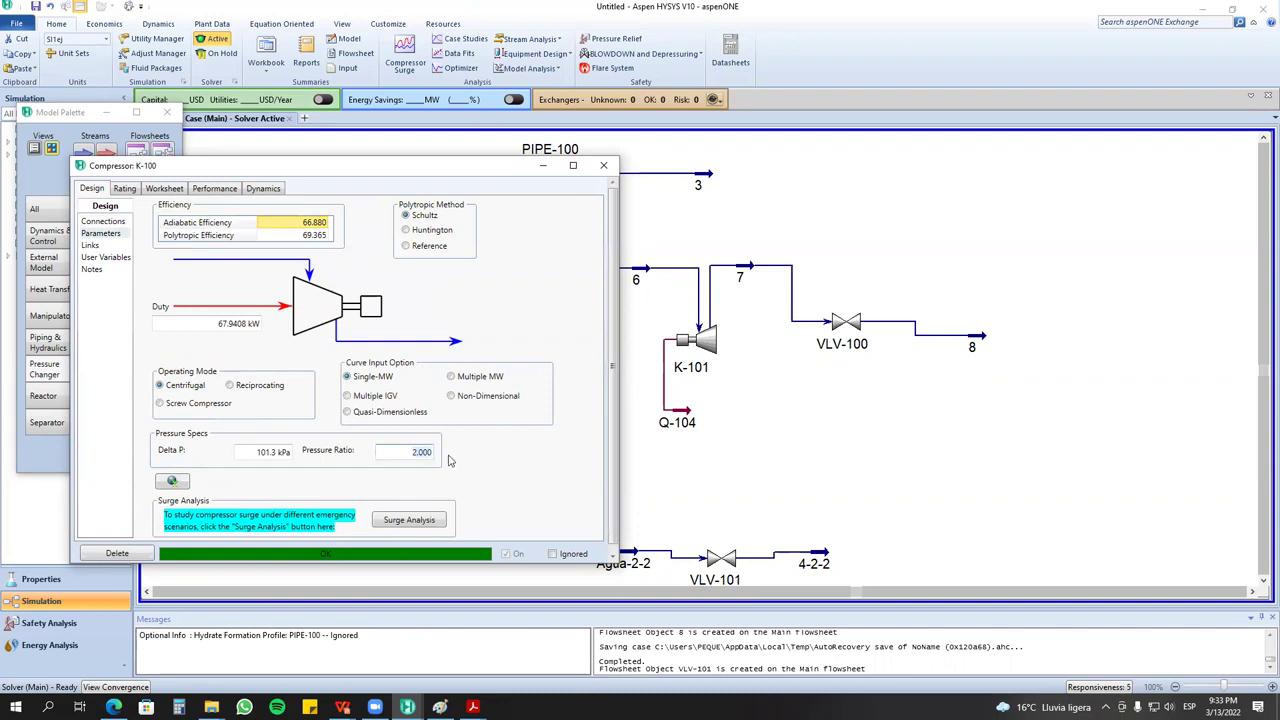
left_click(473, 707)
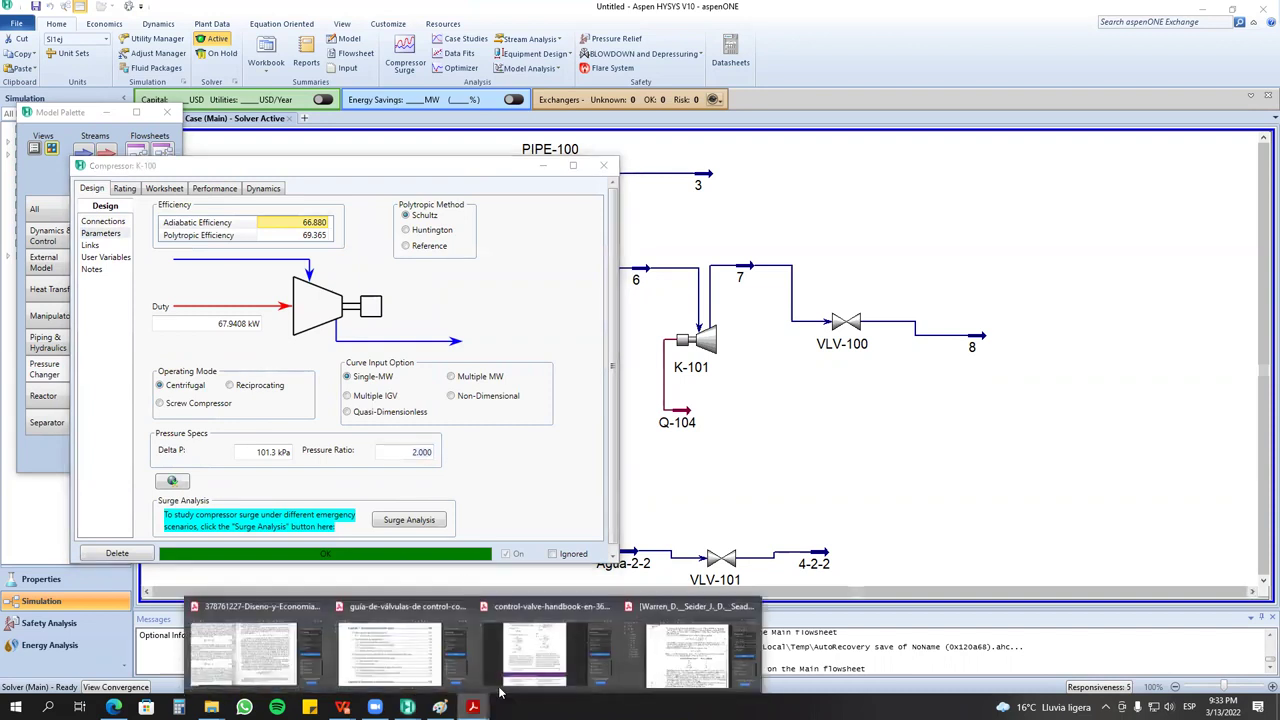
left_click(688, 645)
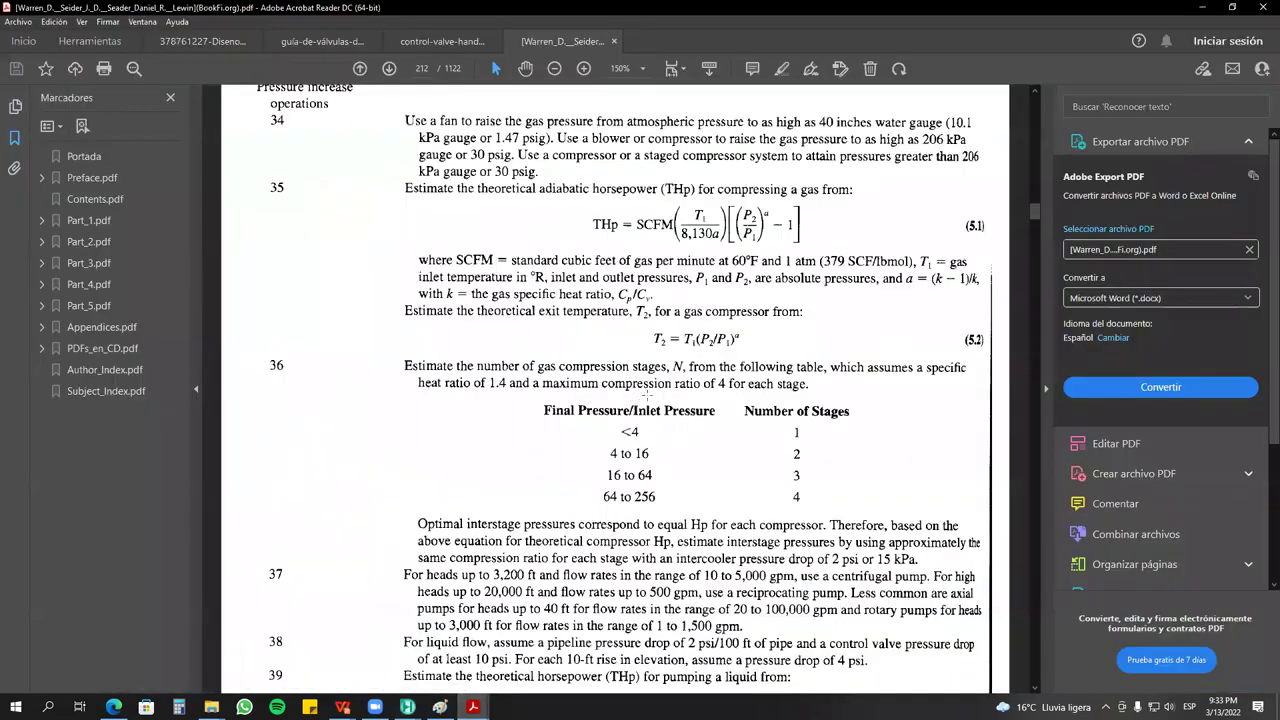
left_click(1203, 8)
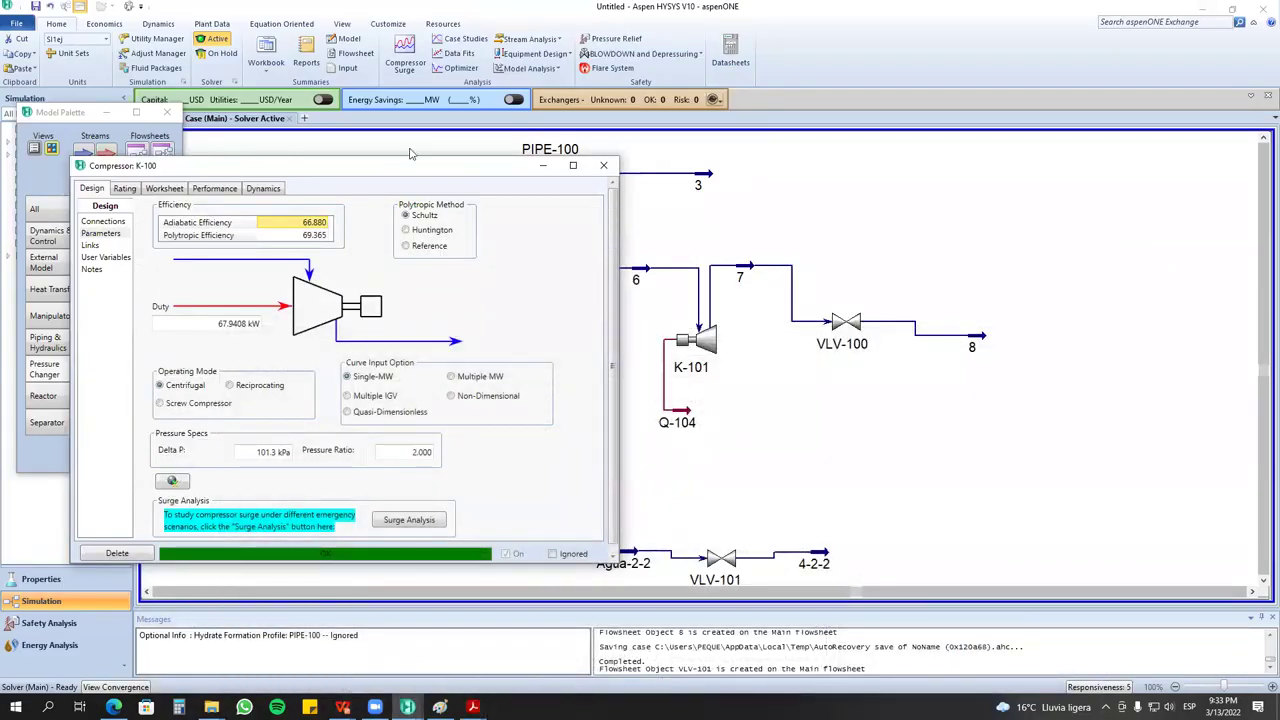
Set the pressure of stream 6 to 4 atm and arrange the windows so K-100's design parameters stay visible.
left_click_drag(416, 169, 313, 180)
double_click(648, 283)
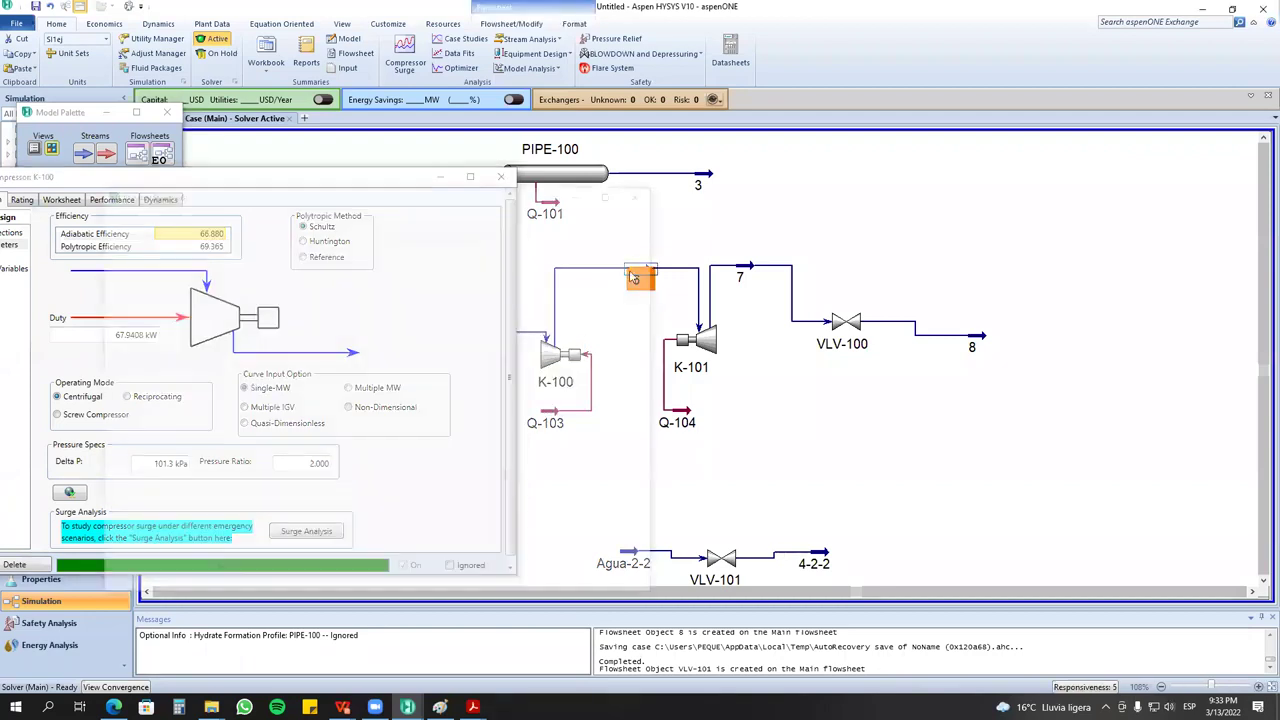
left_click(410, 272)
type("4")
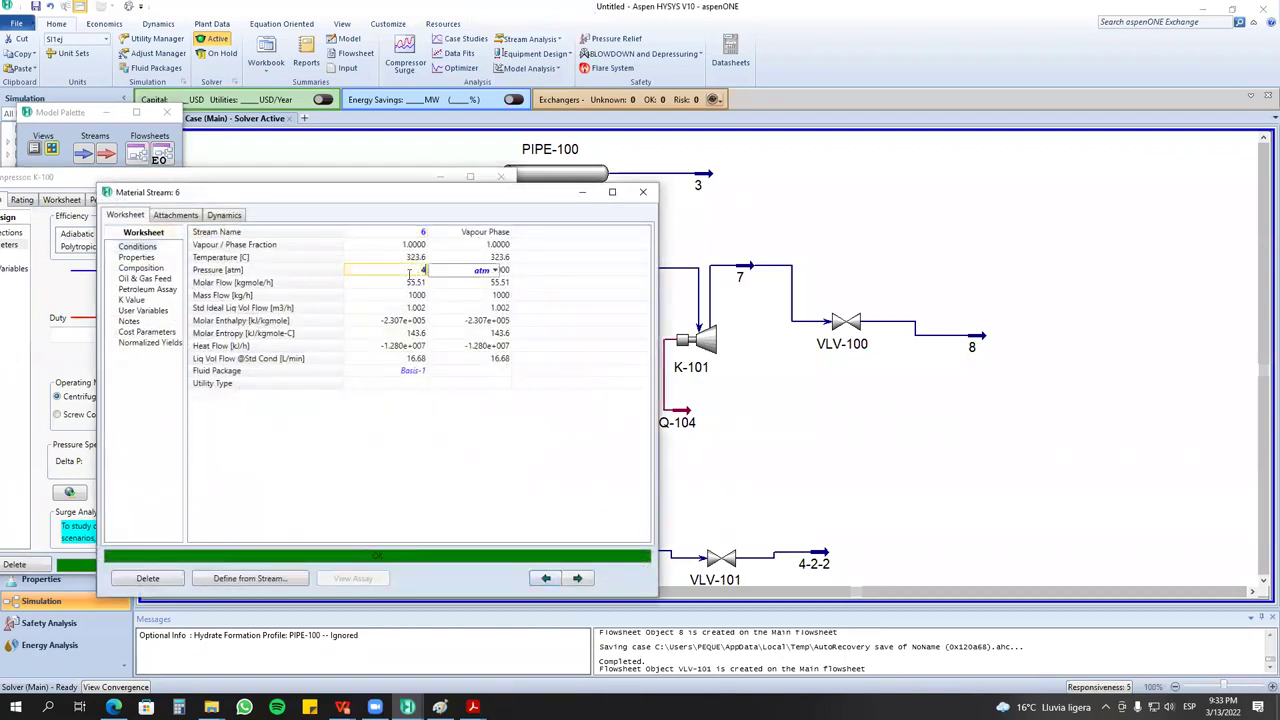
key("Return")
left_click_drag(300, 192, 552, 183)
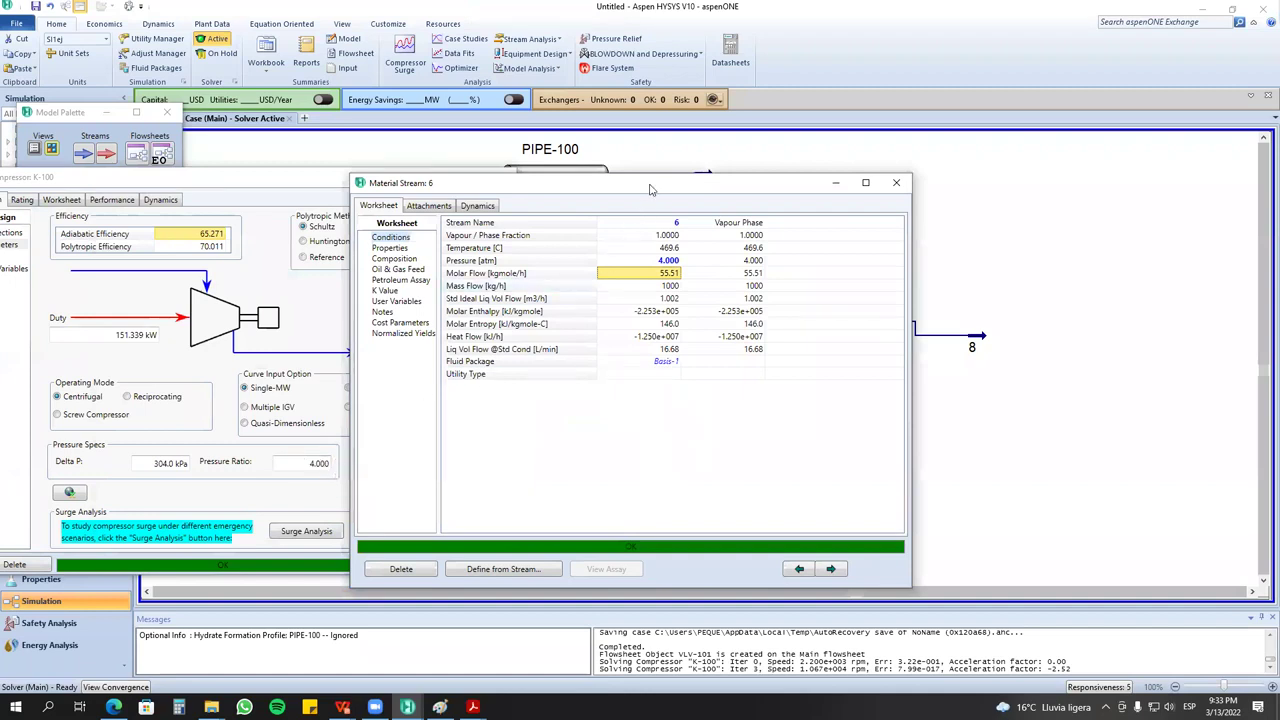
left_click_drag(655, 190, 555, 323)
Set the pressure of stream 6 to 1000 atm.
left_click(557, 396)
type("1")
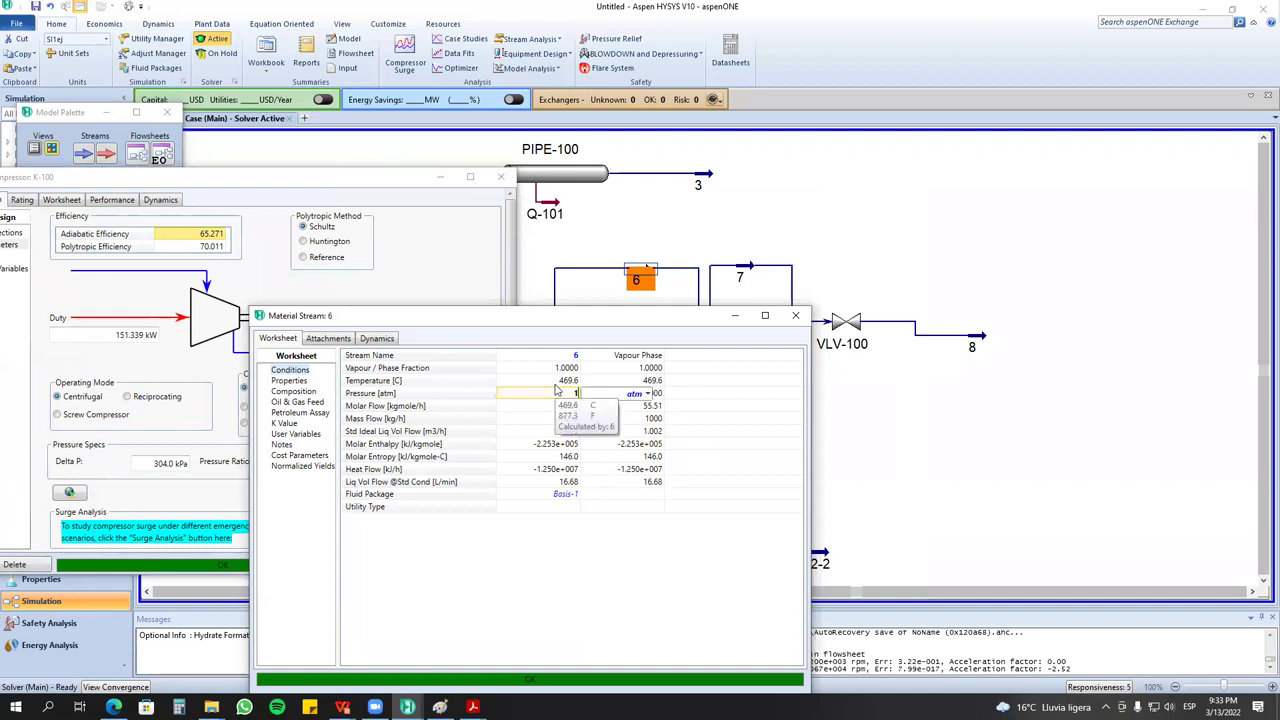
key("Return")
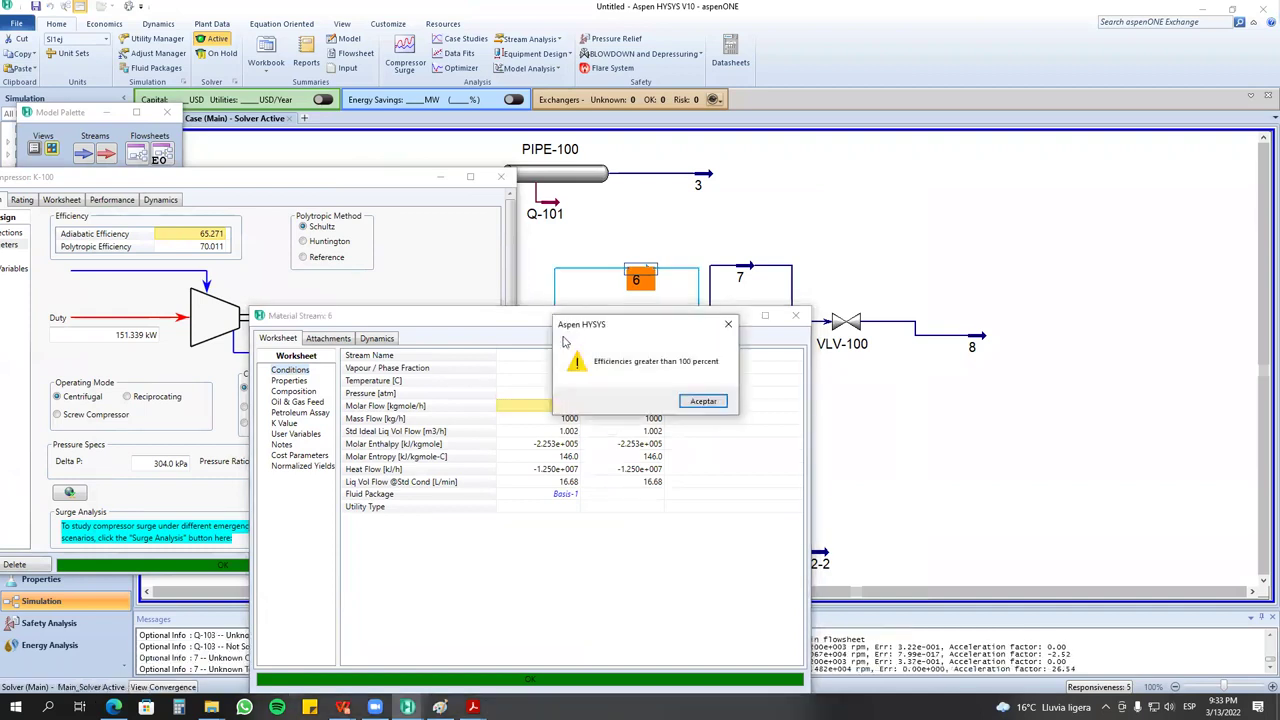
key("Return")
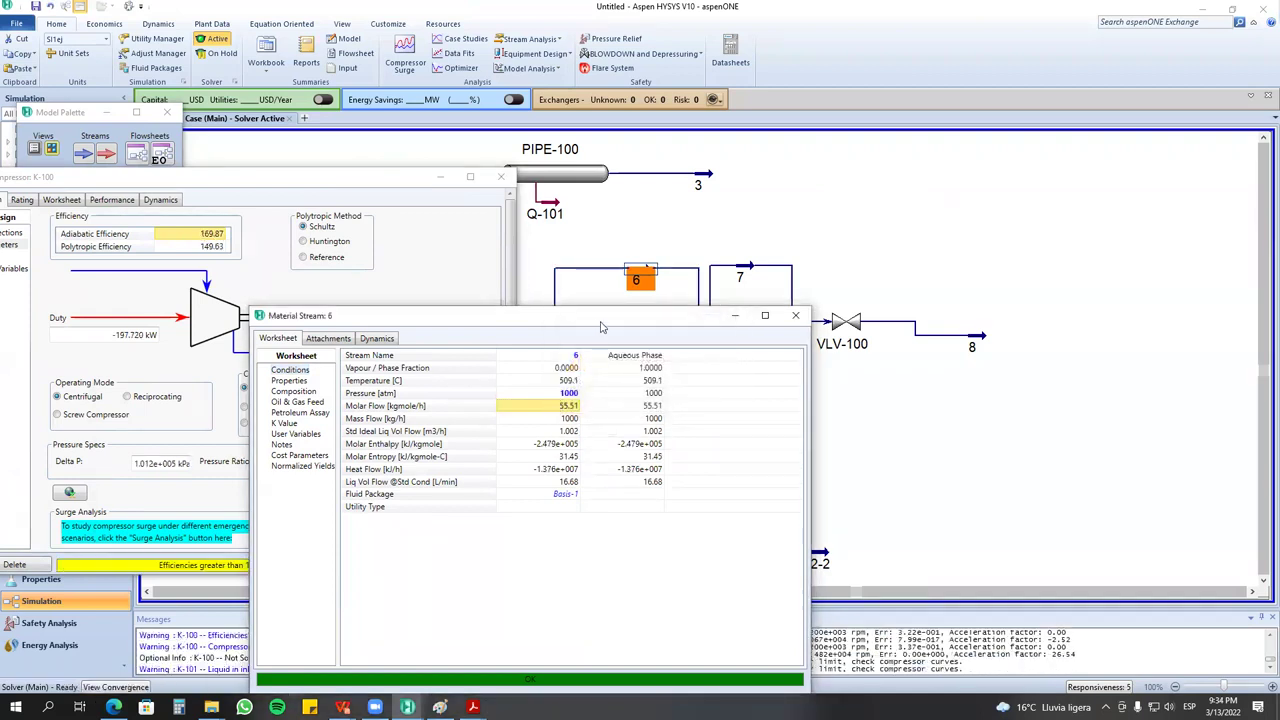
Rearrange the stream 6 and K-100 windows and disable the use of performance curves in K-100's rating settings.
left_click_drag(601, 326, 789, 438)
left_click_drag(362, 178, 497, 179)
left_click(156, 200)
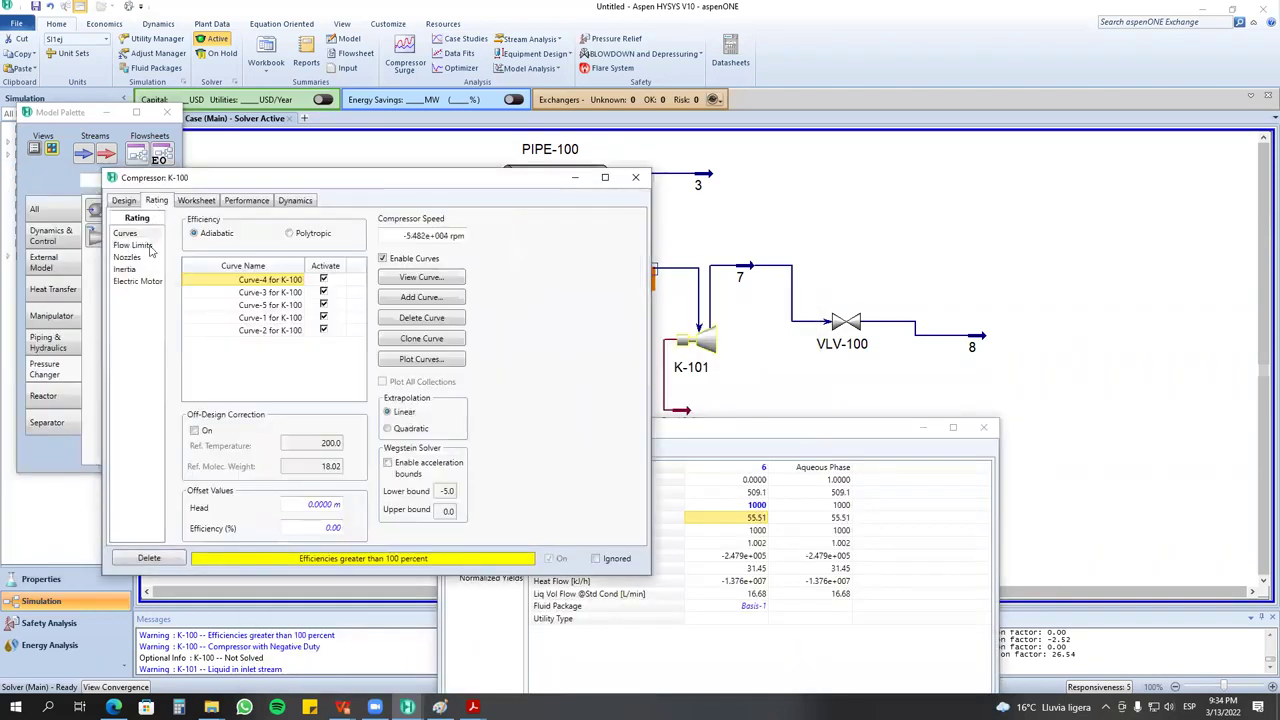
left_click(382, 259)
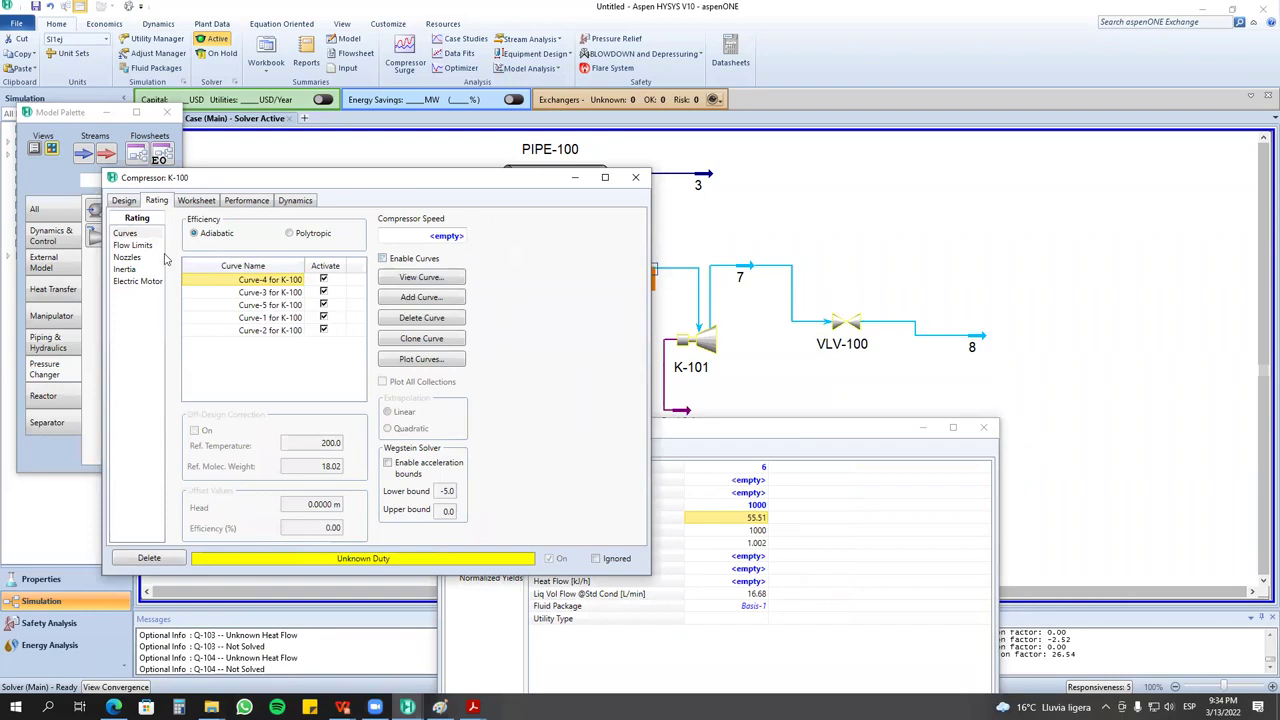
Set the polytropic efficiency of compressor K-100 to 75 in its design parameters.
left_click(124, 200)
left_click(342, 248)
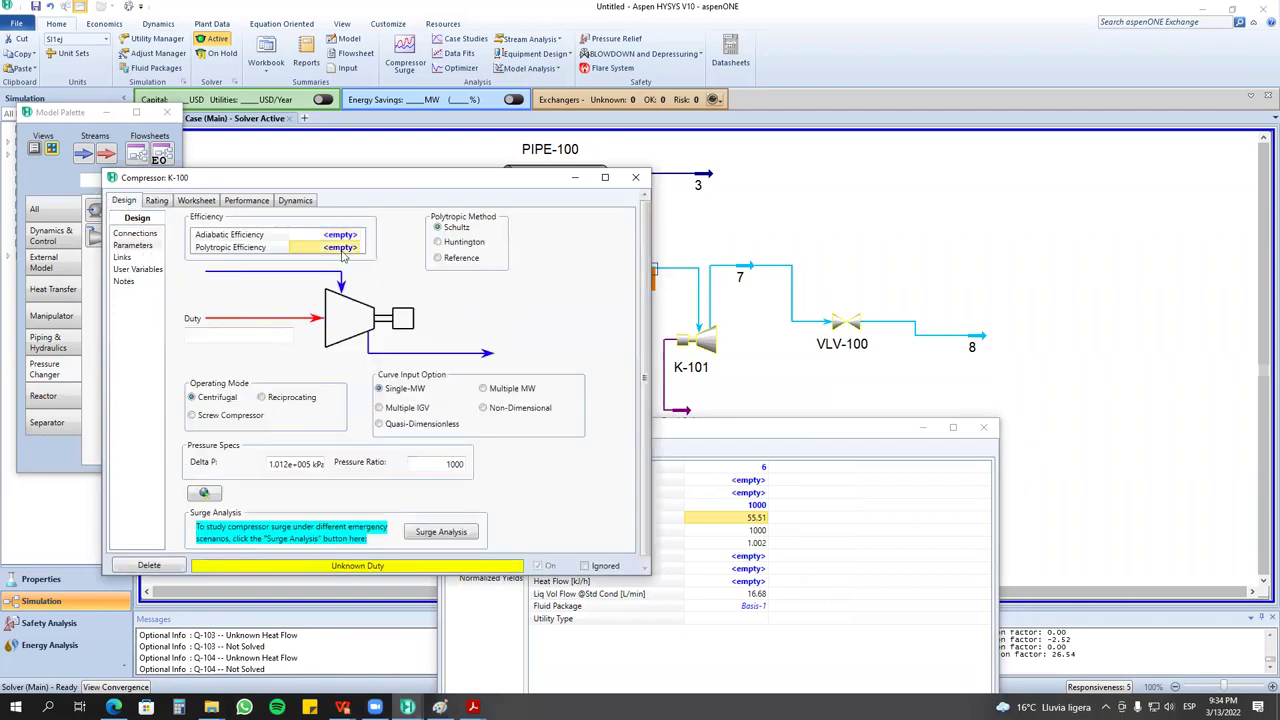
type("75")
key("Return")
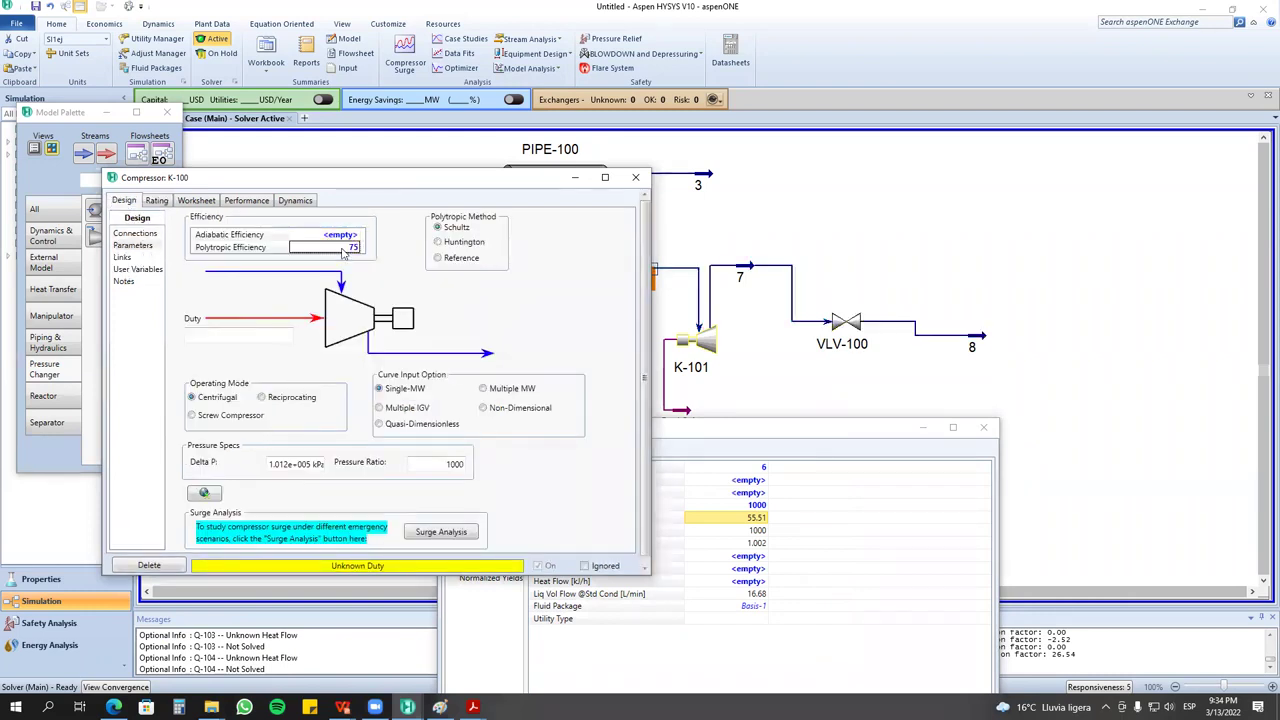
left_click_drag(534, 185, 493, 185)
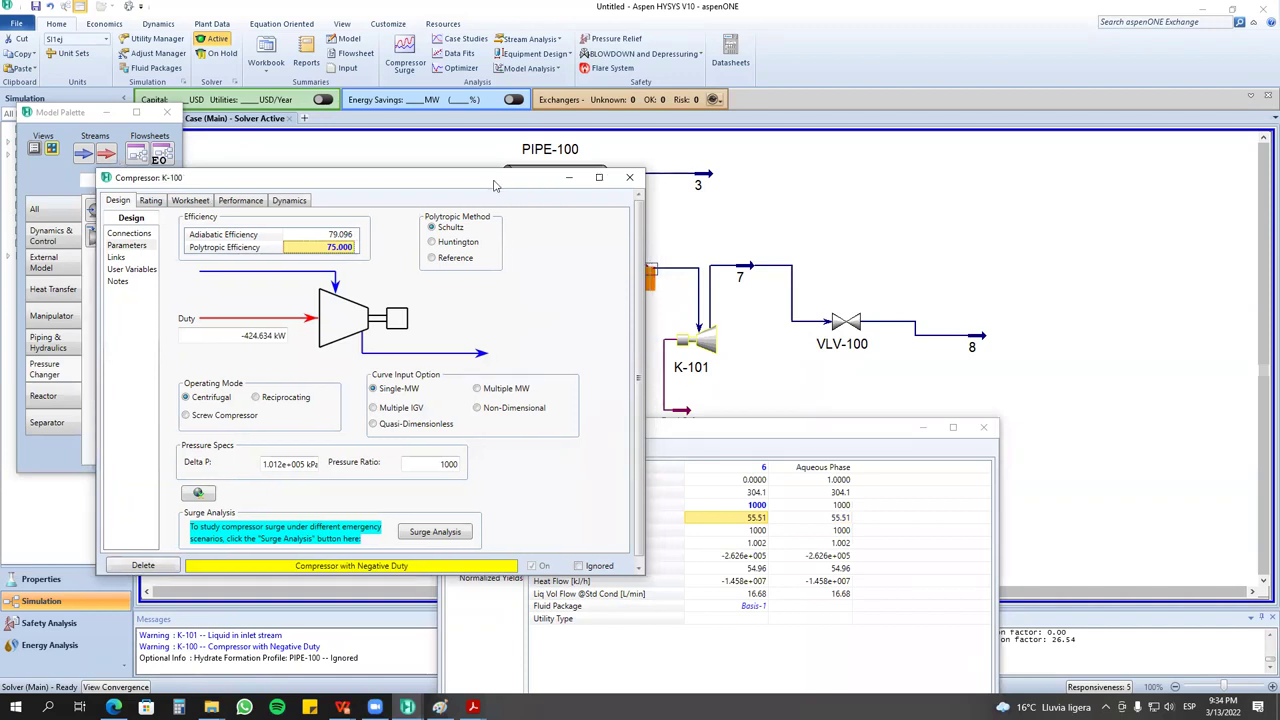
left_click_drag(493, 185, 480, 168)
Set the pressure of stream 6 to 100 atm, check K-100's parameters, and close both windows.
left_click(758, 510)
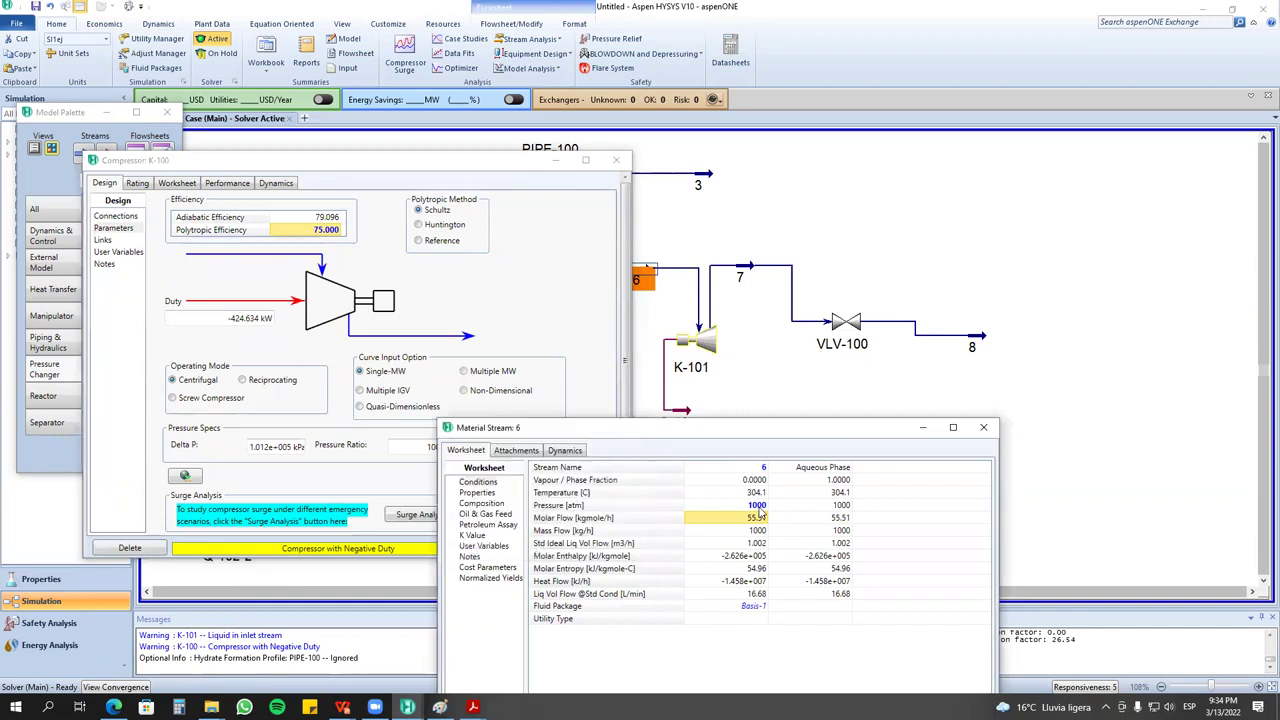
type("1")
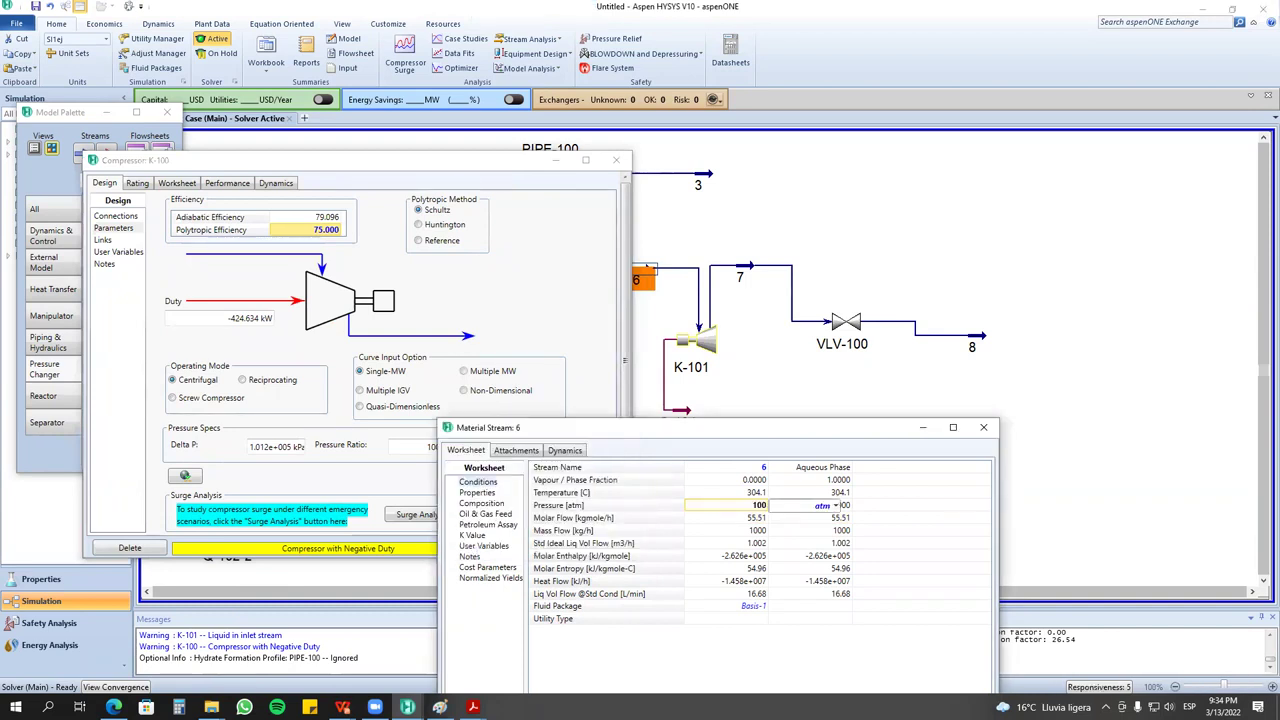
type("00")
key("Return")
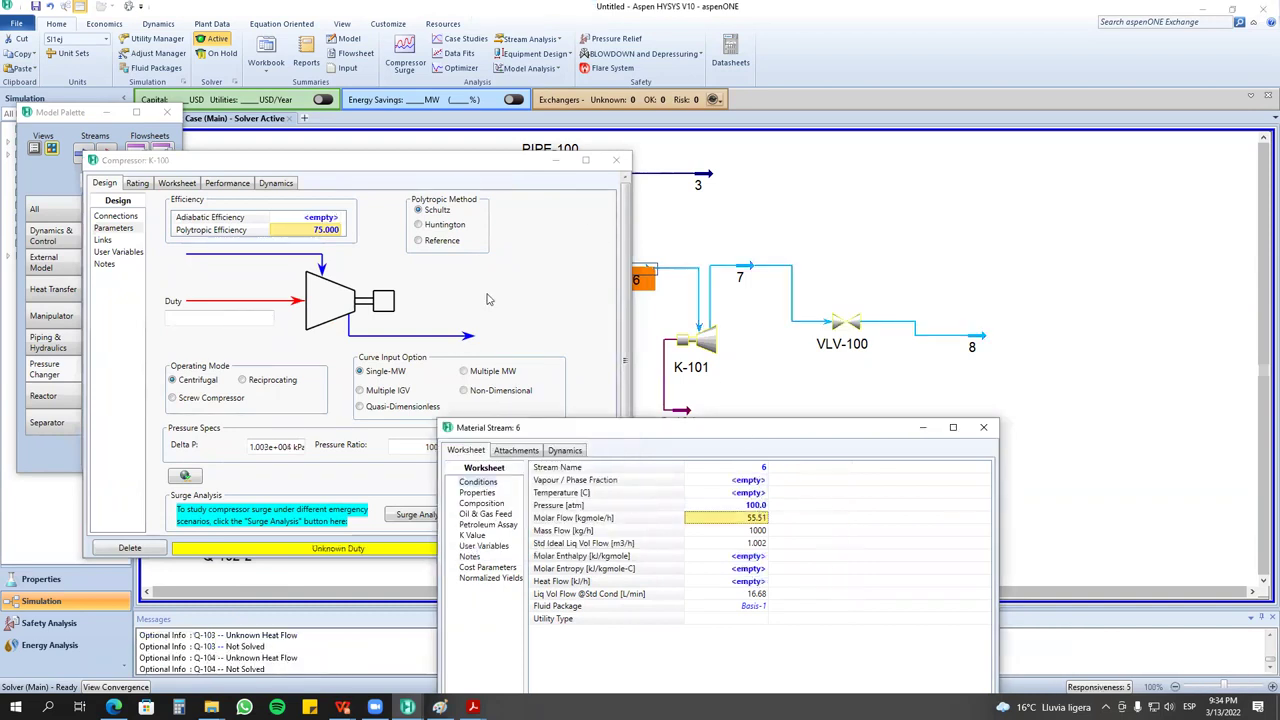
left_click_drag(476, 166, 520, 196)
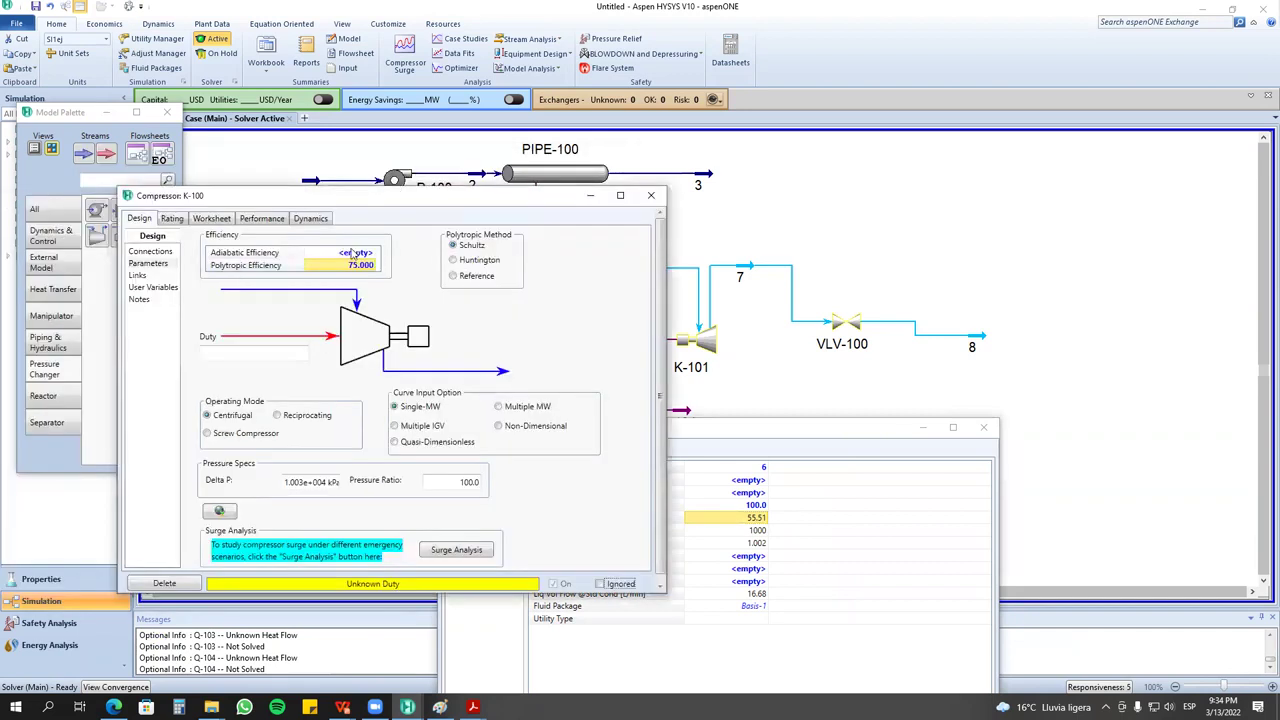
left_click(651, 195)
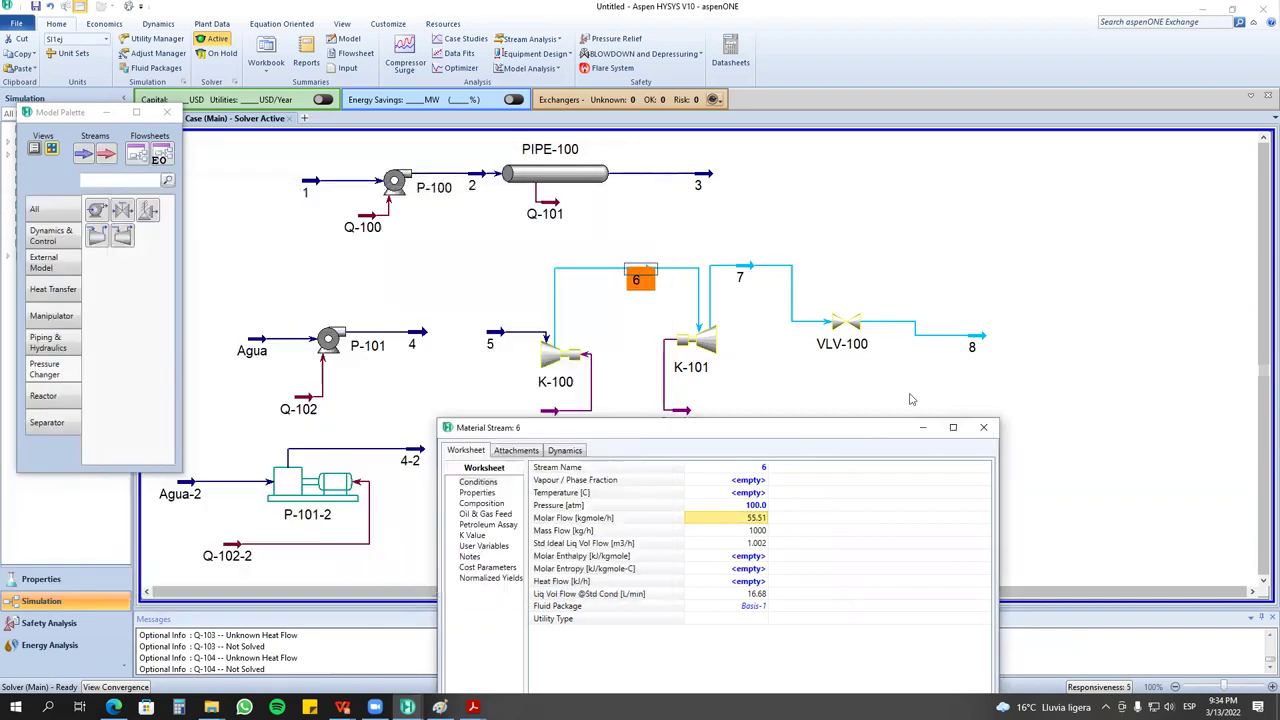
left_click(983, 427)
Disconnect stream 6 from K-101 and move K-101 and streams 7 and 8 farther away from K-100.
right_click(665, 270)
left_click(652, 272)
left_click_drag(836, 446, 1030, 445)
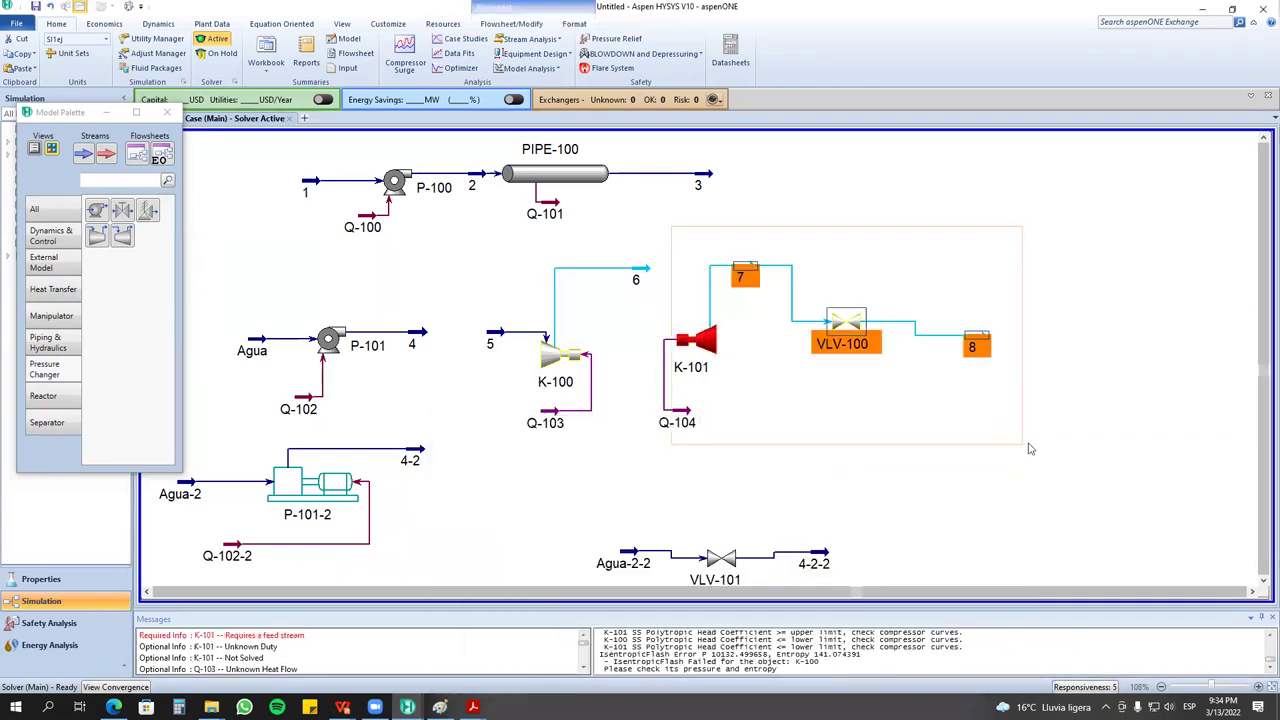
left_click(700, 342)
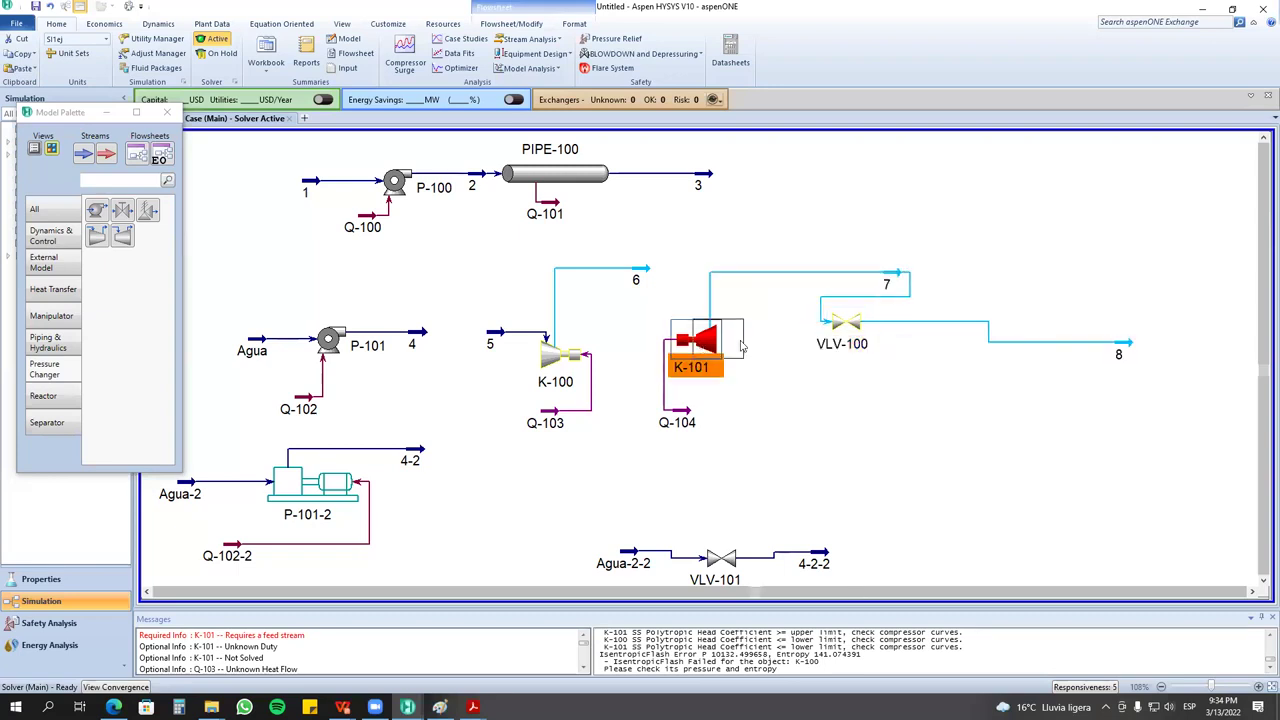
left_click_drag(700, 342, 768, 342)
Open K-100 and set the pressure of its outlet stream 6 to 50 atm.
double_click(547, 357)
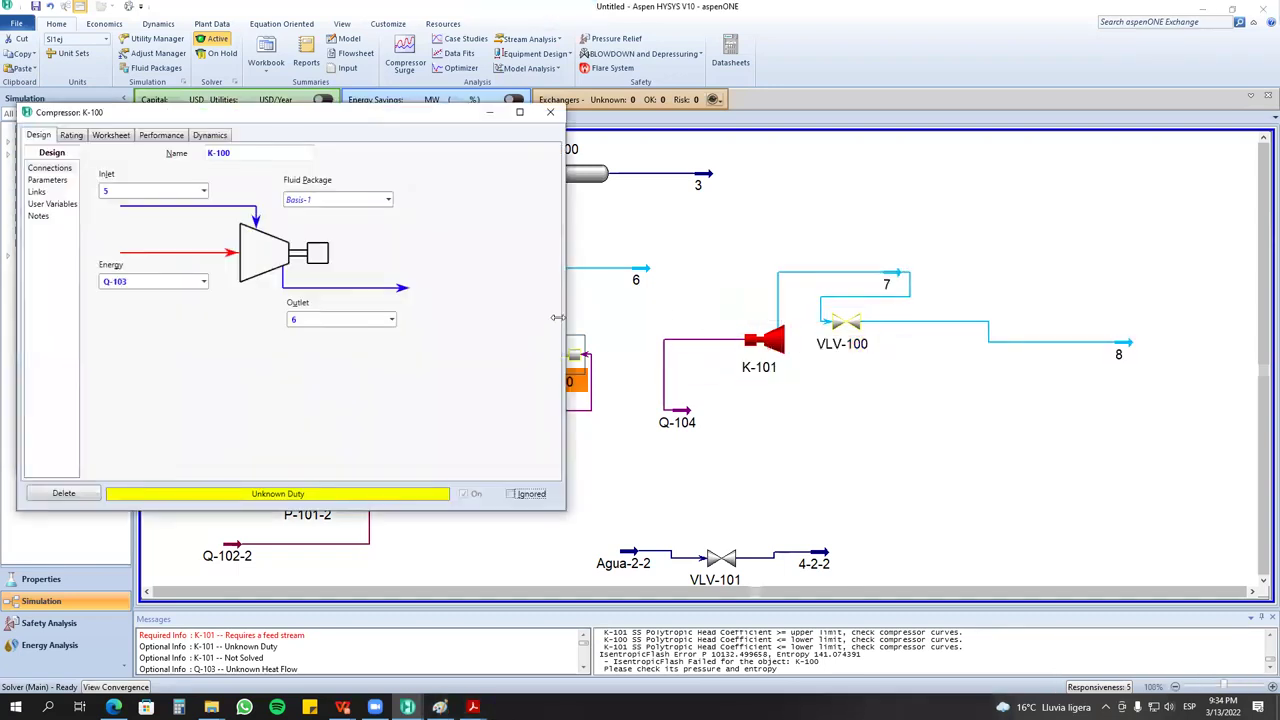
left_click(585, 270)
double_click(585, 270)
left_click(339, 216)
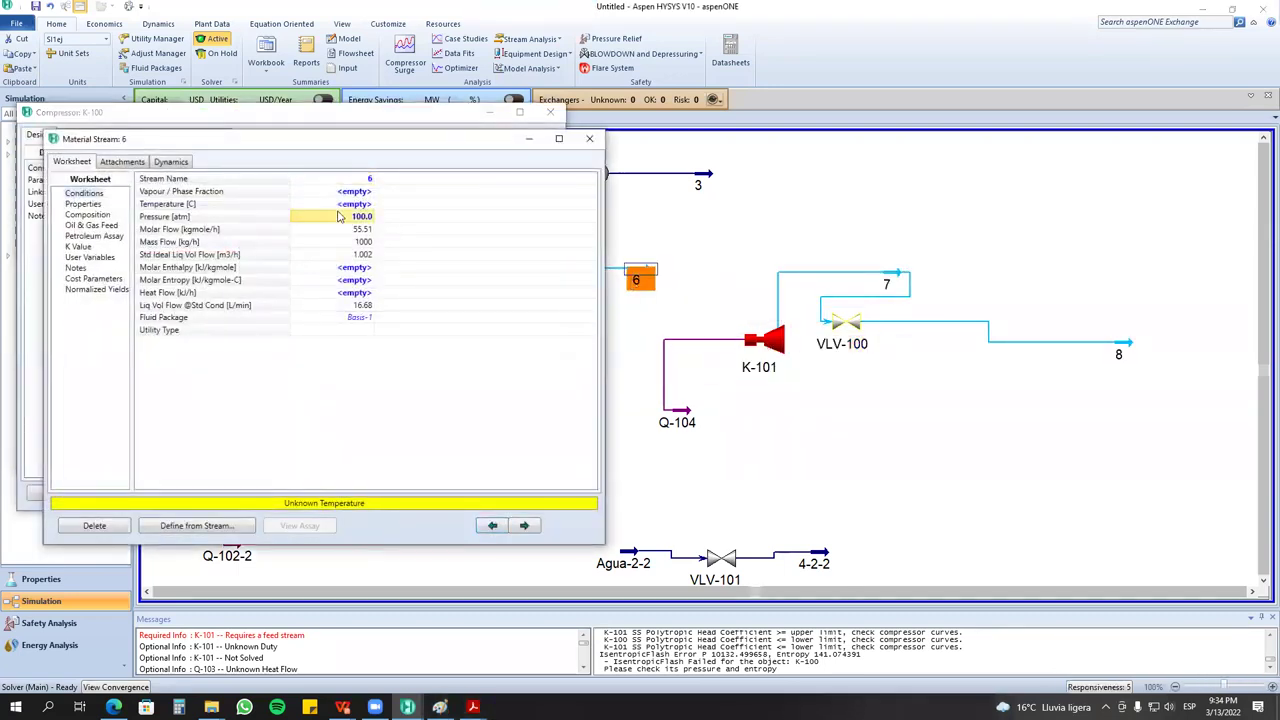
type("50")
key("Return")
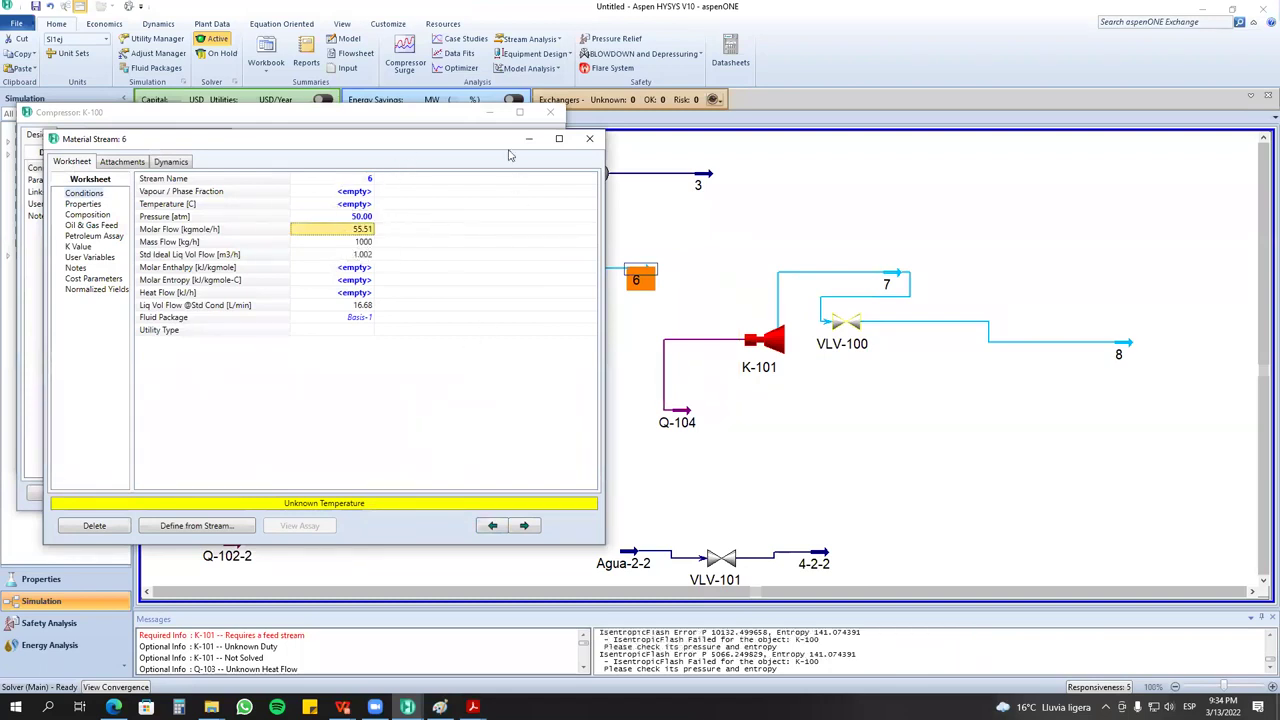
Close stream 6 and check the efficiencies, duty and pressure ratio in K-100's design parameters.
left_click_drag(505, 145, 437, 318)
left_click(528, 316)
left_click_drag(444, 116, 447, 154)
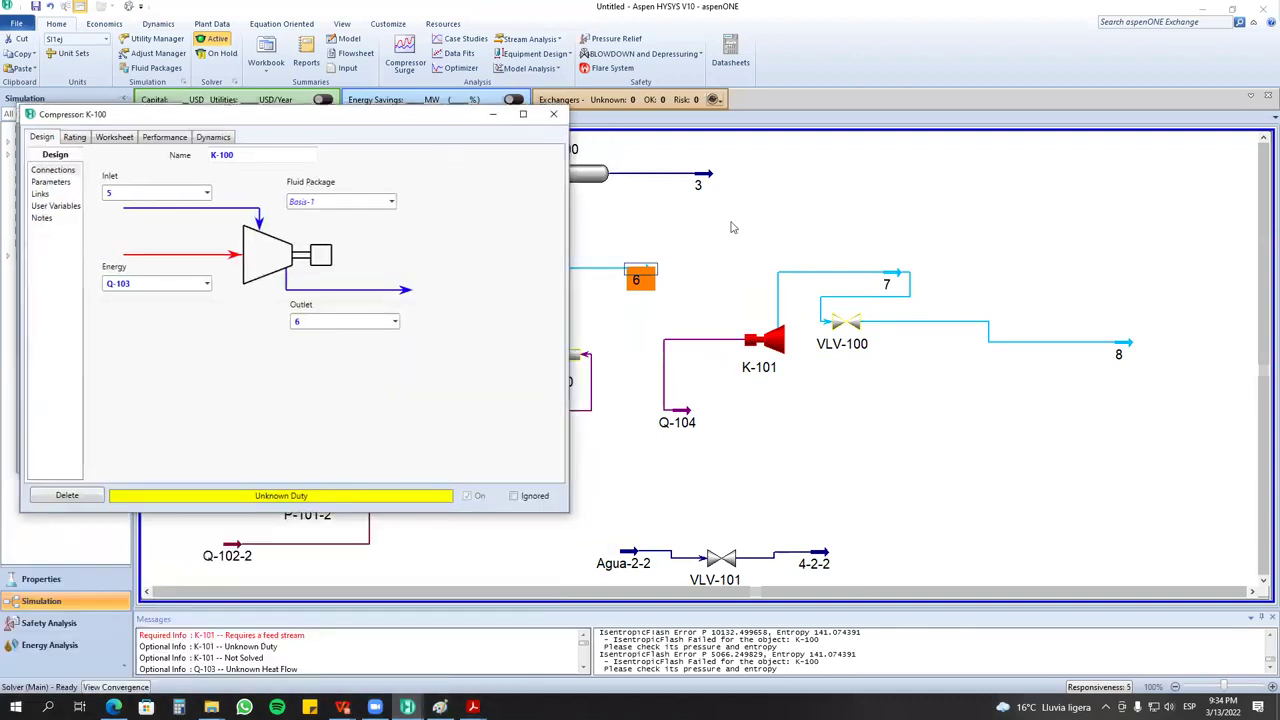
left_click(361, 284)
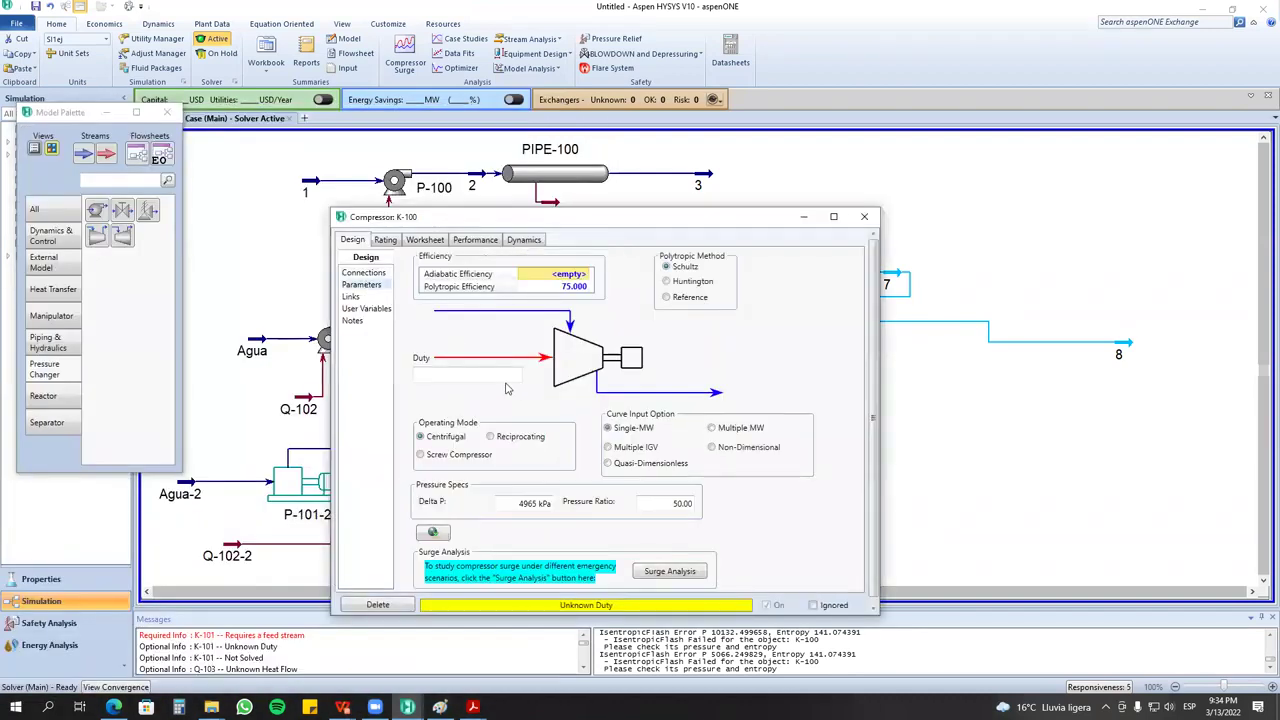
left_click(864, 216)
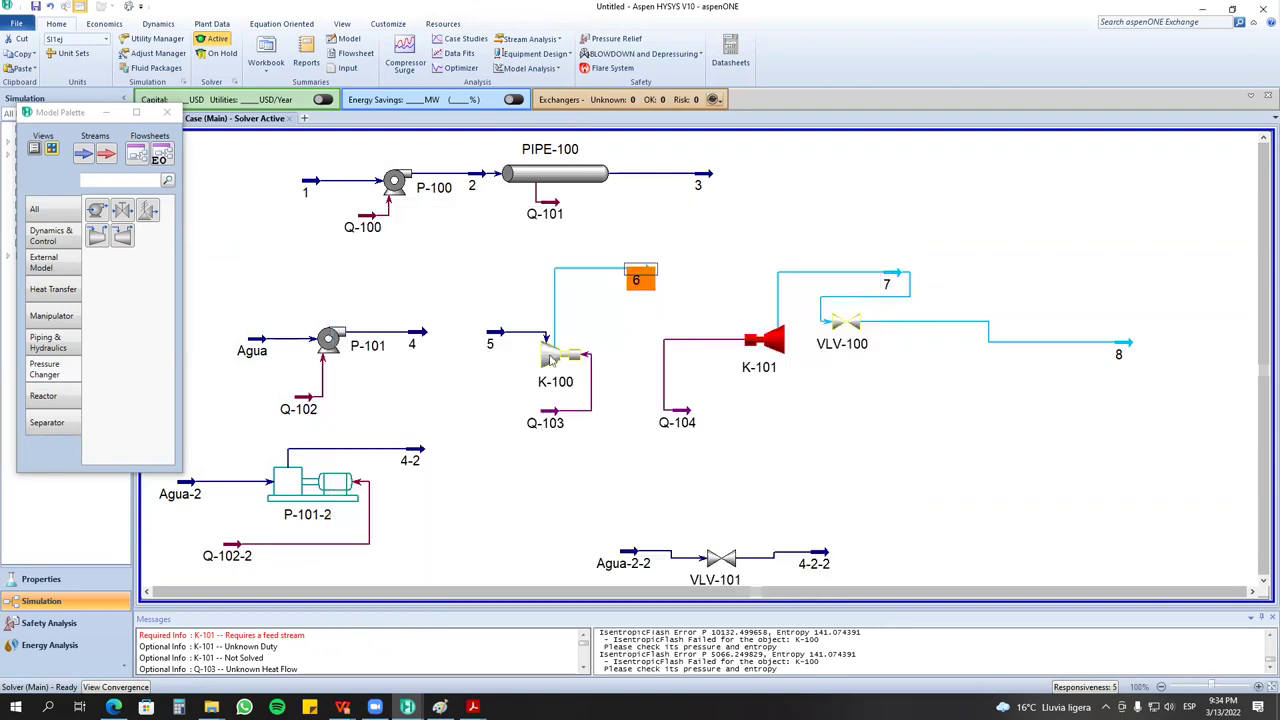
Set the mass flow of feed stream 5 to 100 kg/h and close the stream.
double_click(489, 345)
left_click(386, 269)
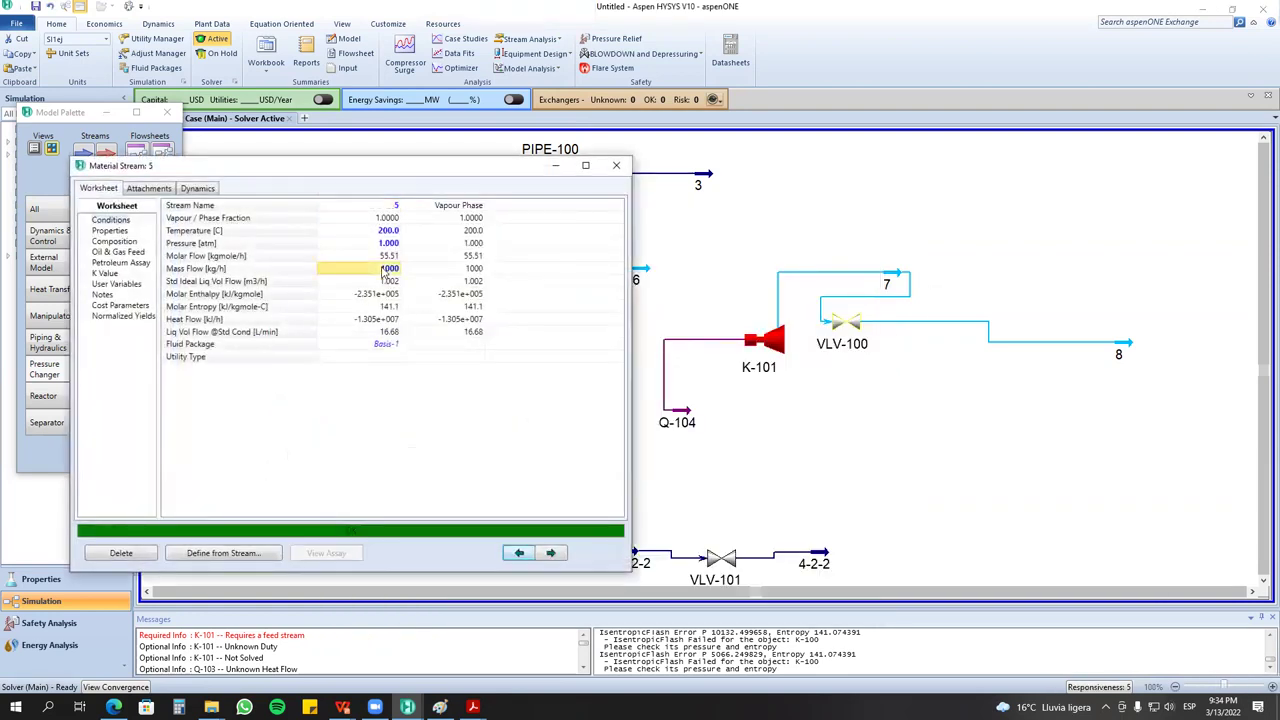
type("100")
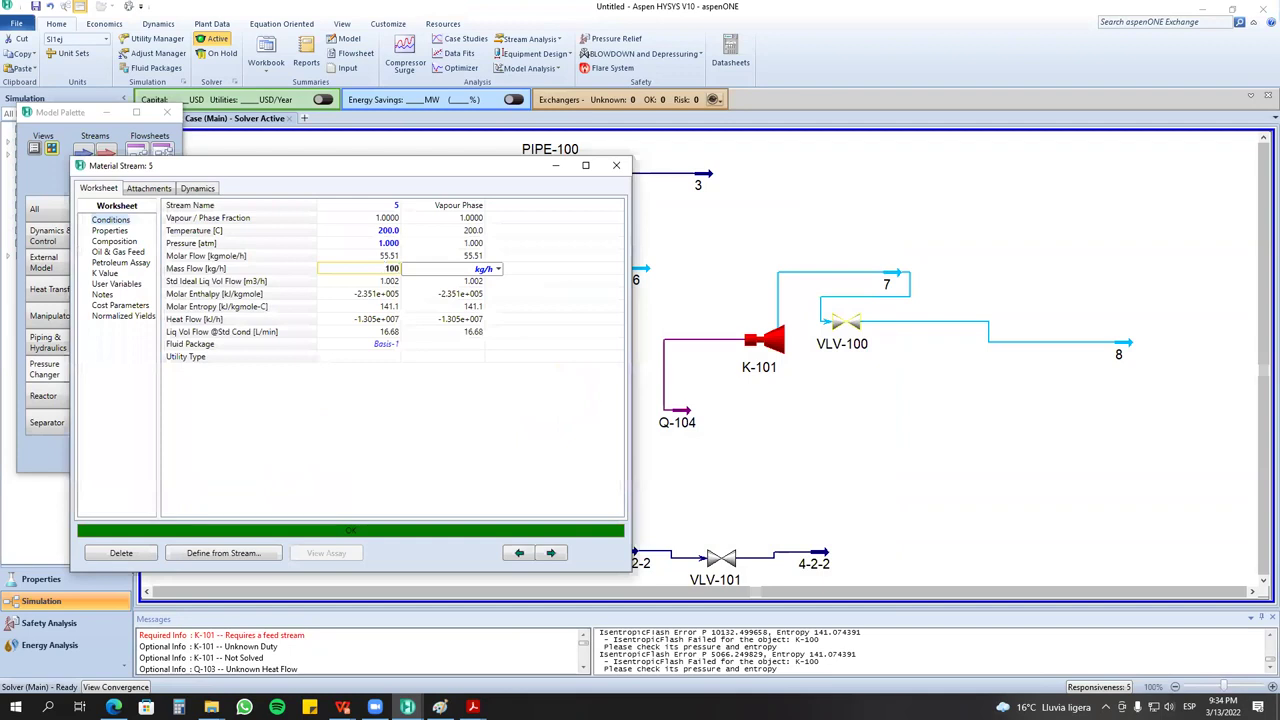
key("Return")
left_click(617, 166)
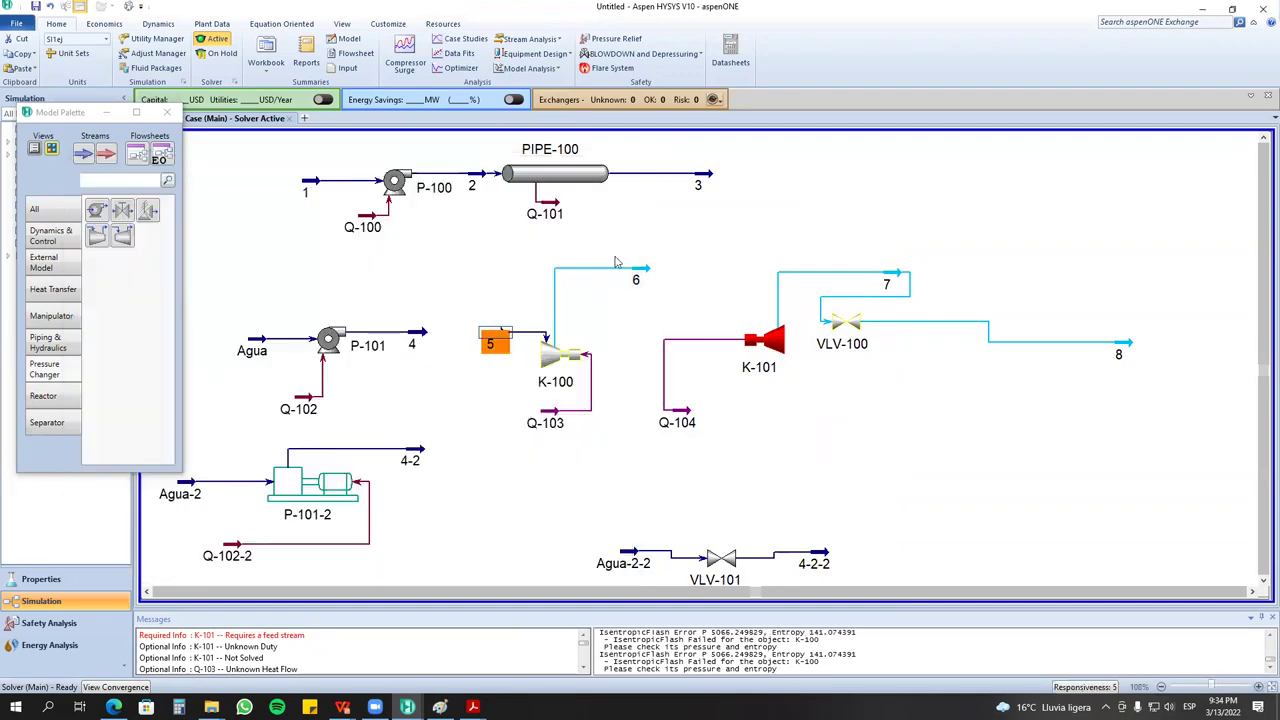
Deactivate all five performance curves in K-100's rating settings and close the compressor.
double_click(565, 366)
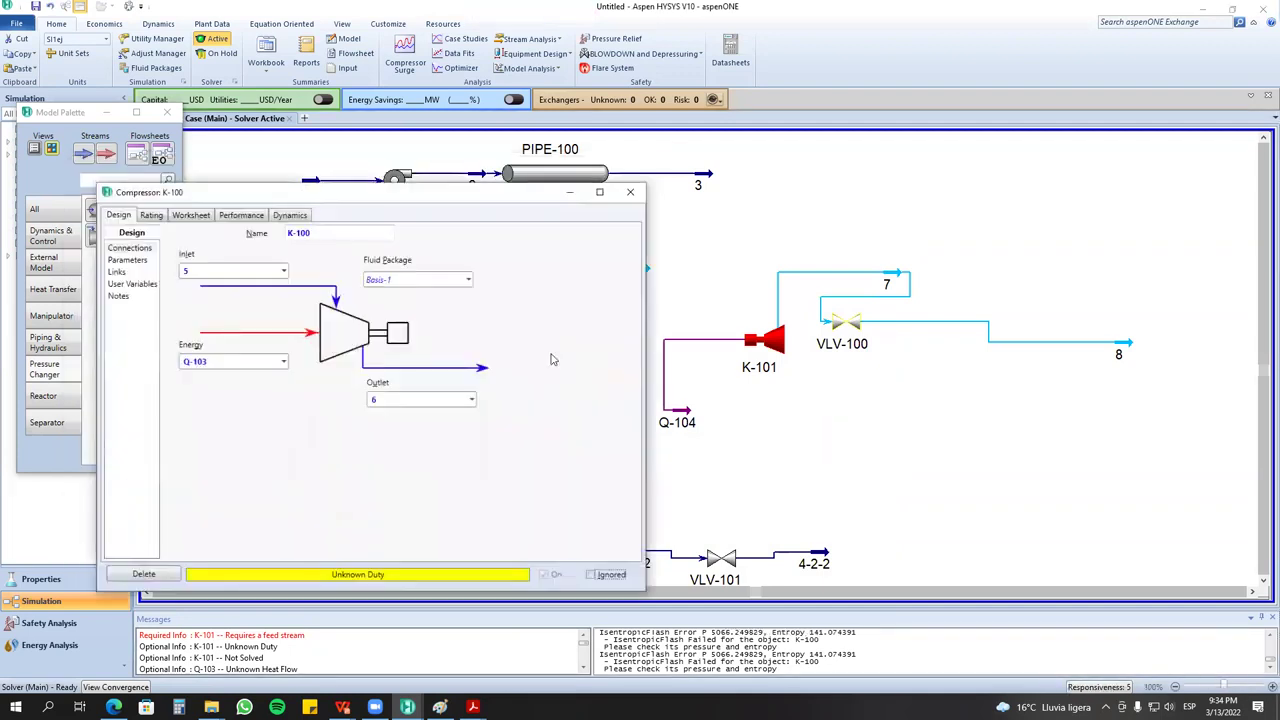
left_click(140, 261)
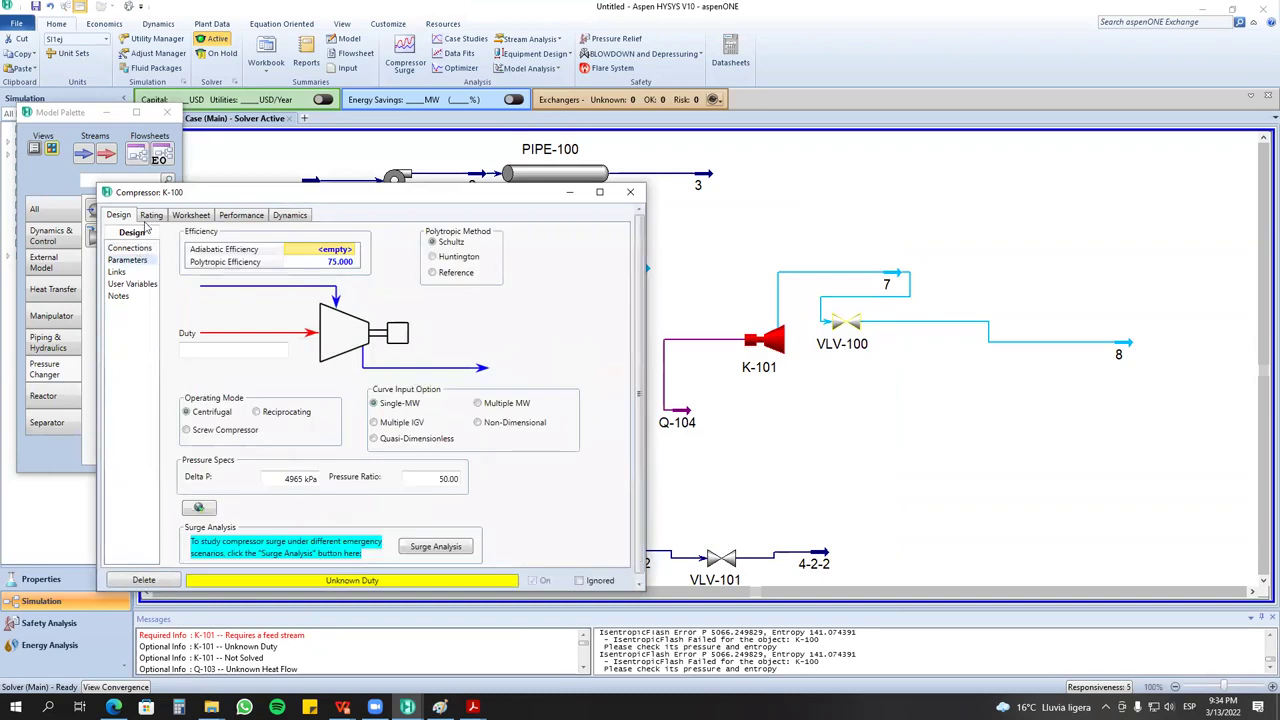
left_click(148, 219)
left_click(318, 293)
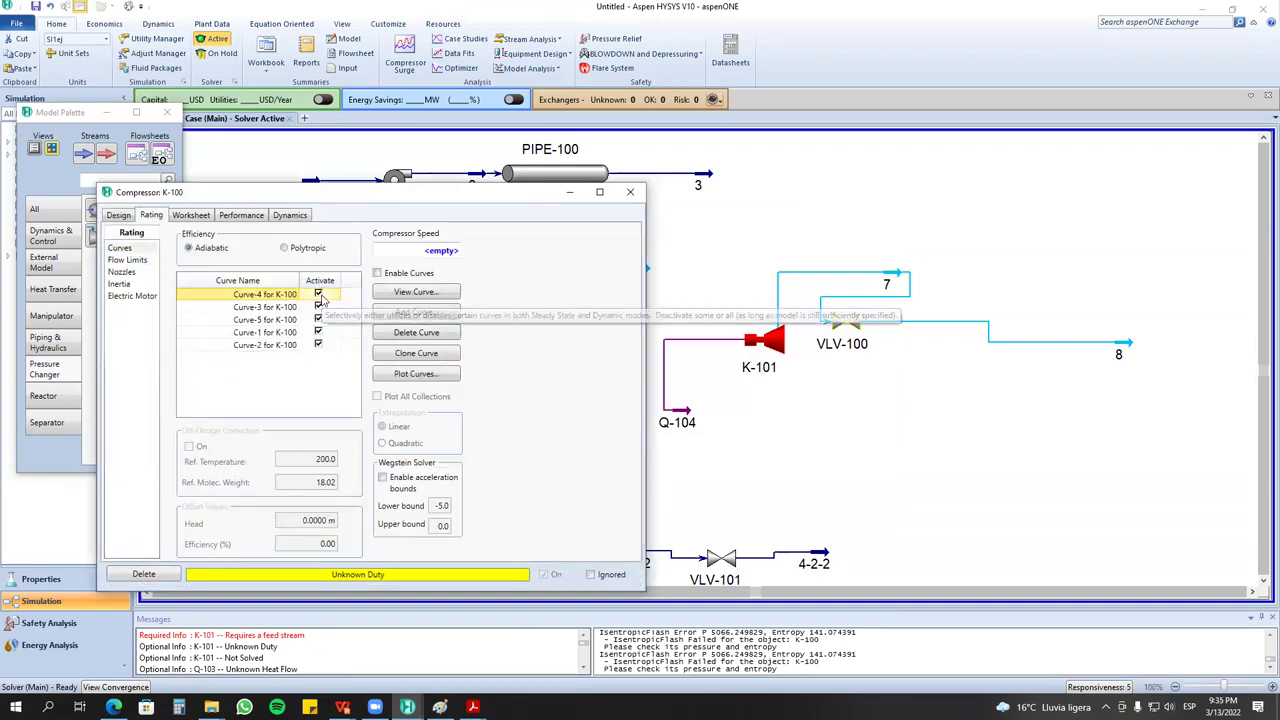
left_click(318, 307)
left_click(318, 319)
left_click(318, 332)
left_click(318, 344)
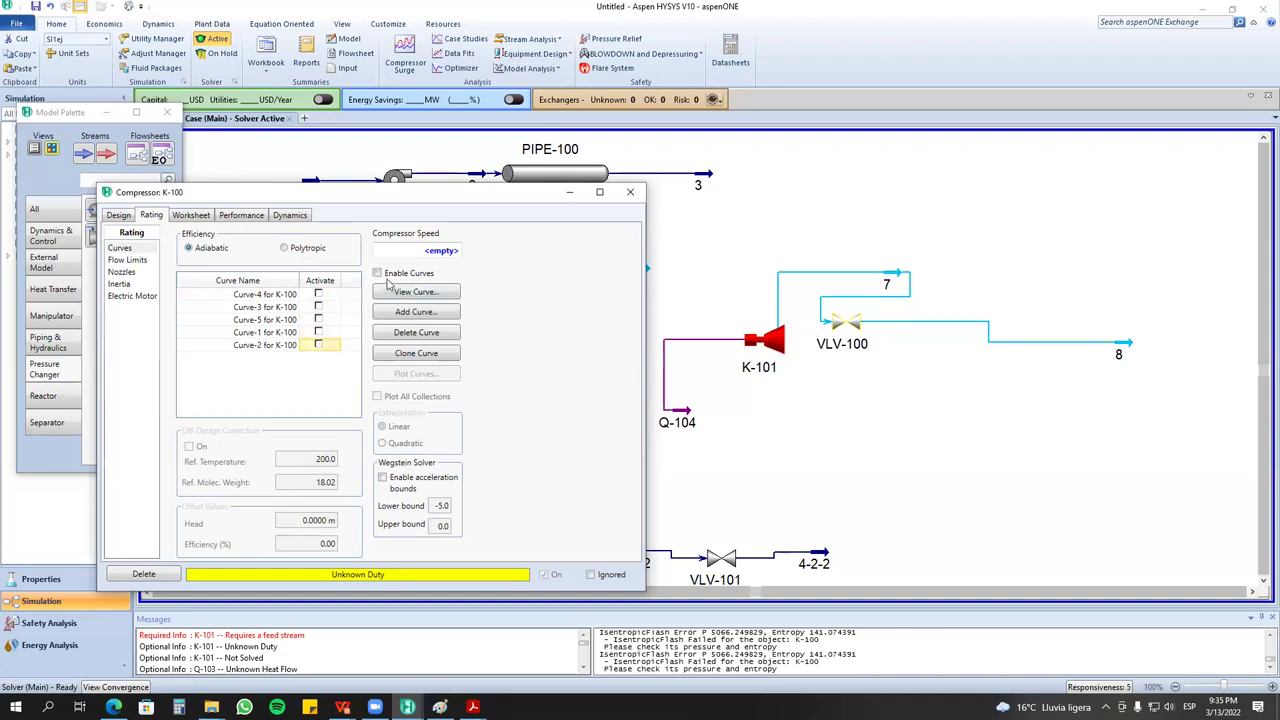
left_click(630, 191)
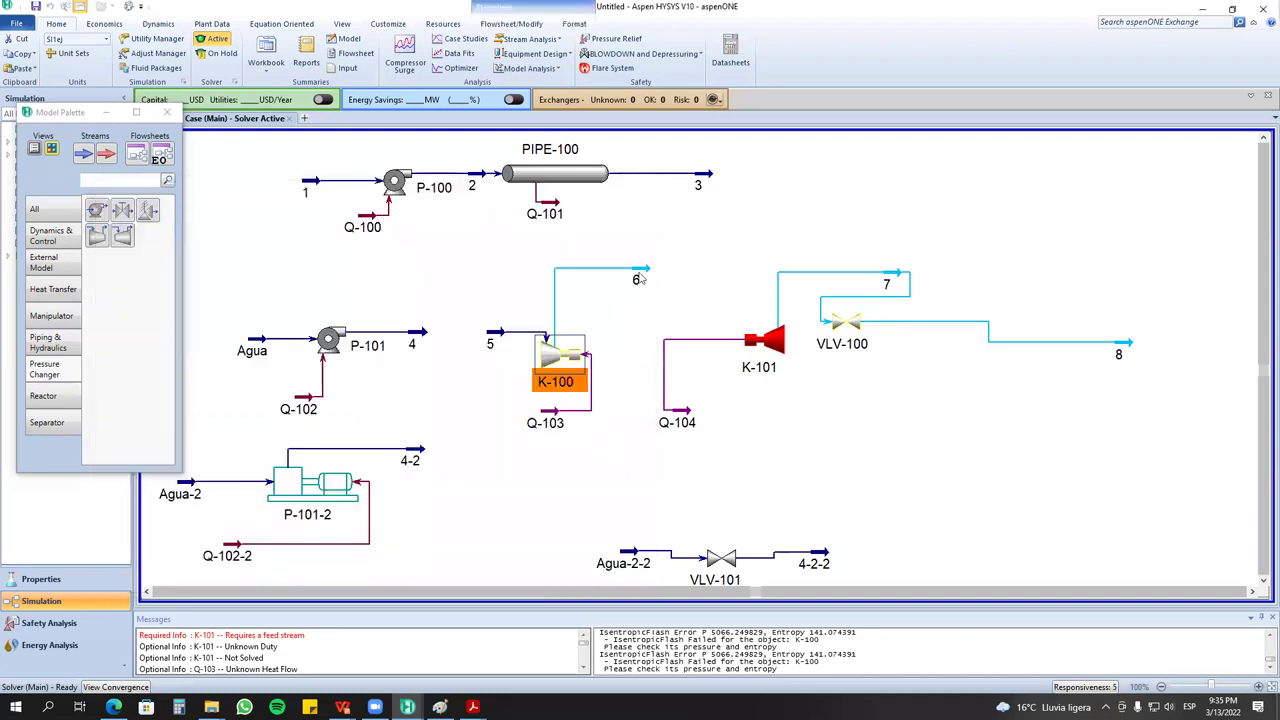
Clear the pressure specification of stream 6 and minimize its window.
double_click(640, 278)
left_click(335, 190)
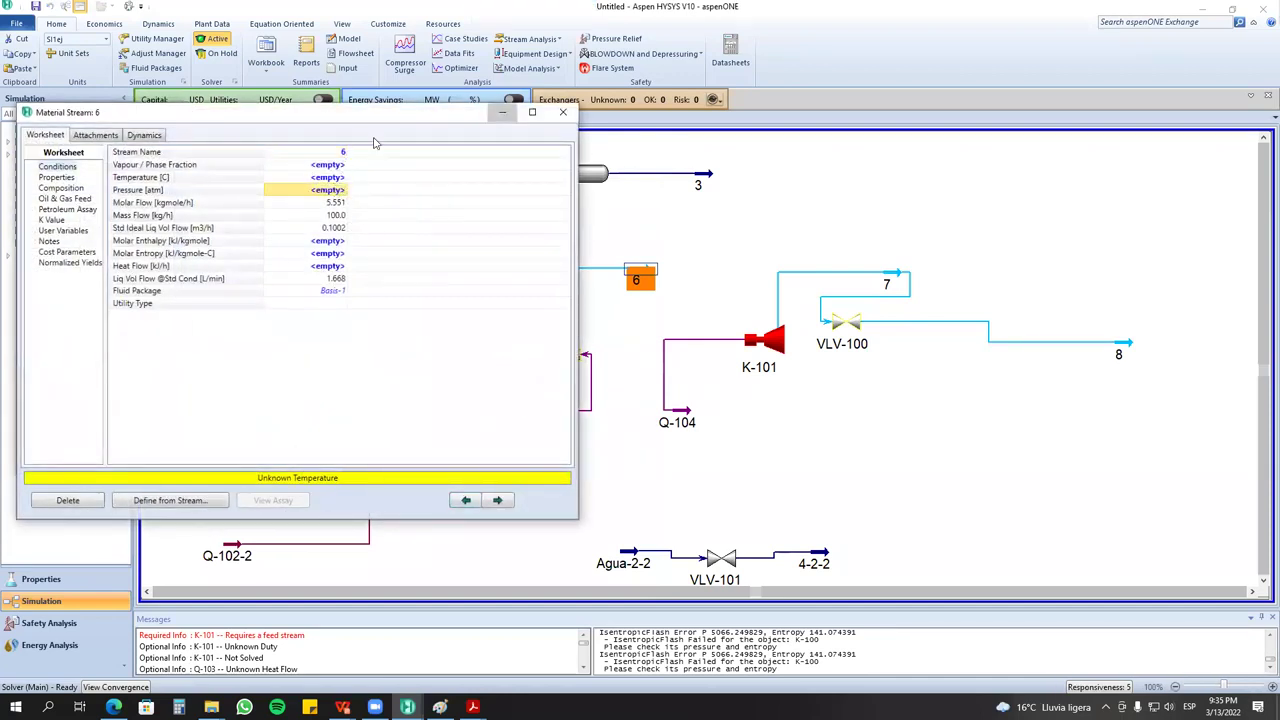
left_click(503, 112)
Set the temperature of feed stream 5 to 120 °C and close the stream.
double_click(513, 345)
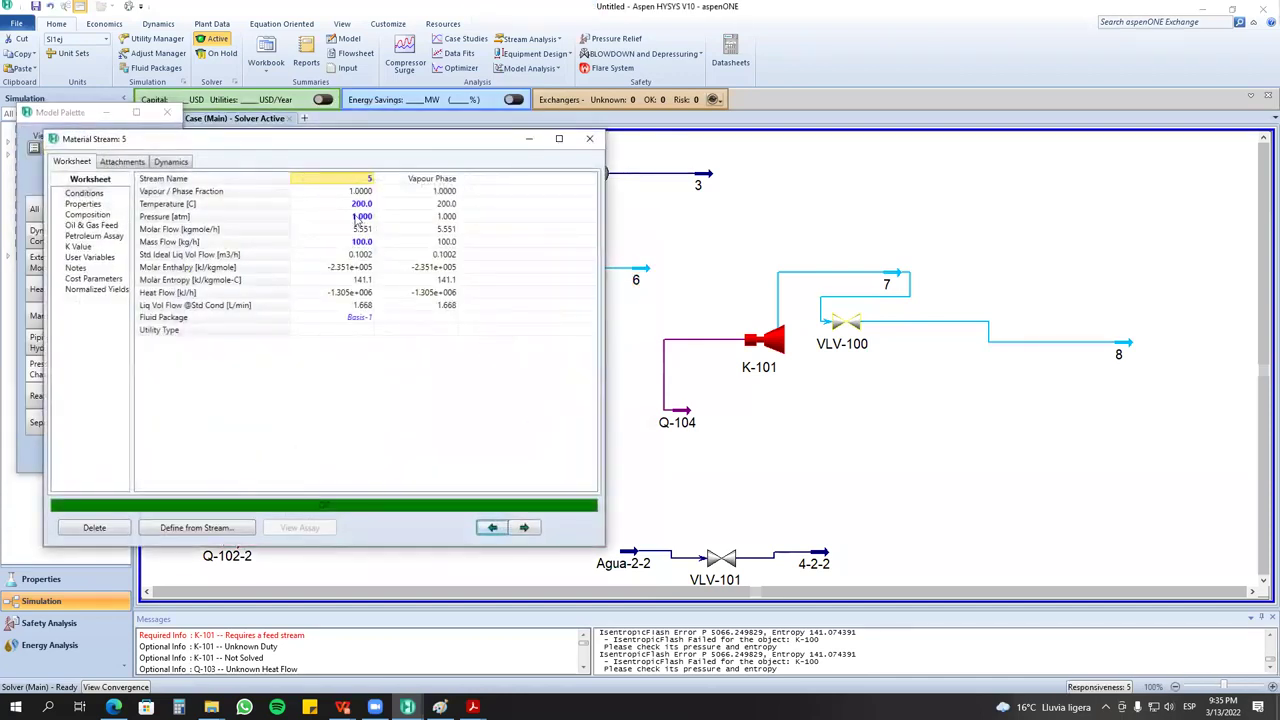
left_click(368, 205)
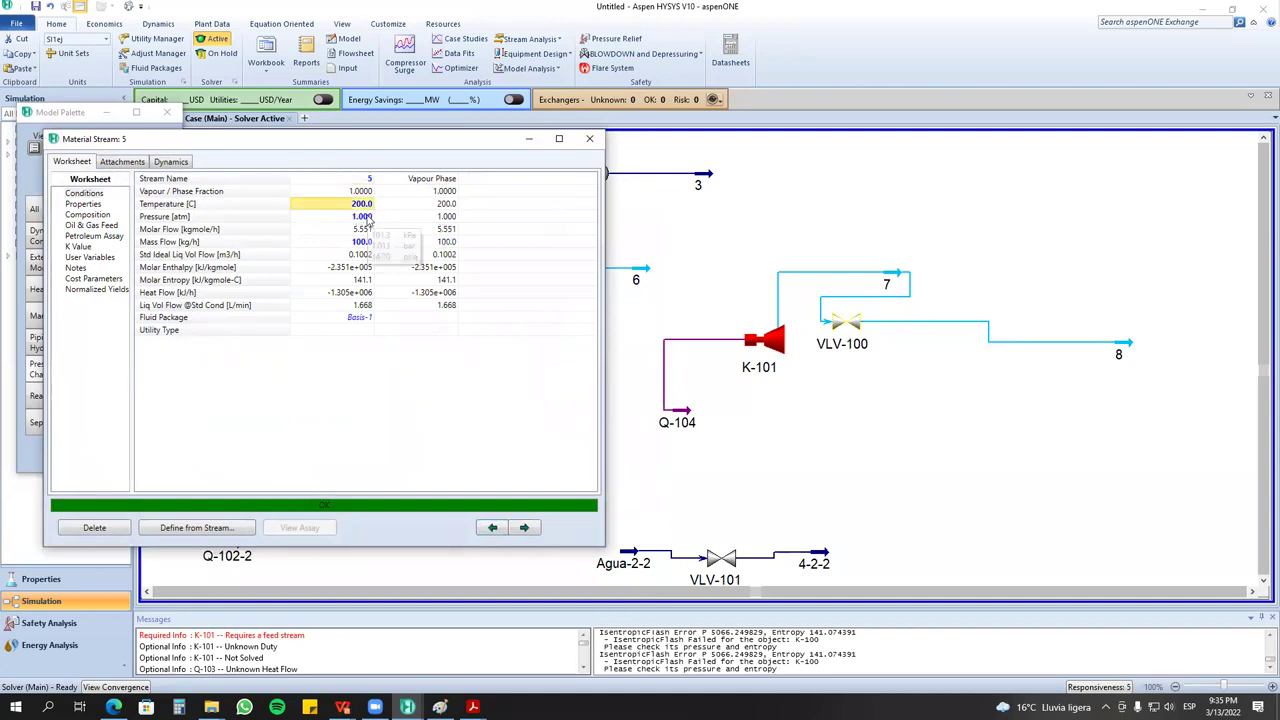
left_click(367, 205)
type("1200")
key("Return")
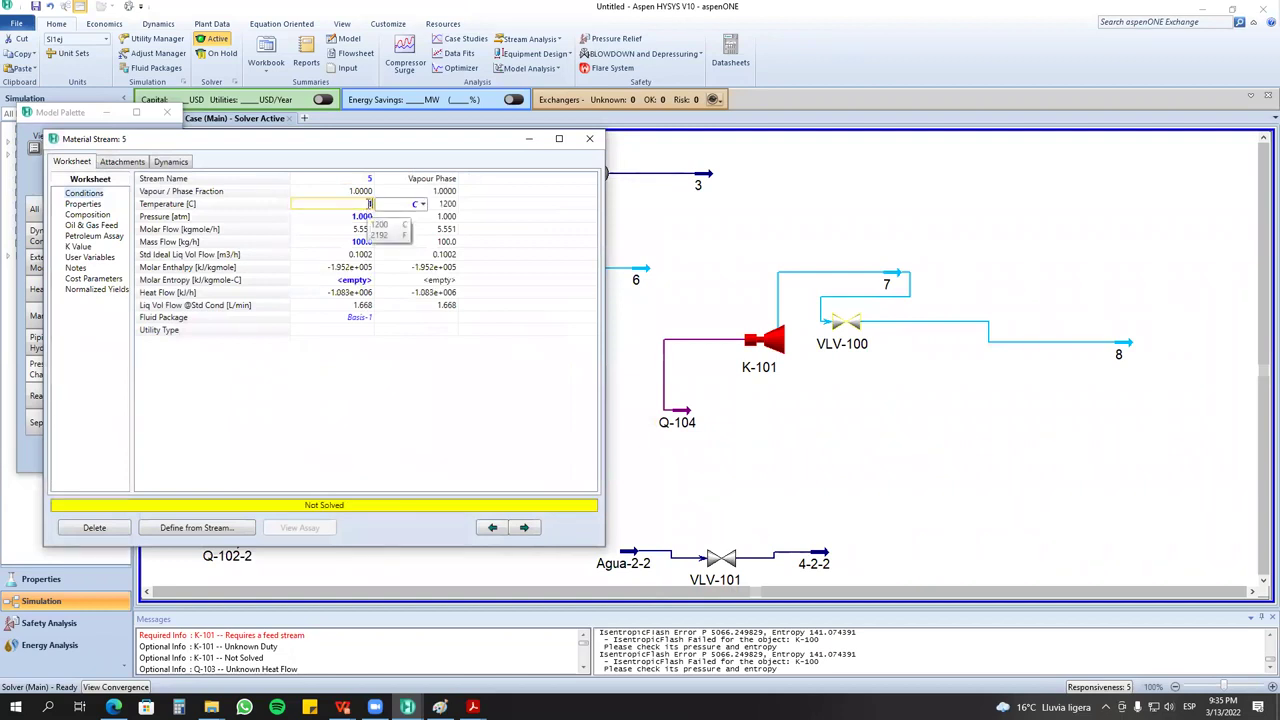
type("0")
key("Return")
left_click_drag(430, 152, 362, 270)
left_click(521, 256)
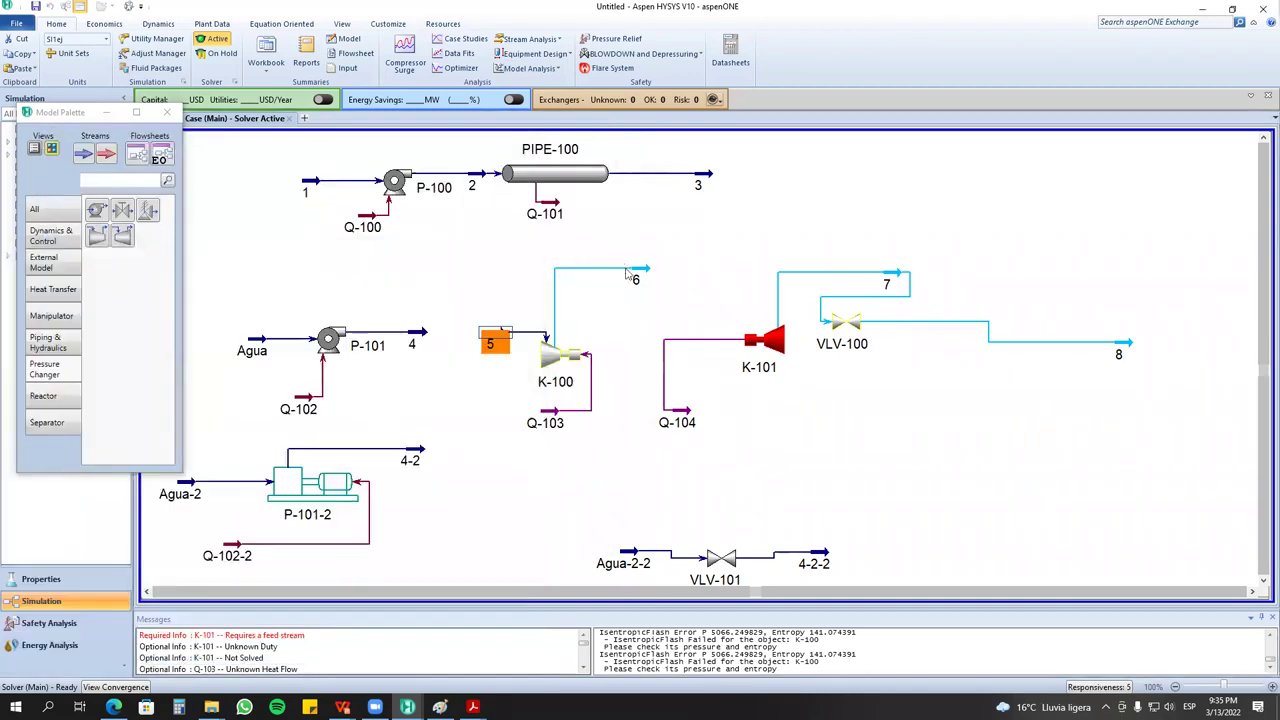
Set the pressure of stream 6 to 20 atm and move its window clear of the compressor.
double_click(637, 279)
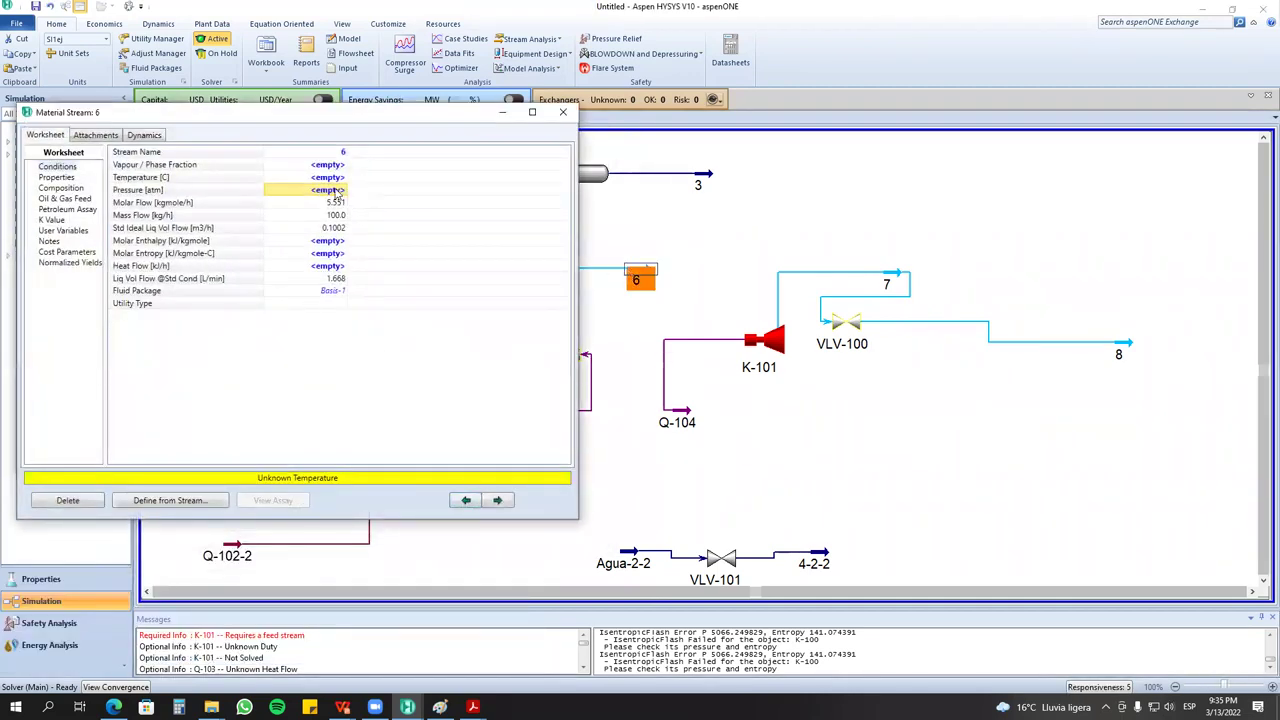
type("20")
key("Return")
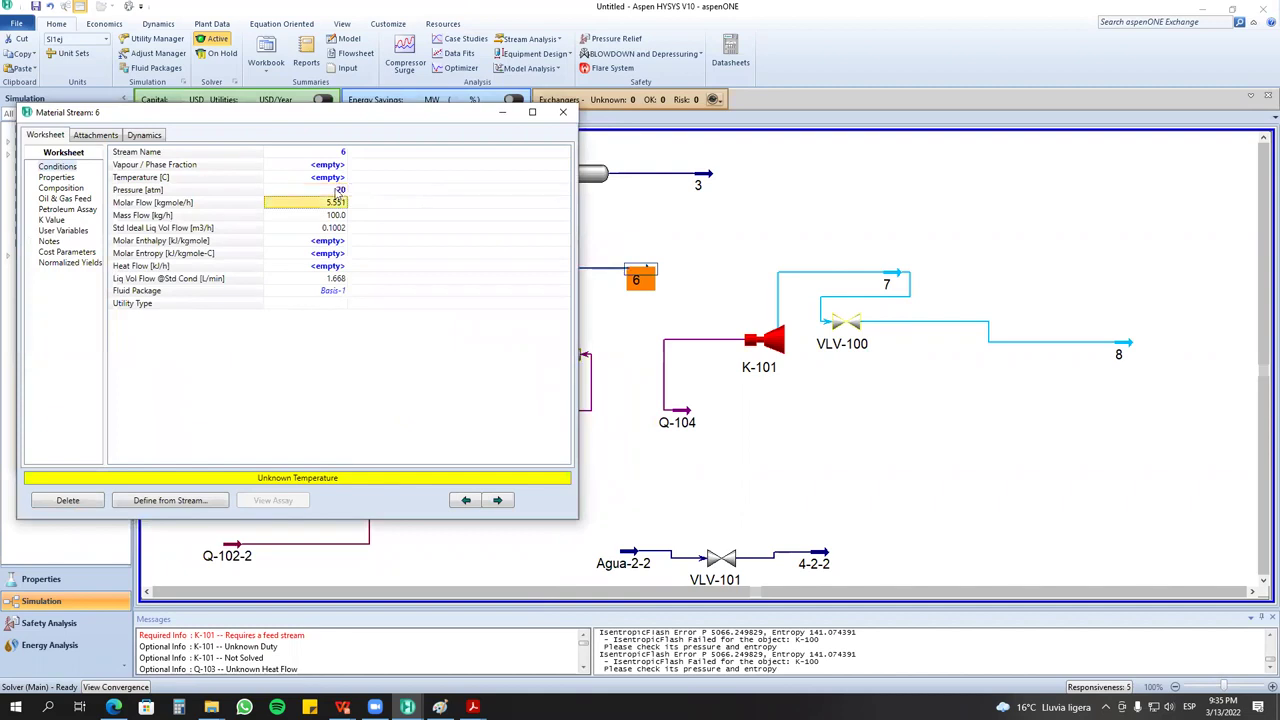
left_click_drag(380, 112, 575, 456)
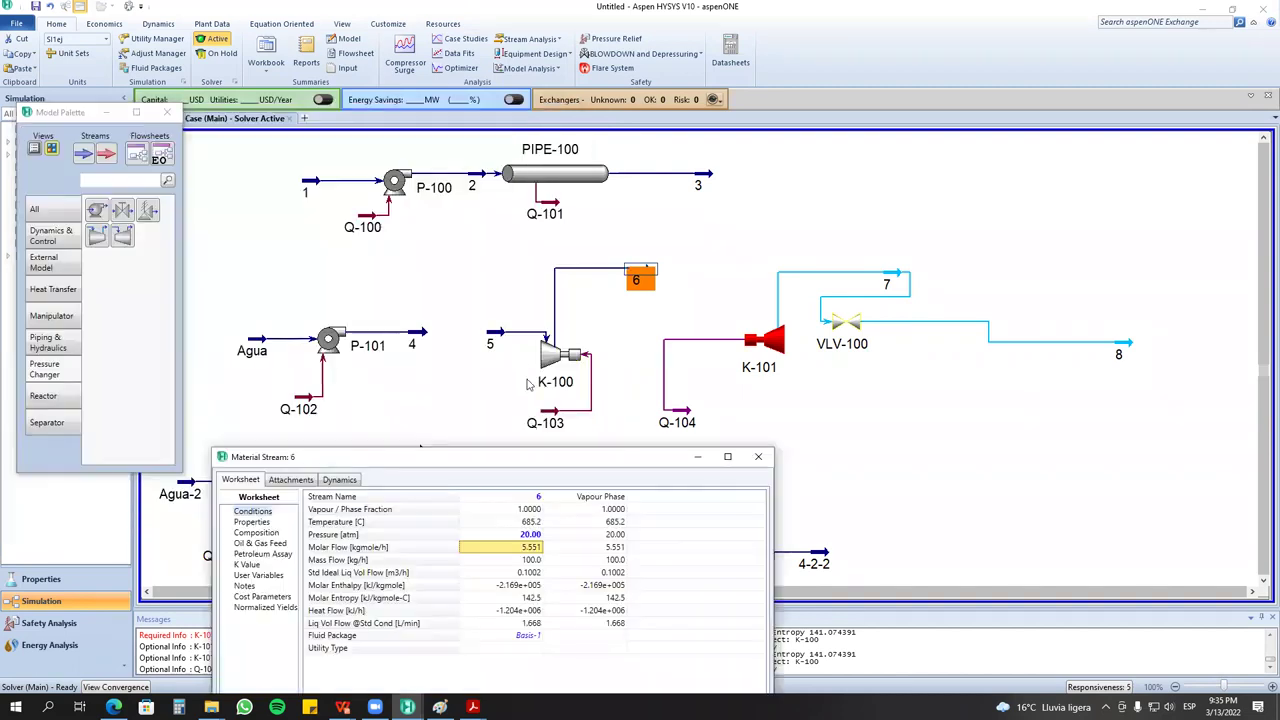
Review the conditions of compressor feed stream 5 and outlet stream 6, and close both stream windows.
double_click(493, 336)
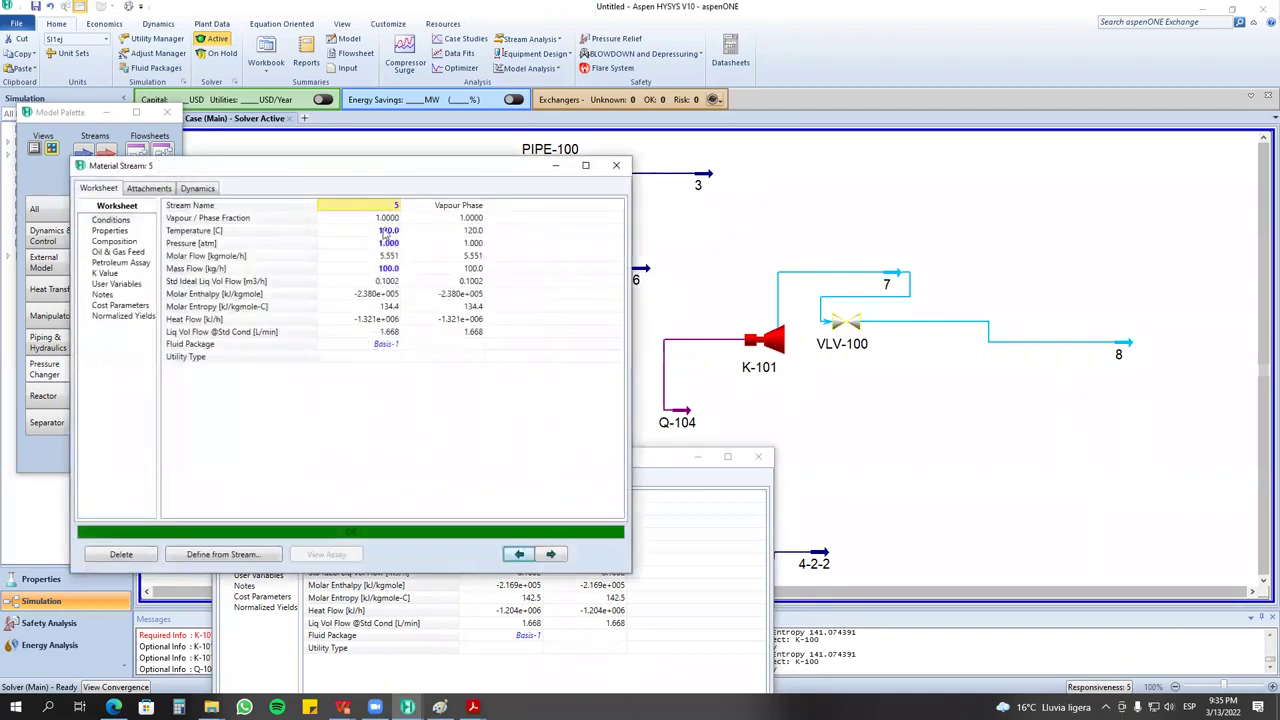
left_click(616, 165)
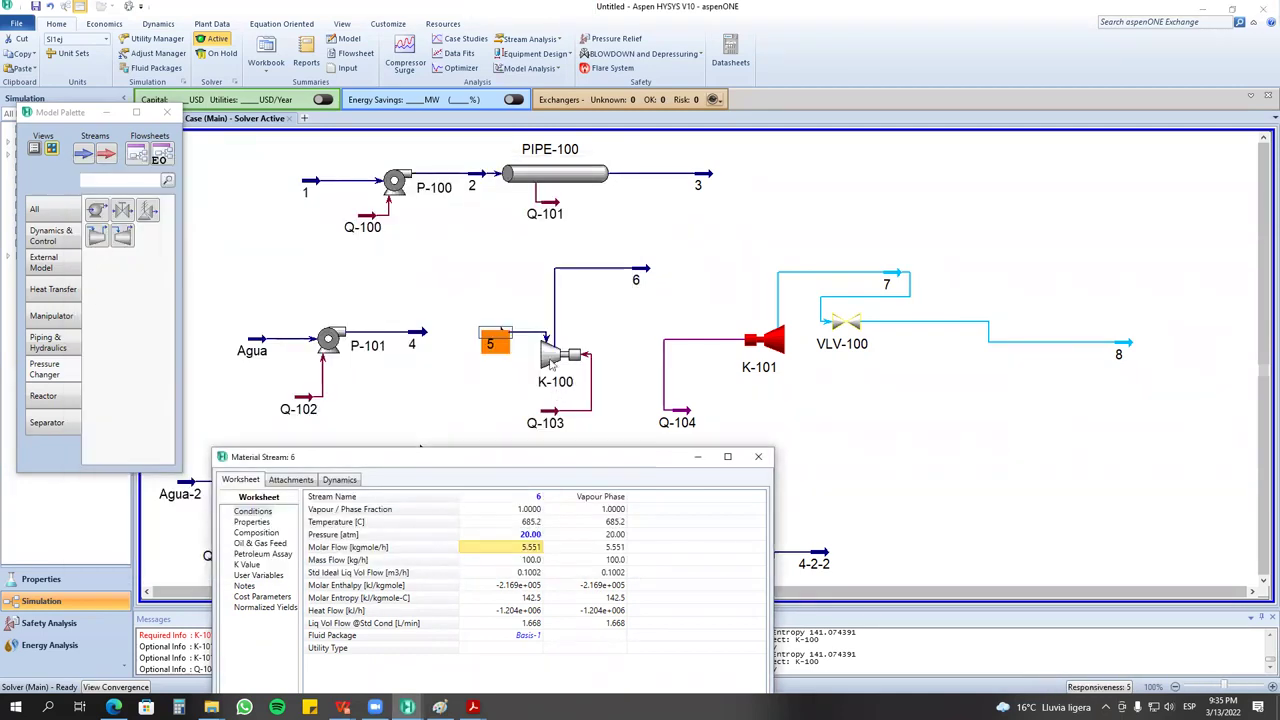
left_click(491, 336)
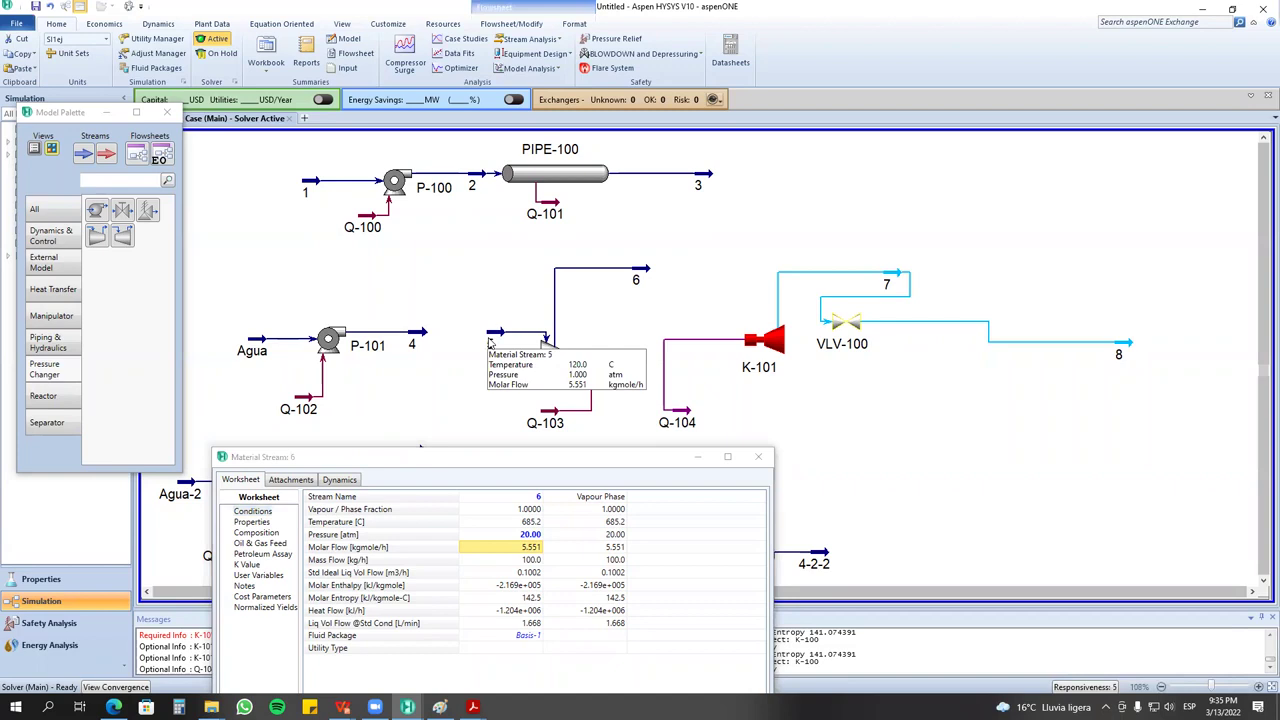
left_click(636, 278)
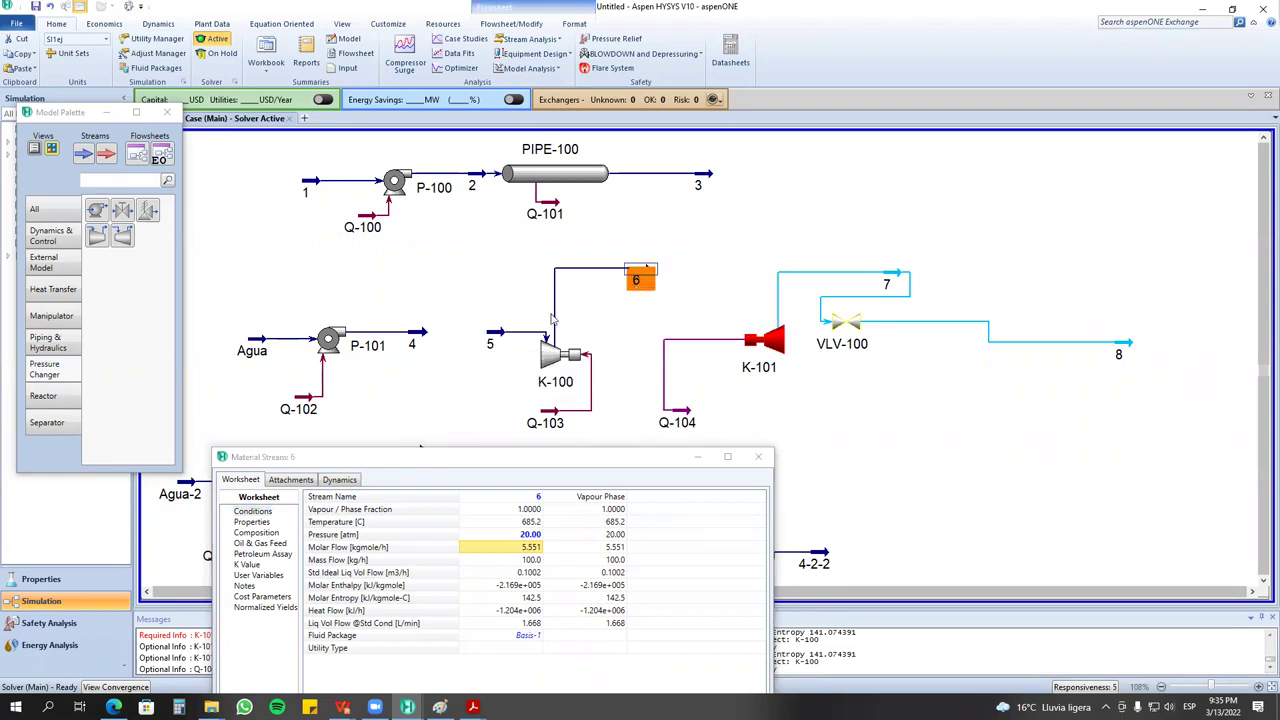
mouse_move(489, 340)
left_click(758, 457)
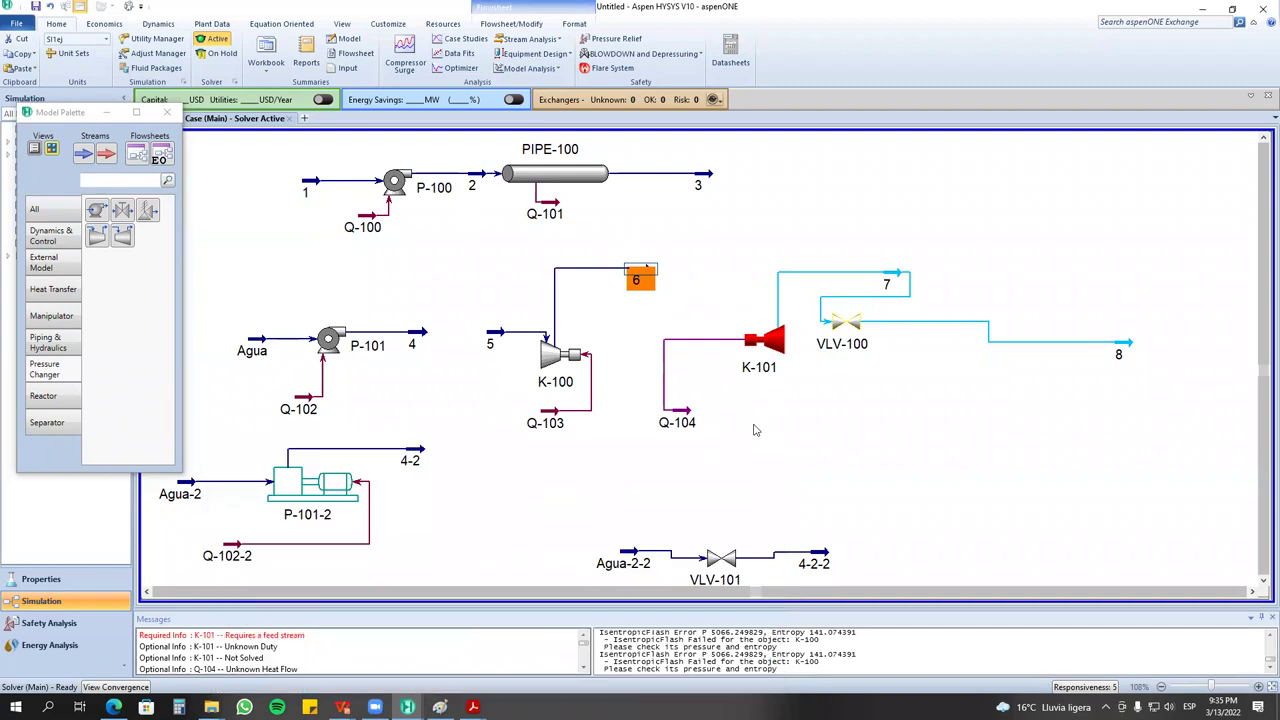
Check the efficiency, duty and pressure ratio in K-100's design parameters and close the compressor.
double_click(558, 358)
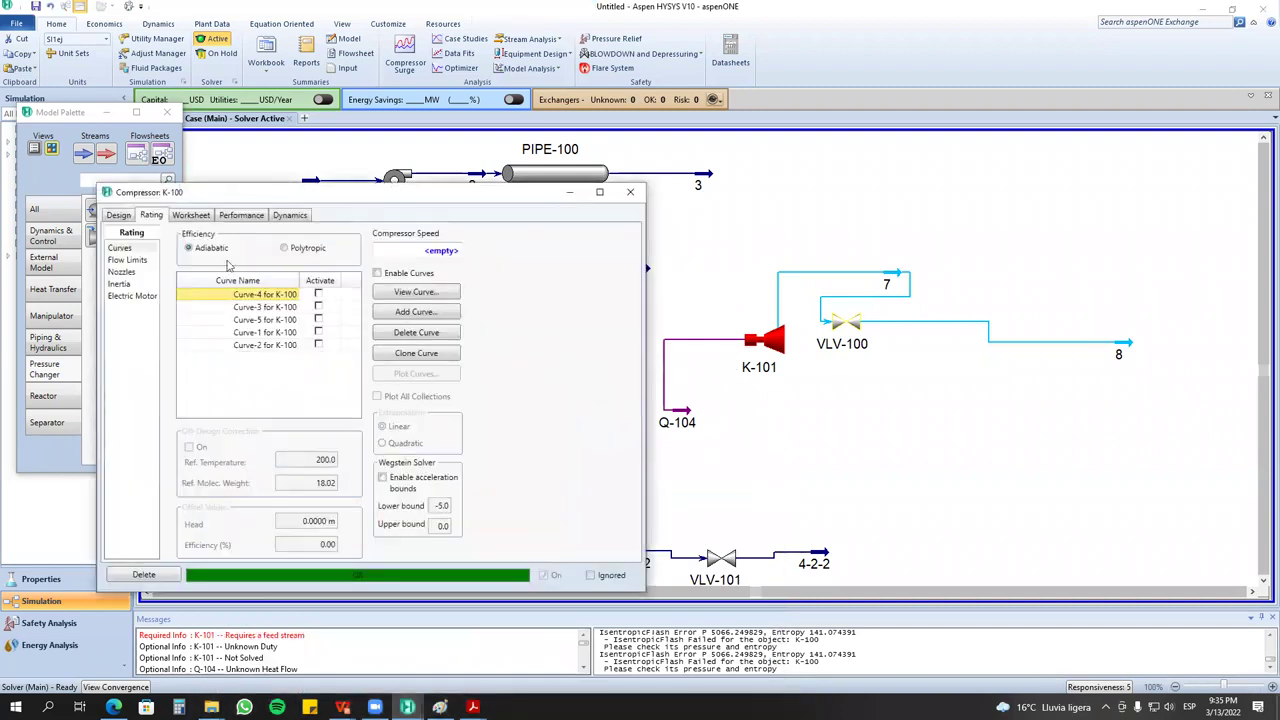
left_click(118, 214)
left_click(130, 261)
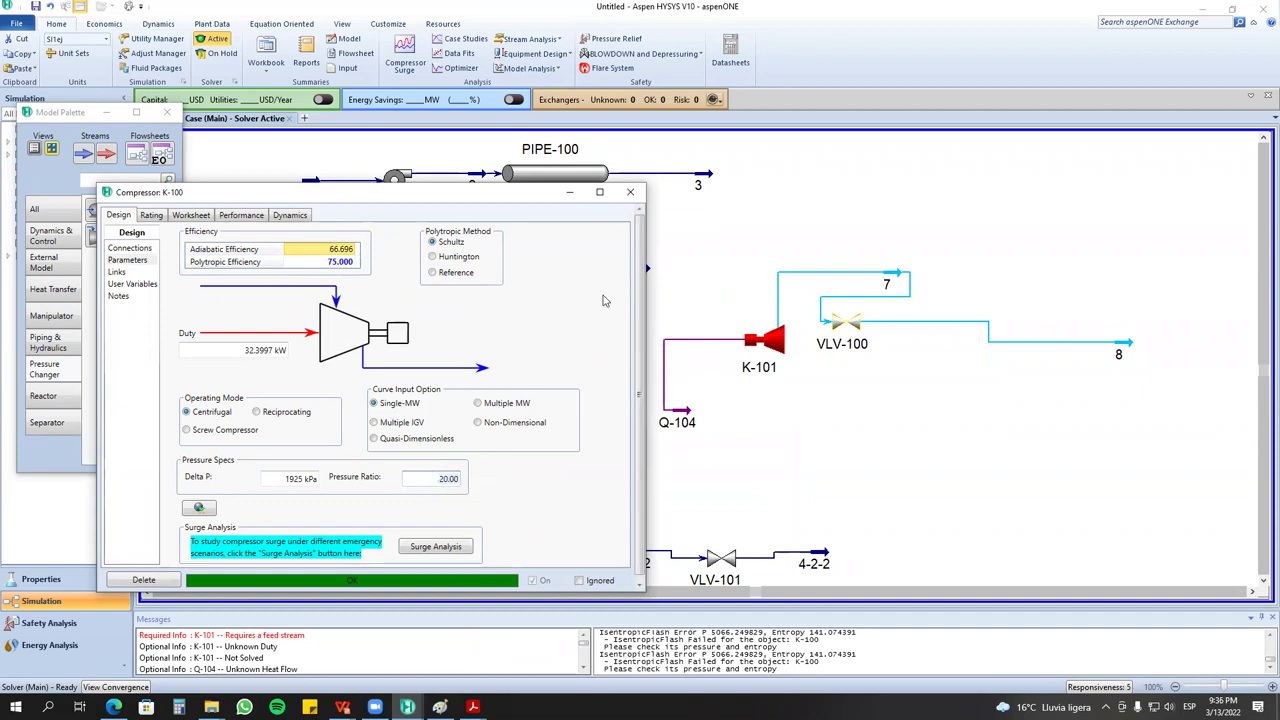
left_click(638, 193)
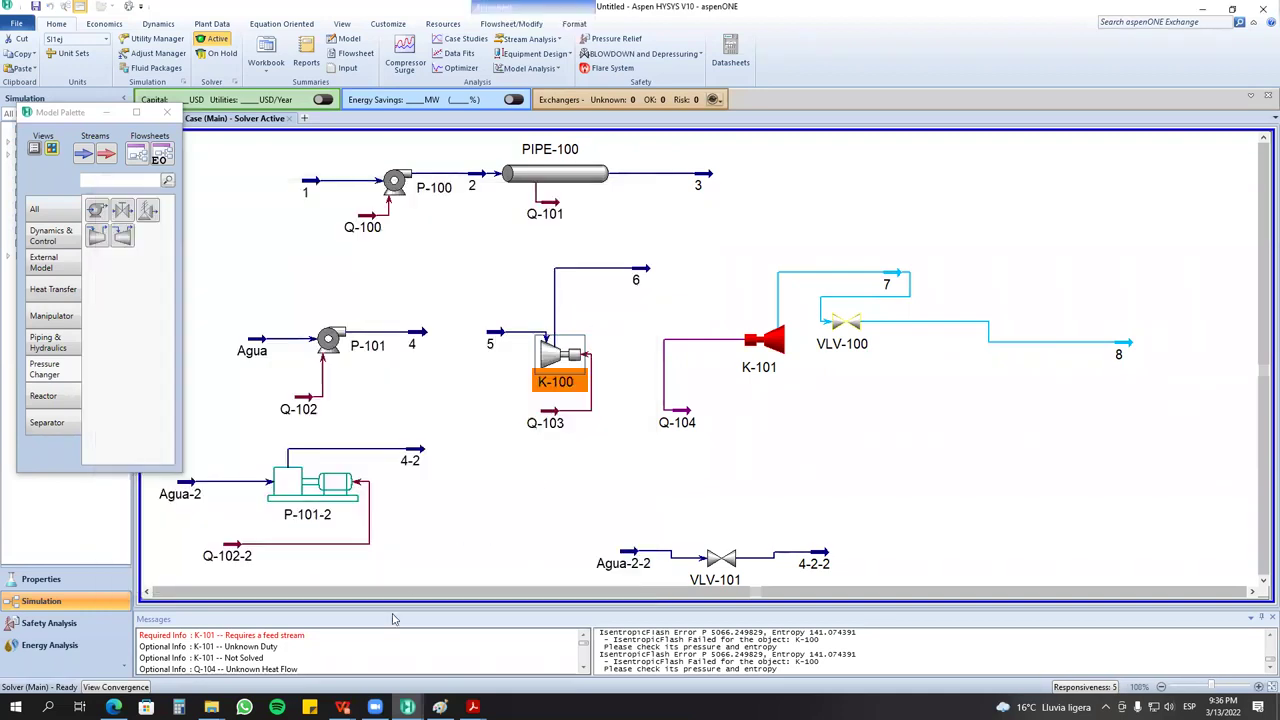
Switch to Adobe Acrobat Reader, mark the table of compression stages by pressure ratio, and return to Aspen HYSYS.
mouse_move(473, 707)
left_click(700, 668)
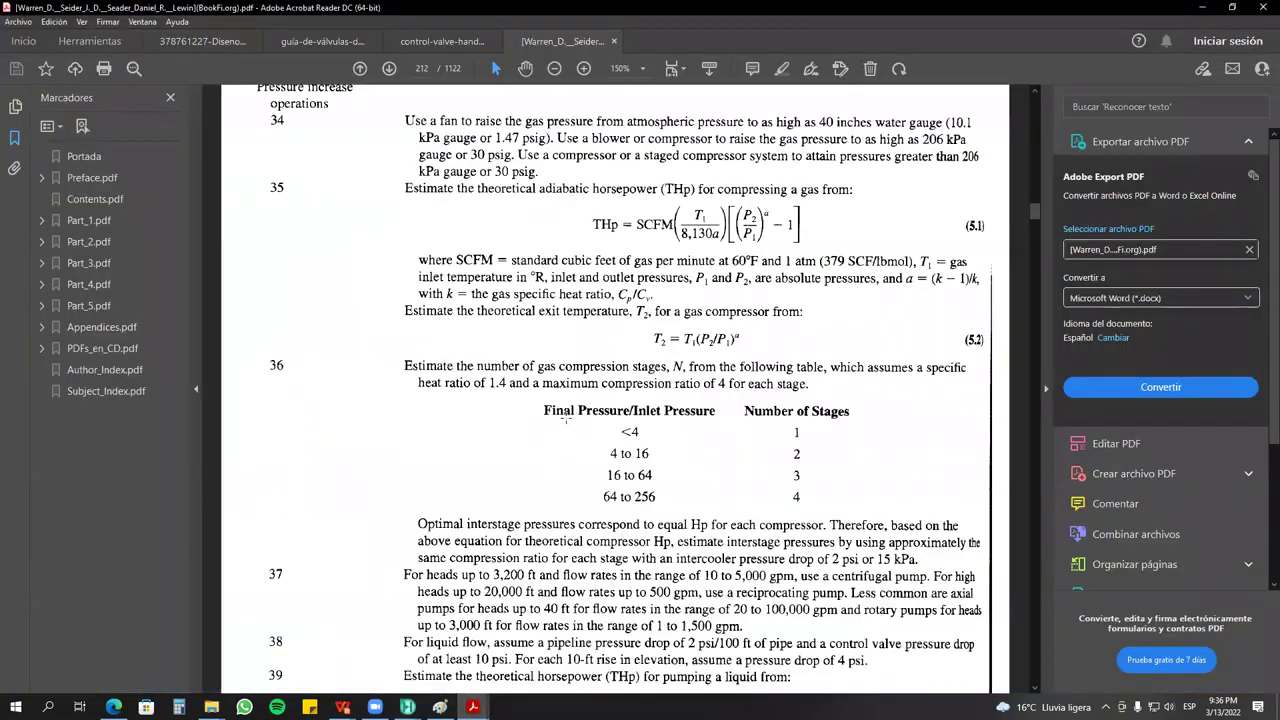
left_click_drag(528, 393, 885, 517)
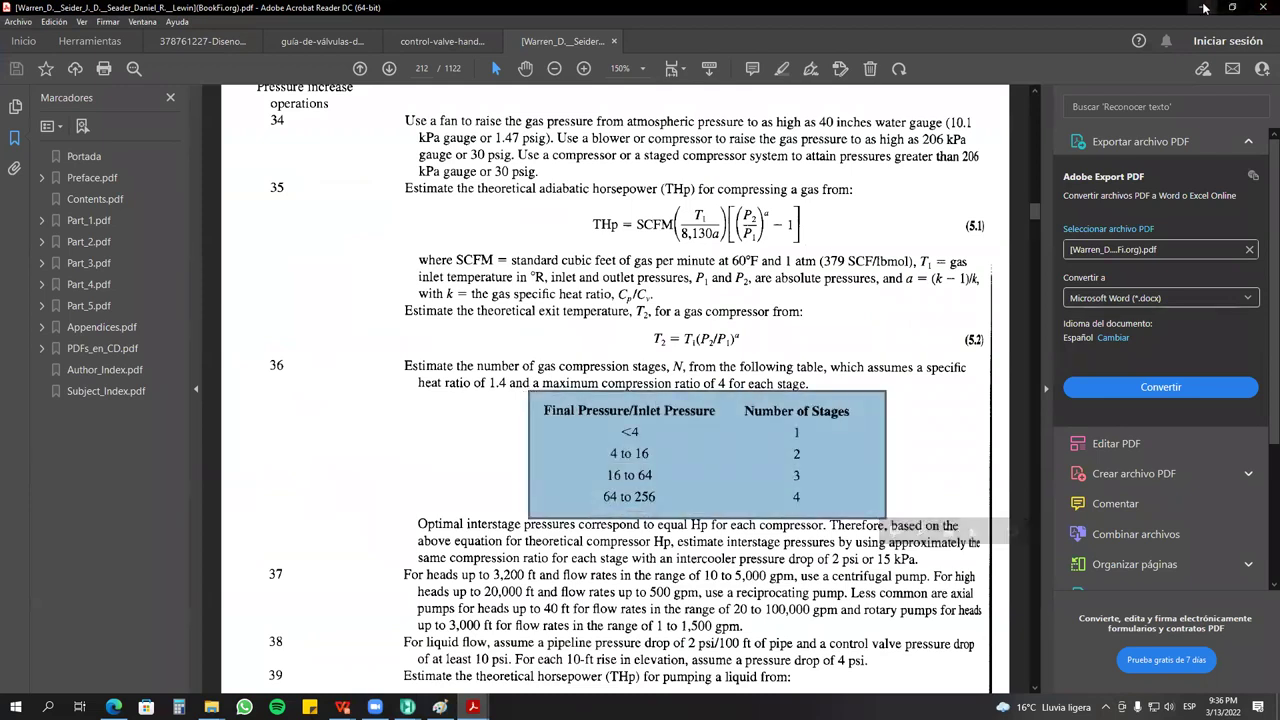
key("alt+Tab")
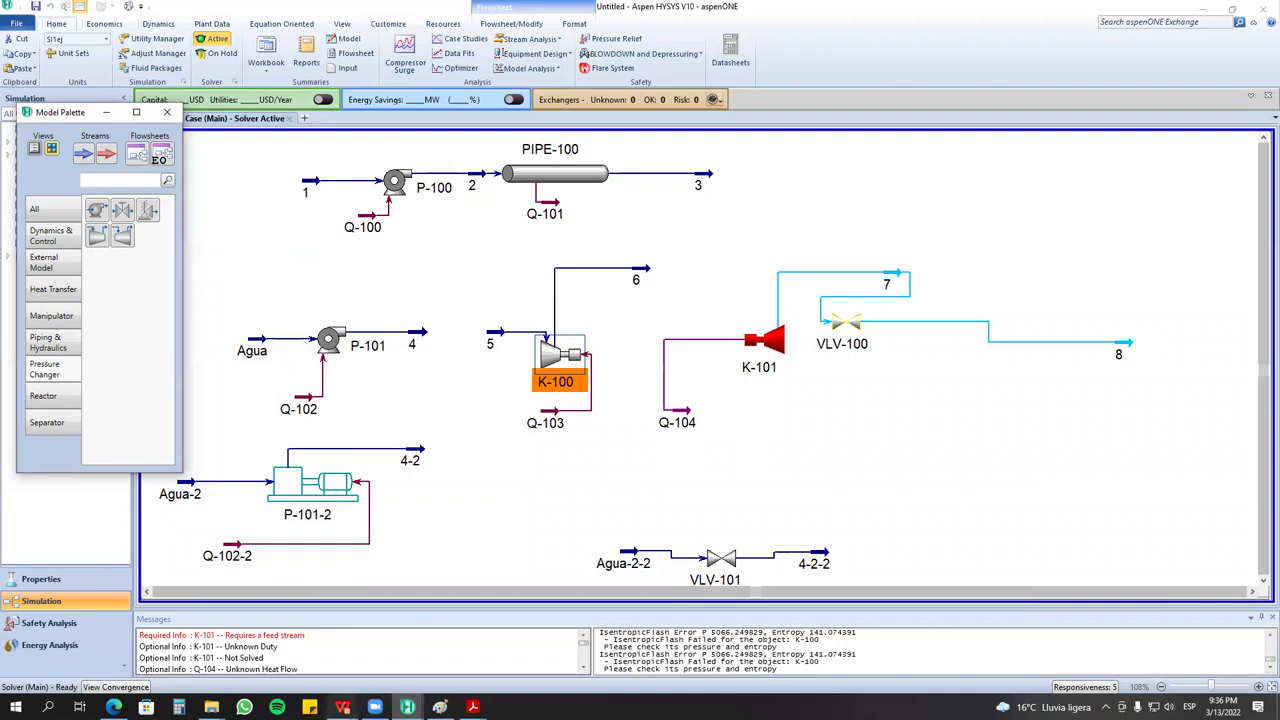
Switch to the WPS Office presentation and examine the multistage air compression train on slide 11.
mouse_move(342, 707)
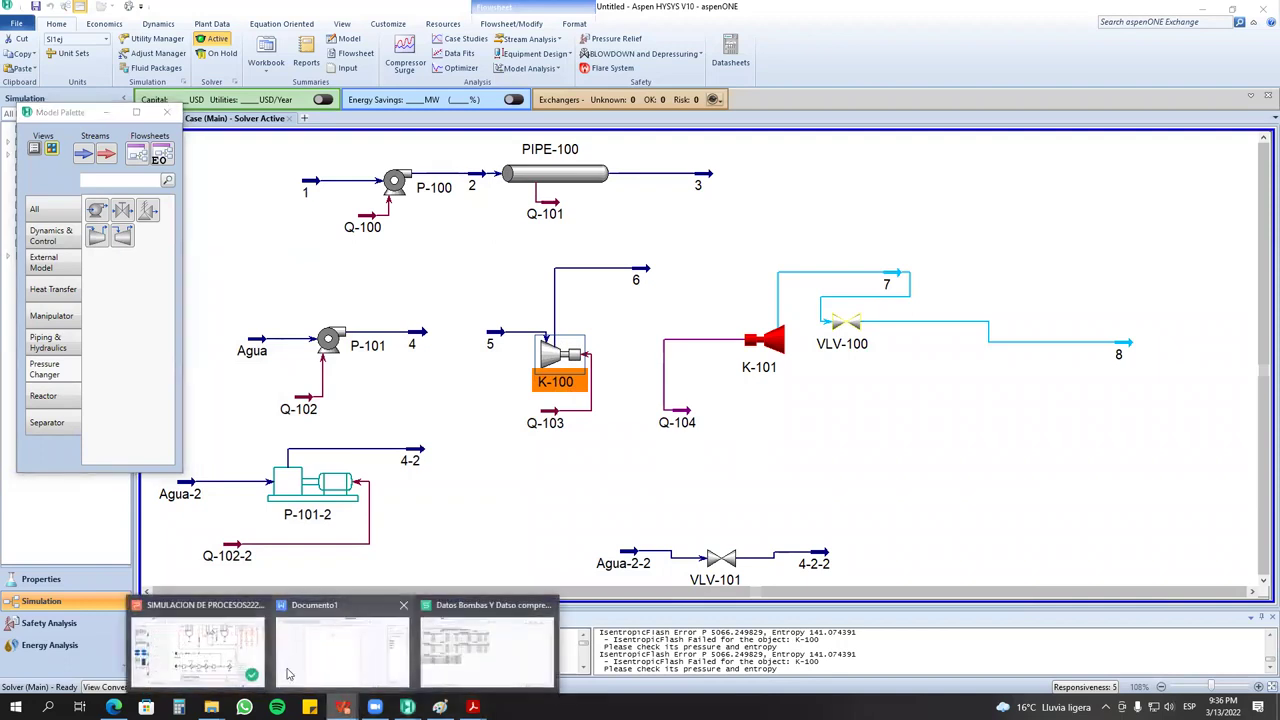
left_click(205, 650)
scroll(650, 443, "up", 4)
scroll(640, 475, "down", 4)
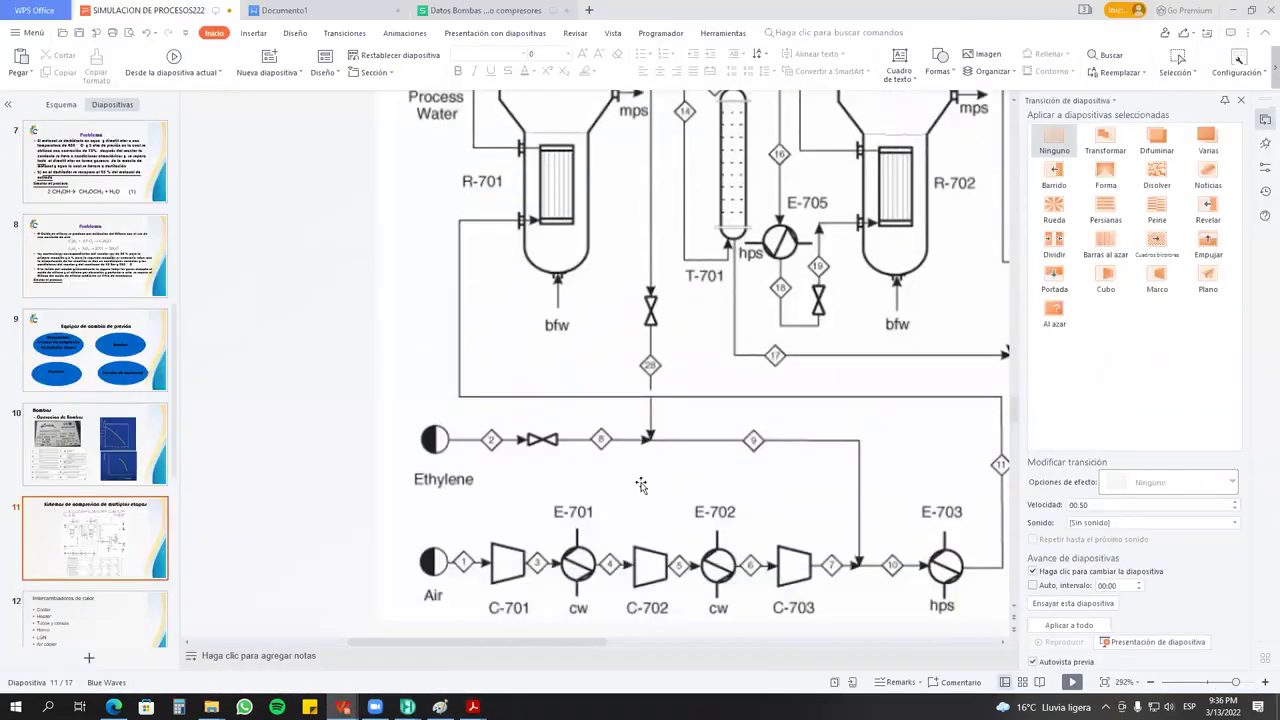
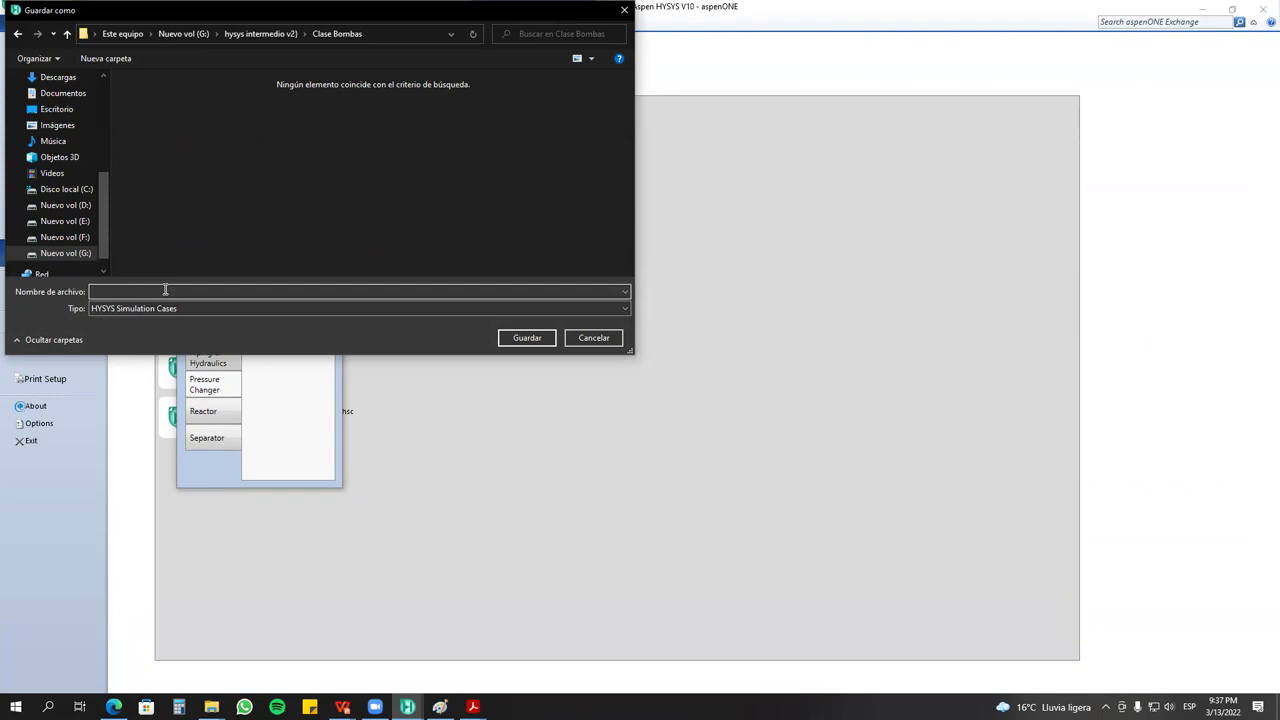
Save the current HYSYS case as "clase bombas" and start a new simulation case.
type("clase bombas")
key("Return")
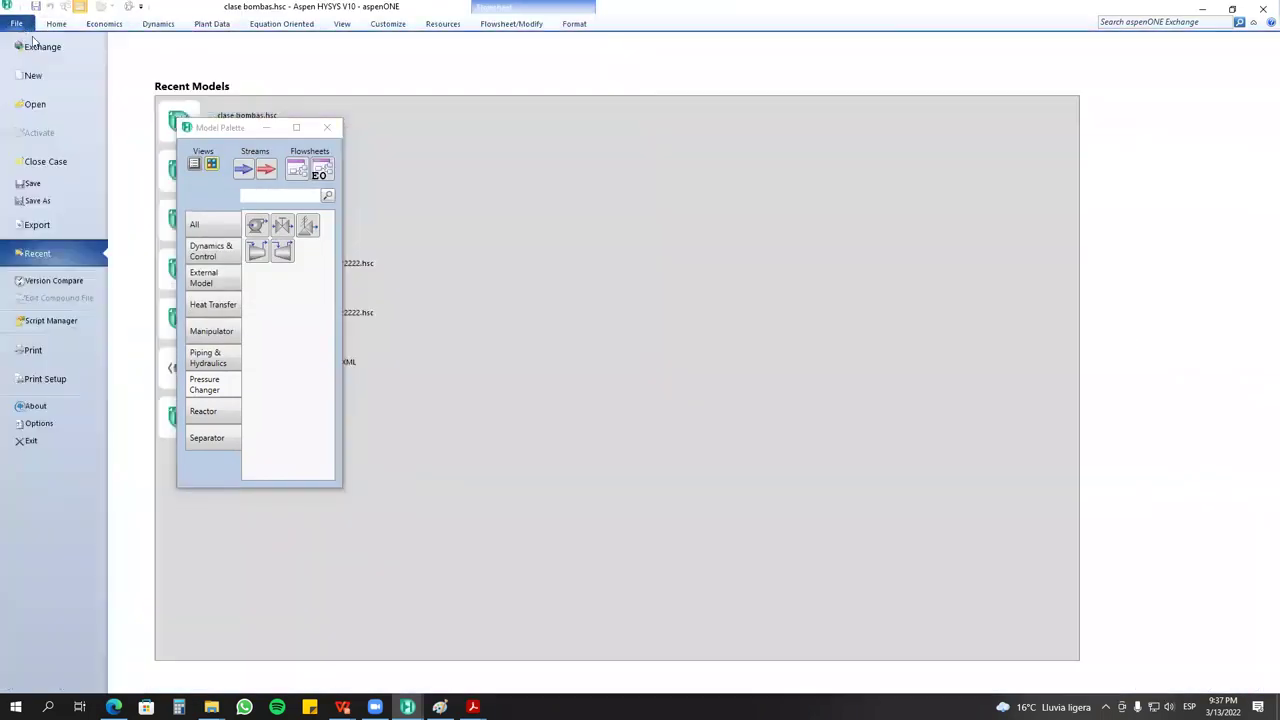
left_click(45, 77)
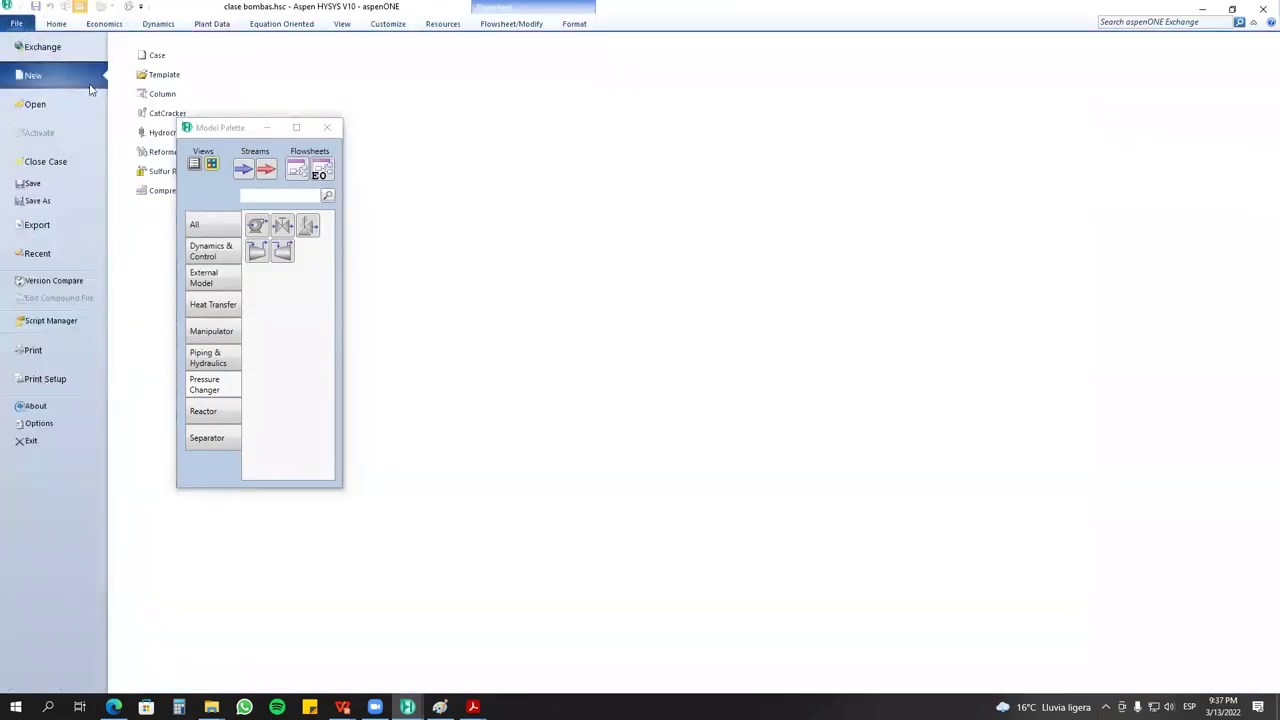
left_click(147, 62)
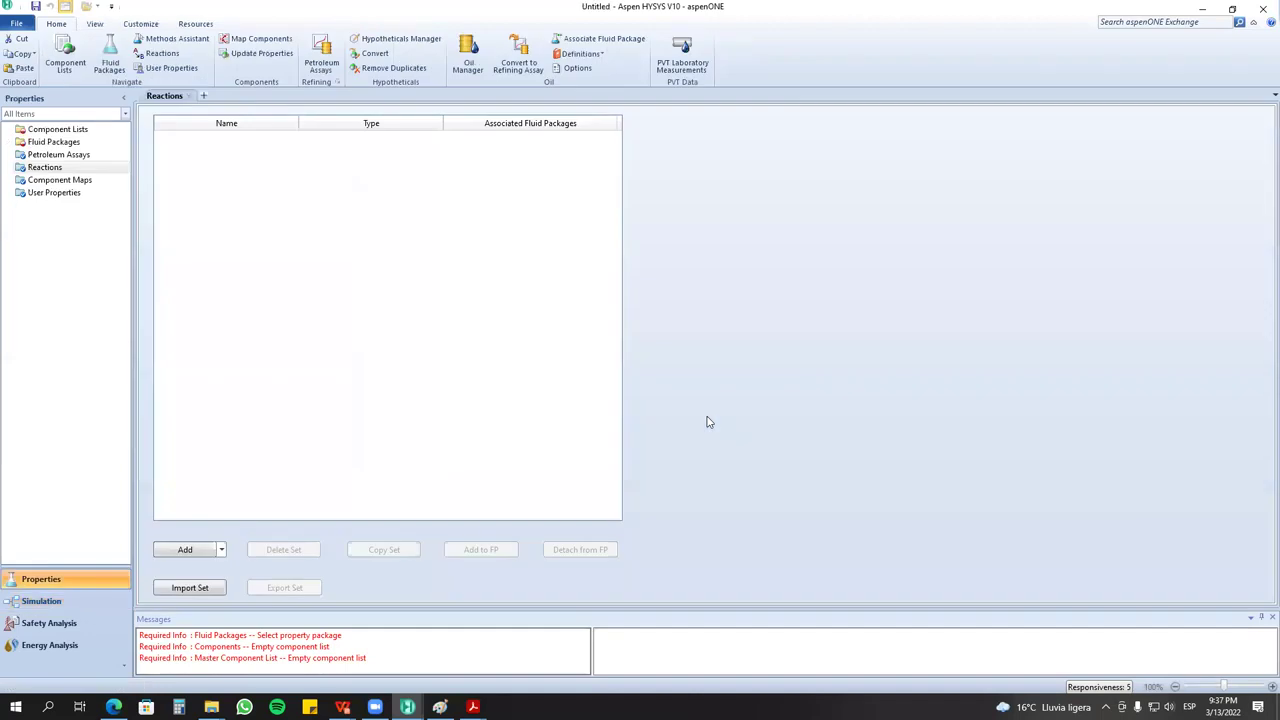
Create a component list in the new case and add Air from the pure component databank.
left_click(76, 130)
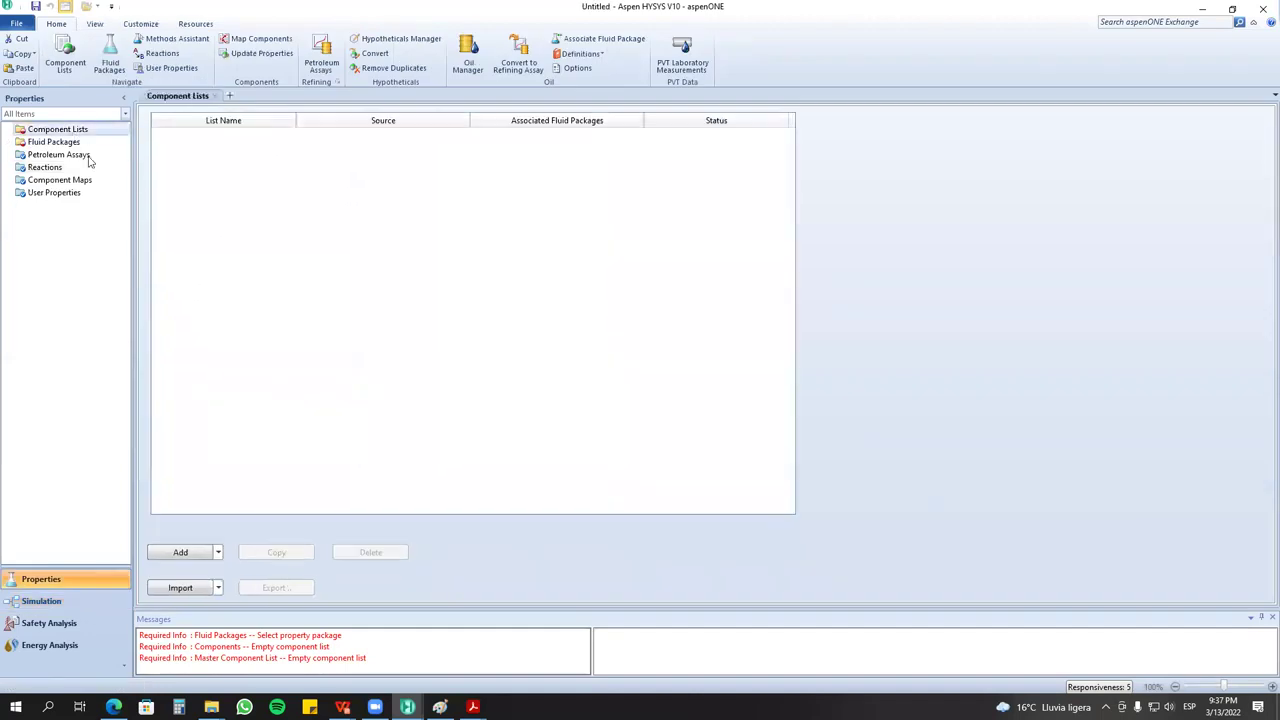
left_click(182, 552)
left_click(602, 162)
type("air")
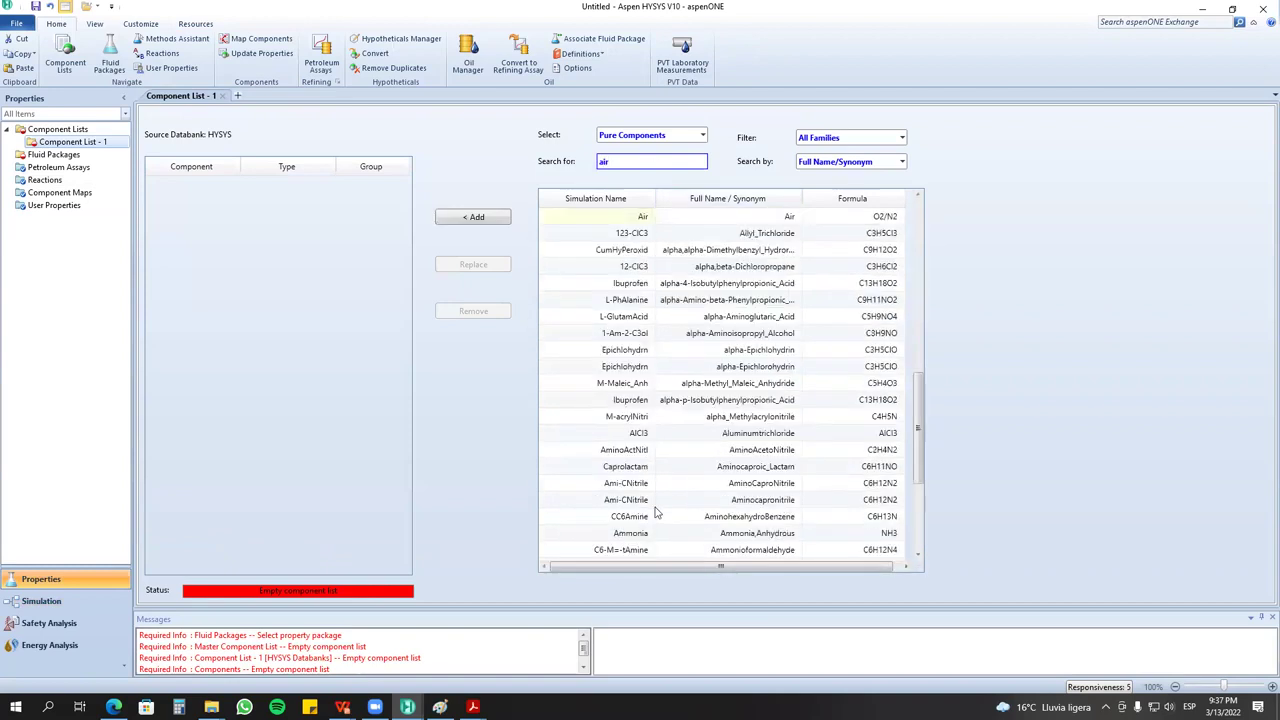
scroll(643, 535, "up", 3)
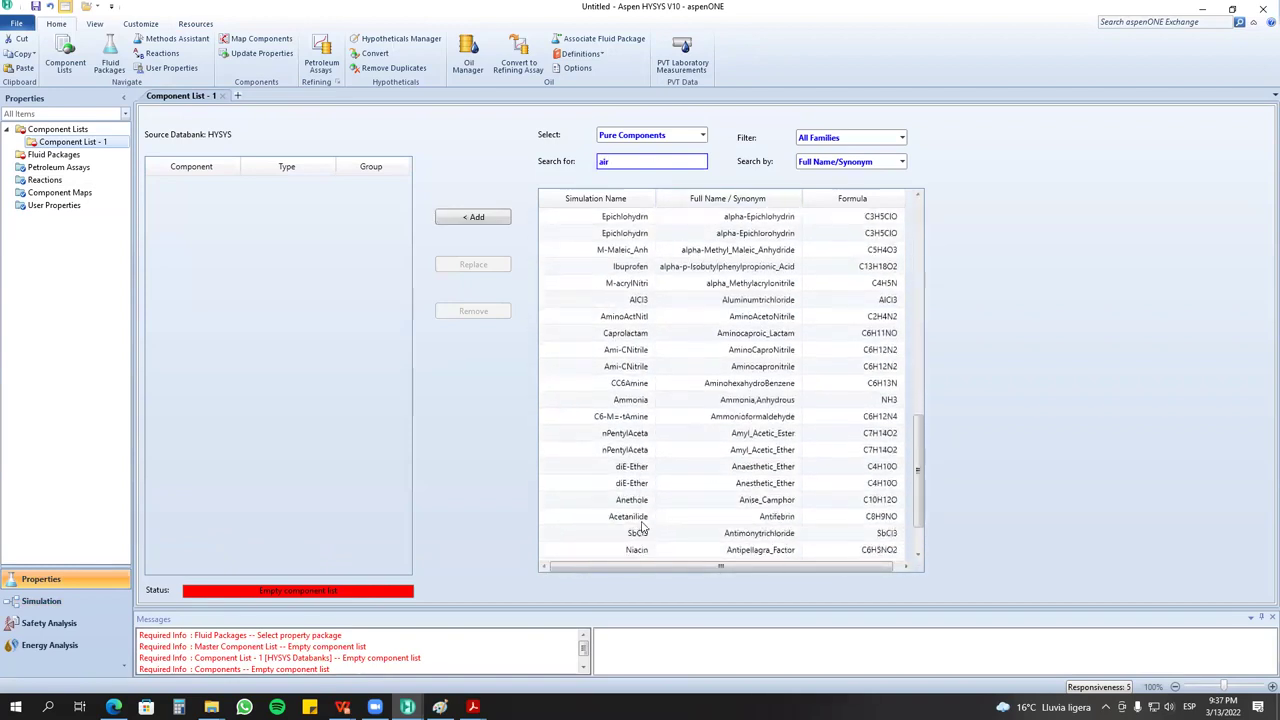
scroll(646, 521, "up", 2)
double_click(640, 383)
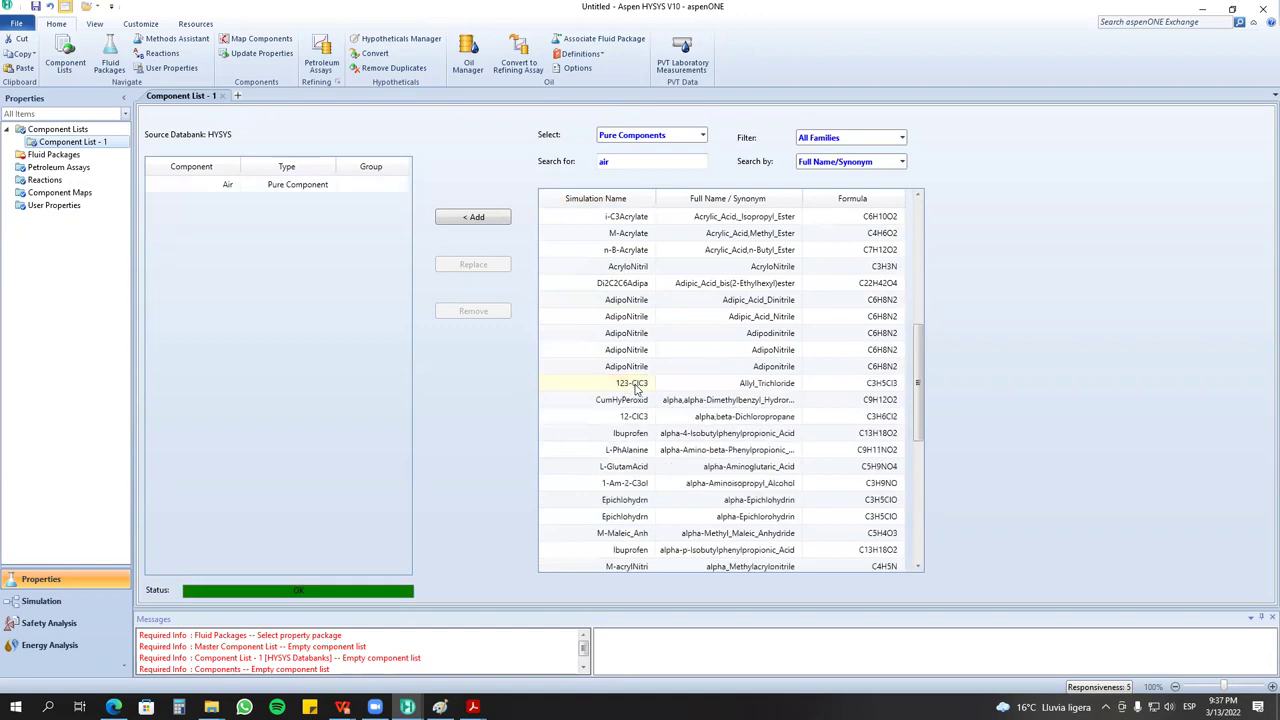
Add a fluid package using the PRSV property package and enter the simulation environment.
left_click(53, 155)
left_click(183, 558)
scroll(266, 487, "down", 1)
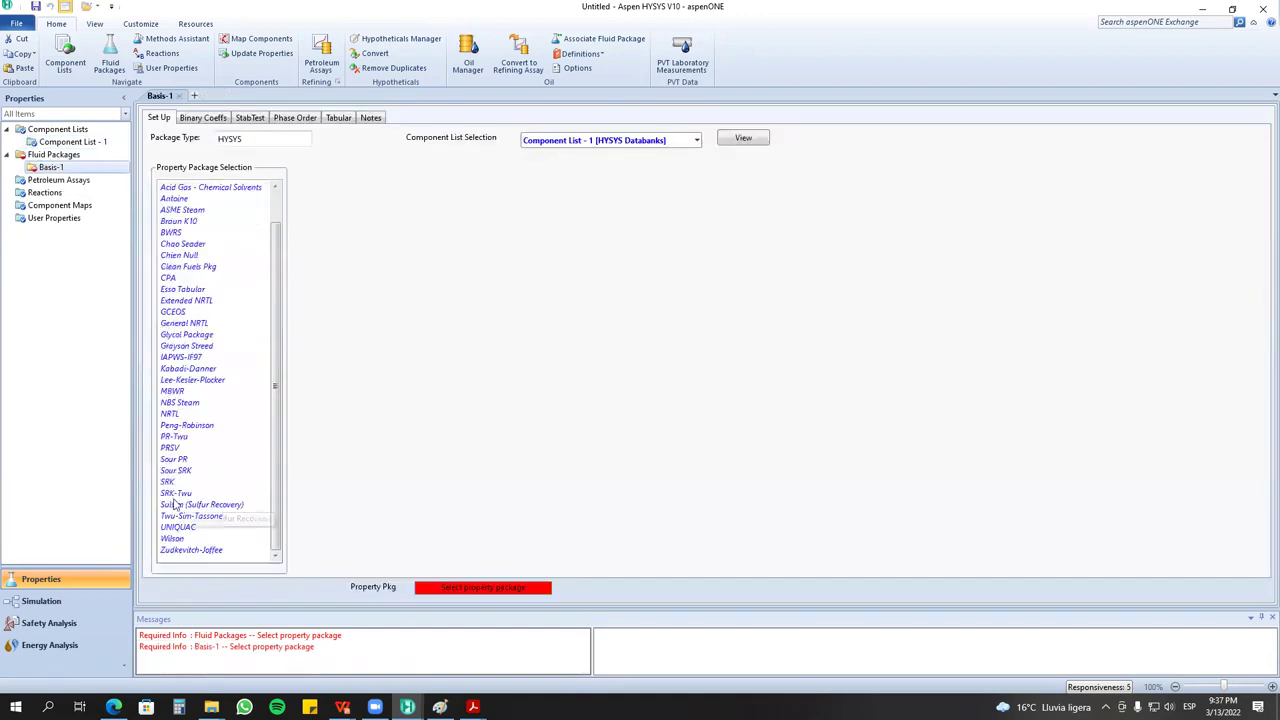
left_click(170, 448)
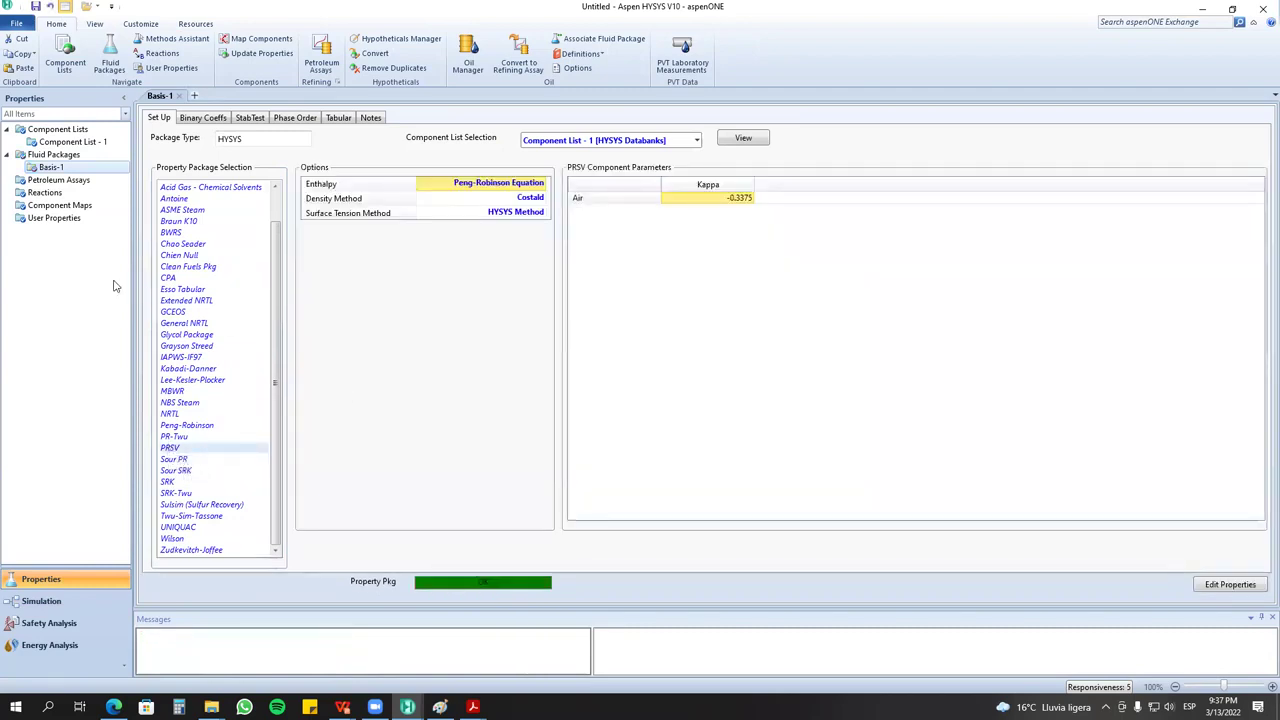
left_click(41, 601)
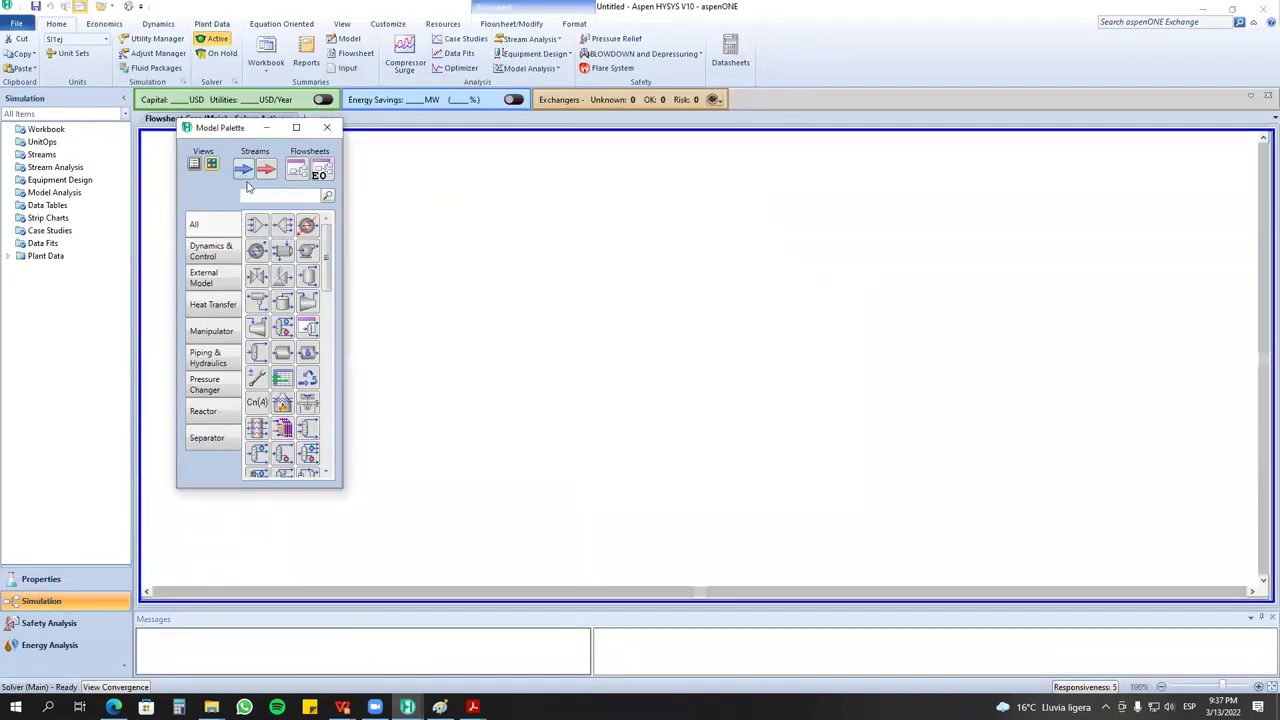
Place a material stream on the empty flowsheet as the feed and set its mass flow to 1000 kg/h.
left_click_drag(243, 169, 463, 378)
double_click(463, 380)
left_click(345, 230)
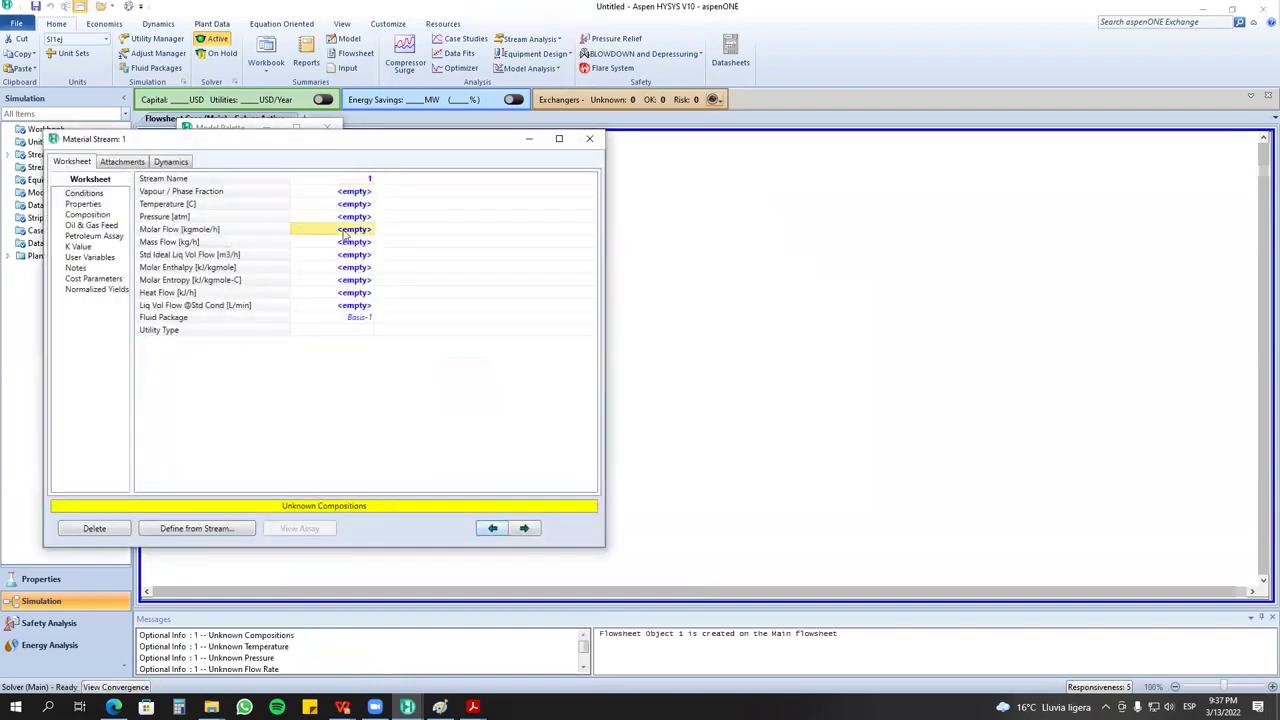
left_click(345, 243)
type("1")
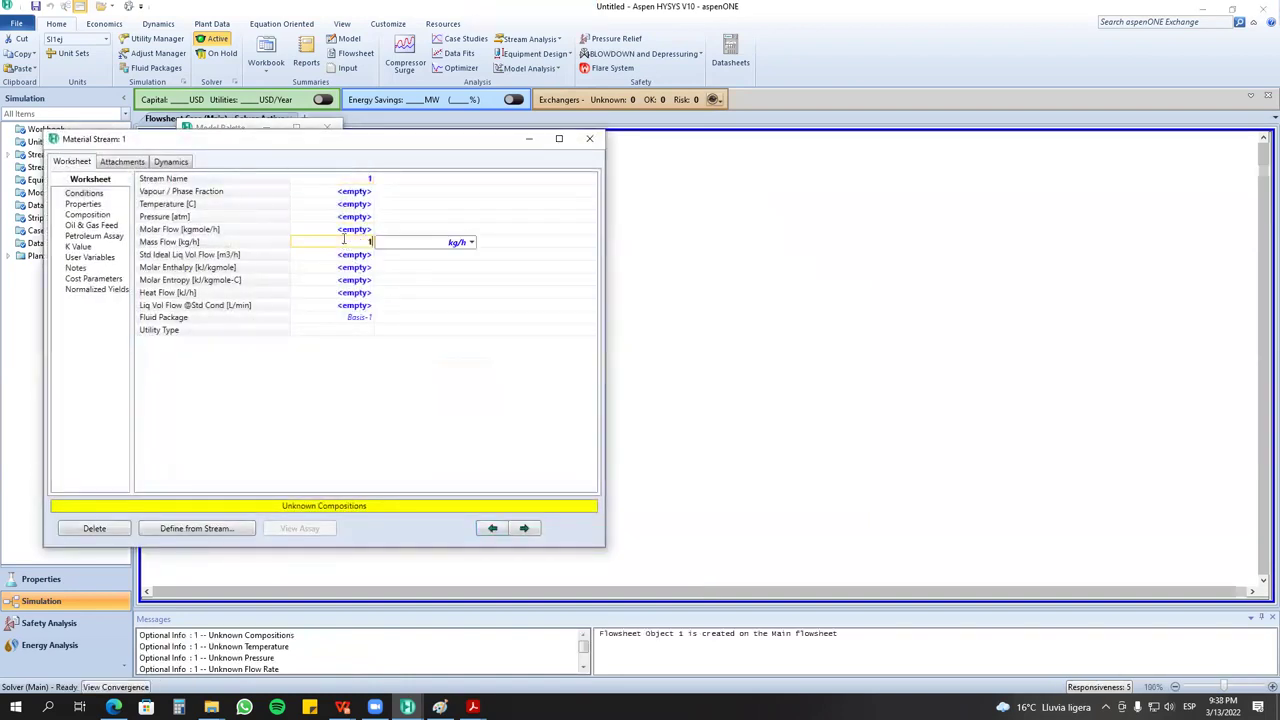
type("000")
left_click(345, 257)
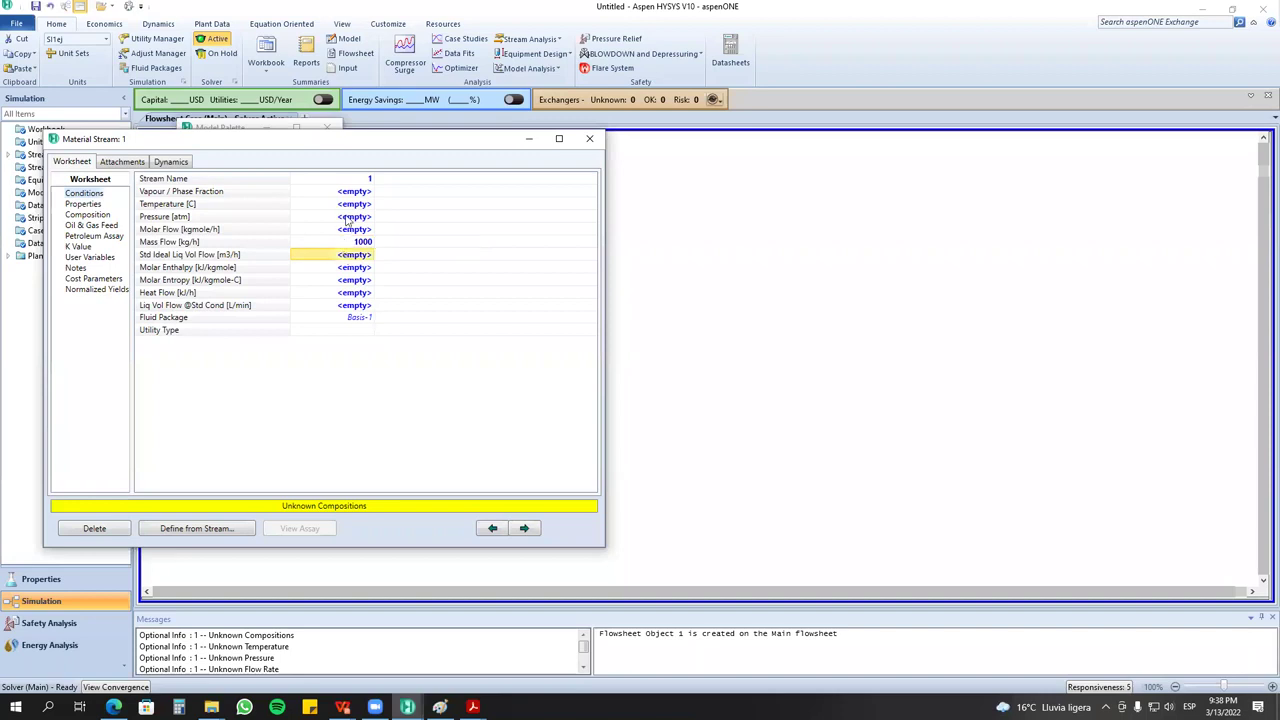
Set the feed stream's temperature to 25 °C and its pressure to 1 atm.
left_click(349, 206)
type("25")
left_click(350, 218)
type("1")
key("Return")
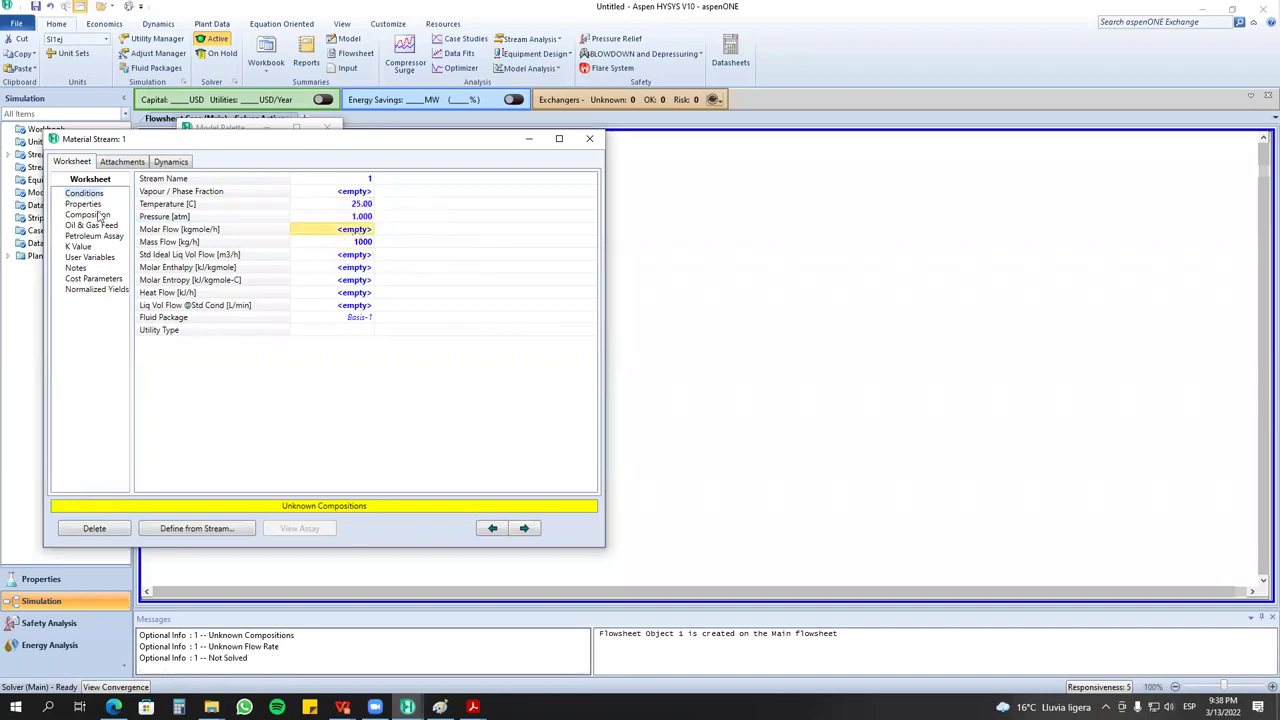
Define the feed stream's composition with an Air mole fraction of 1 and close the stream.
left_click(96, 215)
type("1")
key("Return")
left_click(745, 407)
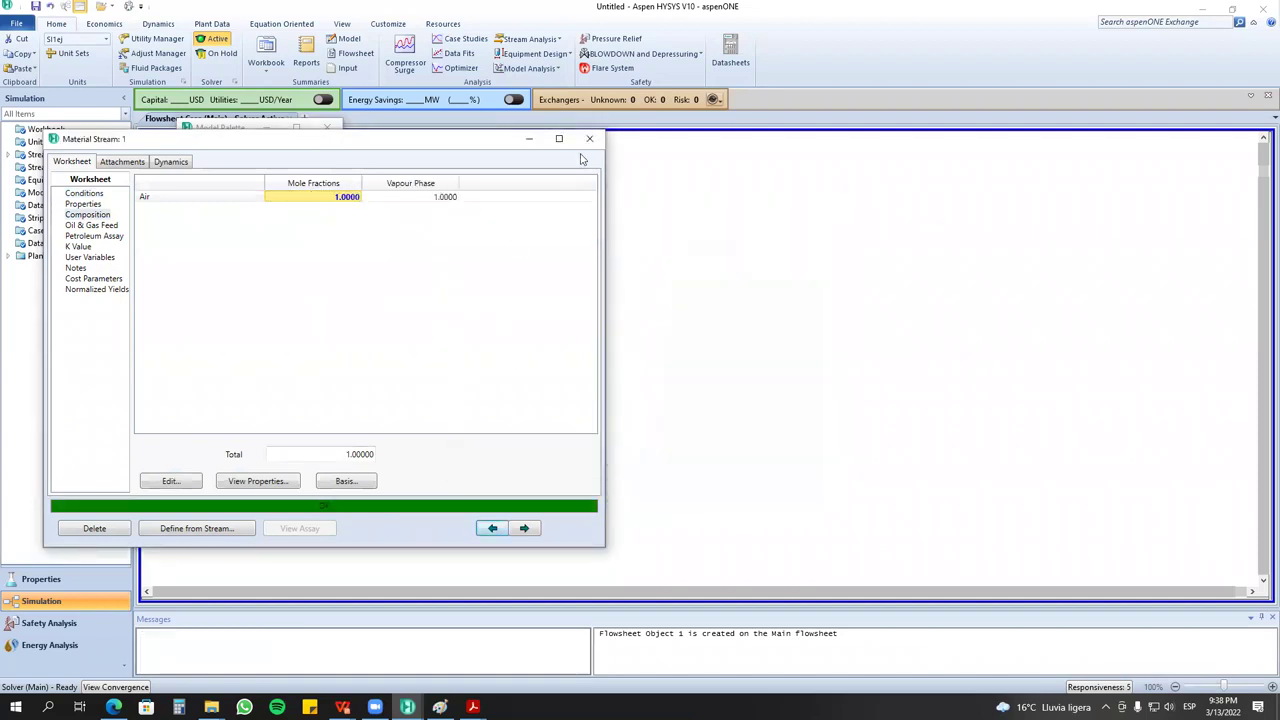
left_click(589, 138)
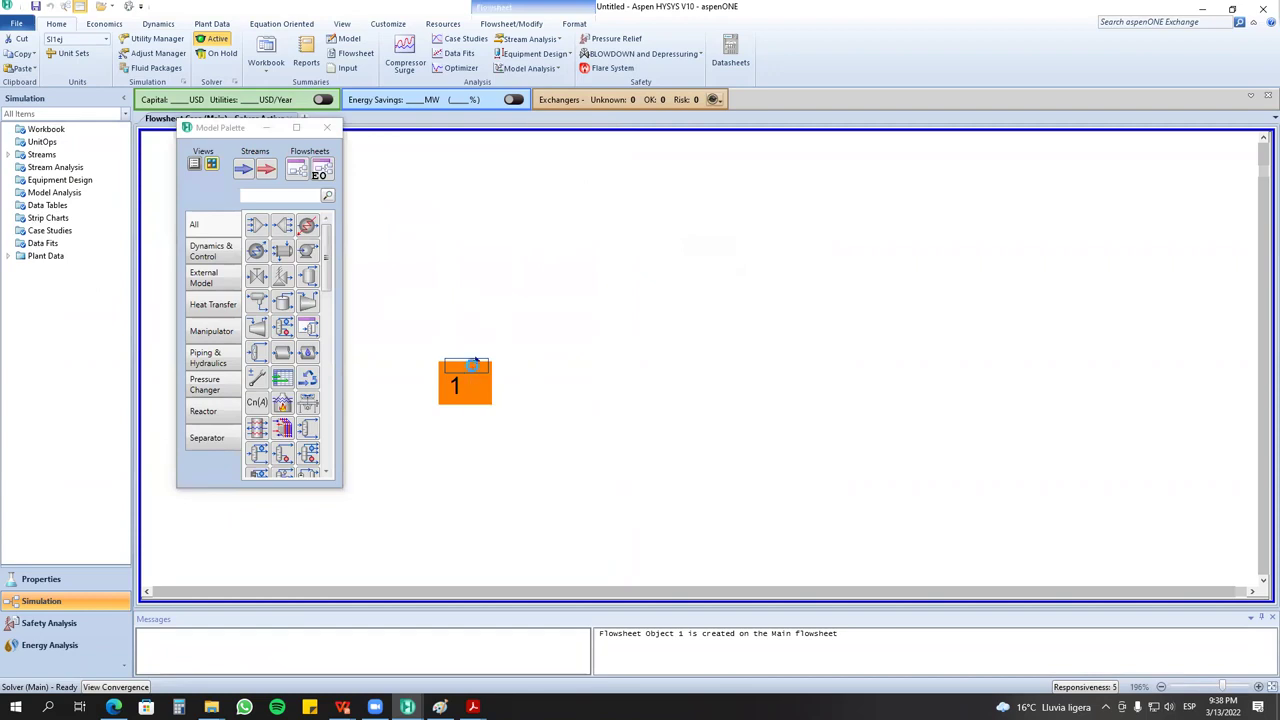
Configure the flowsheet's stream labels to show name, temperature and pressure.
double_click(474, 371)
left_click(617, 163)
left_click(391, 68)
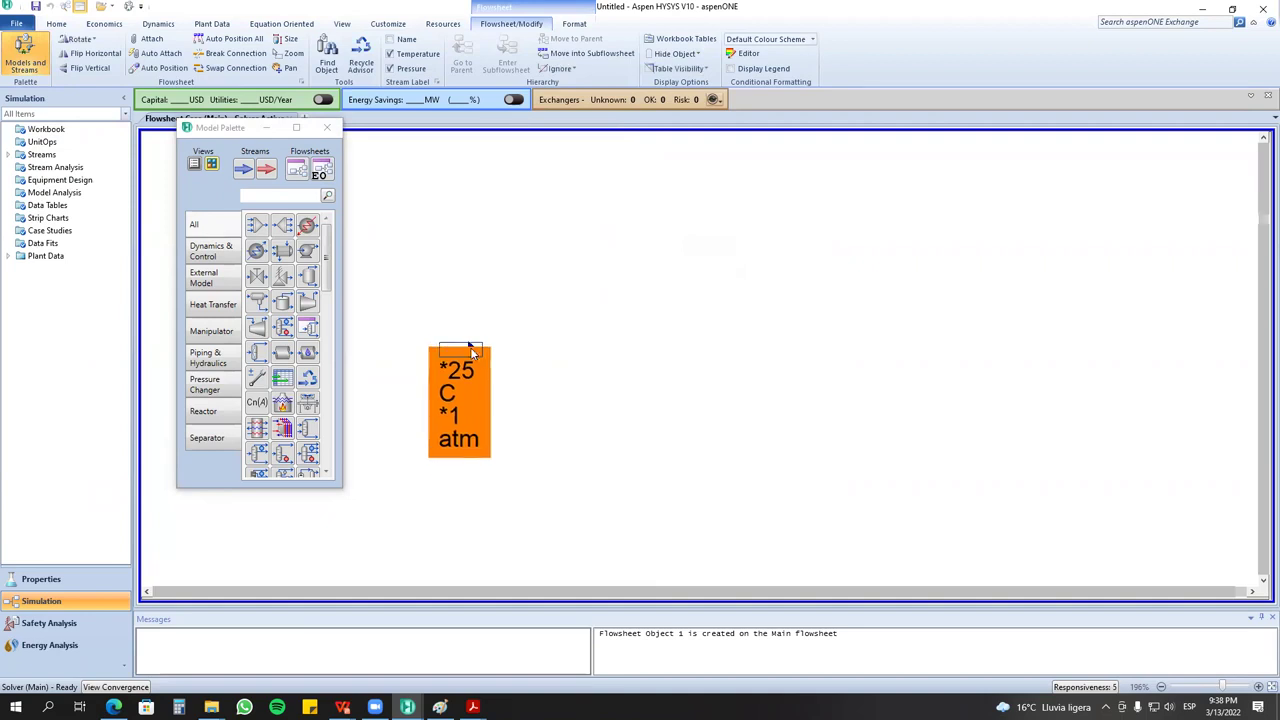
left_click(654, 379)
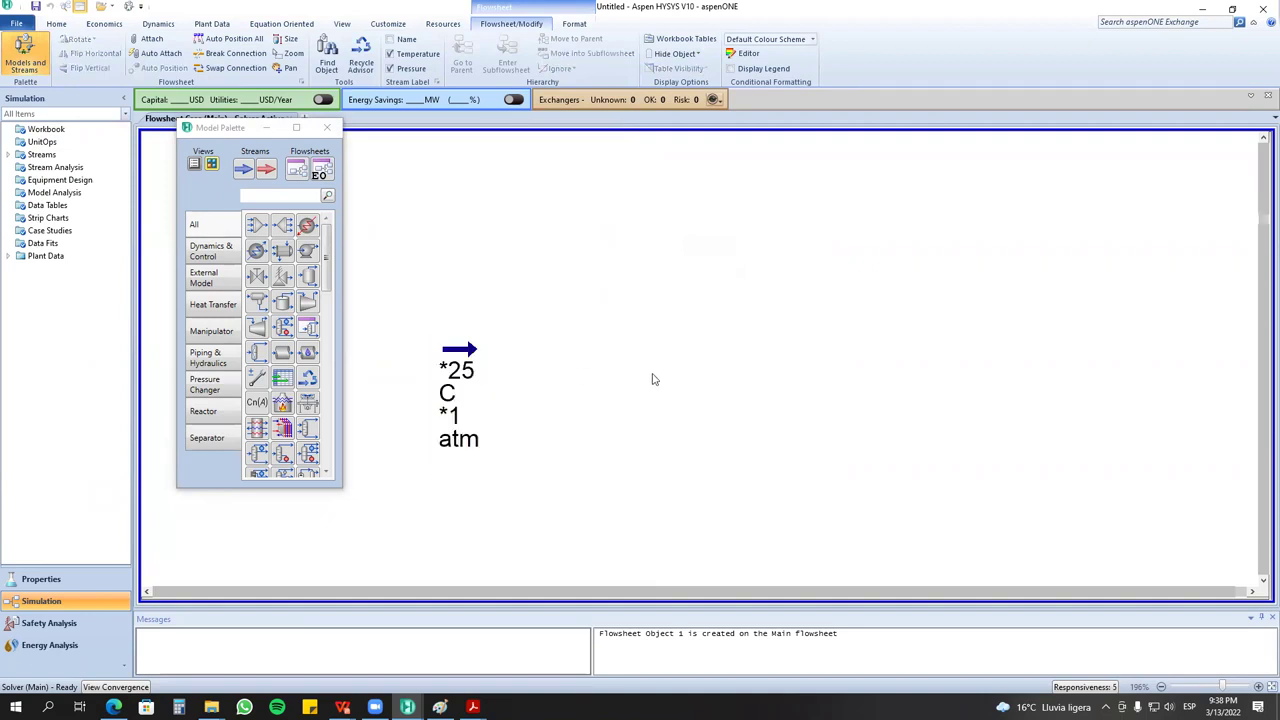
left_click(391, 39)
Place a second material stream well downstream of the feed and set its pressure to 27 atm.
left_click_drag(243, 170, 930, 358)
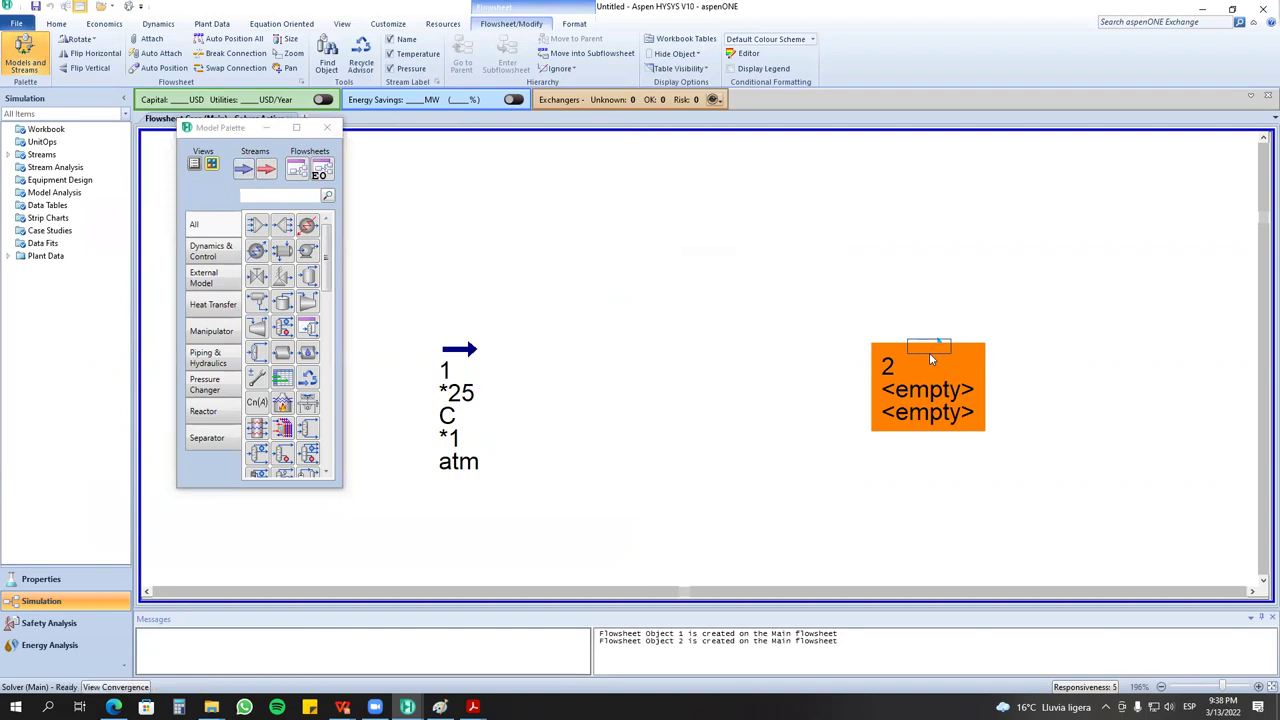
double_click(930, 358)
left_click(416, 270)
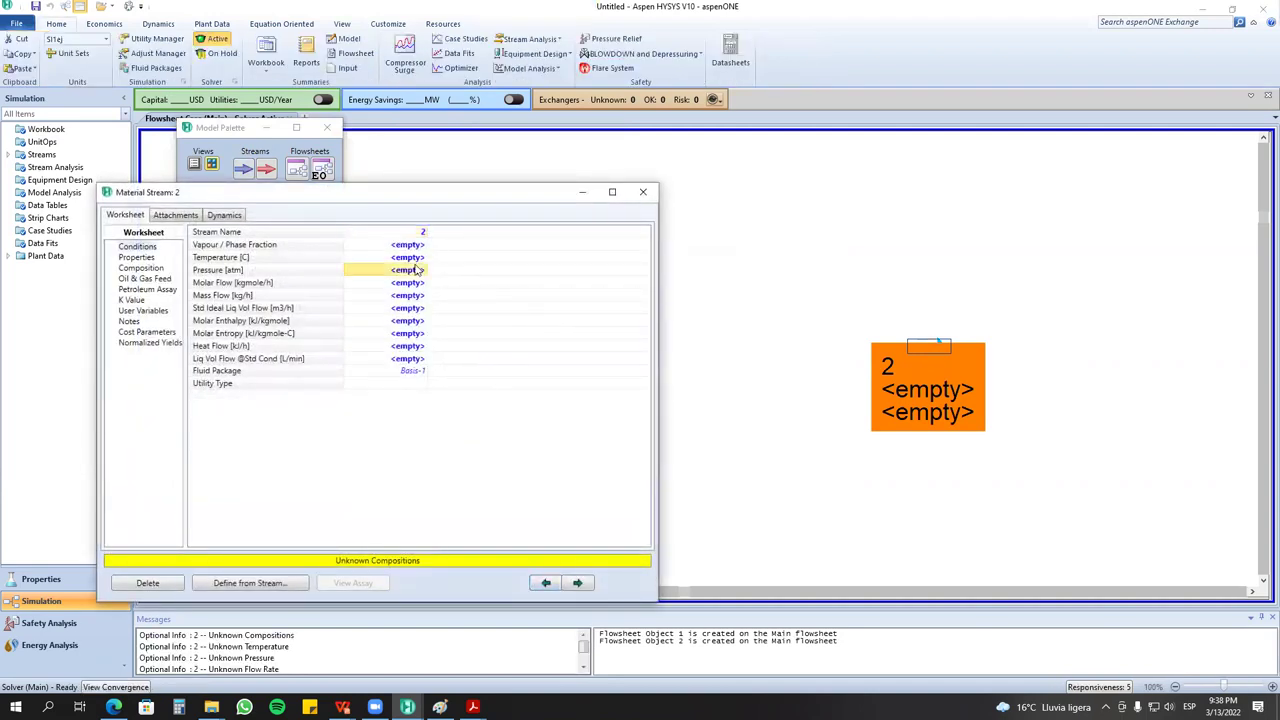
type("27")
key("Return")
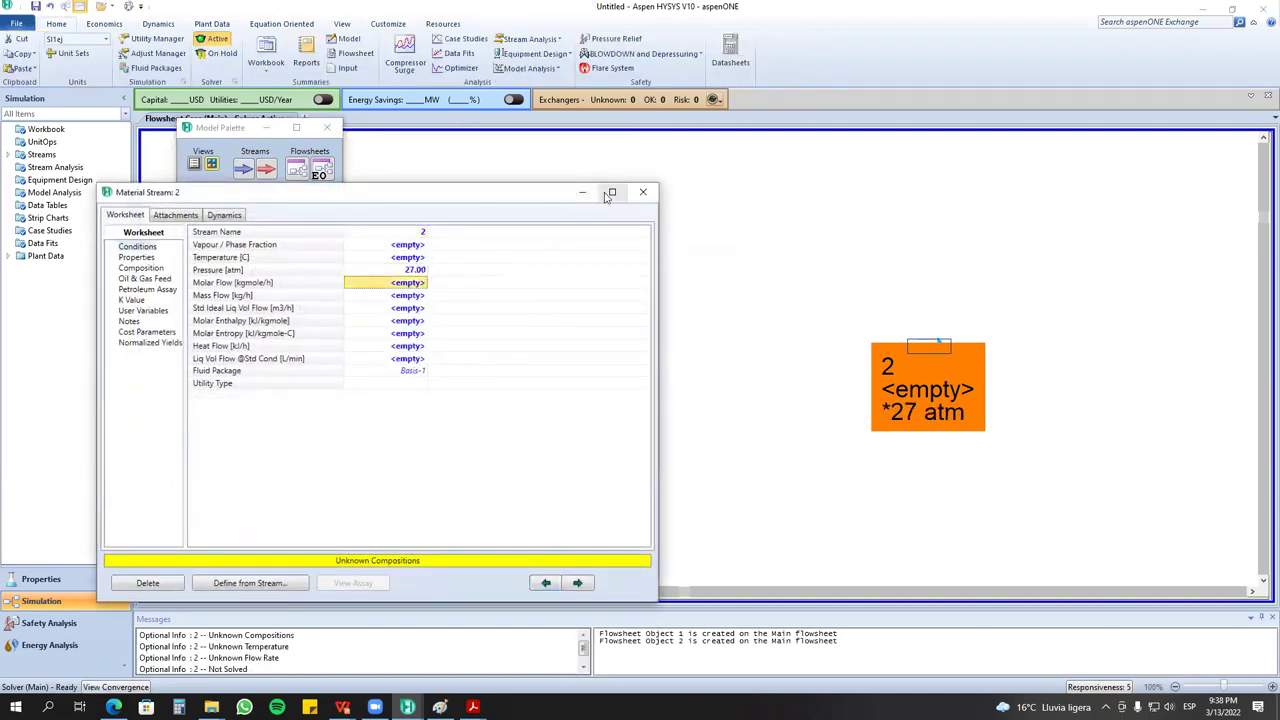
Put stream 2's window away and spread feed stream 1 and the 27 atm stream 2 apart at about the same height.
left_click(586, 193)
left_click_drag(933, 373, 1010, 354)
left_click(833, 393)
left_click_drag(465, 357, 402, 341)
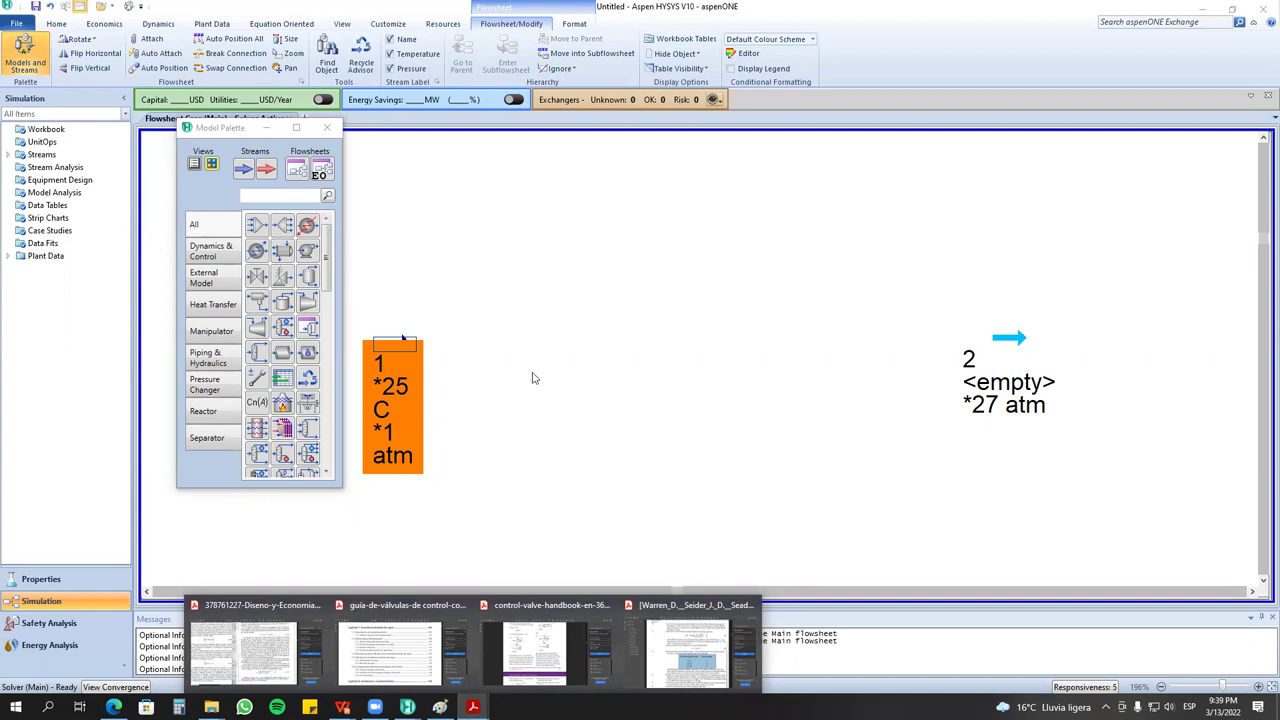
left_click(583, 408)
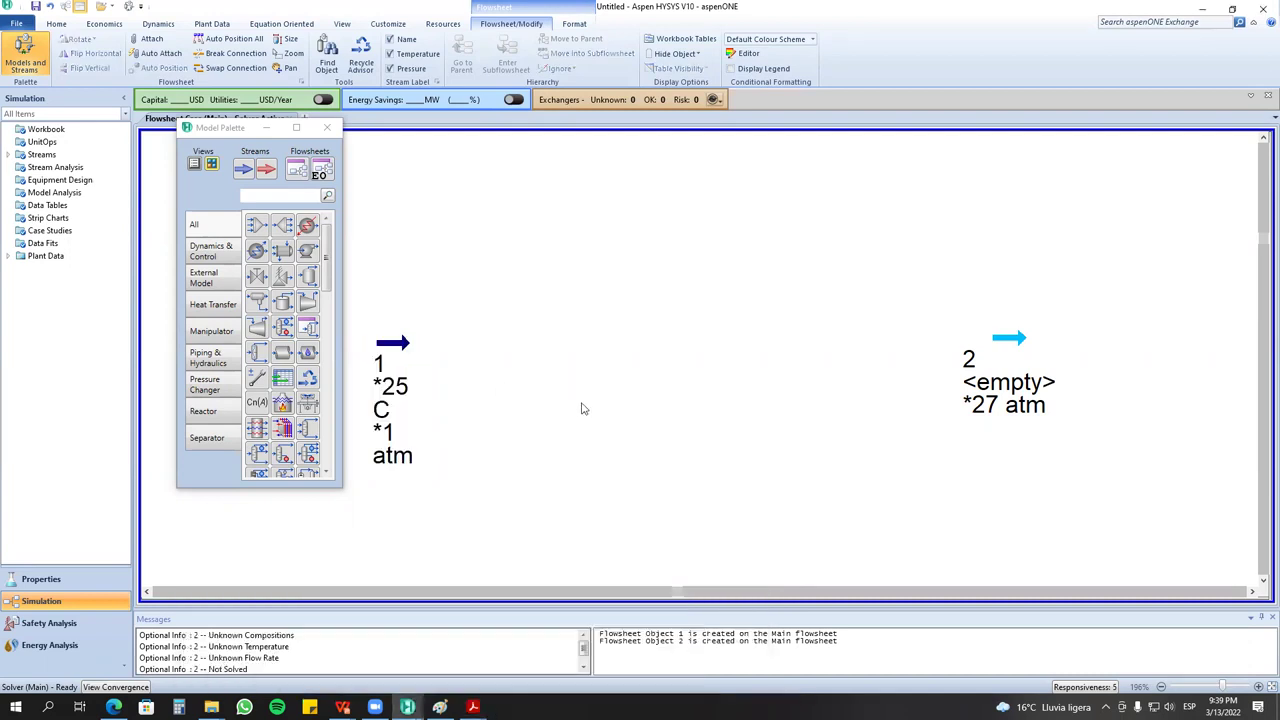
mouse_move(418, 382)
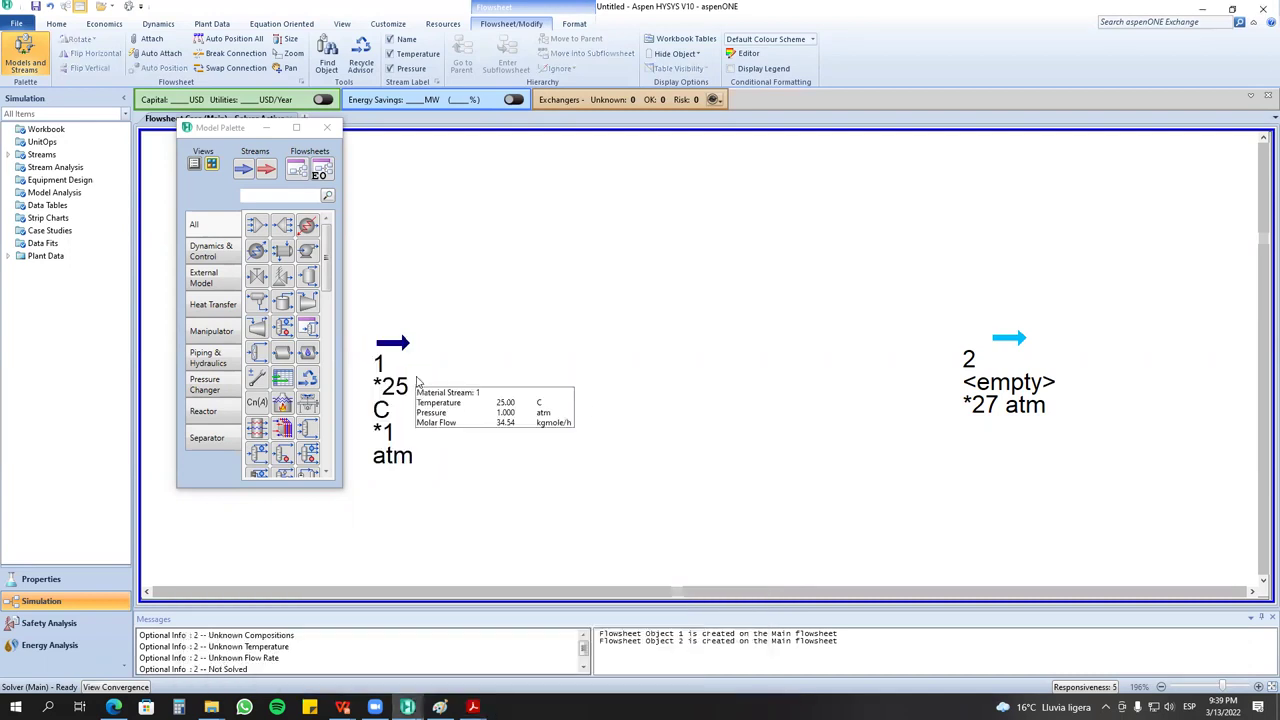
left_click_drag(398, 346, 392, 391)
left_click(462, 392)
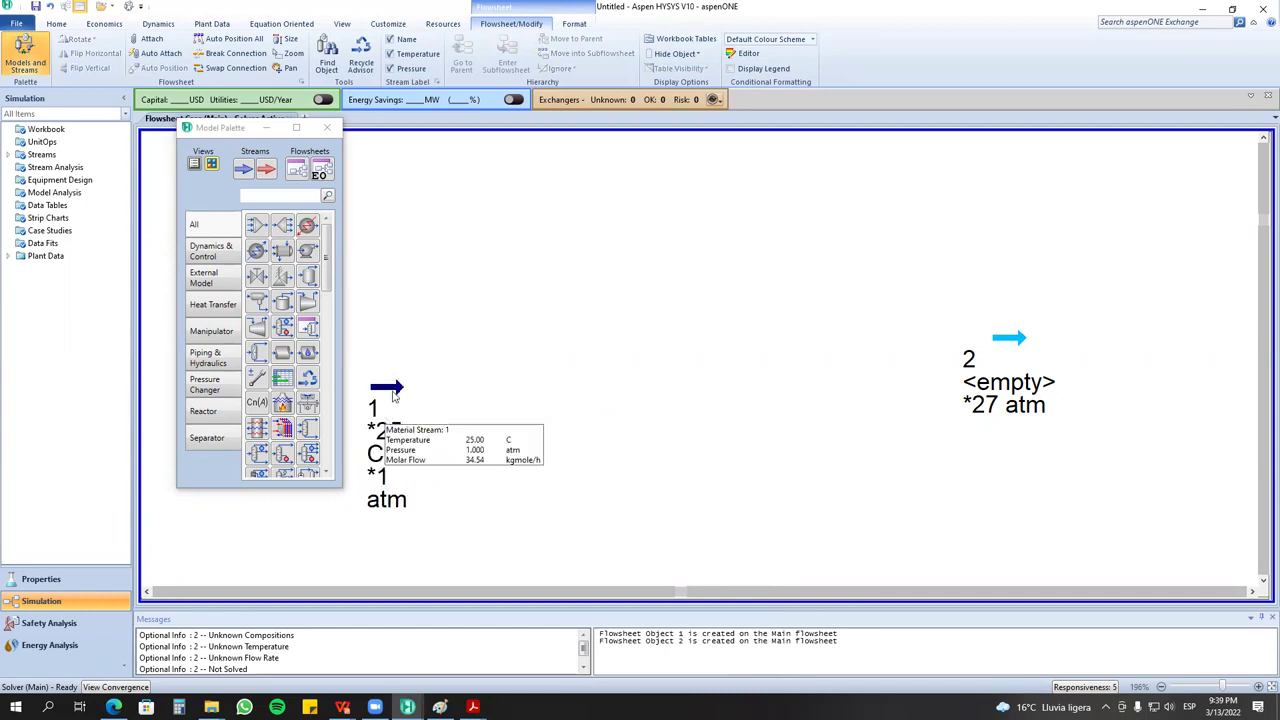
left_click_drag(1019, 341, 1034, 384)
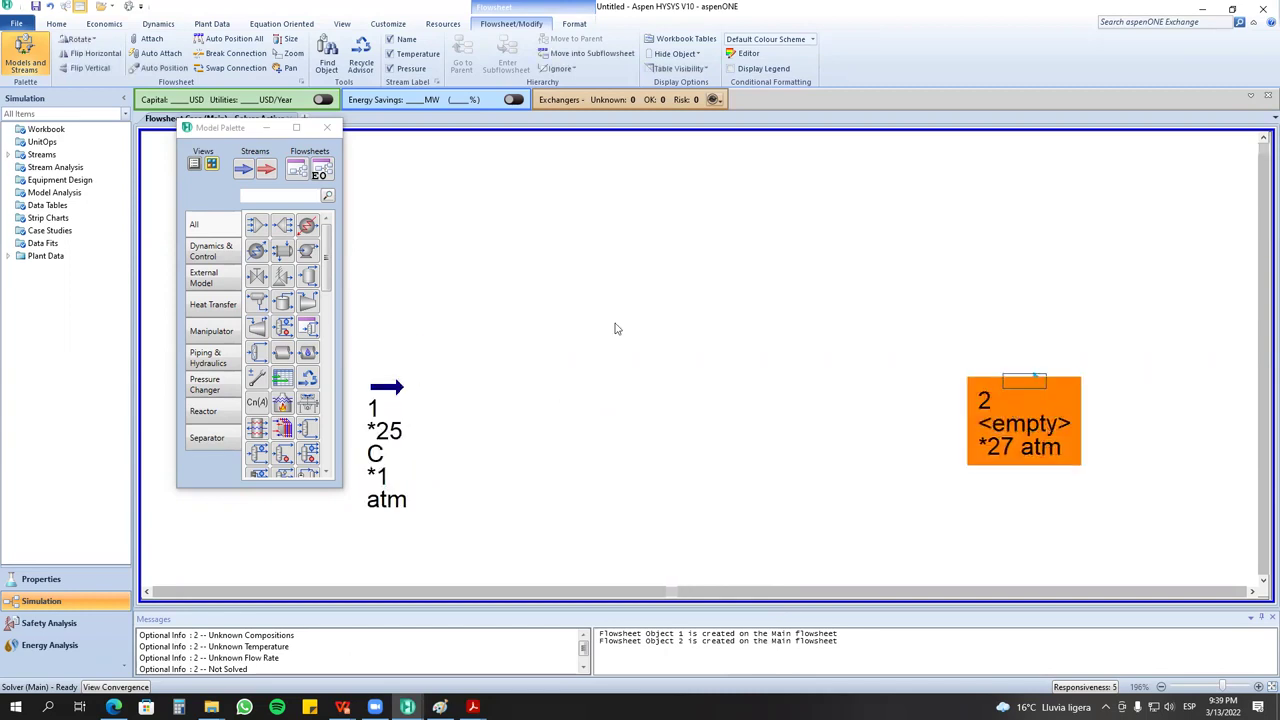
Place a compressor after the feed stream, with a material stream for its outlet and an energy stream below it.
left_click_drag(270, 302, 429, 429)
left_click_drag(250, 178, 563, 400)
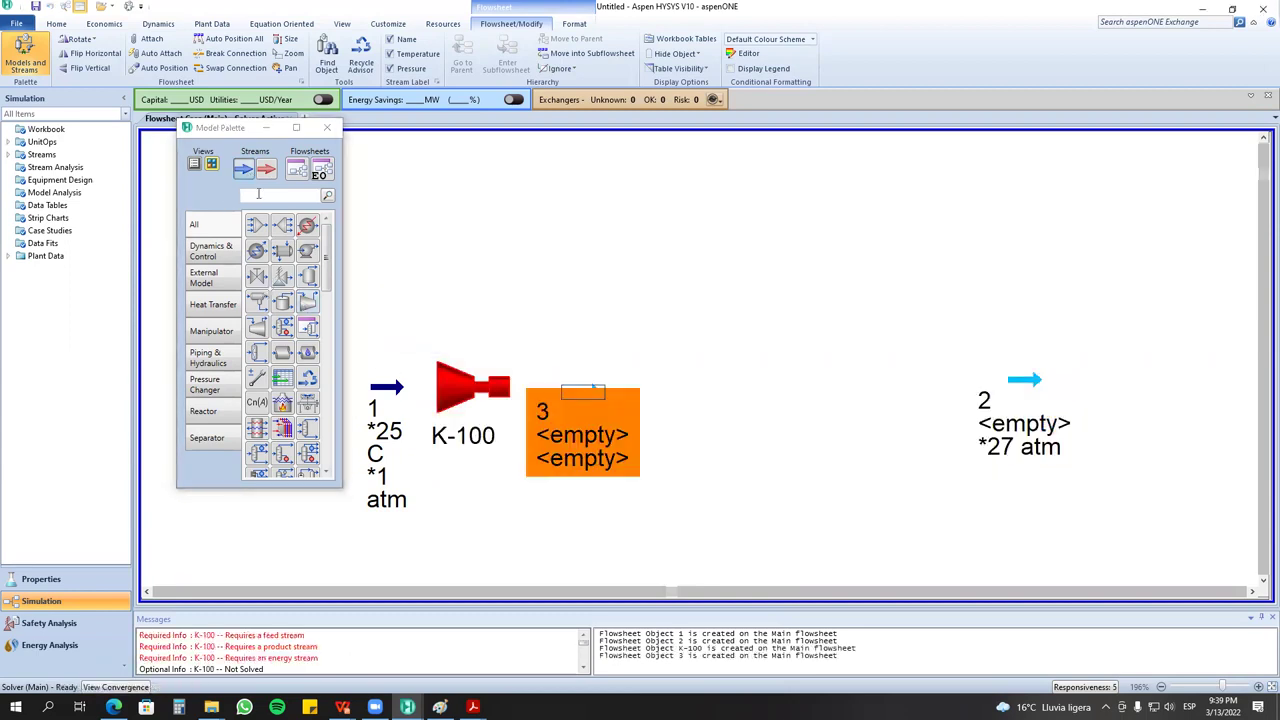
left_click_drag(468, 502, 470, 500)
Connect compressor K-100 with stream 1 as inlet, stream 3 as outlet and Q-100 as energy stream.
double_click(472, 386)
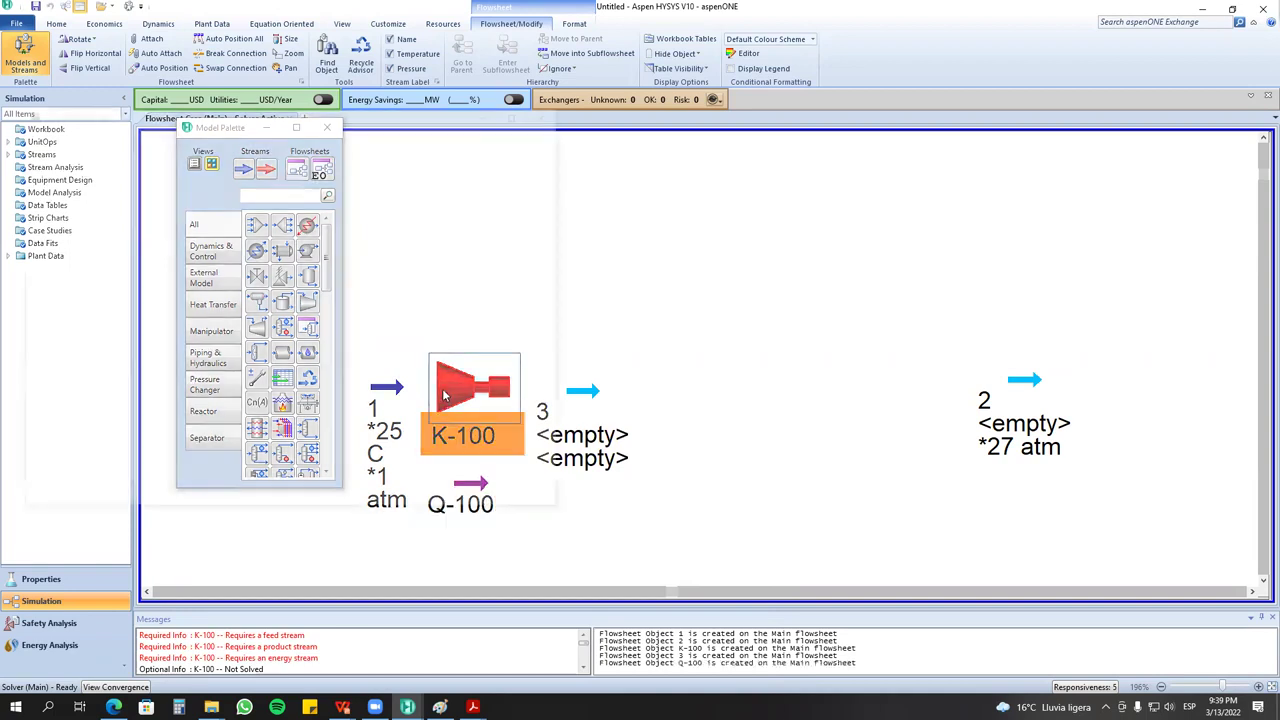
left_click(203, 192)
left_click(196, 209)
left_click(392, 320)
left_click(381, 341)
left_click(392, 320)
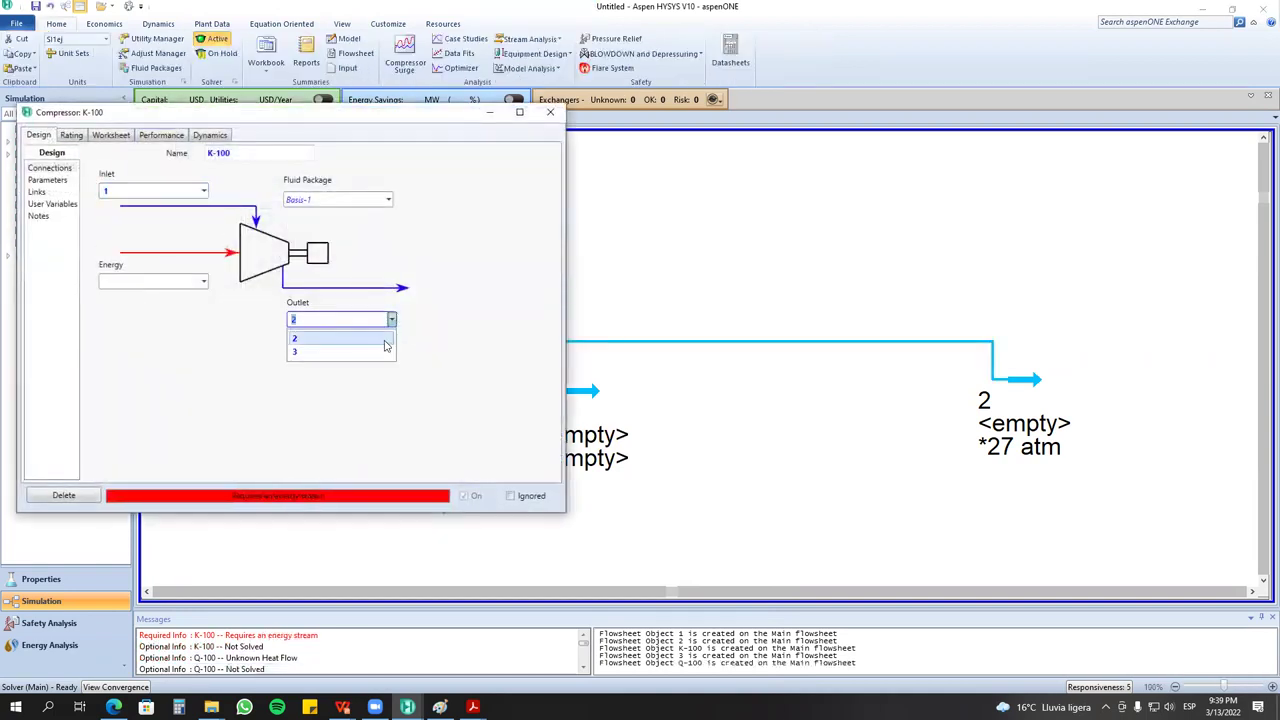
left_click(370, 352)
left_click(202, 282)
left_click(116, 300)
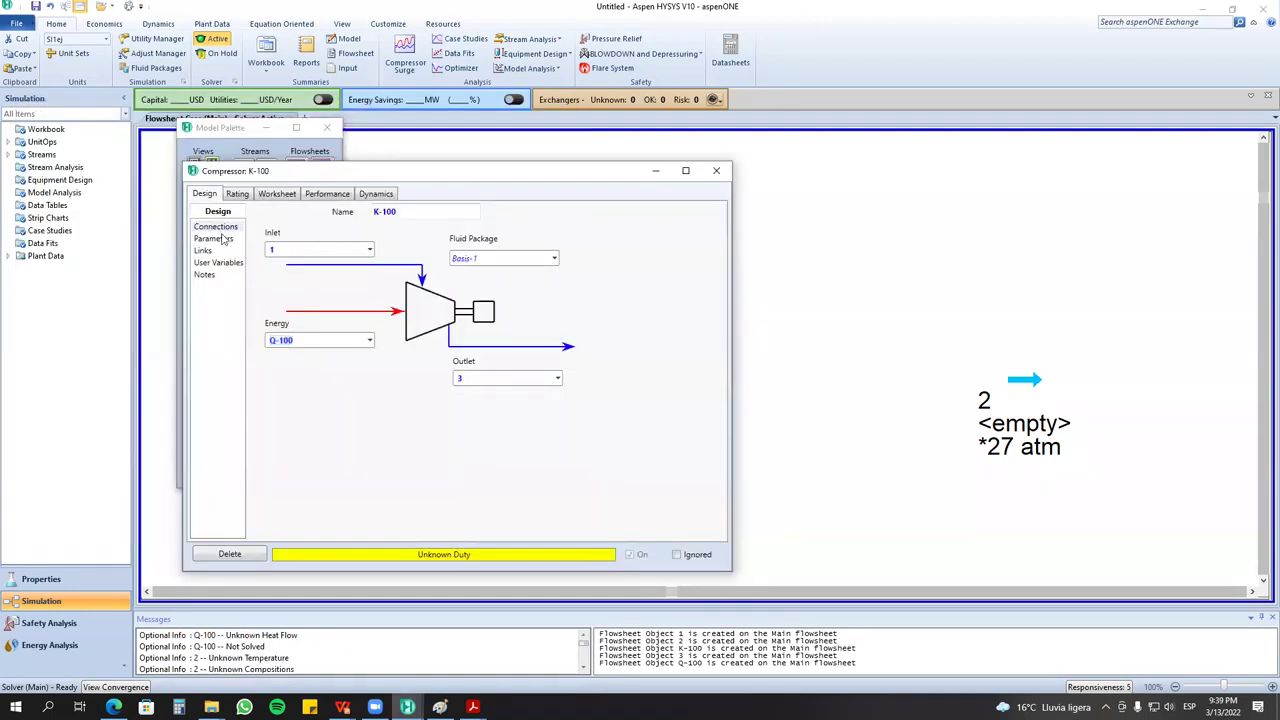
Set compressor K-100's pressure ratio to 4 and close its window.
left_click(219, 238)
left_click(519, 457)
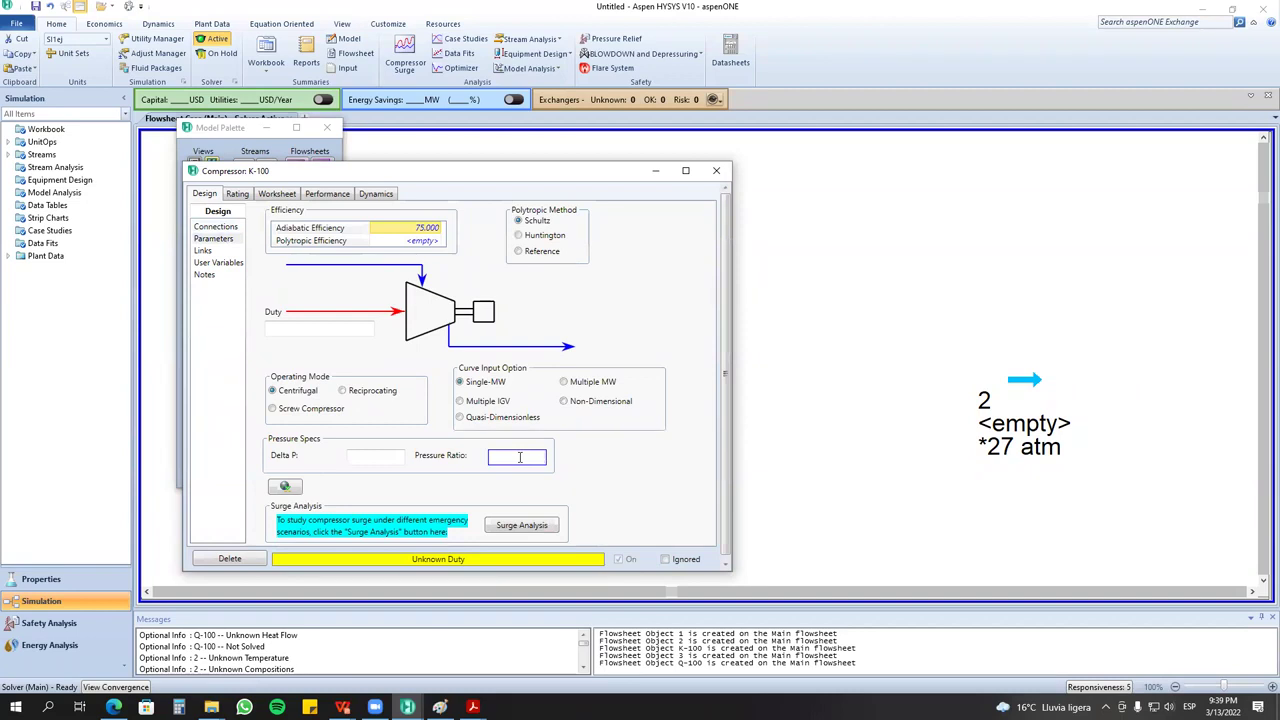
type("4")
key("Return")
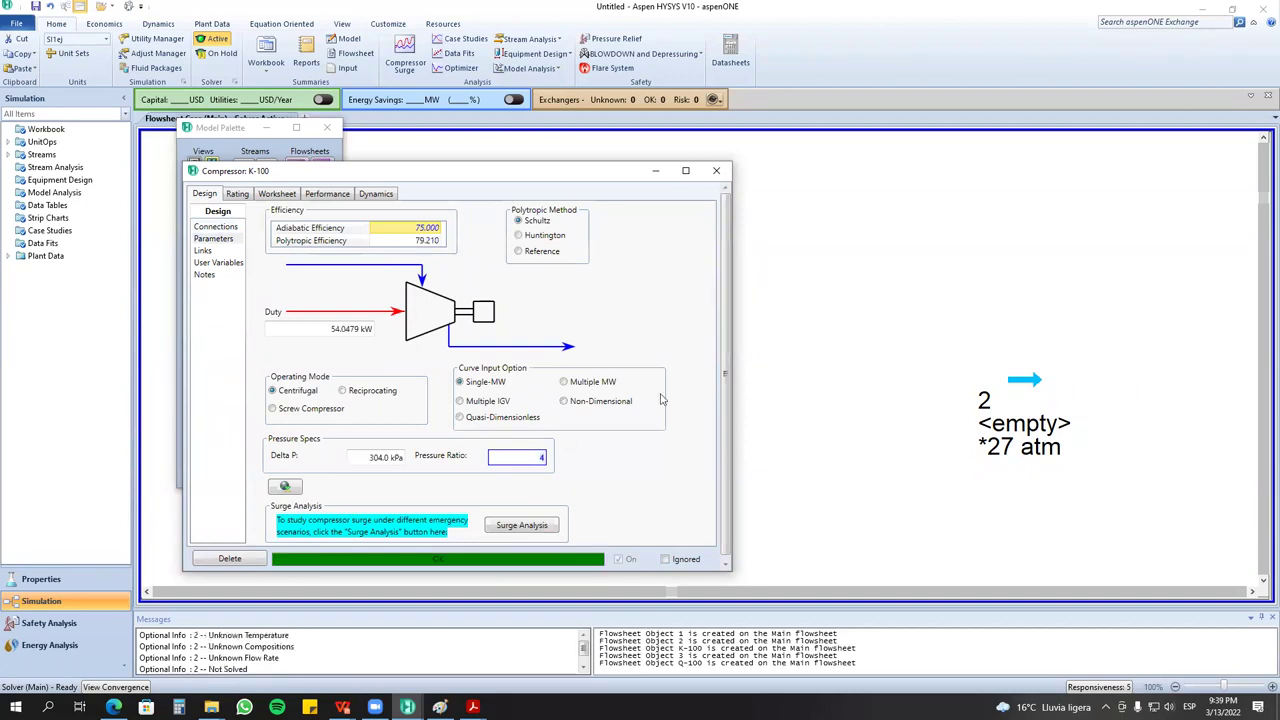
left_click(716, 170)
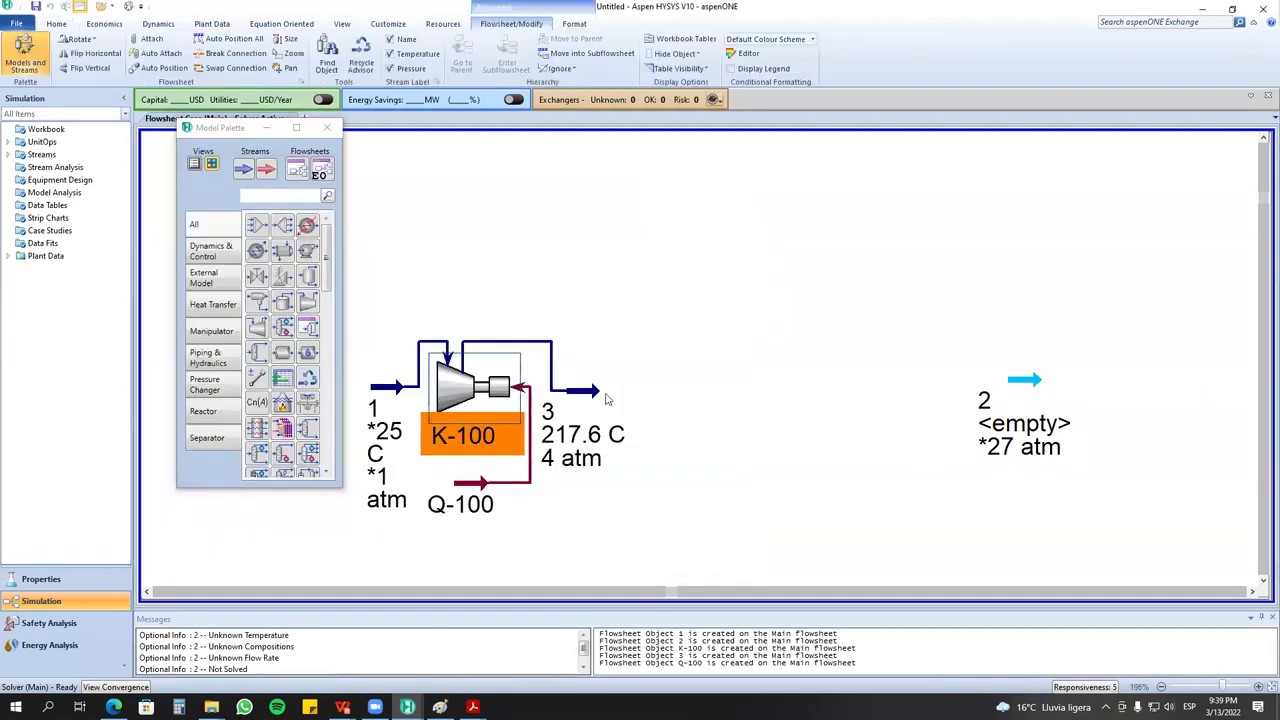
Shift stream 3 away from the compressor and place a cooler after it with a new material stream and energy stream.
left_click_drag(595, 392, 628, 343)
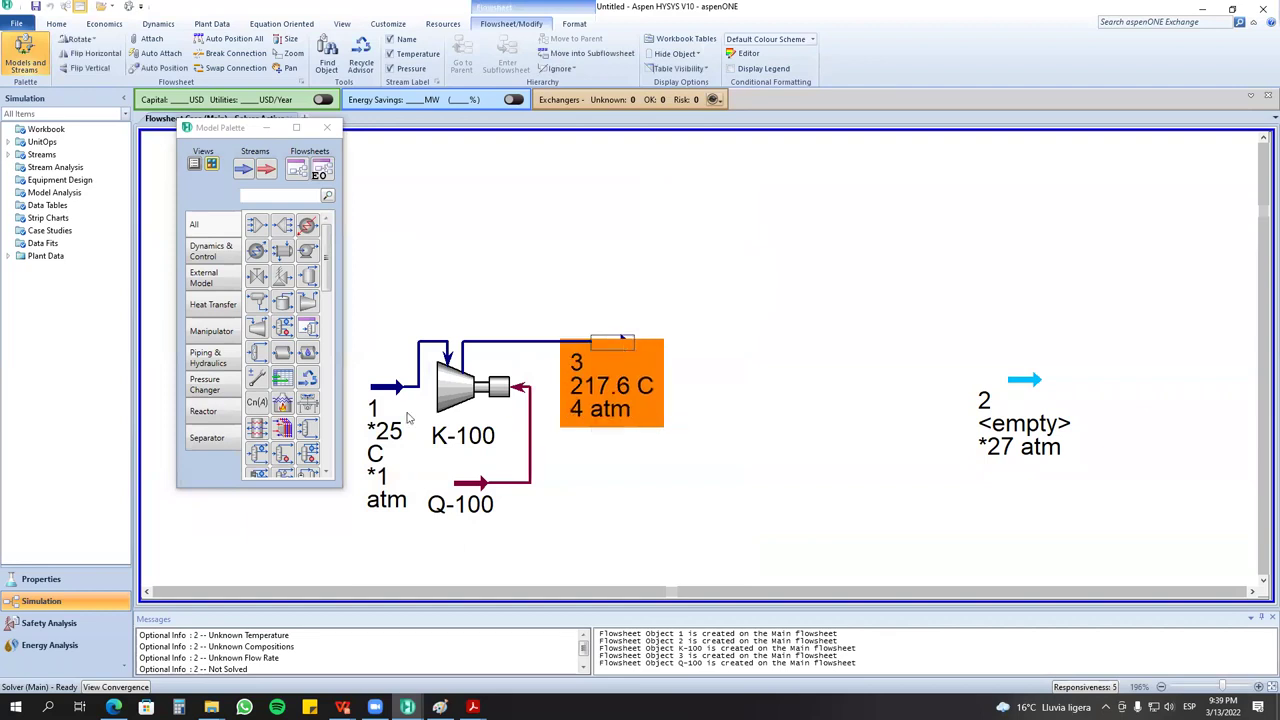
mouse_move(589, 396)
left_click_drag(257, 255, 711, 350)
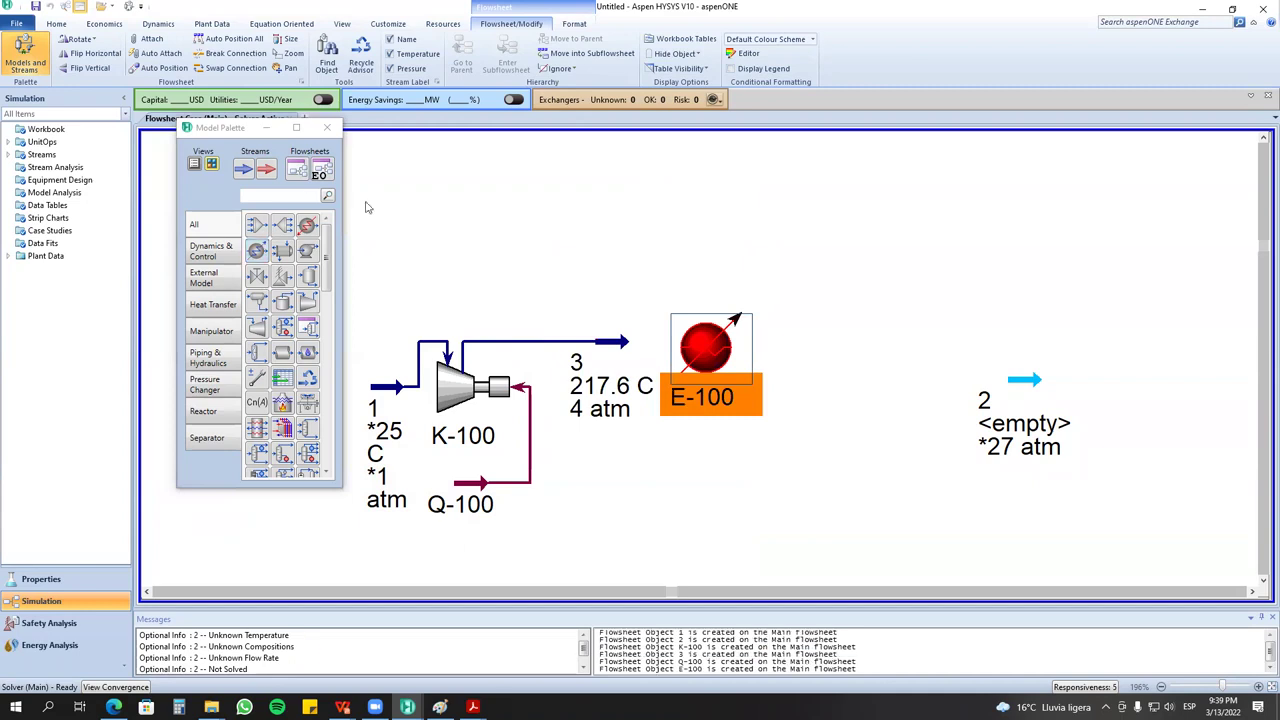
left_click_drag(243, 170, 802, 352)
left_click_drag(266, 170, 664, 438)
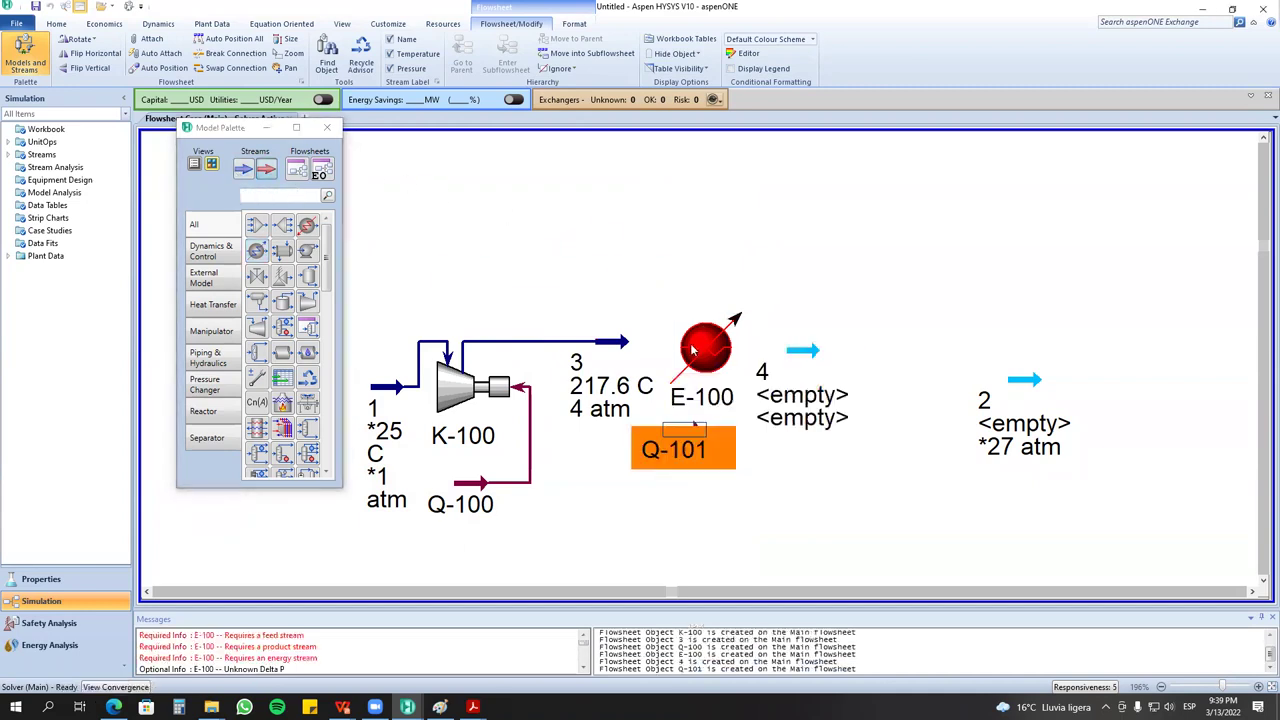
Connect cooler E-100 with stream 3 as inlet, stream 4 as outlet and Q-101 as energy stream.
left_click(693, 348)
double_click(693, 348)
left_click(245, 239)
left_click(236, 271)
left_click(385, 308)
left_click(356, 345)
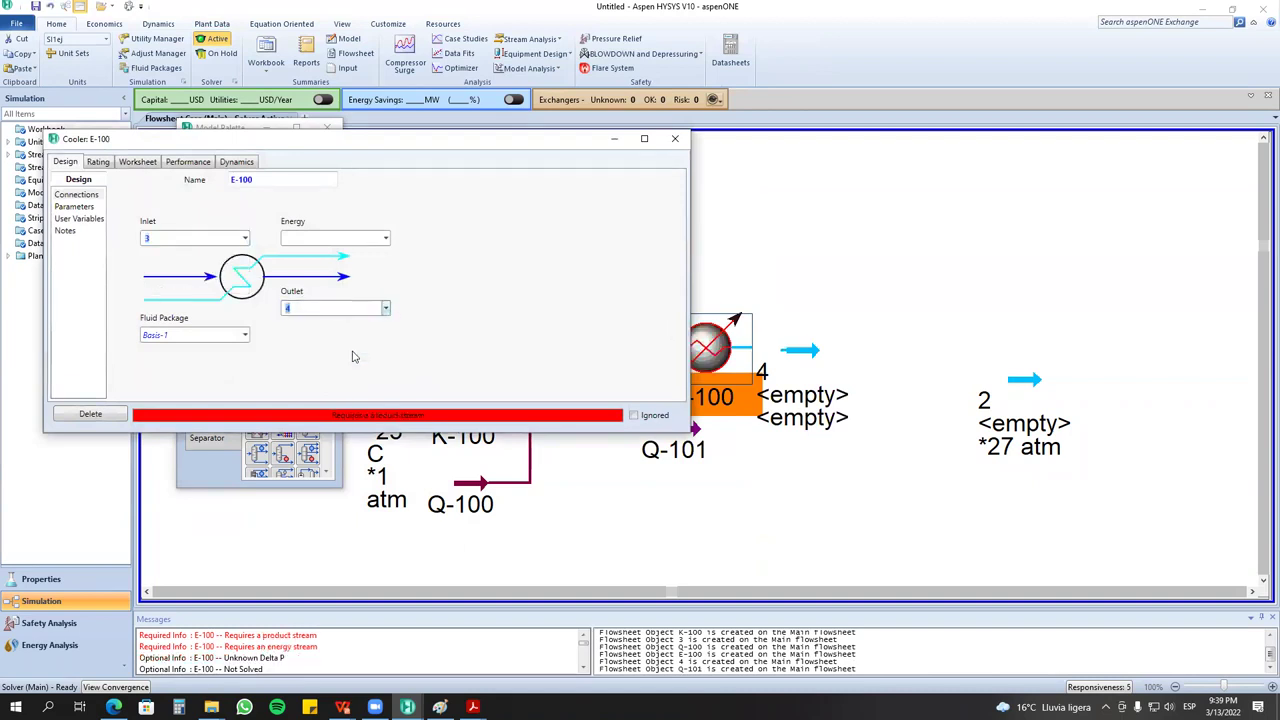
left_click(385, 238)
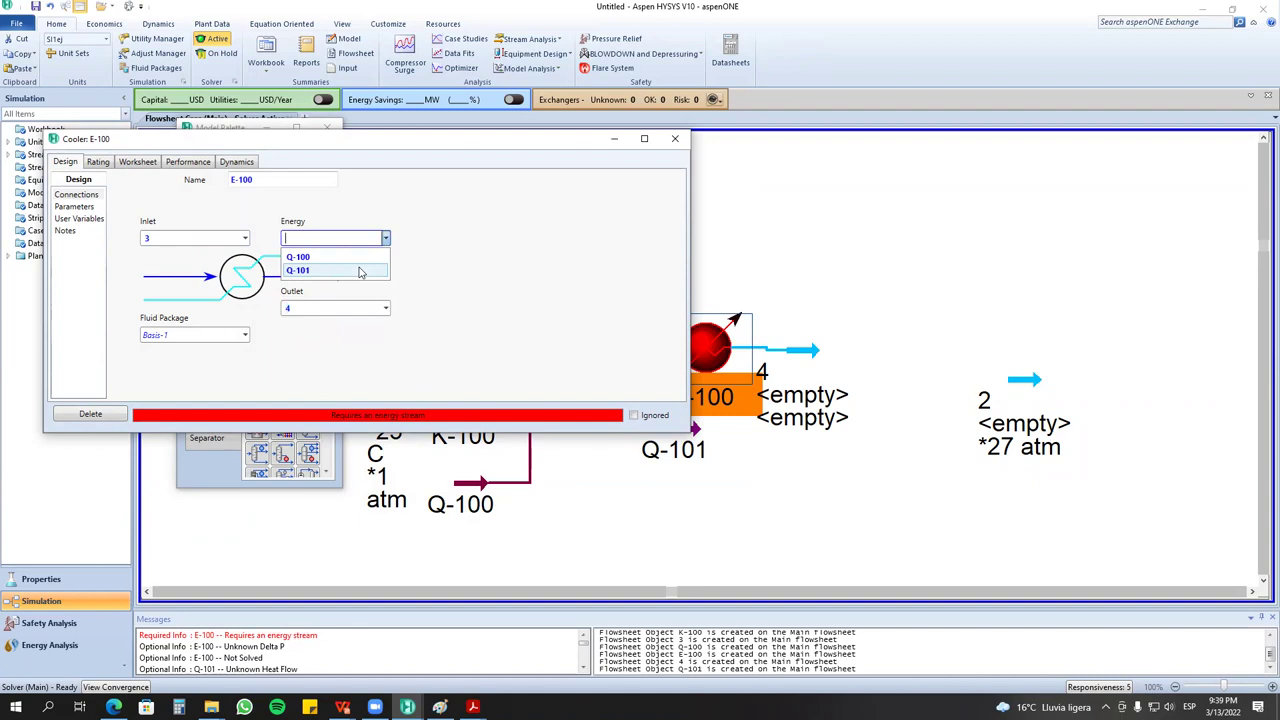
left_click(340, 268)
Set cooler E-100's pressure drop to 3 psi and close its window.
left_click(88, 208)
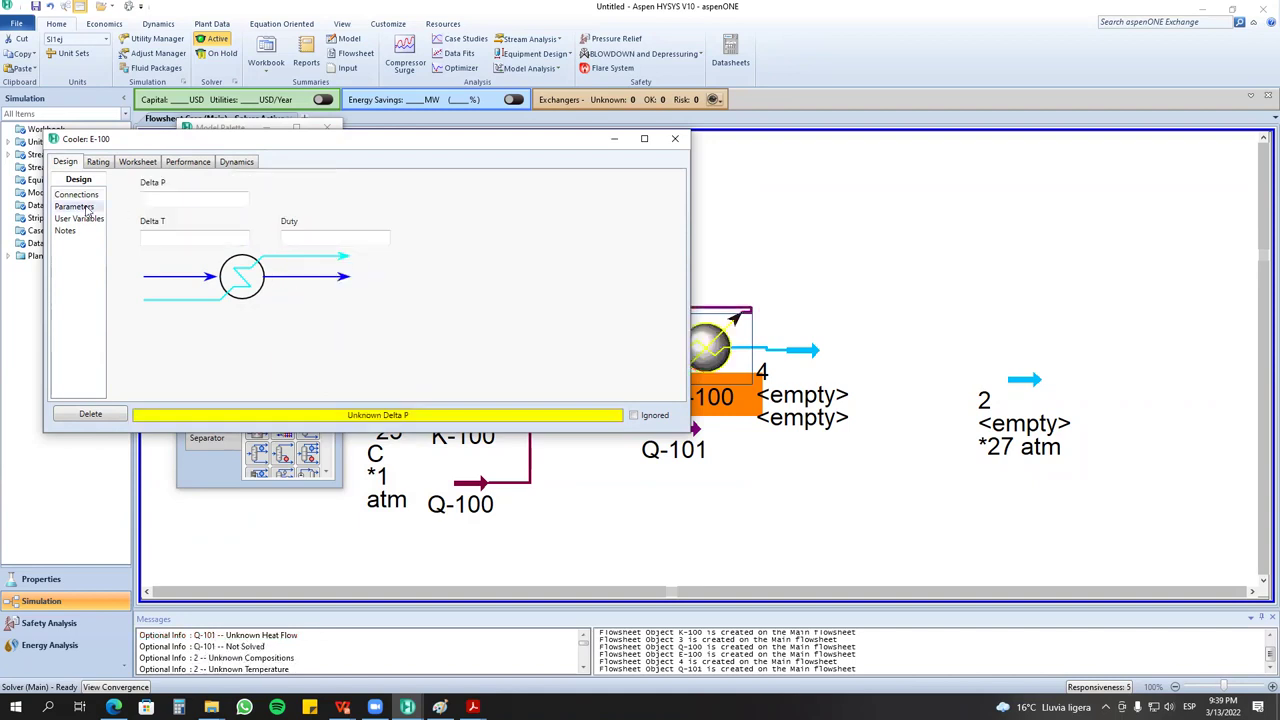
left_click(157, 199)
type("3")
left_click(311, 199)
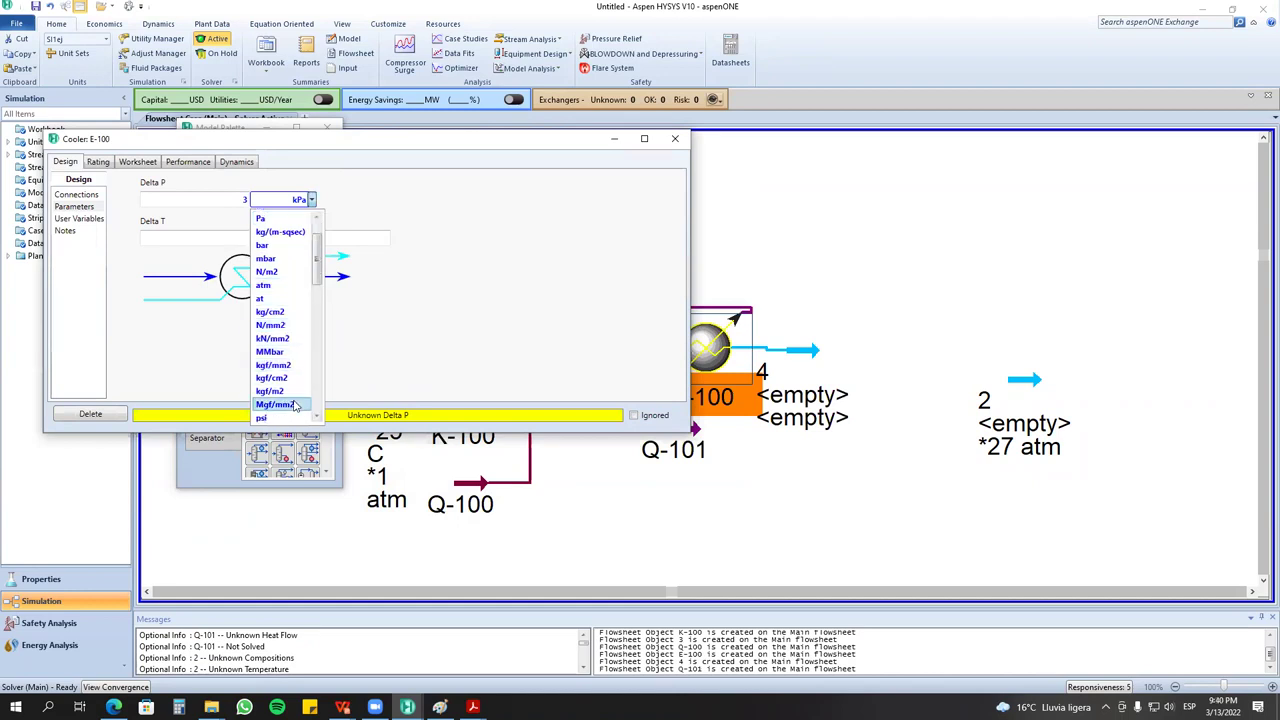
left_click(273, 280)
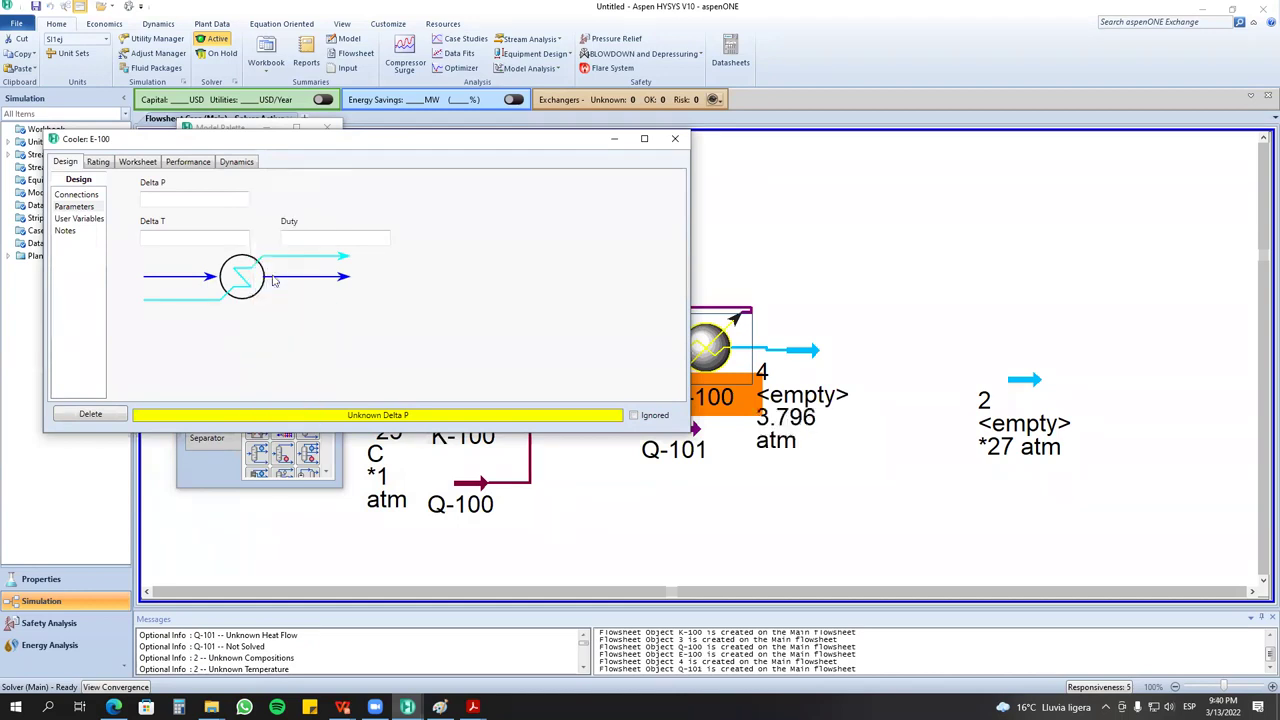
left_click(675, 138)
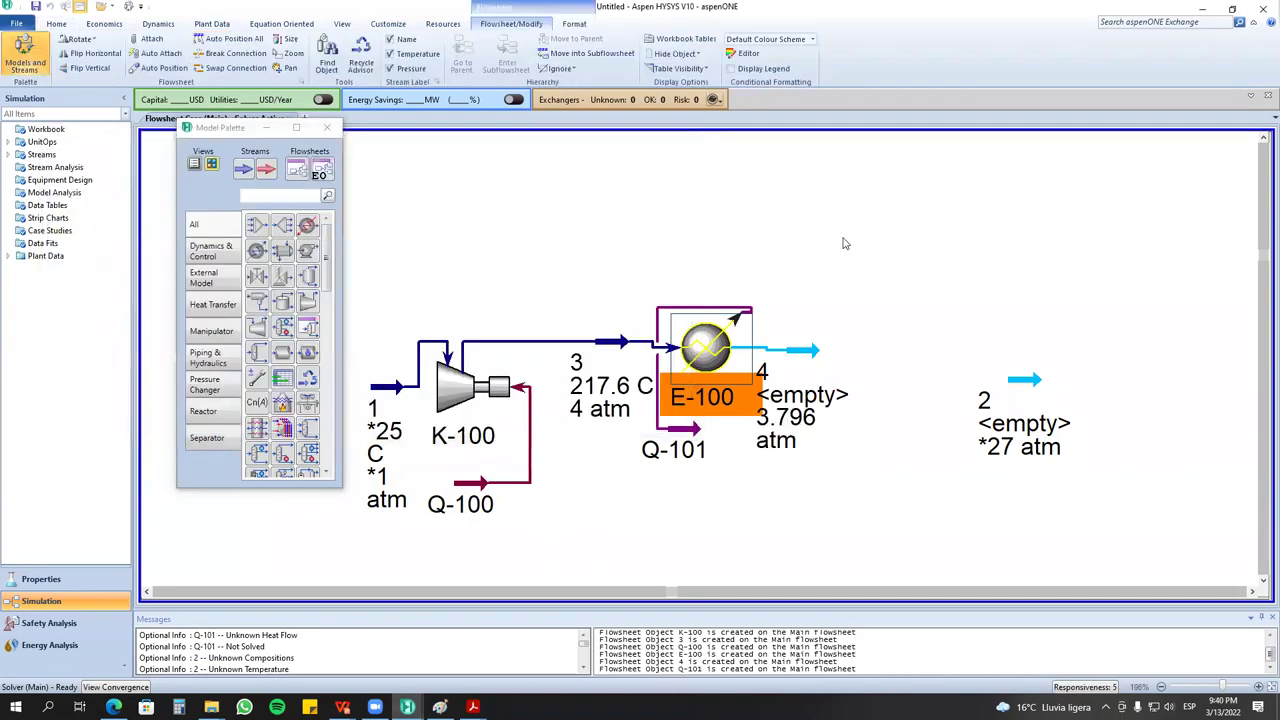
Set the temperature of cooler outlet stream 4 to 50 °C and close the stream.
double_click(810, 358)
left_click(386, 233)
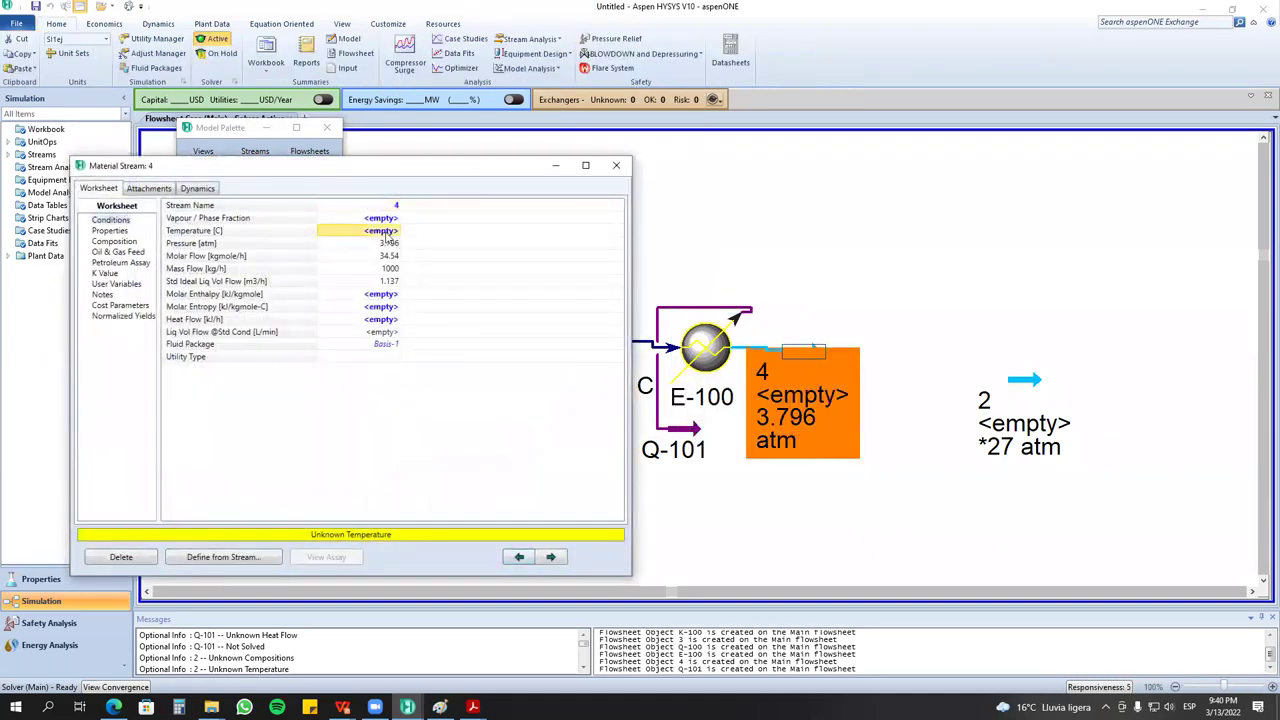
type("50")
key("Return")
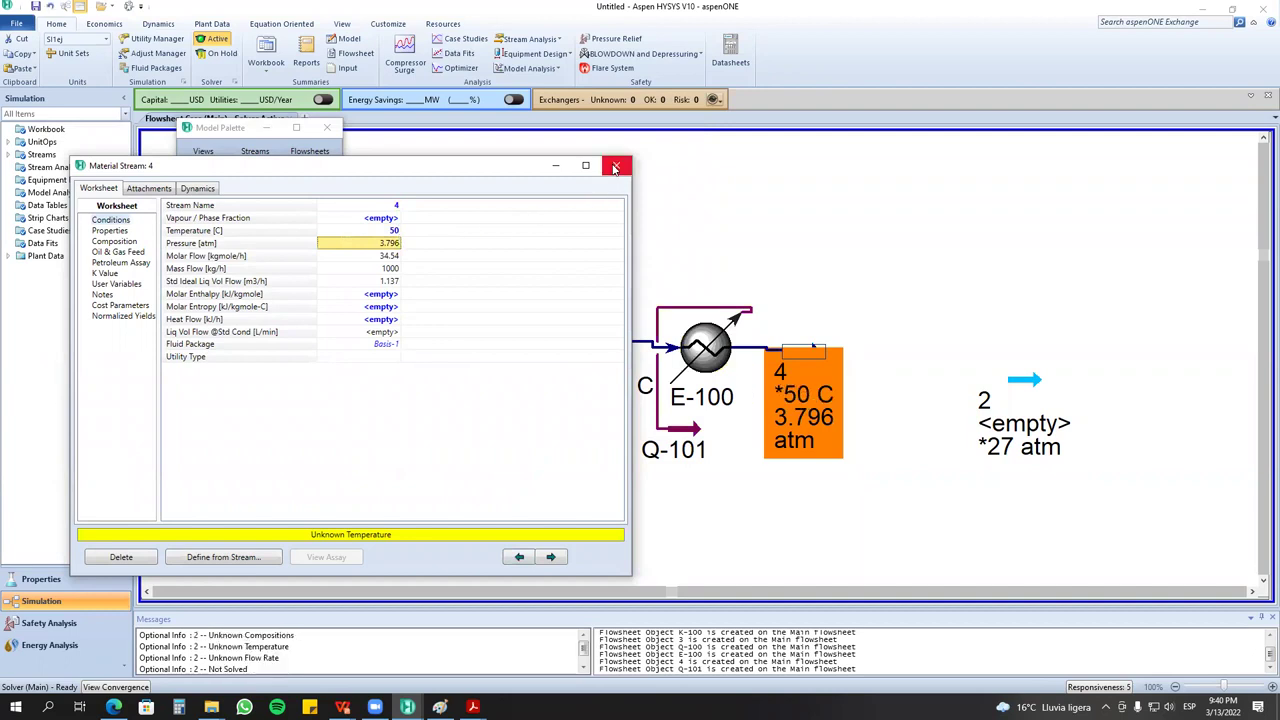
left_click(616, 165)
Move energy stream Q-101 above the cooler and stream 2 farther downstream to make room for another stage.
left_click_drag(692, 427, 681, 222)
left_click_drag(1036, 383, 1214, 341)
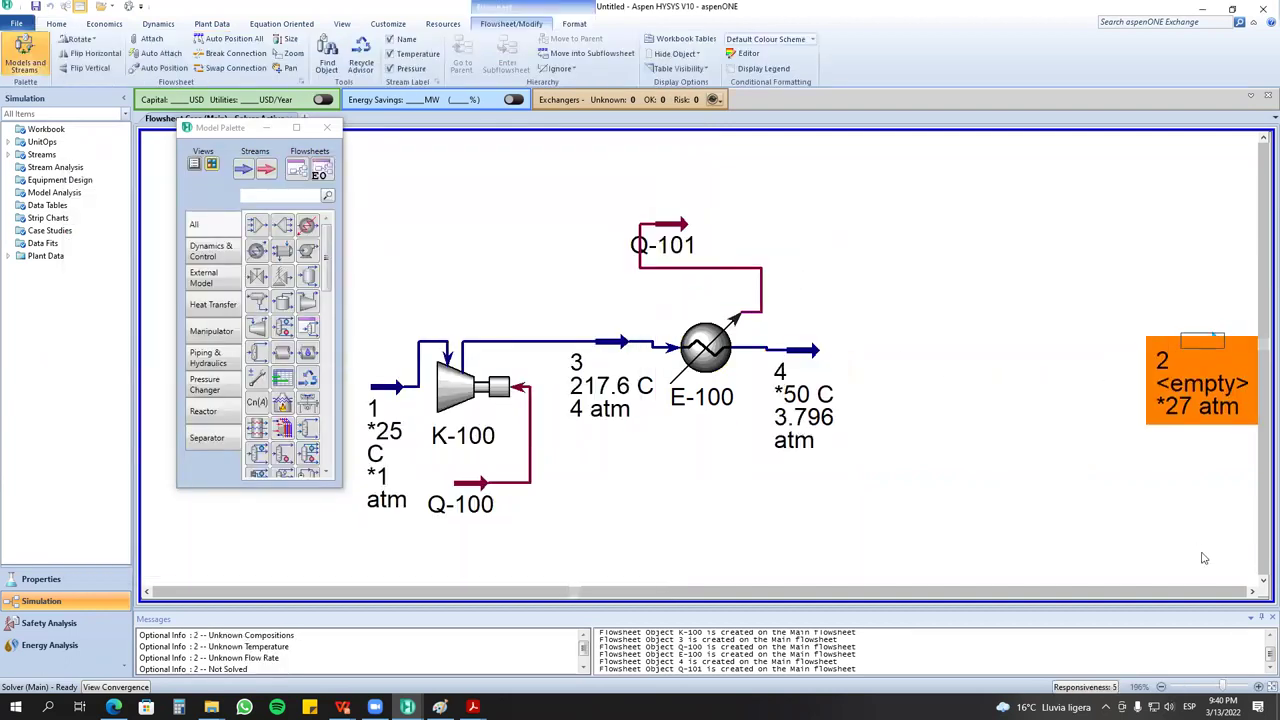
left_click(1252, 591)
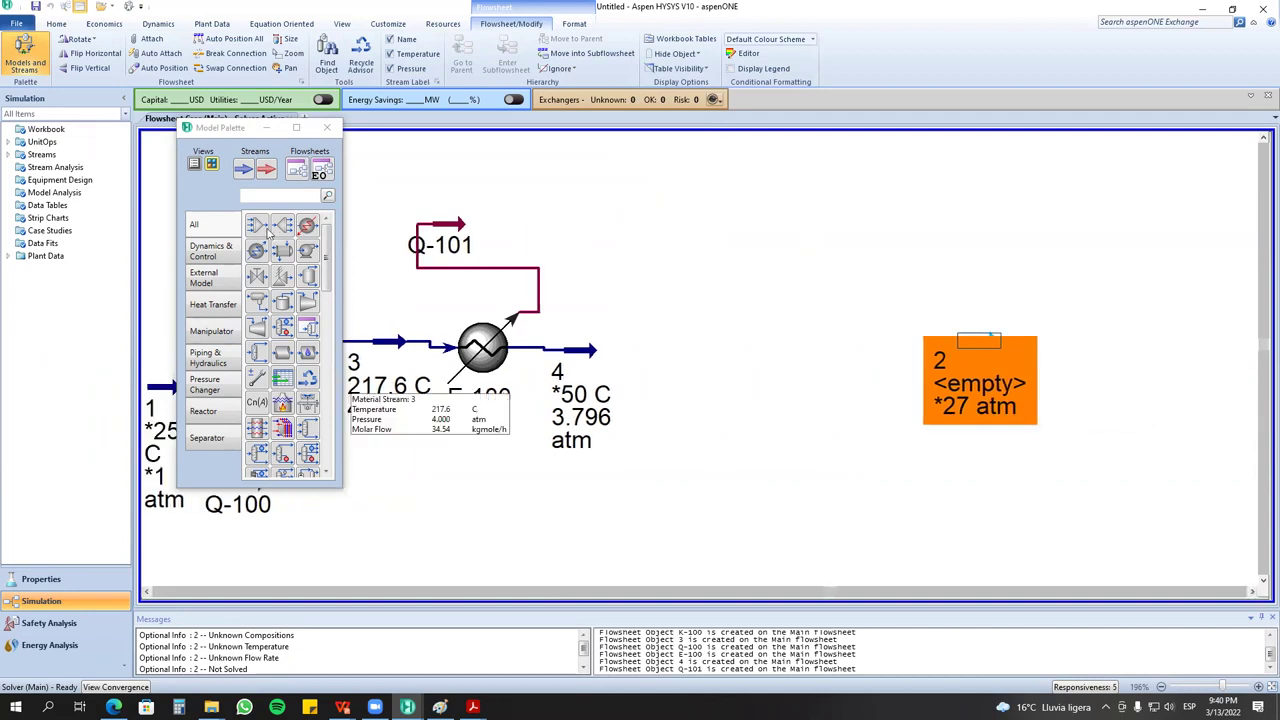
Place a second compressor after stream 4, with a material stream for its outlet and an energy stream below it.
left_click_drag(299, 316, 640, 400)
left_click_drag(243, 172, 800, 365)
left_click_drag(264, 171, 680, 503)
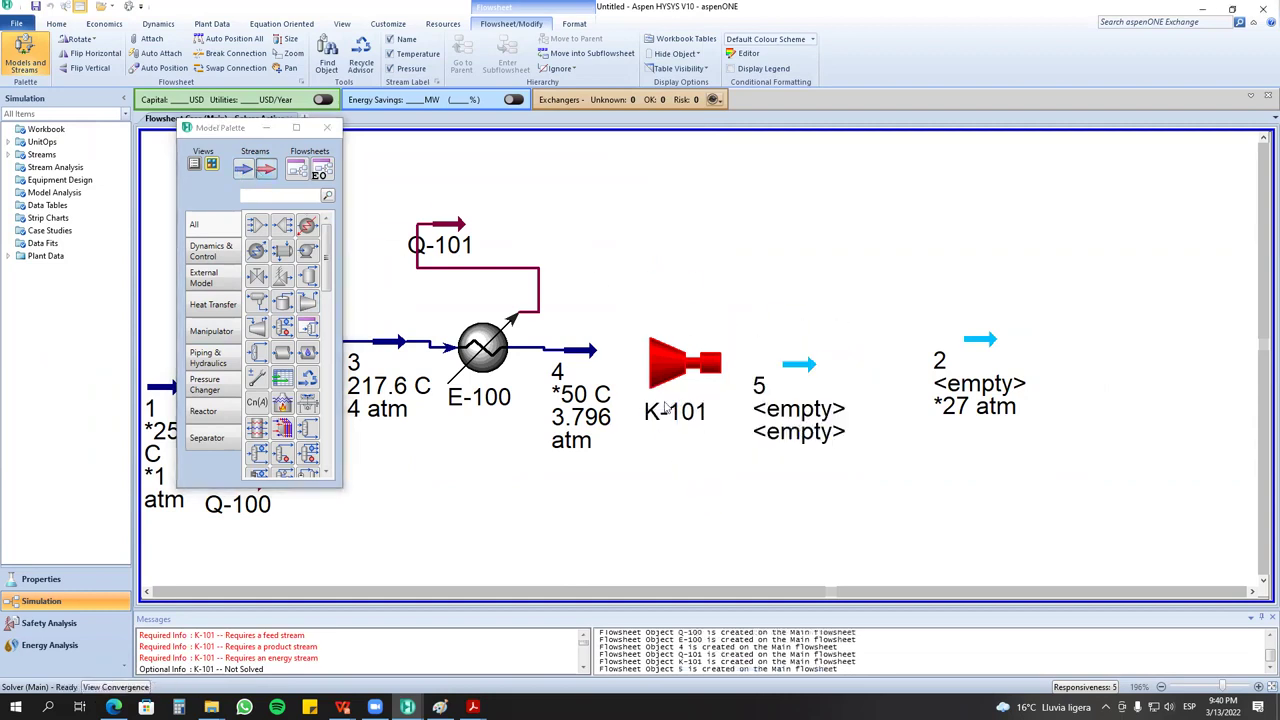
Connect compressor K-101 with stream 4 as inlet, stream 5 as outlet and Q-102 as energy stream.
double_click(684, 375)
left_click(283, 271)
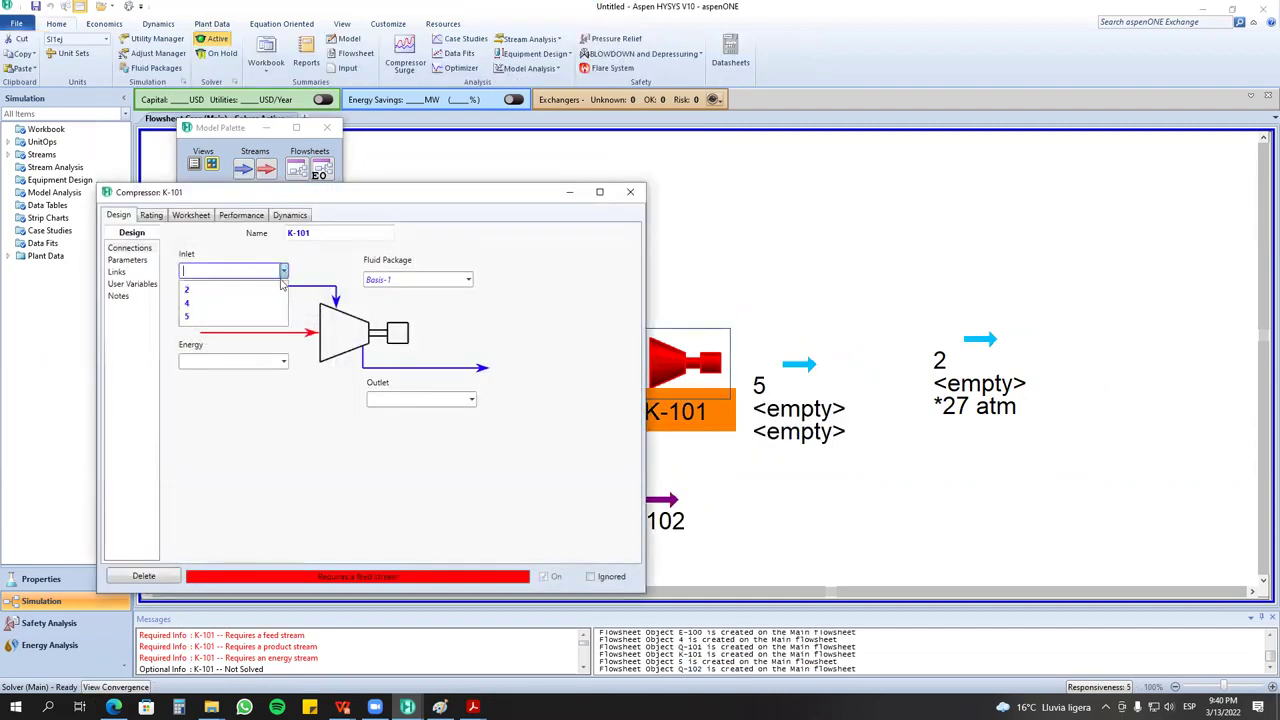
left_click(276, 292)
left_click(283, 271)
left_click(276, 304)
left_click(471, 400)
left_click(445, 437)
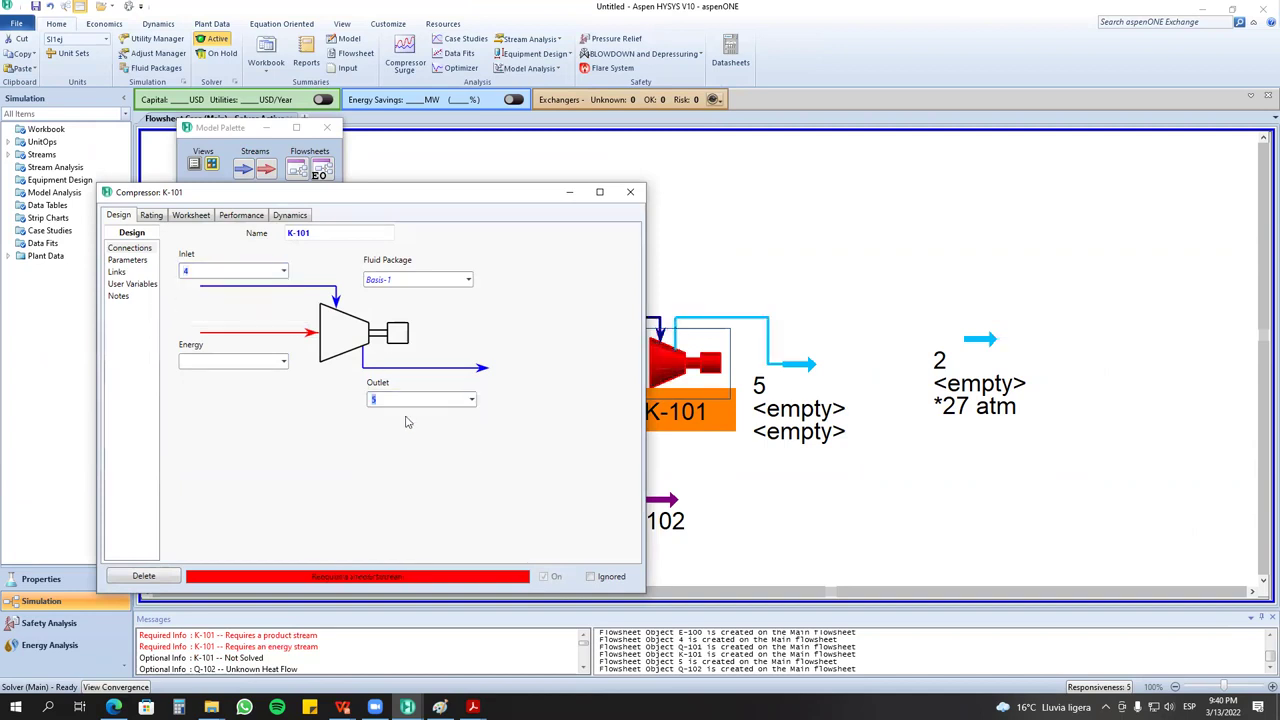
left_click(285, 362)
left_click(265, 393)
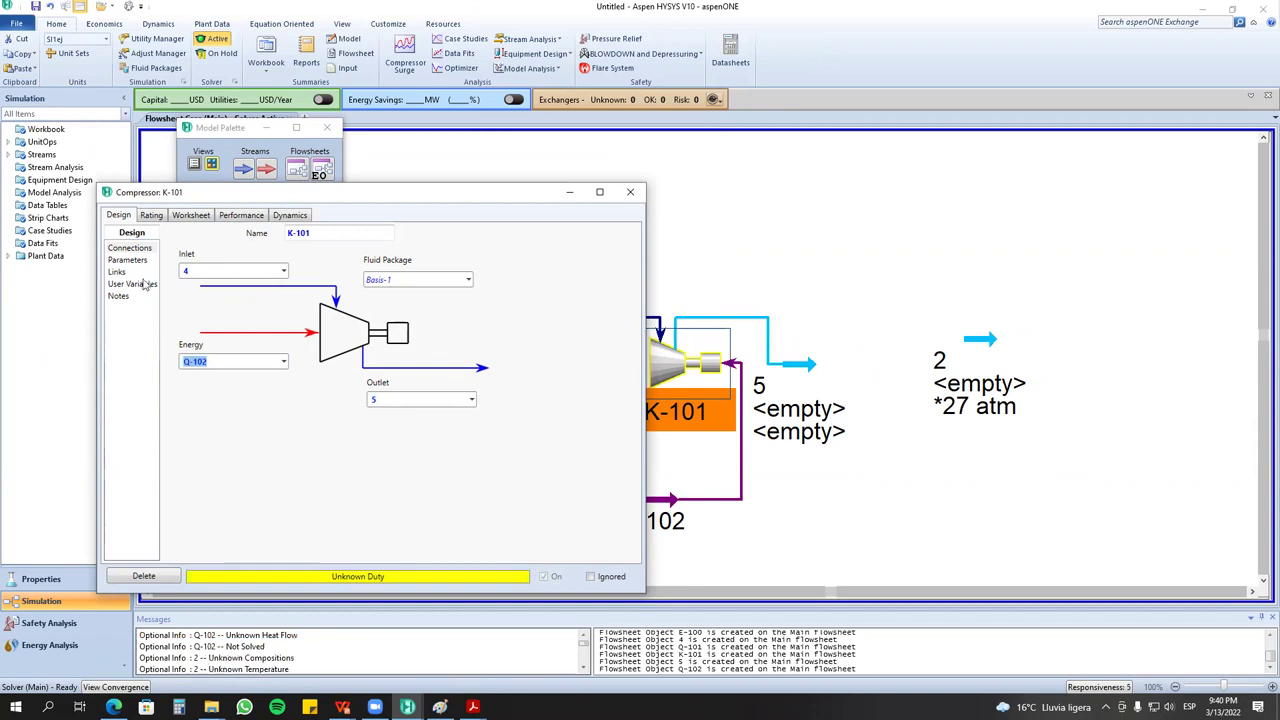
Set compressor K-101's pressure ratio to 4.
left_click(128, 260)
left_click(422, 477)
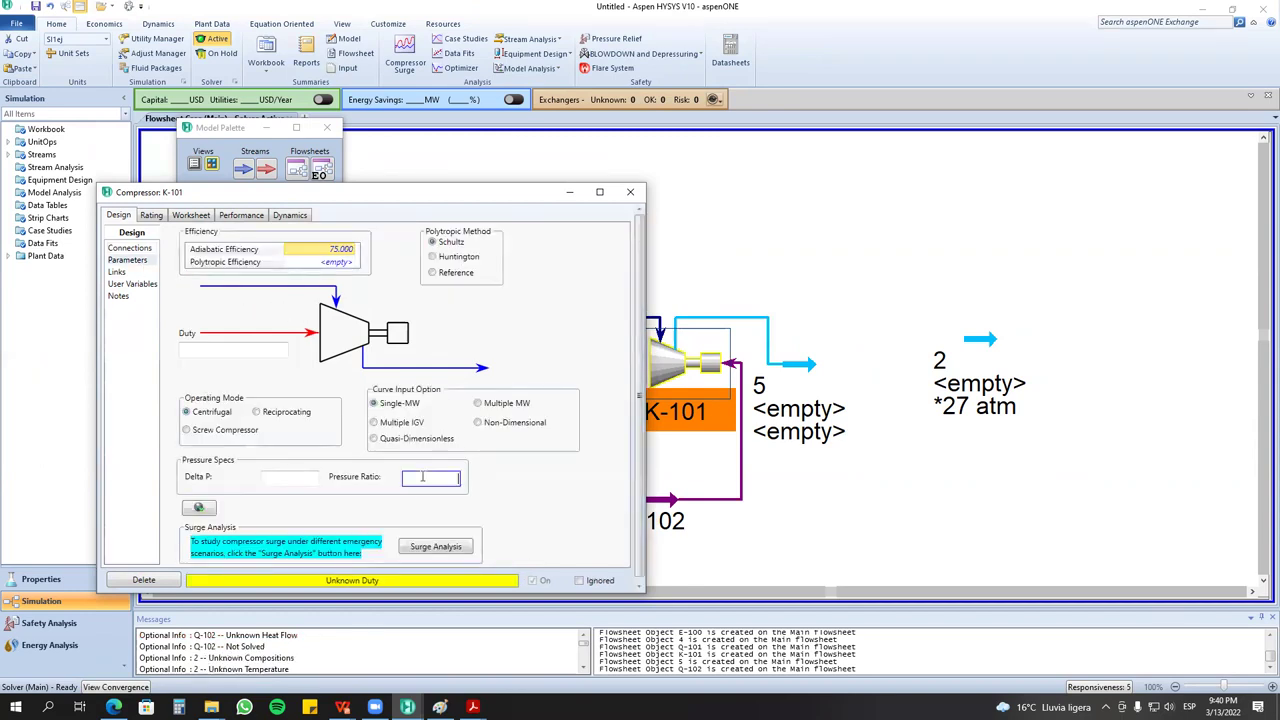
type("4")
key("Return")
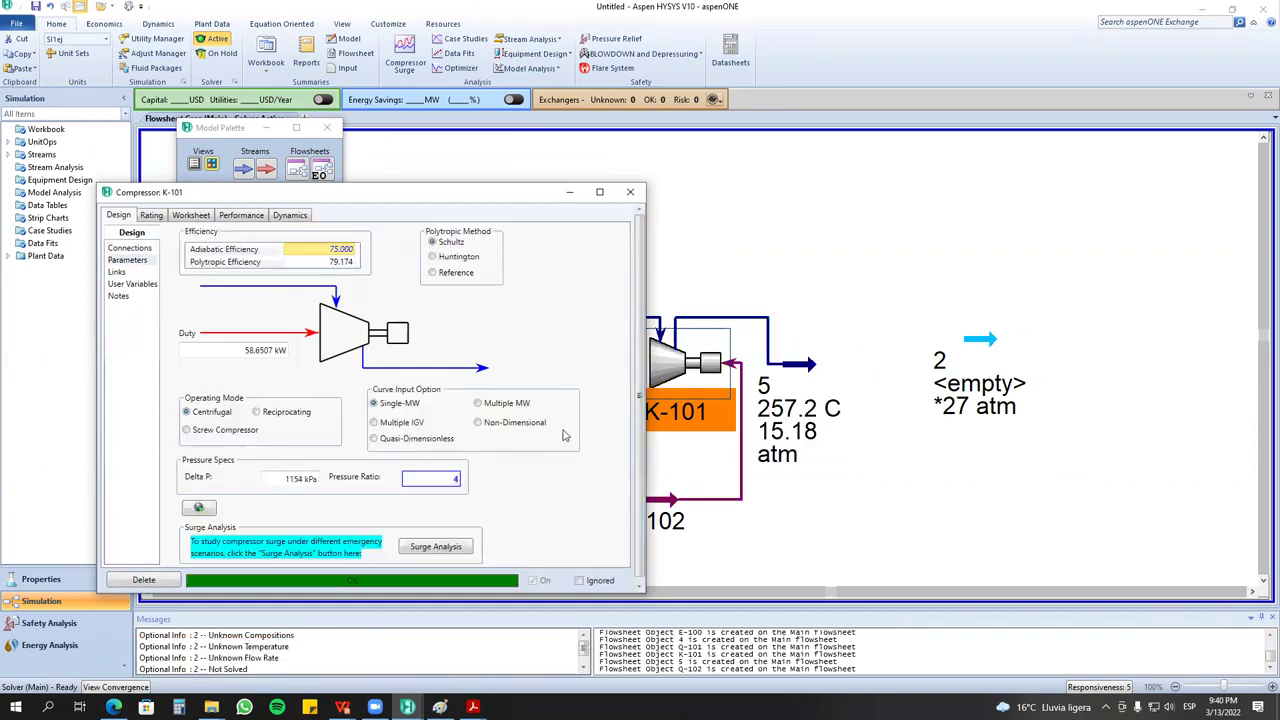
left_click(502, 476)
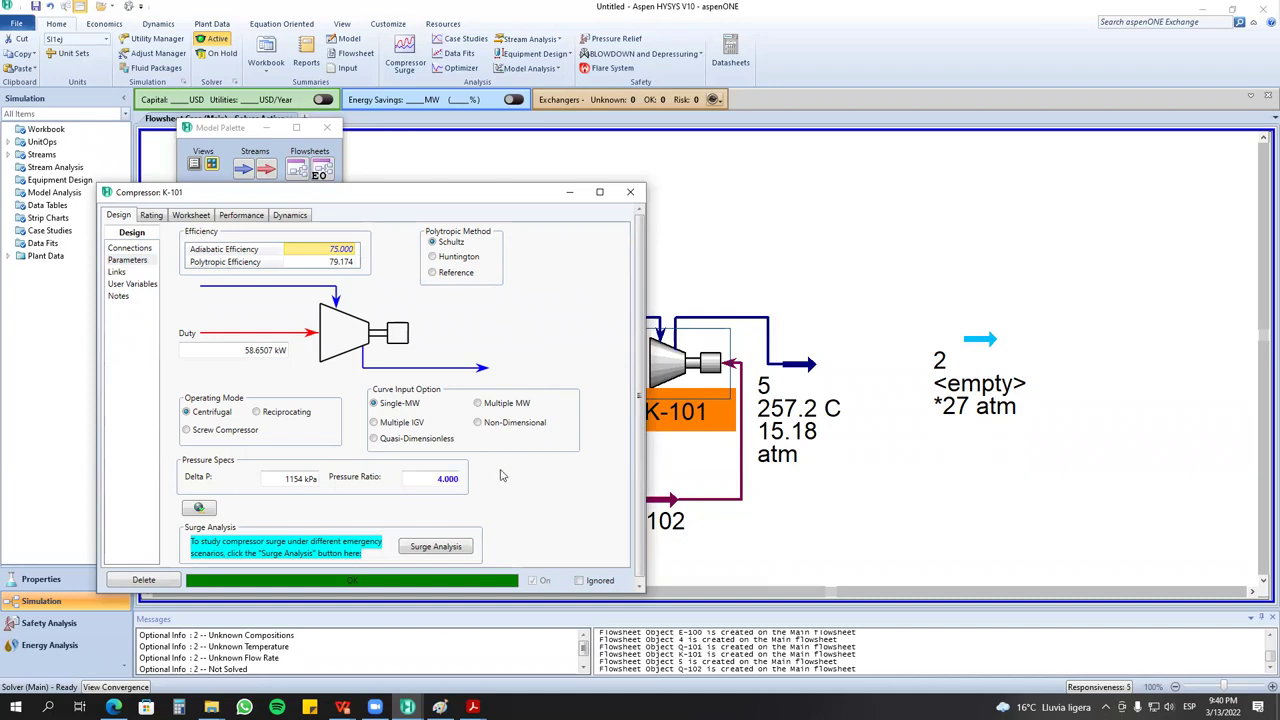
Check the conditions of stream 5, and reposition it and the 27 atm stream 2 to make room for a cooler.
double_click(799, 367)
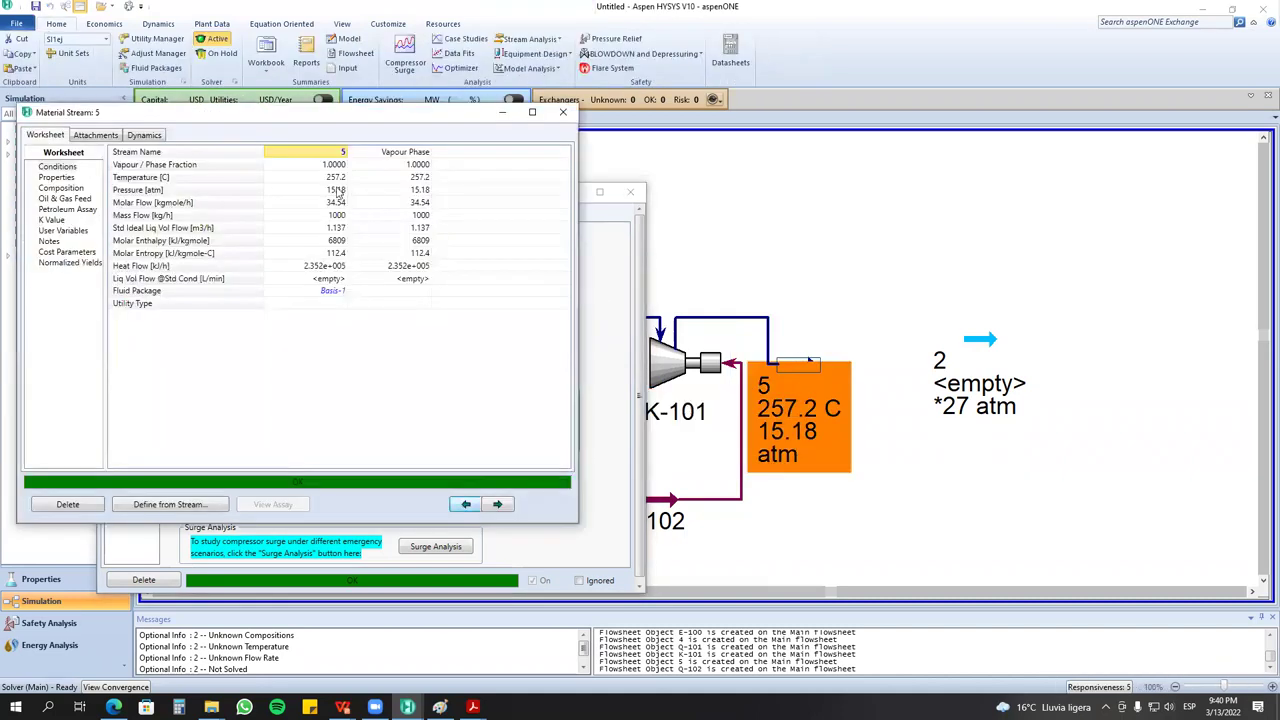
left_click(563, 112)
left_click_drag(972, 358, 1163, 331)
left_click_drag(811, 433, 822, 398)
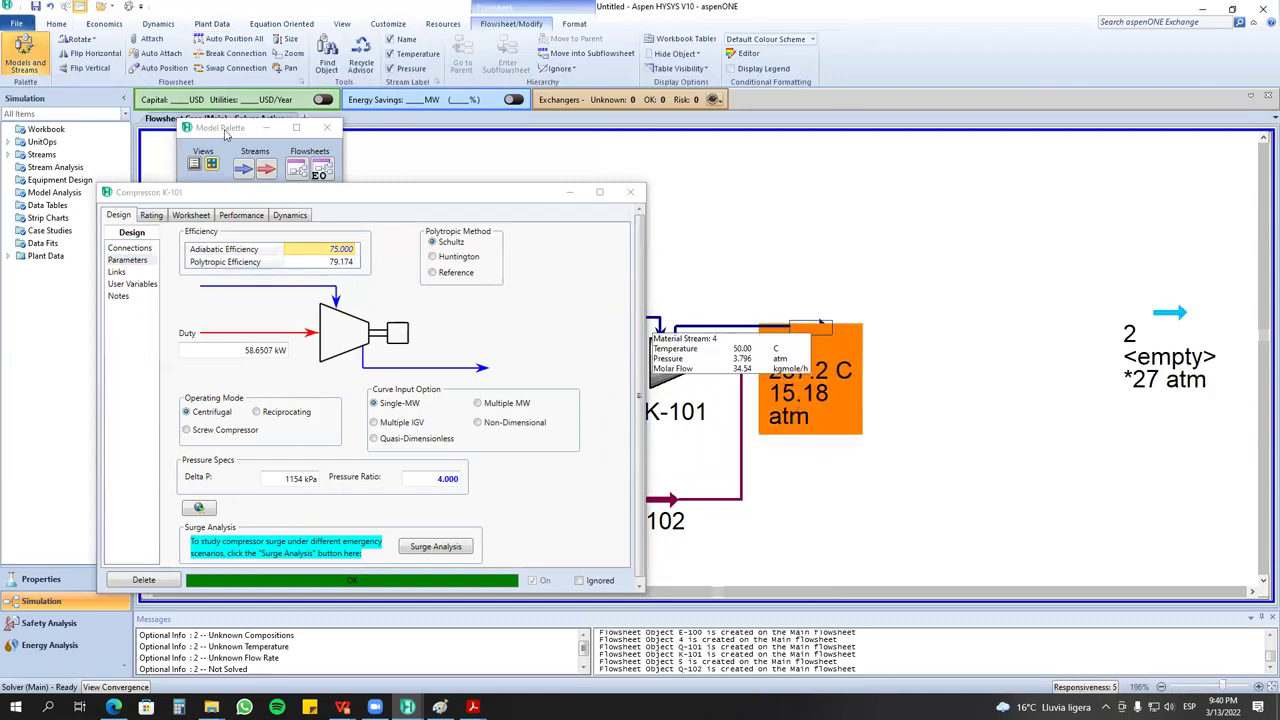
Place a cooler after stream 5, with a material stream for its outlet and an energy stream below it.
left_click(226, 134)
left_click(857, 377)
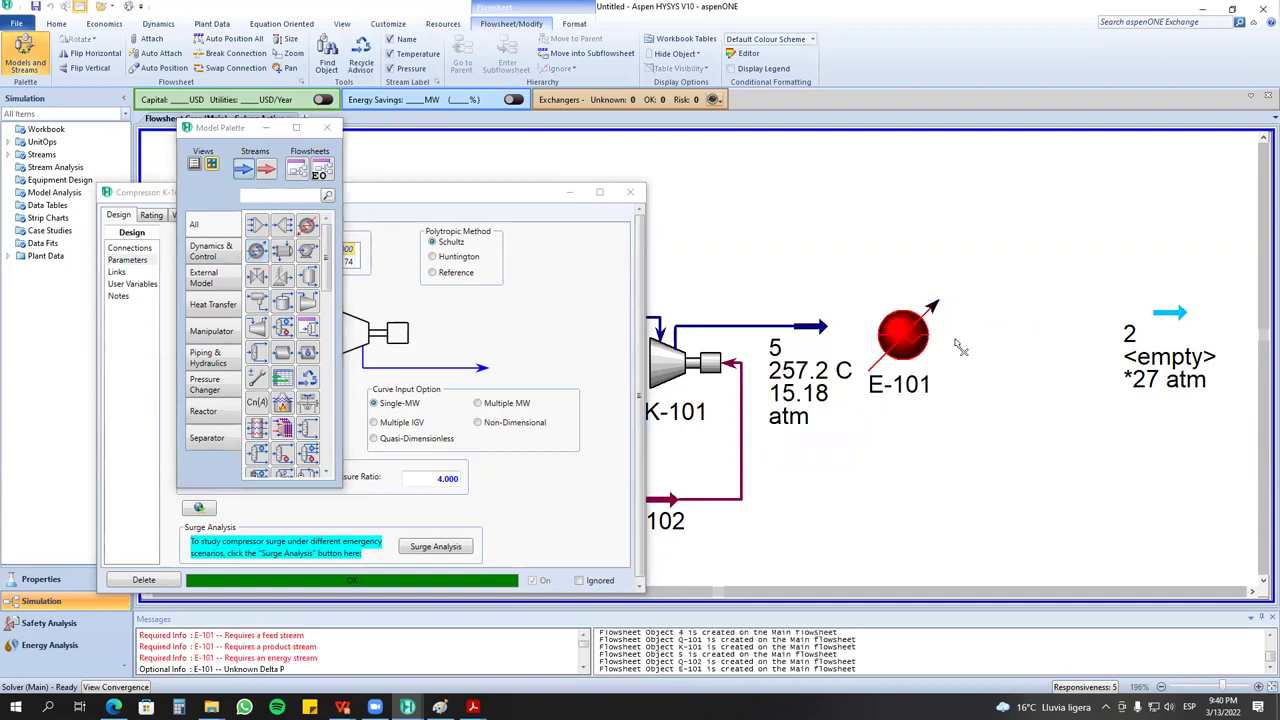
left_click(988, 334)
left_click(265, 170)
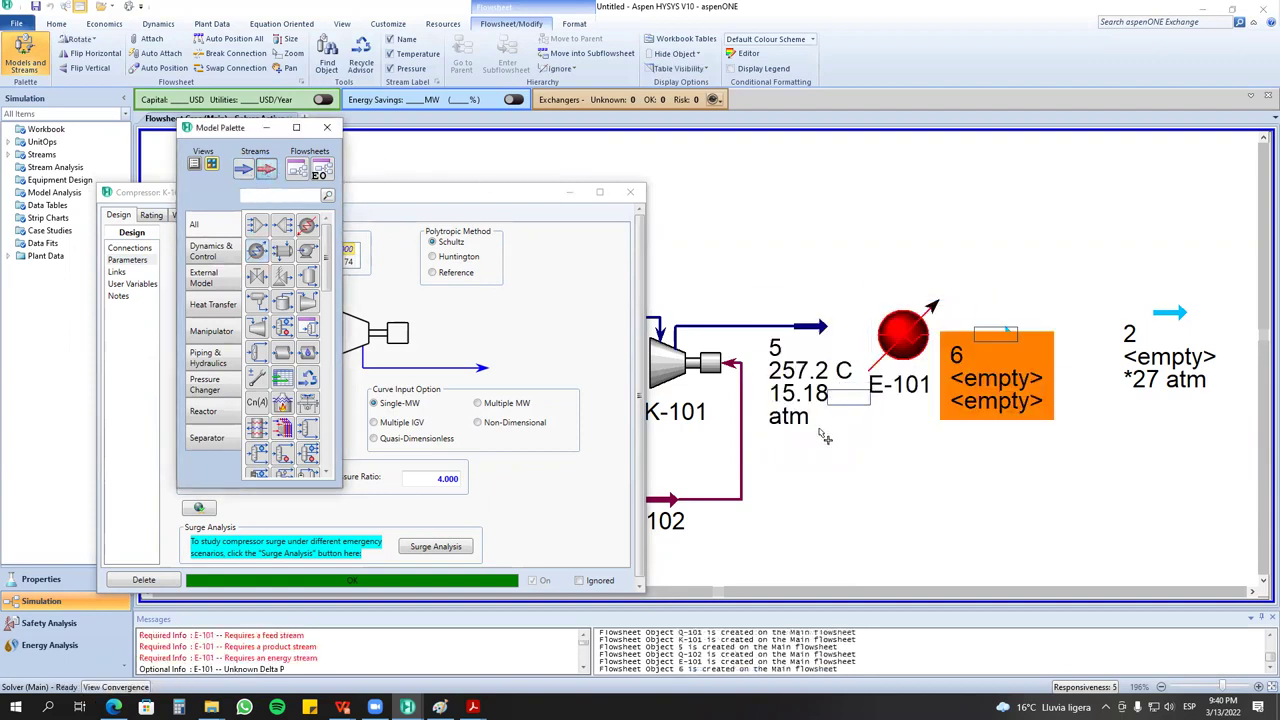
left_click(848, 448)
left_click(576, 212)
left_click(738, 241)
Connect cooler E-101 with stream 5 as inlet, stream 6 as outlet and Q-103 as energy stream.
double_click(900, 340)
left_click(244, 237)
left_click(155, 270)
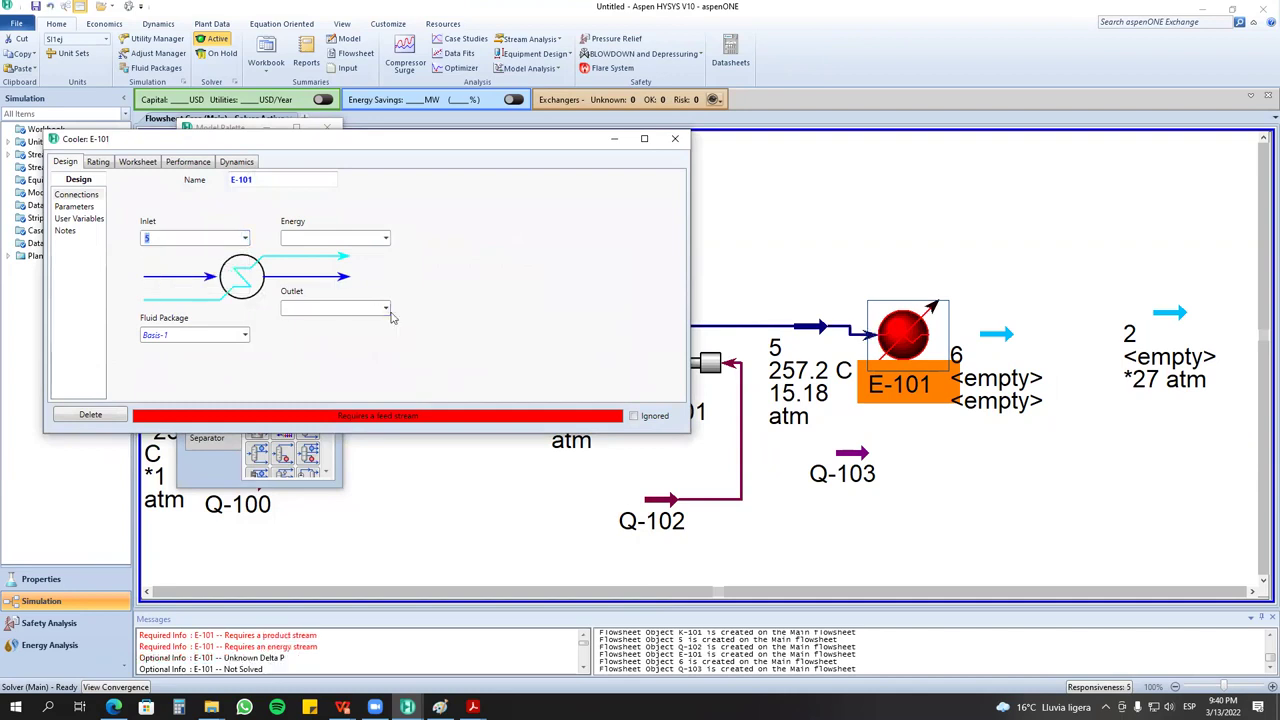
left_click(385, 308)
left_click(295, 328)
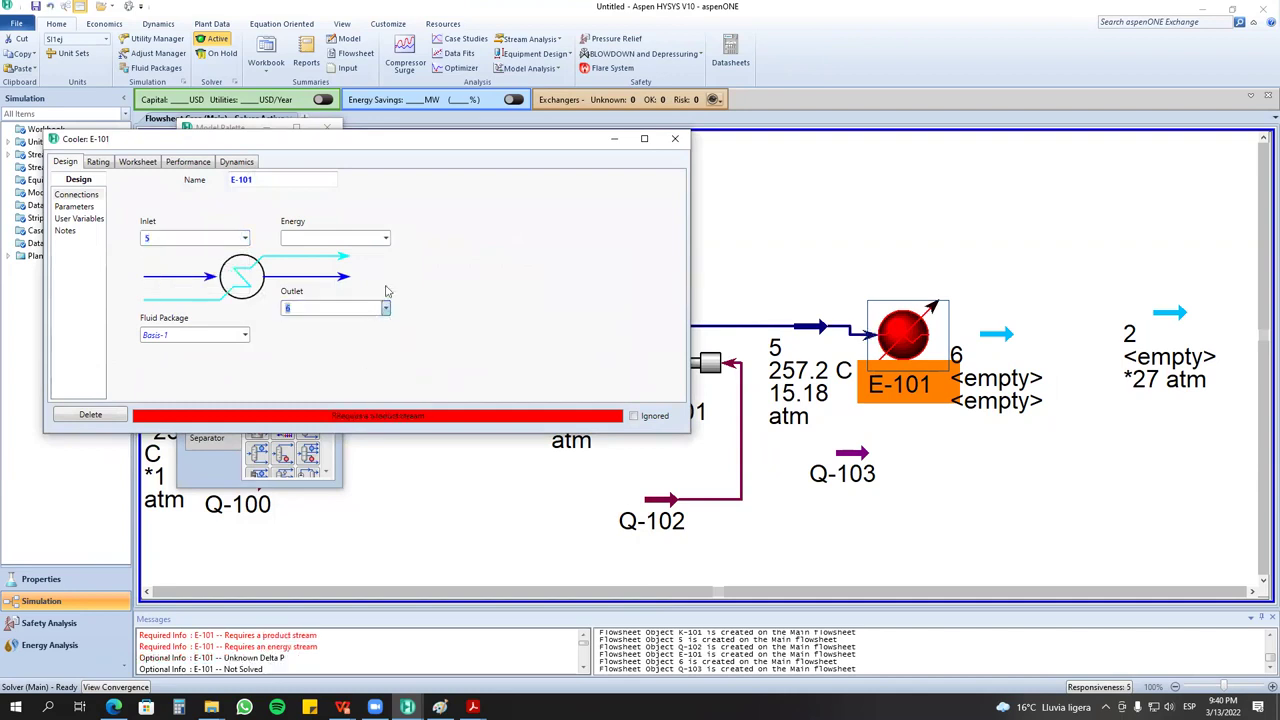
left_click(385, 238)
left_click(300, 274)
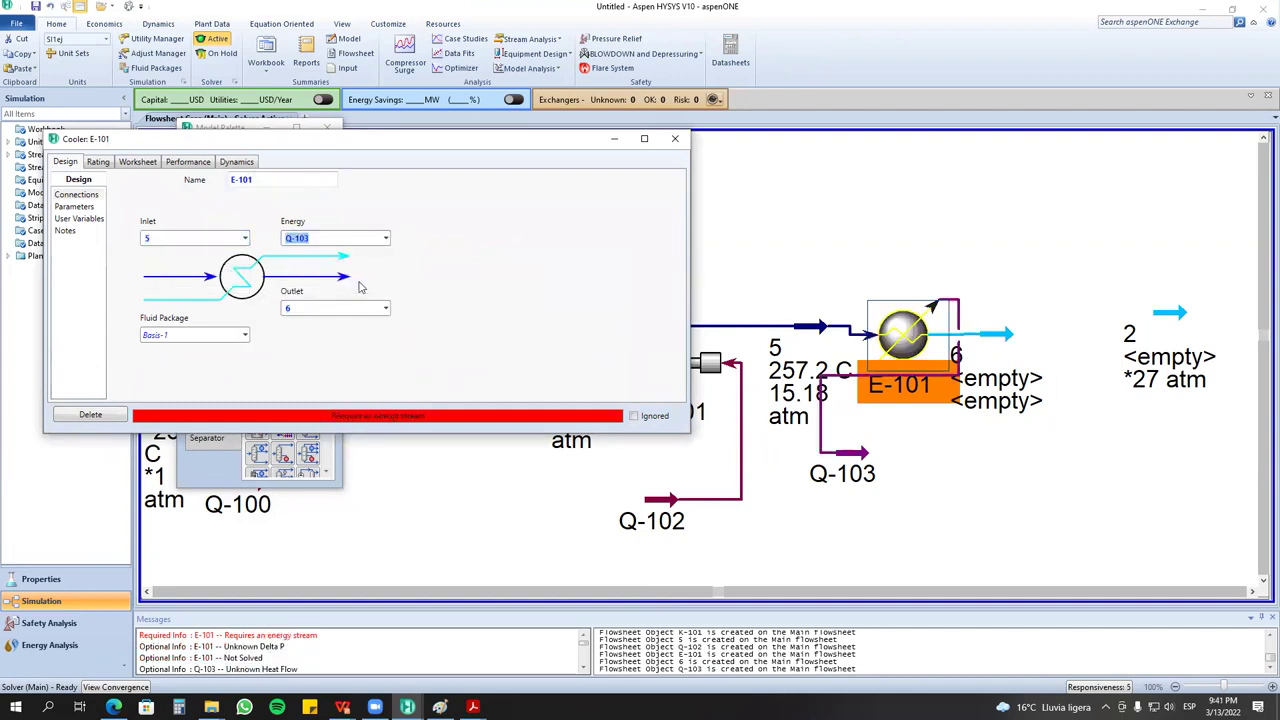
Set cooler E-101's pressure drop to 3 psi.
left_click(76, 207)
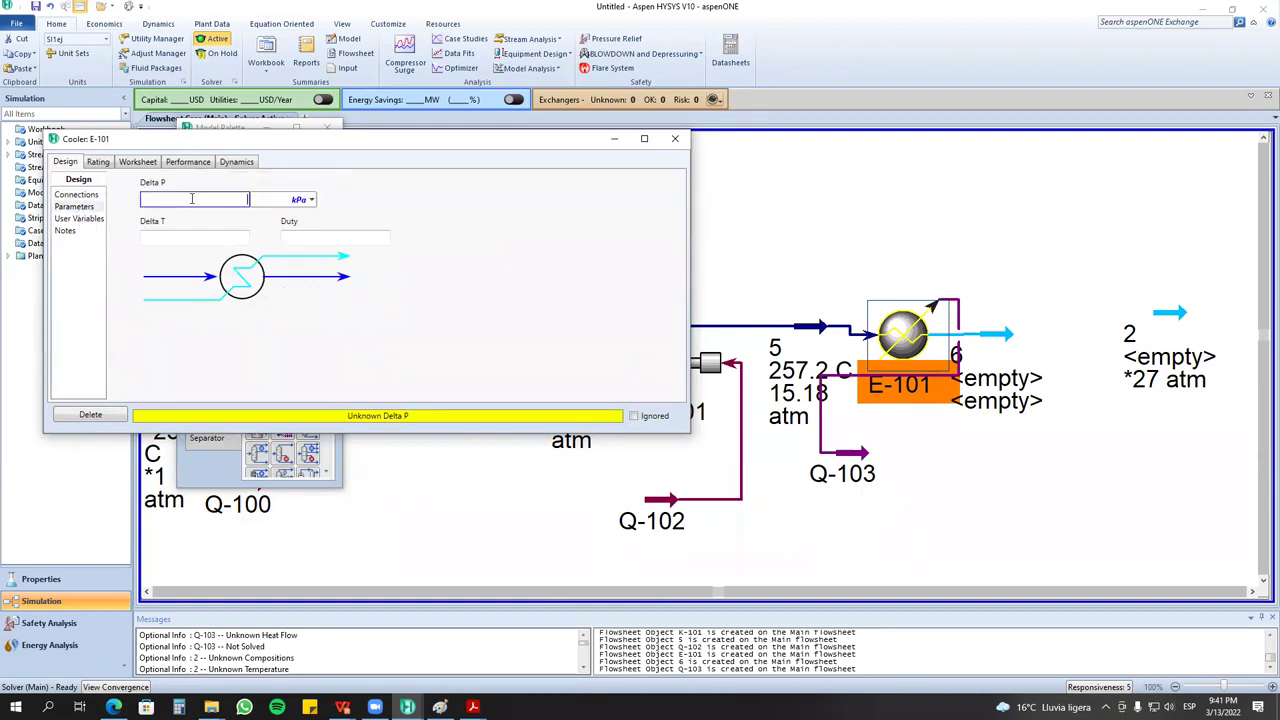
type("3")
left_click(311, 199)
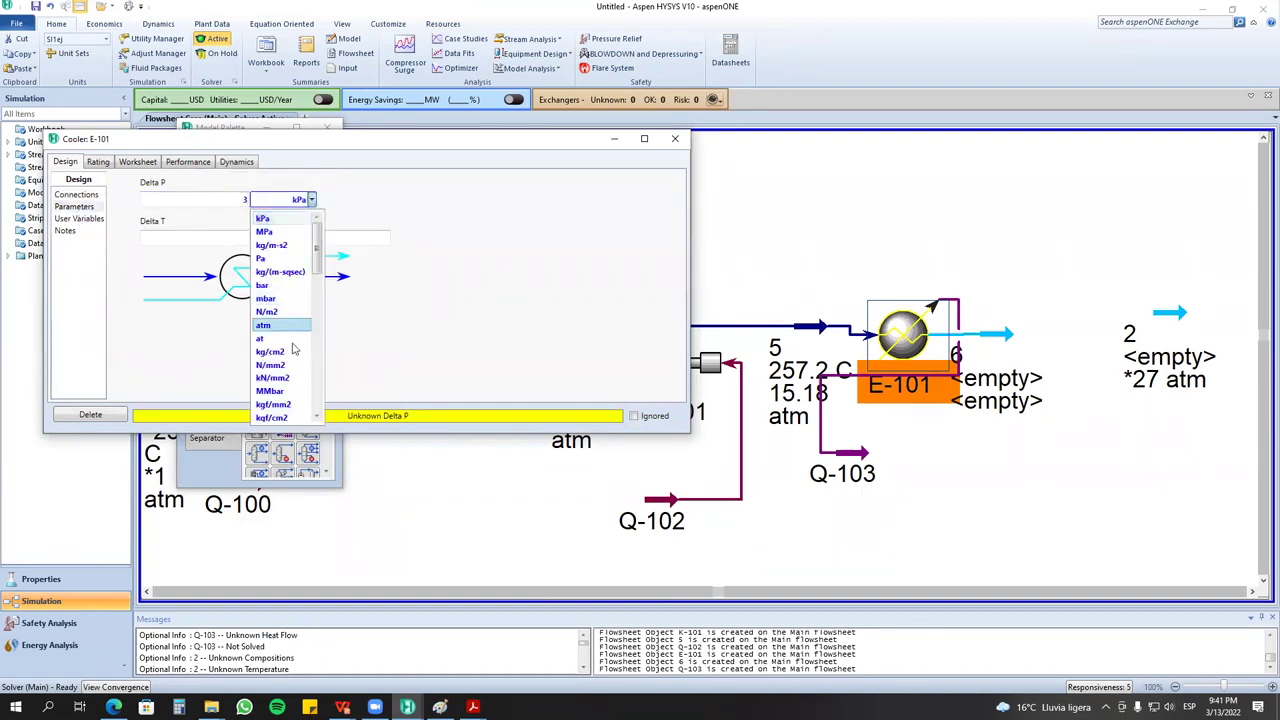
scroll(283, 410, "down", 1)
left_click(281, 413)
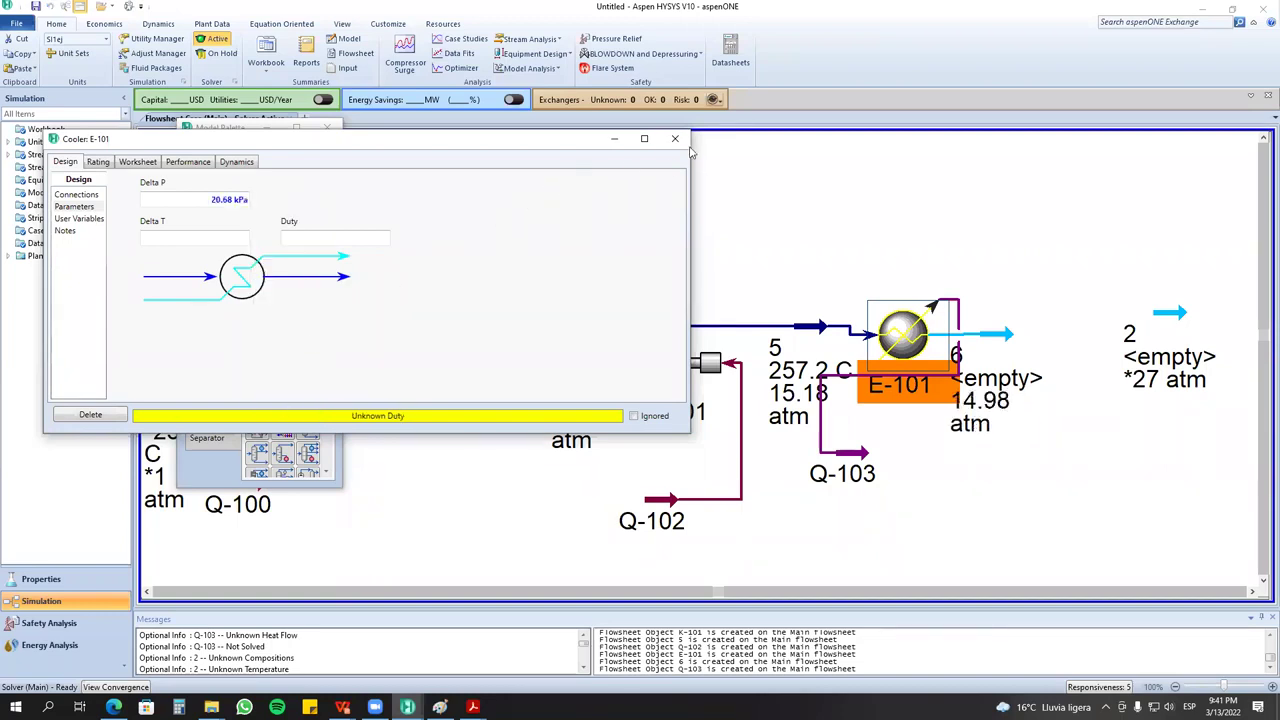
left_click(675, 138)
Set stream 6's temperature to 50 °C, and move energy stream Q-103 above cooler E-101.
double_click(1008, 334)
left_click(383, 231)
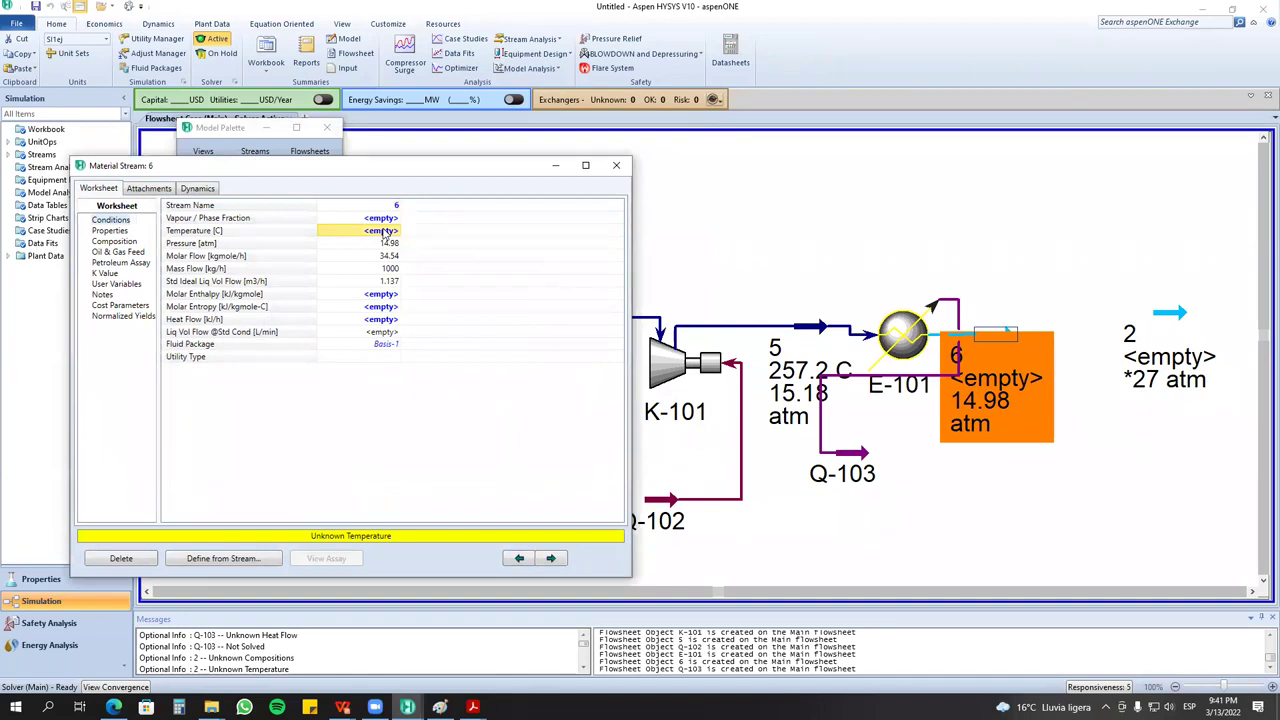
type("50")
key("Return")
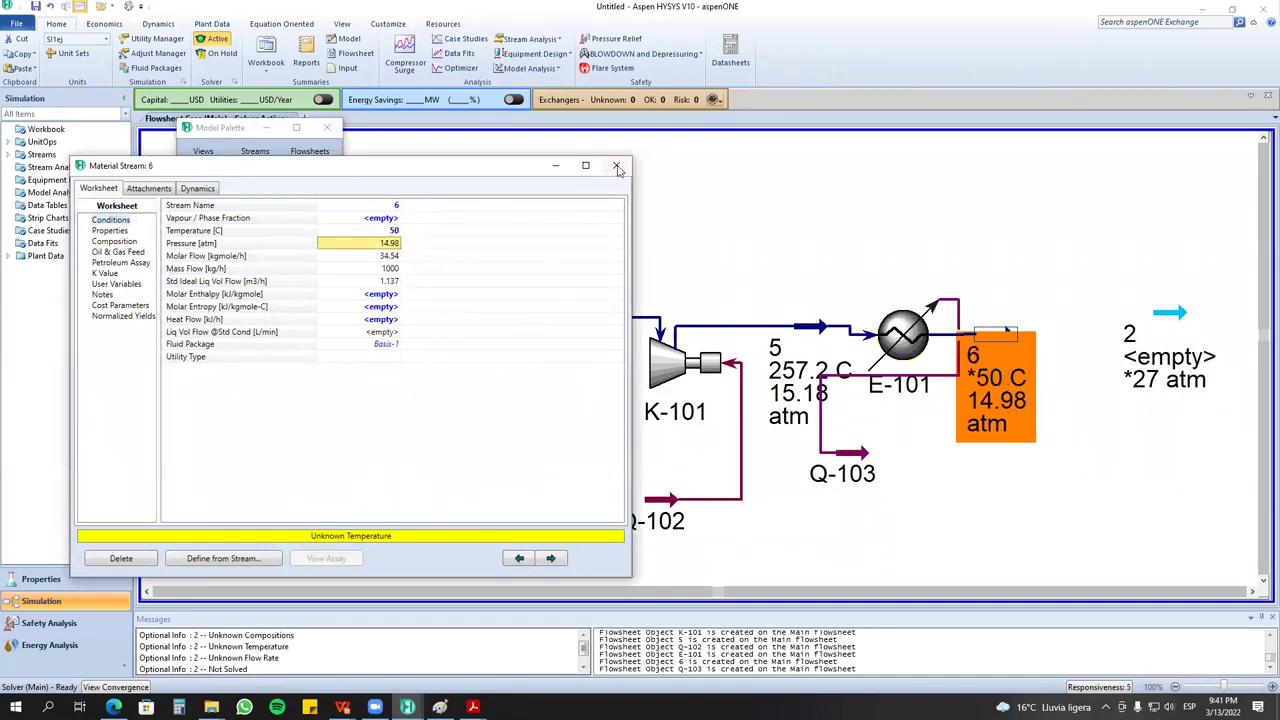
left_click(1128, 278)
left_click_drag(842, 473, 907, 250)
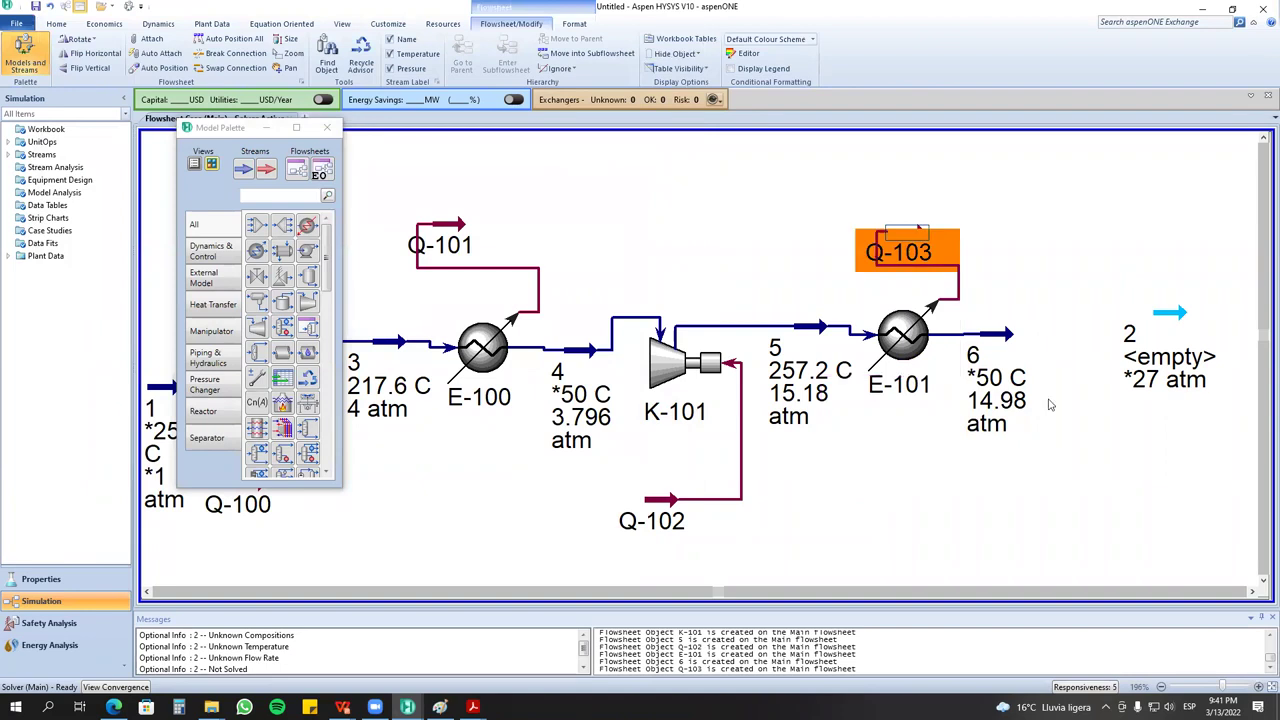
Place a separator between streams 6 and 2, shifting stream 2 away, and add material streams above and below the vessel.
left_click(1251, 591)
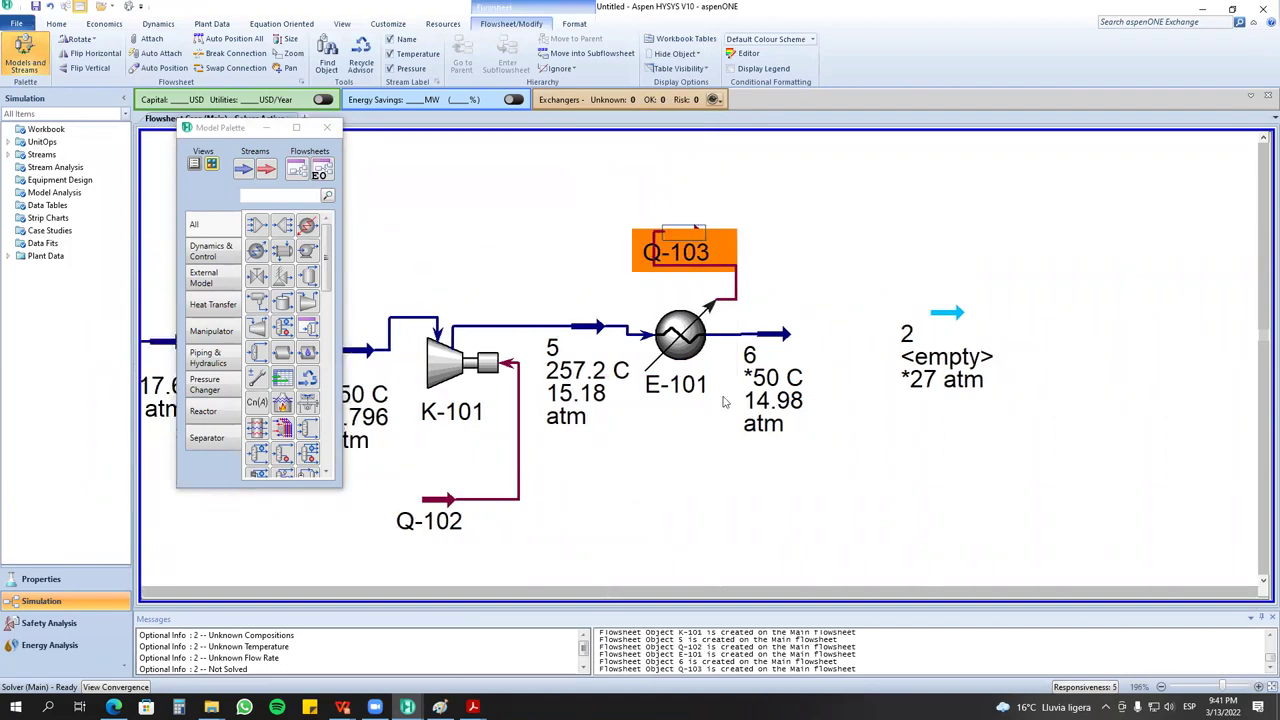
left_click(455, 385)
left_click(645, 342)
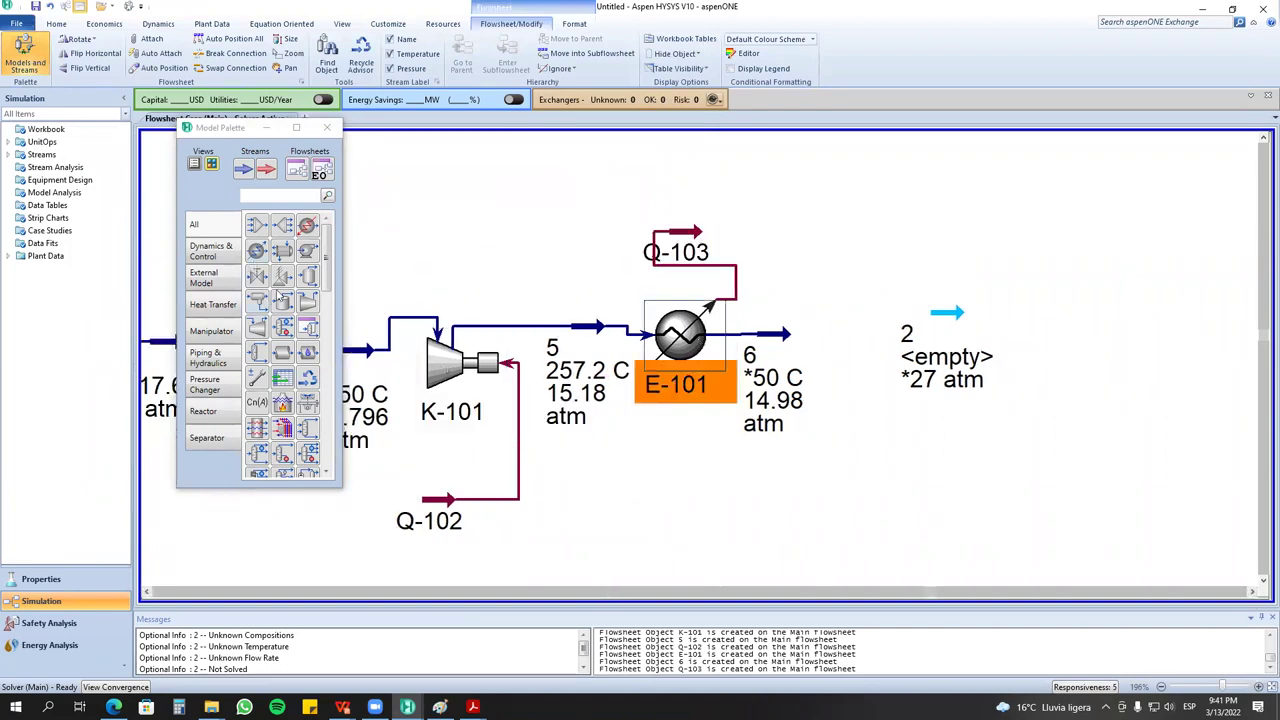
left_click_drag(312, 283, 840, 425)
left_click_drag(956, 343, 1071, 340)
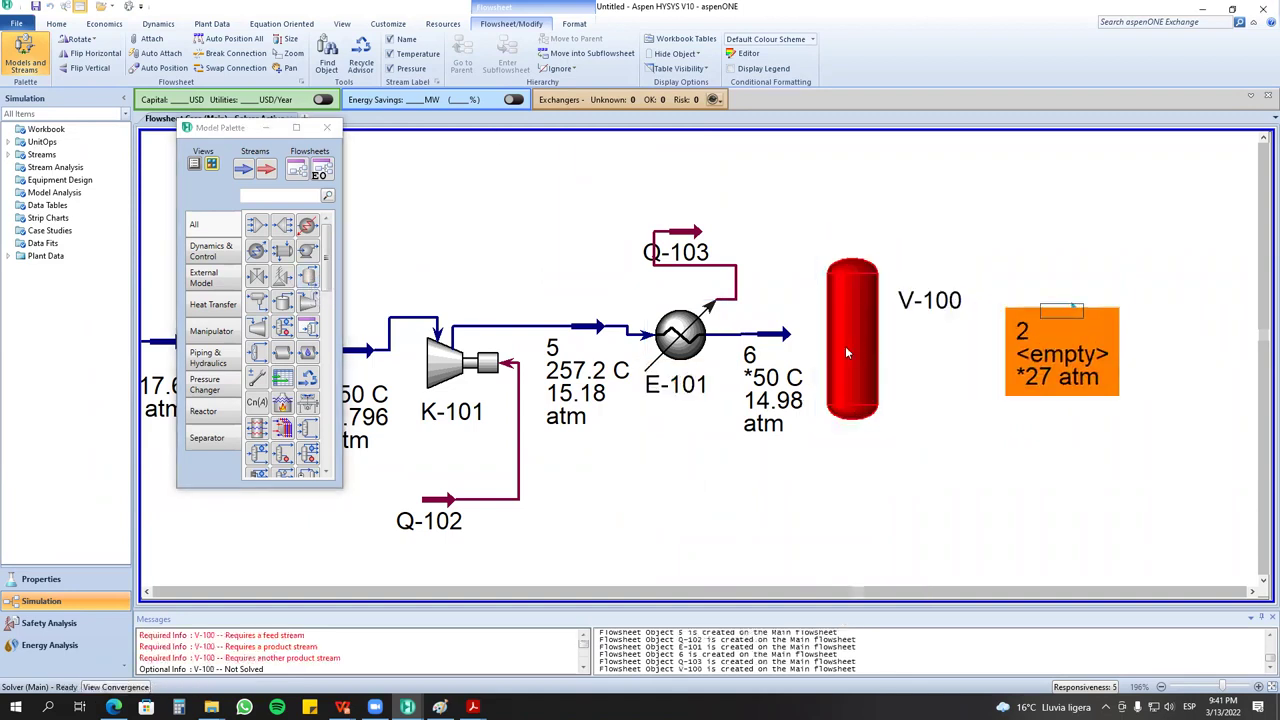
left_click(253, 172)
left_click(870, 243)
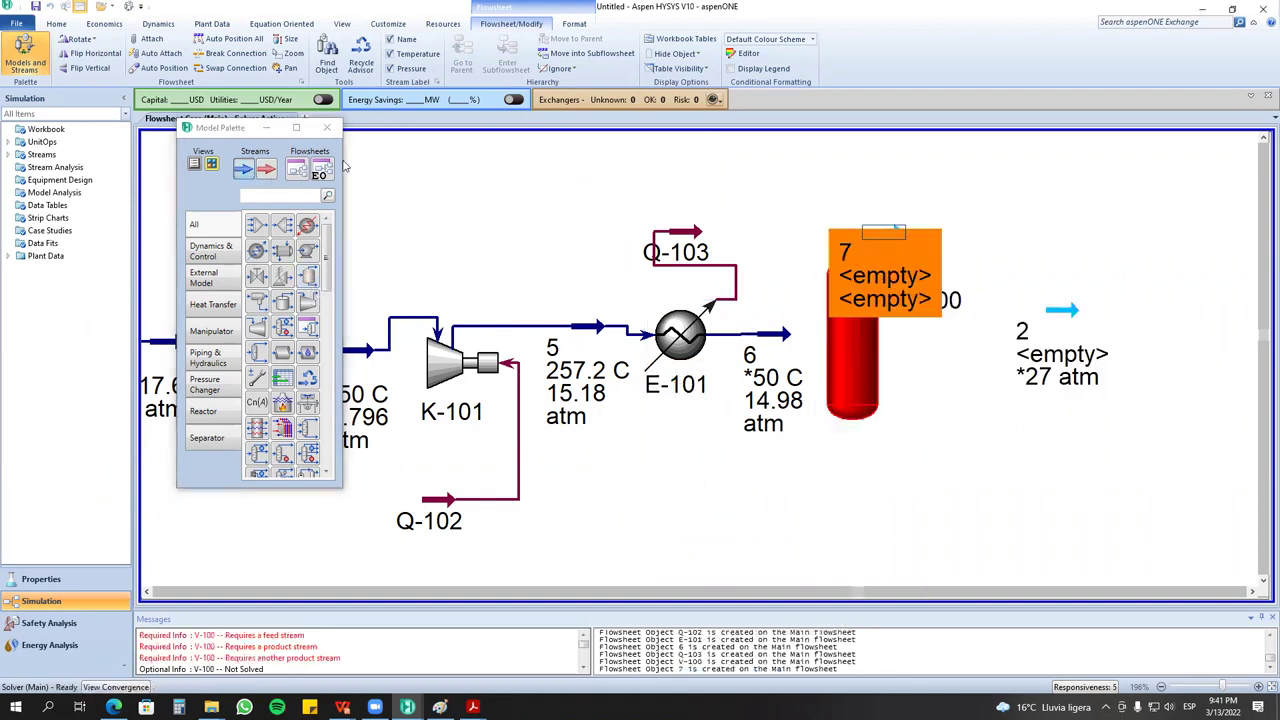
left_click(256, 170)
left_click(868, 477)
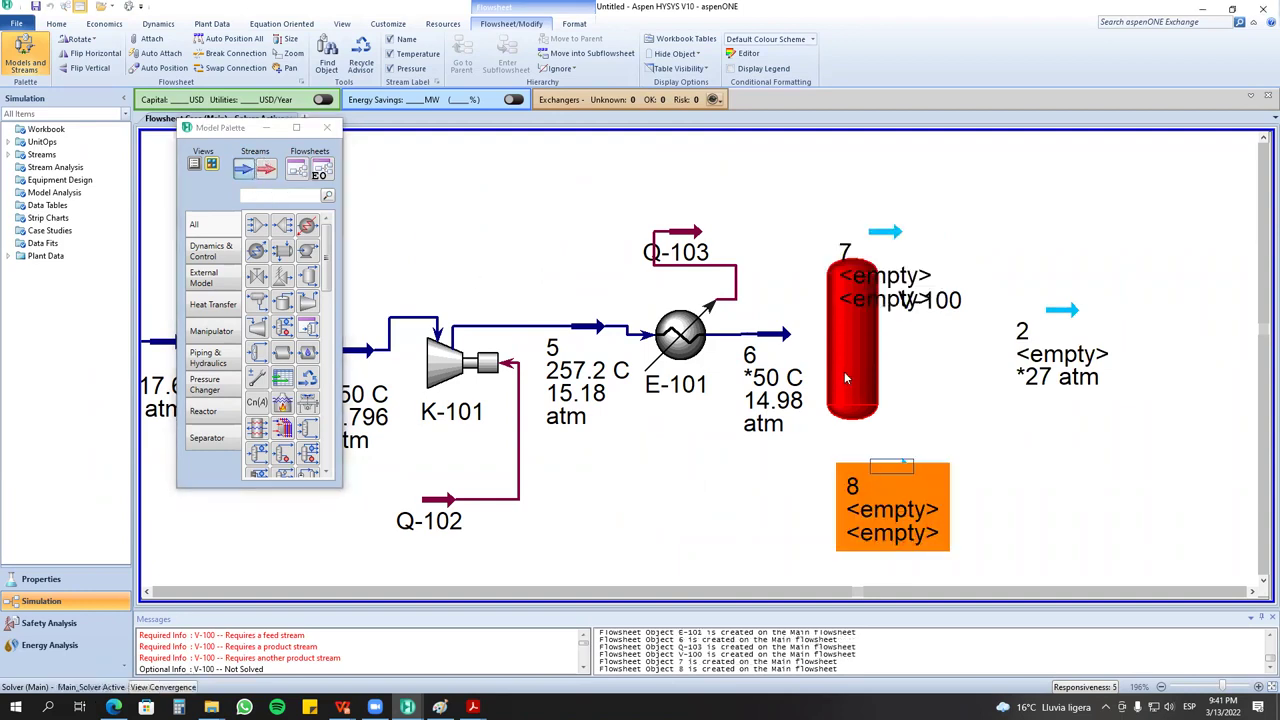
Connect separator V-100 with stream 6 as inlet, stream 7 as vapour outlet and stream 8 as liquid outlet.
left_click(845, 375)
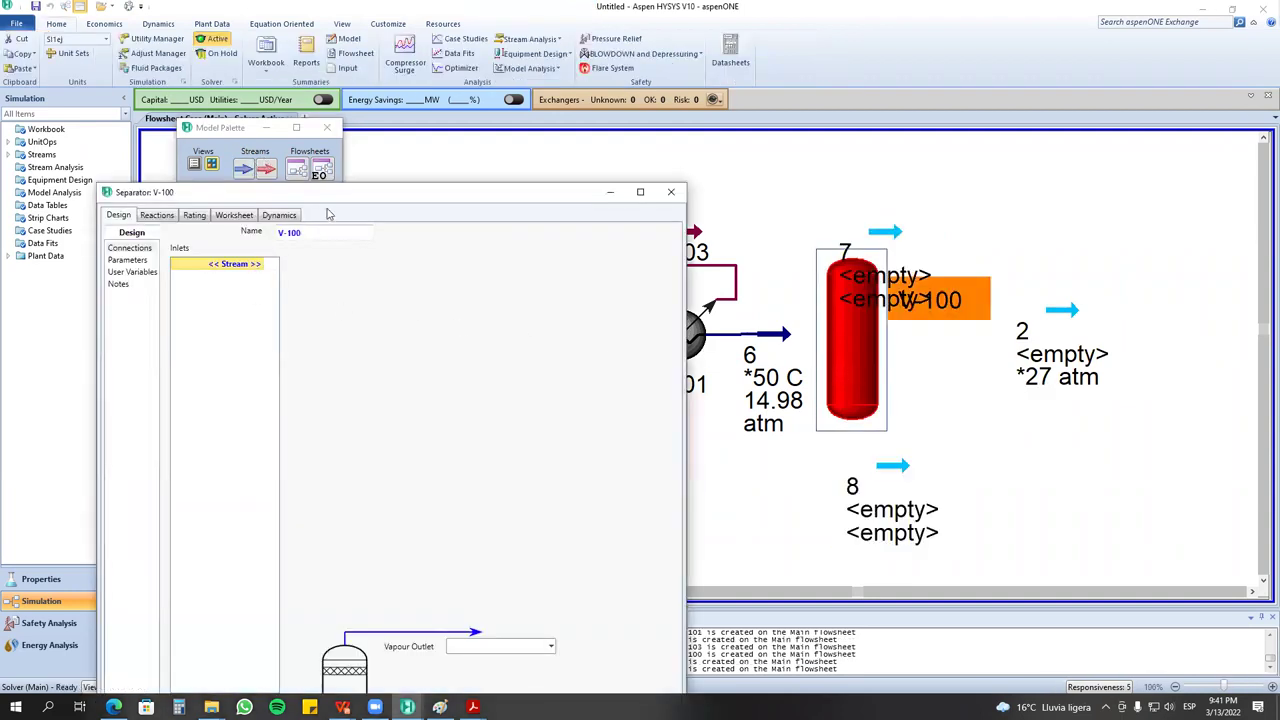
left_click_drag(341, 201, 408, 86)
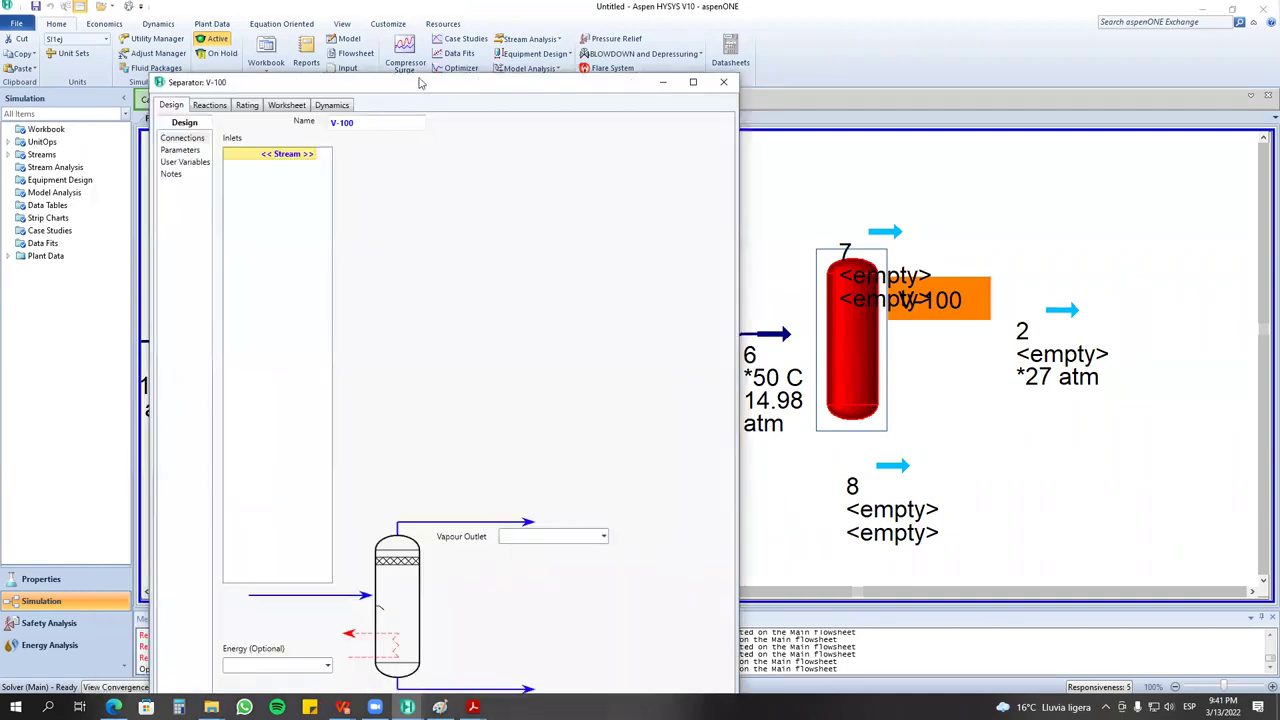
left_click(319, 150)
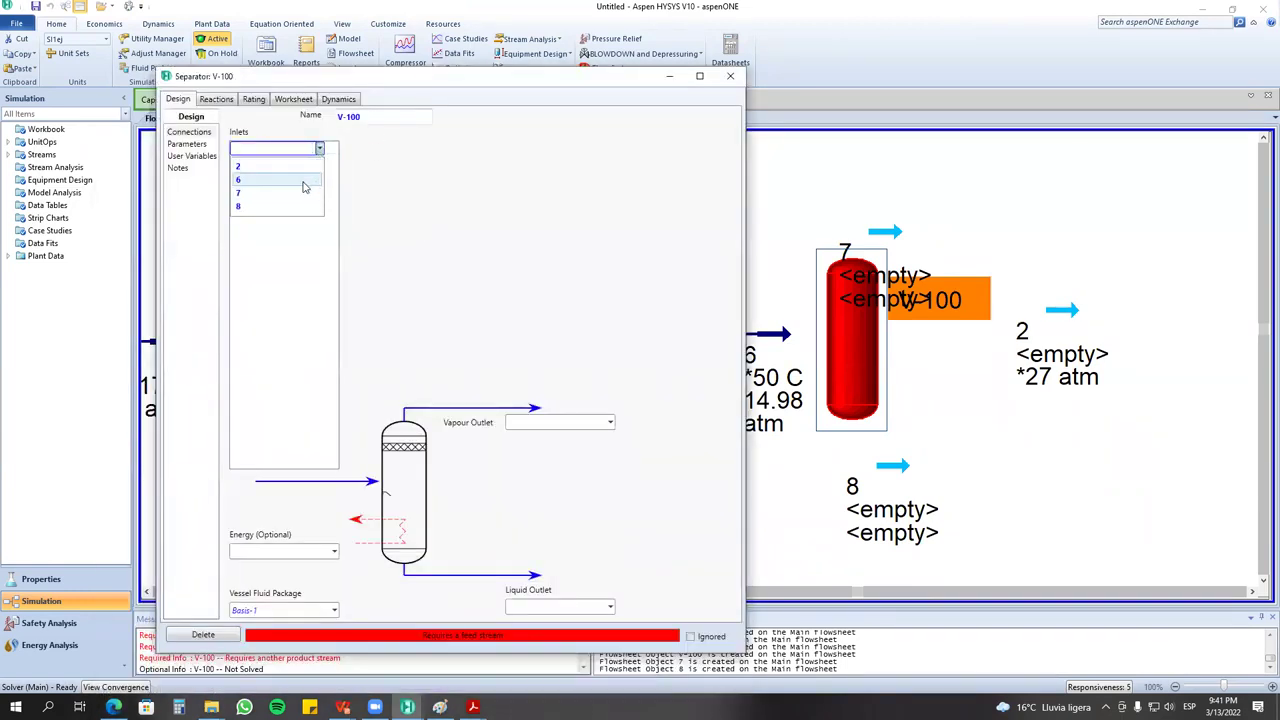
left_click(280, 179)
left_click(610, 422)
left_click(540, 462)
left_click(611, 607)
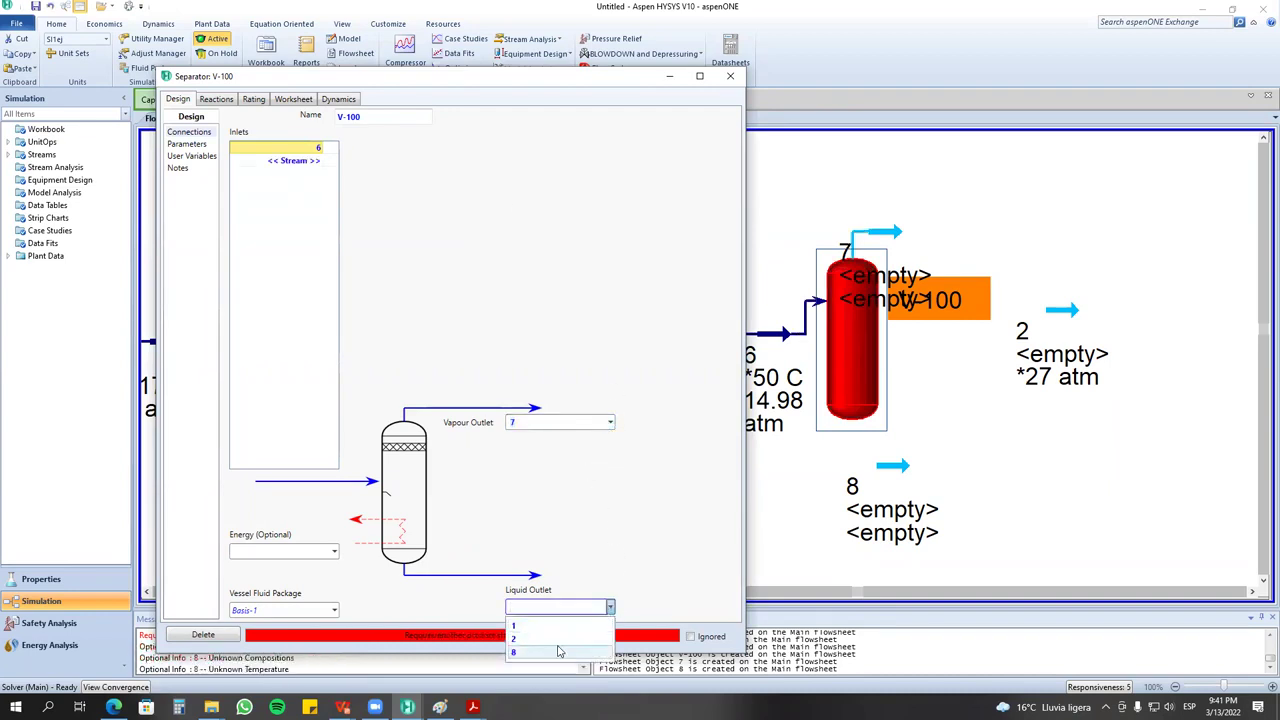
left_click(520, 651)
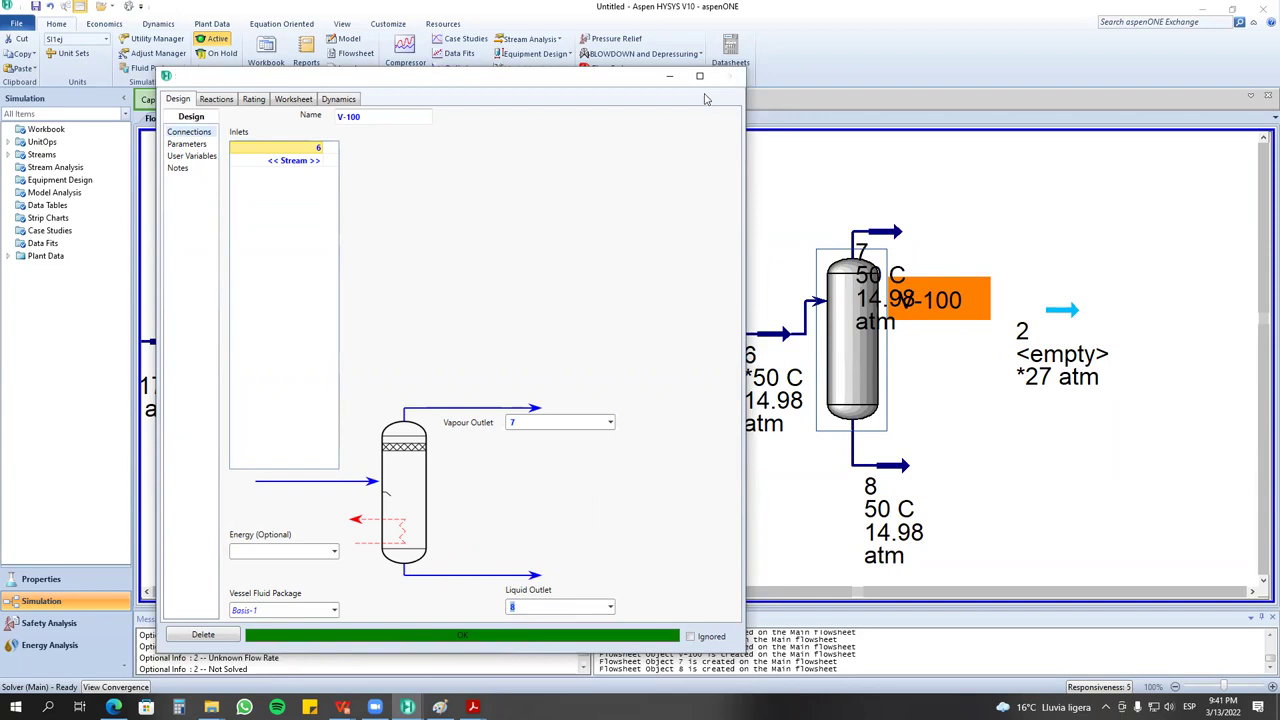
left_click(729, 77)
Tidy the layout around separator V-100 by spreading out streams 7, 8 and 2 and shifting Q-103 above the cooler.
left_click(199, 438)
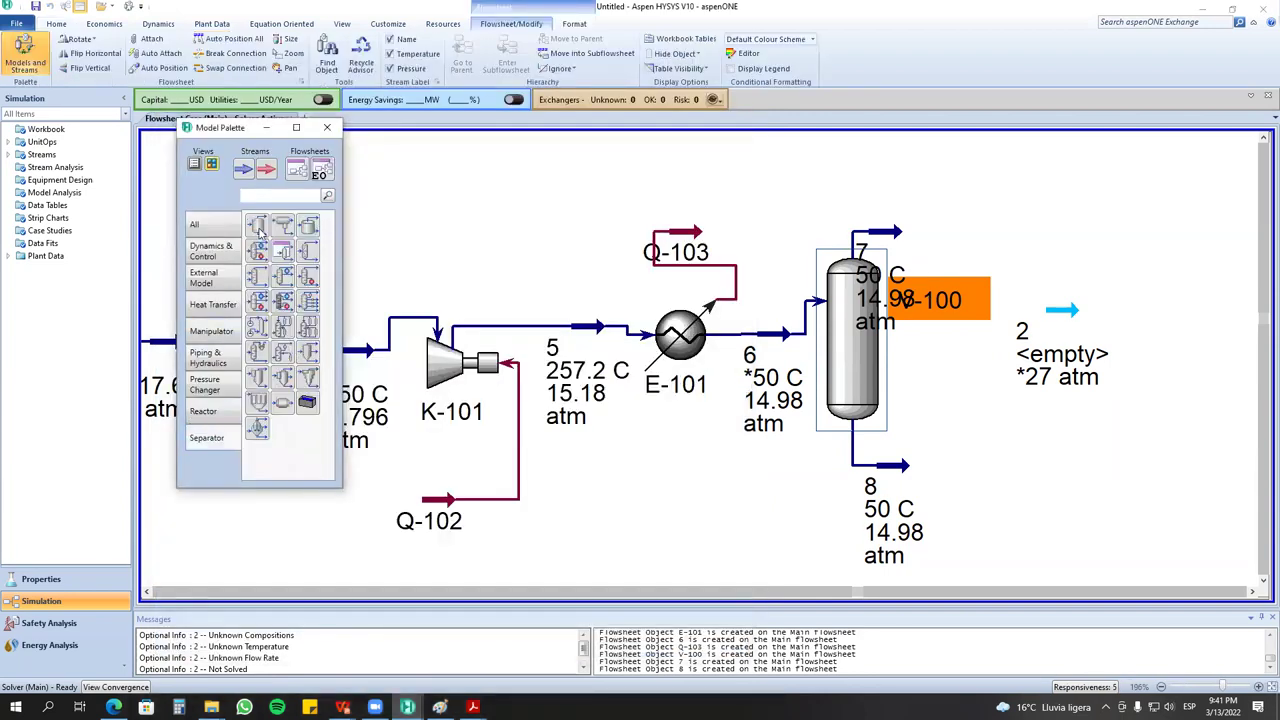
left_click(910, 240)
left_click_drag(892, 231, 1029, 193)
left_click_drag(897, 466, 975, 486)
left_click_drag(1060, 312, 1152, 316)
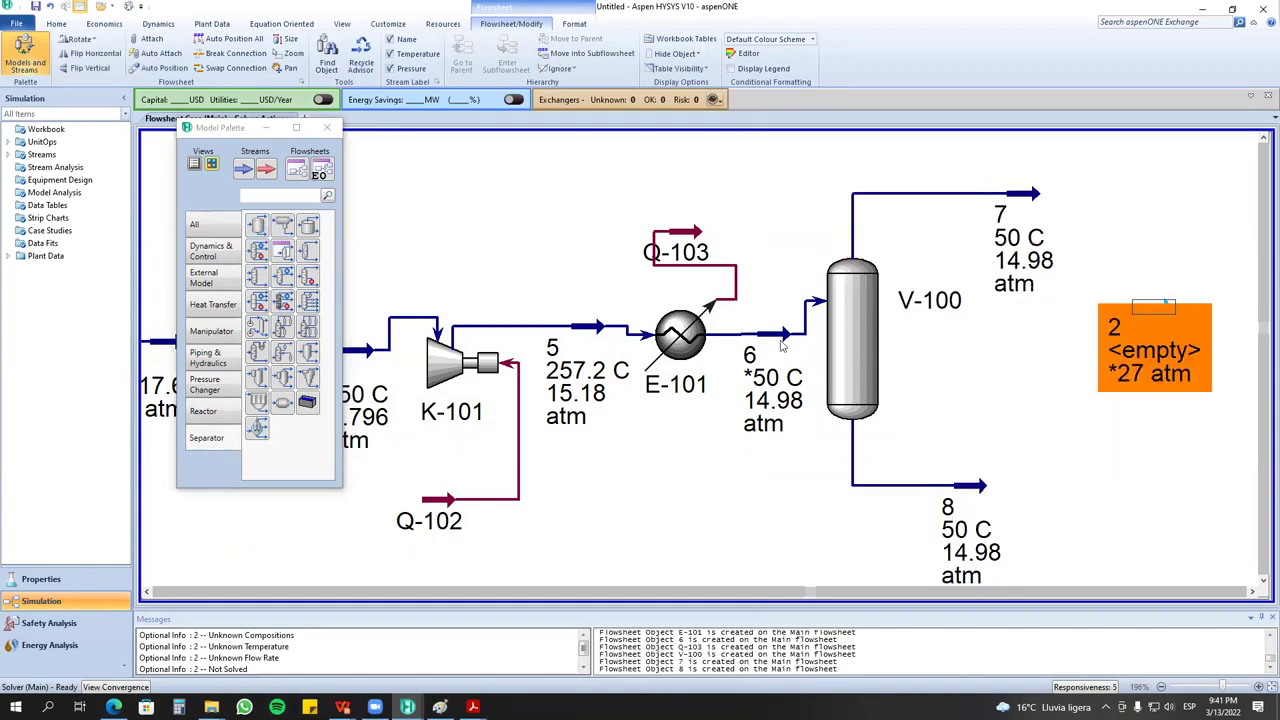
left_click_drag(676, 258, 730, 240)
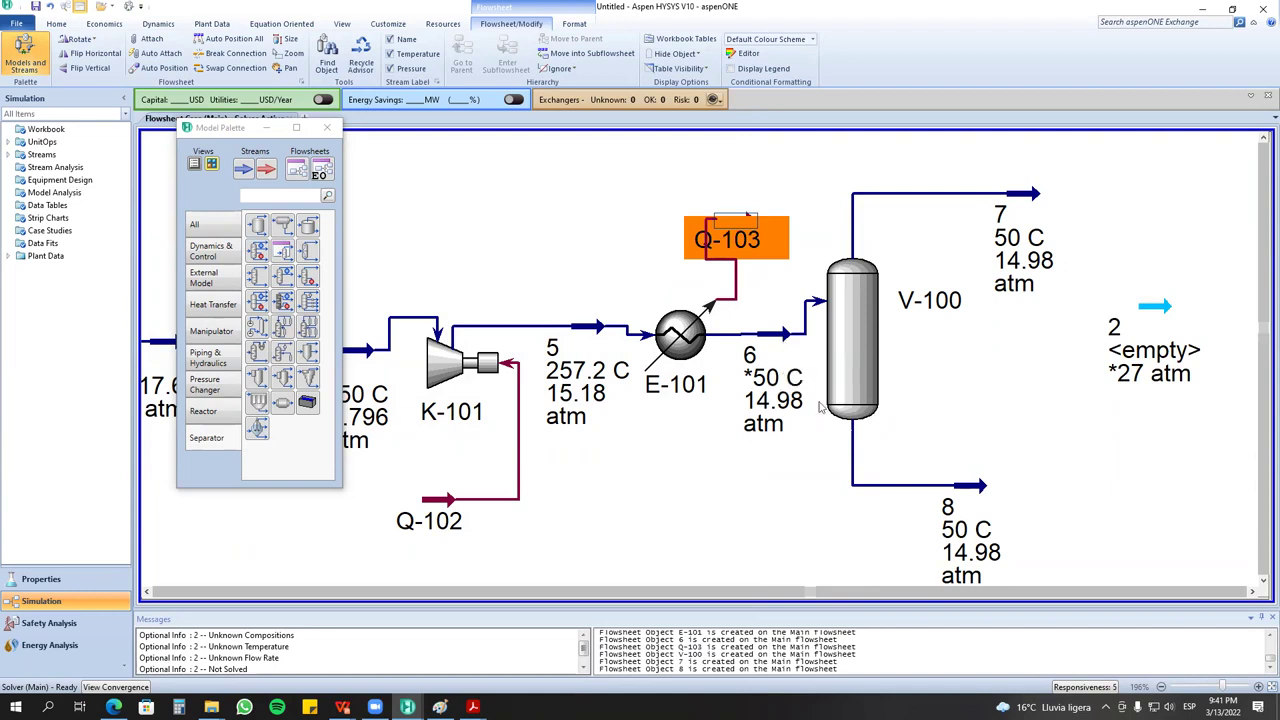
left_click_drag(975, 495, 990, 525)
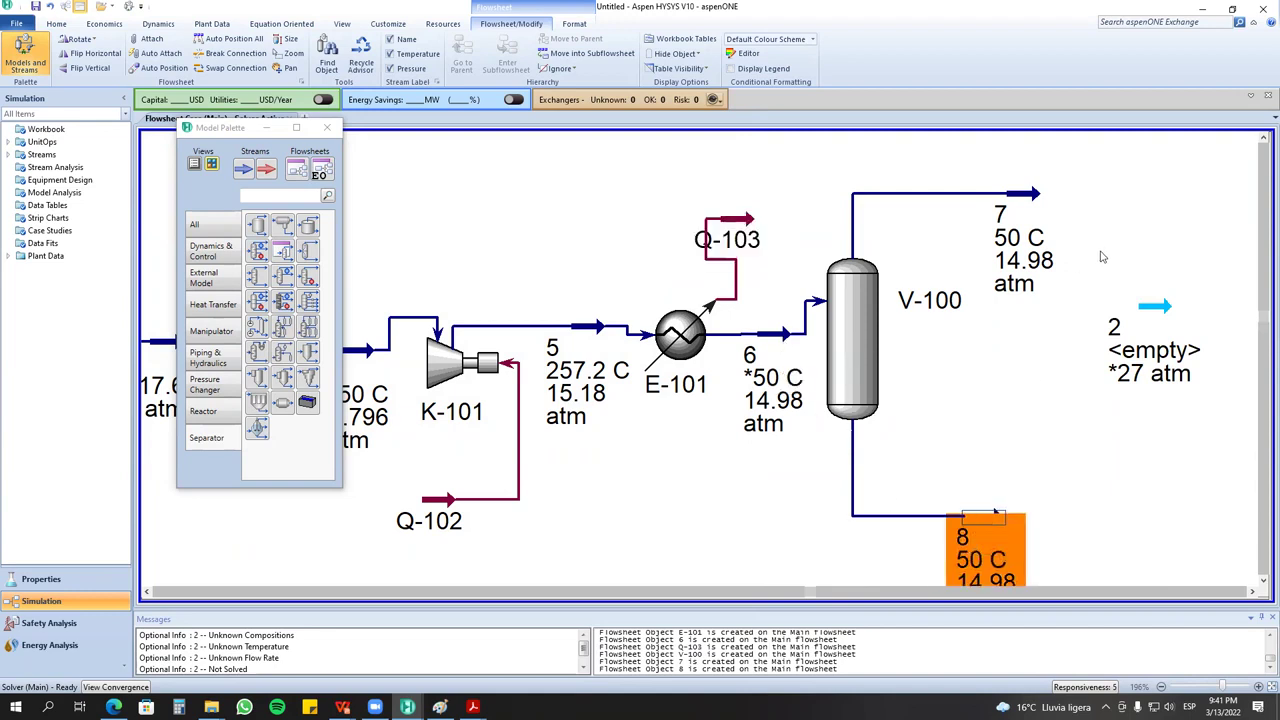
Place a third compressor between stream 7 and the relocated stream 2, with an outlet material stream and an energy stream below it.
left_click(1252, 592)
left_click(1252, 592)
left_click_drag(922, 313, 1110, 200)
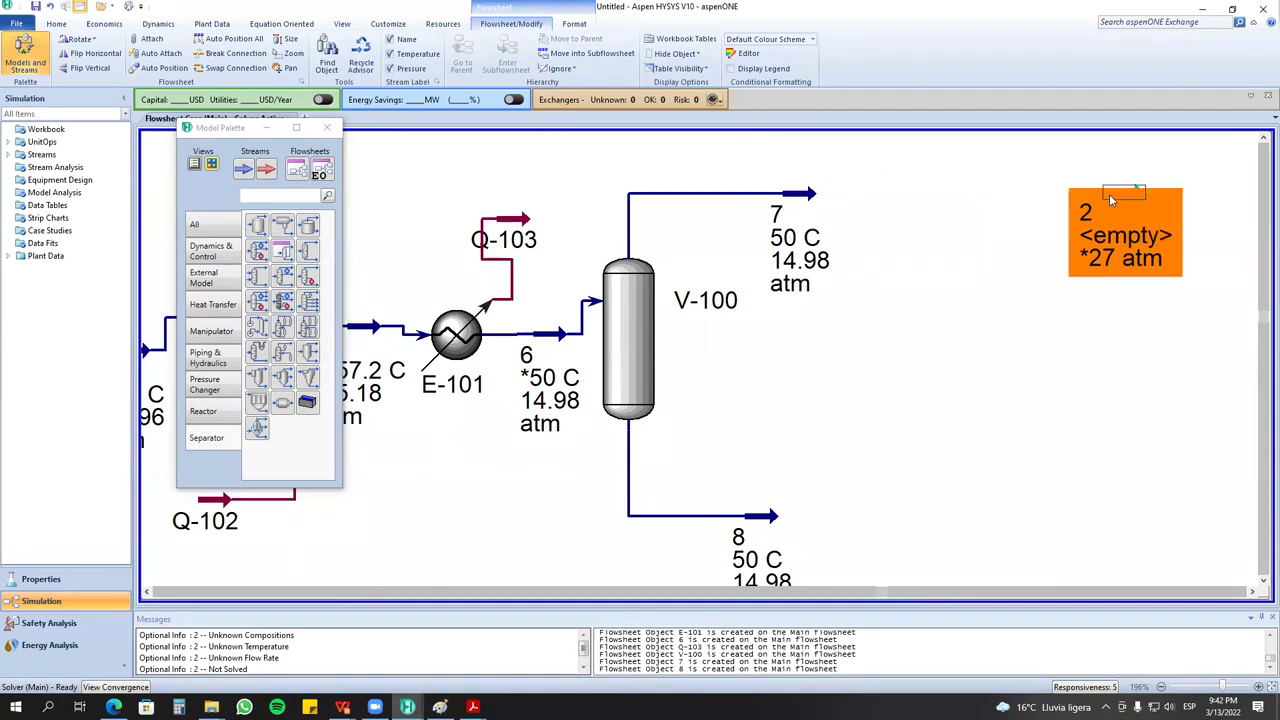
left_click(210, 358)
left_click_drag(257, 254, 895, 210)
left_click(243, 172)
left_click(982, 210)
left_click(268, 173)
left_click(885, 318)
Connect compressor K-102 with stream 7 as inlet, stream 9 as outlet and Q-104 as energy stream.
double_click(890, 228)
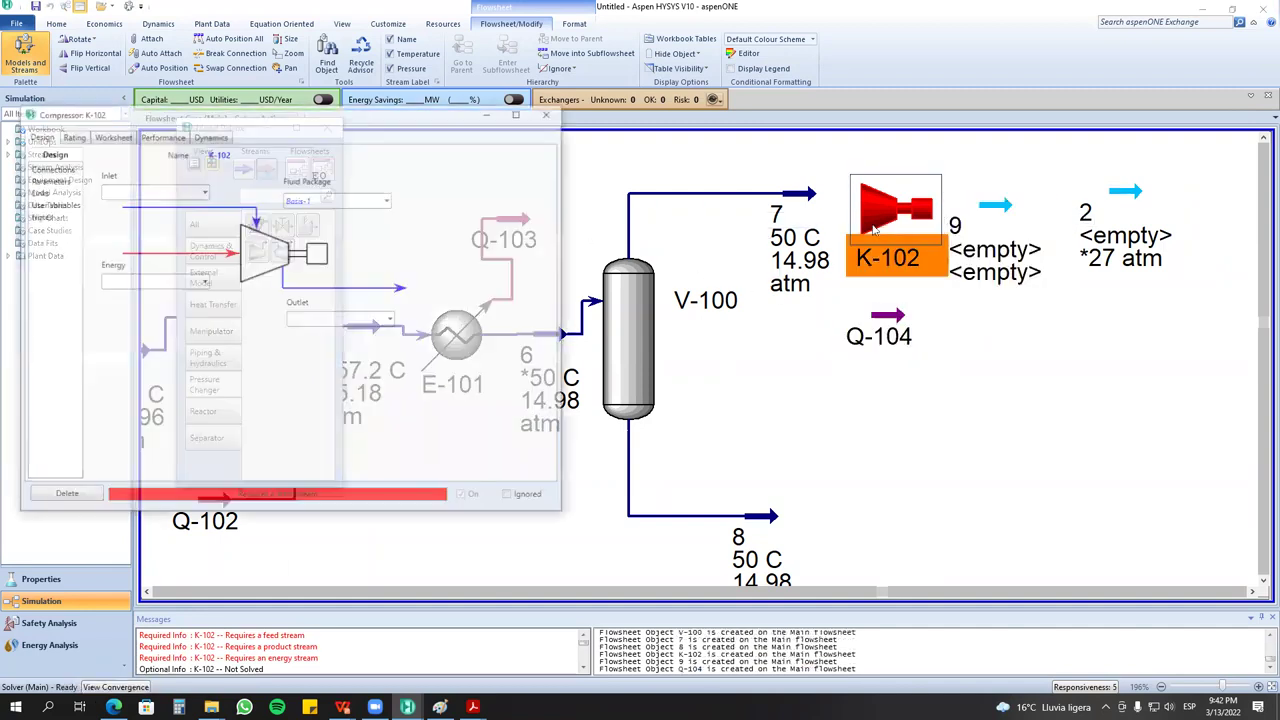
left_click(204, 191)
left_click(176, 228)
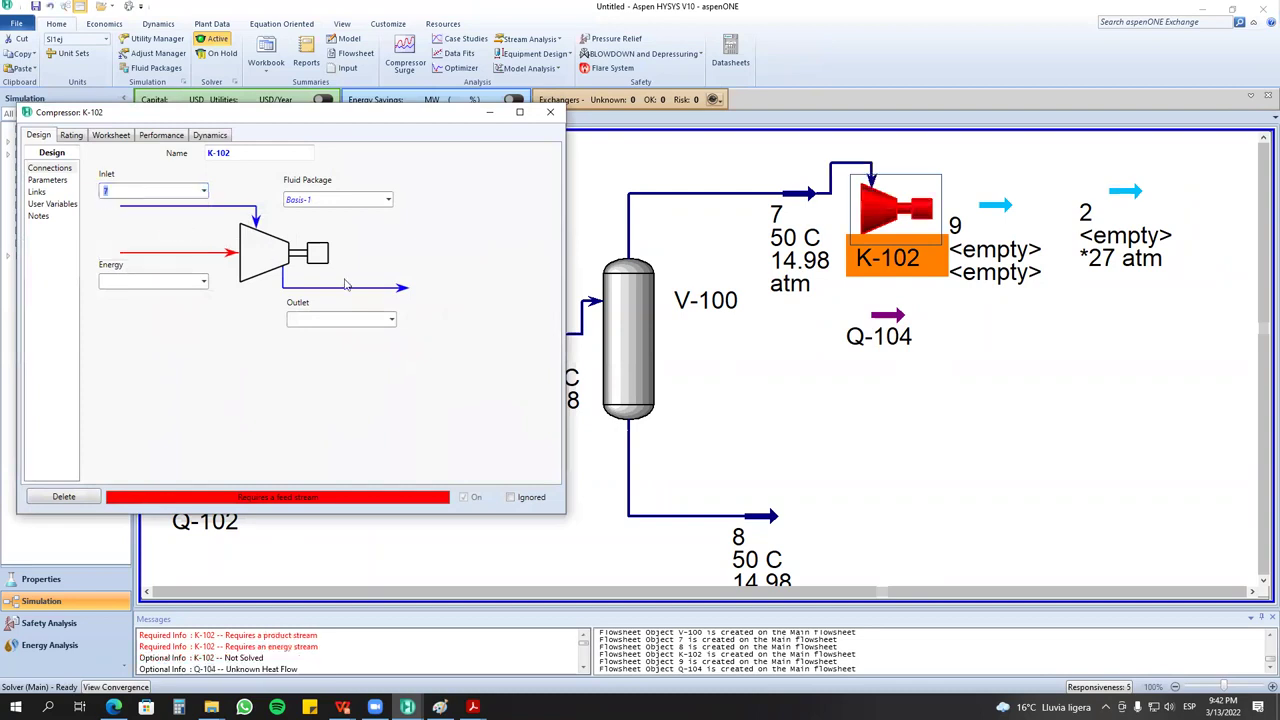
left_click(373, 318)
left_click(356, 370)
left_click(203, 281)
left_click(130, 314)
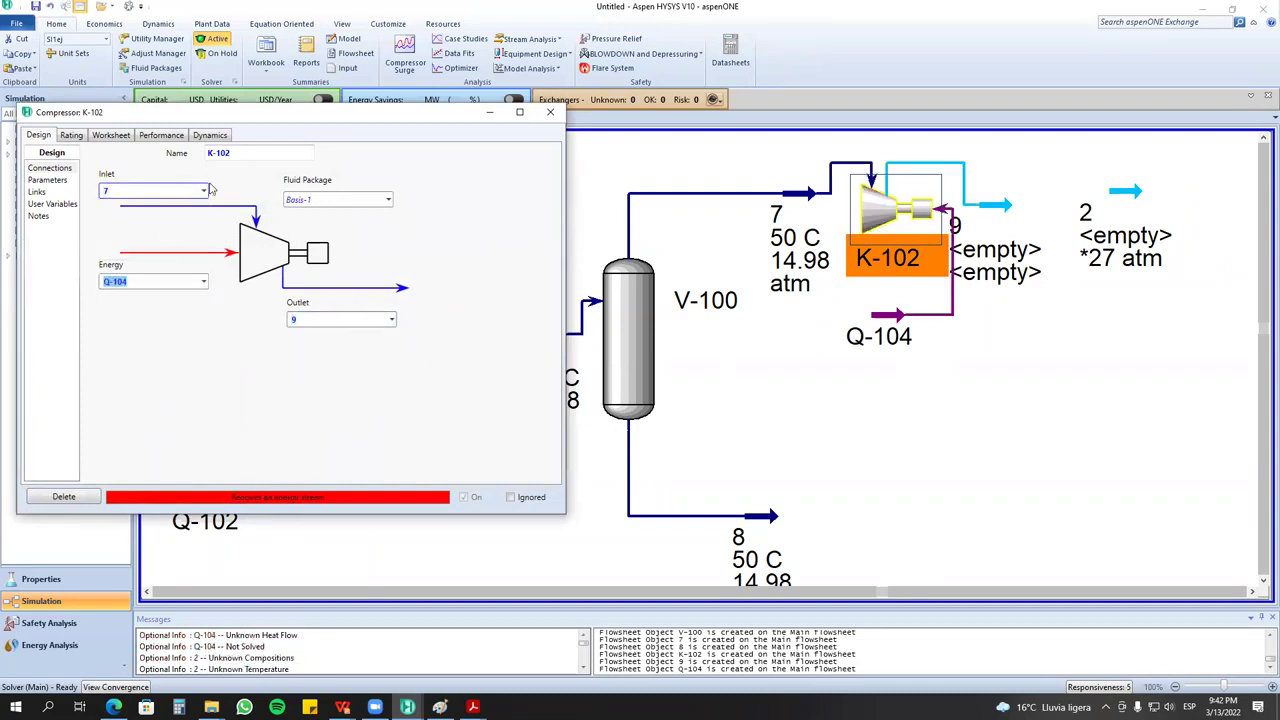
Try a pressure ratio of 4 on compressor K-102, and clear it after checking stream 9's conditions.
left_click(48, 180)
left_click(331, 400)
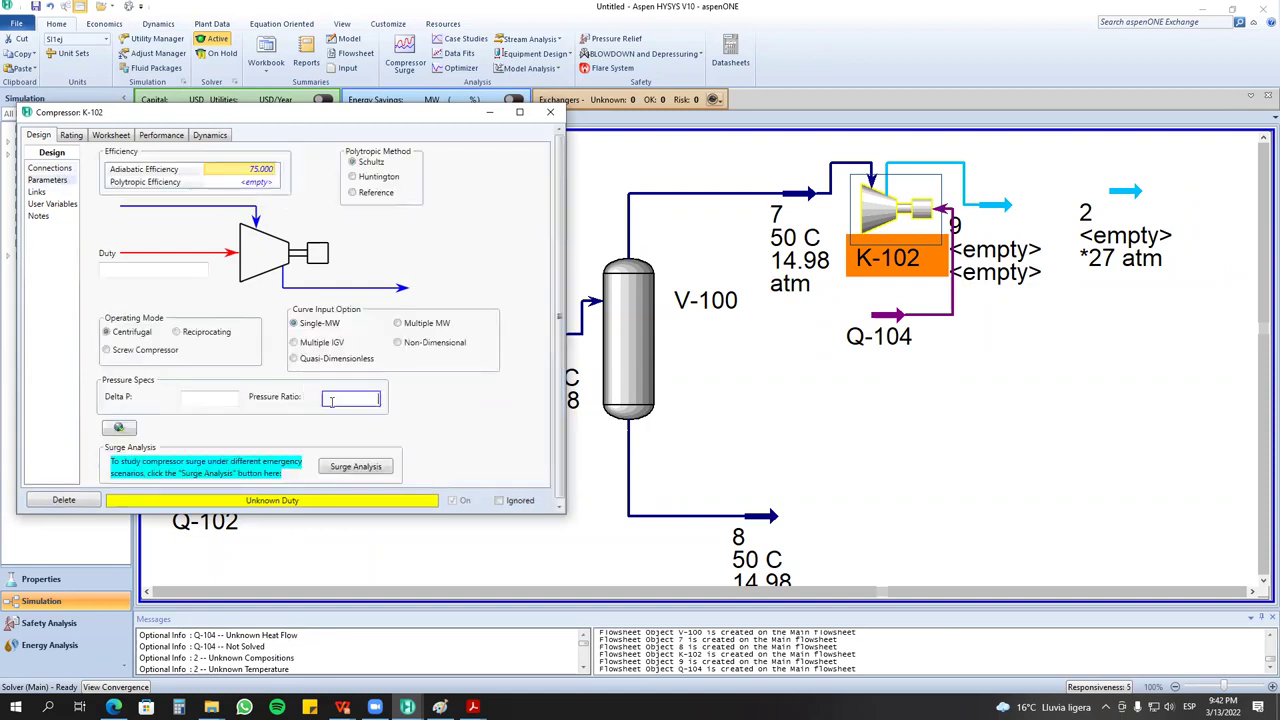
type("4")
key("Return")
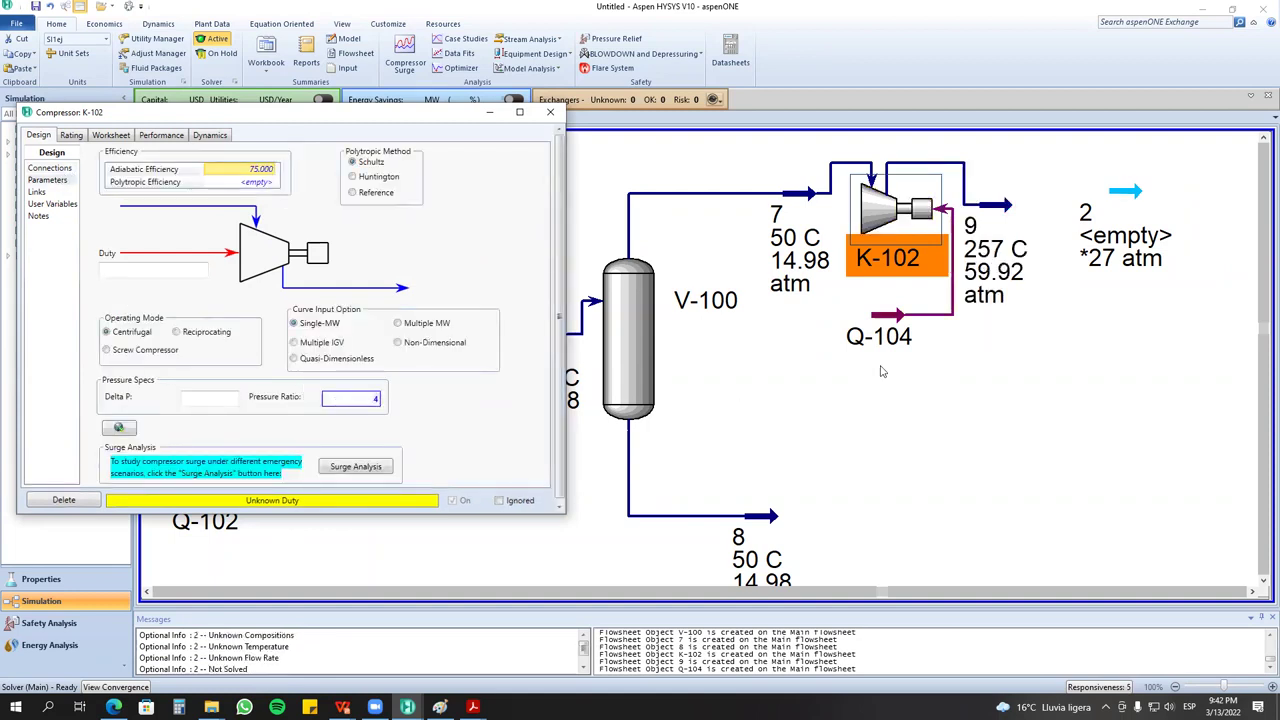
left_click(996, 212)
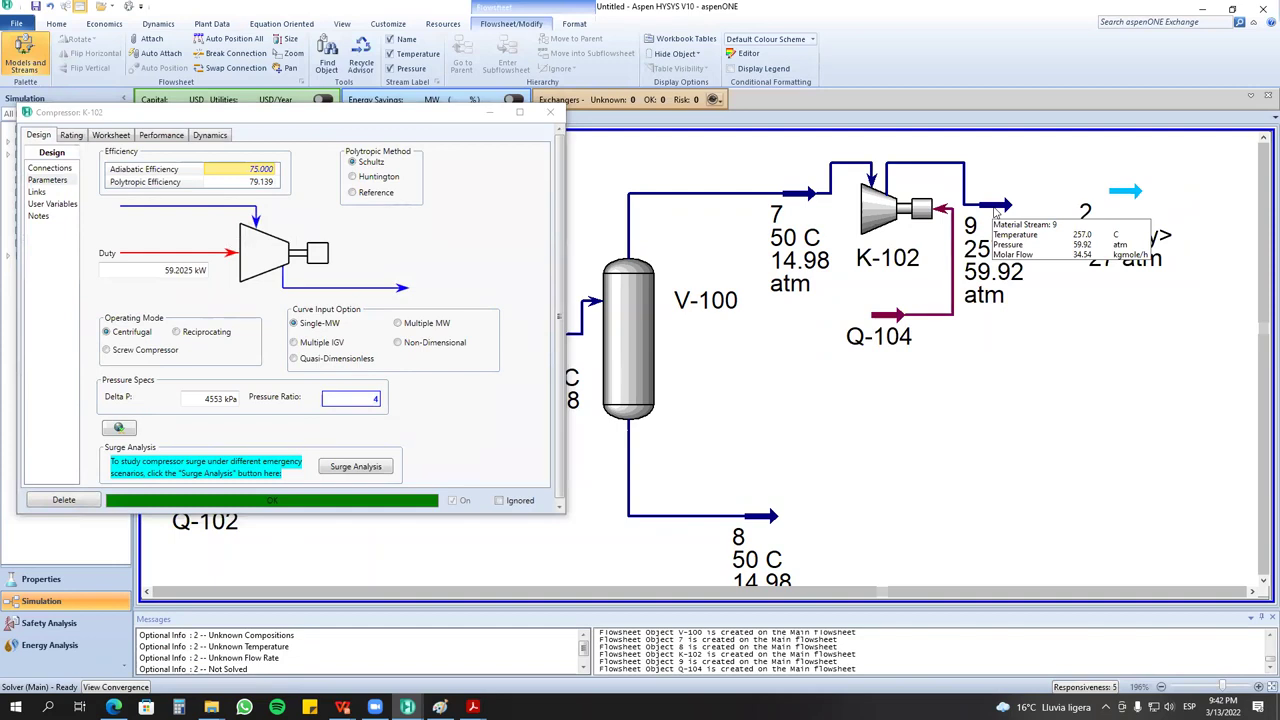
left_click(376, 399)
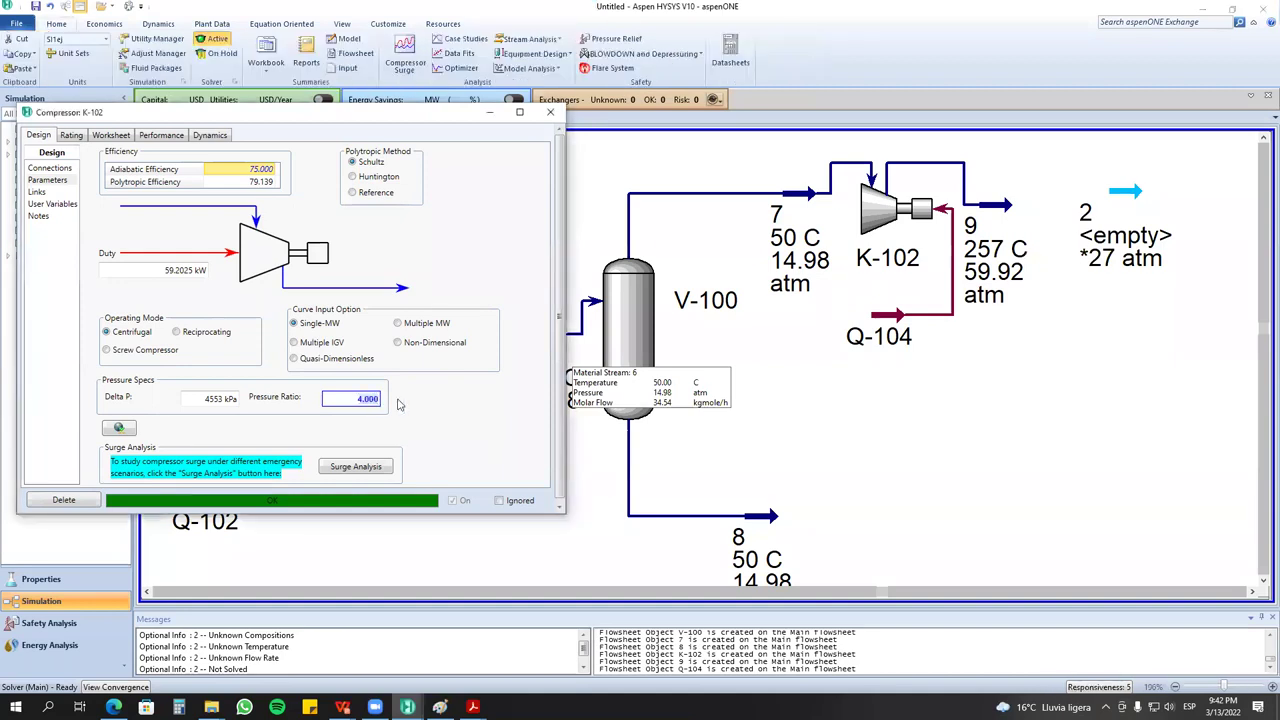
key("Return")
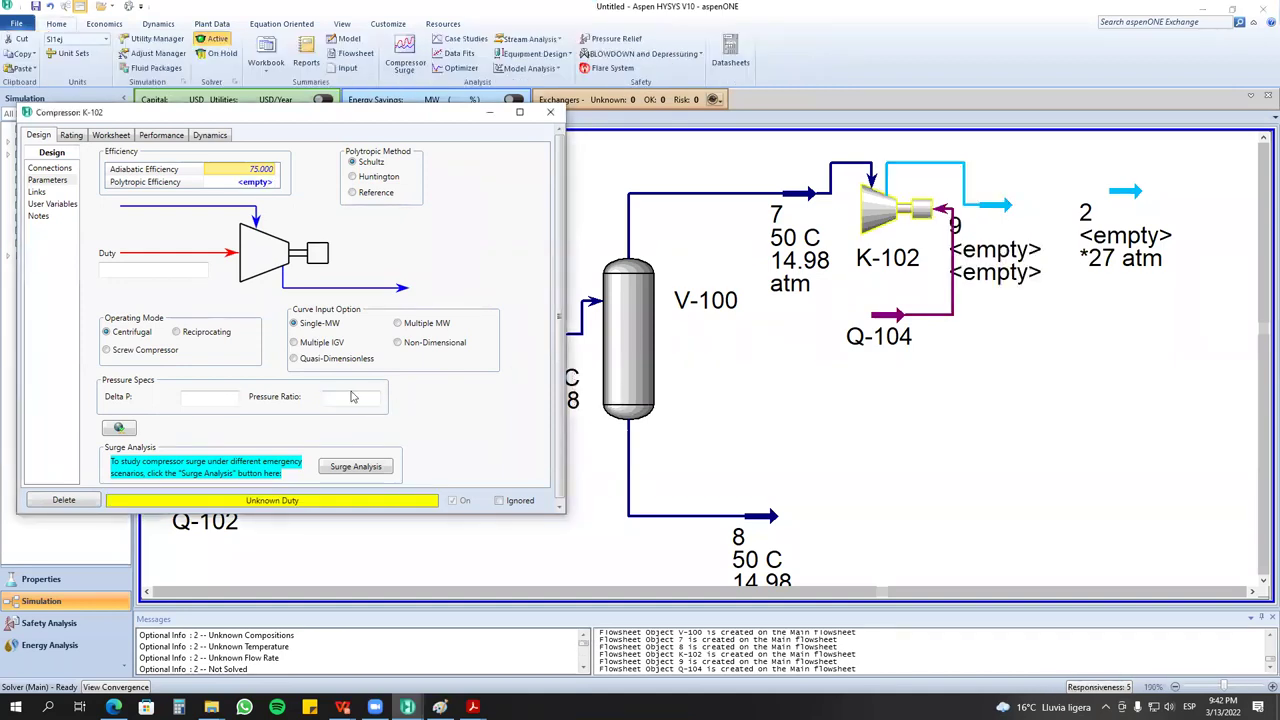
Set stream 9's pressure to 27 atm, and reposition streams 9 and 2 to separate their labels.
double_click(944, 214)
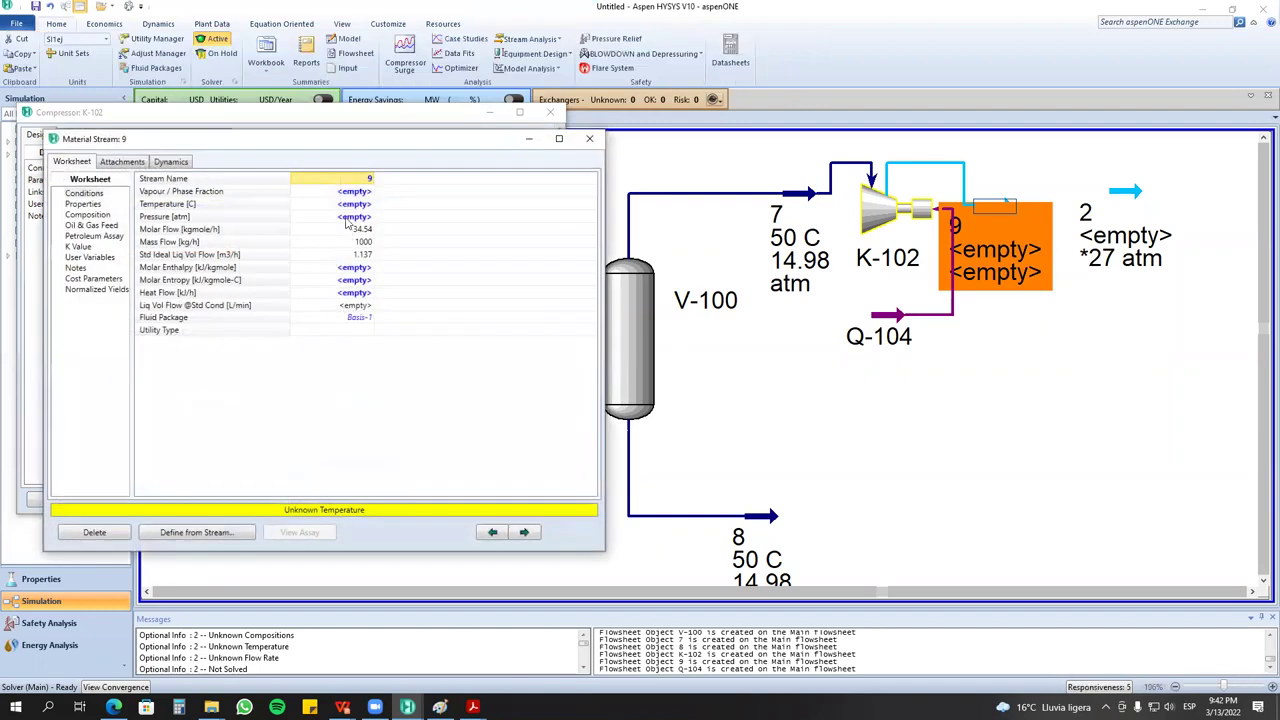
type("27")
key("Return")
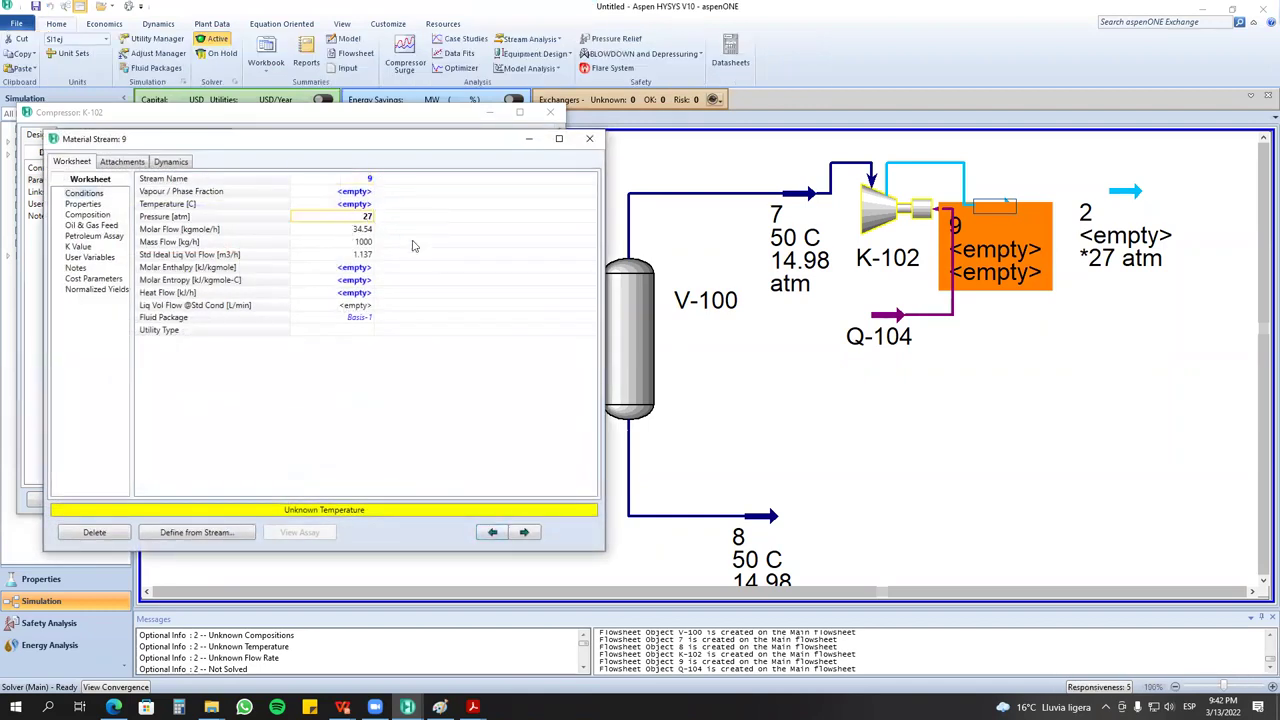
left_click_drag(1005, 205, 1040, 150)
left_click_drag(1128, 194, 1145, 203)
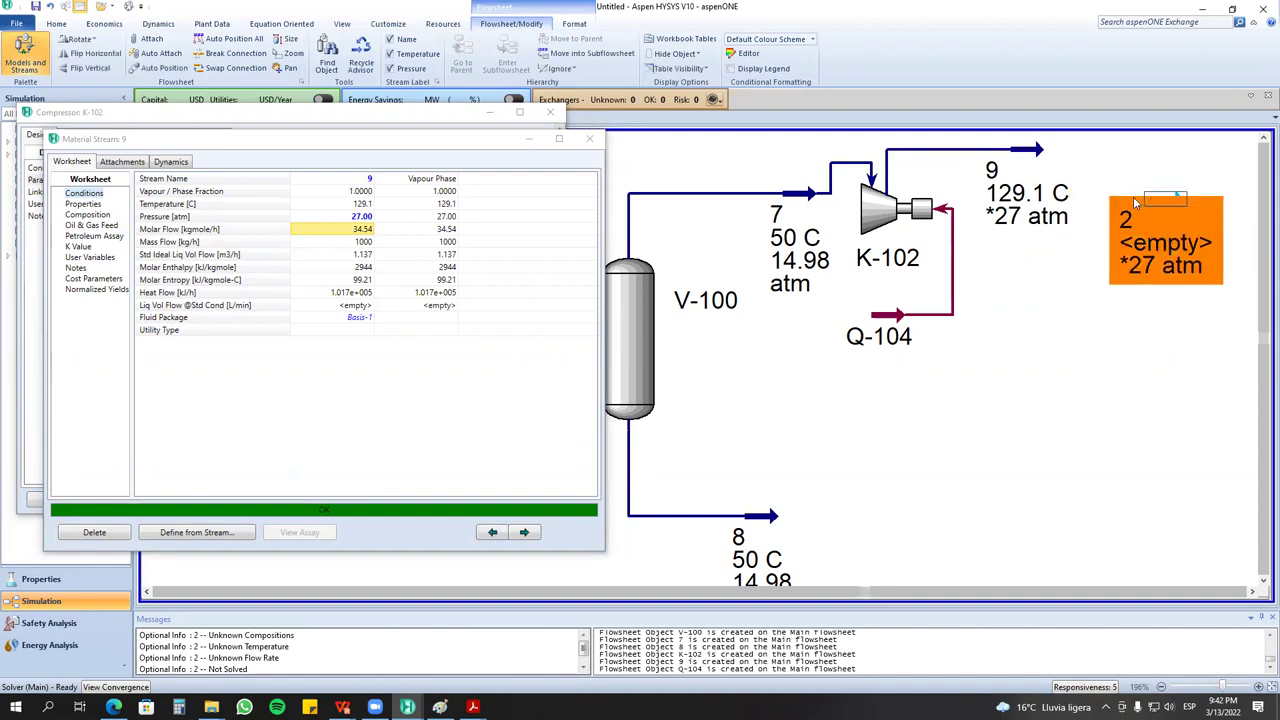
left_click(589, 138)
left_click(550, 112)
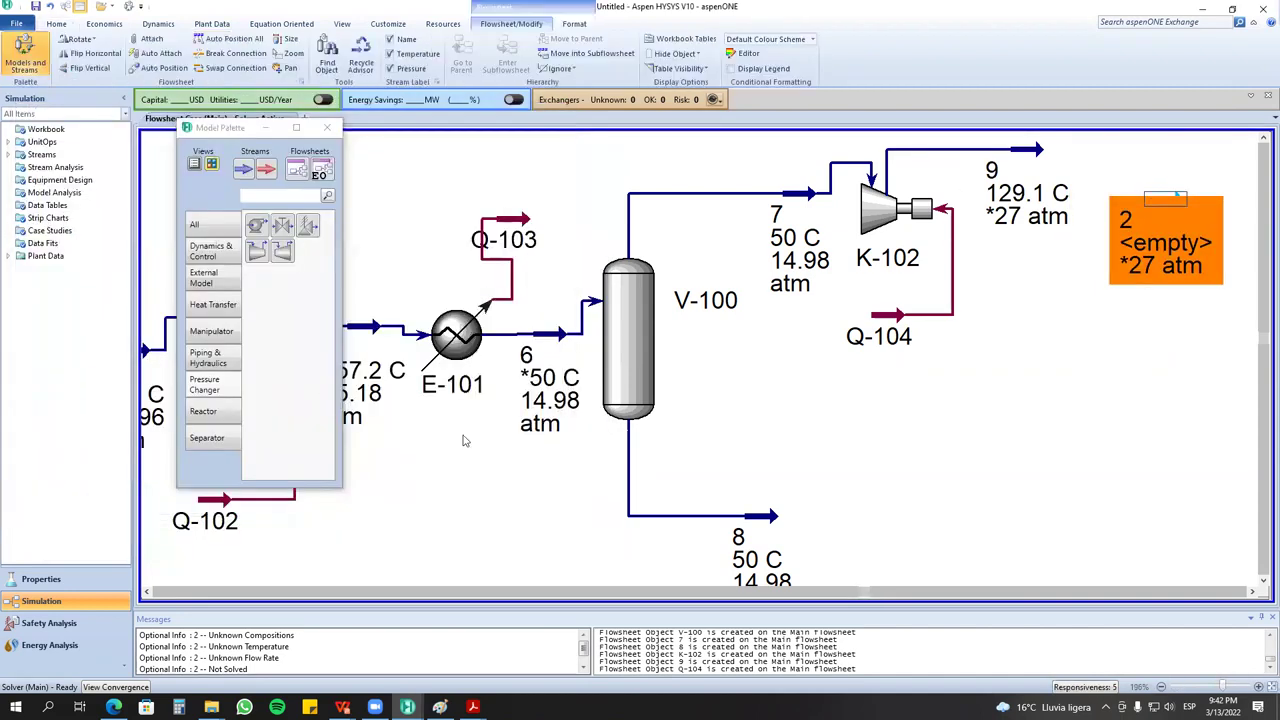
Switch to the SIMULACION DE PROCESOS presentation in WPS Office to consult the multistage compression diagram.
mouse_move(342, 707)
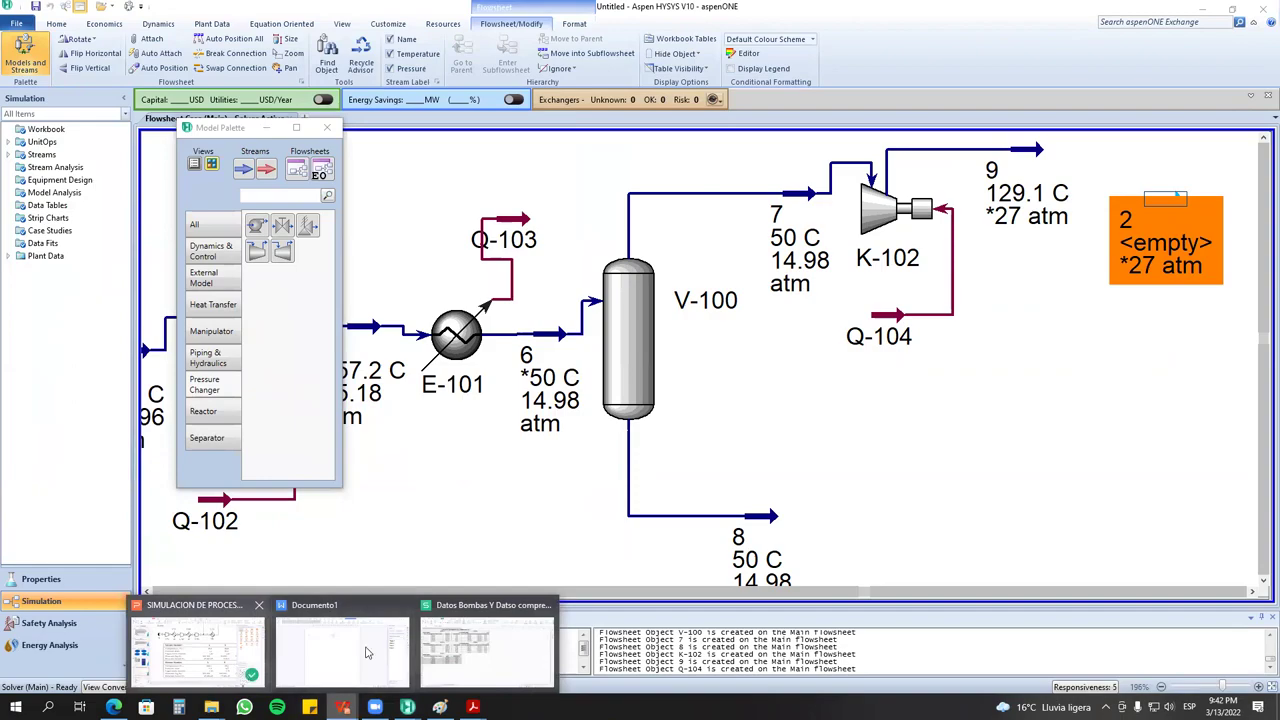
left_click(222, 648)
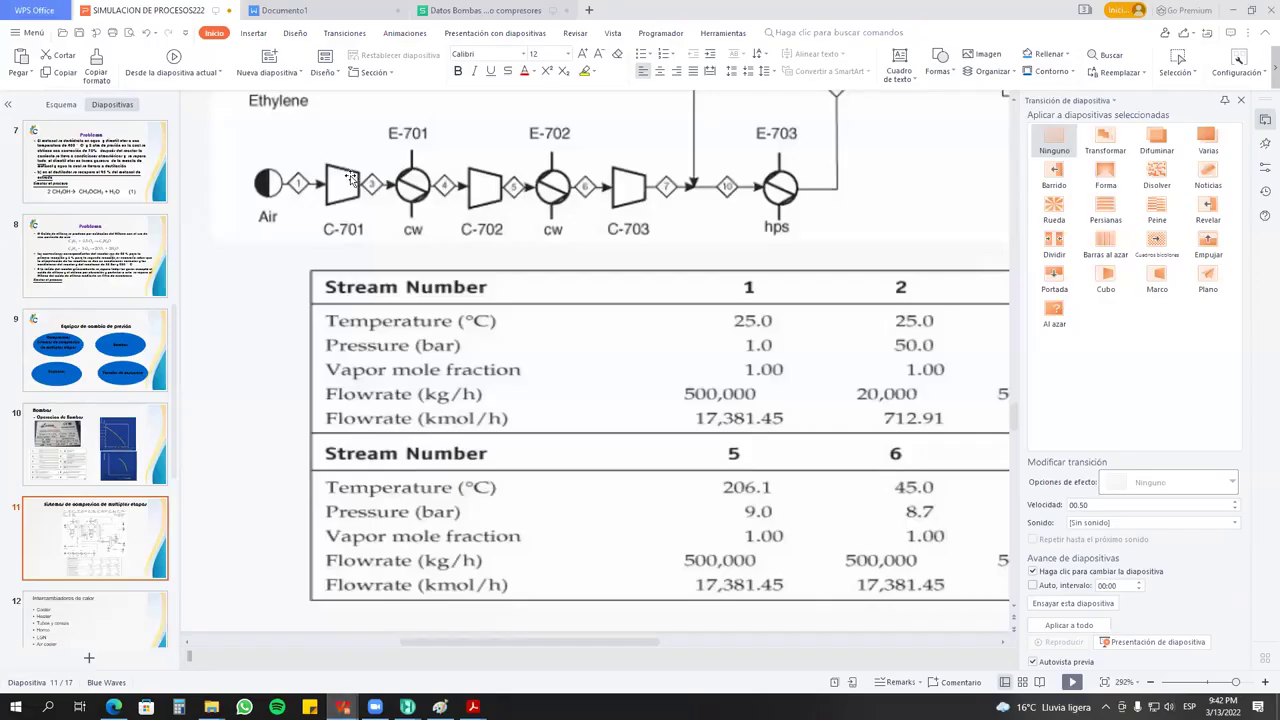